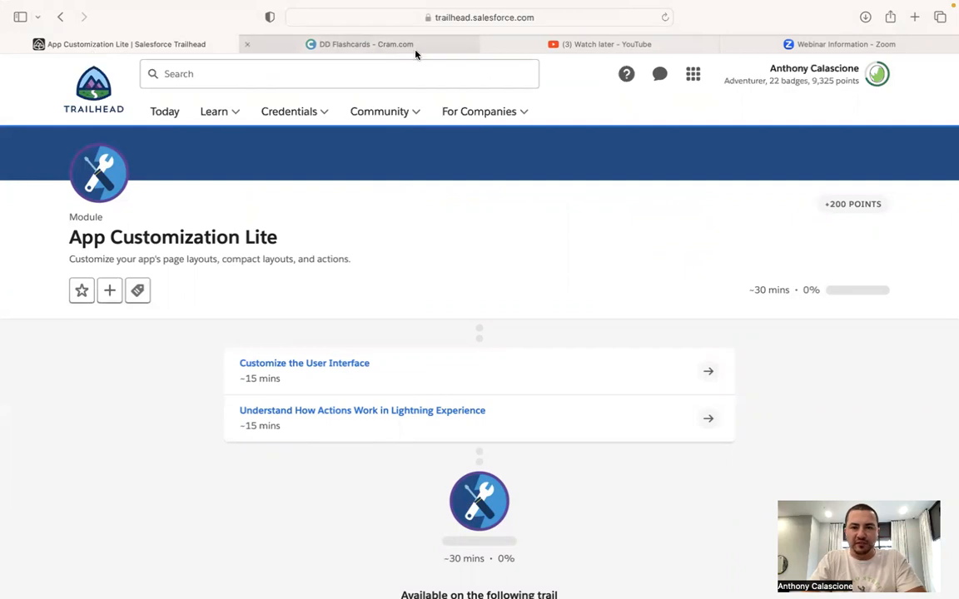
Step: Open the Customize the User Interface unit, switch to the DD flashcard set on Cram, and flip its first card
mouse_move(586, 50)
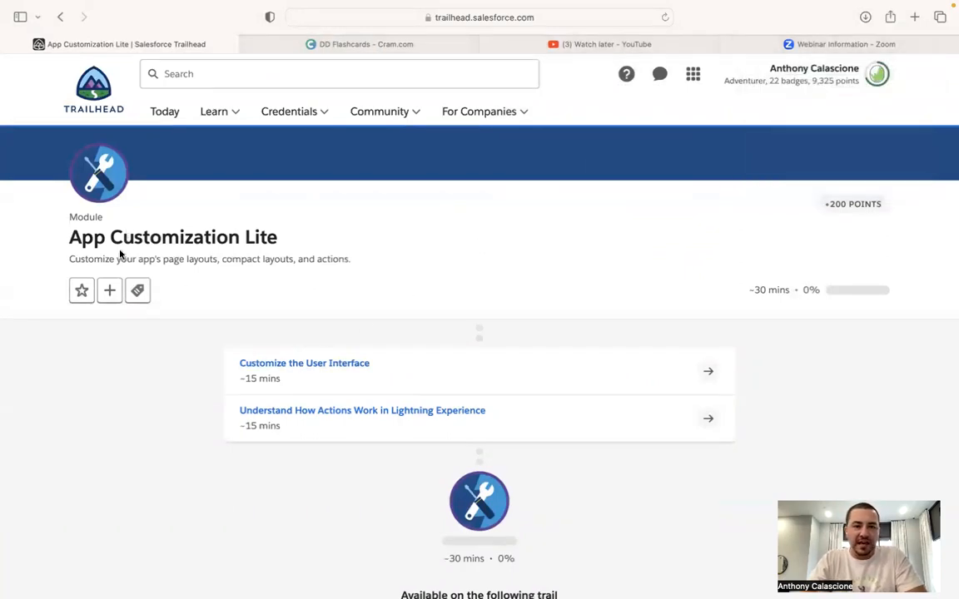
left_click(305, 366)
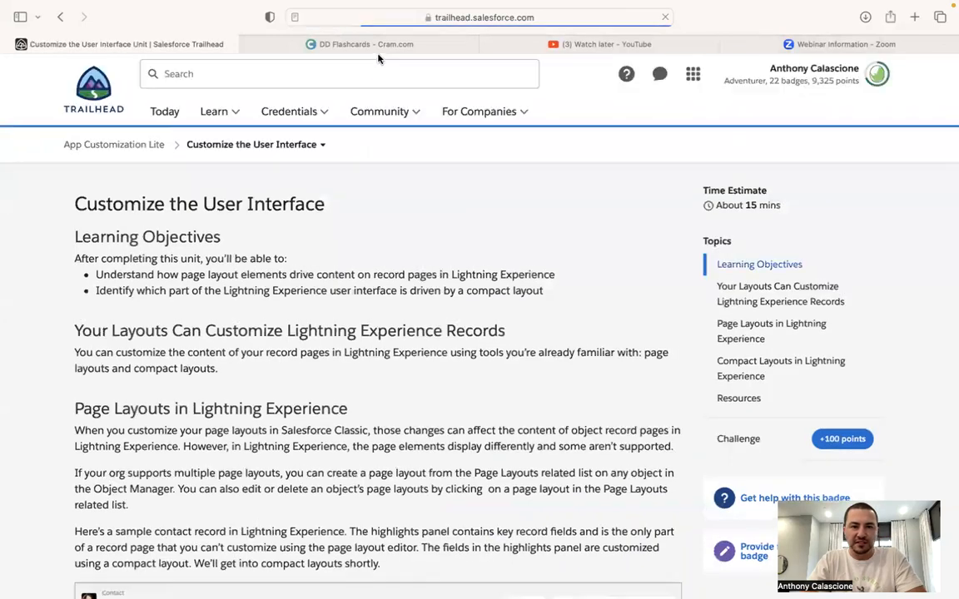
left_click(375, 44)
left_click(293, 356)
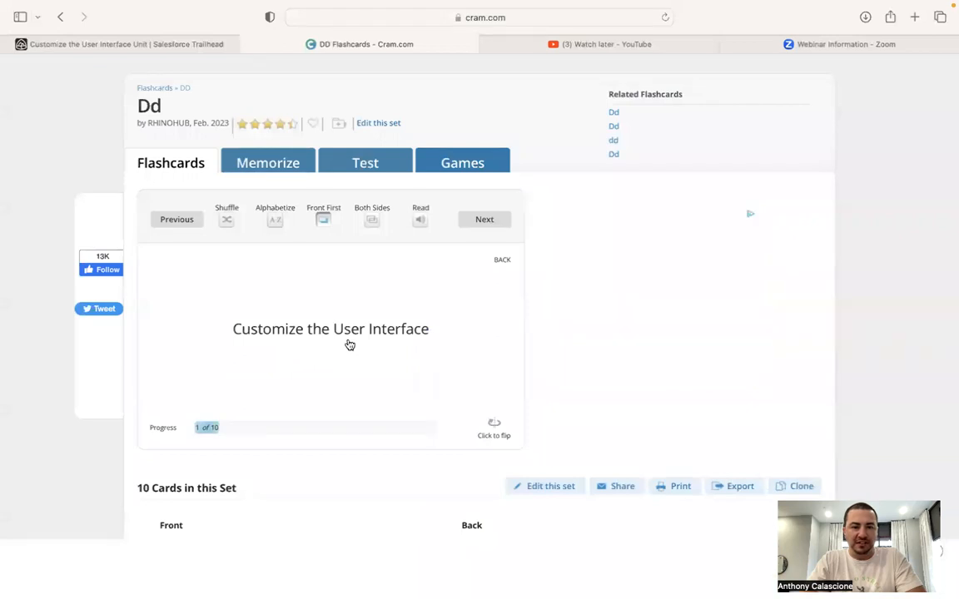
Step: Examine the fronts and backs of the cards listed in the DD flashcard set
scroll(431, 374, "down", 3)
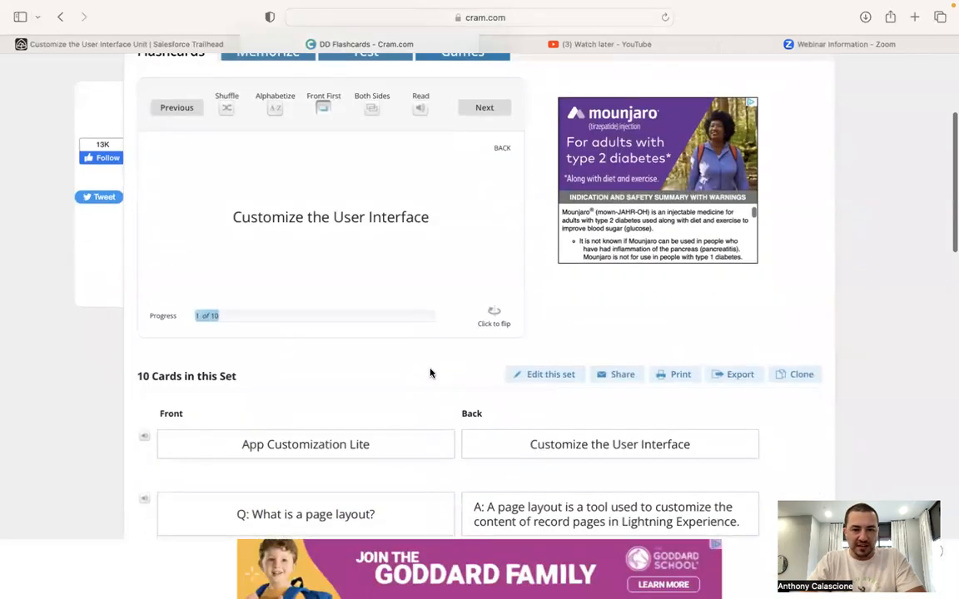
scroll(431, 374, "up", 1)
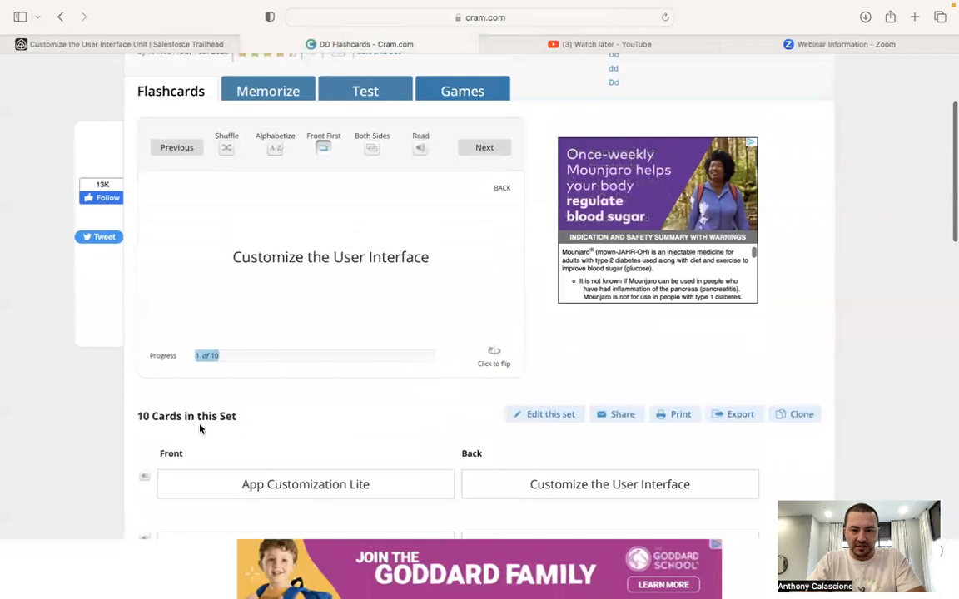
scroll(199, 429, "down", 20)
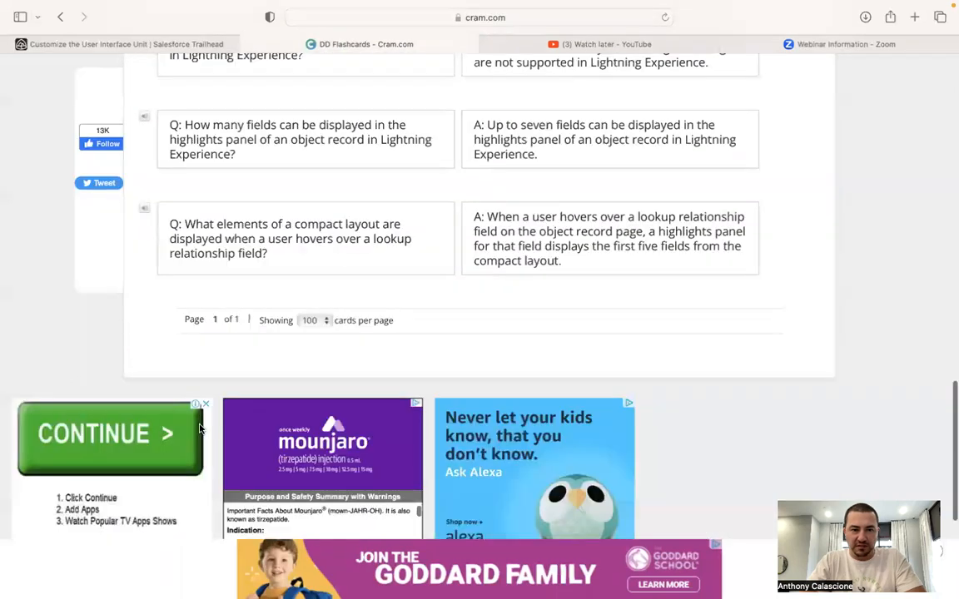
scroll(293, 316, "up", 15)
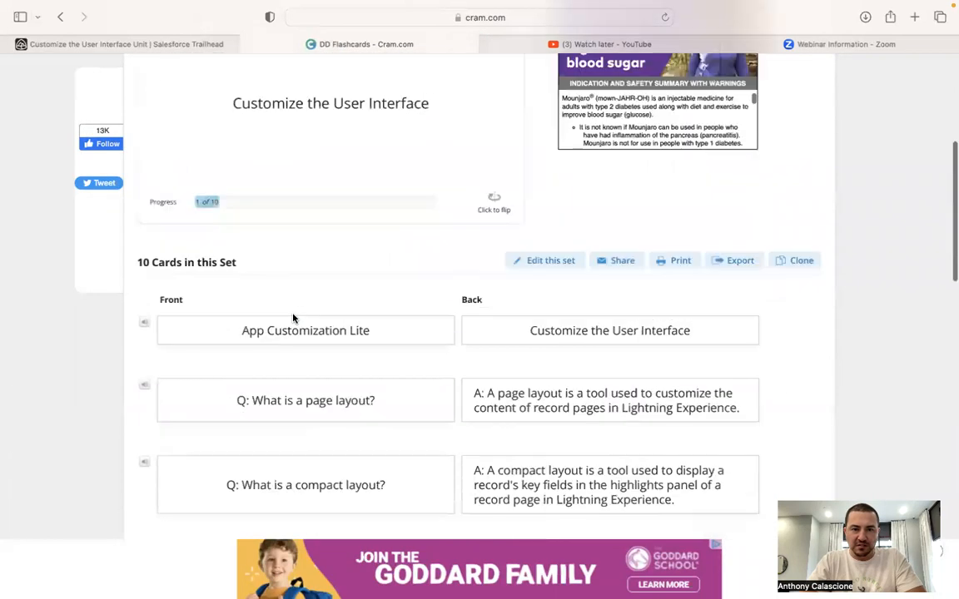
scroll(293, 318, "up", 8)
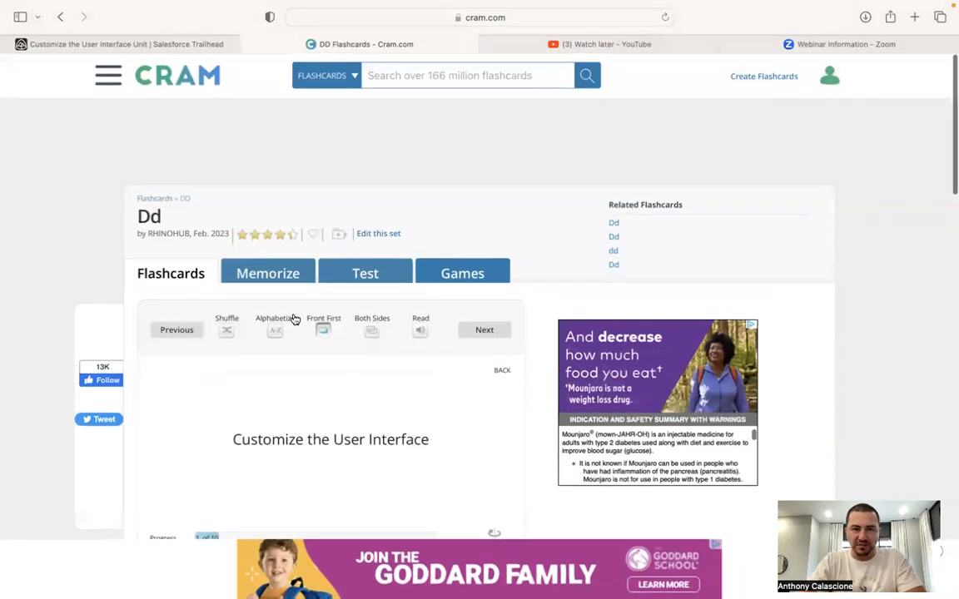
scroll(293, 318, "down", 3)
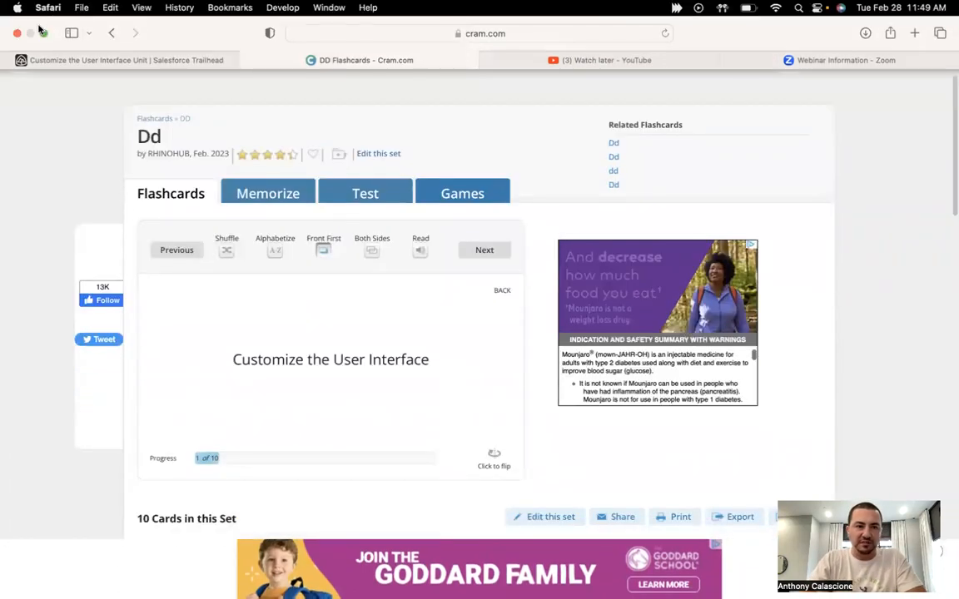
Step: Take the browser out of full screen, switch to the sf12 spreadsheet in Numbers, and copy columns B and C
left_click(42, 33)
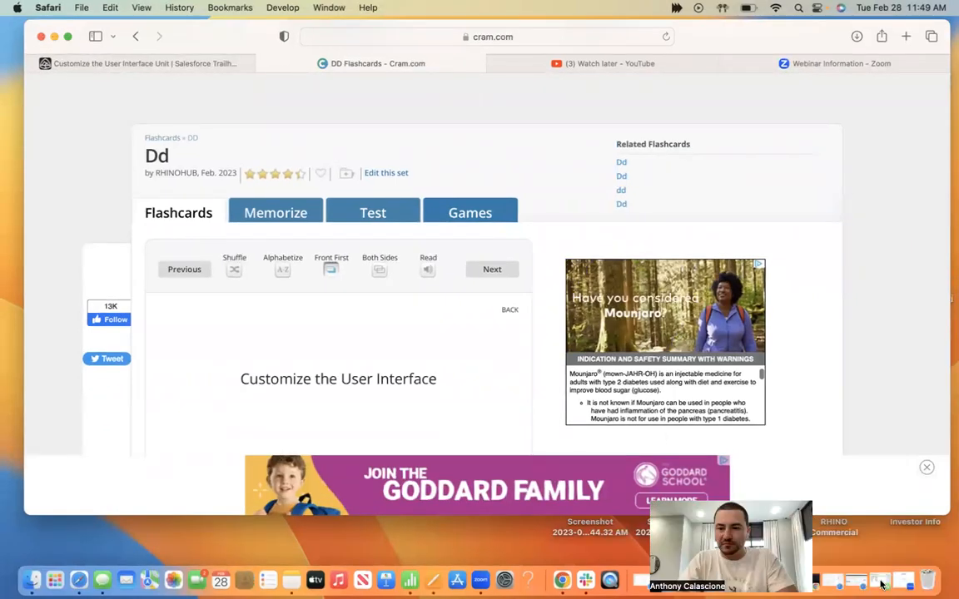
left_click_drag(781, 40, 762, 7)
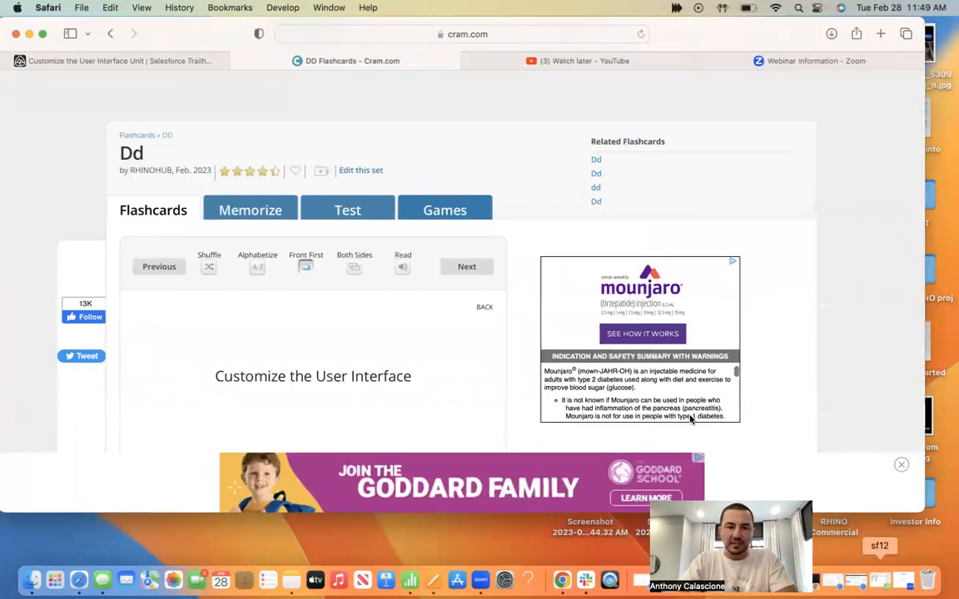
key("super+Tab")
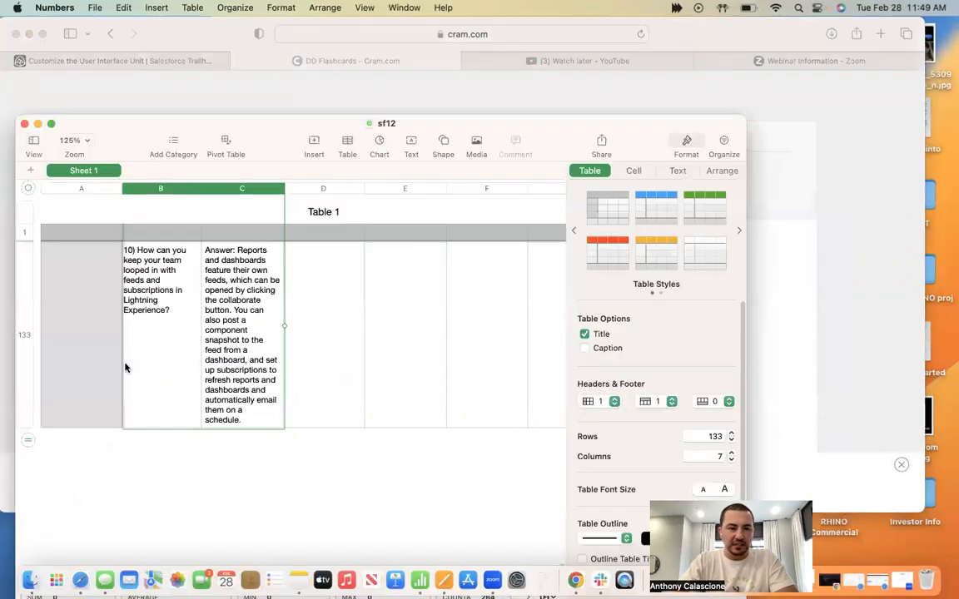
left_click(155, 192)
left_click(233, 191, "shift")
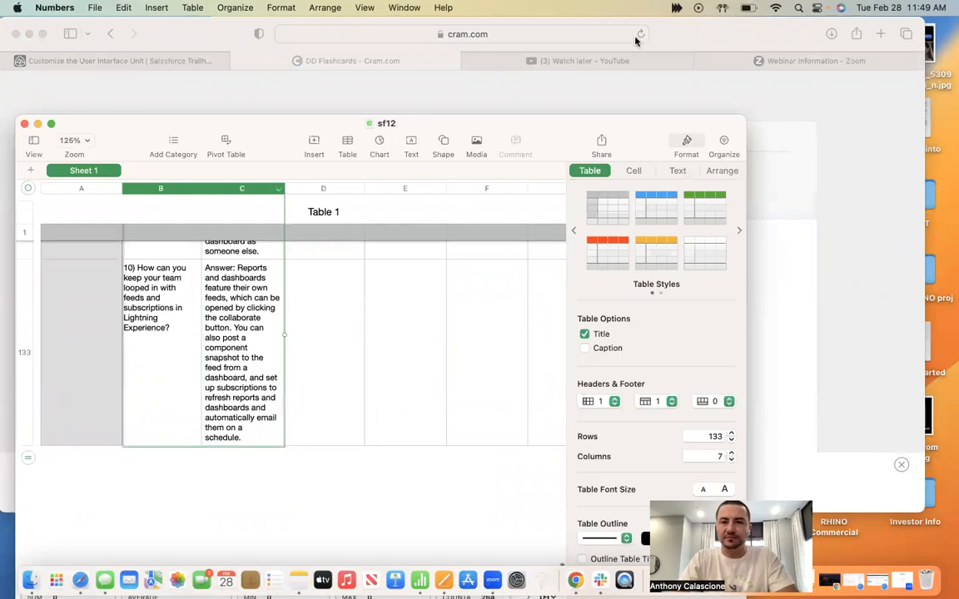
Step: Return to Cram in Safari and start a new flashcard set with the title ddd
key("super+Tab")
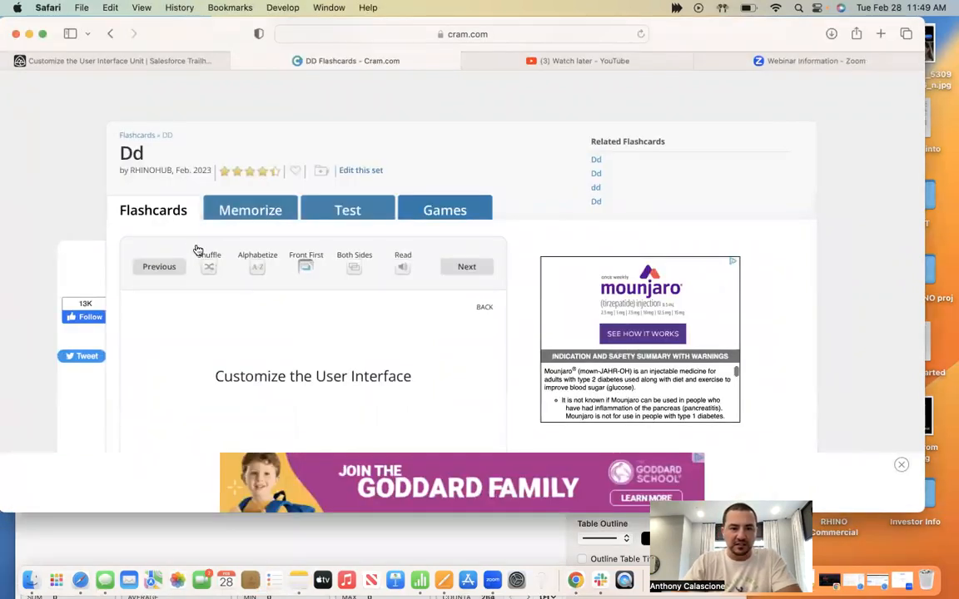
scroll(197, 250, "down", 4)
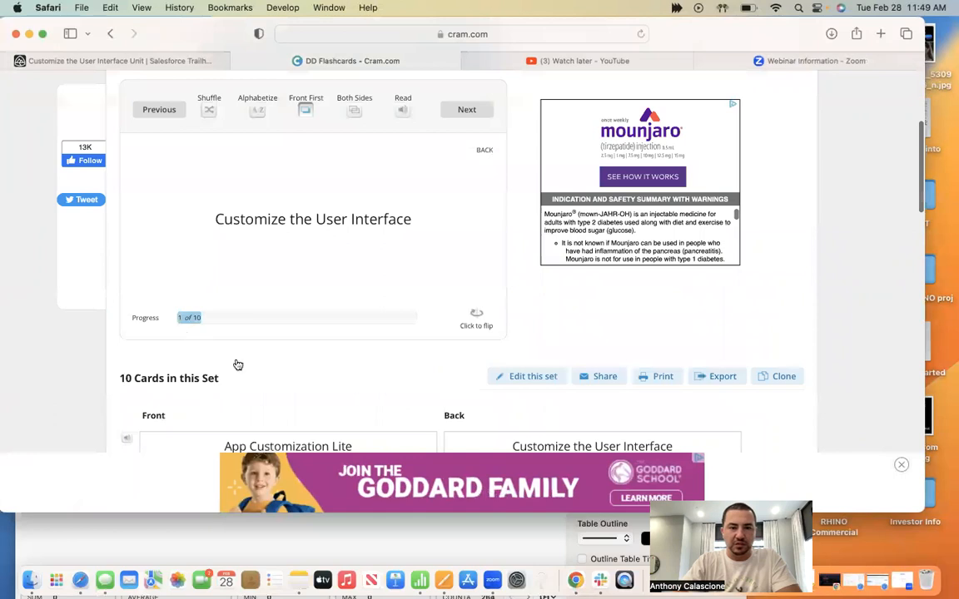
scroll(237, 363, "up", 4)
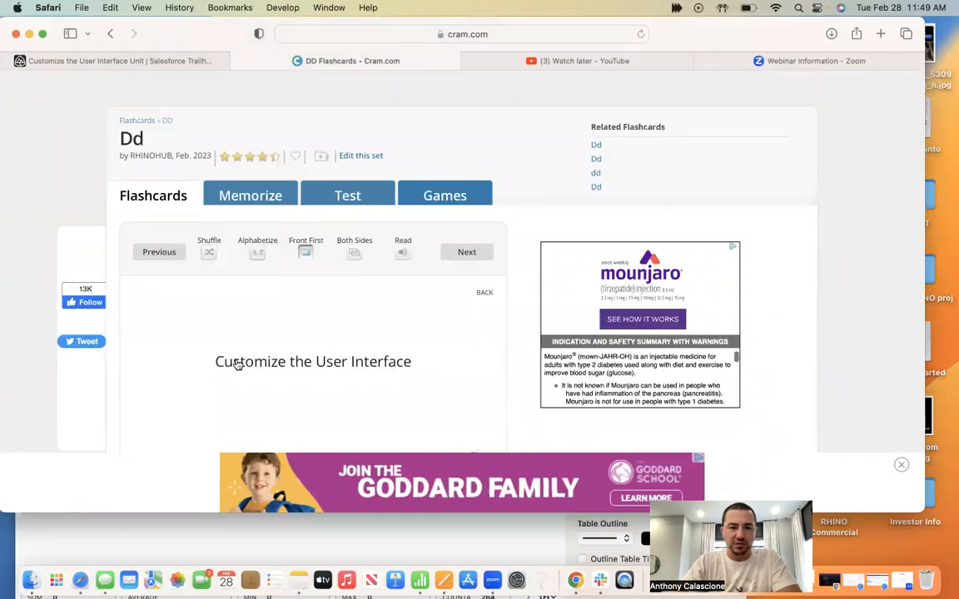
scroll(732, 108, "up", 3)
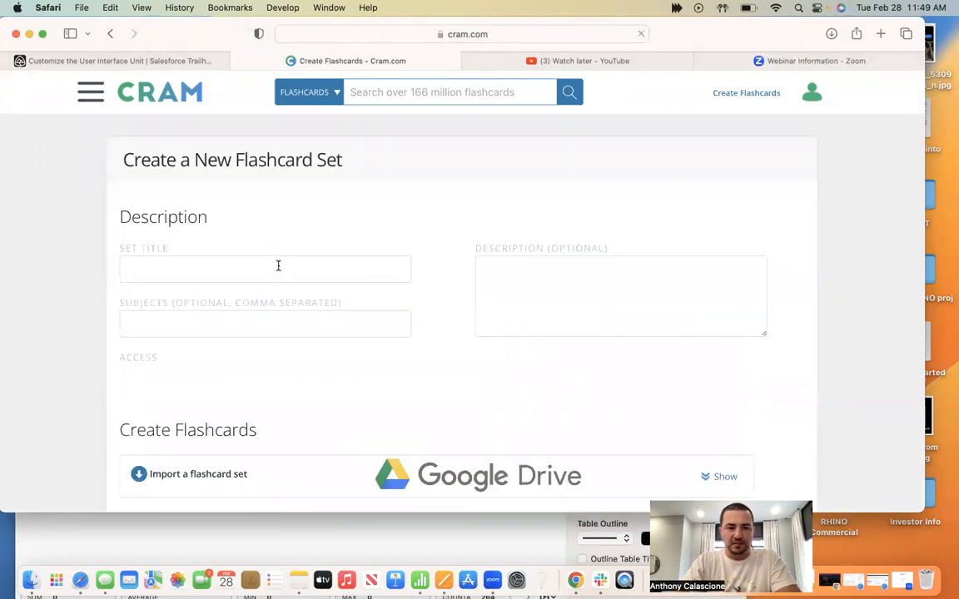
left_click(291, 266)
type("ddd")
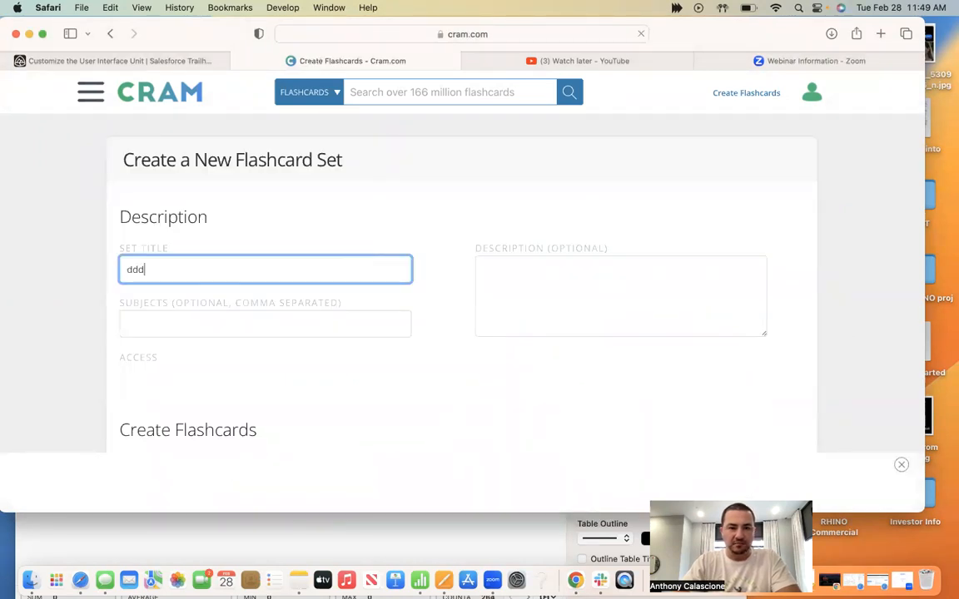
Step: Expand the flashcard set import options and paste the copied question and answer columns as the import data
scroll(291, 267, "down", 3)
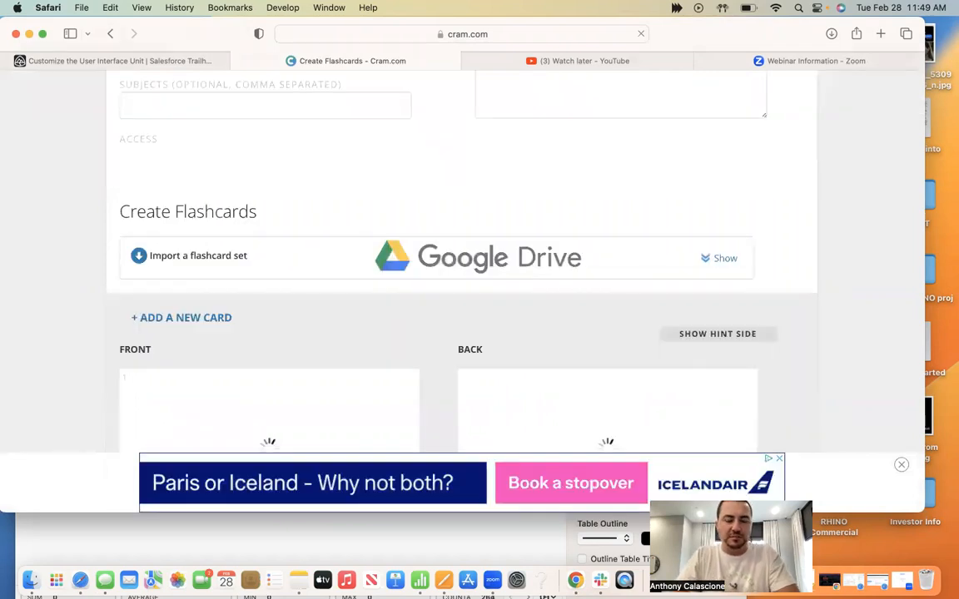
scroll(250, 223, "up", 3)
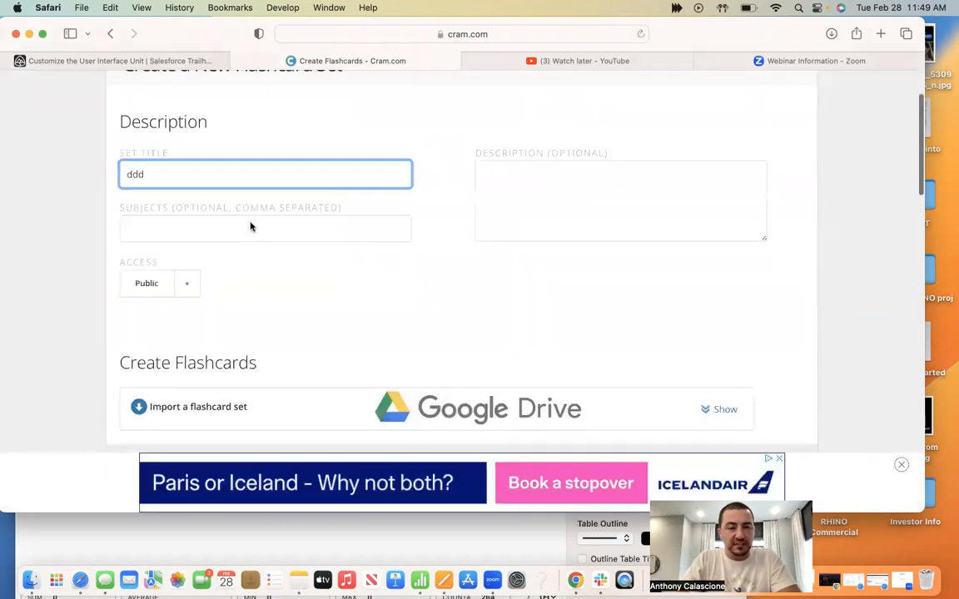
scroll(214, 302, "down", 2)
left_click(214, 302)
scroll(375, 259, "down", 4)
scroll(376, 259, "down", 5)
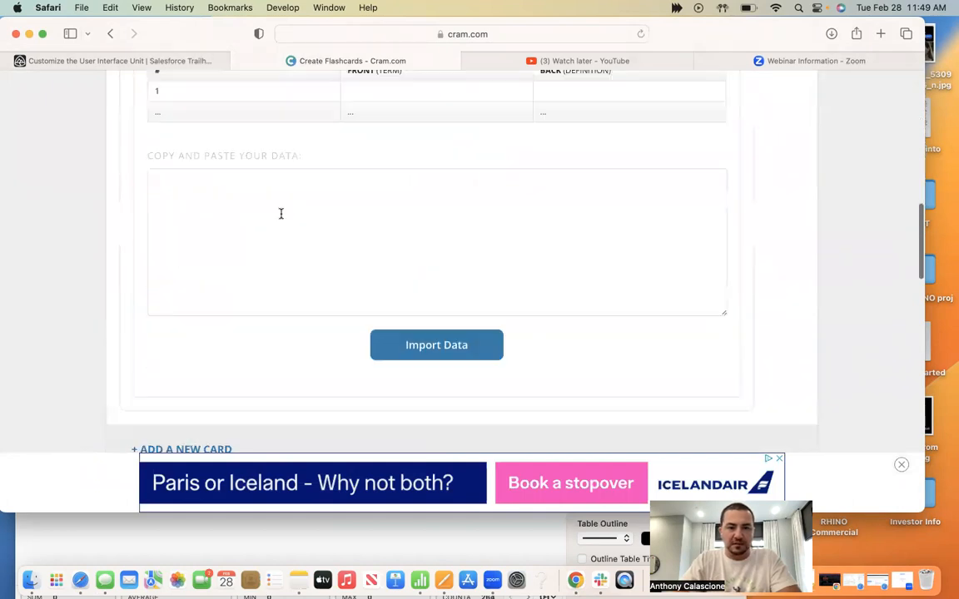
left_click(281, 213)
key("super+v")
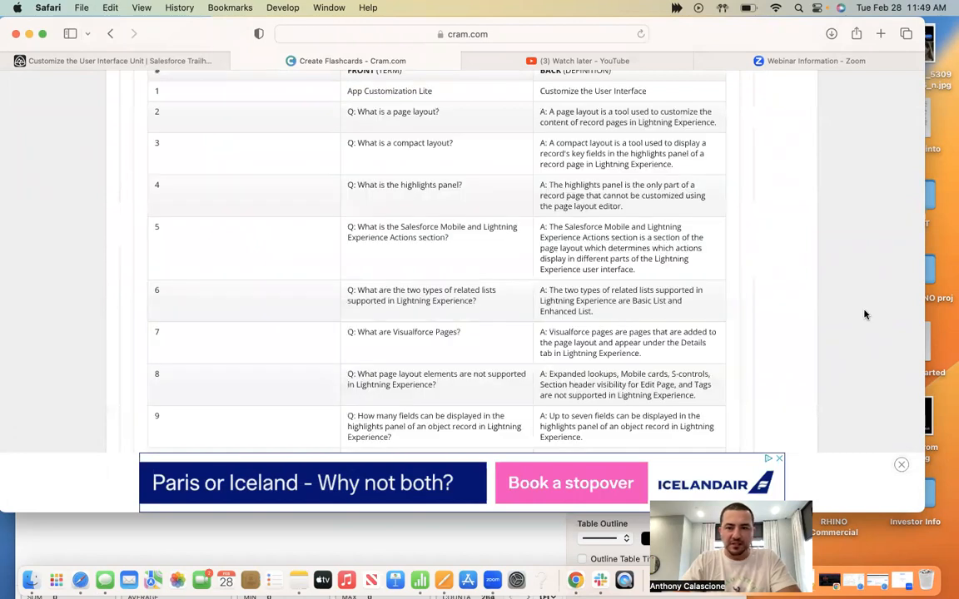
Step: Check the import preview through its last row, import the data as flashcards, and create the set
scroll(865, 314, "down", 20)
scroll(865, 315, "down", 20)
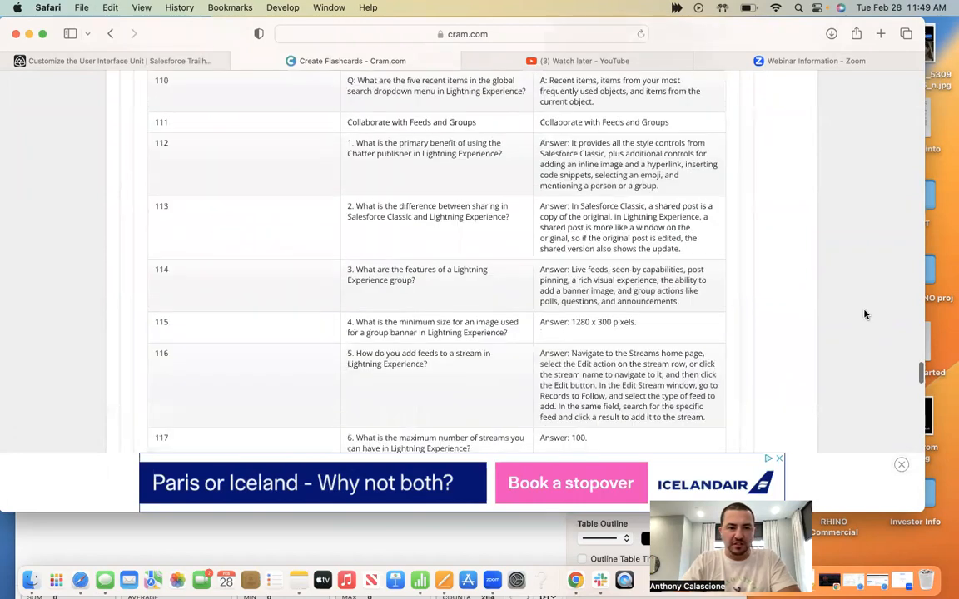
scroll(865, 314, "down", 10)
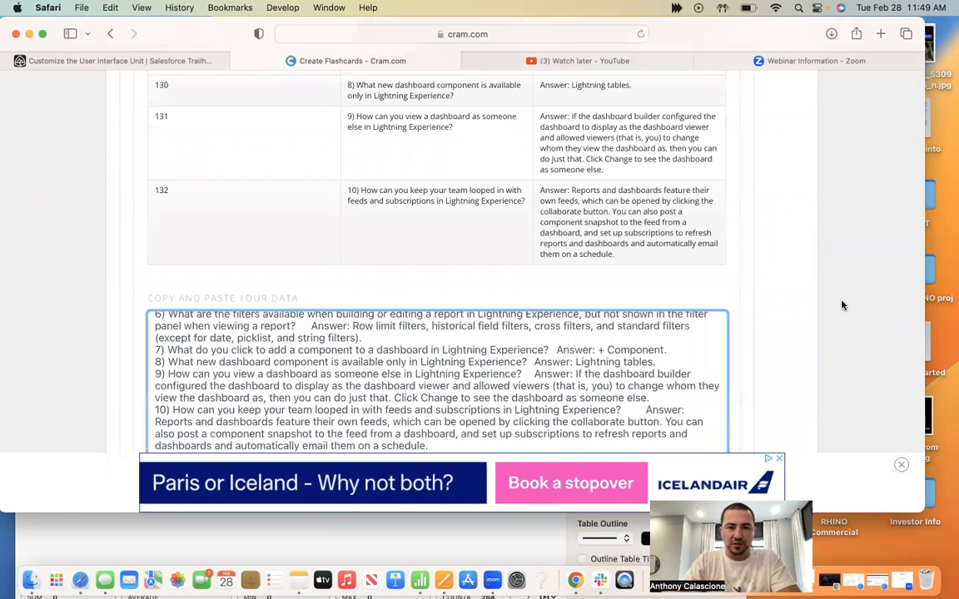
scroll(441, 125, "down", 5)
left_click(445, 113)
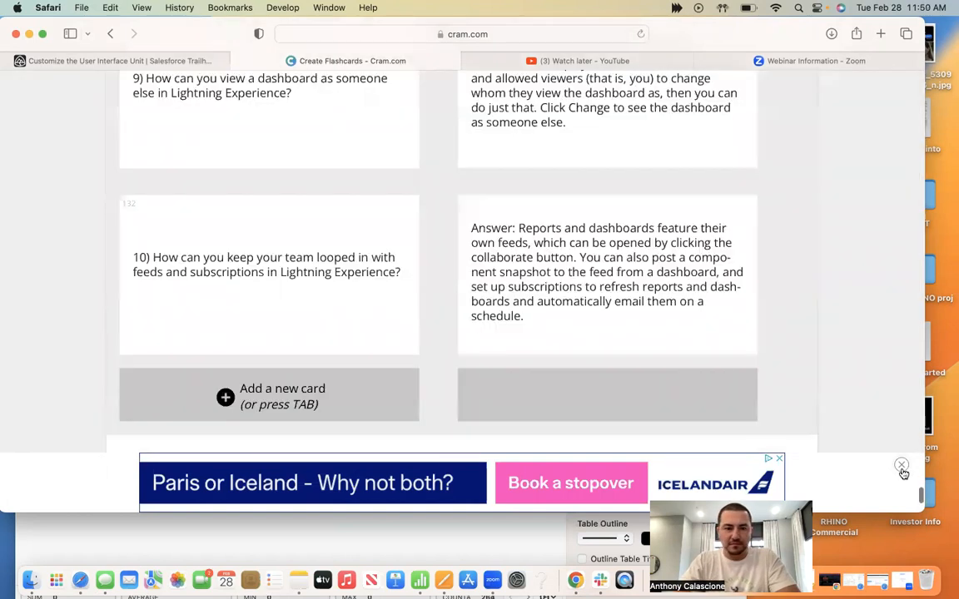
scroll(218, 441, "down", 3)
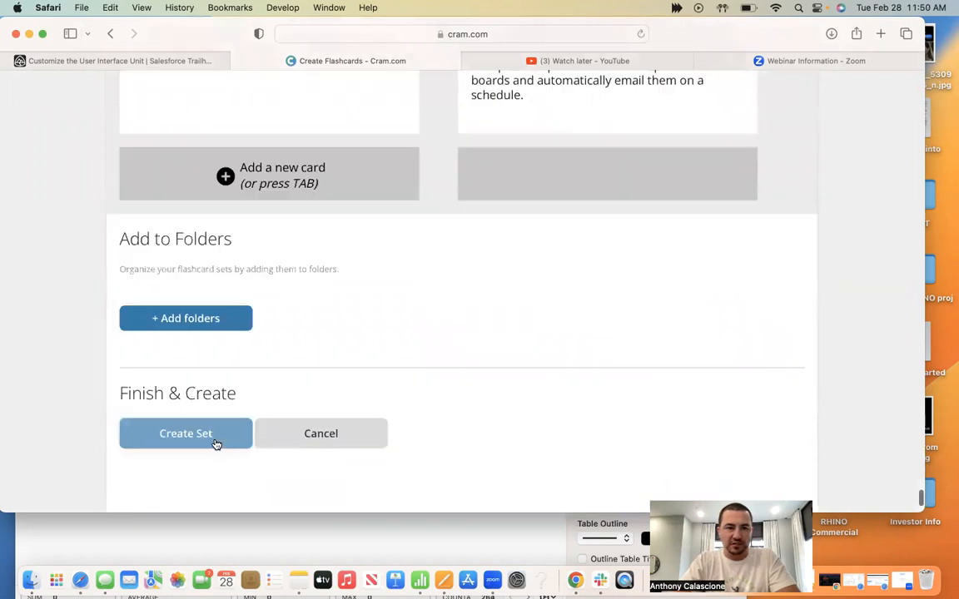
left_click(215, 443)
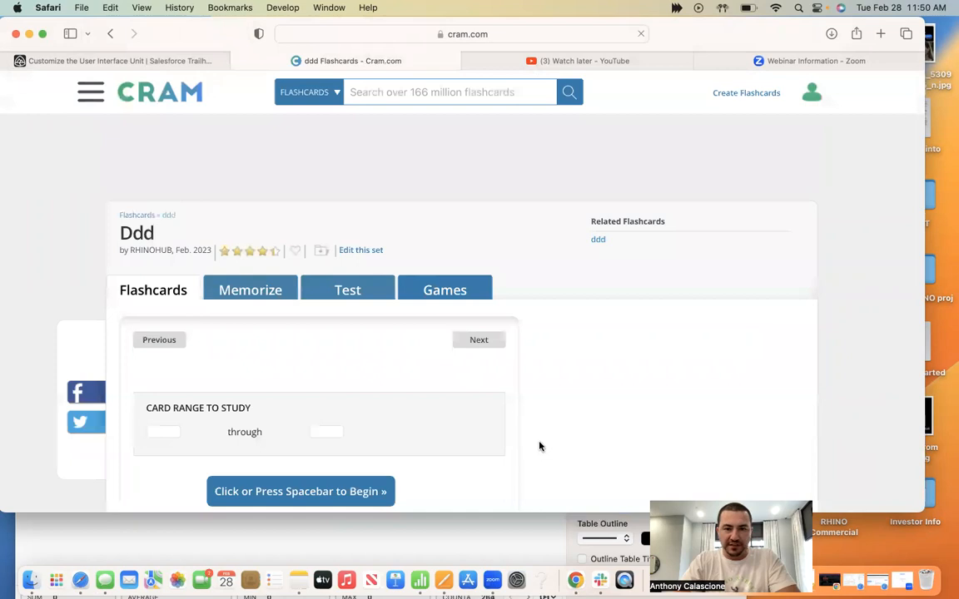
Step: Dismiss the ad banner and try to step forward and back through the cards of the ddd set
scroll(540, 447, "down", 5)
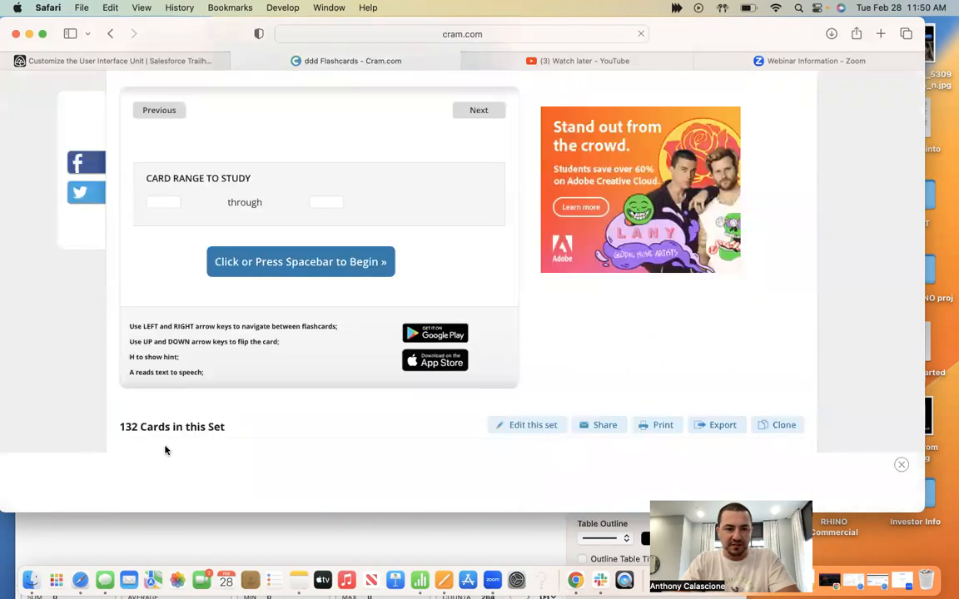
left_click(902, 468)
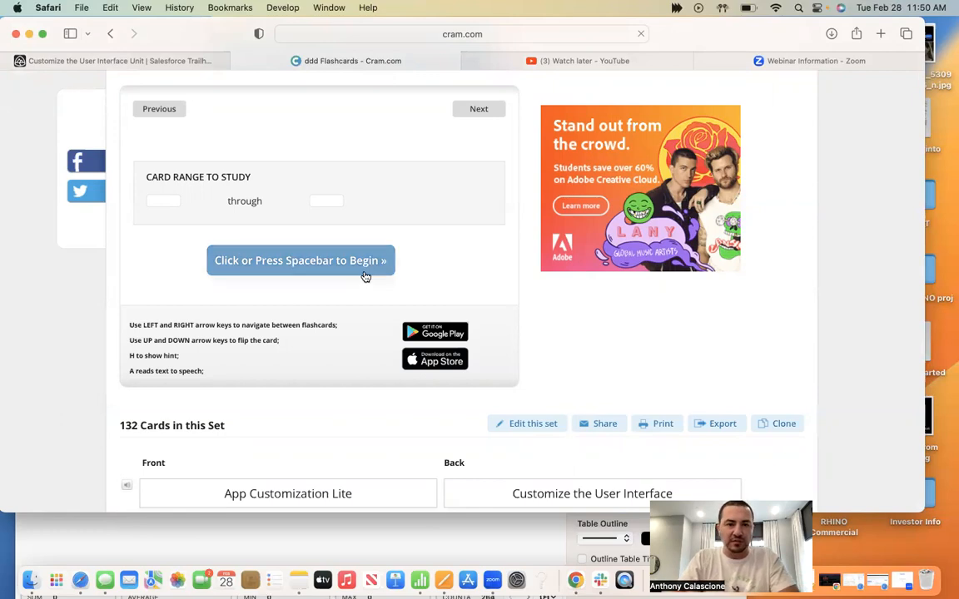
scroll(53, 253, "up", 2)
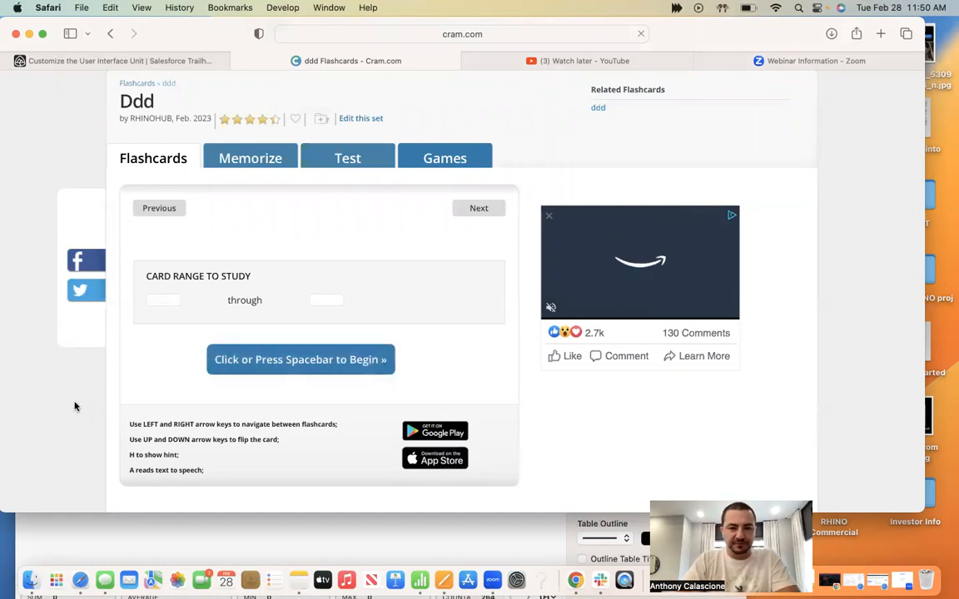
scroll(261, 276, "down", 2)
left_click(477, 158)
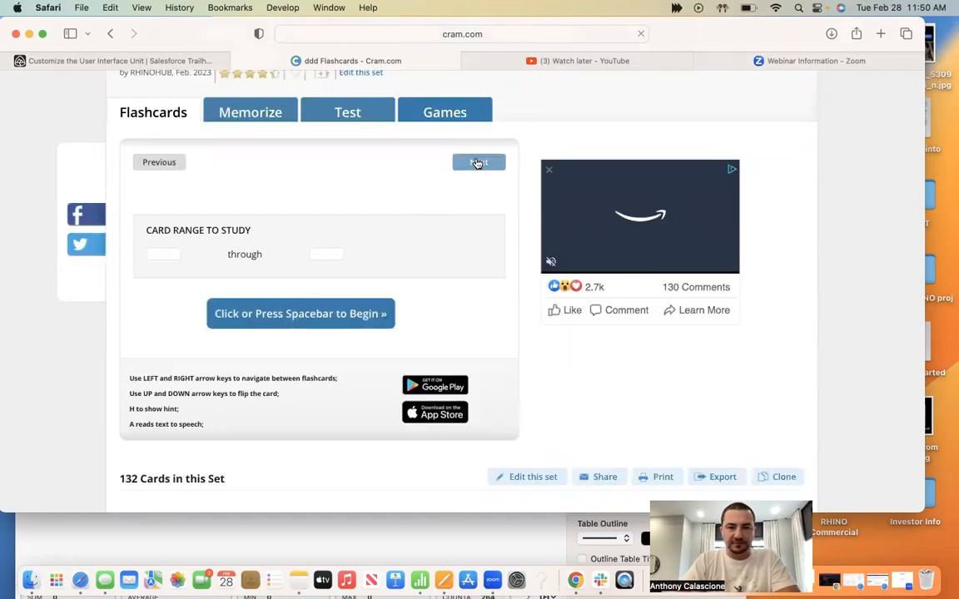
left_click(182, 159)
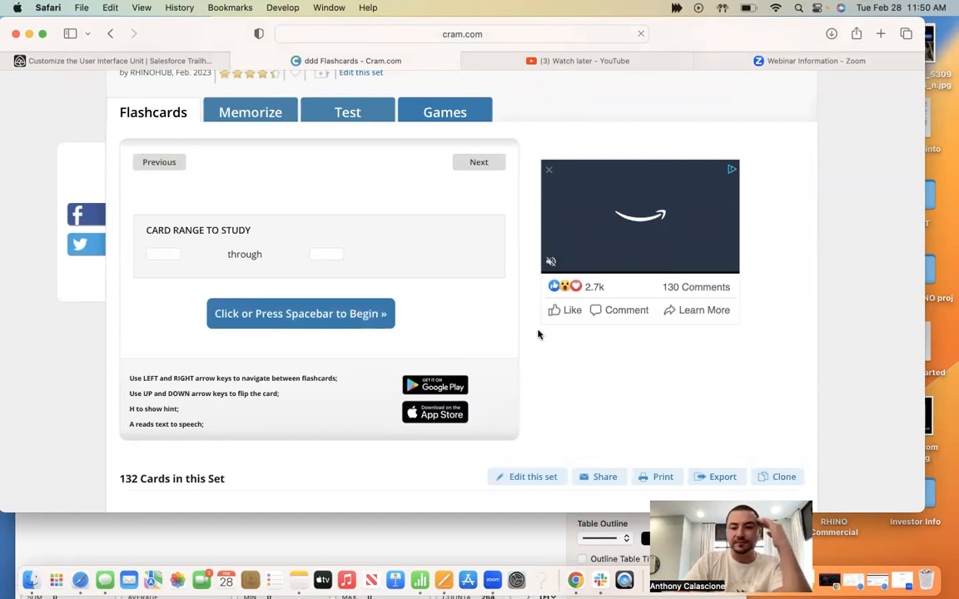
Step: Reload the page of the ddd flashcard set and view its study range and card list
scroll(723, 376, "down", 5)
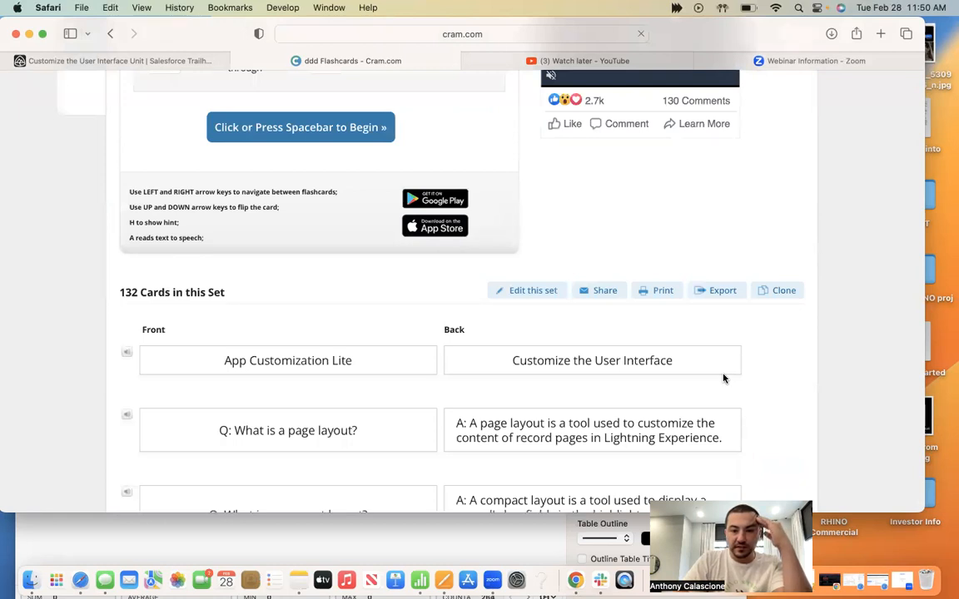
left_click(539, 34)
key("Return")
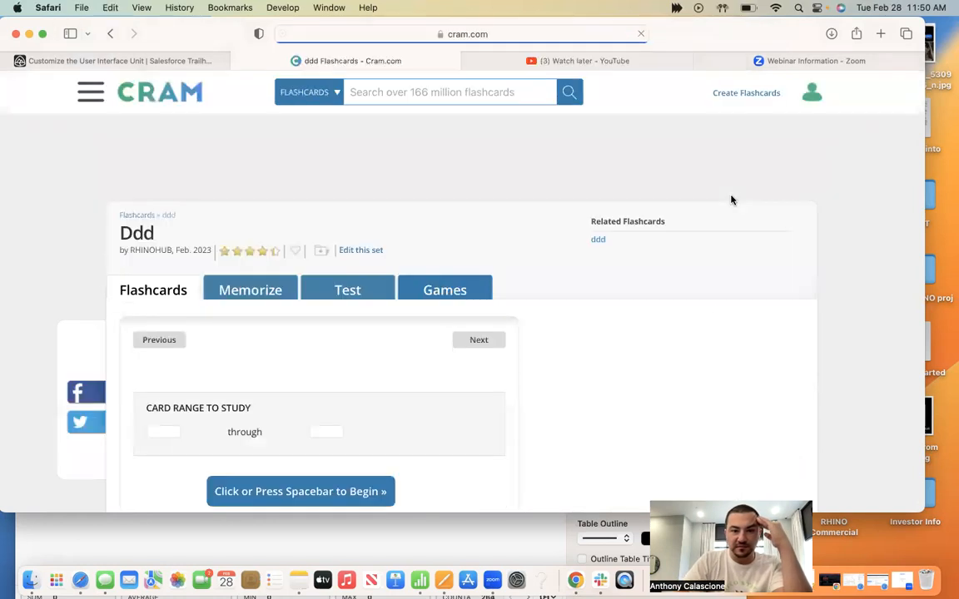
scroll(731, 200, "down", 1)
scroll(731, 200, "down", 5)
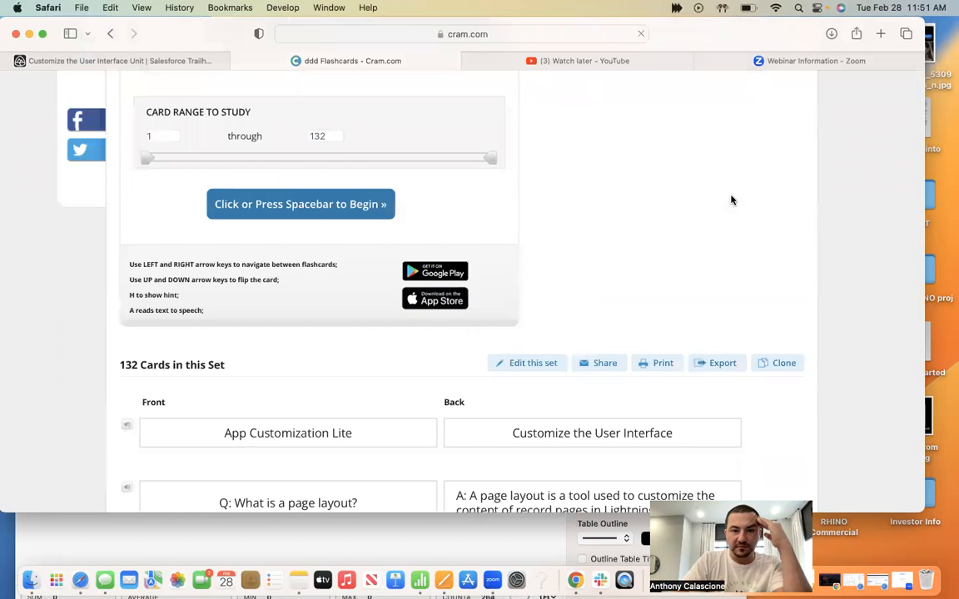
Step: Begin the study session for cards 1 through 132 and switch the browser window to full screen
scroll(306, 329, "up", 3)
left_click(306, 329)
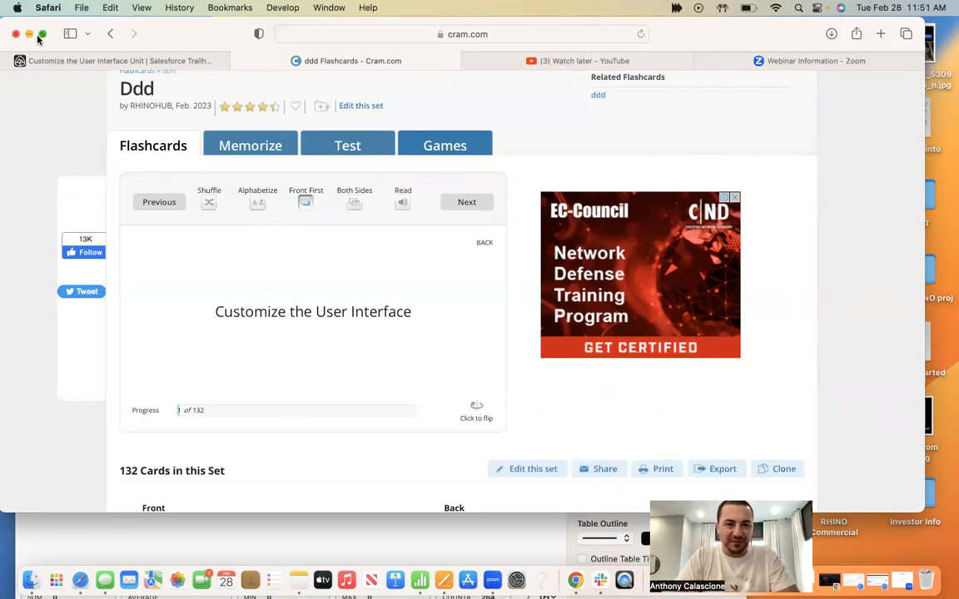
left_click(42, 35)
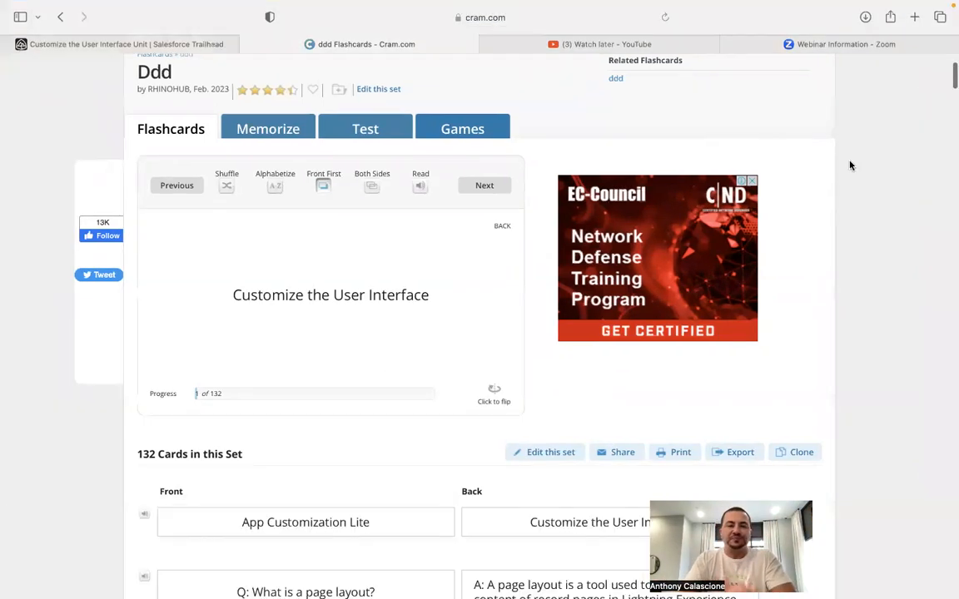
Step: Study cards 1 through 4, reading both sides of each, and advance to card 5
left_click(490, 390)
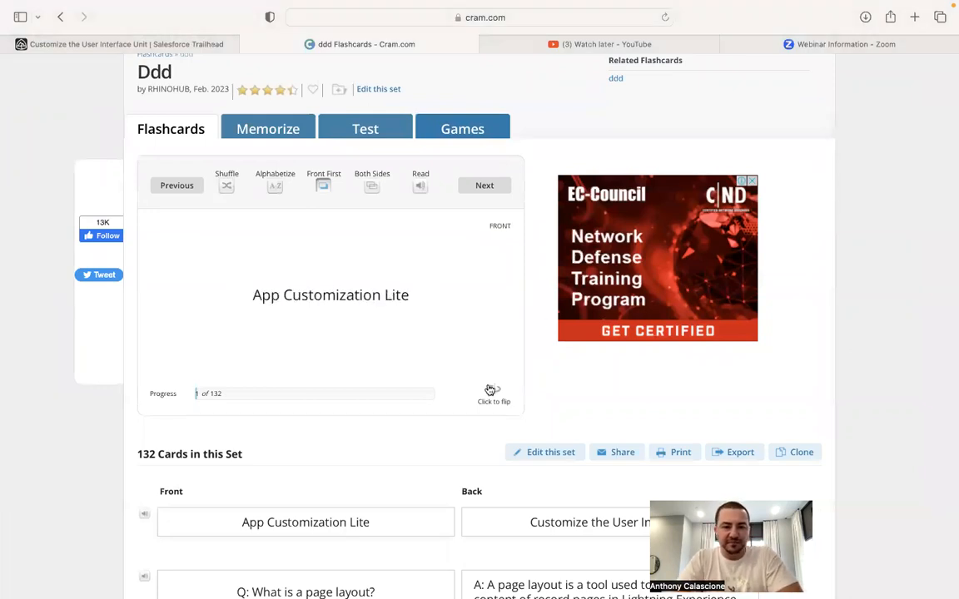
left_click(509, 220)
left_click(490, 195)
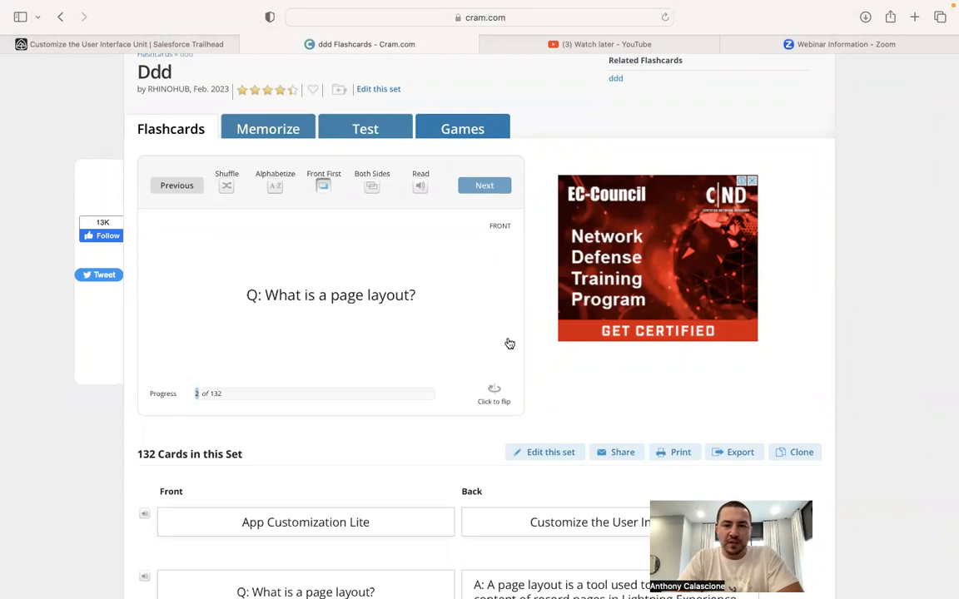
left_click(494, 388)
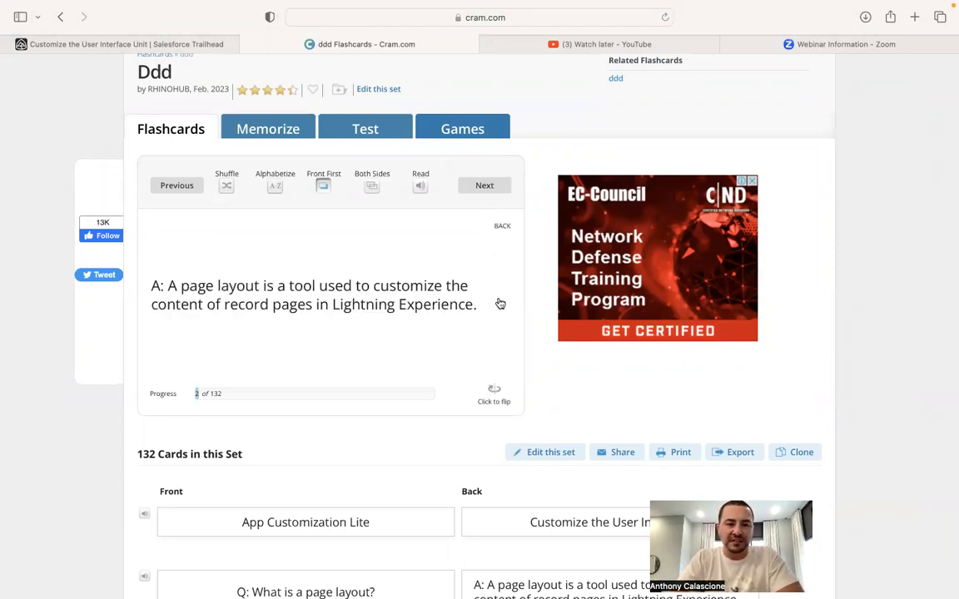
left_click(484, 186)
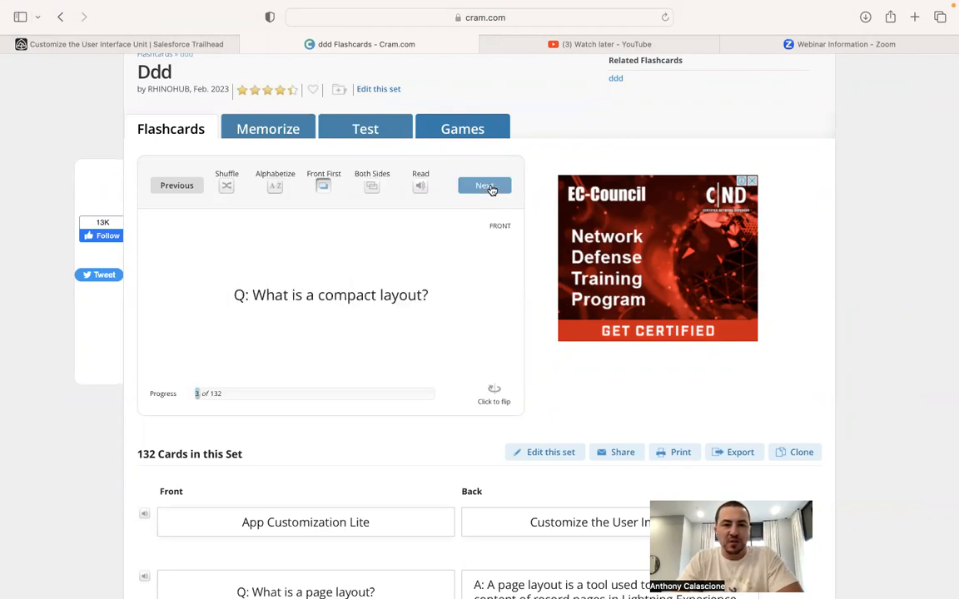
left_click(493, 396)
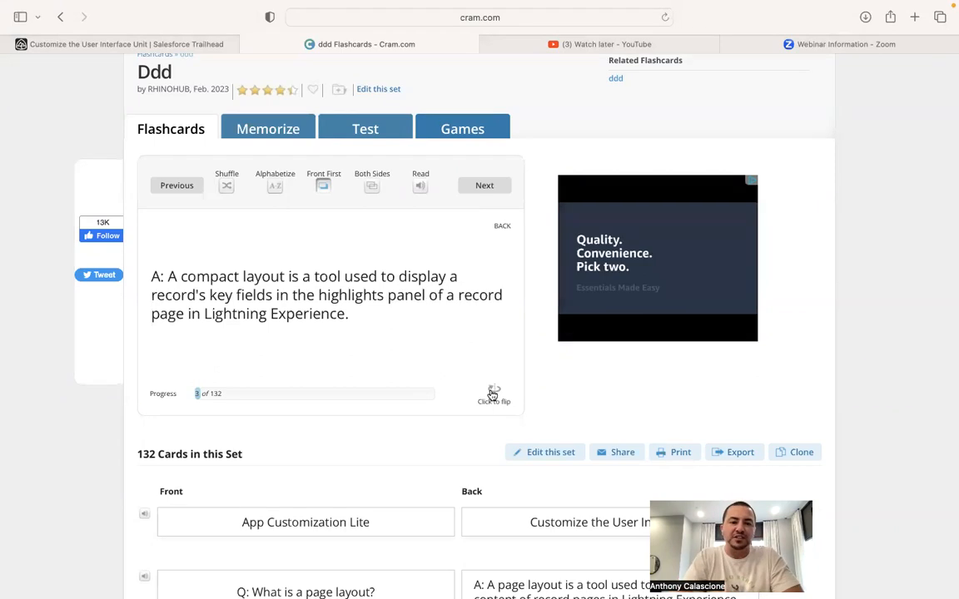
left_click(483, 187)
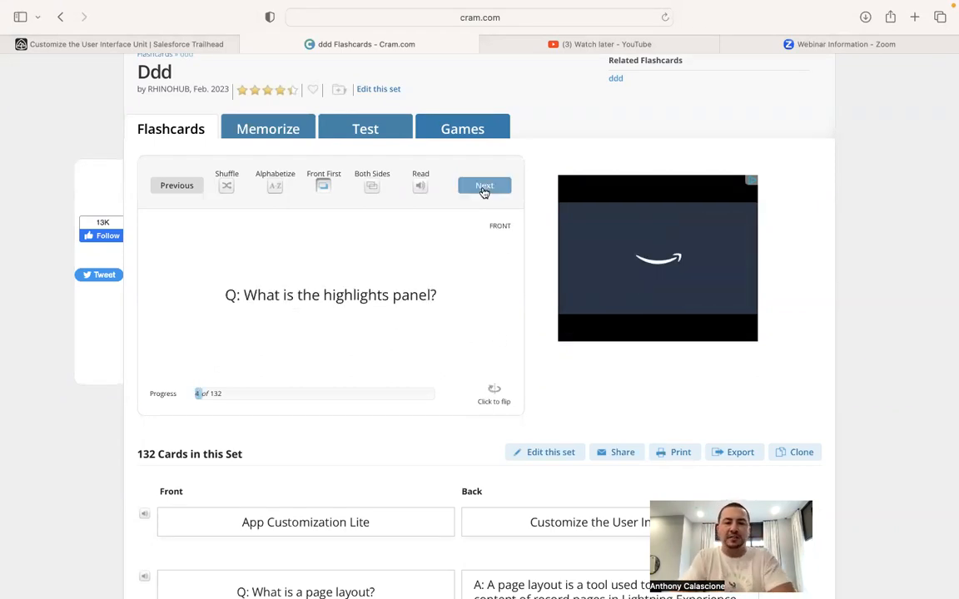
left_click(498, 390)
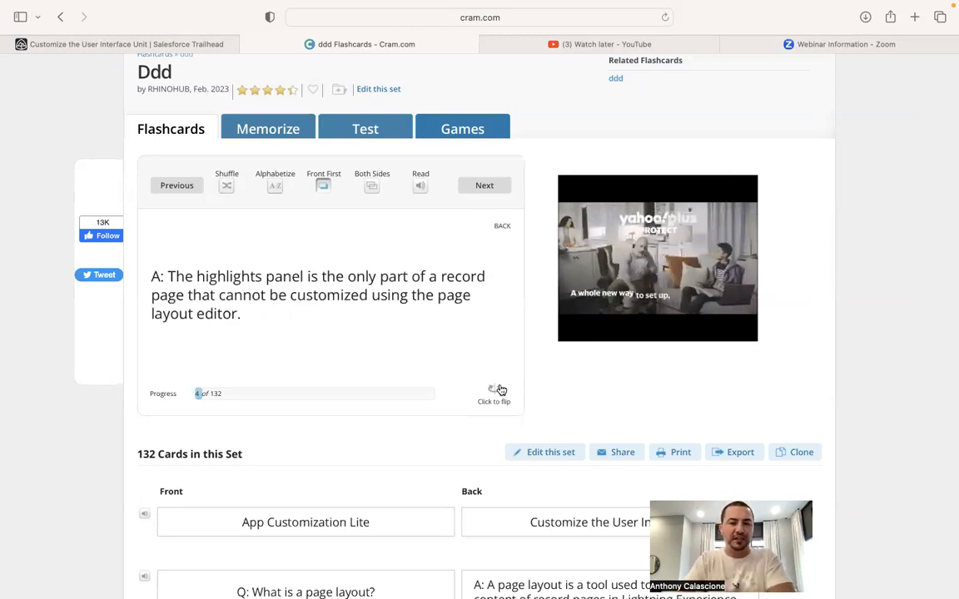
left_click(485, 188)
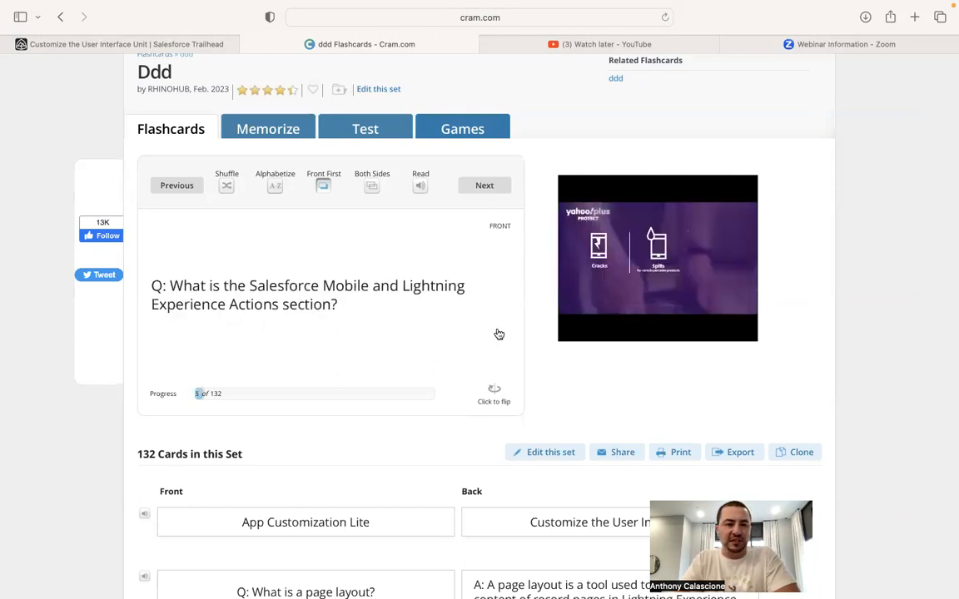
Step: Study cards 5 through 8 on page layout sections and elements, revealing each answer, and advance to card 9
left_click(497, 399)
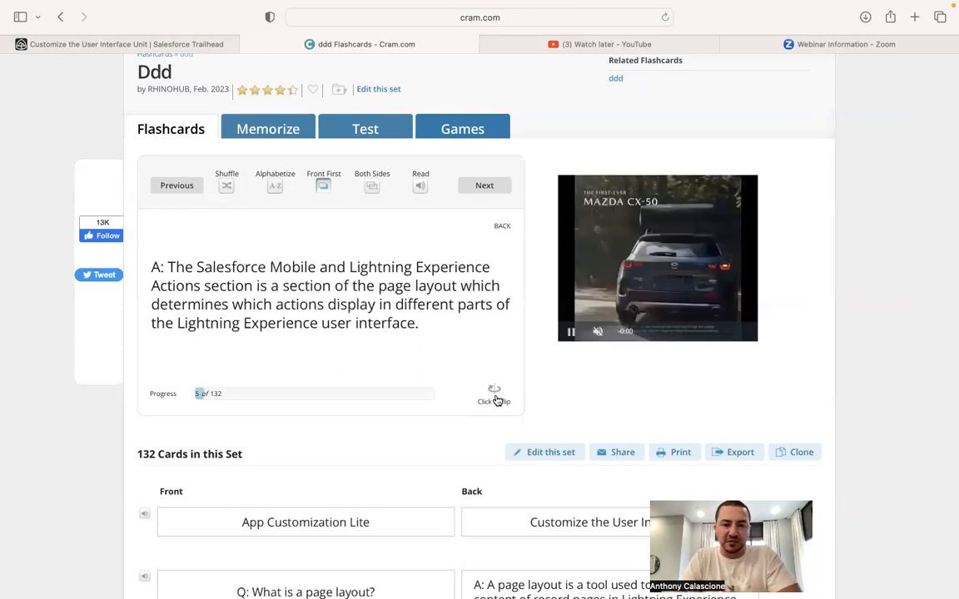
left_click(496, 188)
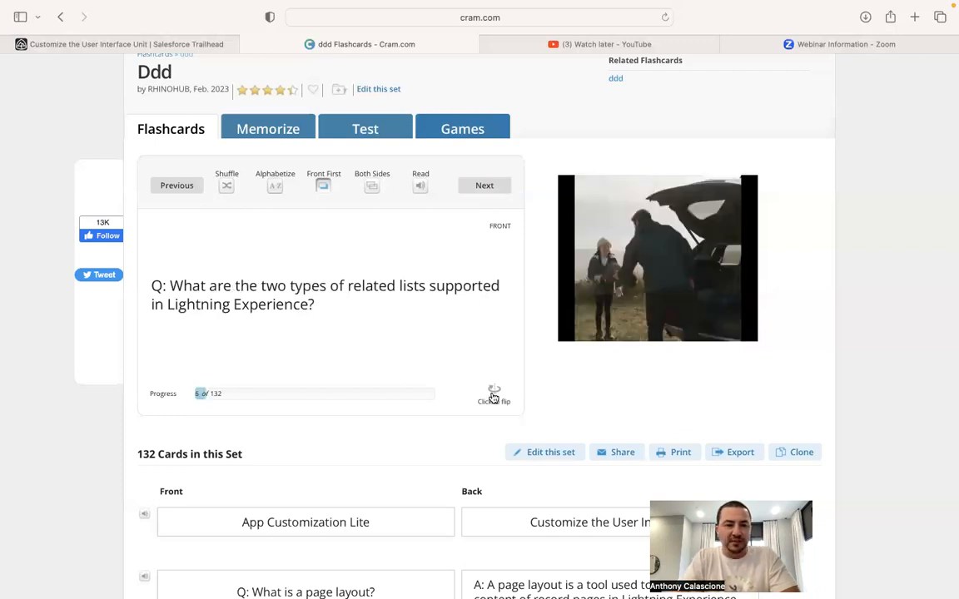
left_click(493, 399)
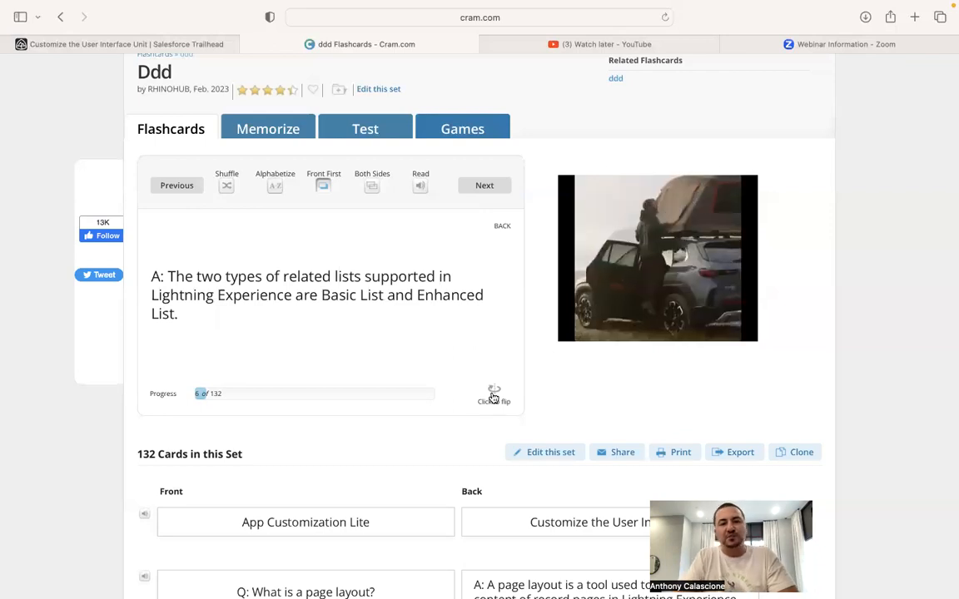
left_click(485, 186)
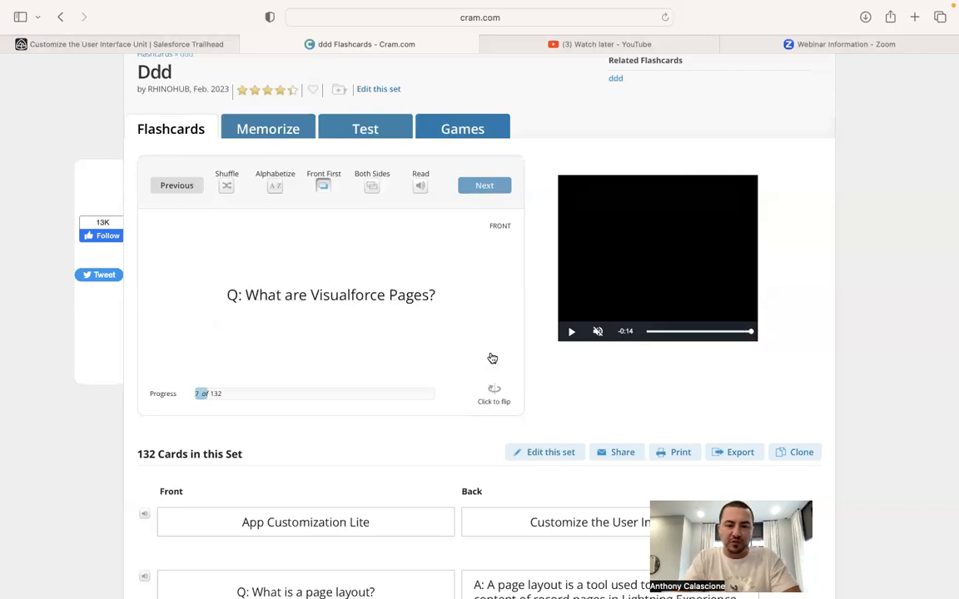
left_click(494, 391)
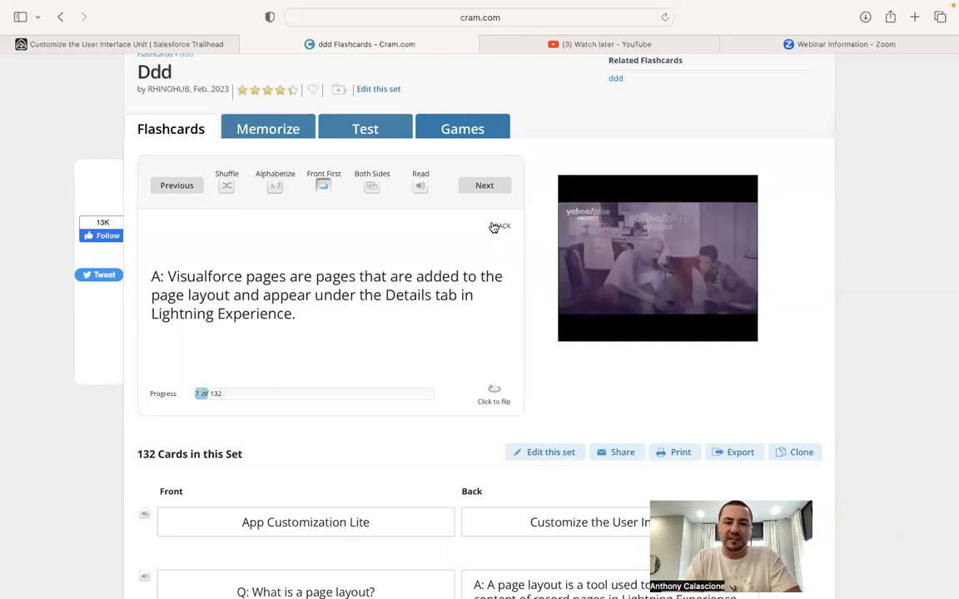
left_click(486, 187)
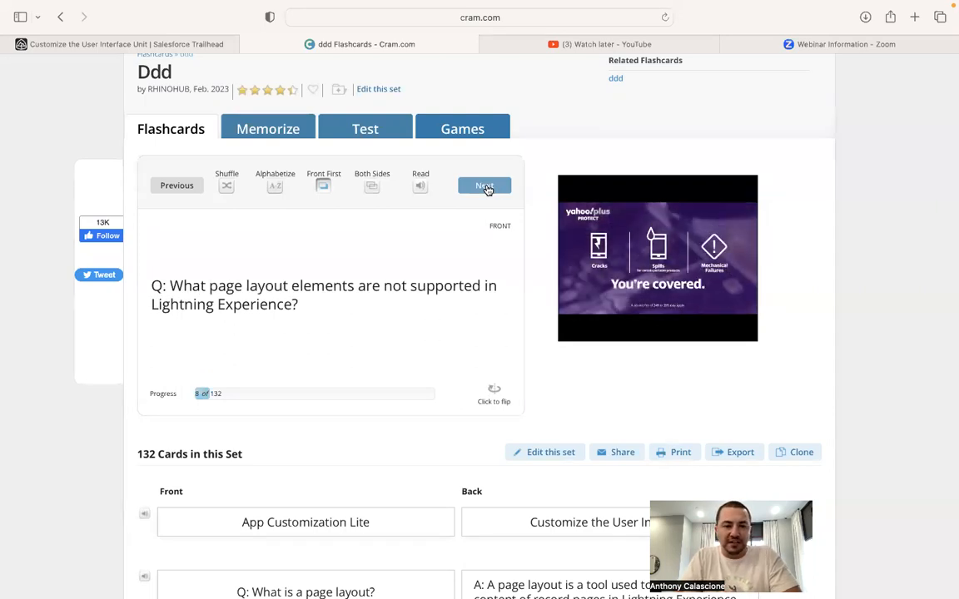
left_click(491, 401)
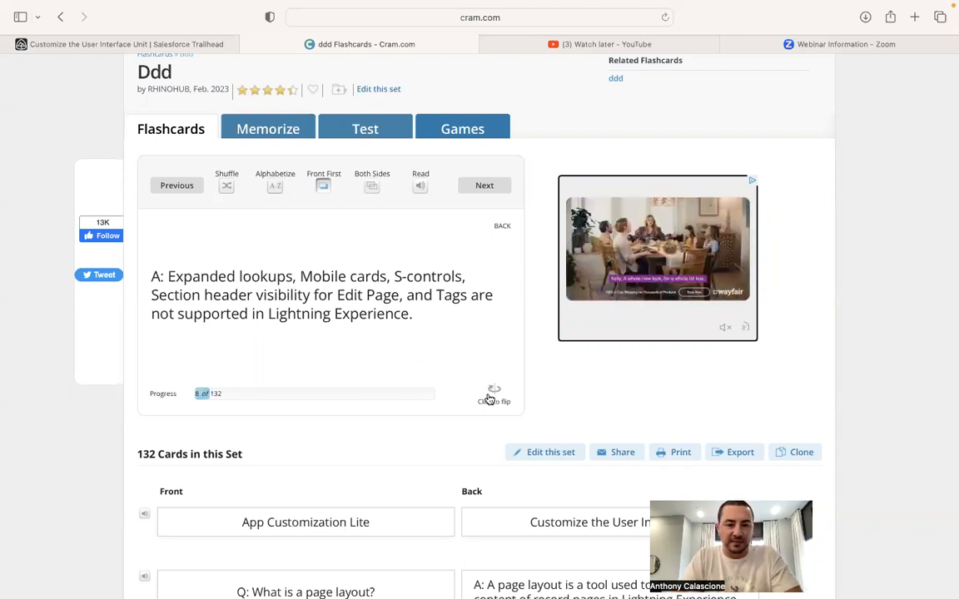
left_click(482, 186)
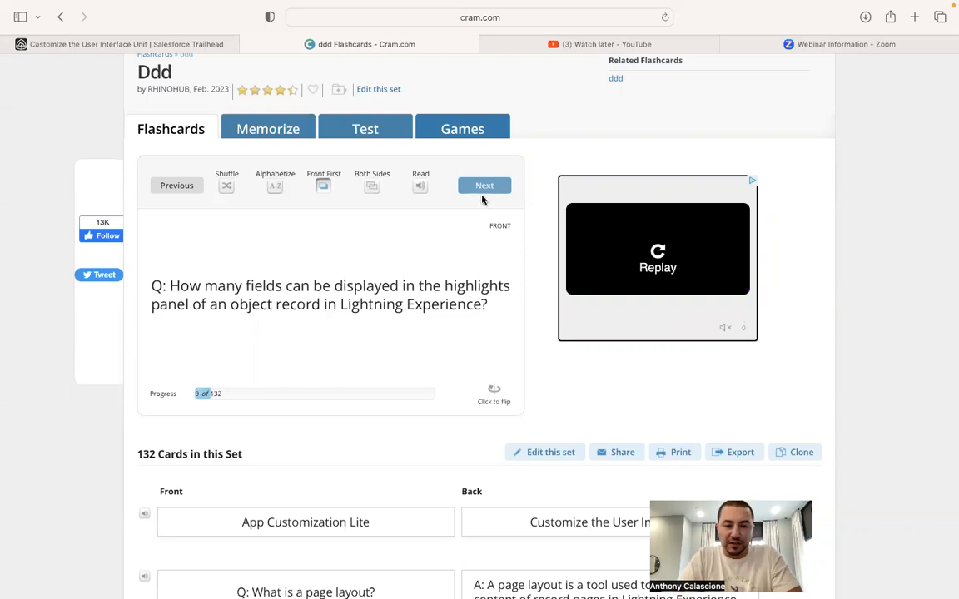
Step: Study cards 9 through 11 on the highlights panel and compact layouts, revealing each answer, and advance to card 12
left_click(495, 389)
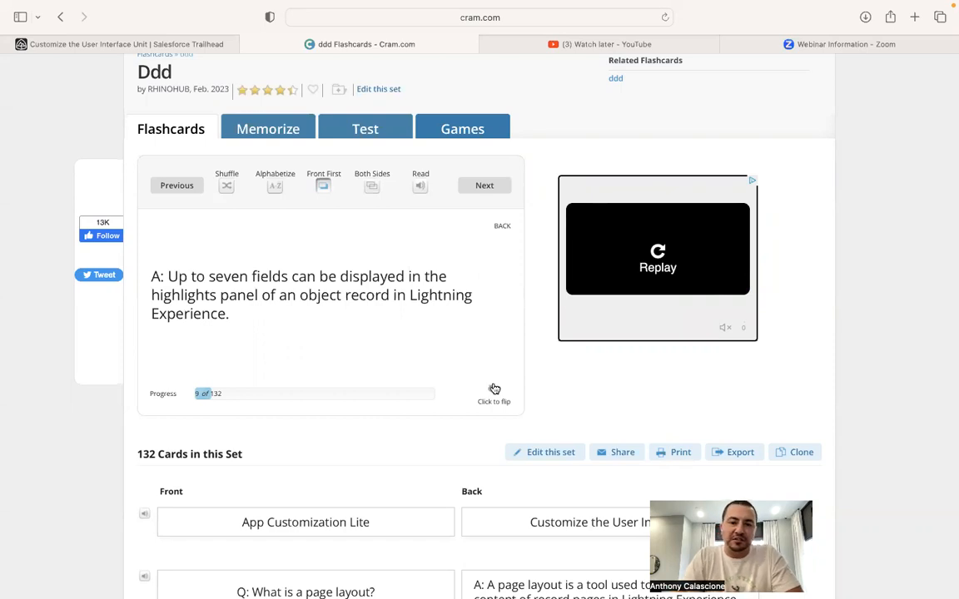
left_click(484, 186)
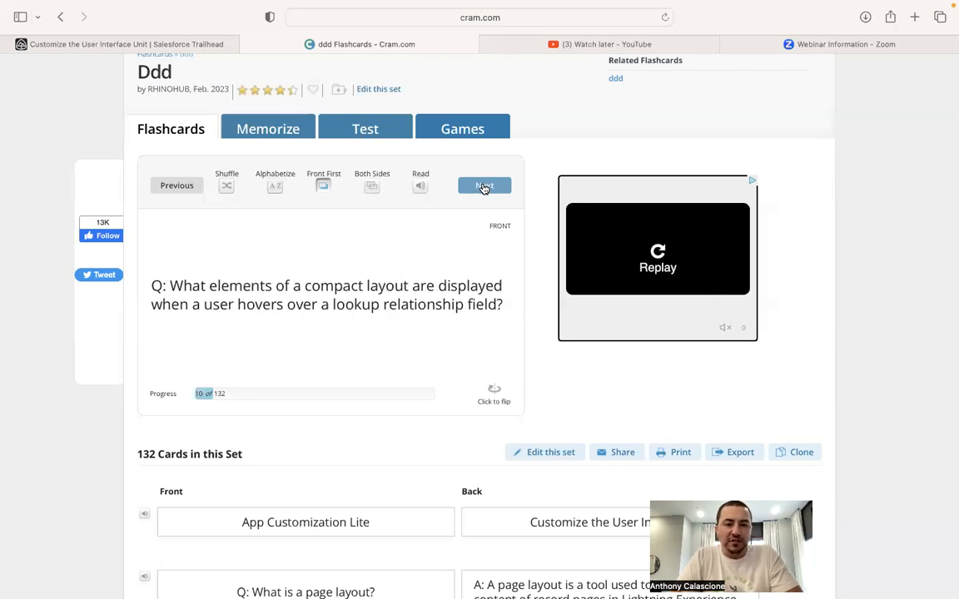
left_click(498, 394)
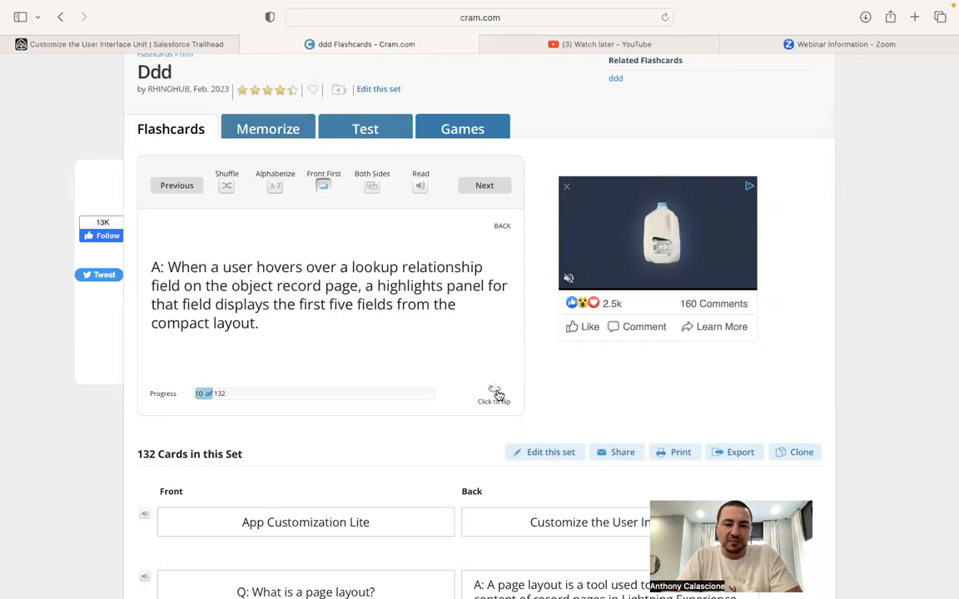
left_click(483, 187)
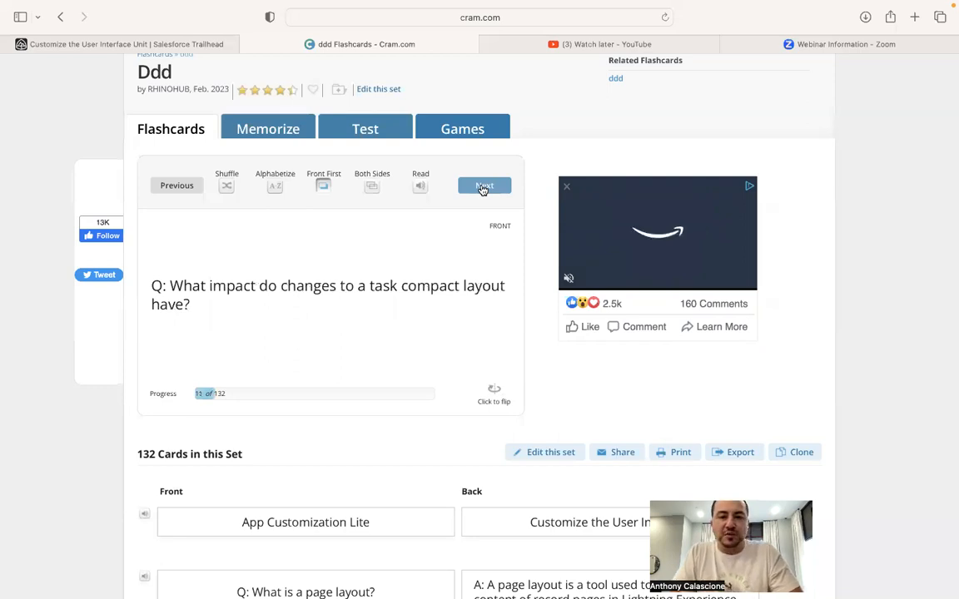
left_click(487, 404)
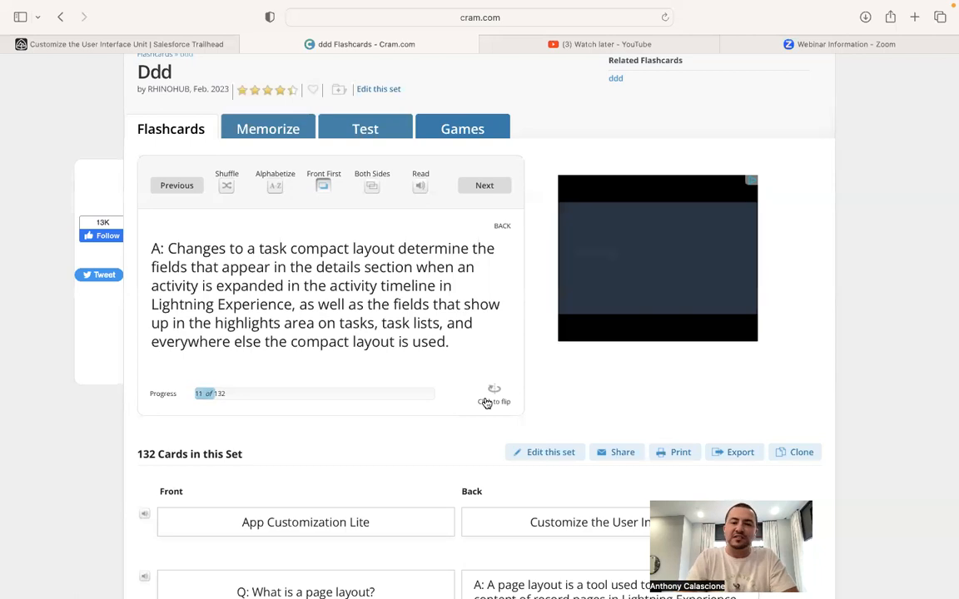
left_click(483, 185)
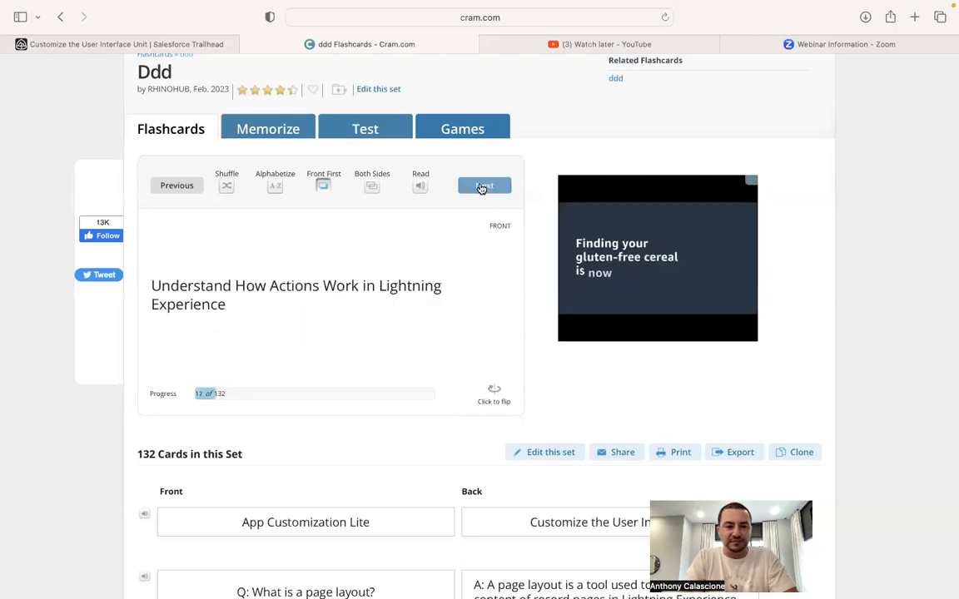
Step: Switch to the Customize the User Interface unit in Trailhead and answer quiz question 1 with "All of the above"
left_click(116, 44)
scroll(247, 348, "down", 15)
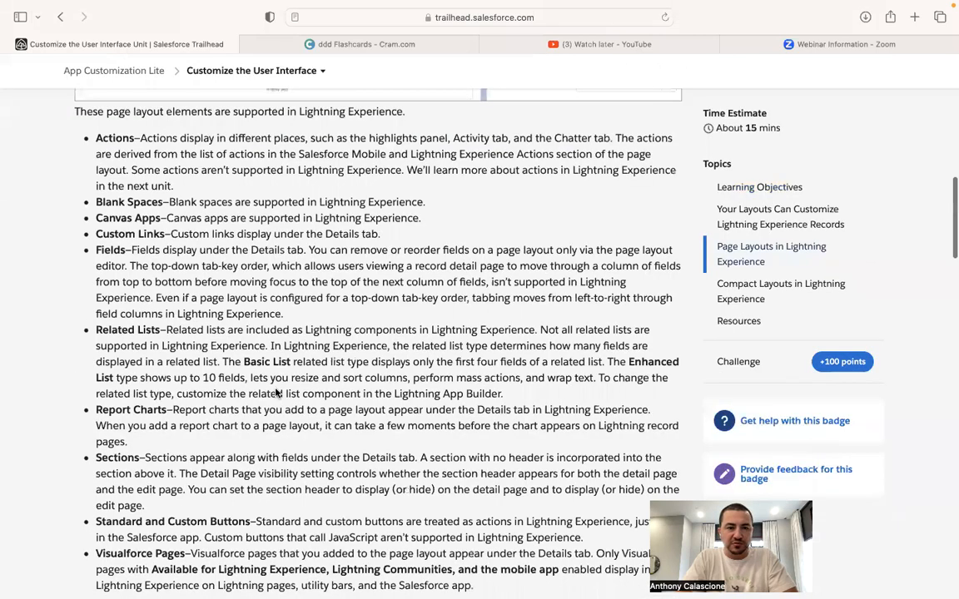
scroll(277, 392, "down", 20)
scroll(277, 392, "up", 15)
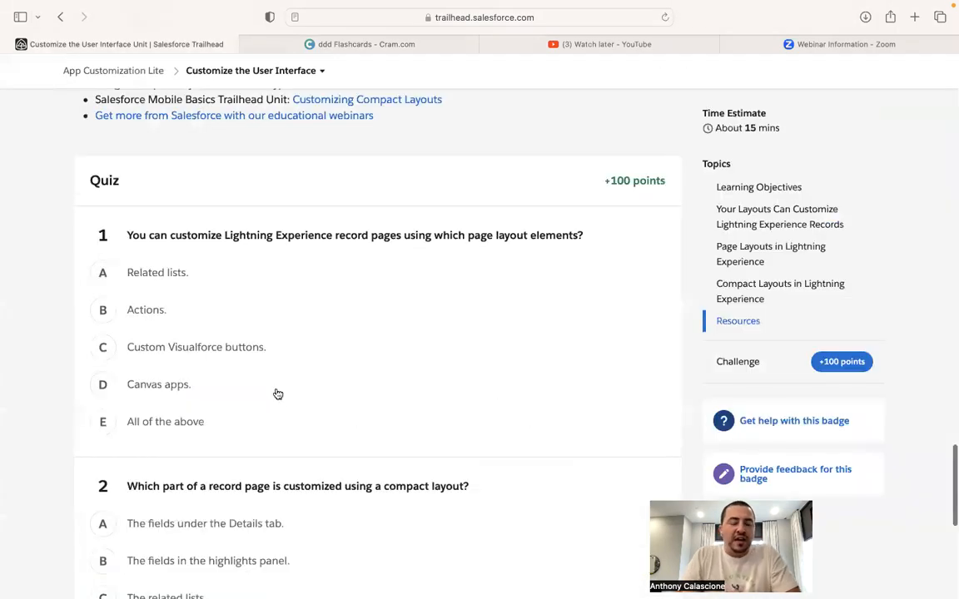
scroll(278, 392, "down", 1)
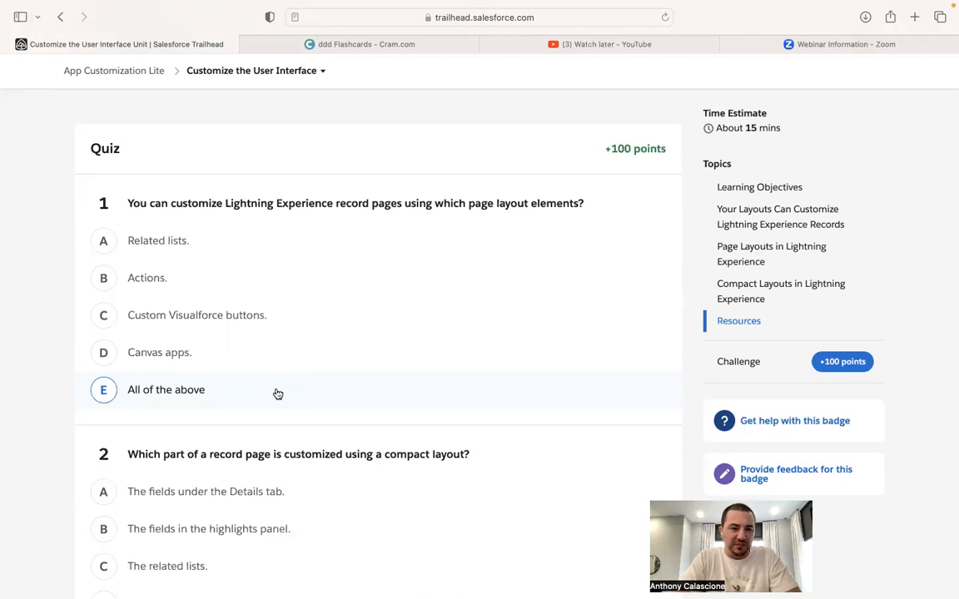
scroll(49, 381, "down", 3)
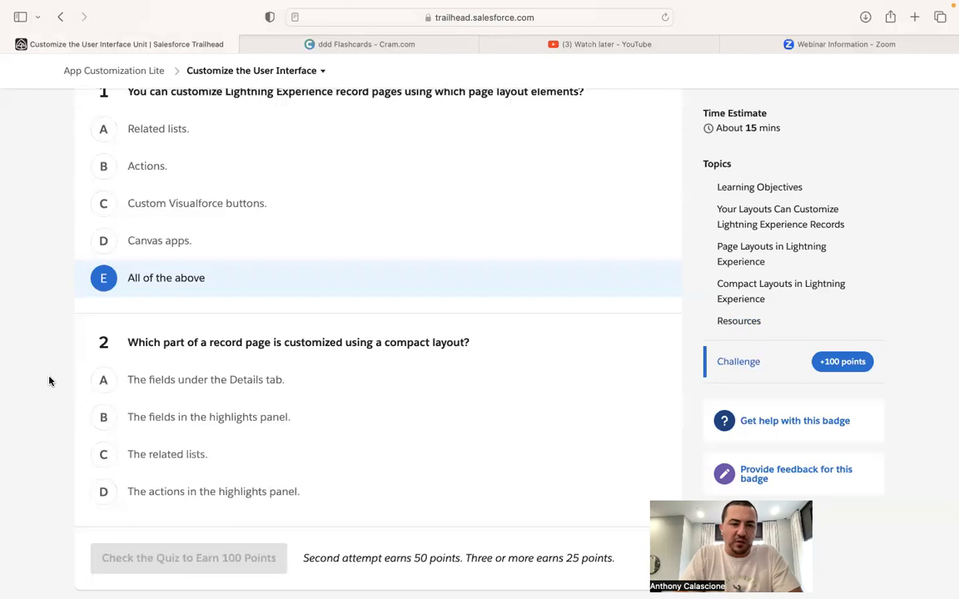
Step: Answer quiz question 2 with "The fields in the highlights panel.", submit the quiz, and continue to the next unit
scroll(49, 382, "up", 1)
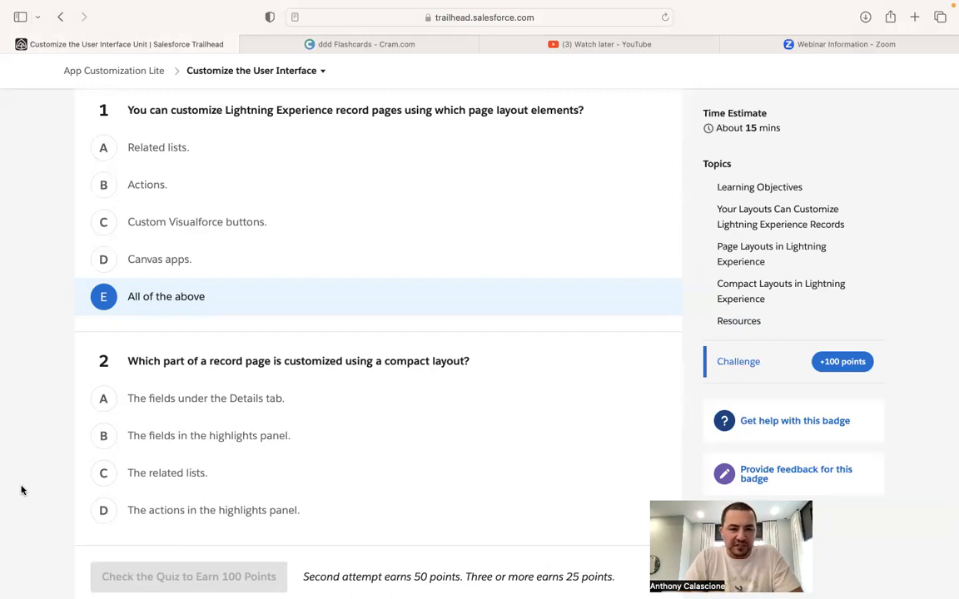
left_click(99, 437)
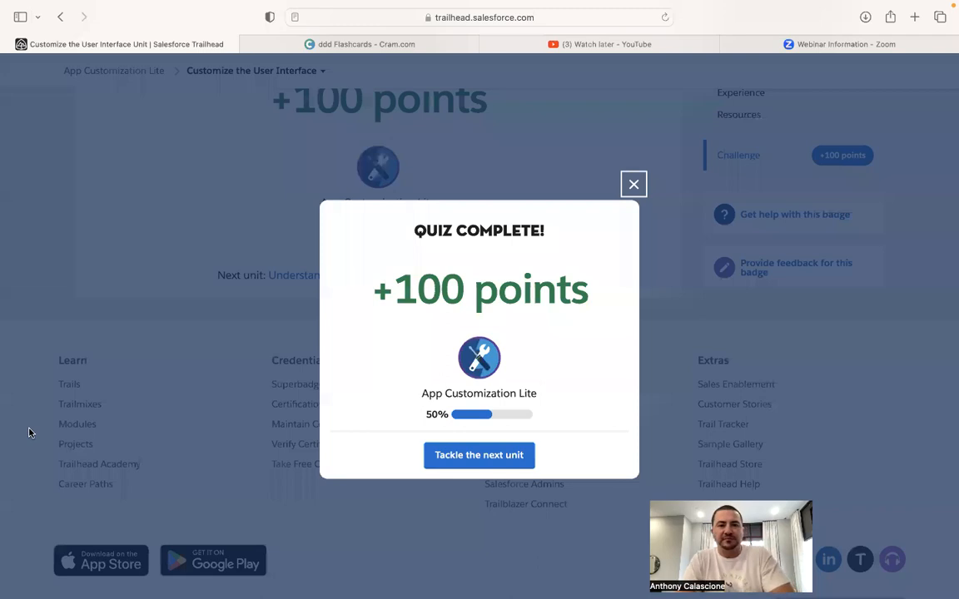
left_click(489, 457)
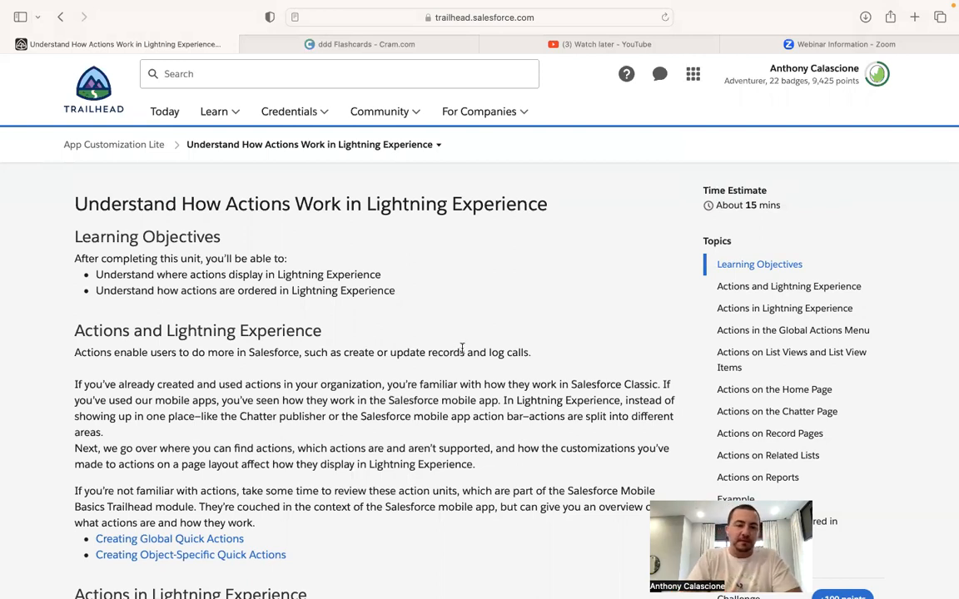
Step: Return to the ddd flashcards, study card 13 on the Global Actions menu's purpose, and advance to card 14
left_click(379, 46)
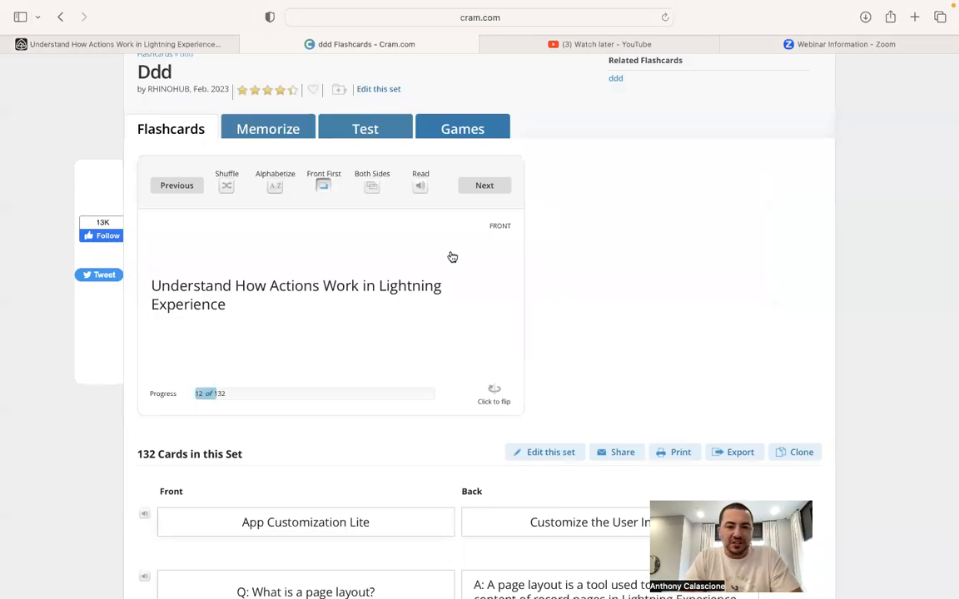
left_click(491, 187)
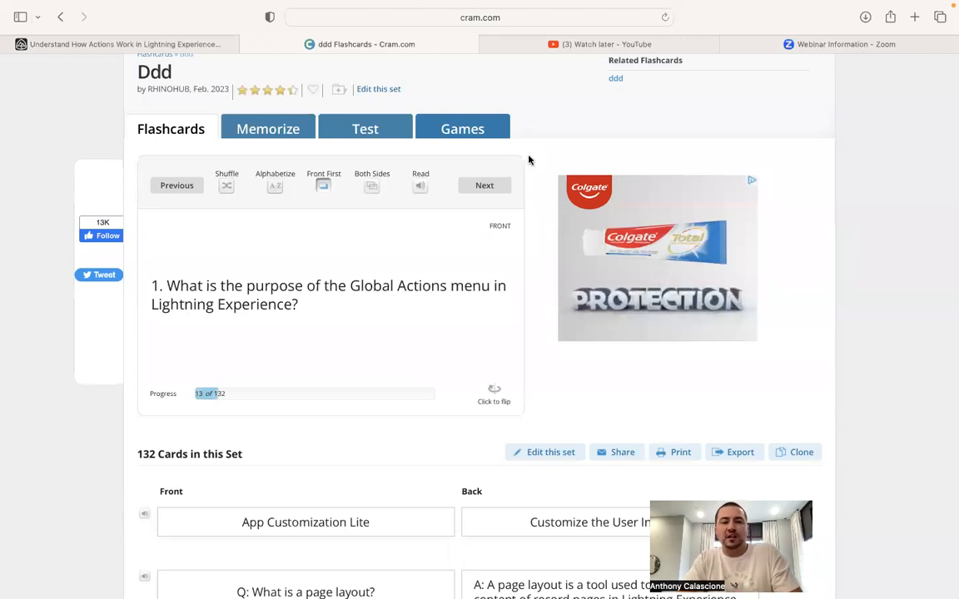
left_click(493, 399)
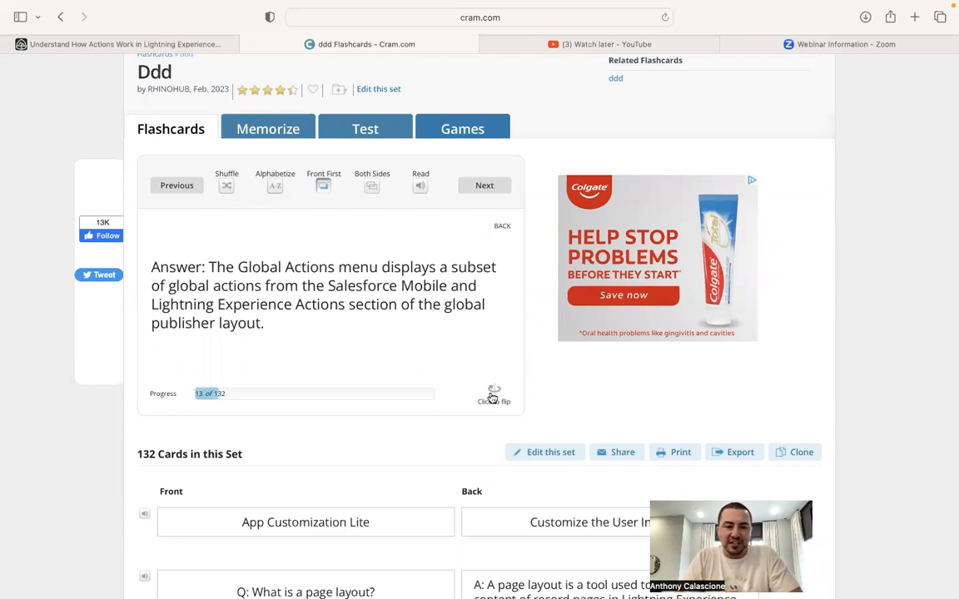
left_click(493, 190)
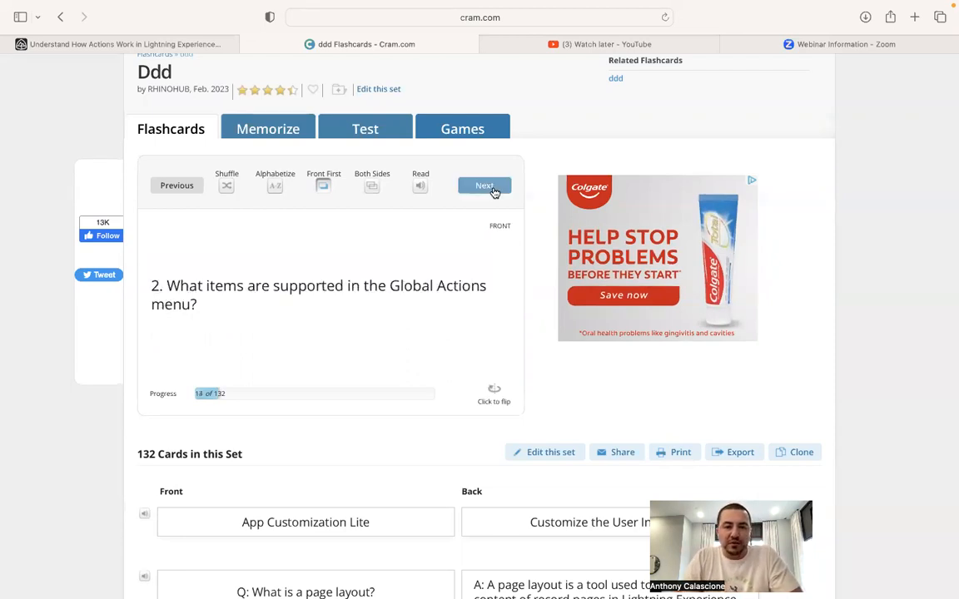
Step: Study cards 14 through 16 on Global Actions menu items, record page actions and Home page actions, revealing each answer, and advance to card 17
left_click(490, 393)
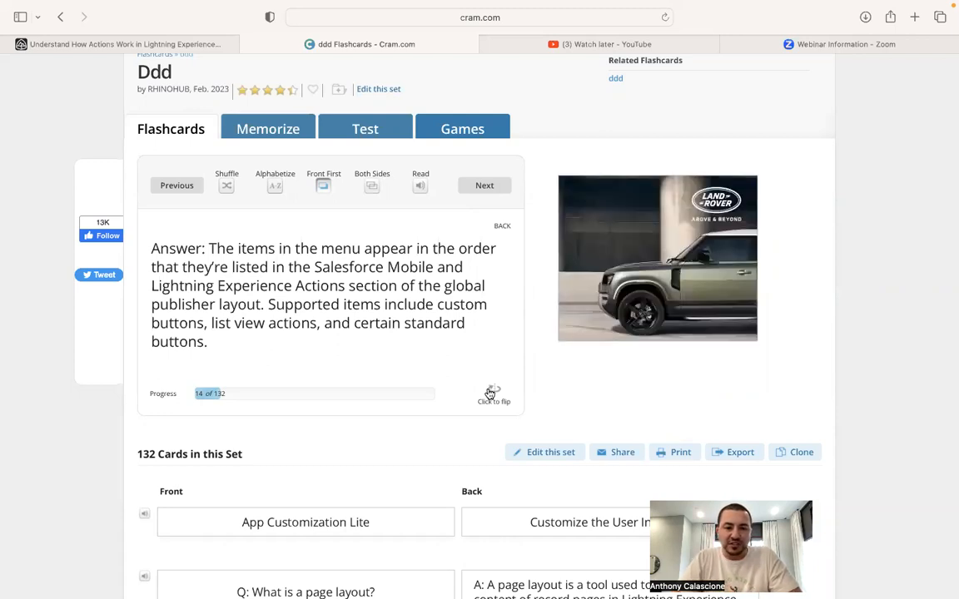
left_click(484, 187)
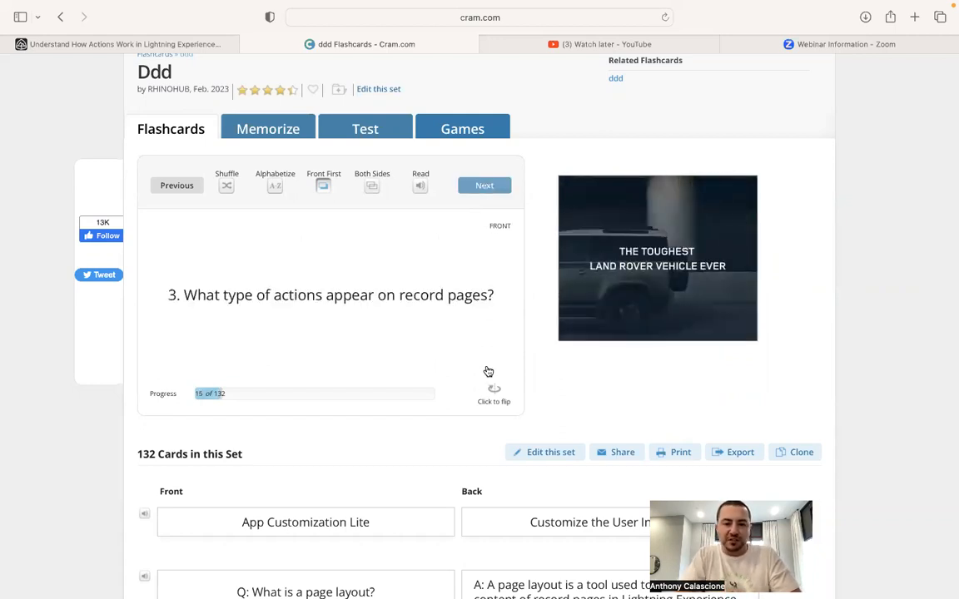
left_click(496, 392)
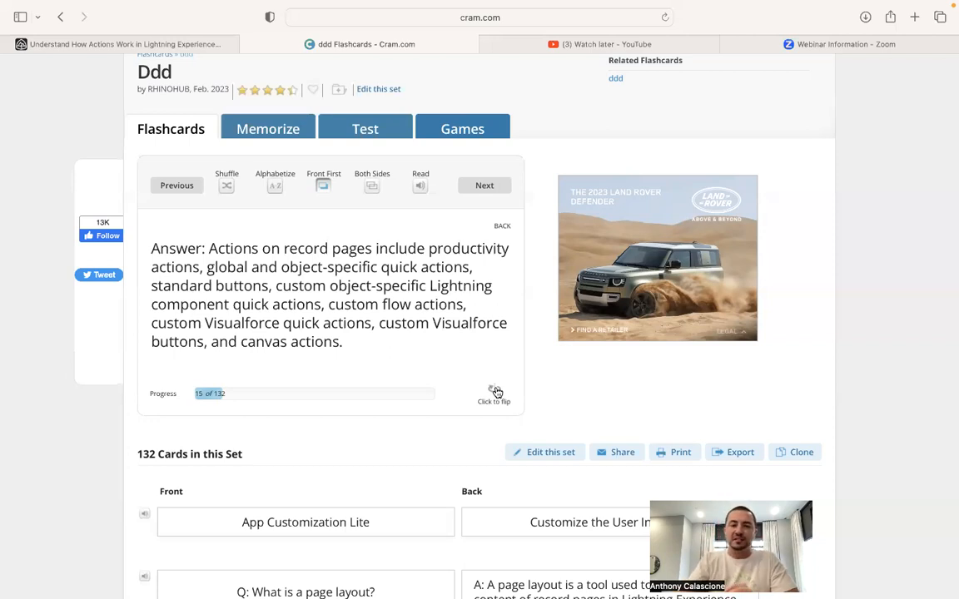
left_click(497, 191)
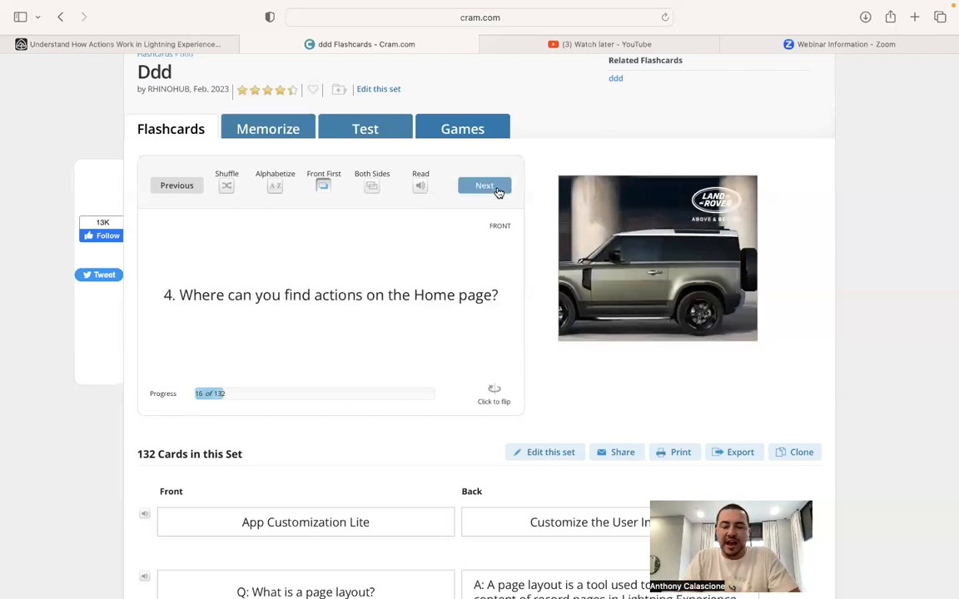
left_click(494, 403)
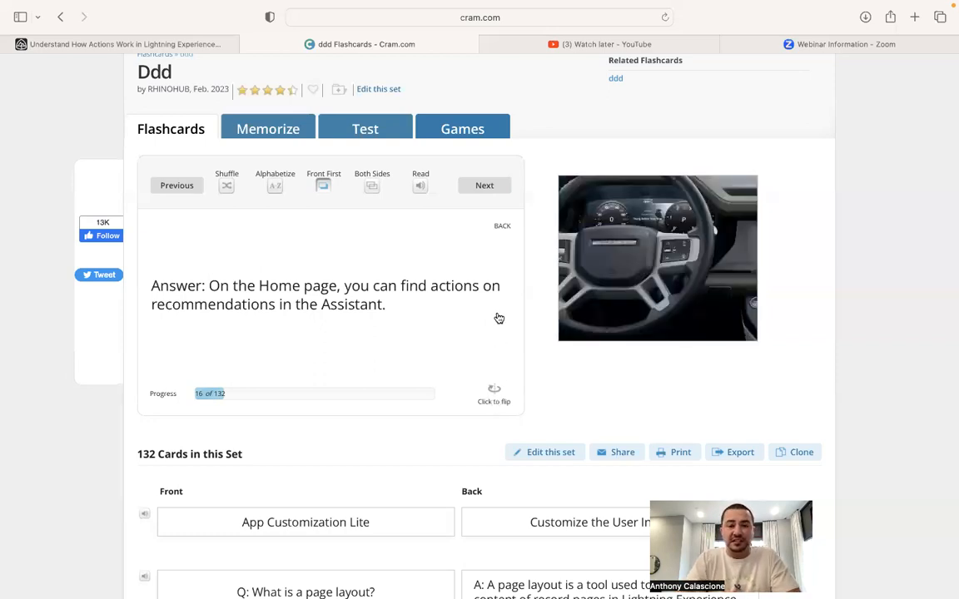
left_click(481, 187)
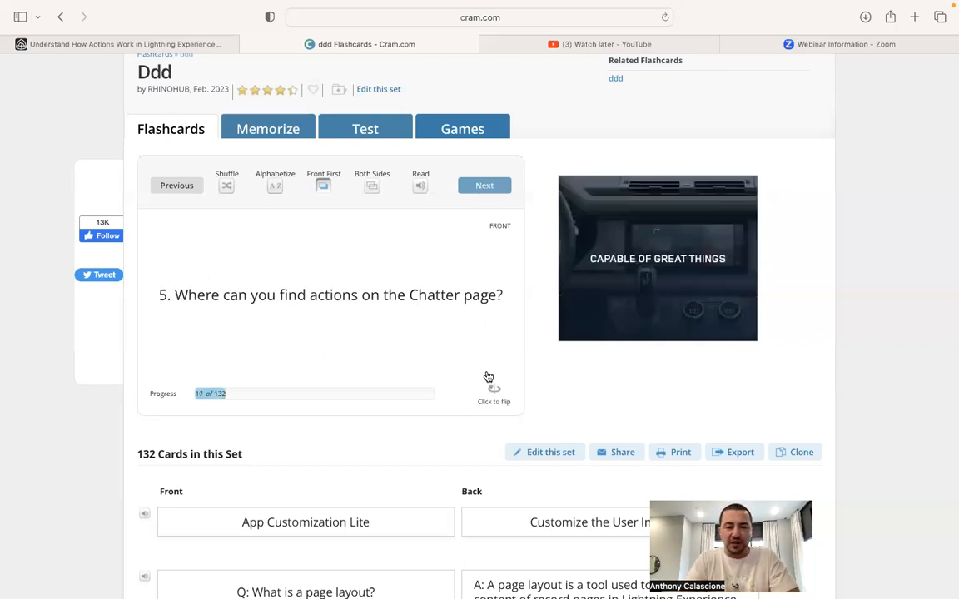
Step: Study cards 17 through 19 on actions on the Chatter page, list views and reports, revealing each answer, and advance to card 20
left_click(492, 391)
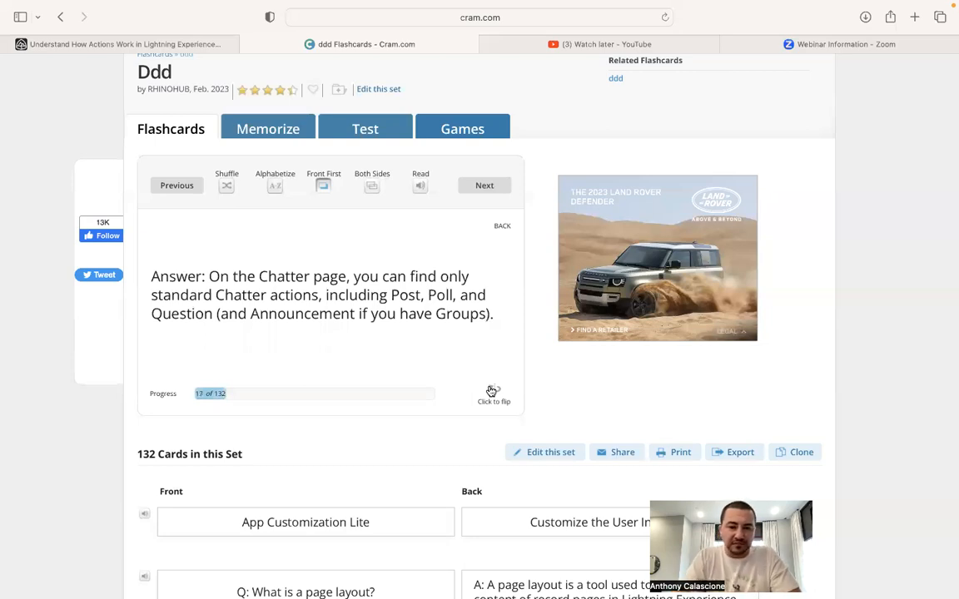
left_click(483, 185)
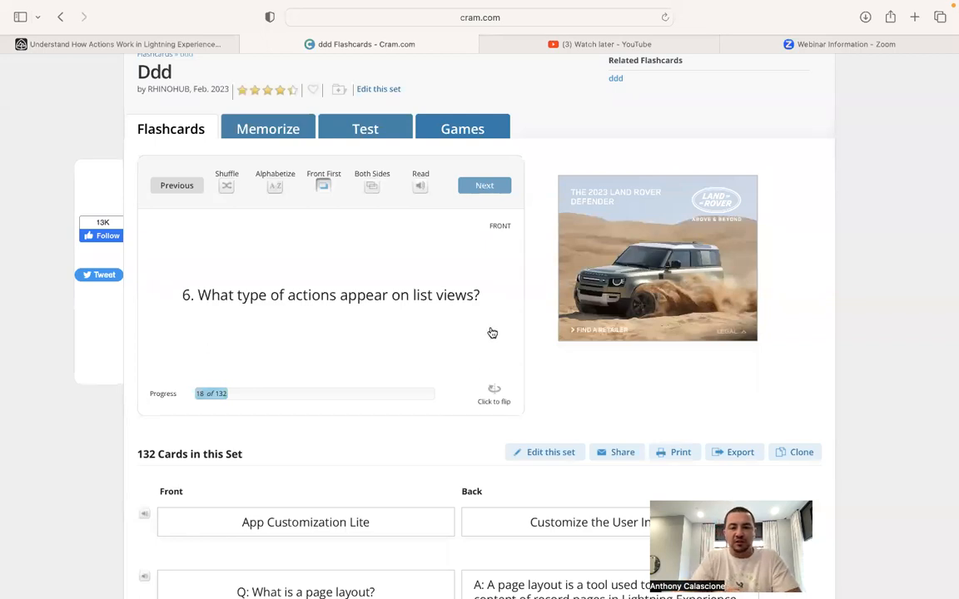
left_click(490, 405)
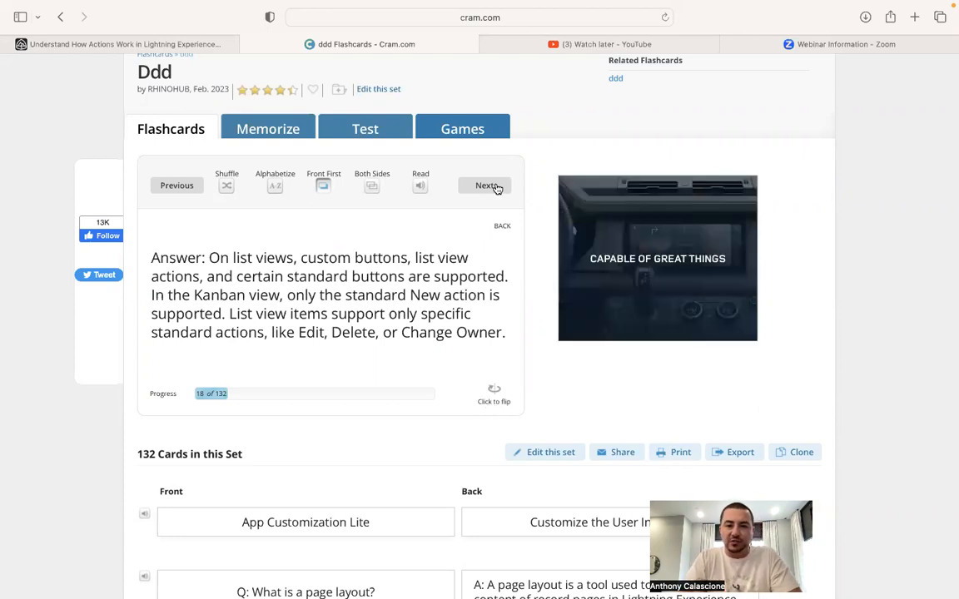
left_click(485, 185)
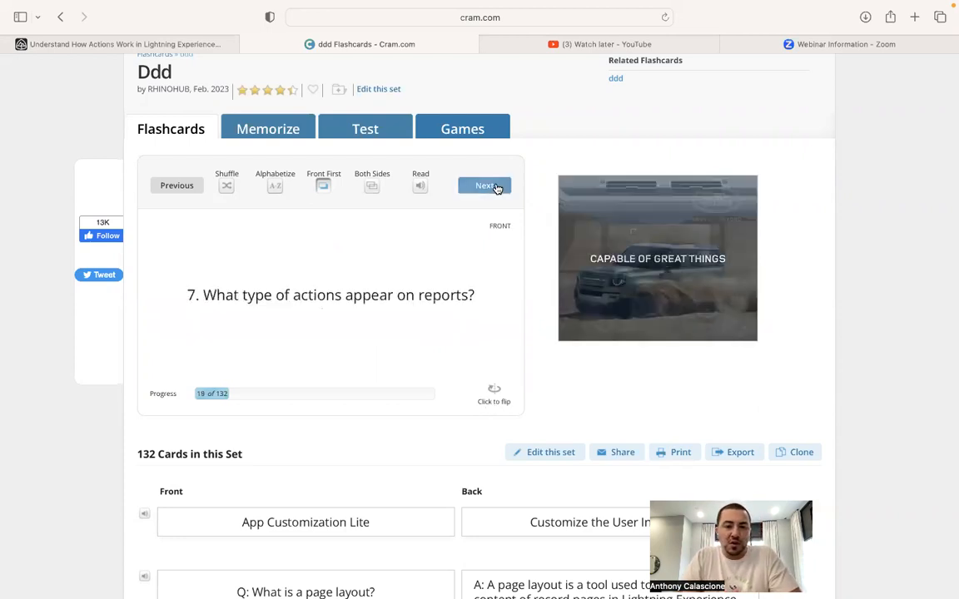
left_click(495, 392)
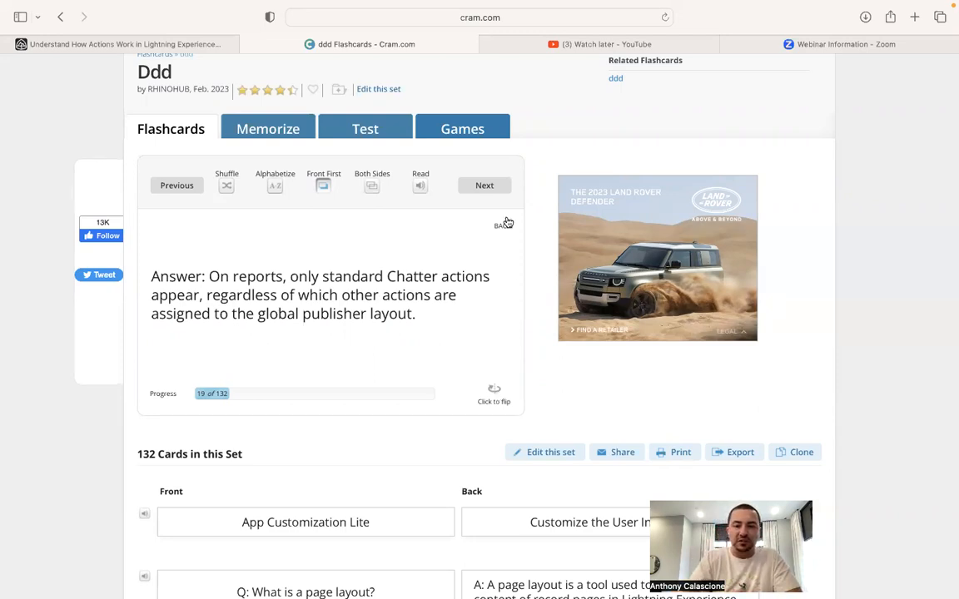
left_click(494, 191)
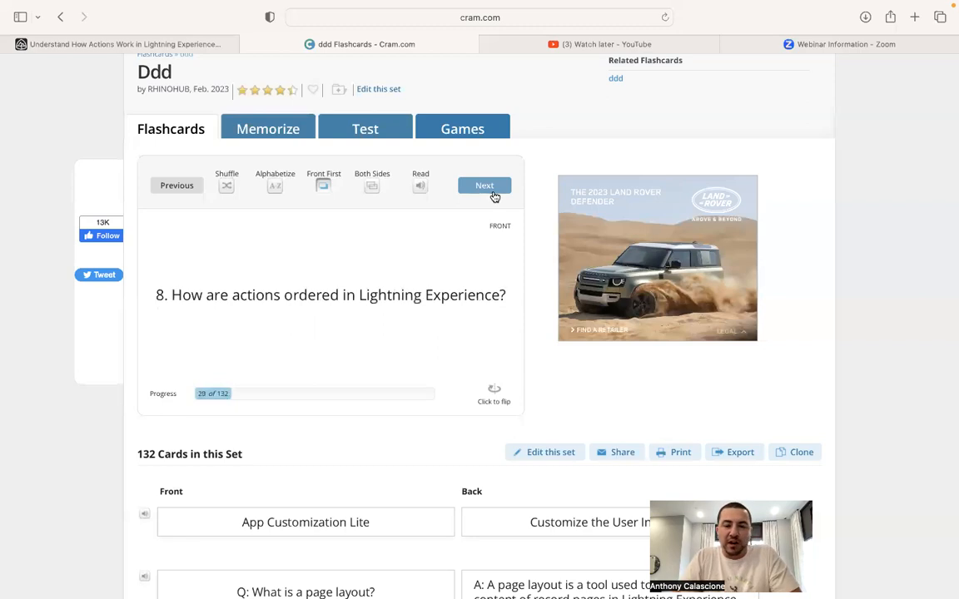
Step: Study cards 20 through 22 on action ordering, page layout customizations and unsupported actions, revealing each answer, and advance to card 23
left_click(494, 397)
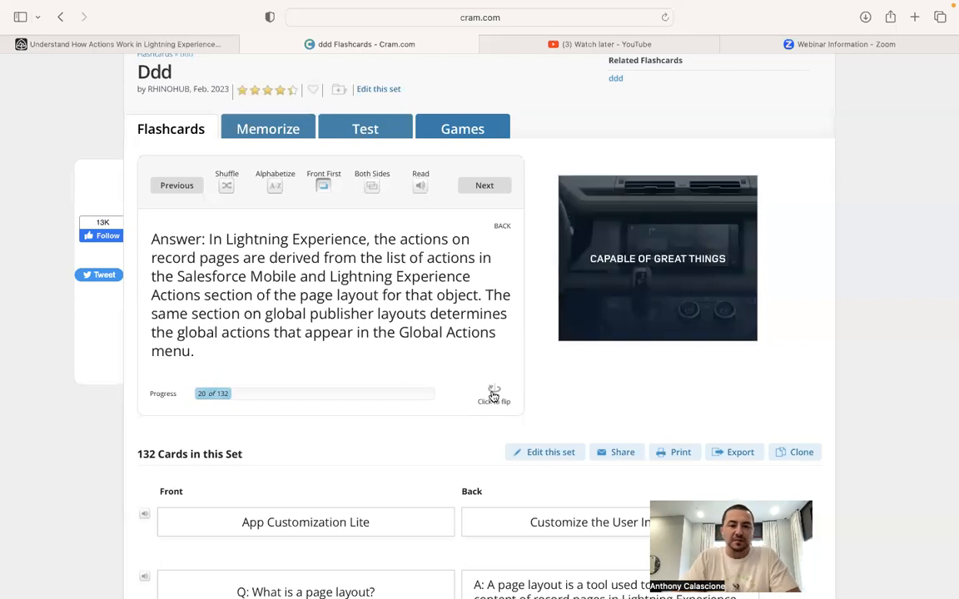
left_click(487, 186)
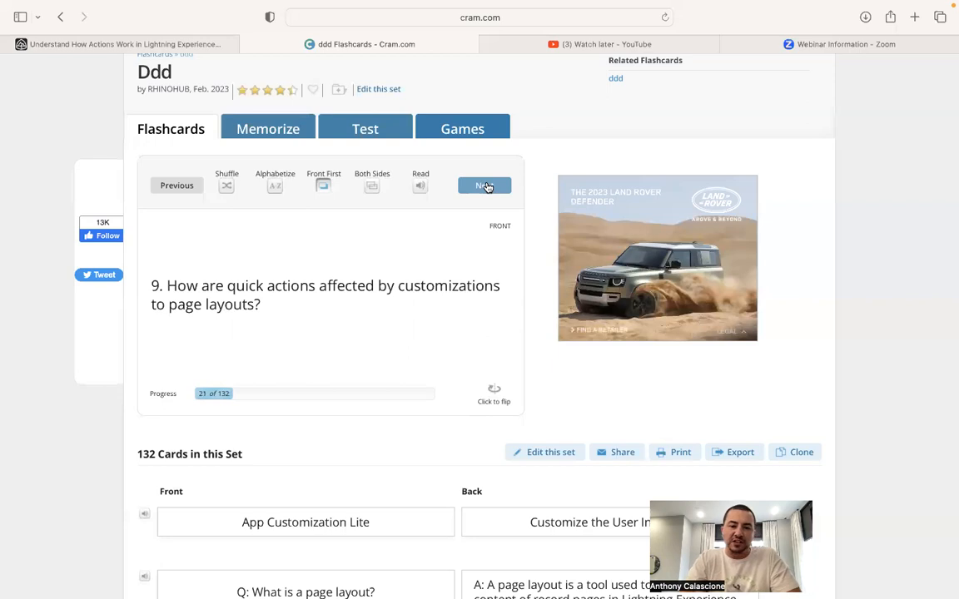
left_click(498, 401)
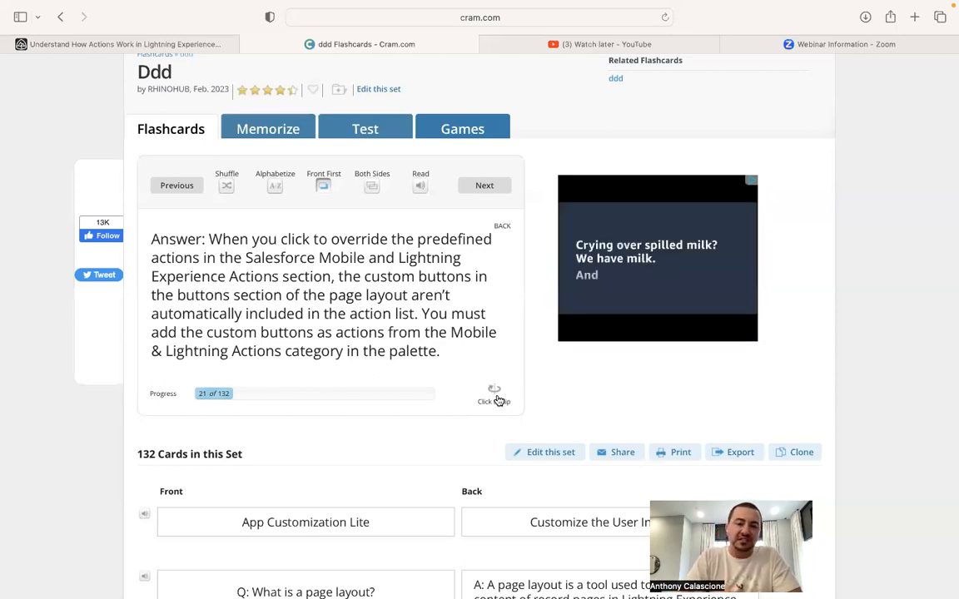
left_click(485, 186)
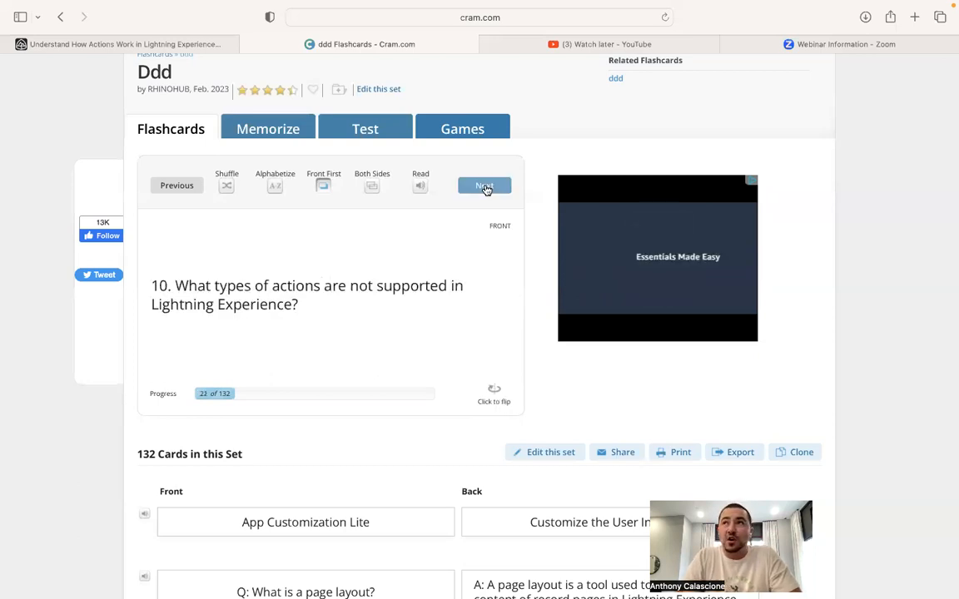
left_click(493, 390)
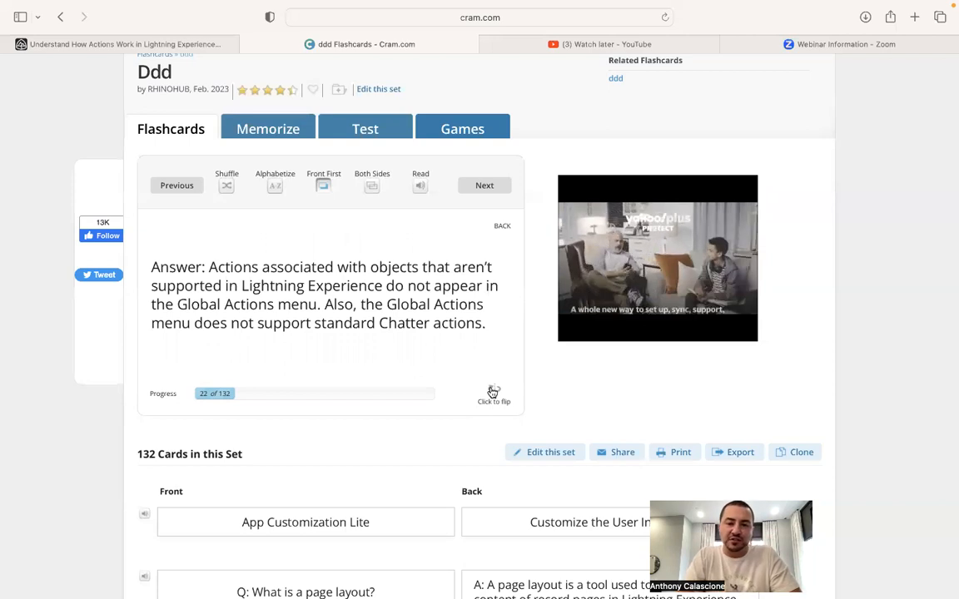
left_click(478, 190)
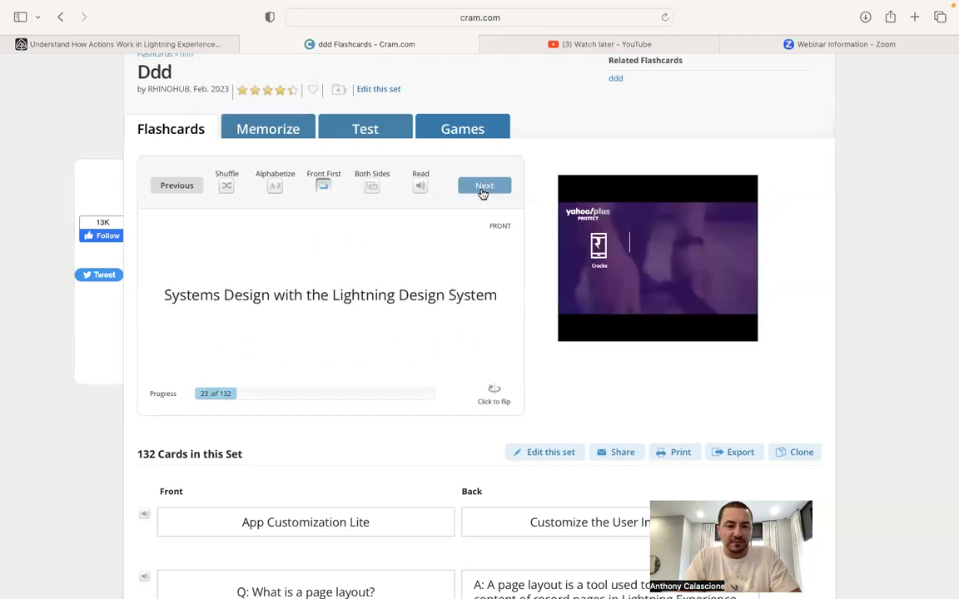
Step: Switch to the Understand How Actions Work in Lightning Experience unit in Trailhead and answer quiz question 1 with "All of the above."
left_click(140, 45)
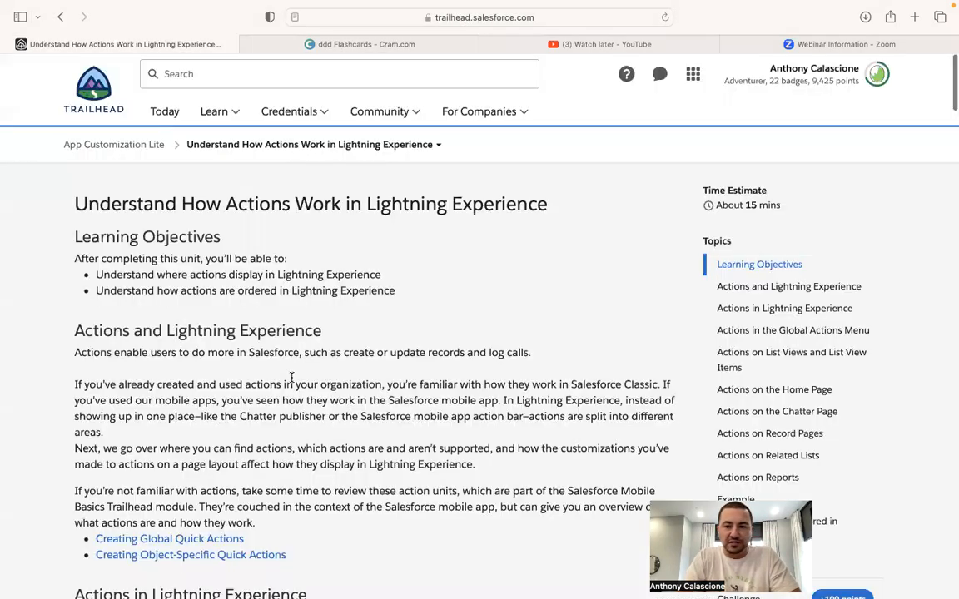
scroll(291, 377, "down", 15)
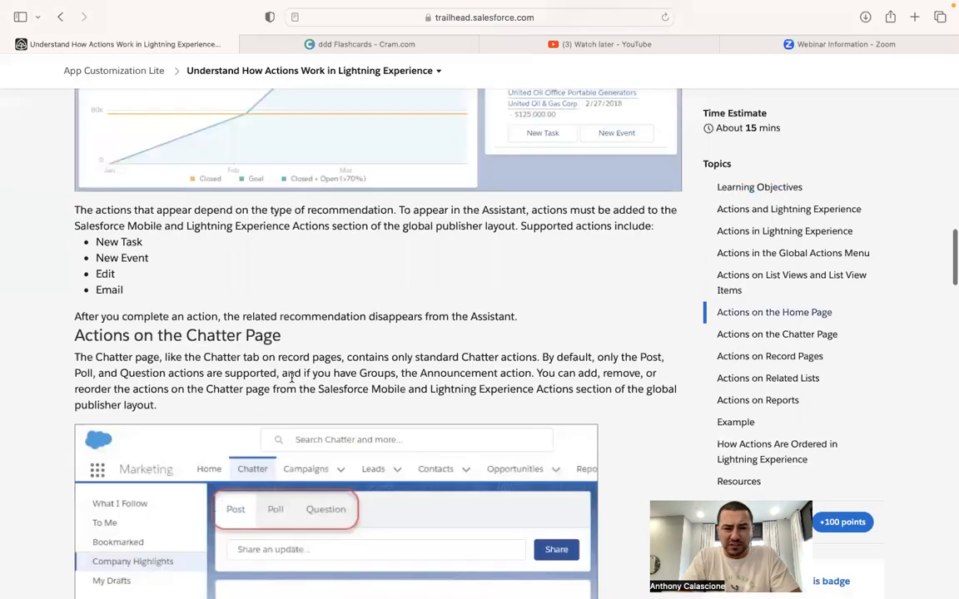
scroll(291, 377, "down", 15)
scroll(289, 377, "down", 15)
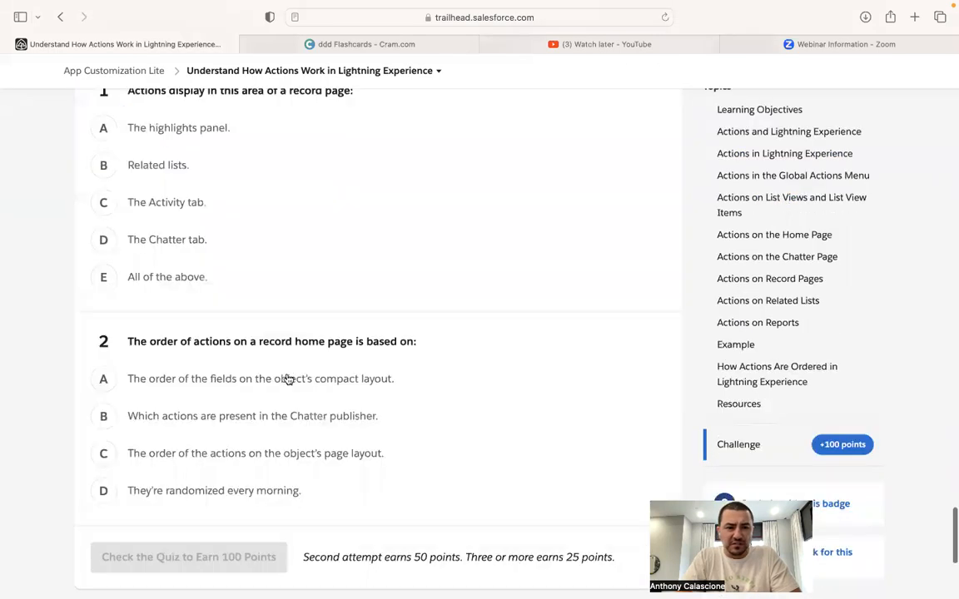
scroll(289, 377, "up", 2)
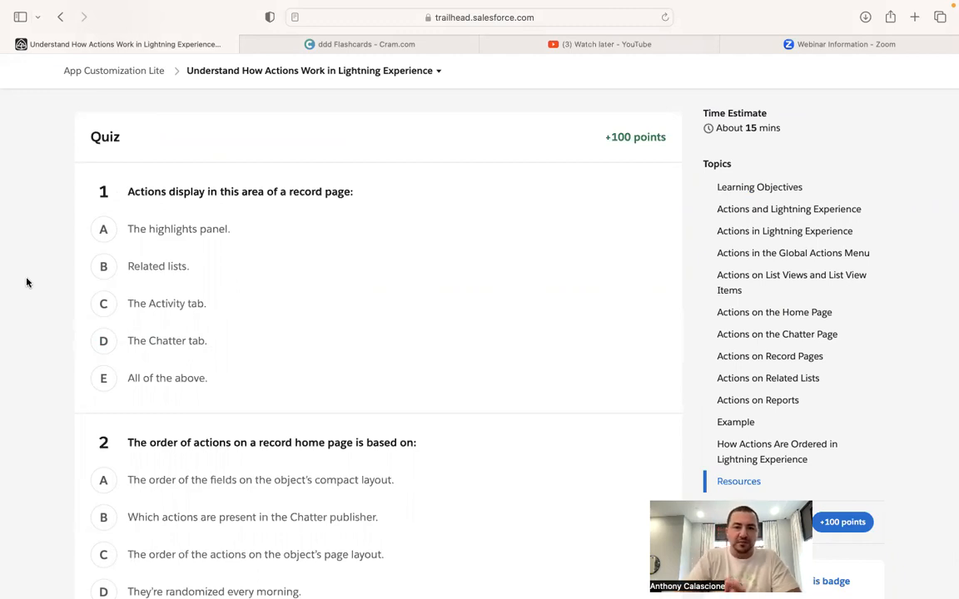
scroll(27, 283, "down", 1)
scroll(27, 283, "down", 1)
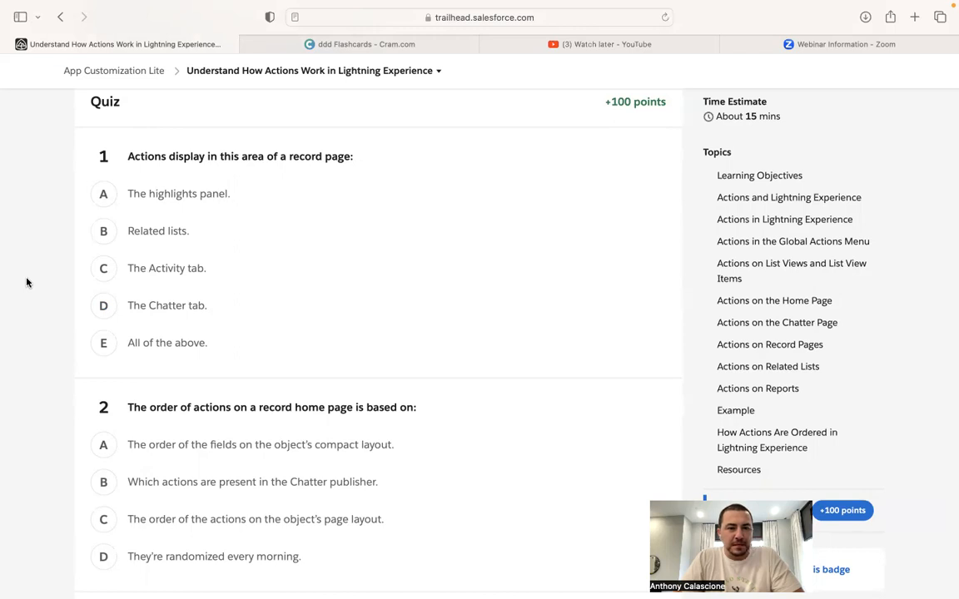
left_click(97, 344)
Step: Answer quiz question 2 with "The order of the actions on the object's page layout." and submit the quiz
scroll(29, 354, "down", 3)
scroll(29, 354, "up", 1)
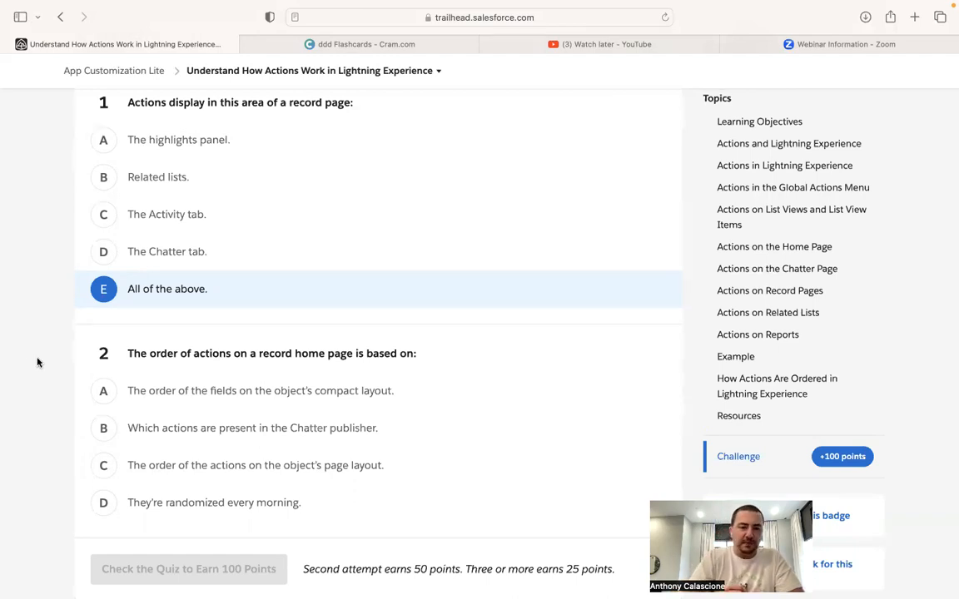
left_click(111, 469)
left_click(158, 570)
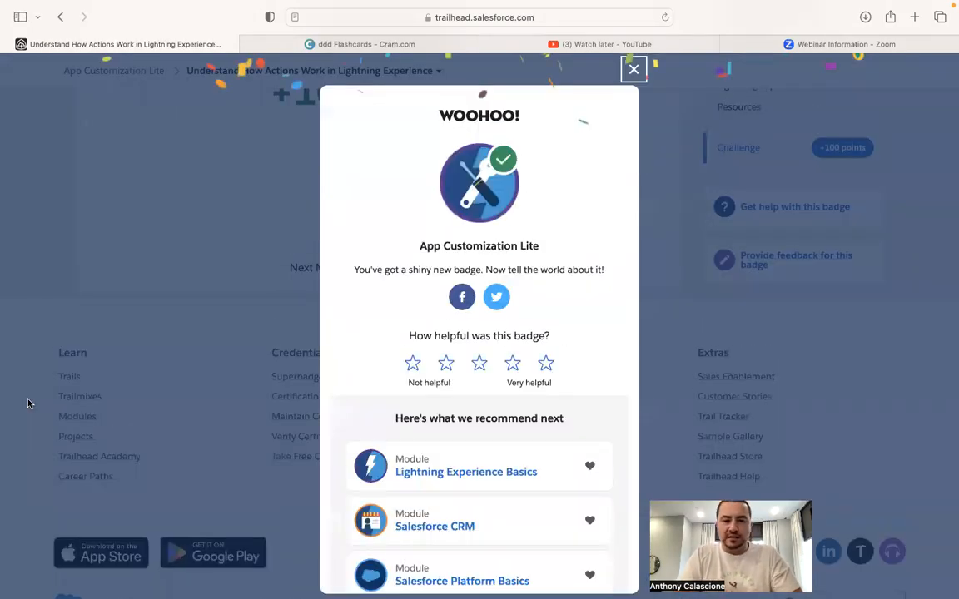
Step: Rate the App Customization Lite badge five stars, and open and close its Facebook sharing page
left_click(545, 366)
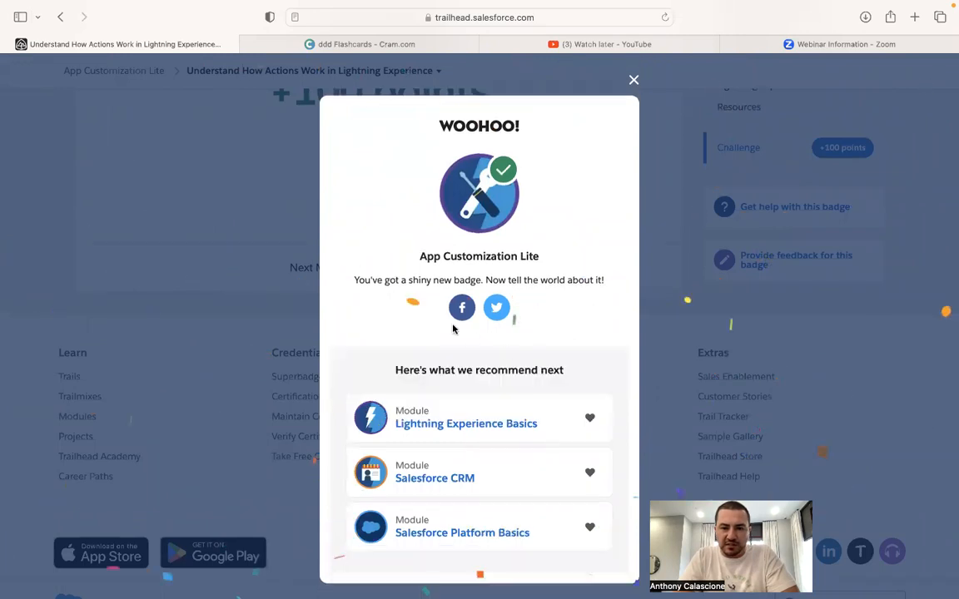
left_click(460, 308)
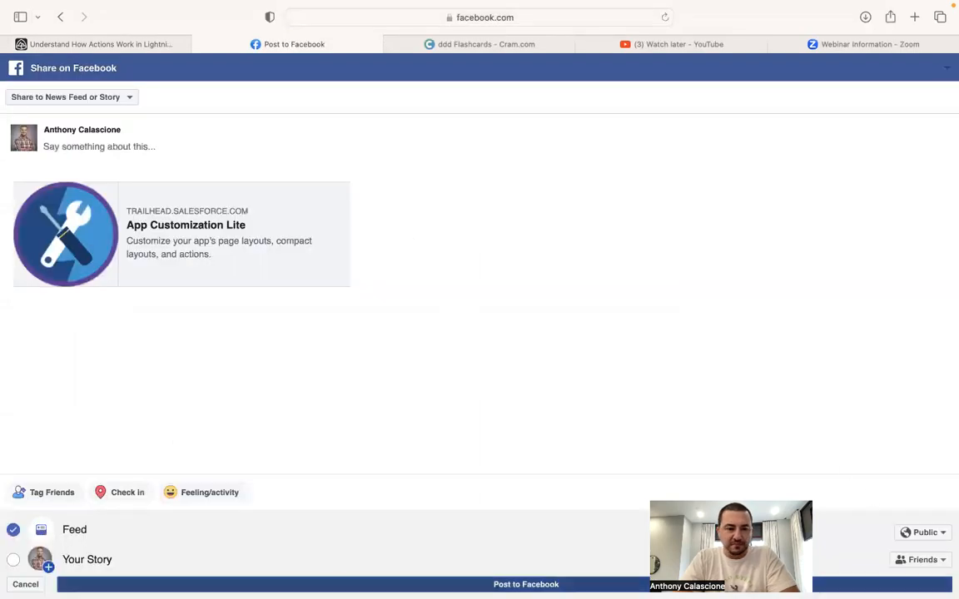
key("super+w")
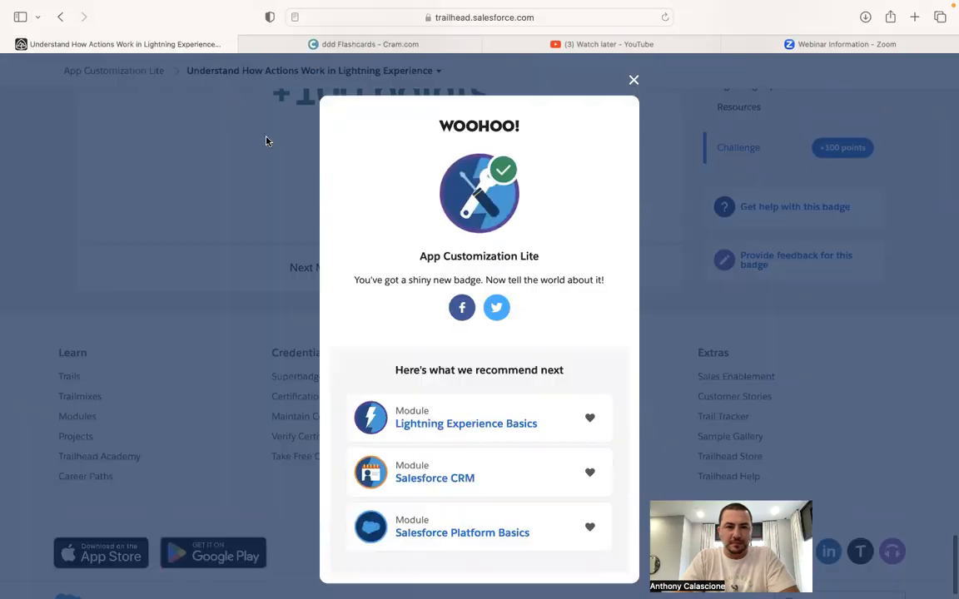
Step: Share the App Customization Lite badge on Twitter with the prefilled tweet, and dismiss the badge dialog back in Trailhead
left_click(497, 308)
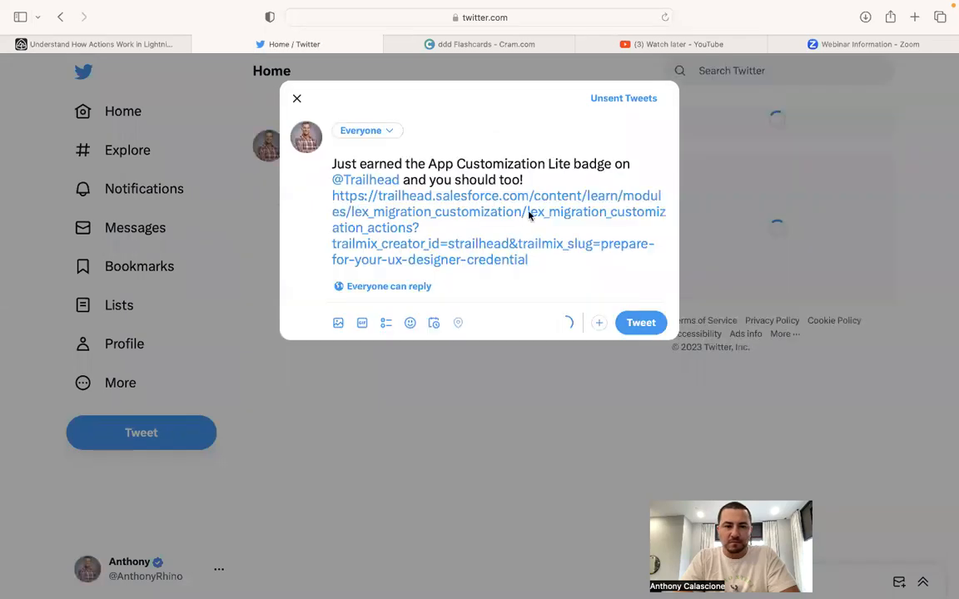
left_click(641, 323)
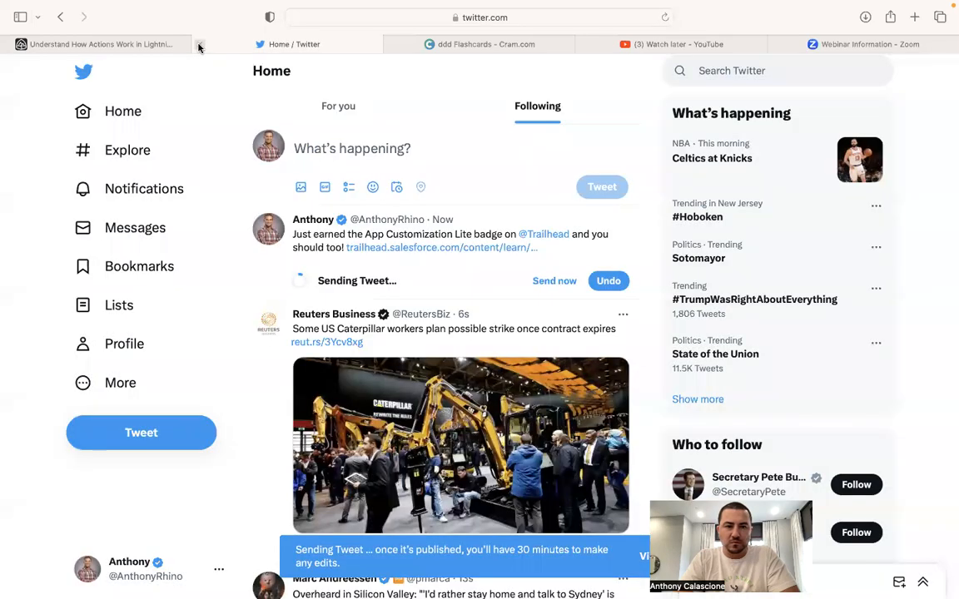
left_click(199, 46)
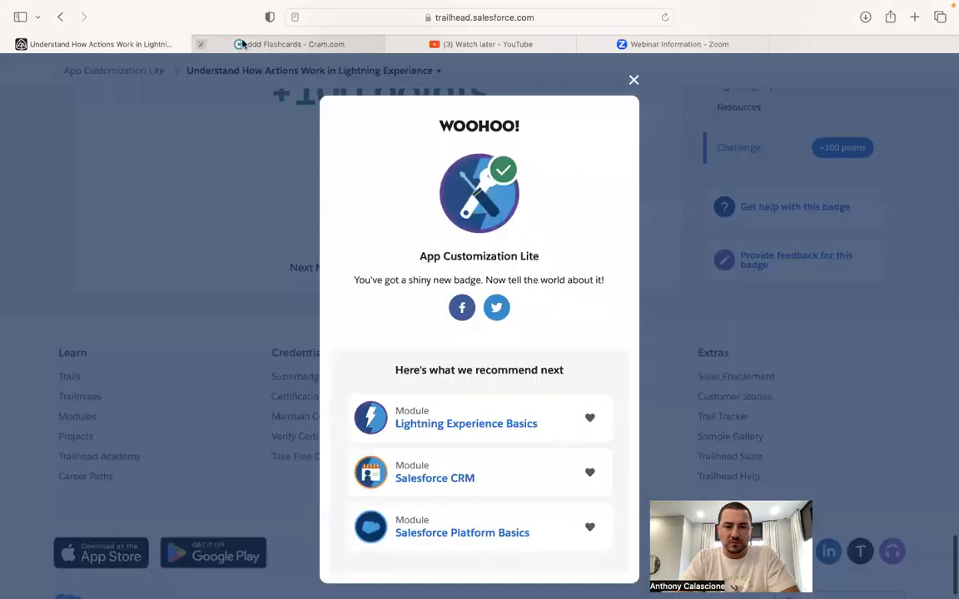
left_click(632, 82)
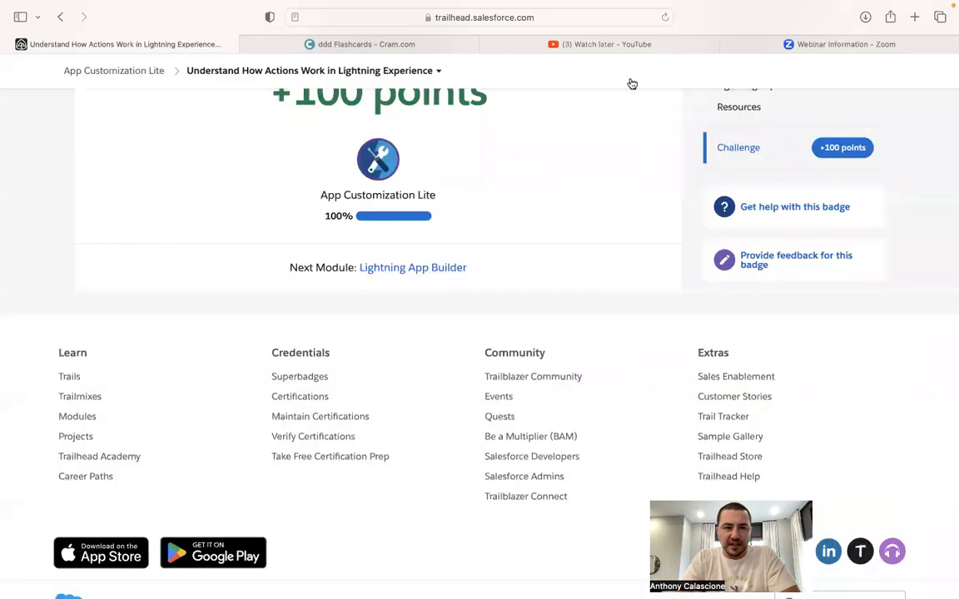
Step: Go back through the App Customization Lite module to the Prepare for your UX Designer Credential trailmix
left_click(62, 17)
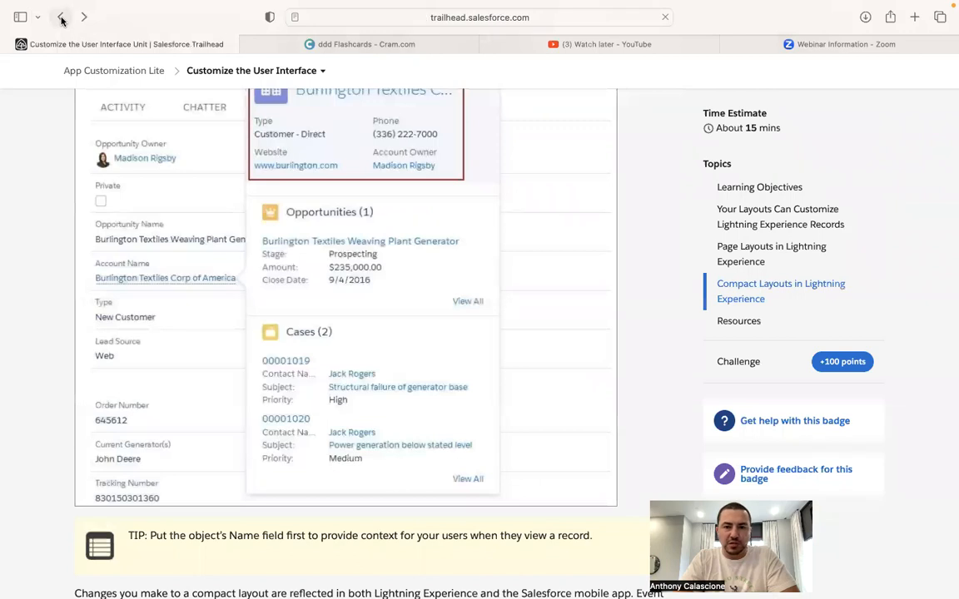
left_click(62, 18)
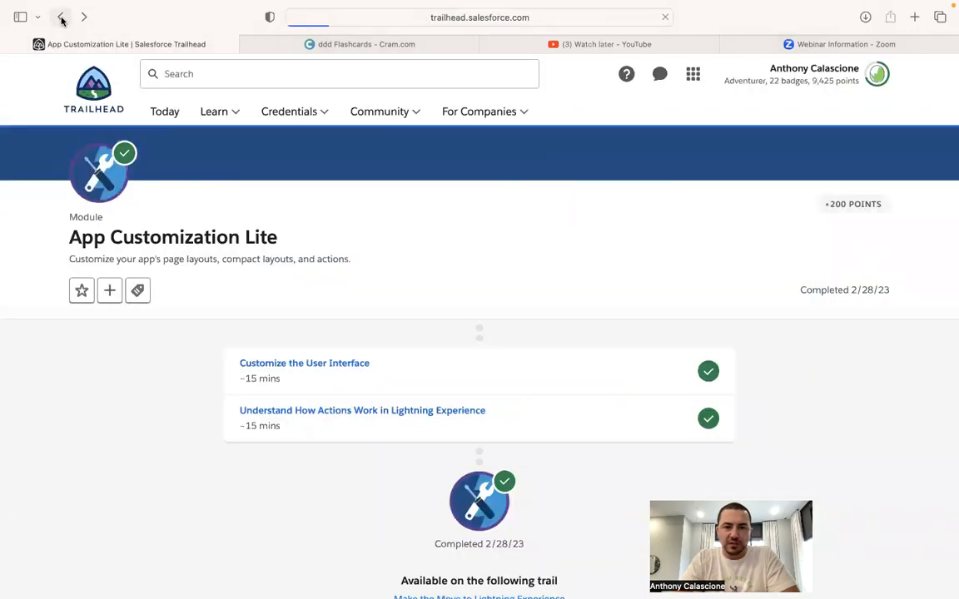
left_click(62, 18)
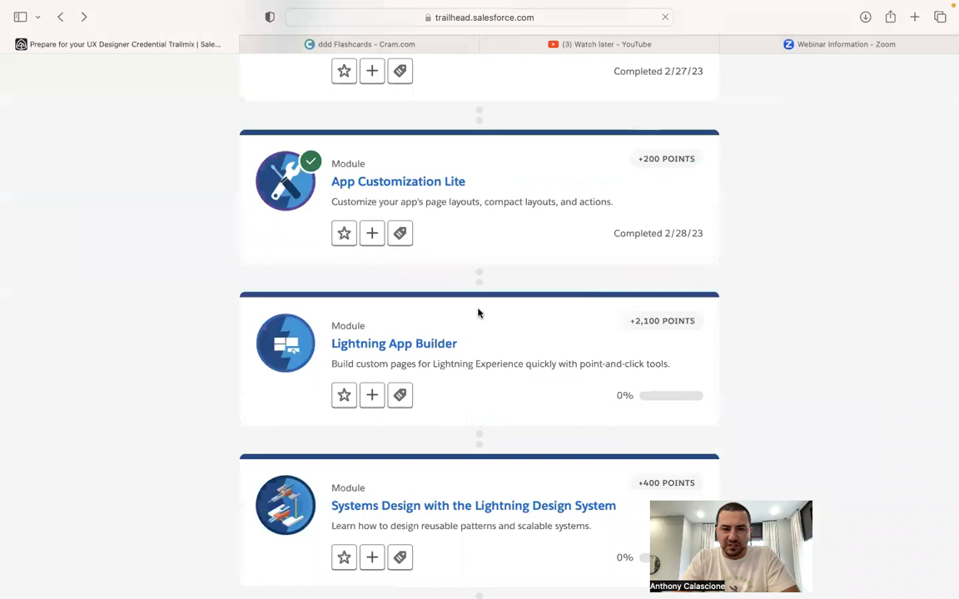
Step: Open the Lightning App Builder module and skim its first unit, Get Started with the Lightning App Builder
left_click(432, 352)
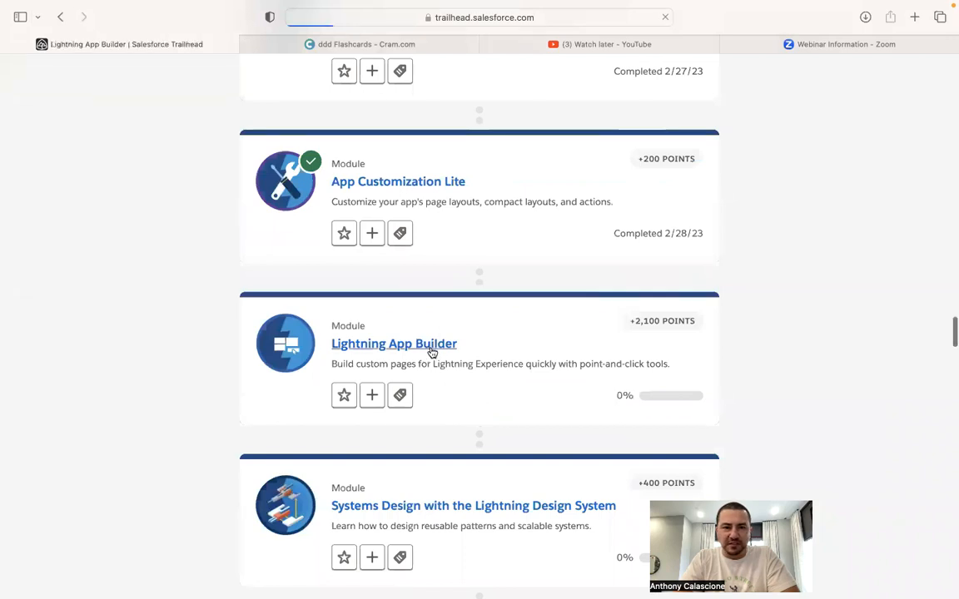
scroll(129, 426, "down", 1)
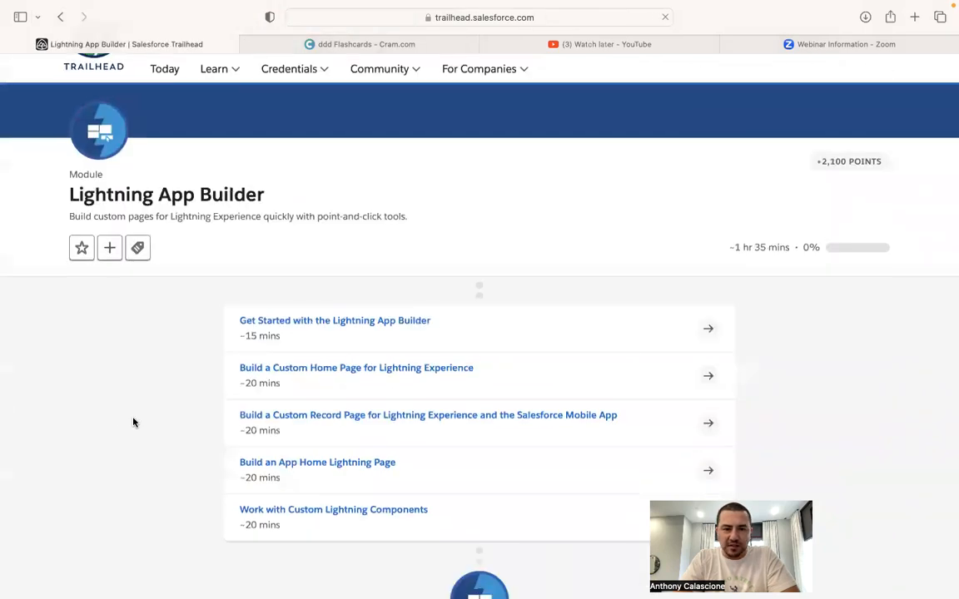
left_click(407, 325)
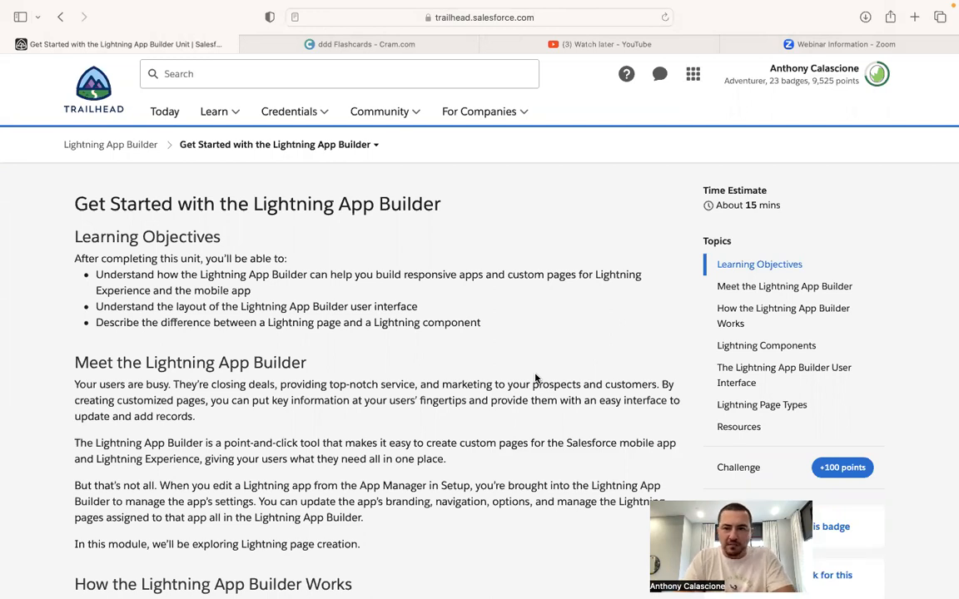
scroll(535, 379, "down", 4)
scroll(536, 379, "up", 4)
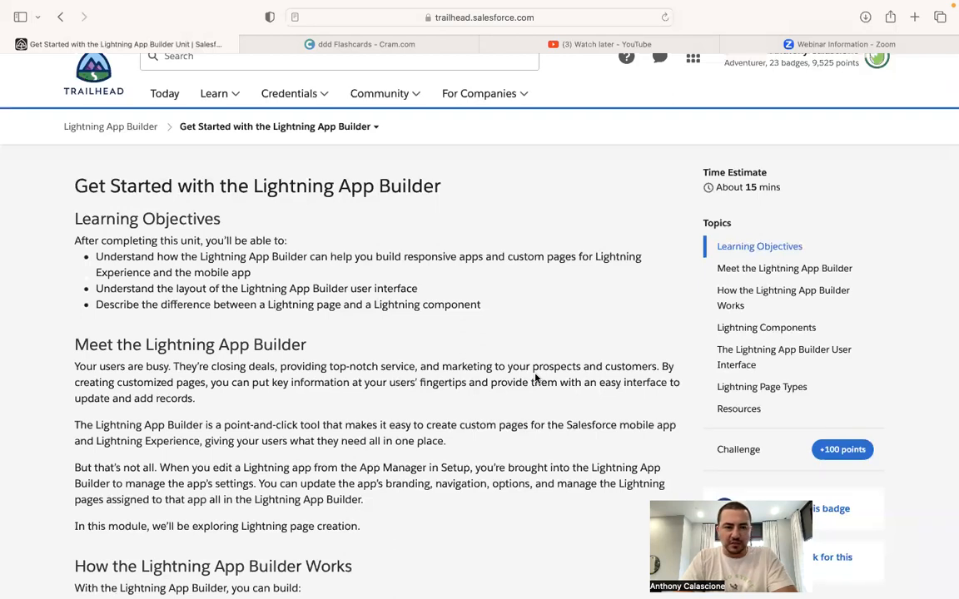
scroll(535, 378, "down", 10)
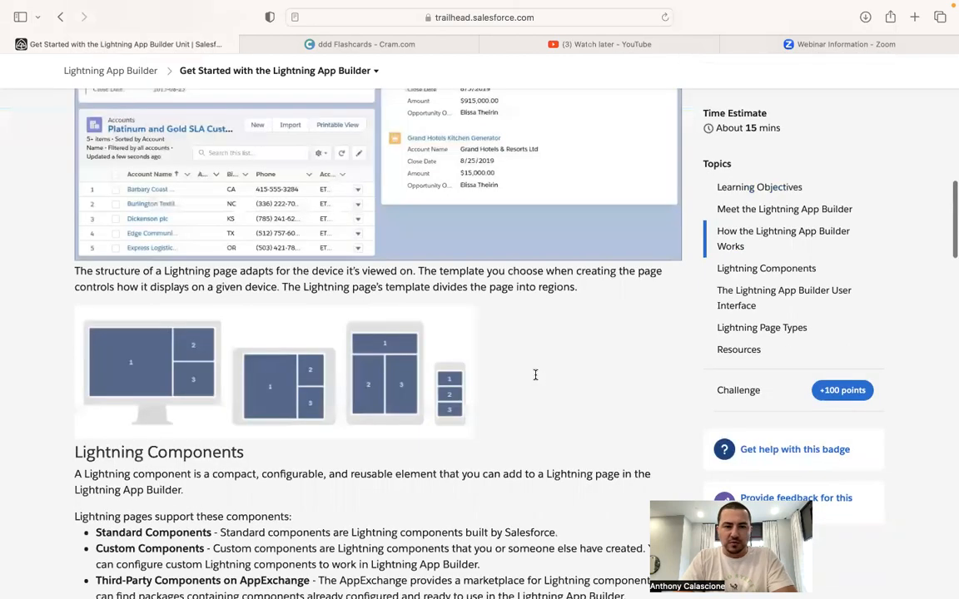
scroll(535, 376, "down", 10)
scroll(535, 376, "up", 20)
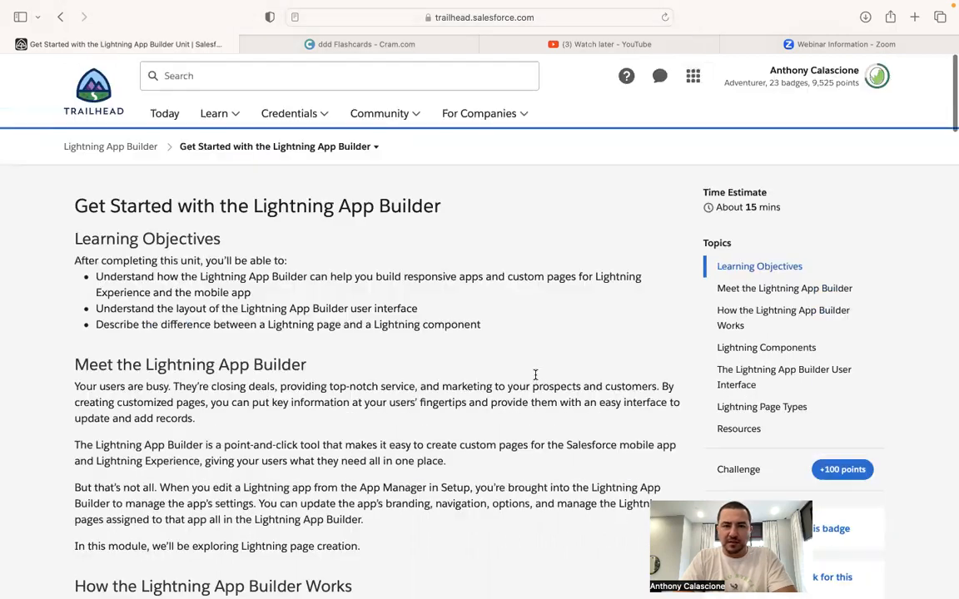
Step: Preview the module's remaining units, from Build a Custom Home Page for Lightning Experience to Work with Custom Lightning Components, and return to the module overview
left_click(66, 17)
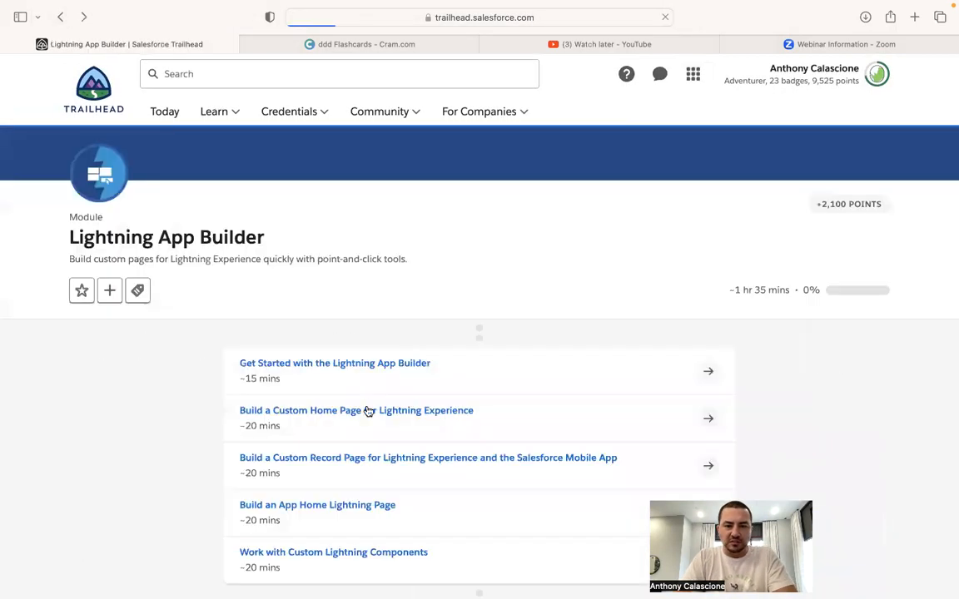
left_click(368, 411)
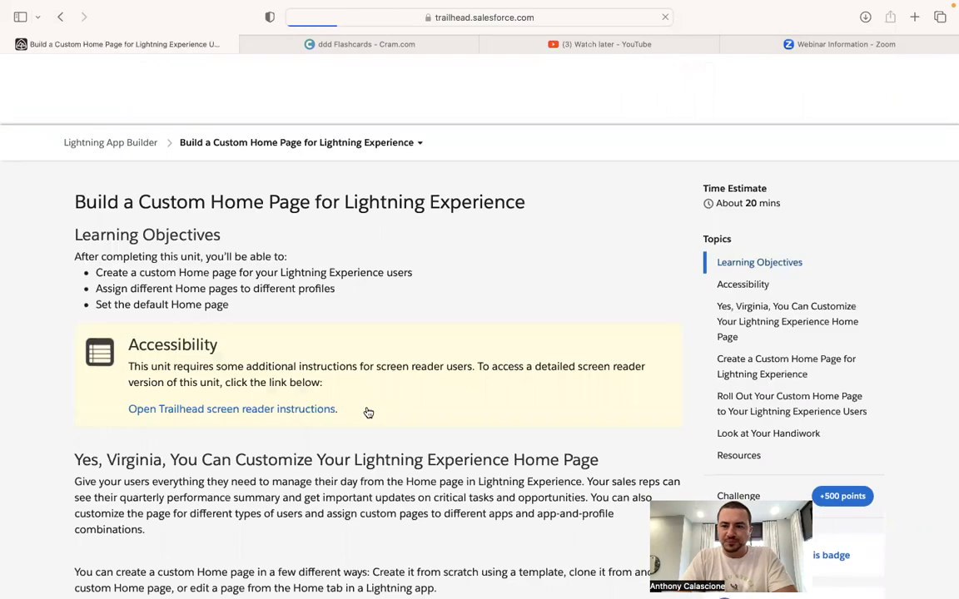
left_click(66, 20)
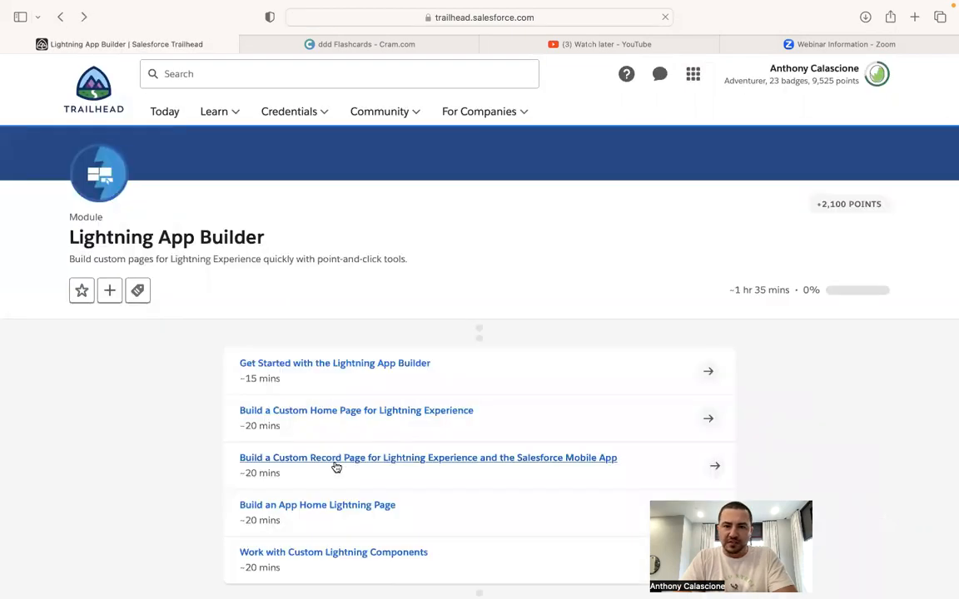
left_click(337, 463)
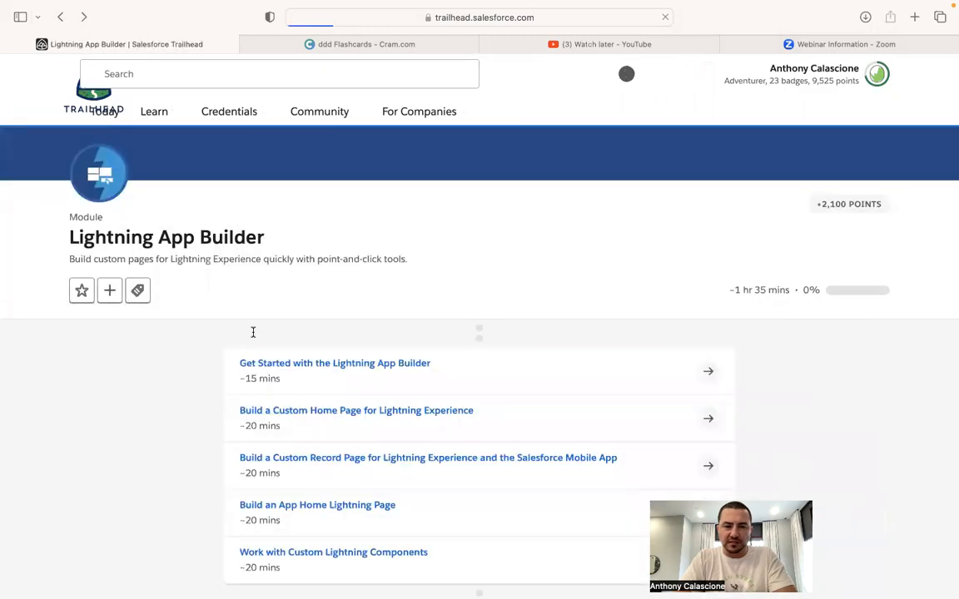
left_click(303, 505)
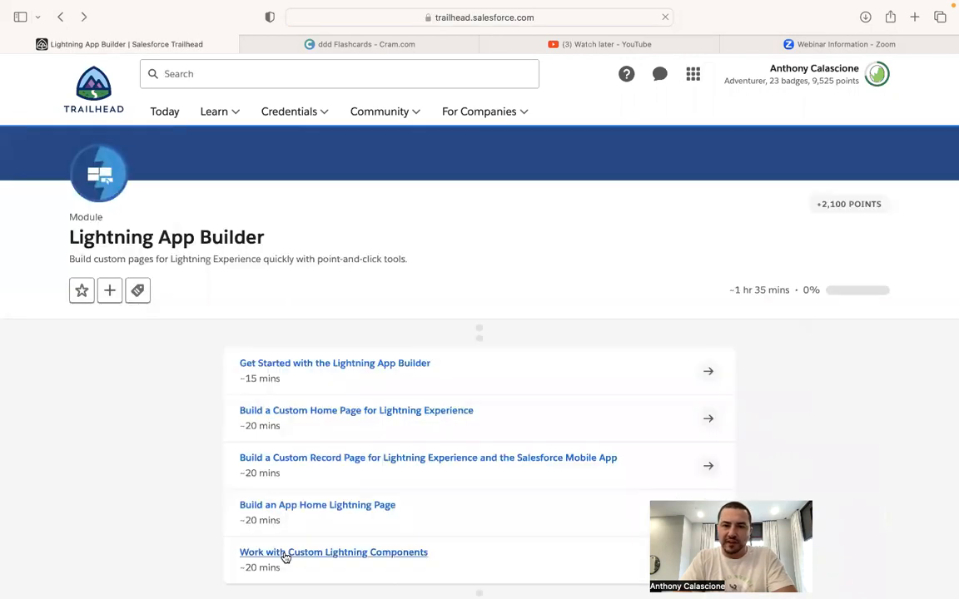
left_click(286, 554)
left_click(59, 18)
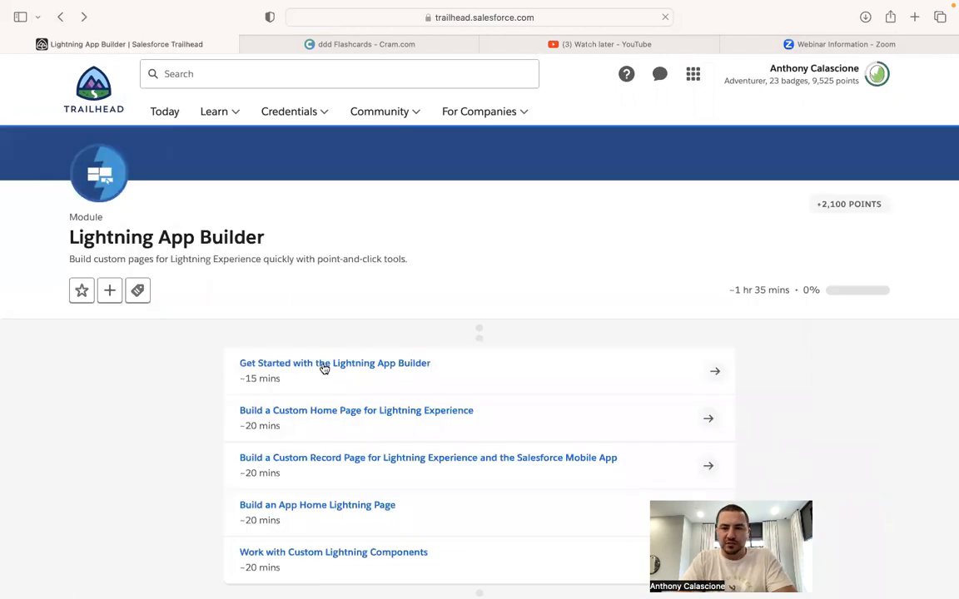
Step: Reopen the Get Started with the Lightning App Builder unit and read what the builder is and what it can build, including the sample page
left_click(325, 363)
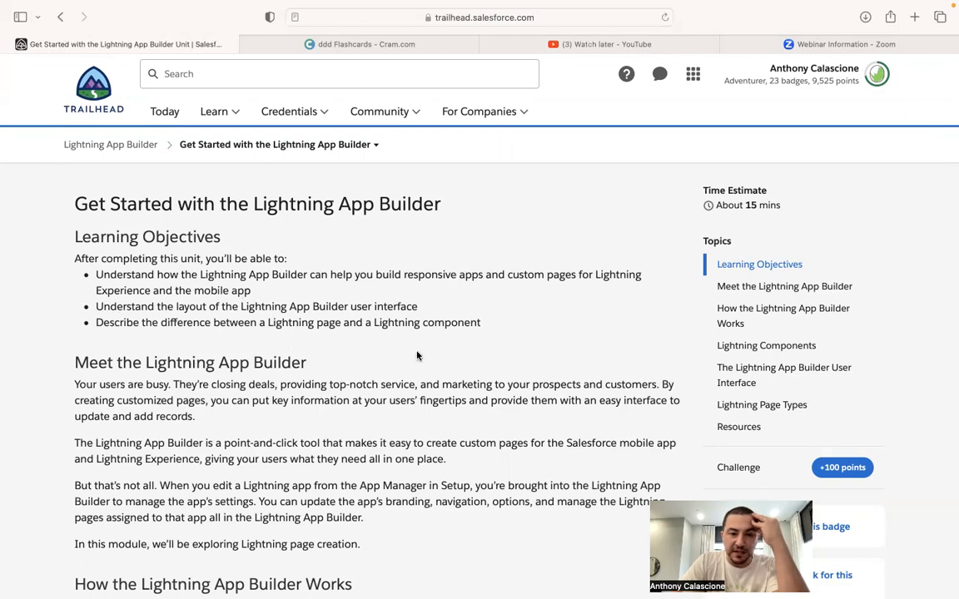
scroll(275, 364, "down", 3)
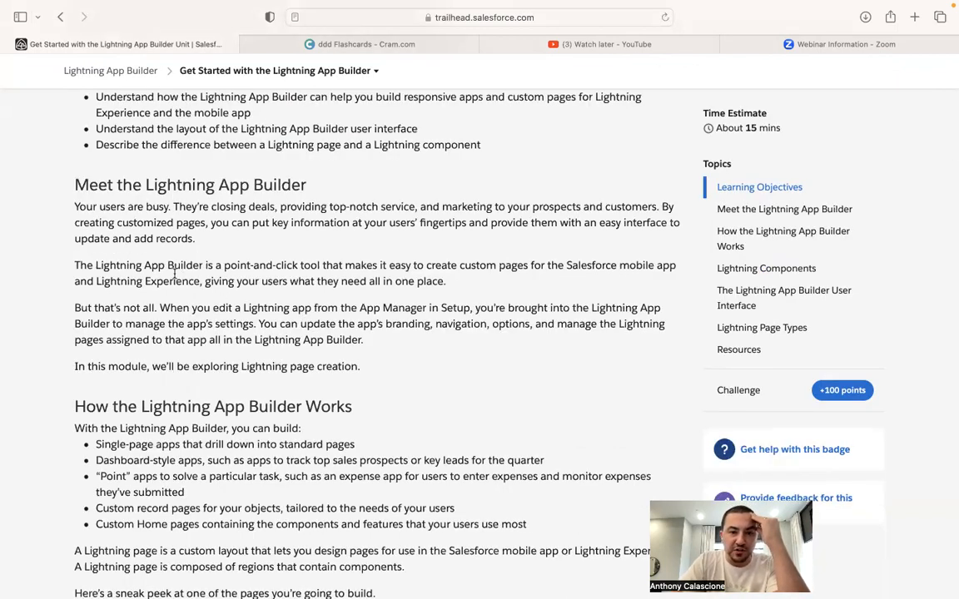
scroll(158, 250, "down", 1)
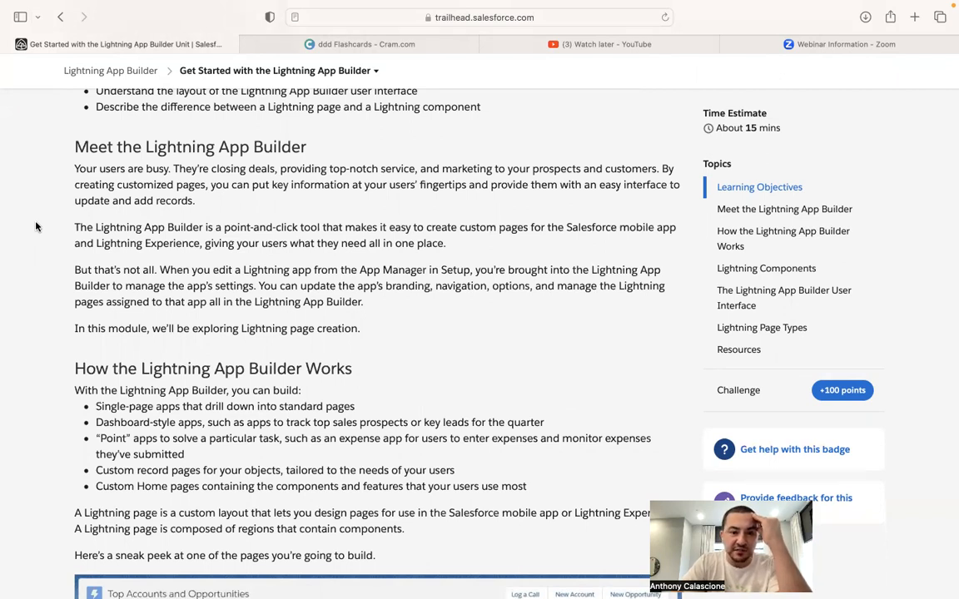
scroll(36, 225, "down", 1)
scroll(36, 226, "down", 1)
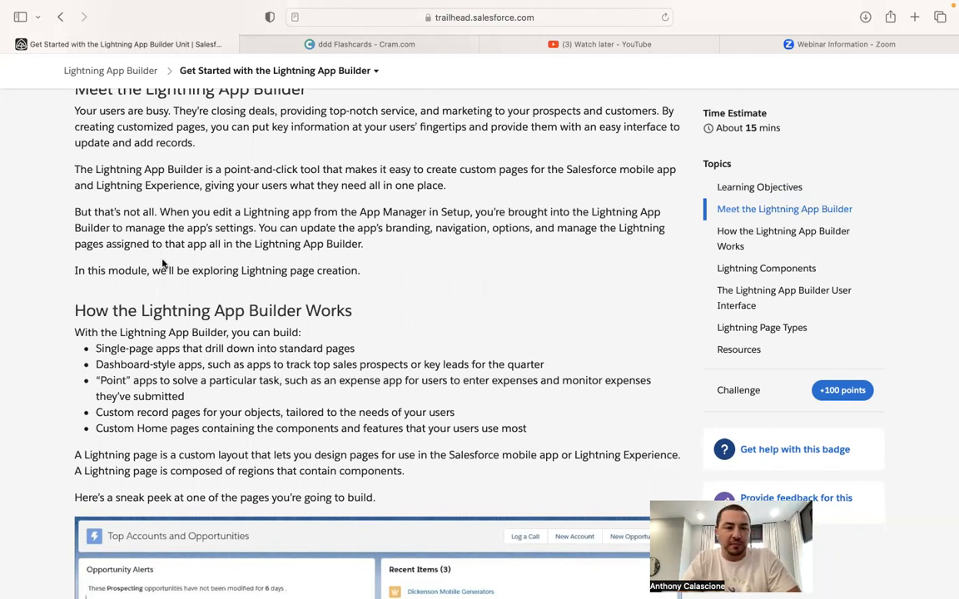
scroll(163, 264, "down", 3)
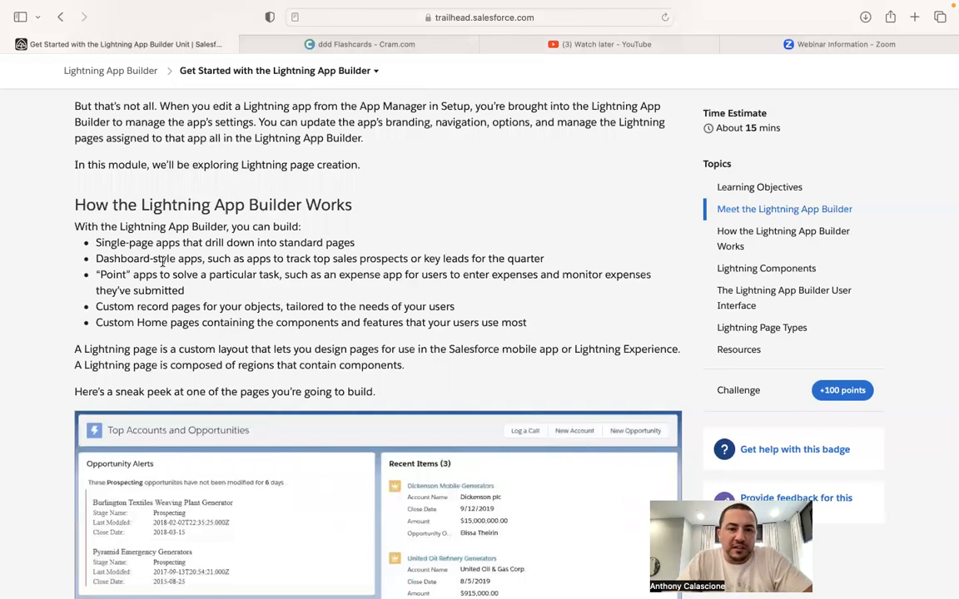
scroll(285, 220, "down", 2)
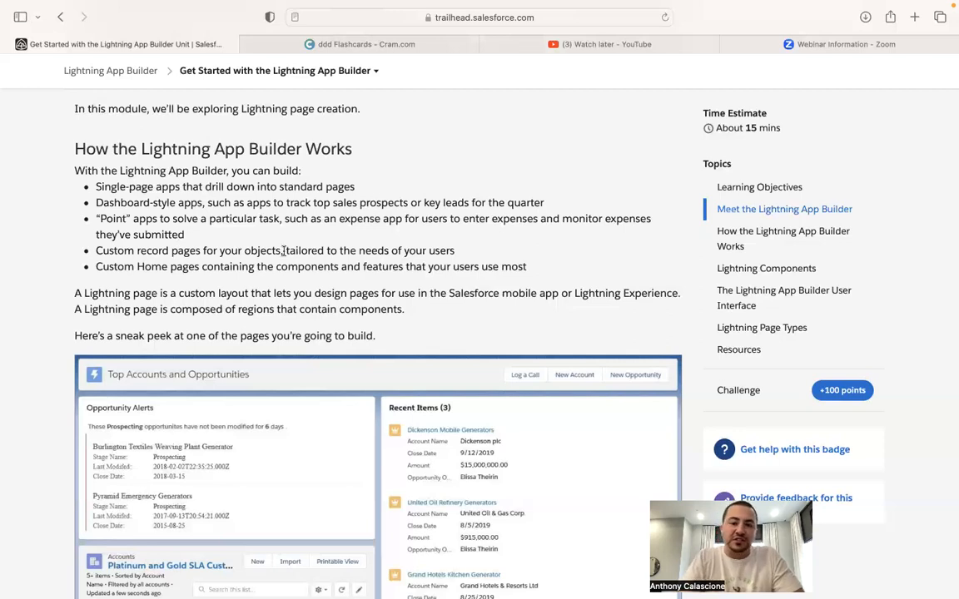
scroll(331, 288, "down", 2)
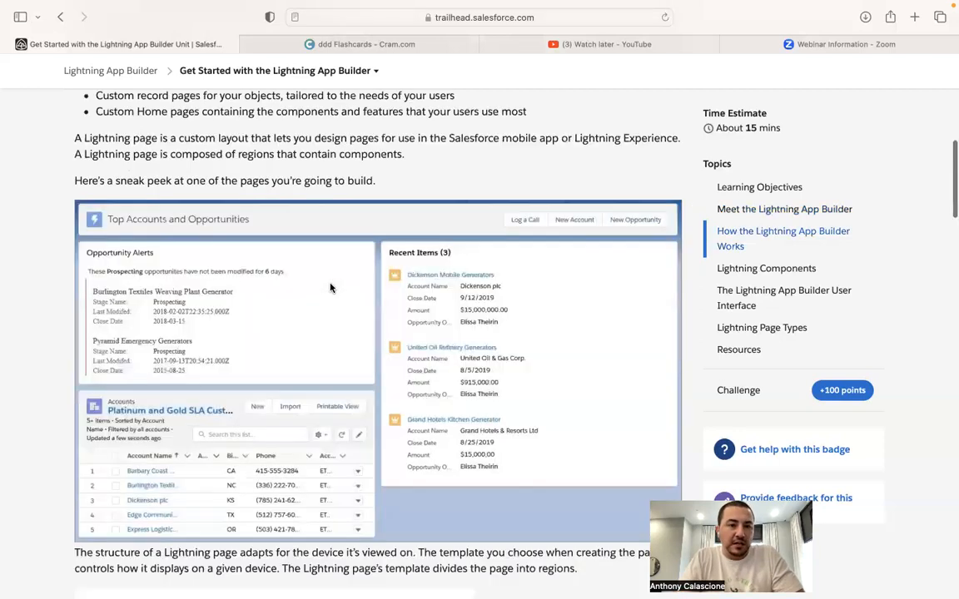
scroll(330, 288, "down", 2)
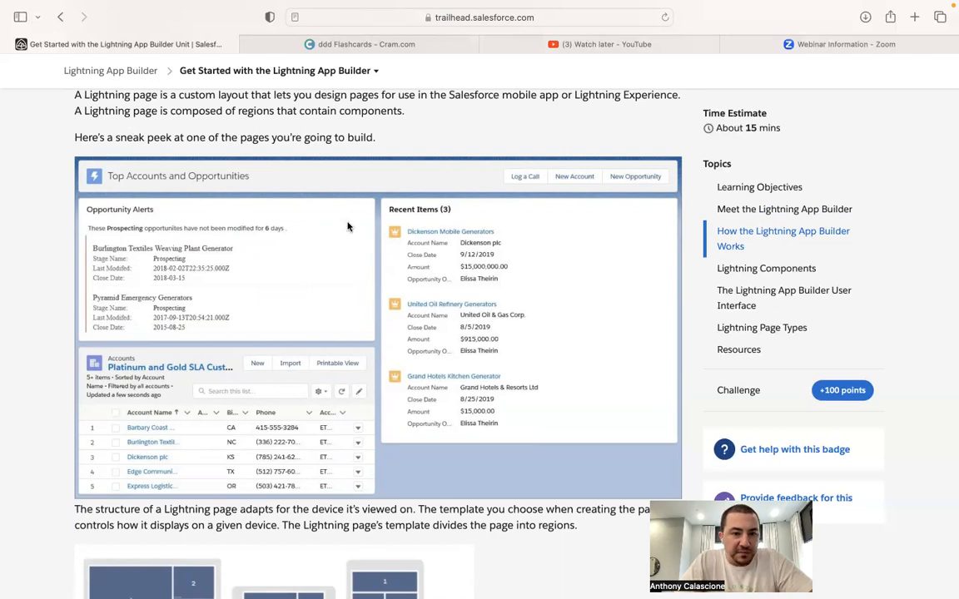
Step: Read how a Lightning page's template adapts to different devices and which types of Lightning components pages support
scroll(348, 226, "down", 3)
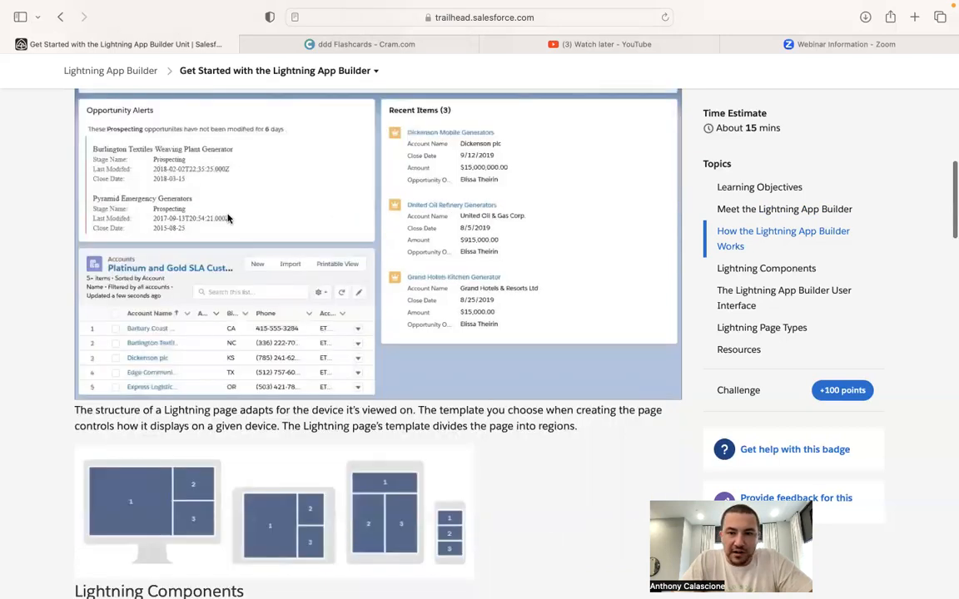
scroll(229, 218, "down", 2)
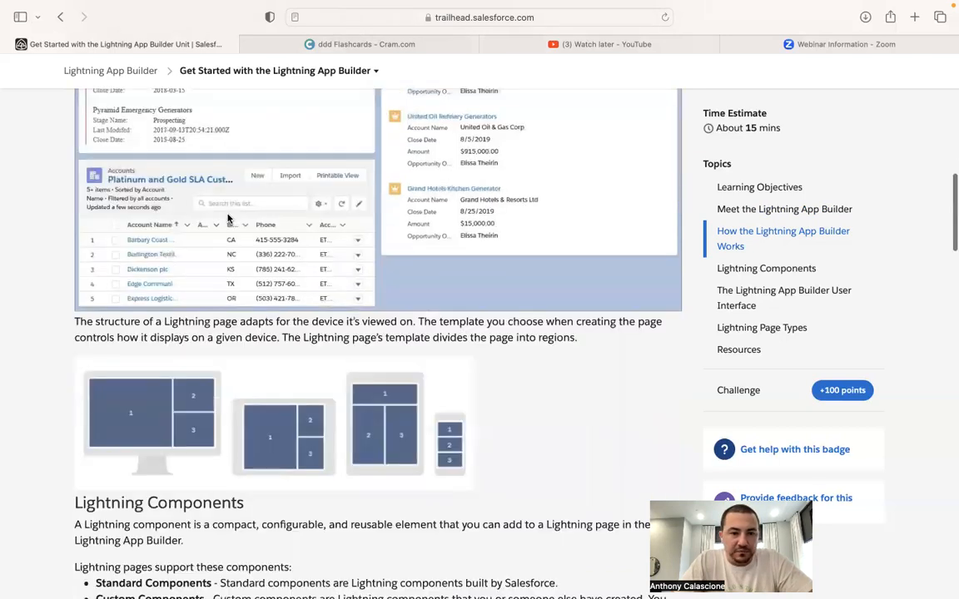
scroll(229, 218, "down", 3)
scroll(227, 214, "down", 1)
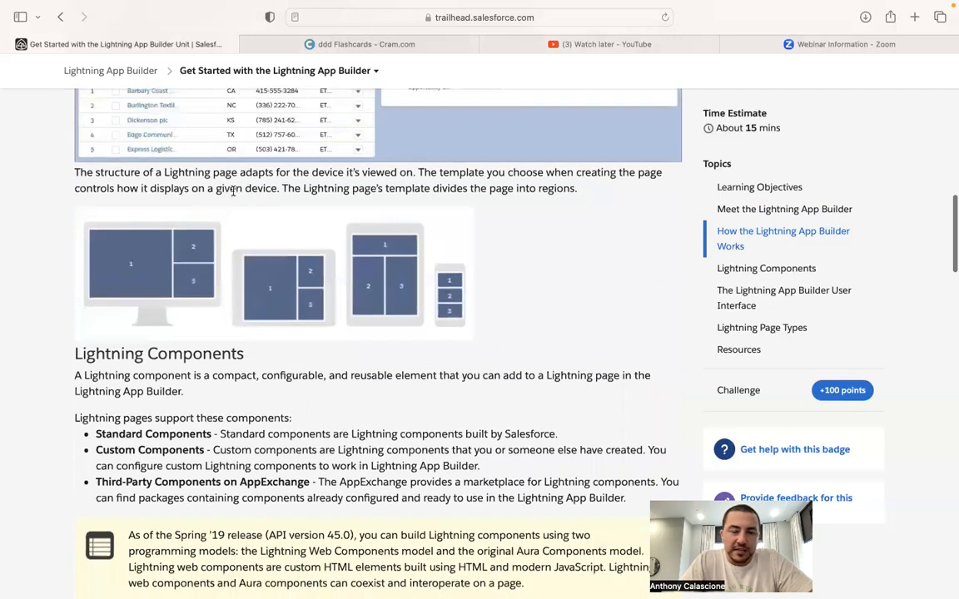
scroll(214, 345, "up", 1)
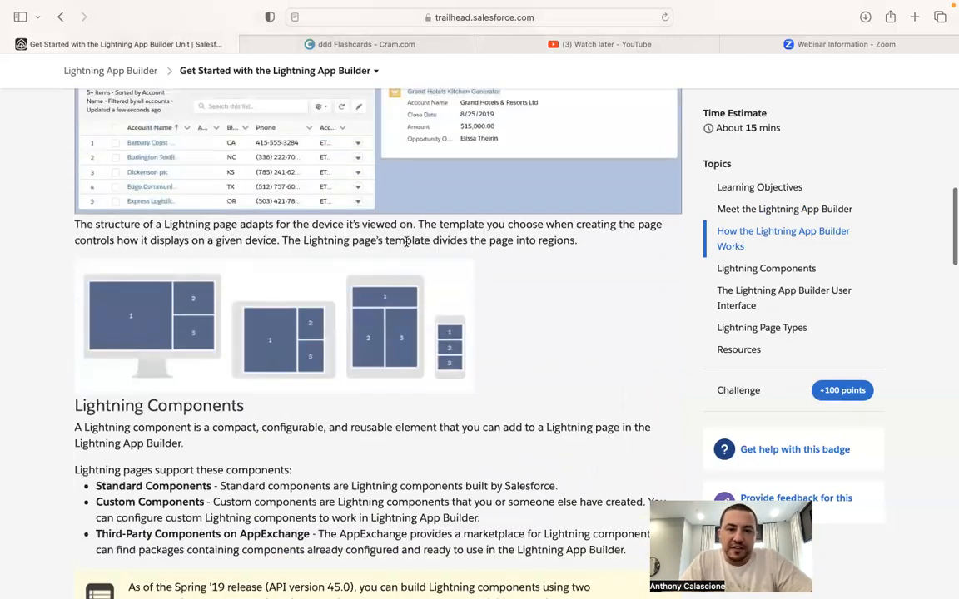
scroll(450, 224, "up", 1)
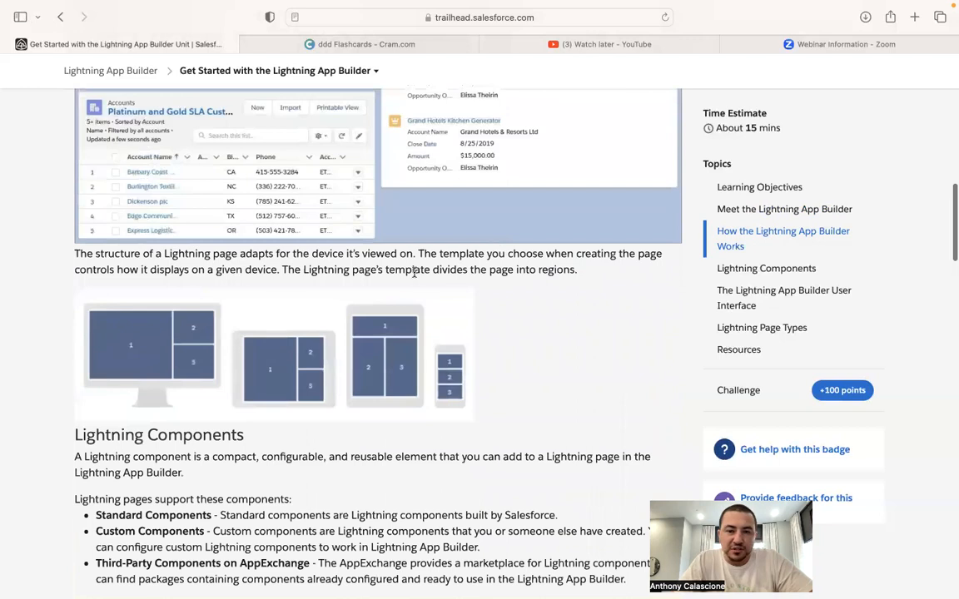
scroll(351, 246, "up", 1)
scroll(116, 279, "down", 1)
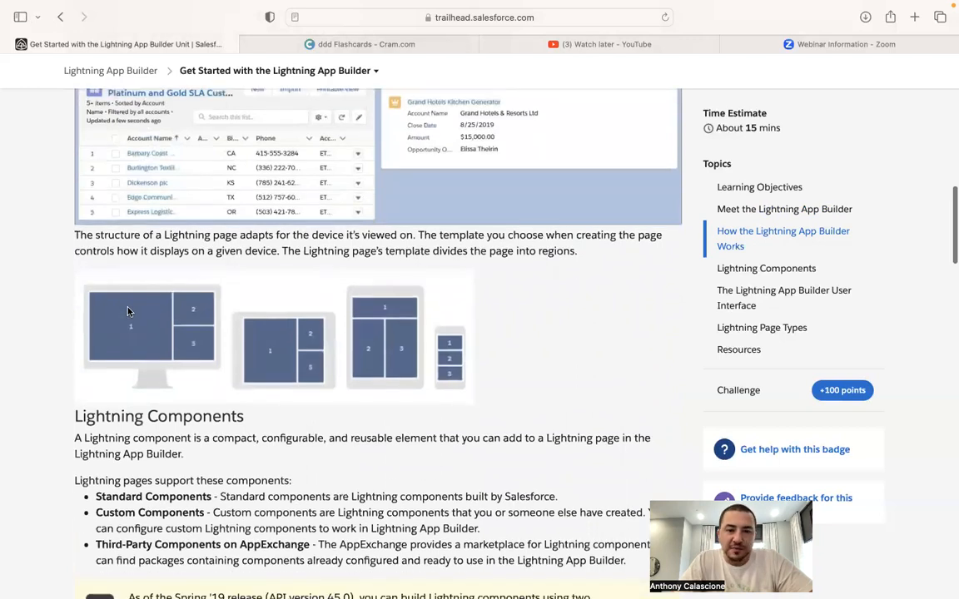
scroll(415, 348, "up", 1)
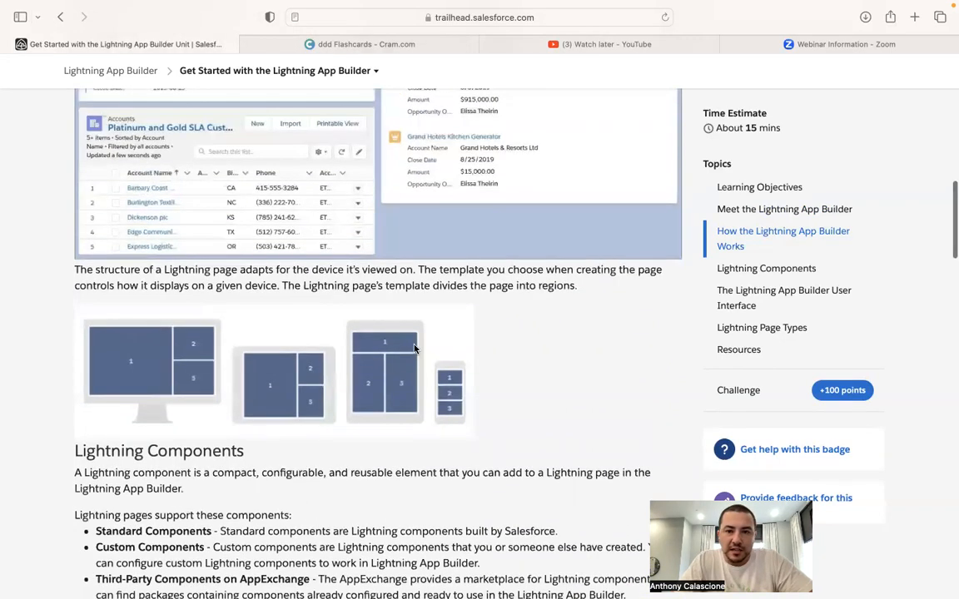
scroll(468, 321, "up", 1)
scroll(478, 326, "down", 2)
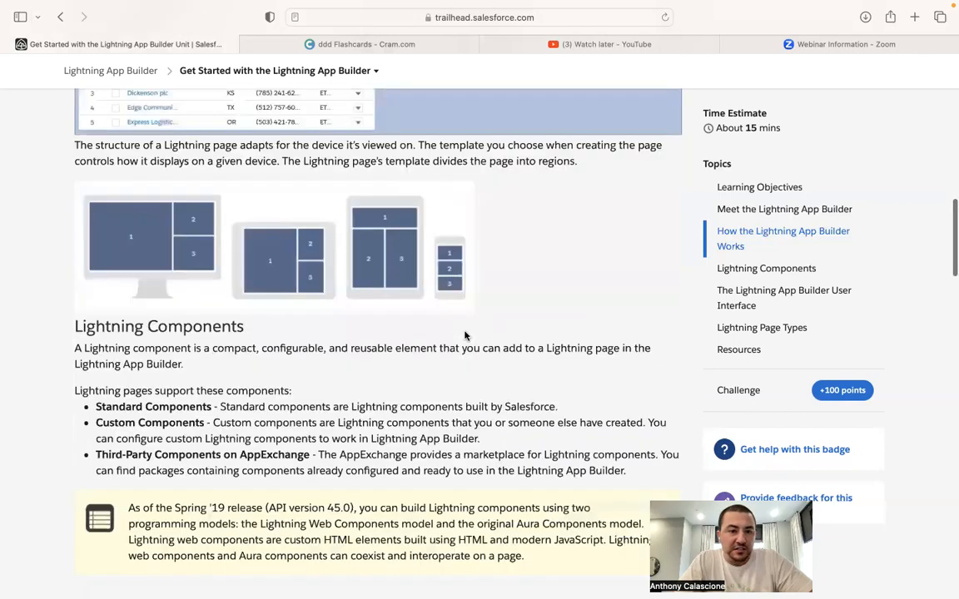
scroll(467, 327, "down", 6)
scroll(465, 331, "down", 1)
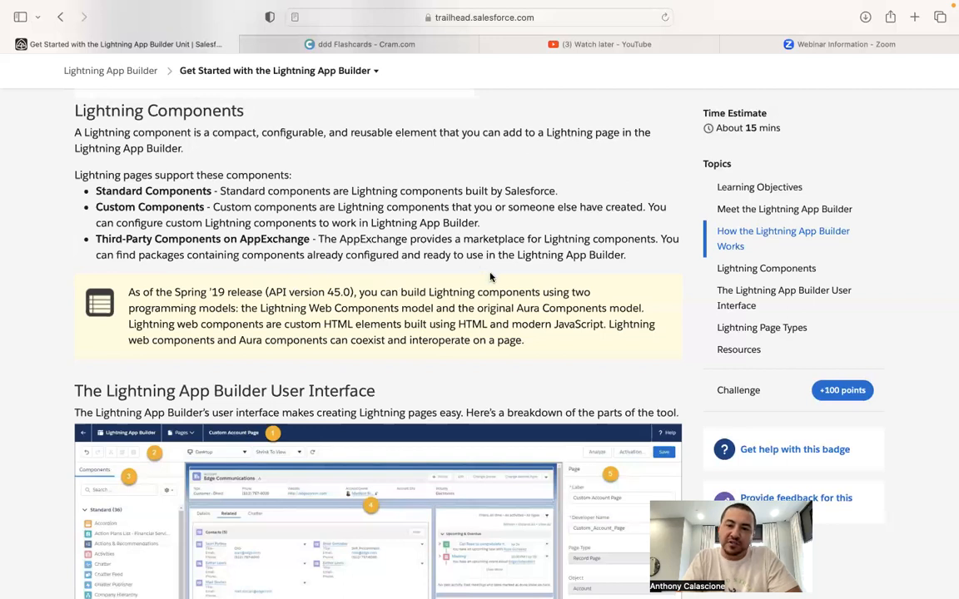
Step: Study the Lightning App Builder User Interface diagram and read the descriptions of its Header (1) and Toolbar (2)
scroll(490, 277, "down", 5)
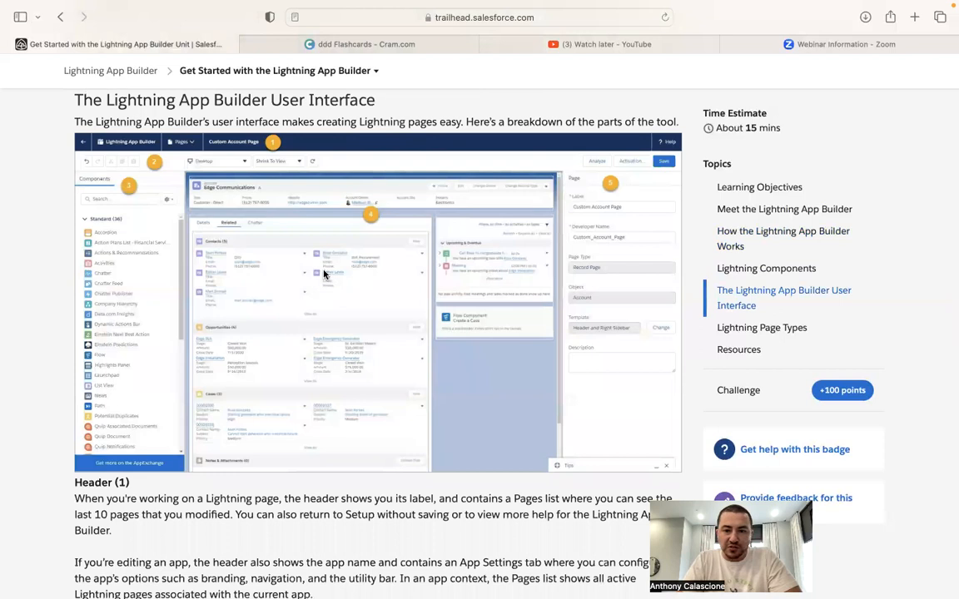
scroll(293, 245, "down", 2)
scroll(293, 246, "down", 5)
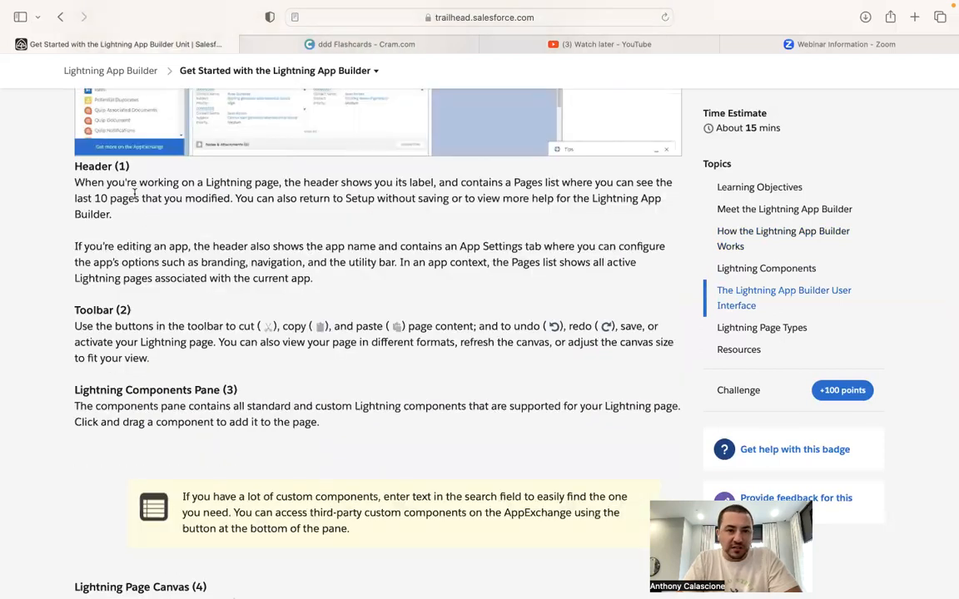
scroll(134, 192, "up", 5)
scroll(267, 188, "up", 3)
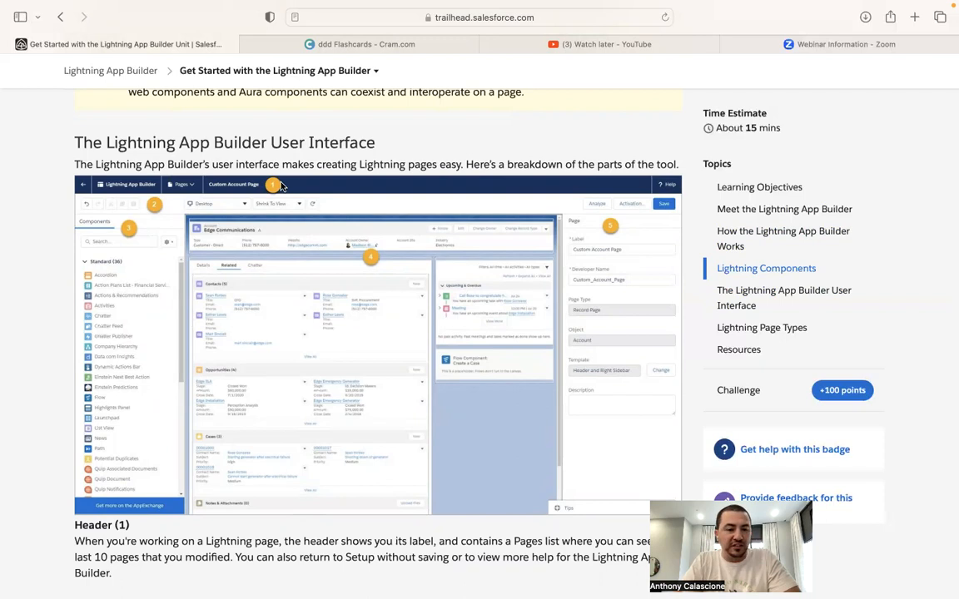
scroll(281, 187, "down", 2)
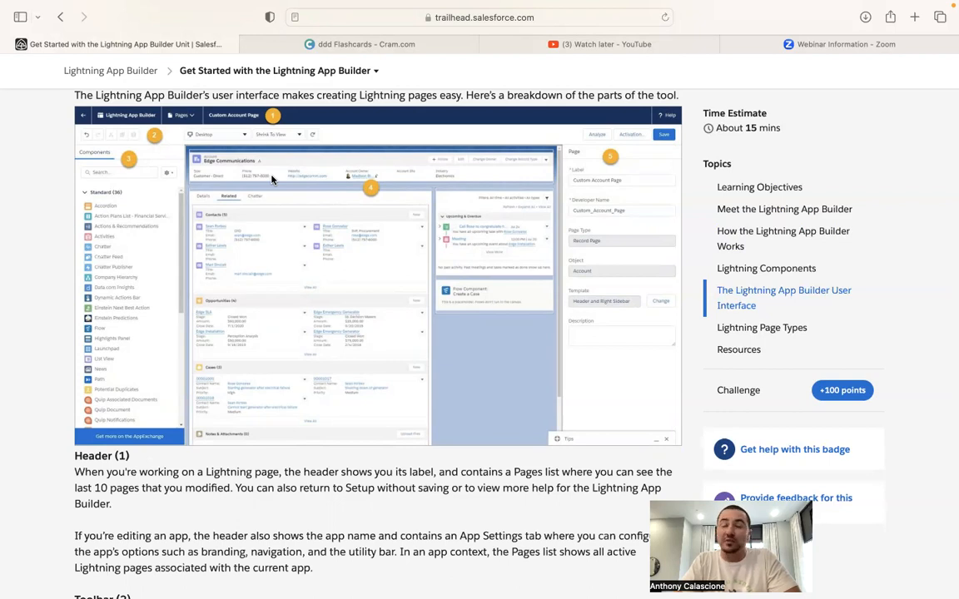
scroll(267, 174, "down", 3)
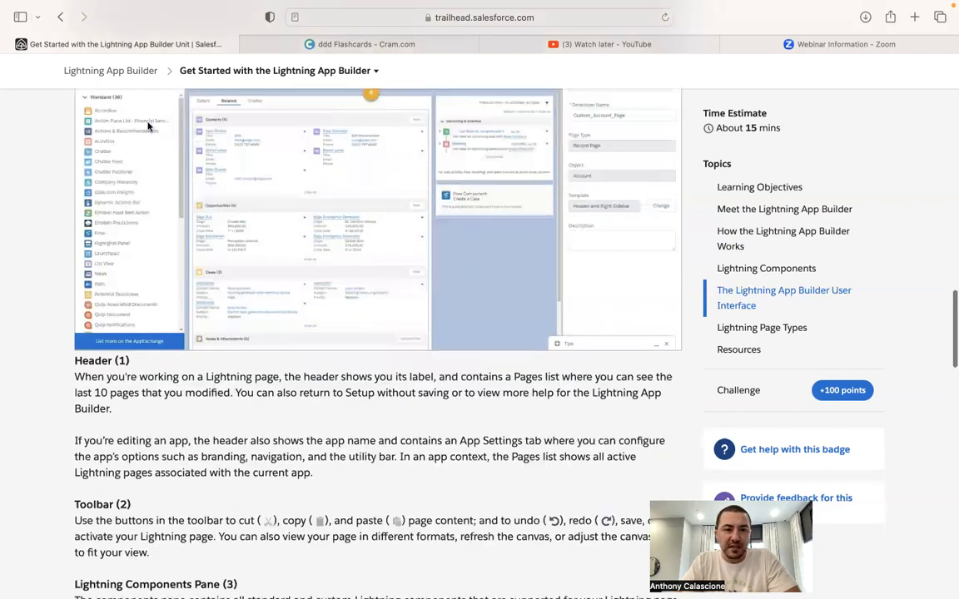
scroll(153, 113, "up", 2)
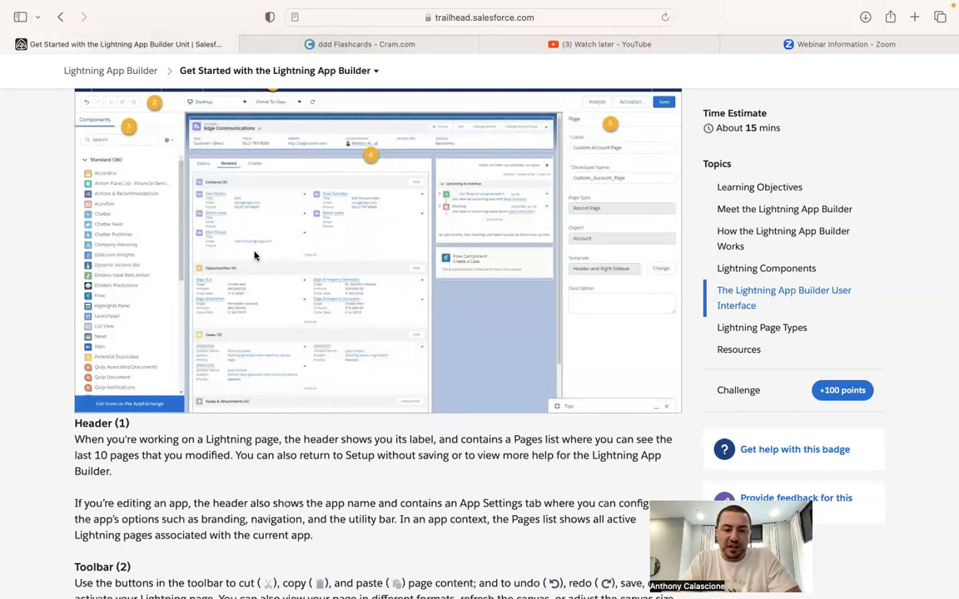
scroll(255, 255, "down", 1)
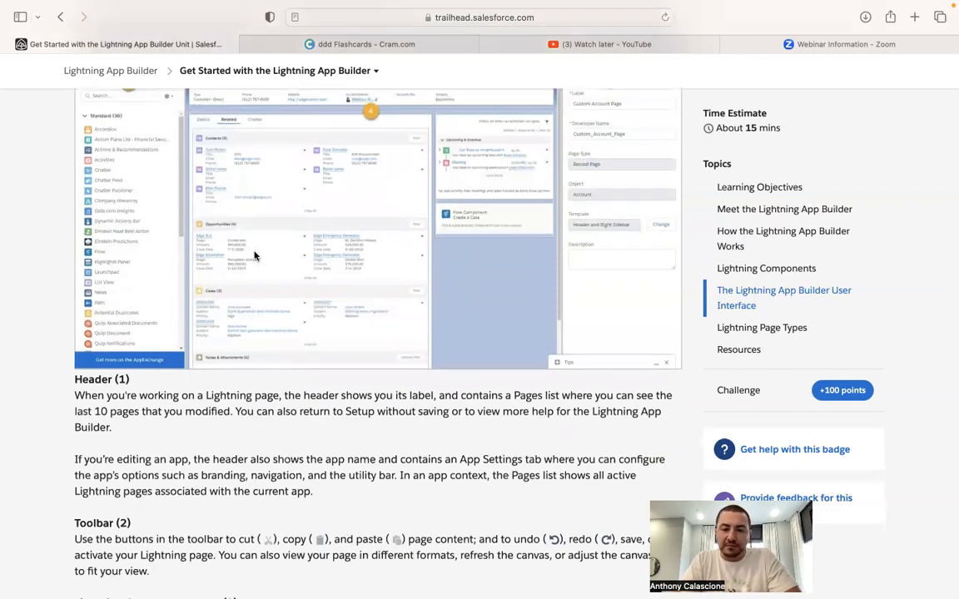
scroll(254, 256, "down", 1)
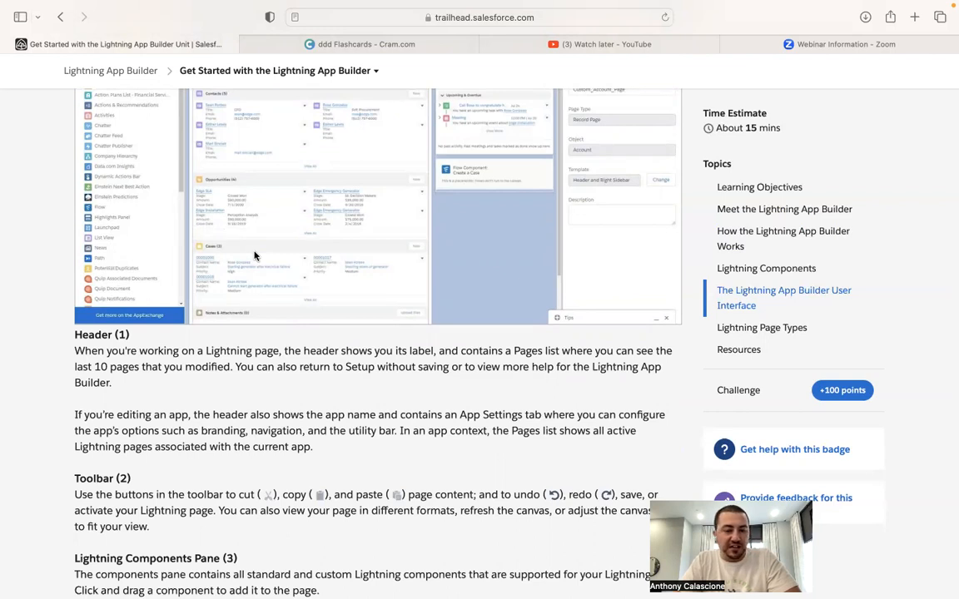
scroll(254, 256, "down", 4)
scroll(275, 329, "down", 1)
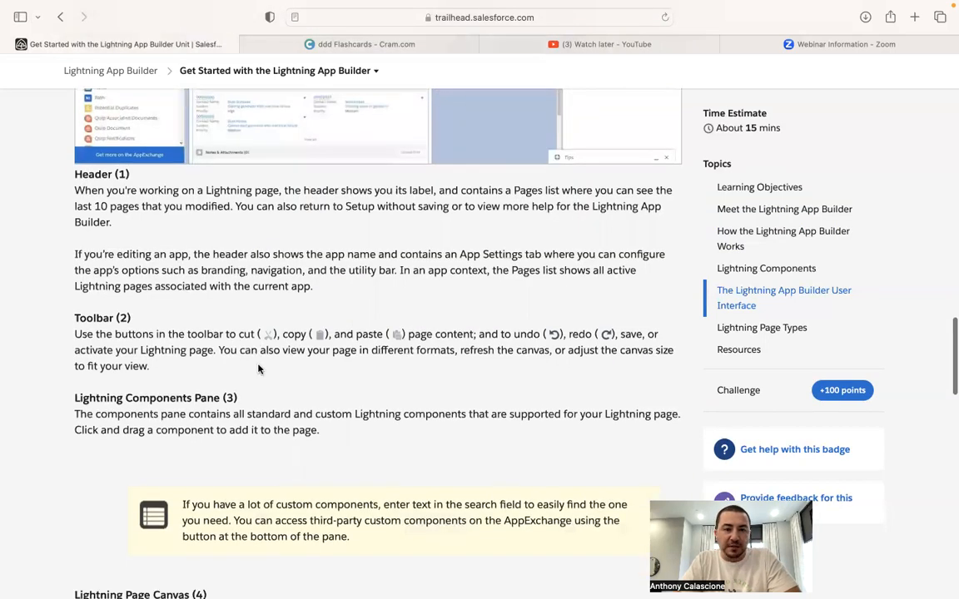
Step: Locate the Lightning Components Pane (3) in the interface diagram and read its description and the note on custom components
scroll(279, 331, "up", 7)
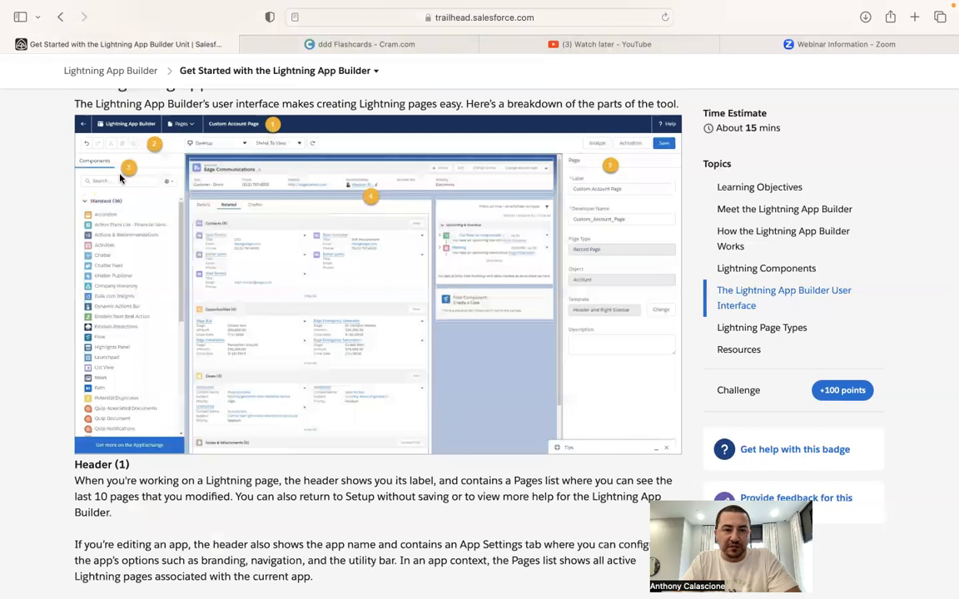
scroll(121, 178, "down", 6)
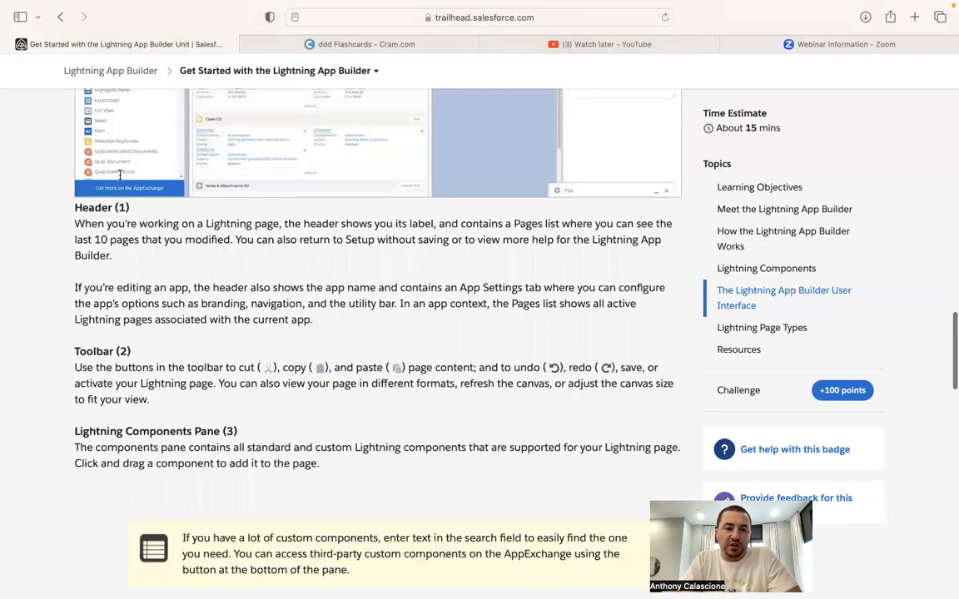
scroll(120, 175, "down", 2)
scroll(120, 175, "down", 1)
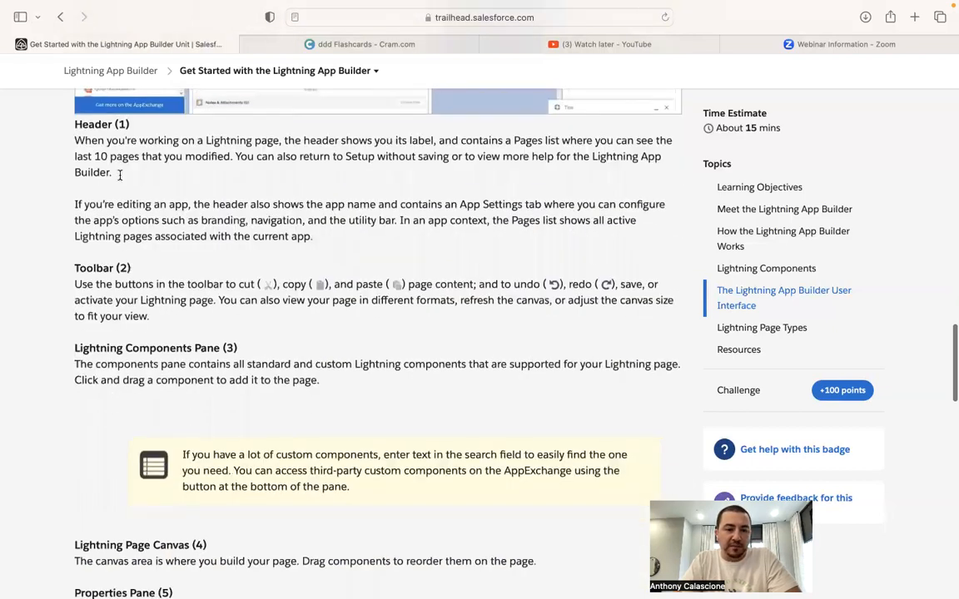
scroll(120, 174, "down", 2)
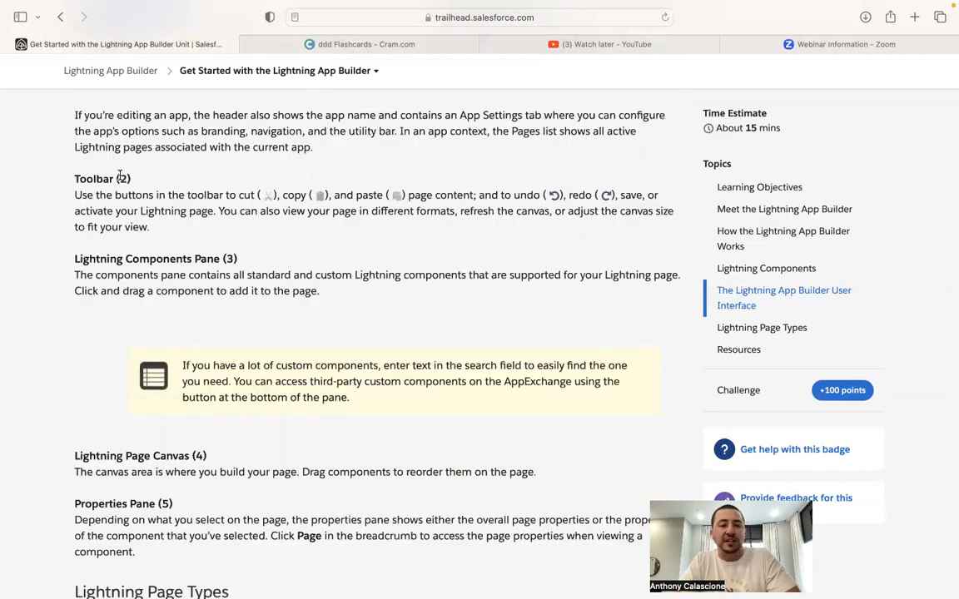
scroll(119, 176, "down", 3)
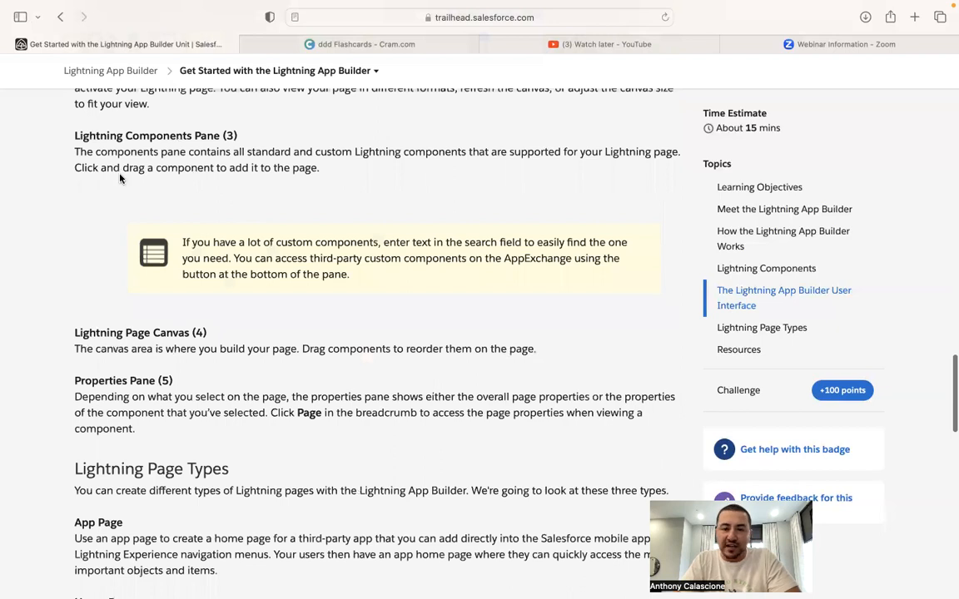
scroll(120, 179, "down", 3)
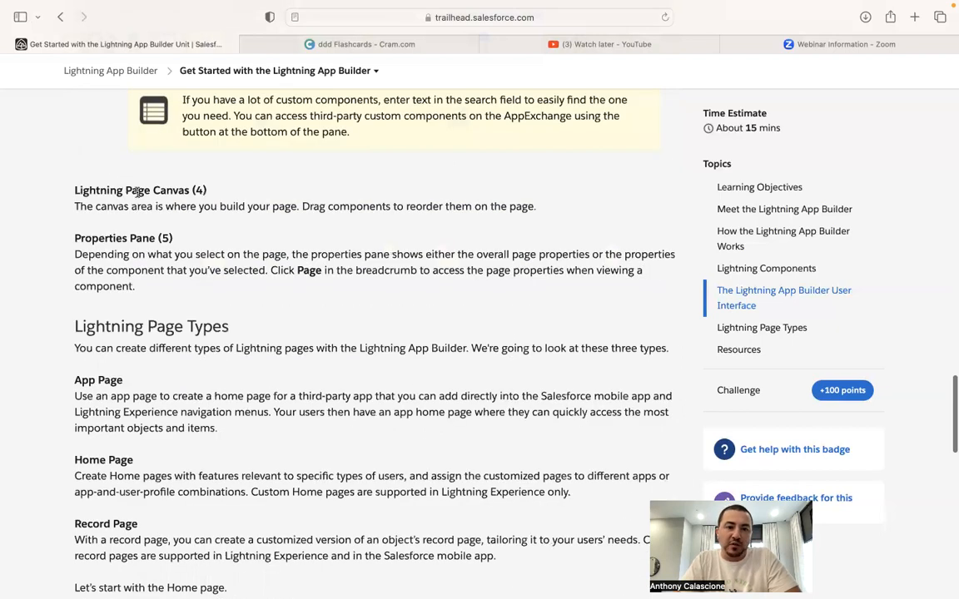
Step: Compare the Lightning Page Canvas (4) and Properties Pane (5) descriptions with their areas in the interface diagram
scroll(150, 180, "up", 10)
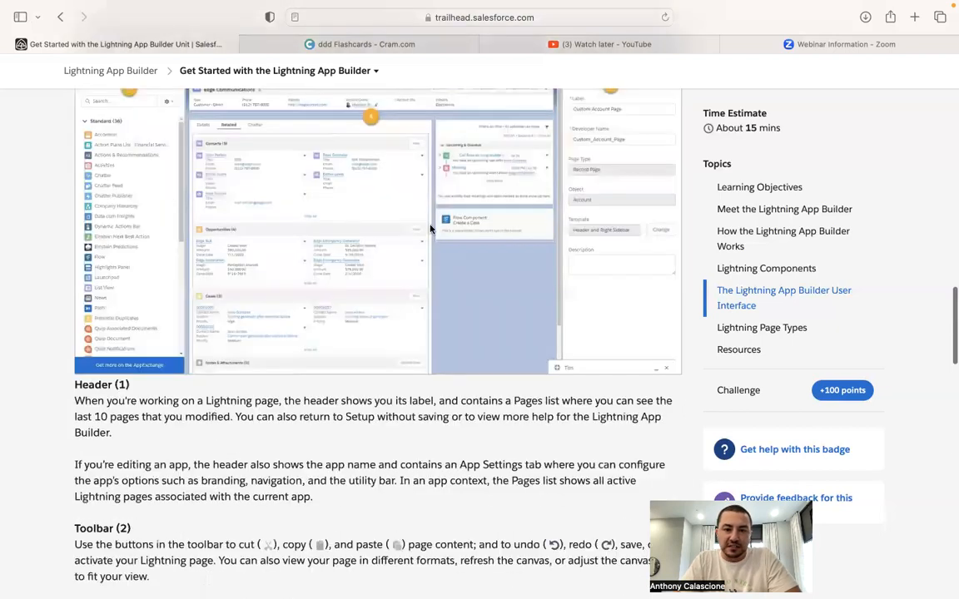
scroll(343, 198, "up", 3)
scroll(353, 206, "down", 1)
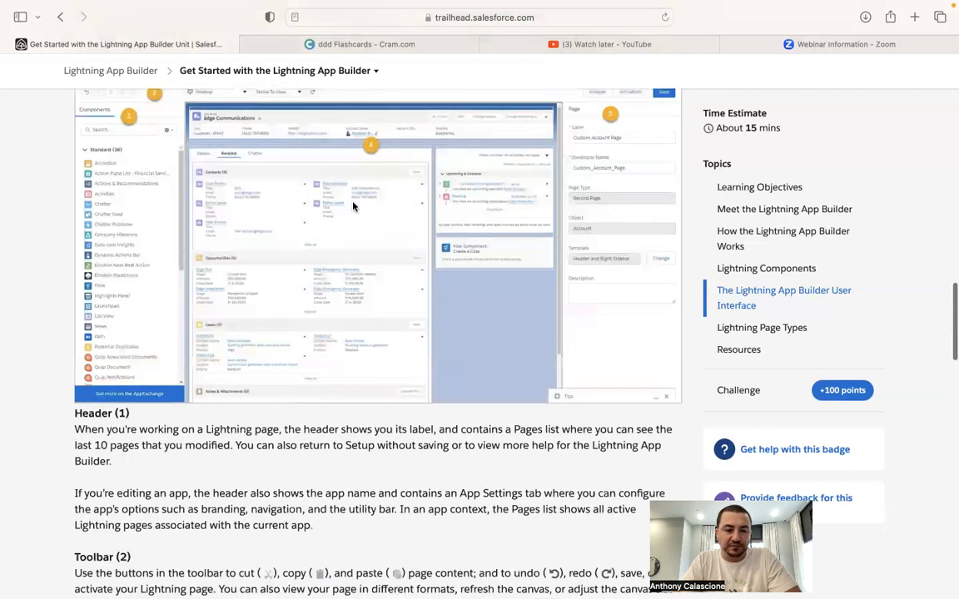
scroll(353, 206, "down", 5)
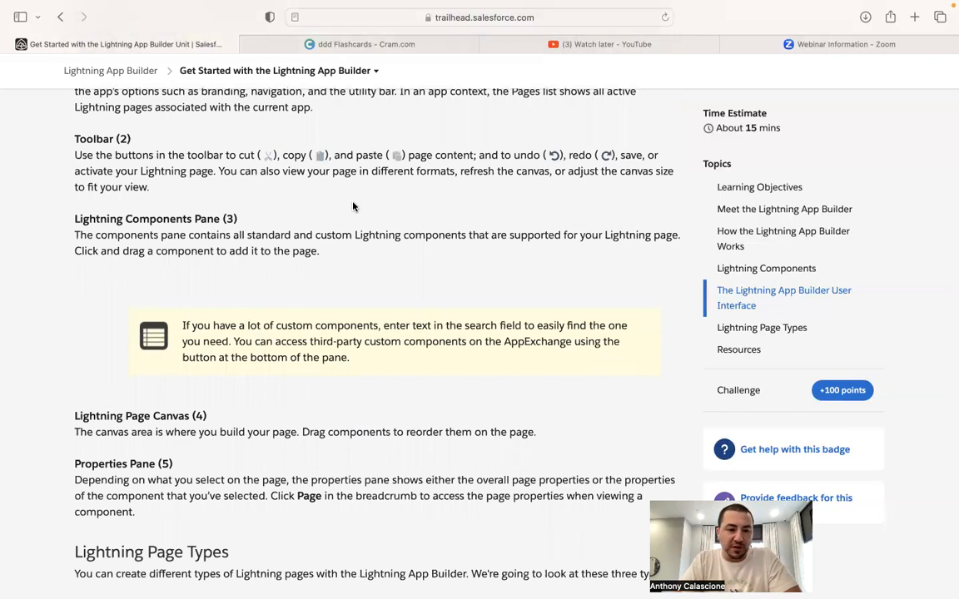
scroll(348, 280, "down", 2)
scroll(627, 235, "up", 8)
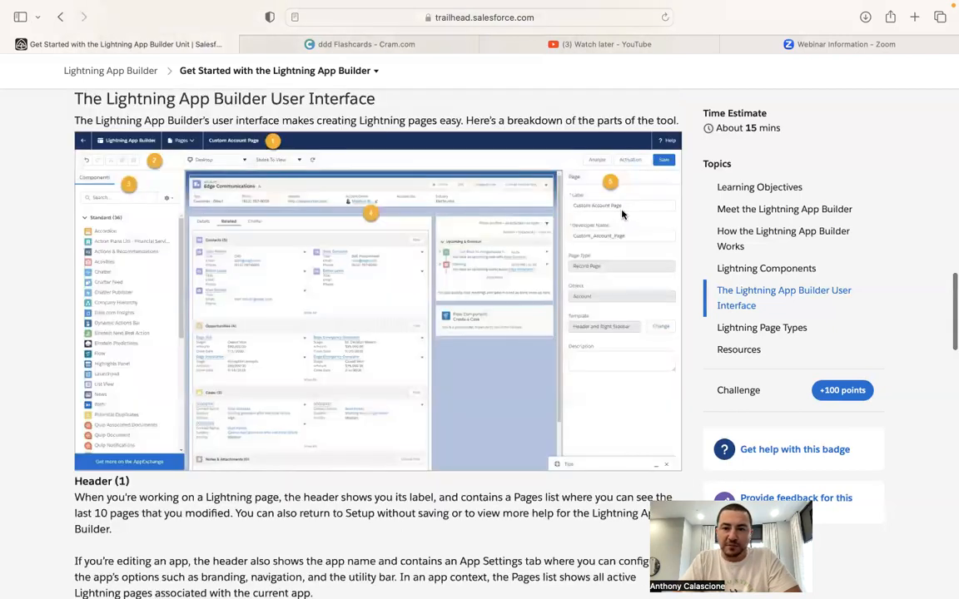
scroll(621, 242, "down", 8)
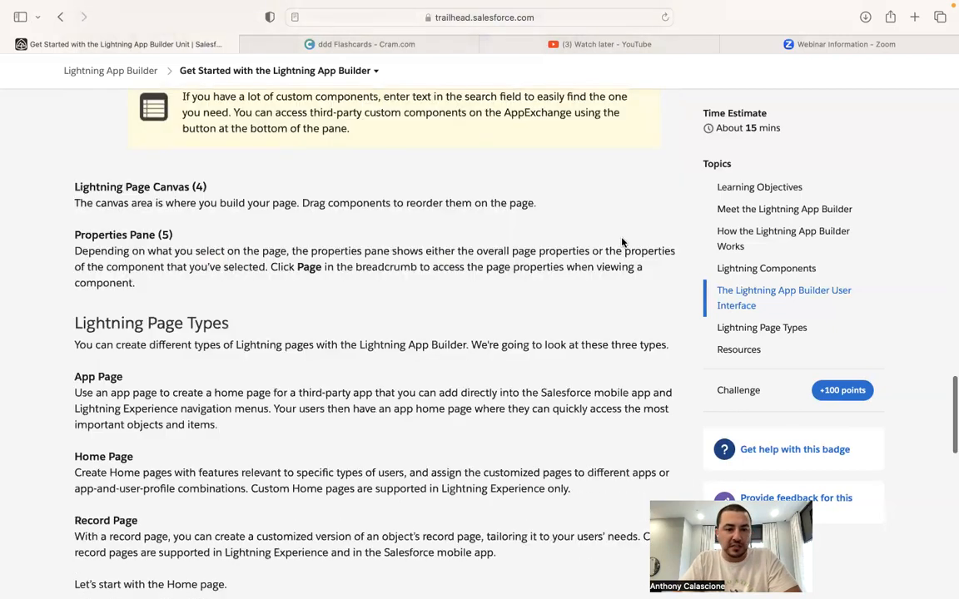
Step: Read the Lightning Page Types section covering the app page, home page and record page
scroll(621, 241, "down", 2)
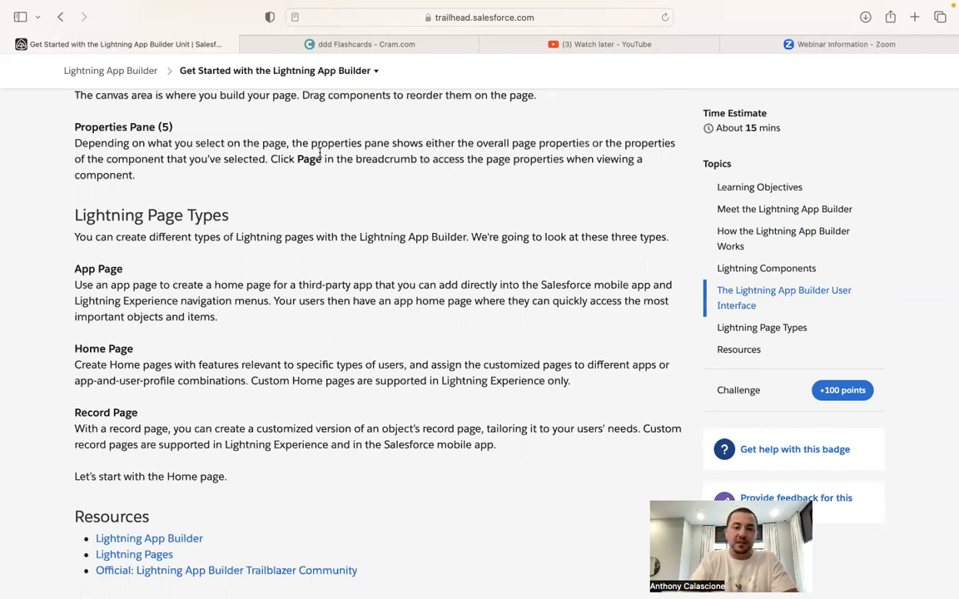
scroll(364, 229, "down", 2)
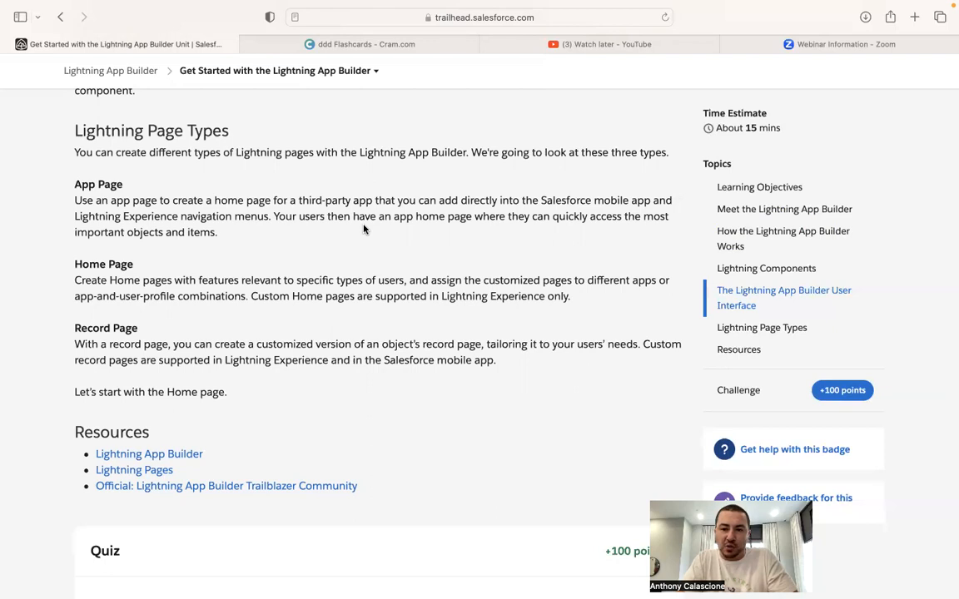
scroll(364, 229, "down", 3)
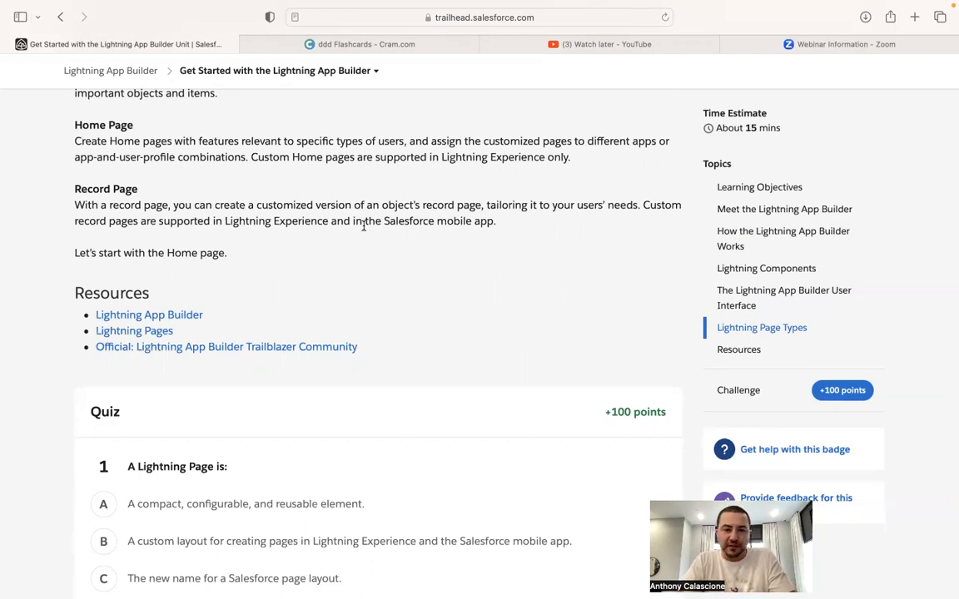
Step: Answer the unit quiz with B, the custom layout for creating pages, for question 1 and D, All of the above, for question 2, and submit it
scroll(364, 226, "down", 5)
scroll(364, 226, "up", 2)
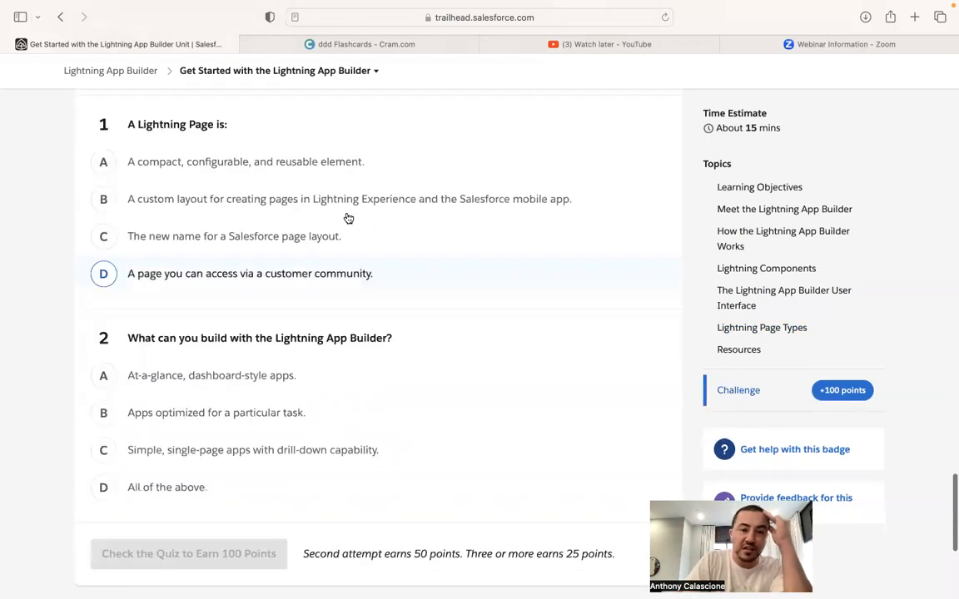
scroll(70, 127, "up", 1)
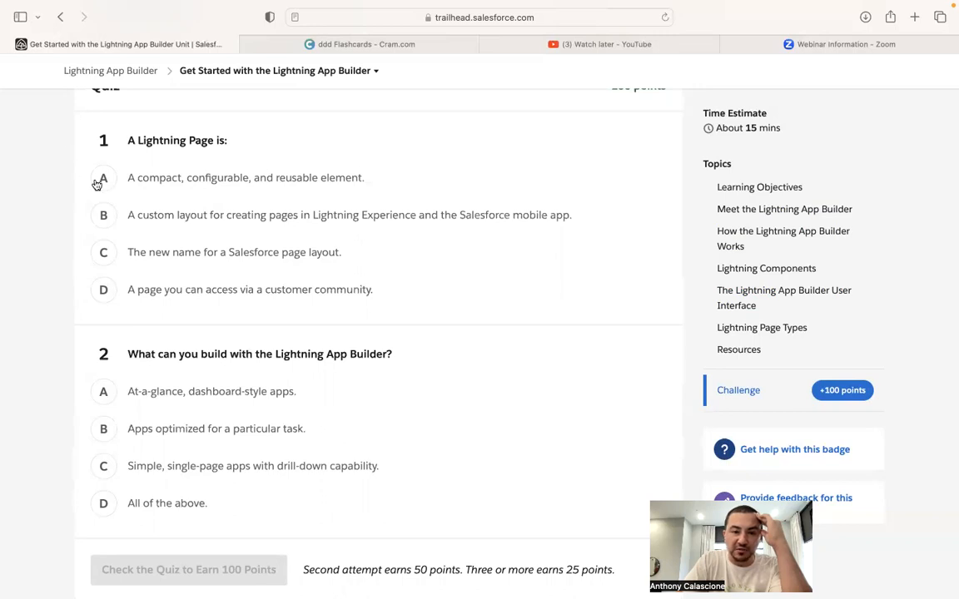
left_click(252, 215)
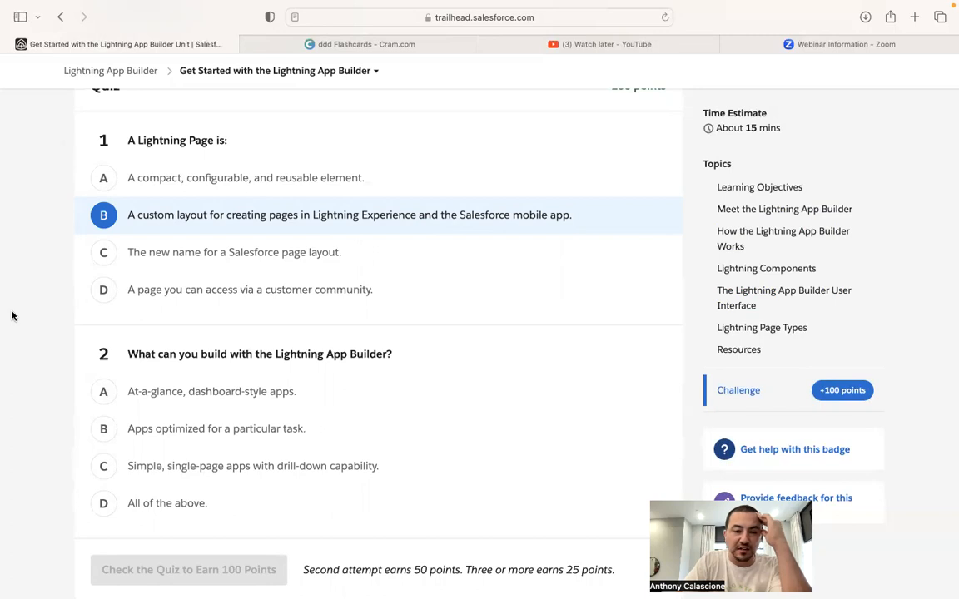
scroll(11, 316, "down", 3)
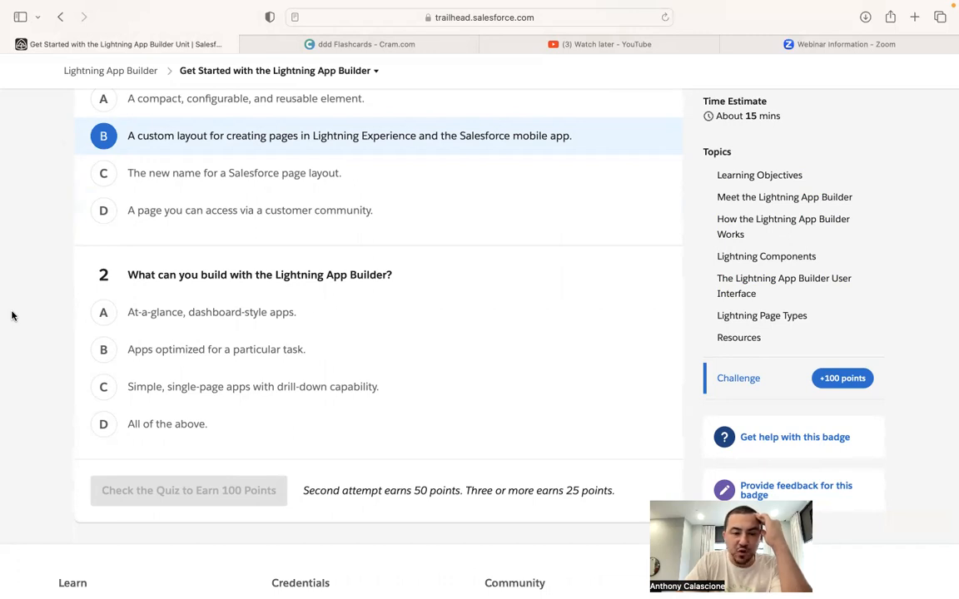
left_click(101, 424)
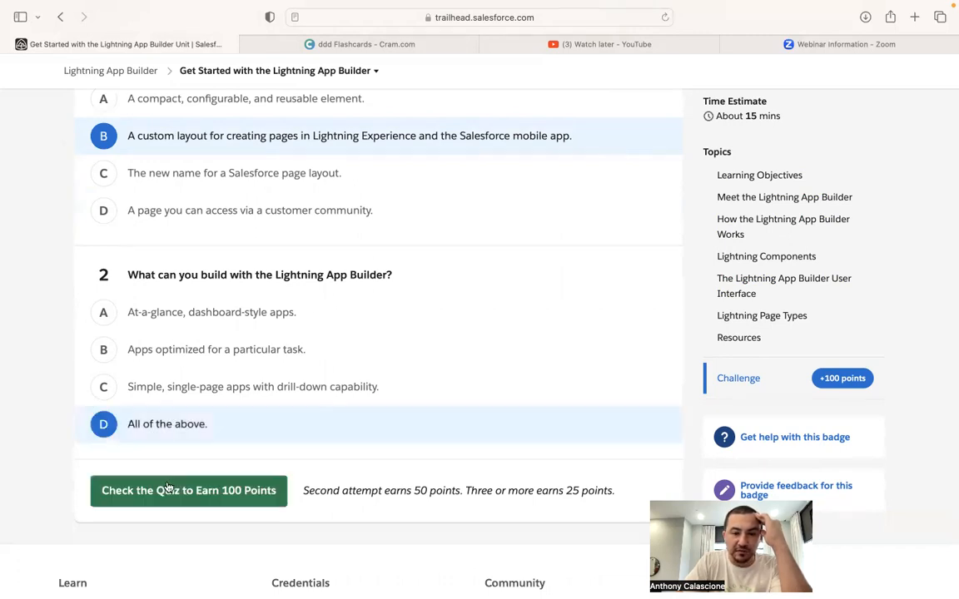
left_click(172, 491)
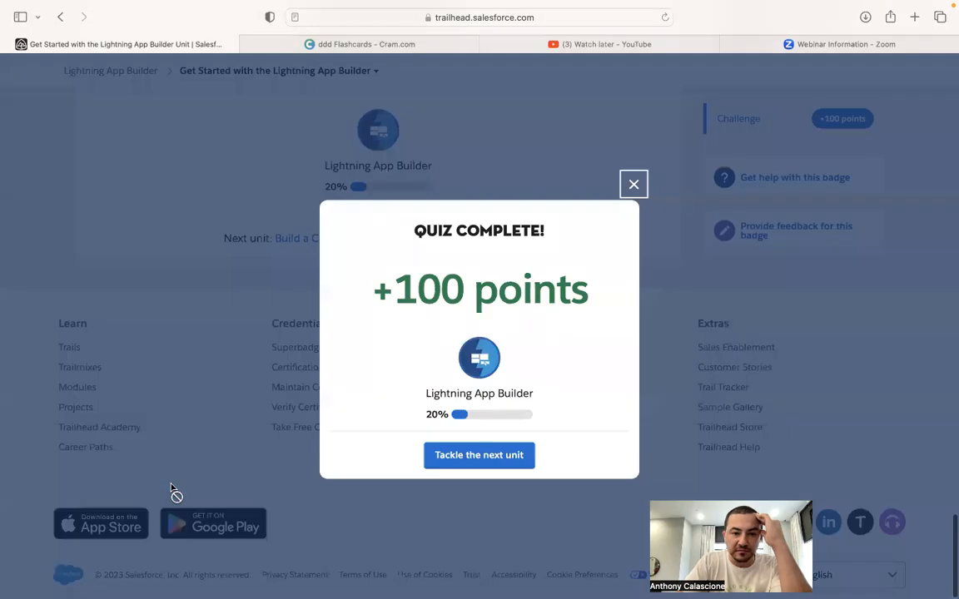
Step: Continue to the next unit, Build a Custom Home Page for Lightning Experience, and check YouTube's Watch later list for matching videos
left_click(514, 456)
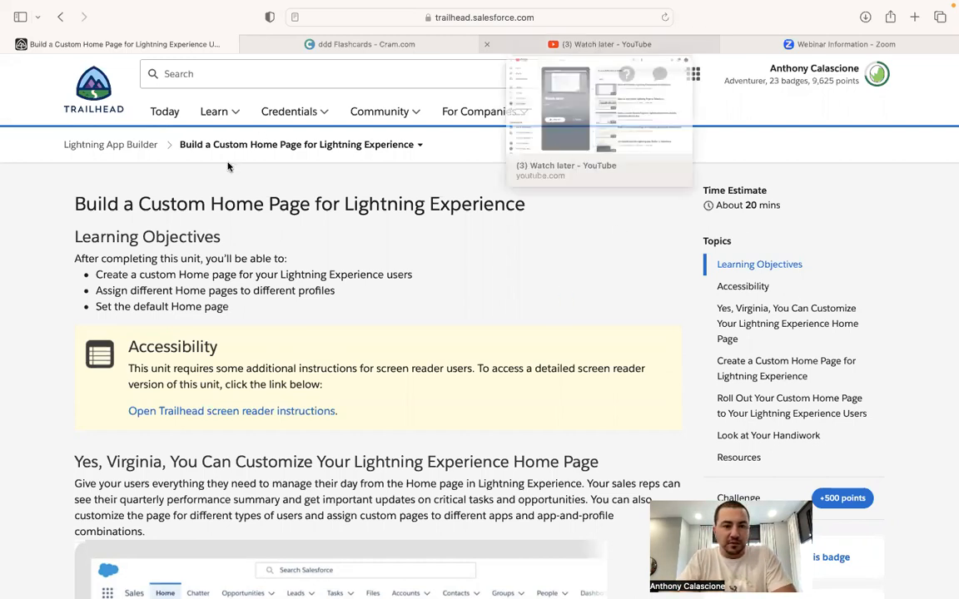
left_click(601, 44)
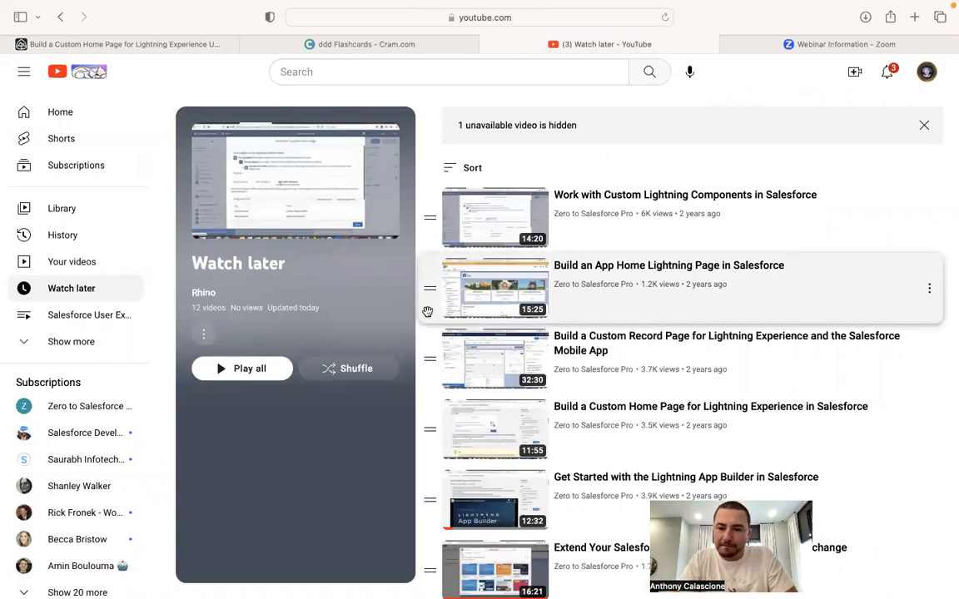
left_click(163, 39)
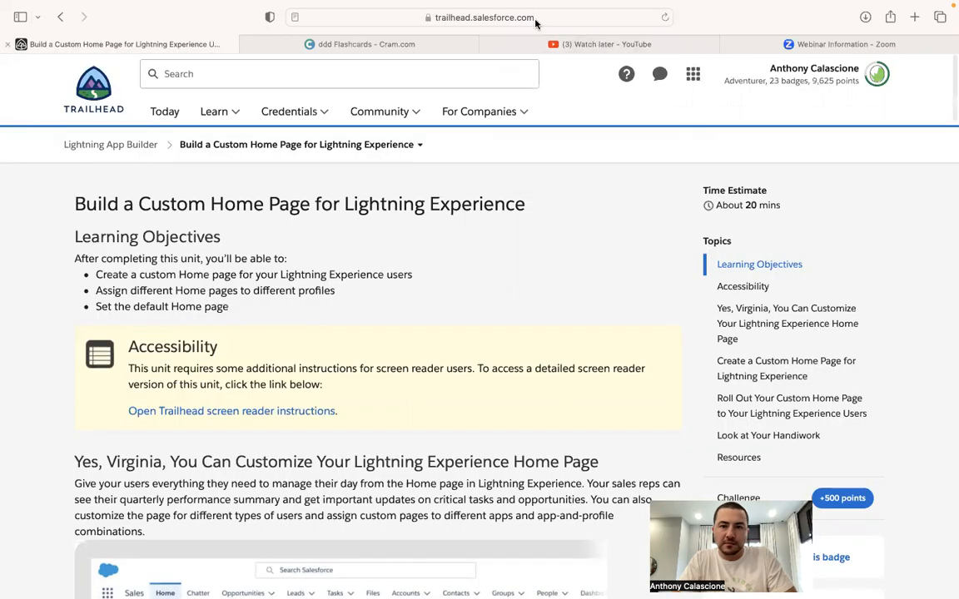
Step: Play "Build a Custom Home Page for Lightning Experience in Salesforce" from the YouTube Watch later list in full screen
left_click(581, 42)
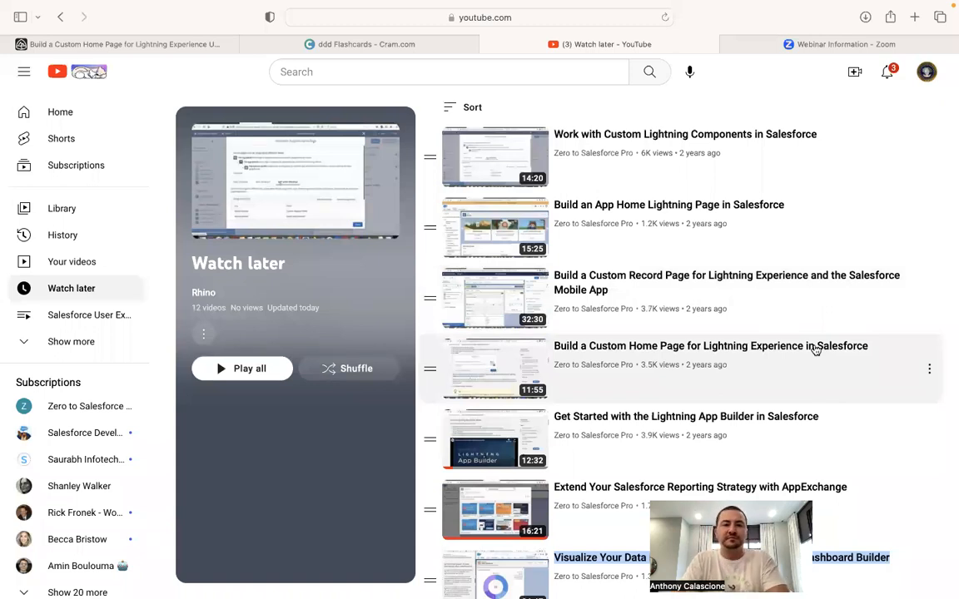
left_click(816, 349)
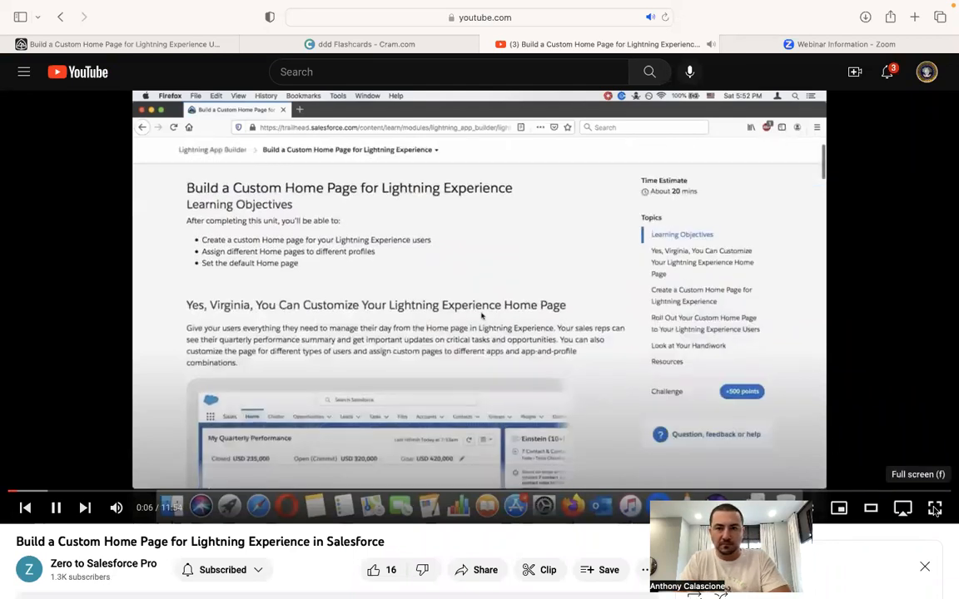
left_click(935, 510)
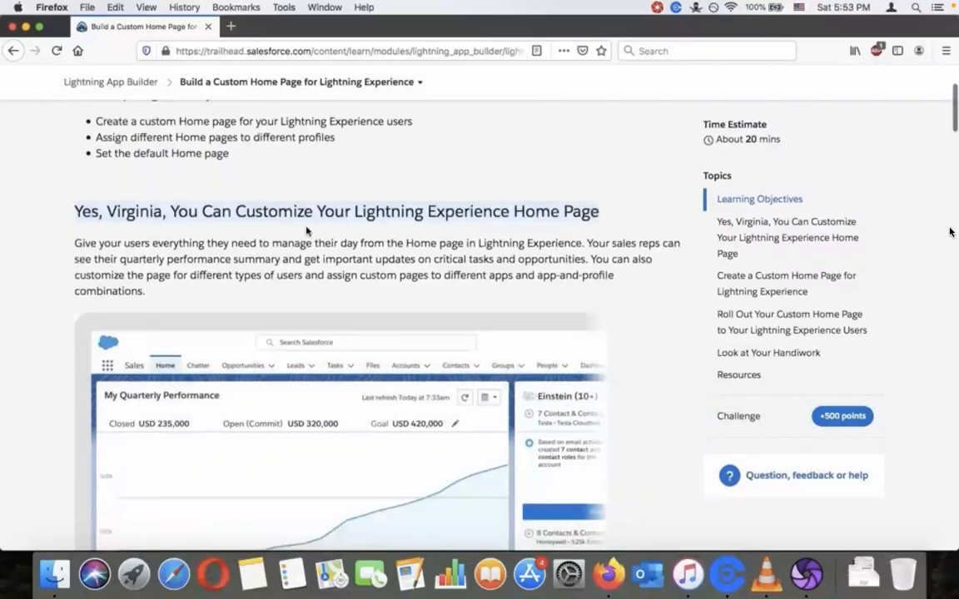
Step: Read the unit's introduction to customizing the Home page, the Beyond the Basics note and the custom Home page creation steps
mouse_move(950, 232)
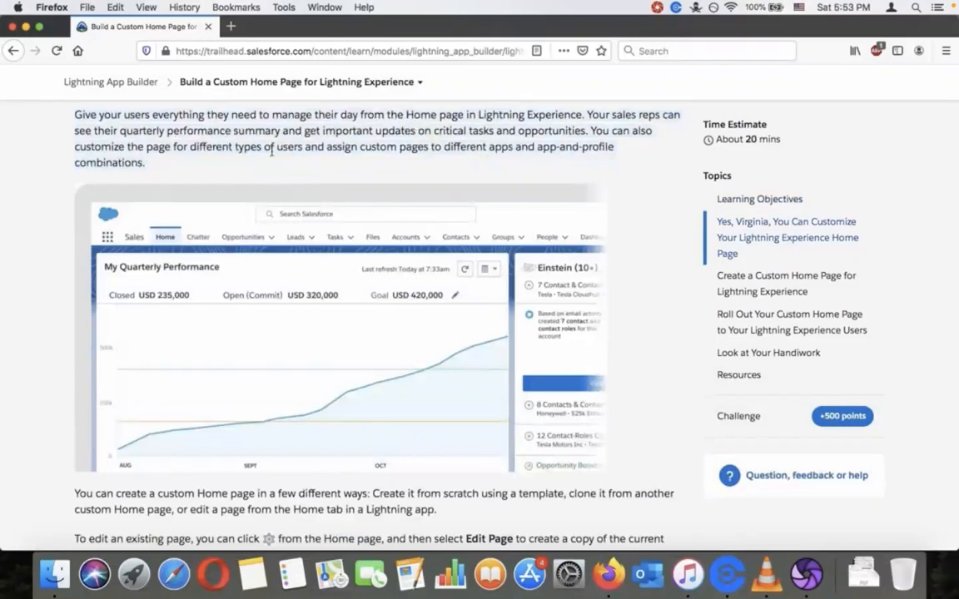
scroll(272, 153, "down", 1)
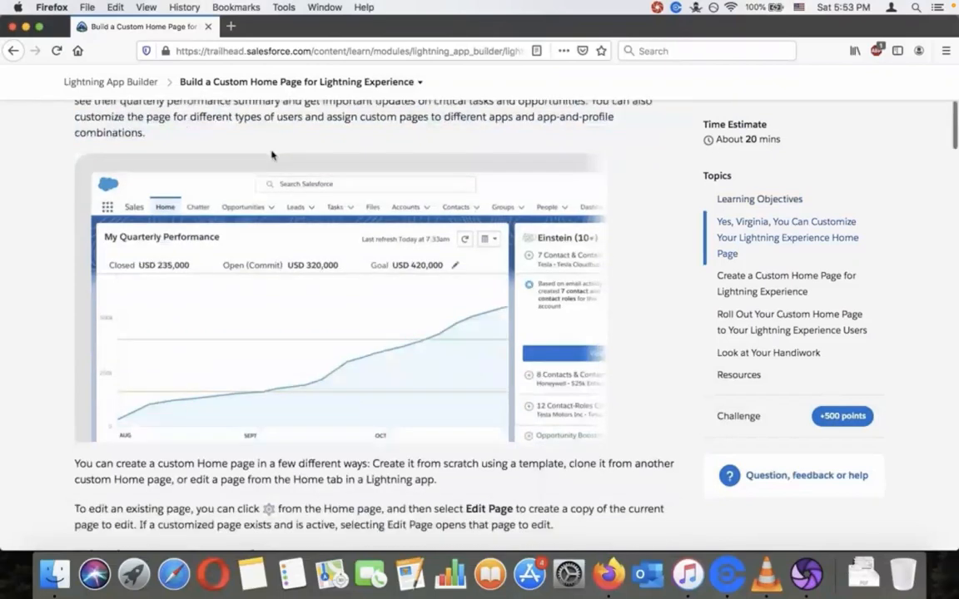
scroll(271, 154, "down", 1)
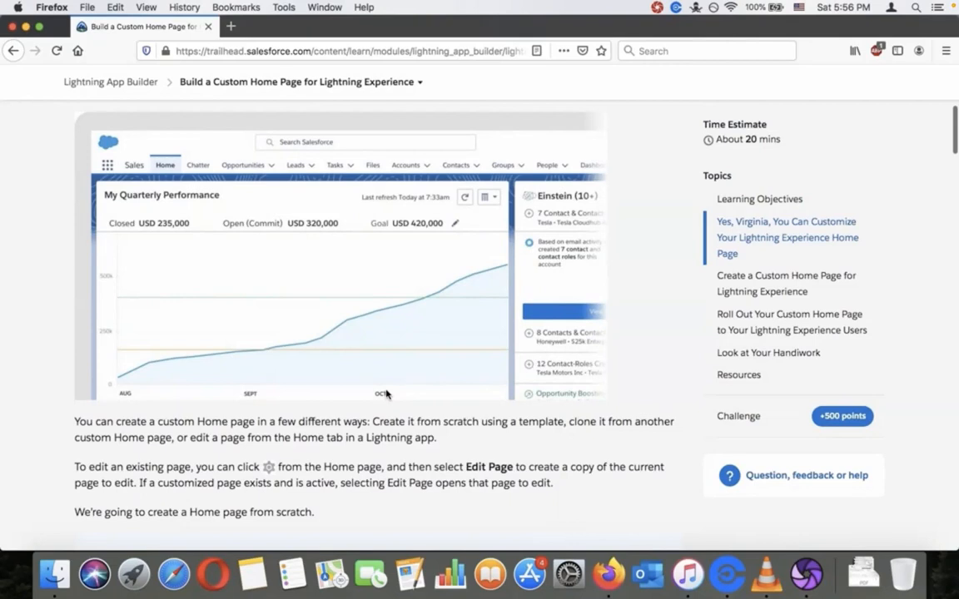
scroll(386, 394, "down", 2)
scroll(386, 392, "down", 5)
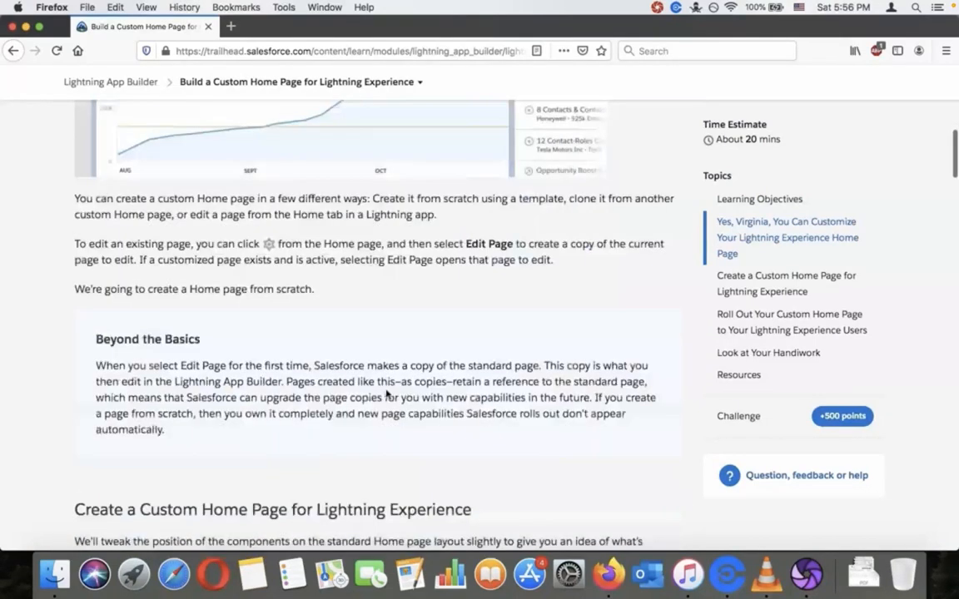
scroll(386, 393, "up", 1)
scroll(386, 393, "up", 2)
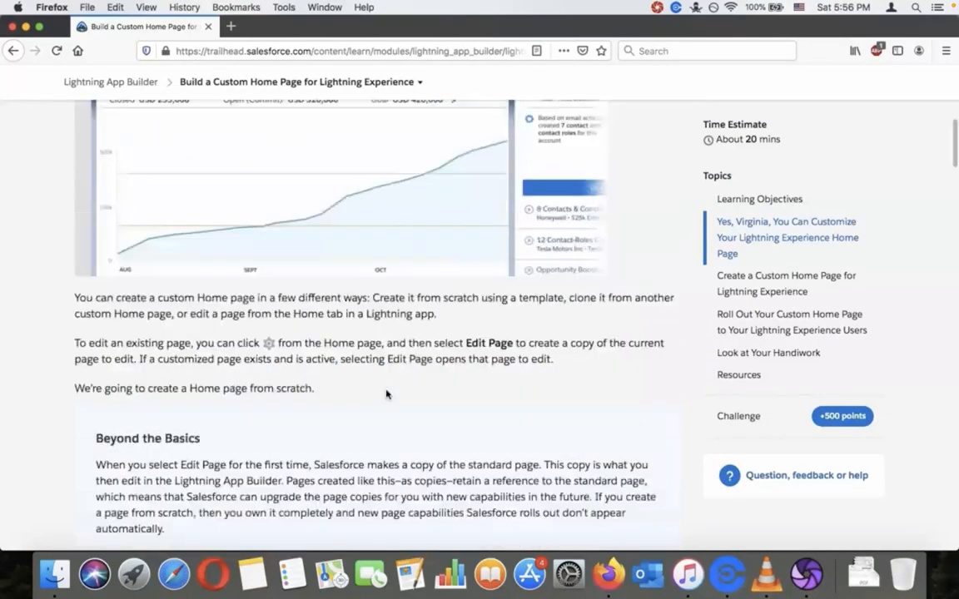
scroll(386, 393, "down", 7)
scroll(386, 393, "down", 1)
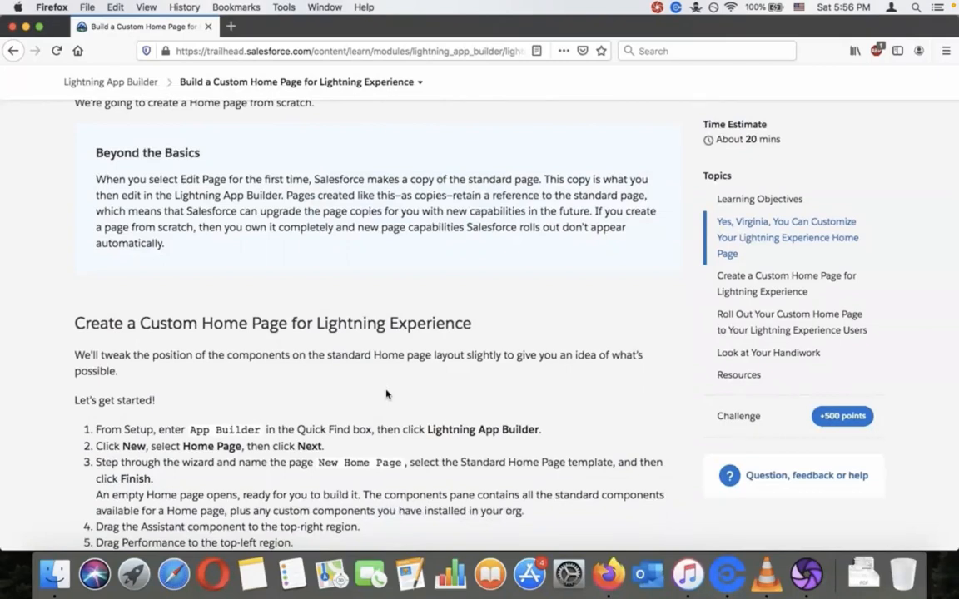
key("XF86AudioLowerVolume")
scroll(388, 224, "down", 1)
scroll(387, 227, "down", 5)
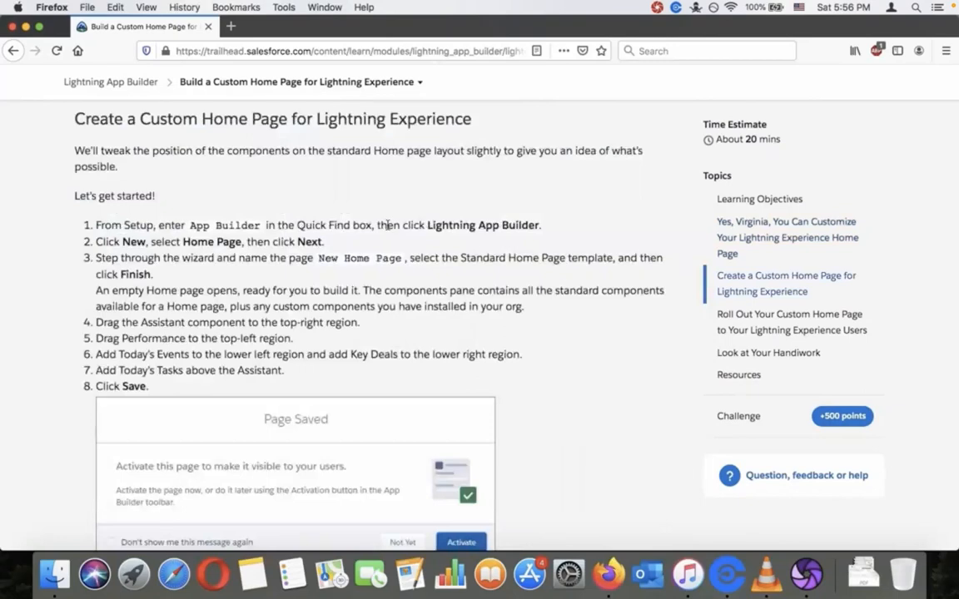
Step: Launch the Trailhead Playground from the unit's Hands-on Challenge section
scroll(388, 226, "down", 15)
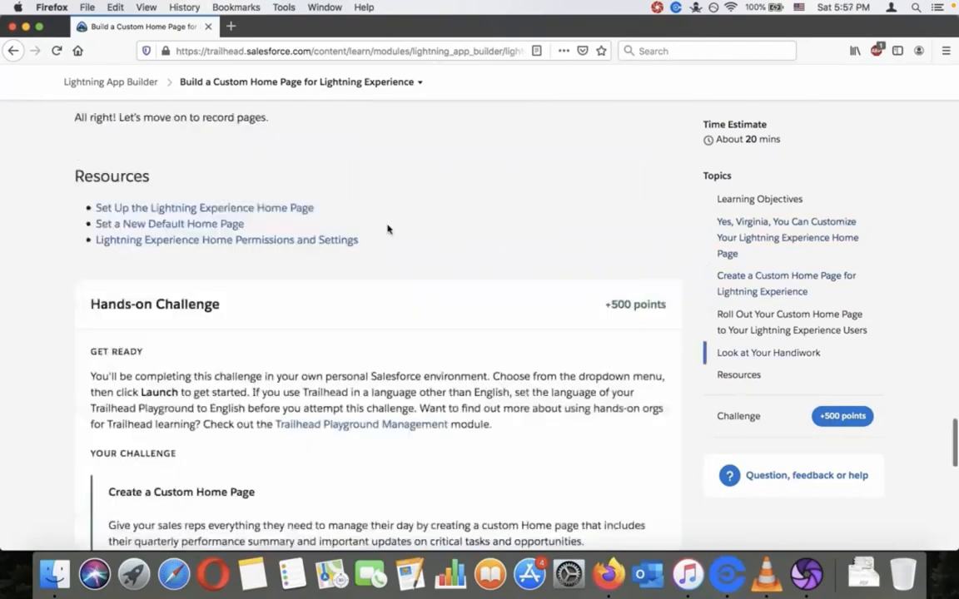
scroll(387, 229, "down", 12)
left_click(300, 363)
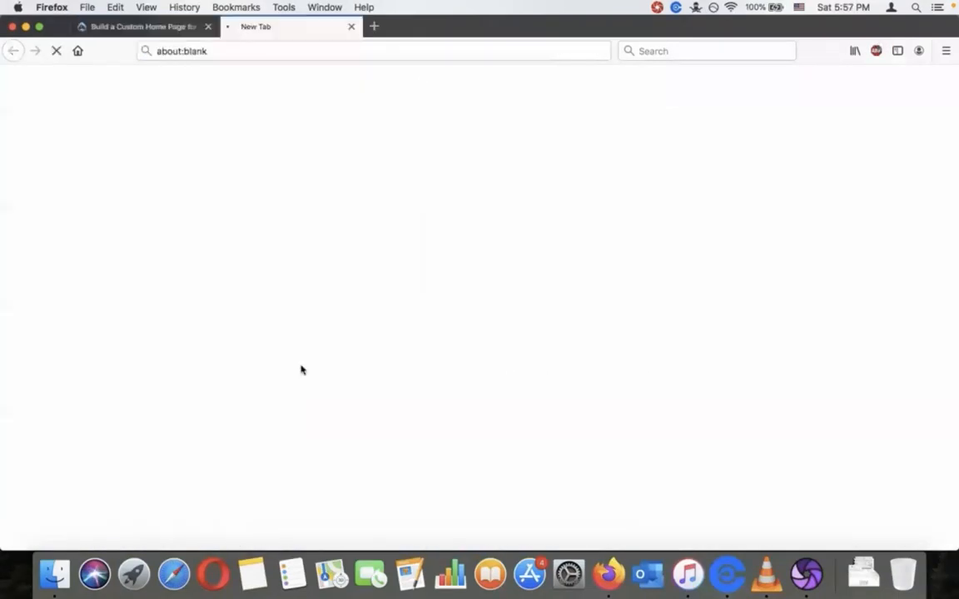
Step: Review the first instructions under Create a Custom Home Page for Lightning Experience, and return to the loaded playground
left_click(149, 30)
scroll(202, 293, "up", 10)
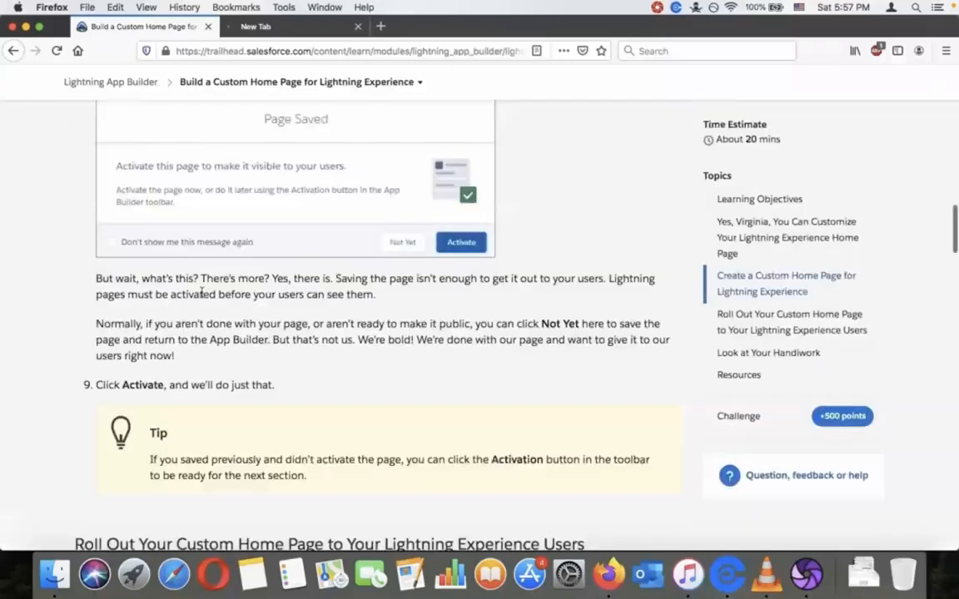
scroll(202, 295, "up", 10)
scroll(201, 296, "down", 5)
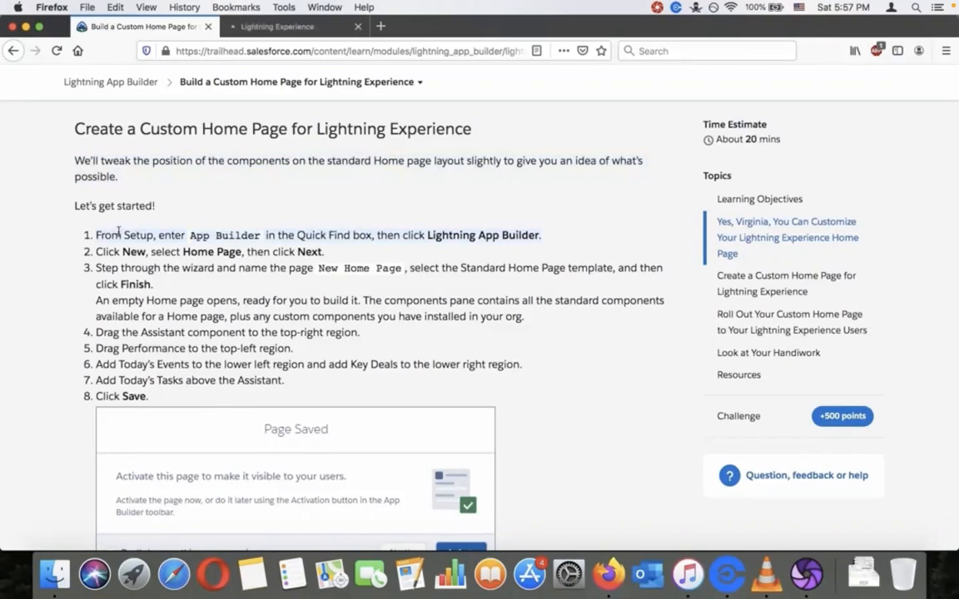
left_click(296, 26)
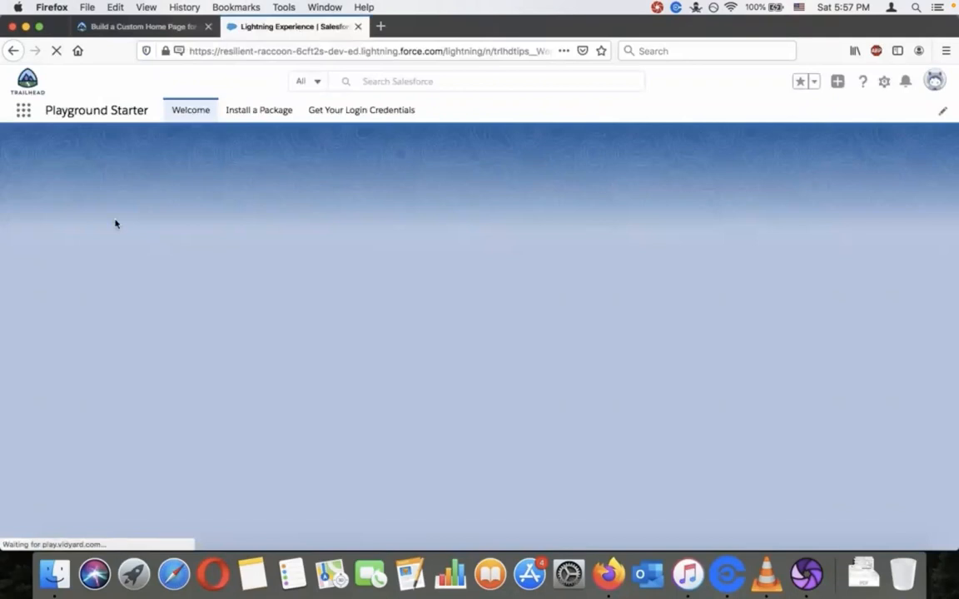
left_click(162, 28)
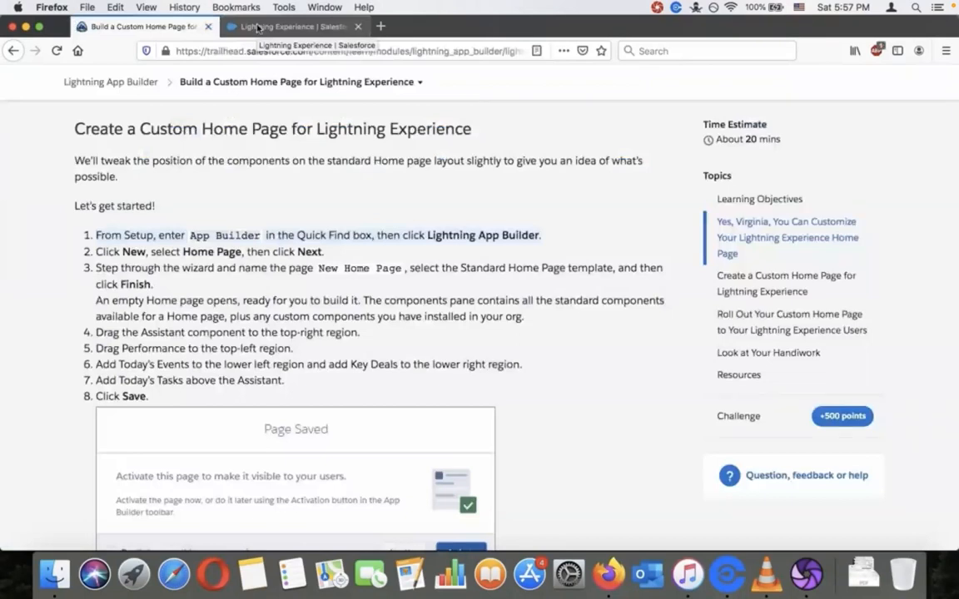
left_click(258, 28)
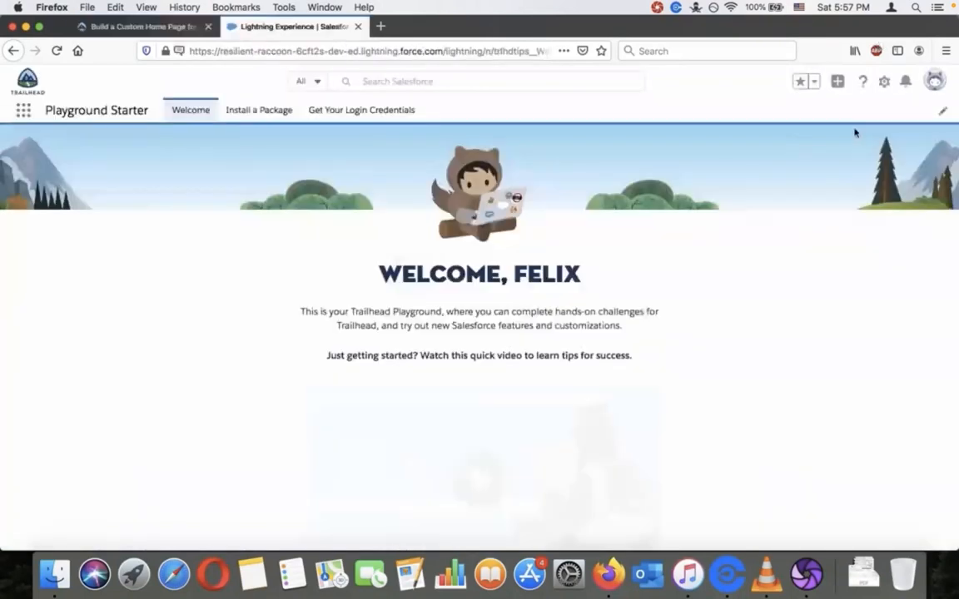
Step: Open Setup for the current app from the playground and close the playground's Welcome page
left_click(884, 81)
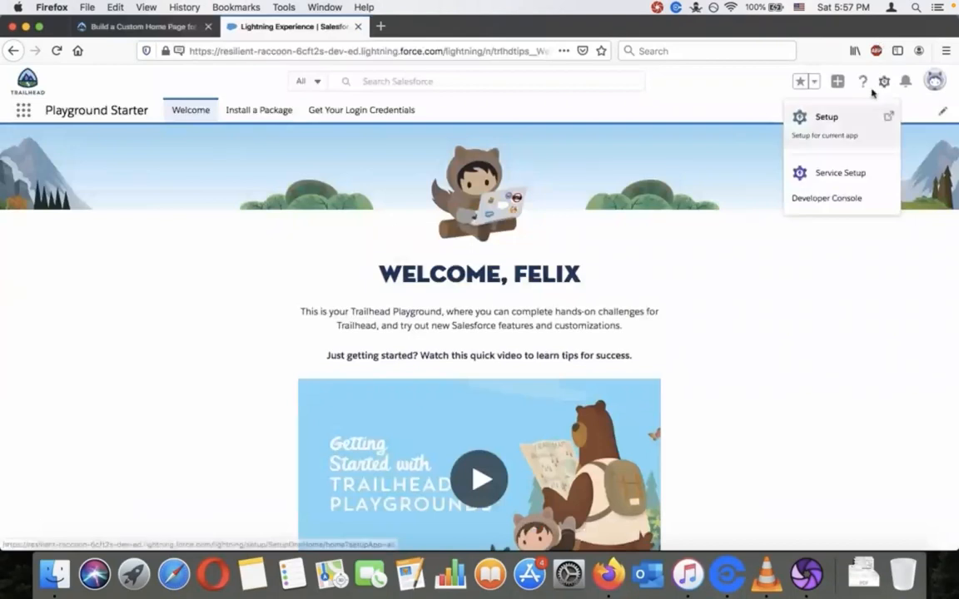
left_click(886, 81)
left_click(885, 81)
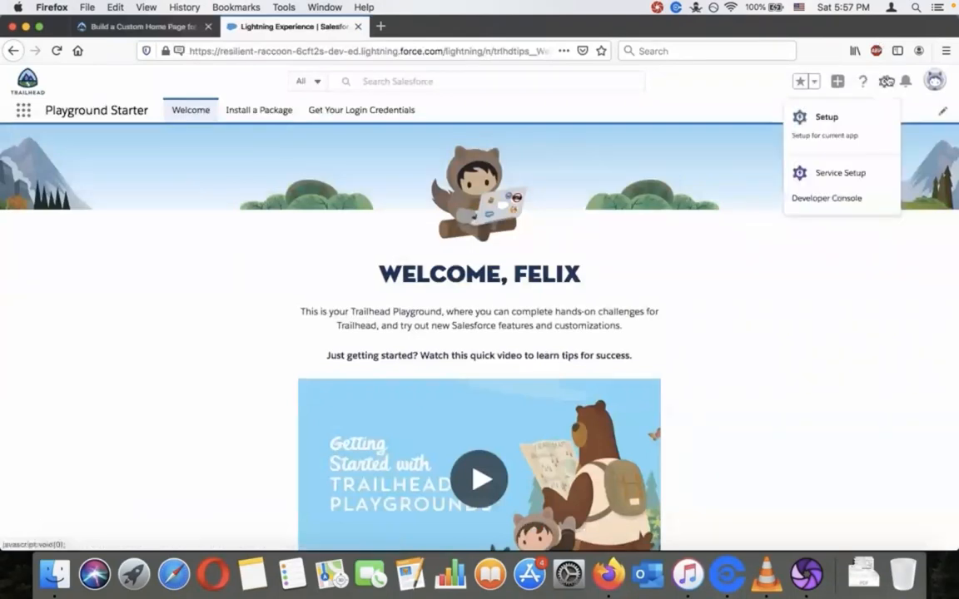
left_click(886, 80)
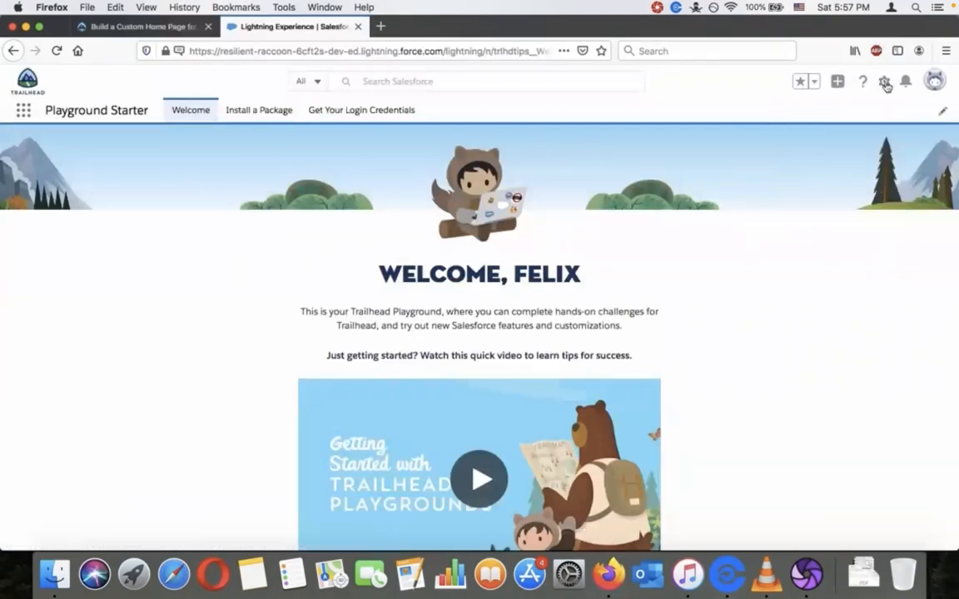
left_click(885, 82)
left_click(842, 117)
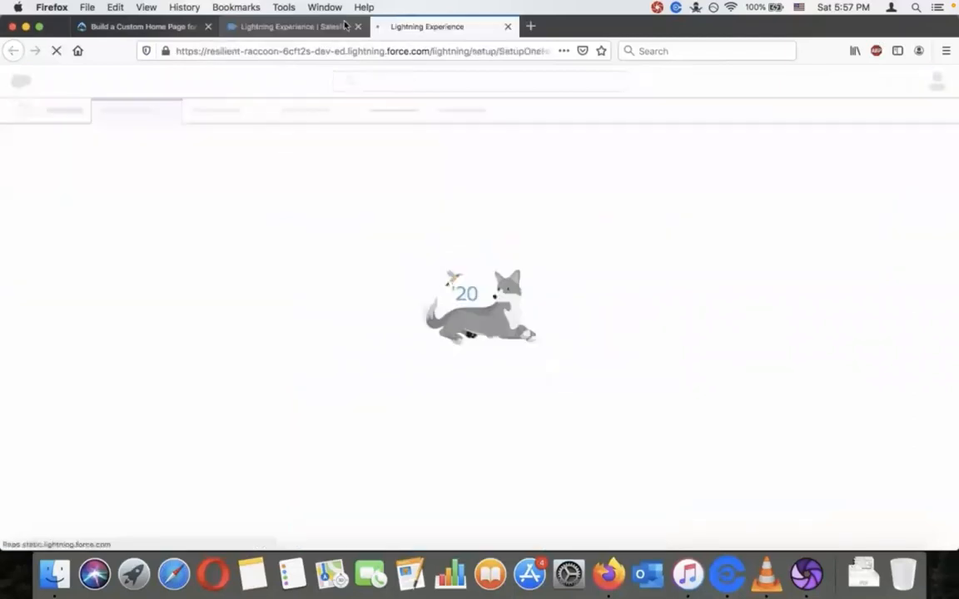
left_click(358, 26)
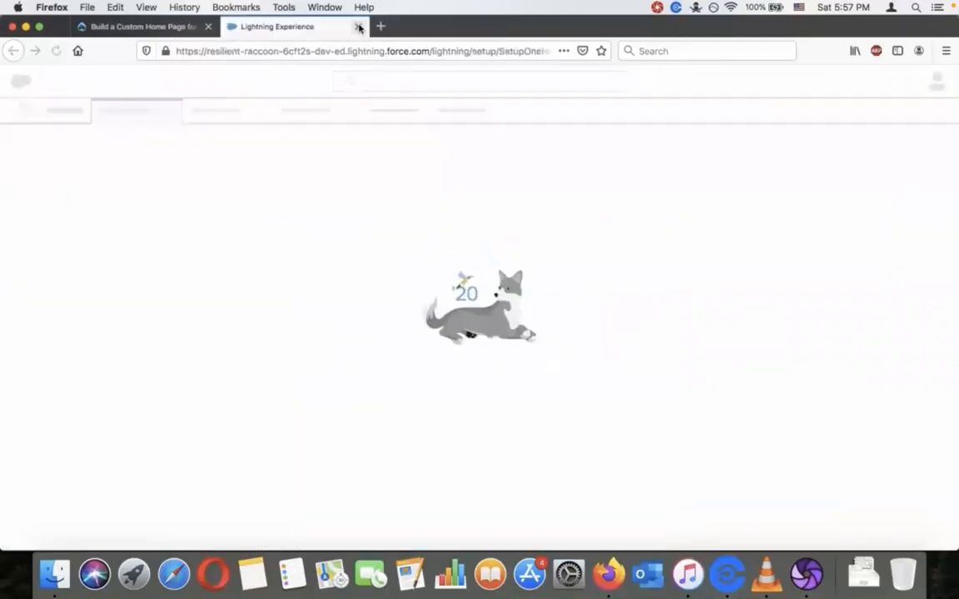
Step: Search Setup for "app buil", open Lightning App Builder and permanently refuse the site's notifications
left_click(166, 30)
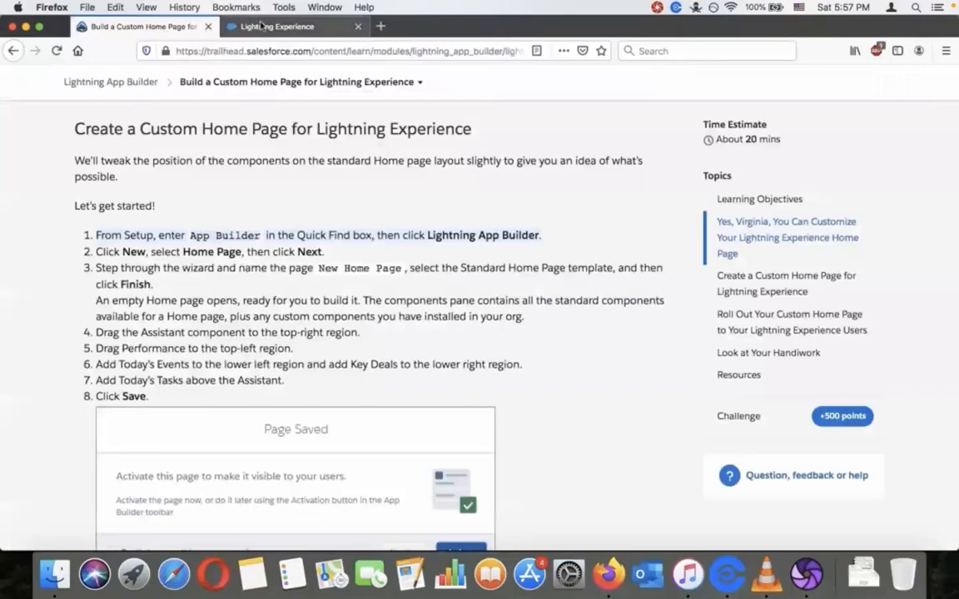
left_click(261, 26)
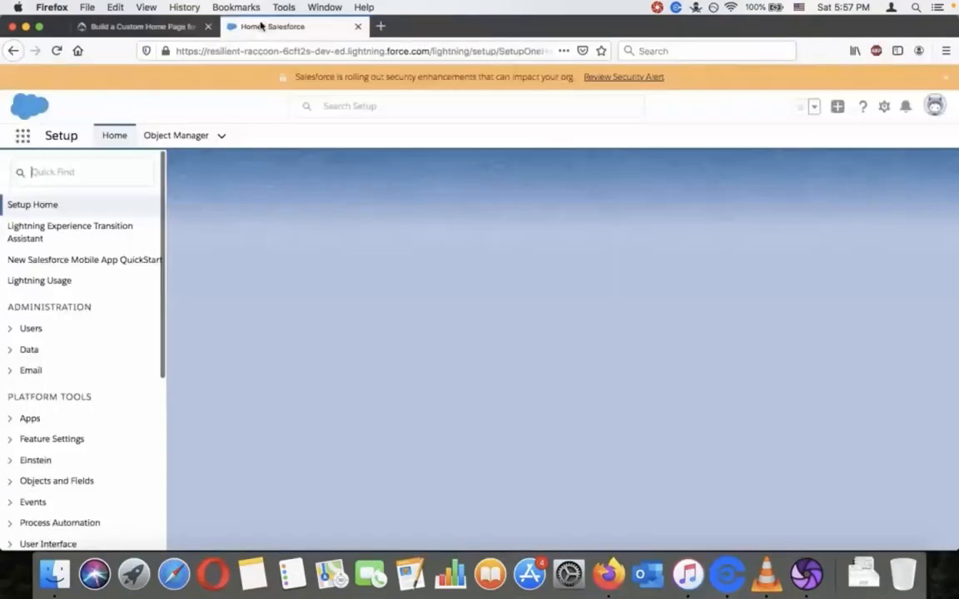
left_click(80, 173)
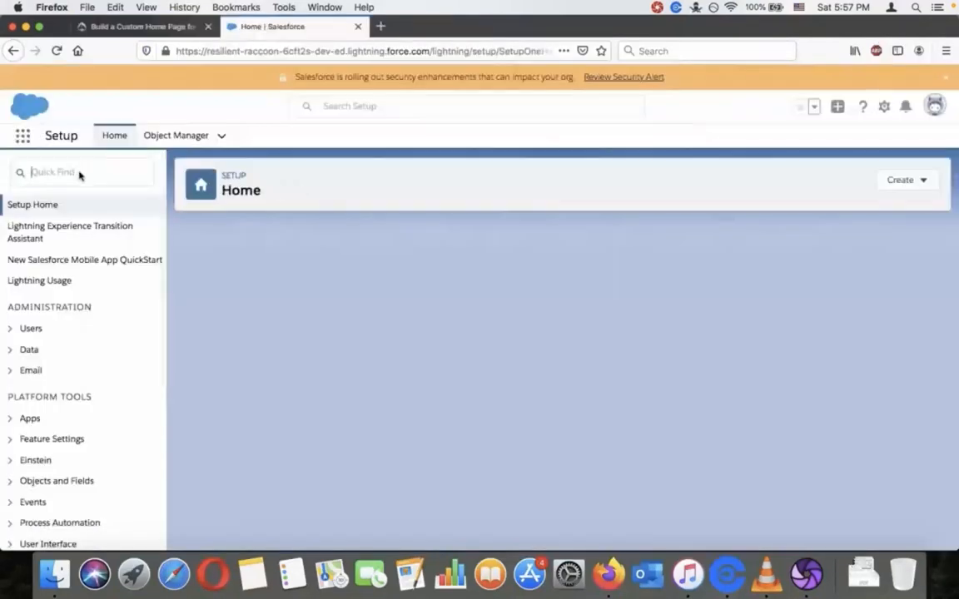
type("a")
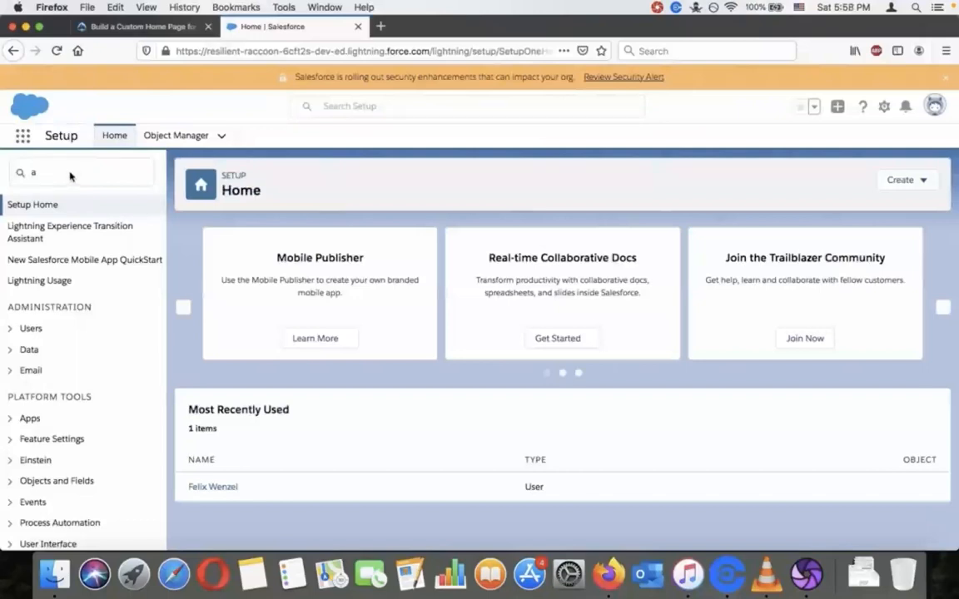
type("pp")
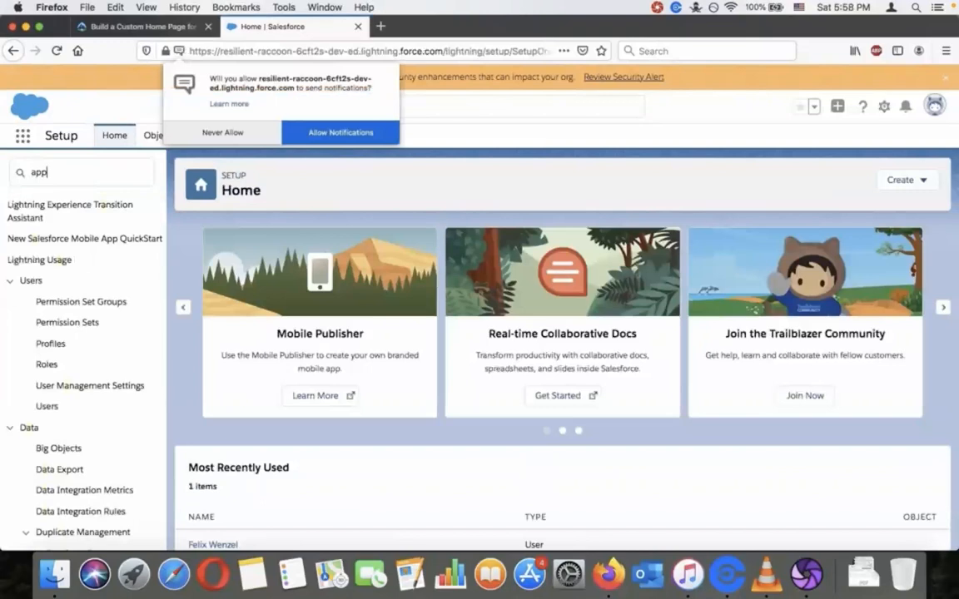
type(" b")
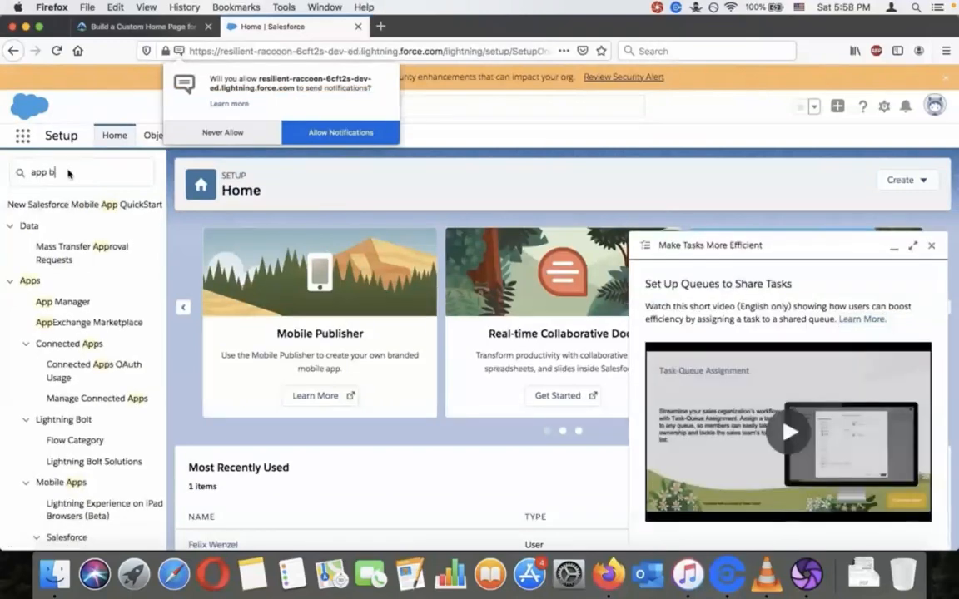
type("uil")
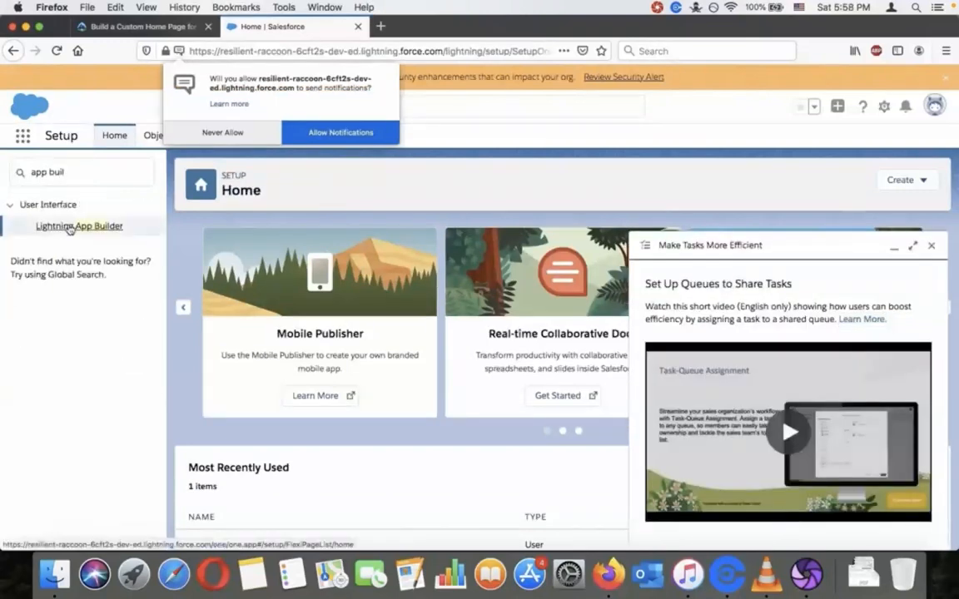
left_click(59, 228)
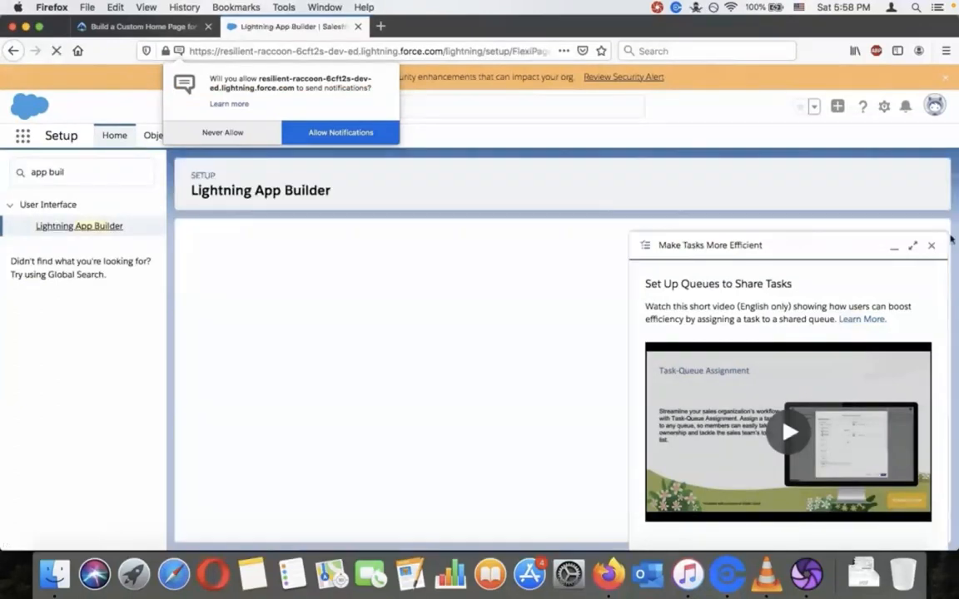
left_click(221, 133)
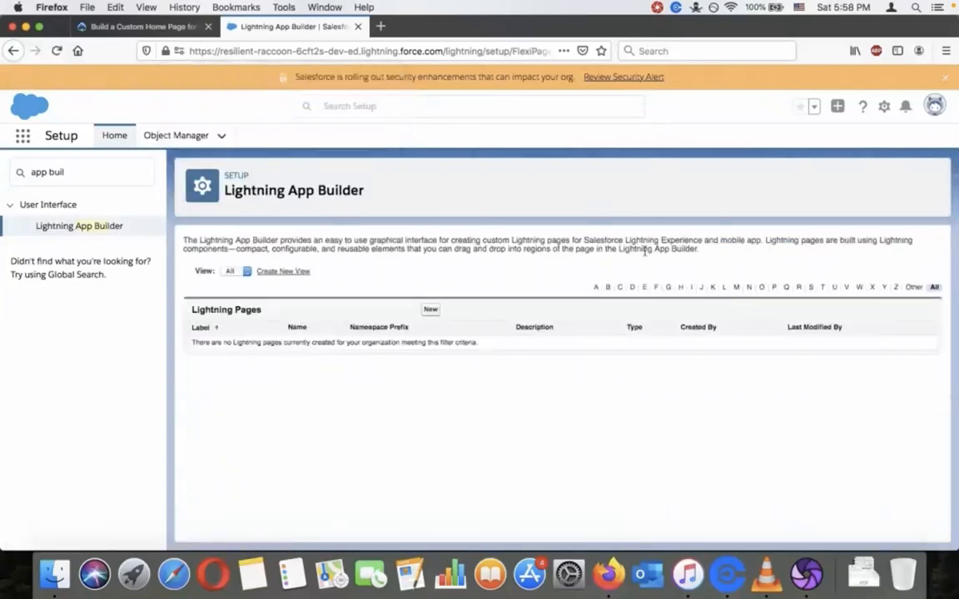
Step: Start a new Lightning page, checking the unit's instructions, and choose Home Page as its type
left_click(429, 310)
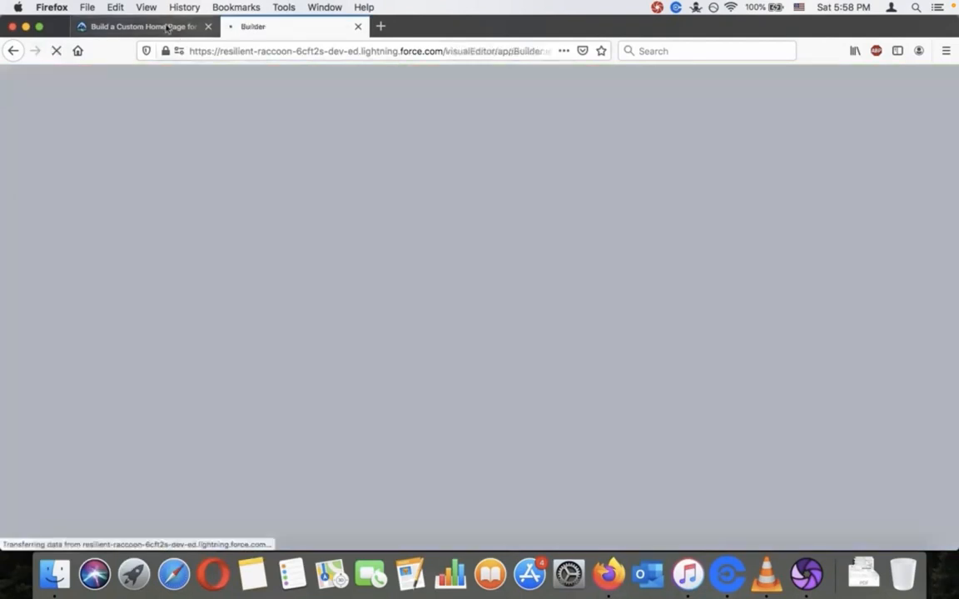
left_click(167, 28)
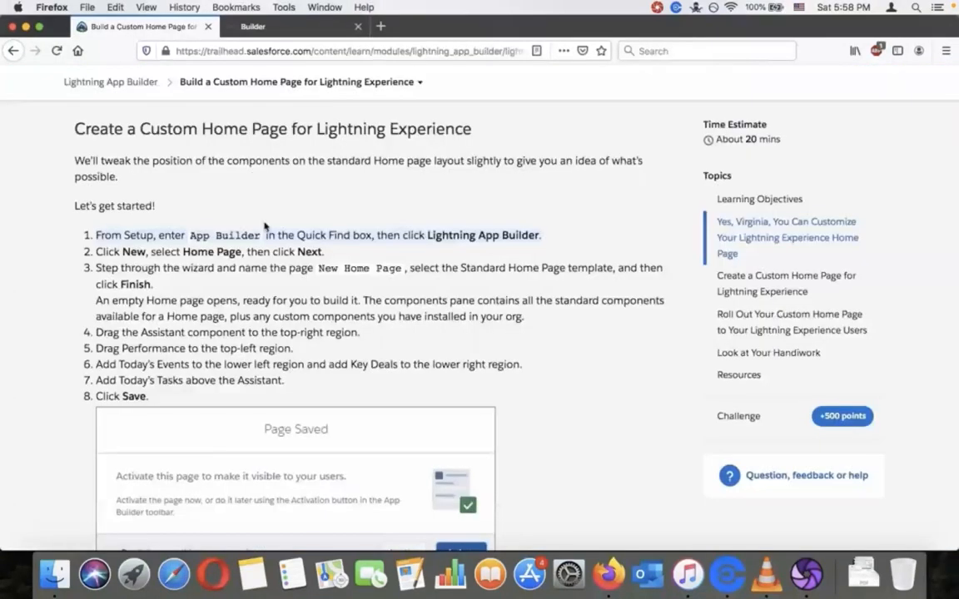
left_click(265, 26)
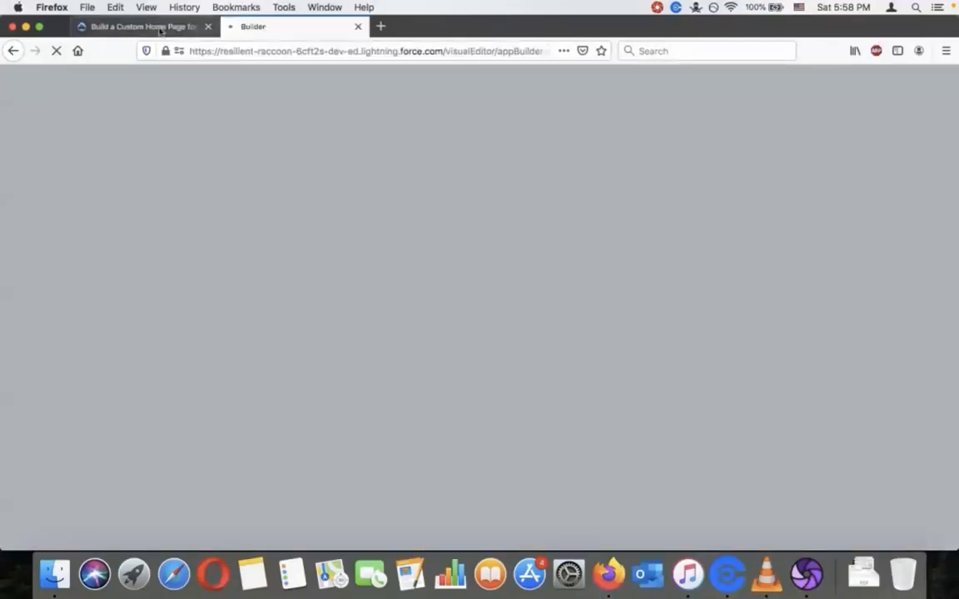
left_click(161, 29)
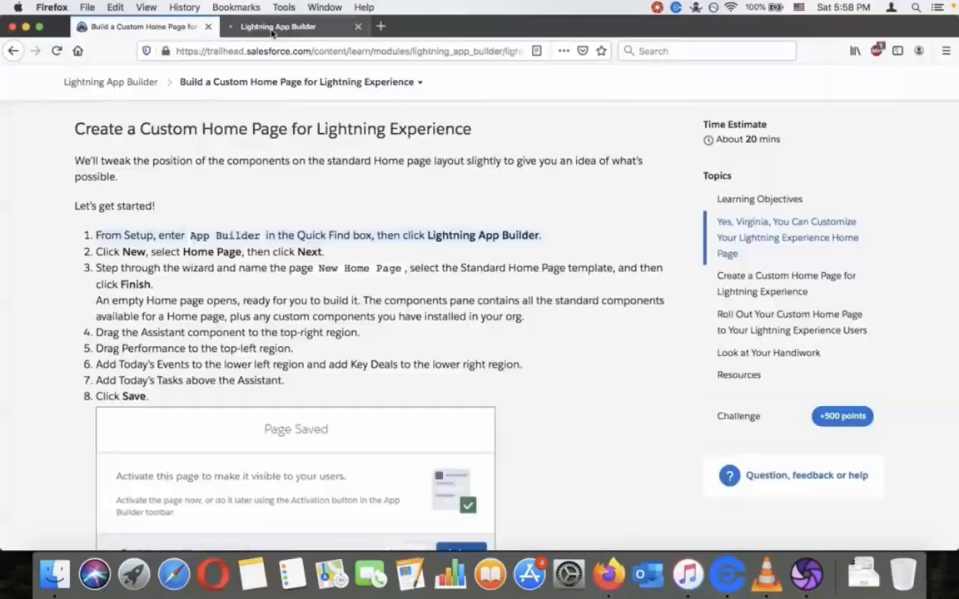
left_click(275, 27)
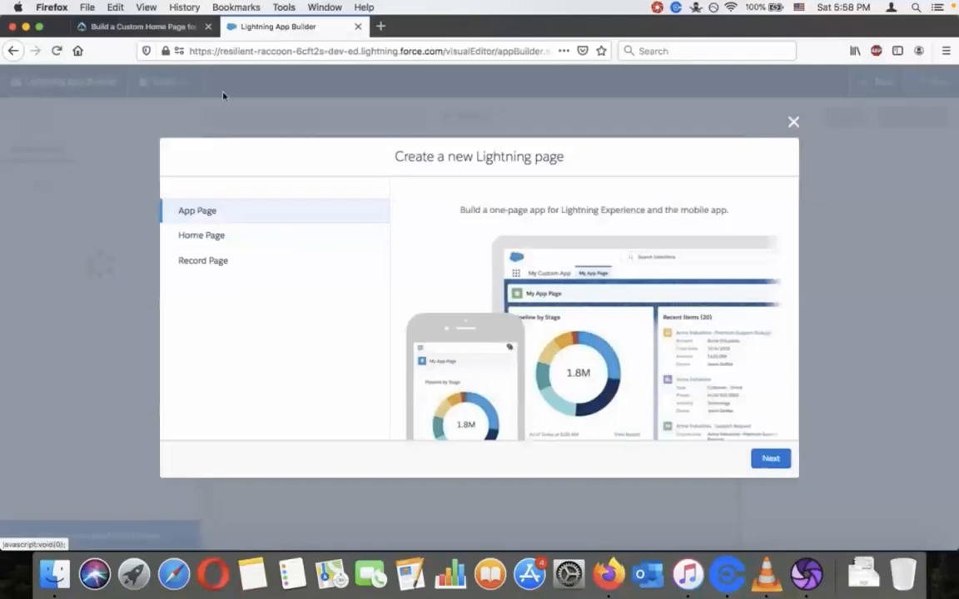
left_click(178, 30)
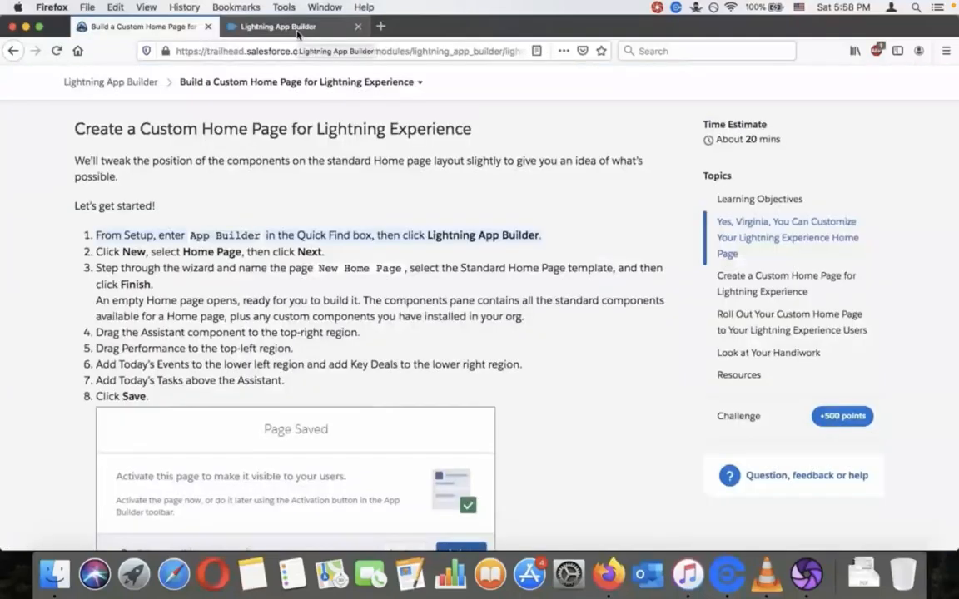
left_click(298, 30)
left_click(288, 240)
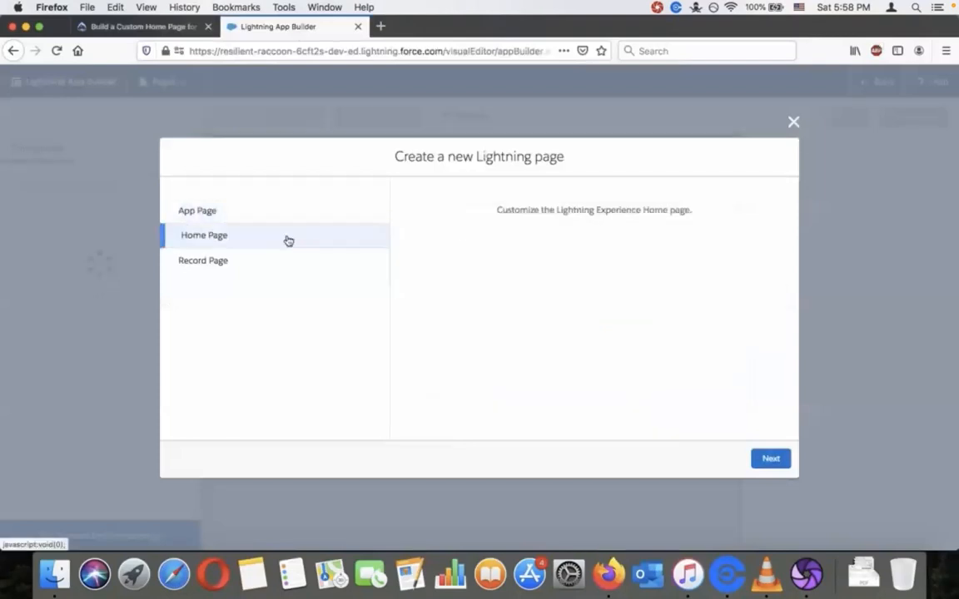
Step: Label the new Lightning page "New Home Page", copying the name from the unit's instructions
left_click(771, 461)
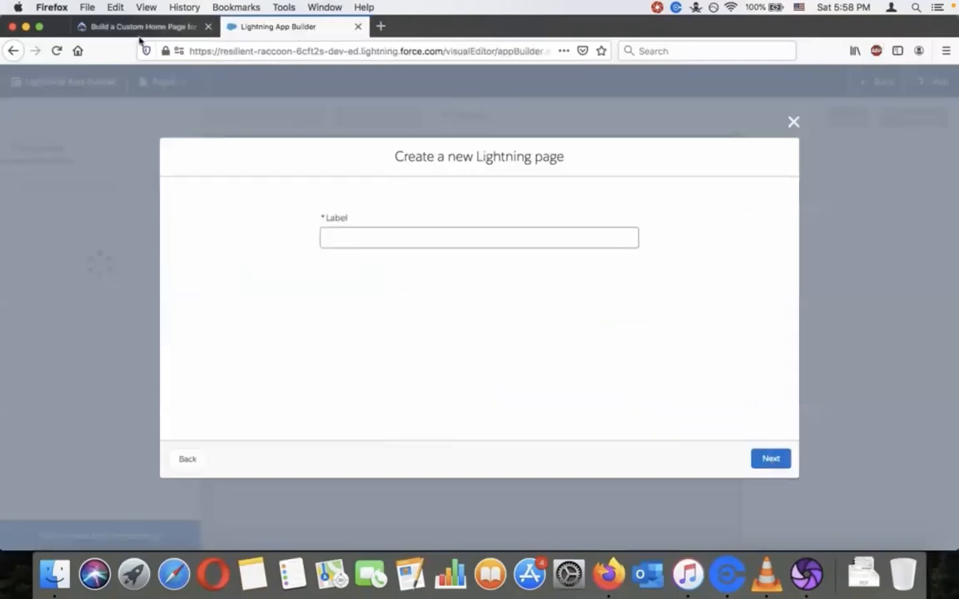
left_click(140, 30)
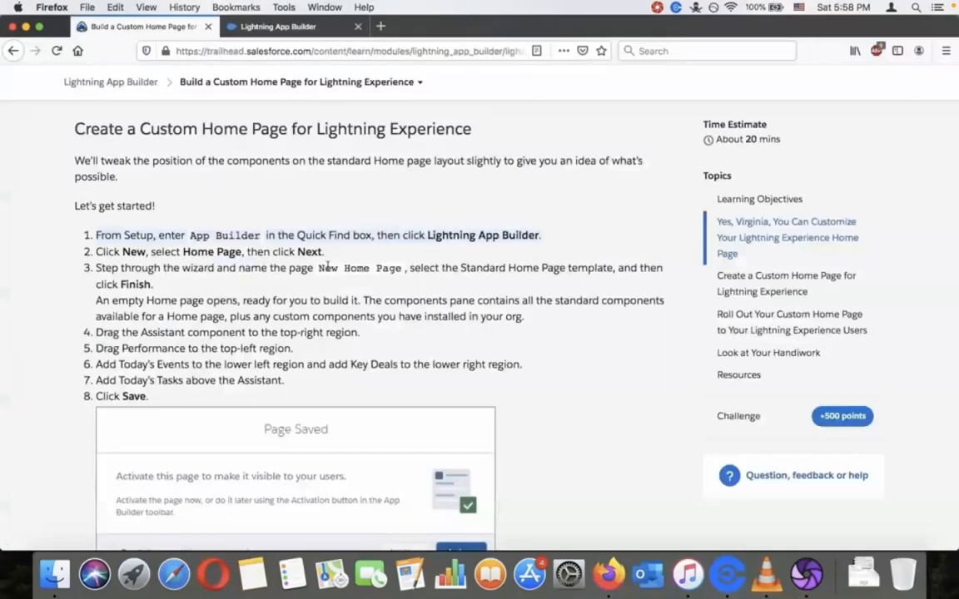
left_click_drag(320, 268, 400, 265)
key("super+c")
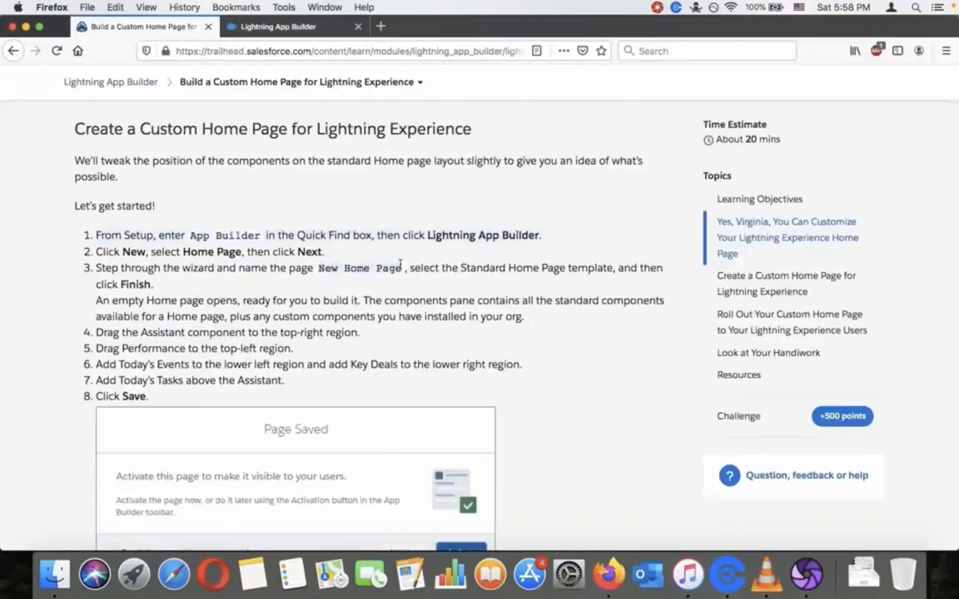
left_click(314, 33)
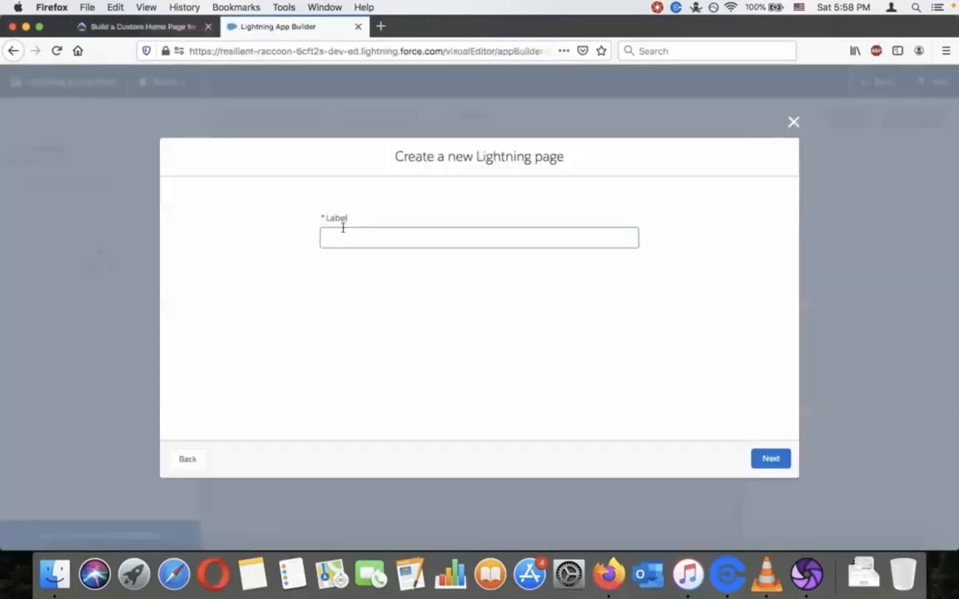
left_click(366, 238)
key("super+v")
Step: Choose the Standard Home Page template and finish creating the page
left_click(771, 459)
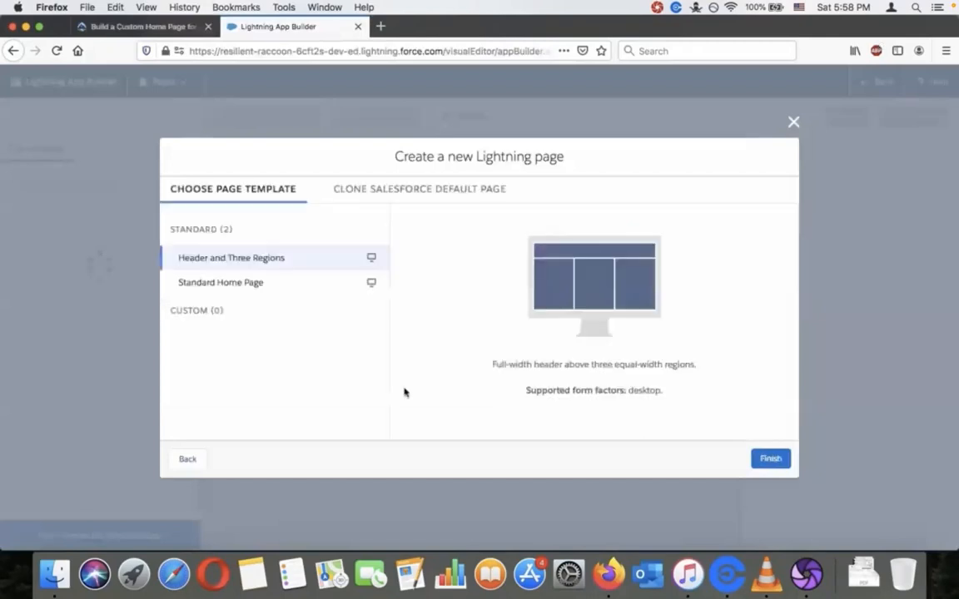
left_click(283, 283)
left_click(771, 457)
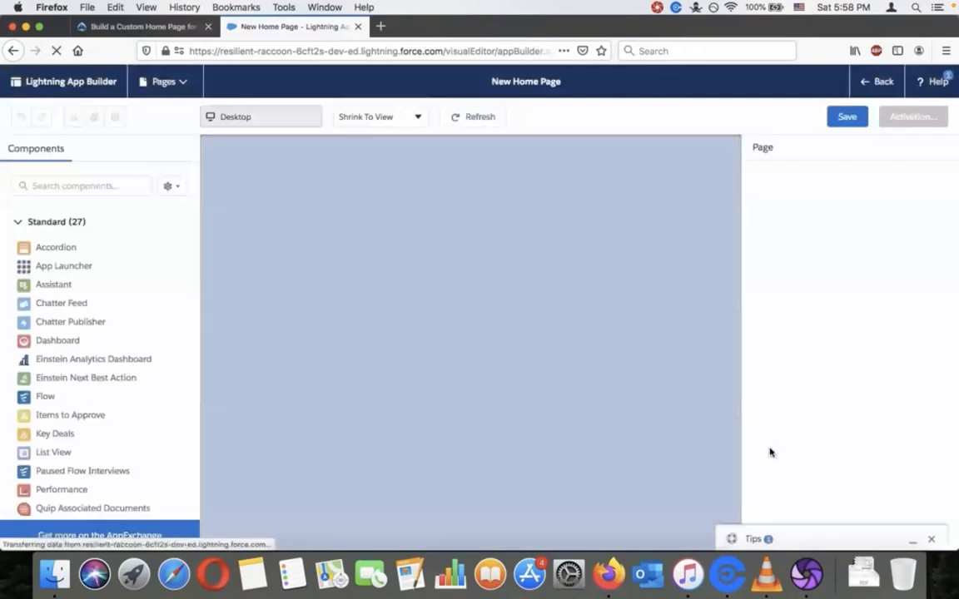
Step: Check the unit's instructions, find the Assistant component with "ass" and place it in the page's top-right region
left_click(135, 24)
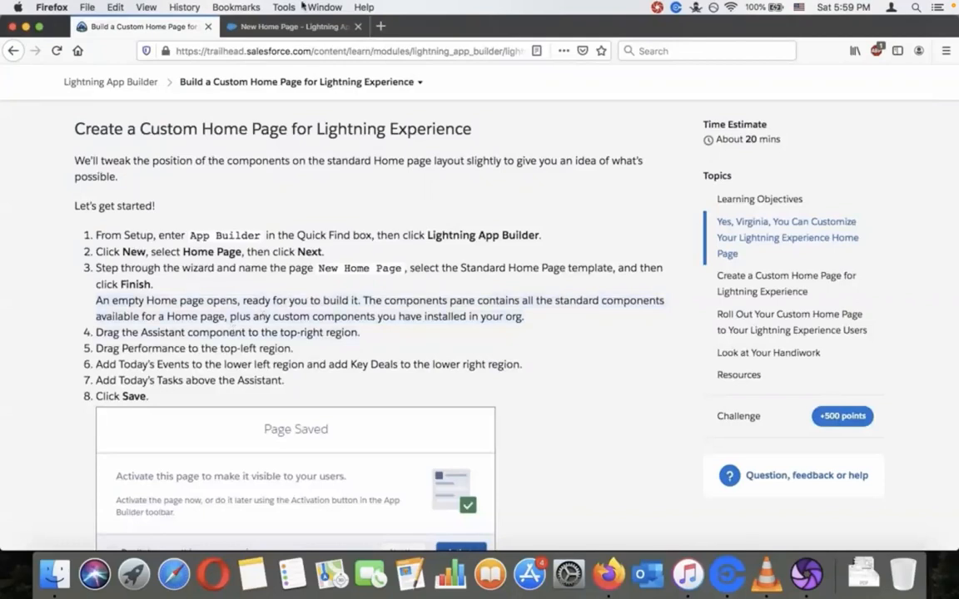
left_click(296, 26)
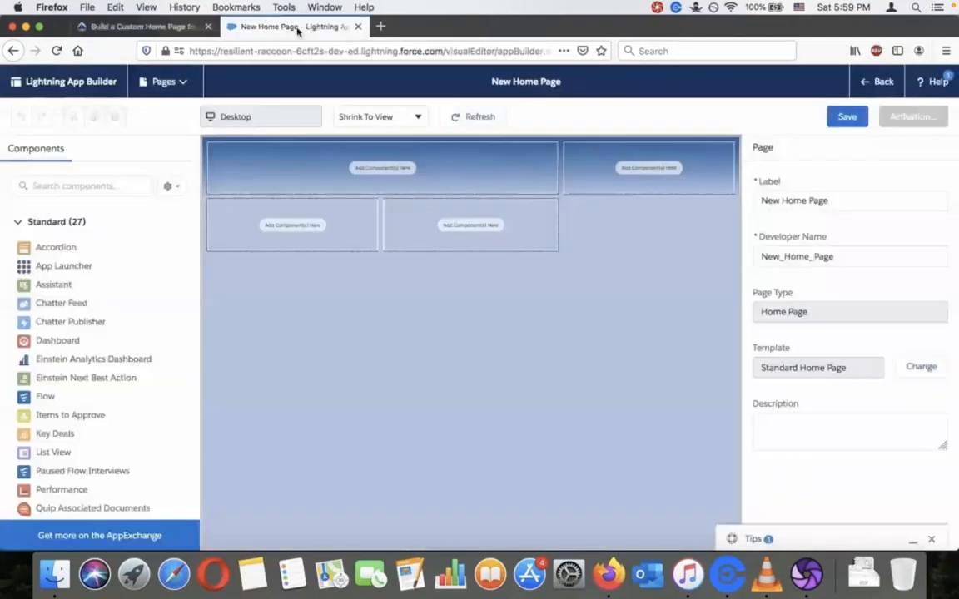
left_click(78, 176)
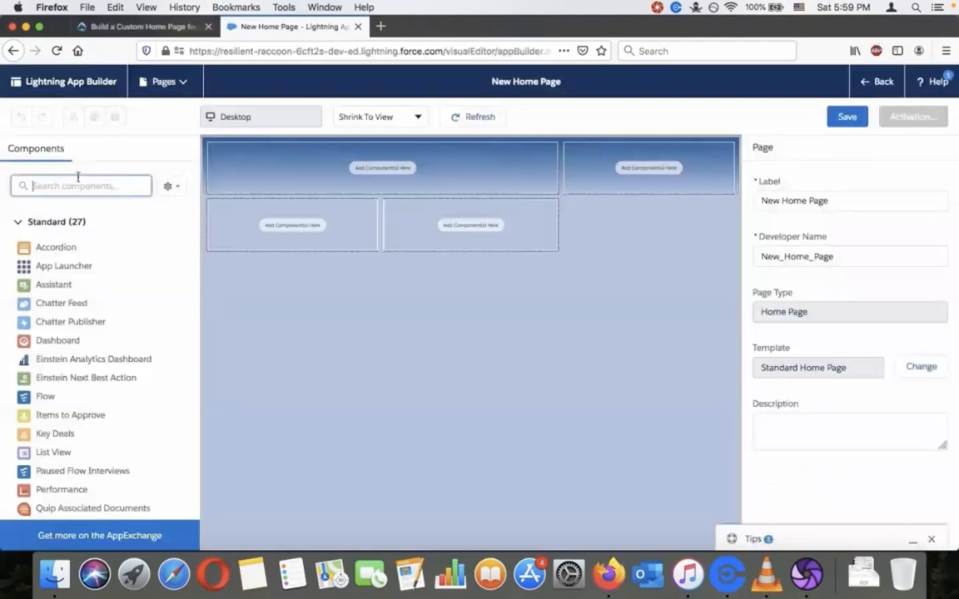
type("ass")
left_click_drag(50, 246, 594, 164)
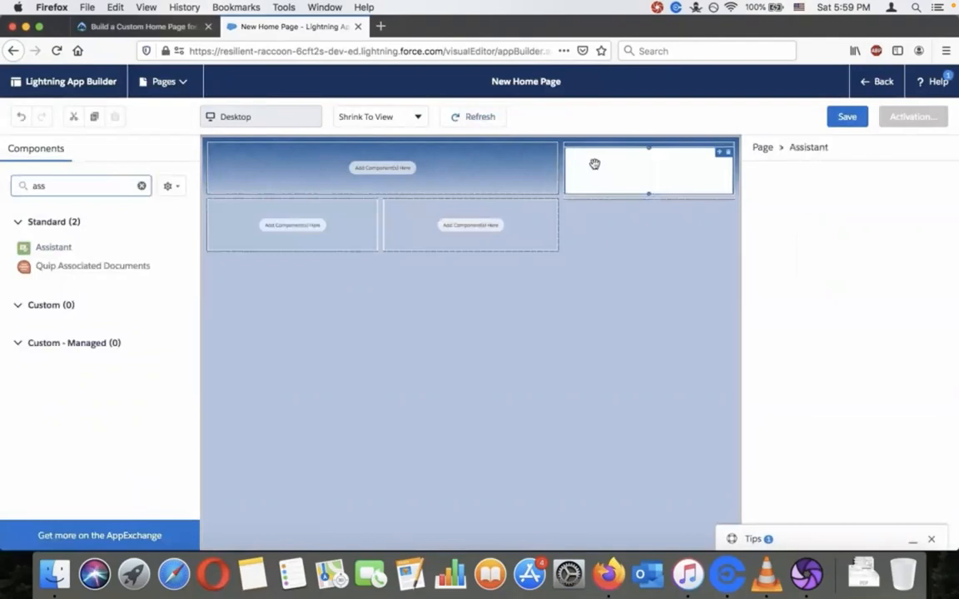
Step: Check the unit's instructions, find the Performance component with "per" and place it in the page's top-left region
left_click(142, 26)
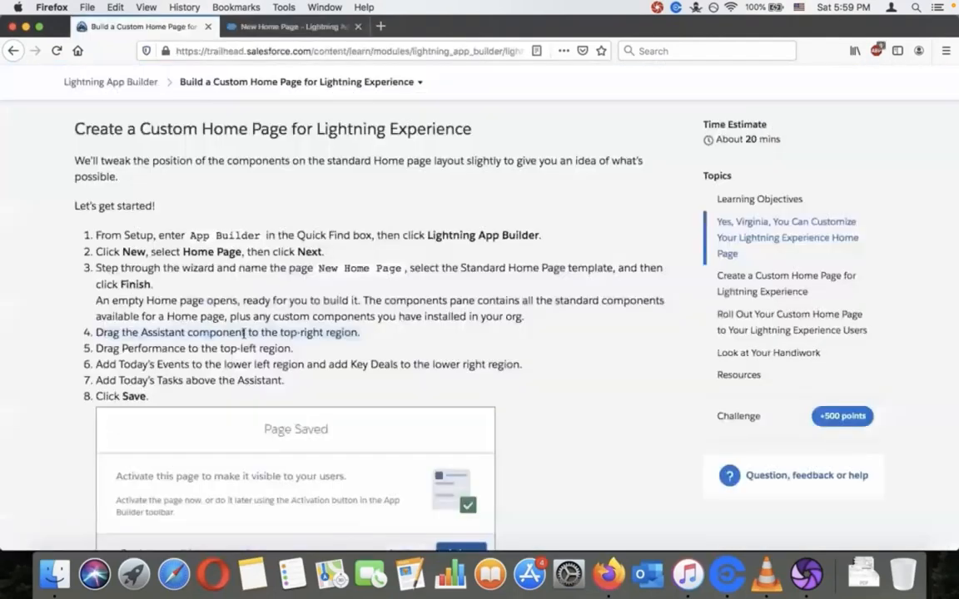
left_click(256, 27)
left_click(77, 187)
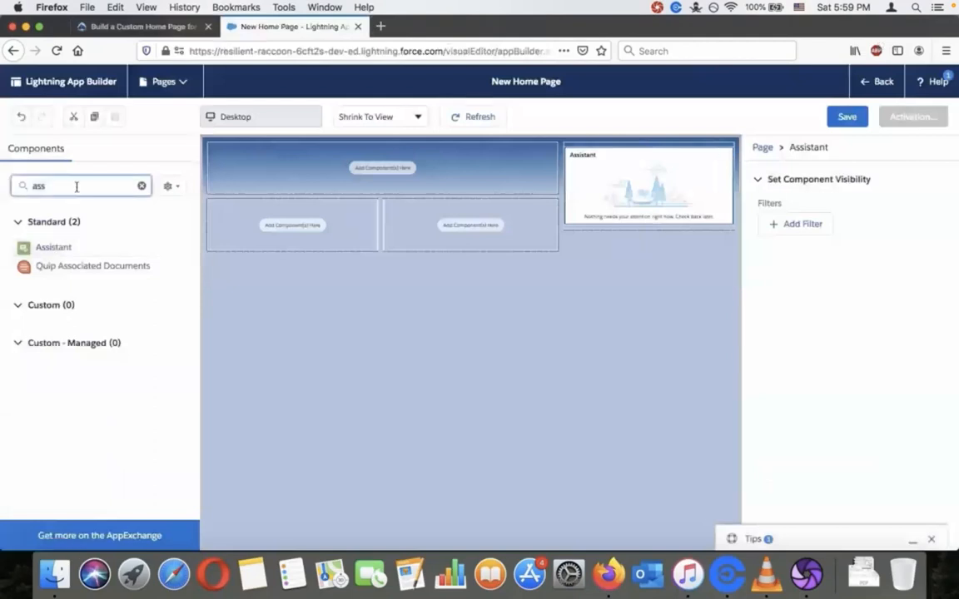
key("super+a")
type("per")
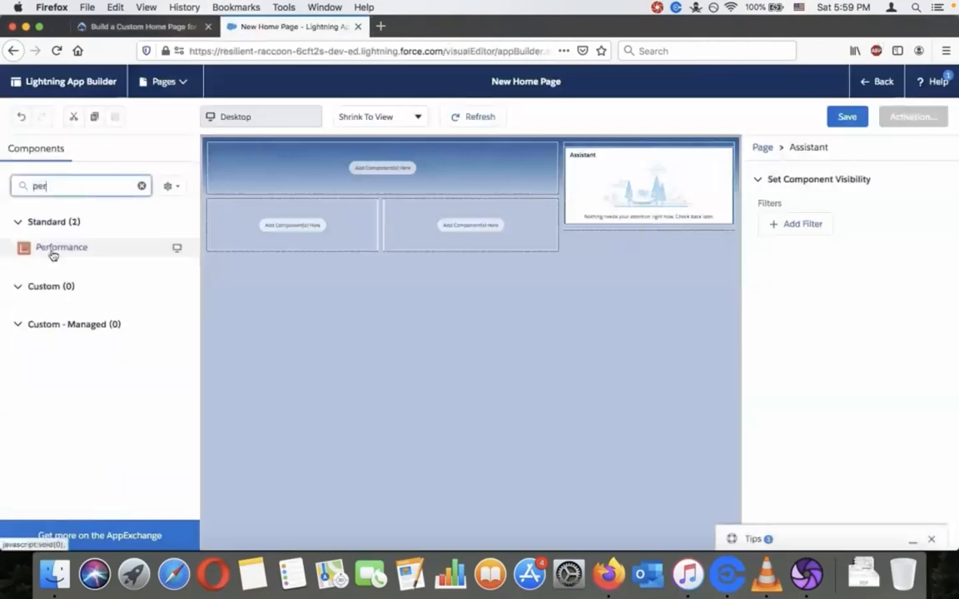
left_click_drag(52, 255, 311, 183)
Step: Check the unit's instructions, find Today's Events with "eve" and place it in the page's lower left region
left_click(144, 27)
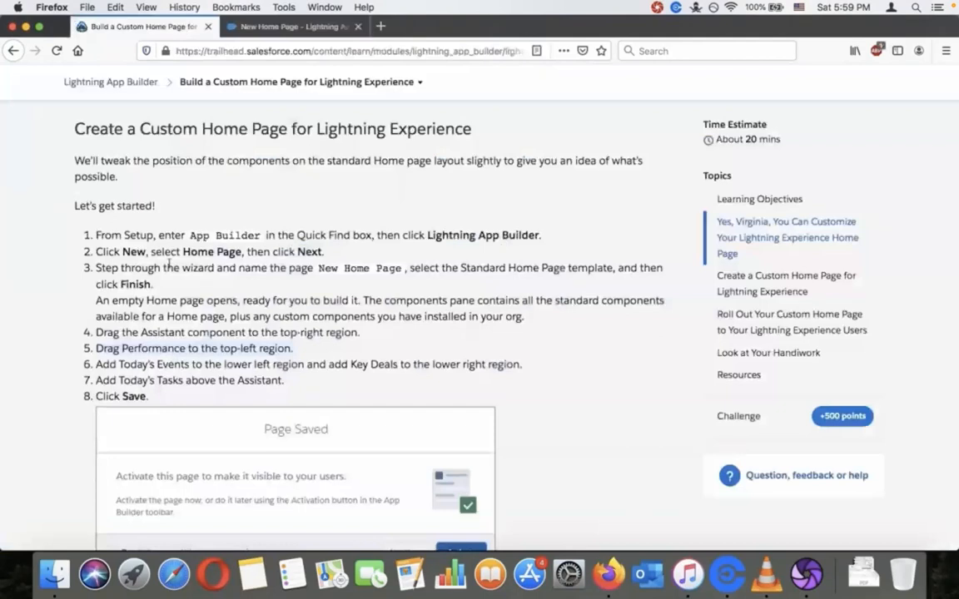
scroll(169, 264, "down", 5)
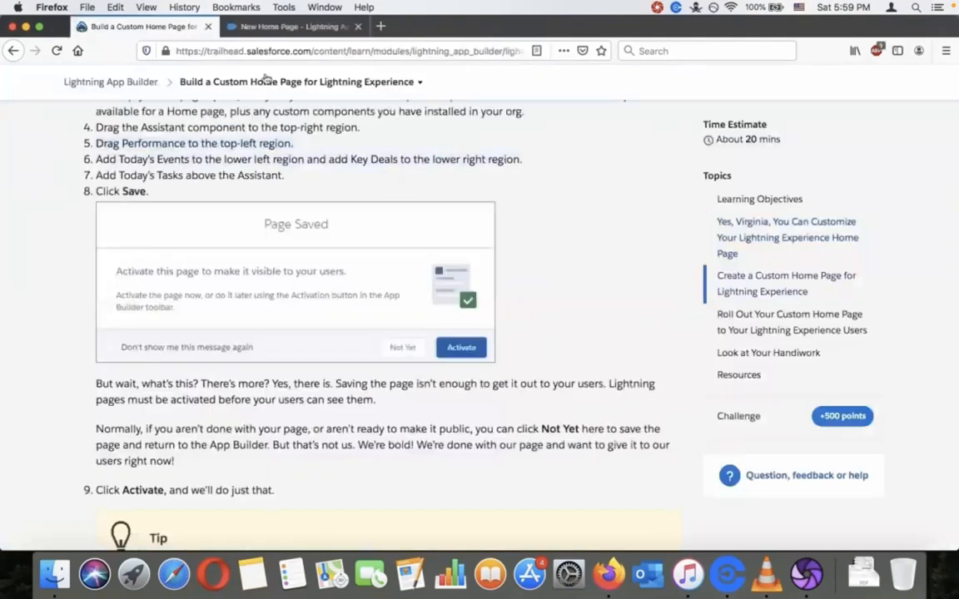
left_click(271, 28)
left_click(104, 182)
key("BackSpace")
key("BackSpace")
key("BackSpace")
type("eve")
left_click_drag(87, 257, 343, 309)
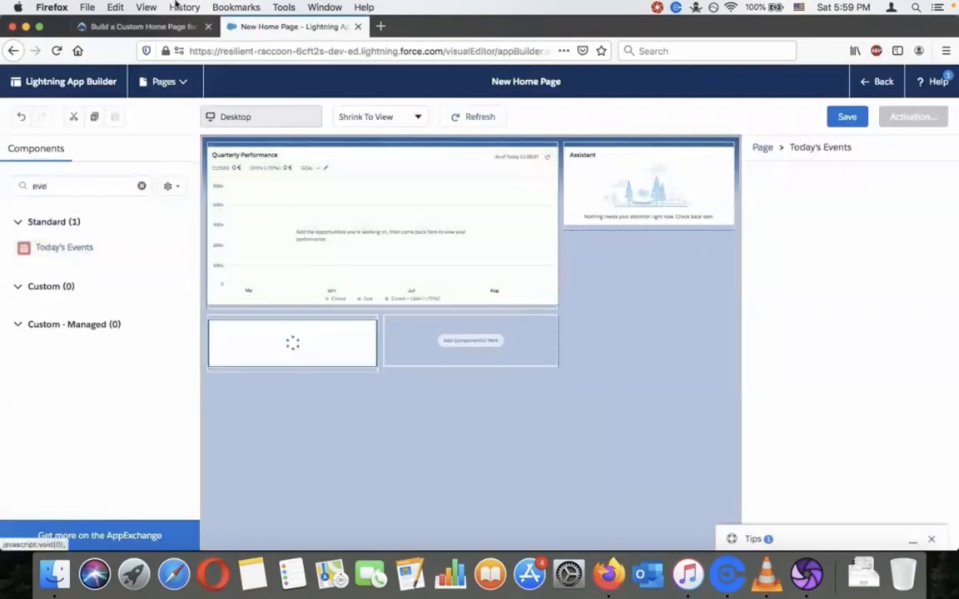
Step: Recheck the unit's instructions, find Today's Tasks with "task" and place it in the page's lower right region
left_click(171, 26)
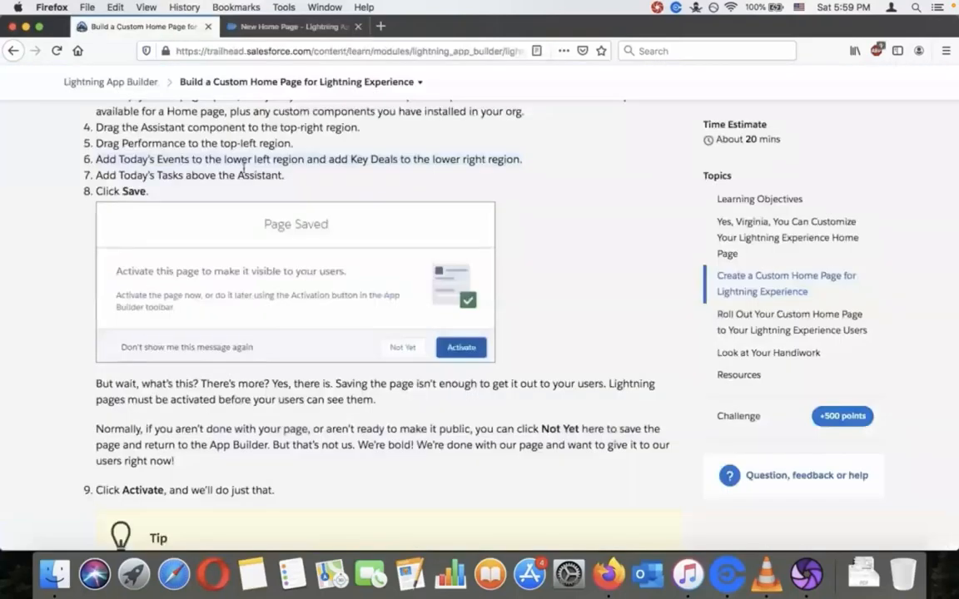
left_click(284, 27)
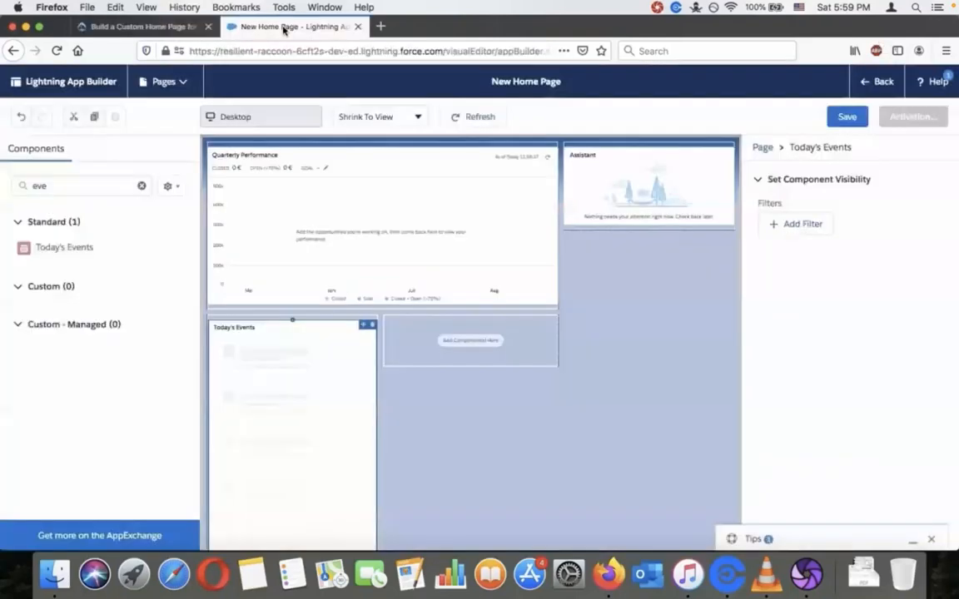
left_click(84, 189)
key("BackSpace")
key("BackSpace")
key("BackSpace")
type("task")
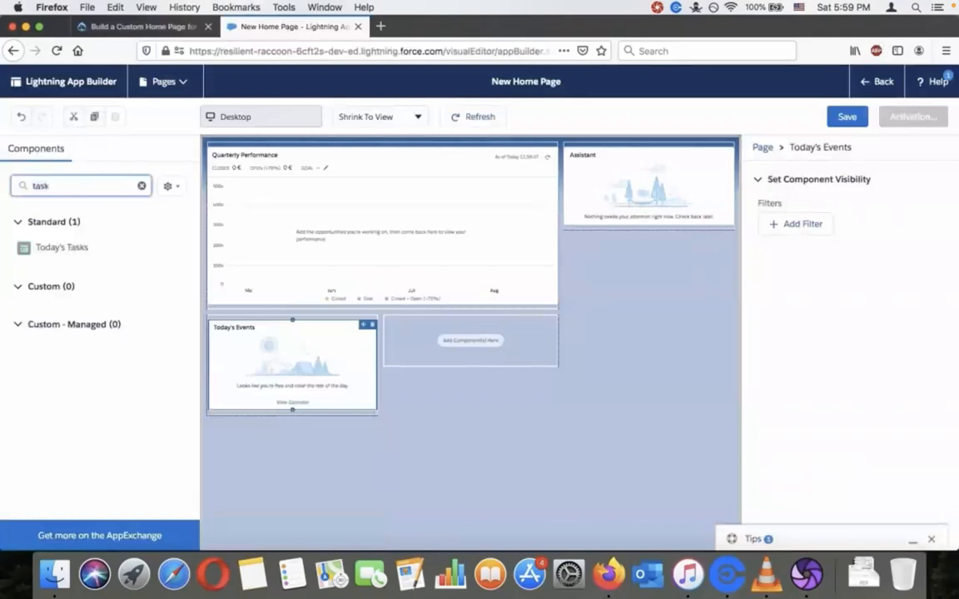
left_click_drag(44, 254, 460, 345)
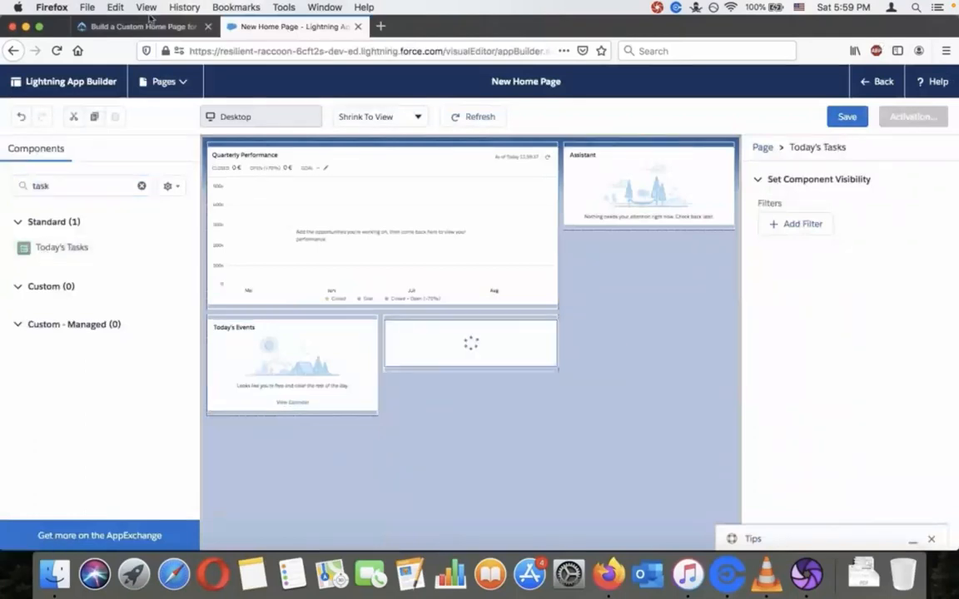
Step: Save the Home page and start activating it, checking the unit's instructions along the way
left_click(142, 26)
left_click(287, 26)
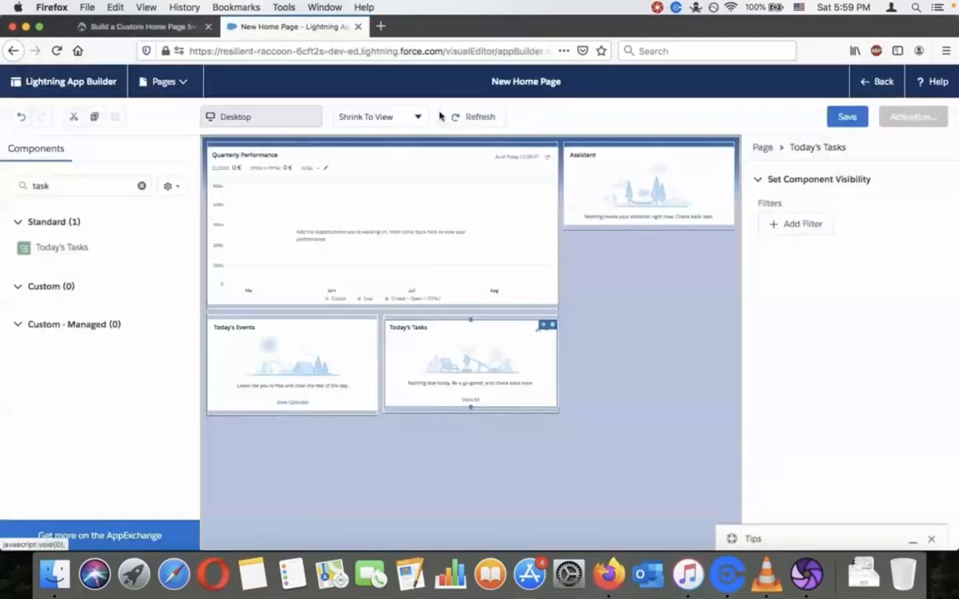
left_click(863, 123)
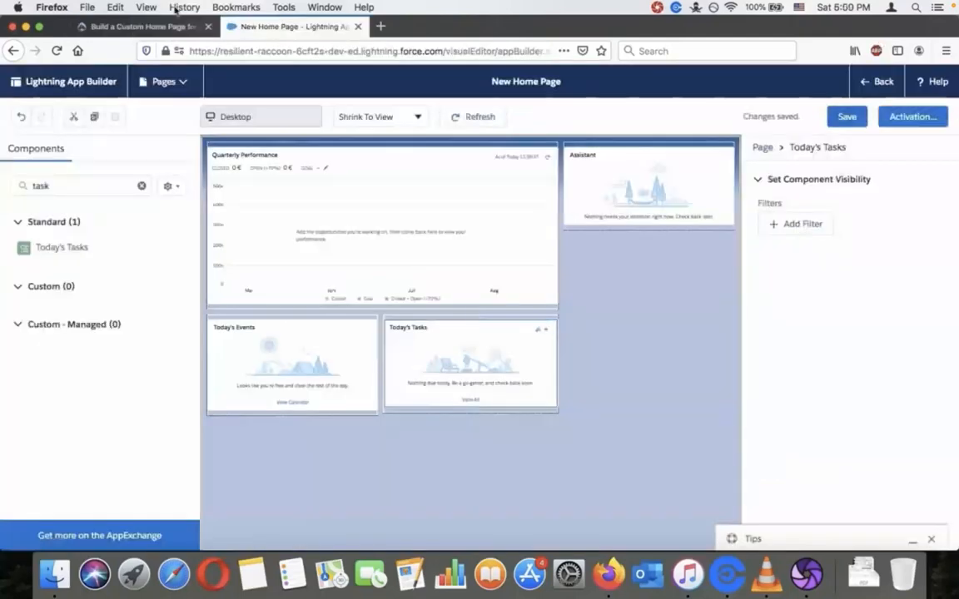
left_click(162, 24)
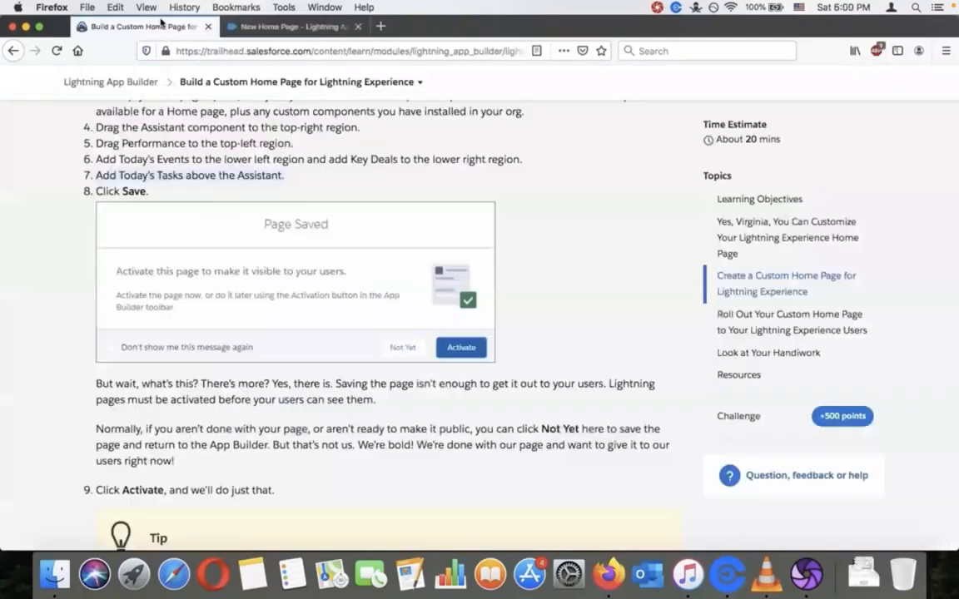
left_click(264, 24)
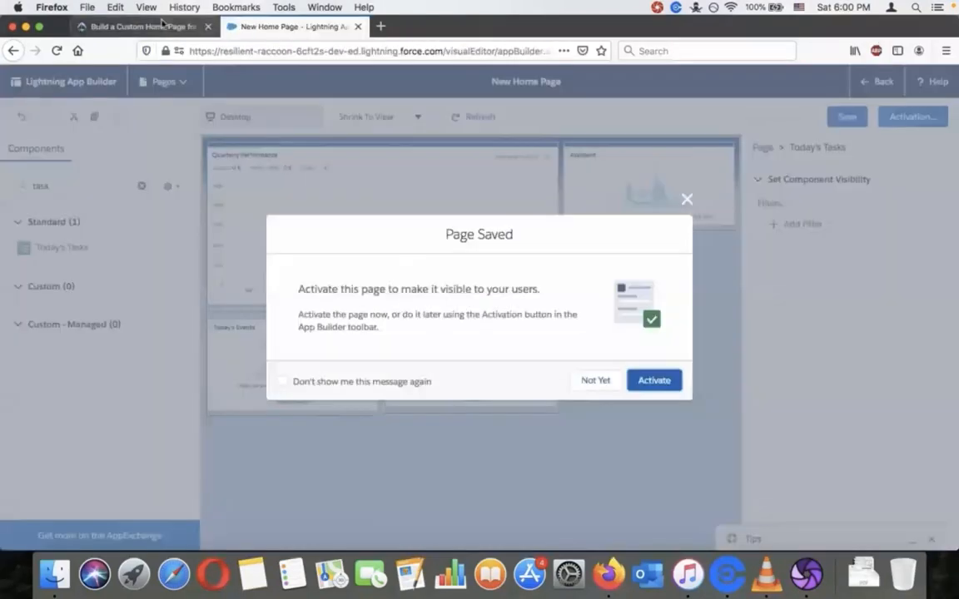
left_click(163, 23)
left_click(266, 24)
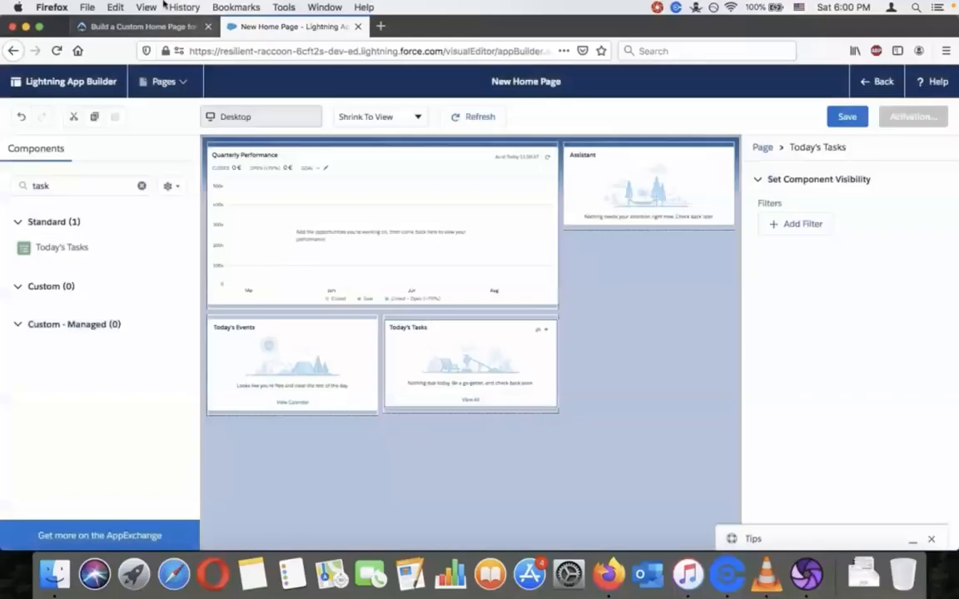
Step: Read the unit's explanation of saving and activating the page, including the Tip about the Activation button
left_click(158, 26)
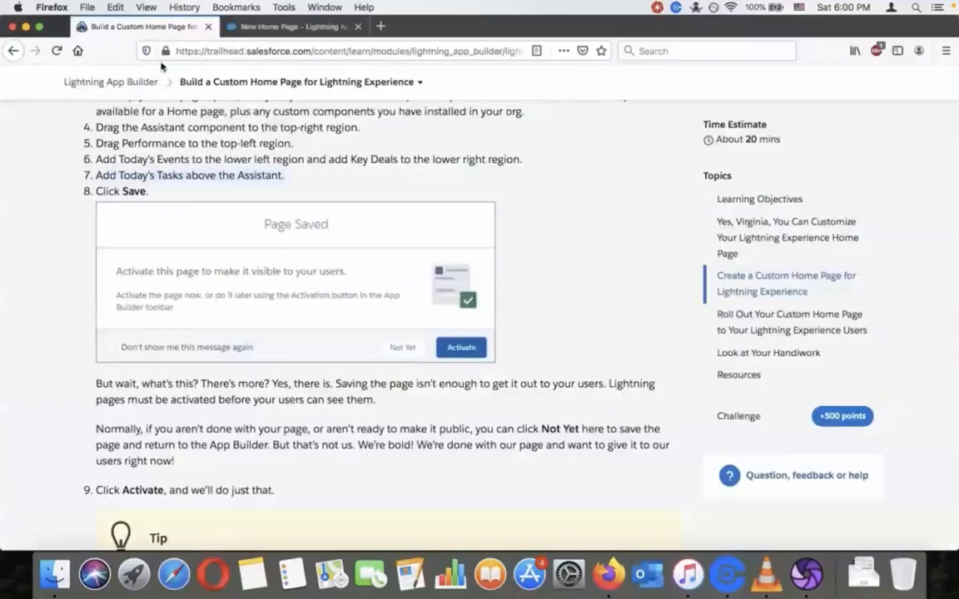
scroll(252, 379, "down", 1)
triple_click(253, 379)
scroll(254, 383, "down", 1)
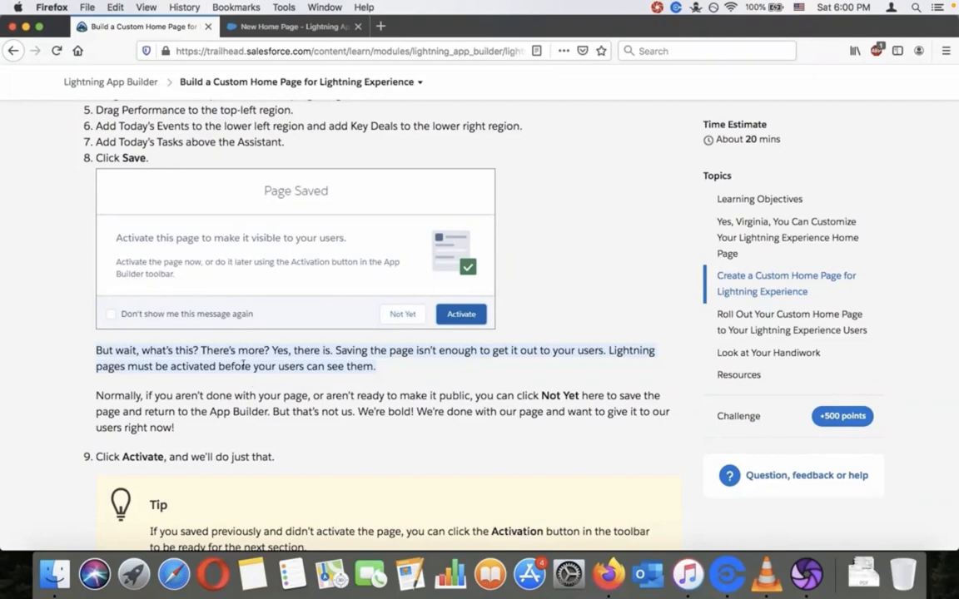
scroll(243, 366, "down", 1)
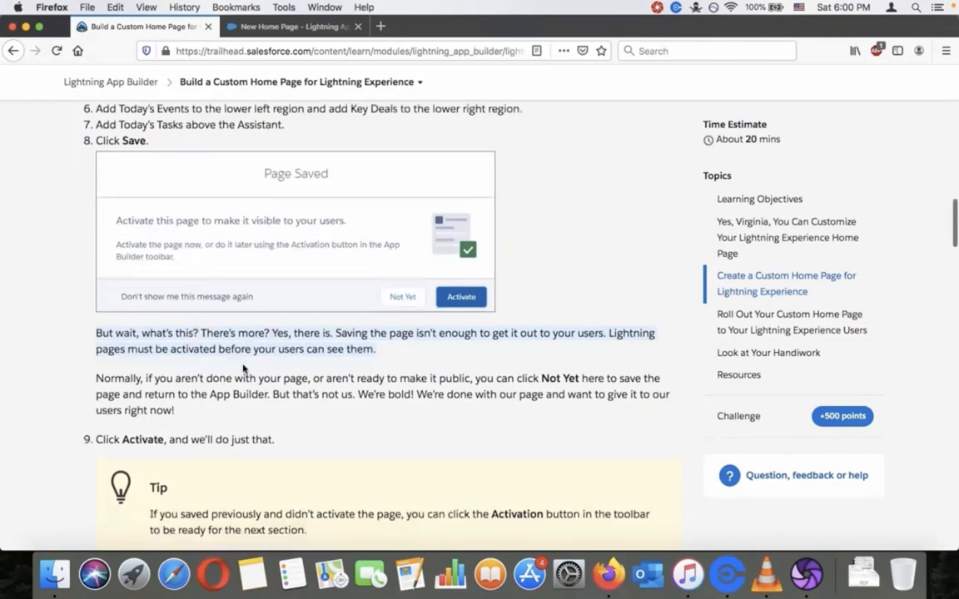
scroll(243, 369, "down", 1)
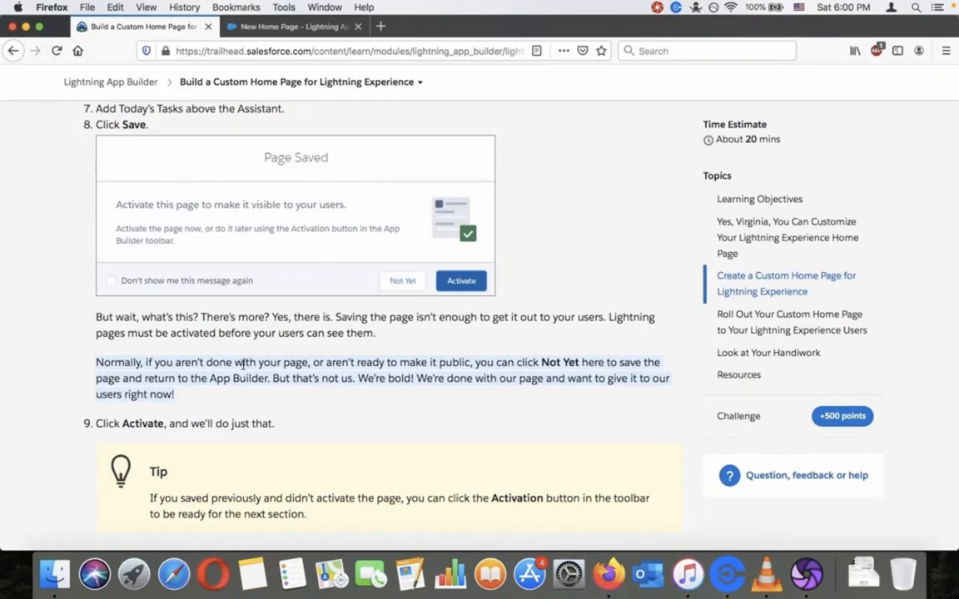
scroll(244, 366, "down", 3)
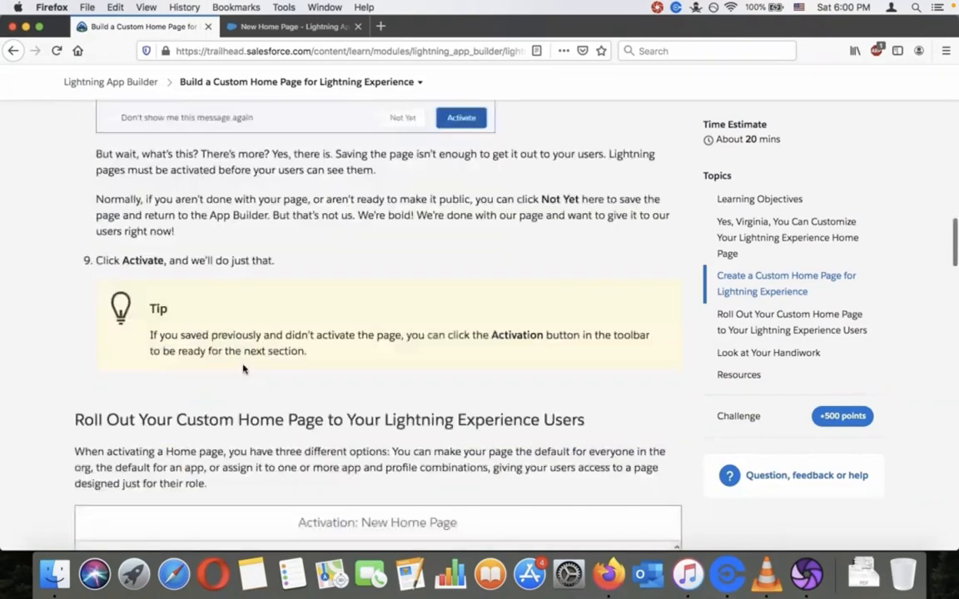
scroll(223, 250, "down", 1)
scroll(223, 251, "up", 3)
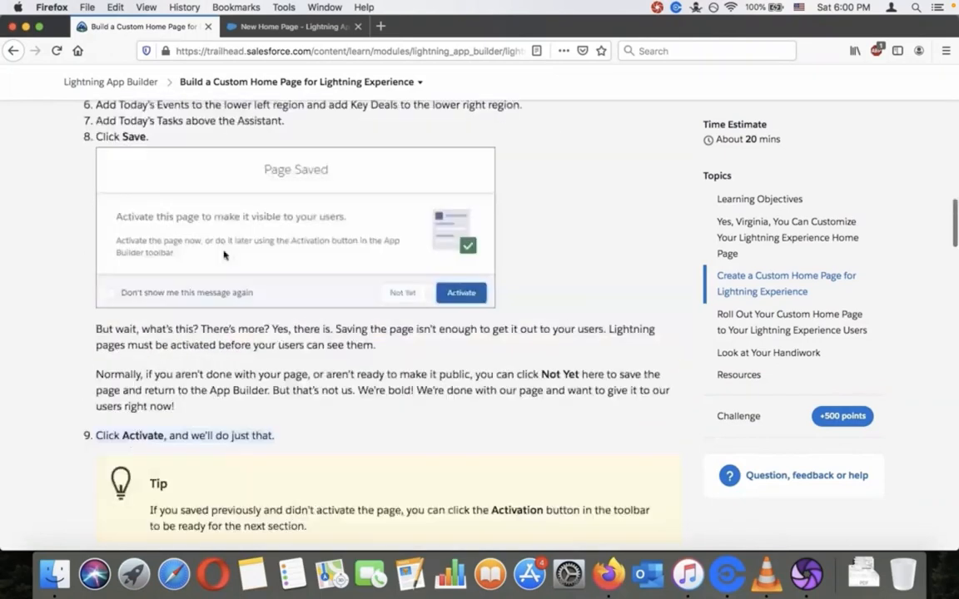
scroll(223, 254, "down", 3)
scroll(223, 255, "down", 2)
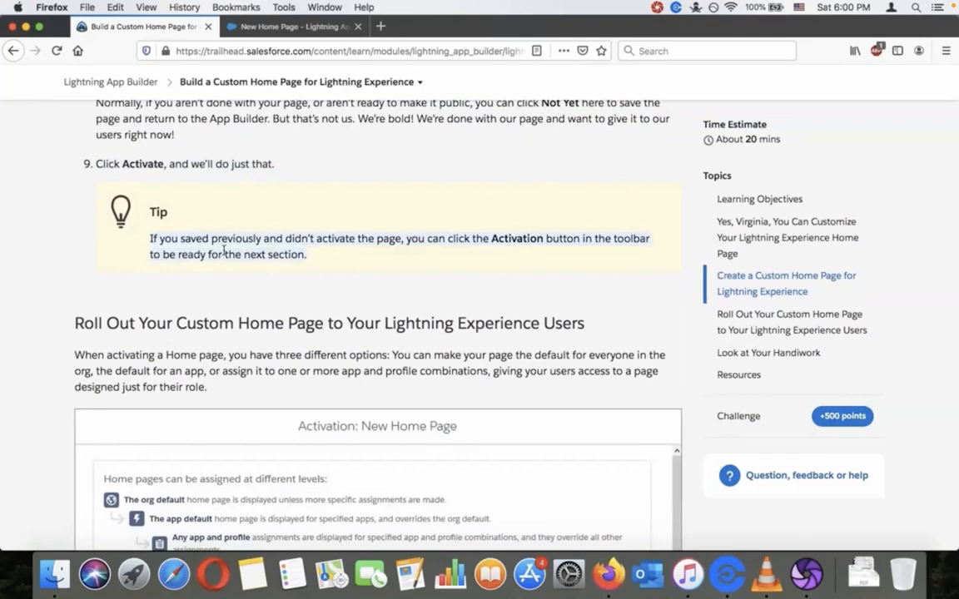
Step: Check the page's activation options in the App Builder against the unit's Roll Out Your Custom Home Page section
left_click(247, 27)
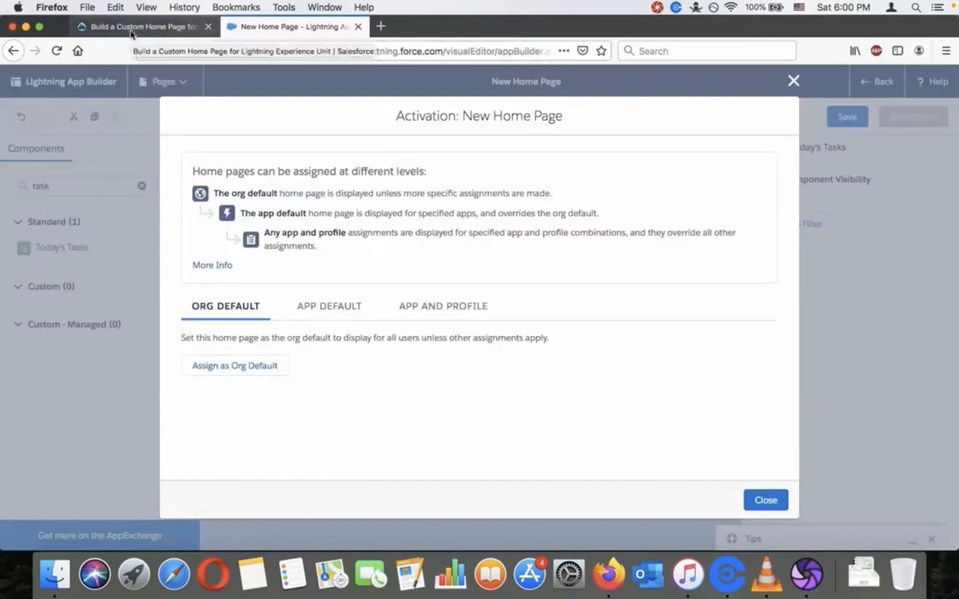
left_click(130, 31)
scroll(216, 305, "down", 2)
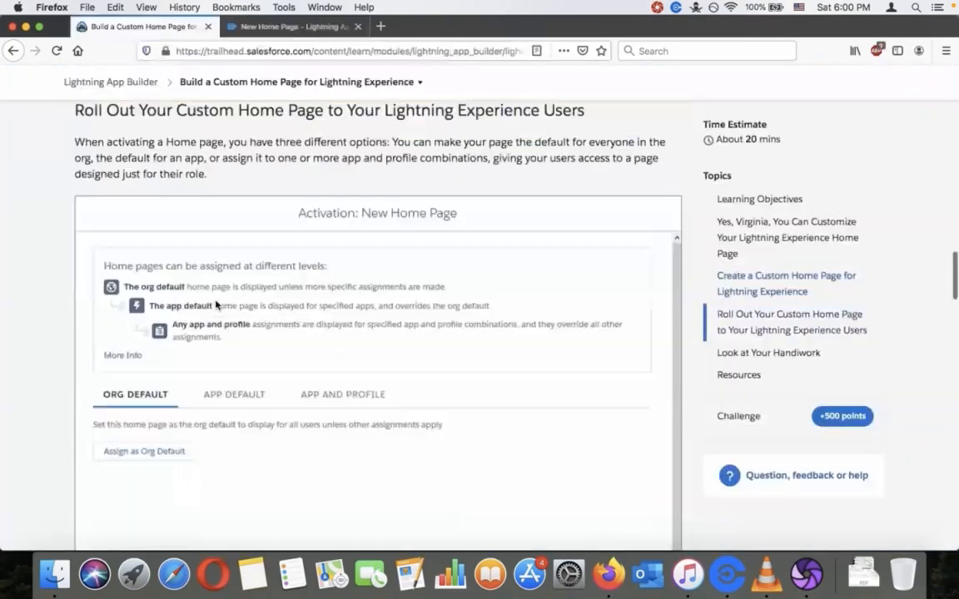
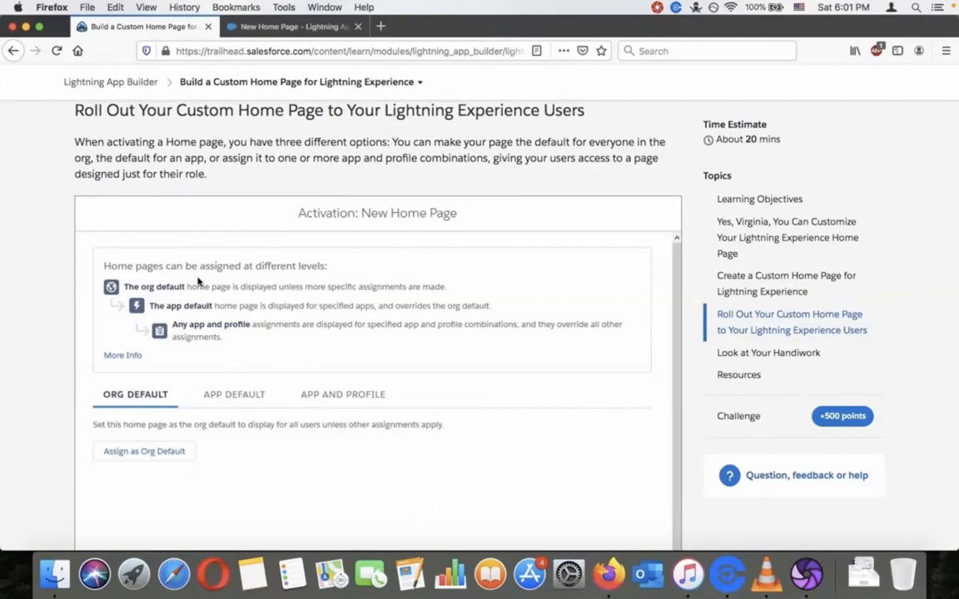
Step: Read the unit's steps for assigning the home page and start an app and profile assignment for New Home Page
scroll(198, 282, "down", 3)
scroll(198, 283, "down", 5)
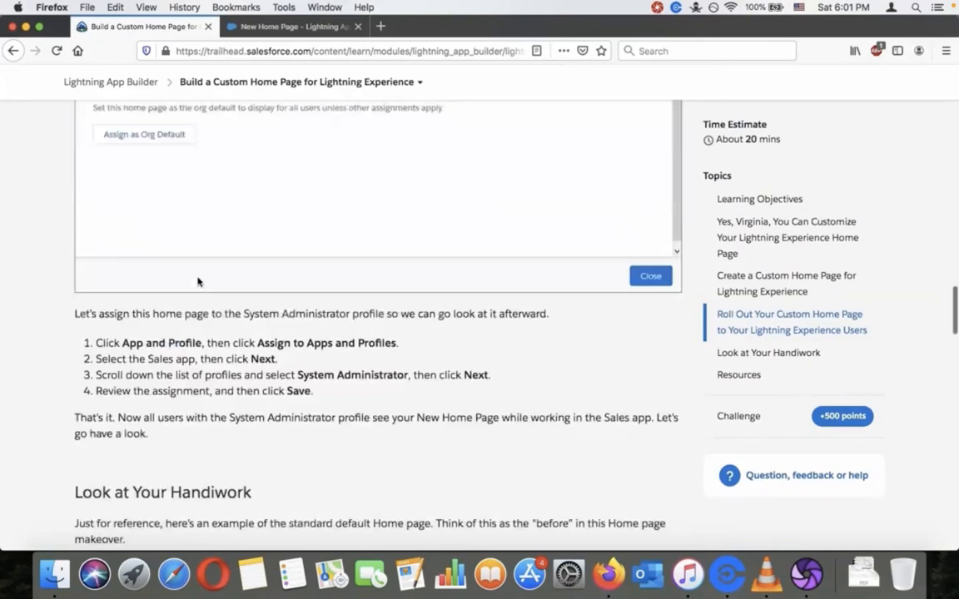
scroll(194, 293, "down", 1)
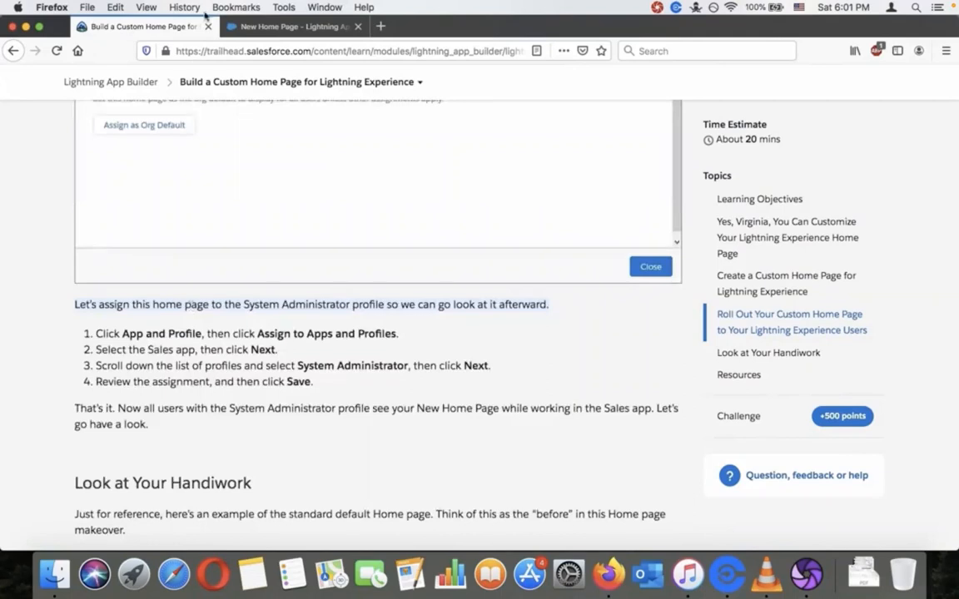
left_click(275, 26)
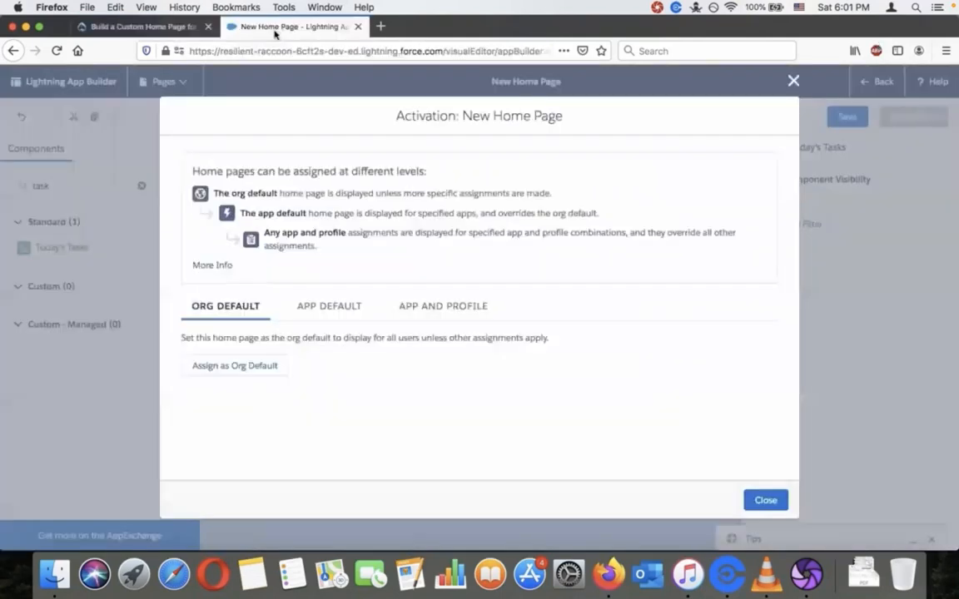
left_click(437, 309)
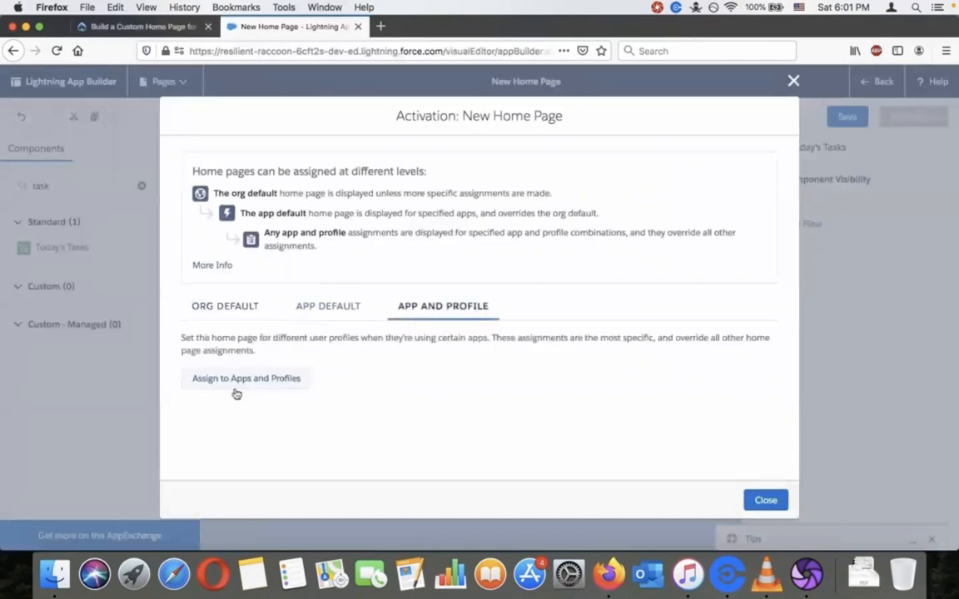
left_click(237, 383)
Step: Choose the Sales app for the New Home Page assignment and continue to the profile selection, rechecking the unit's steps
left_click(142, 27)
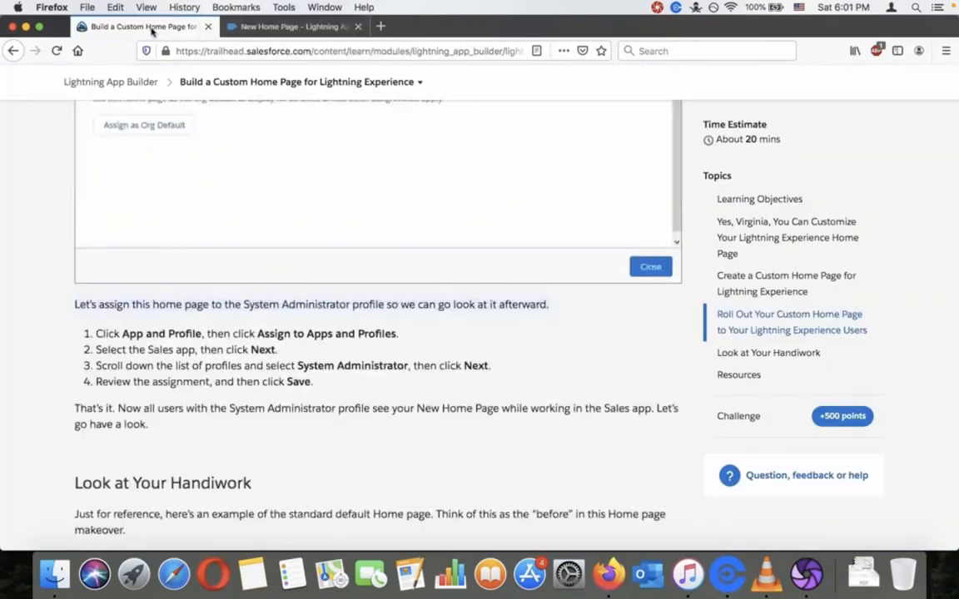
left_click(264, 27)
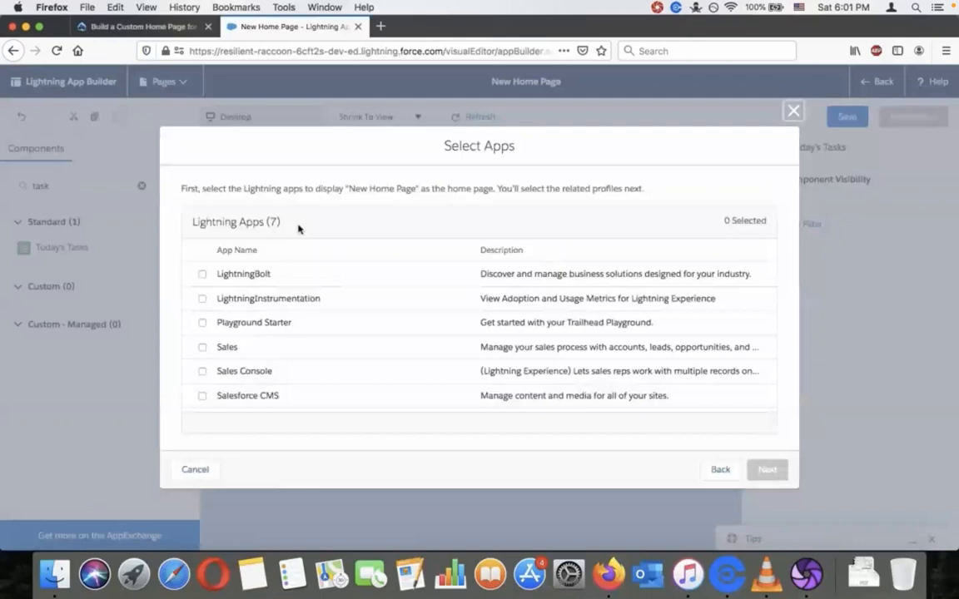
left_click(202, 348)
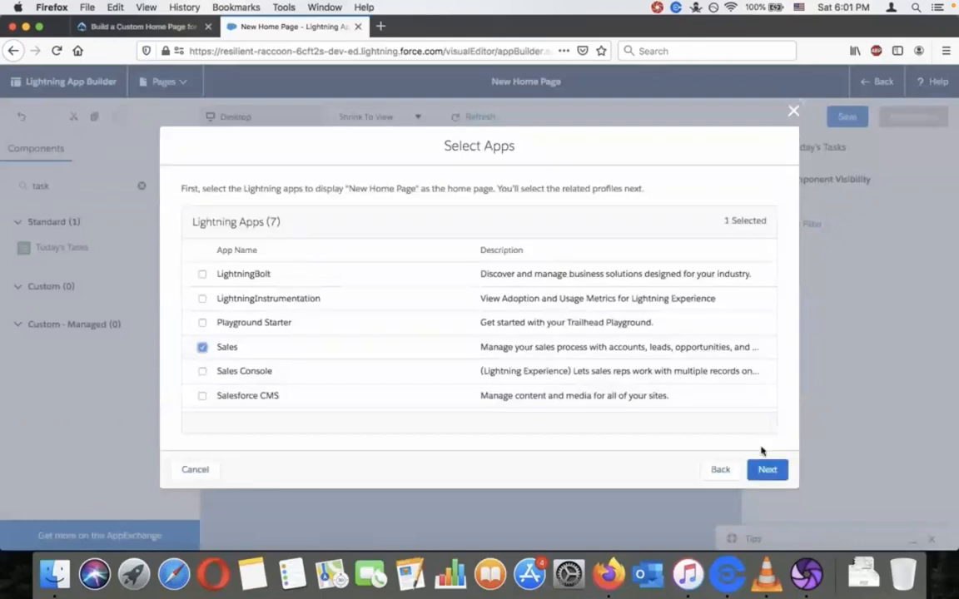
left_click(766, 469)
Step: Assign the page to the System Administrator profile and save the reviewed assignment, following the unit's remaining steps
left_click(185, 27)
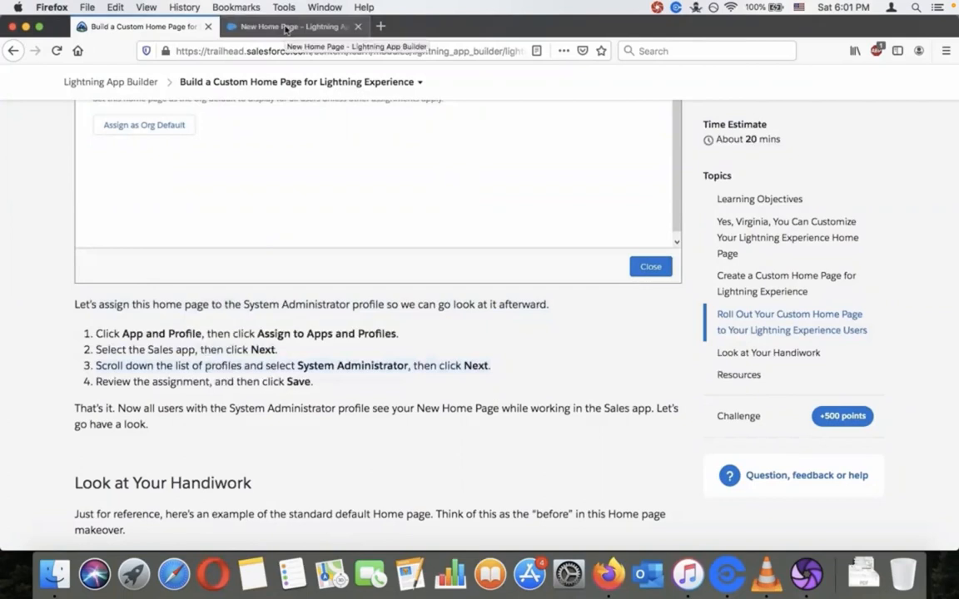
left_click(285, 27)
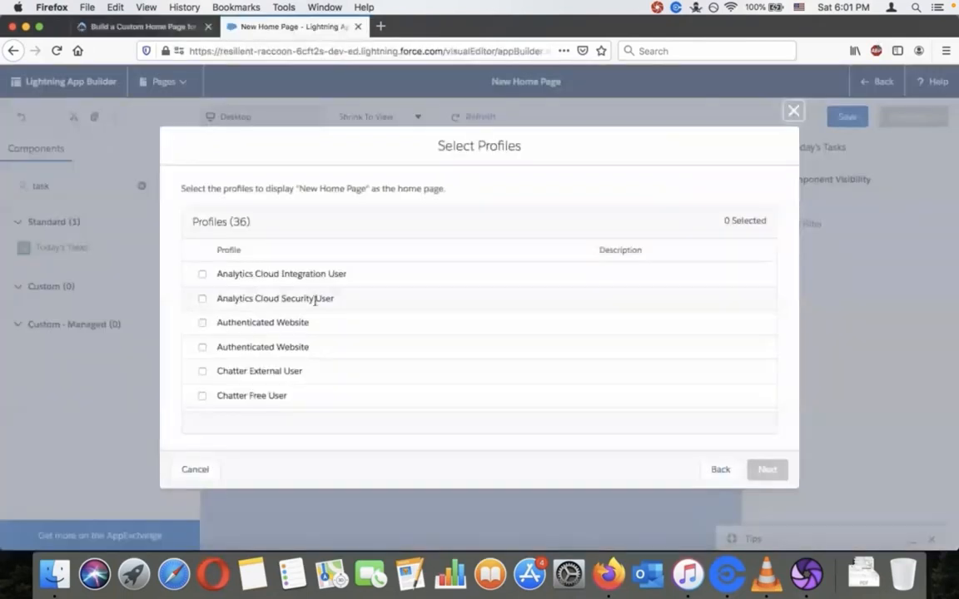
scroll(314, 301, "down", 5)
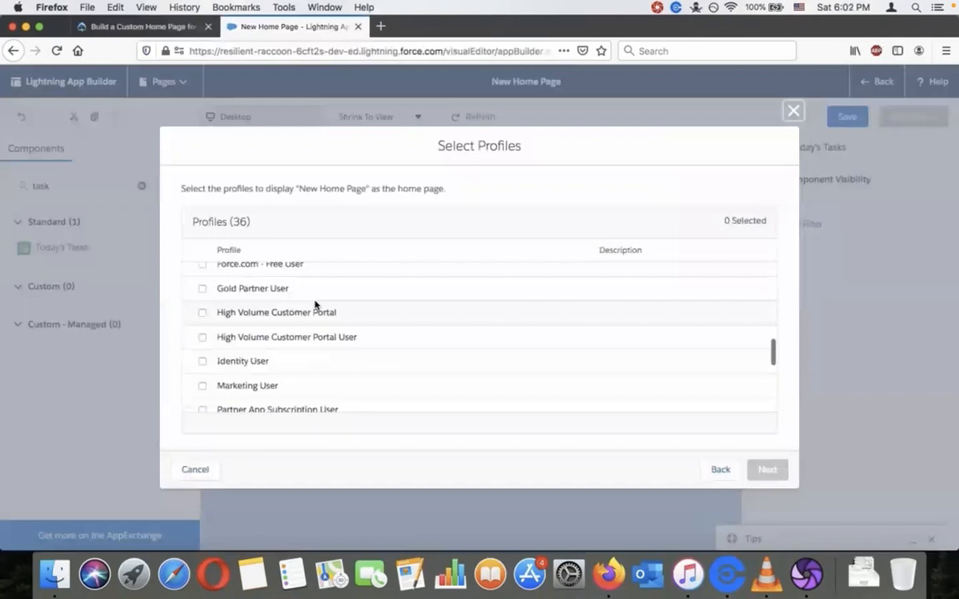
scroll(314, 305, "down", 5)
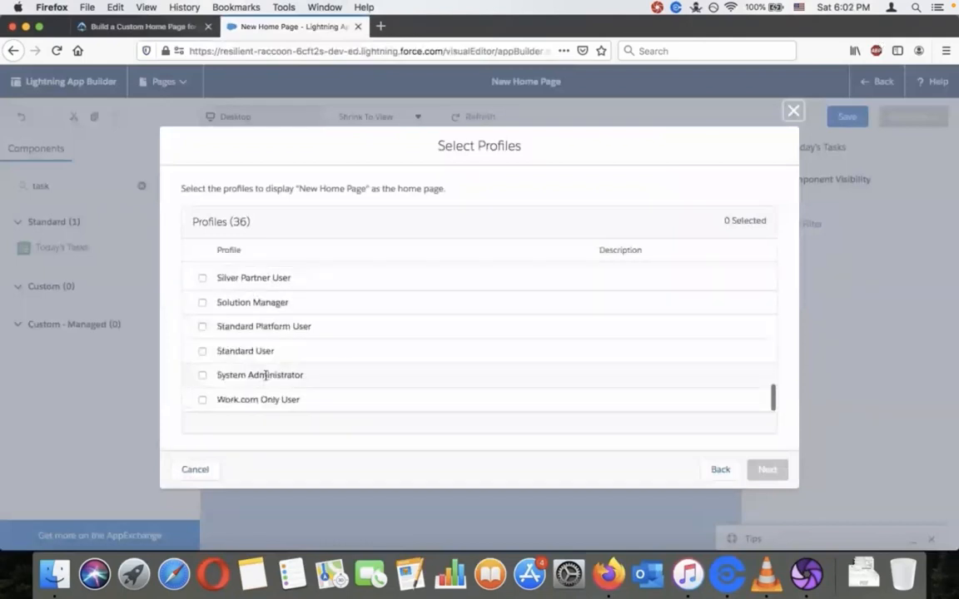
left_click(202, 377)
left_click(770, 469)
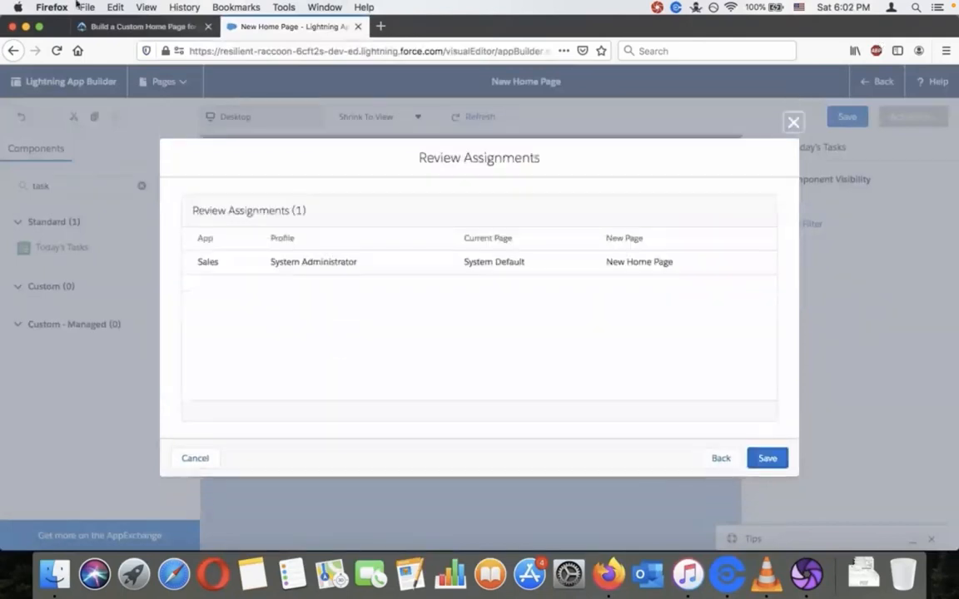
left_click(107, 29)
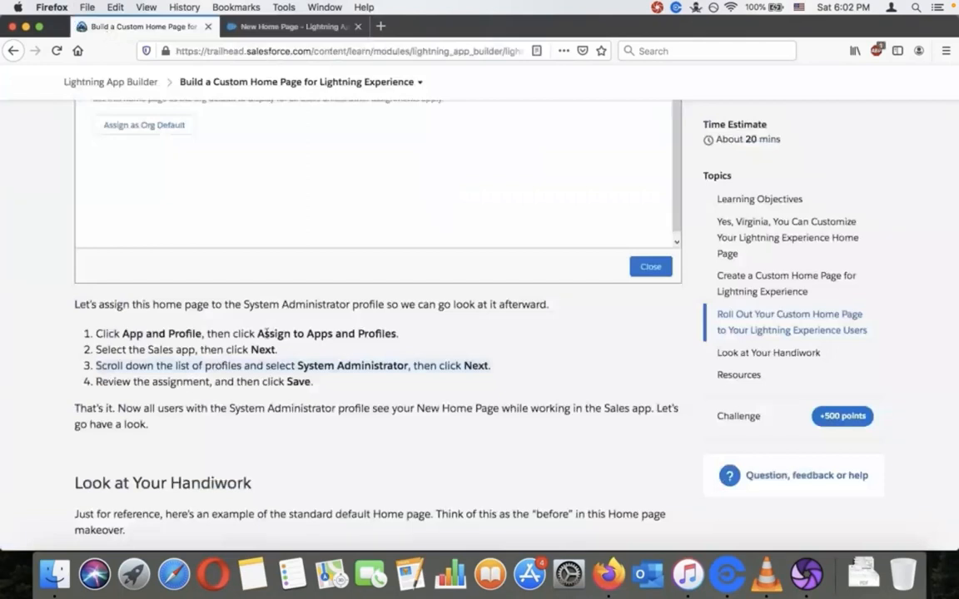
left_click(282, 26)
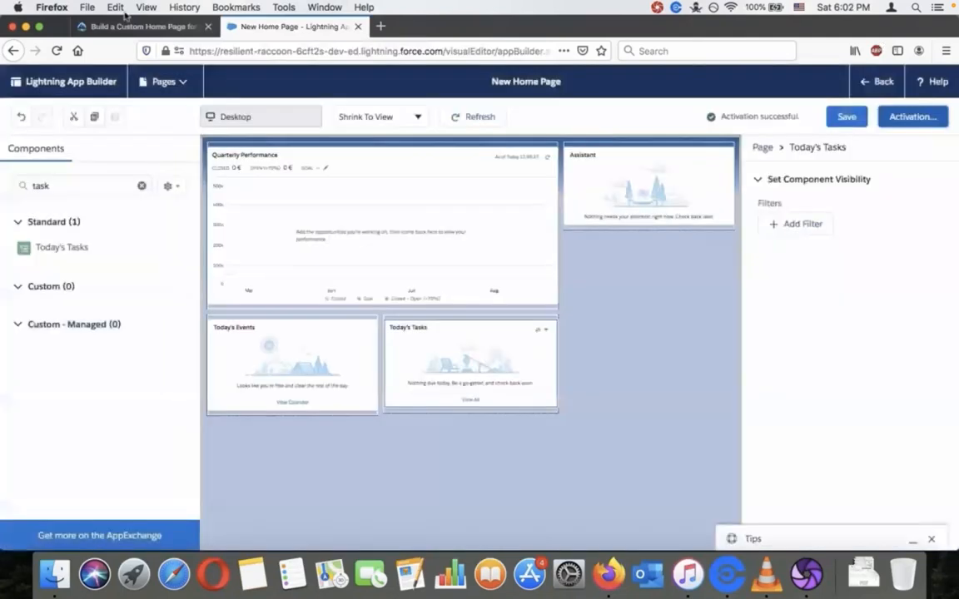
Step: Save New Home Page again and recheck its activation settings after reading the unit's note on the assignment
left_click(132, 27)
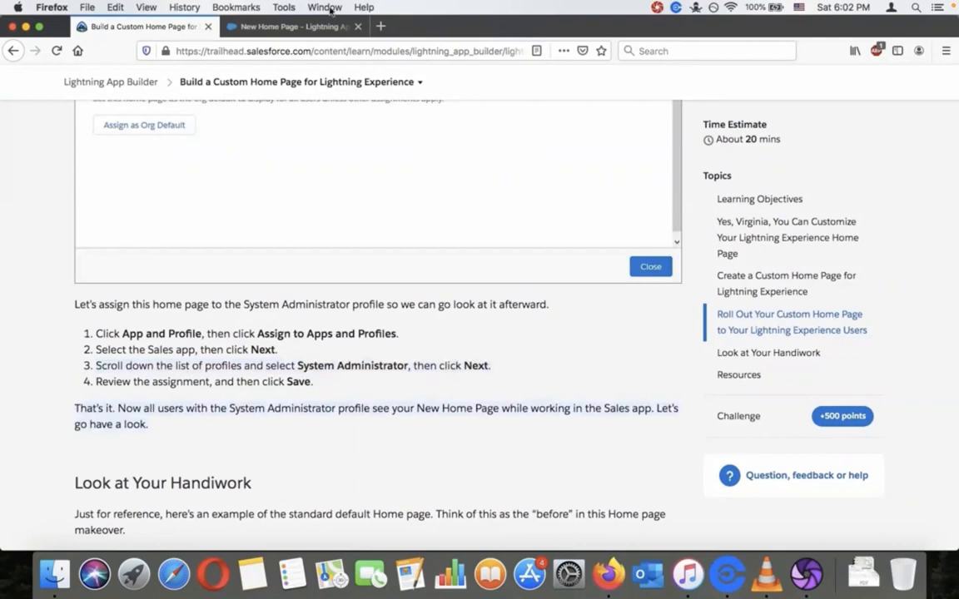
left_click(291, 26)
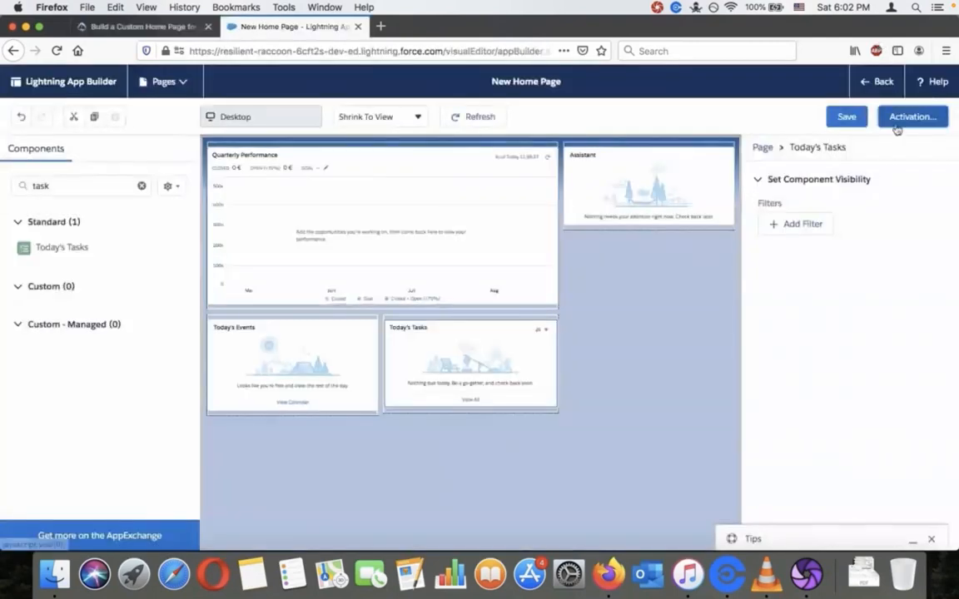
left_click(847, 117)
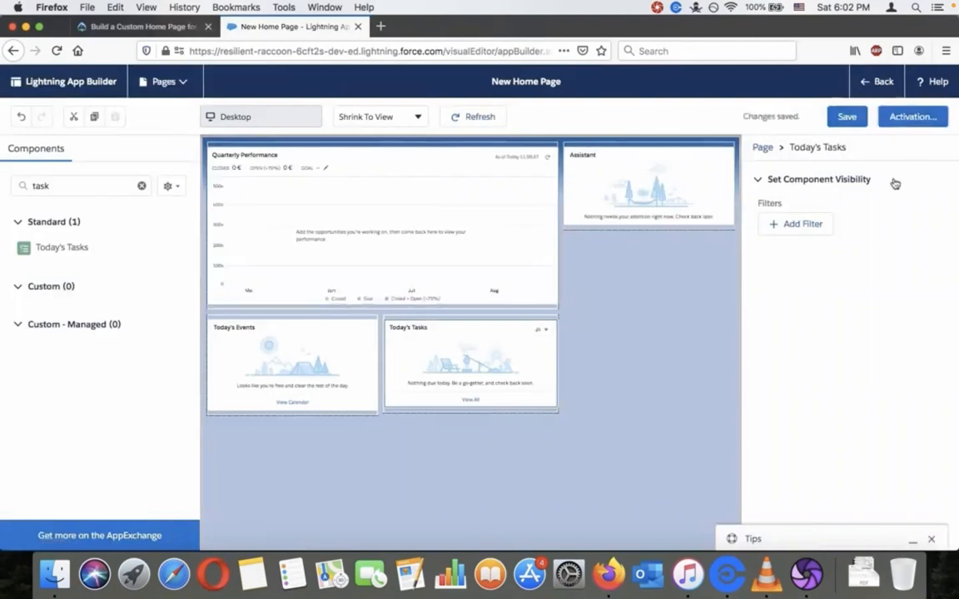
left_click(905, 115)
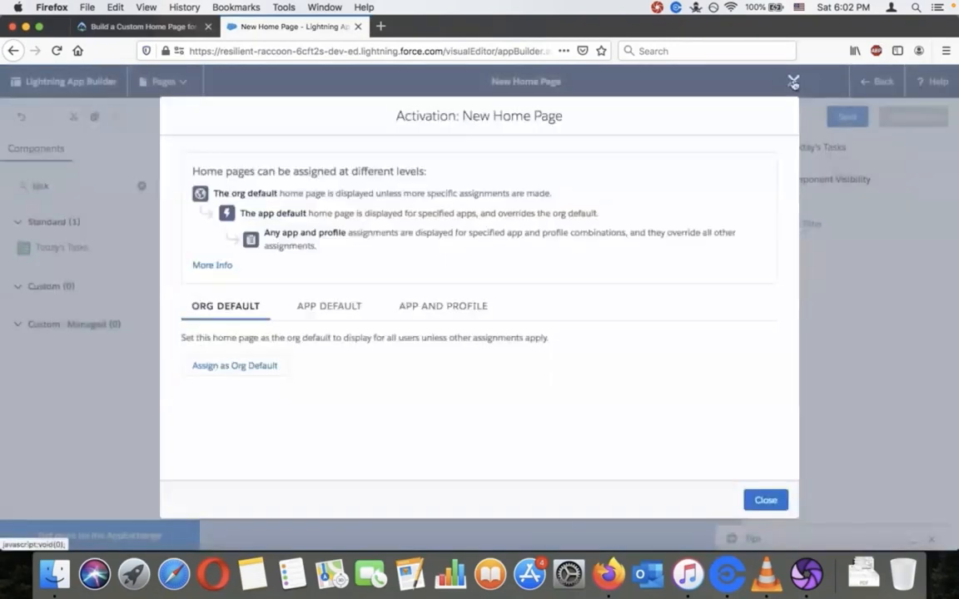
left_click(793, 82)
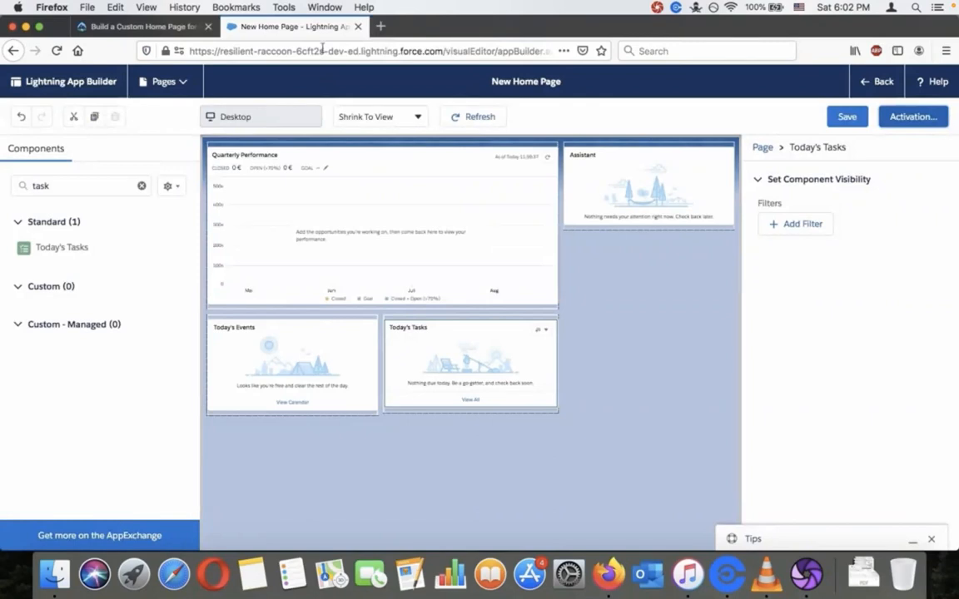
Step: Leave the page editor for Setup and open the Sales app's Home page to view the custom layout
left_click(885, 84)
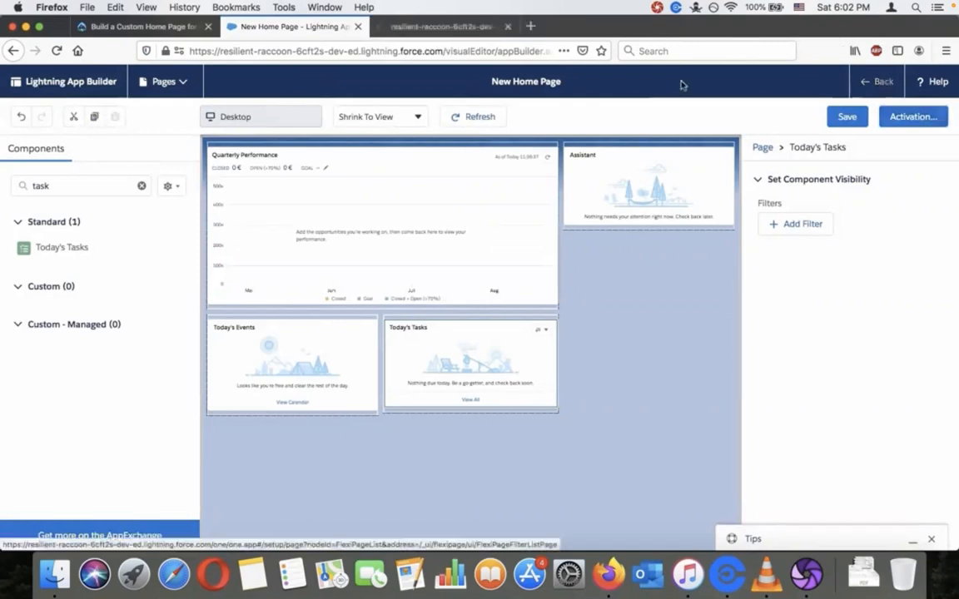
left_click(427, 27)
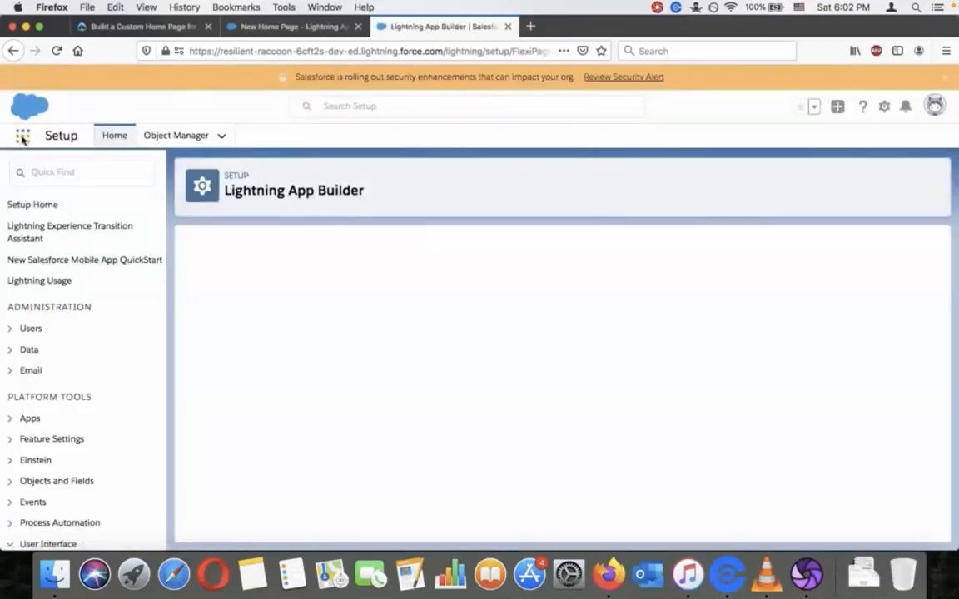
left_click(21, 136)
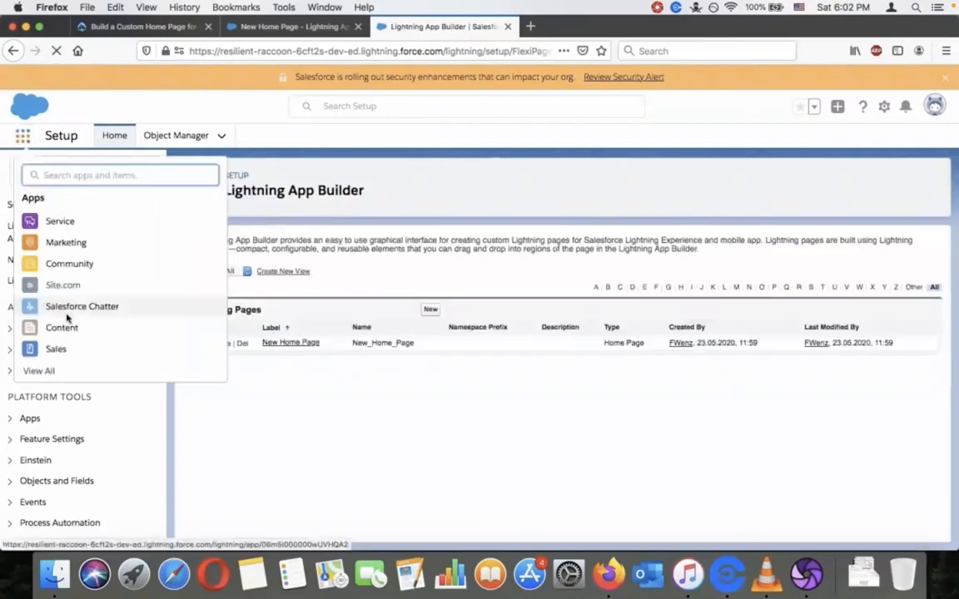
left_click(57, 351)
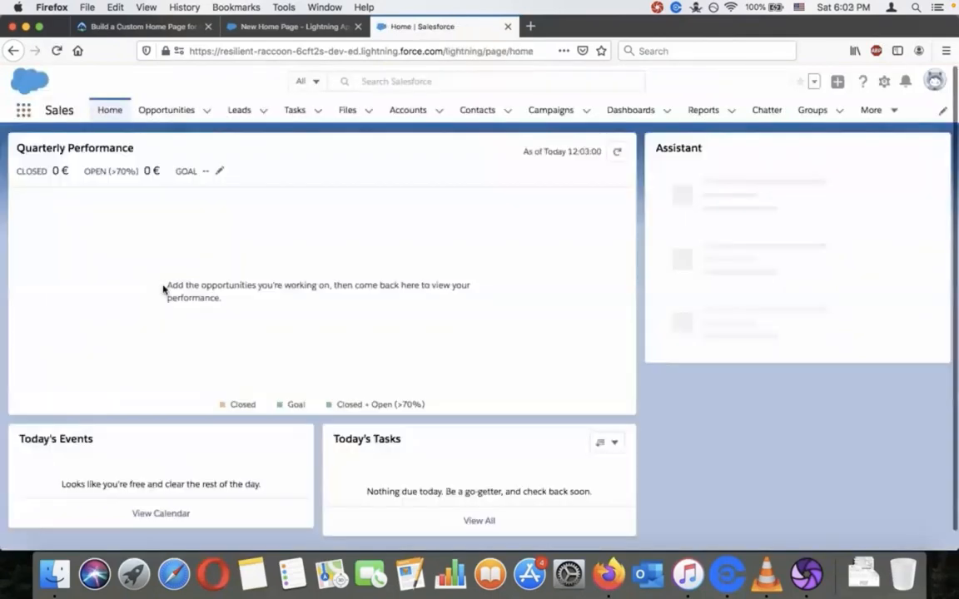
Step: Read the unit's Look at Your Handiwork section and compare its default and customized Home page examples
left_click(167, 25)
scroll(244, 219, "down", 1)
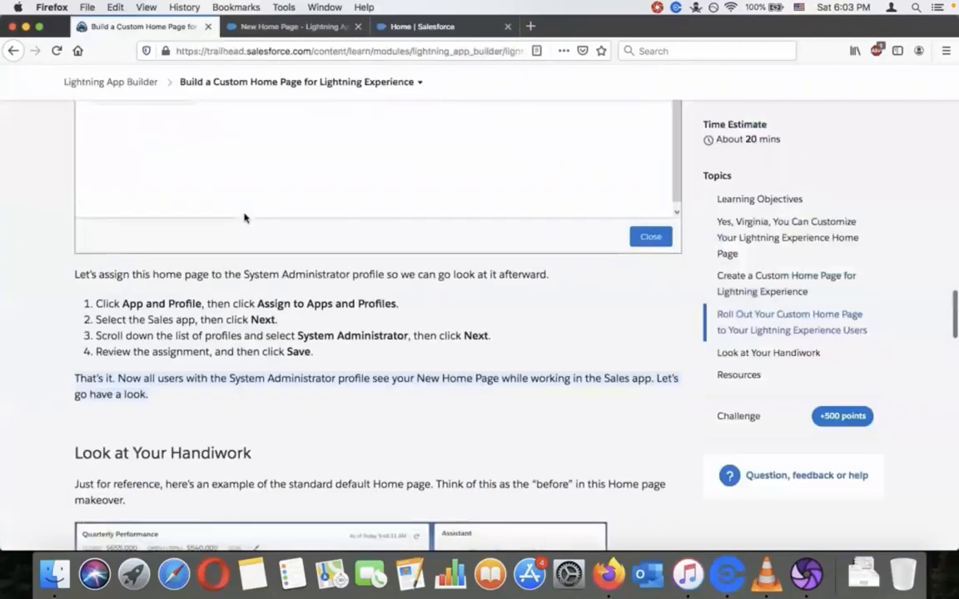
scroll(244, 218, "down", 5)
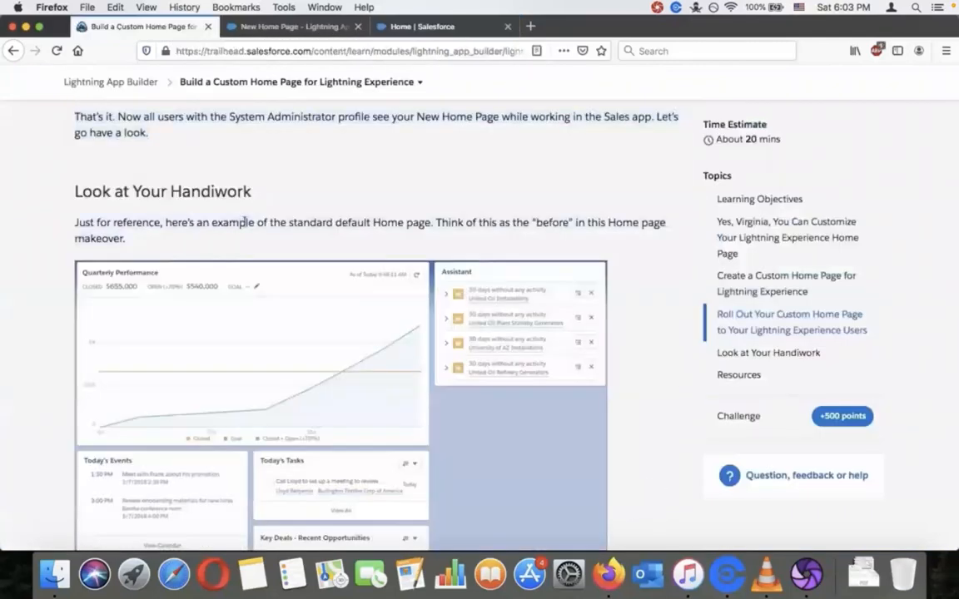
scroll(244, 222, "down", 1)
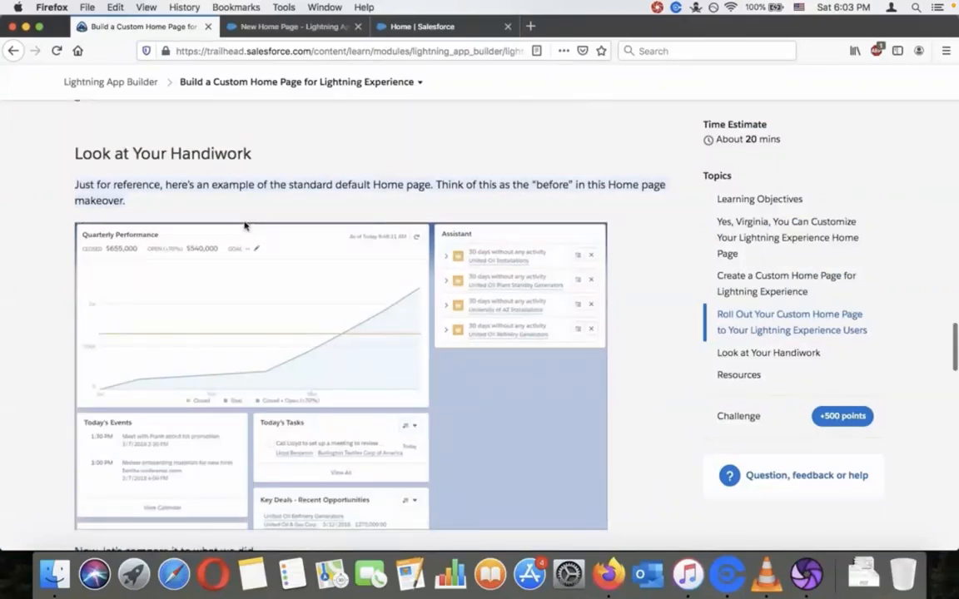
scroll(244, 224, "down", 3)
scroll(244, 225, "up", 2)
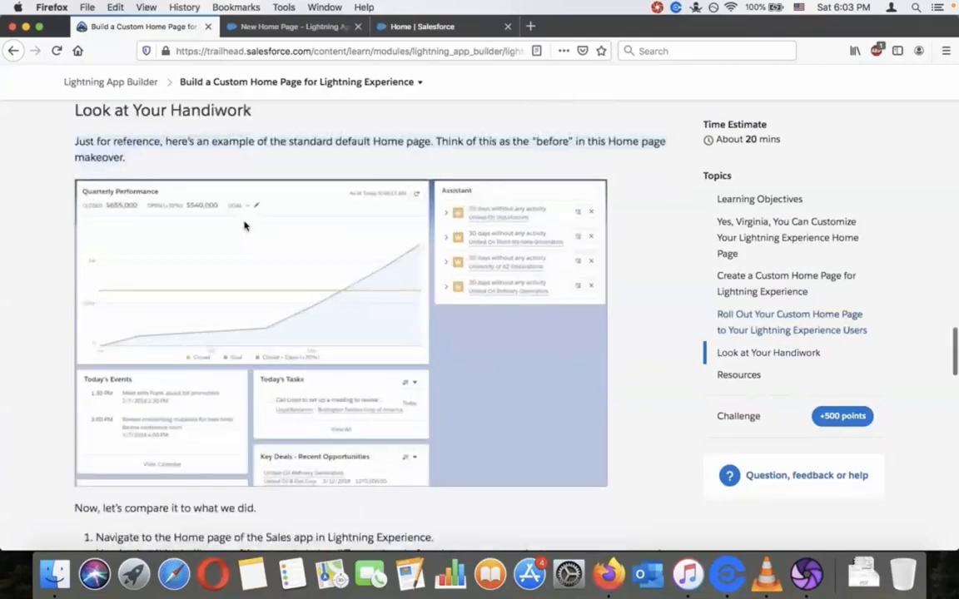
scroll(244, 225, "up", 1)
scroll(244, 224, "down", 7)
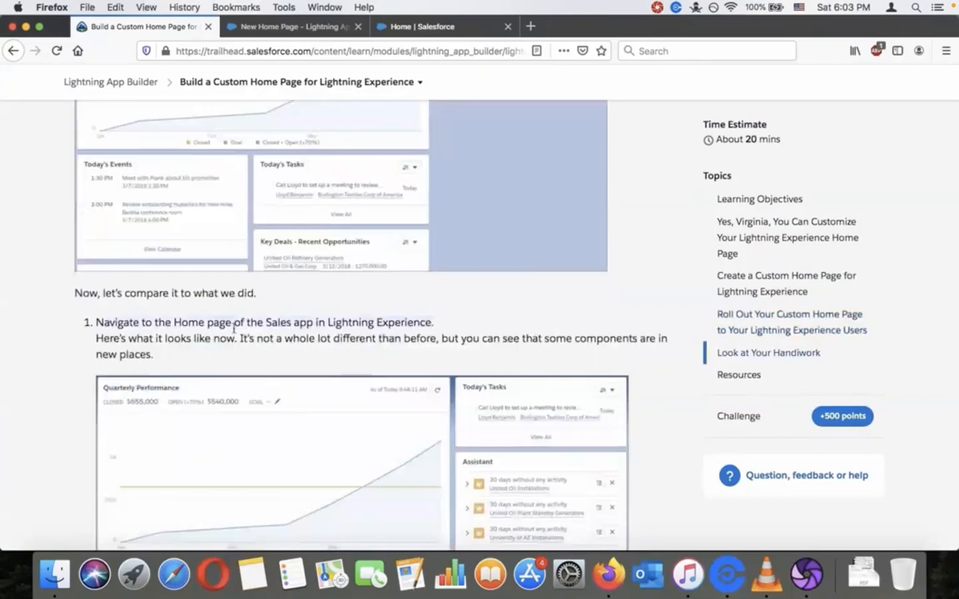
scroll(234, 330, "down", 2)
scroll(234, 331, "down", 2)
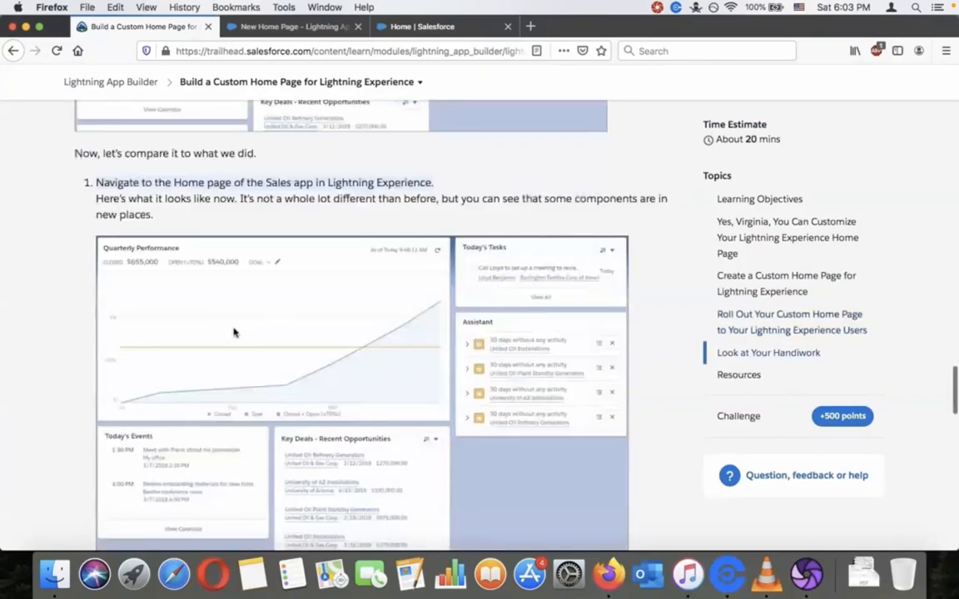
scroll(234, 331, "down", 3)
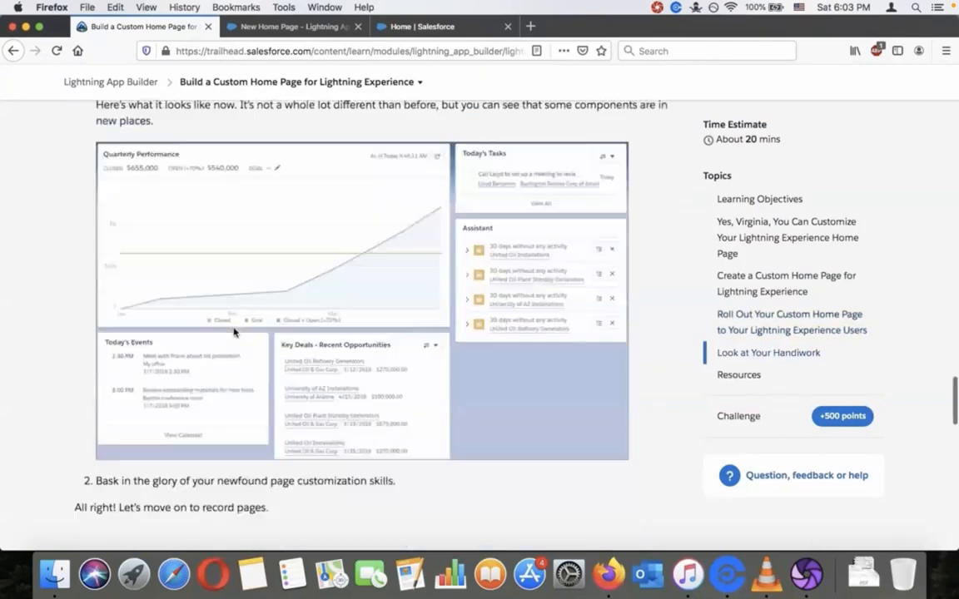
scroll(234, 331, "up", 1)
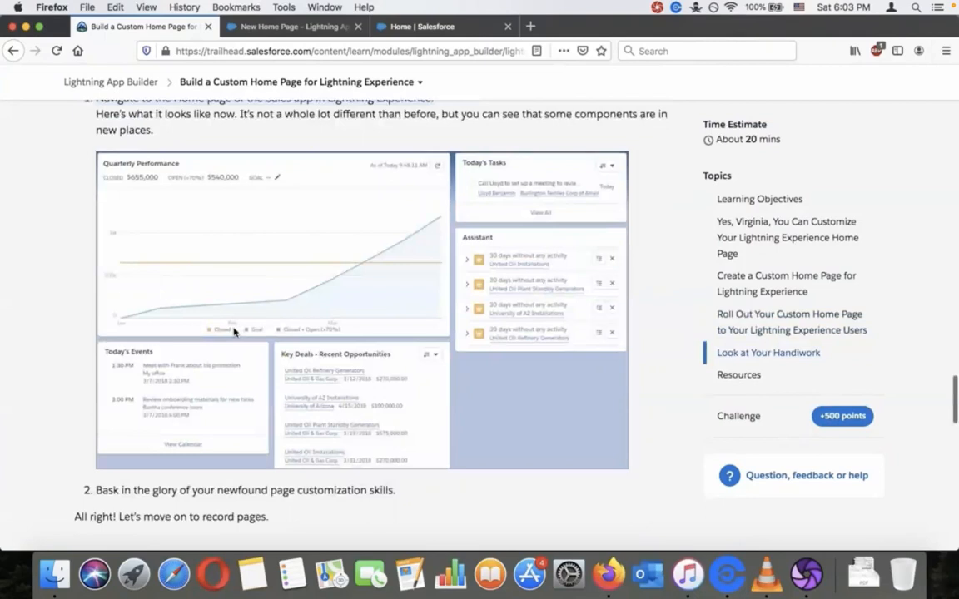
Step: Read the hands-on challenge's requirements for creating a custom Home page
scroll(234, 331, "down", 5)
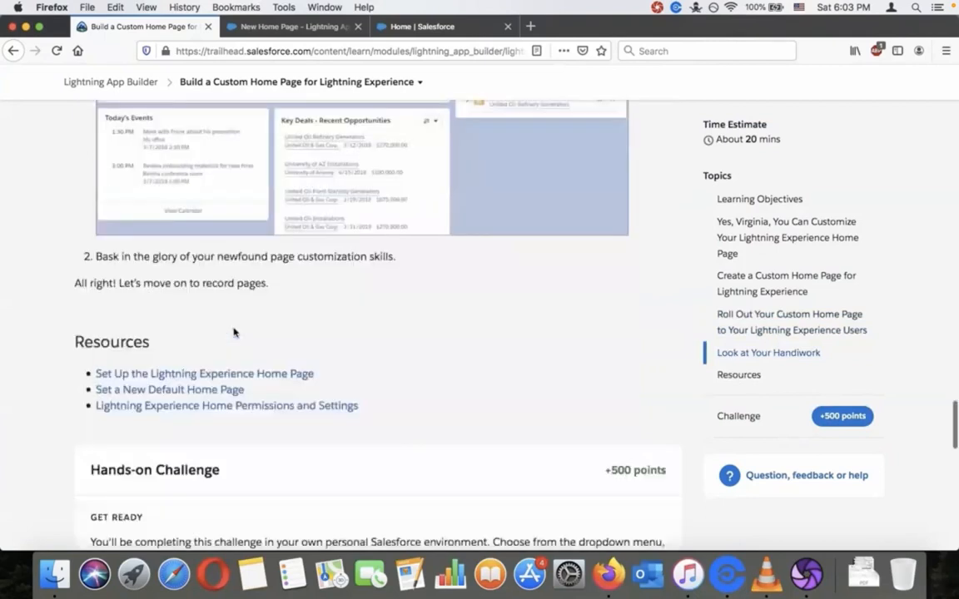
scroll(234, 331, "down", 6)
scroll(234, 333, "down", 4)
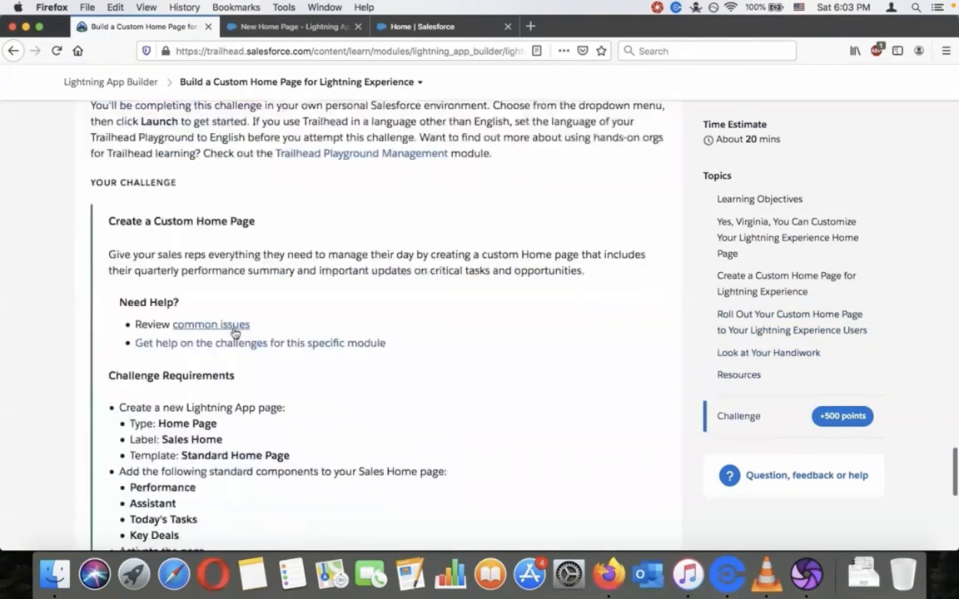
scroll(234, 332, "down", 2)
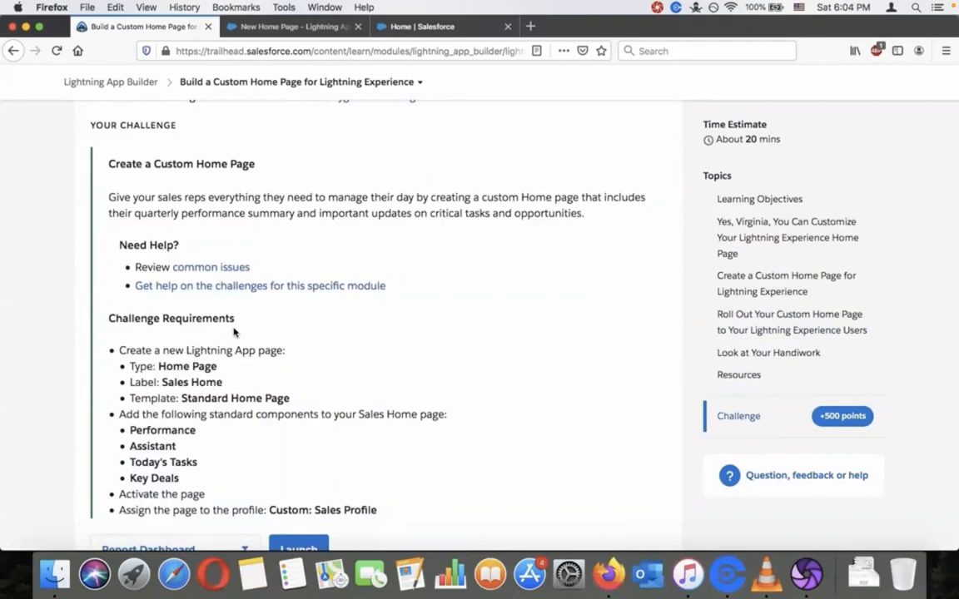
scroll(233, 332, "down", 1)
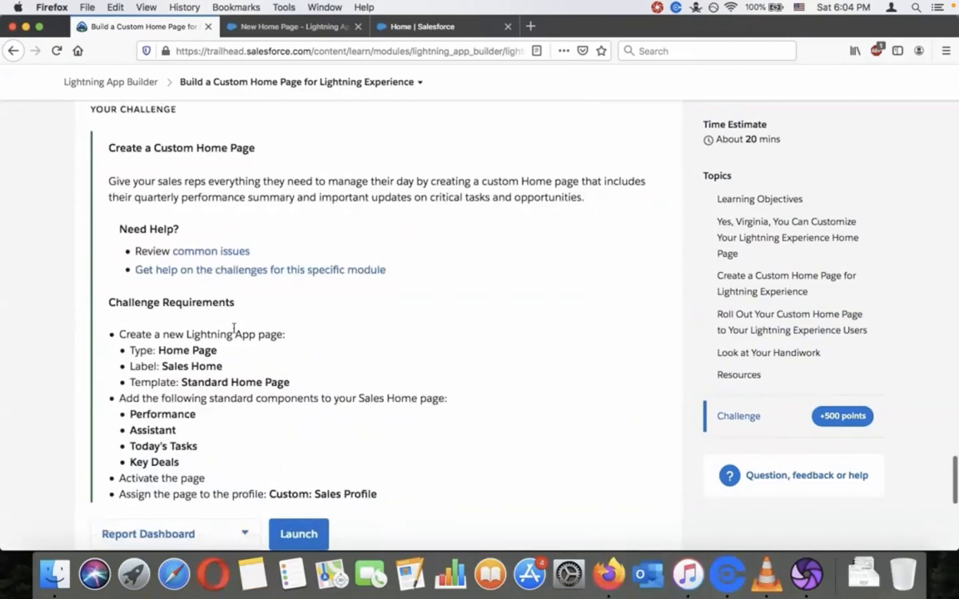
Step: Return to the New Home Page editor in Lightning App Builder and start creating a new Lightning page
left_click(311, 28)
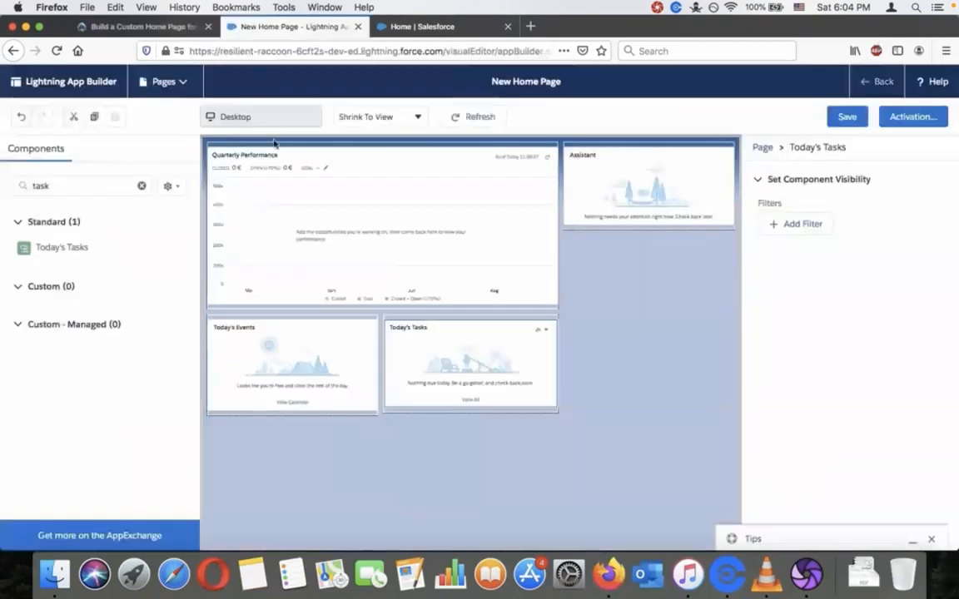
left_click(154, 74)
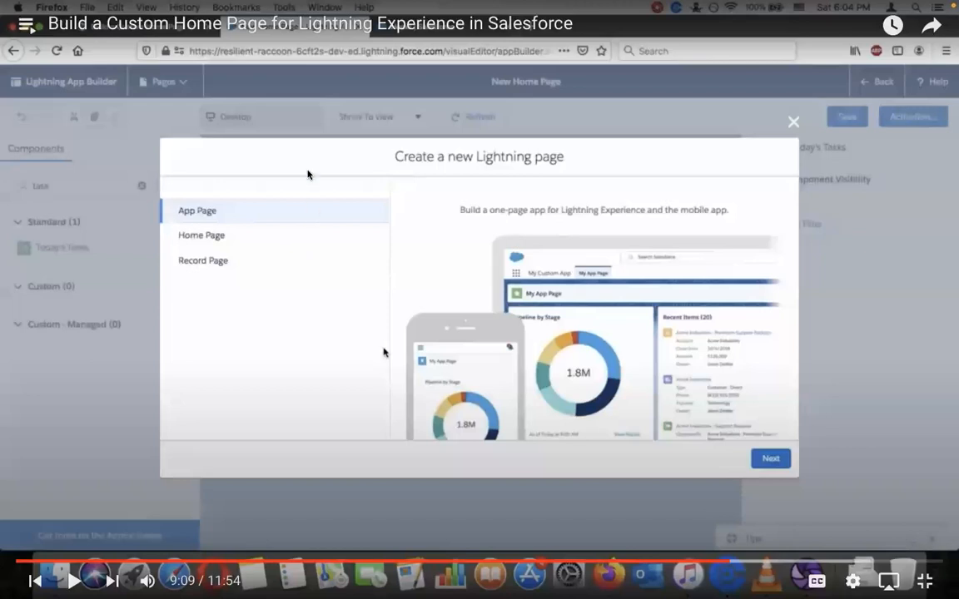
Step: Exit full screen, shrink the browser window, and separate the YouTube tutorial into its own window beside it
double_click(229, 202)
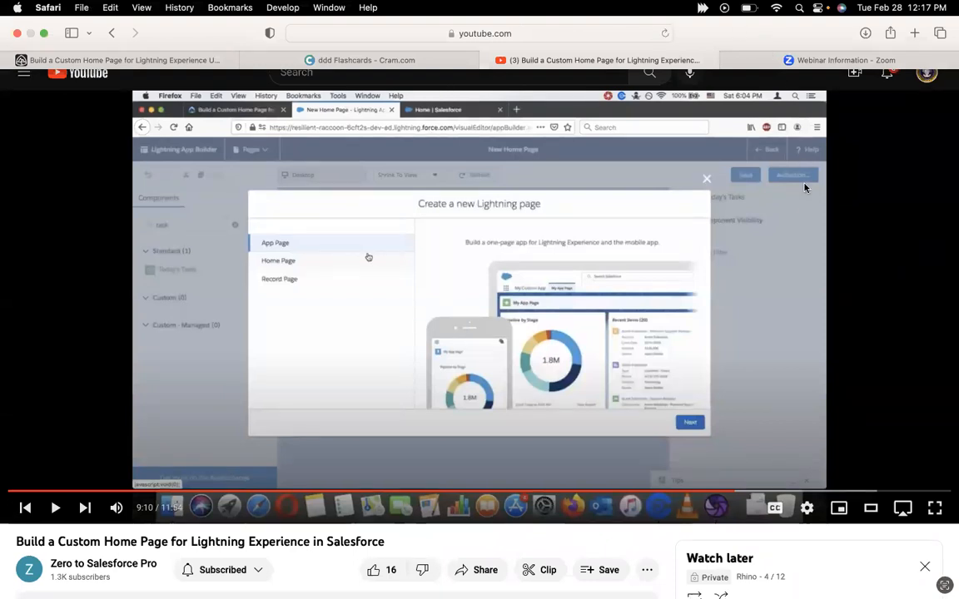
left_click(44, 35)
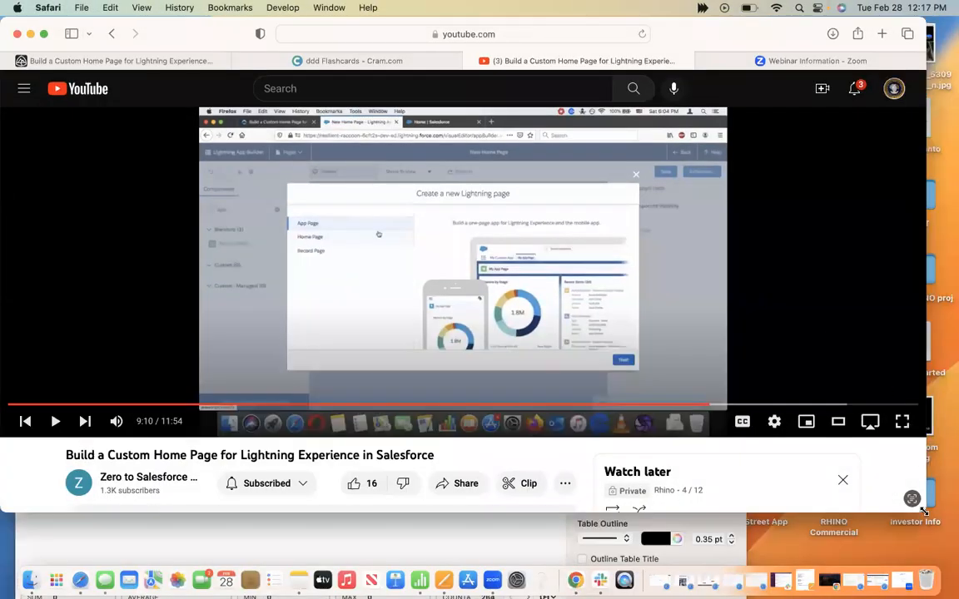
left_click_drag(924, 511, 536, 563)
left_click(626, 136)
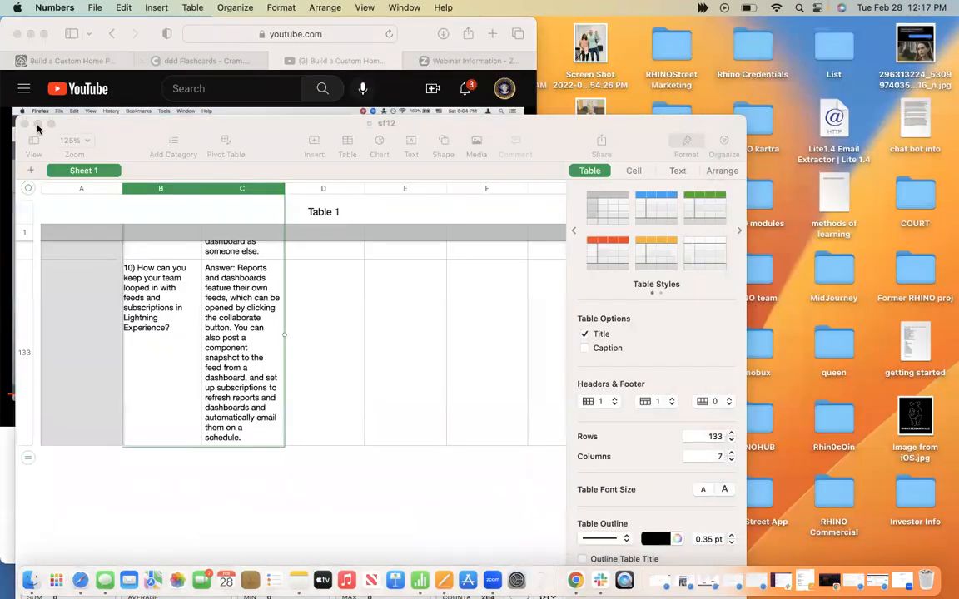
left_click(330, 57)
left_click_drag(919, 116, 916, 124)
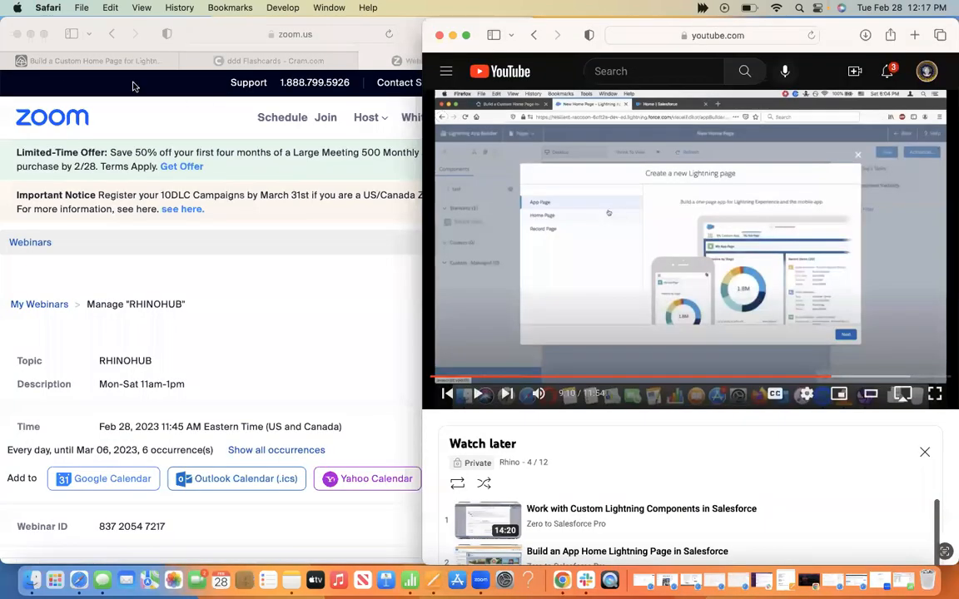
Step: Bring up the Build a Custom Home Page unit and read its challenge requirements
left_click(71, 63)
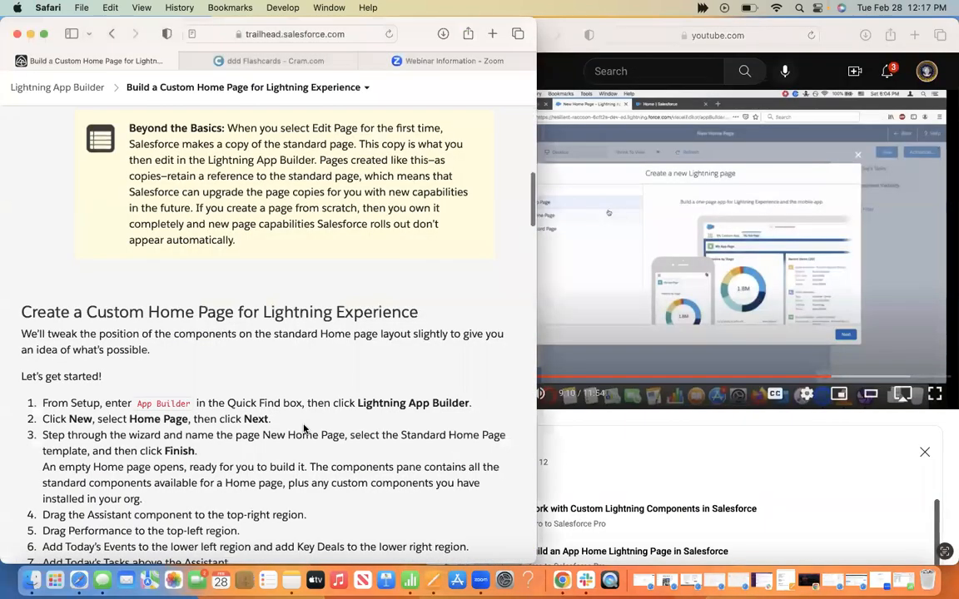
scroll(305, 429, "down", 15)
scroll(304, 429, "up", 2)
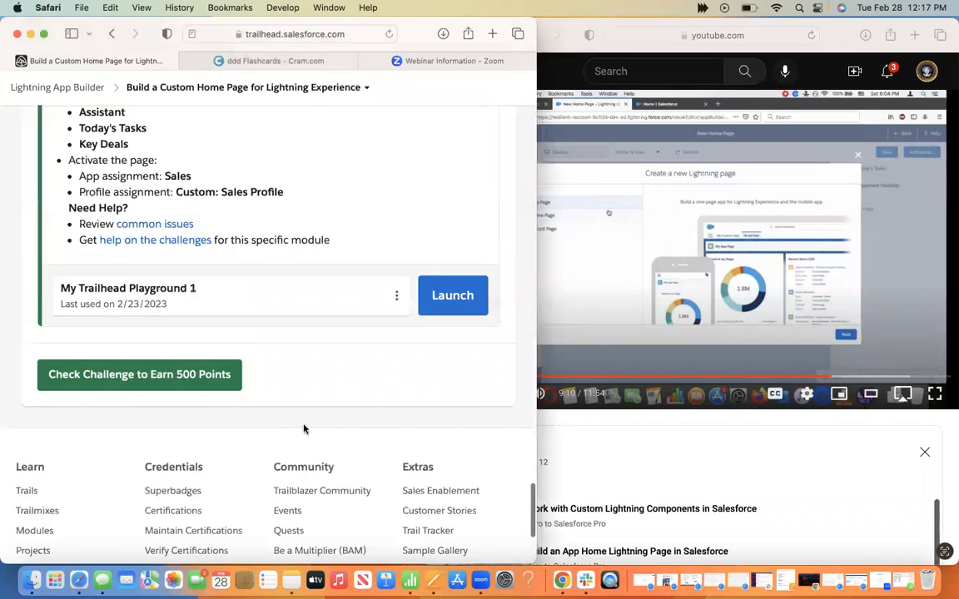
scroll(304, 429, "up", 4)
Step: Rewind the tutorial video to 9:01, compare its challenge requirements with the unit's, and resume playback
left_click(730, 329)
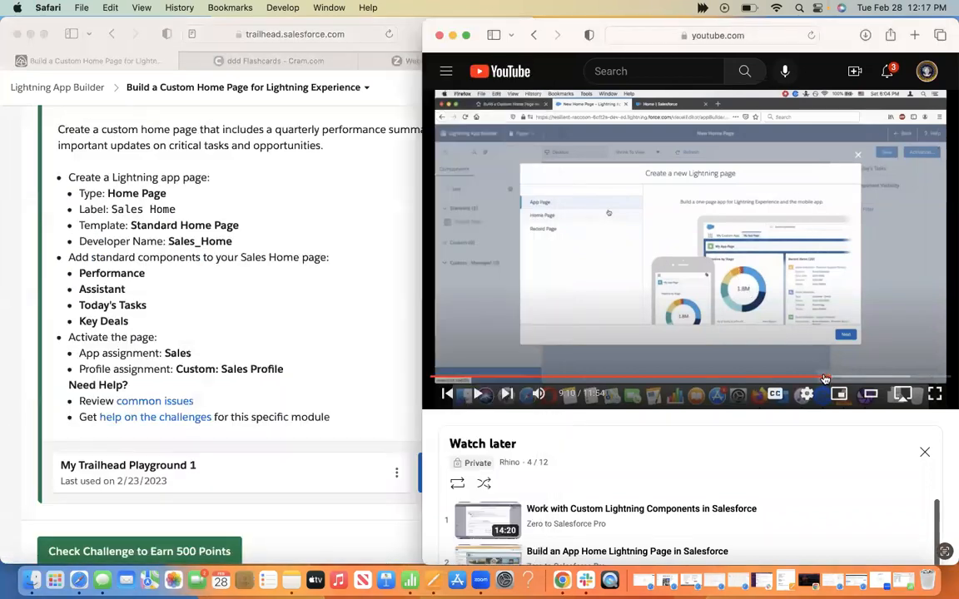
left_click(825, 379)
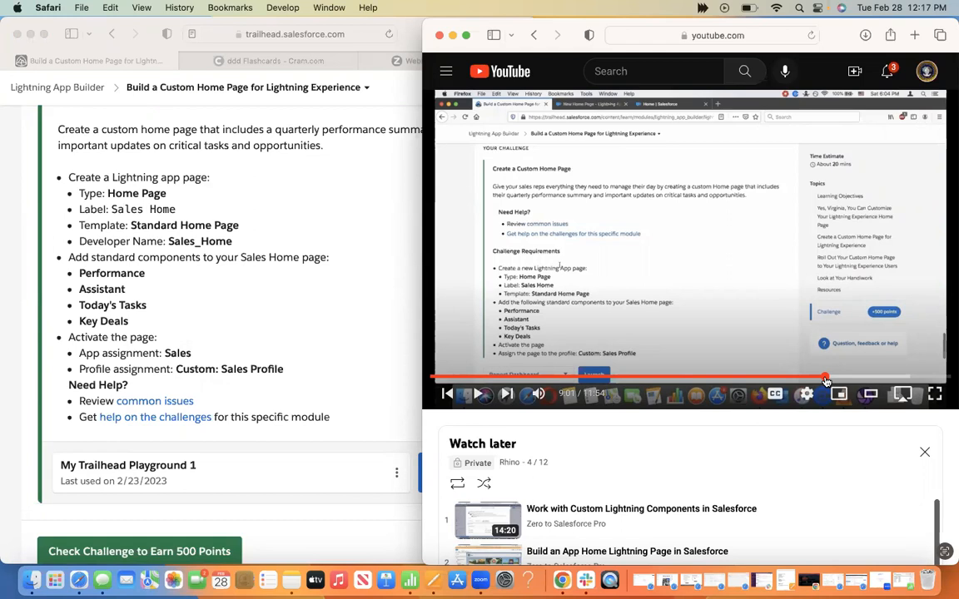
scroll(280, 272, "up", 2)
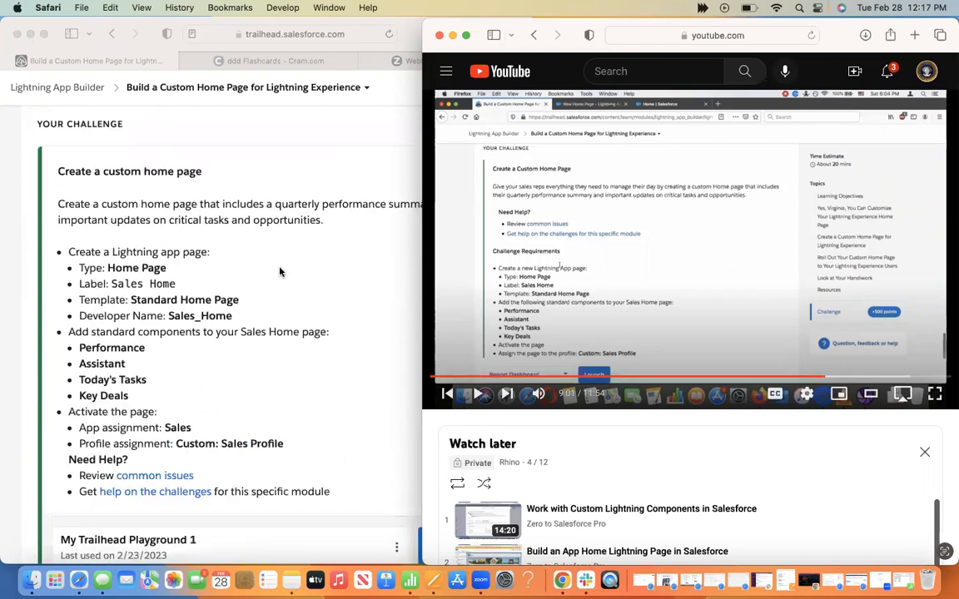
scroll(280, 271, "down", 2)
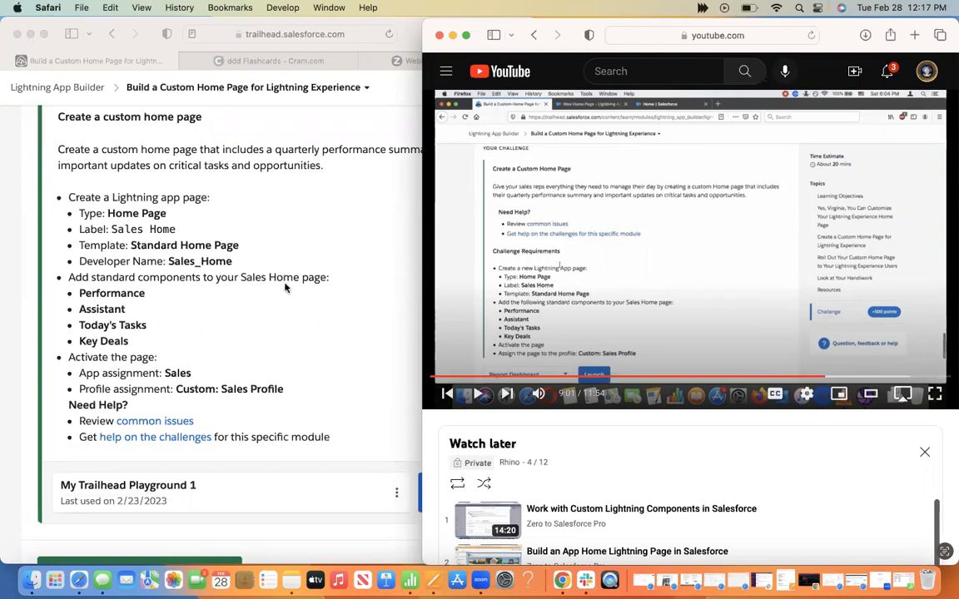
left_click(478, 396)
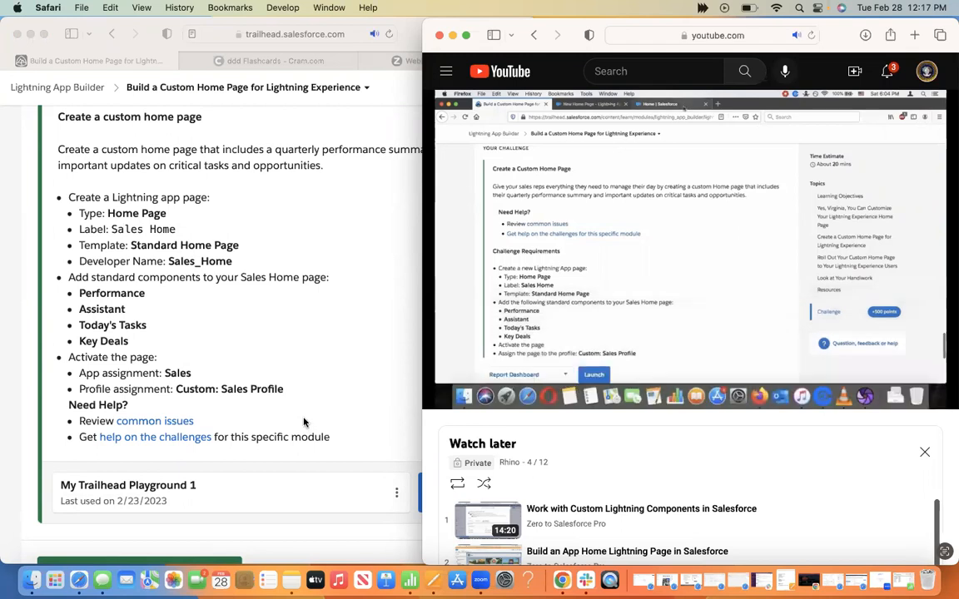
Step: Launch My Trailhead Playground 1 from the challenge and bring its window forward with the tutorial paused
scroll(304, 416, "down", 5)
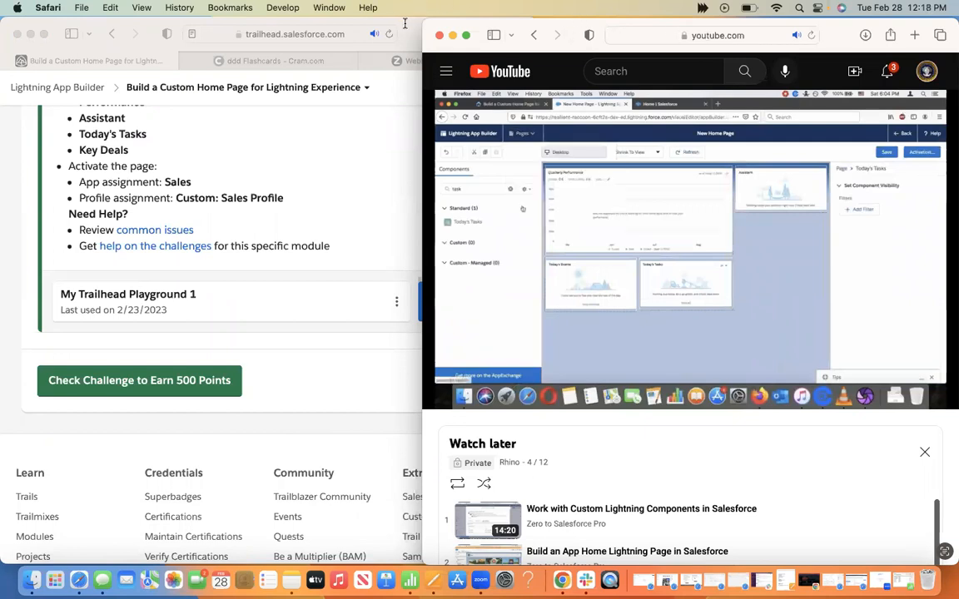
left_click(416, 306)
left_click(452, 308)
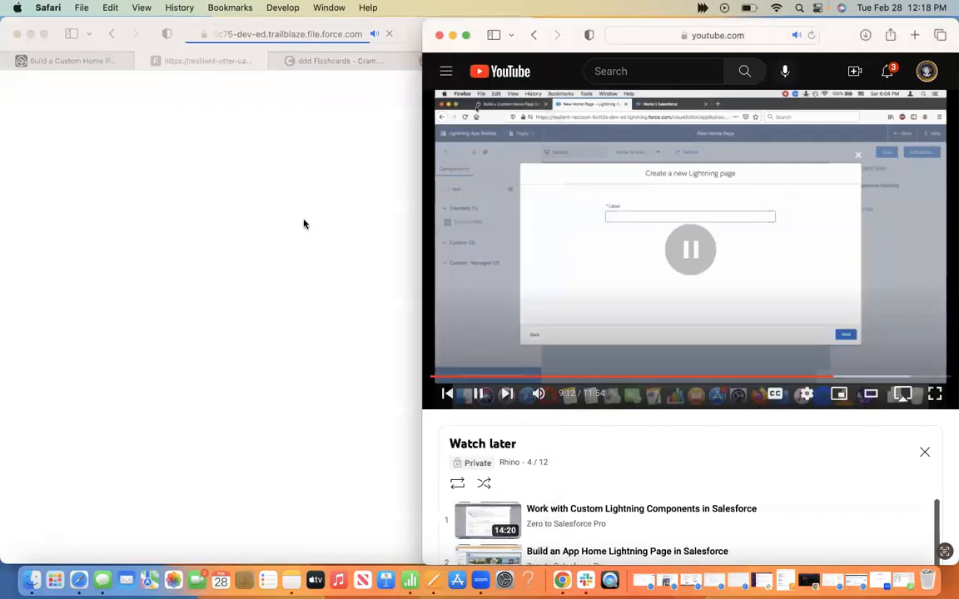
left_click(273, 209)
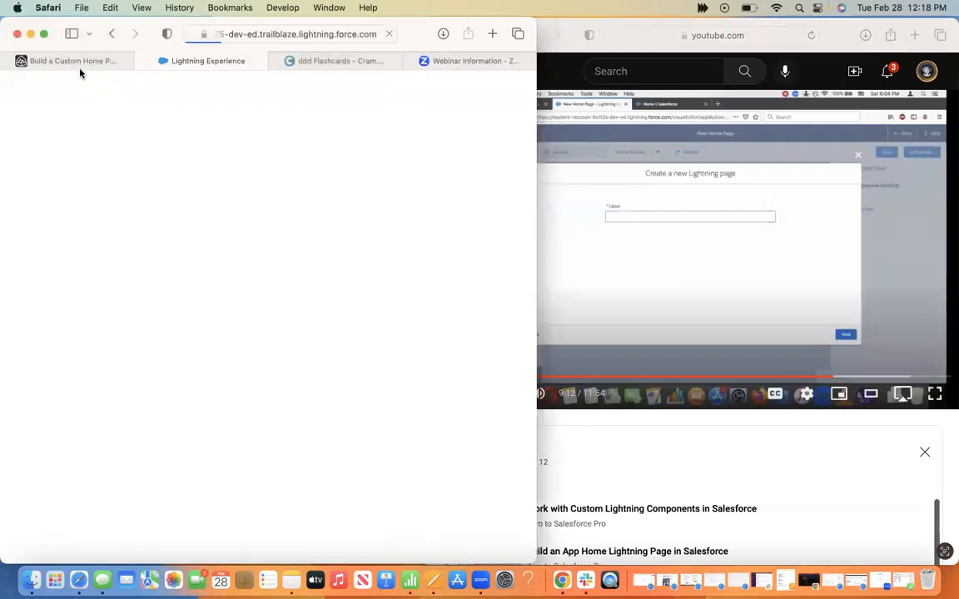
Step: Reread the unit's challenge requirements and rewind the tutorial video to 9:03
mouse_move(79, 73)
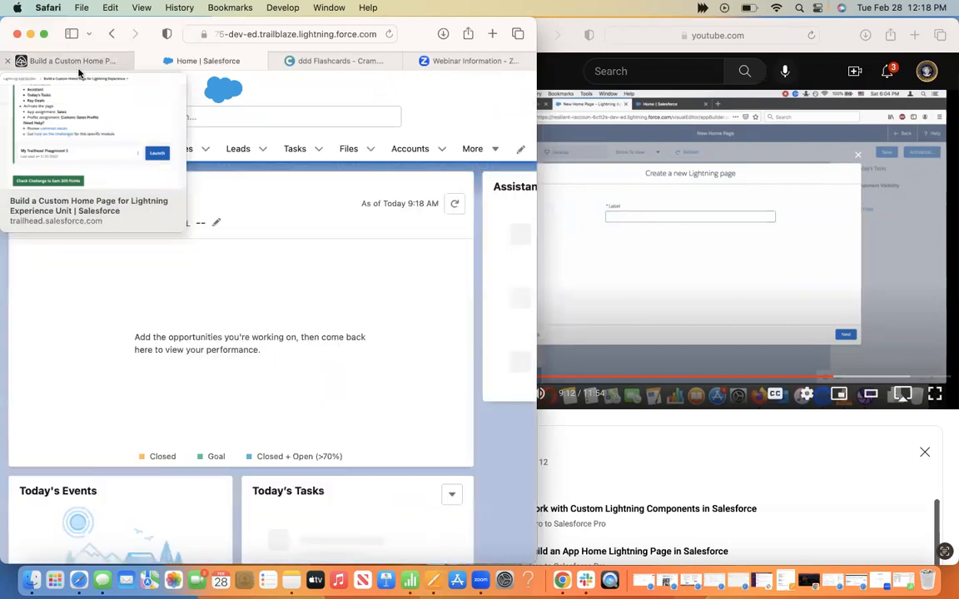
left_click(79, 70)
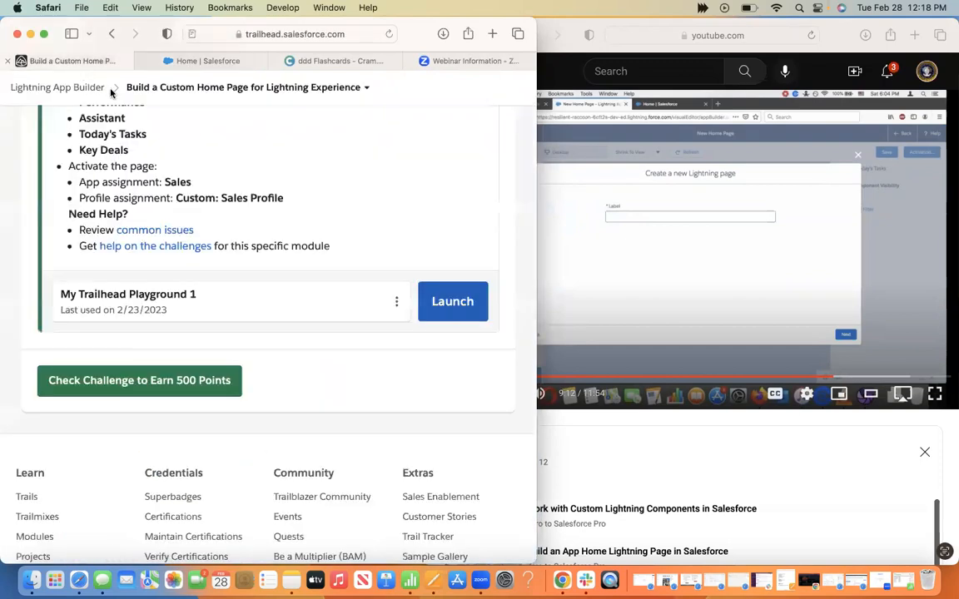
scroll(293, 190, "up", 3)
scroll(208, 187, "up", 1)
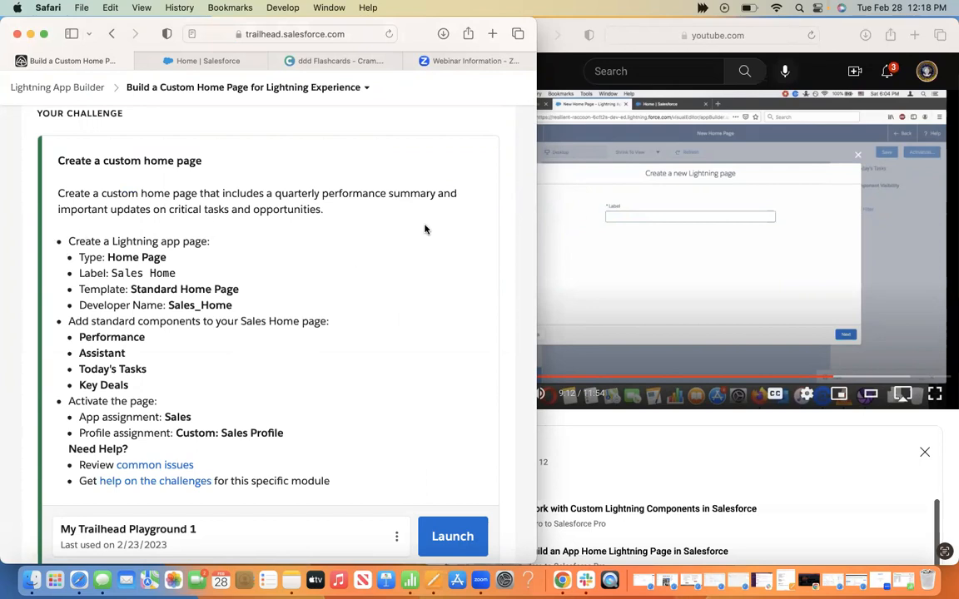
left_click(663, 261)
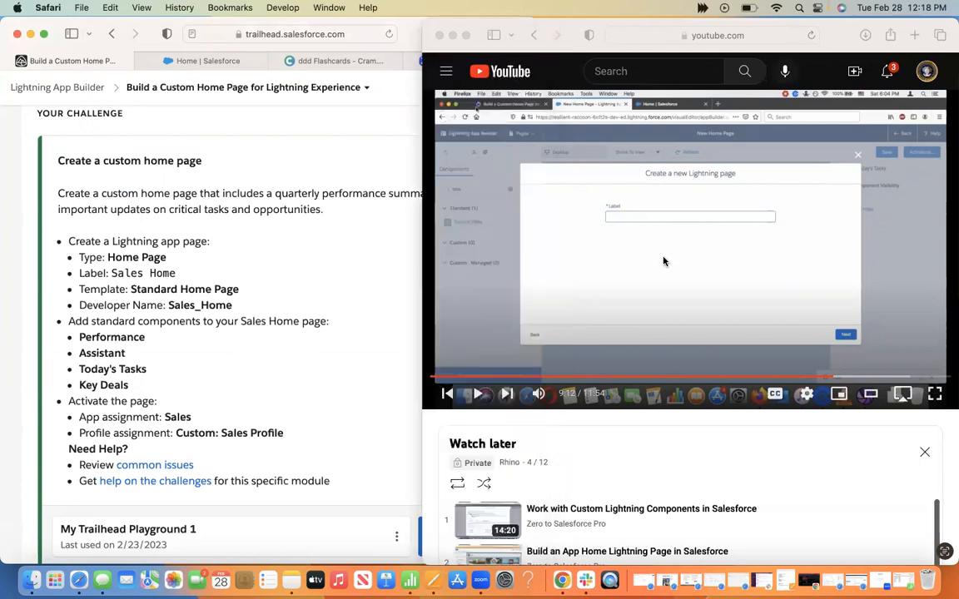
left_click(828, 381)
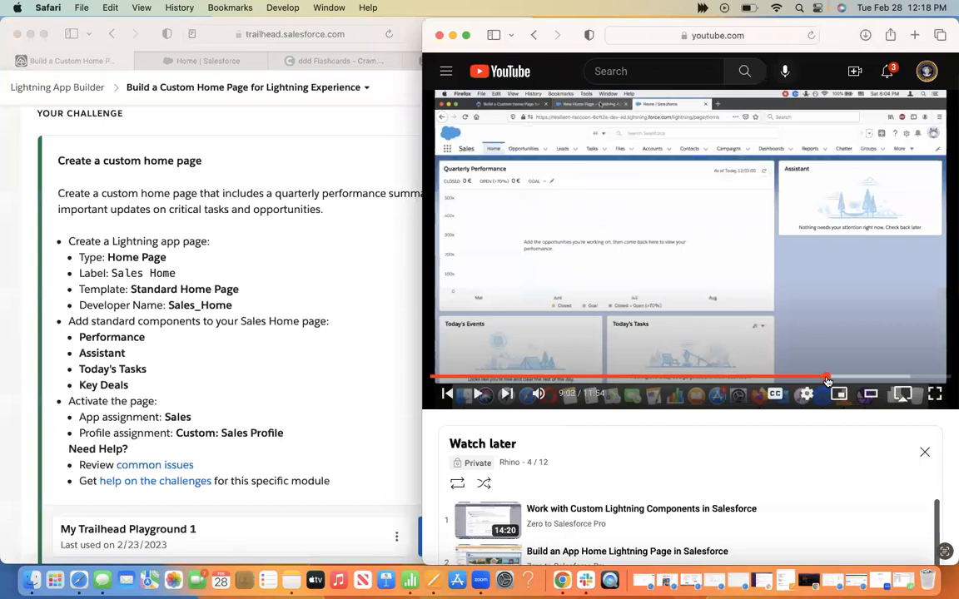
Step: Show the playground's Sales Home page and narrow the tutorial window so both fit side by side
left_click(208, 60)
left_click(839, 39)
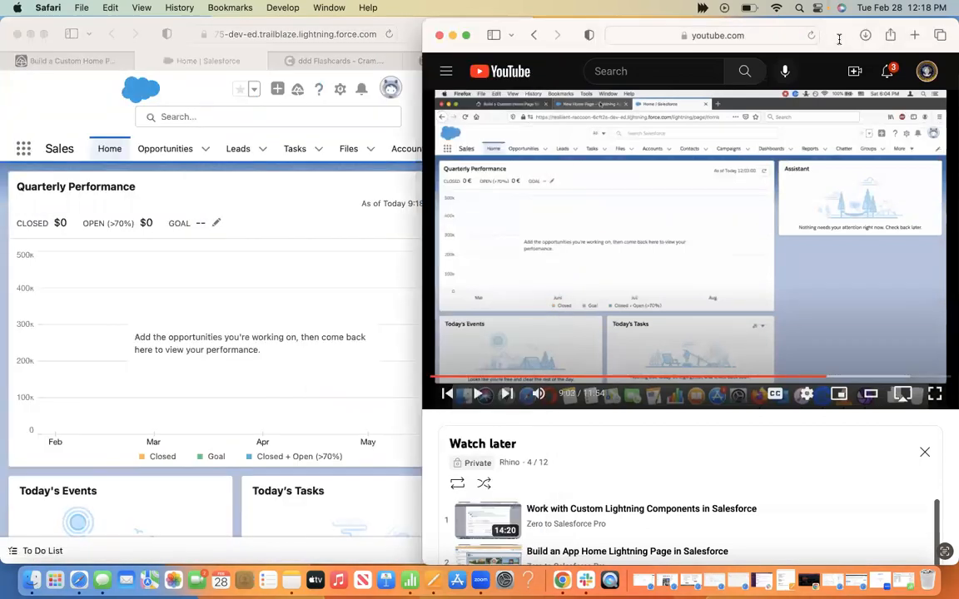
left_click_drag(858, 32, 941, 31)
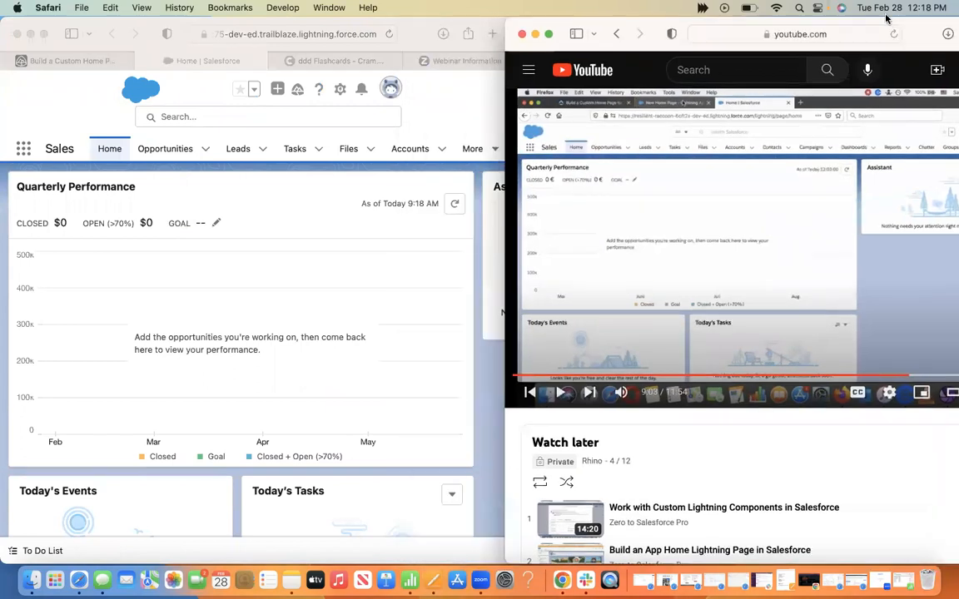
left_click_drag(864, 13, 838, 8)
left_click_drag(428, 25, 462, 20)
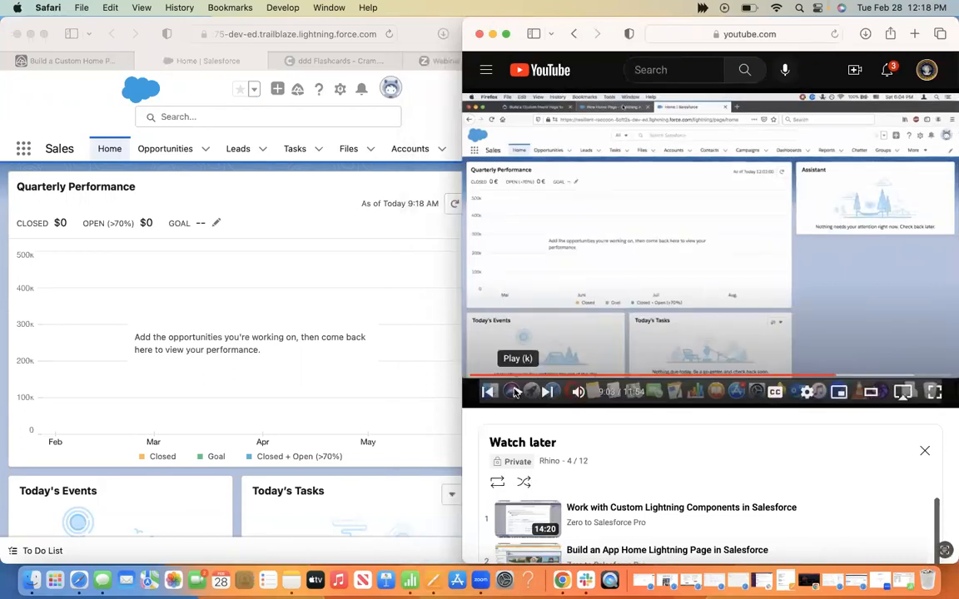
Step: Replay the tutorial's switch from the Sales Home page to the New Home Page editor, then rewind to 9:03
left_click(515, 393)
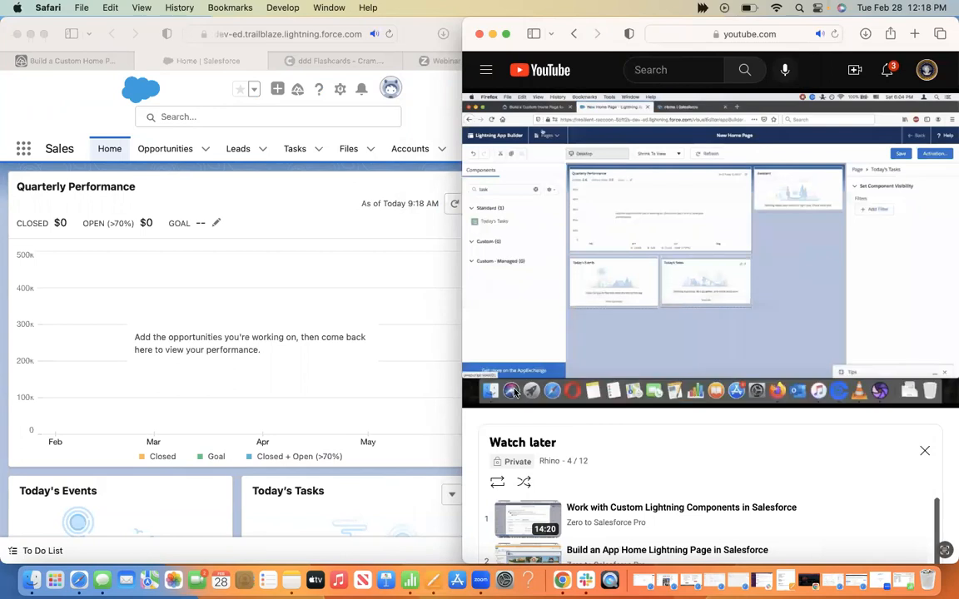
left_click(515, 393)
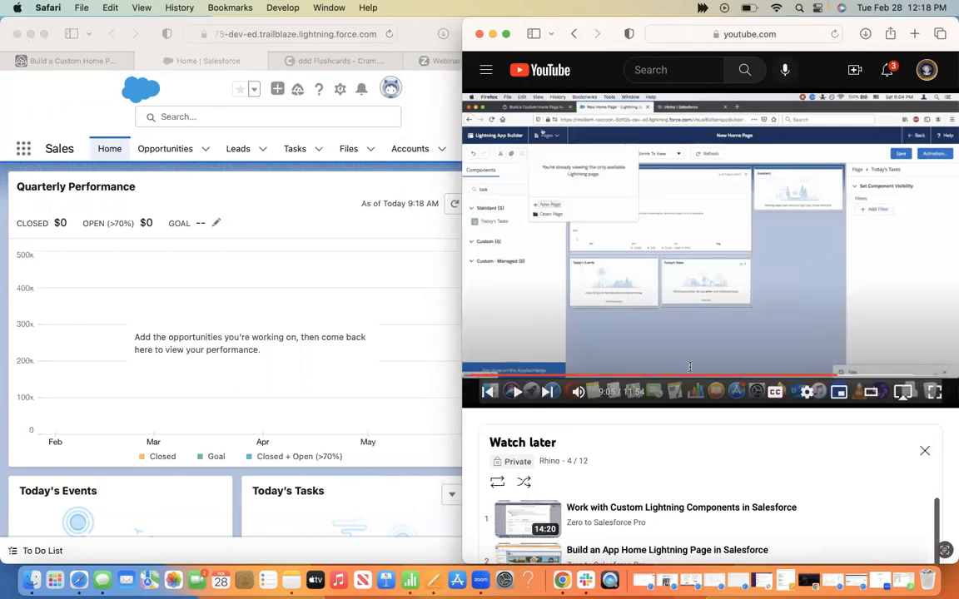
left_click(832, 377)
left_click(833, 377)
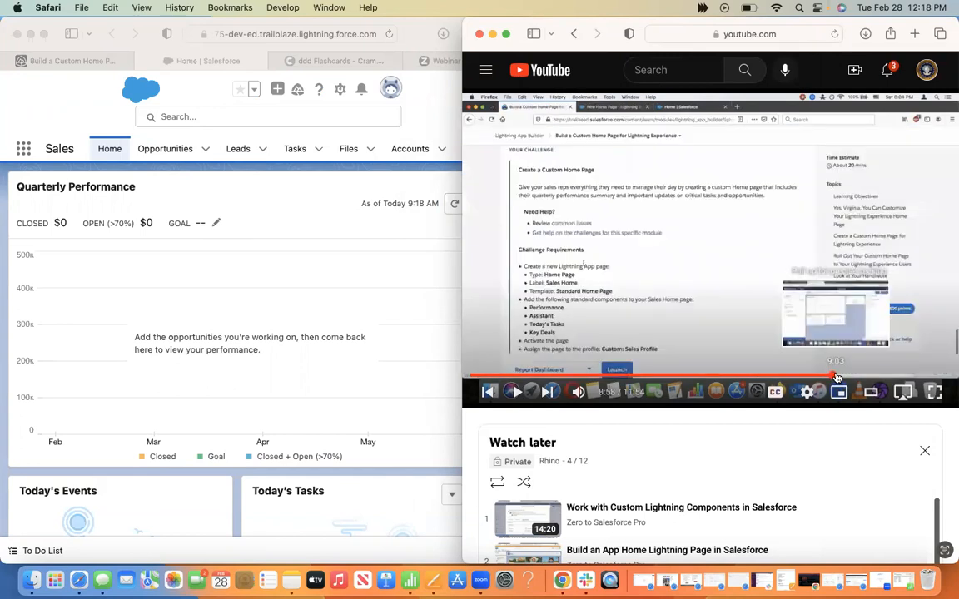
Step: Look through the playground's App Launcher and the Sales app's additional navigation items for the page builder
left_click(11, 153)
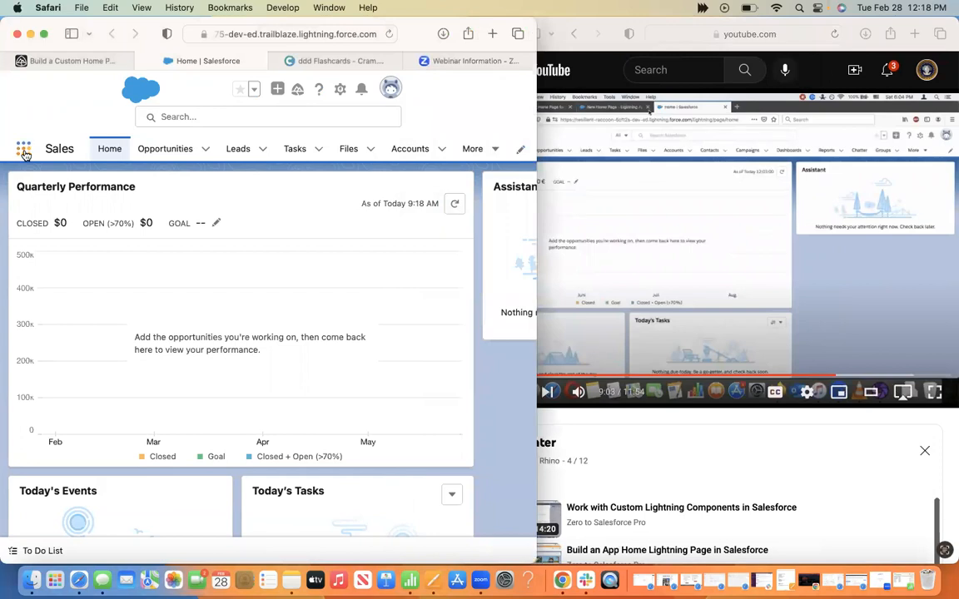
left_click(24, 150)
scroll(83, 246, "down", 3)
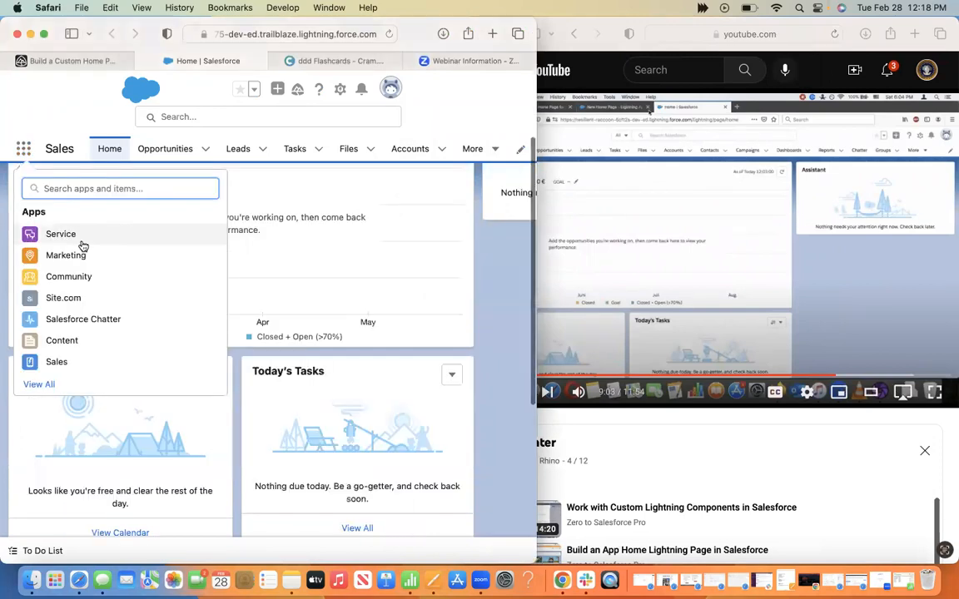
scroll(84, 245, "up", 2)
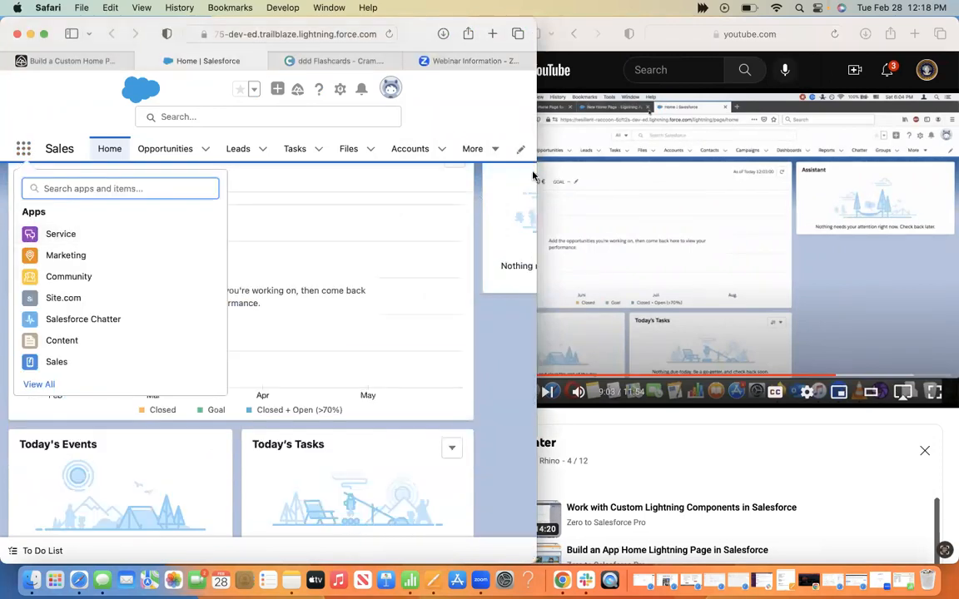
left_click(497, 153)
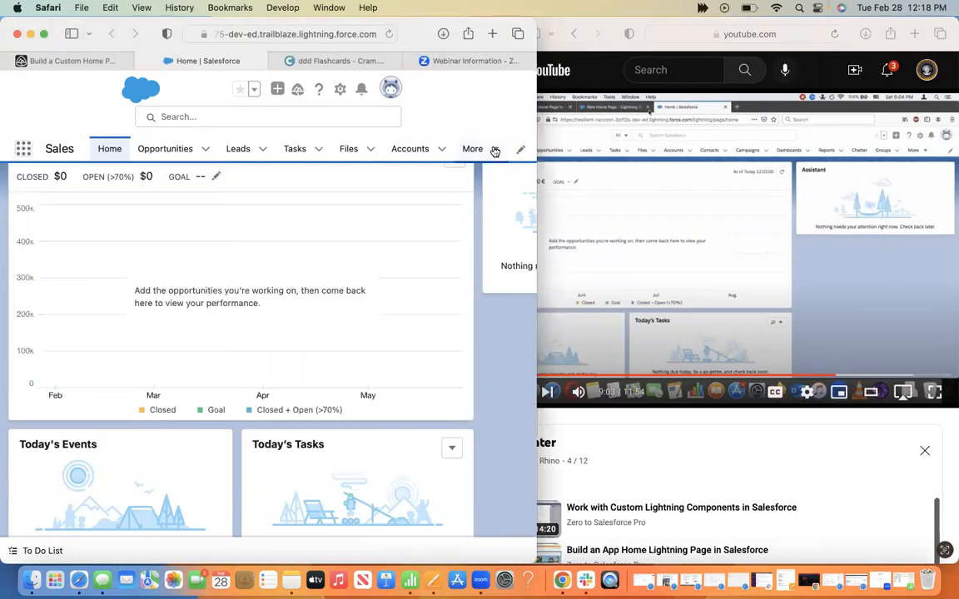
left_click(495, 151)
scroll(482, 261, "down", 2)
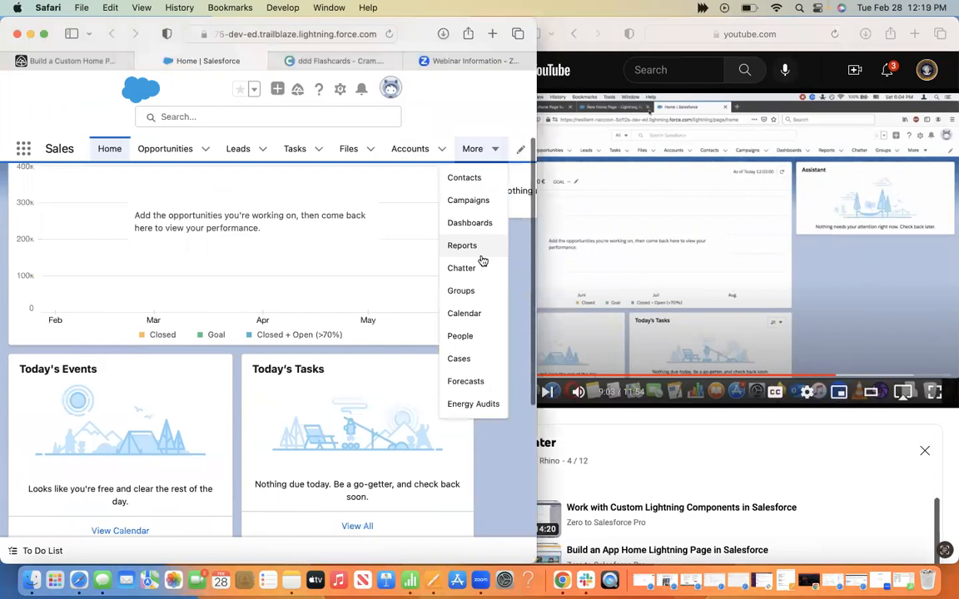
scroll(482, 262, "up", 2)
Step: Rewind the tutorial video to 3:55, where the instructions for creating a custom Home page are shown
left_click(639, 282)
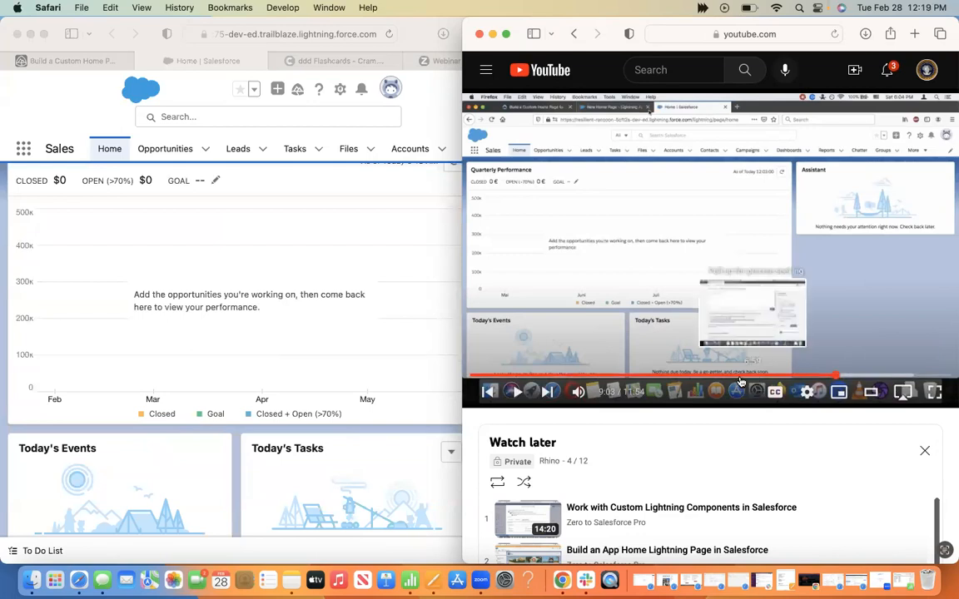
left_click(739, 380)
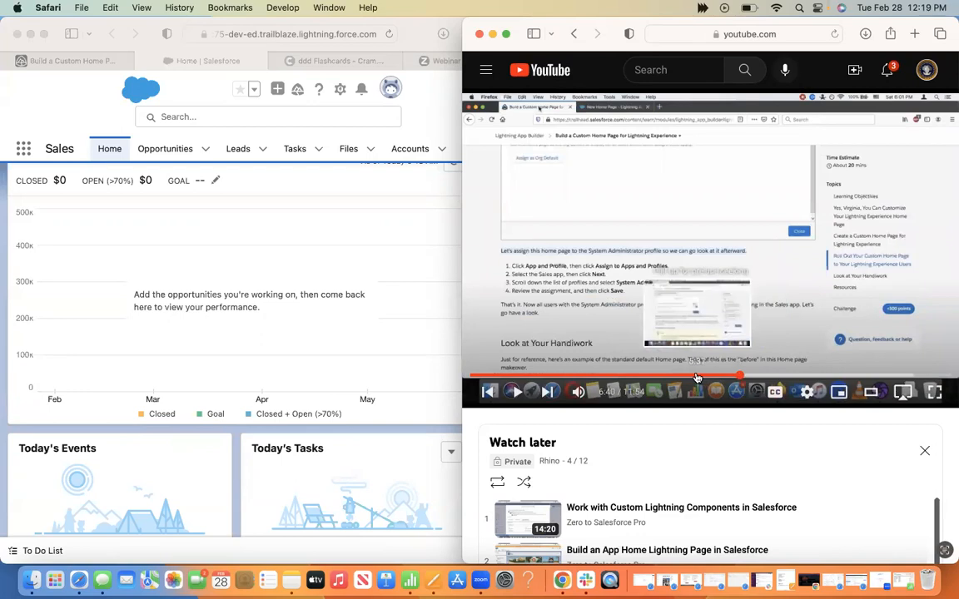
left_click(629, 376)
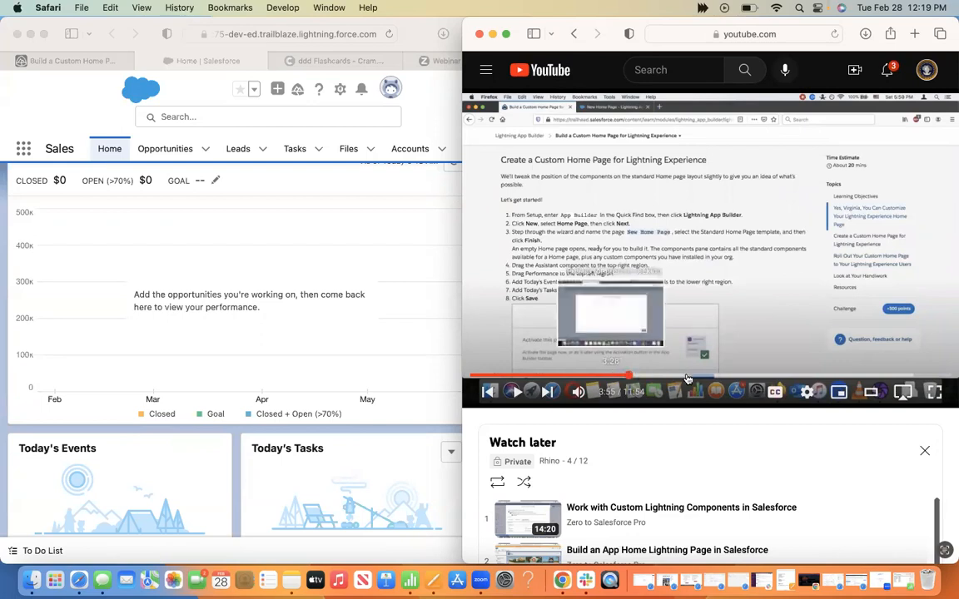
Step: Skip the tutorial video ahead to the finished New Home Page layout near 7:30, play that part briefly and pause it
left_click(684, 375)
left_click(719, 375)
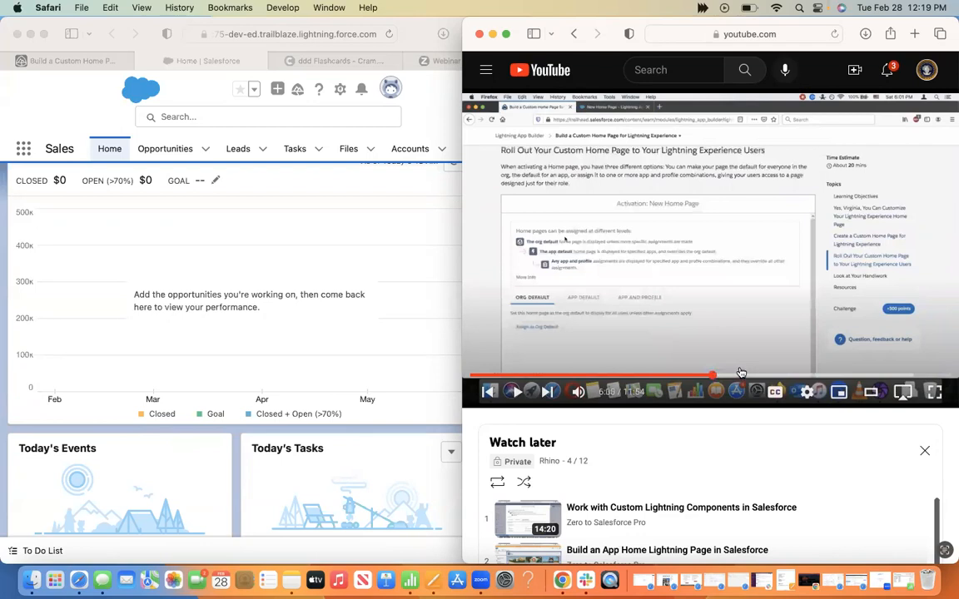
left_click(739, 376)
left_click(782, 375)
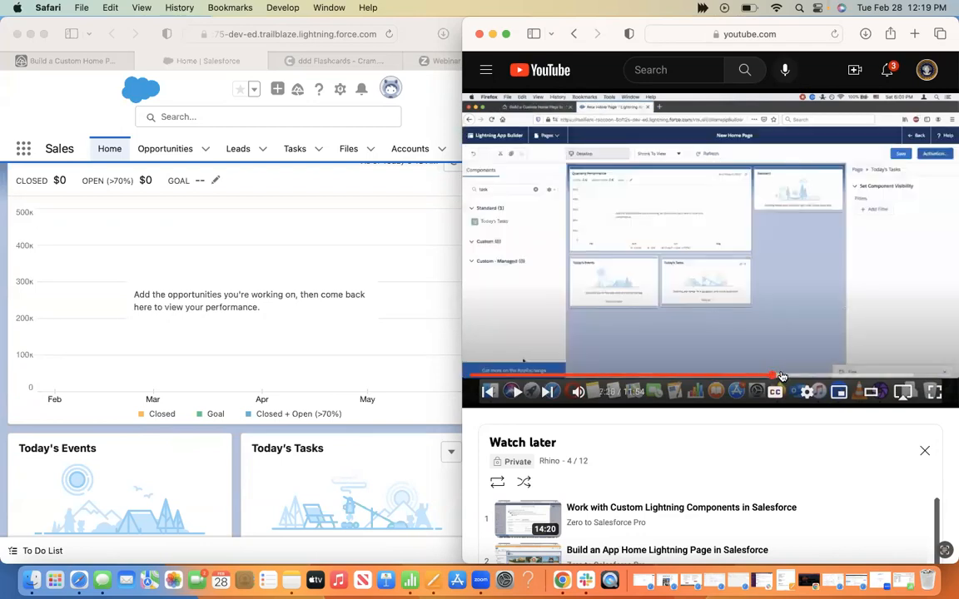
left_click(776, 376)
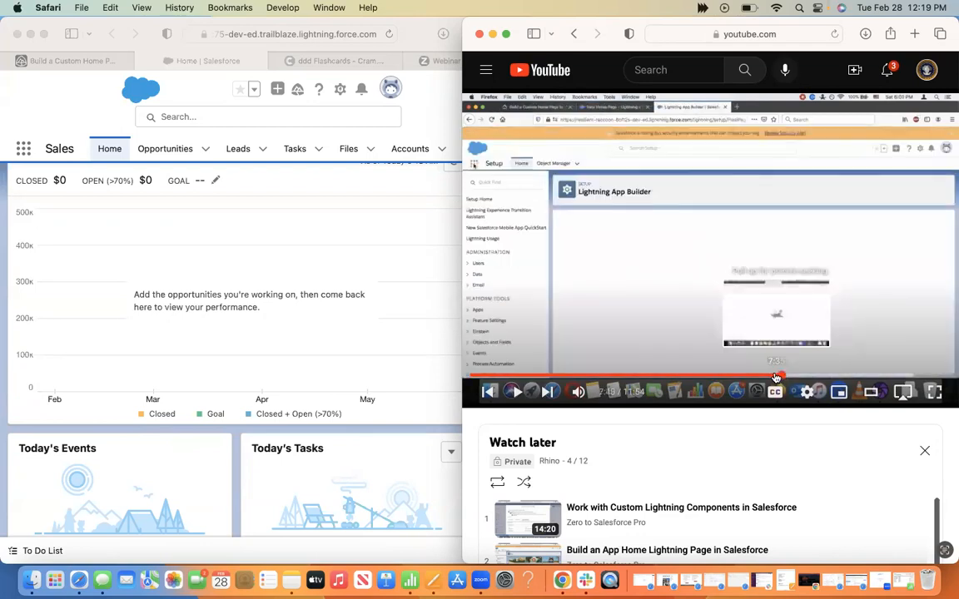
left_click(516, 393)
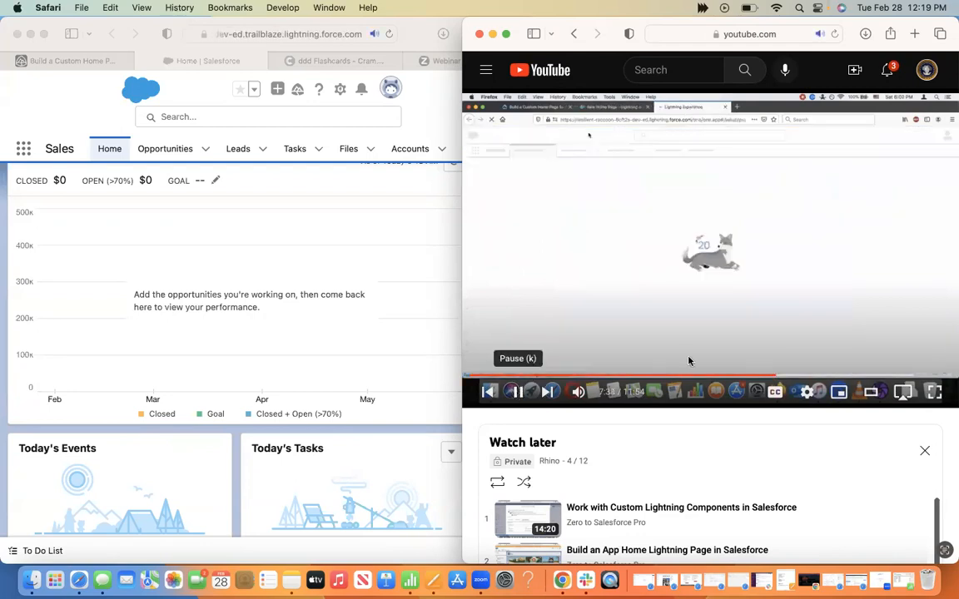
left_click(772, 377)
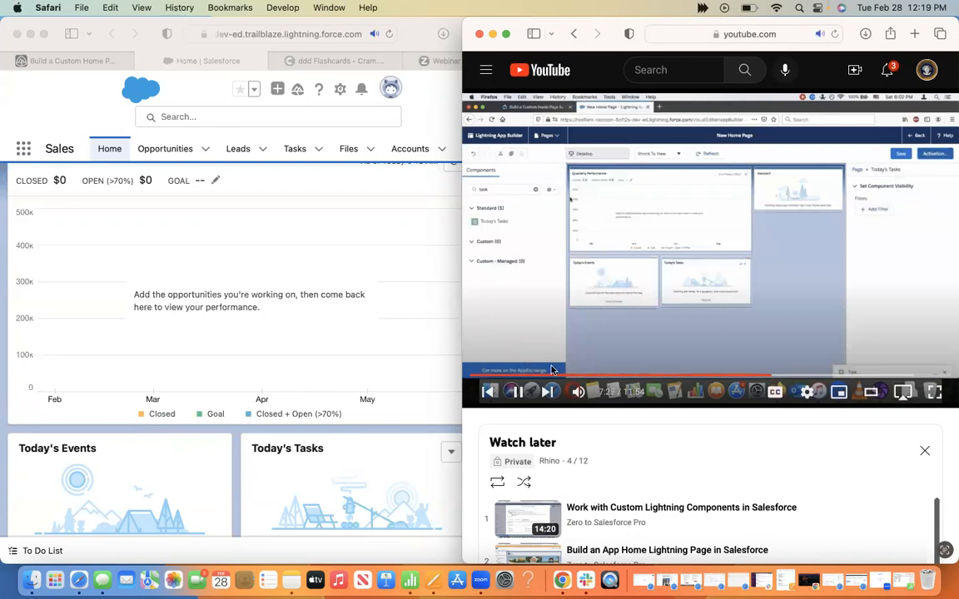
left_click(516, 392)
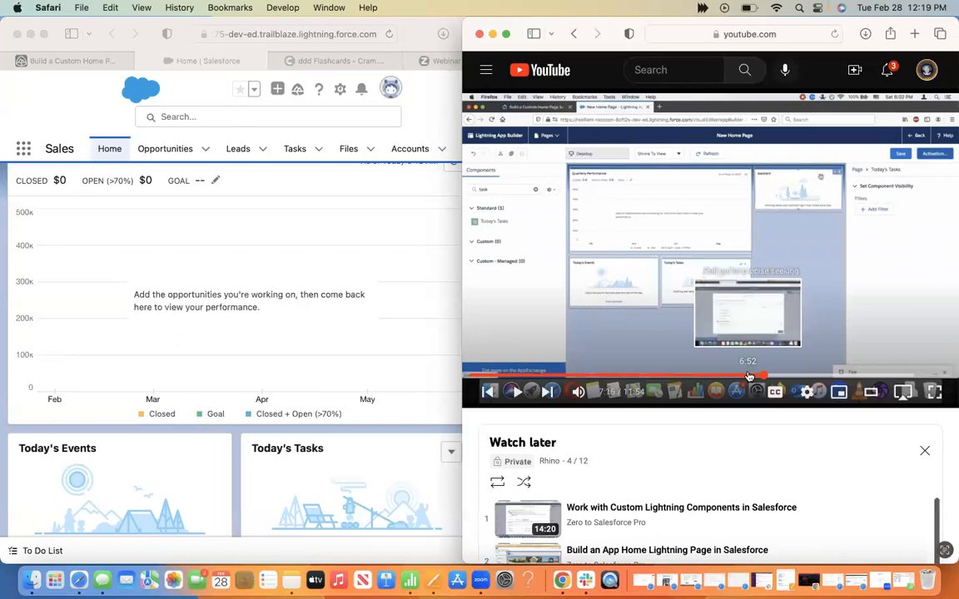
Step: Rewind the tutorial past the profile assignment to the home page Activation dialog at 5:35 and play from there
left_click(737, 376)
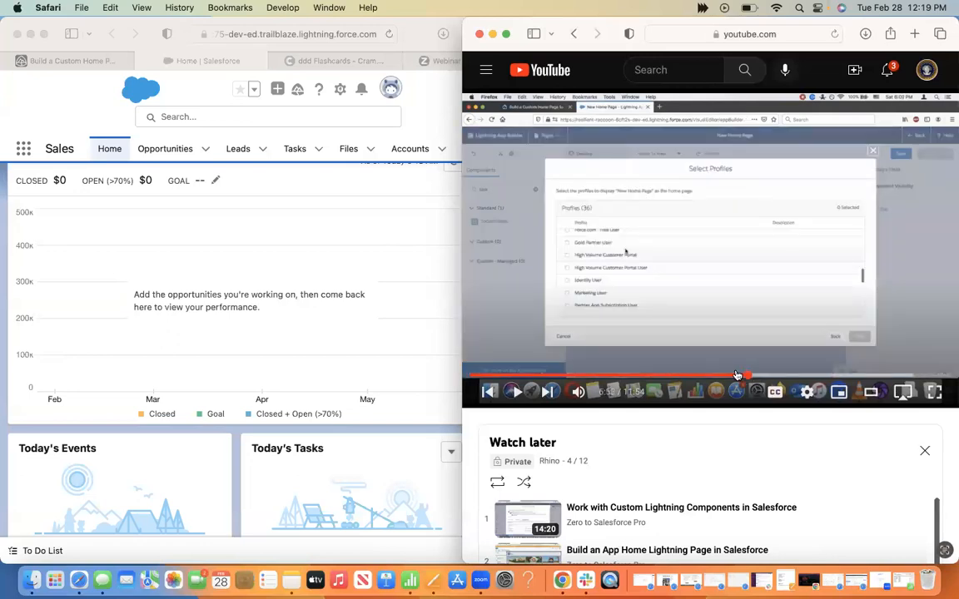
left_click(736, 376)
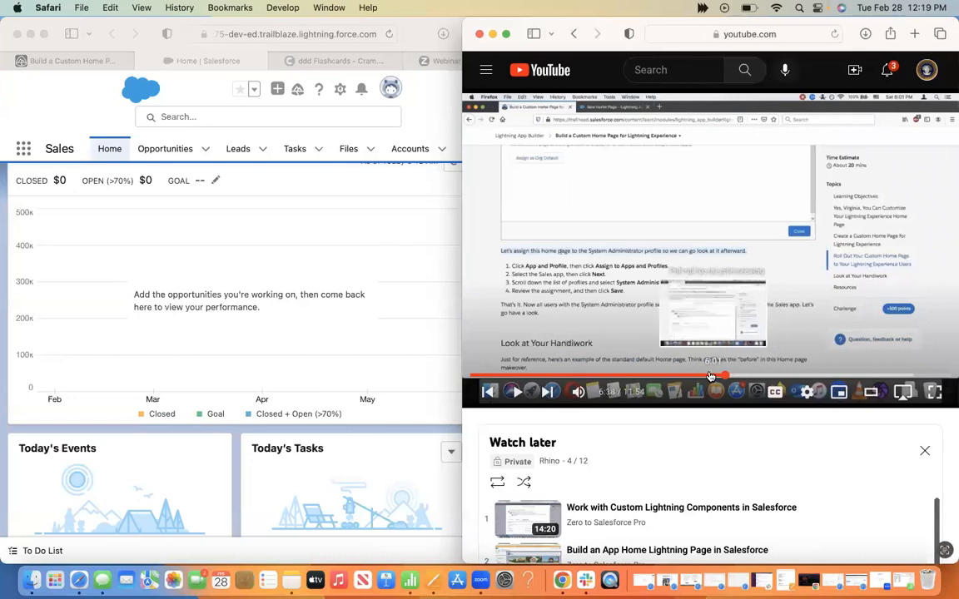
left_click(695, 377)
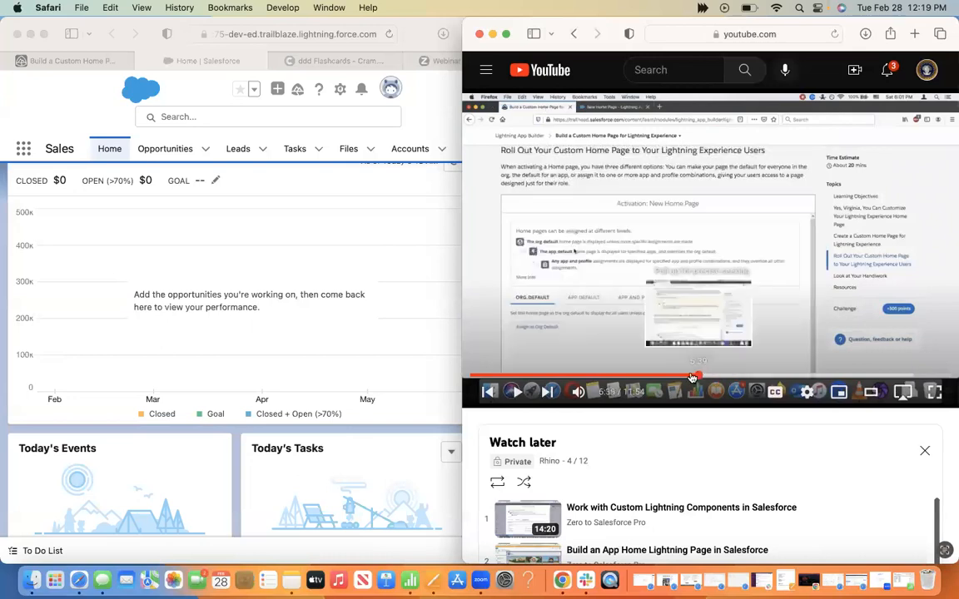
left_click(684, 376)
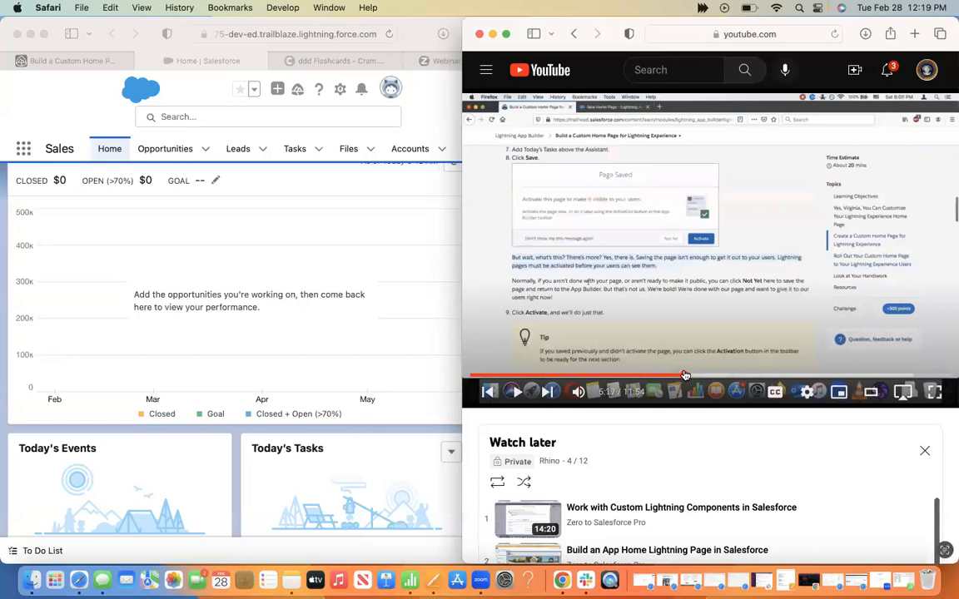
left_click(694, 376)
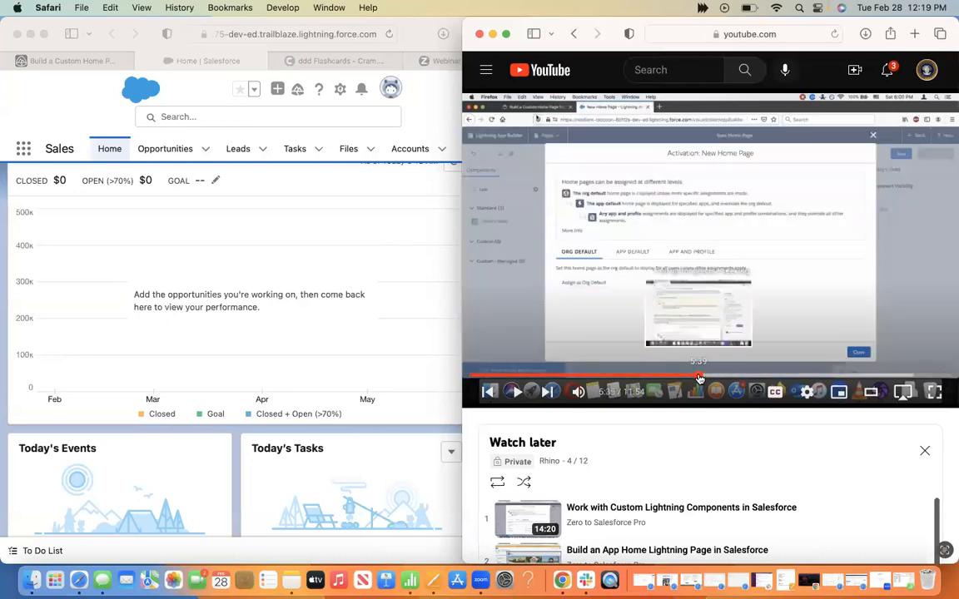
left_click(515, 392)
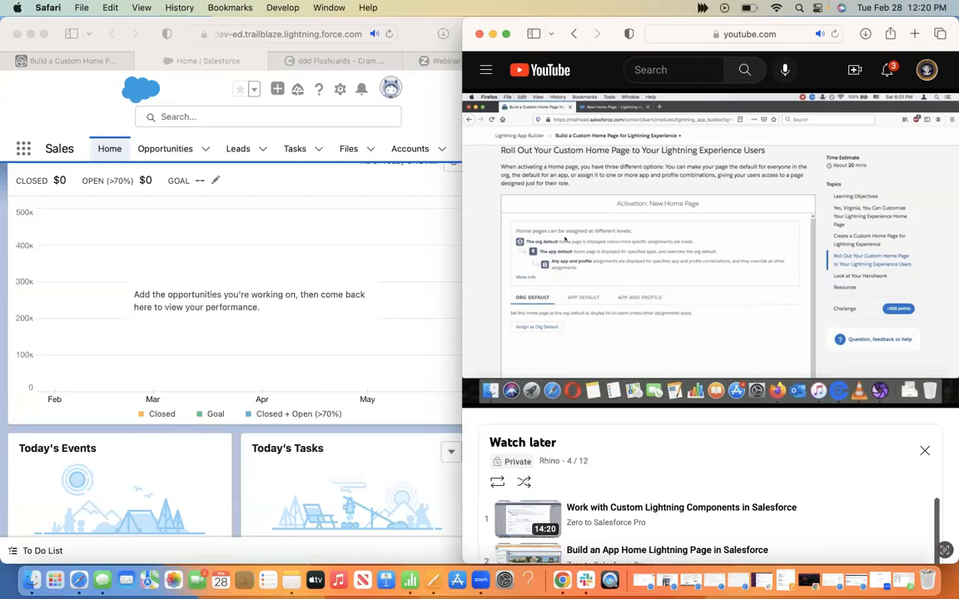
Step: Return to the Trailhead unit on building a custom Home page and locate the numbered instructions for creating the page
left_click(47, 68)
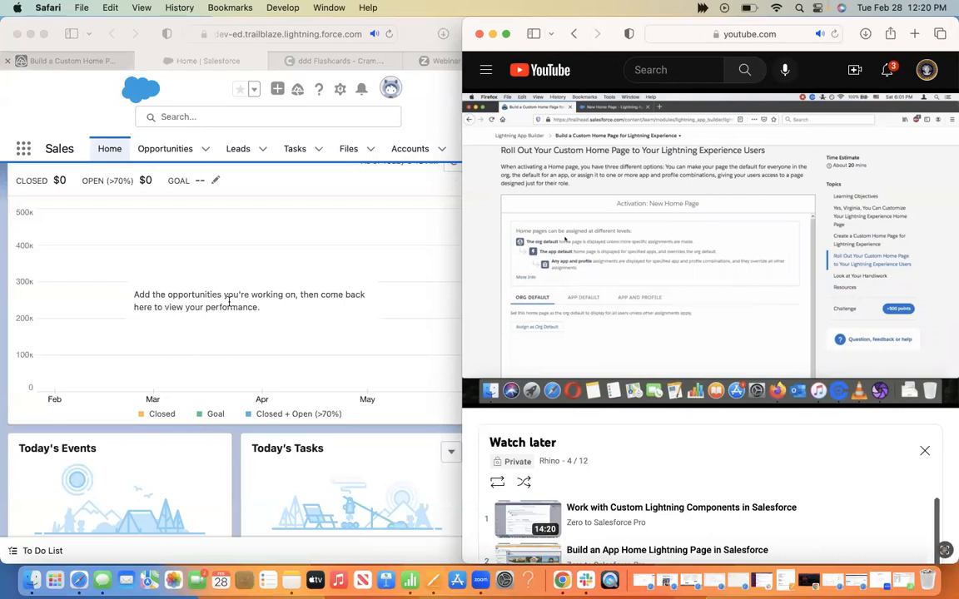
scroll(229, 305, "up", 15)
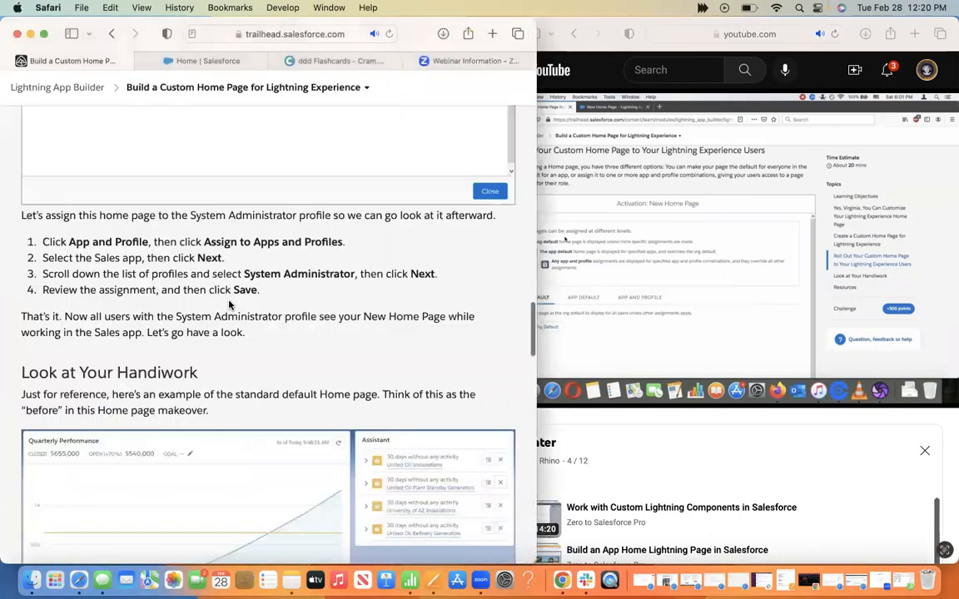
scroll(229, 305, "up", 10)
scroll(229, 305, "up", 5)
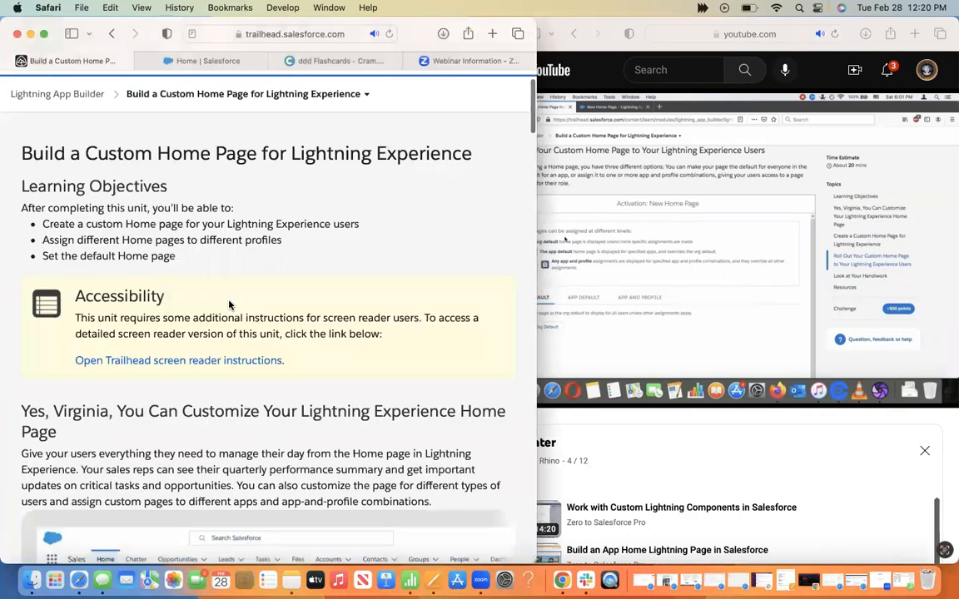
scroll(229, 305, "down", 5)
scroll(229, 305, "down", 4)
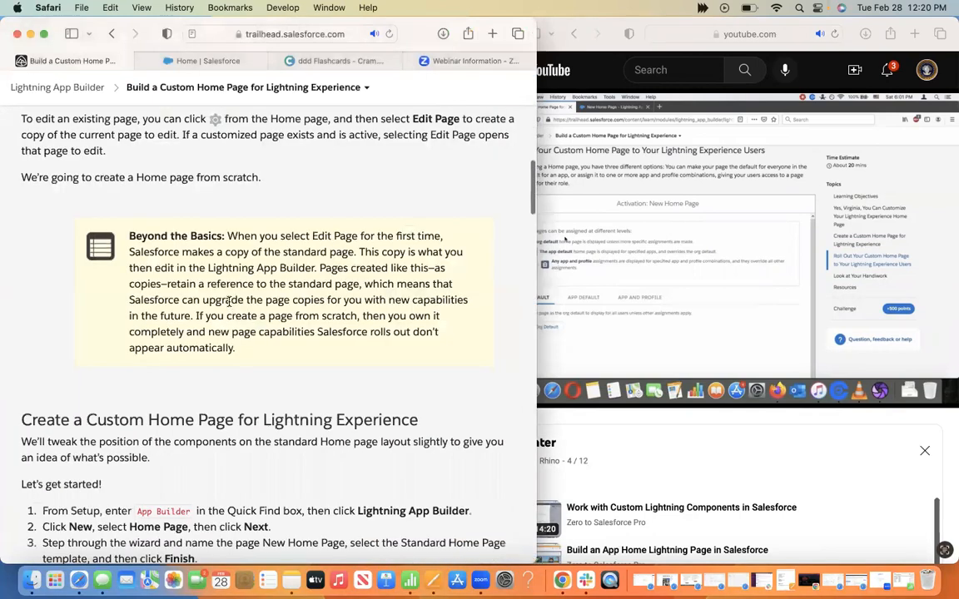
scroll(229, 305, "down", 3)
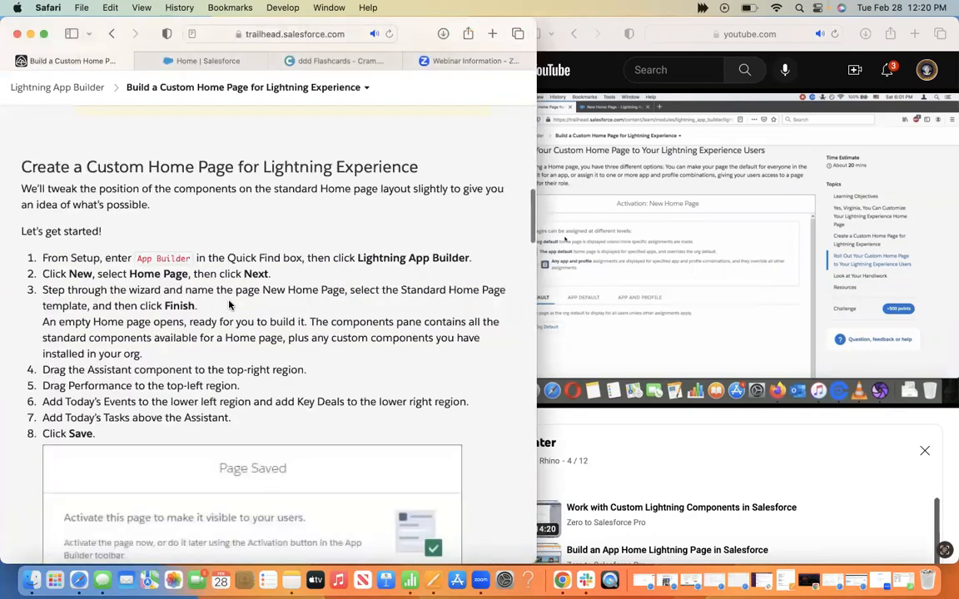
Step: Pause the tutorial video and move the Trailhead unit's tab into the YouTube browser window
scroll(229, 305, "down", 1)
left_click(631, 272)
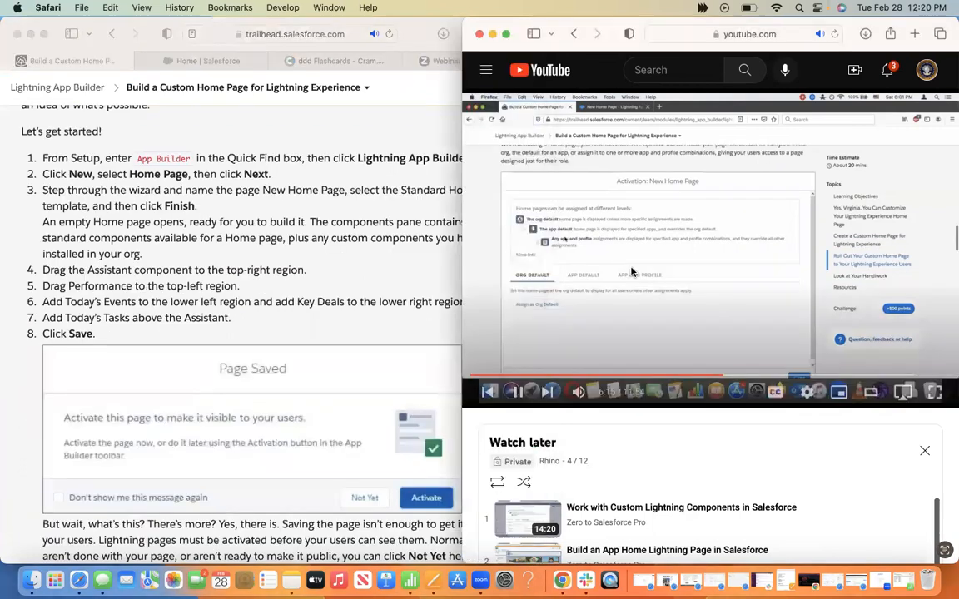
left_click(631, 273)
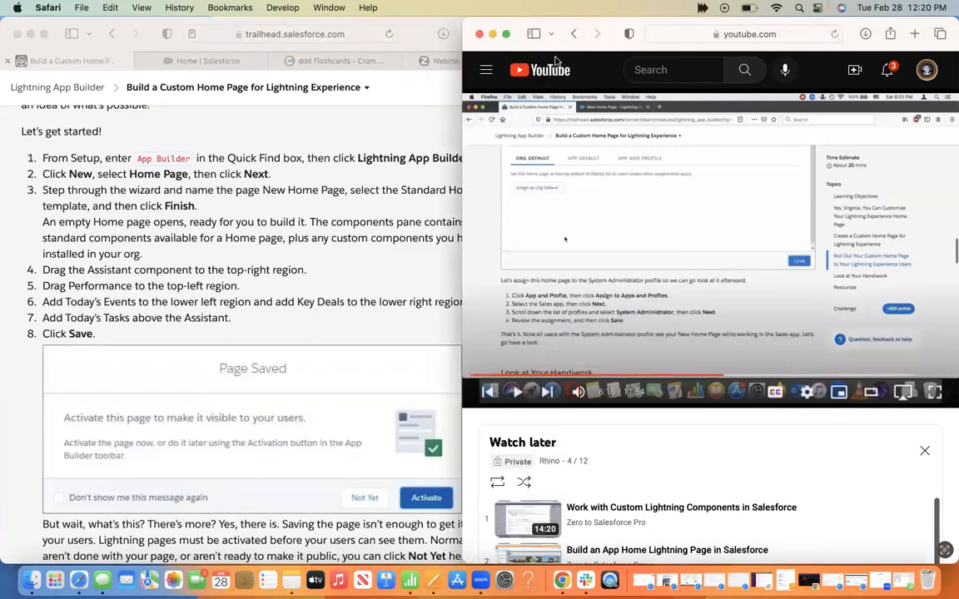
left_click_drag(65, 61, 666, 40)
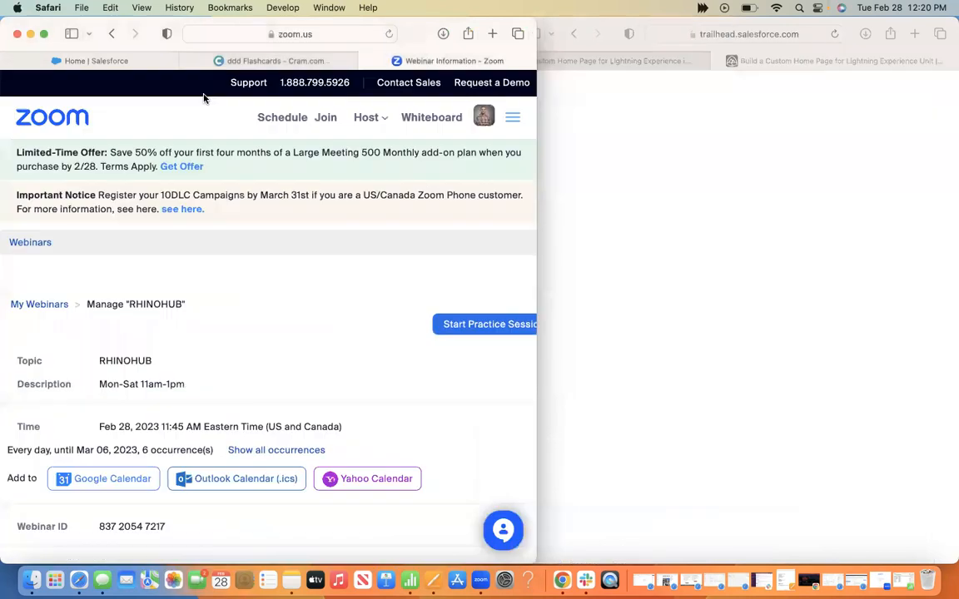
Step: Open Setup in a new tab from the Salesforce Sales home page
left_click(83, 60)
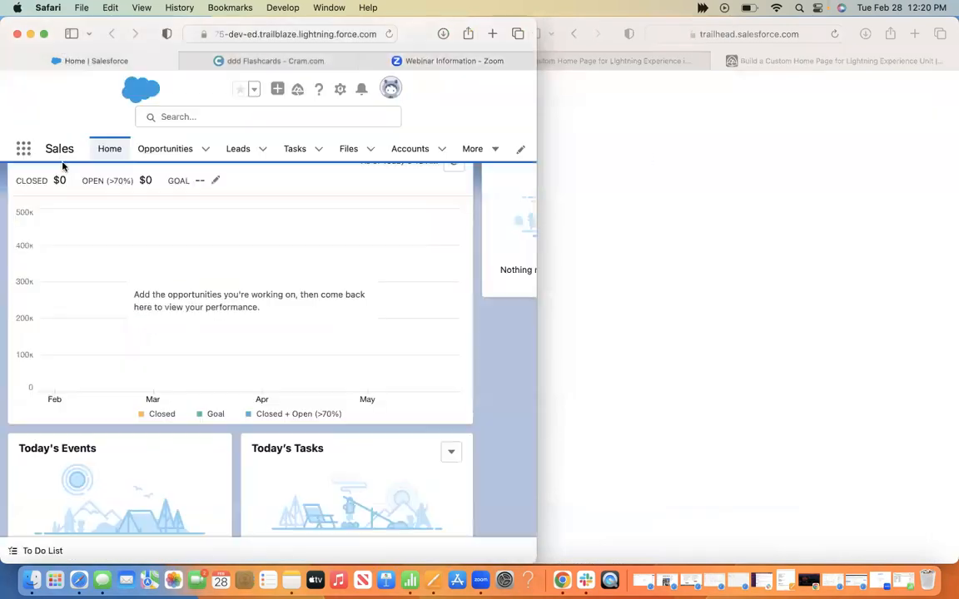
left_click(339, 91)
left_click(260, 125)
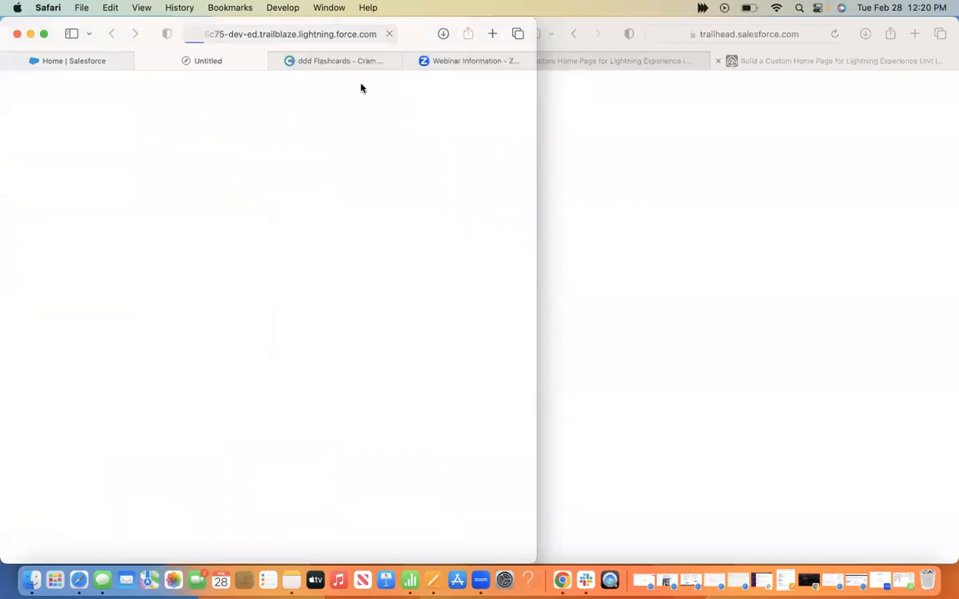
Step: Search Setup for "app builder" and open the Lightning App Builder page
left_click(782, 73)
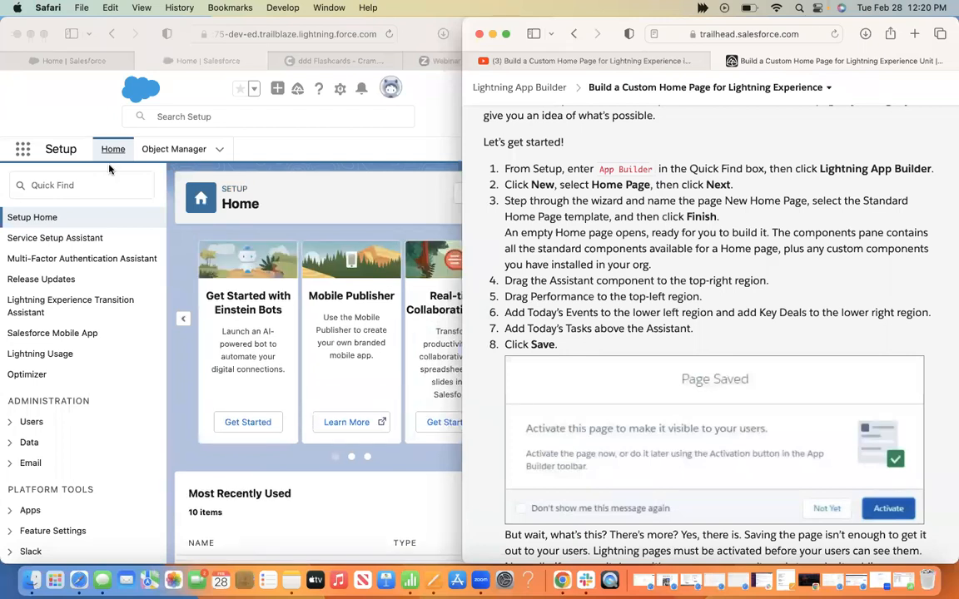
left_click(227, 103)
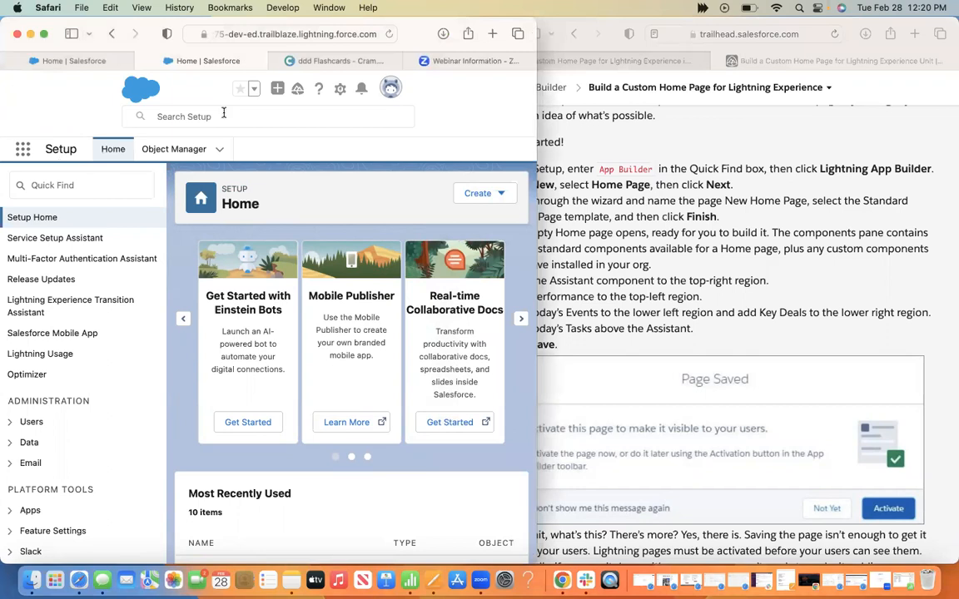
left_click(223, 112)
type("app")
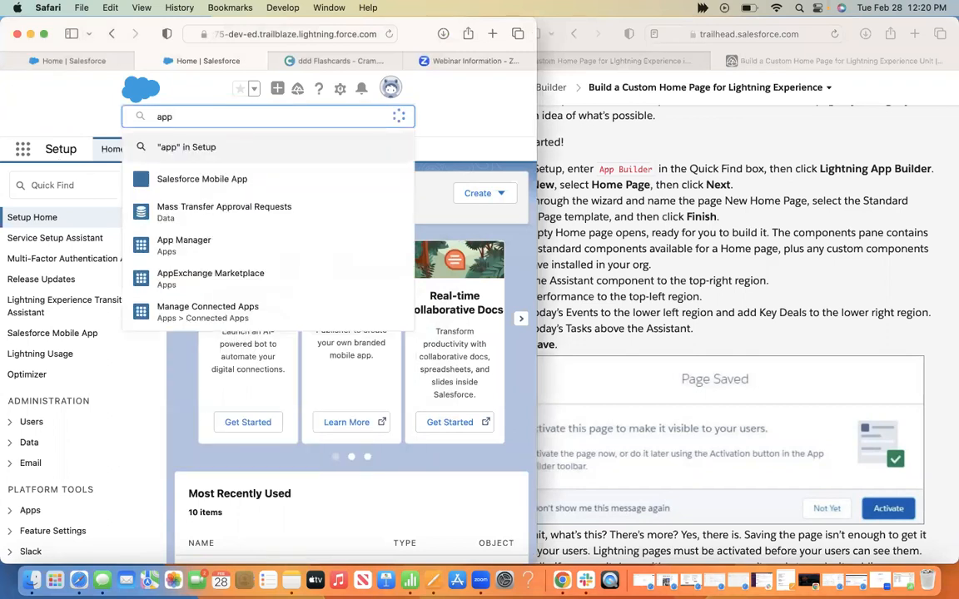
type(" build")
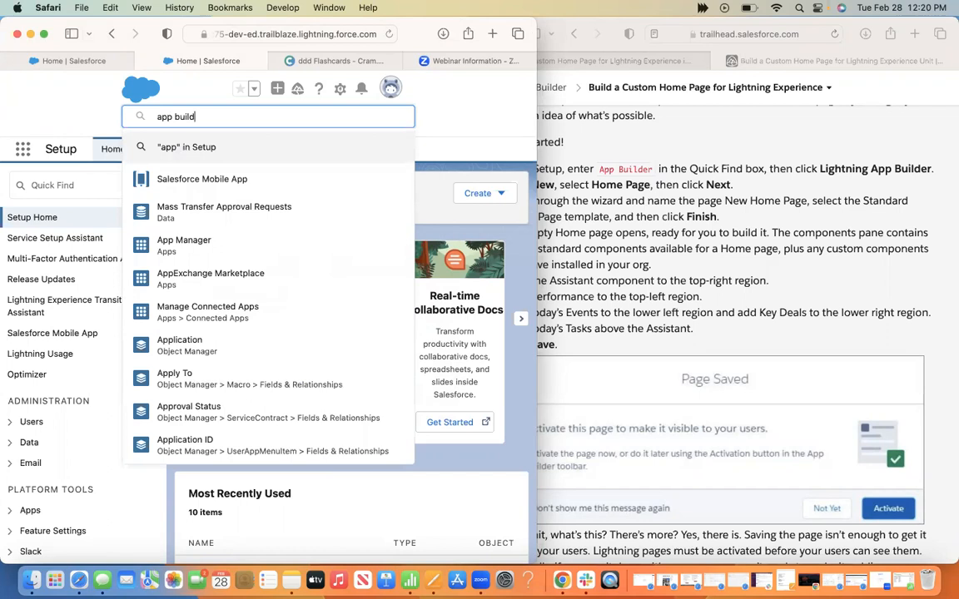
type("er")
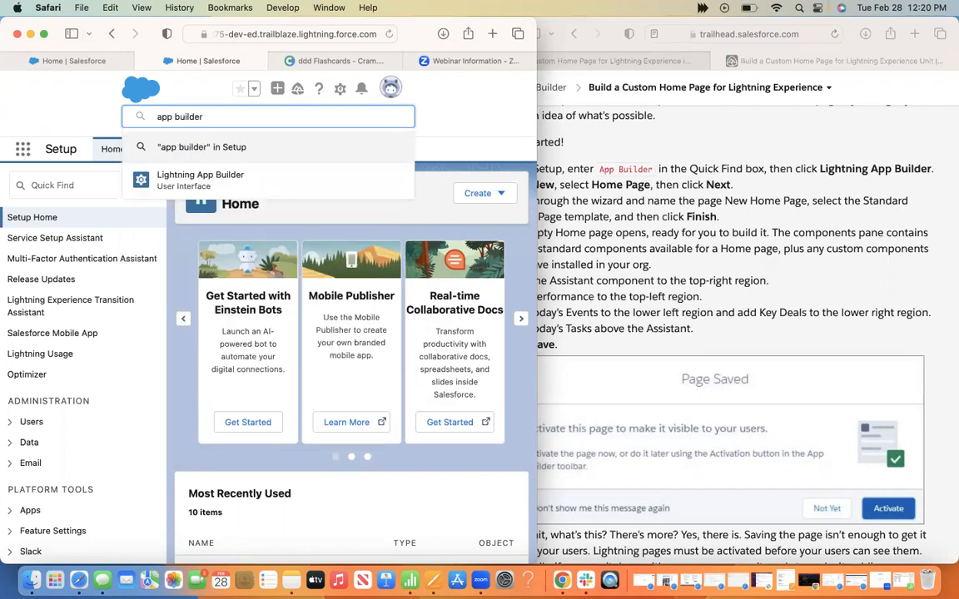
left_click(287, 193)
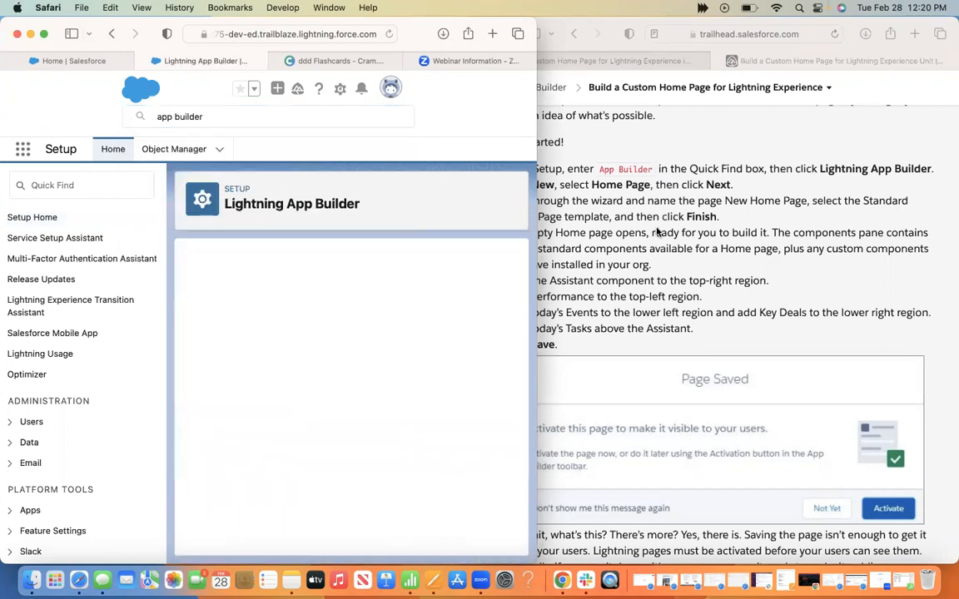
Step: Move the Trailhead window aside and widen the Salesforce window to show the full Lightning Pages list
left_click(657, 232)
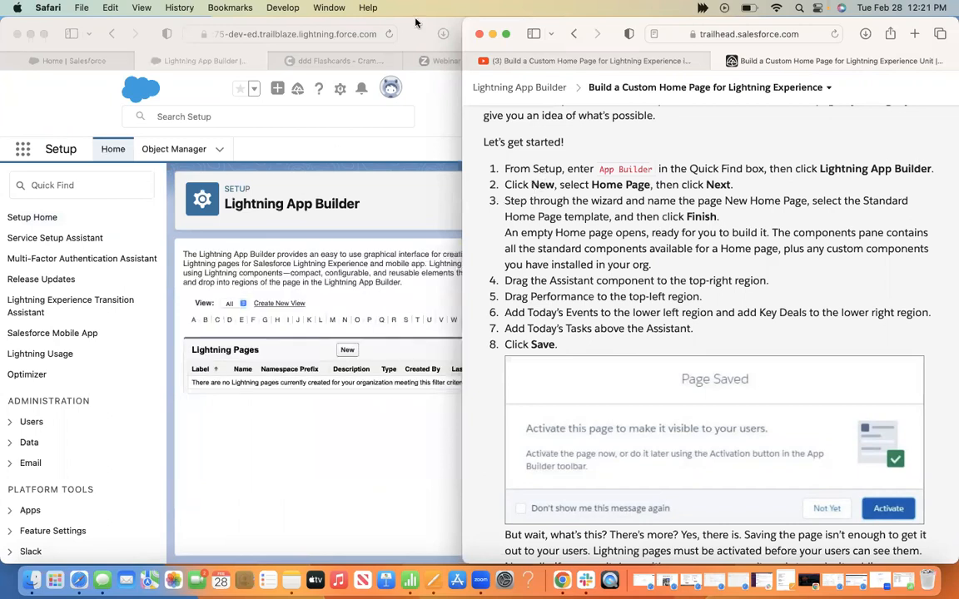
left_click_drag(639, 21, 713, 10)
left_click(327, 189)
left_click_drag(534, 17, 787, 17)
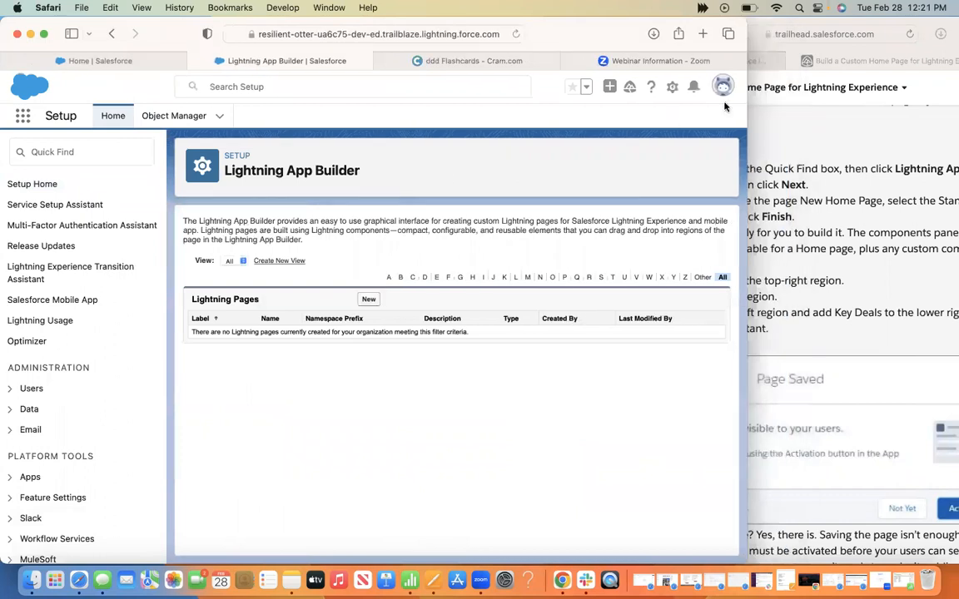
Step: Examine the Hands-on Challenge requirements for the custom home page in the Trailhead unit
left_click(924, 25)
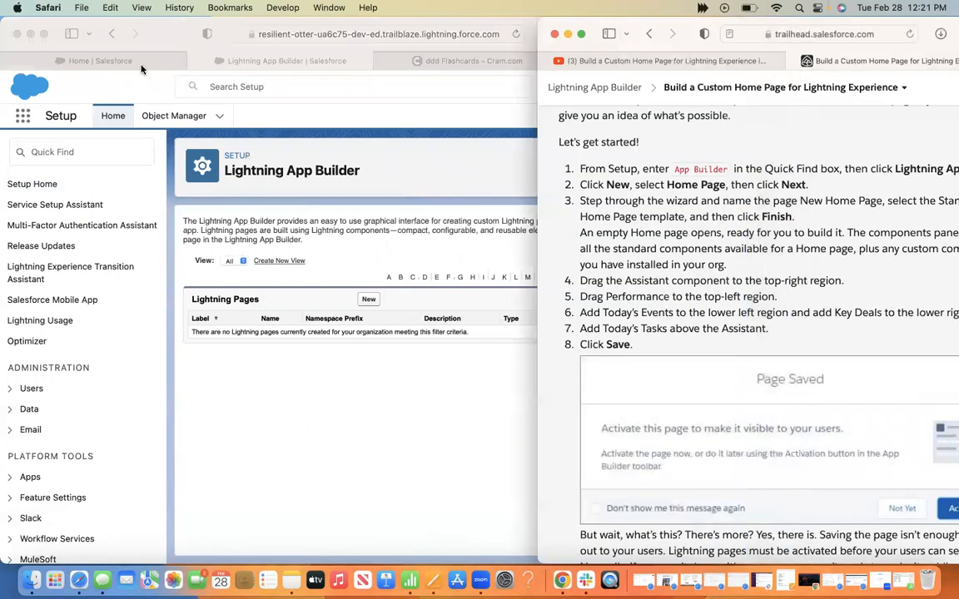
left_click(140, 67)
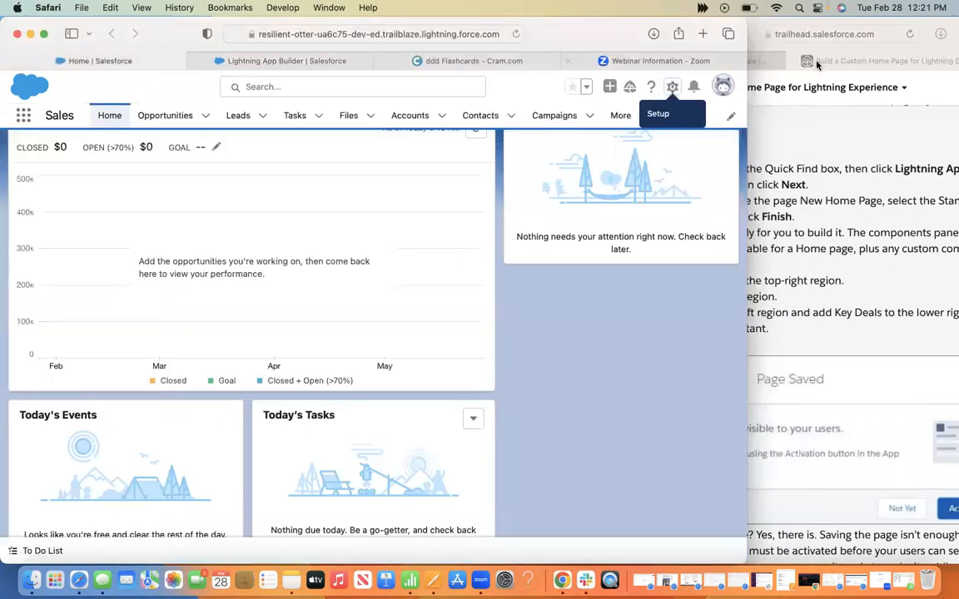
left_click(847, 64)
key("space")
left_click_drag(808, 27, 679, 27)
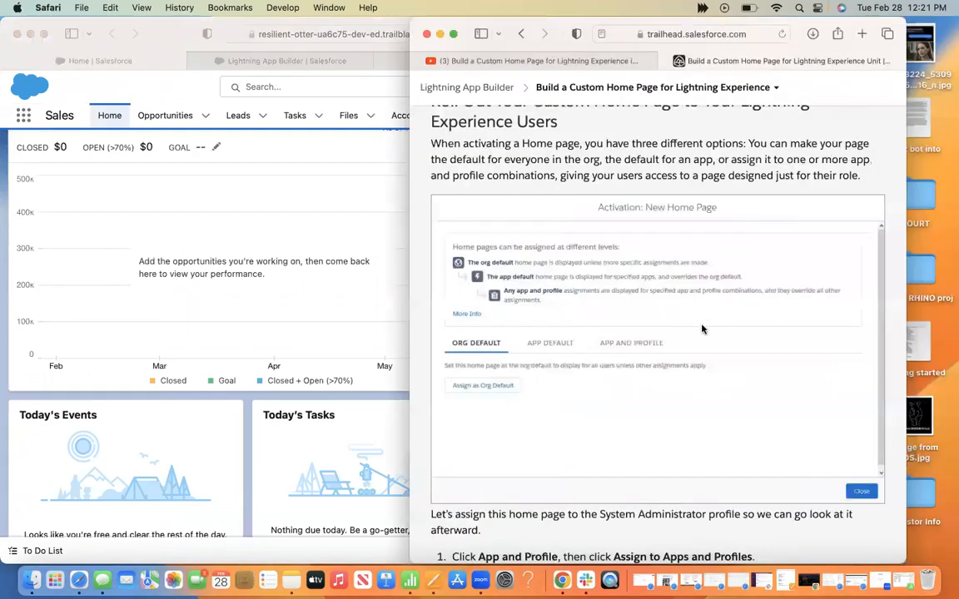
key("space")
key("space")
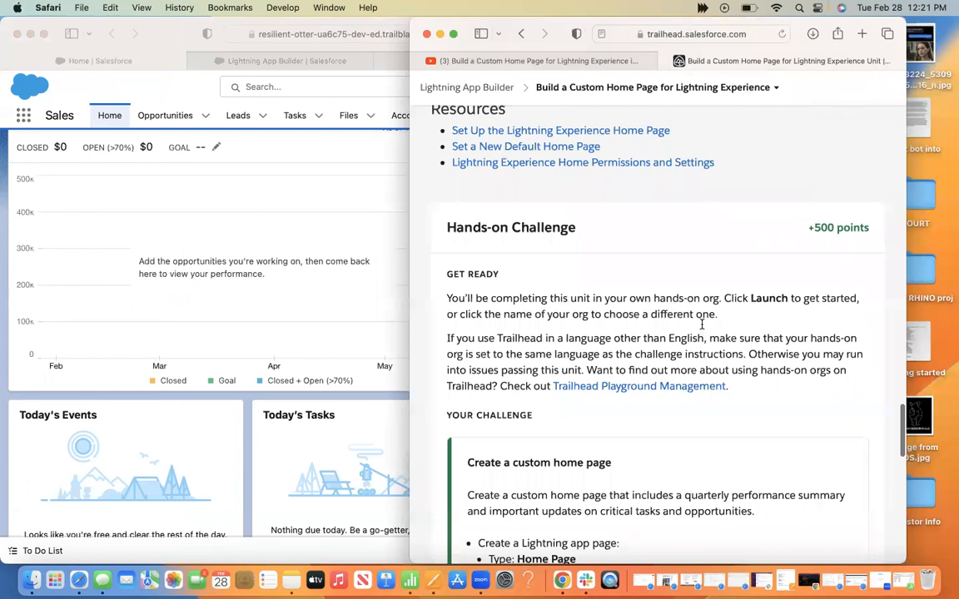
scroll(702, 327, "down", 3)
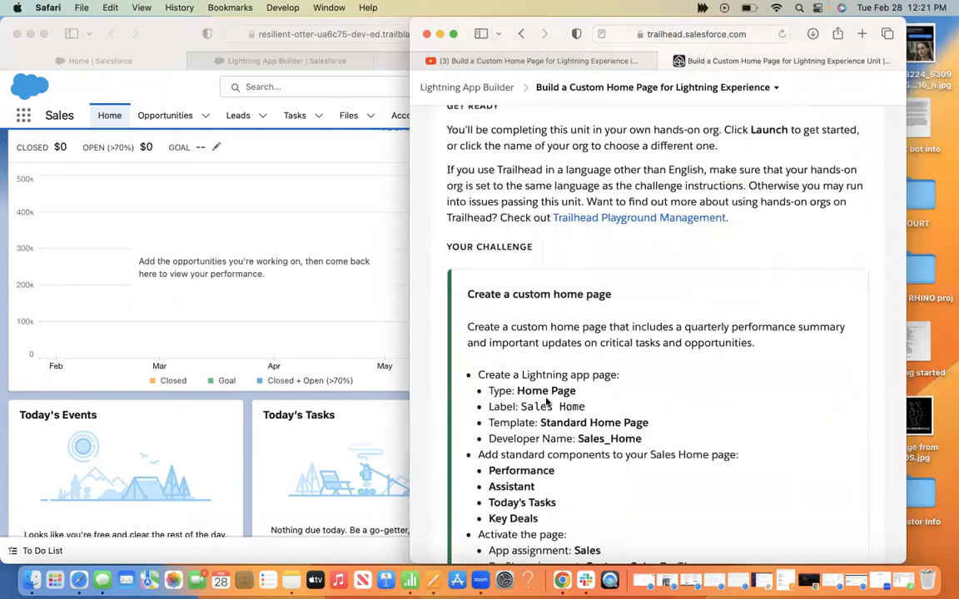
Step: Narrow the Salesforce window and start a new Lightning page of the Home Page type
left_click(266, 64)
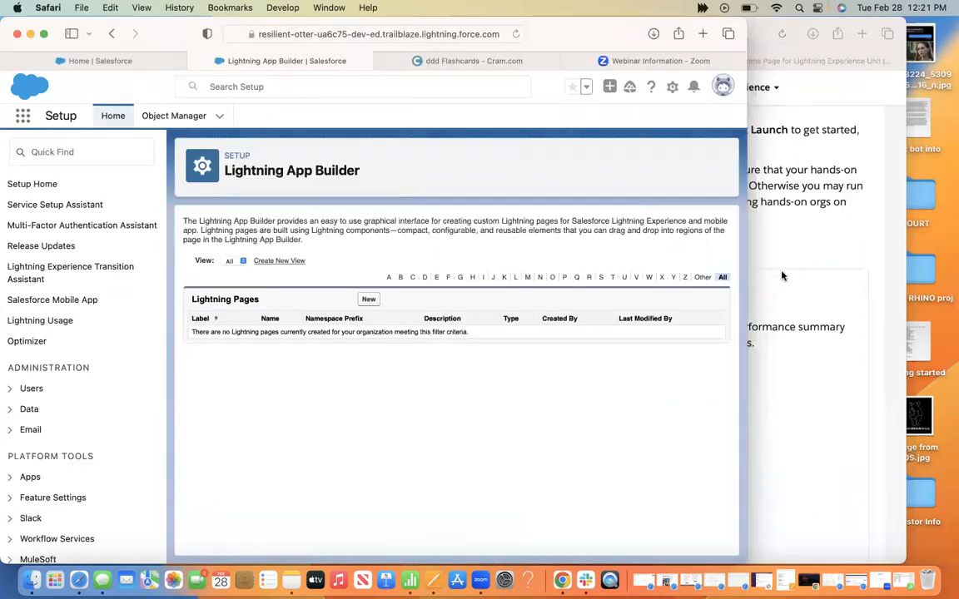
left_click(279, 260)
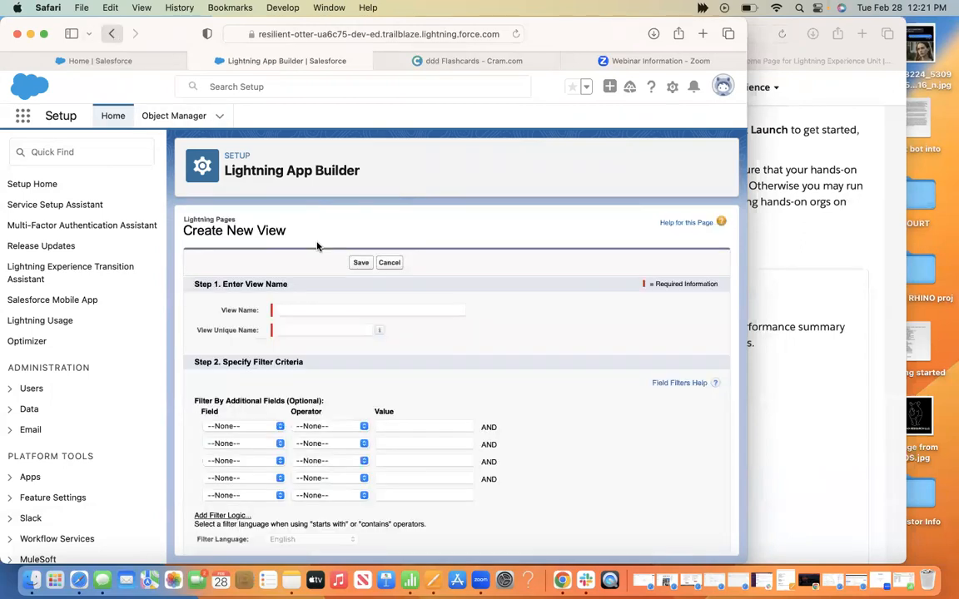
left_click(389, 263)
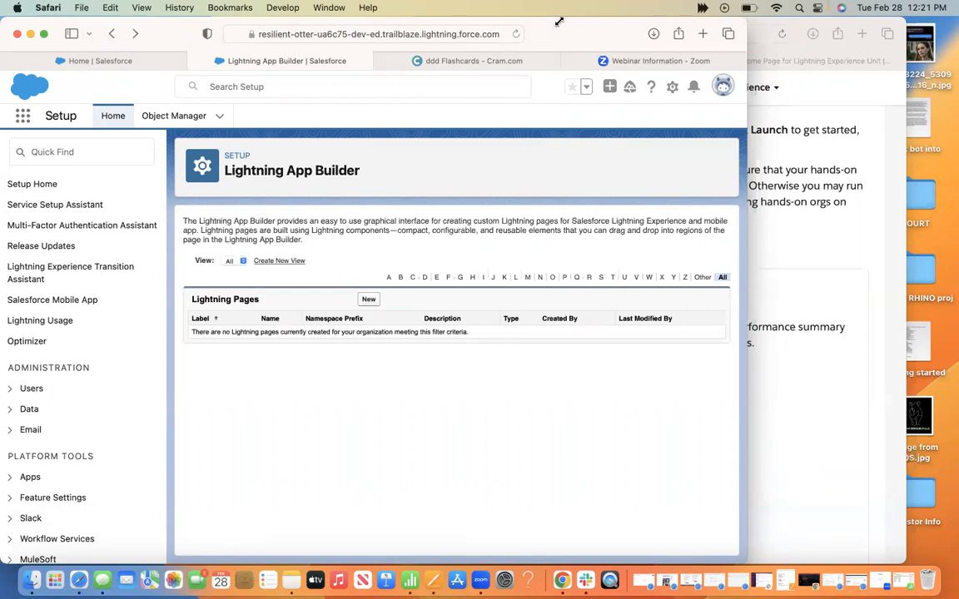
left_click_drag(743, 22, 562, 22)
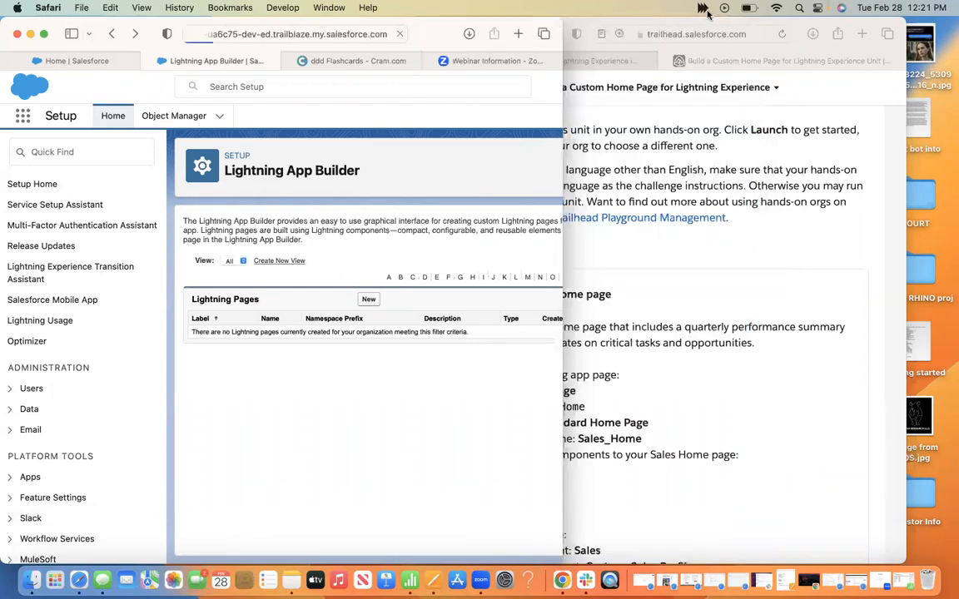
left_click(366, 301)
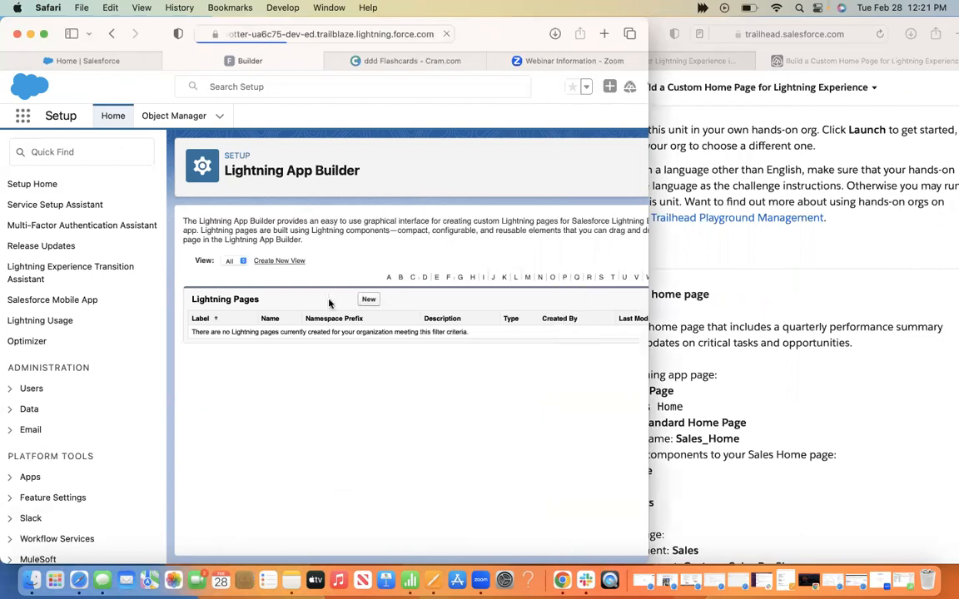
left_click(370, 301)
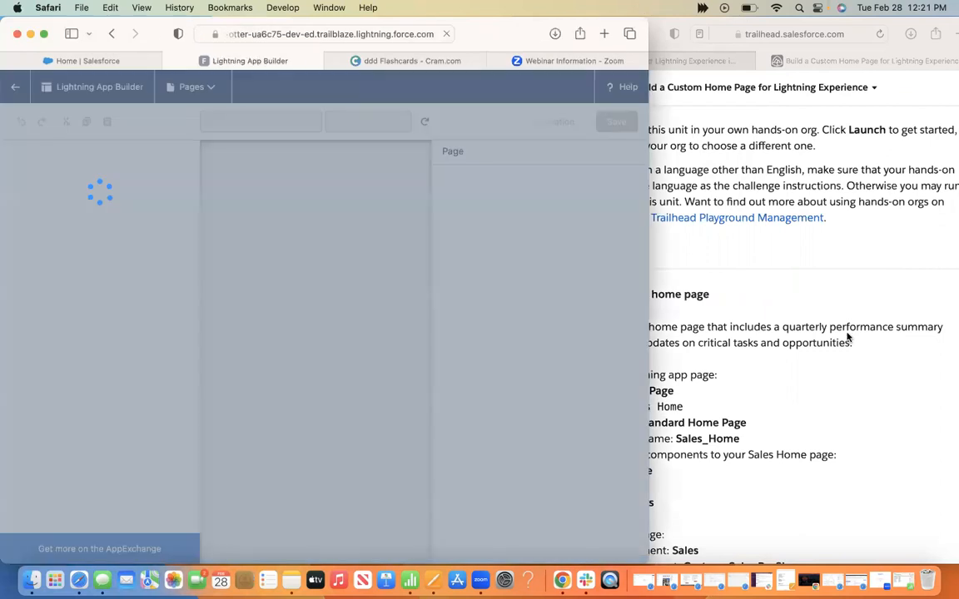
left_click(849, 337)
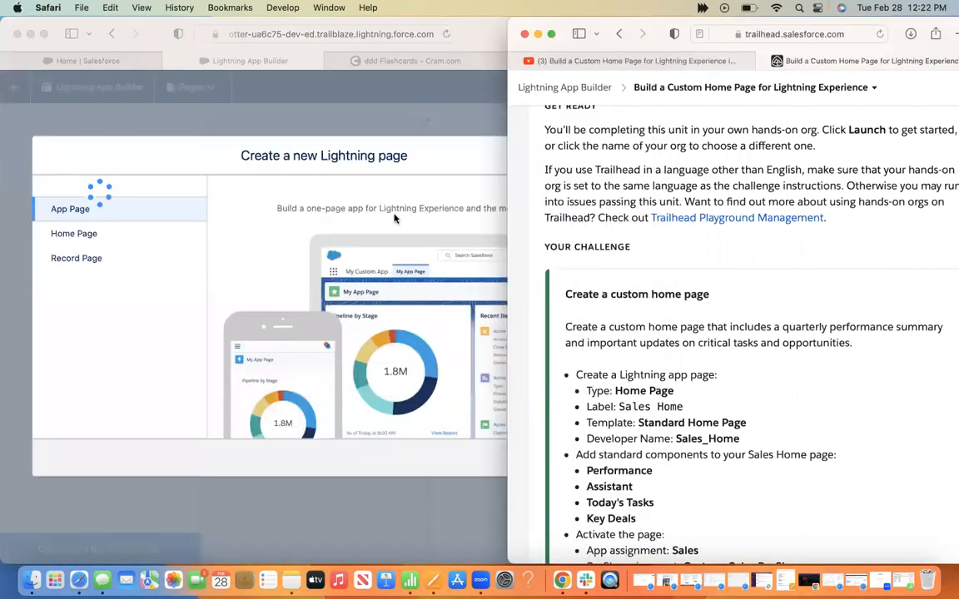
left_click(198, 142)
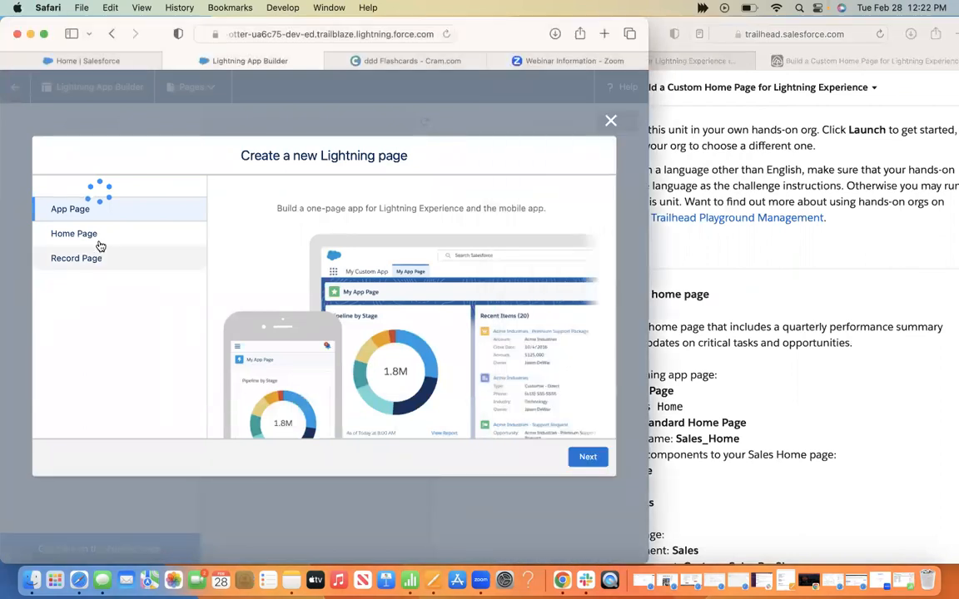
left_click(196, 237)
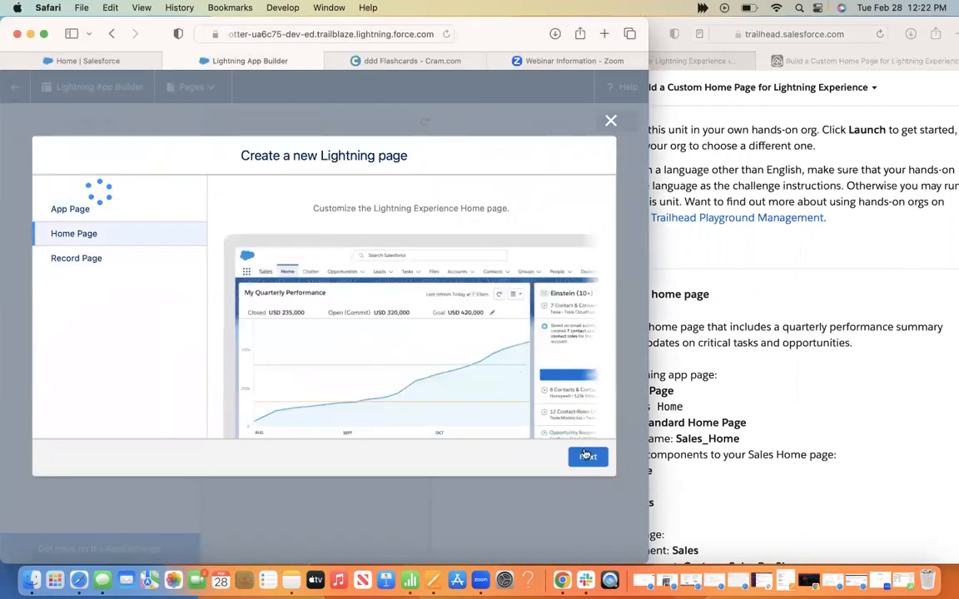
Step: Label the new Lightning page Sales Home, as the Trailhead challenge specifies
left_click(830, 403)
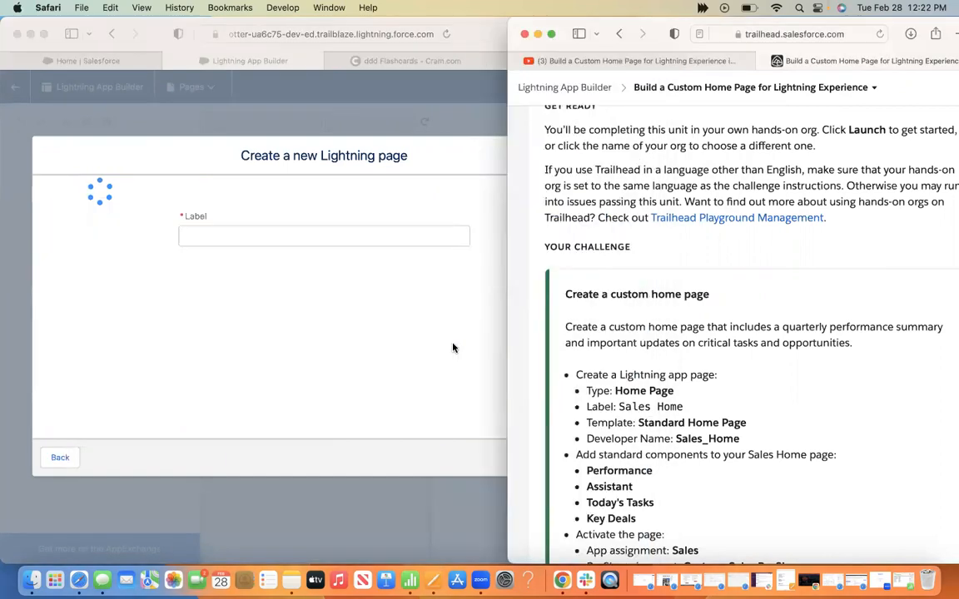
left_click(234, 239)
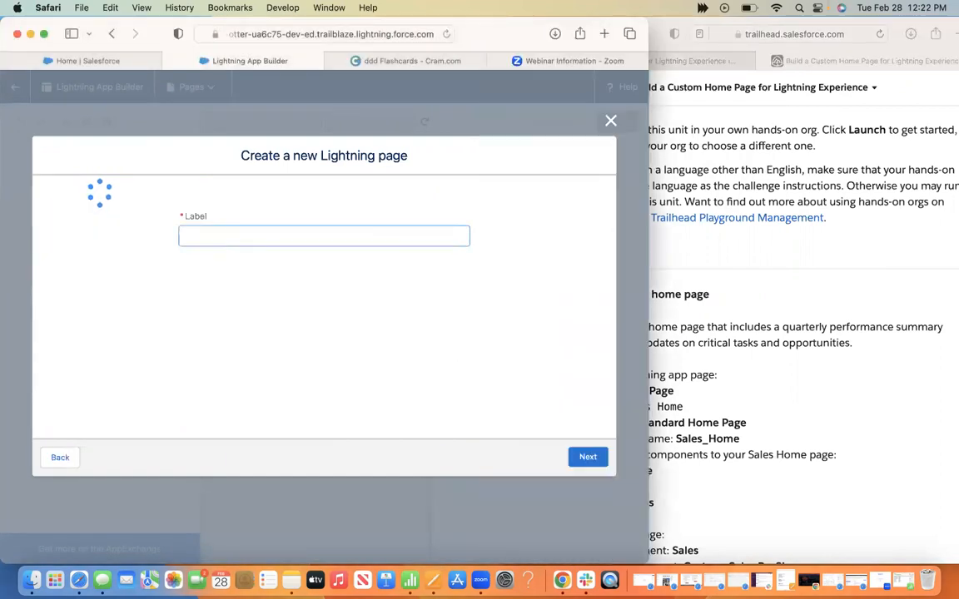
type("Sales Home")
left_click(797, 253)
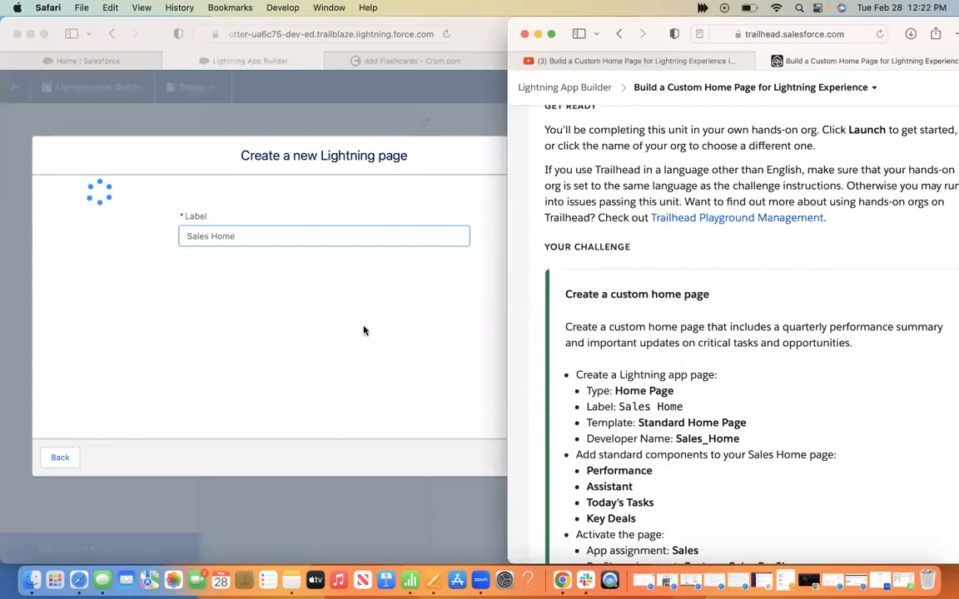
key("super+grave")
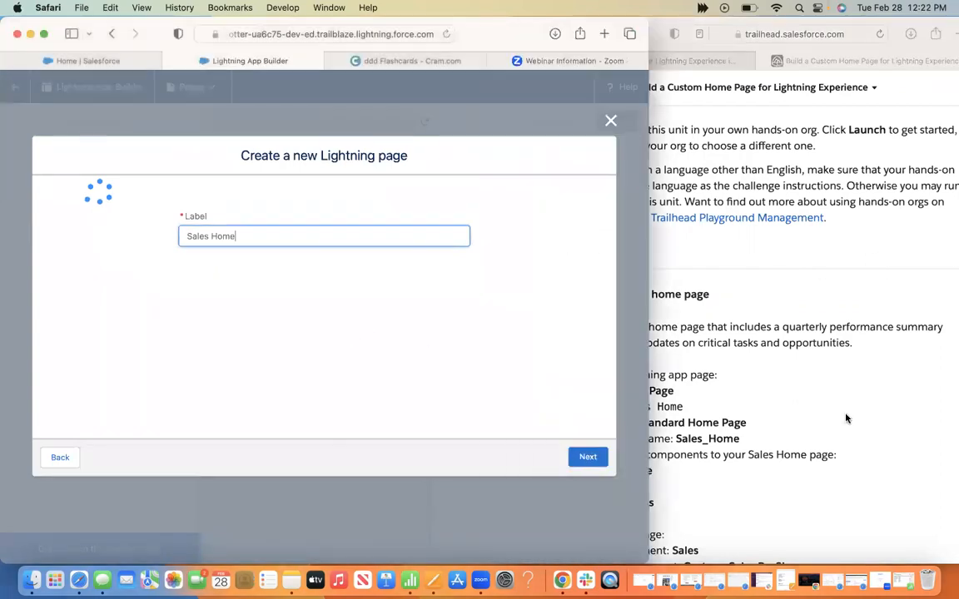
Step: Finish creating the page with the Standard Home Page template and move the Trailhead window clear of the page properties
left_click(846, 419)
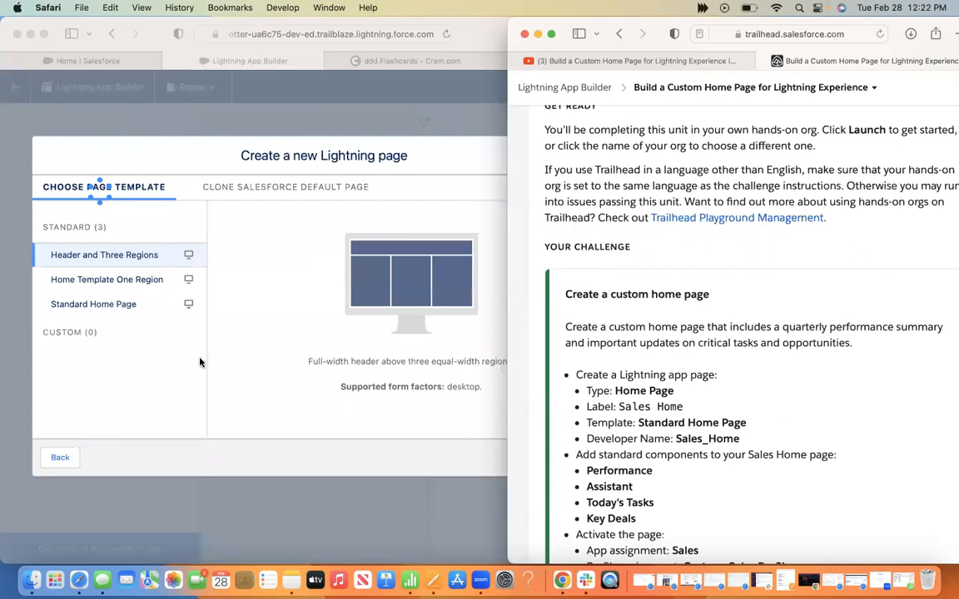
left_click(109, 310)
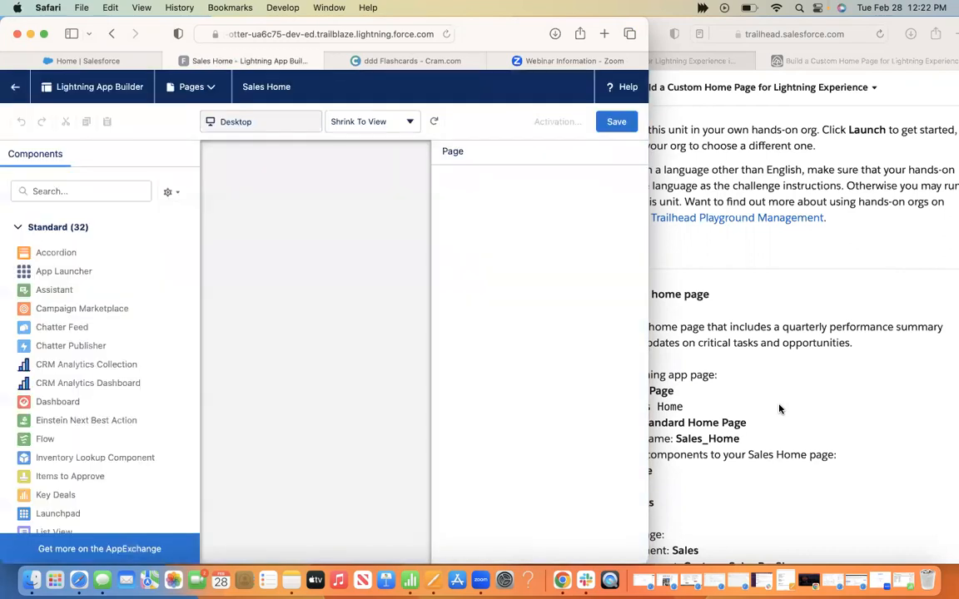
left_click(780, 409)
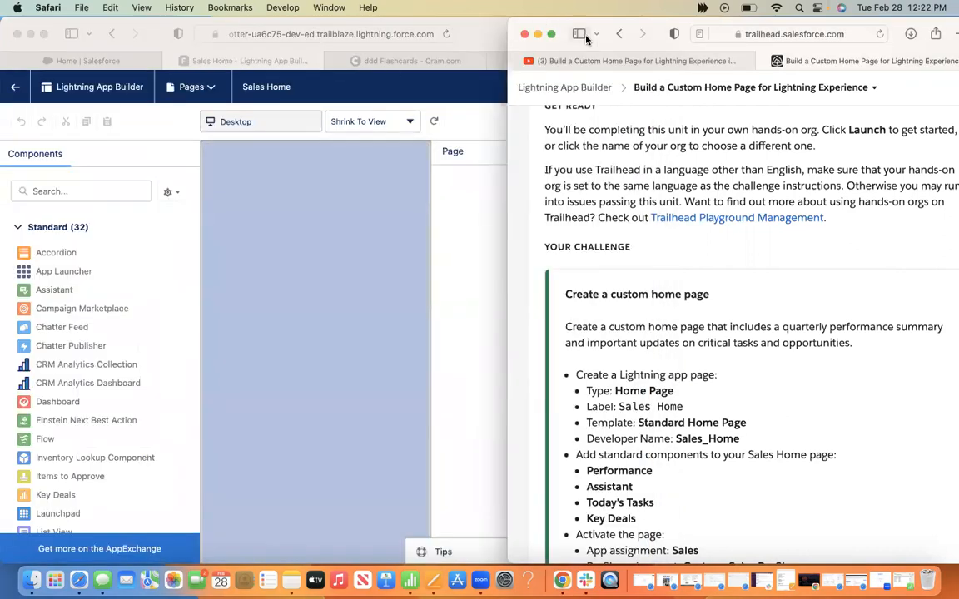
left_click_drag(568, 15, 700, 7)
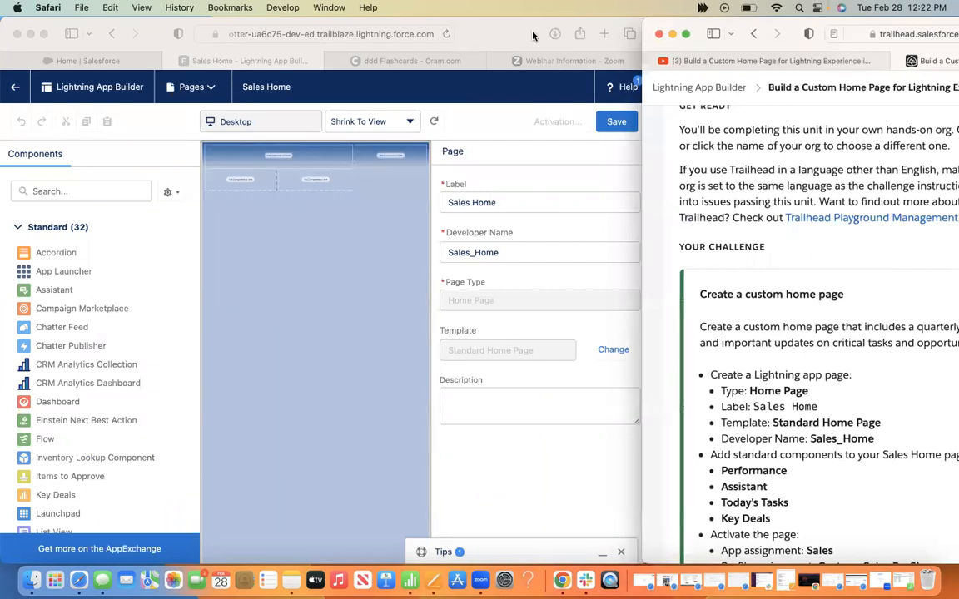
Step: Narrow the App Builder window beside the Trailhead challenge and close the Spring '21 notice and the Tips pane
left_click_drag(647, 19, 596, 17)
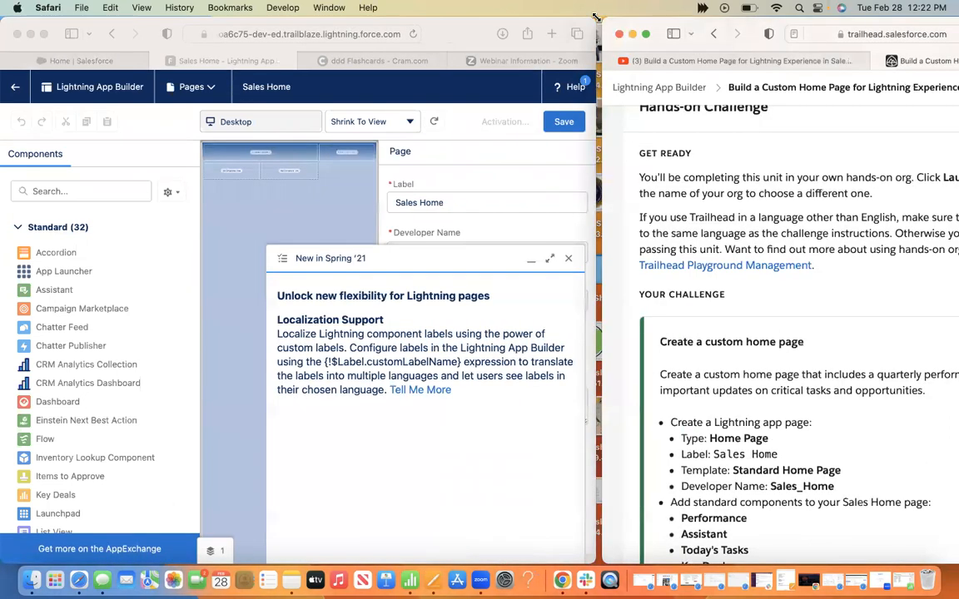
scroll(821, 319, "down", 3)
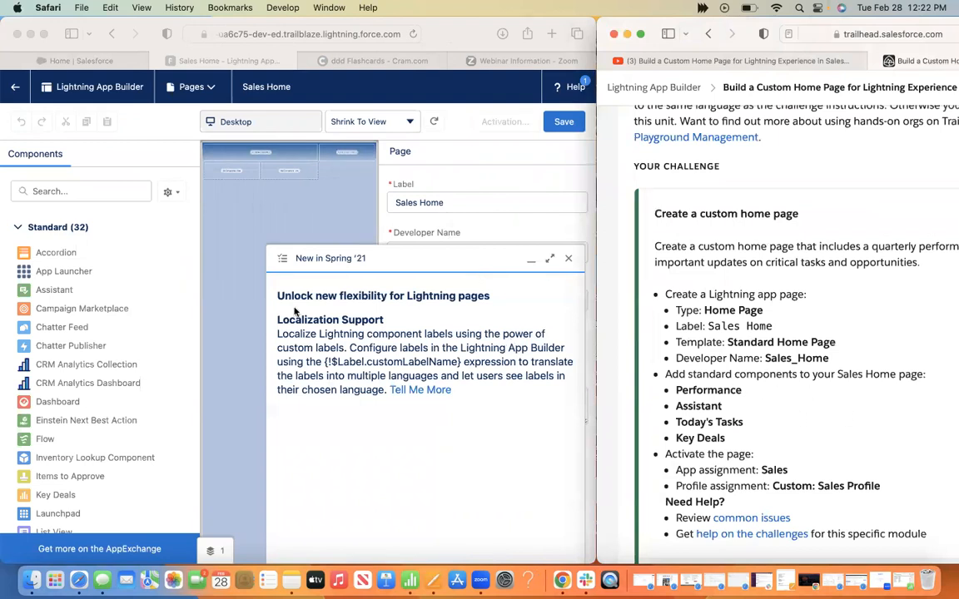
left_click(569, 263)
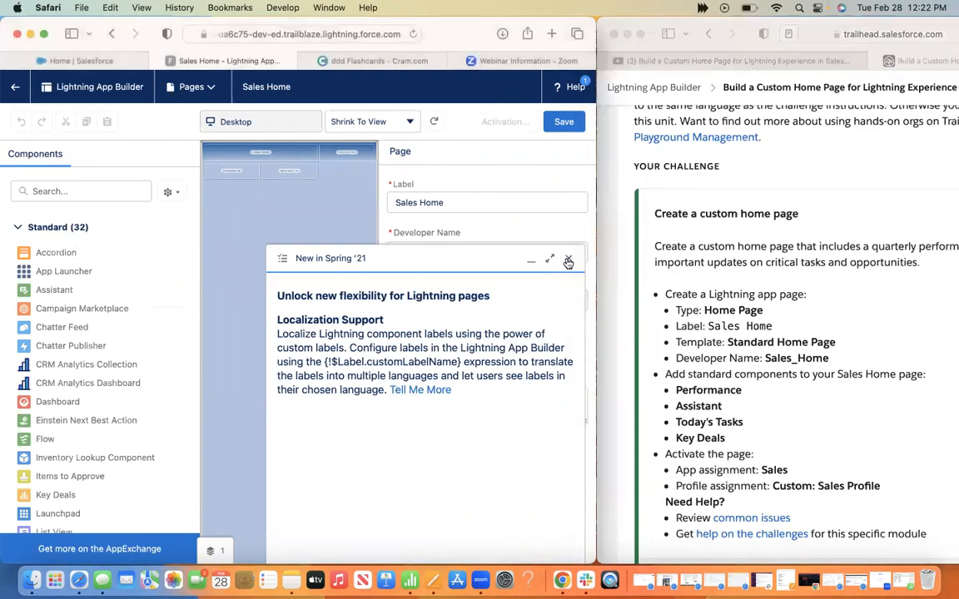
left_click(569, 262)
left_click(569, 450)
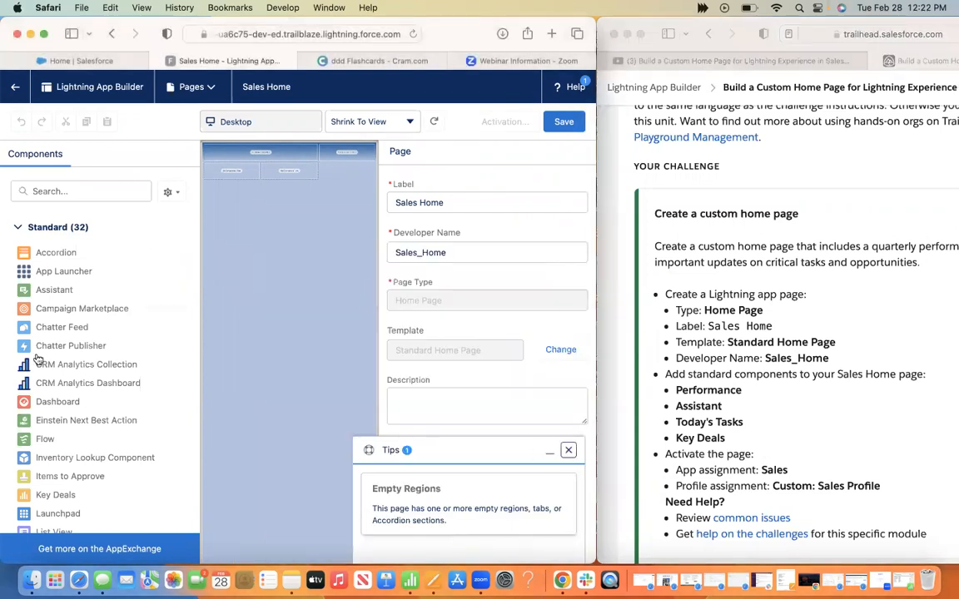
Step: Look through the available components and filter them by "performance"
scroll(72, 308, "down", 5)
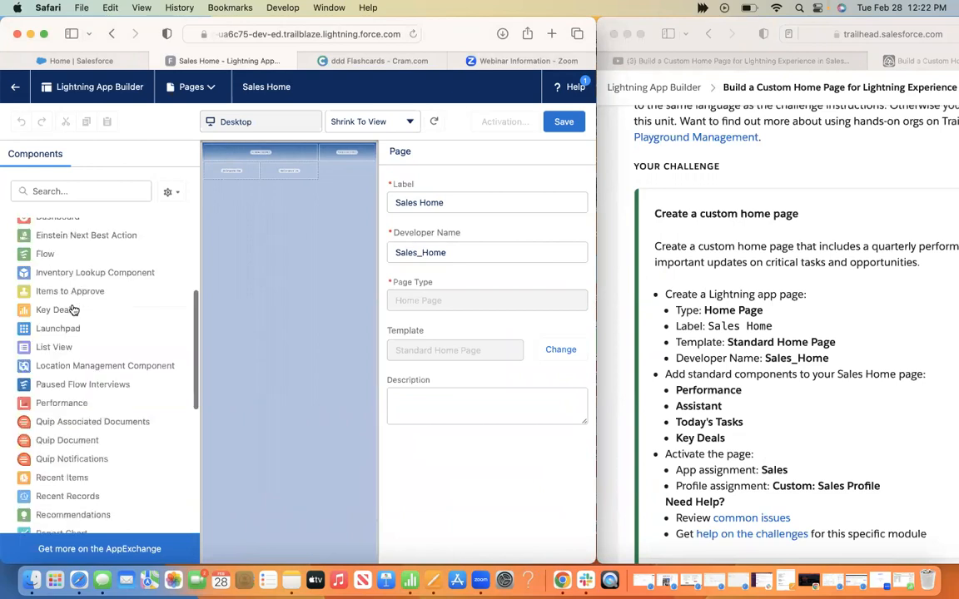
scroll(73, 310, "down", 3)
scroll(74, 310, "down", 3)
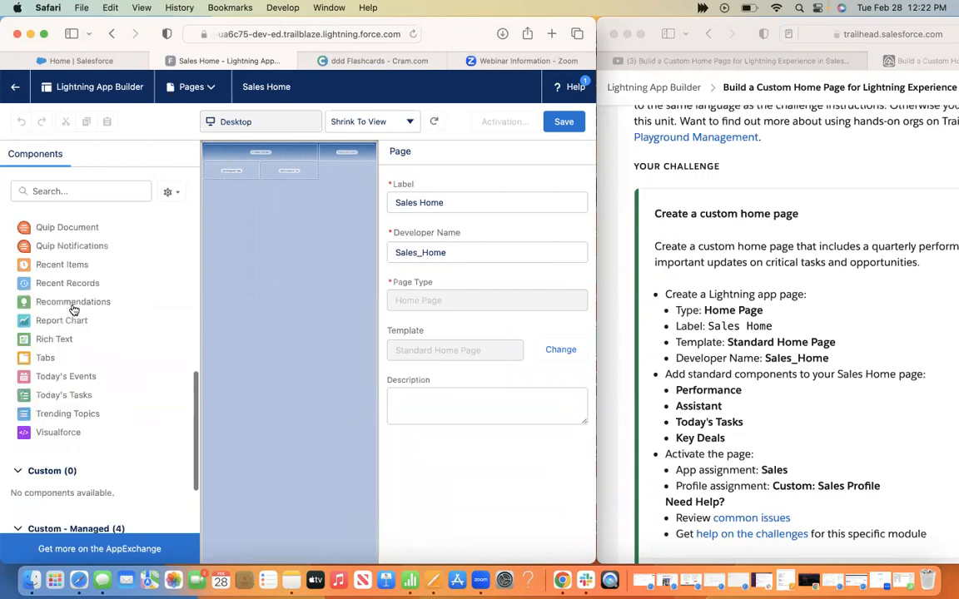
scroll(74, 309, "up", 3)
scroll(73, 310, "up", 5)
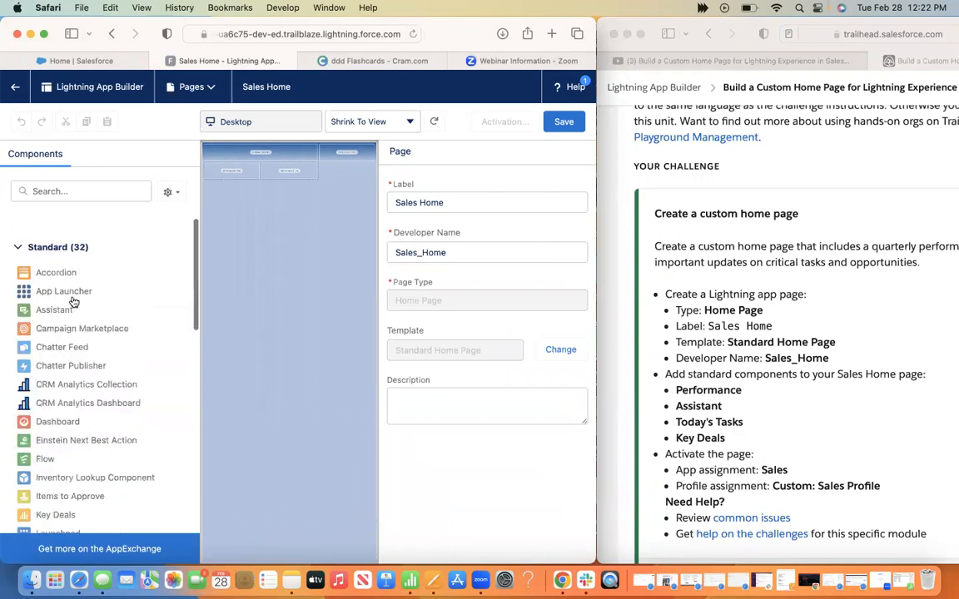
left_click(68, 197)
type("perf")
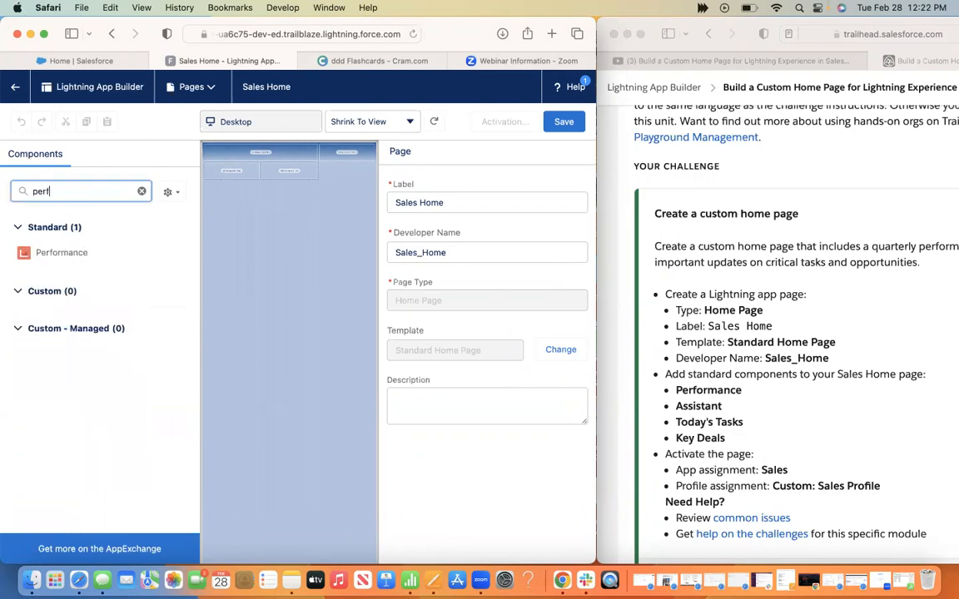
type("ormance")
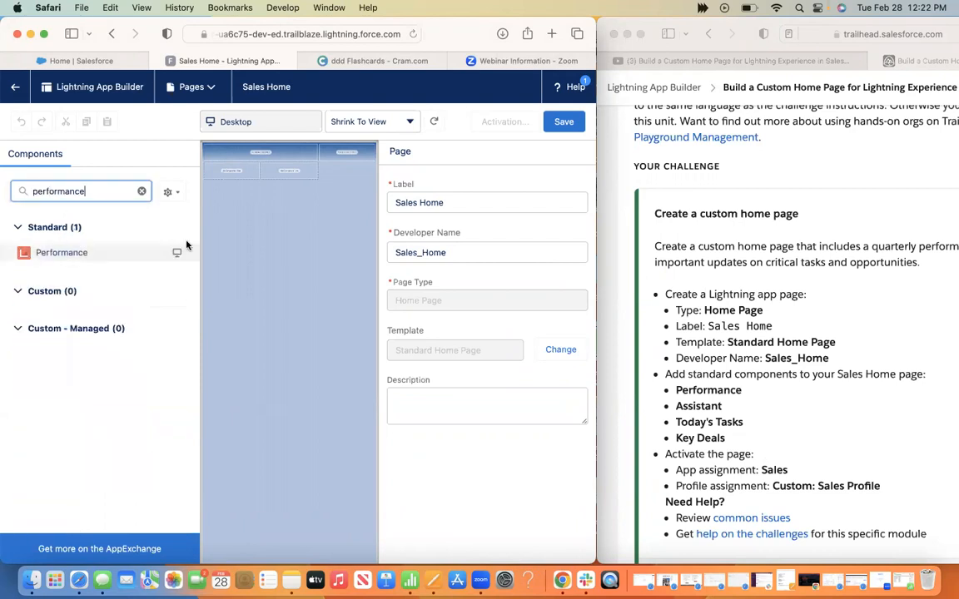
Step: Try to add the Performance component to the Sales Home page in the narrowed builder
left_click(139, 255)
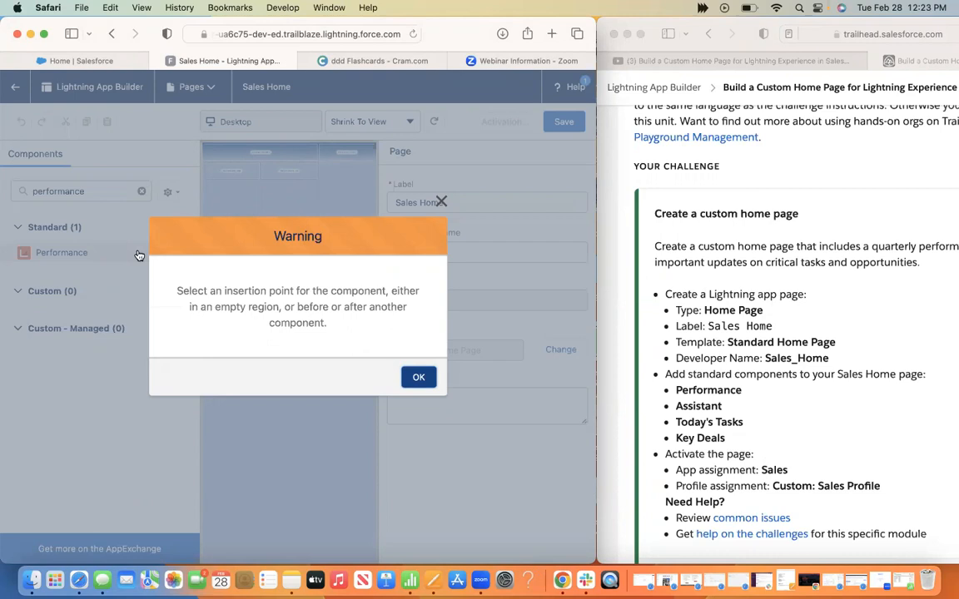
left_click(418, 377)
left_click_drag(49, 258, 30, 244)
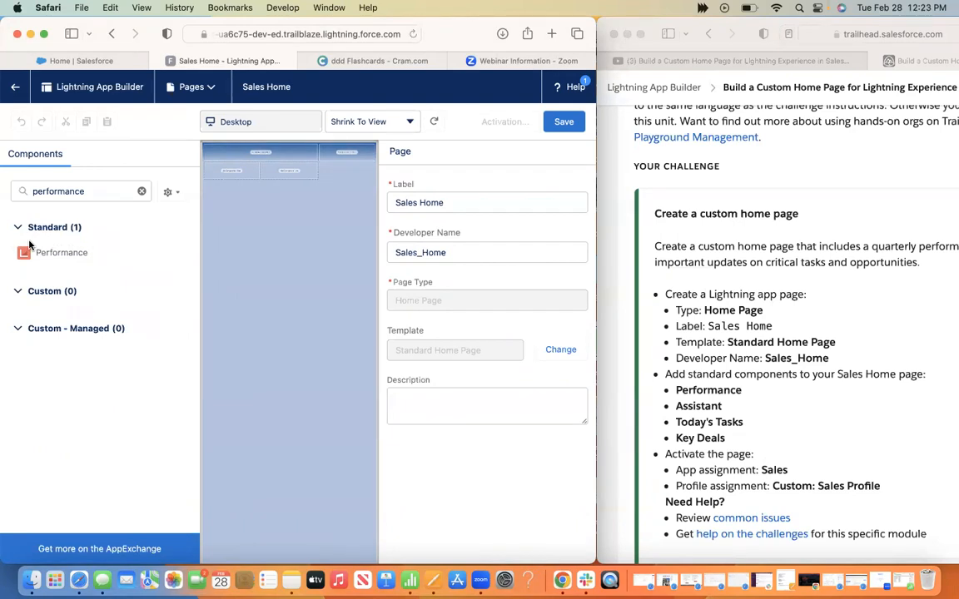
left_click(213, 91)
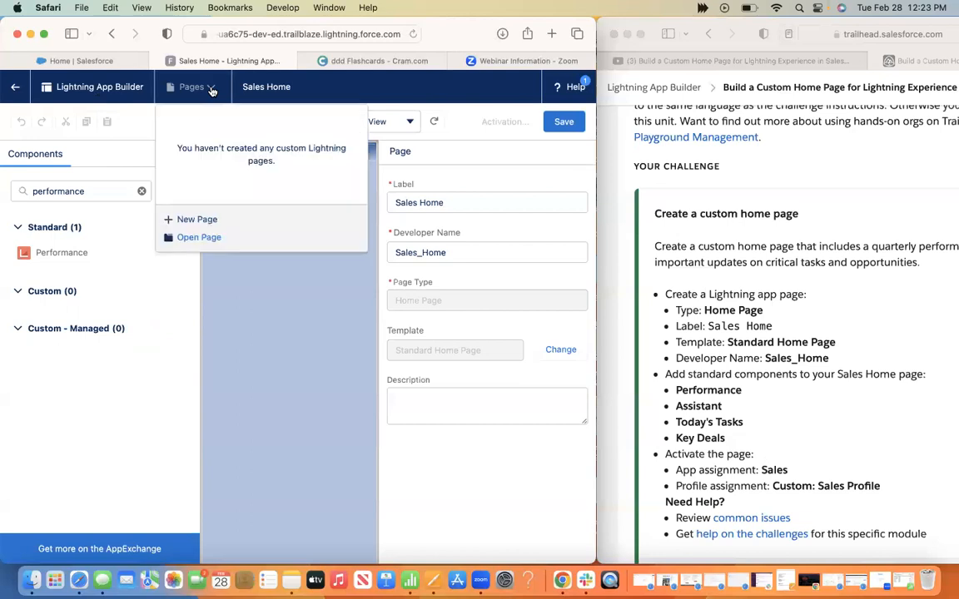
left_click(262, 85)
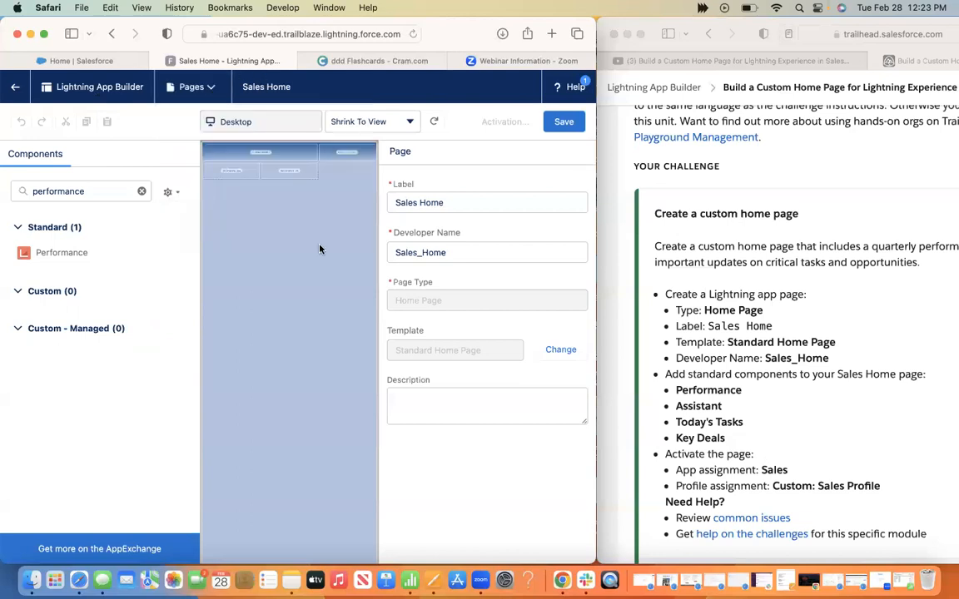
left_click_drag(20, 252, 242, 242)
left_click_drag(62, 255, 405, 200)
left_click_drag(66, 249, 433, 407)
left_click(178, 252)
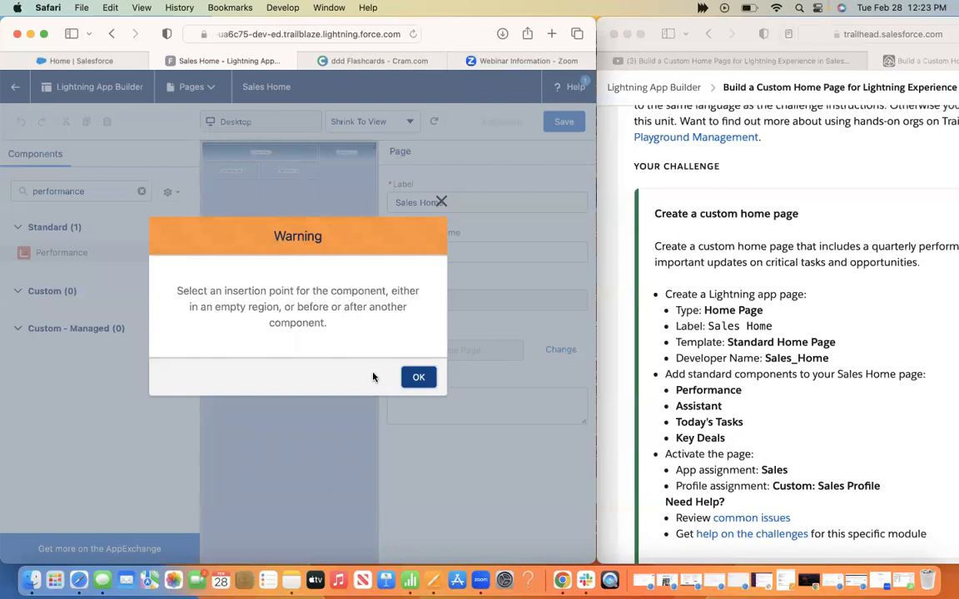
left_click(420, 377)
left_click(420, 377)
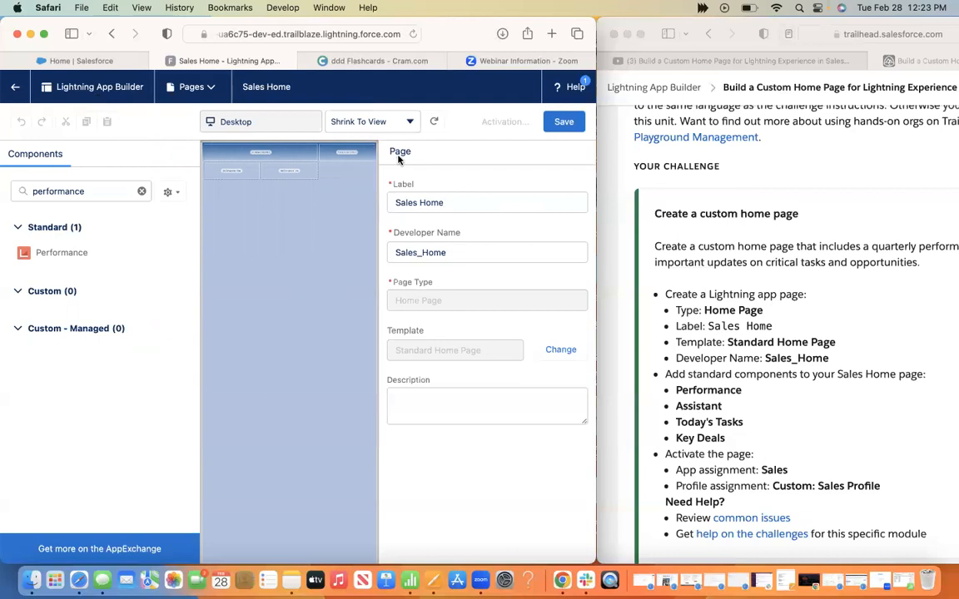
Step: Widen the App Builder window and place the Performance component in the wide upper region of the page layout
left_click_drag(594, 19, 795, 17)
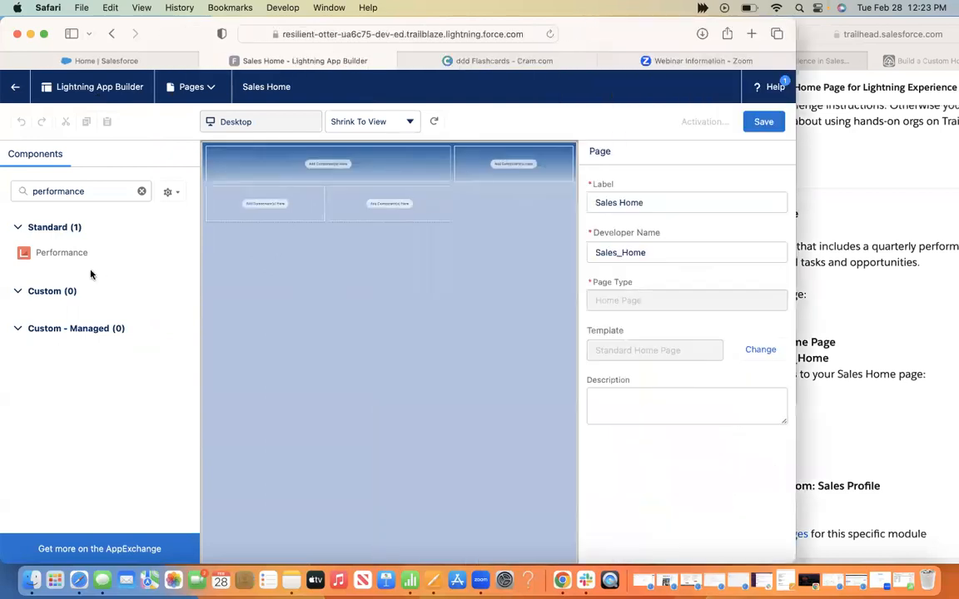
left_click_drag(97, 253, 322, 162)
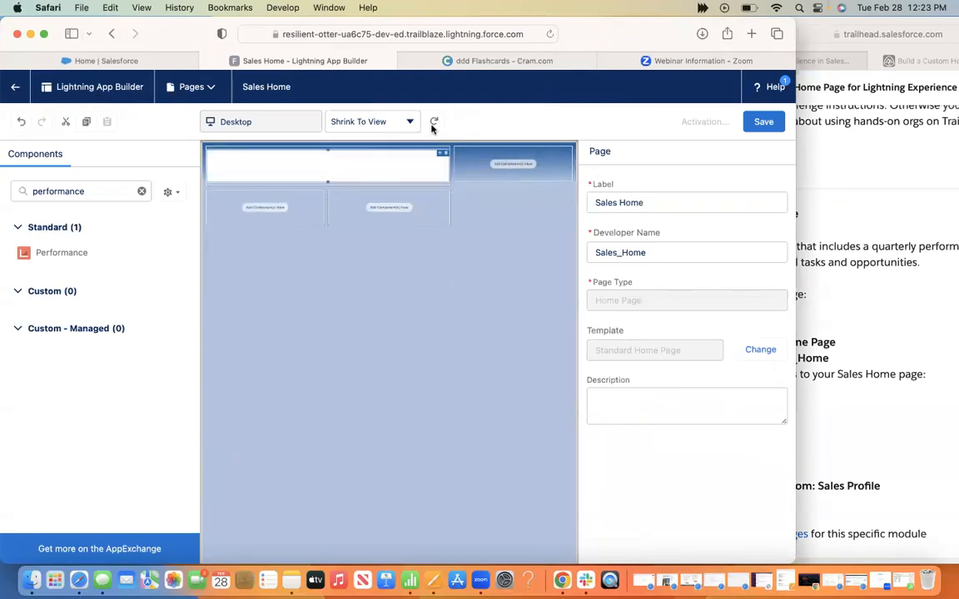
left_click(801, 25)
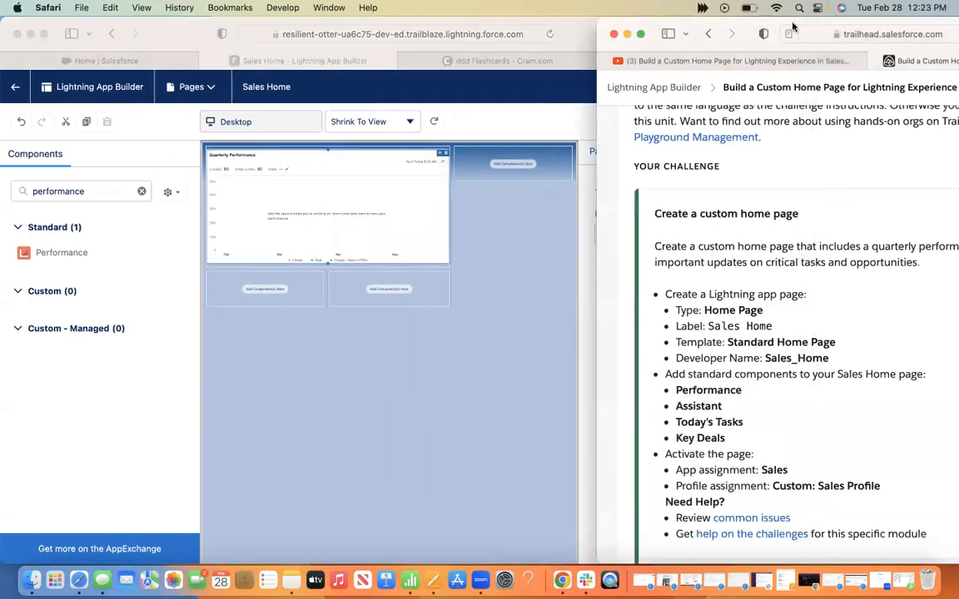
Step: Clear the component filter and place the Assistant component in the empty region beside Quarterly Performance
left_click(142, 193)
left_click(142, 193)
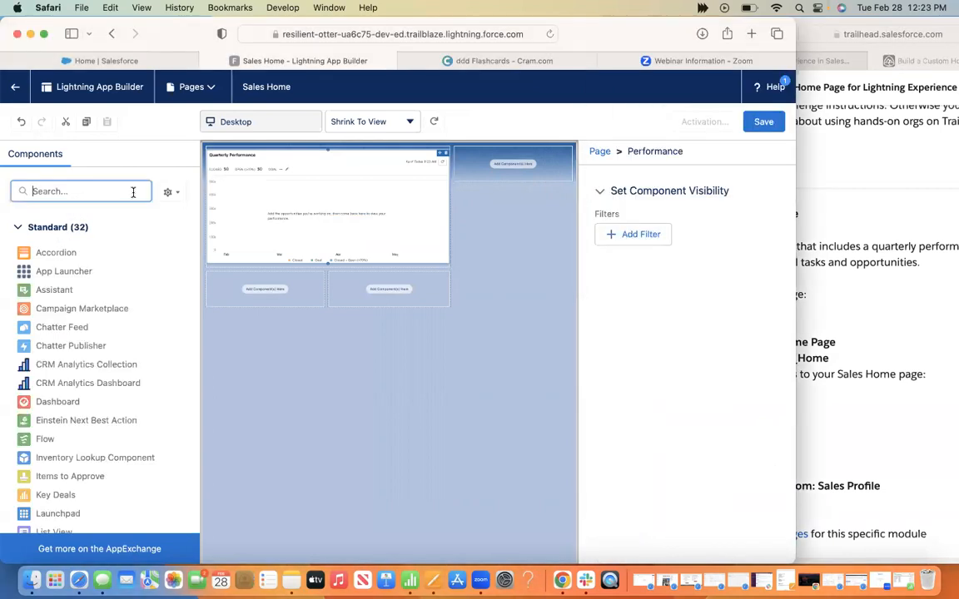
left_click_drag(51, 289, 466, 173)
Step: Check the next required component and place Today's Tasks in the first empty region below Quarterly Performance
left_click(866, 316)
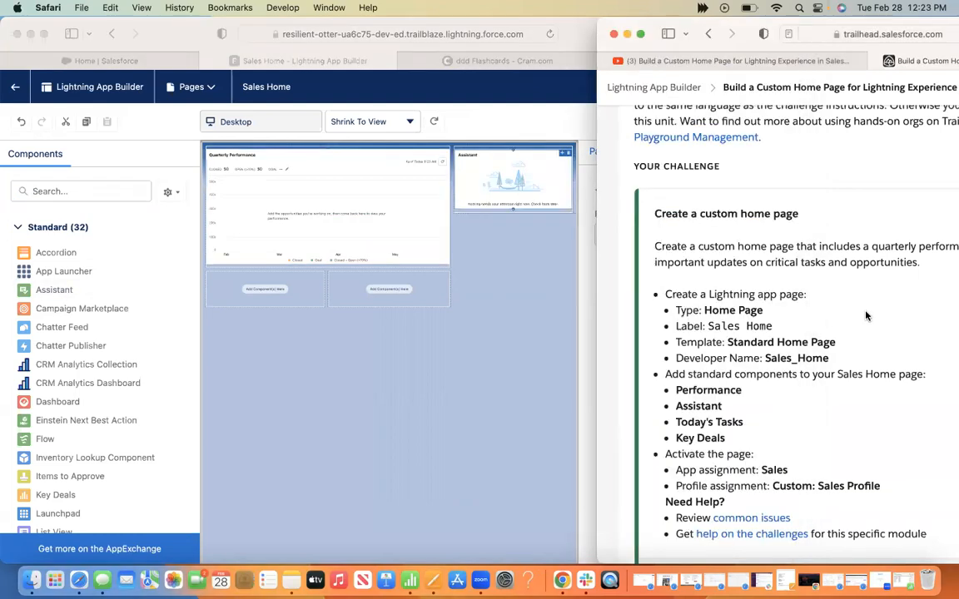
scroll(85, 369, "down", 2)
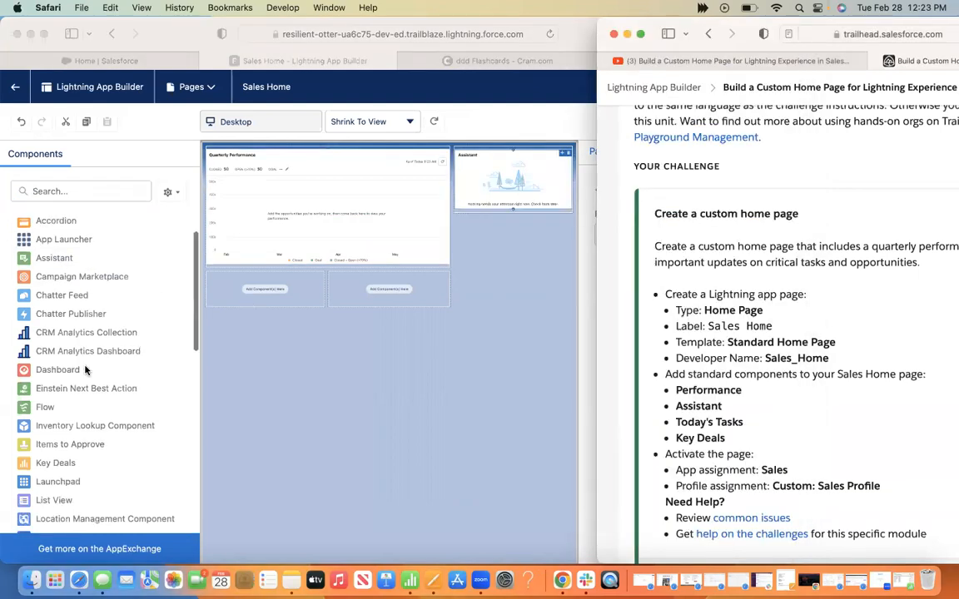
scroll(84, 370, "down", 10)
scroll(84, 369, "down", 9)
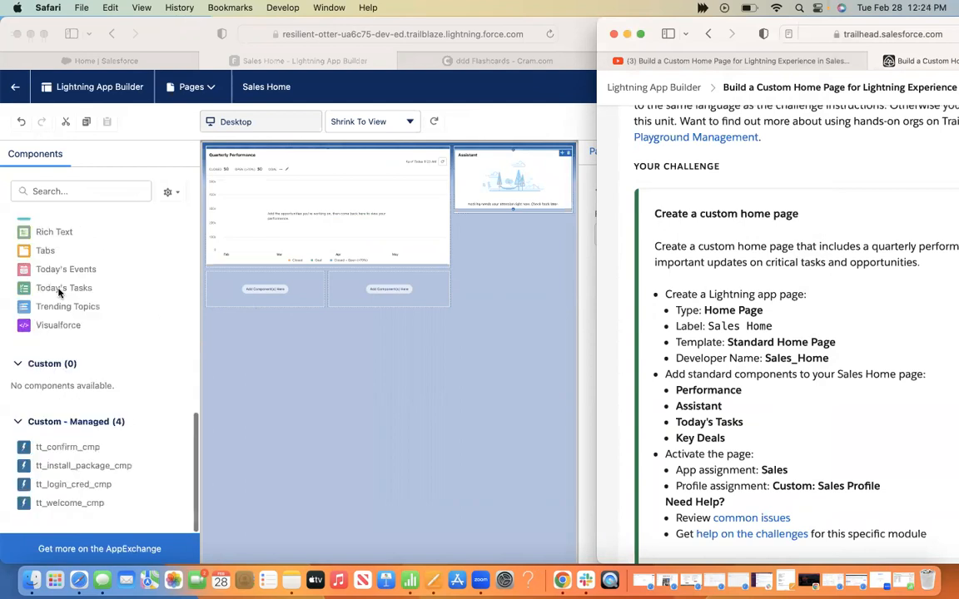
left_click(60, 287)
left_click_drag(60, 287, 274, 295)
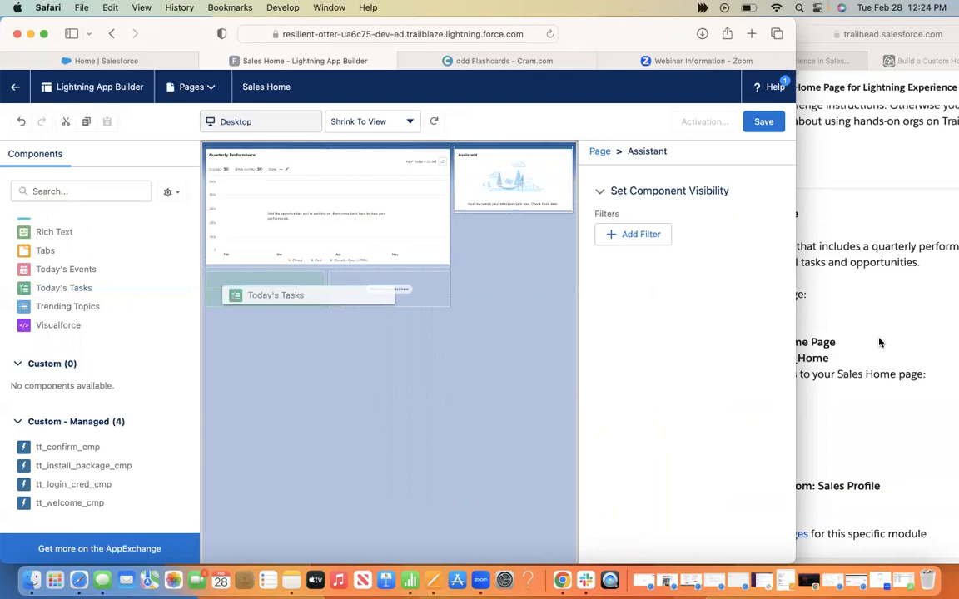
Step: Check the last required component and place Key Deals in the empty region beside Today's Tasks
left_click(880, 342)
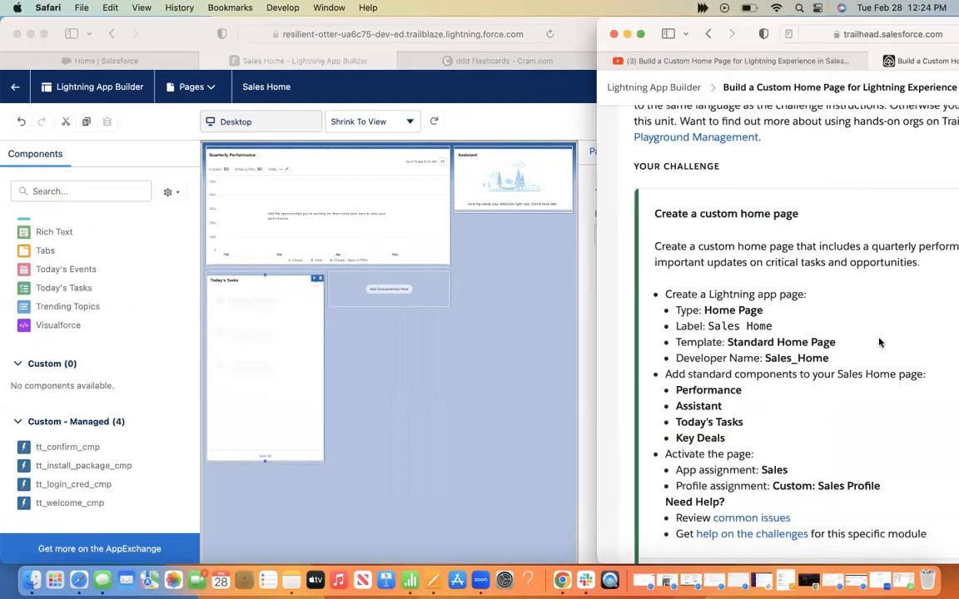
left_click(114, 349)
scroll(113, 350, "up", 4)
scroll(114, 350, "up", 4)
left_click_drag(52, 288, 373, 292)
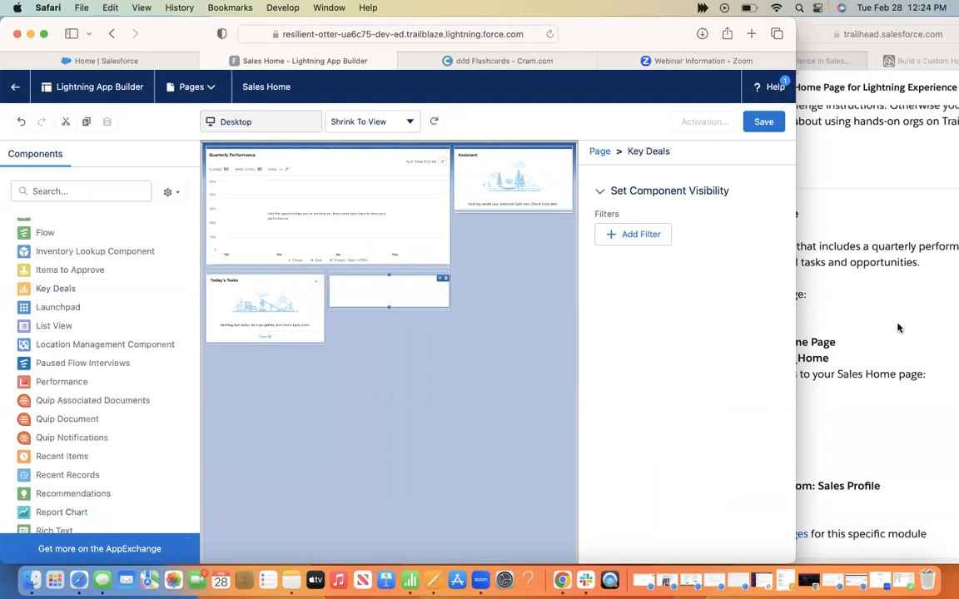
Step: Review the finished component layout against the challenge, save the Sales Home page, and open its activation settings
left_click(896, 328)
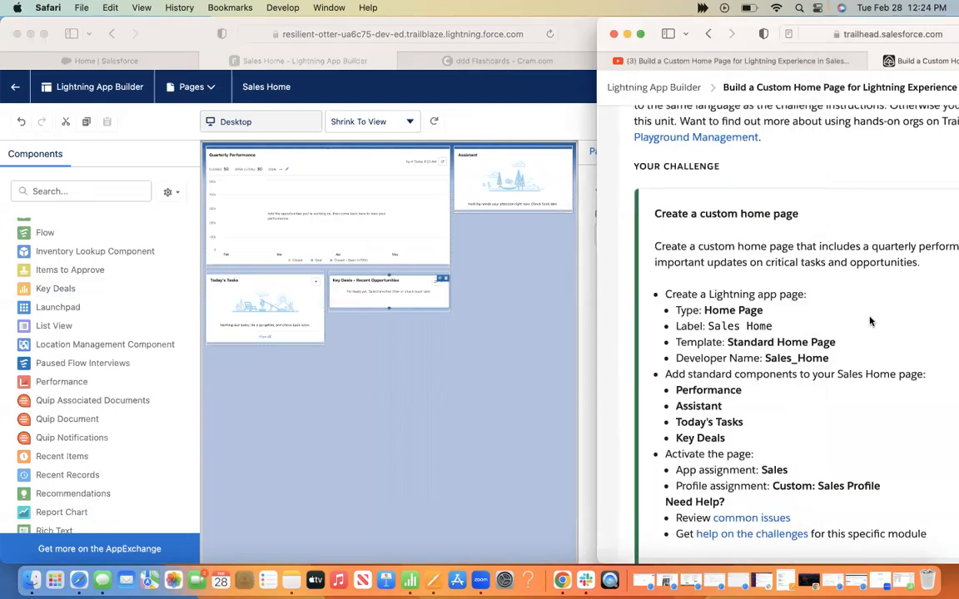
left_click(581, 42)
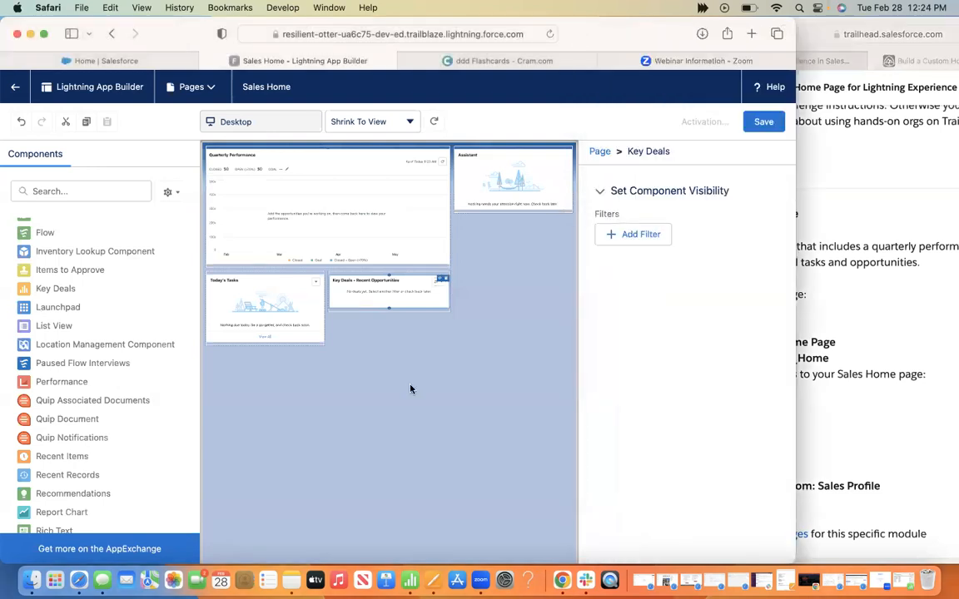
left_click(761, 125)
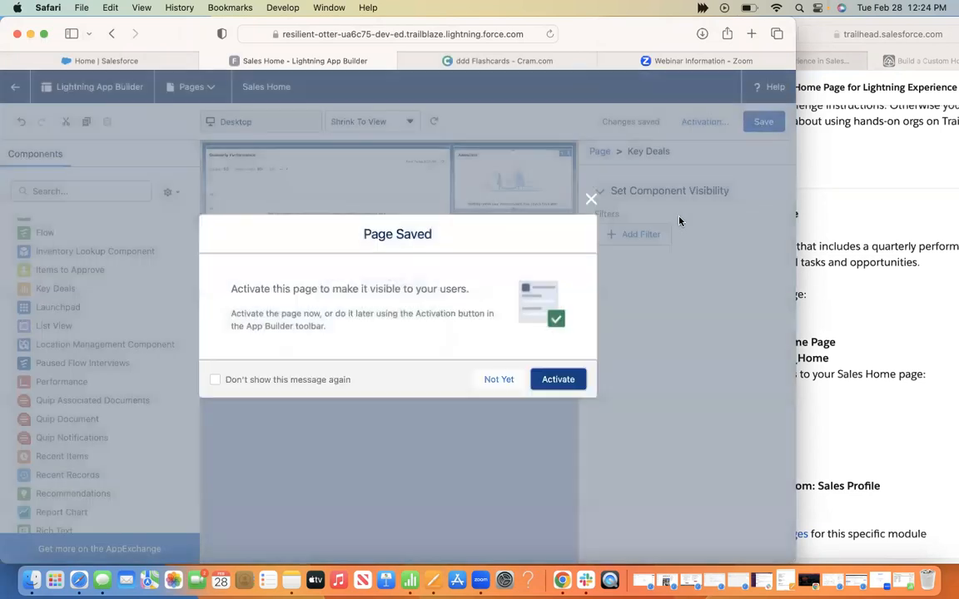
left_click(295, 388)
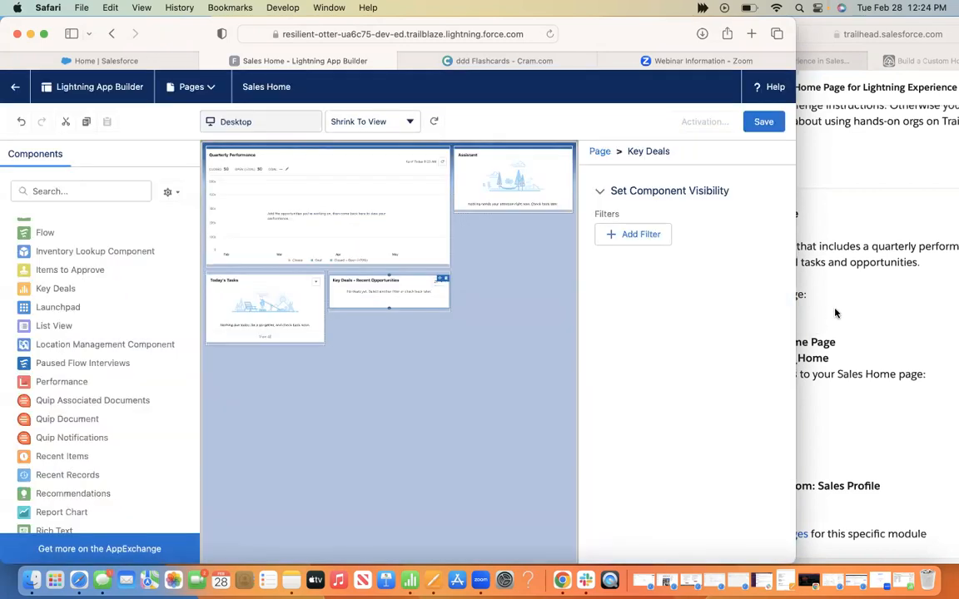
Step: Compare the Trailhead app and profile assignment requirements with the assignment levels offered for activating Sales Home
left_click(835, 313)
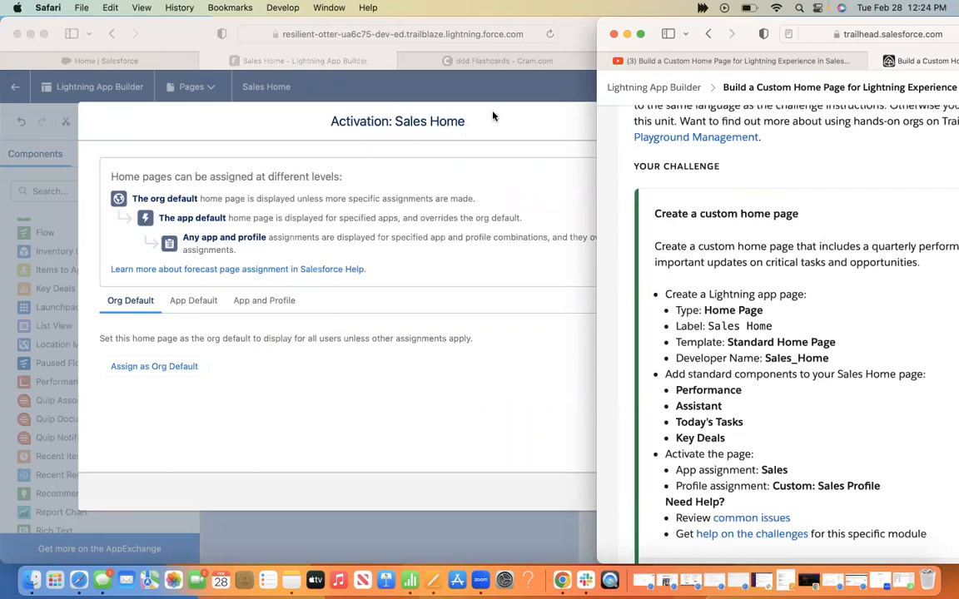
left_click_drag(698, 18, 851, 9)
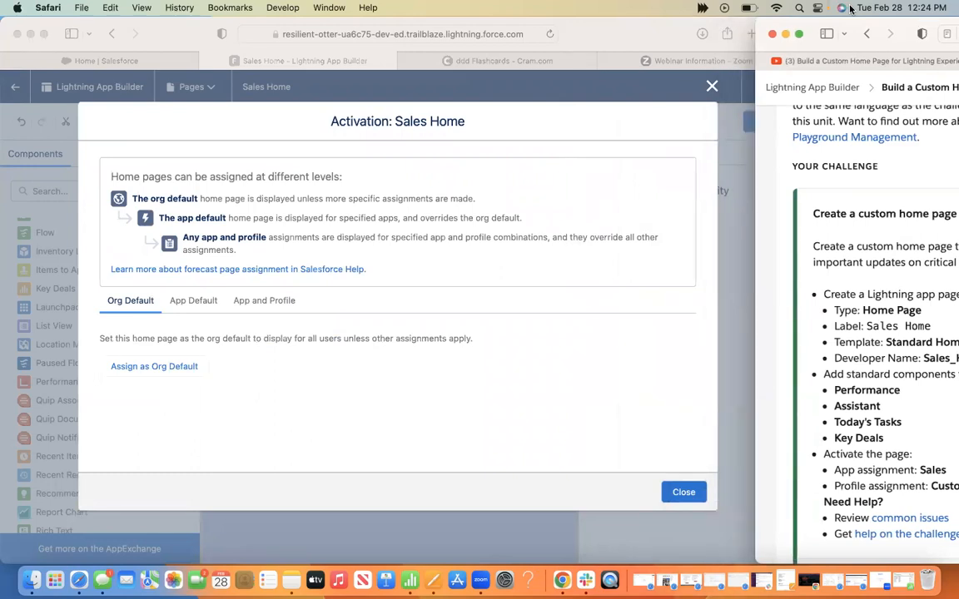
left_click_drag(850, 10, 582, 4)
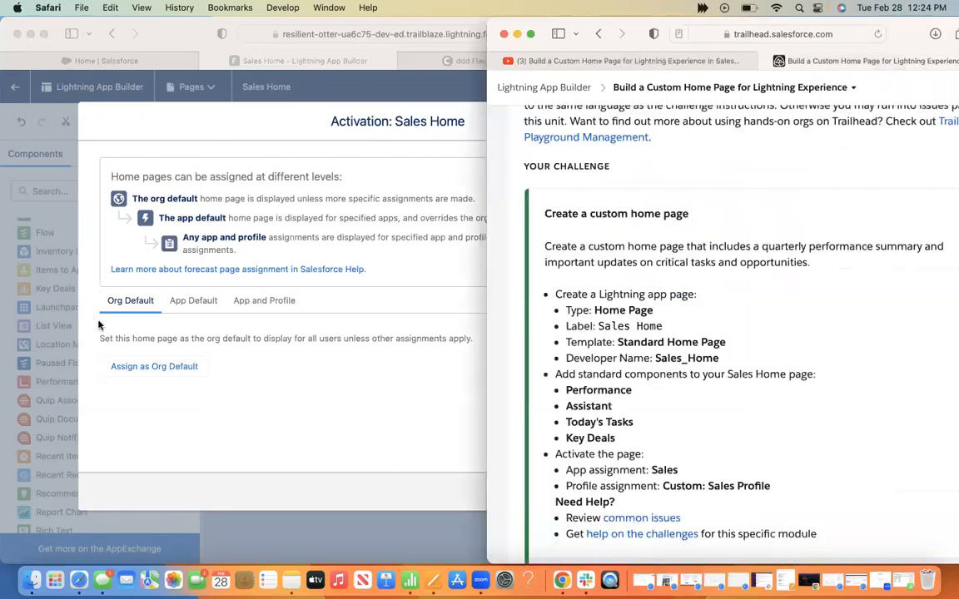
left_click(191, 298)
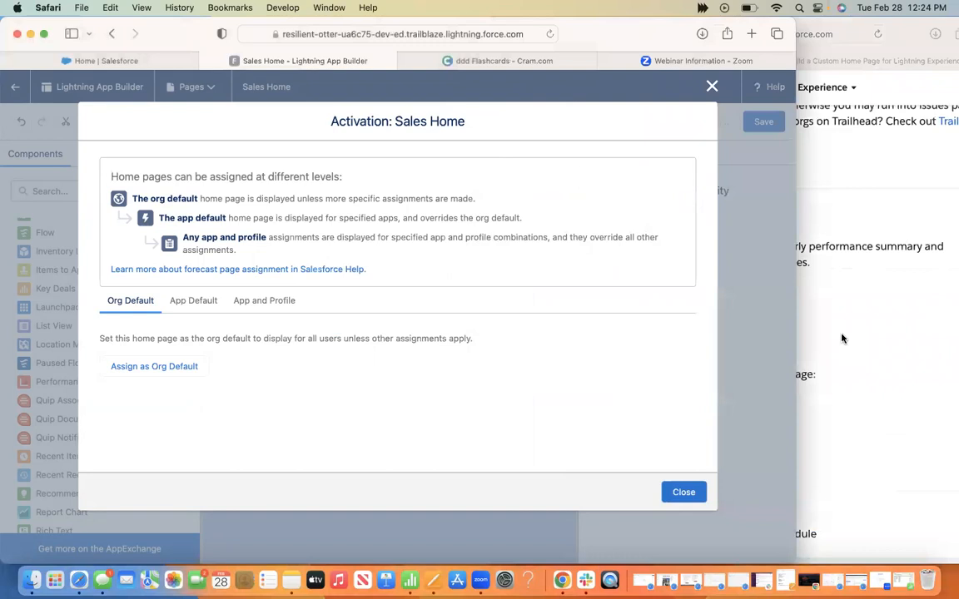
left_click(841, 338)
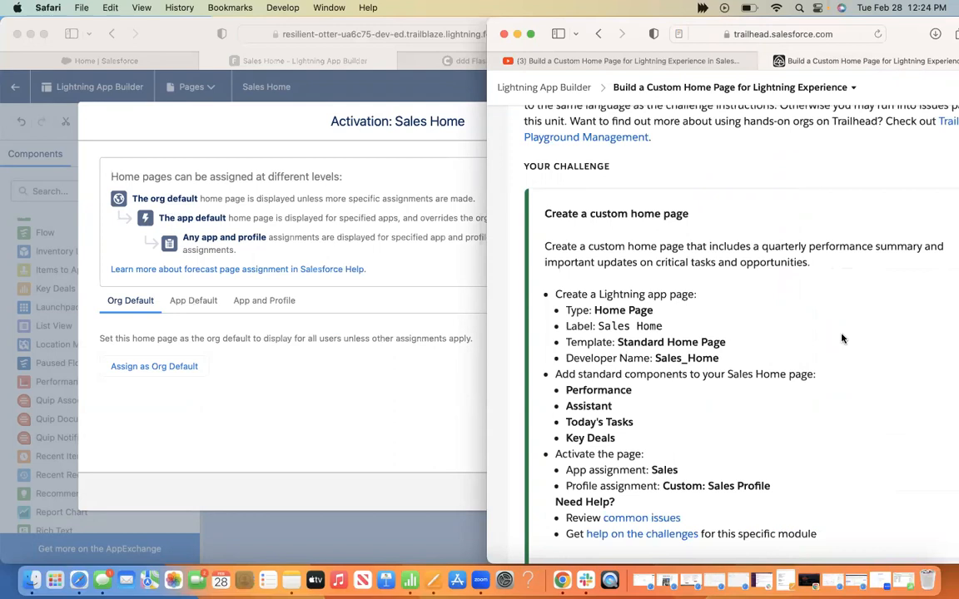
left_click(347, 406)
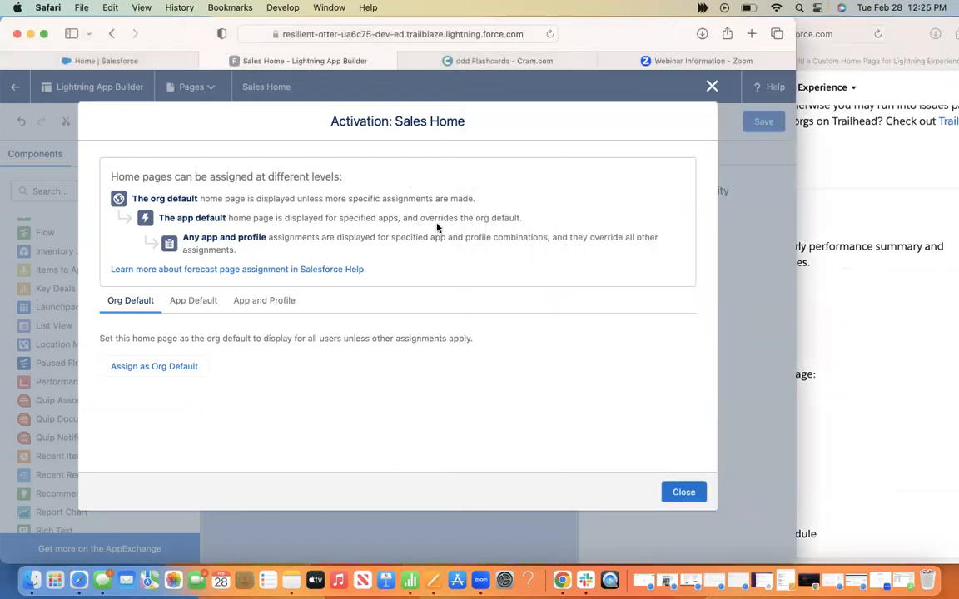
Step: Recheck the page activation requirements in the Trailhead challenge and close the Sales Home activation settings
left_click(916, 348)
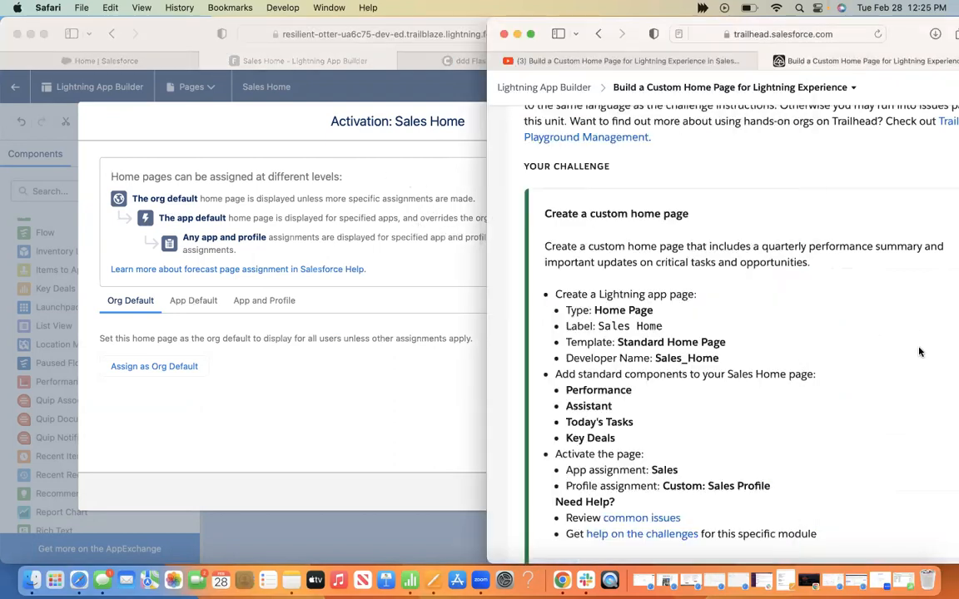
left_click(268, 413)
left_click(682, 492)
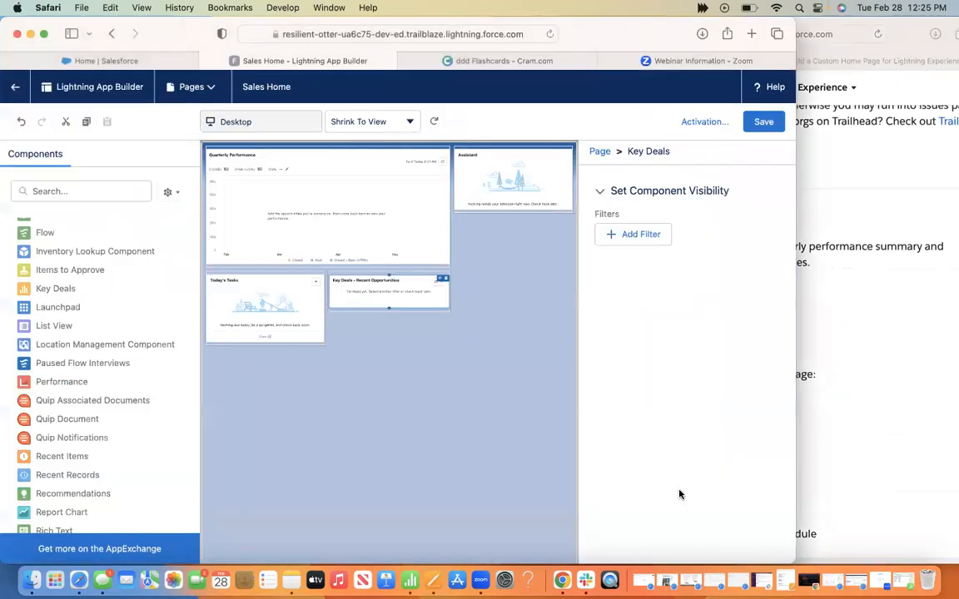
left_click(905, 396)
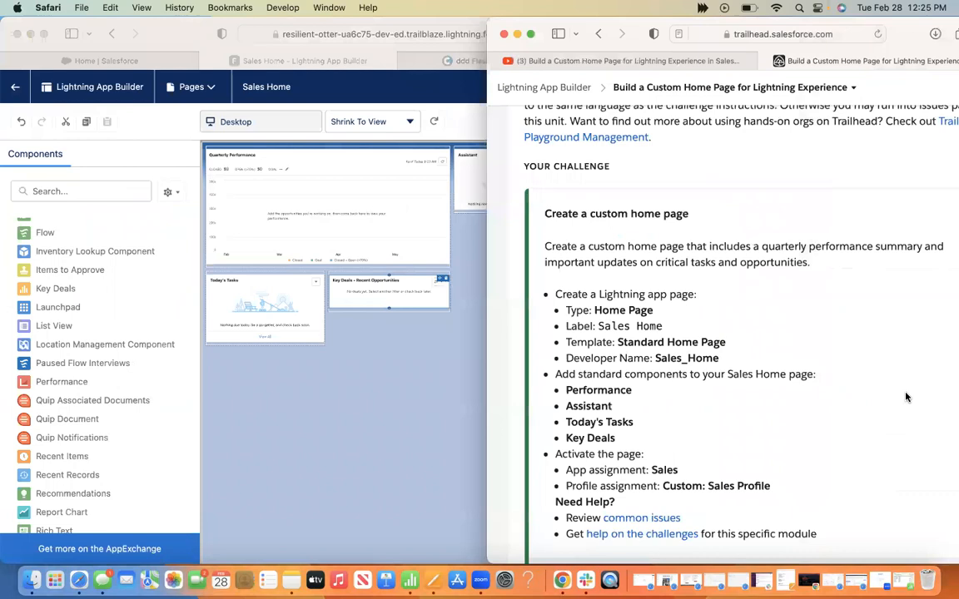
left_click(417, 420)
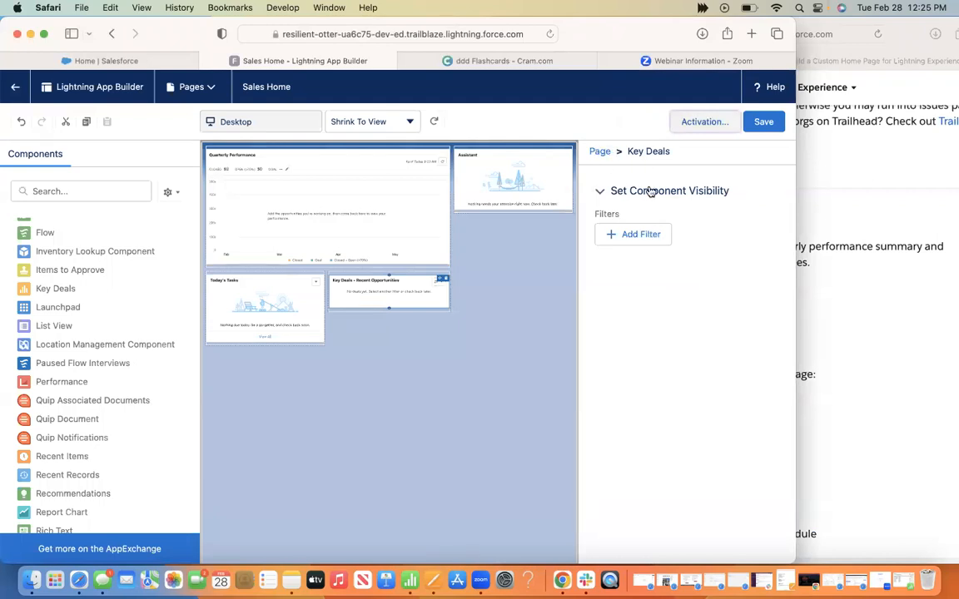
left_click(845, 285)
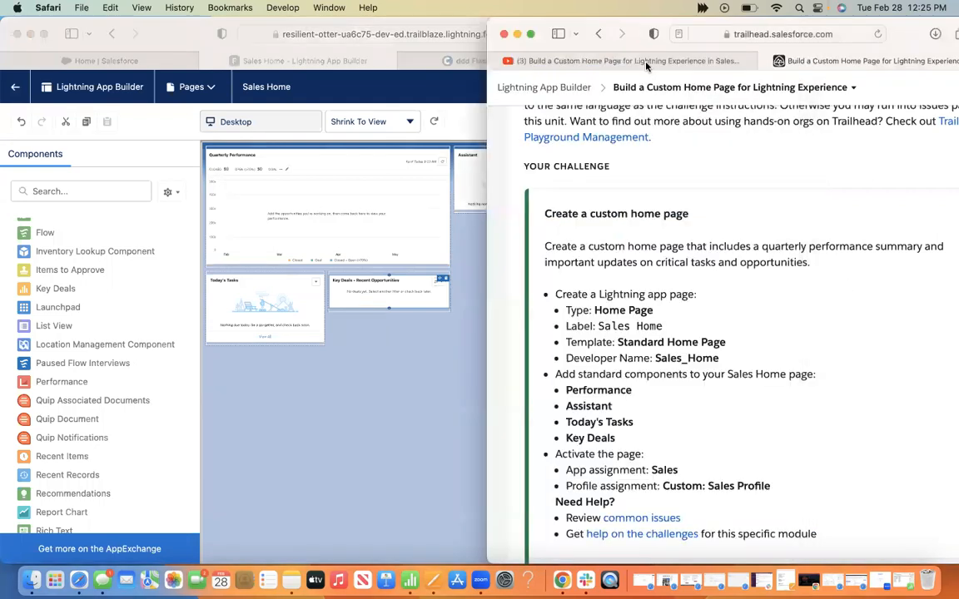
Step: Find the part of the YouTube tutorial video that shows how the Sales Home page is activated
left_click(553, 58)
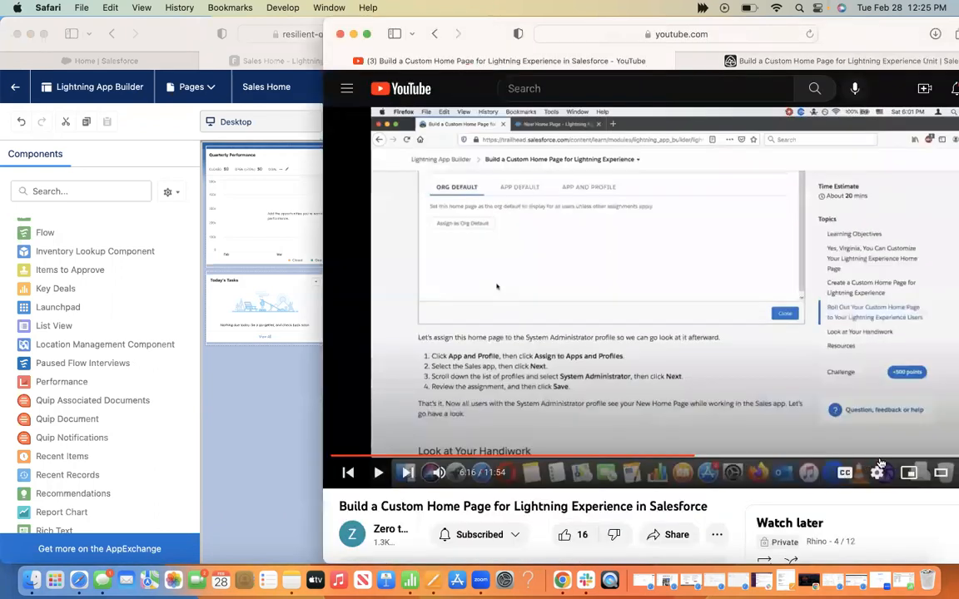
left_click(877, 468)
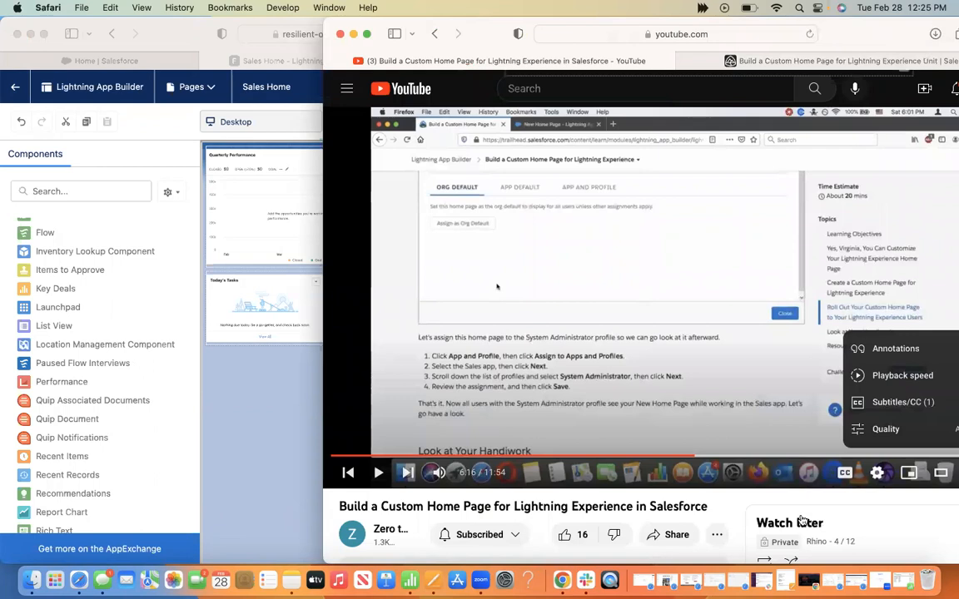
left_click(818, 456)
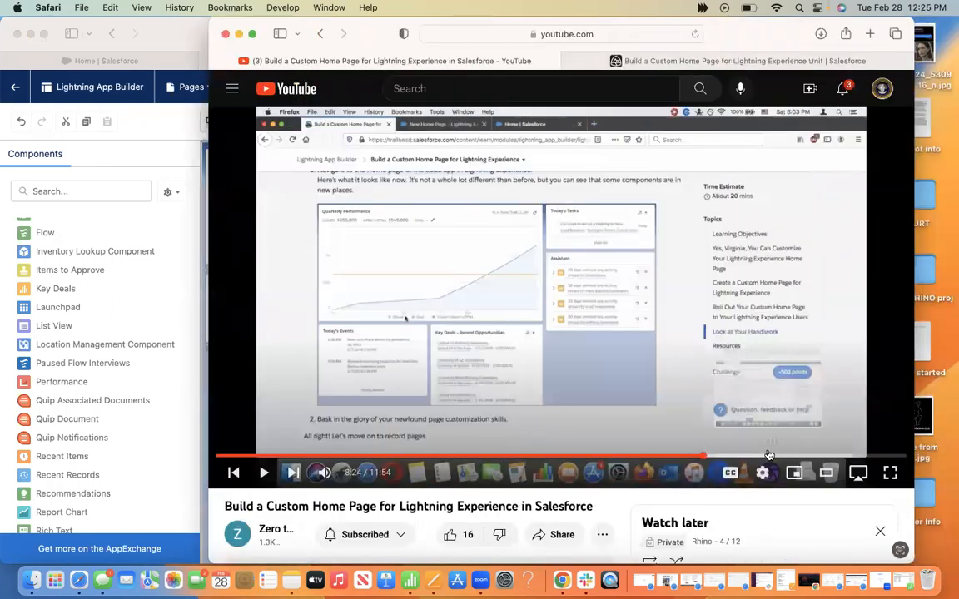
left_click(767, 456)
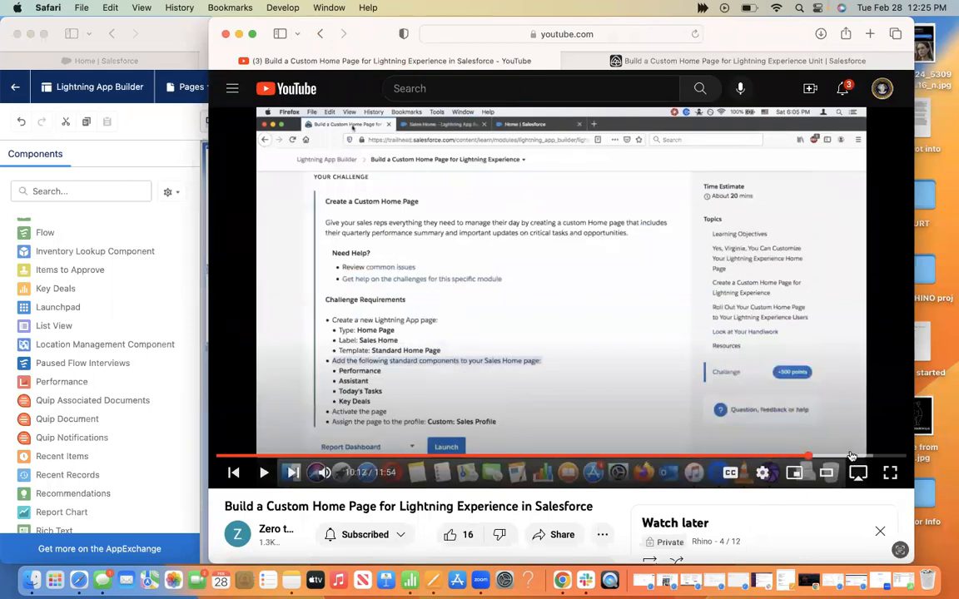
left_click(851, 456)
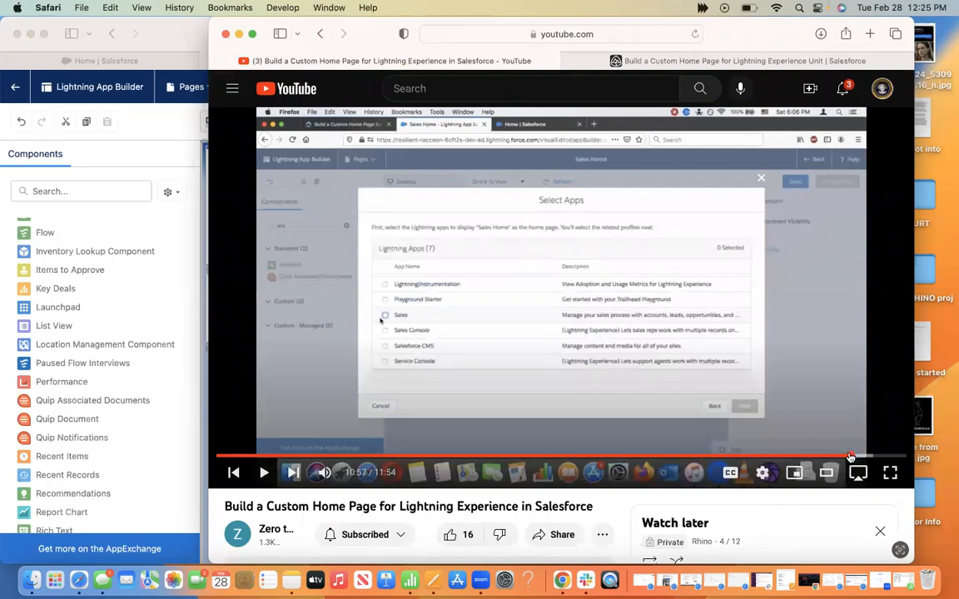
left_click(838, 457)
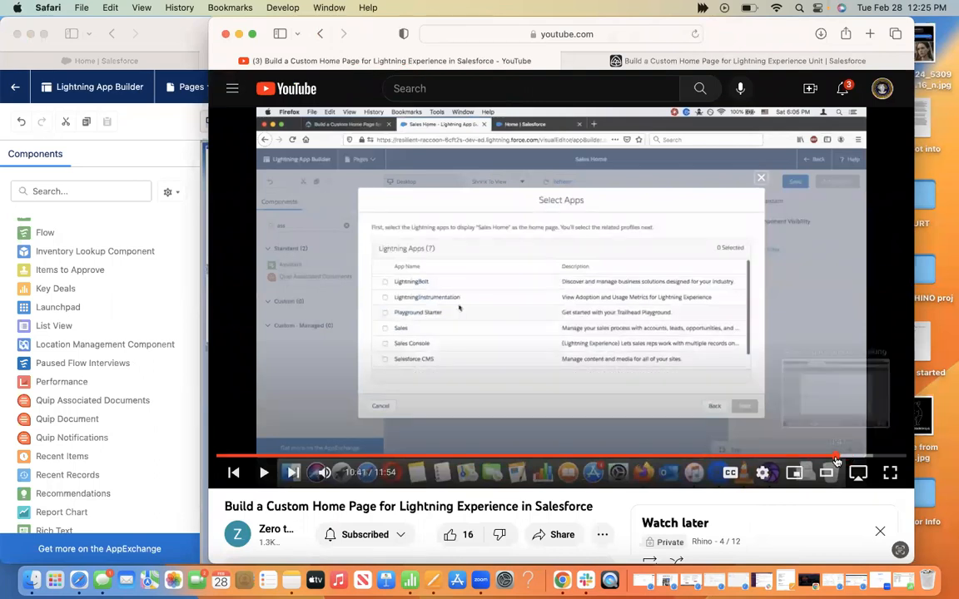
left_click_drag(837, 457, 816, 459)
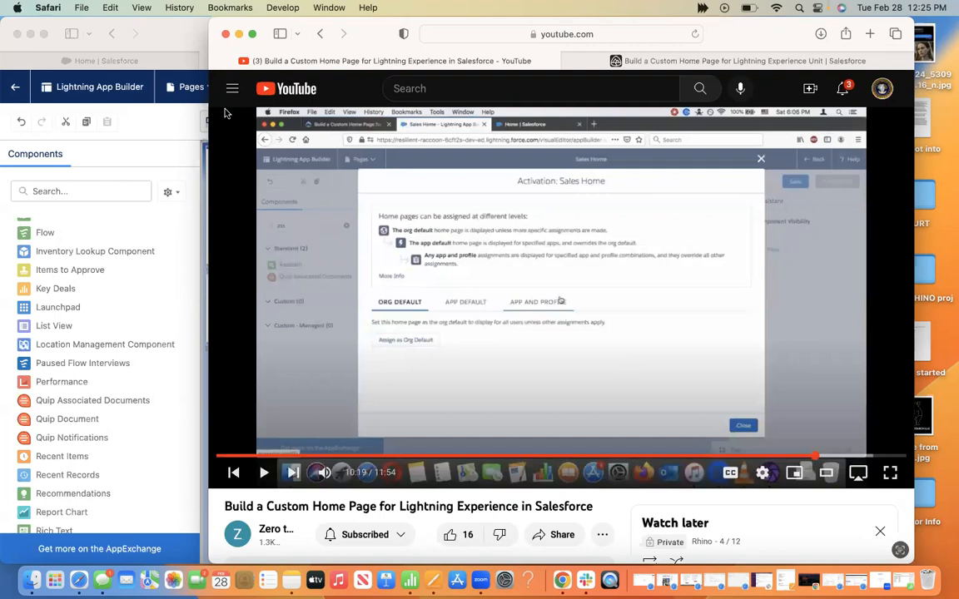
Step: Save the Sales Home page again and open its activation settings at the App Default level
left_click(143, 33)
left_click(765, 123)
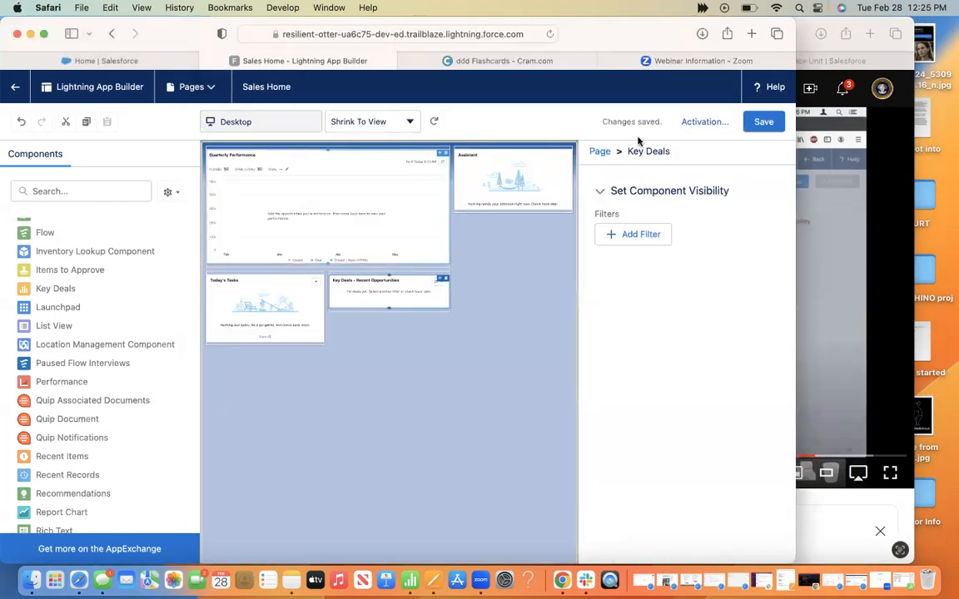
left_click(713, 123)
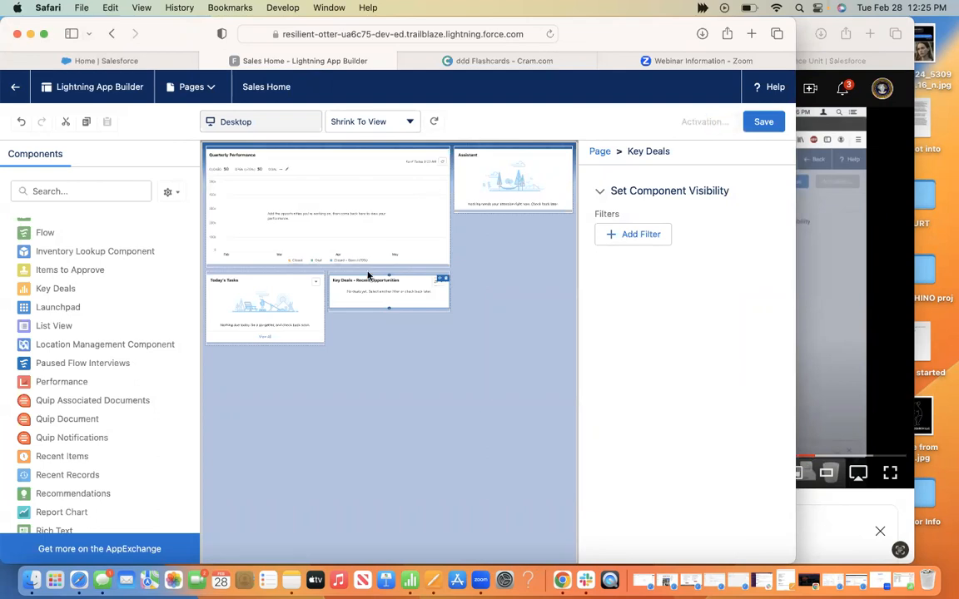
left_click(274, 302)
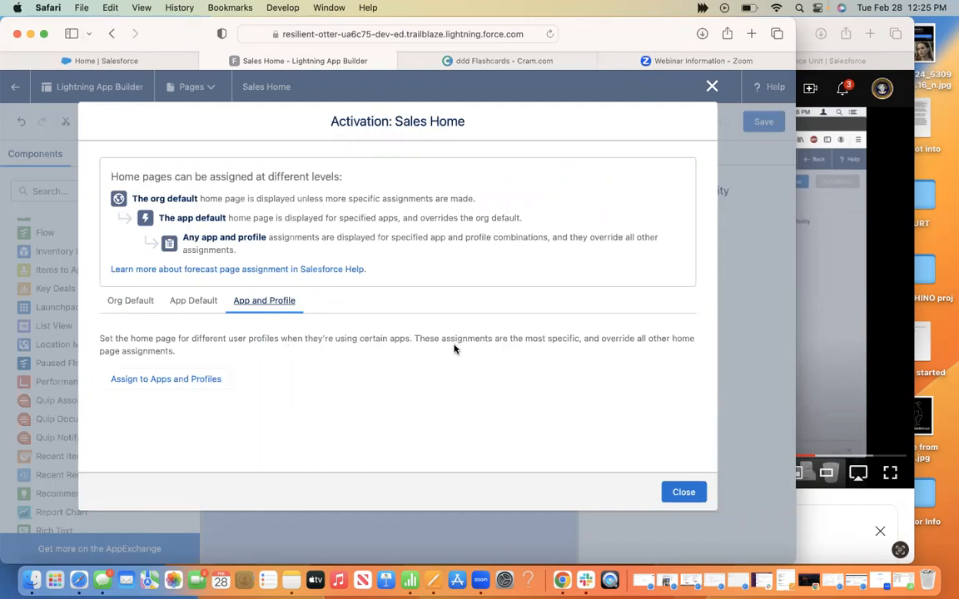
left_click(187, 305)
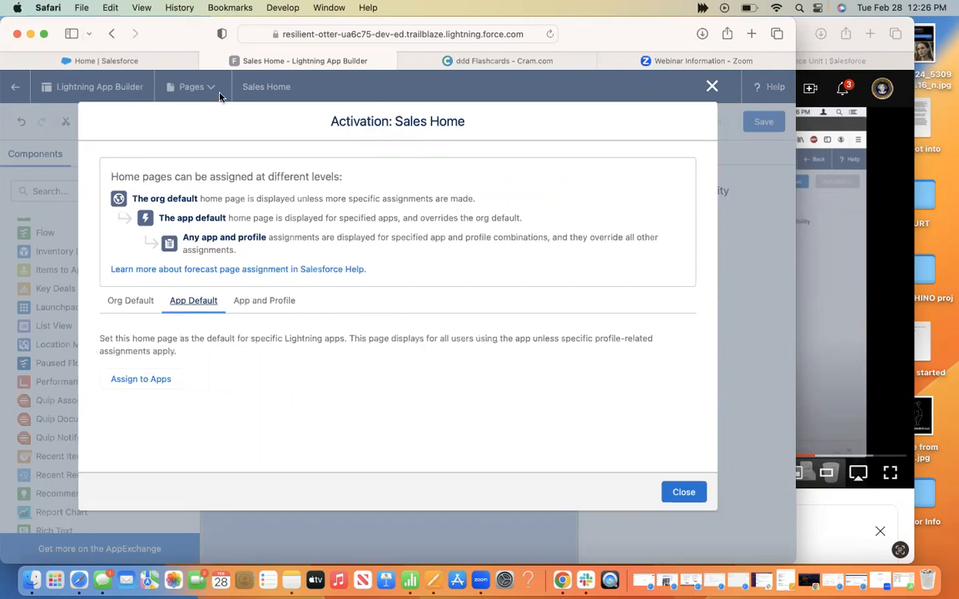
Step: Check the challenge's app assignment and select Sales as the Lightning app that gets Sales Home as its default
left_click(803, 29)
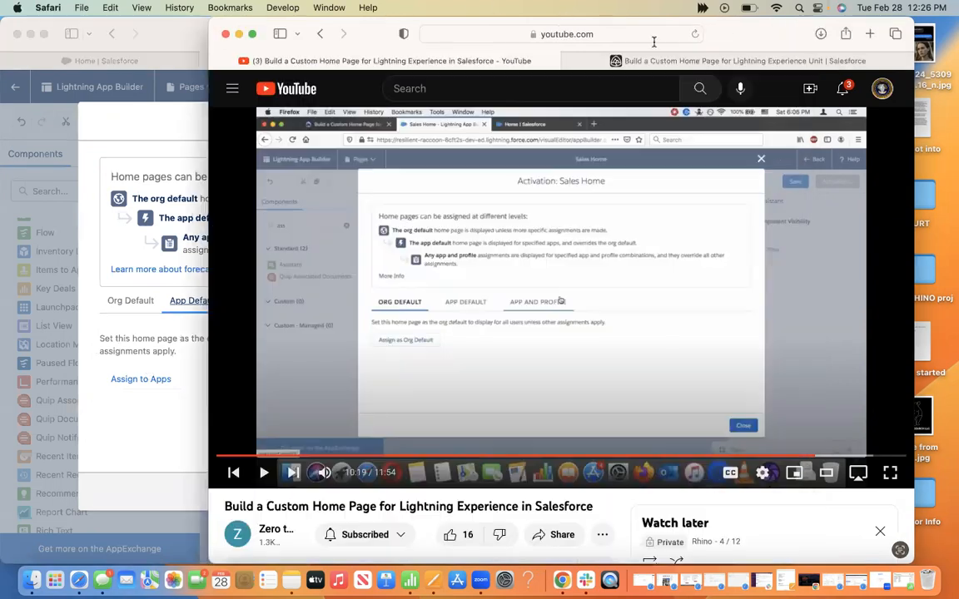
left_click(696, 60)
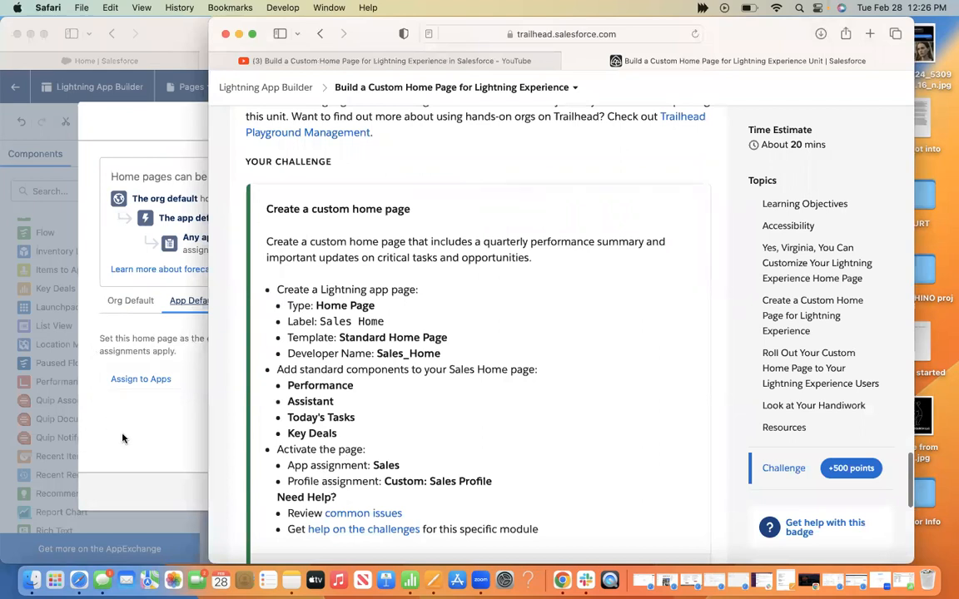
left_click(202, 333)
left_click(158, 379)
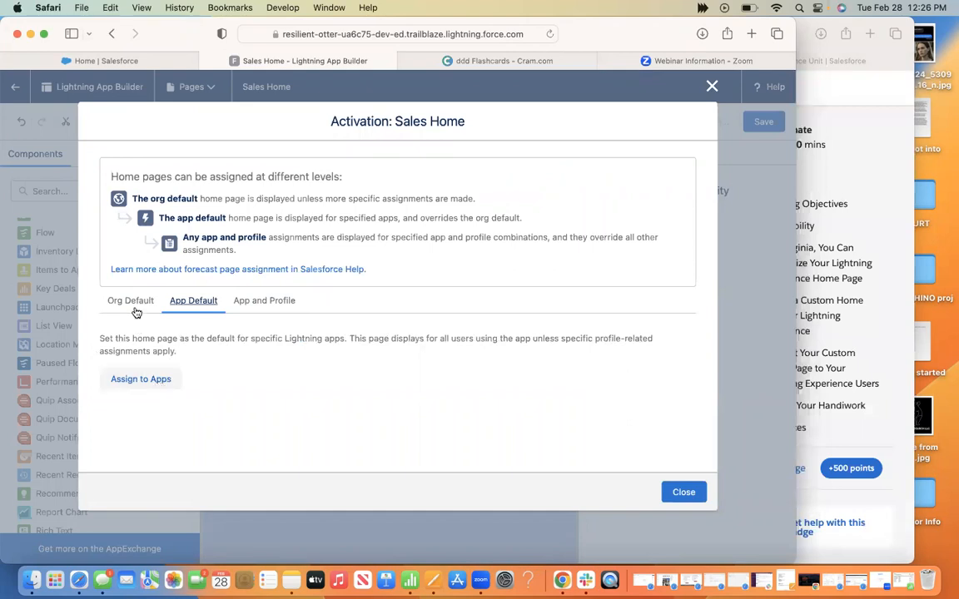
left_click(151, 379)
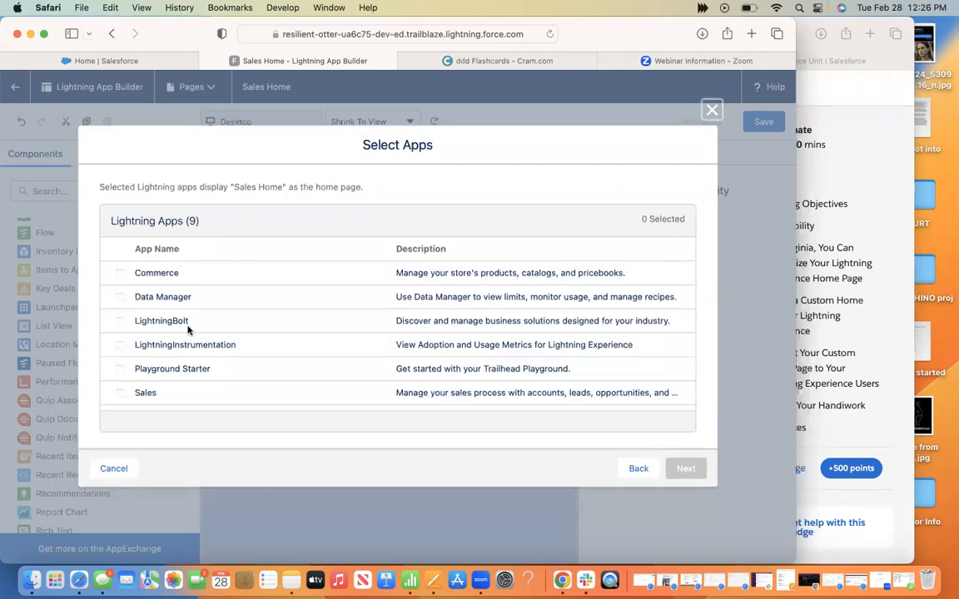
left_click(120, 393)
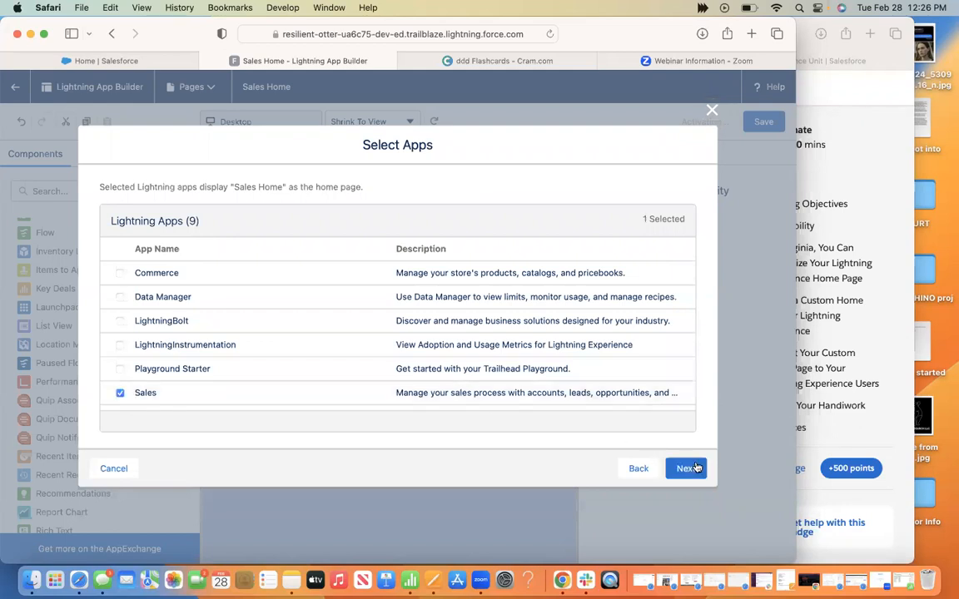
left_click(688, 469)
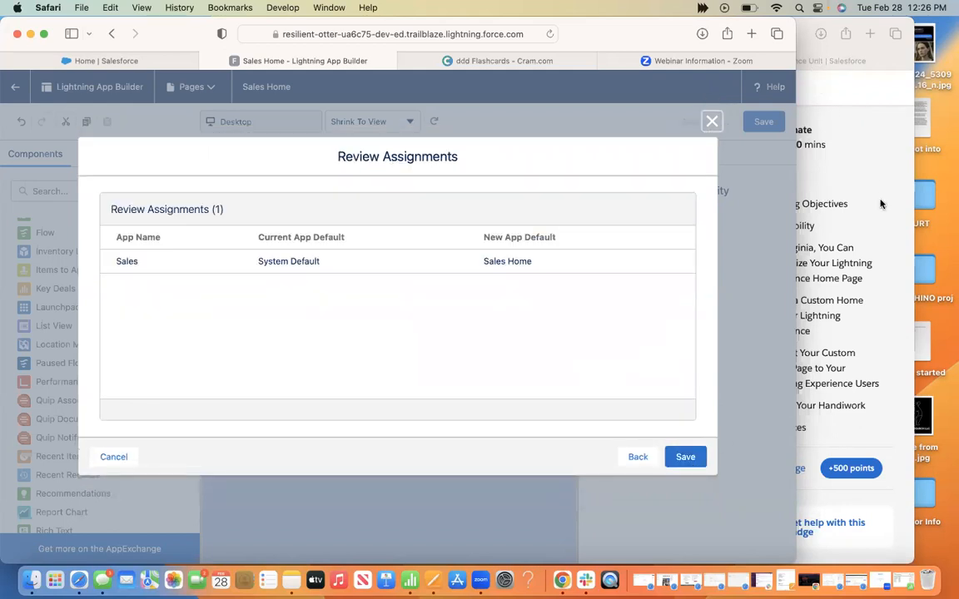
Step: Compare the pending assignment with the challenge requirements and save Sales Home as the Sales app's default home page
key("super+grave")
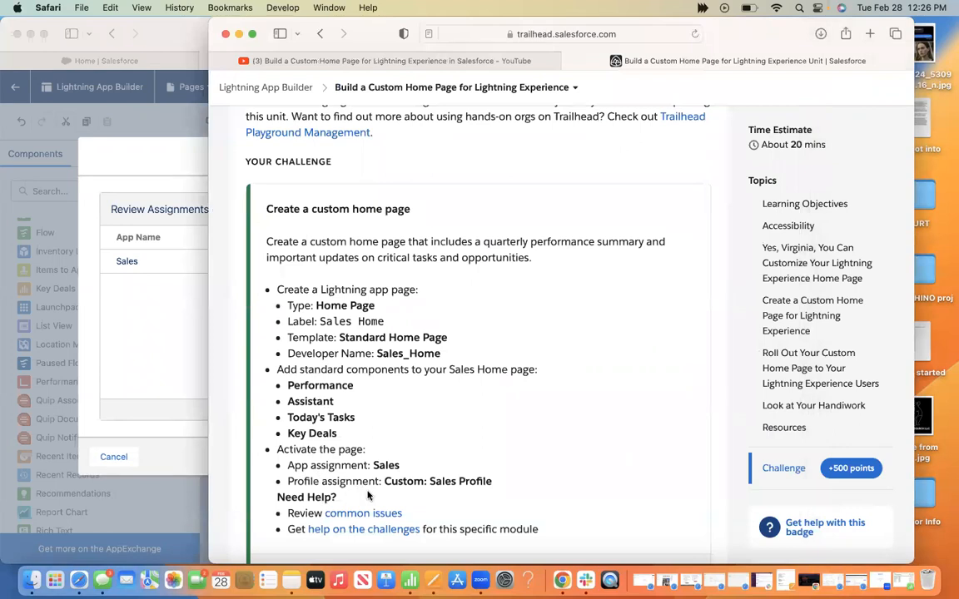
left_click(163, 413)
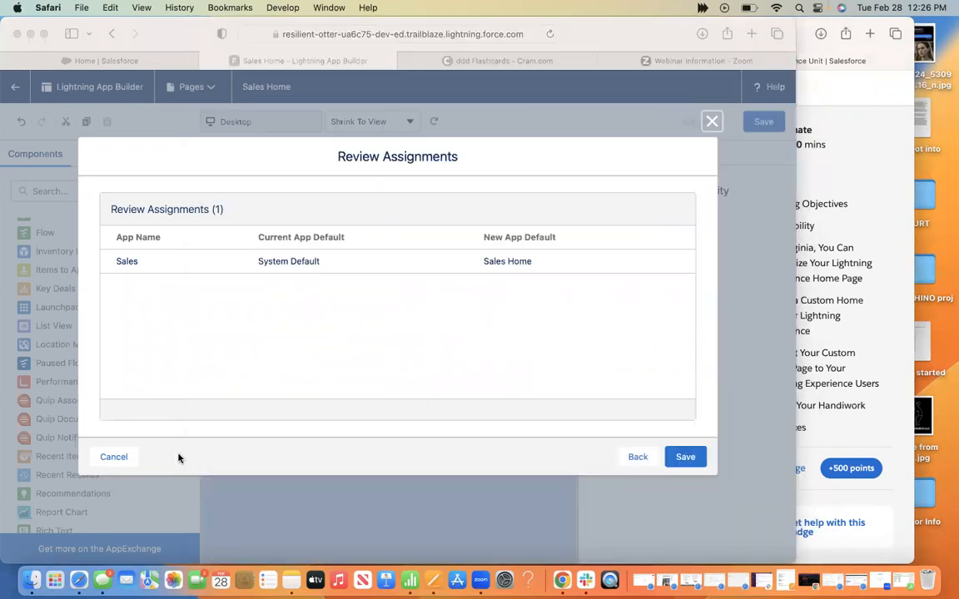
left_click(679, 462)
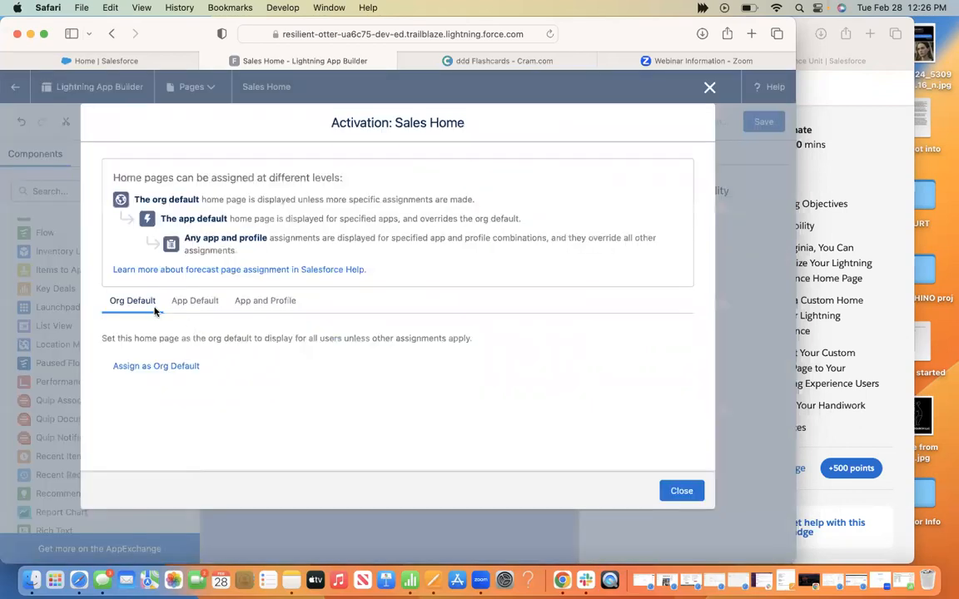
left_click(265, 300)
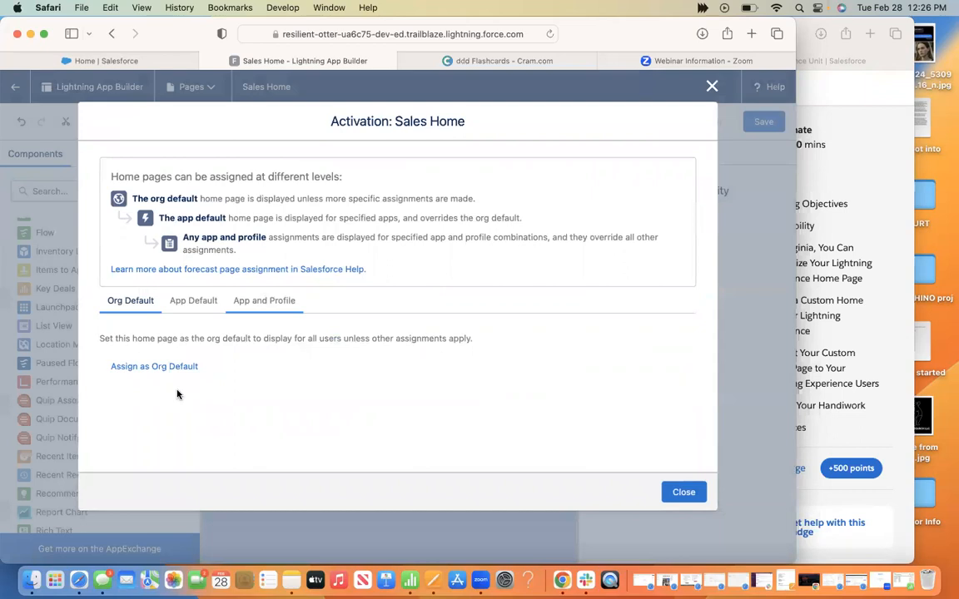
left_click(161, 380)
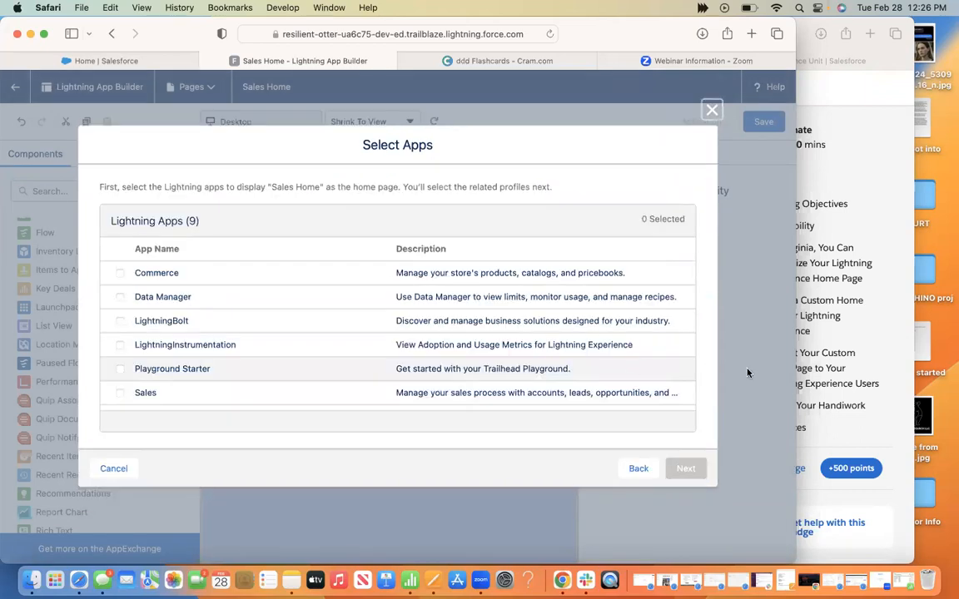
left_click(855, 426)
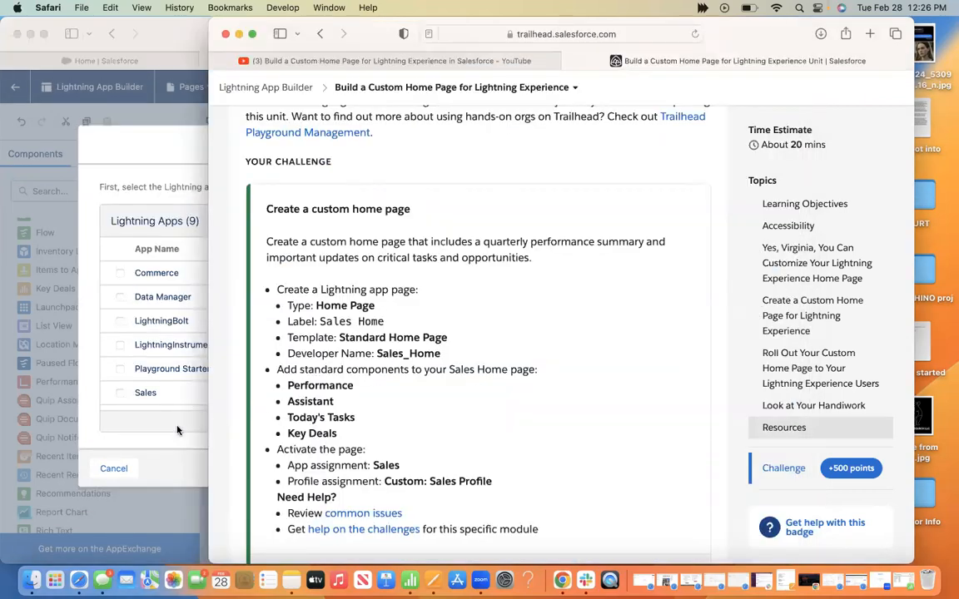
left_click(179, 483)
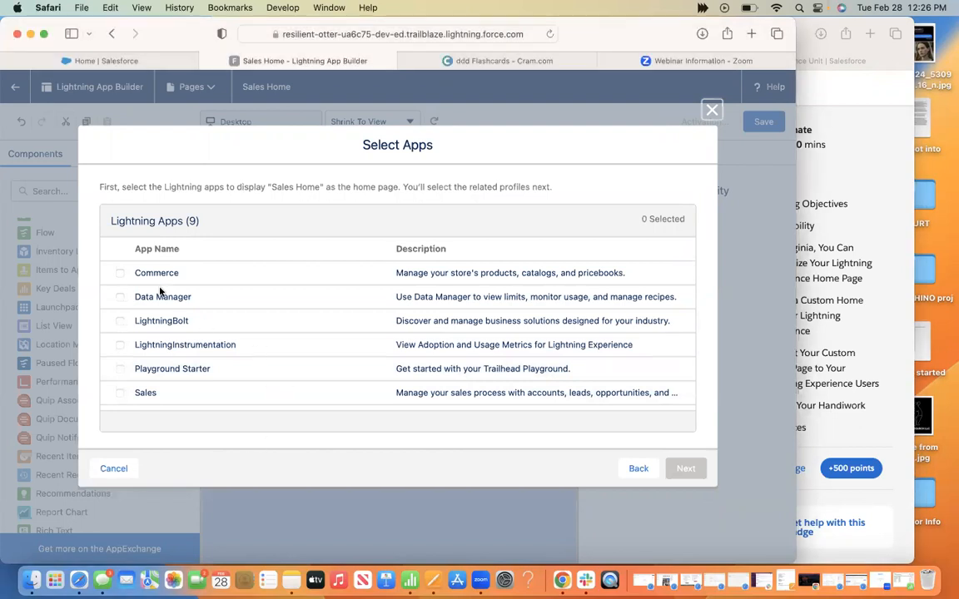
scroll(180, 348, "down", 2)
scroll(180, 348, "down", 2)
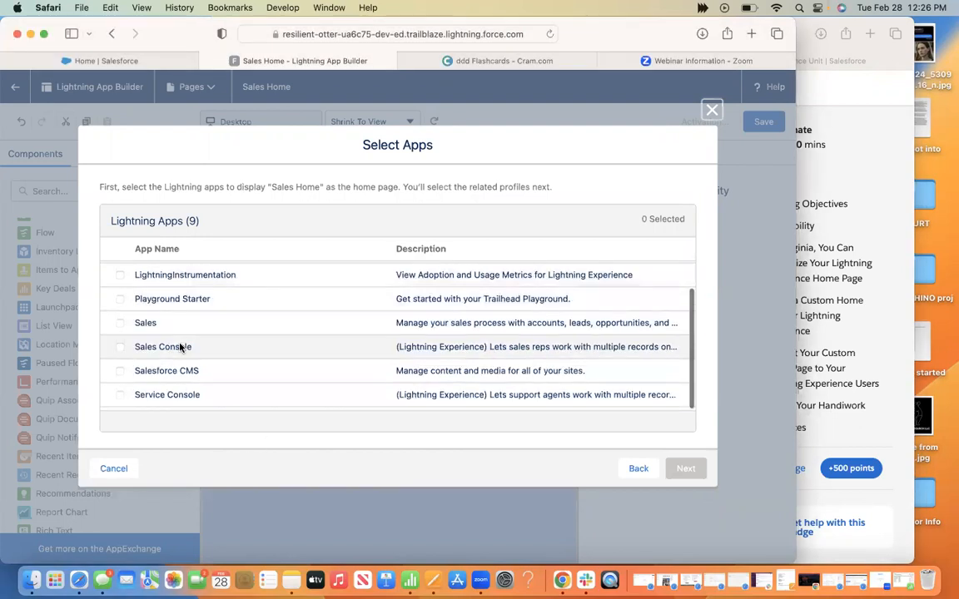
scroll(180, 346, "up", 3)
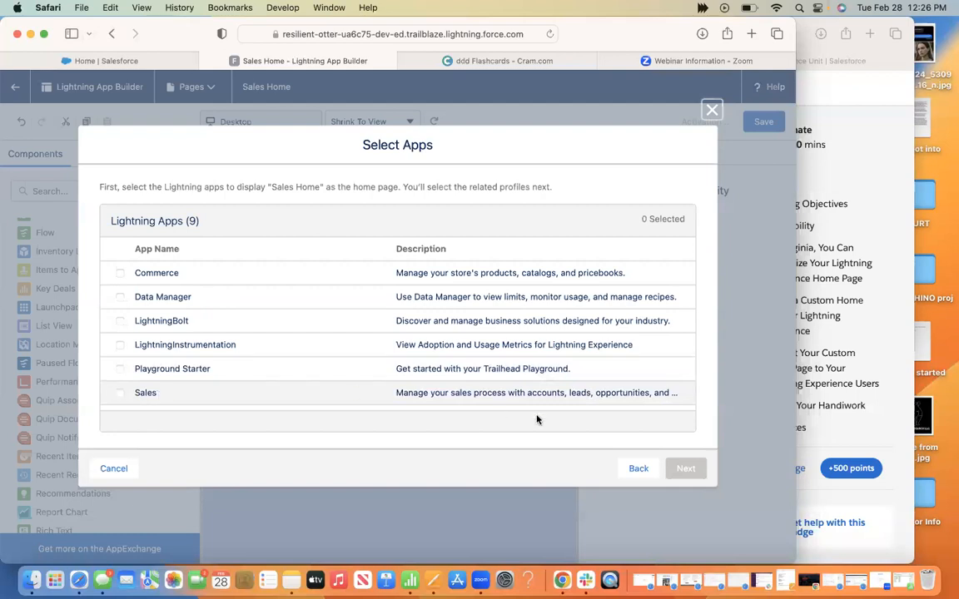
left_click(636, 467)
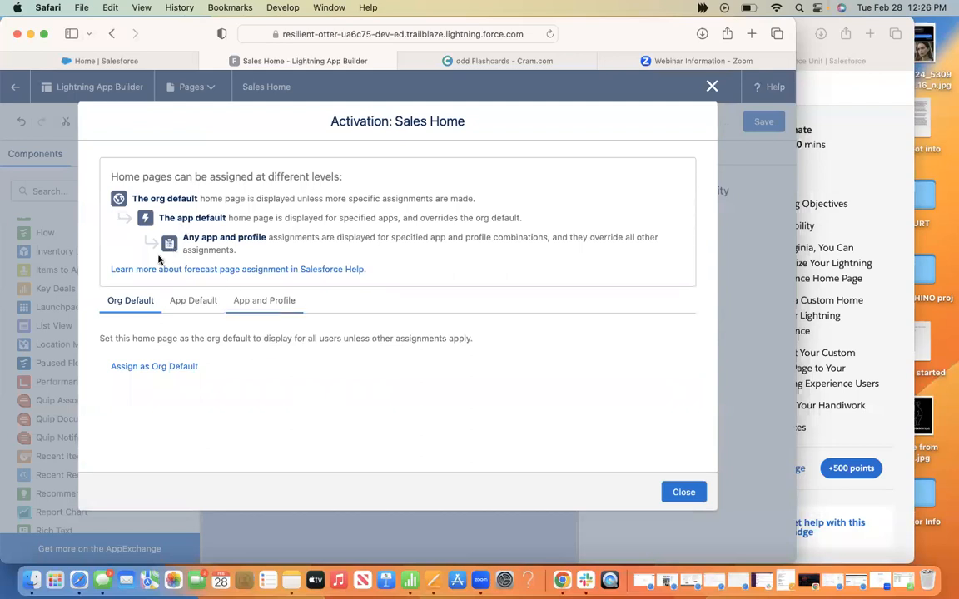
Step: Check the app default assignments of Sales Home against the activation requirements in the Trailhead challenge
left_click(201, 307)
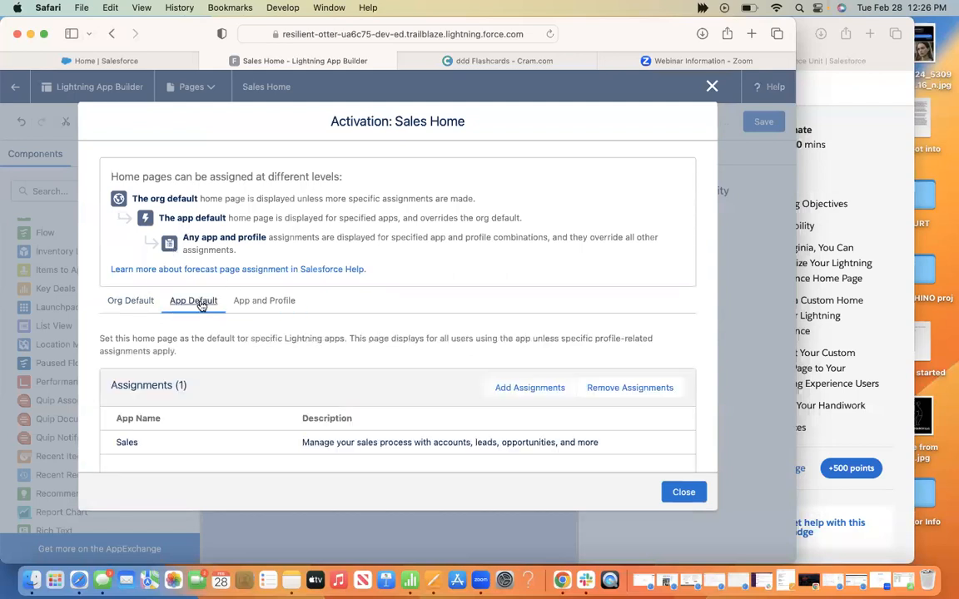
scroll(335, 342, "down", 2)
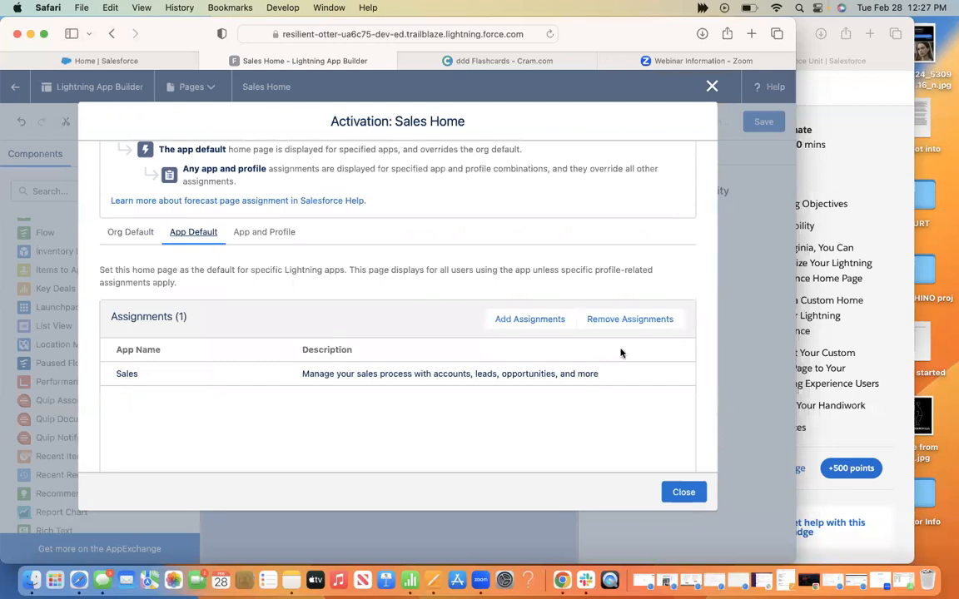
key("super+grave")
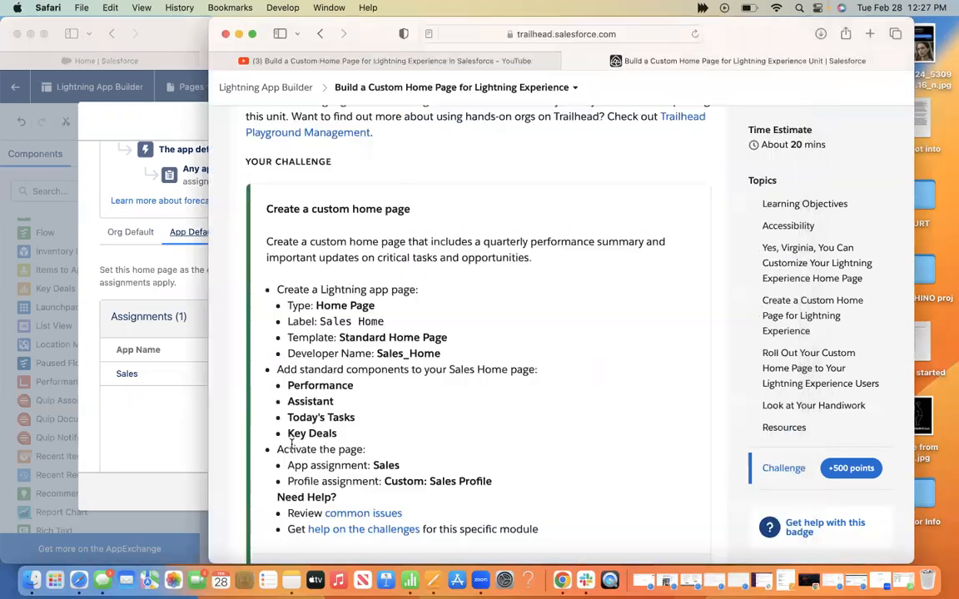
Step: Start an app and profile assignment for Sales Home and select Sales as its Lightning app
left_click(183, 439)
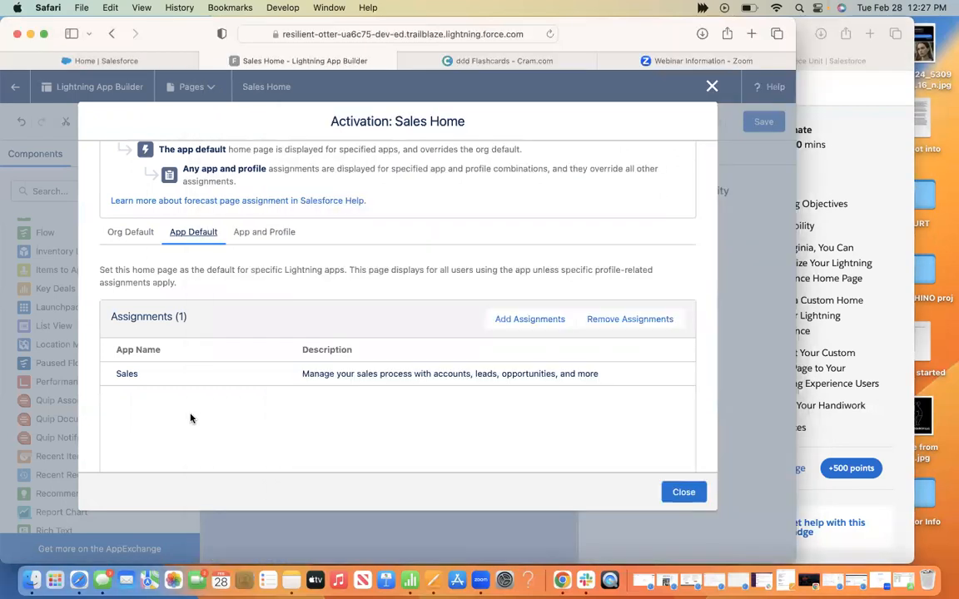
left_click(256, 238)
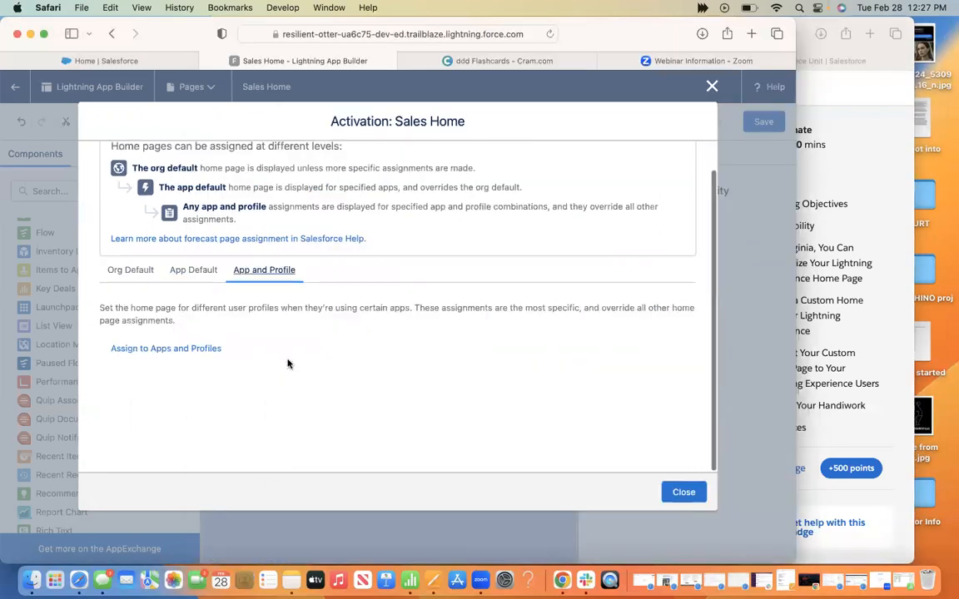
scroll(203, 379, "up", 2)
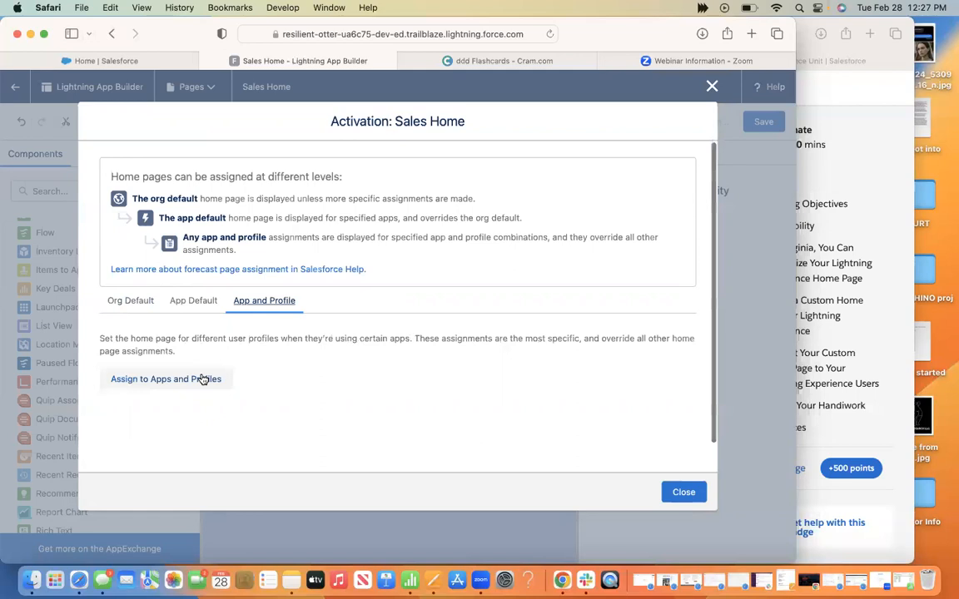
left_click(202, 380)
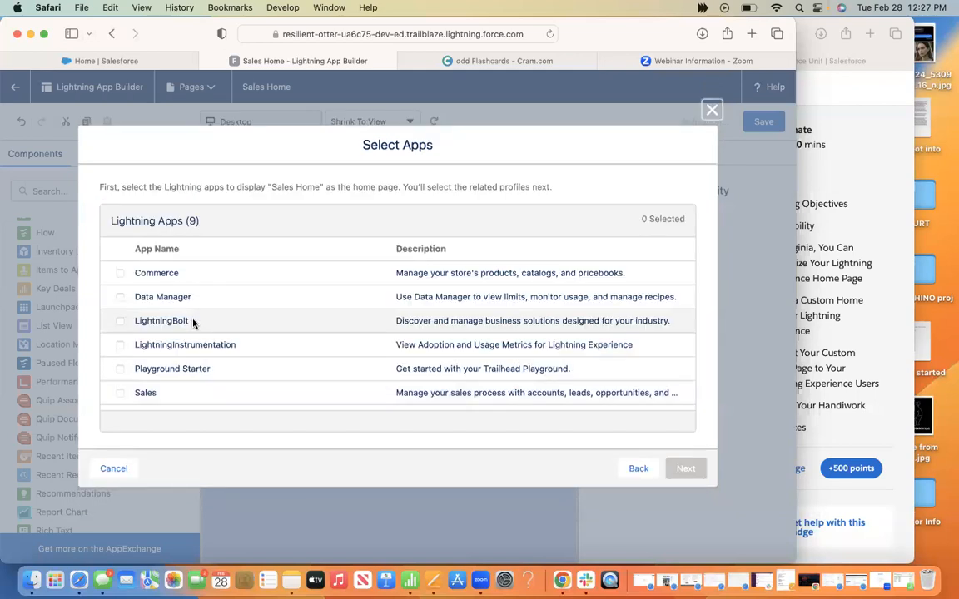
scroll(179, 391, "down", 2)
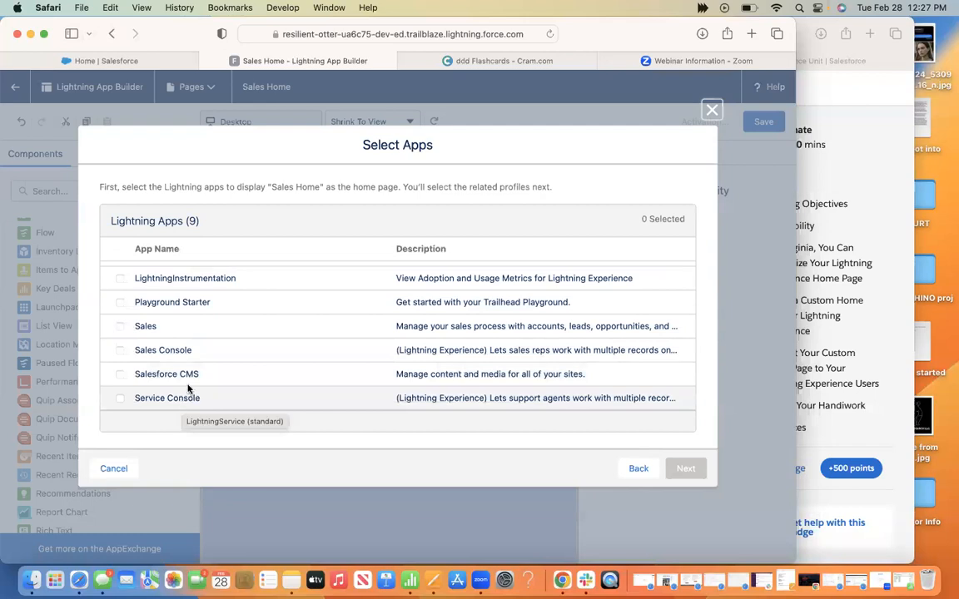
scroll(202, 350, "up", 2)
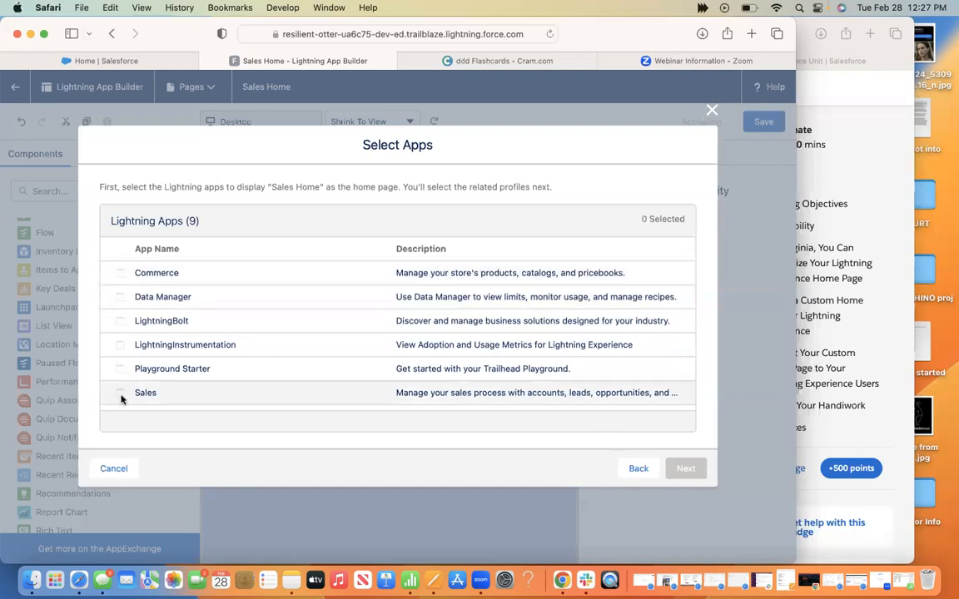
left_click(573, 386)
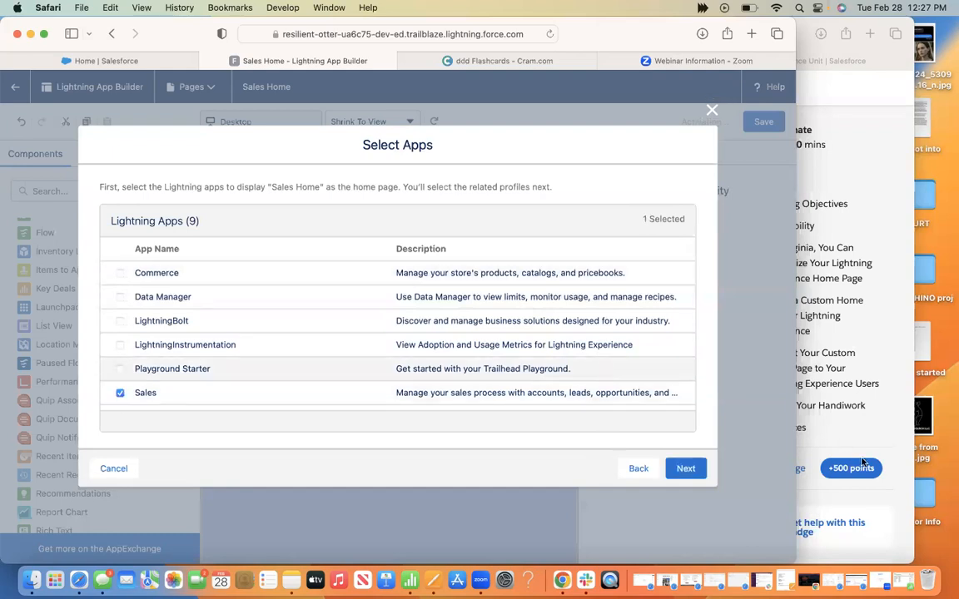
left_click(699, 471)
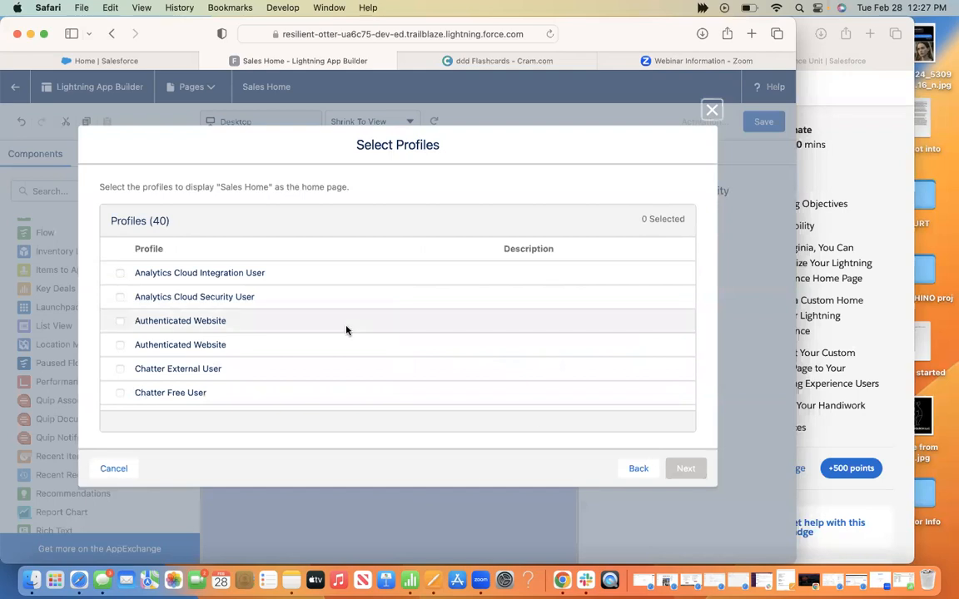
Step: Select Custom: Sales Profile for the Sales Home assignment and save the activation
scroll(346, 331, "down", 3)
scroll(333, 333, "down", 2)
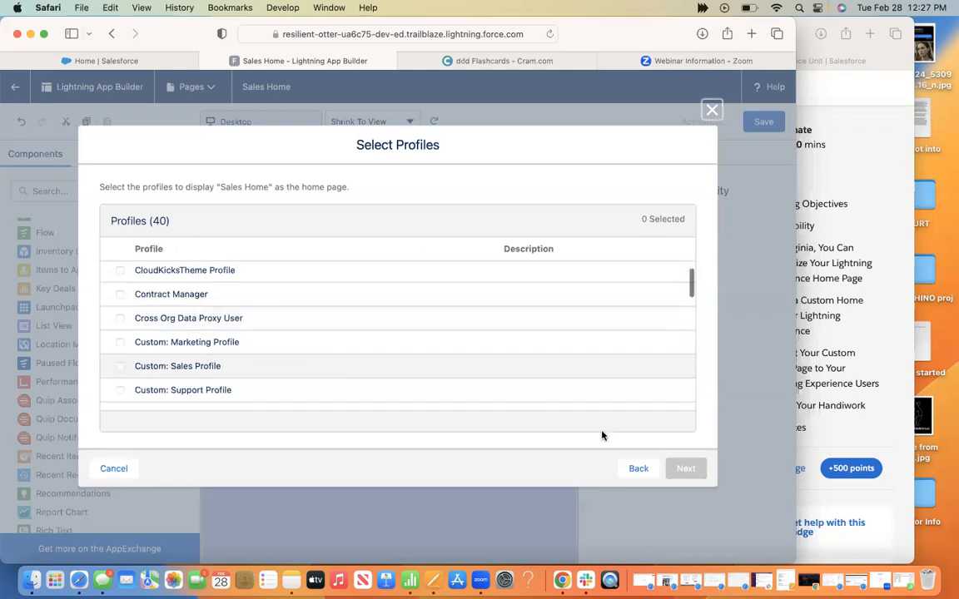
left_click(688, 470)
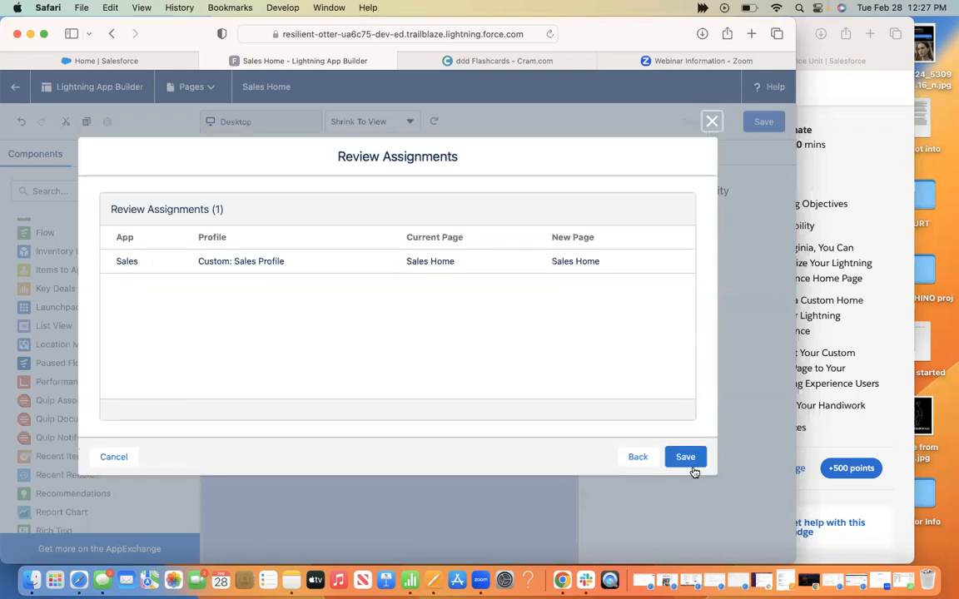
left_click(692, 457)
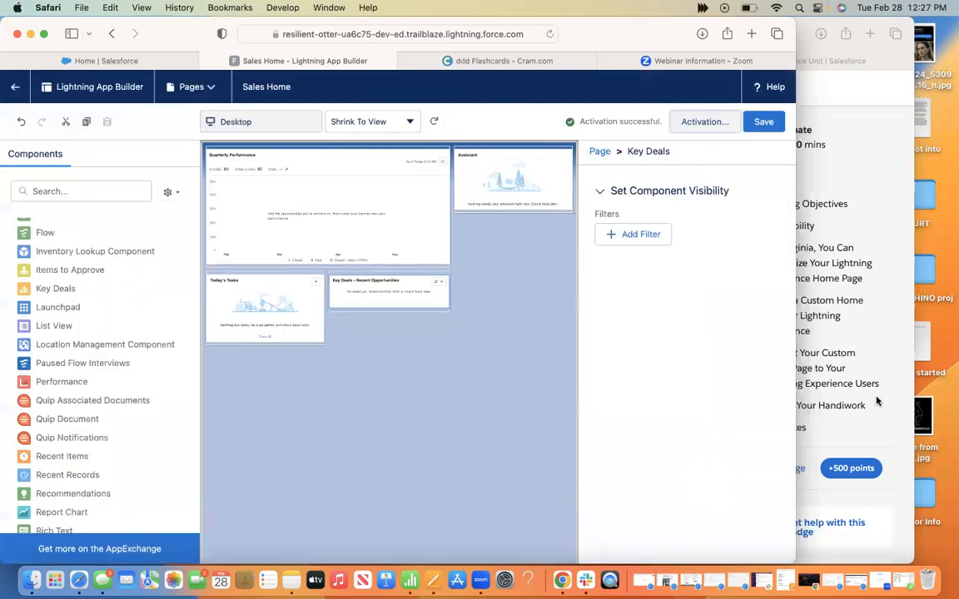
Step: Submit the custom home page challenge in Trailhead for checking and continue to the next unit
left_click(874, 398)
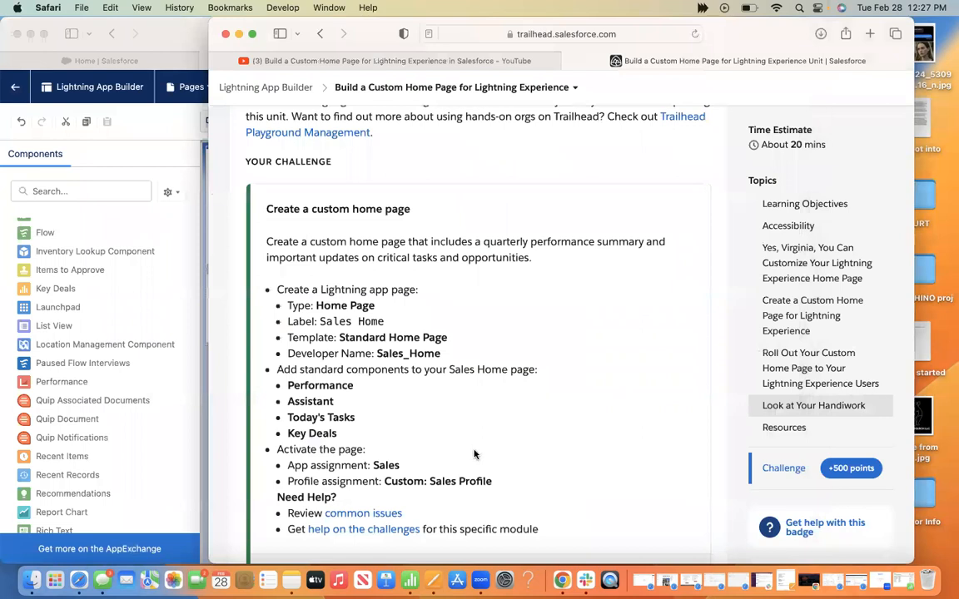
scroll(474, 454, "down", 5)
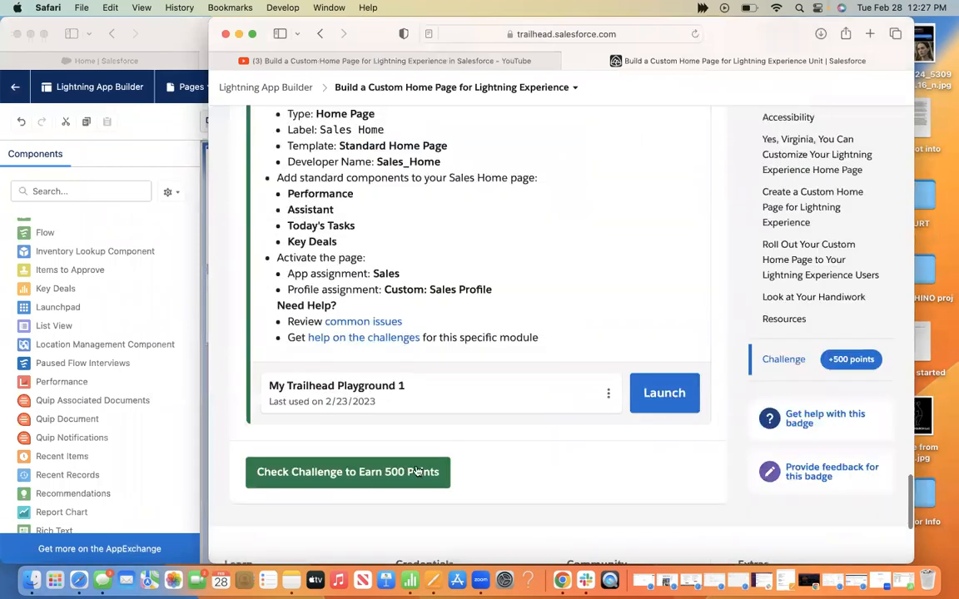
left_click(358, 481)
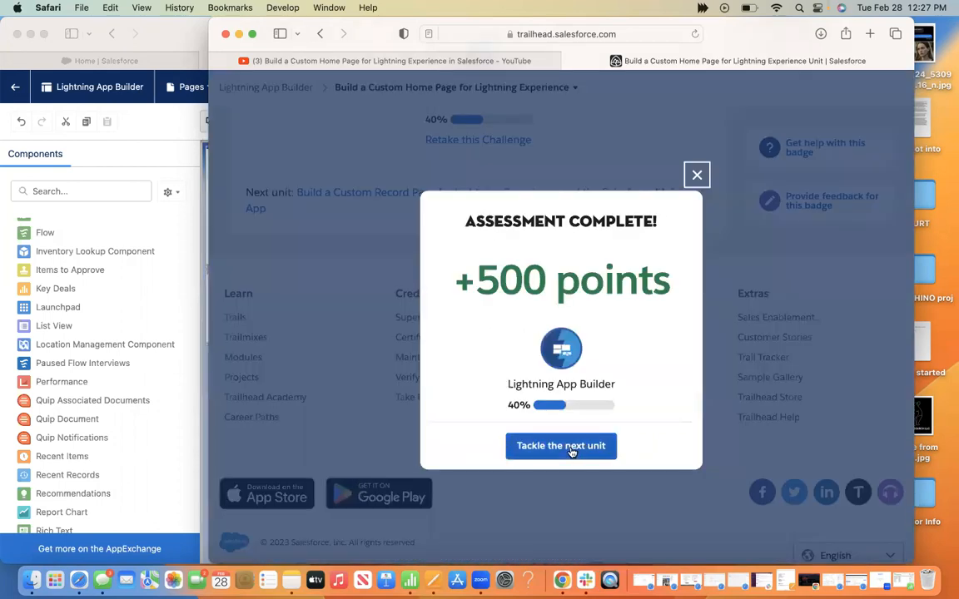
left_click(572, 451)
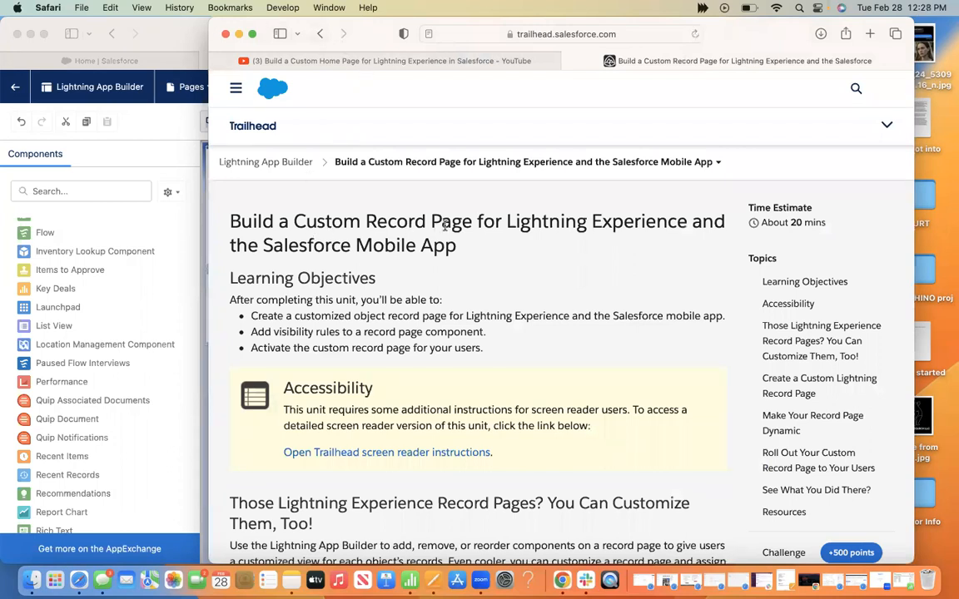
Step: Switch to YouTube and open the Watch later video on building a custom record page for Lightning Experience and the Salesforce mobile app
left_click(396, 64)
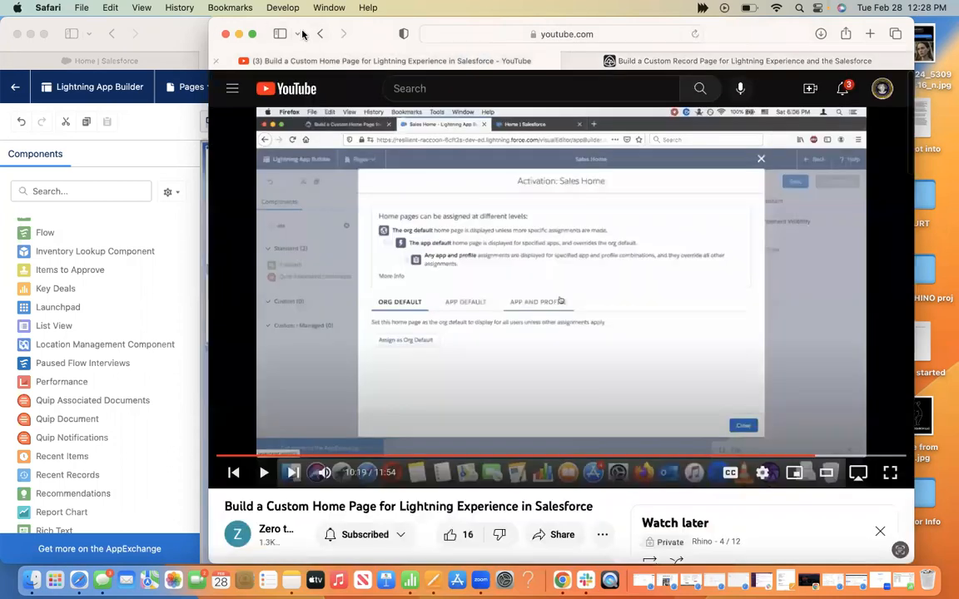
left_click(321, 34)
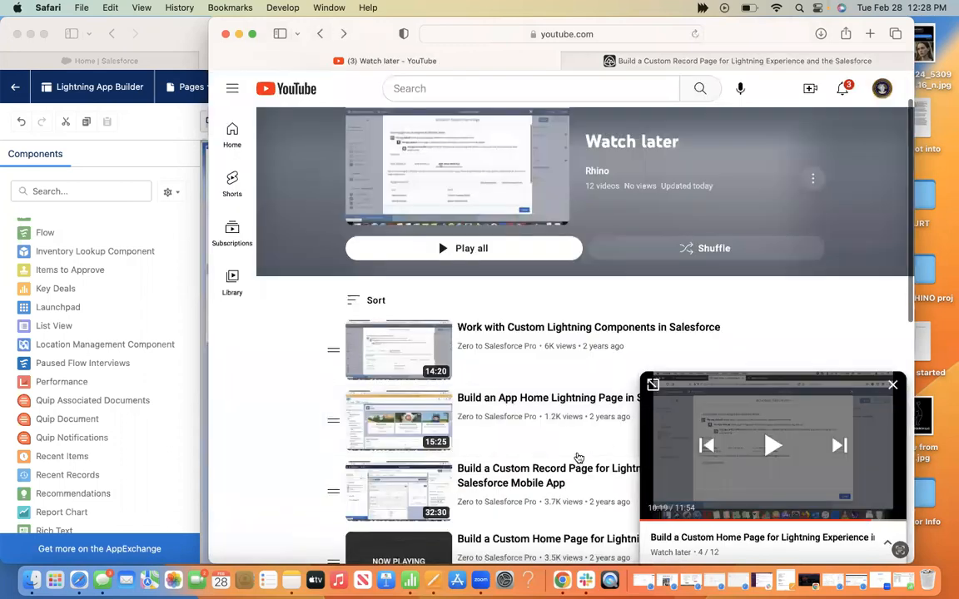
left_click(570, 470)
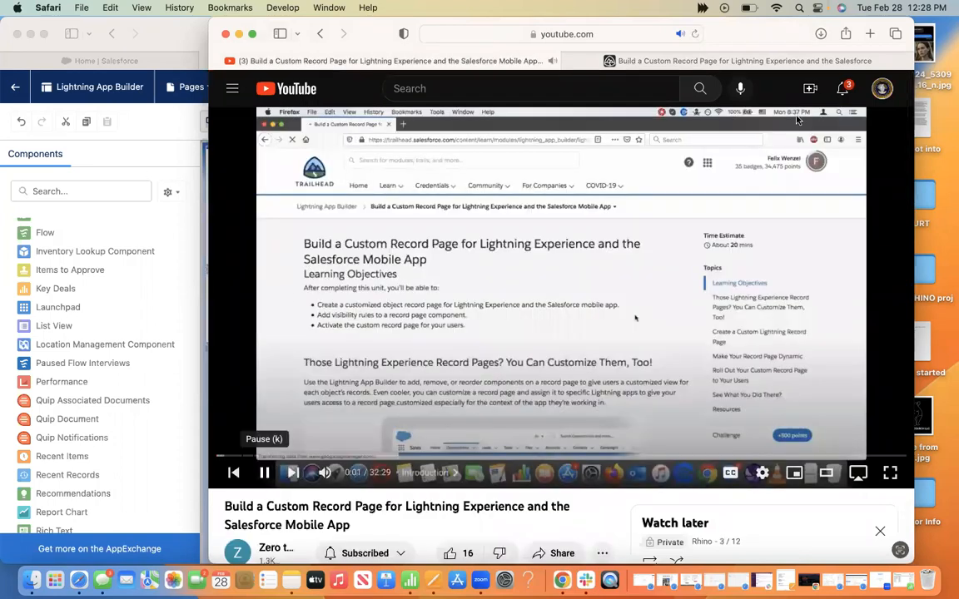
Step: Skim the Trailhead custom record page unit through its instructions to the hands-on challenge requirements
left_click(708, 60)
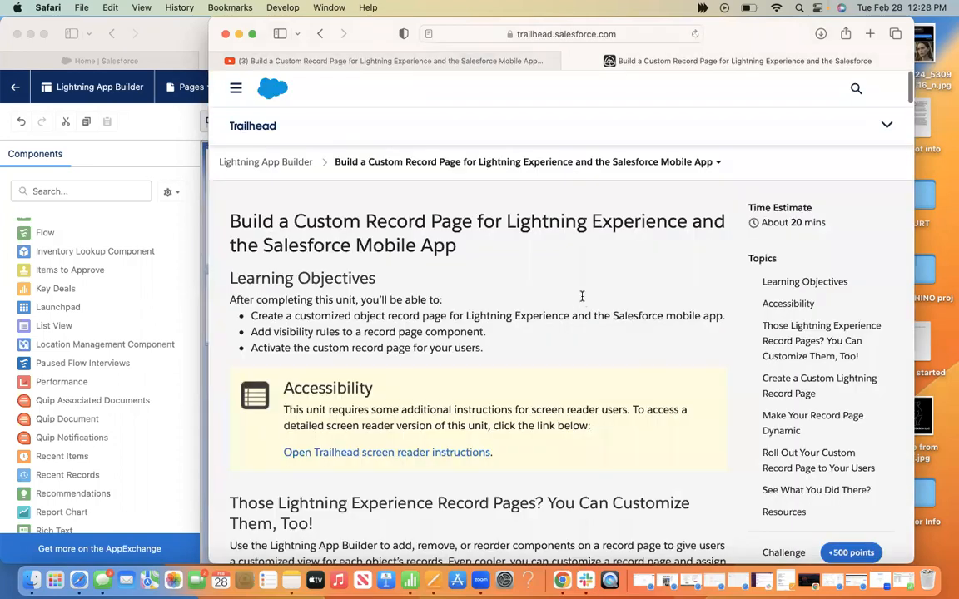
scroll(583, 300, "down", 3)
scroll(582, 296, "down", 10)
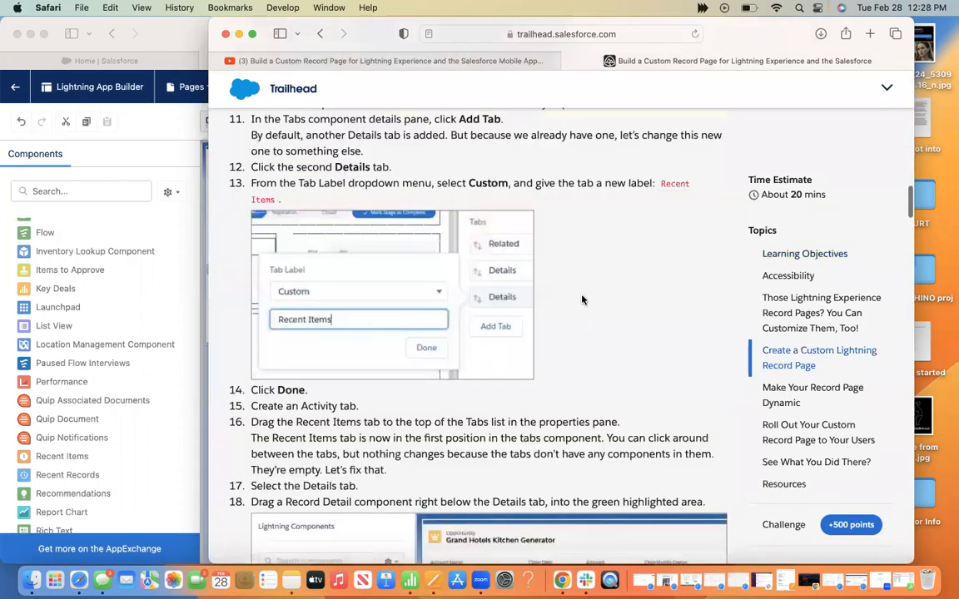
scroll(582, 300, "down", 10)
scroll(582, 300, "down", 10)
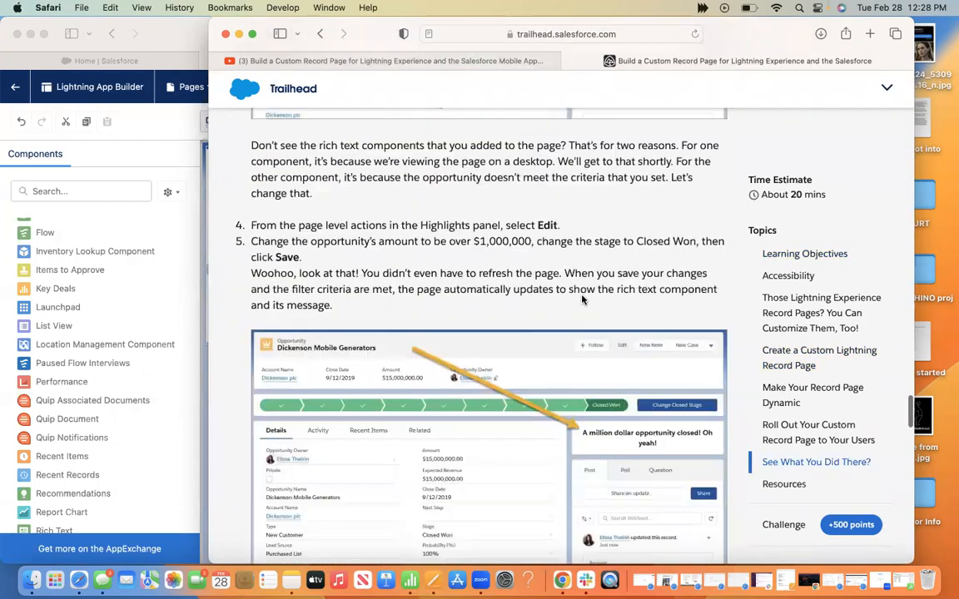
scroll(583, 300, "down", 15)
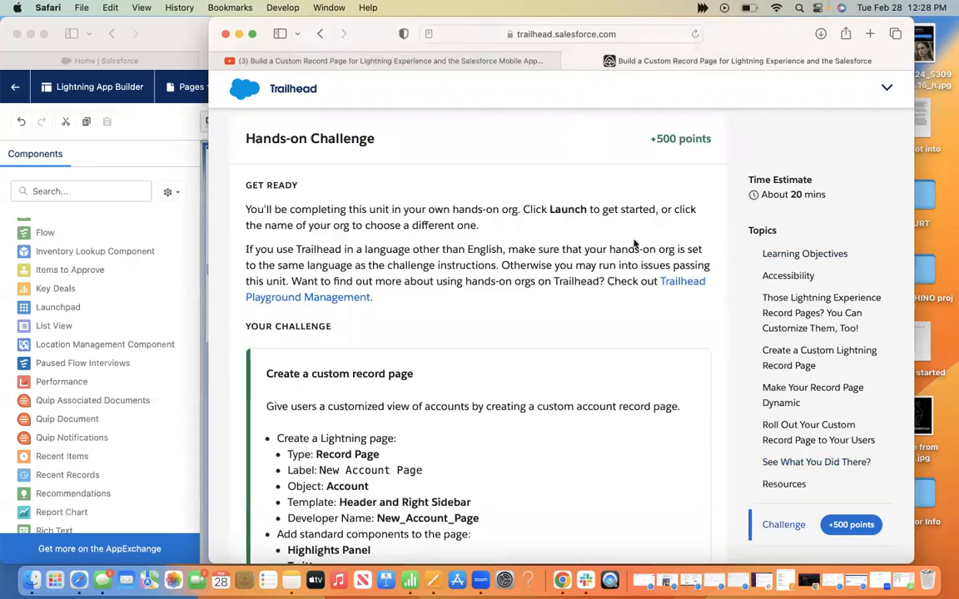
scroll(520, 298, "up", 10)
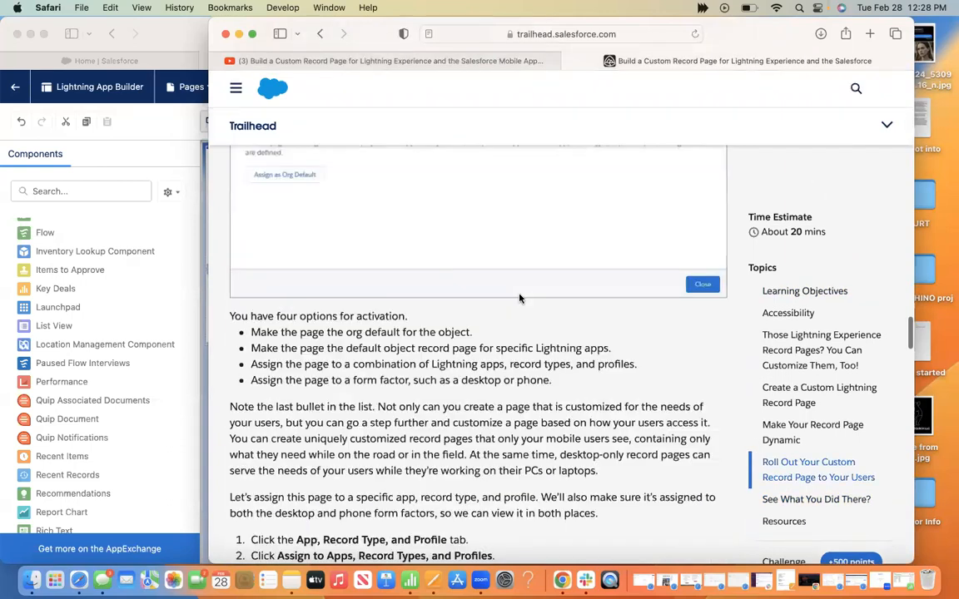
scroll(520, 298, "up", 15)
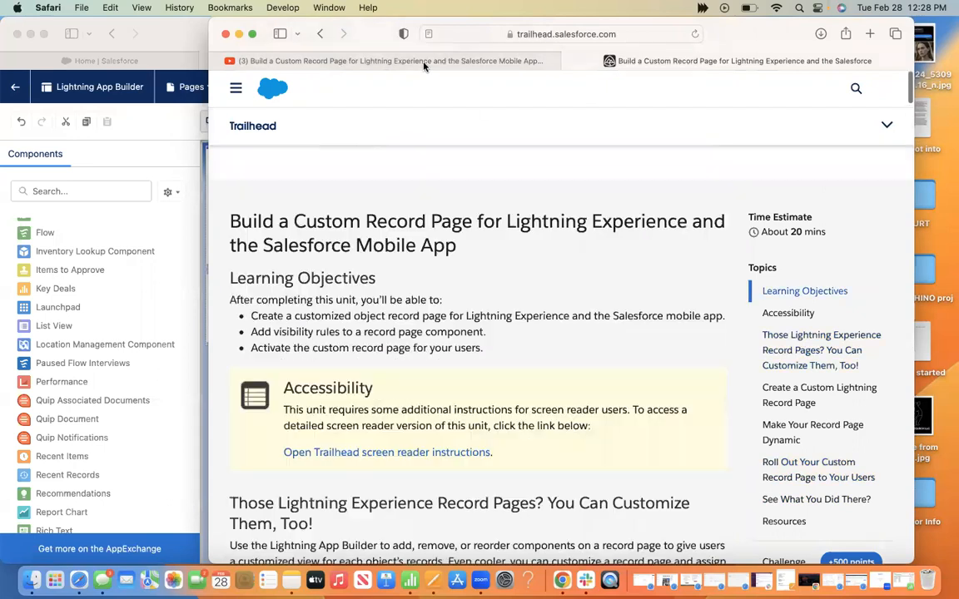
Step: Return to the custom record page tutorial on YouTube and play it in full screen
left_click(423, 63)
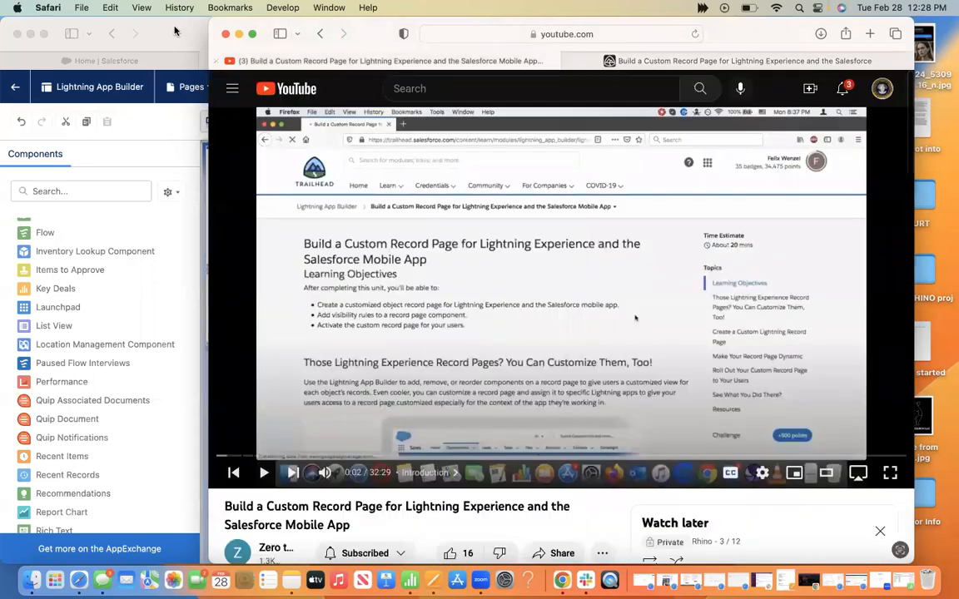
left_click(175, 31)
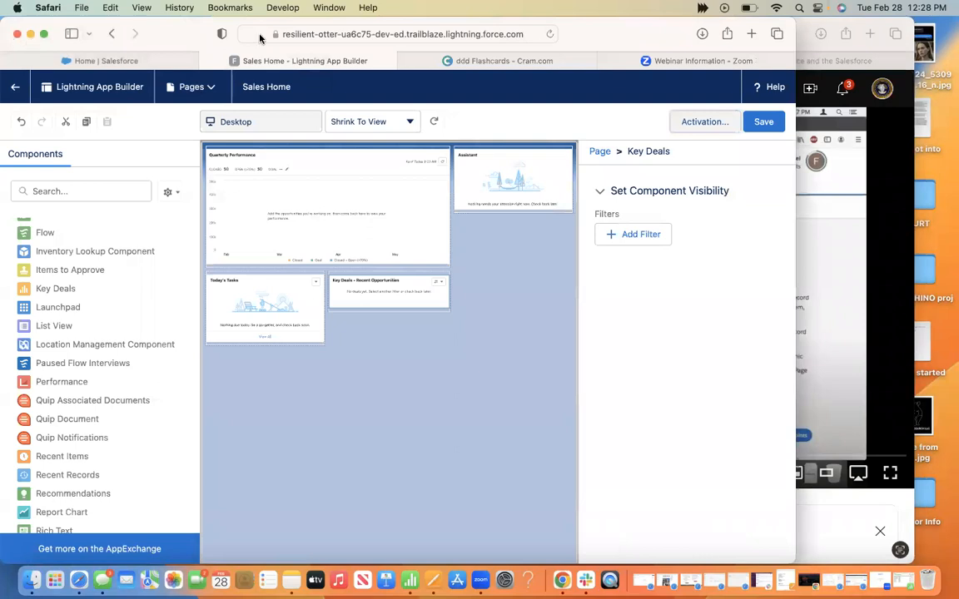
left_click(800, 30)
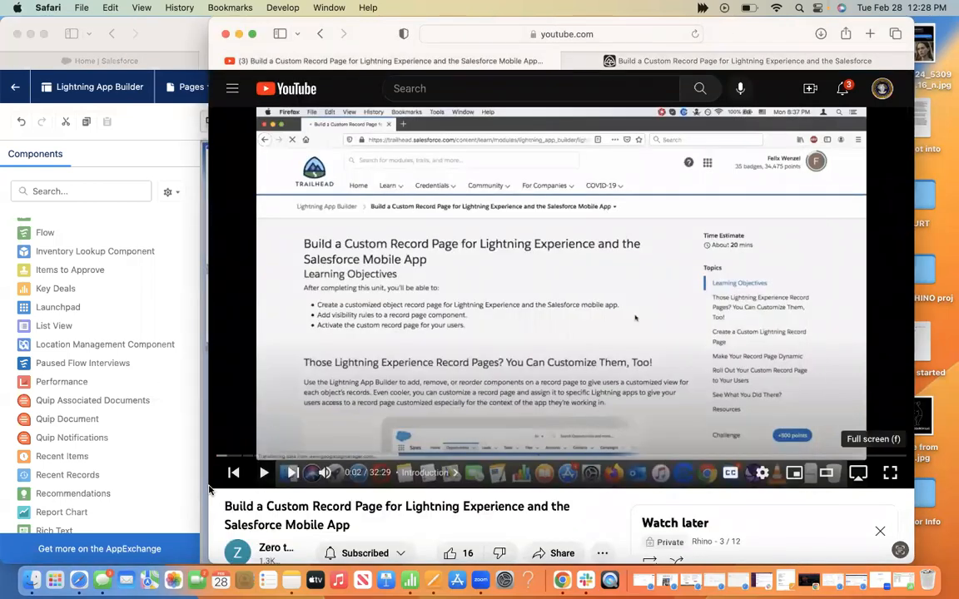
left_click(889, 474)
left_click(75, 581)
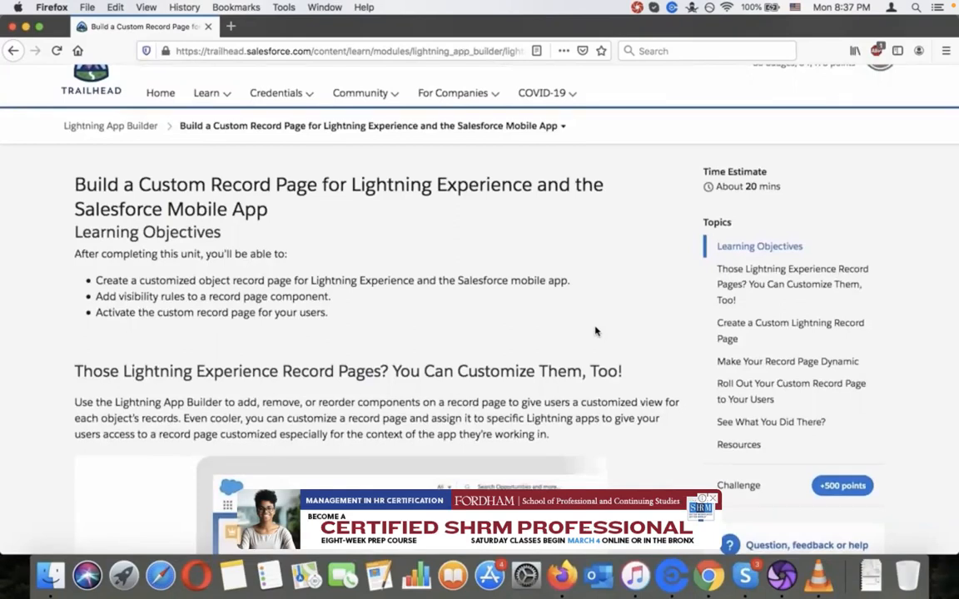
Step: Examine the unit's introduction to customizing Lightning record pages, including the desktop and phone example and the ways to create a page
scroll(595, 331, "down", 5)
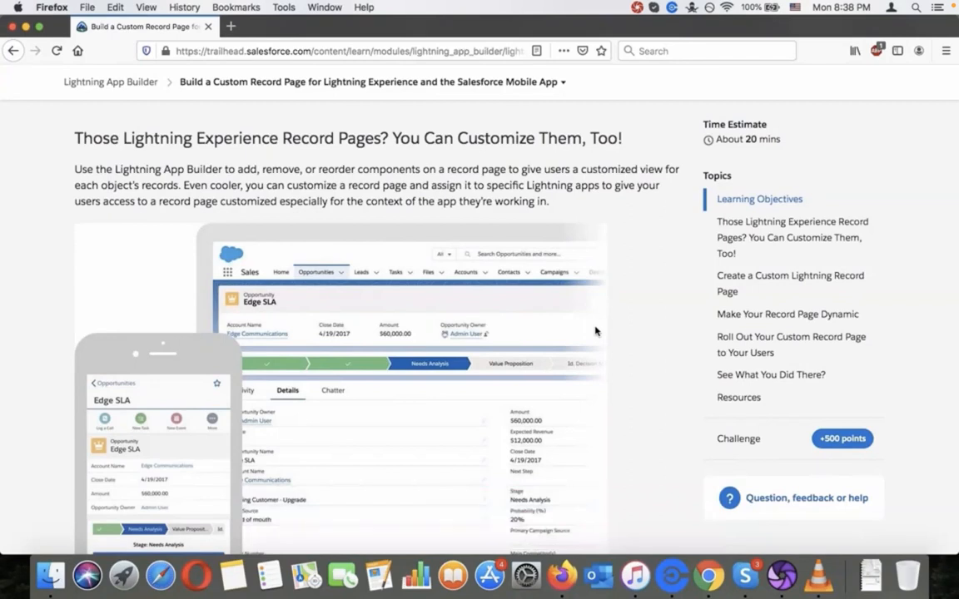
scroll(595, 331, "down", 1)
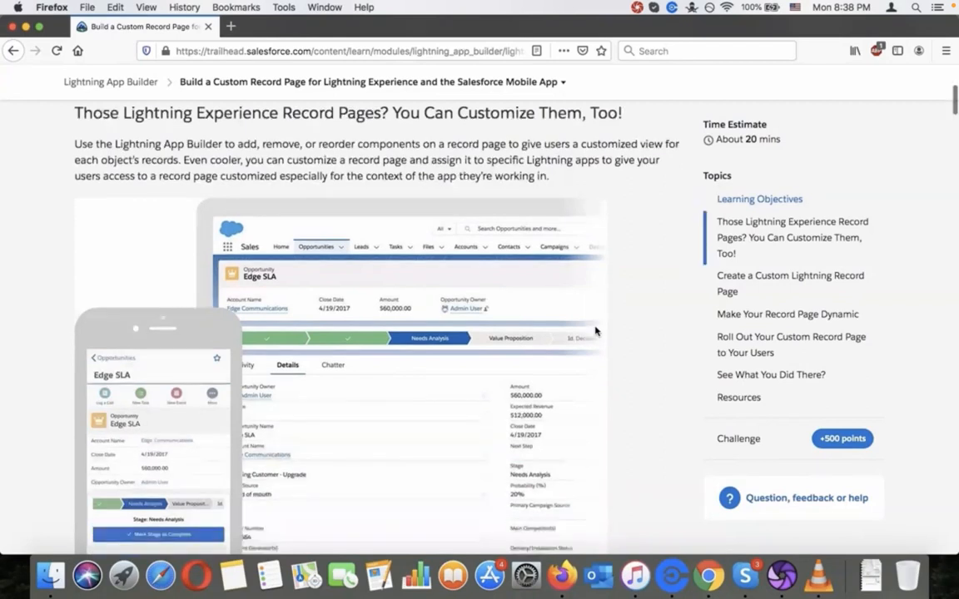
scroll(595, 331, "down", 3)
scroll(596, 332, "up", 2)
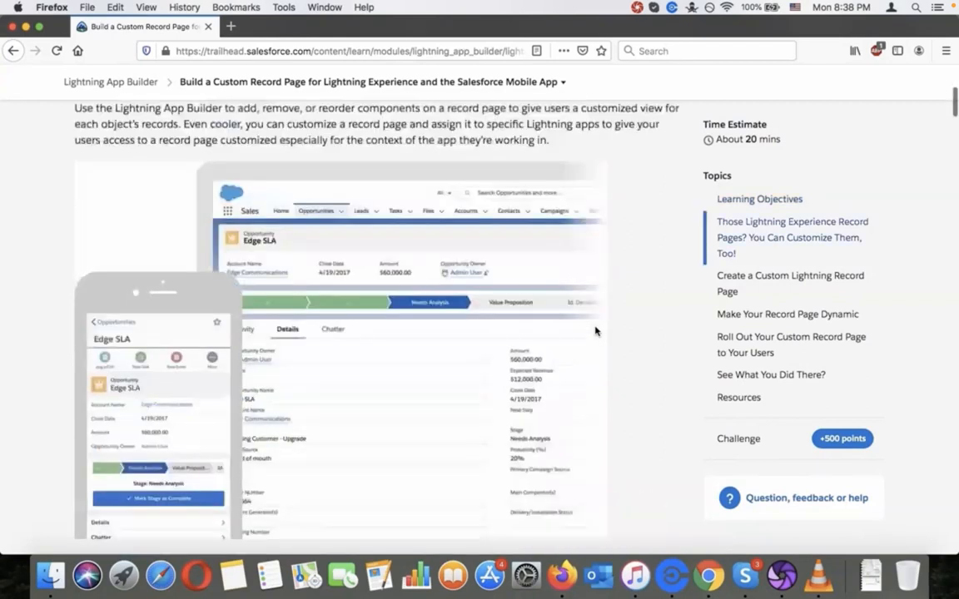
scroll(595, 332, "down", 2)
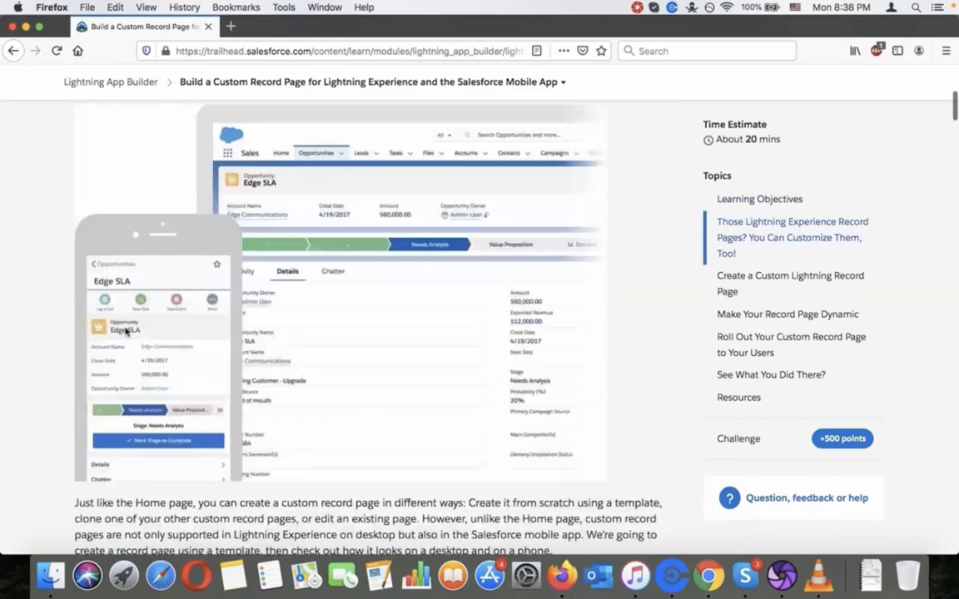
scroll(450, 319, "up", 1)
scroll(451, 319, "up", 1)
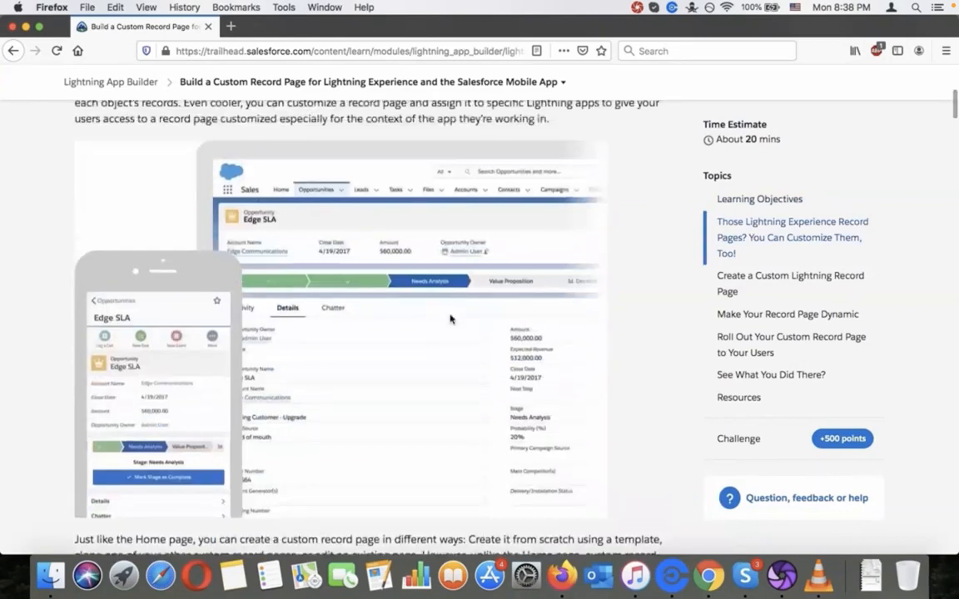
scroll(450, 319, "down", 4)
scroll(450, 319, "down", 1)
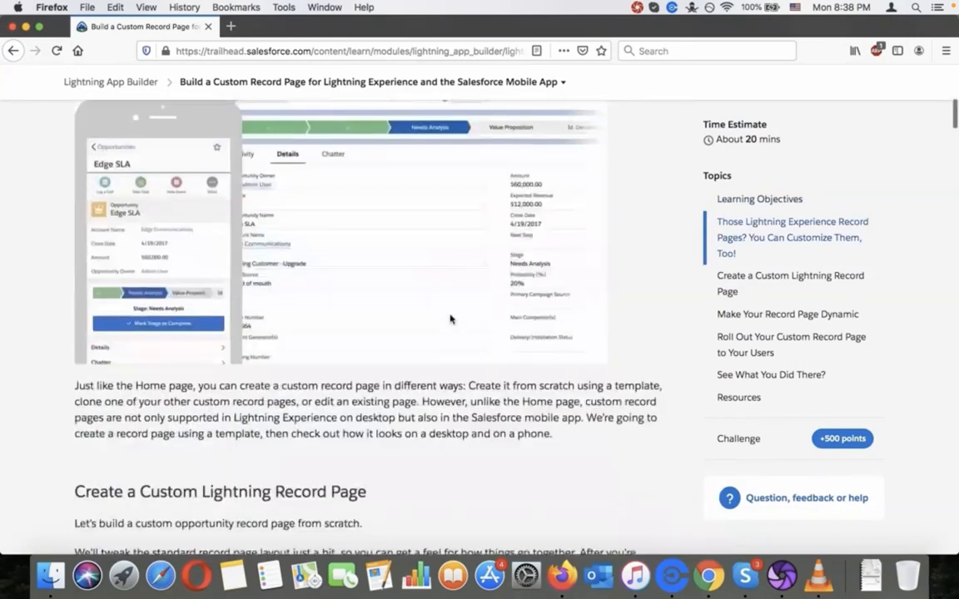
scroll(450, 319, "up", 3)
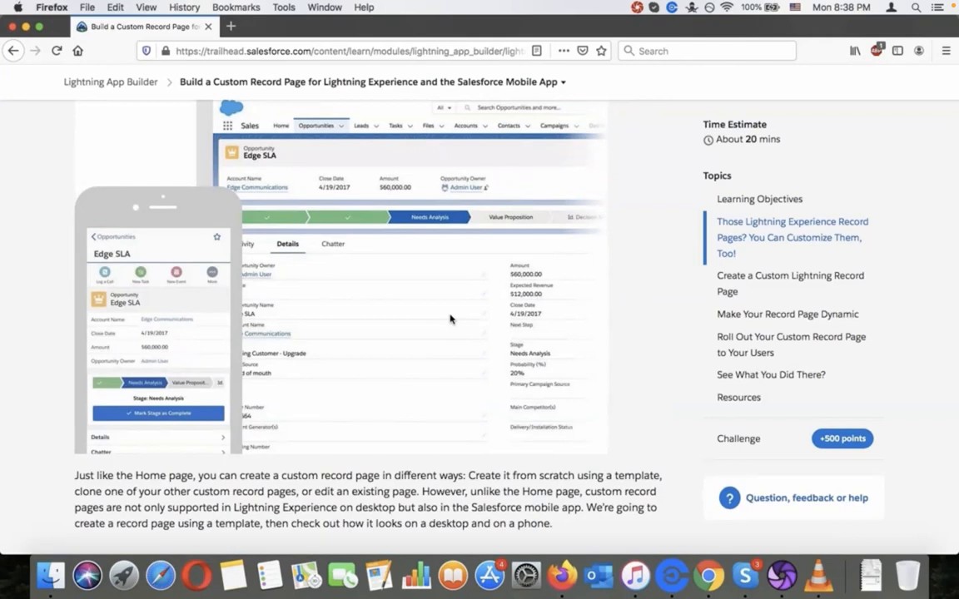
Step: Skim the custom record page unit to its challenge requirements and launch the Report Dashboard org
scroll(450, 319, "down", 3)
scroll(450, 318, "down", 5)
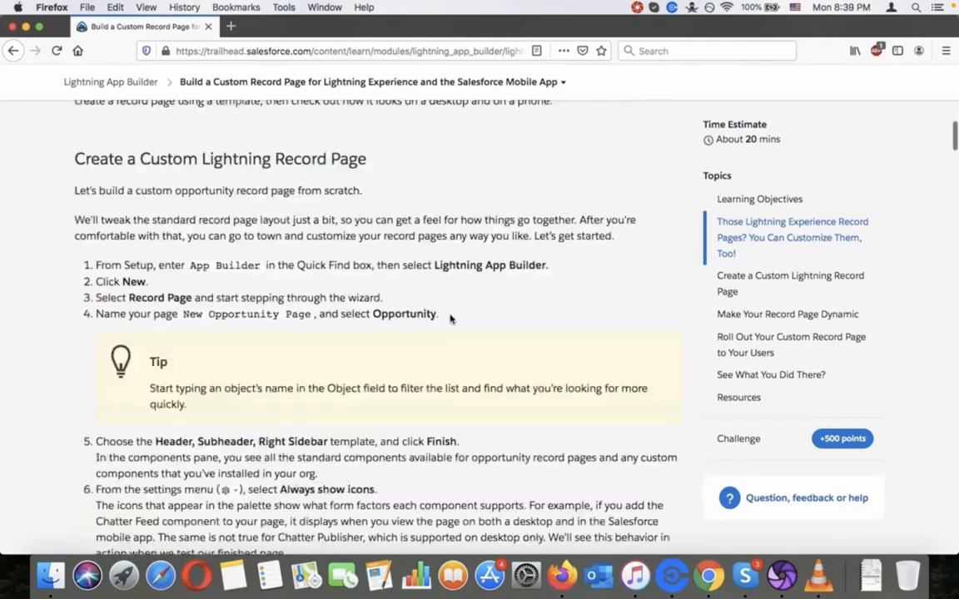
scroll(450, 319, "down", 1)
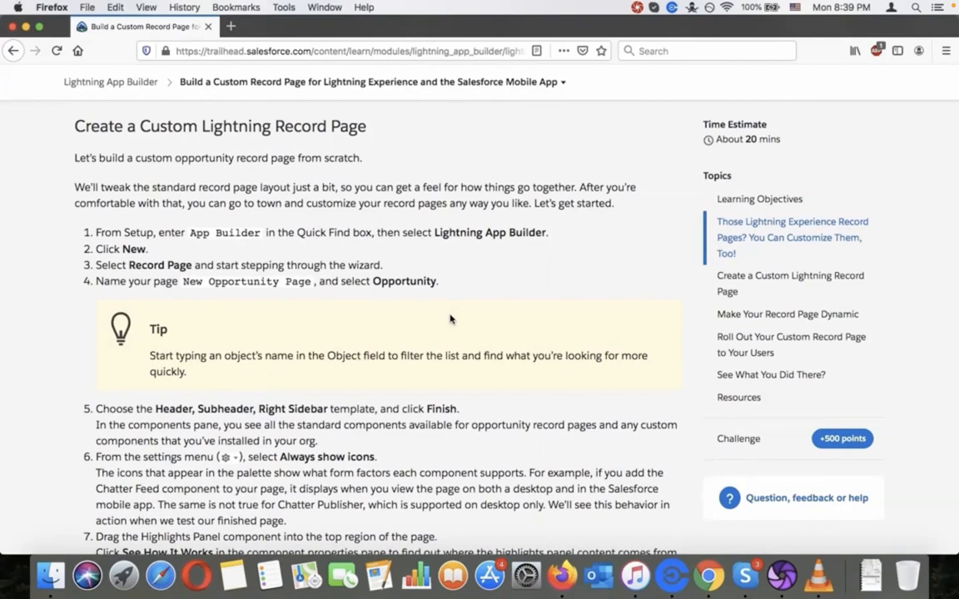
scroll(450, 319, "down", 10)
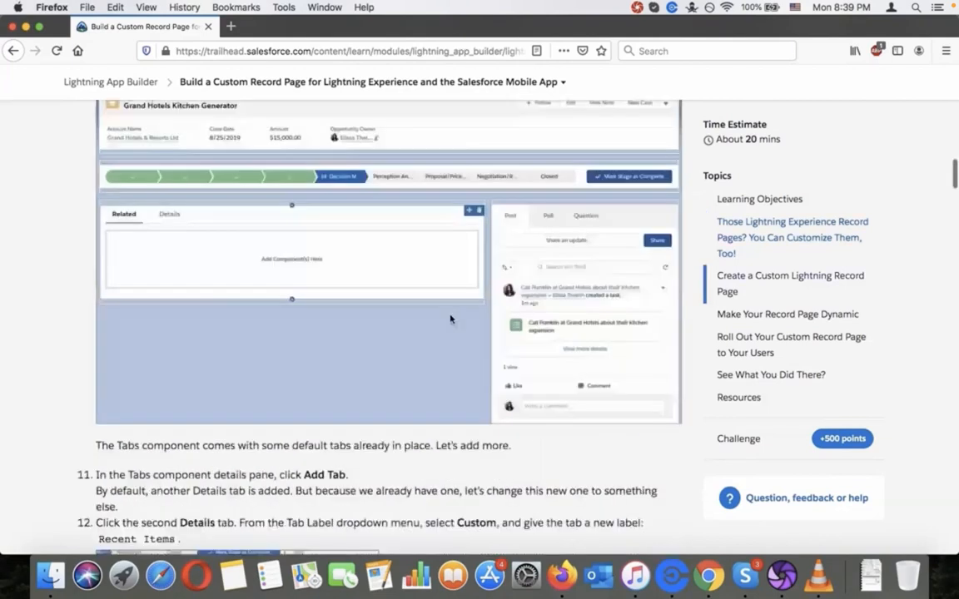
scroll(451, 319, "down", 15)
scroll(451, 319, "down", 15)
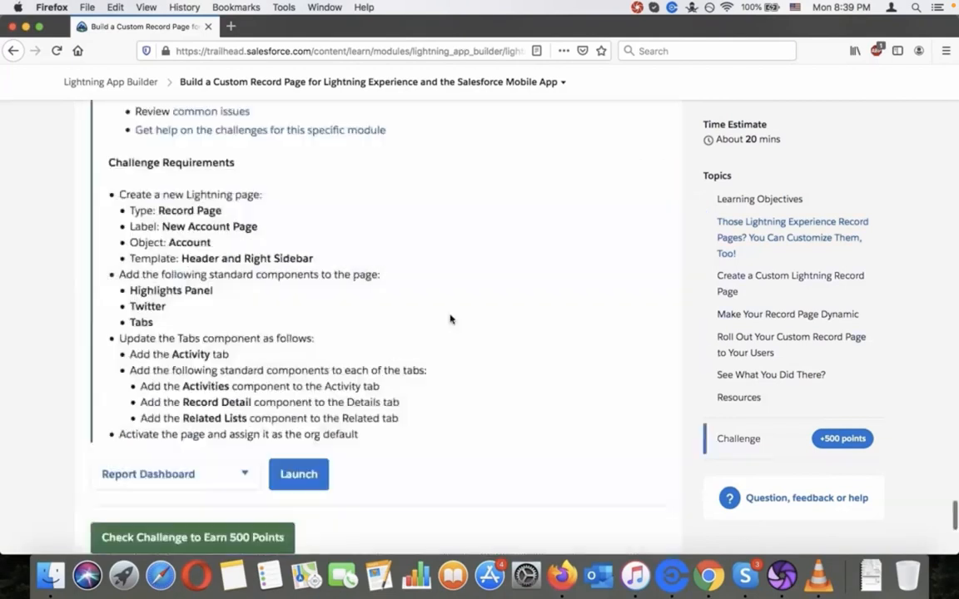
left_click(298, 475)
Step: Review the unit's instructions for creating a custom Lightning record page while the launched org loads
left_click(141, 27)
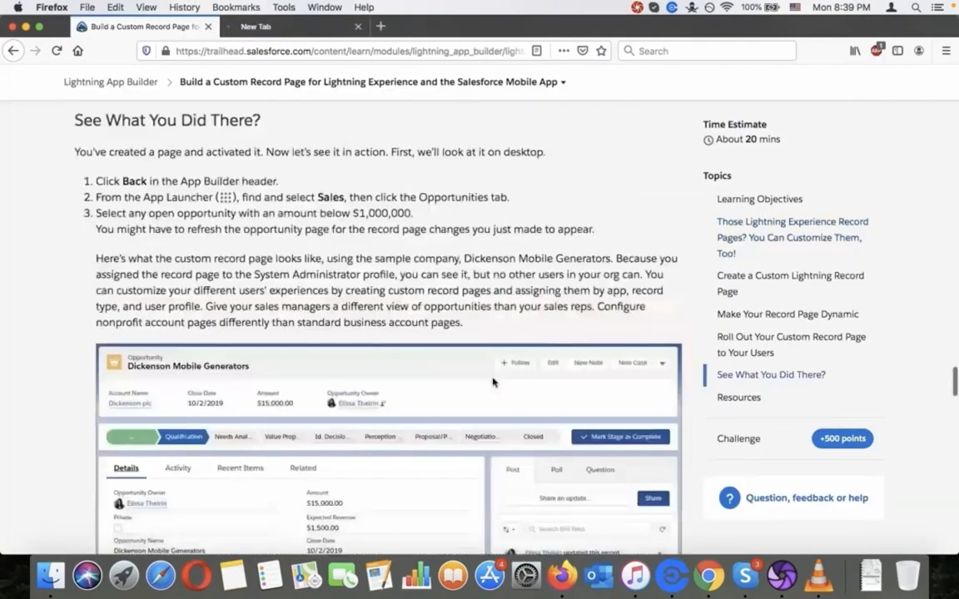
scroll(493, 383, "up", 15)
scroll(492, 382, "up", 5)
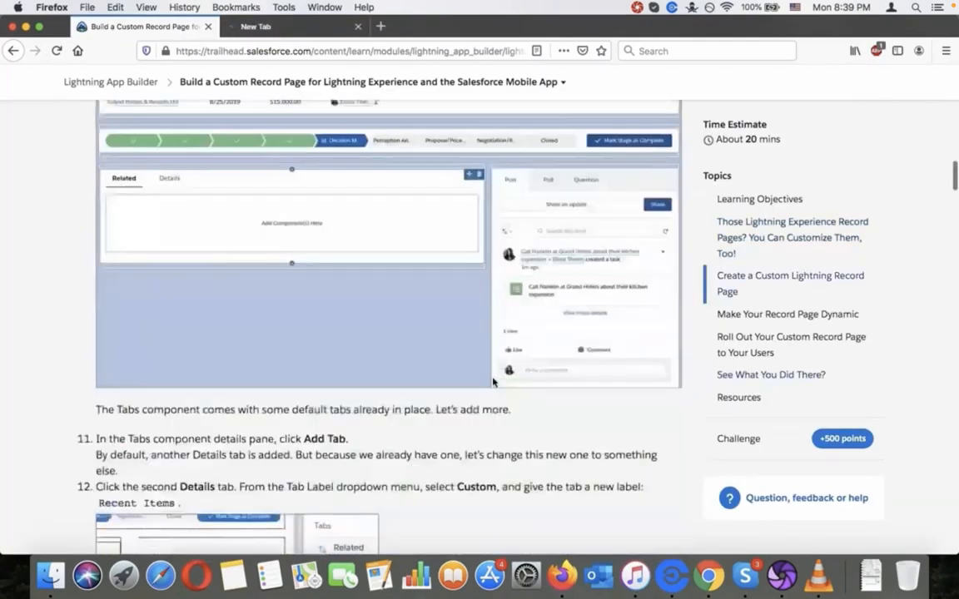
scroll(493, 383, "up", 10)
scroll(493, 383, "down", 5)
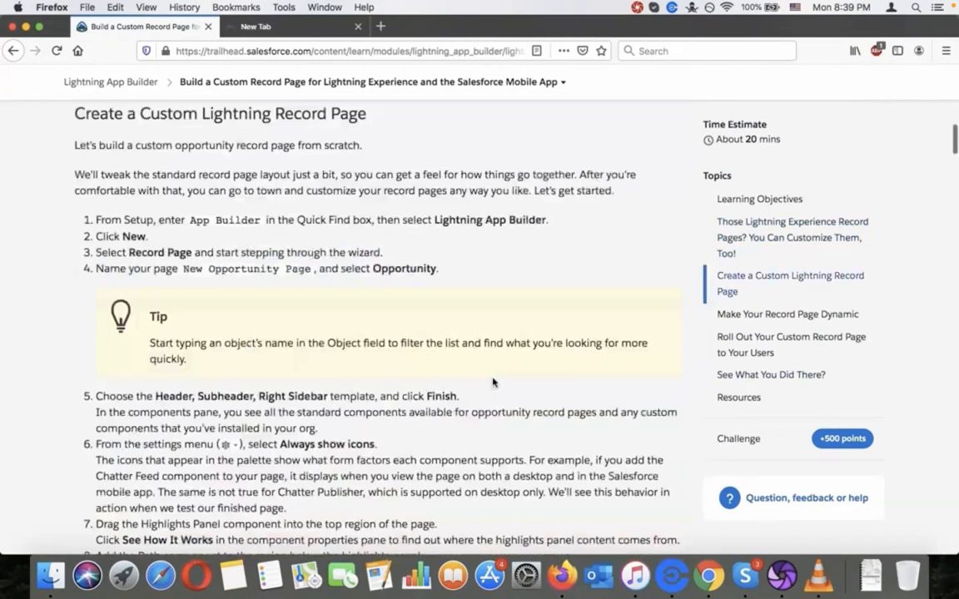
scroll(493, 382, "down", 1)
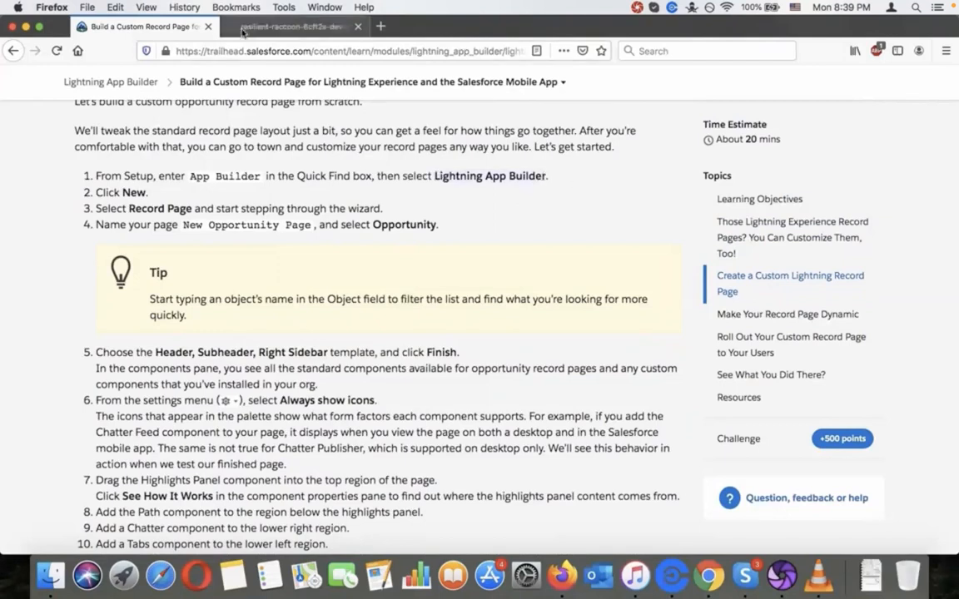
left_click(243, 31)
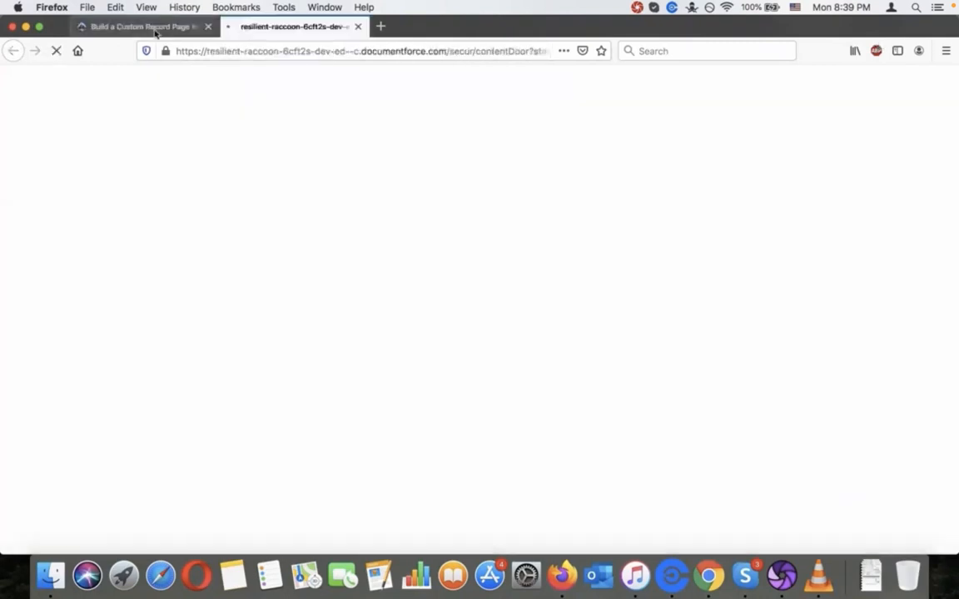
left_click(155, 31)
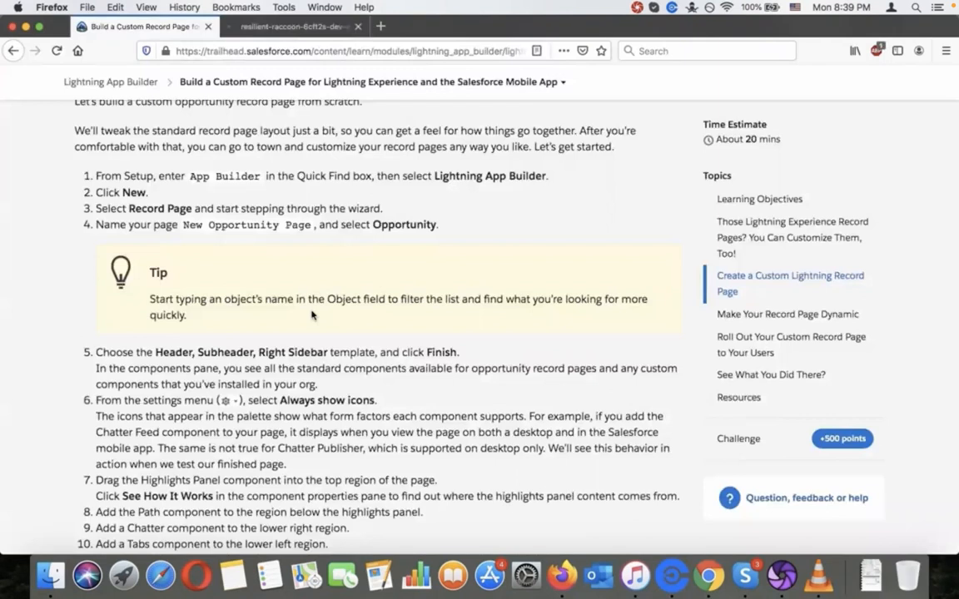
Step: Open Setup from the launched Salesforce org and place its browser tab beside the Trailhead unit
left_click(307, 26)
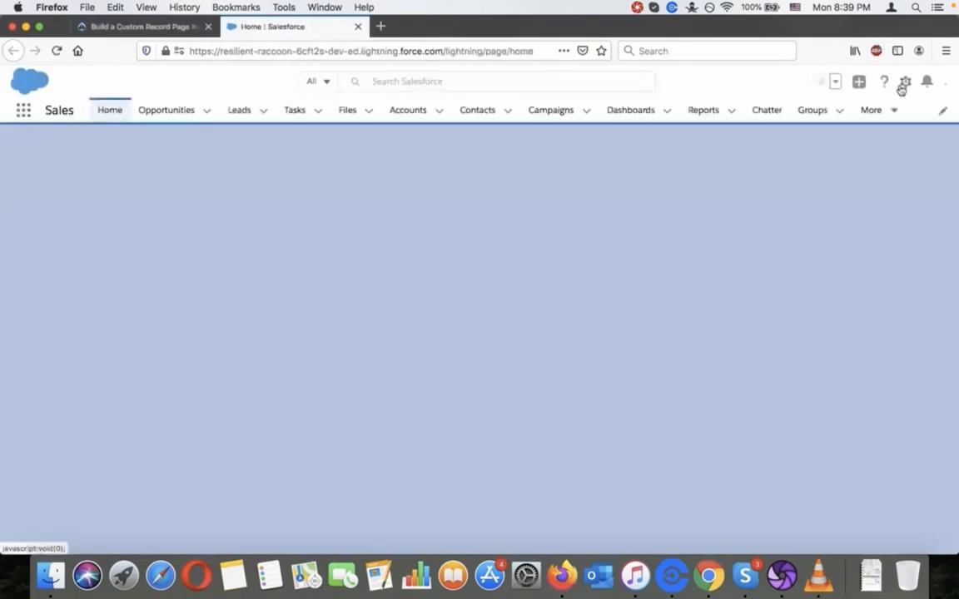
left_click(900, 89)
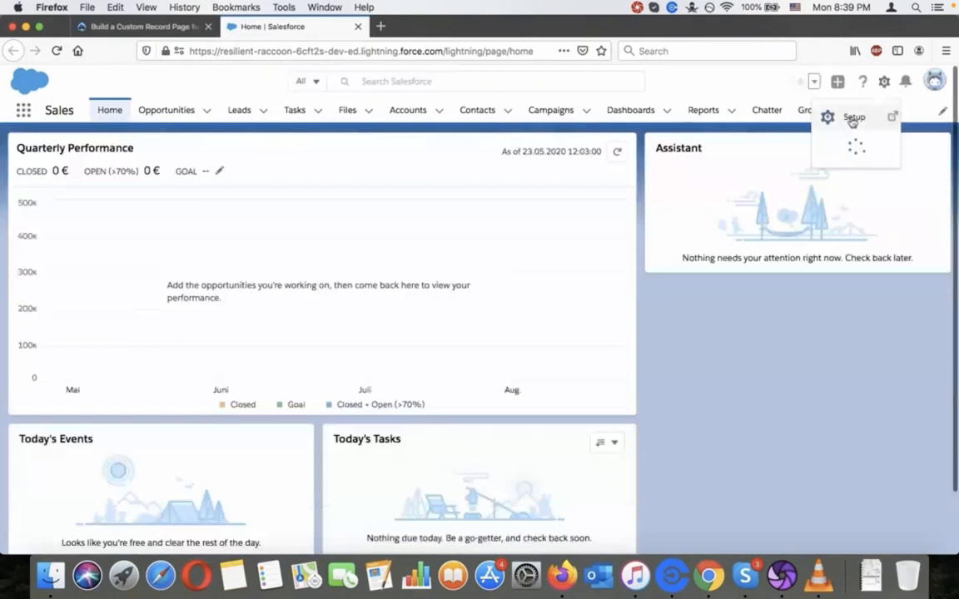
left_click(853, 119)
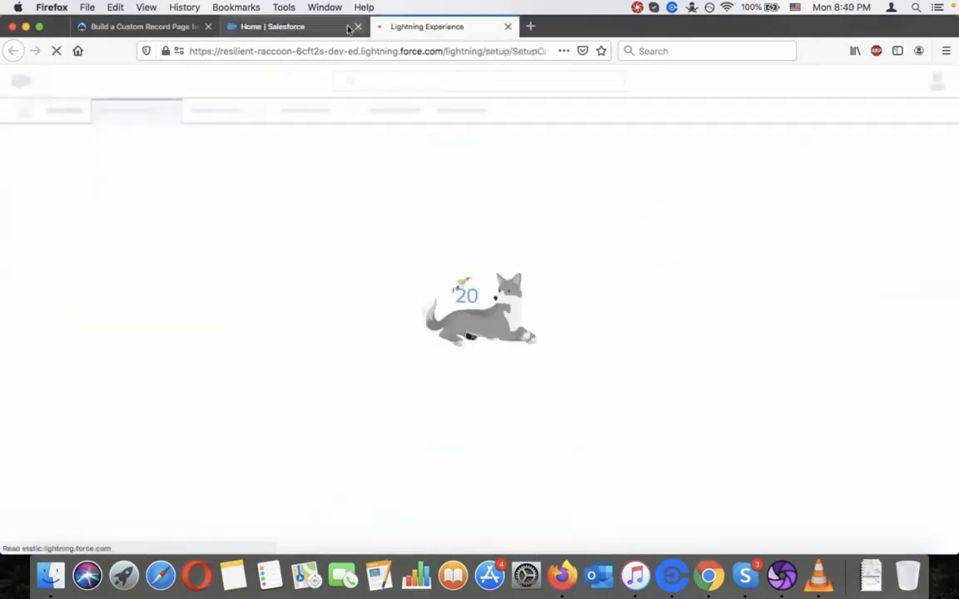
left_click_drag(349, 29, 382, 33)
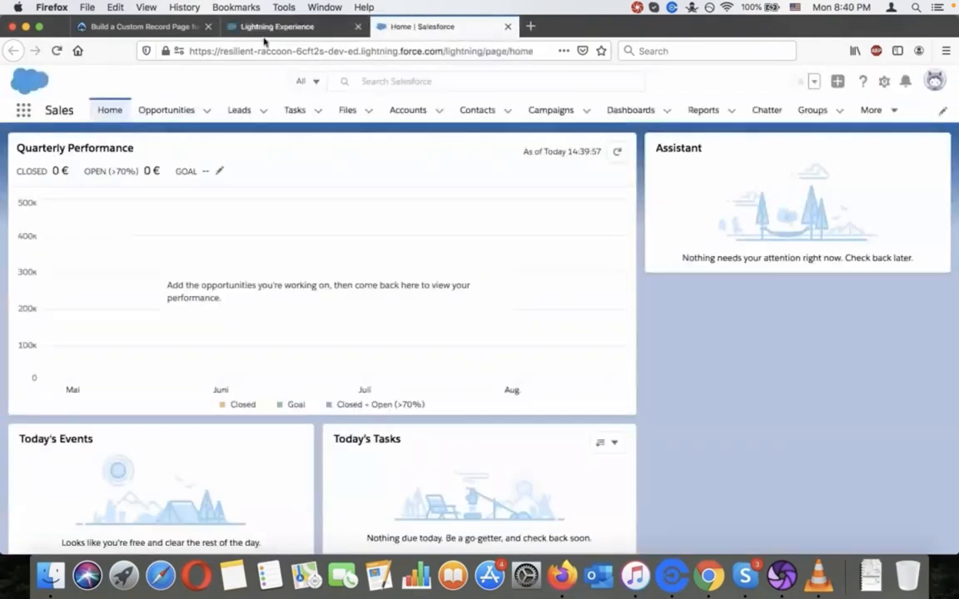
left_click(260, 29)
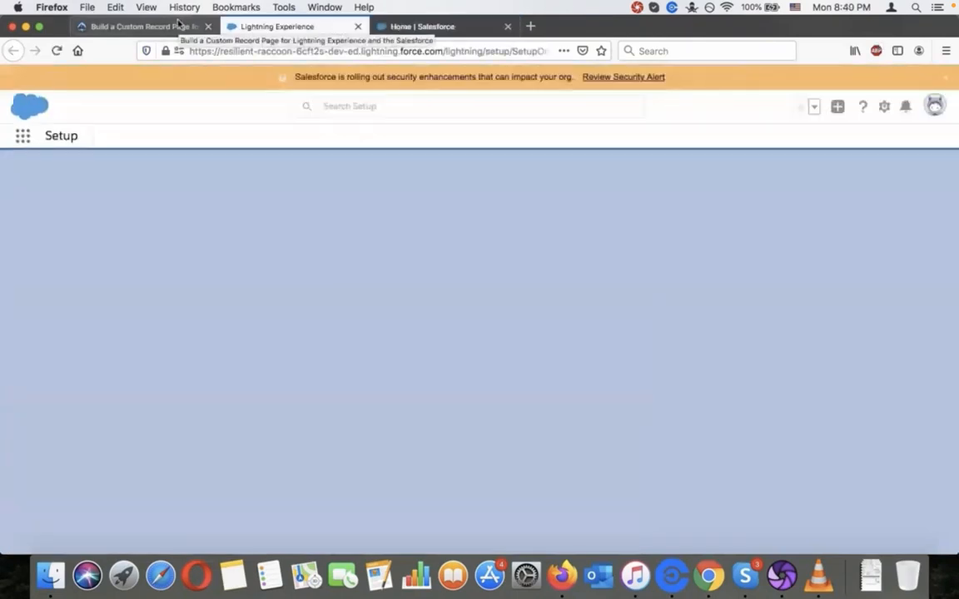
Step: Find Lightning App Builder through Setup's Quick Find and open its page, following the unit's instructions
left_click(177, 25)
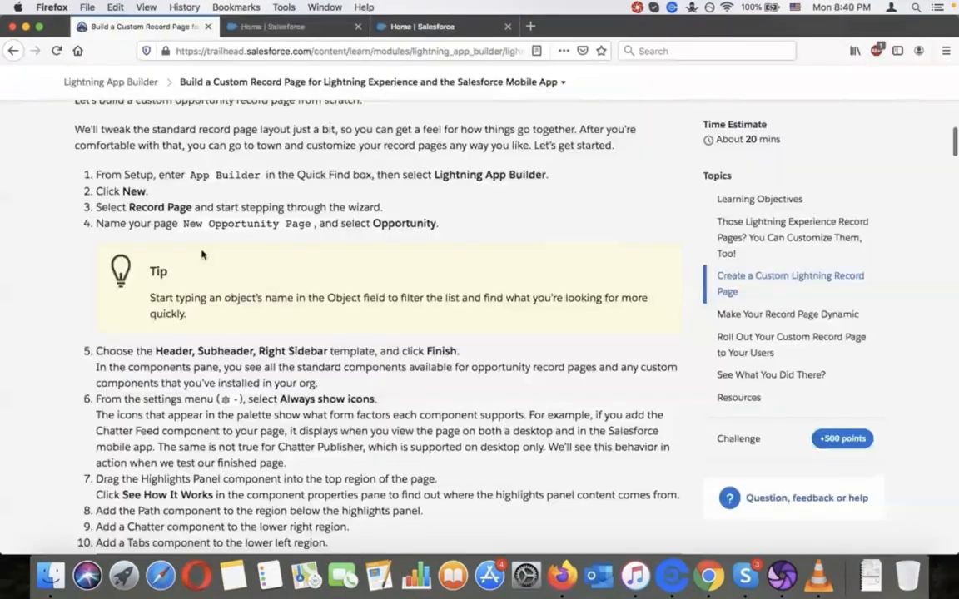
scroll(201, 255, "down", 1)
left_click(293, 25)
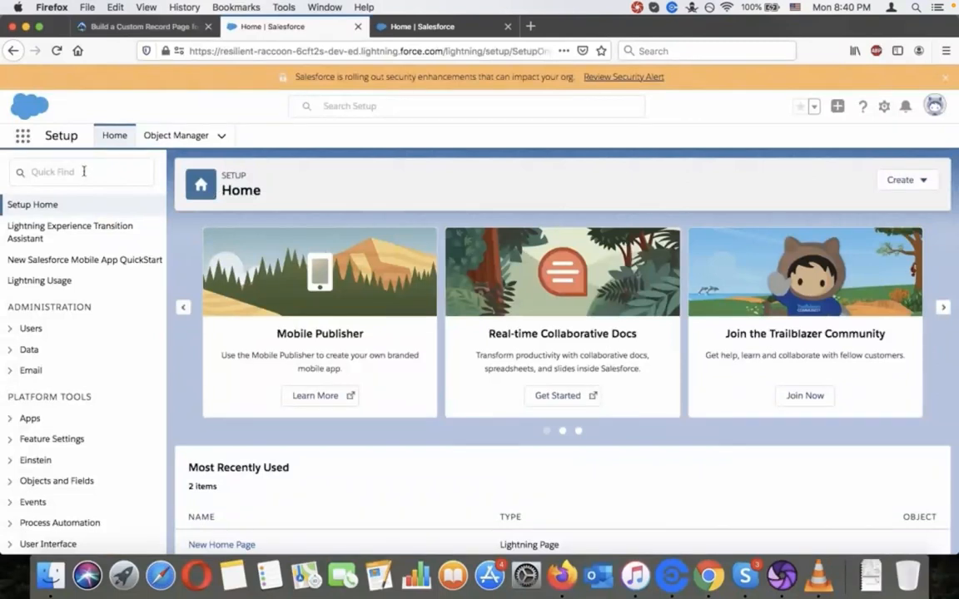
left_click(84, 171)
type("Lightning App Builder")
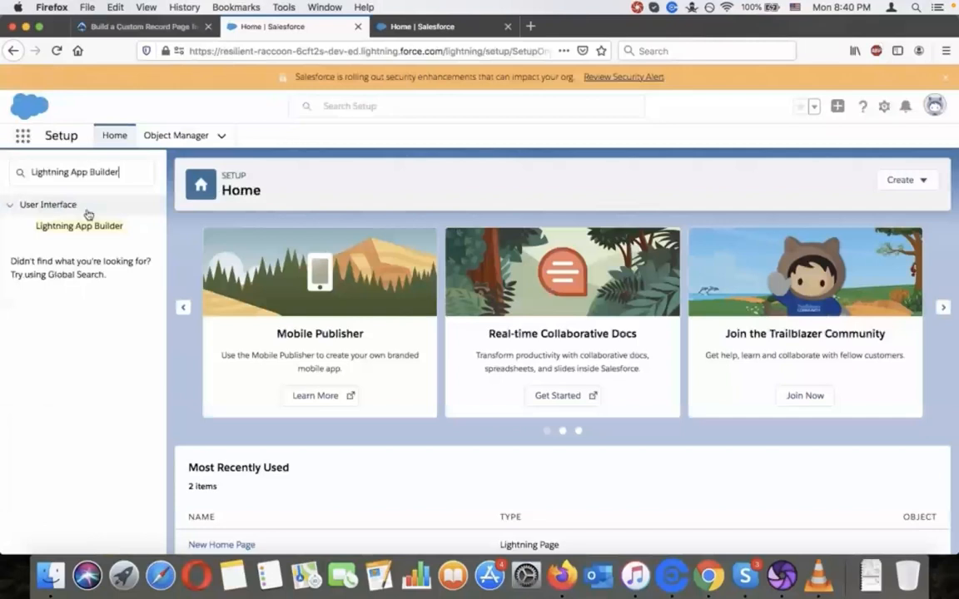
left_click(92, 226)
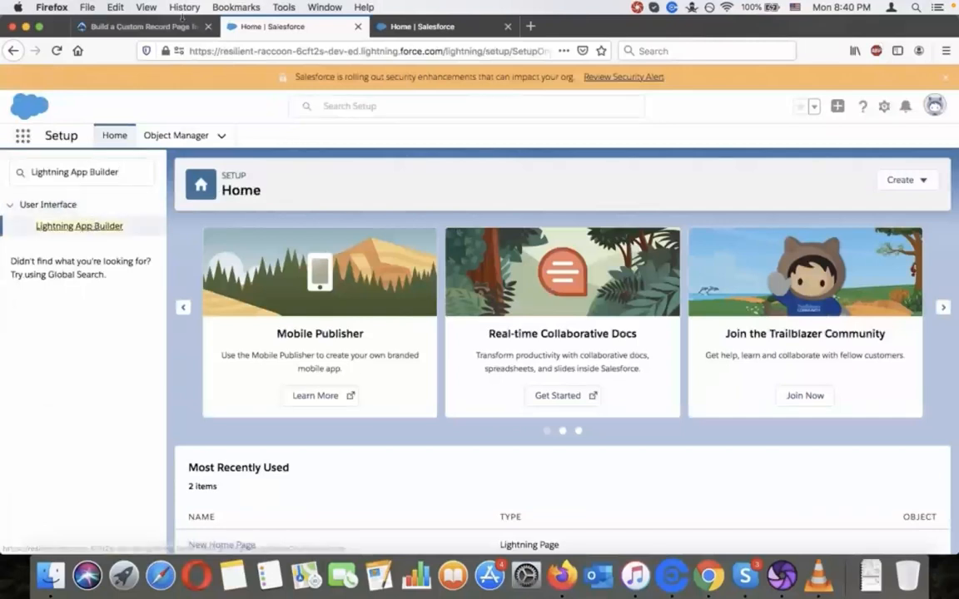
left_click(185, 26)
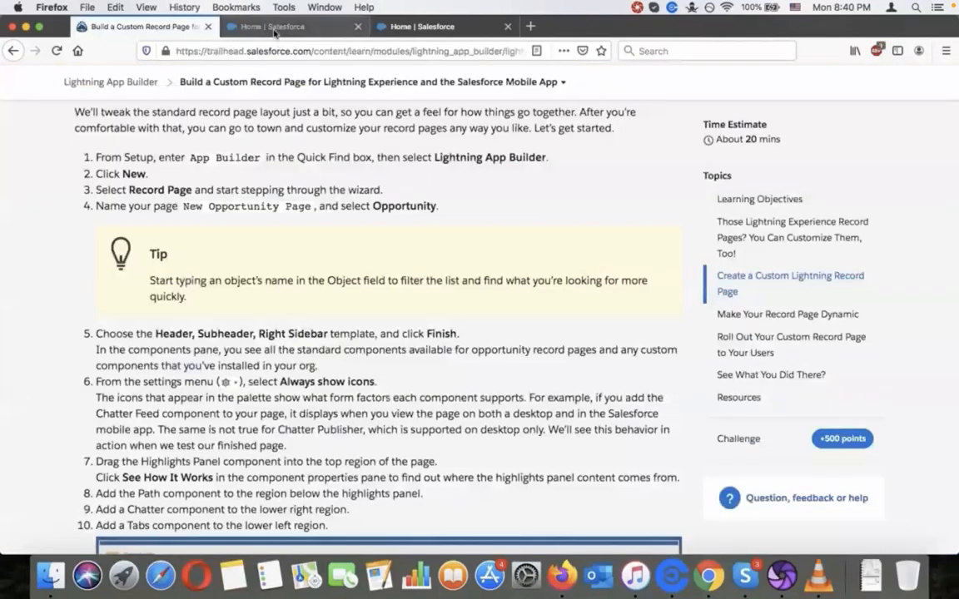
left_click(275, 27)
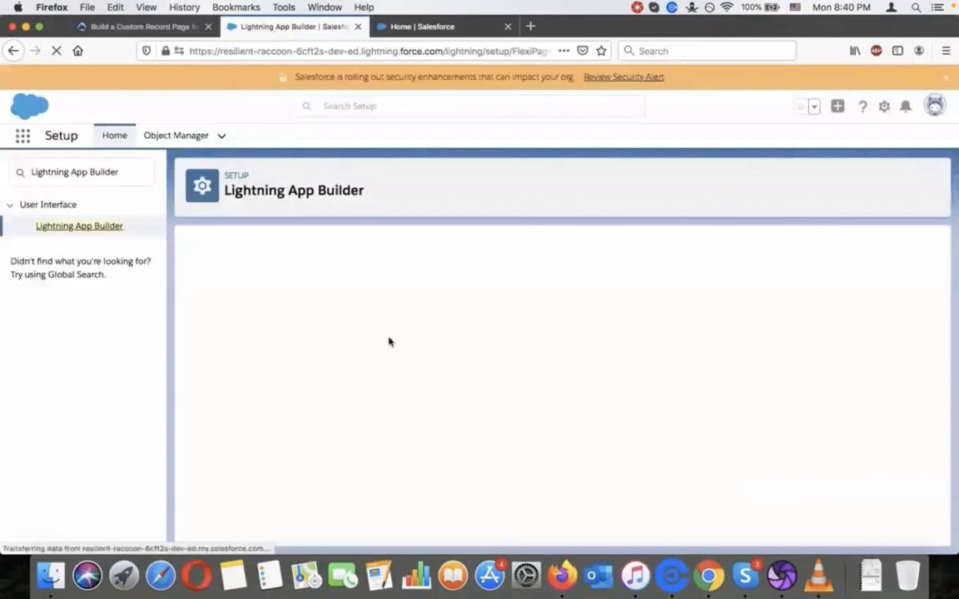
Step: Start a new Lightning page, choose Record Page as its type, and continue to its label and object settings
left_click(146, 28)
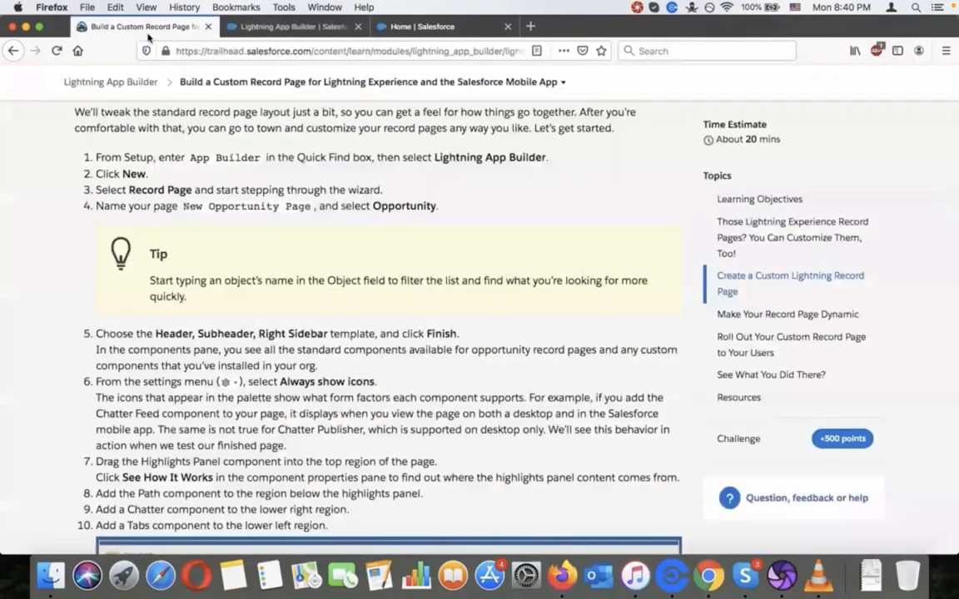
left_click(277, 25)
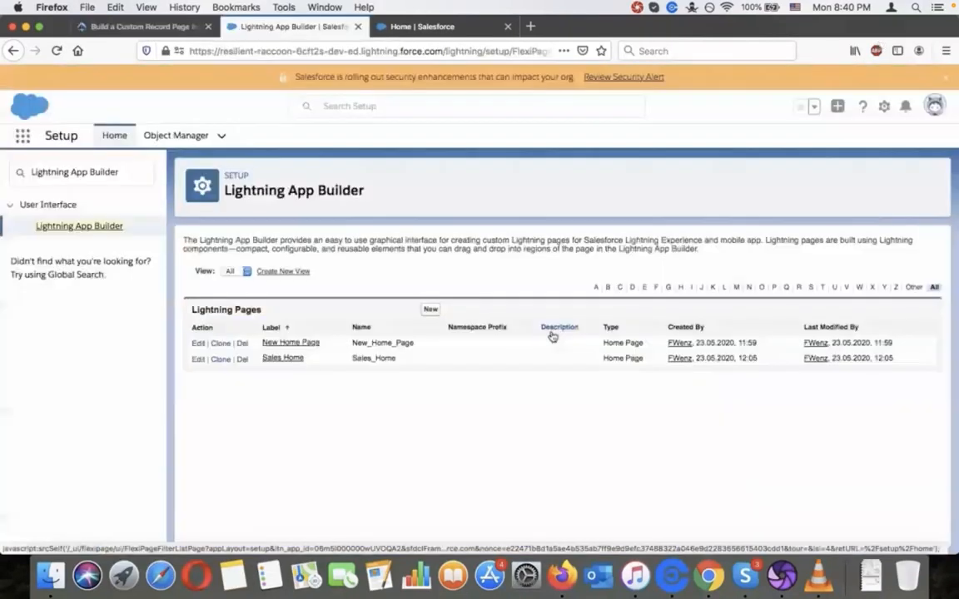
left_click(428, 309)
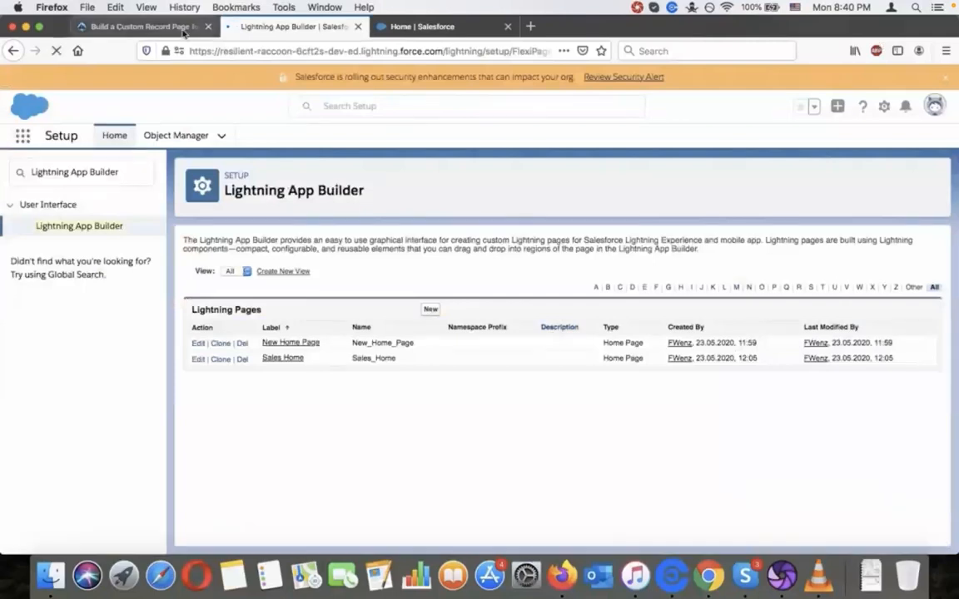
left_click(185, 30)
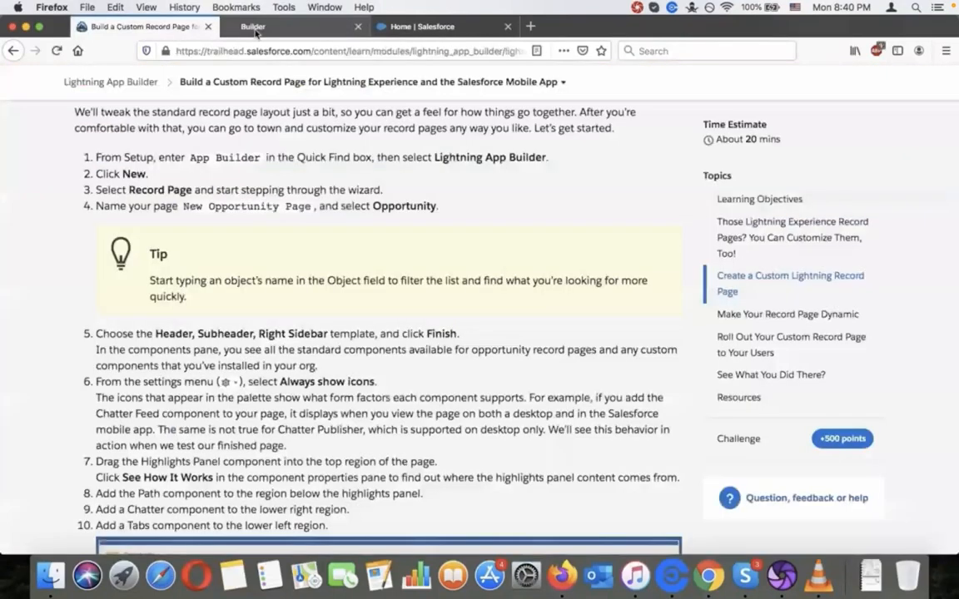
left_click(255, 30)
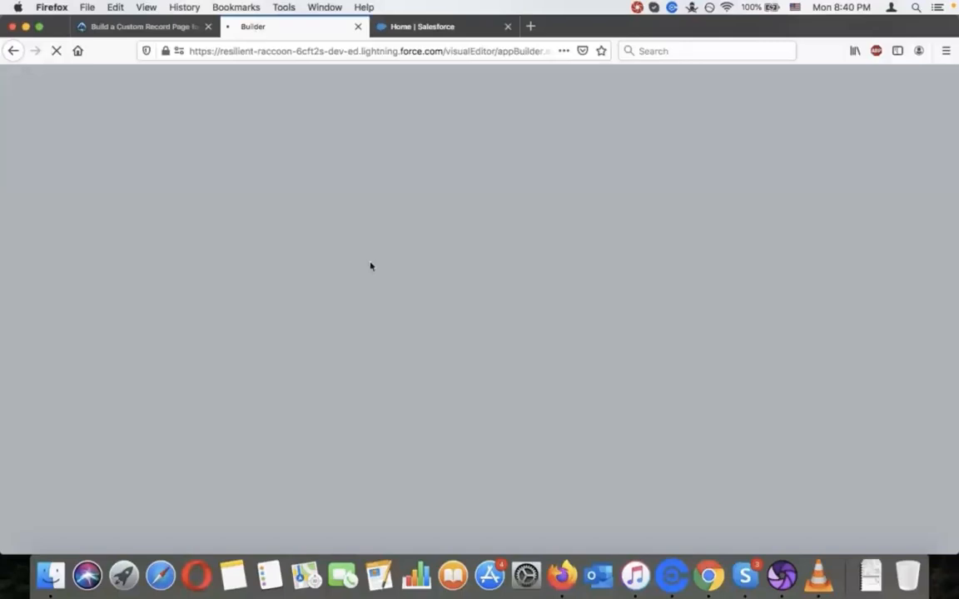
left_click(185, 27)
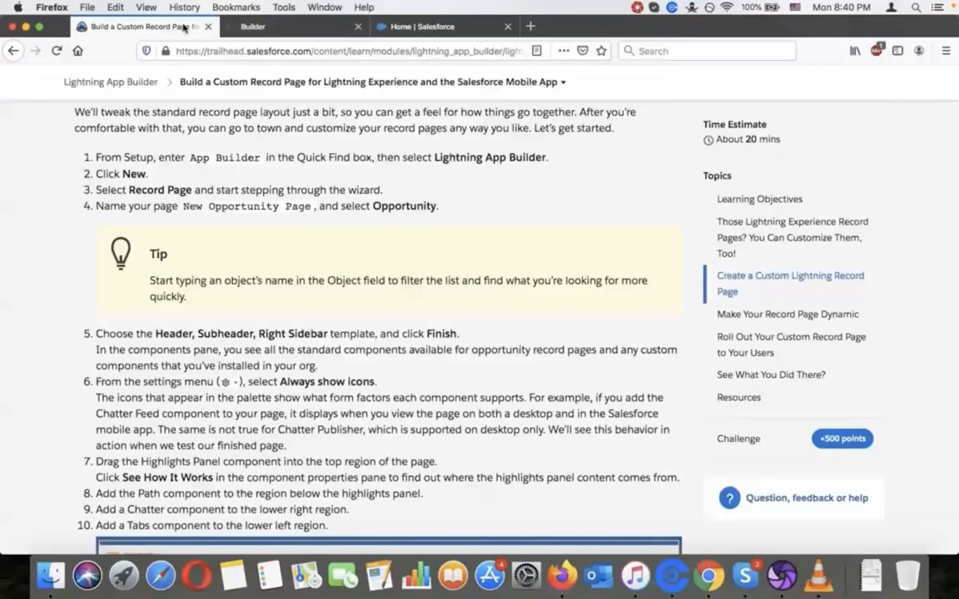
left_click(267, 30)
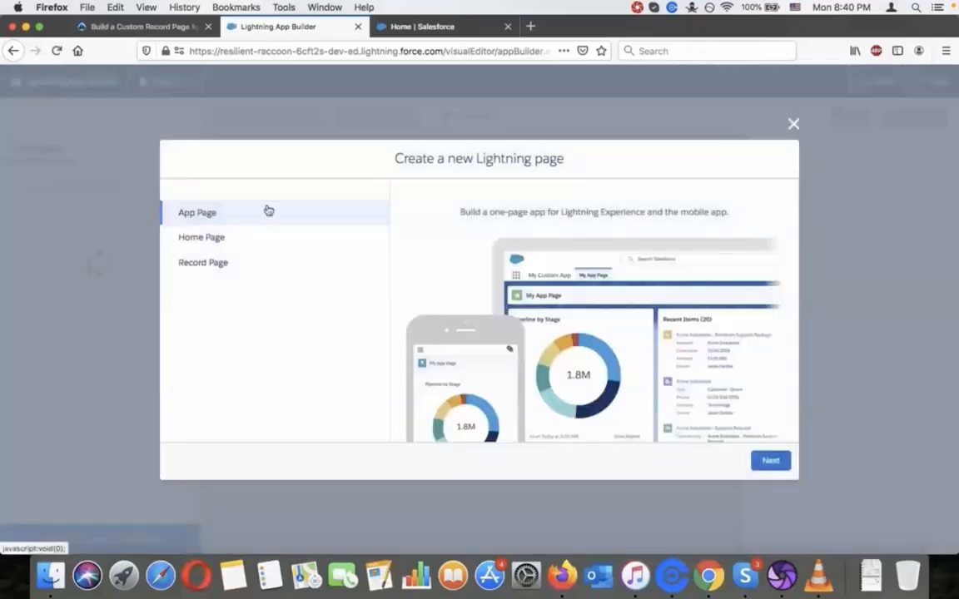
left_click(266, 239)
left_click(266, 265)
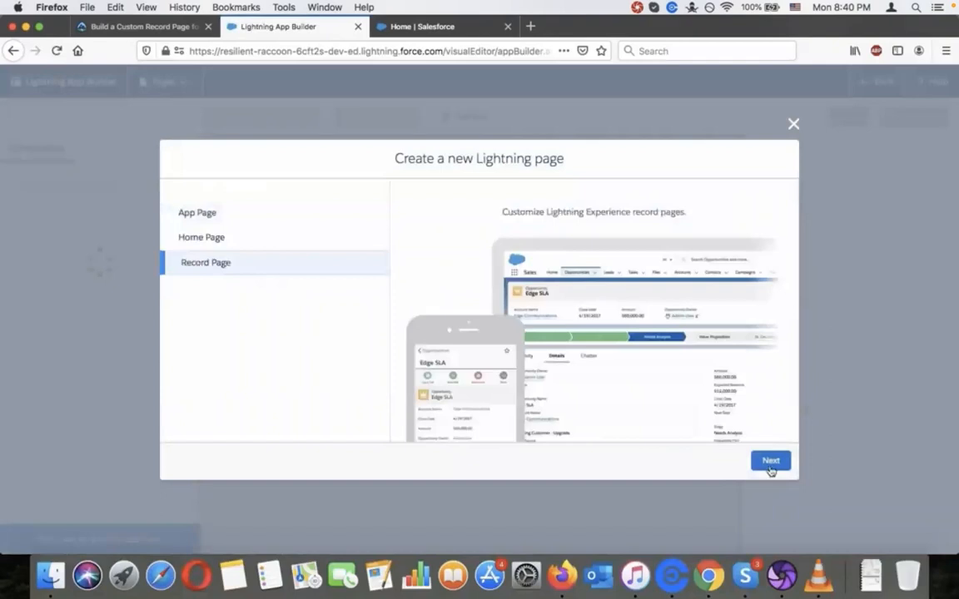
left_click(770, 463)
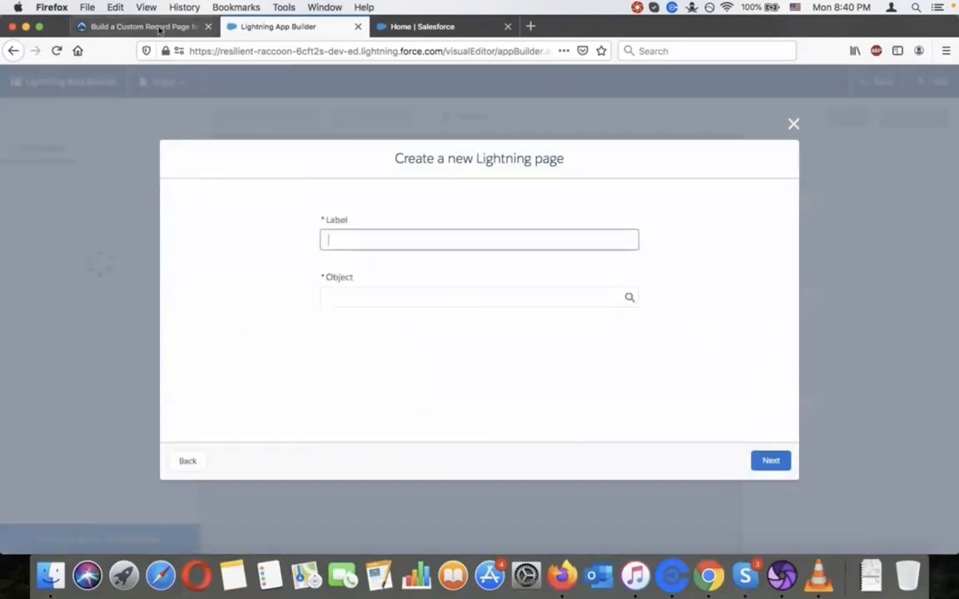
Step: Set the new record page's label to New Opportunity Page, as given in the unit
left_click(142, 27)
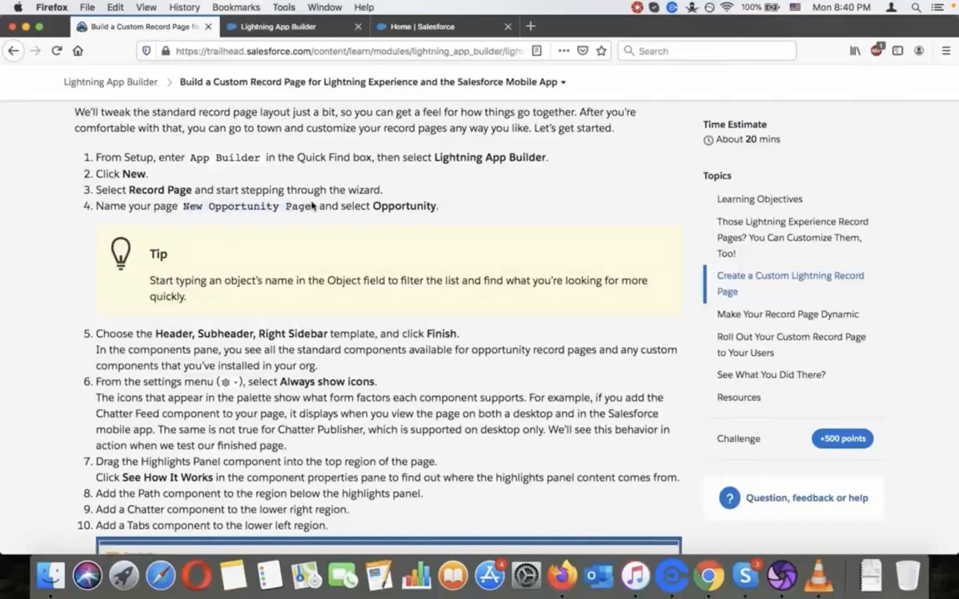
left_click(312, 32)
type("New Opportunity Page")
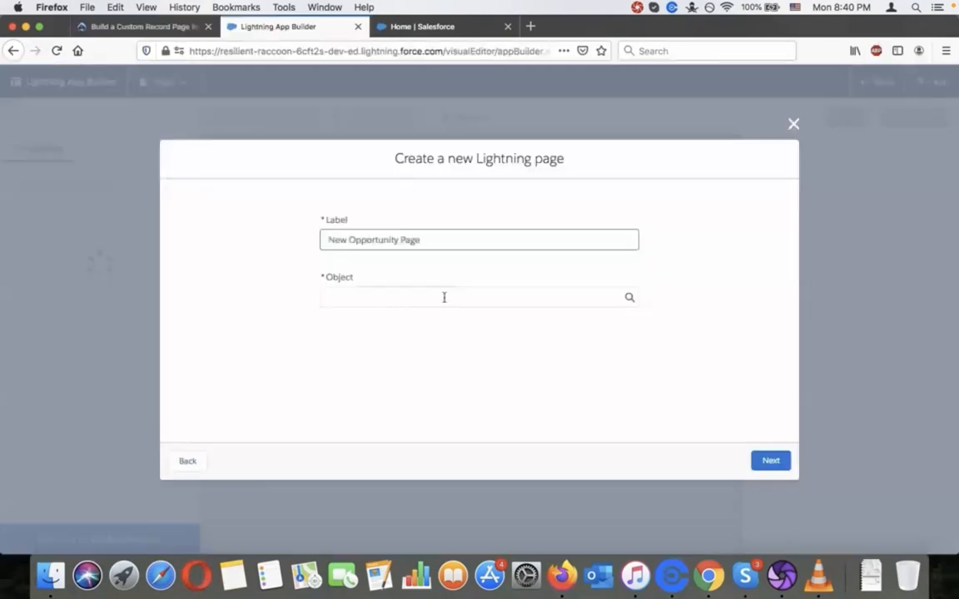
Step: Check the unit's naming instructions, choose Opportunity as the record page's object, and continue to the page templates
left_click(444, 297)
left_click(141, 27)
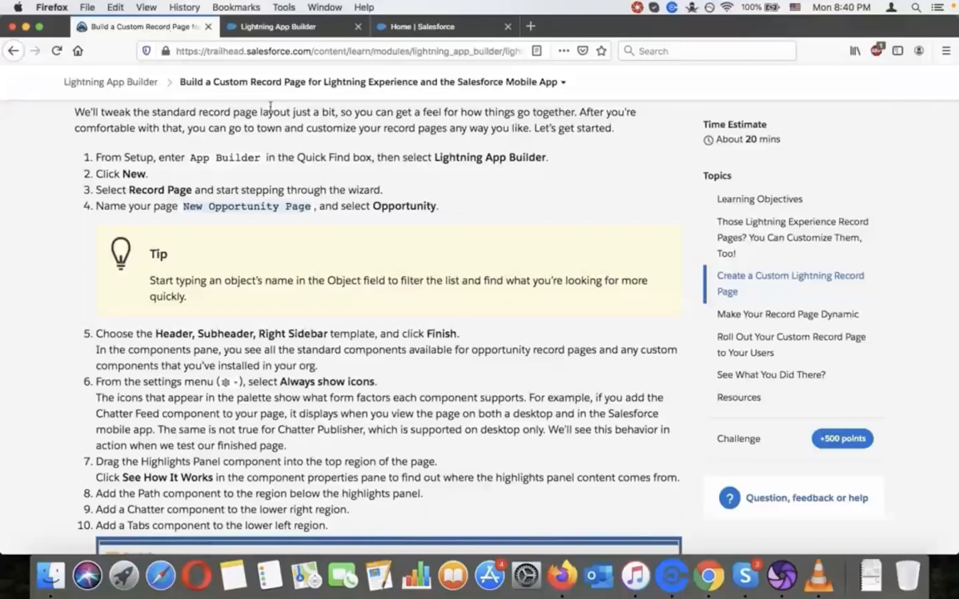
left_click(319, 36)
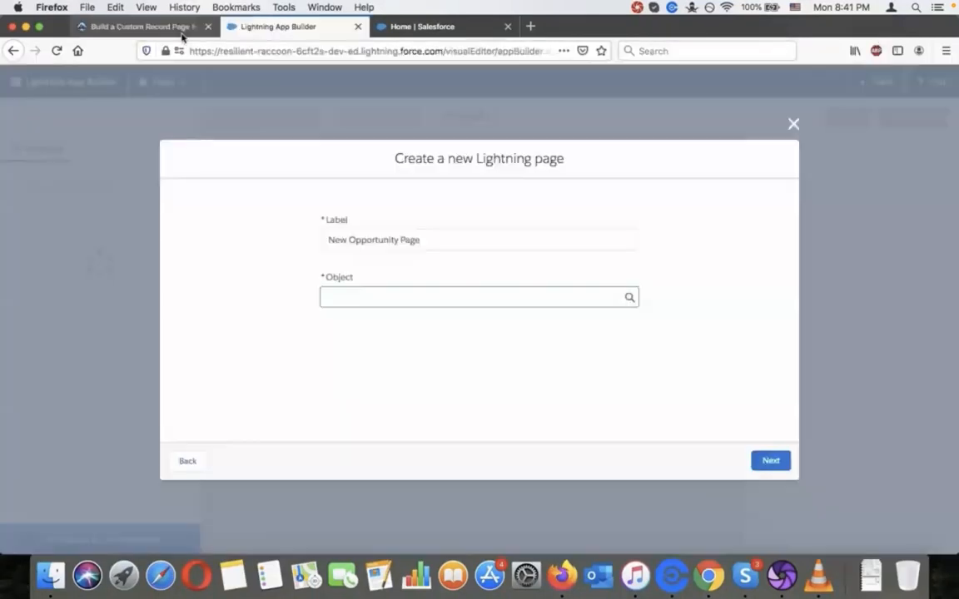
left_click(182, 29)
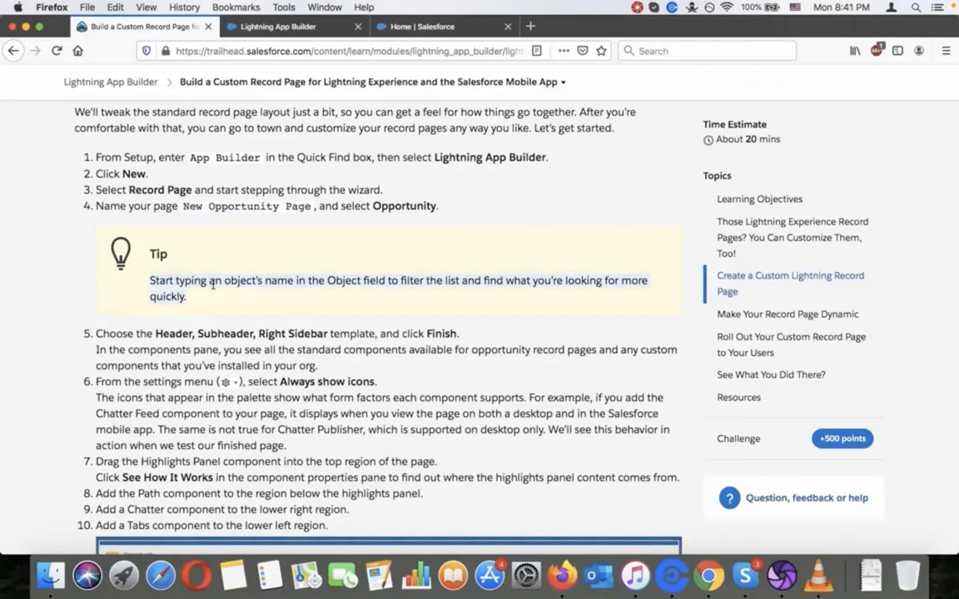
left_click(313, 30)
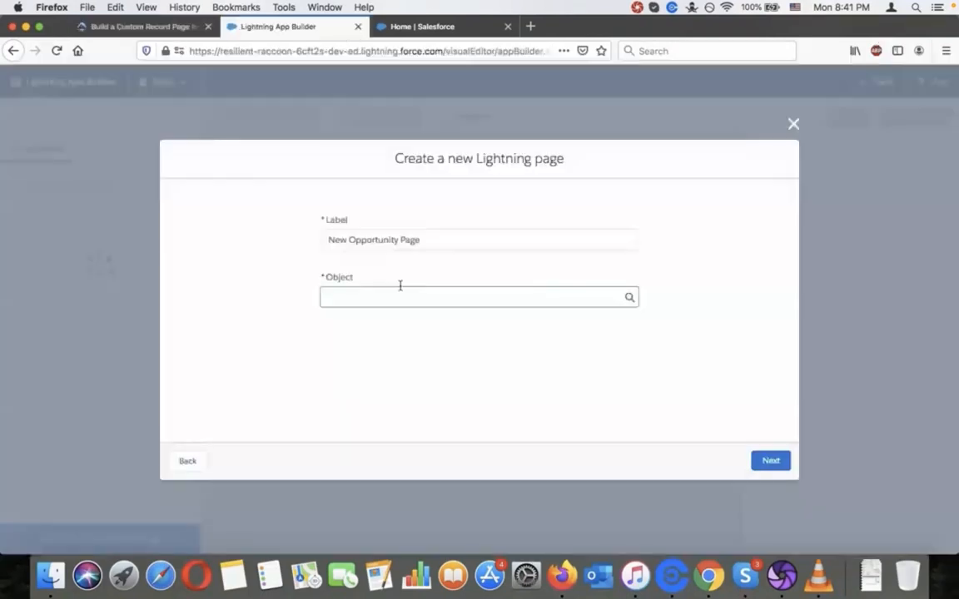
left_click(400, 288)
type("opp")
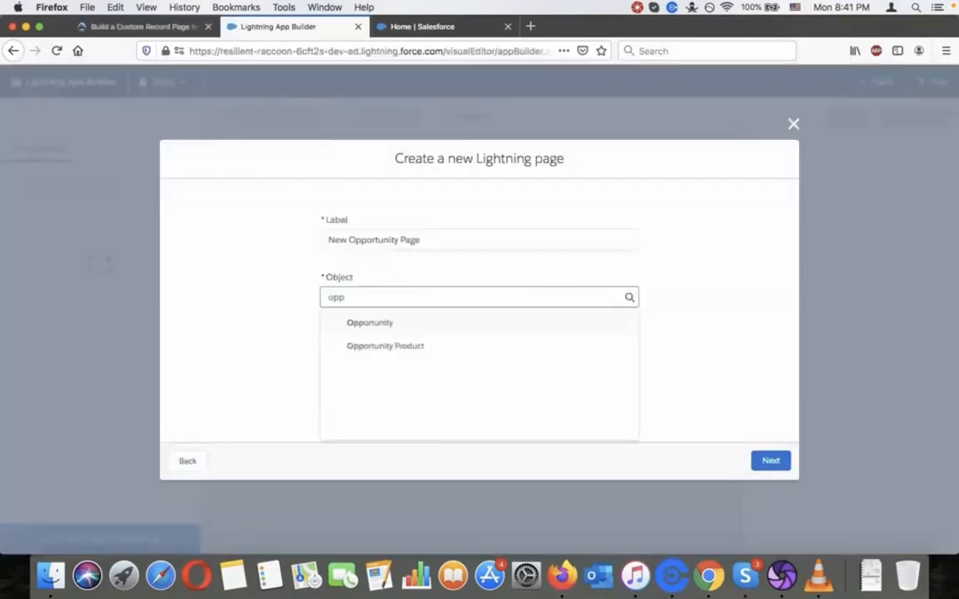
left_click(369, 322)
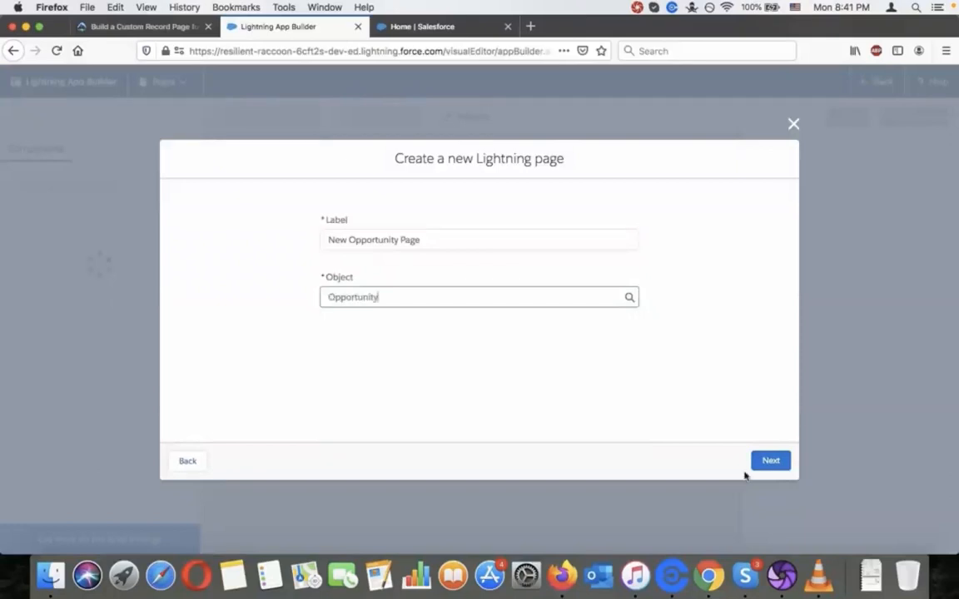
left_click(770, 461)
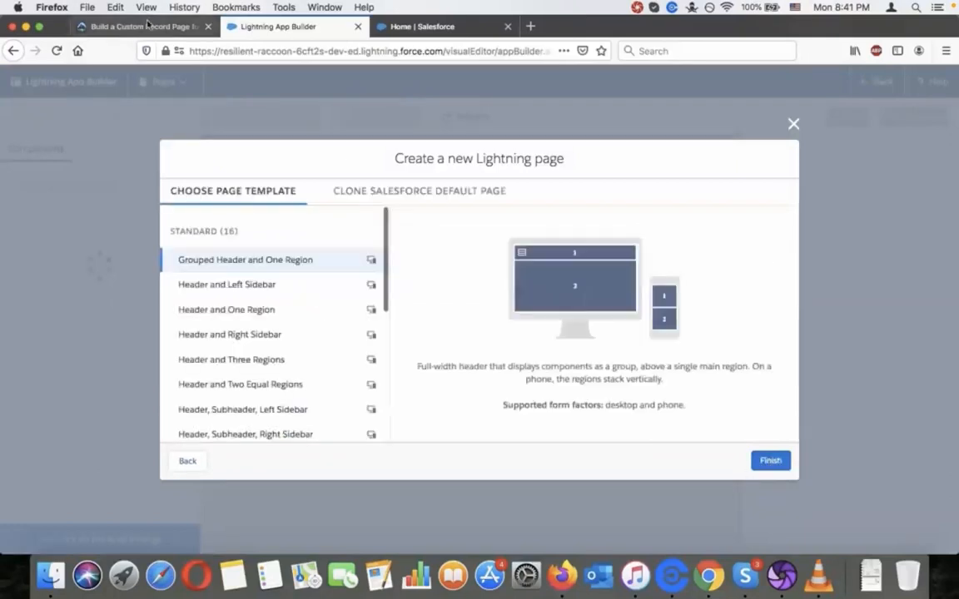
Step: Create the page from the Header, Subheader, Right Sidebar template named in the unit and dismiss the walkthrough tip
left_click(146, 26)
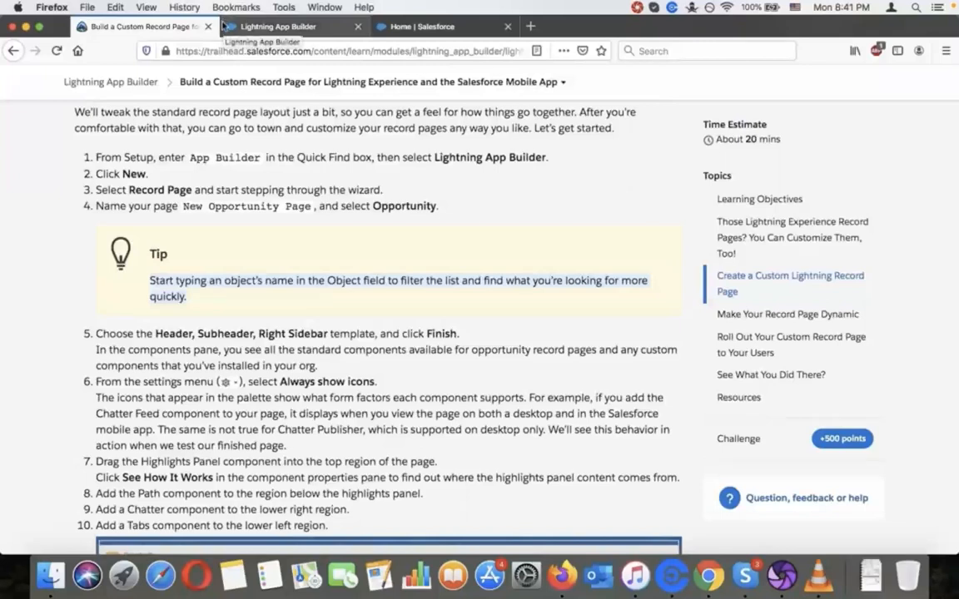
left_click(249, 28)
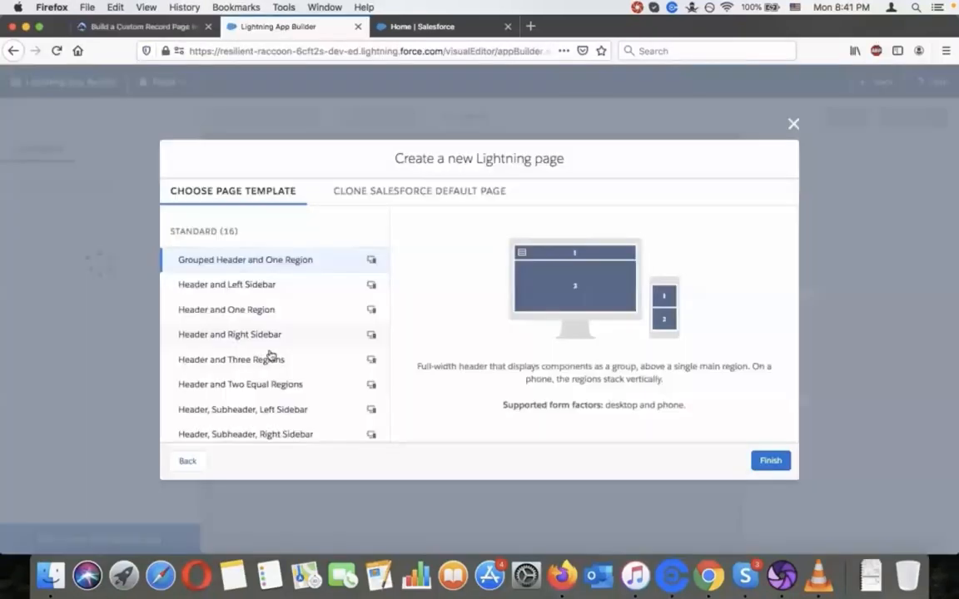
scroll(270, 356, "down", 1)
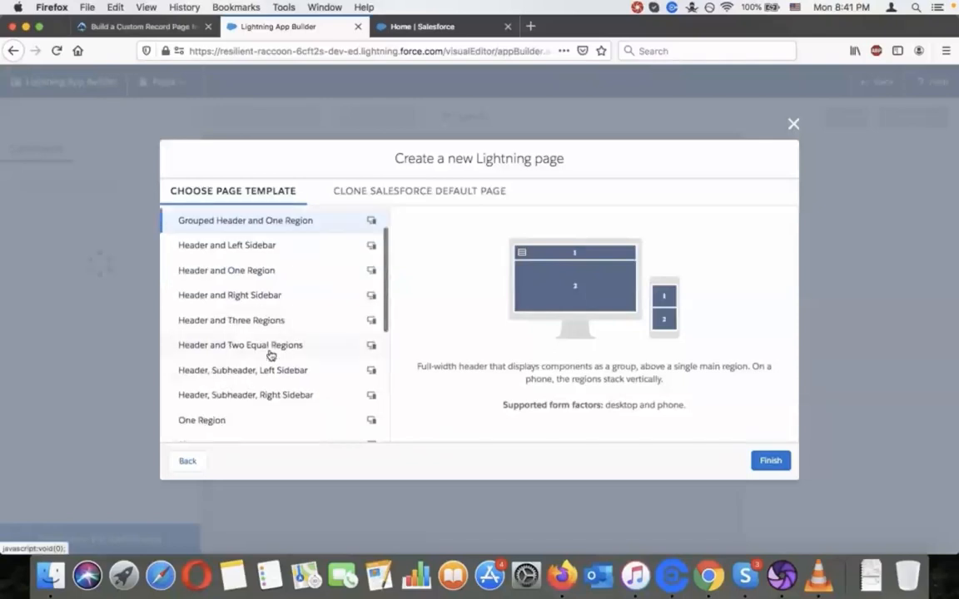
left_click(274, 396)
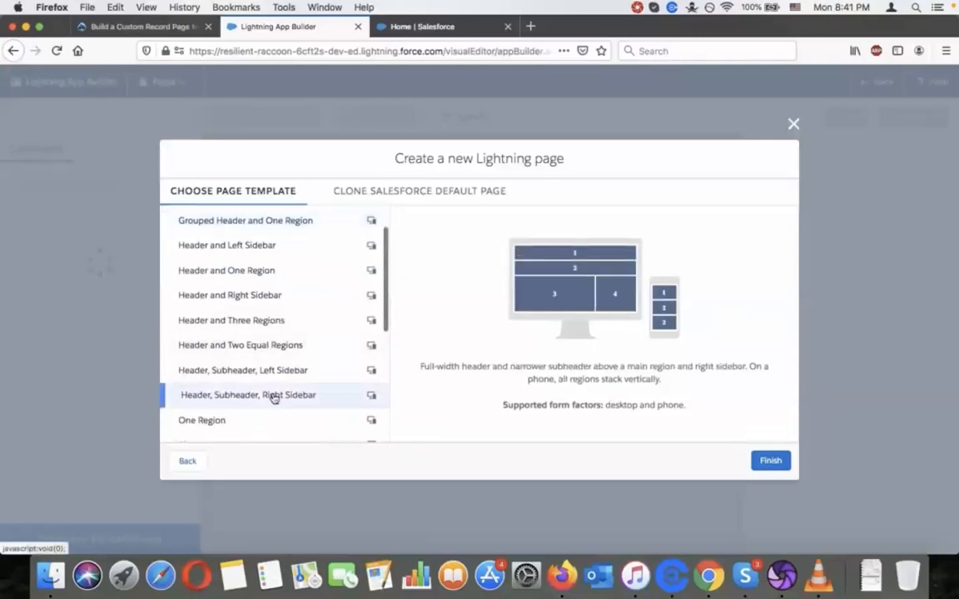
left_click(774, 466)
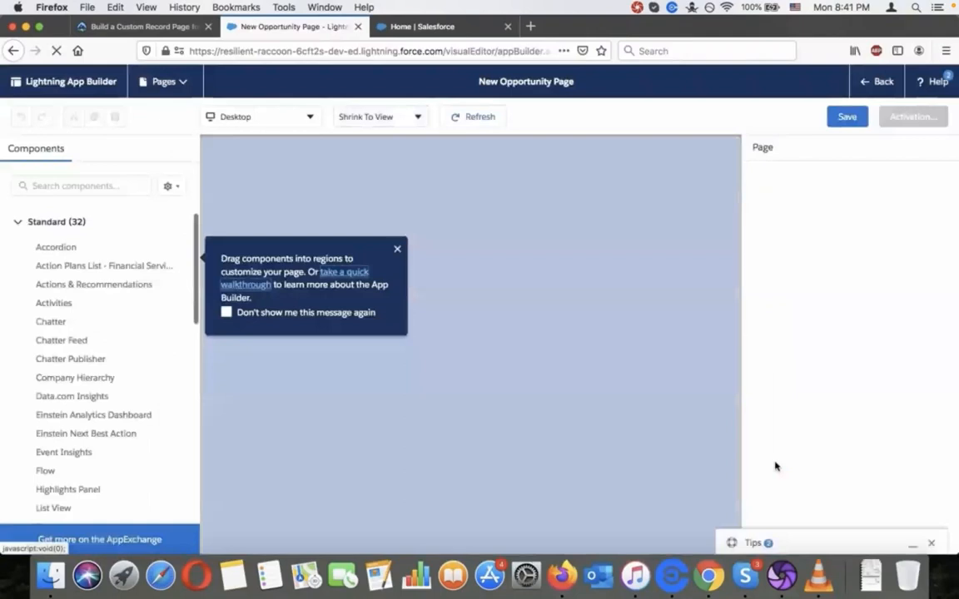
left_click(398, 250)
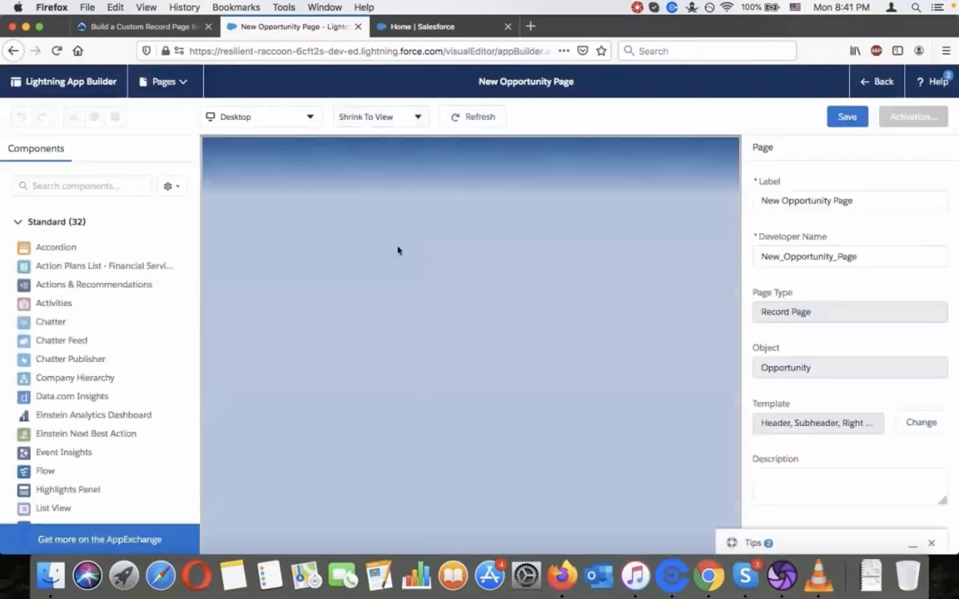
Step: Follow the unit's next instruction and set the component palette's form factor option to Always show icons, dismissing the mobile announcement
left_click(169, 24)
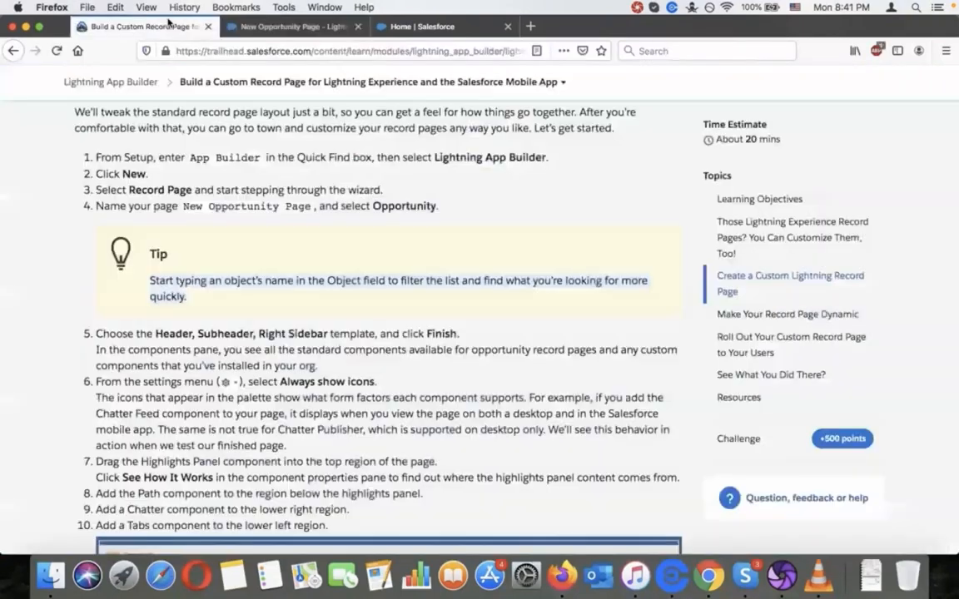
scroll(275, 314, "down", 1)
scroll(270, 321, "down", 2)
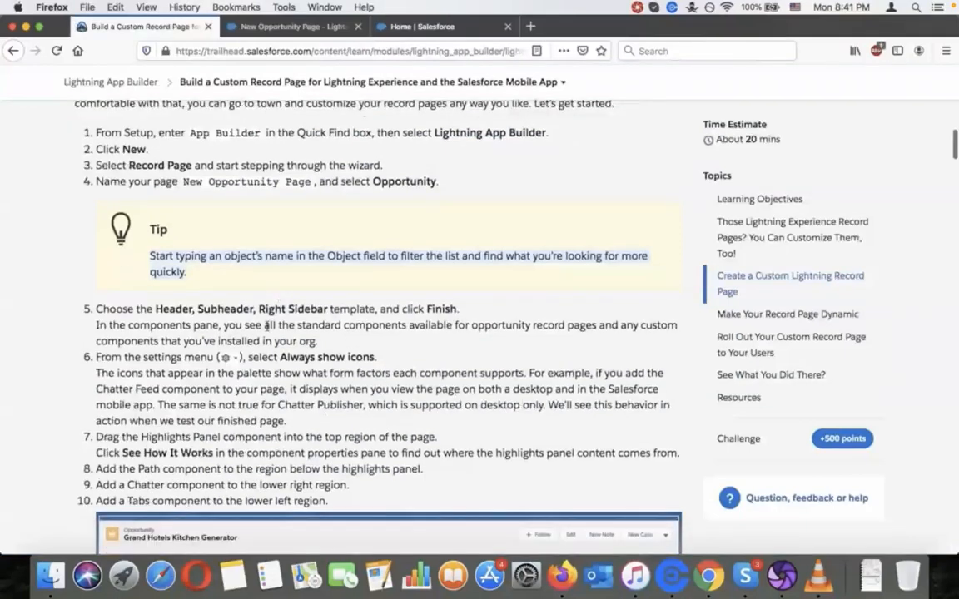
triple_click(267, 325)
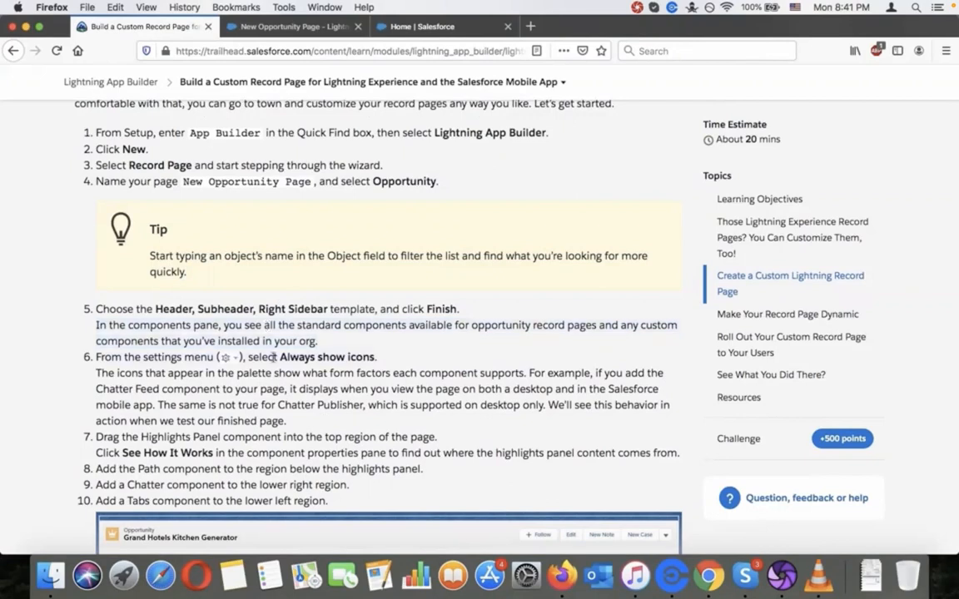
left_click(293, 28)
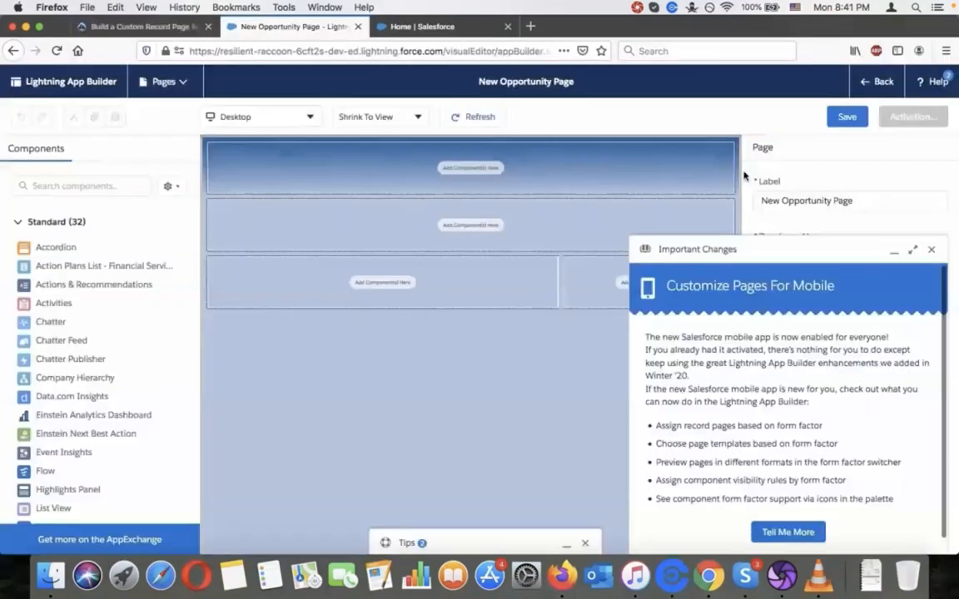
left_click(933, 252)
left_click(426, 24)
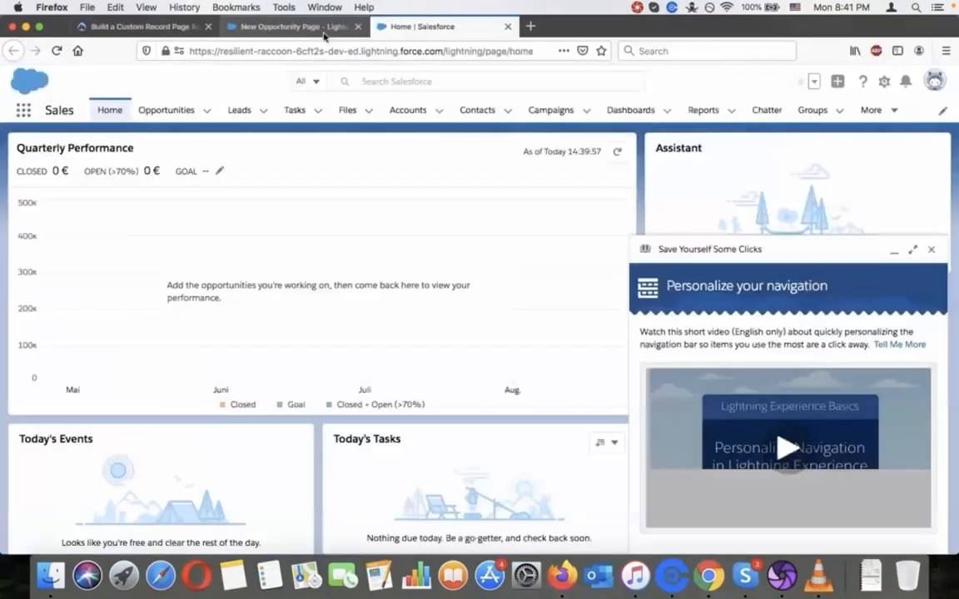
left_click(293, 26)
left_click(164, 25)
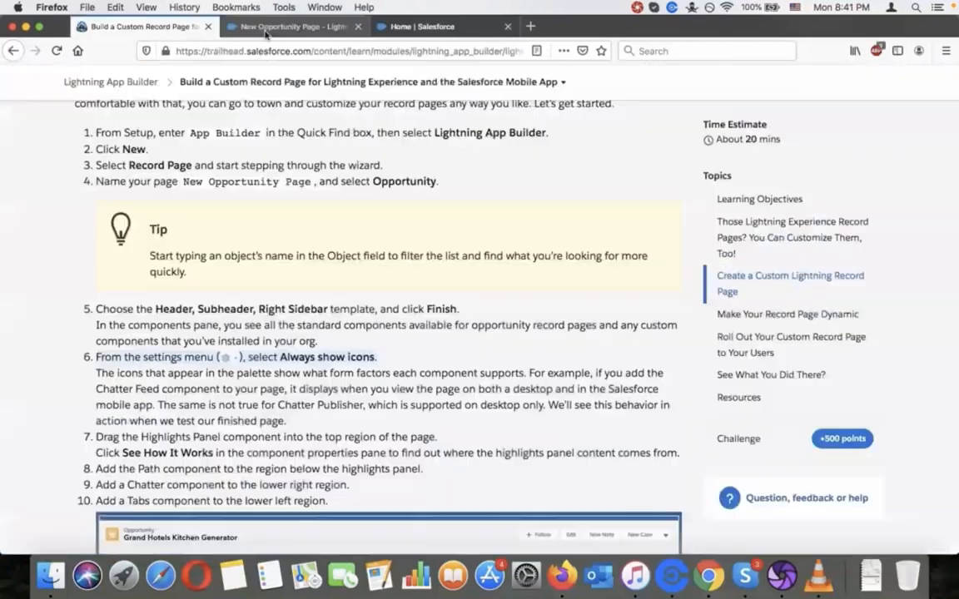
left_click(268, 27)
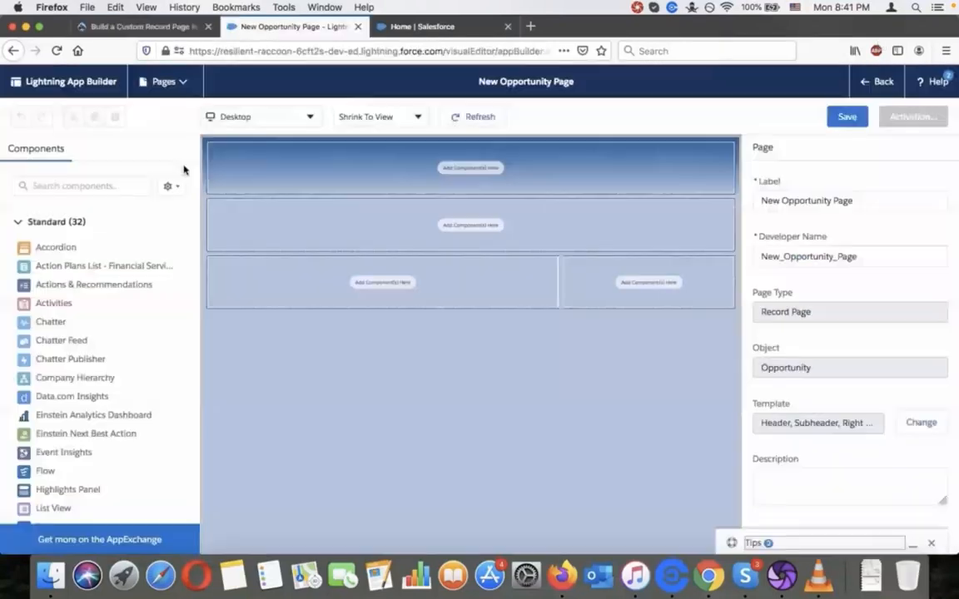
left_click(170, 186)
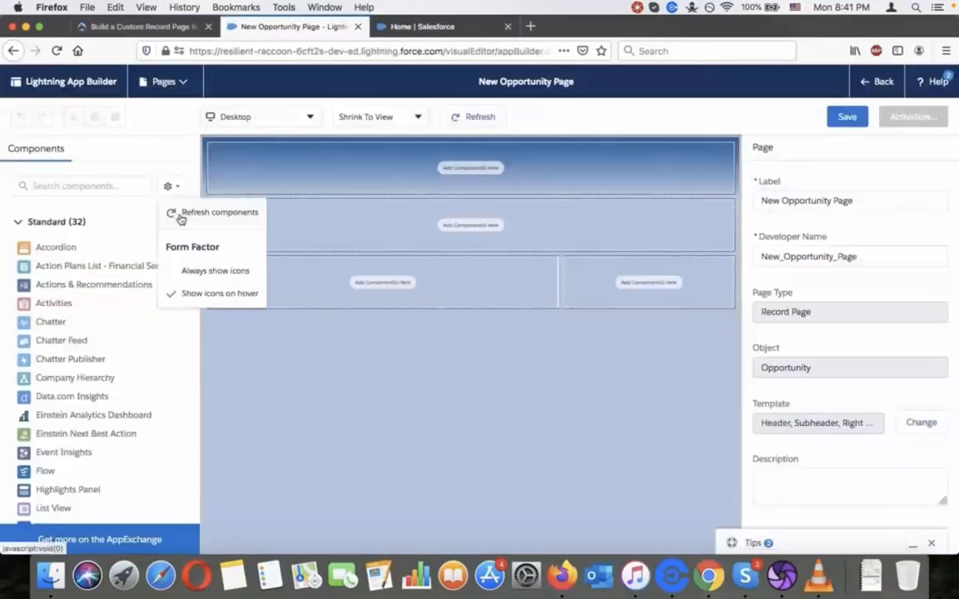
left_click(205, 273)
Step: Read the unit's explanation of form factor icons, compare it with the component palette, and review the component placement instructions
left_click(120, 28)
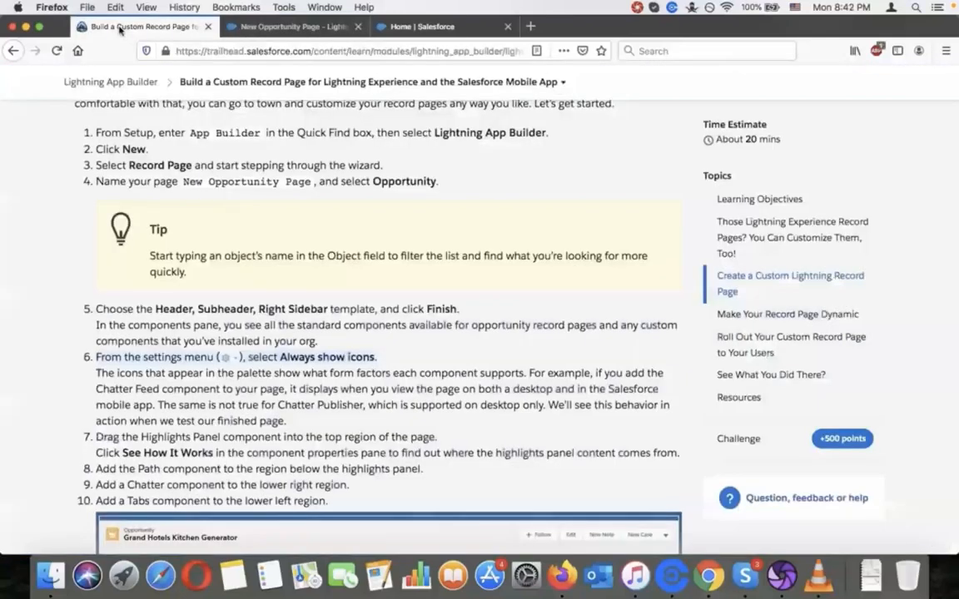
scroll(289, 299, "down", 2)
scroll(289, 299, "down", 1)
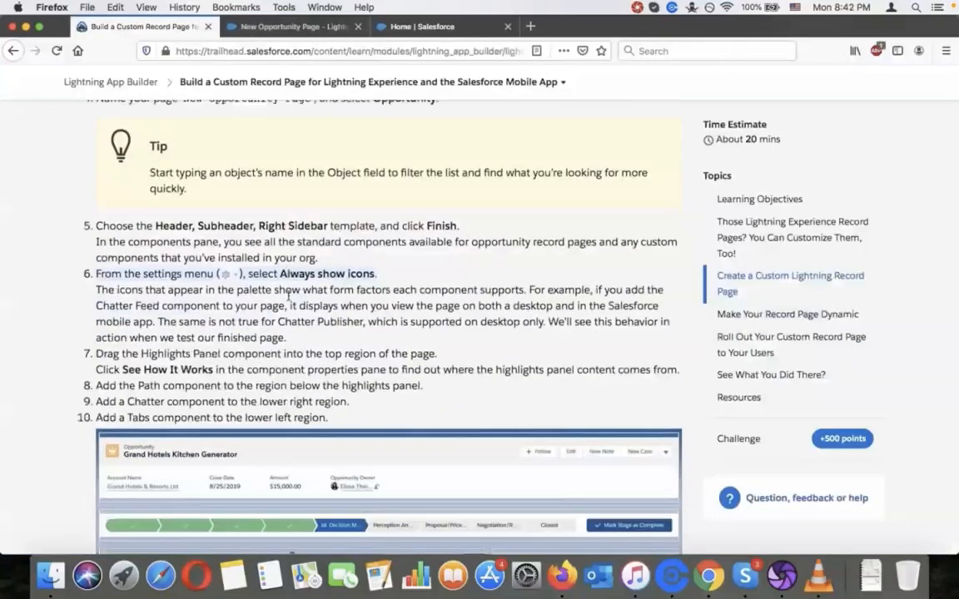
scroll(289, 296, "down", 1)
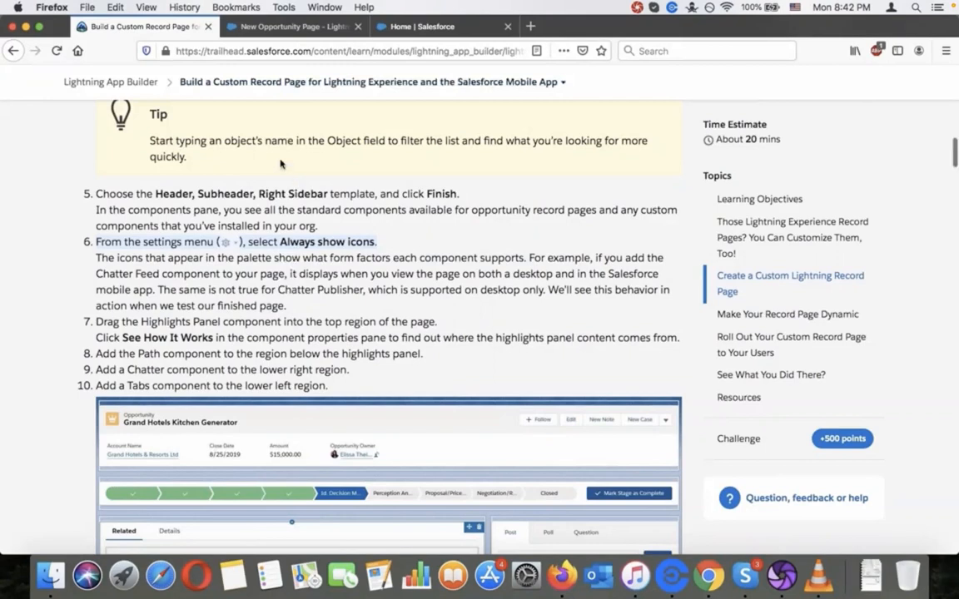
left_click(285, 27)
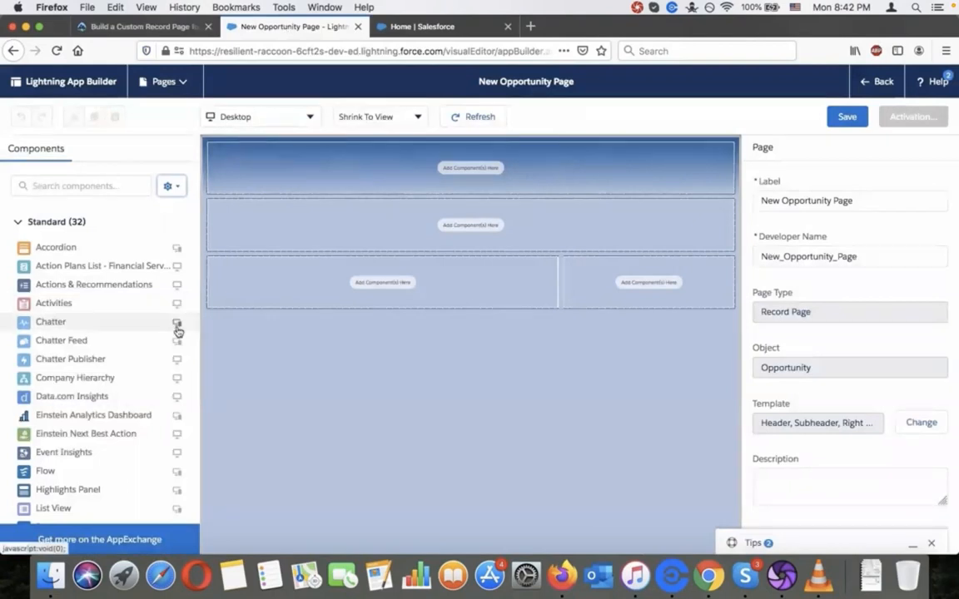
left_click(141, 27)
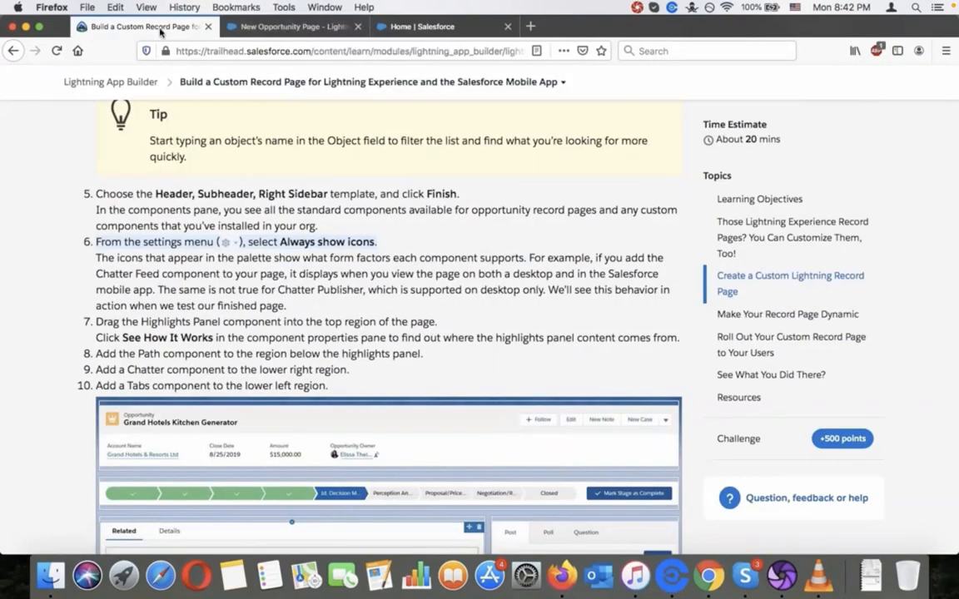
scroll(247, 271, "down", 3)
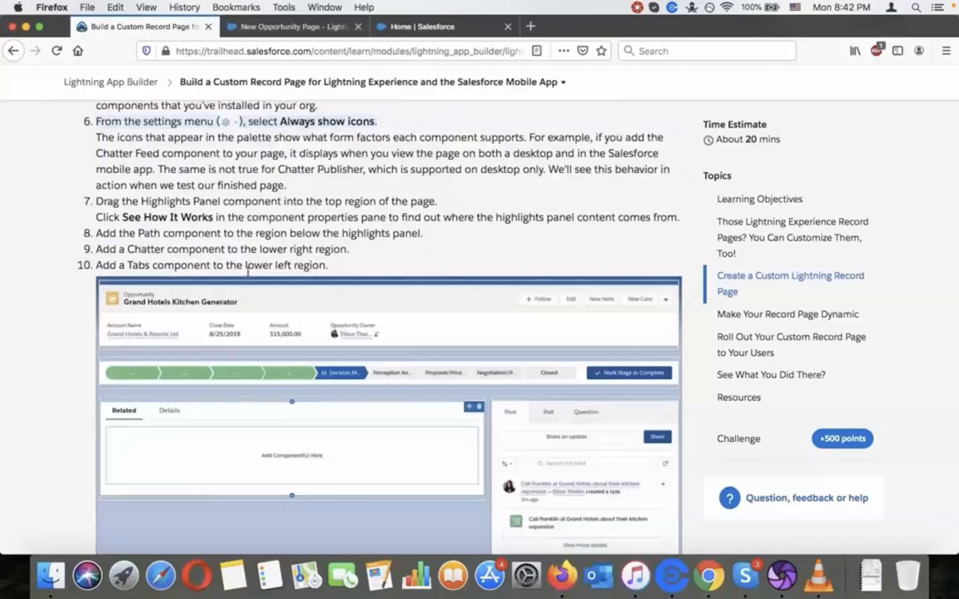
Step: Find the Highlights Panel component by searching for "hig" and add it to the page's top region
left_click(294, 28)
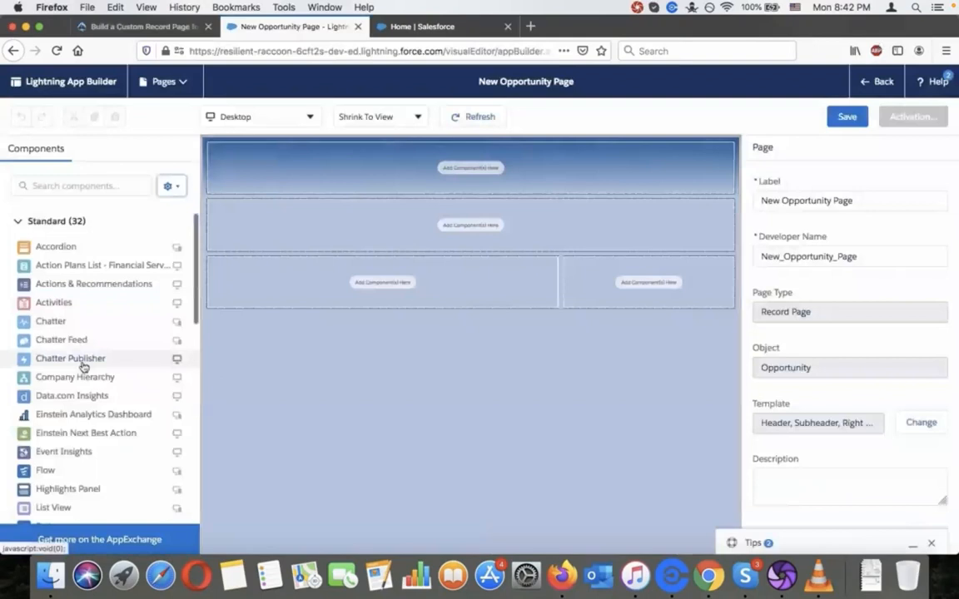
scroll(83, 366, "down", 1)
scroll(84, 368, "down", 2)
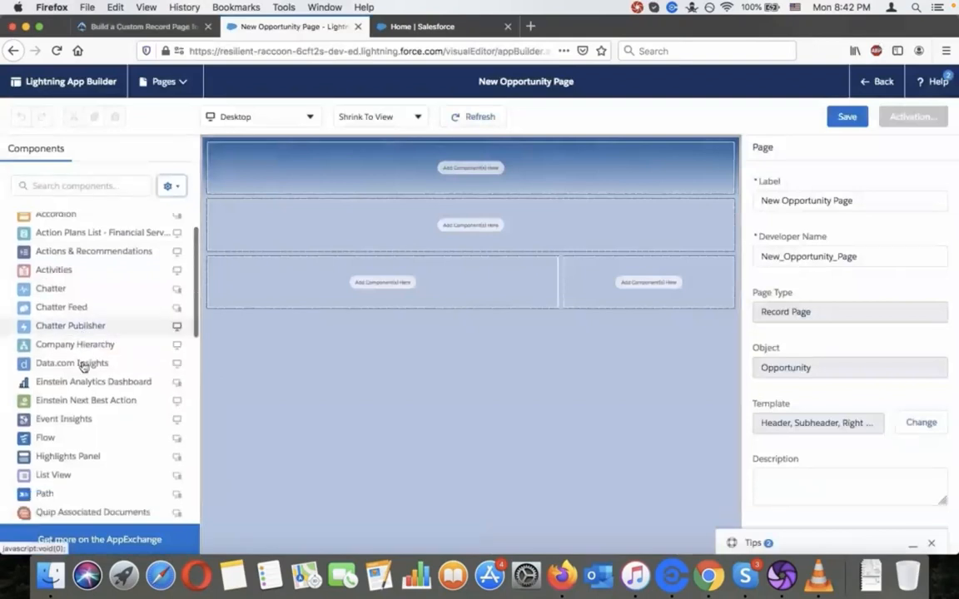
left_click(103, 188)
type("hi")
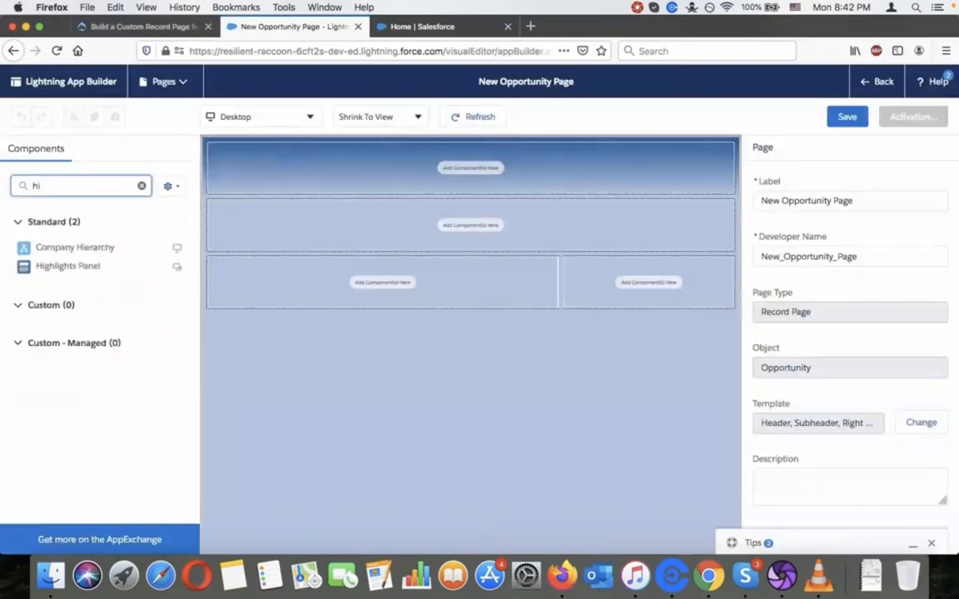
type("g")
left_click_drag(79, 249, 455, 182)
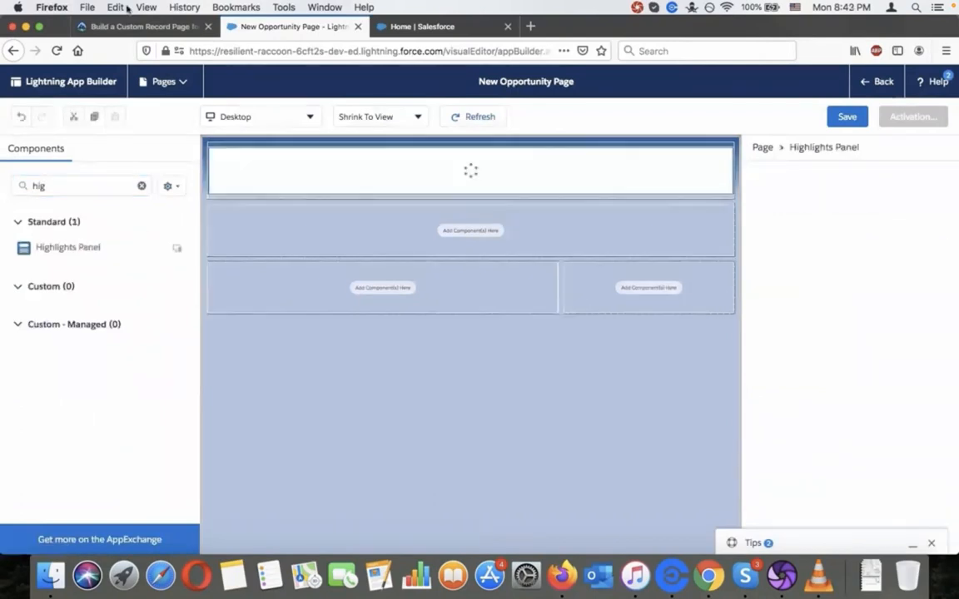
left_click(136, 28)
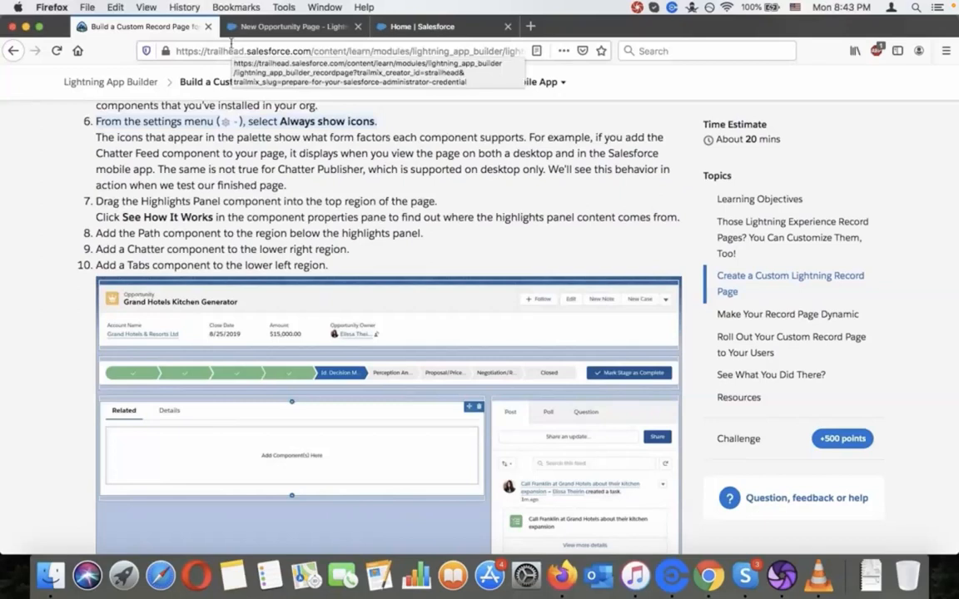
left_click(248, 29)
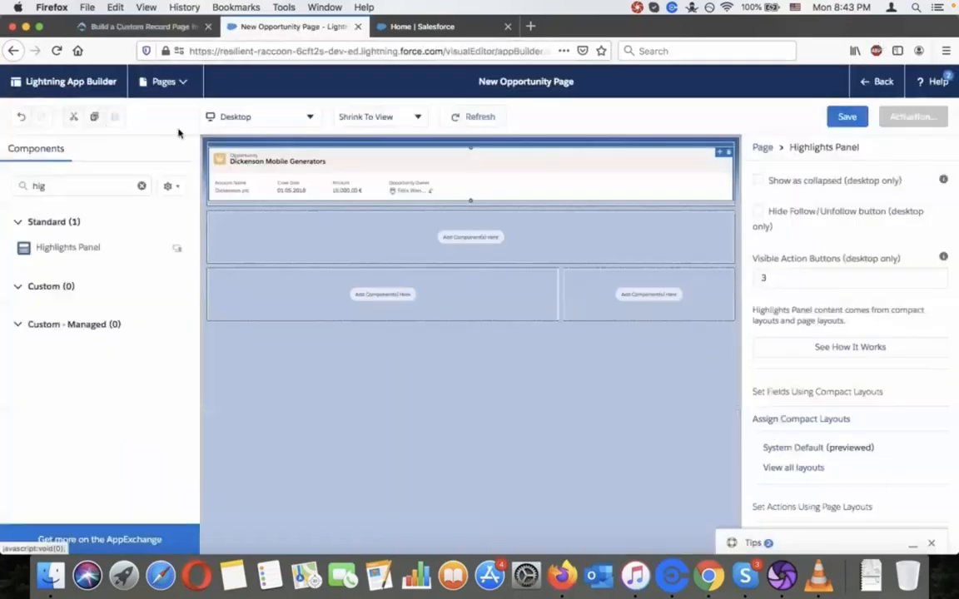
left_click(131, 250)
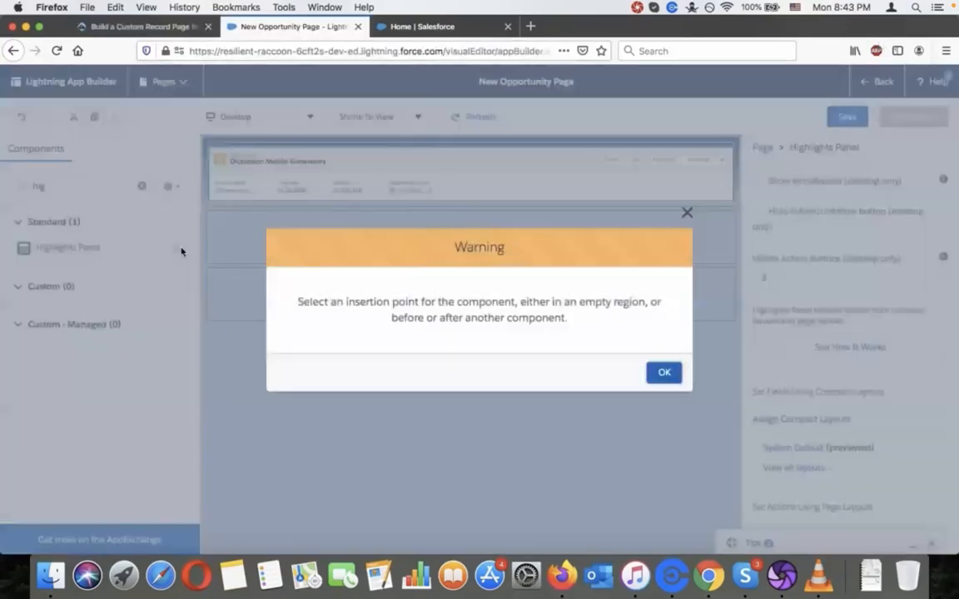
left_click(663, 375)
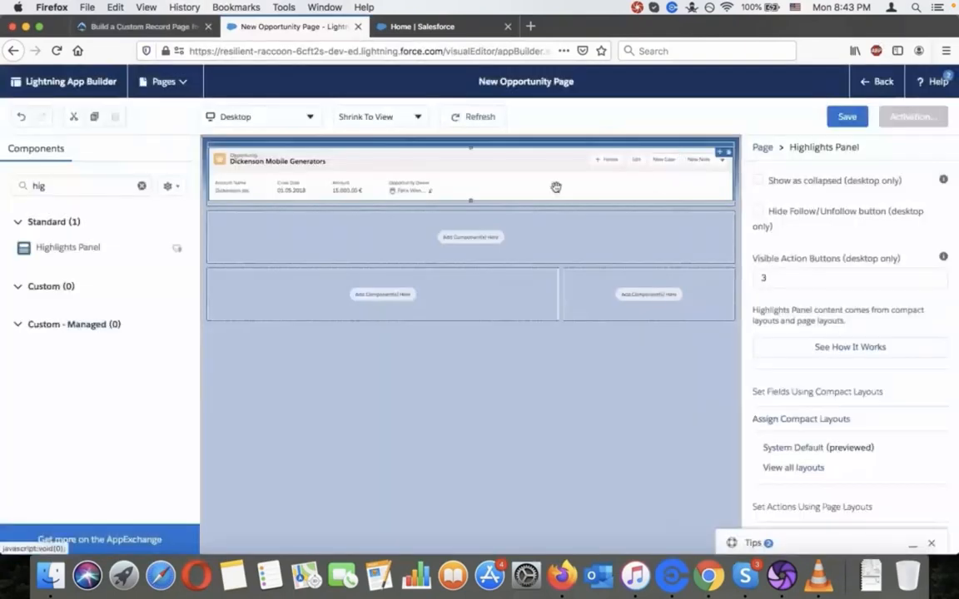
right_click(74, 250)
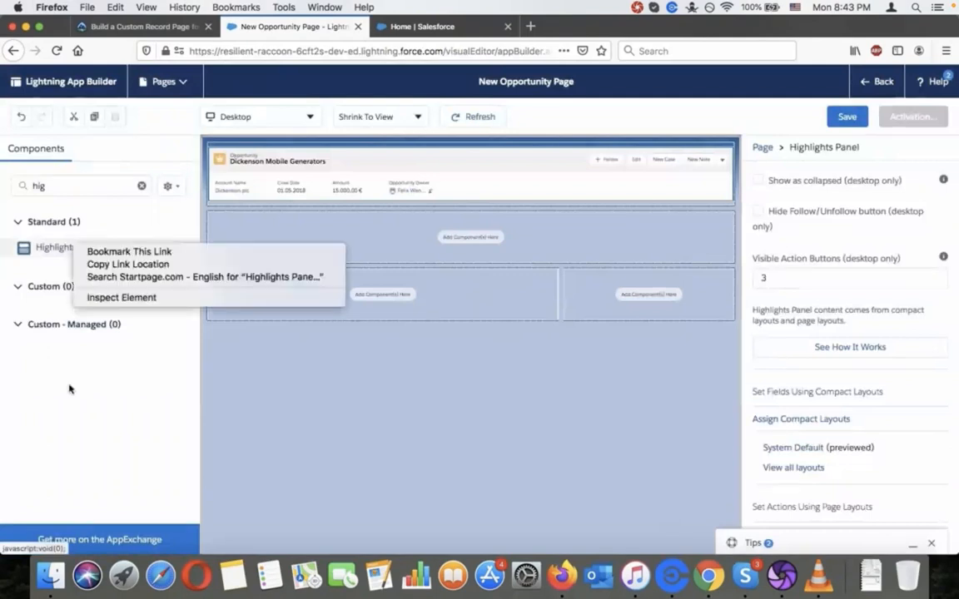
left_click(70, 389)
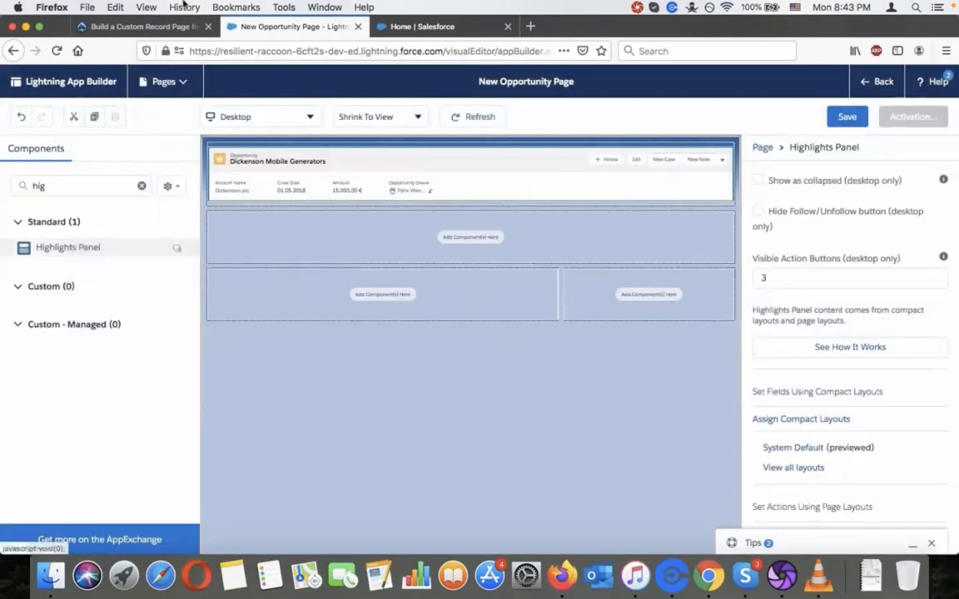
left_click(186, 23)
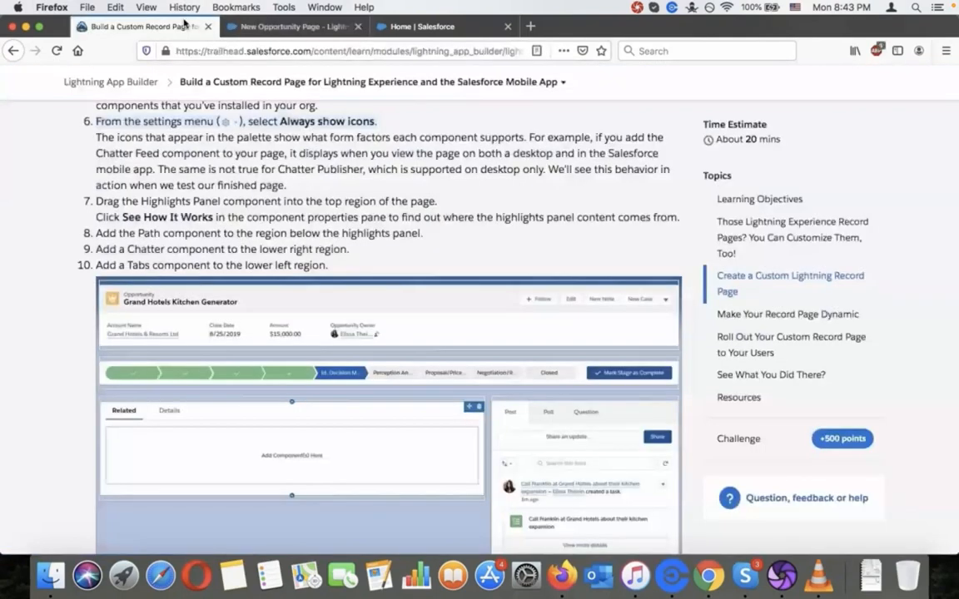
left_click(257, 25)
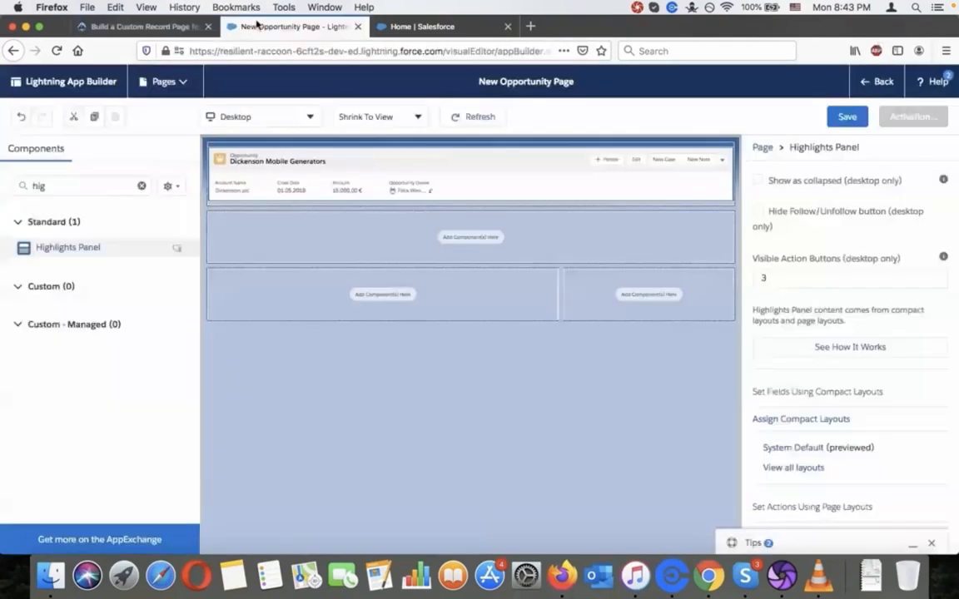
left_click(168, 186)
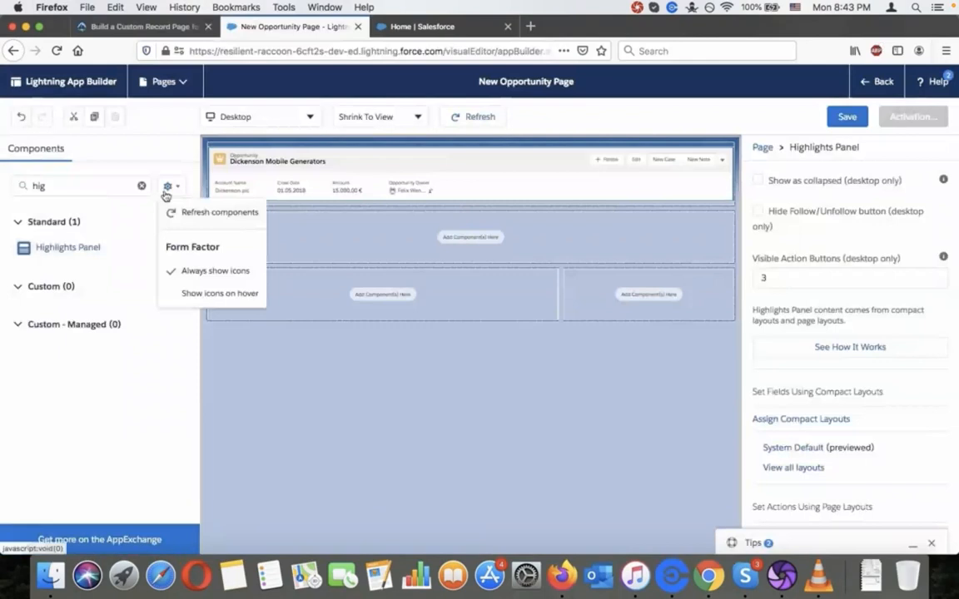
left_click(165, 190)
left_click(111, 254)
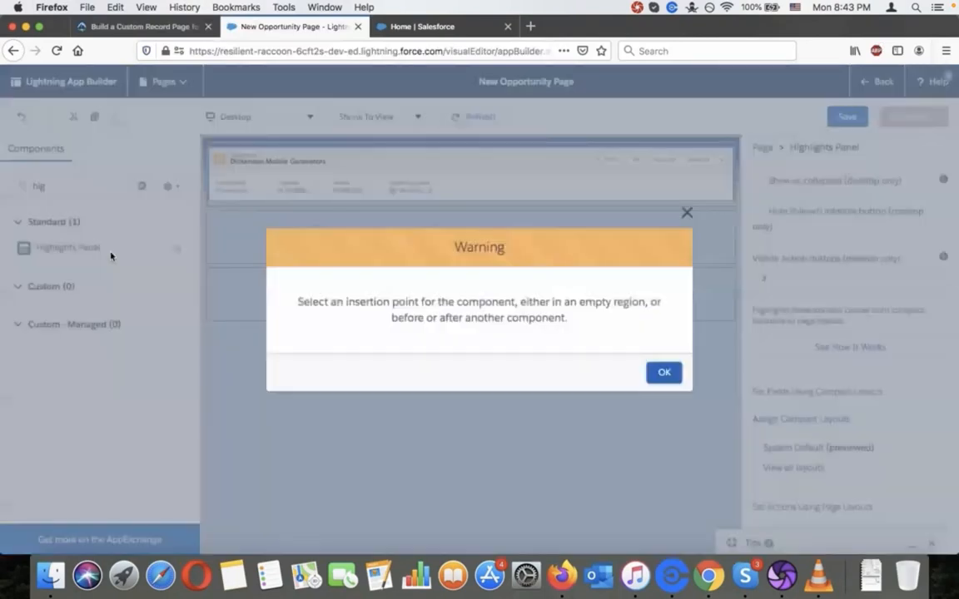
left_click(662, 373)
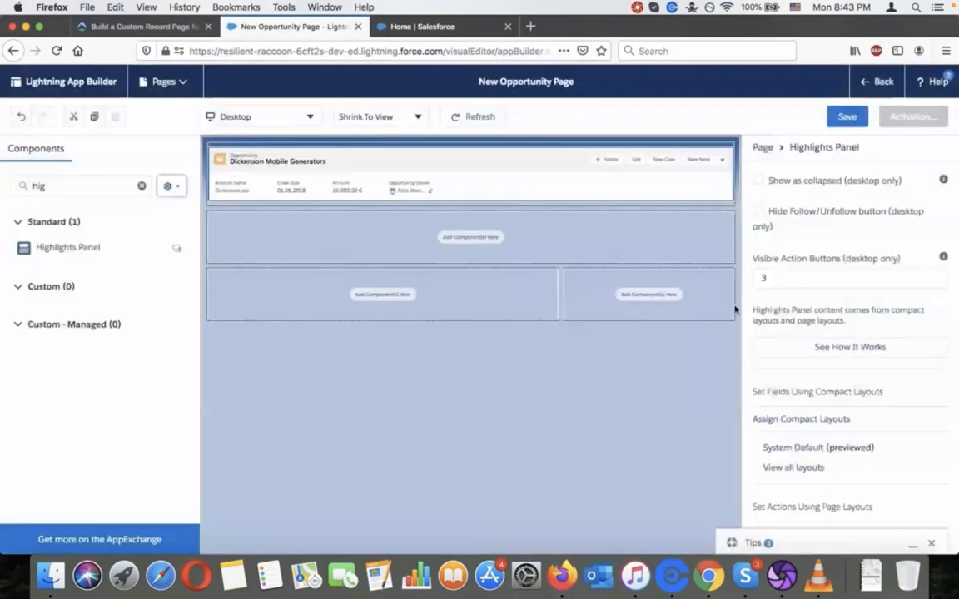
Step: Select the Highlights Panel on the page, read how its content is sourced, and dismiss the explanation and the tips box
left_click(553, 169)
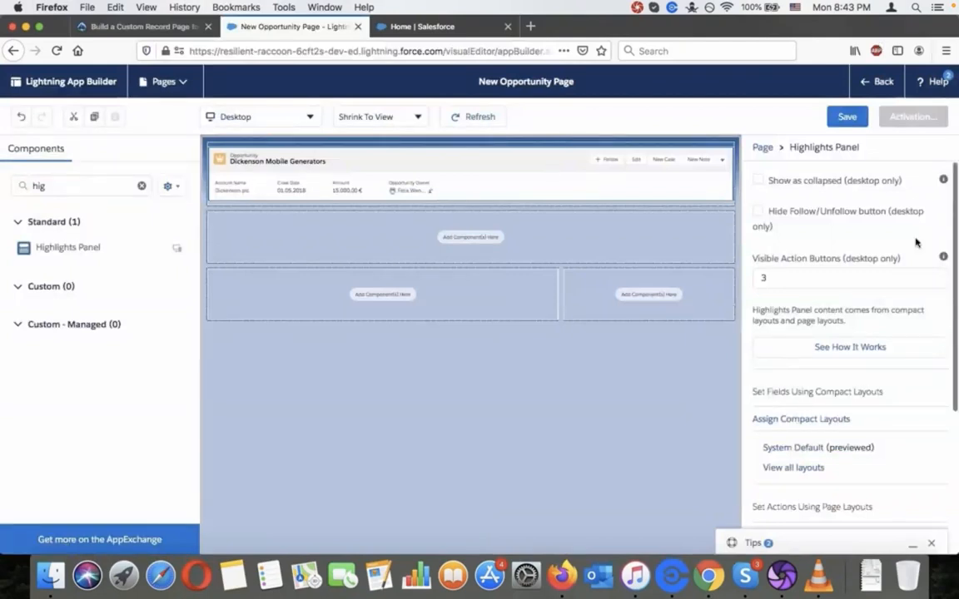
scroll(916, 242, "down", 1)
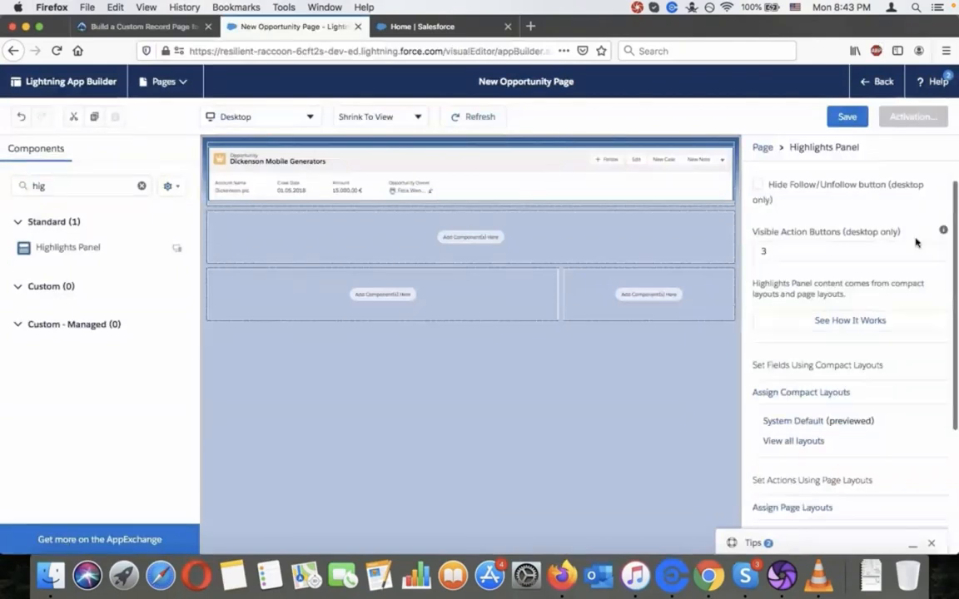
left_click(829, 321)
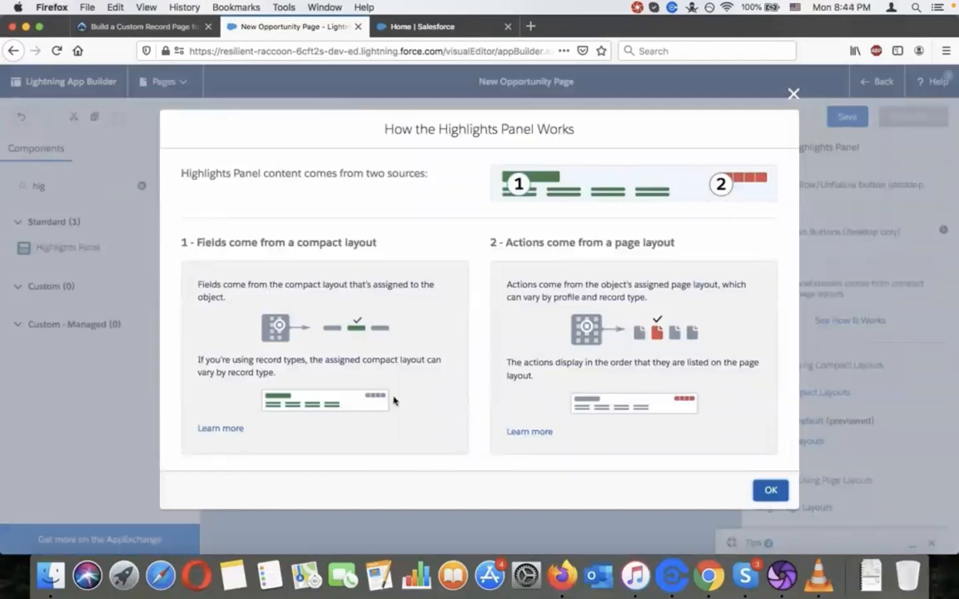
left_click(759, 490)
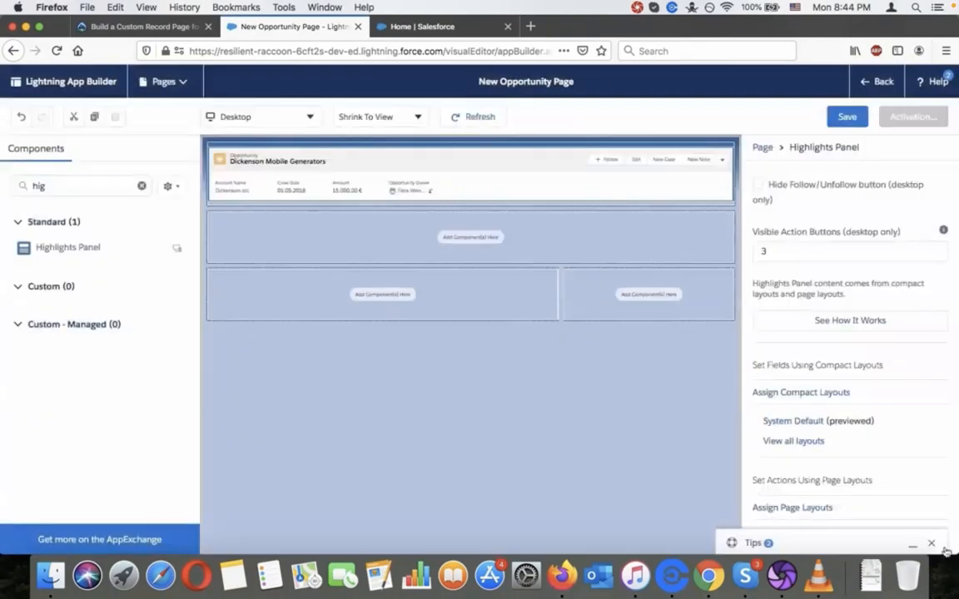
left_click(932, 543)
Step: Follow the unit's next instruction: find the Path component by searching for "path" and add it to the region below the highlights panel
left_click(145, 26)
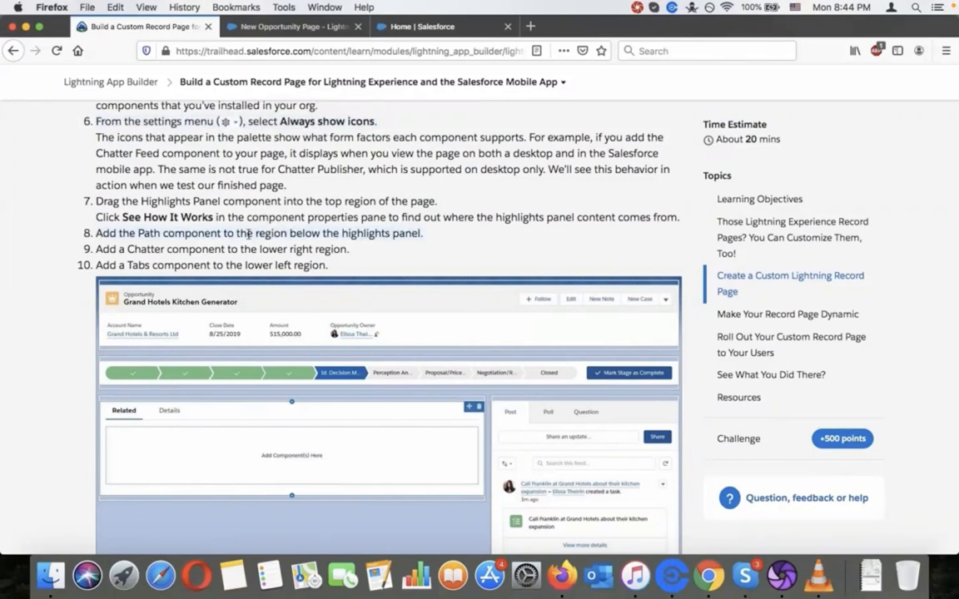
left_click(293, 26)
left_click(81, 187)
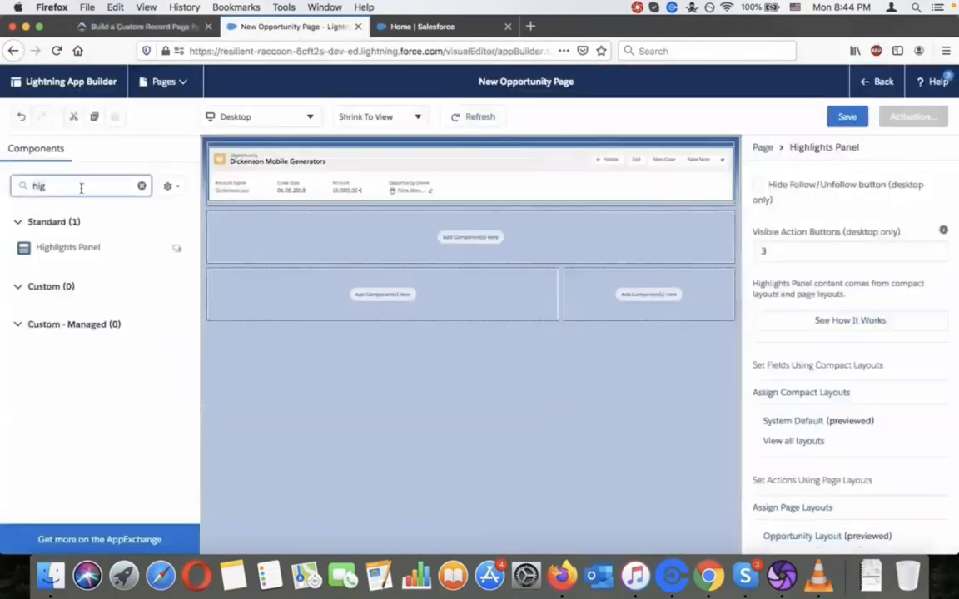
key("BackSpace")
key("BackSpace")
key("BackSpace")
type("path")
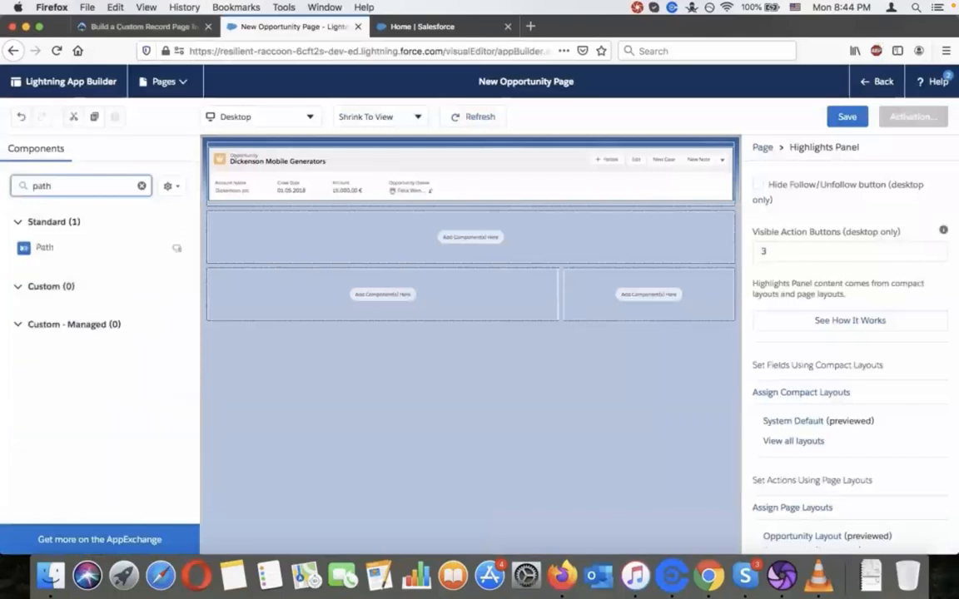
left_click_drag(38, 253, 293, 222)
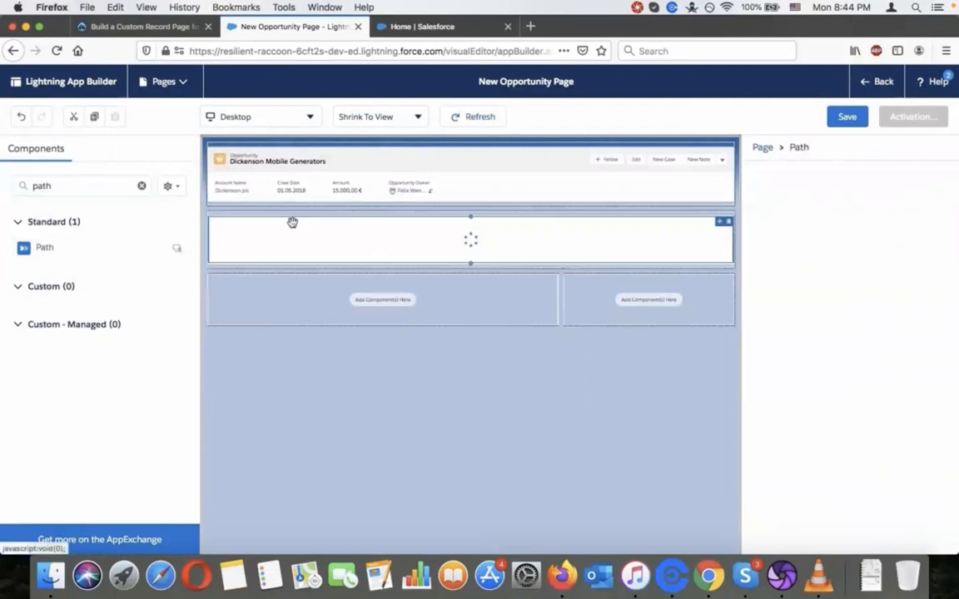
Step: Check the unit's next instruction, find the Chatter component by searching for "chatt", and add it to the page's lower right region
left_click(144, 27)
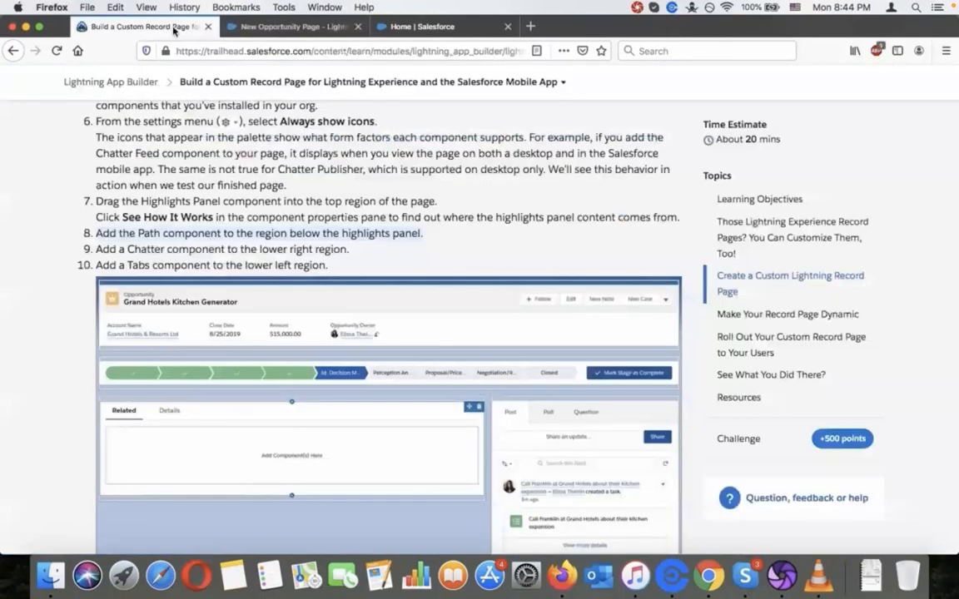
left_click(274, 30)
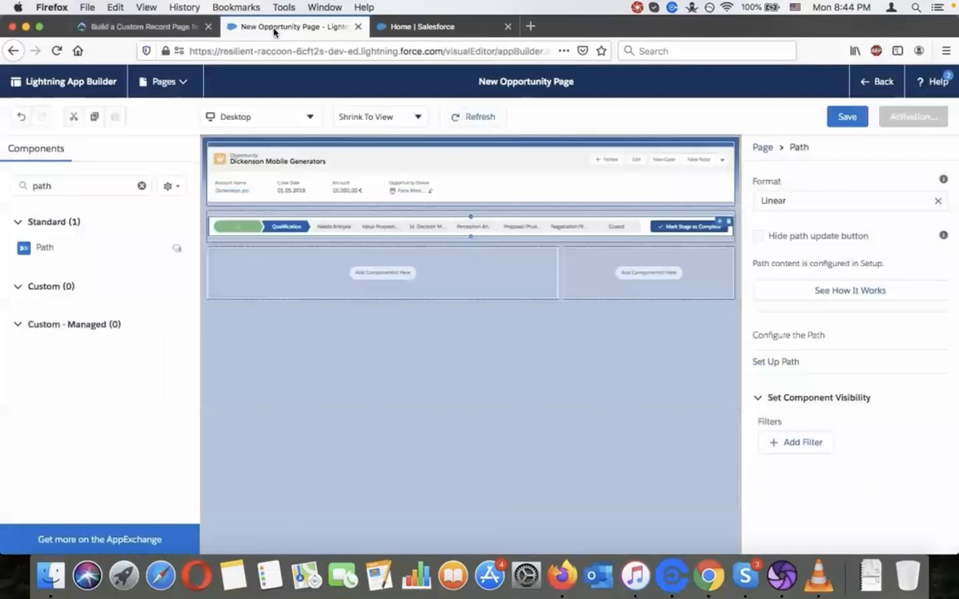
left_click(105, 182)
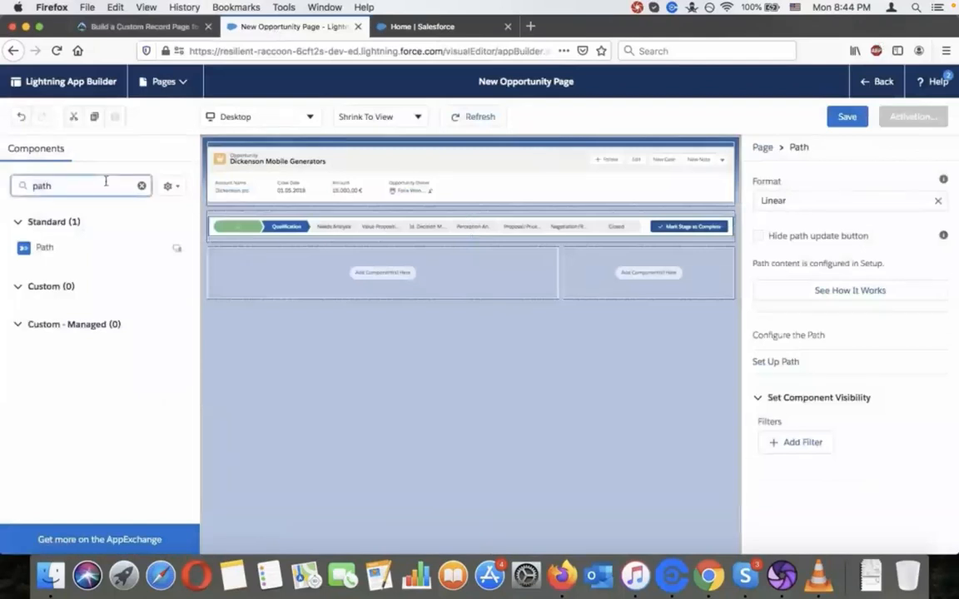
key("super+a")
type("chatt")
left_click_drag(69, 248, 397, 246)
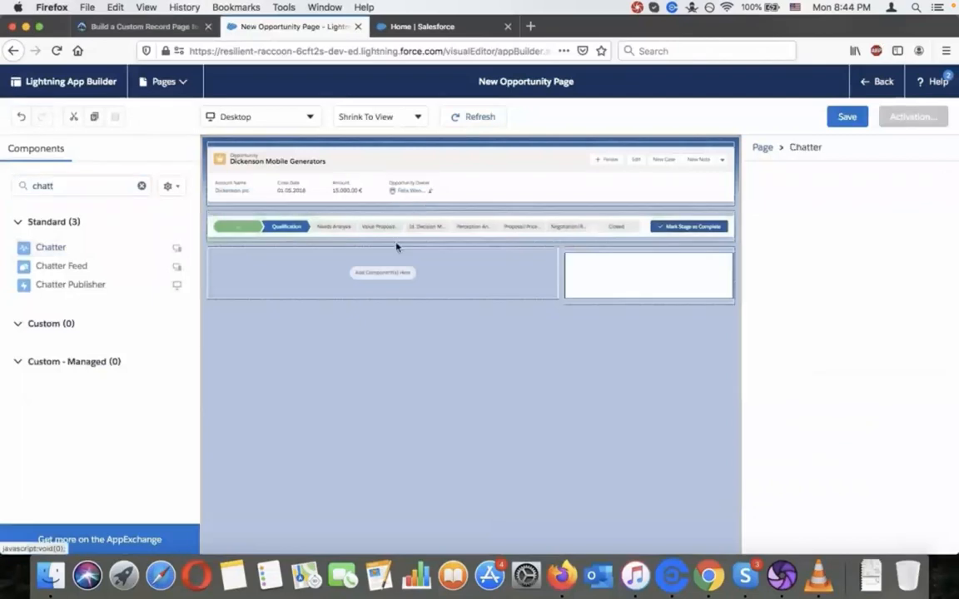
Step: Find the Tabs component by searching for "tabs" and add it to the page's lower left region
double_click(50, 187)
type("t")
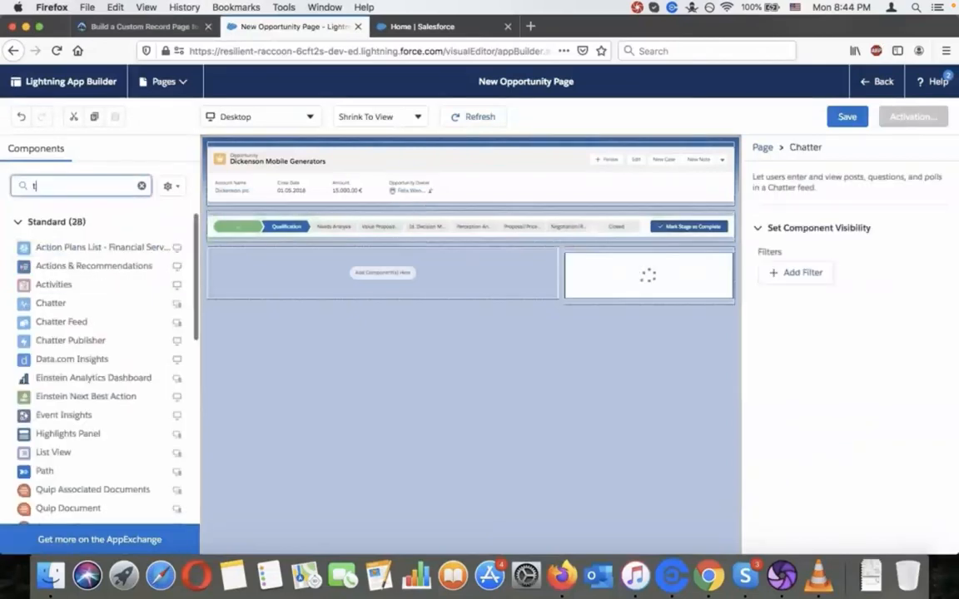
type("abs")
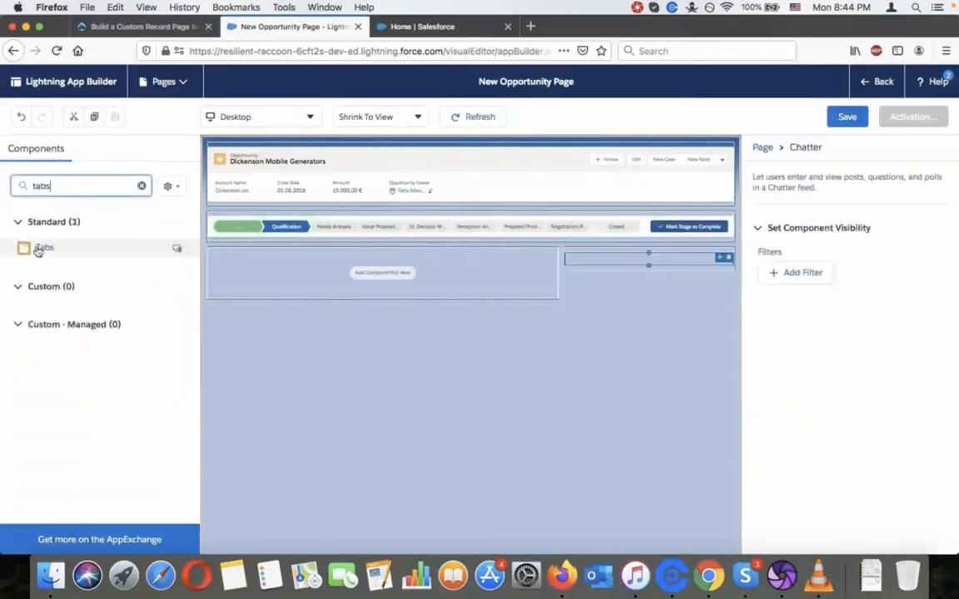
left_click_drag(37, 250, 367, 280)
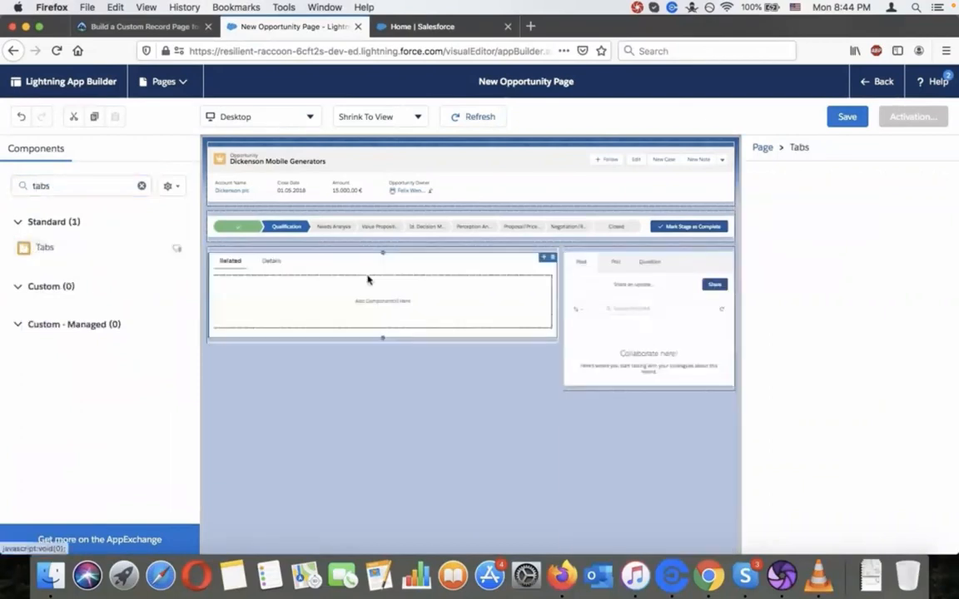
left_click(428, 400)
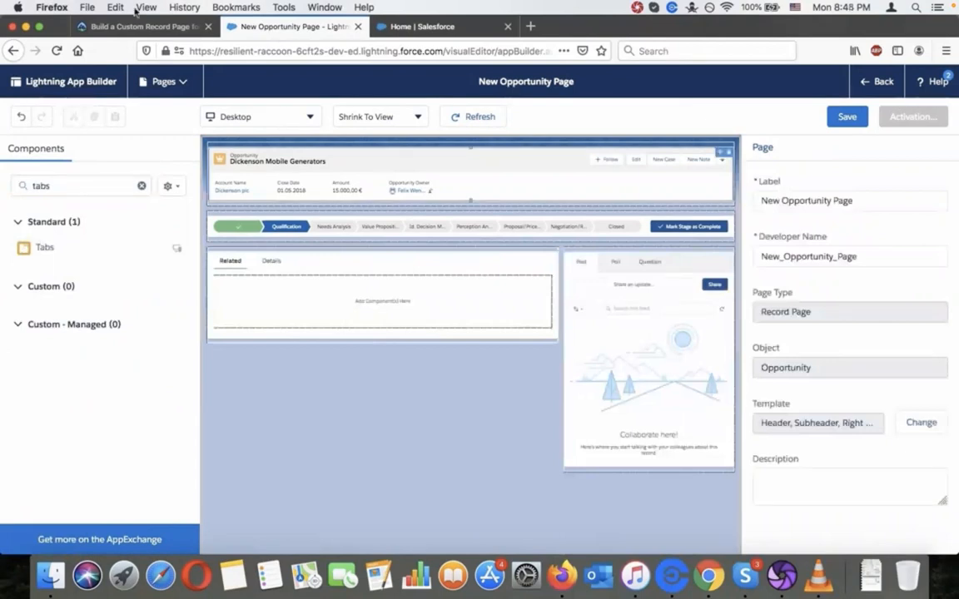
Step: Read the unit's instructions on extending the Tabs component and add another tab to it
left_click(141, 25)
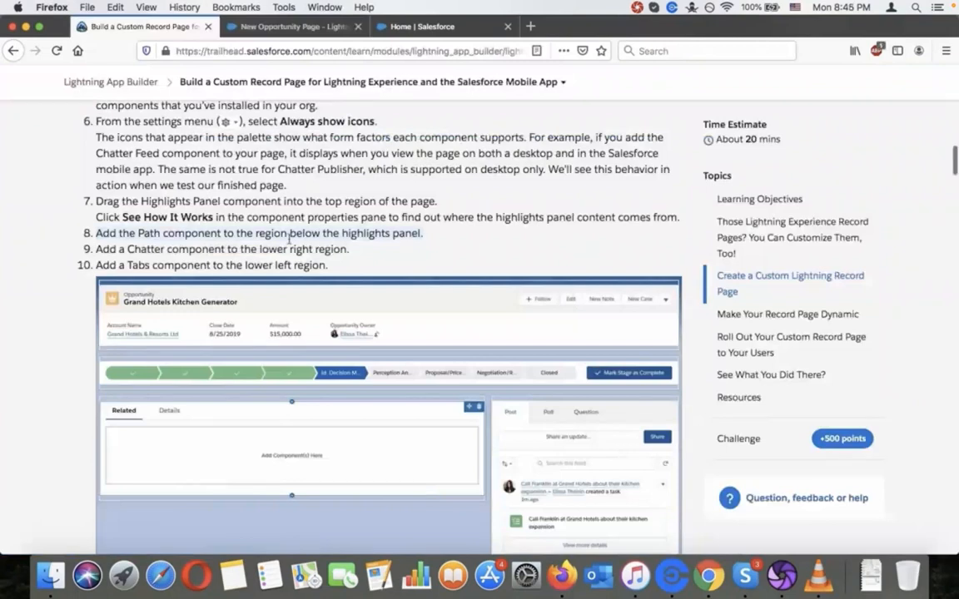
scroll(290, 239, "down", 2)
scroll(290, 242, "down", 6)
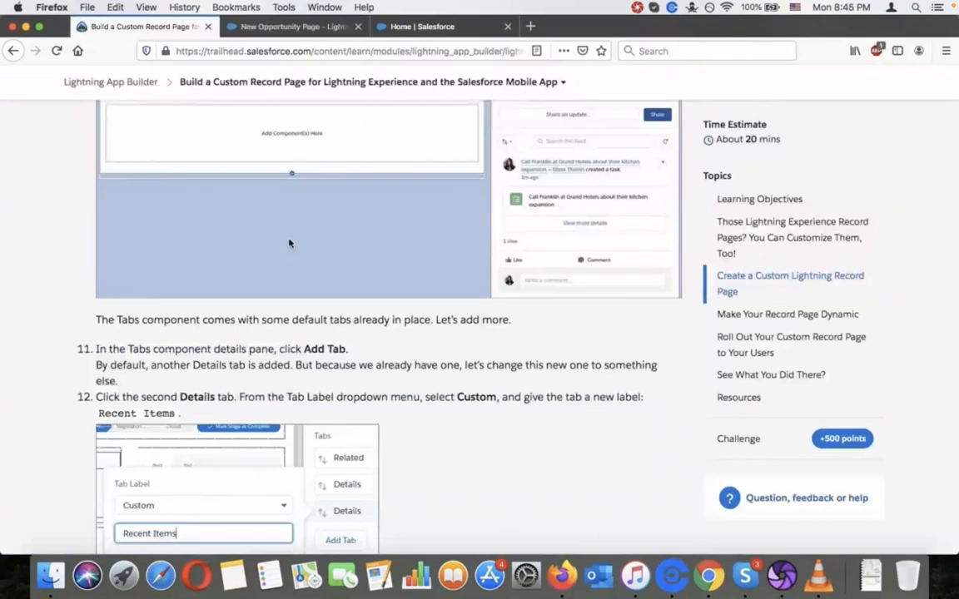
scroll(289, 243, "down", 1)
scroll(289, 243, "down", 1)
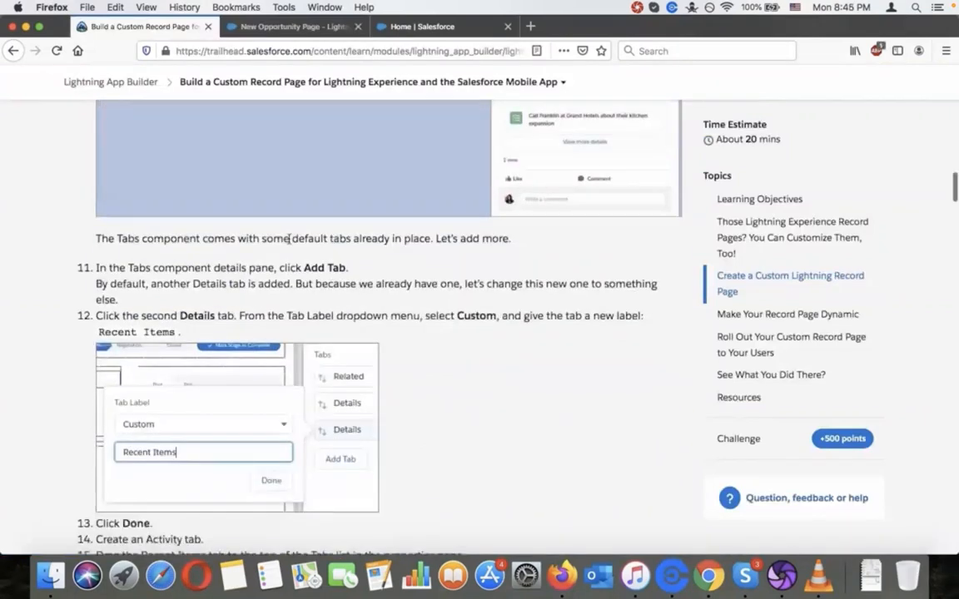
scroll(289, 239, "down", 1)
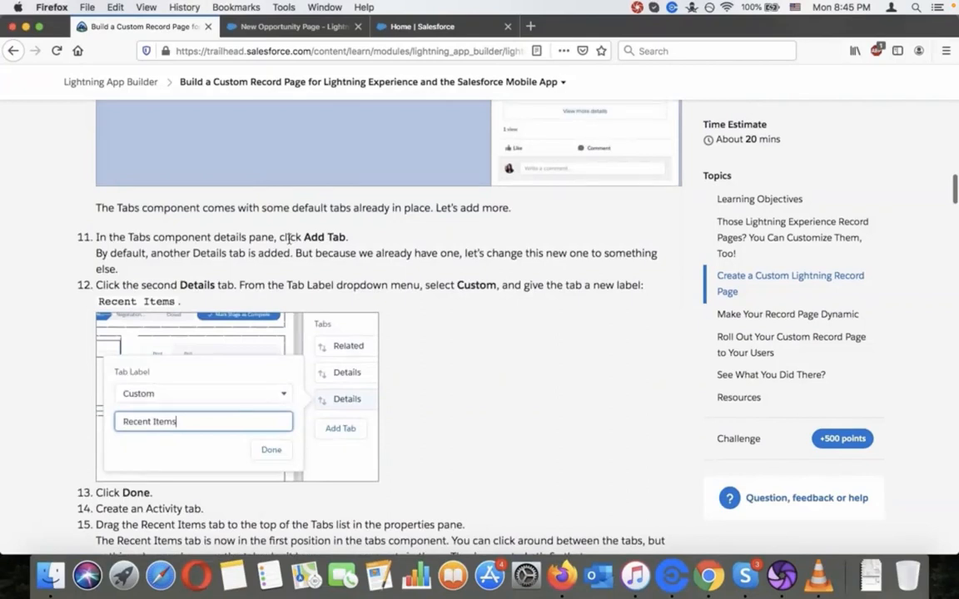
left_click(259, 29)
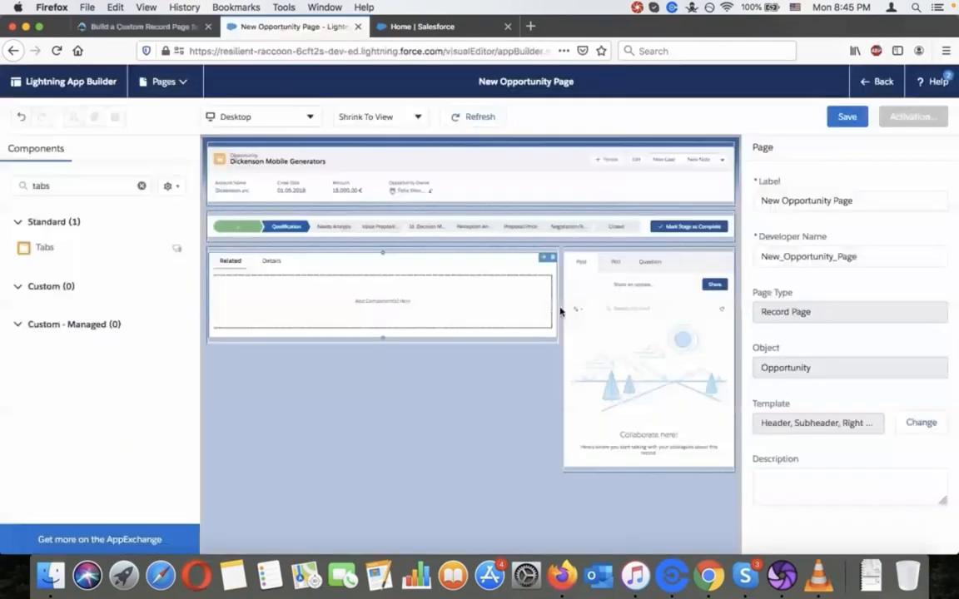
left_click(492, 300)
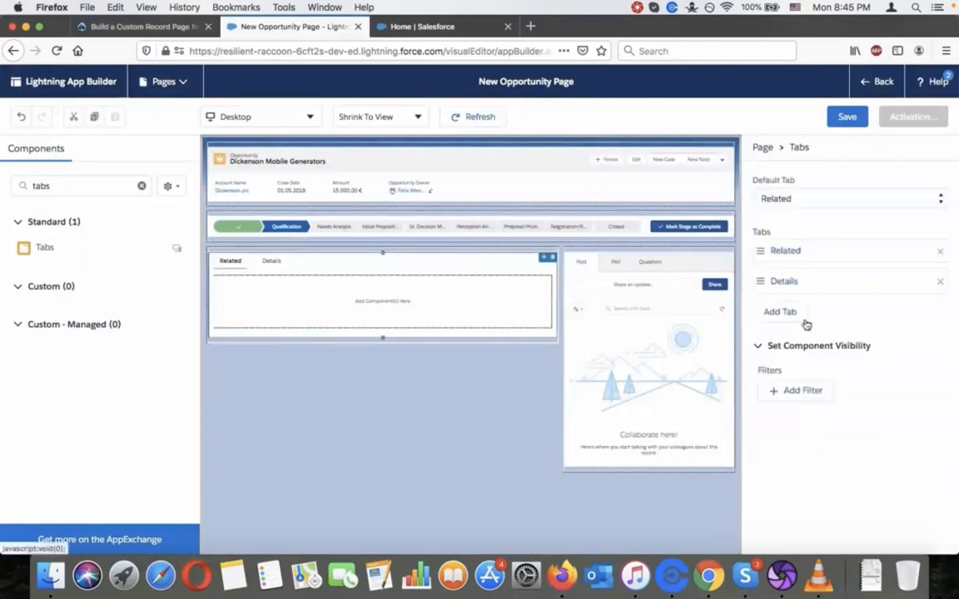
left_click(804, 316)
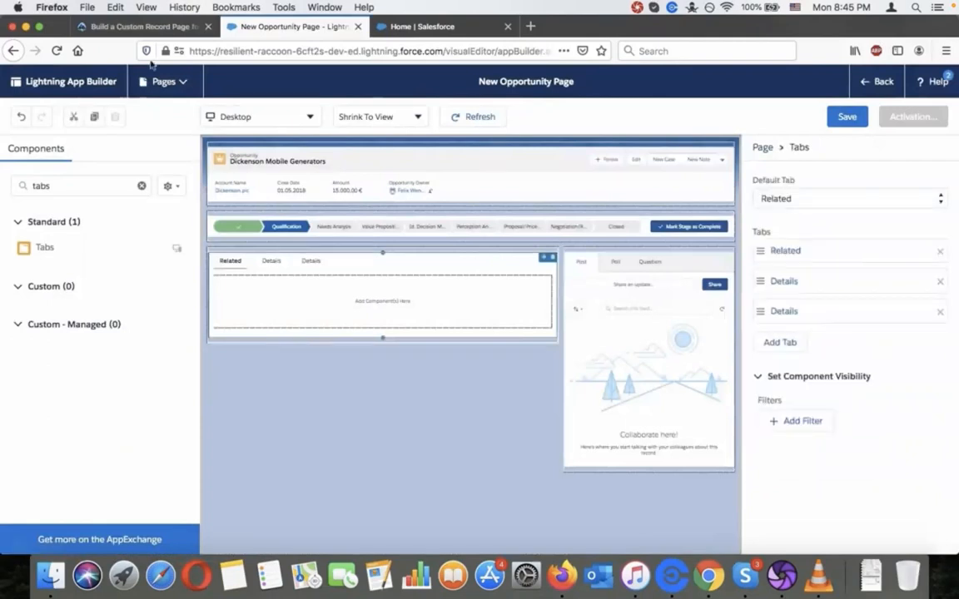
Step: Check the unit's instruction and relabel the second Details tab with the custom label "Recent Items"
left_click(144, 26)
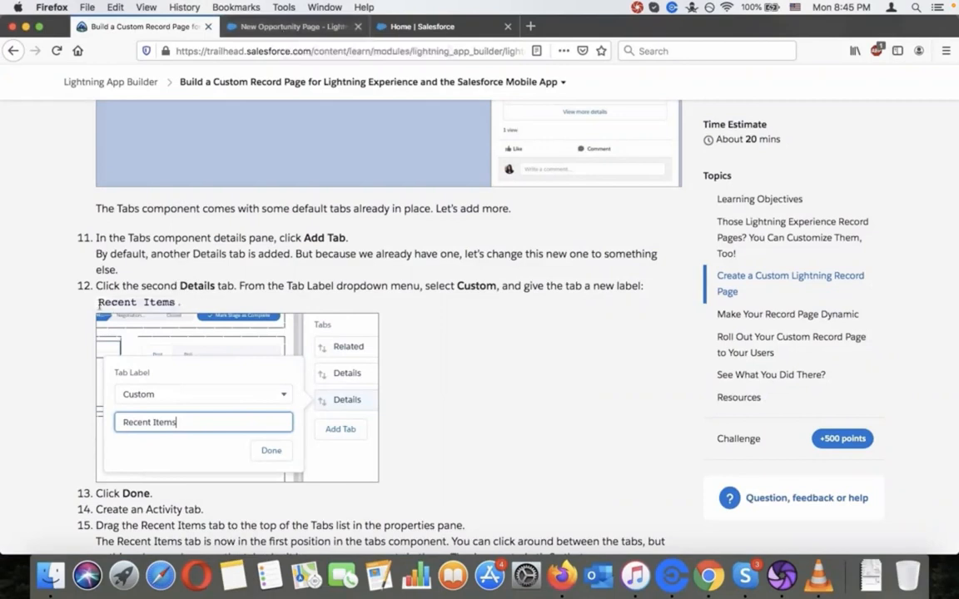
key("ctrl+Tab")
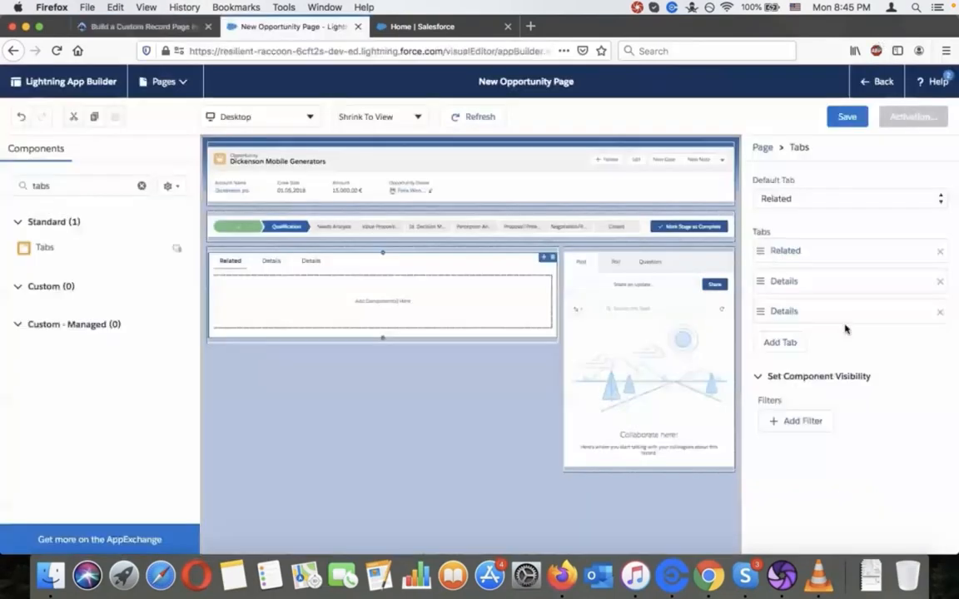
left_click(849, 319)
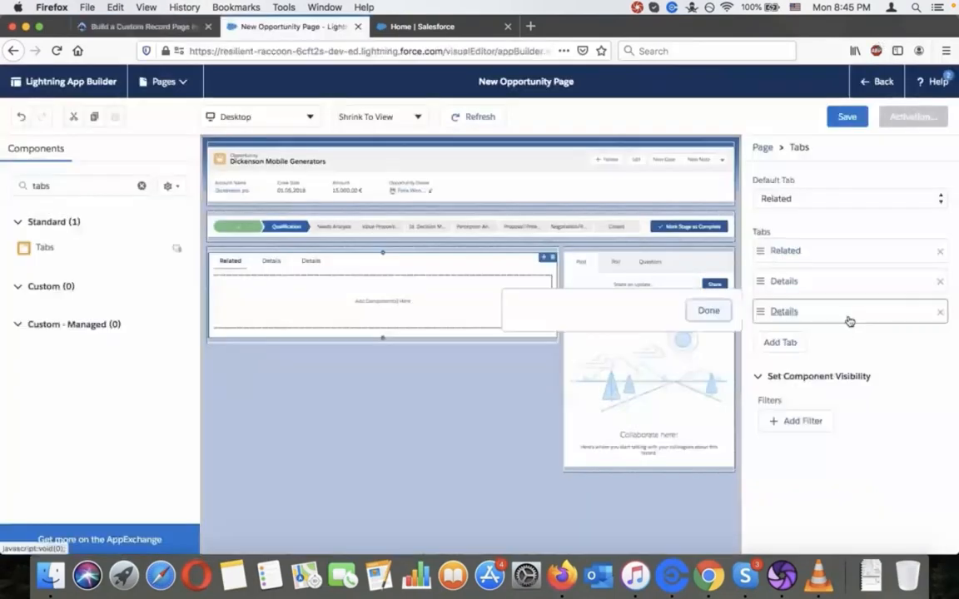
left_click(940, 315)
left_click(774, 312)
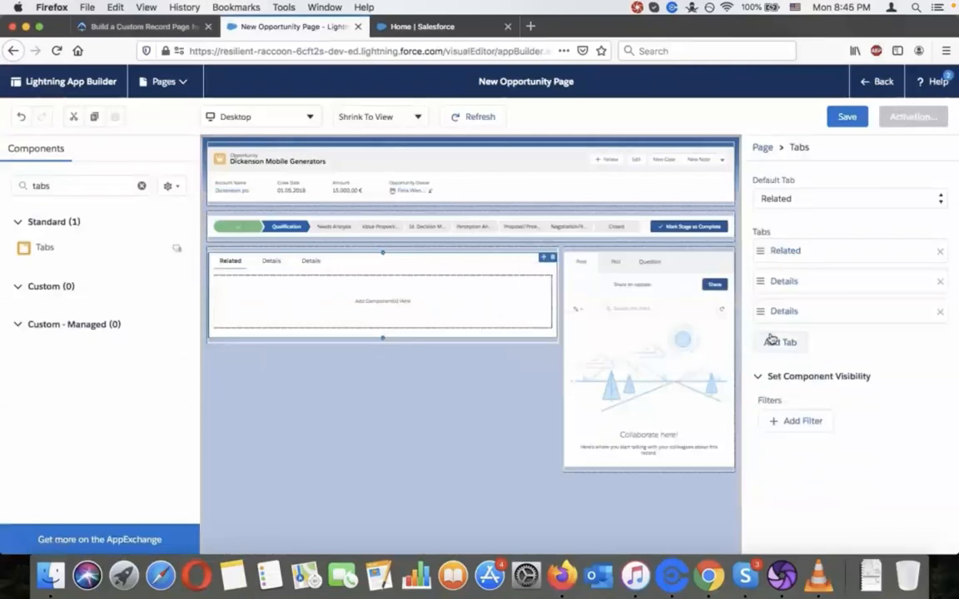
left_click(626, 328)
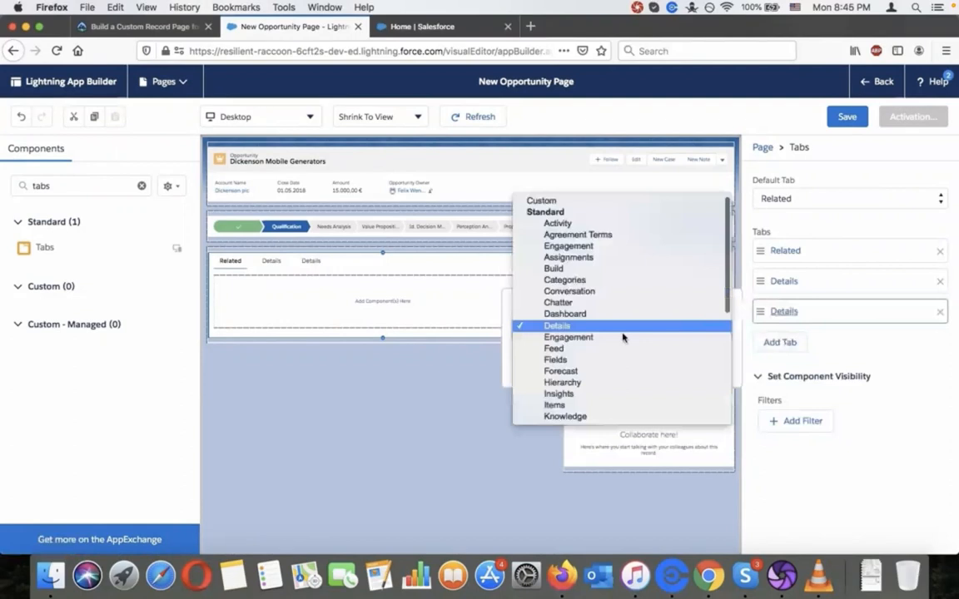
scroll(622, 337, "down", 2)
scroll(623, 337, "down", 5)
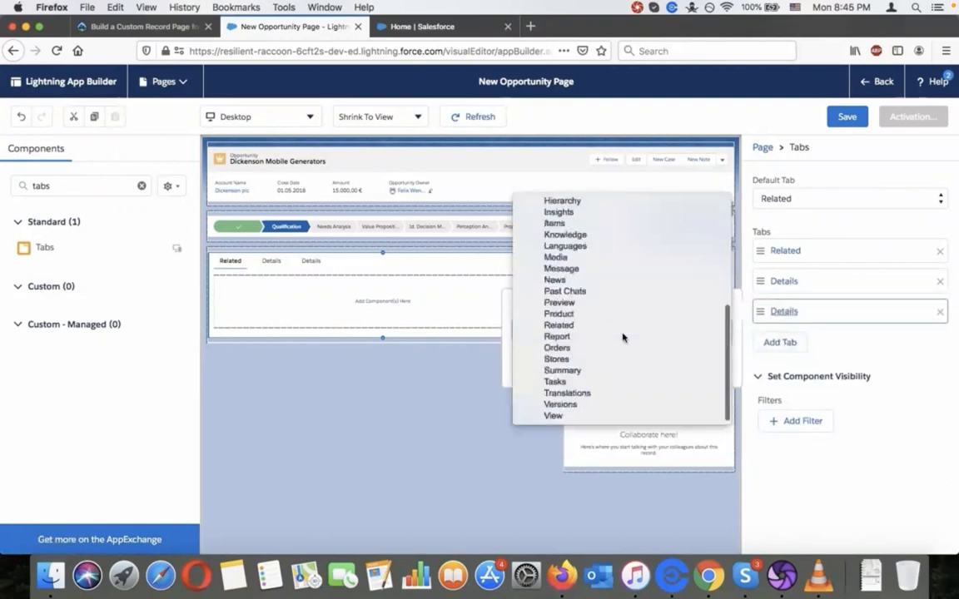
scroll(623, 337, "up", 7)
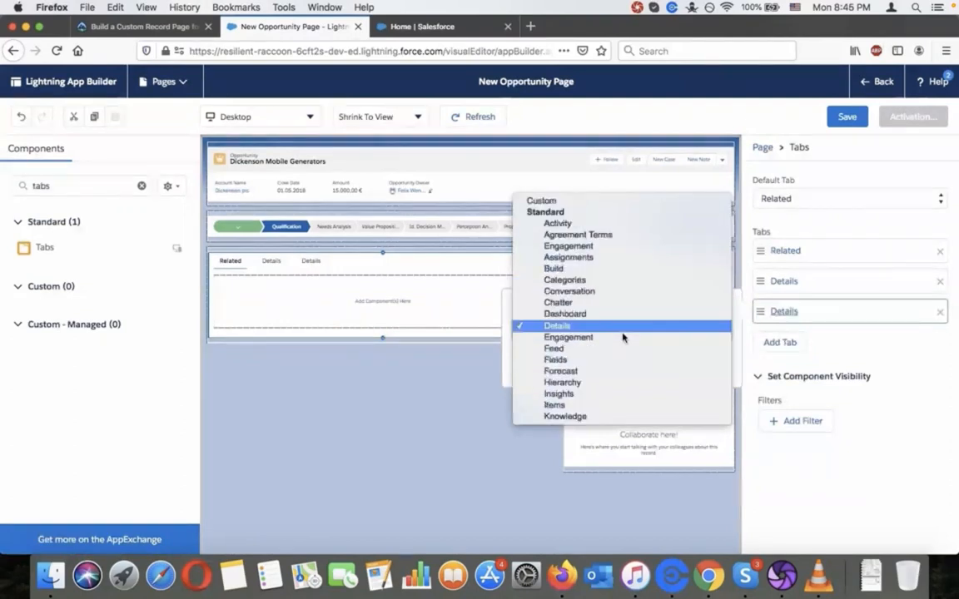
scroll(623, 337, "down", 5)
scroll(623, 337, "up", 6)
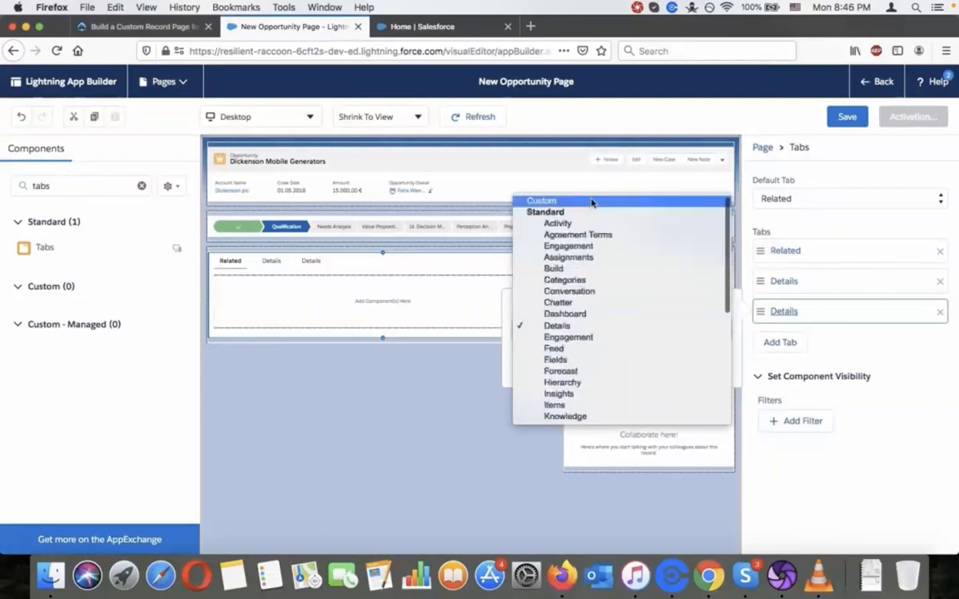
left_click(592, 203)
type("Recent Items")
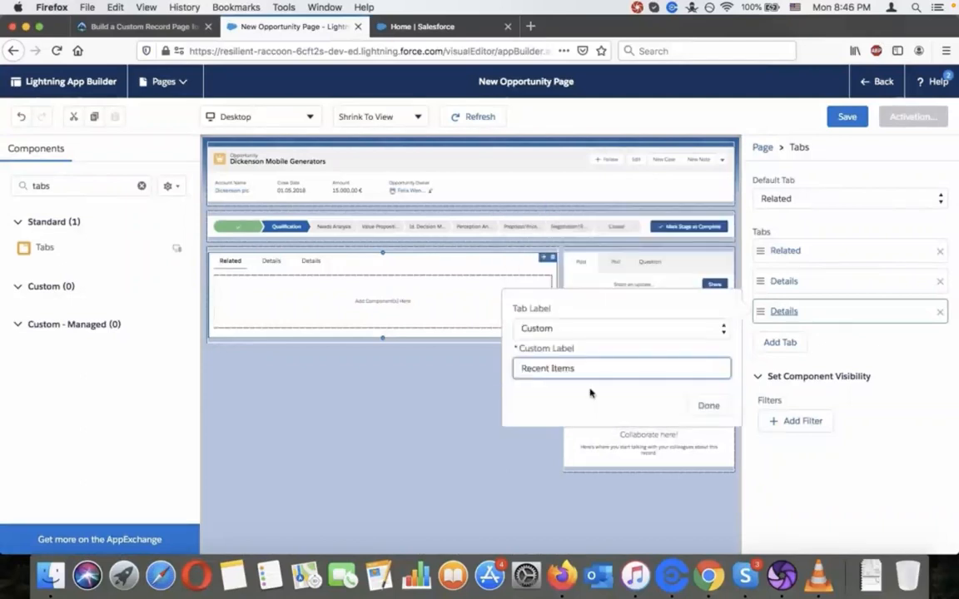
left_click(709, 407)
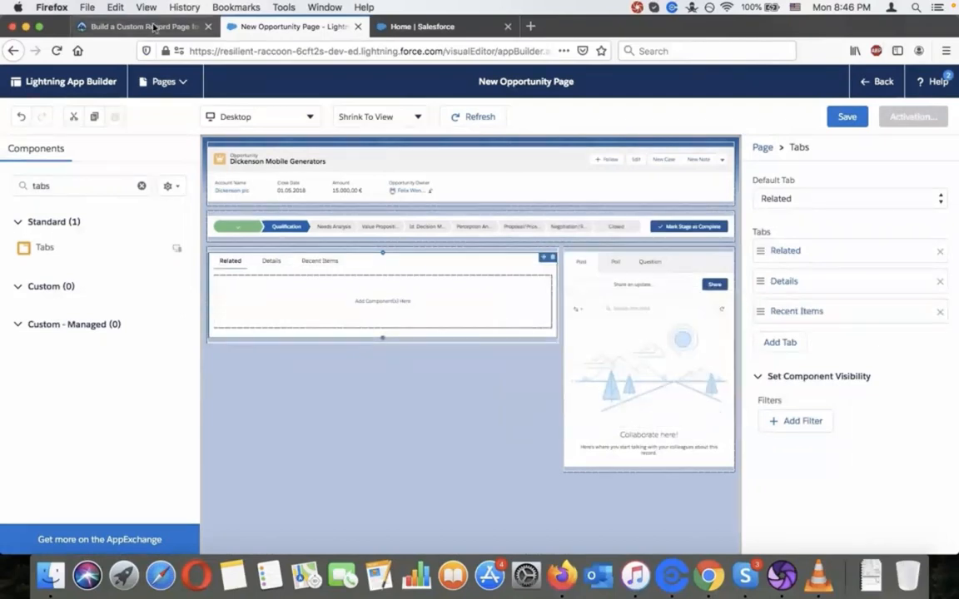
Step: Read the unit's next instructions and move the Recent Items tab to the first position in the Tabs component's tab list
left_click(154, 27)
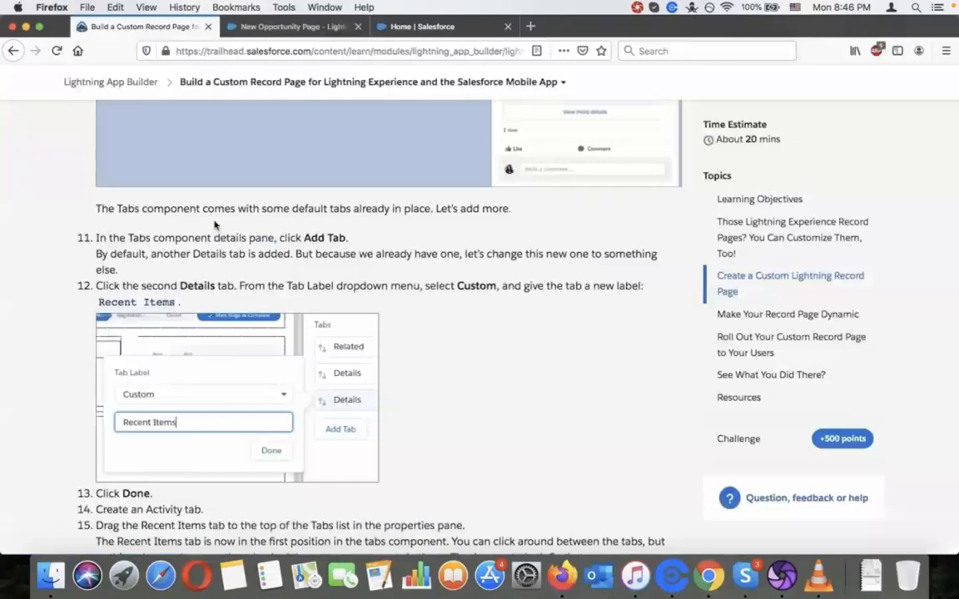
scroll(214, 225, "down", 5)
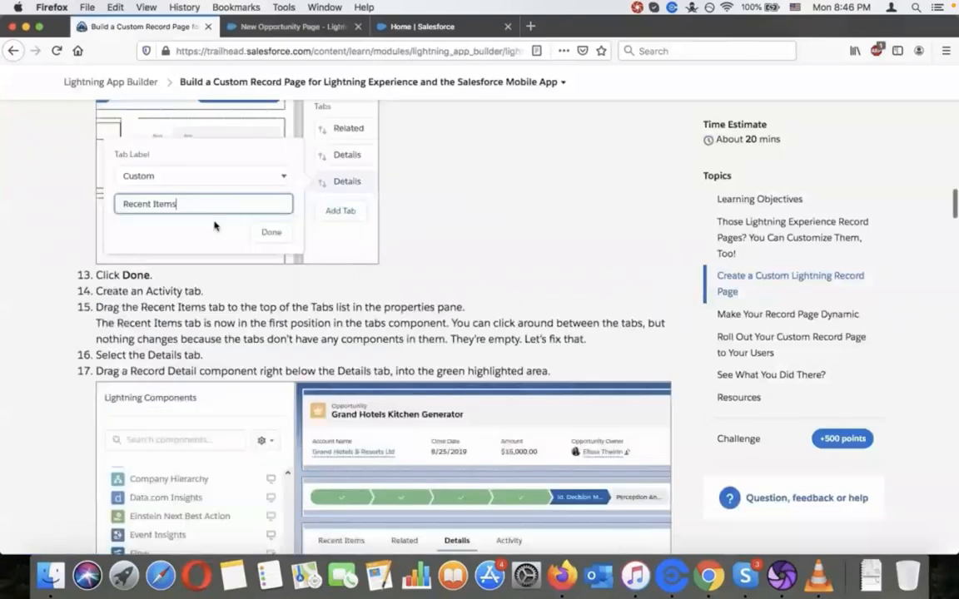
left_click(290, 27)
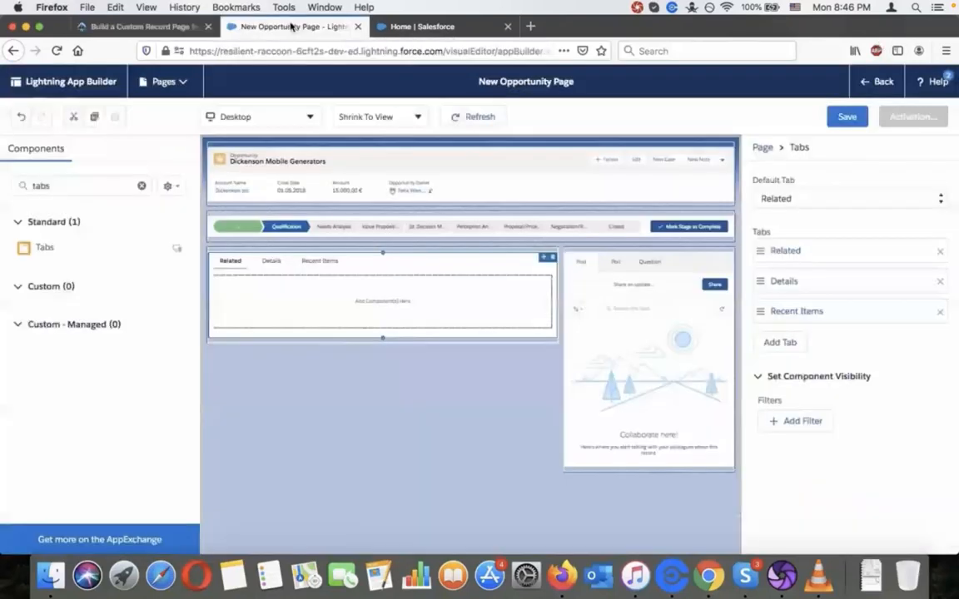
left_click(168, 26)
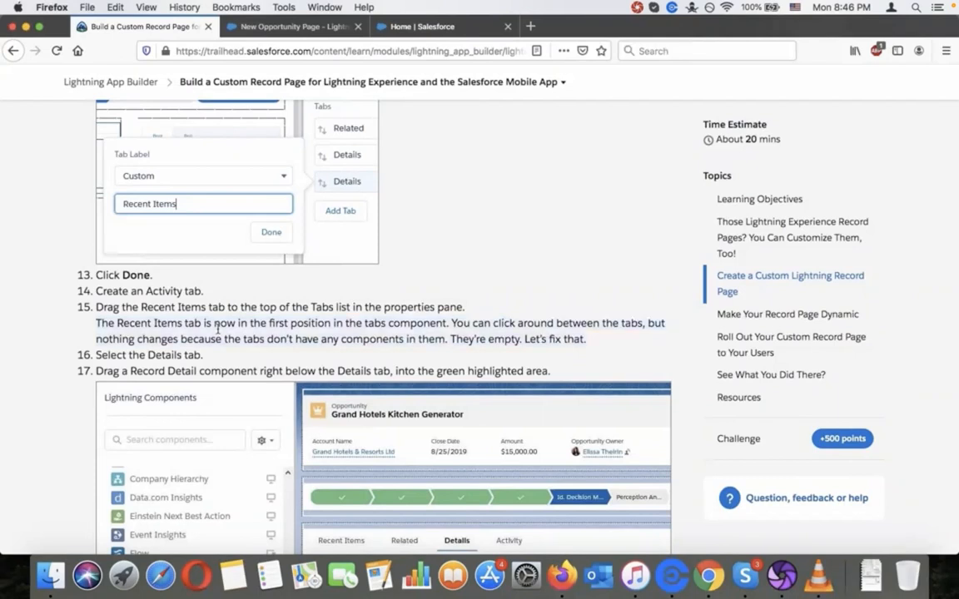
left_click(340, 28)
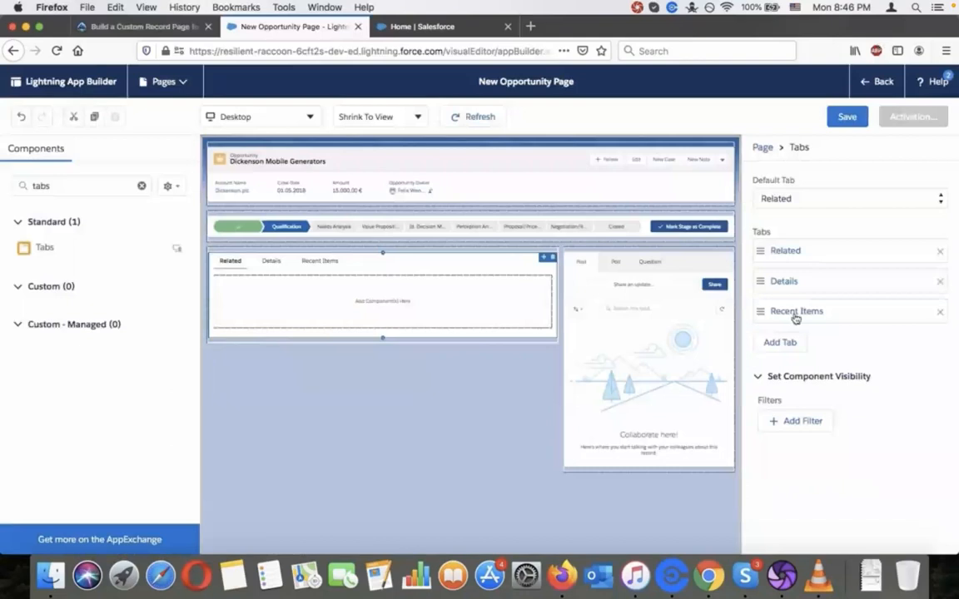
left_click_drag(796, 319, 784, 251)
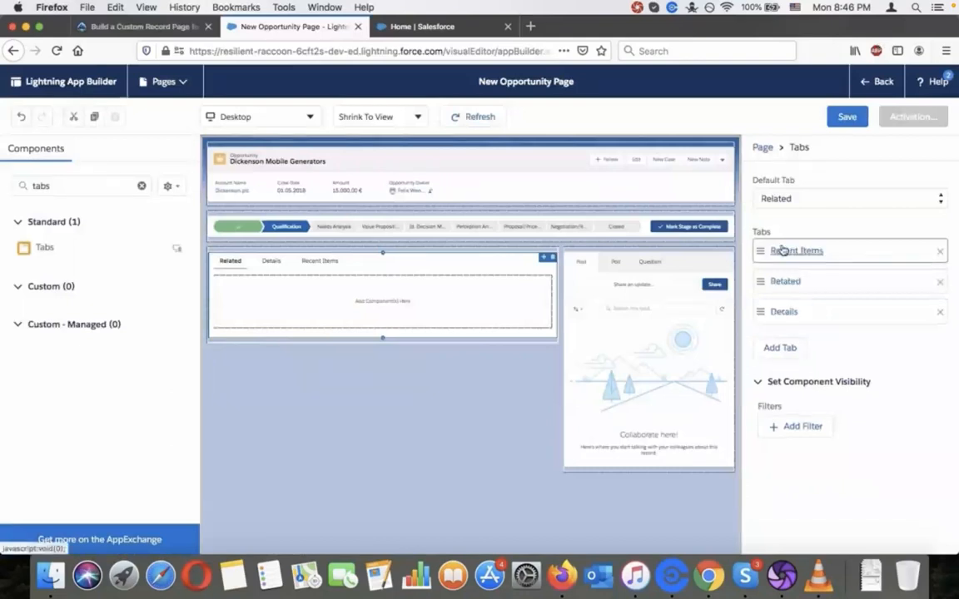
Step: Read the unit's instruction on filling the Details tab and search the components for "reco" to find Record Detail
left_click(146, 27)
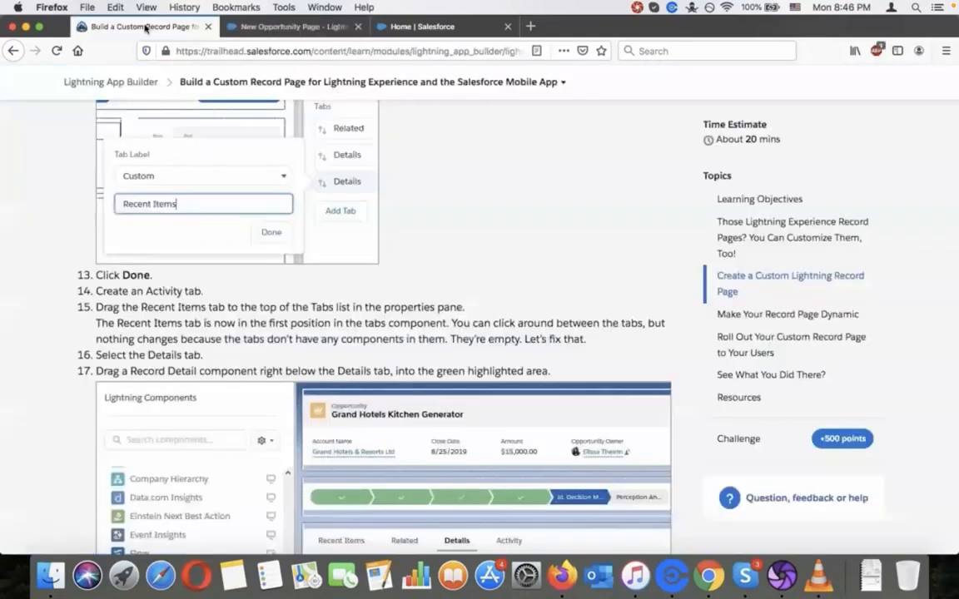
scroll(265, 339, "down", 1)
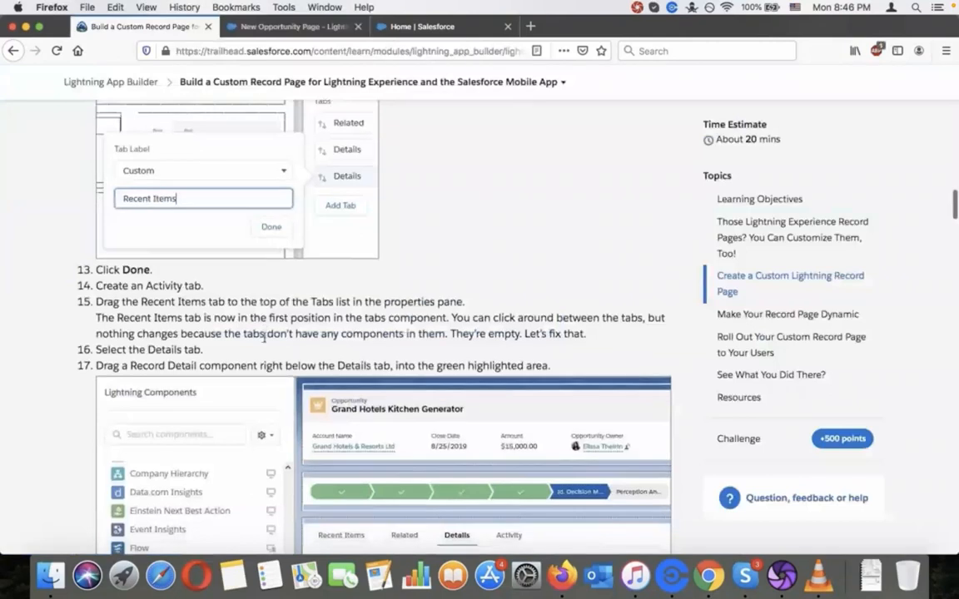
scroll(265, 335, "down", 2)
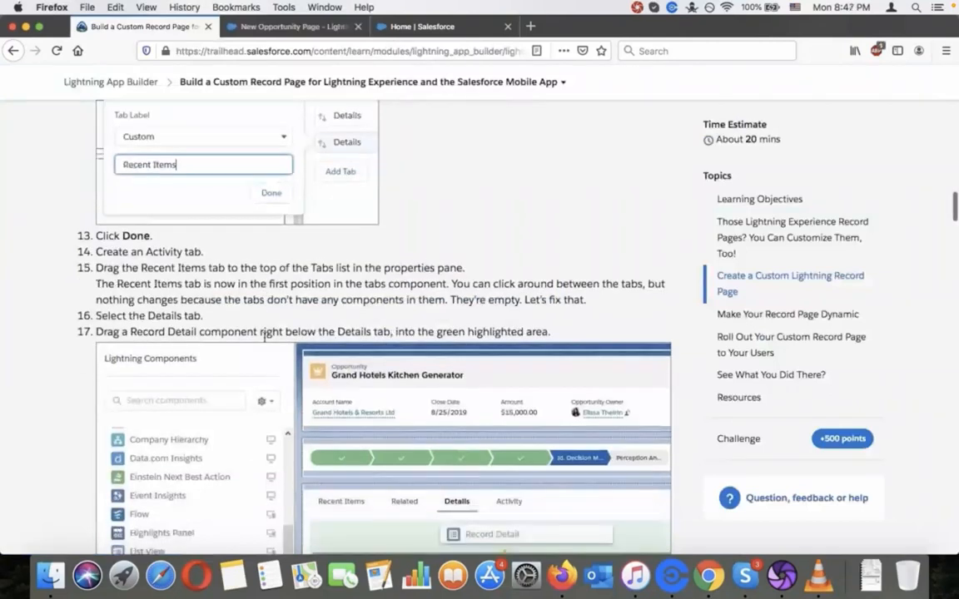
scroll(265, 337, "down", 2)
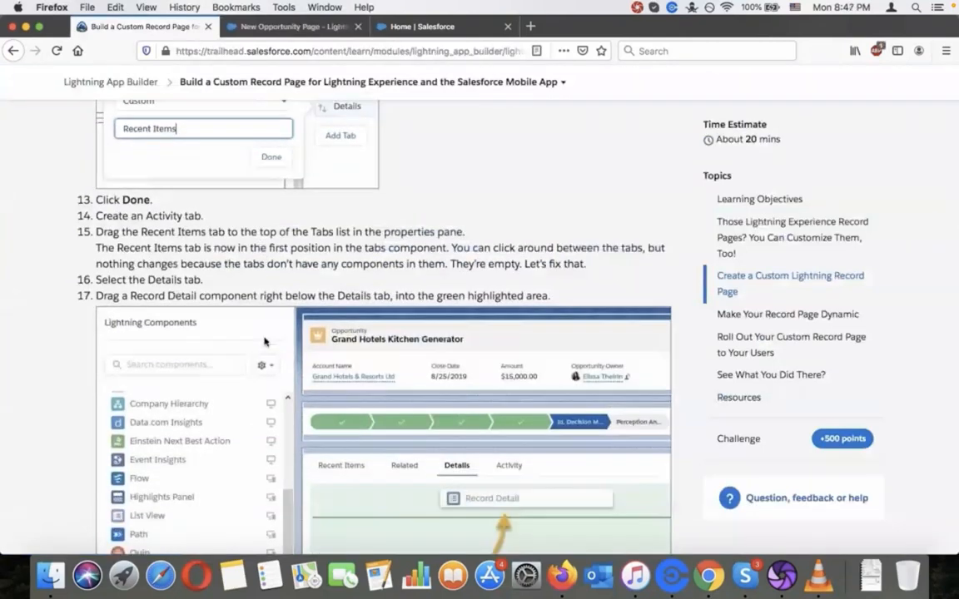
scroll(265, 341, "down", 2)
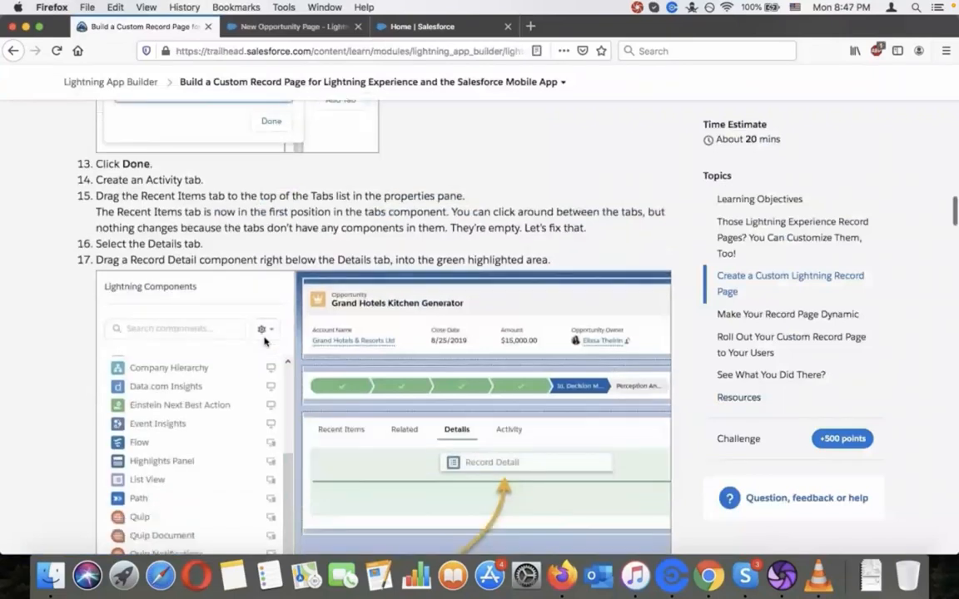
scroll(265, 342, "down", 4)
scroll(265, 342, "down", 1)
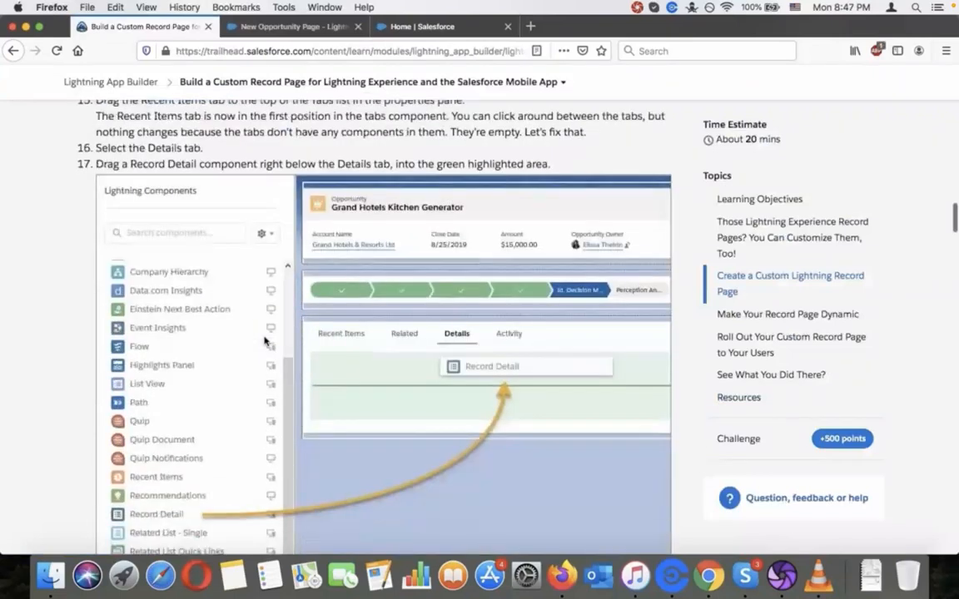
left_click(289, 30)
left_click(83, 187)
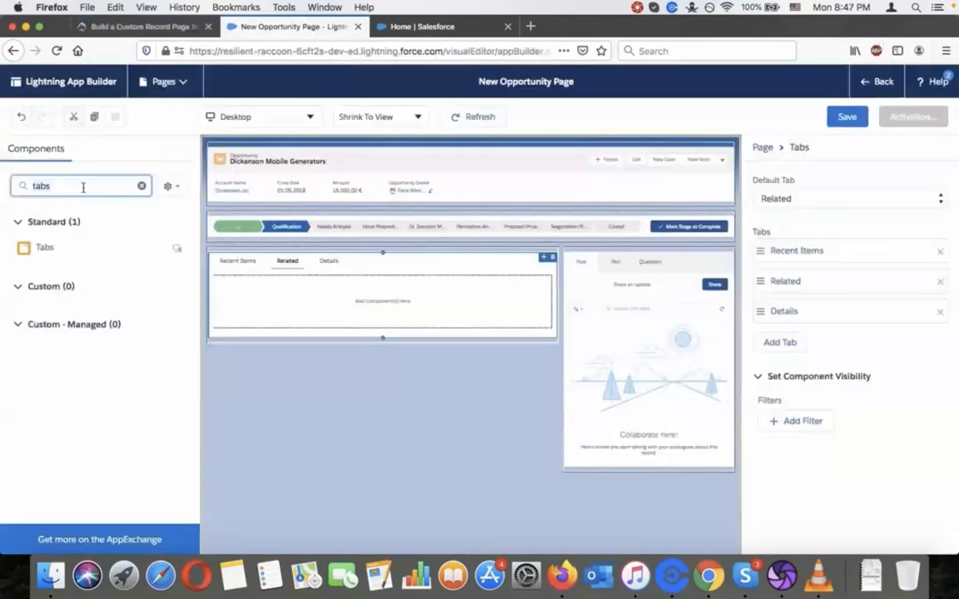
key("super+a")
type("reco")
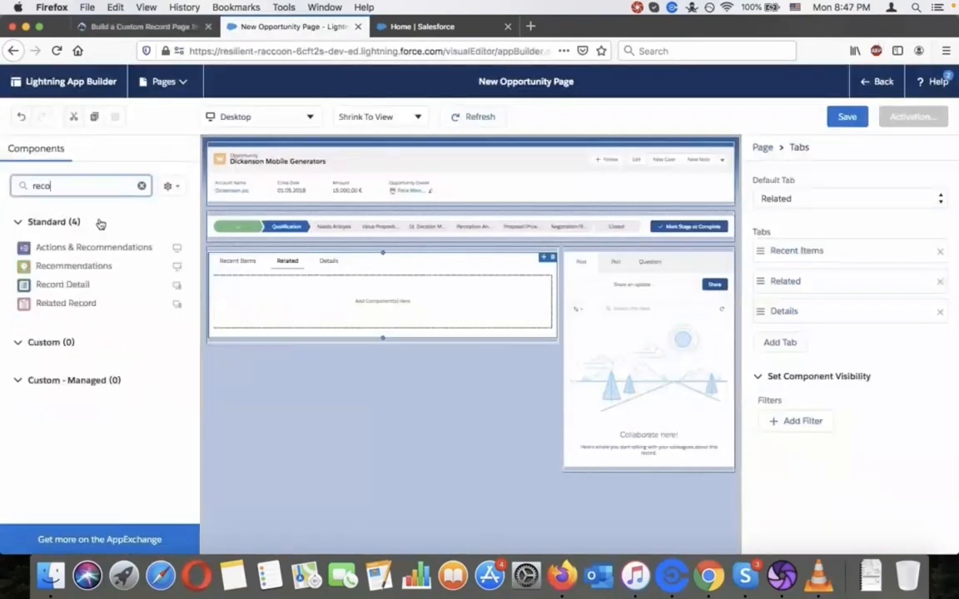
Step: Try to add Record Detail through the Tabs component's tab list, recheck the unit's illustration, and undo the last tab reordering
left_click_drag(72, 292, 805, 333)
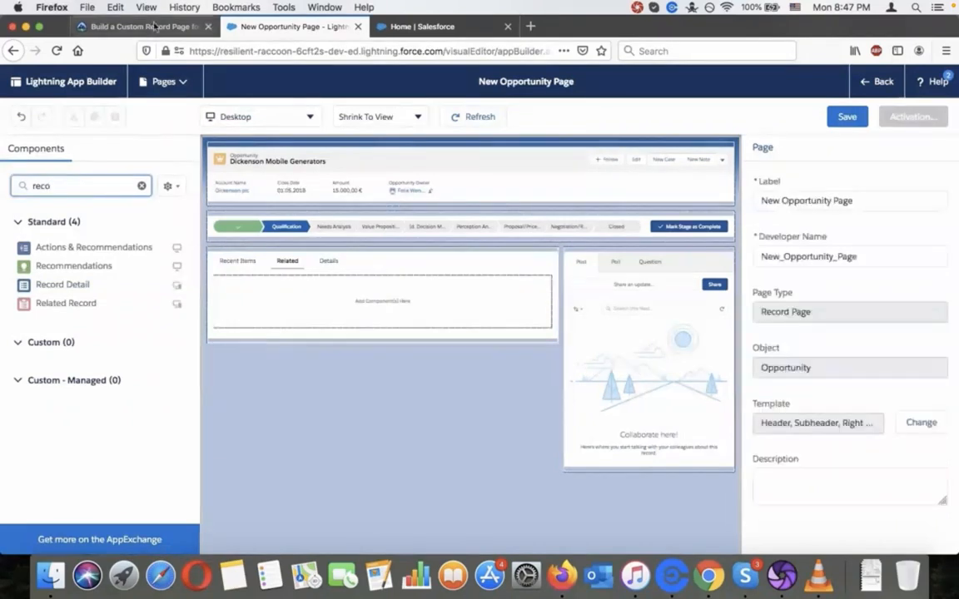
left_click(154, 26)
scroll(340, 393, "down", 5)
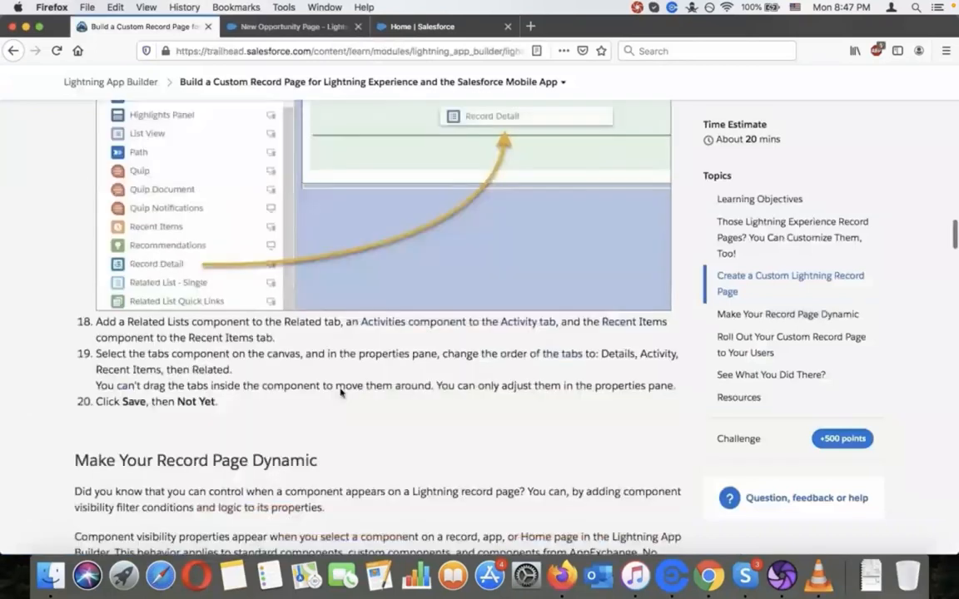
scroll(341, 393, "up", 2)
scroll(341, 393, "up", 1)
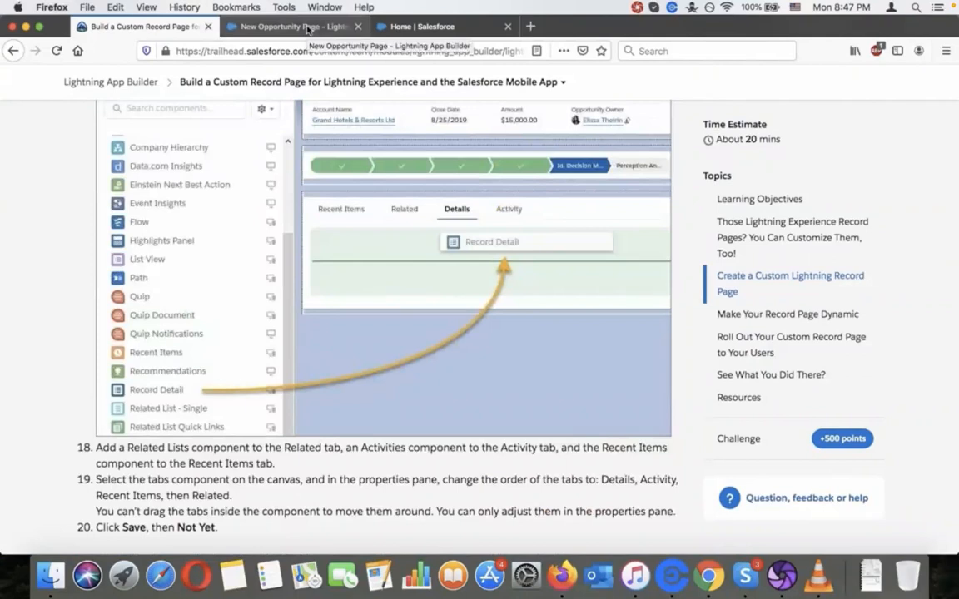
left_click(308, 29)
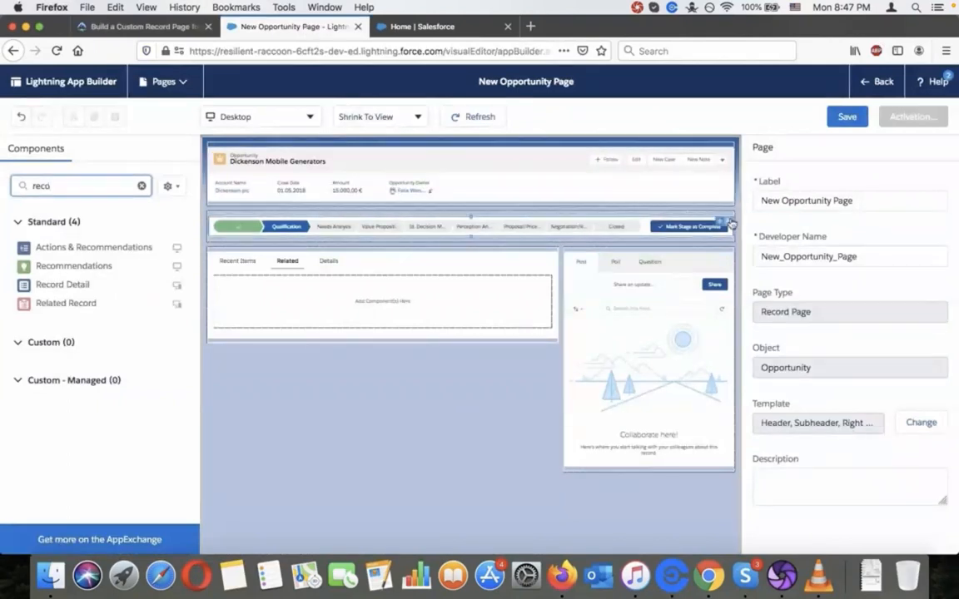
left_click(20, 117)
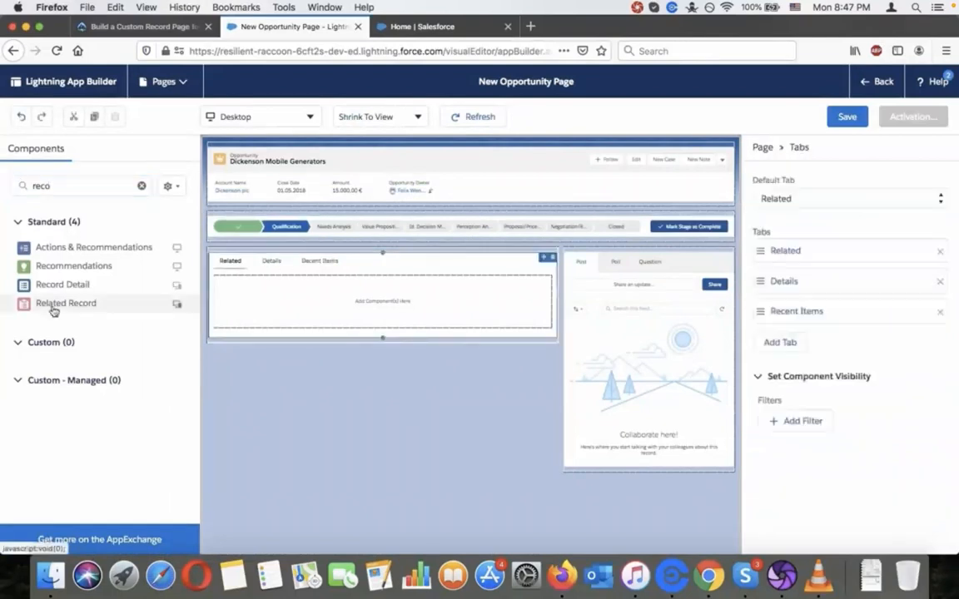
Step: Add the Record Detail component to the Related tab's empty area and check the unit's next instruction
left_click_drag(59, 289, 262, 284)
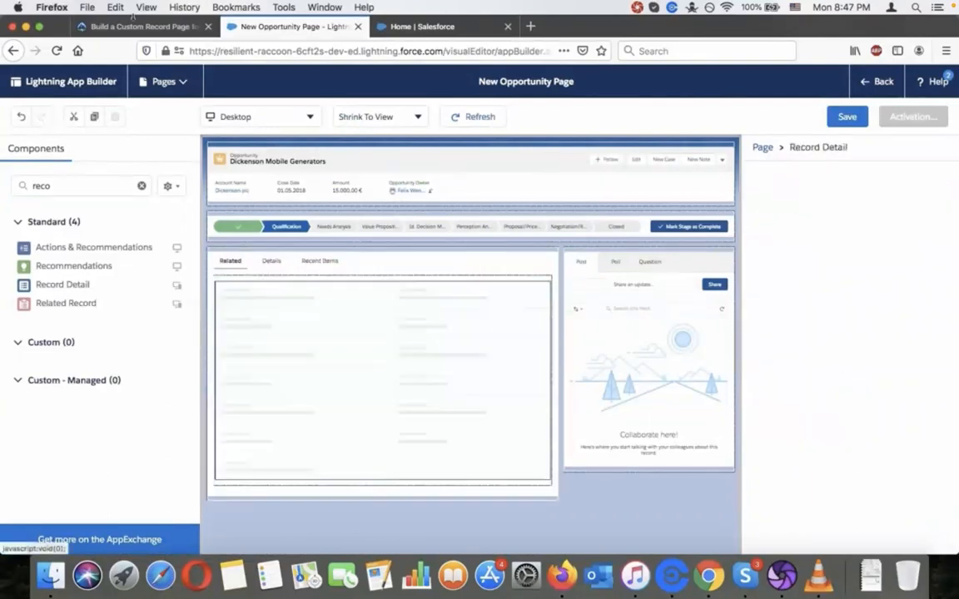
left_click(137, 26)
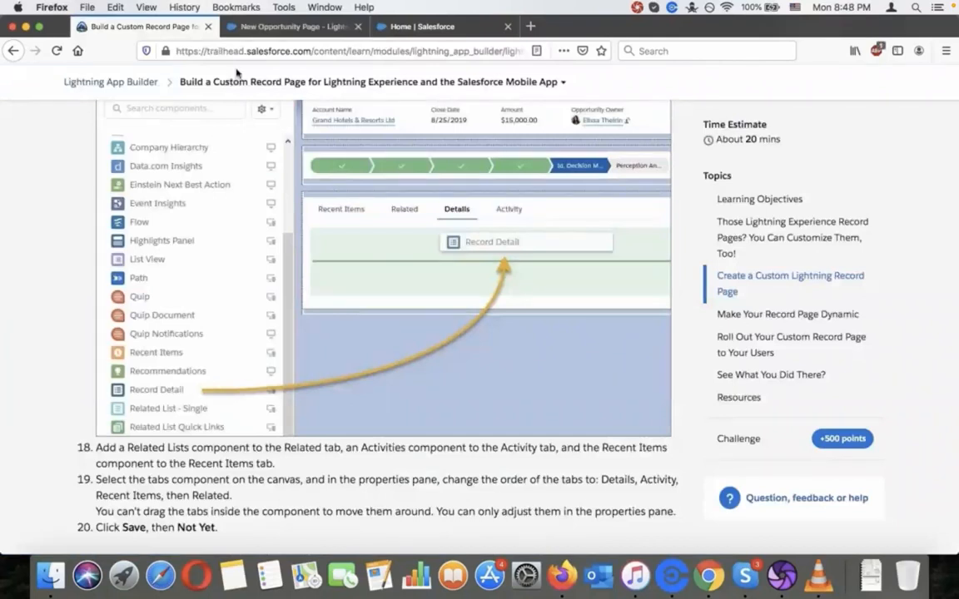
Step: Search the components for "rela" to find Related Lists and recheck the unit's instruction on filling the Related tab
key("ctrl+Tab")
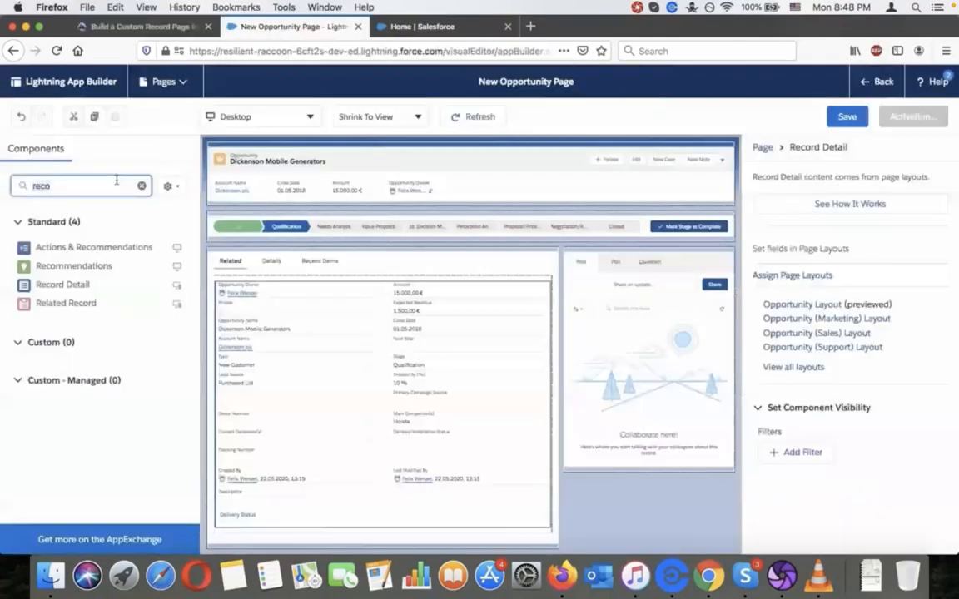
key("BackSpace")
key("BackSpace")
key("BackSpace")
type("ek")
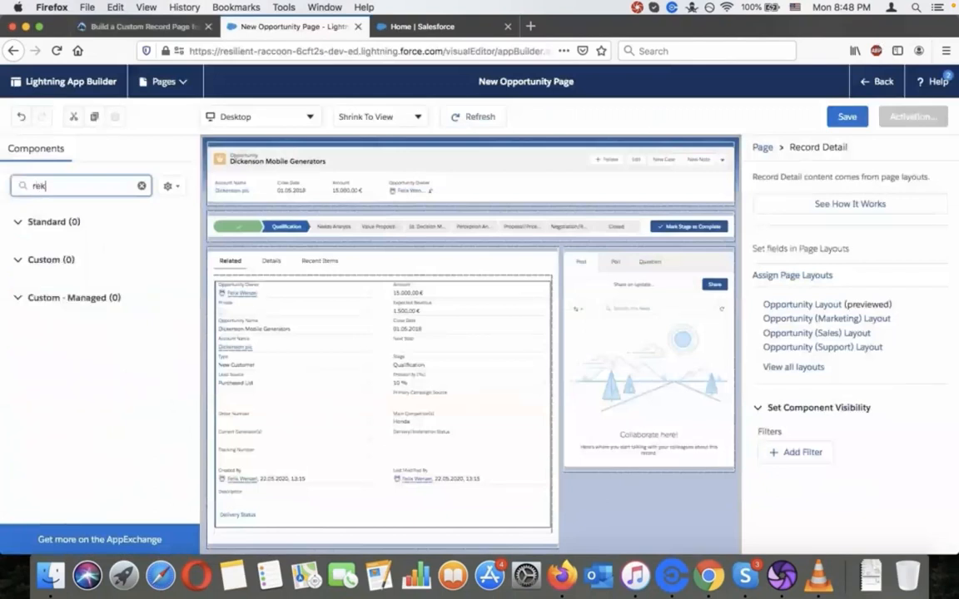
key("BackSpace")
type("la")
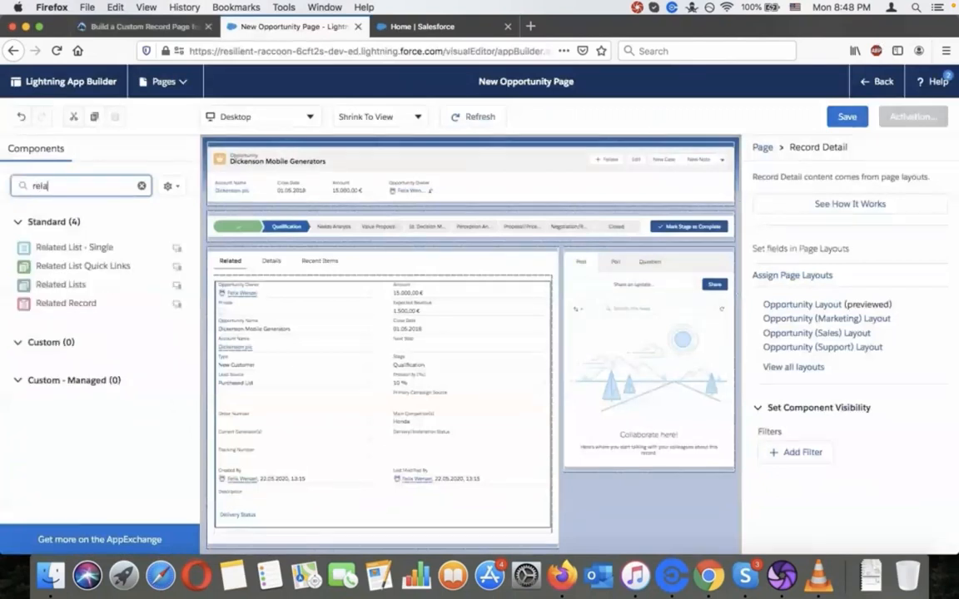
left_click(161, 27)
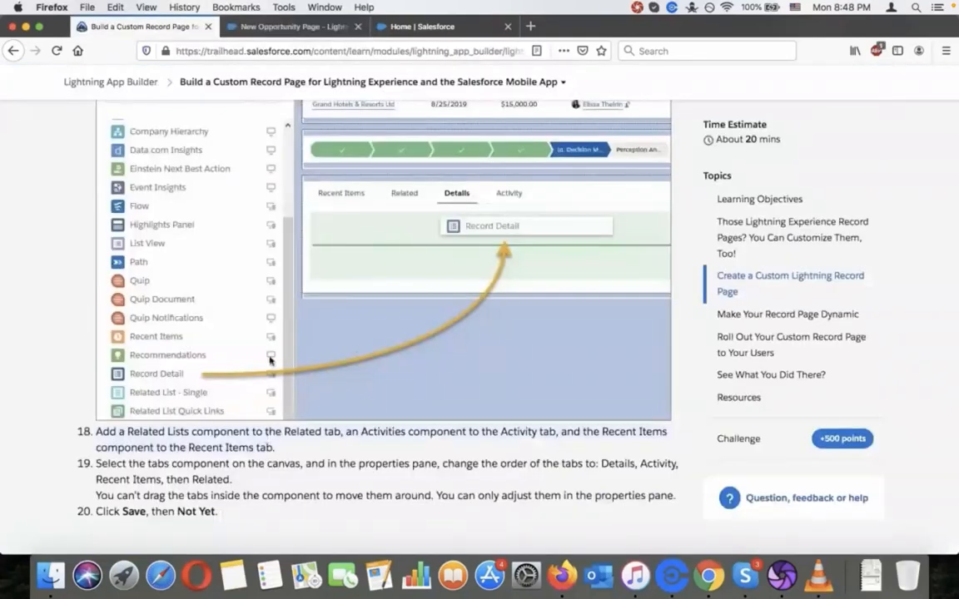
left_click(253, 26)
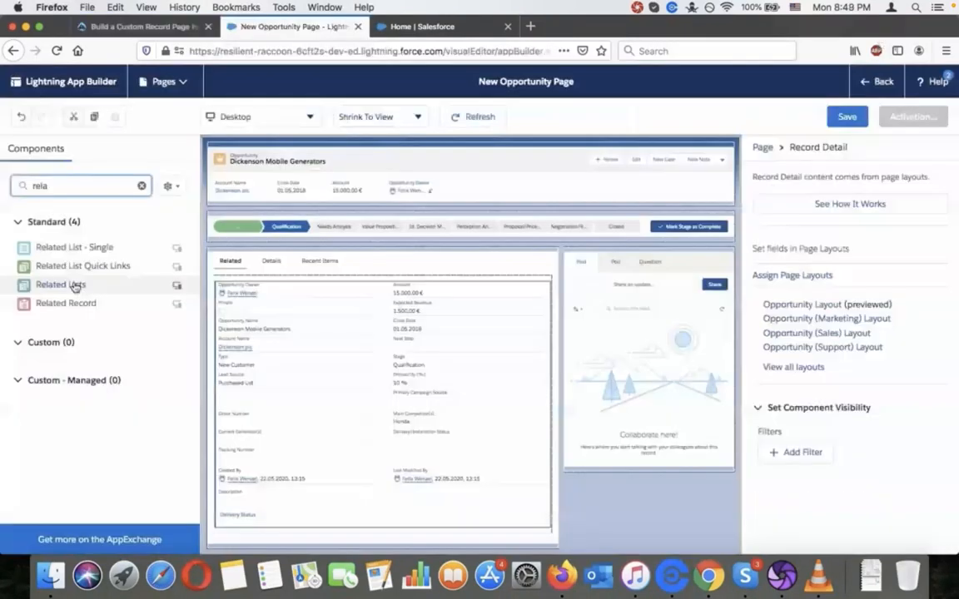
Step: Try placing the Related Lists component inside the Related tab above Record Detail and compare the canvas with the unit's instruction
left_click_drag(75, 286, 226, 272)
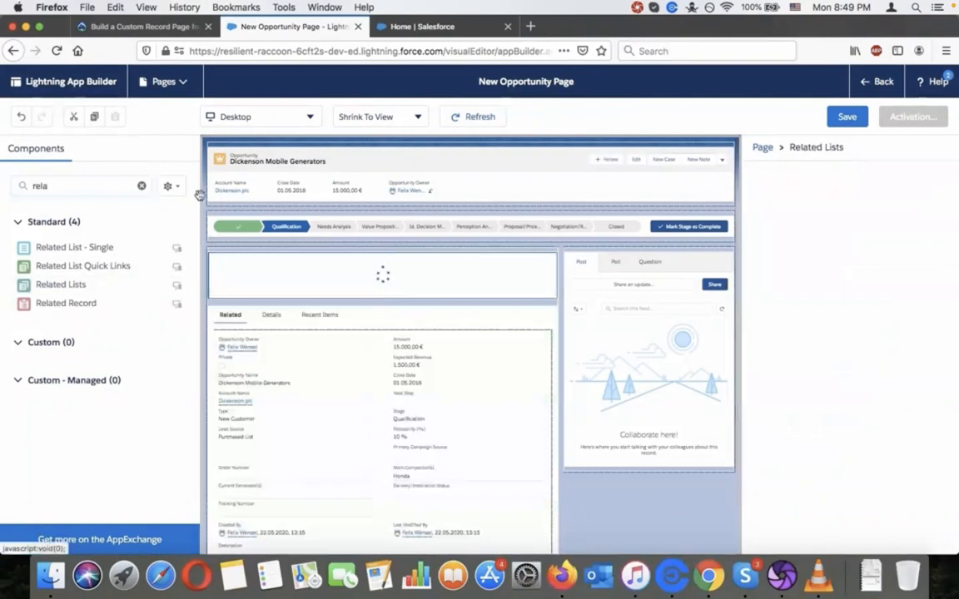
left_click(19, 118)
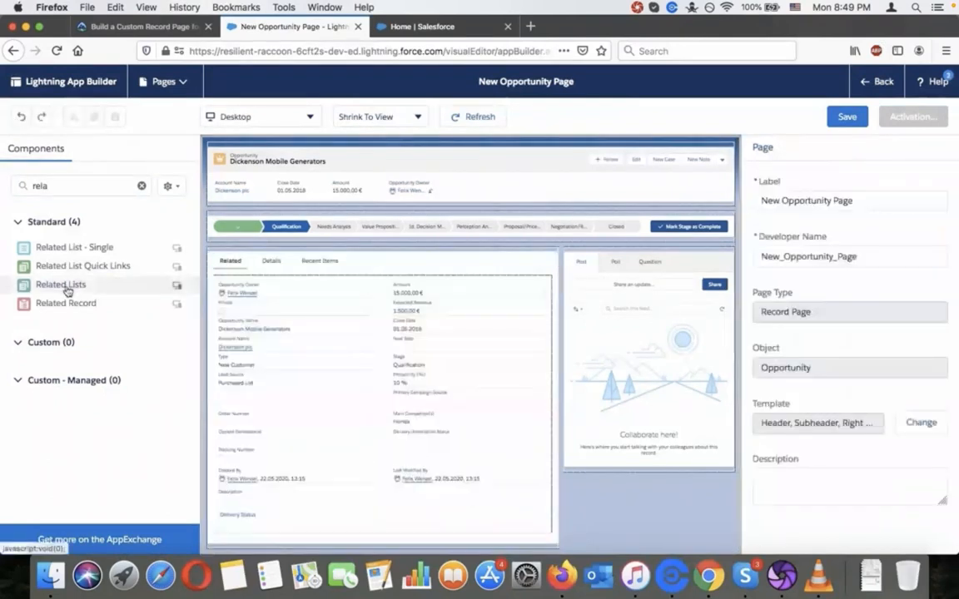
left_click_drag(67, 290, 251, 305)
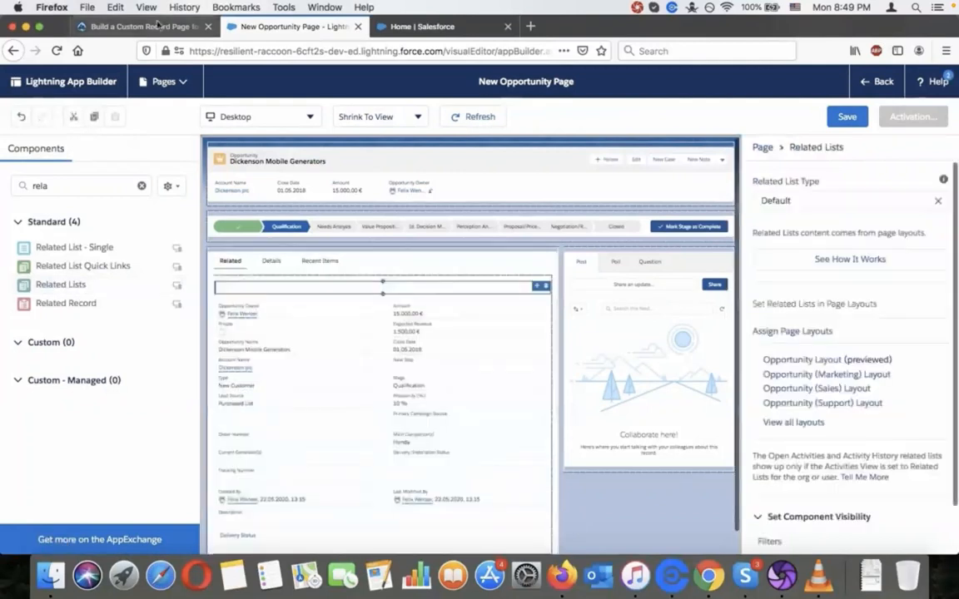
left_click(156, 25)
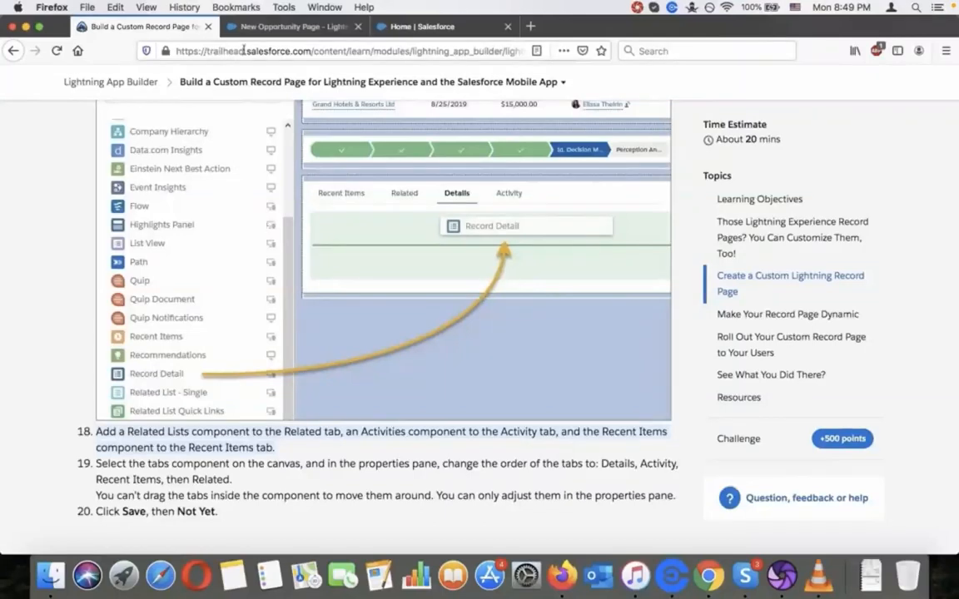
left_click(274, 26)
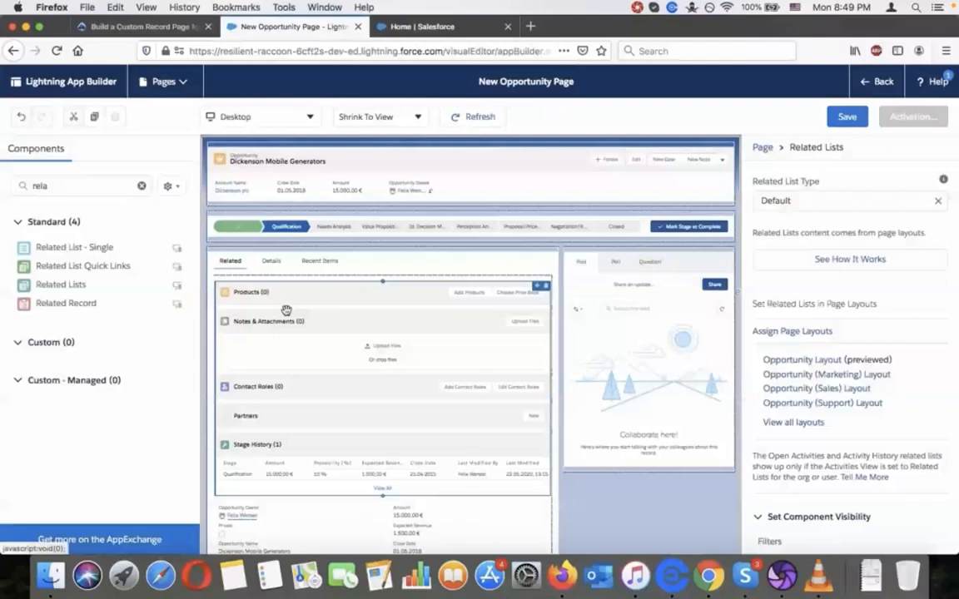
scroll(292, 348, "down", 1)
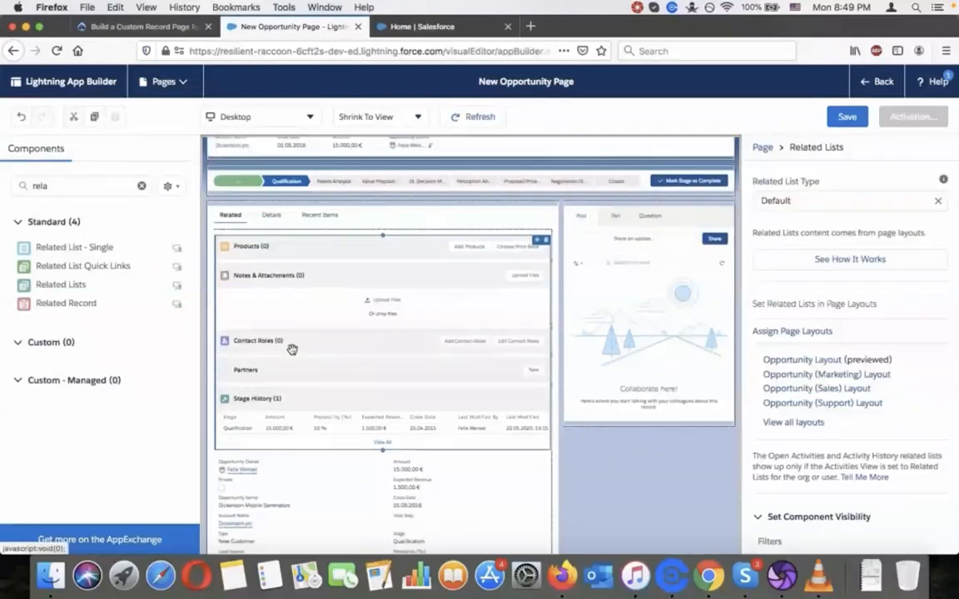
scroll(292, 346, "down", 4)
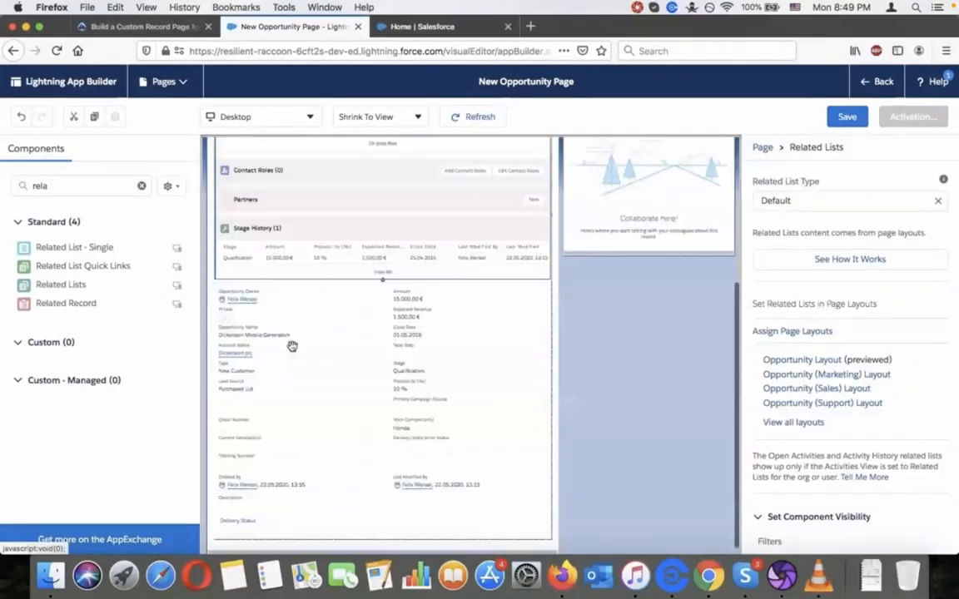
scroll(293, 346, "up", 5)
left_click(188, 28)
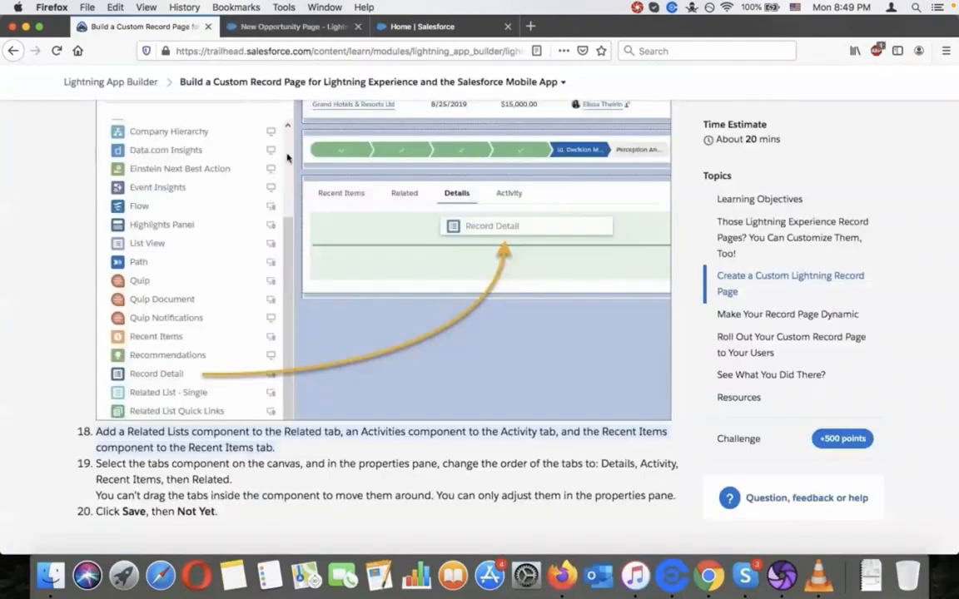
scroll(287, 158, "up", 1)
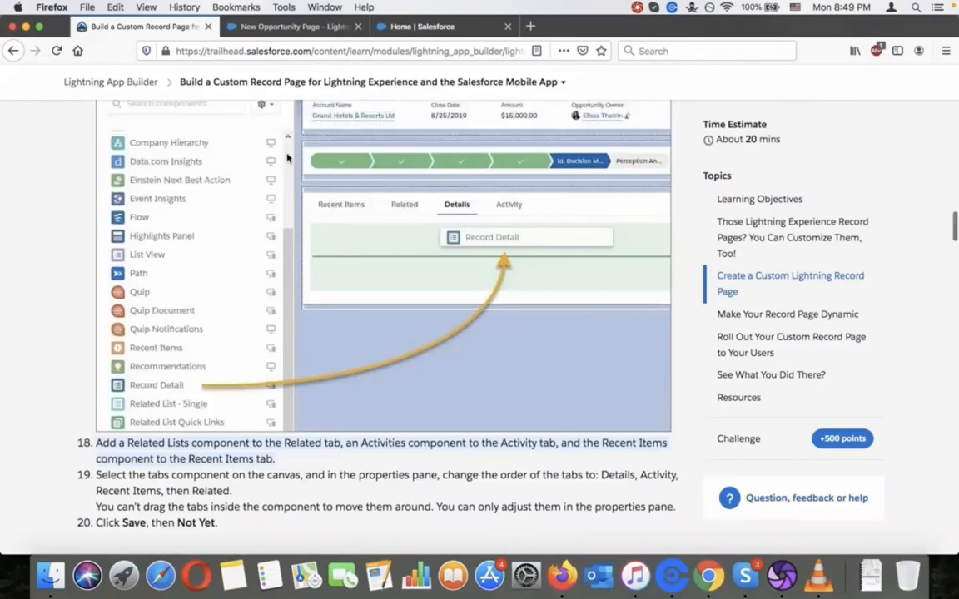
Step: Search the components for "act" to find Activities and undo the addition of Related Lists to the Related tab
left_click(295, 28)
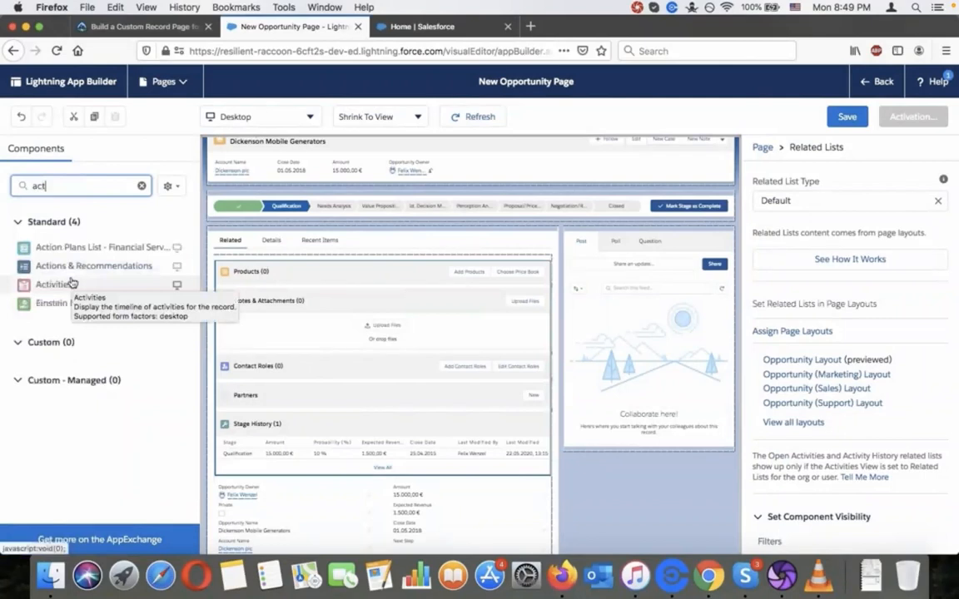
scroll(502, 312, "down", 2)
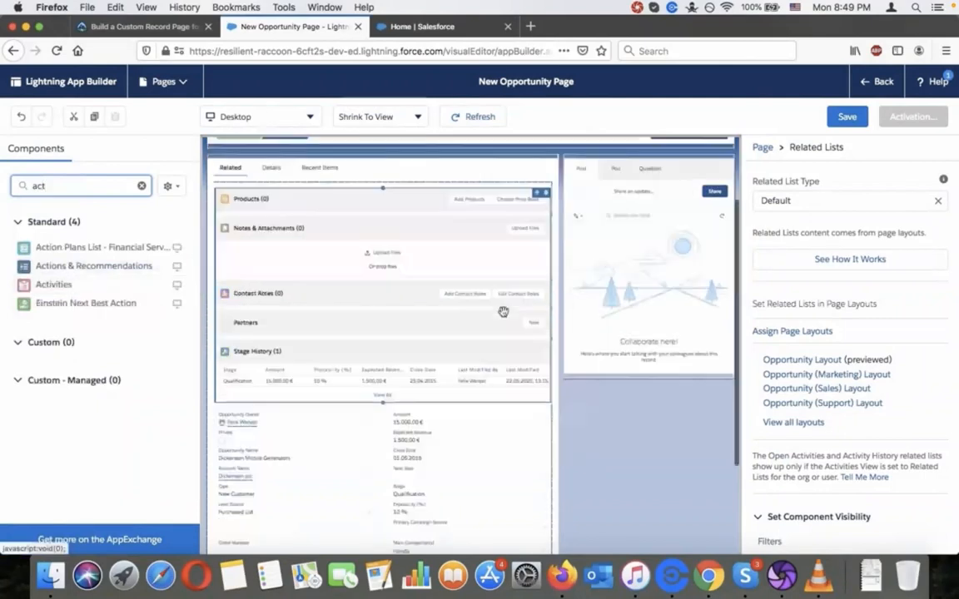
scroll(503, 312, "up", 1)
scroll(503, 316, "up", 1)
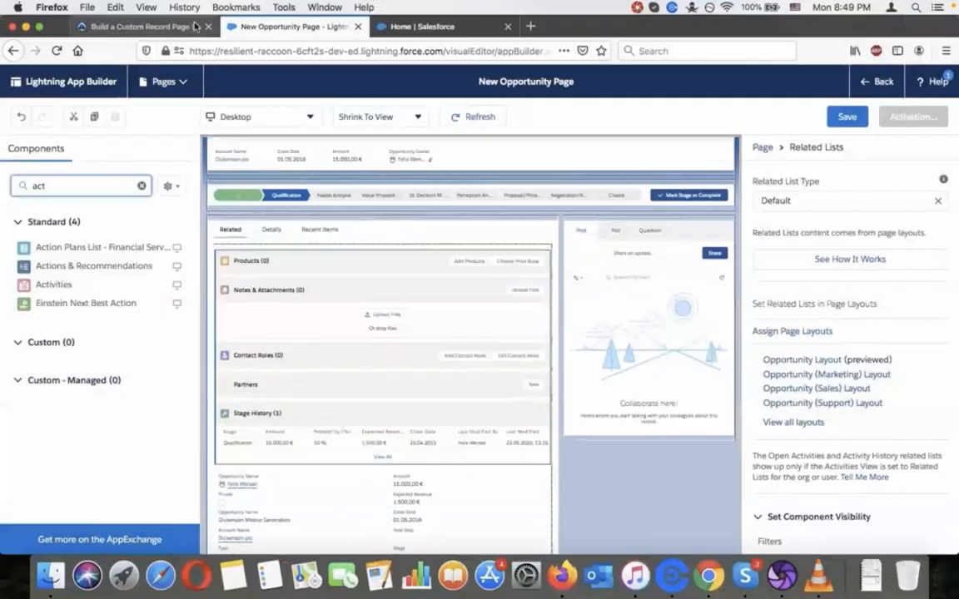
left_click(141, 27)
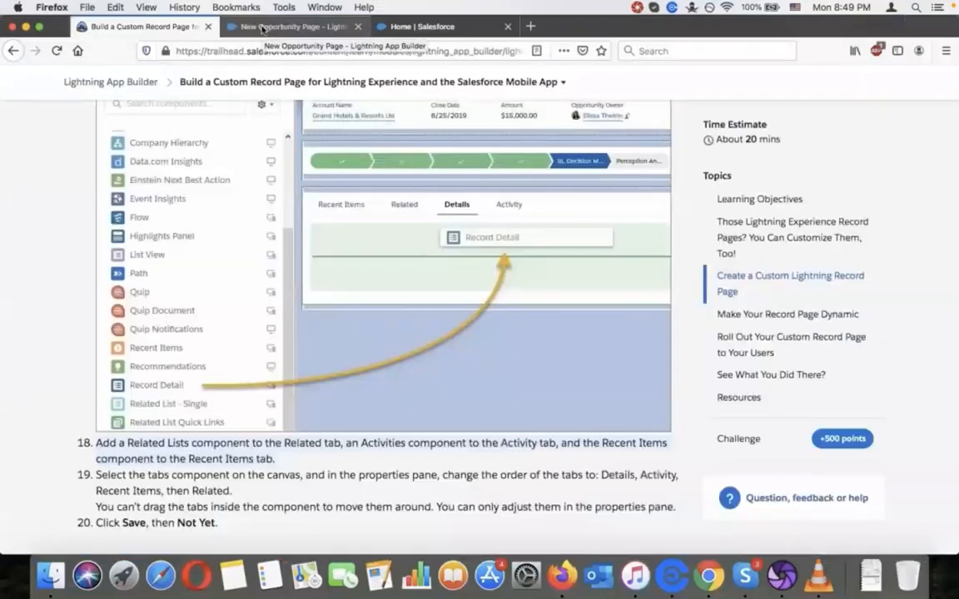
left_click(262, 29)
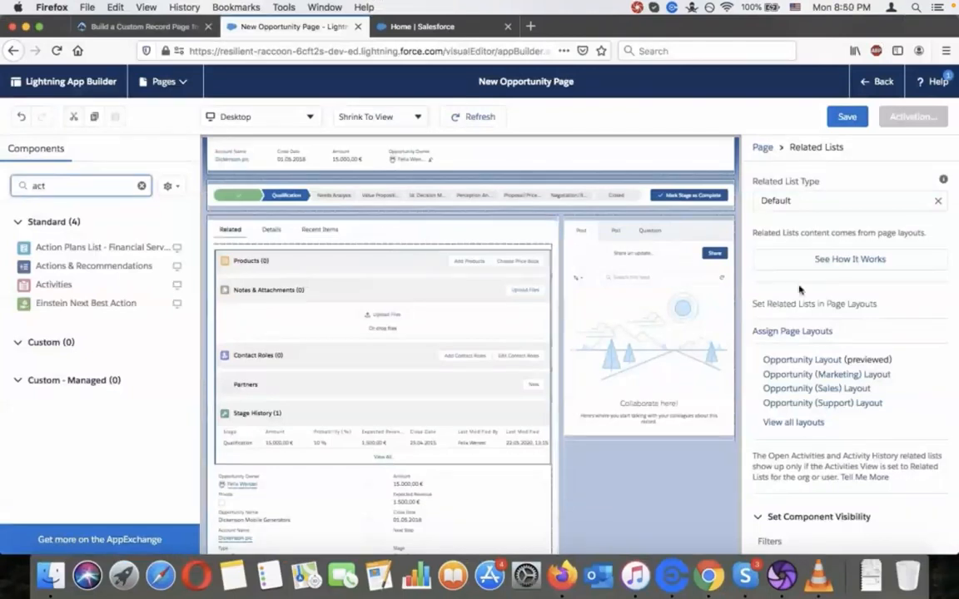
left_click(19, 117)
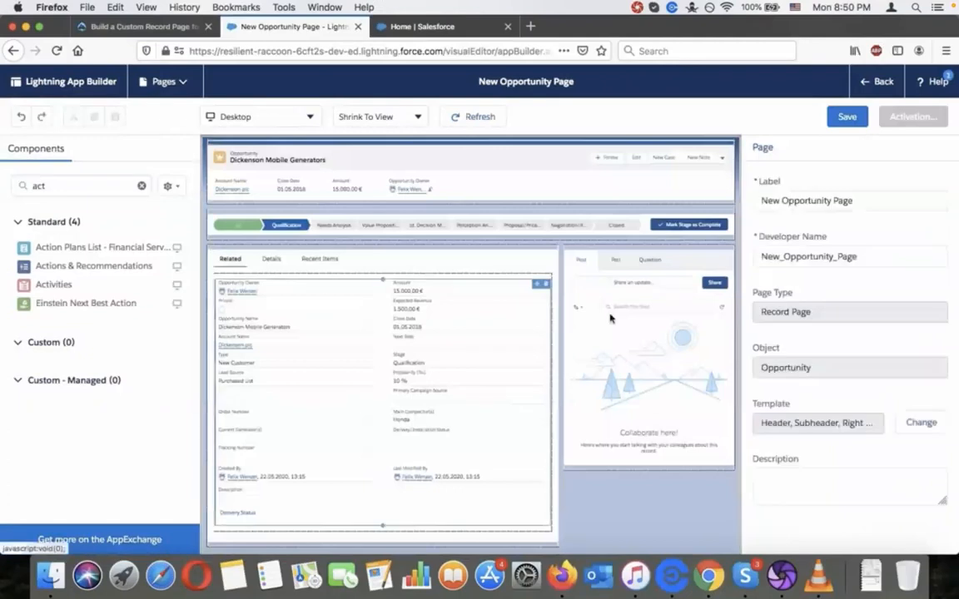
left_click(352, 390)
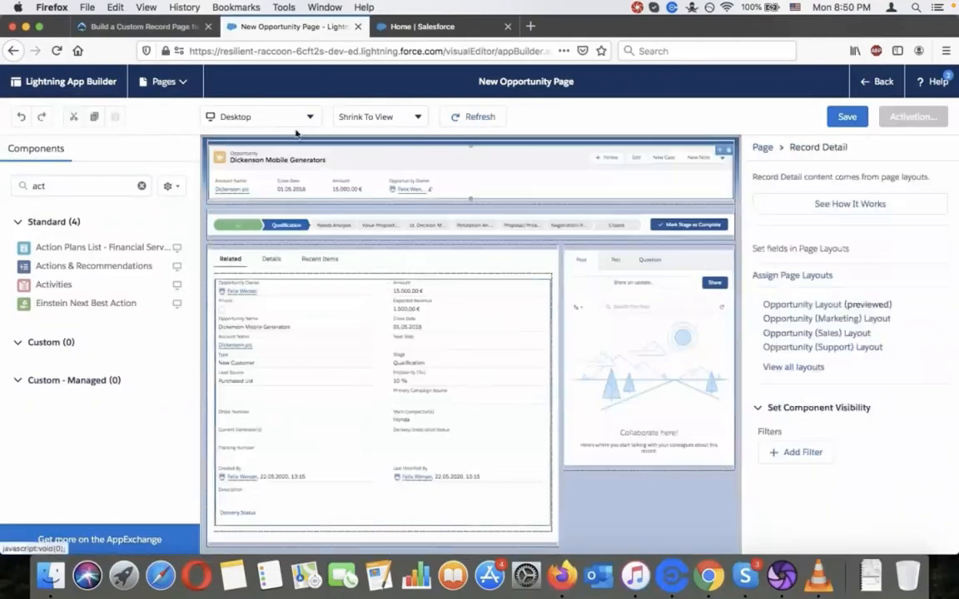
Step: Read back through the unit's instructions 11 to 18 on creating, ordering and filling the tabs
left_click(142, 26)
scroll(321, 256, "up", 3)
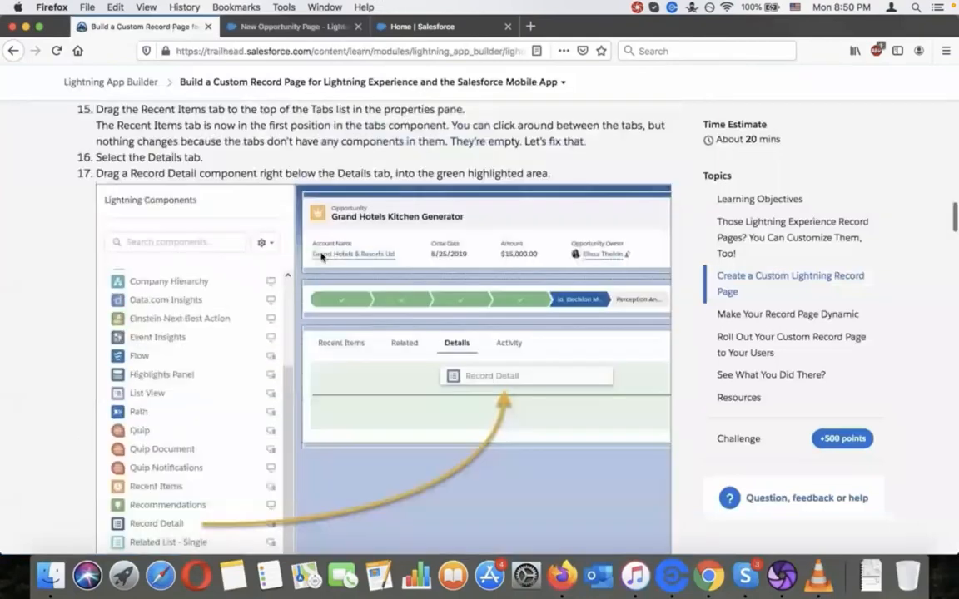
scroll(321, 257, "up", 3)
scroll(321, 256, "down", 1)
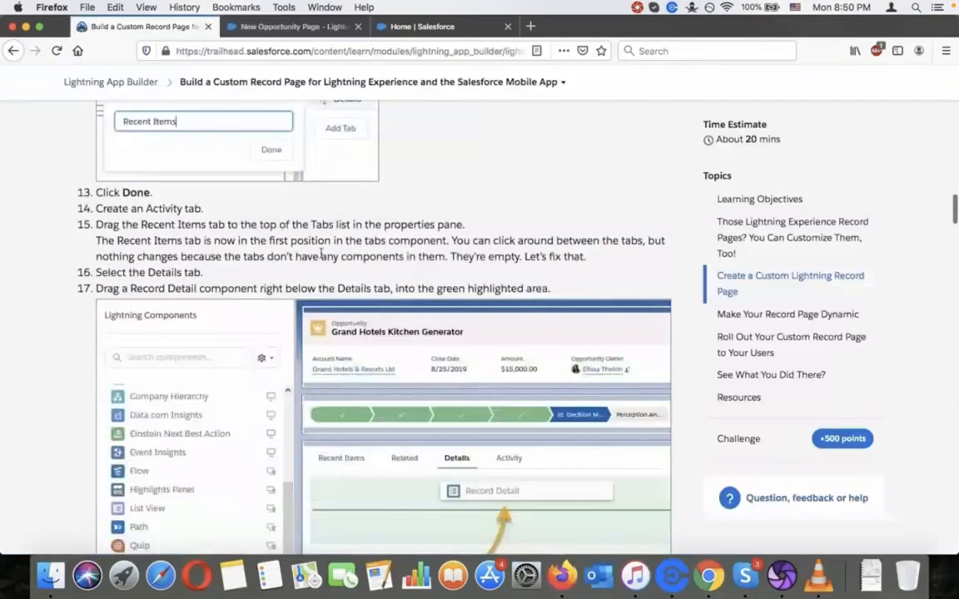
scroll(321, 254, "down", 3)
scroll(321, 257, "down", 2)
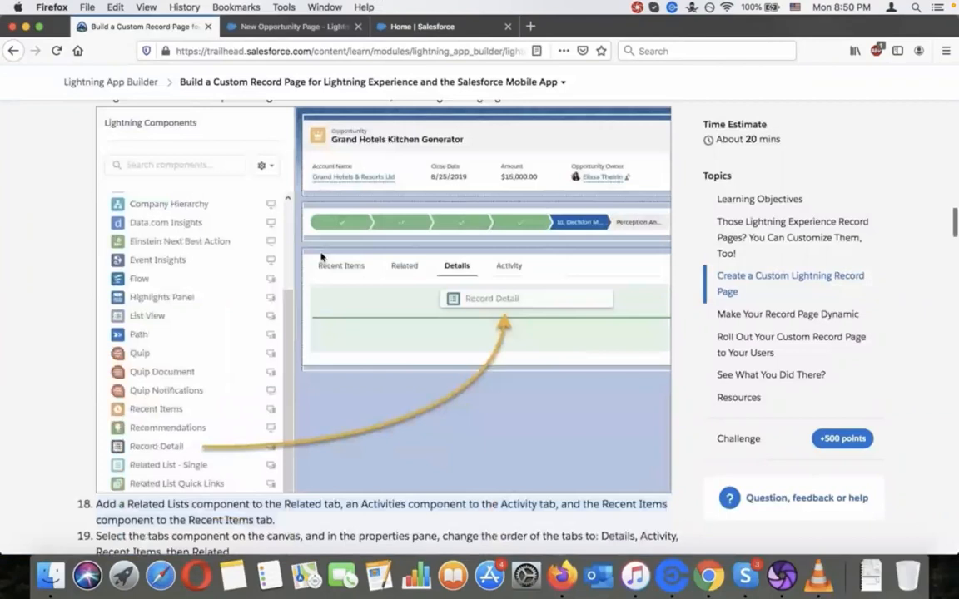
scroll(322, 257, "up", 7)
scroll(321, 258, "up", 3)
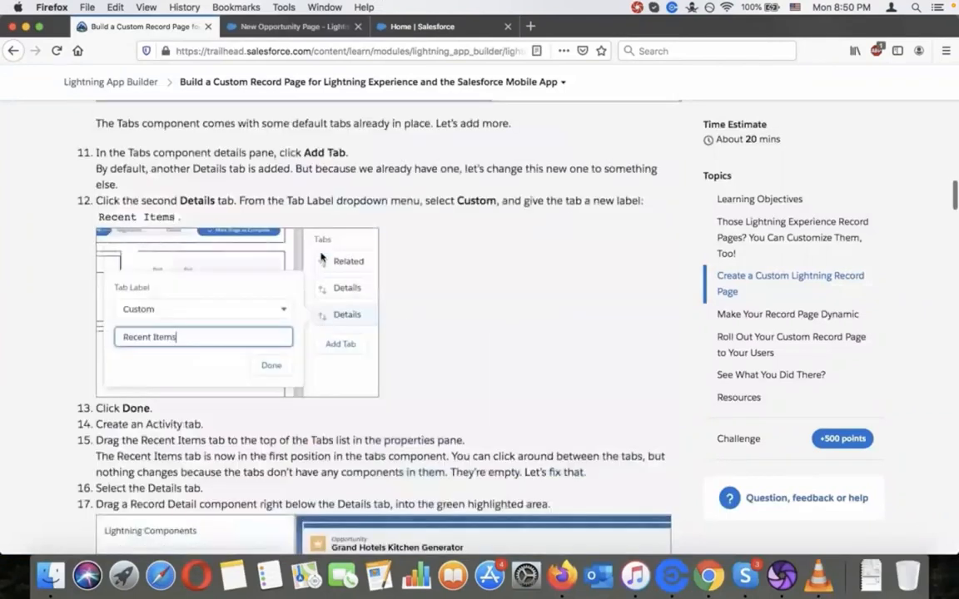
scroll(322, 258, "up", 1)
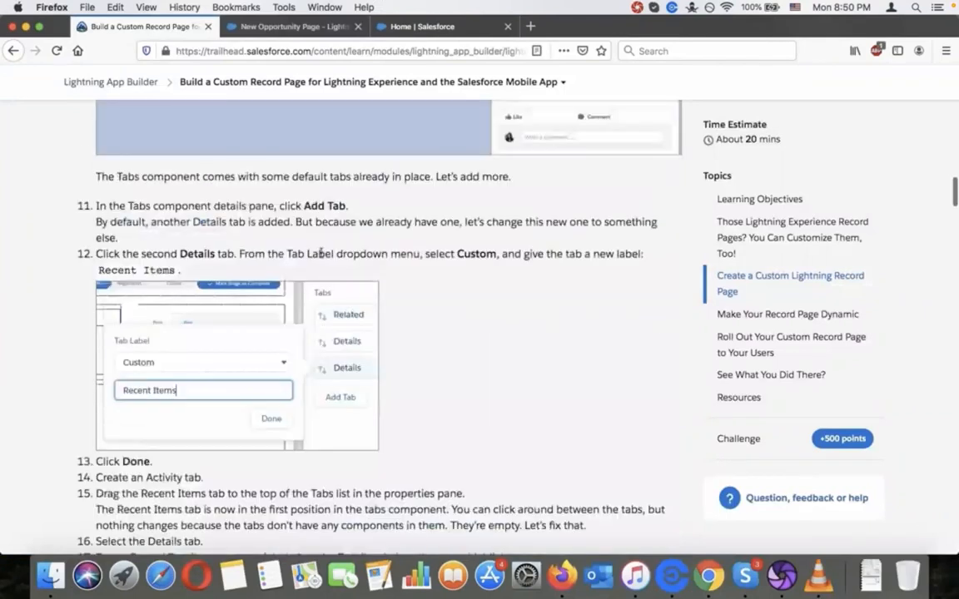
Step: View the Details and Recent Items tabs on the canvas and compare them with the unit's tab instructions
left_click(281, 25)
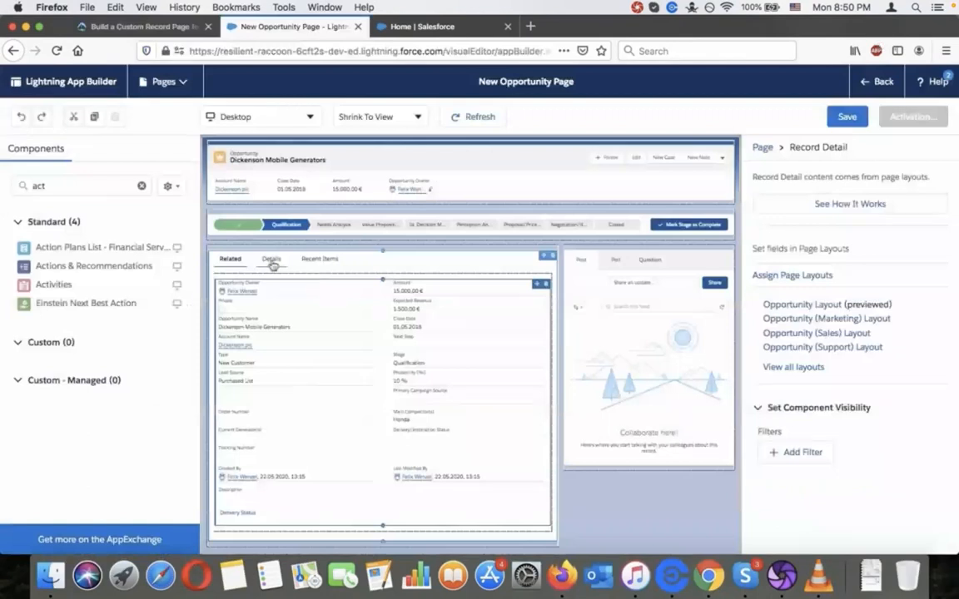
left_click(272, 263)
left_click(317, 263)
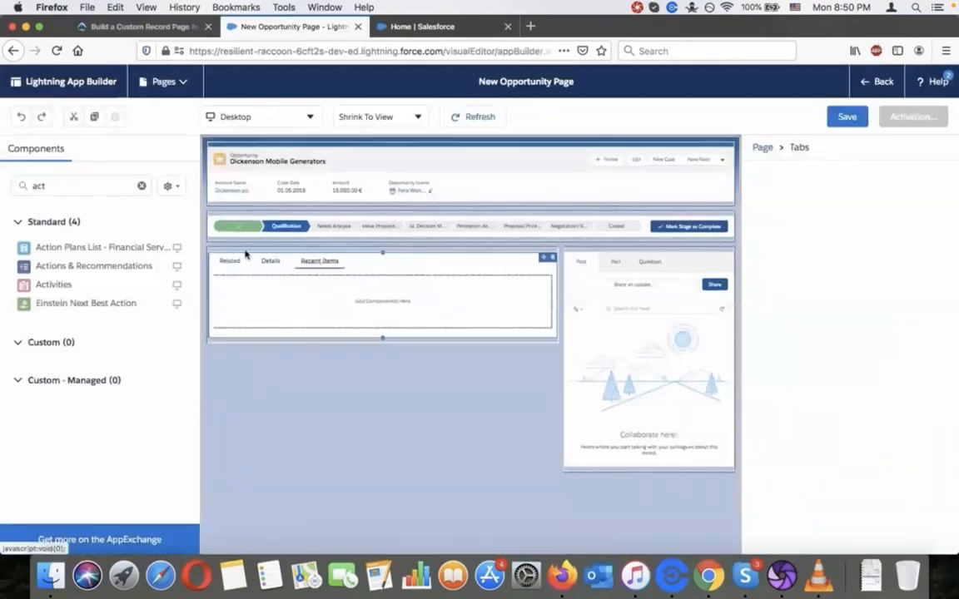
left_click(141, 26)
scroll(299, 279, "down", 5)
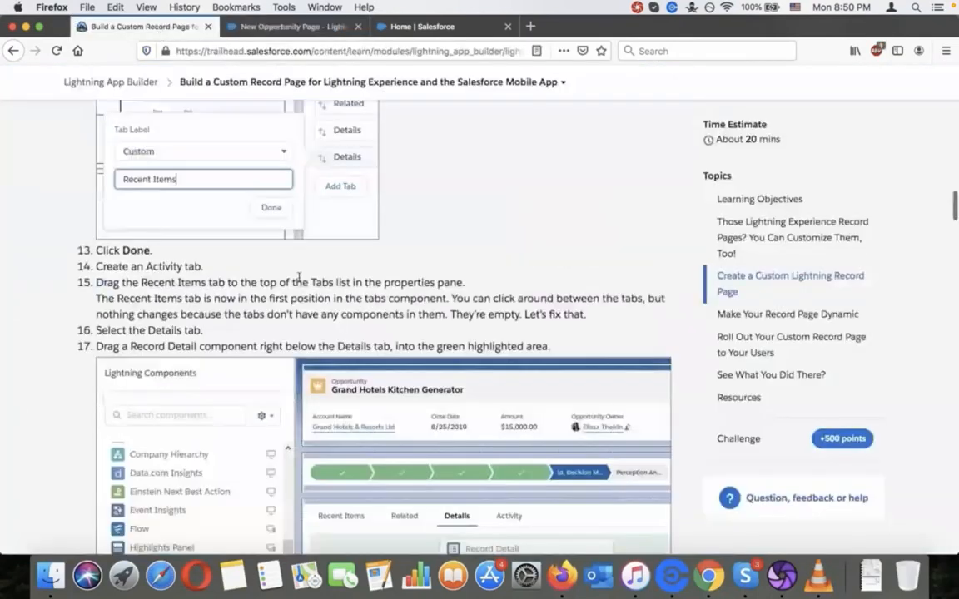
scroll(299, 278, "down", 10)
scroll(299, 282, "up", 2)
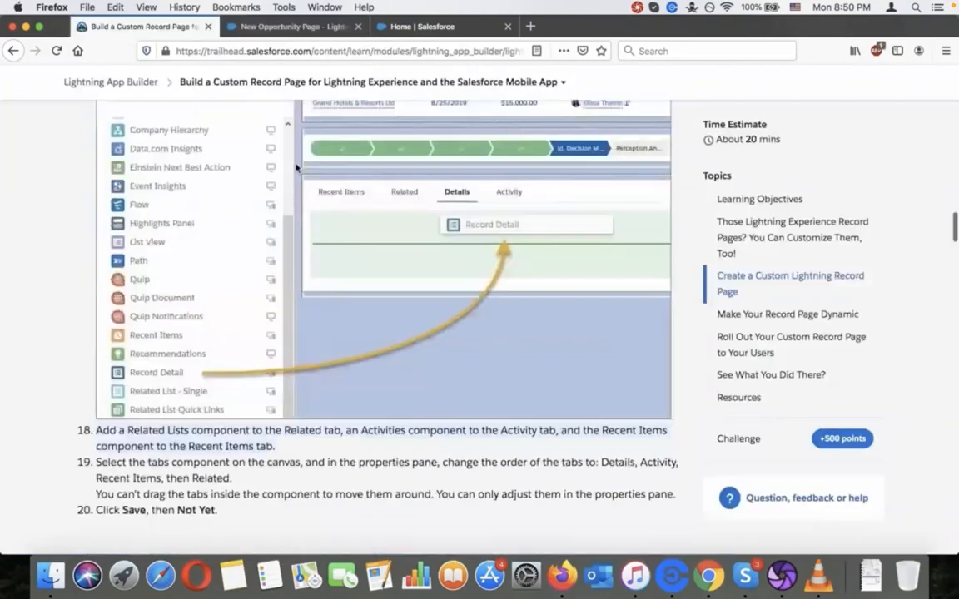
Step: Move Recent Items to the first position in the Tabs component's tab list and add another tab
left_click(316, 22)
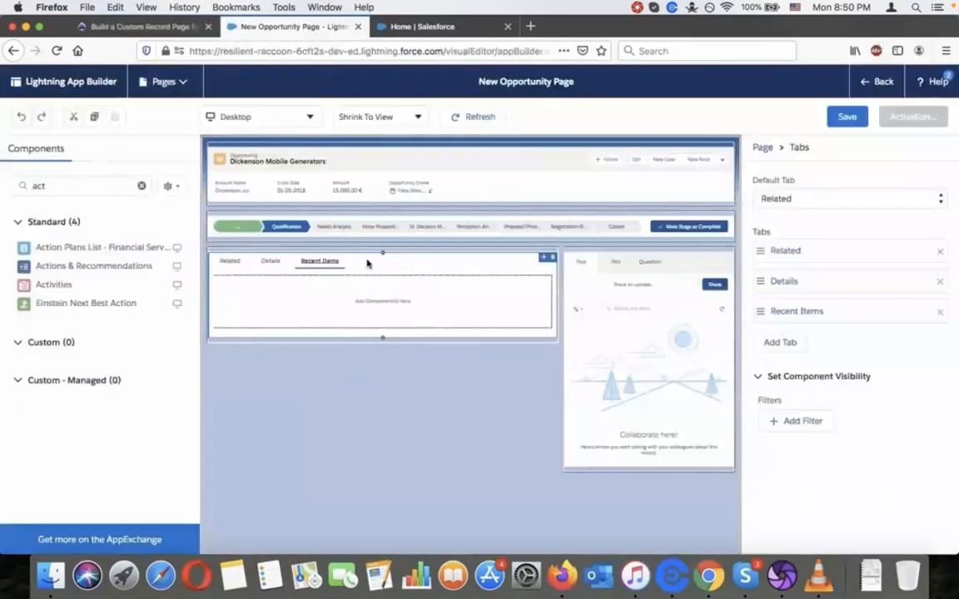
left_click(375, 272)
left_click(141, 26)
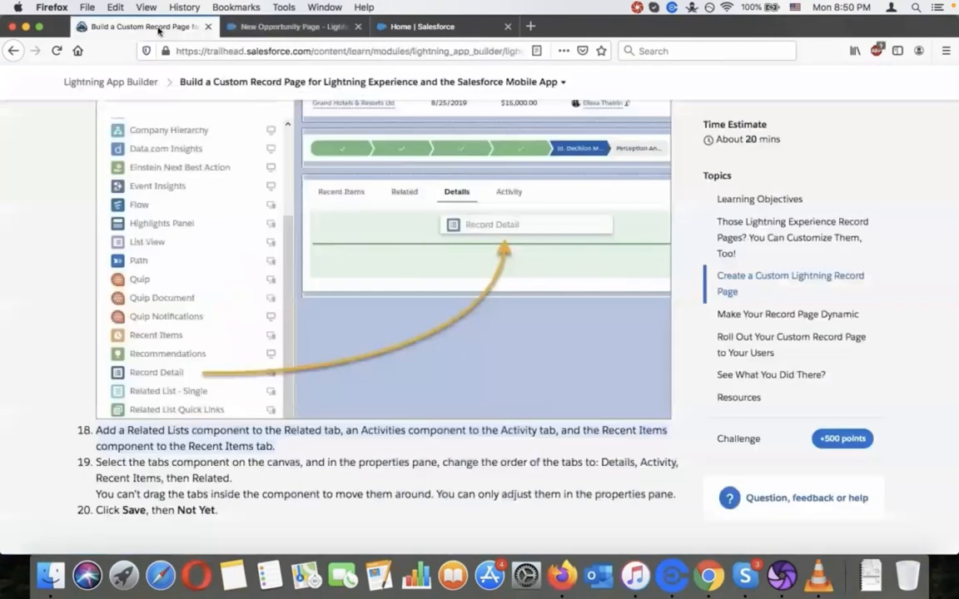
left_click(256, 24)
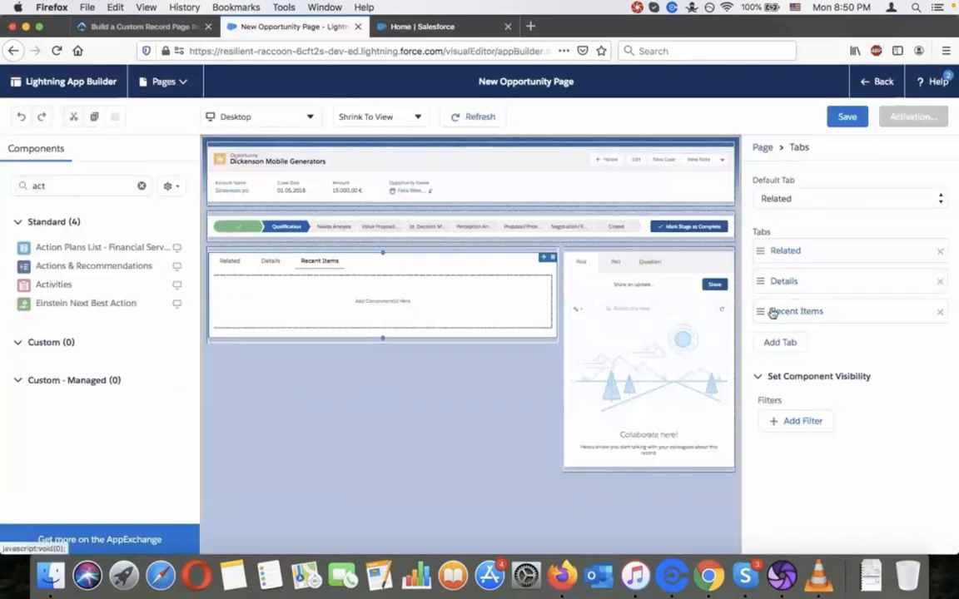
left_click_drag(772, 313, 759, 251)
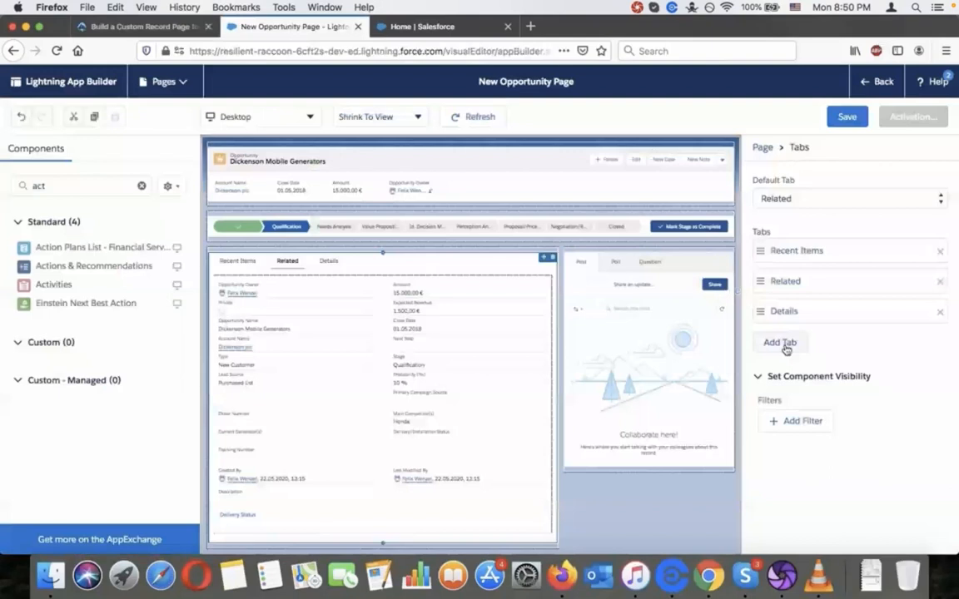
left_click(782, 343)
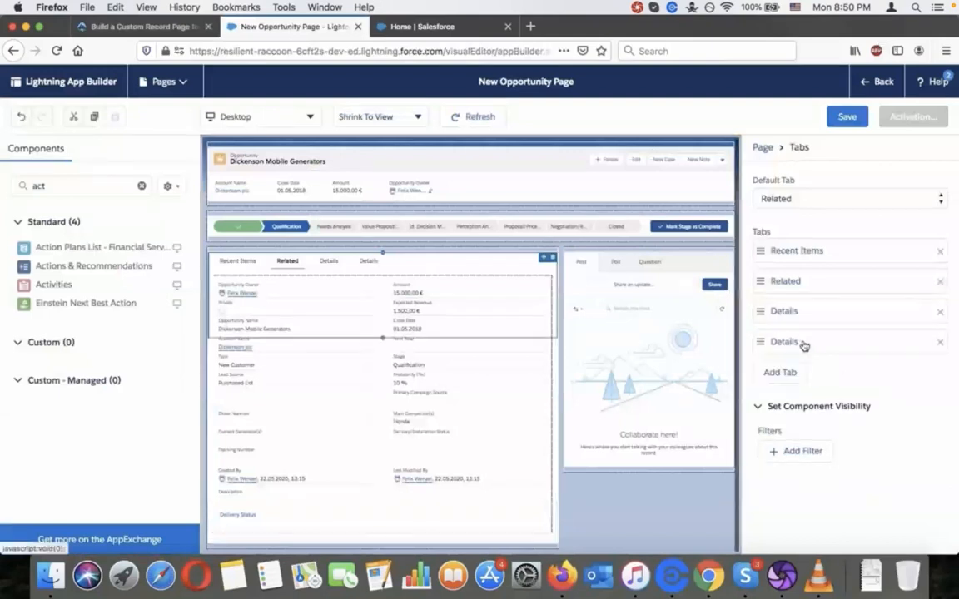
Step: Change the label of the last tab in the Tabs component from the duplicate Details to the standard label Activity
left_click(804, 343)
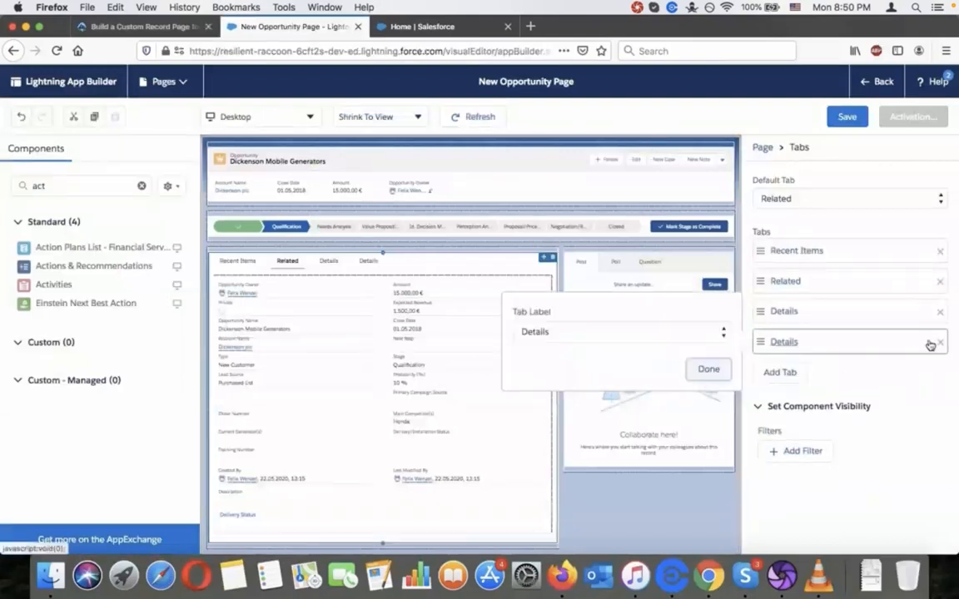
left_click(664, 335)
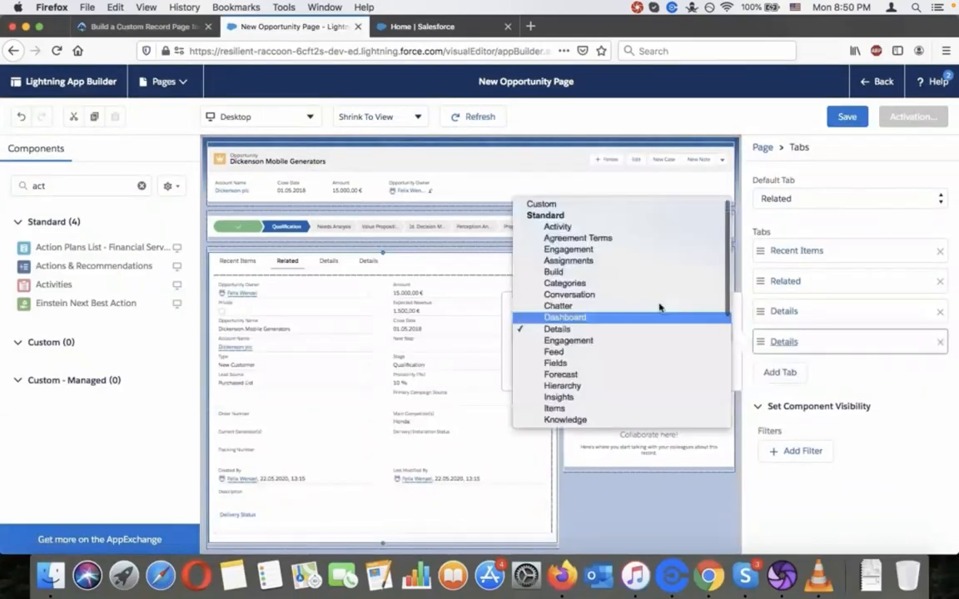
left_click(647, 227)
left_click(709, 370)
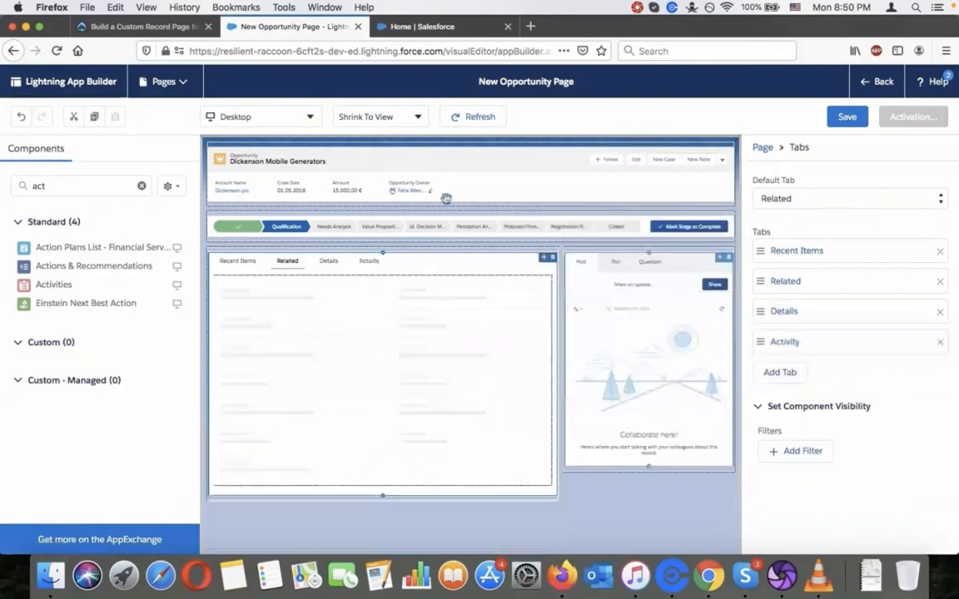
Step: Reread the unit's instructions 13 to 17 and compare them with the Details and Related tabs on the canvas
left_click(175, 30)
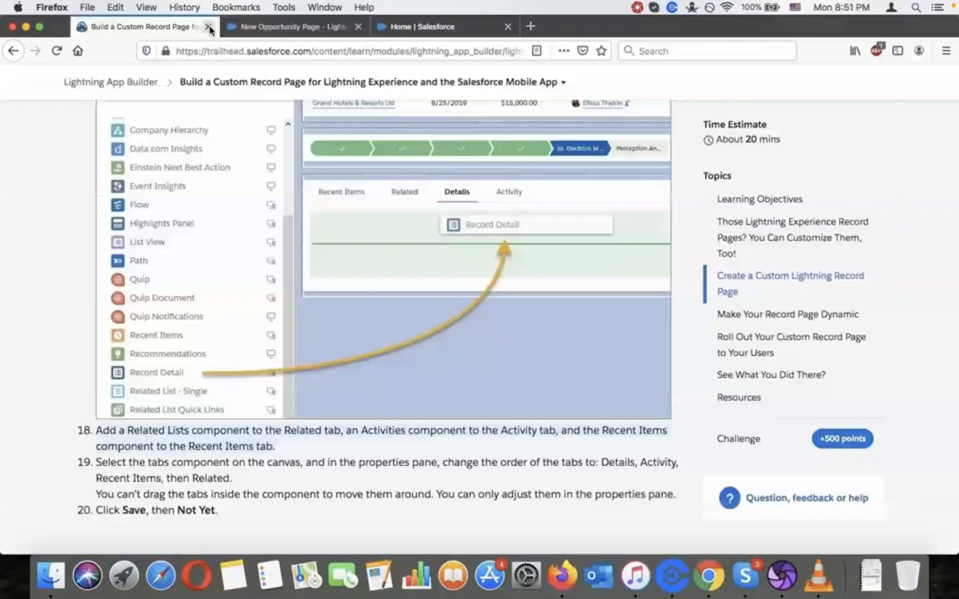
scroll(270, 139, "up", 1)
scroll(271, 139, "up", 5)
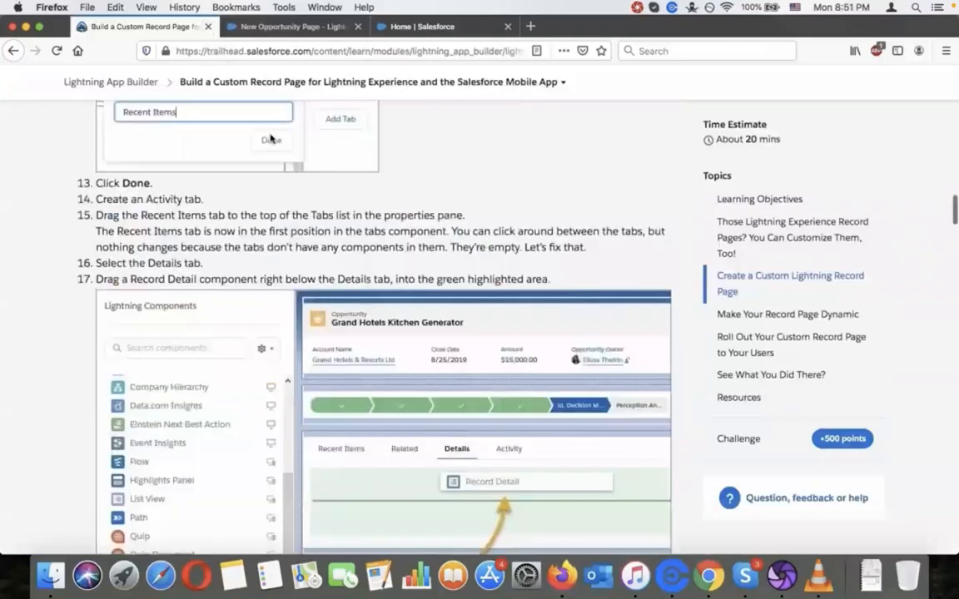
scroll(271, 139, "down", 1)
scroll(271, 138, "down", 3)
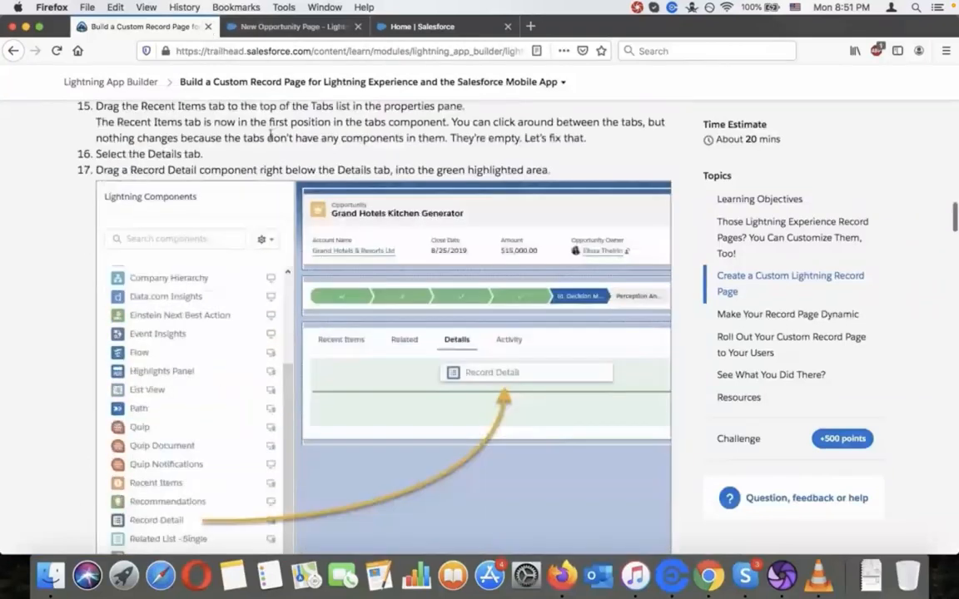
scroll(271, 137, "down", 1)
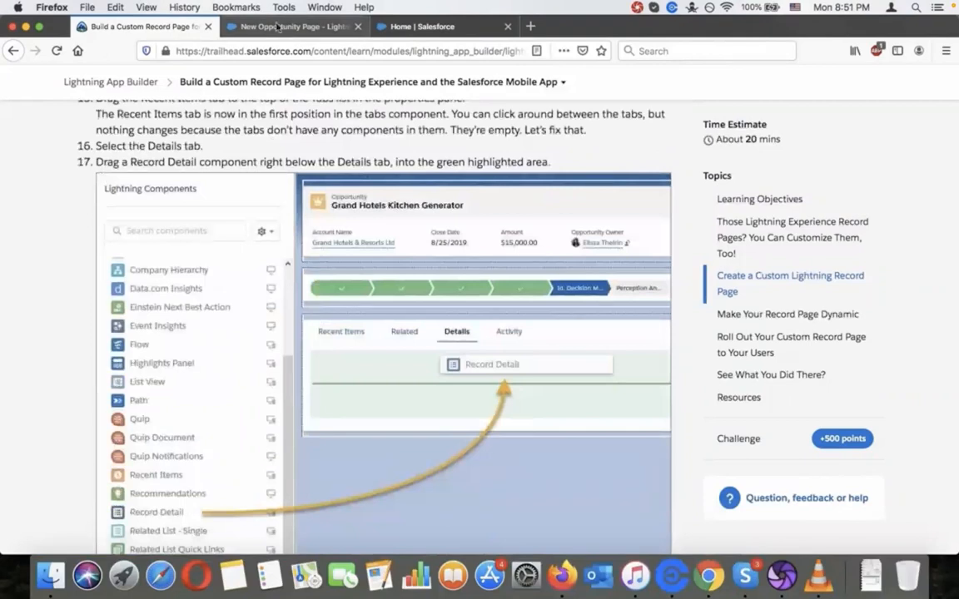
left_click(278, 26)
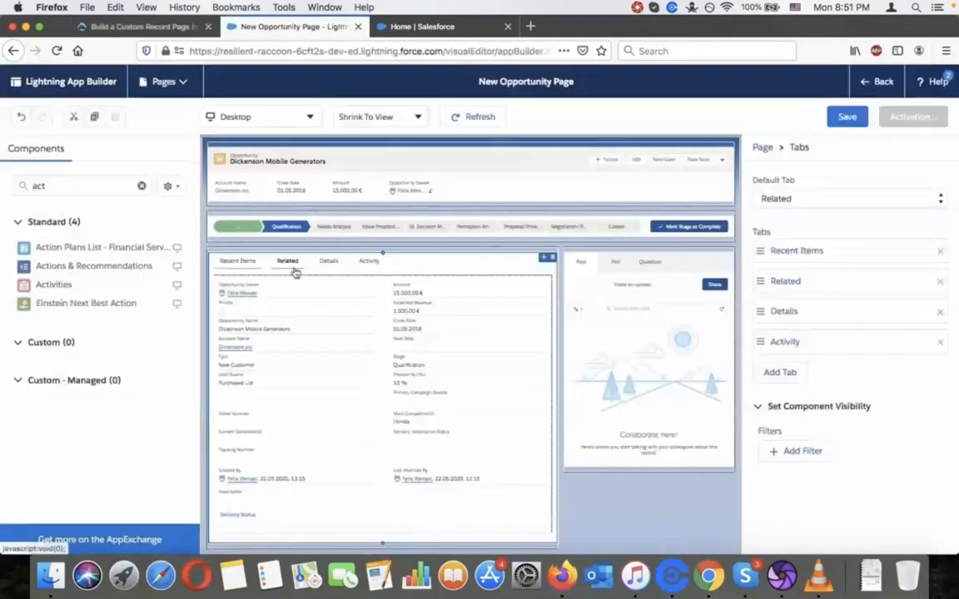
left_click(328, 266)
left_click(288, 263)
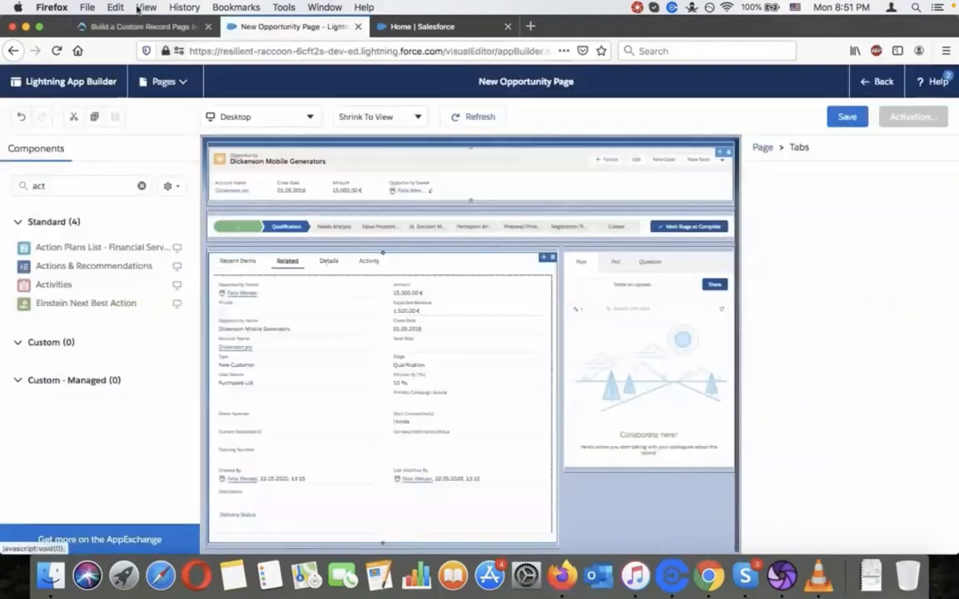
left_click(138, 27)
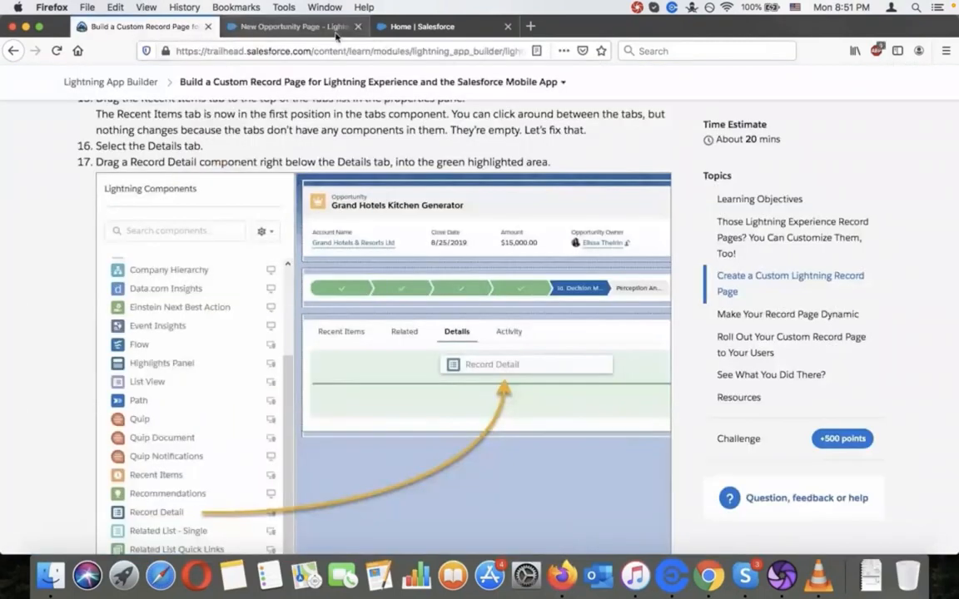
left_click(291, 26)
Step: Search the components for "det" and add a Record Detail component to the empty Details tab
left_click(328, 262)
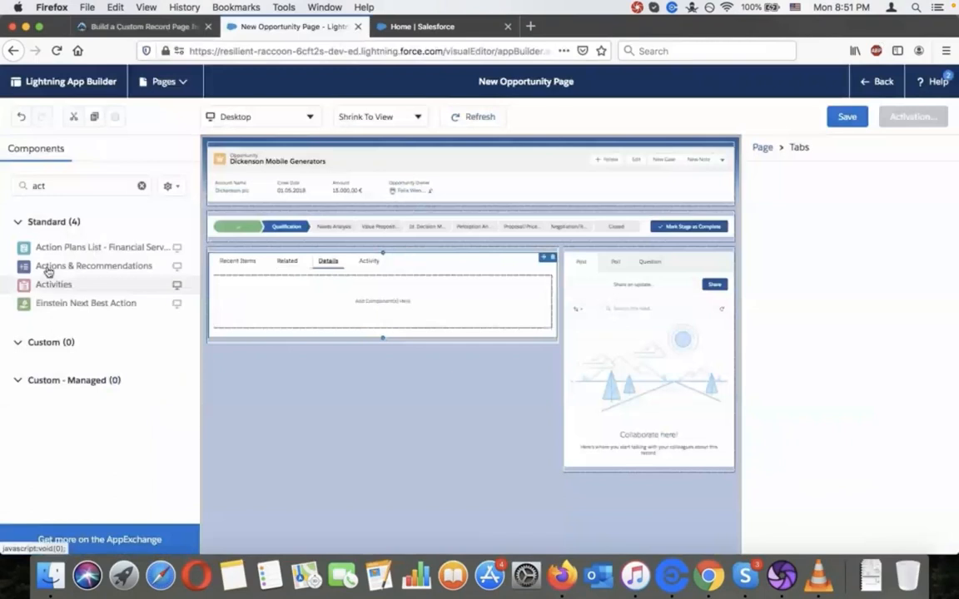
left_click(69, 192)
key("BackSpace")
key("BackSpace")
key("BackSpace")
type("det")
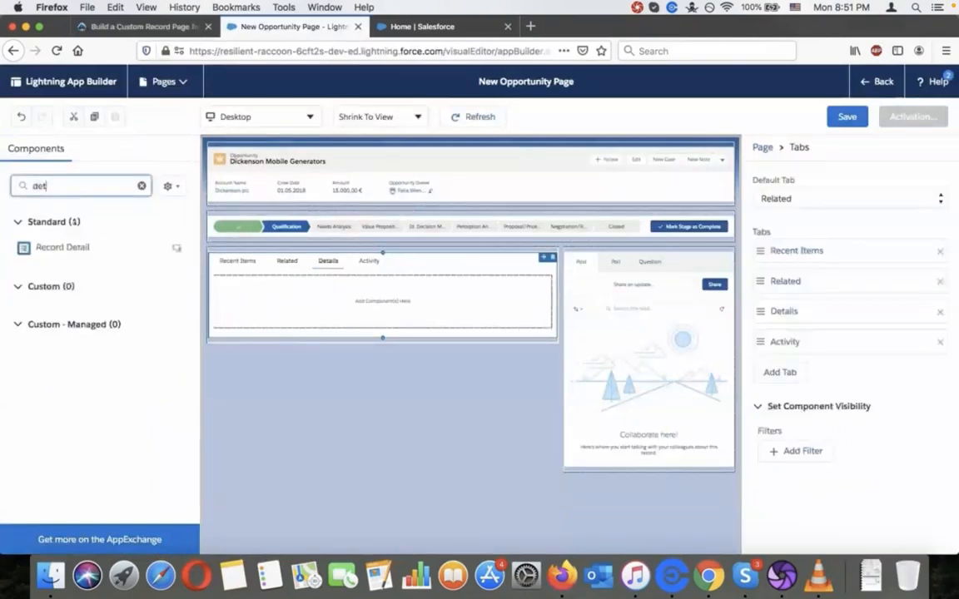
left_click_drag(37, 250, 266, 297)
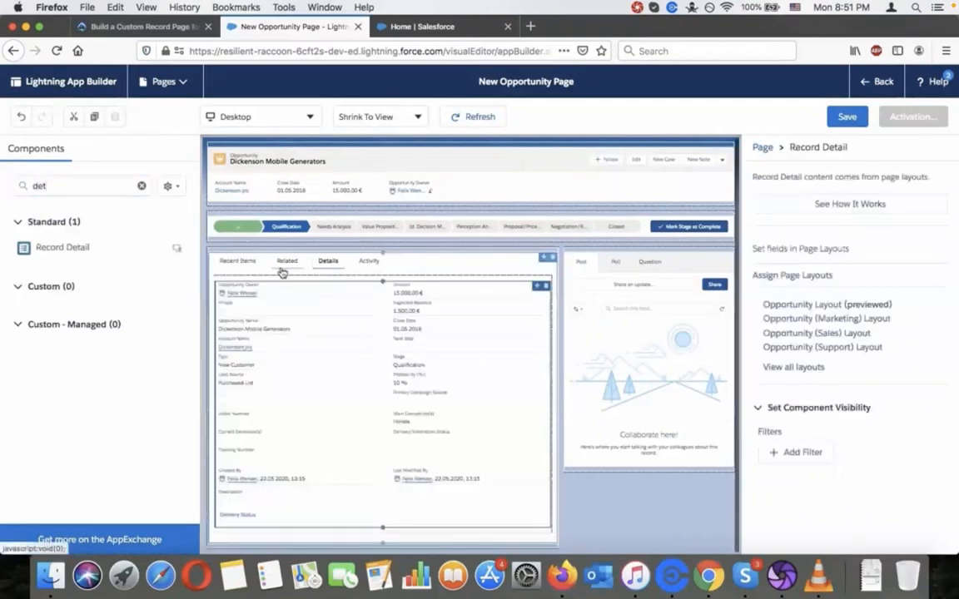
Step: Delete the misplaced Record Detail component from the Related tab
left_click(286, 261)
left_click(311, 330)
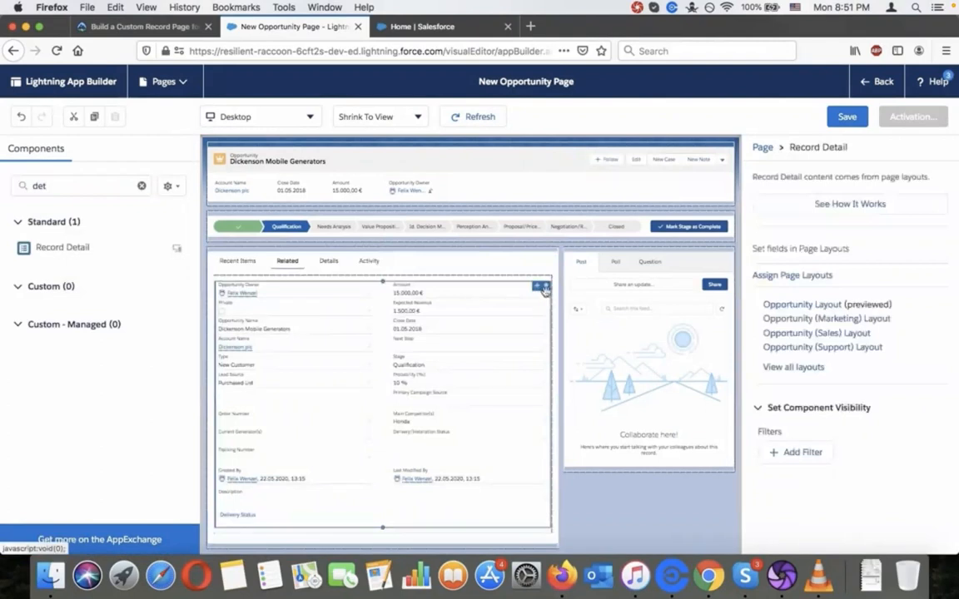
left_click(545, 287)
left_click(545, 287)
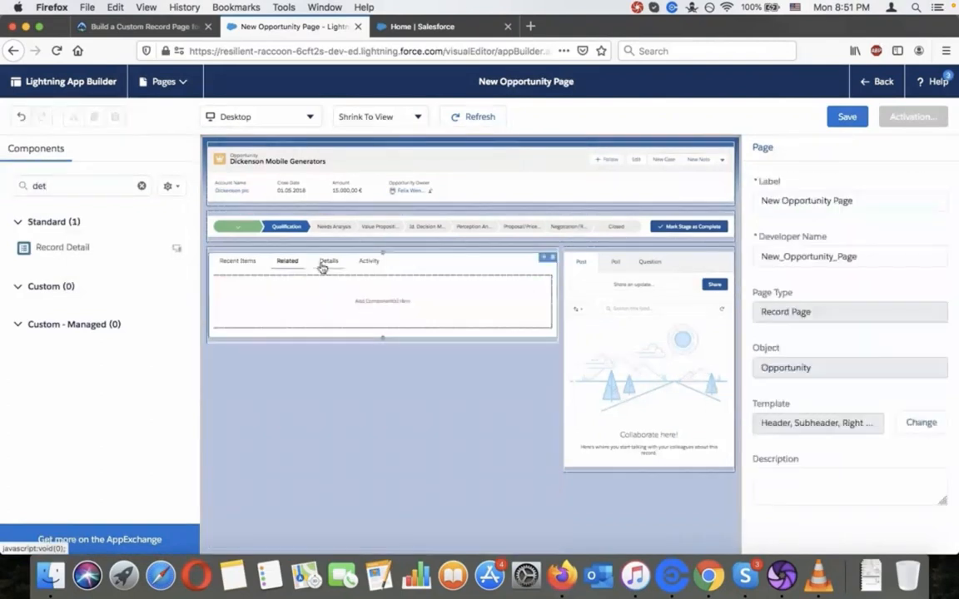
Step: Following instruction 18, search the components for "related" and add Related Lists to the Related tab, and recheck the instruction
left_click(214, 26)
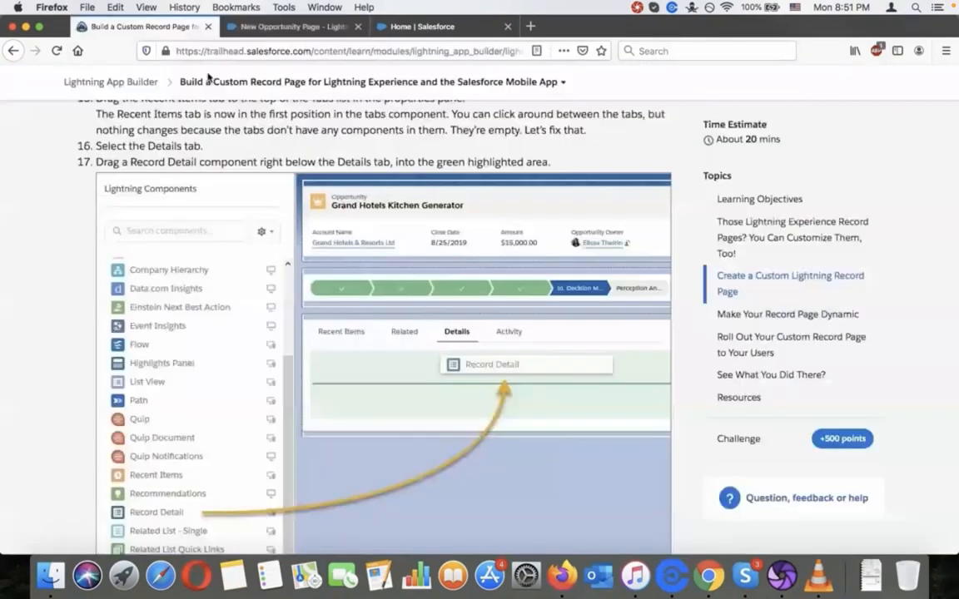
scroll(313, 234, "down", 4)
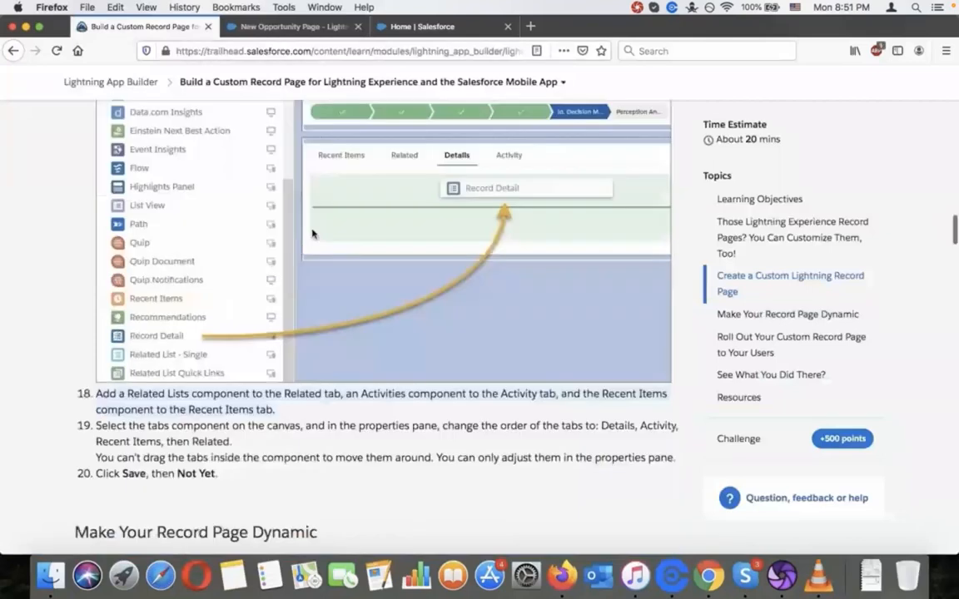
left_click(290, 28)
double_click(54, 185)
type("r")
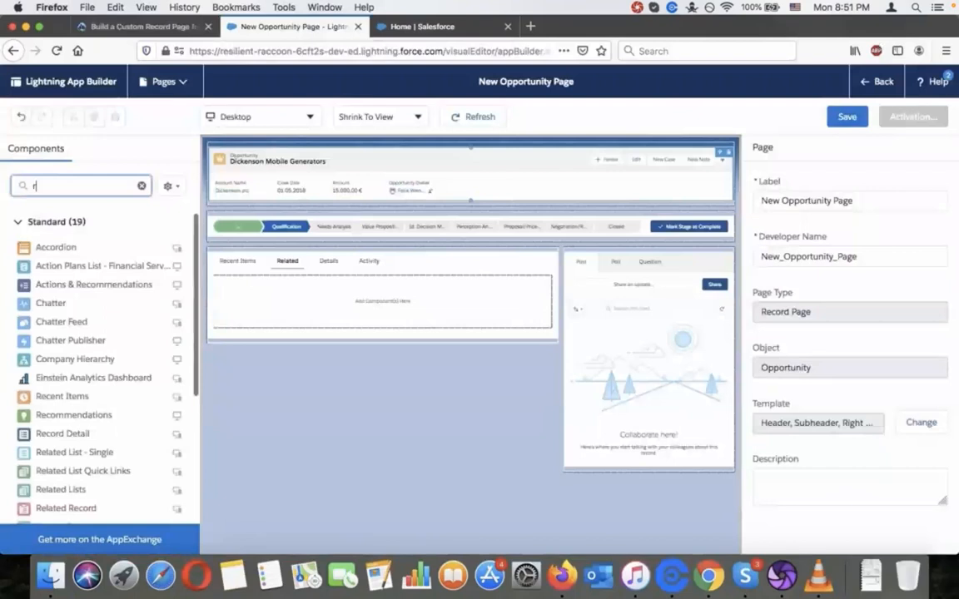
type("elated")
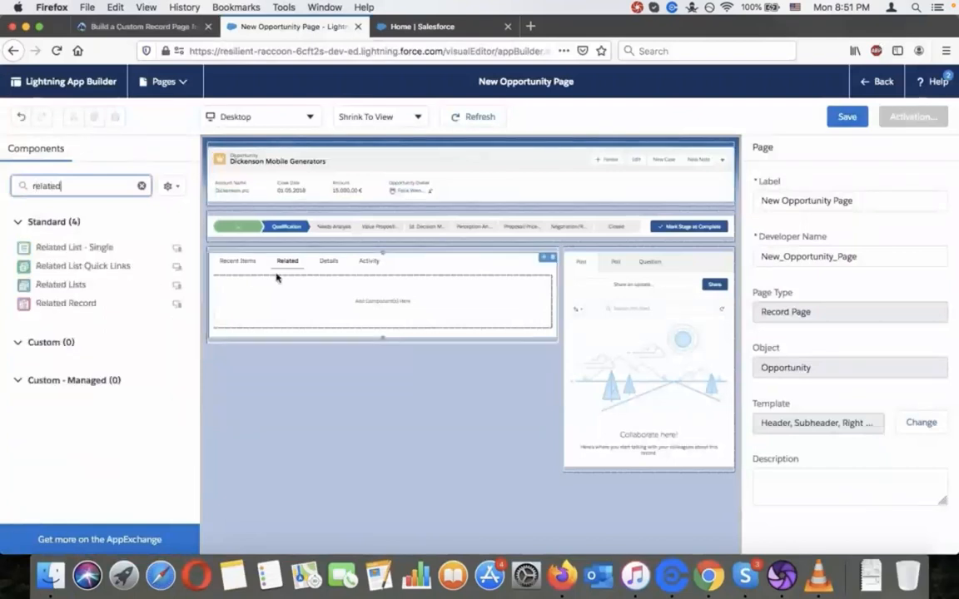
left_click(248, 263)
left_click(302, 268)
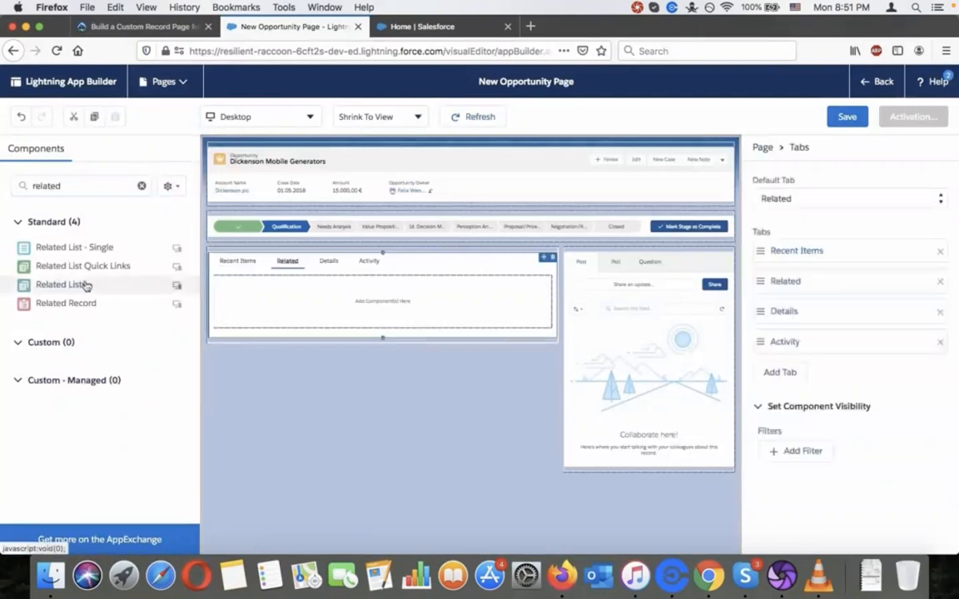
left_click_drag(86, 287, 304, 316)
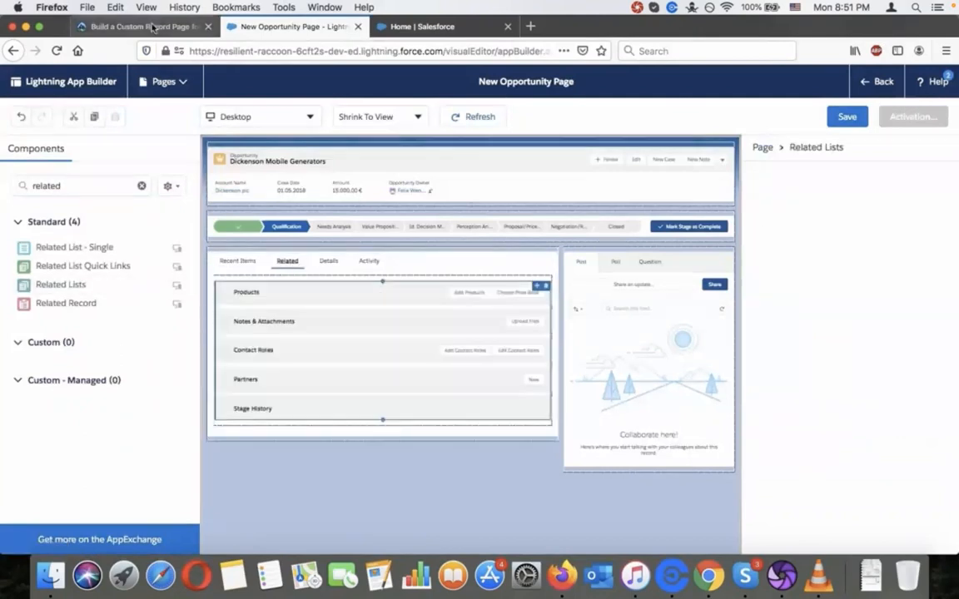
left_click(152, 28)
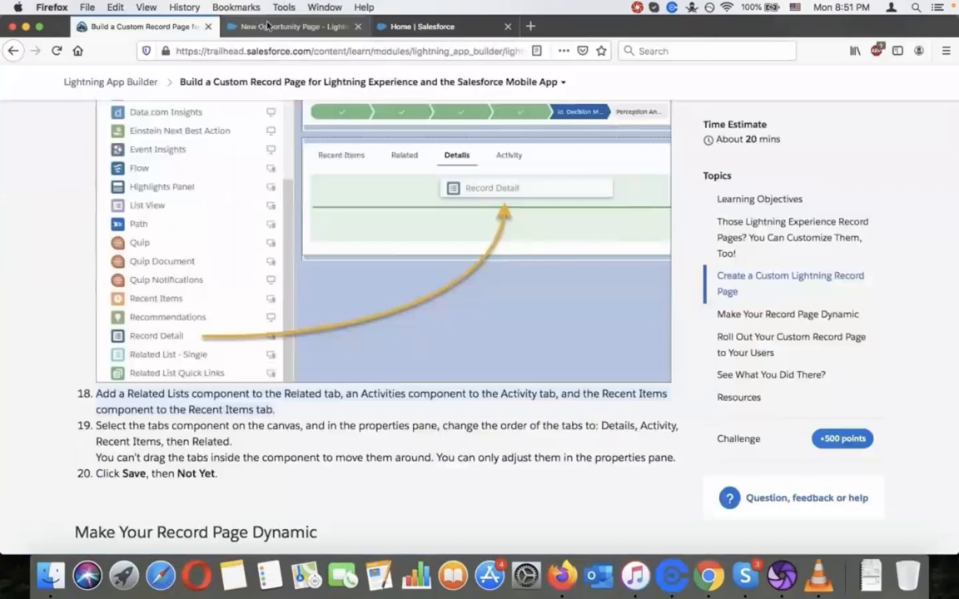
left_click(267, 26)
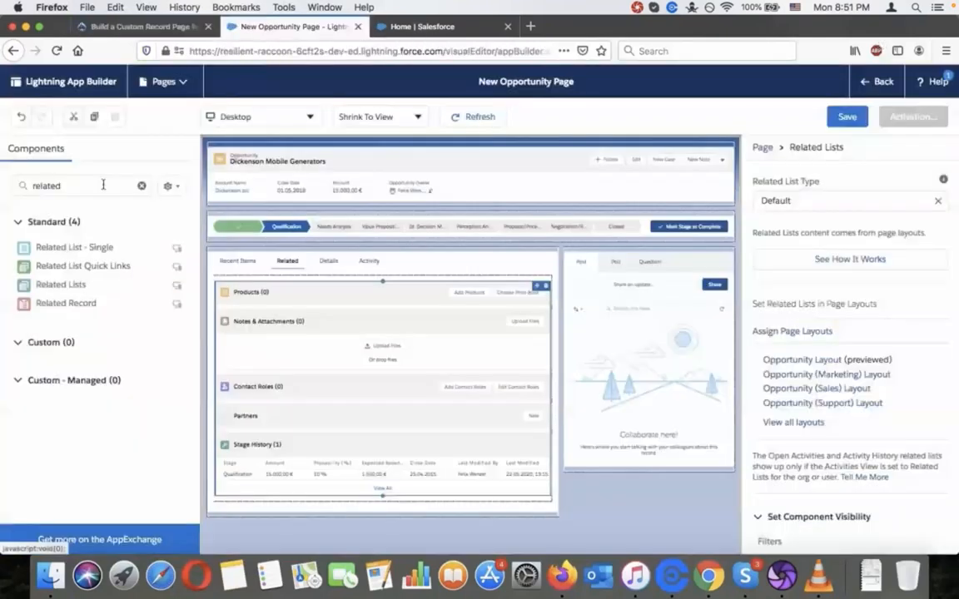
Step: Find the Recent Items component and place it in the Recent Items tab of the page
left_click(104, 184)
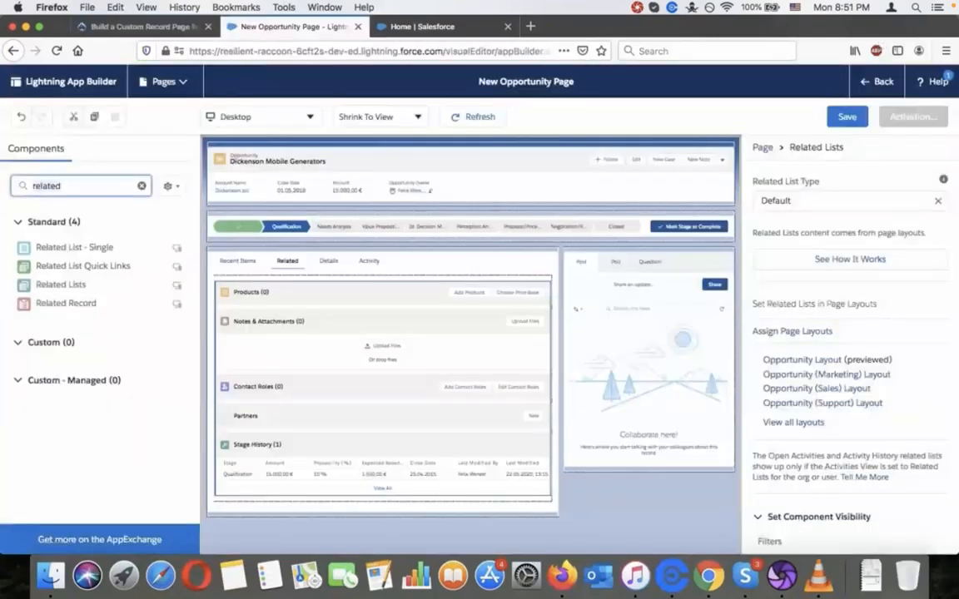
key("BackSpace")
key("BackSpace")
key("BackSpace")
key("BackSpace")
key("BackSpace")
type("ce")
left_click(241, 261)
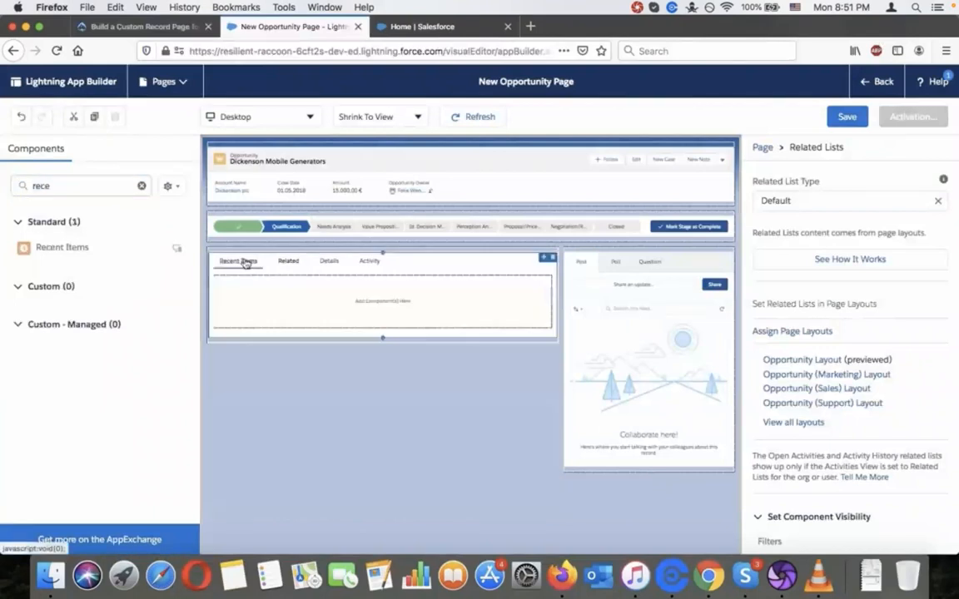
left_click_drag(74, 255, 311, 308)
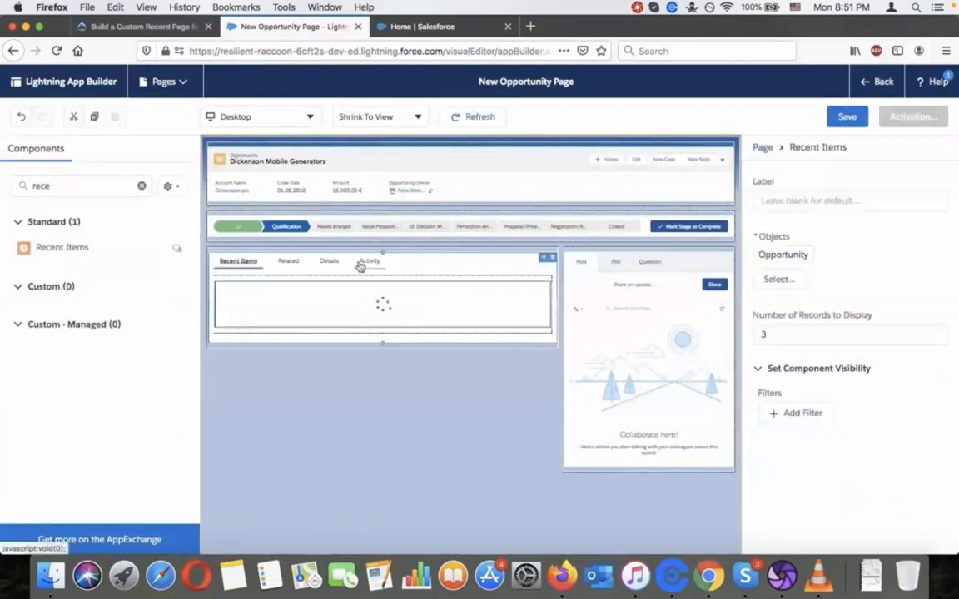
Step: Find the Activities component and place it in the Activity tab of the page
left_click(368, 263)
left_click(49, 186)
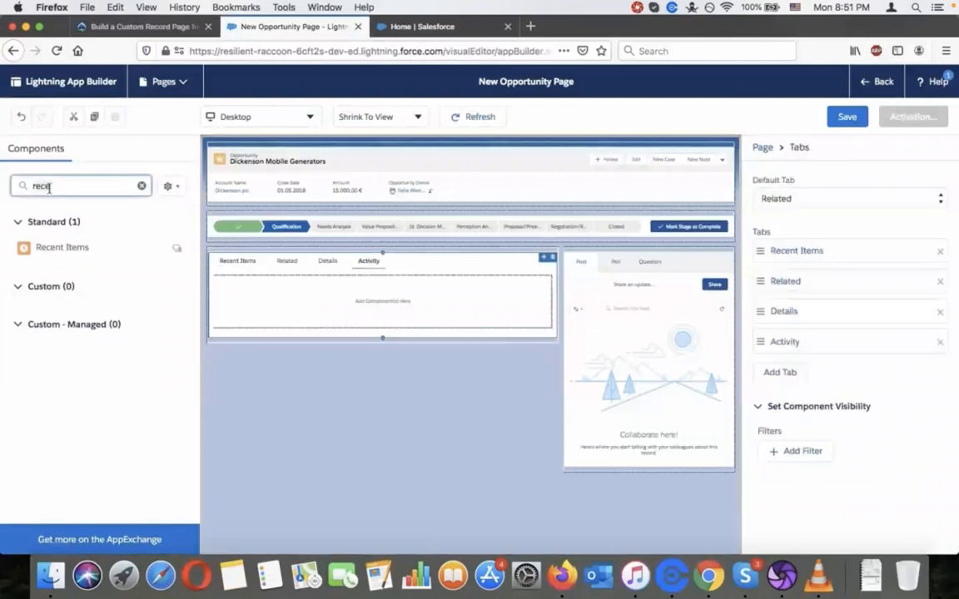
key("BackSpace")
key("BackSpace")
key("BackSpace")
key("BackSpace")
type("act")
left_click_drag(46, 283, 276, 287)
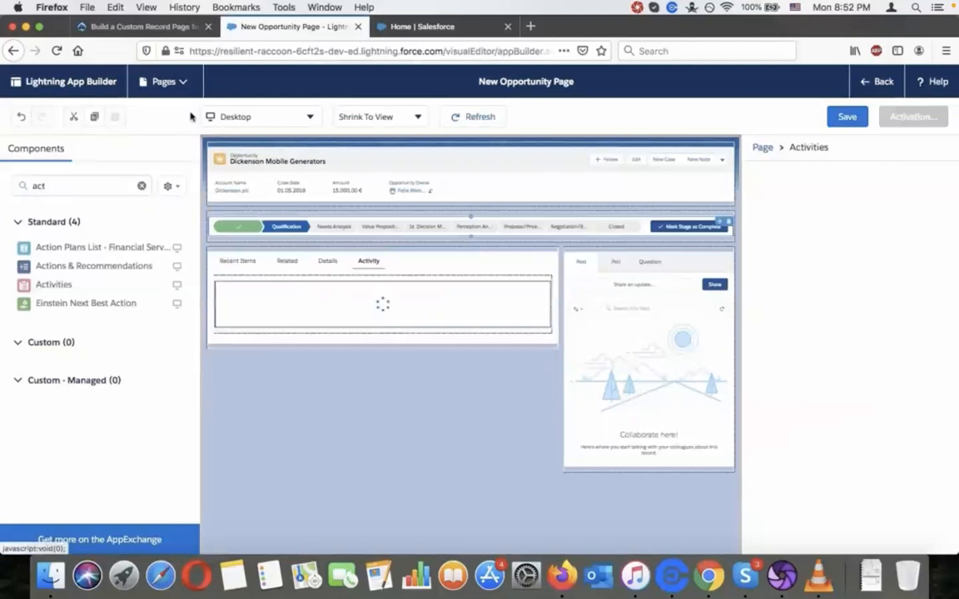
Step: Following step 19 of the Trailhead instructions, reorder the tabs component to Details, Activity, Recent Items, Related
left_click(142, 26)
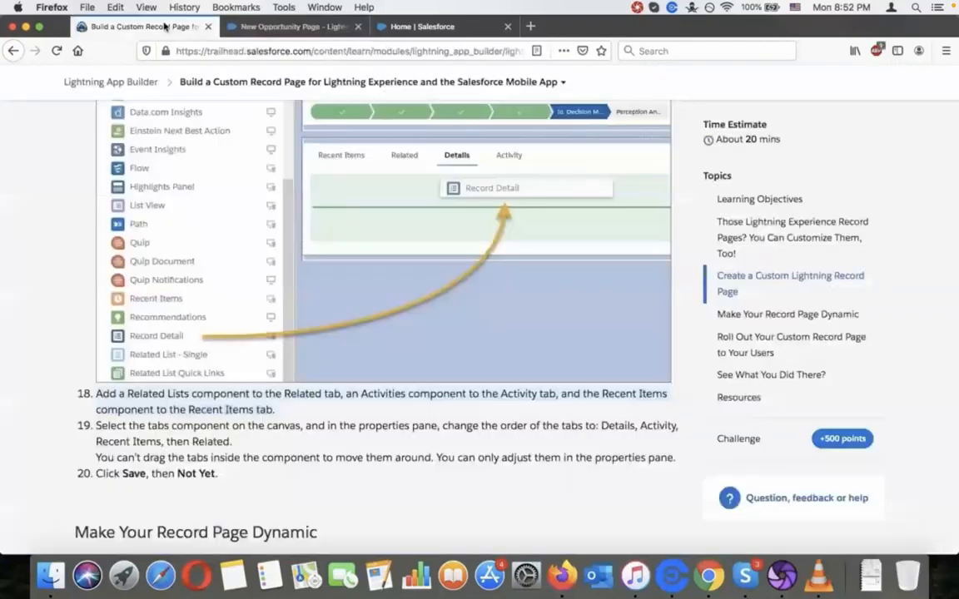
left_click(283, 27)
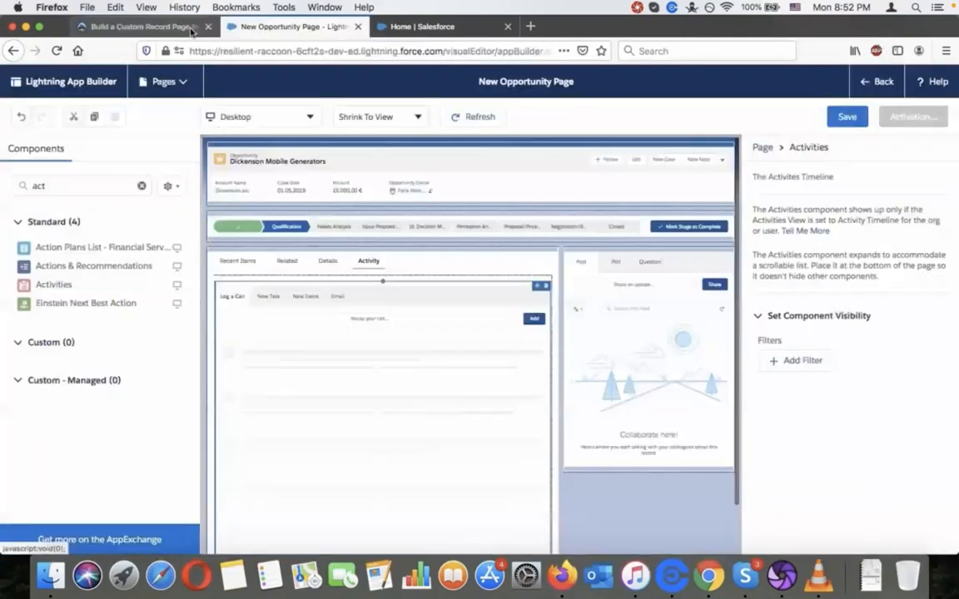
left_click(133, 28)
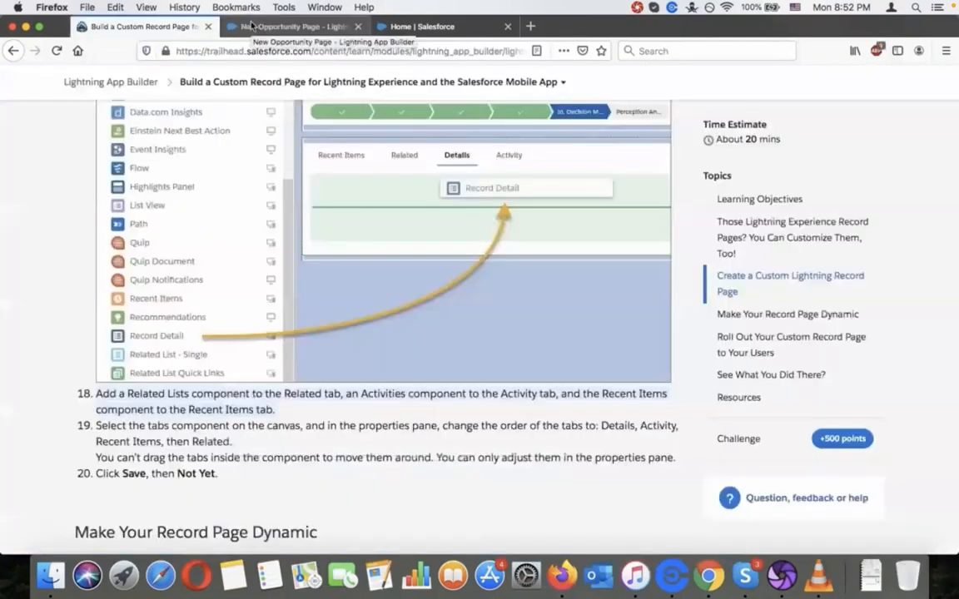
left_click(251, 27)
left_click(136, 34)
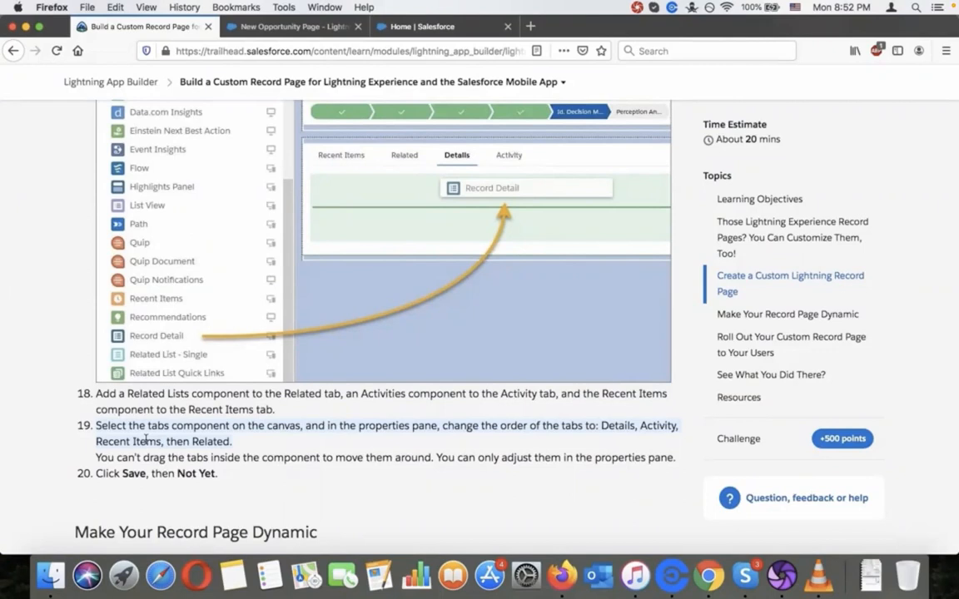
left_click(286, 23)
left_click(238, 261)
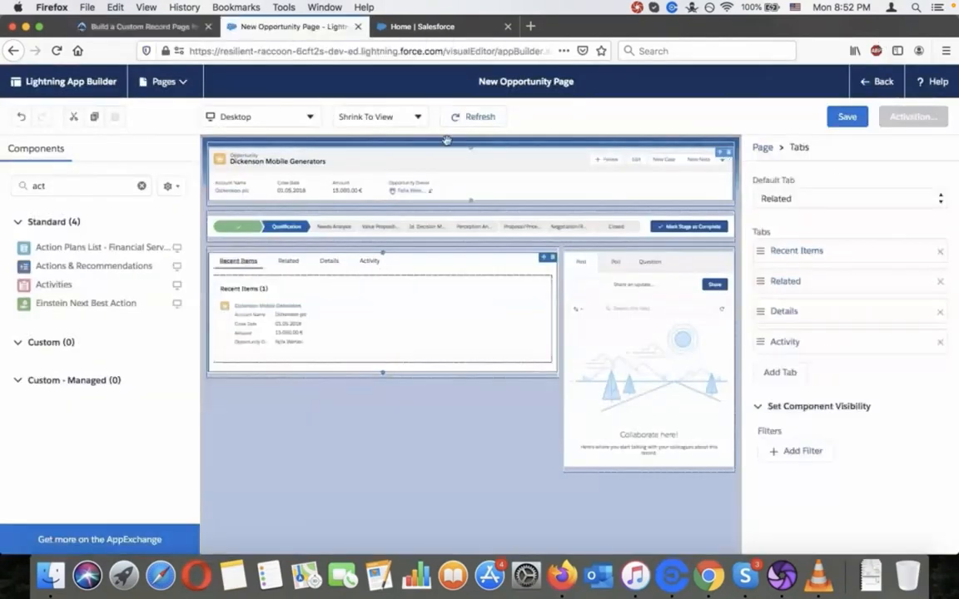
left_click(147, 8)
left_click(150, 12)
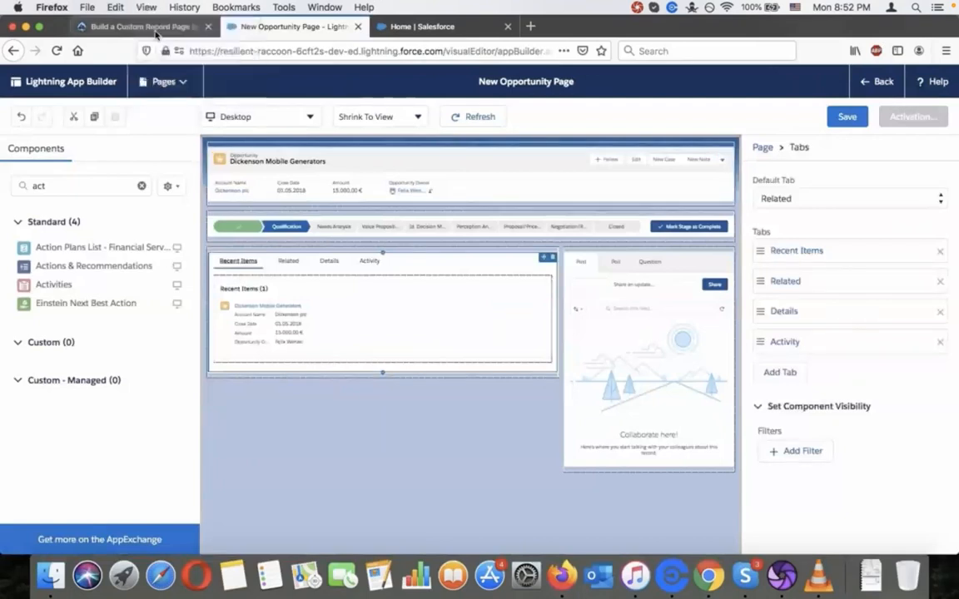
left_click(142, 26)
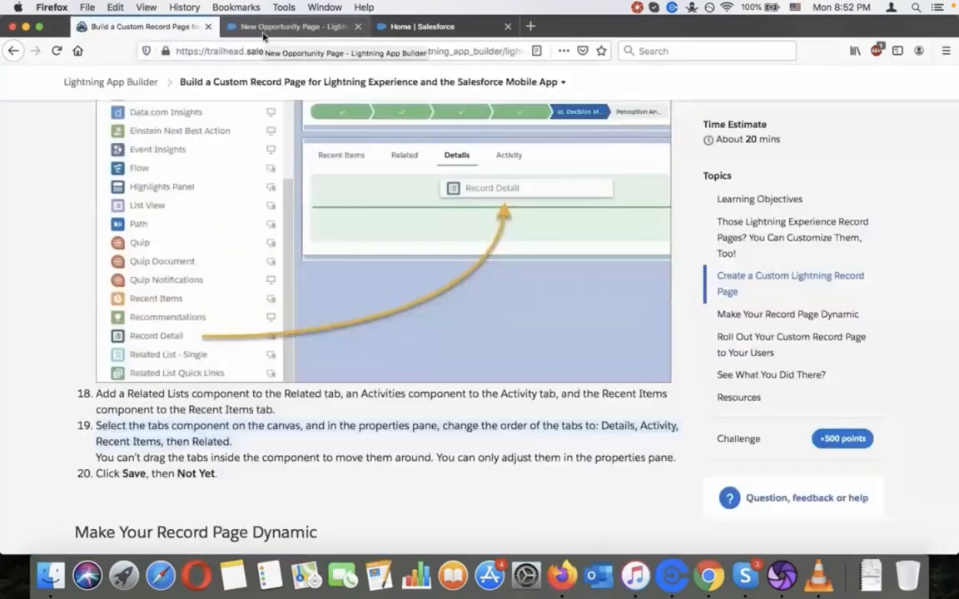
left_click(263, 32)
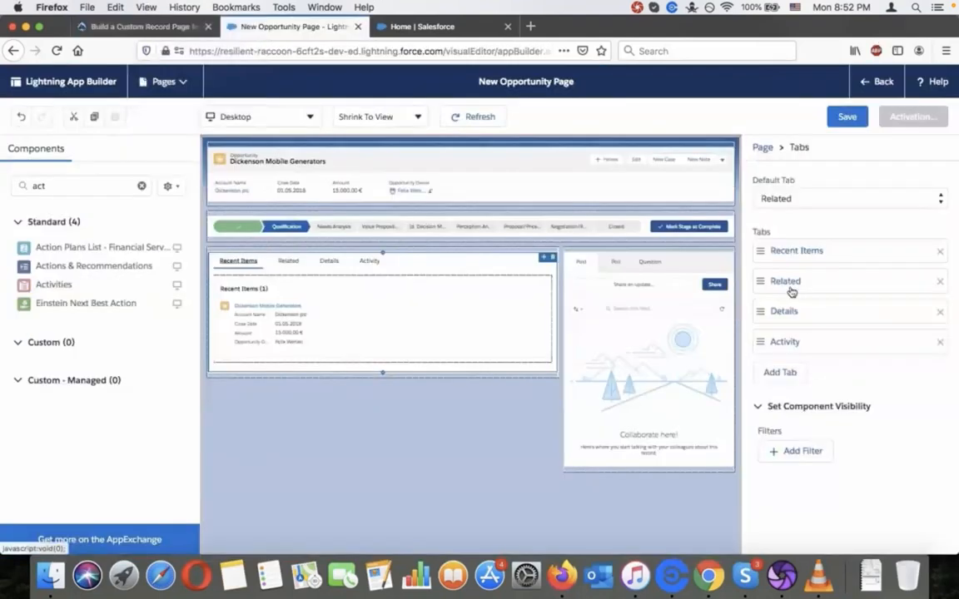
left_click_drag(787, 312, 784, 252)
left_click_drag(784, 342, 784, 282)
Step: Check the tab order against the instructions and save the opportunity page without activating it yet
left_click(186, 23)
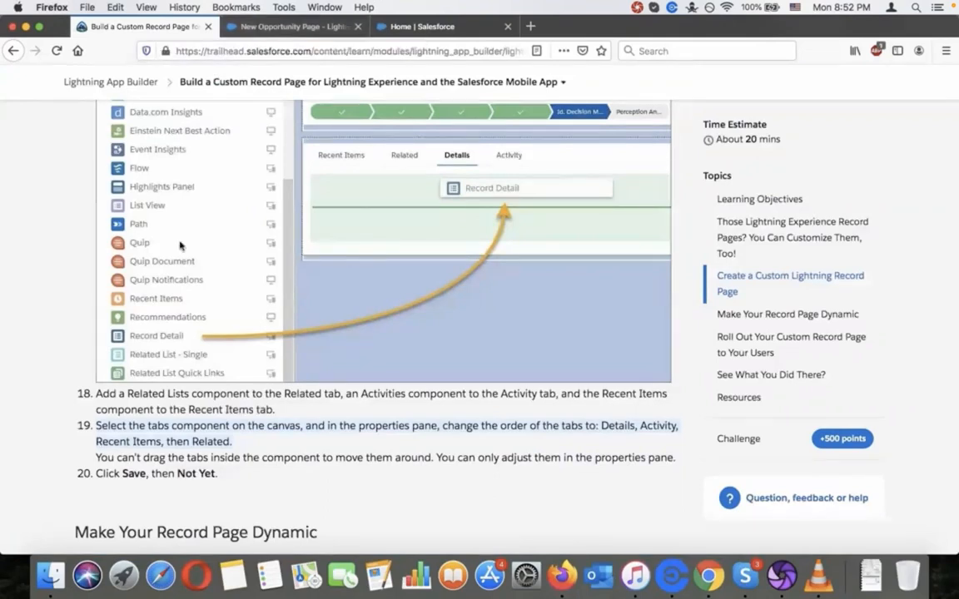
left_click(312, 26)
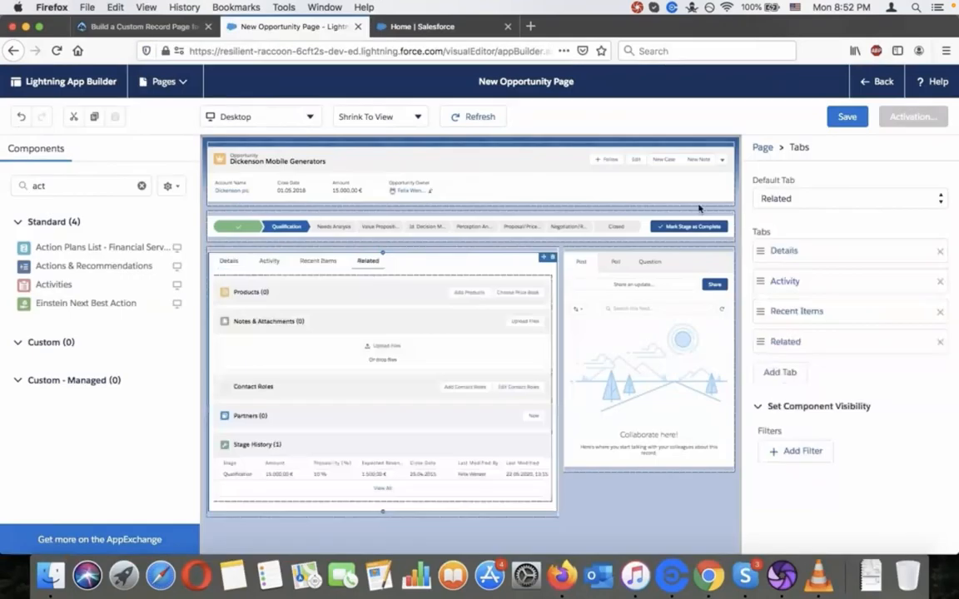
left_click(854, 117)
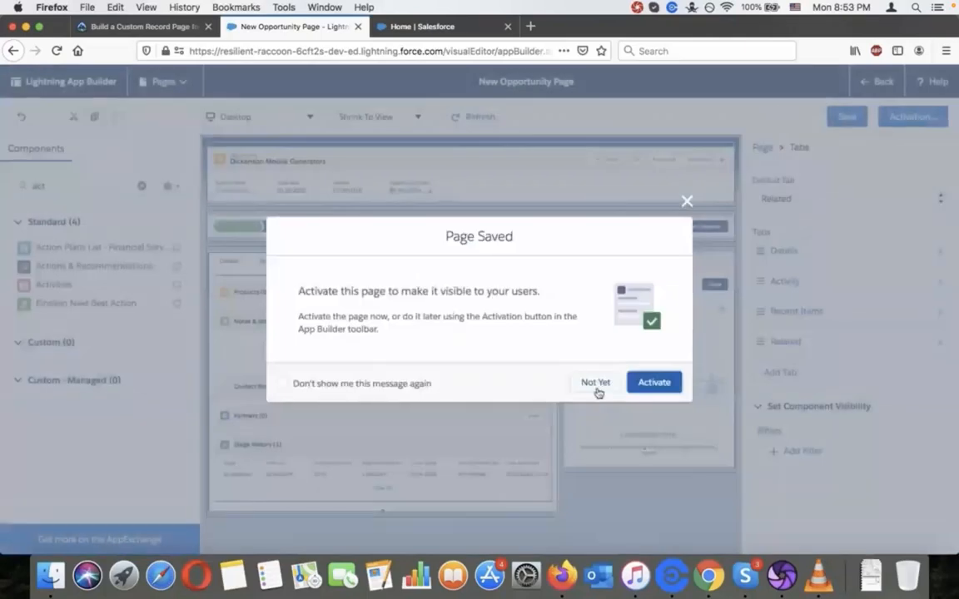
left_click(596, 384)
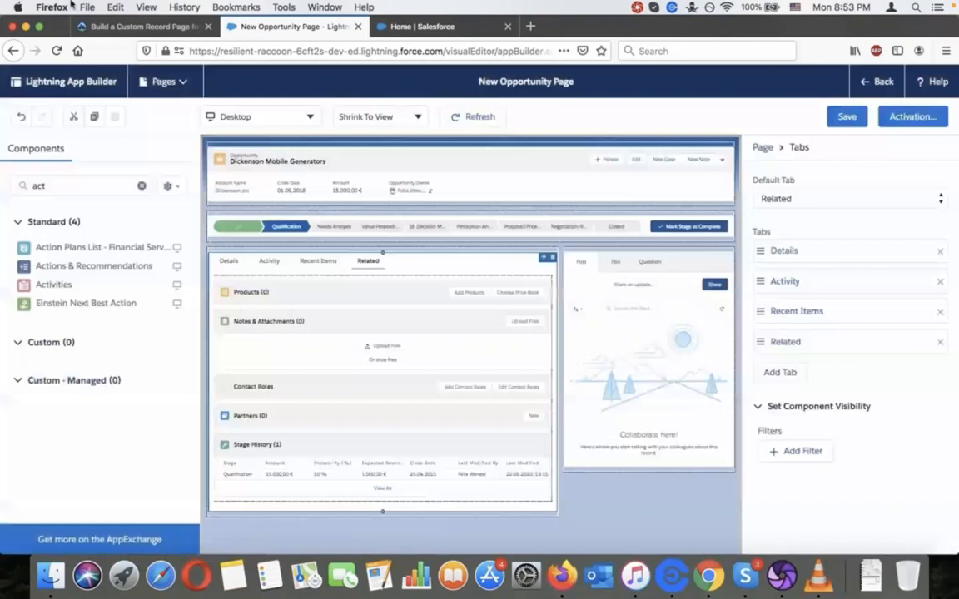
Step: Read the Trailhead section "Make Your Record Page Dynamic" and its steps for the Rich Text component and filters
left_click(116, 26)
scroll(250, 316, "down", 7)
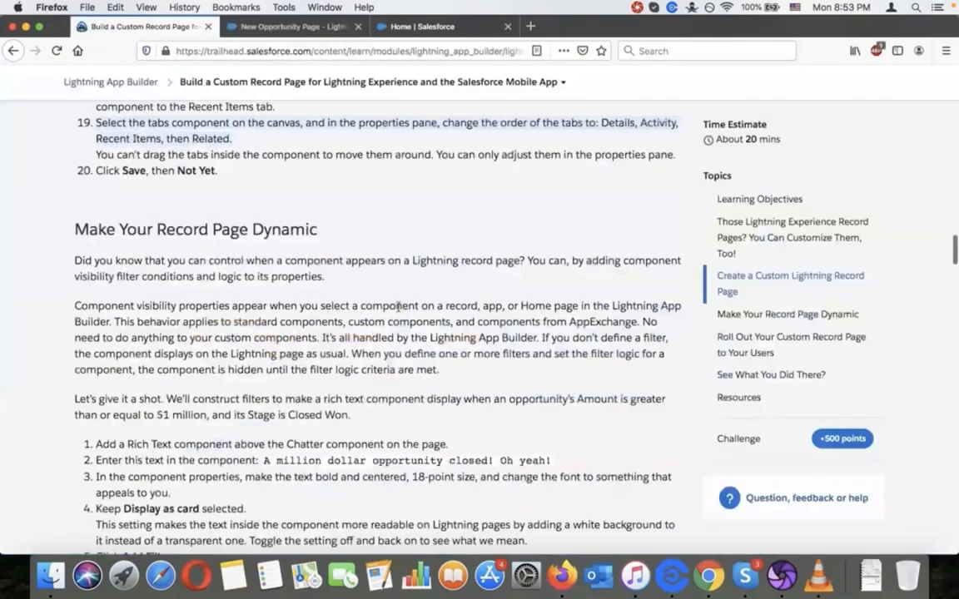
scroll(398, 307, "down", 2)
scroll(398, 306, "down", 1)
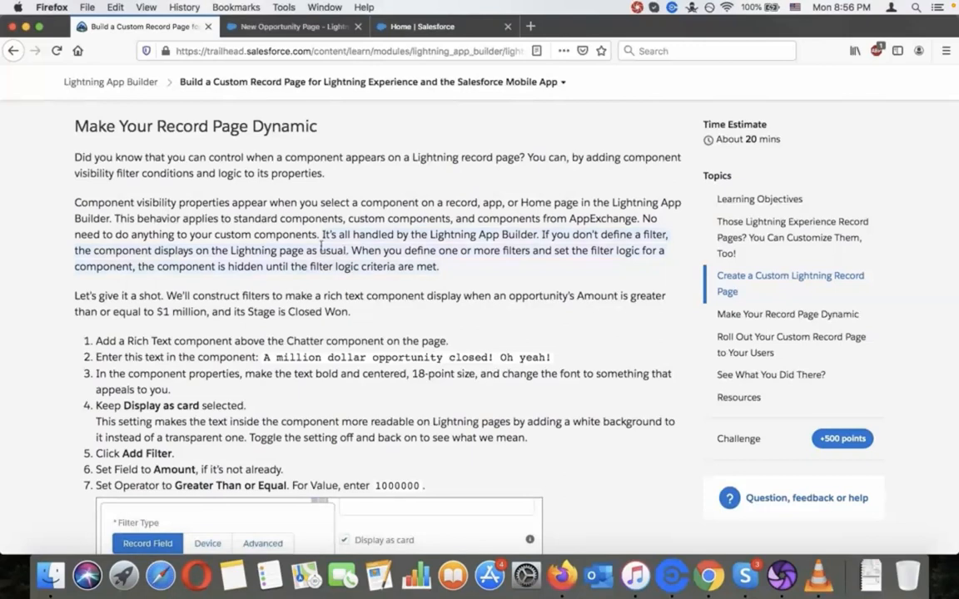
left_click(321, 247)
scroll(321, 248, "down", 1)
scroll(322, 248, "up", 1)
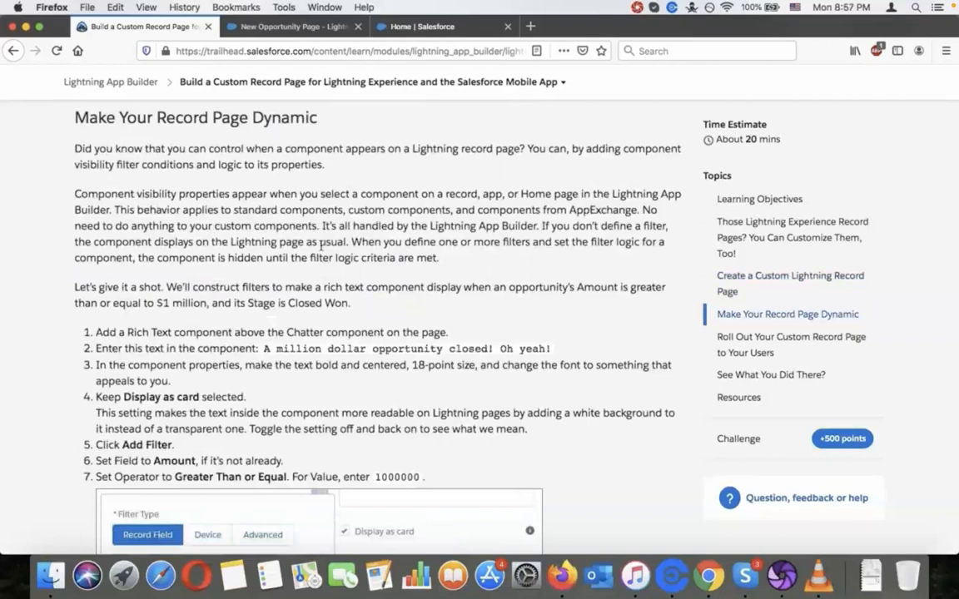
scroll(322, 247, "down", 1)
scroll(322, 246, "down", 3)
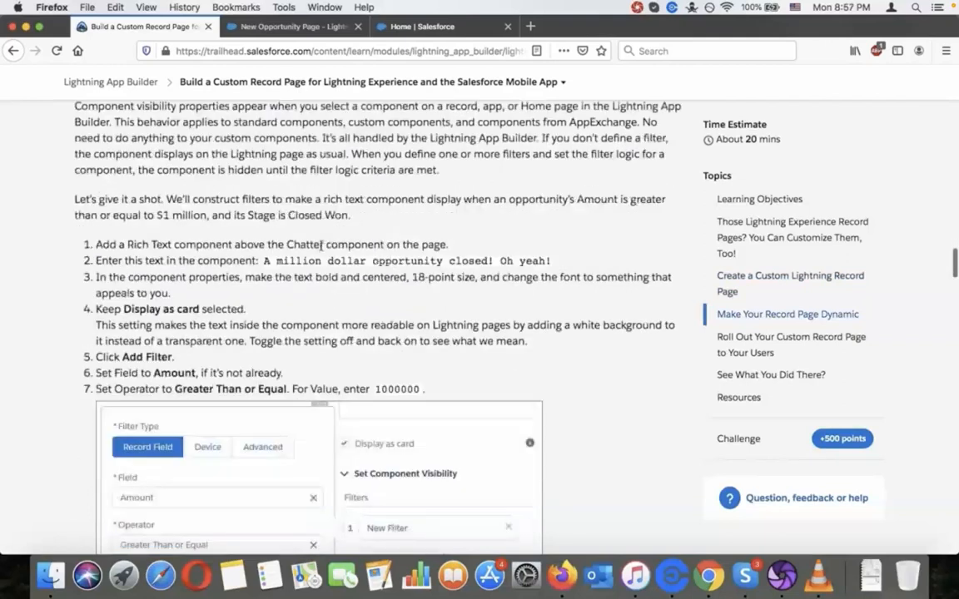
scroll(321, 244, "down", 1)
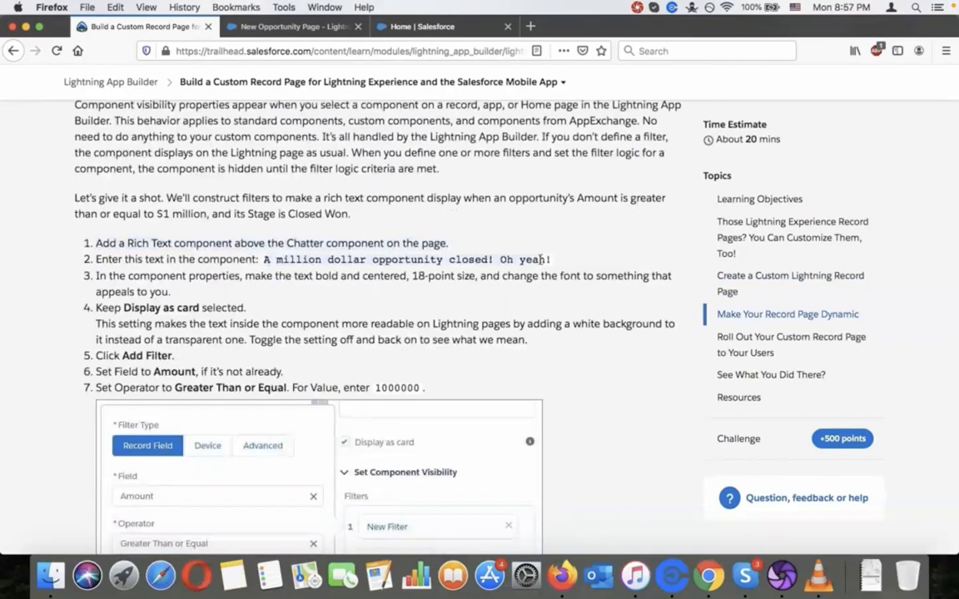
Step: Copy the text "A million dollar opportunity closed! Oh yeah!" from the Trailhead instructions and return to the Lightning App Builder
right_click(550, 260)
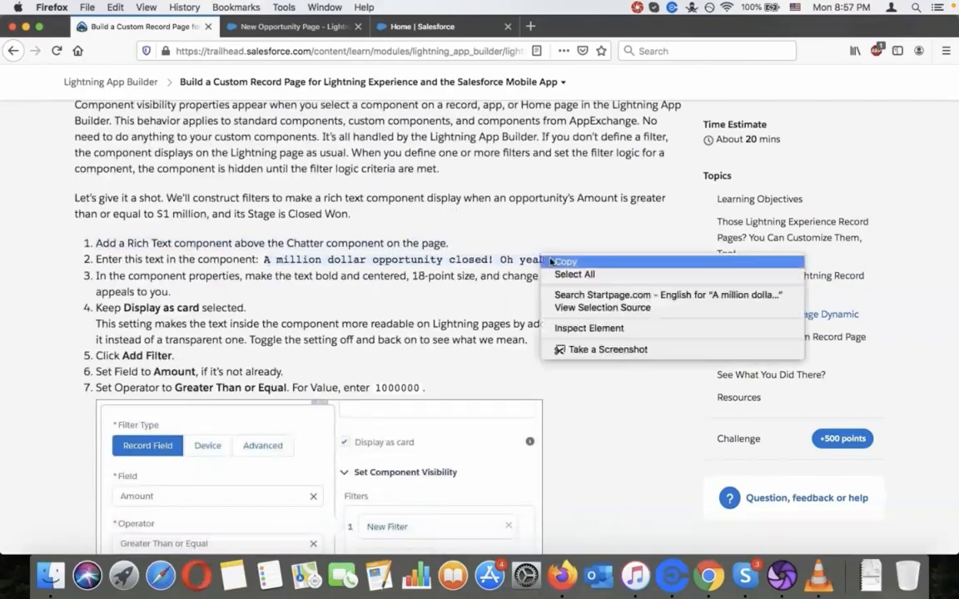
left_click(558, 261)
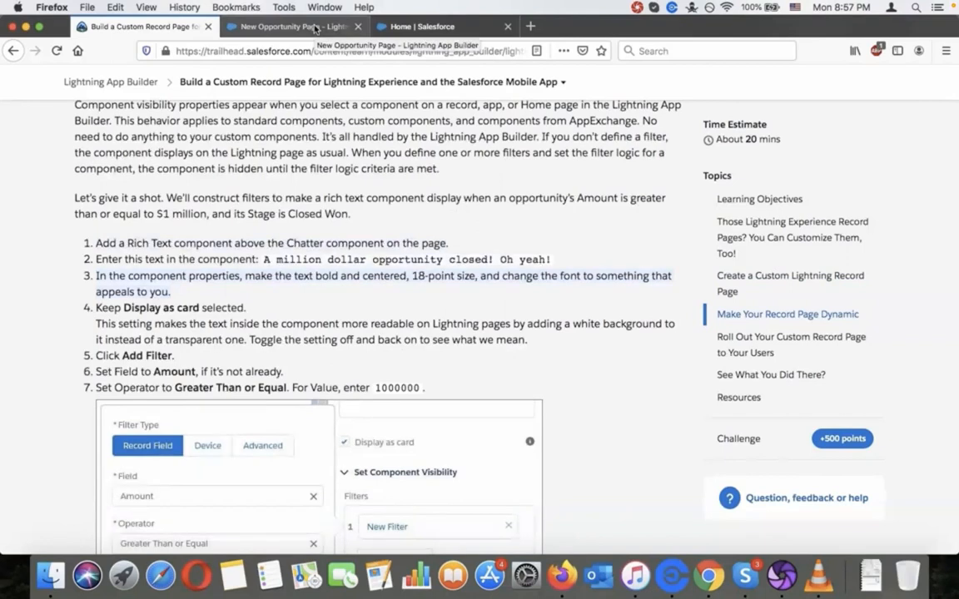
left_click(394, 30)
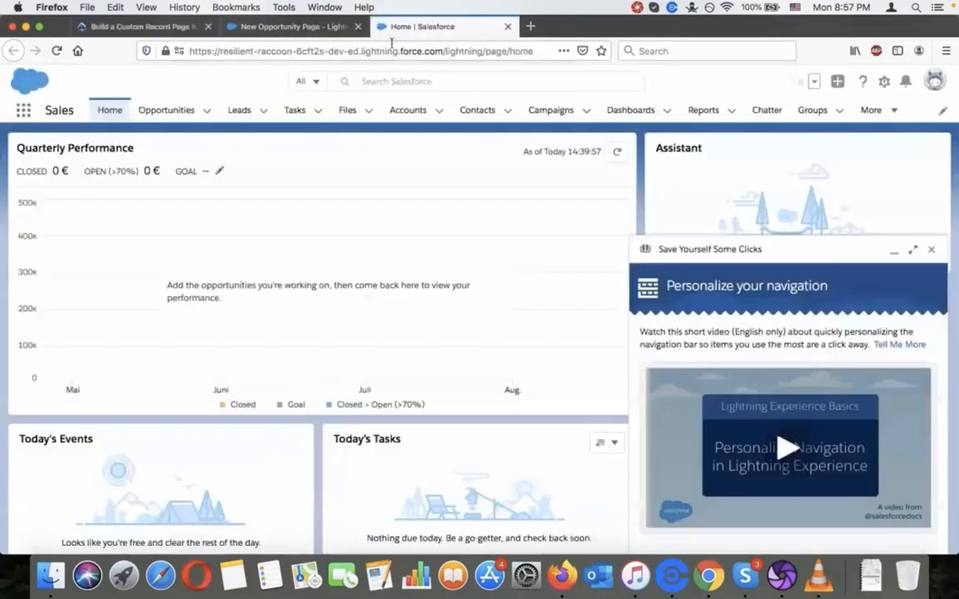
left_click(296, 26)
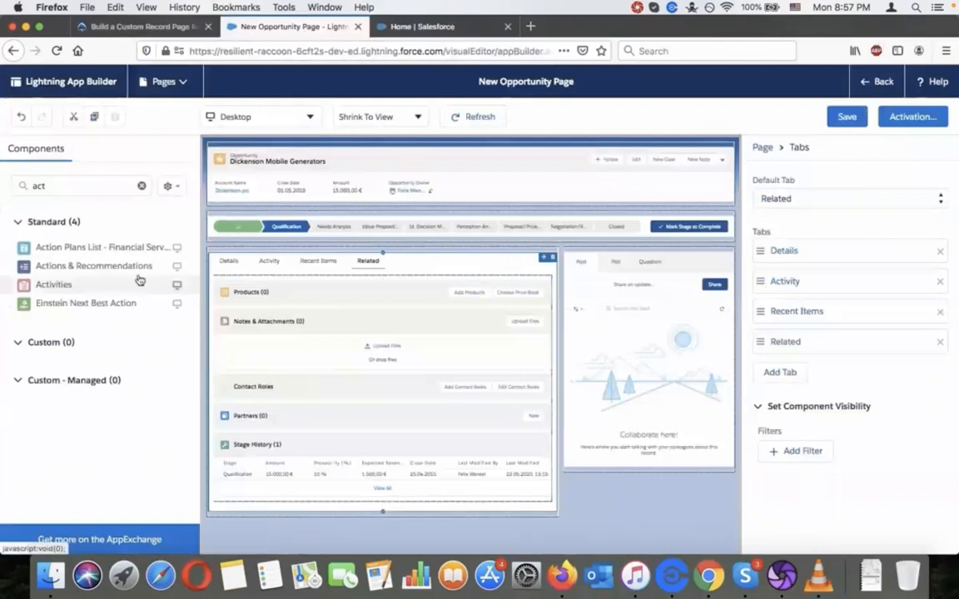
Step: Find the Rich Text component and place it above the Chatter component on the page
left_click(92, 182)
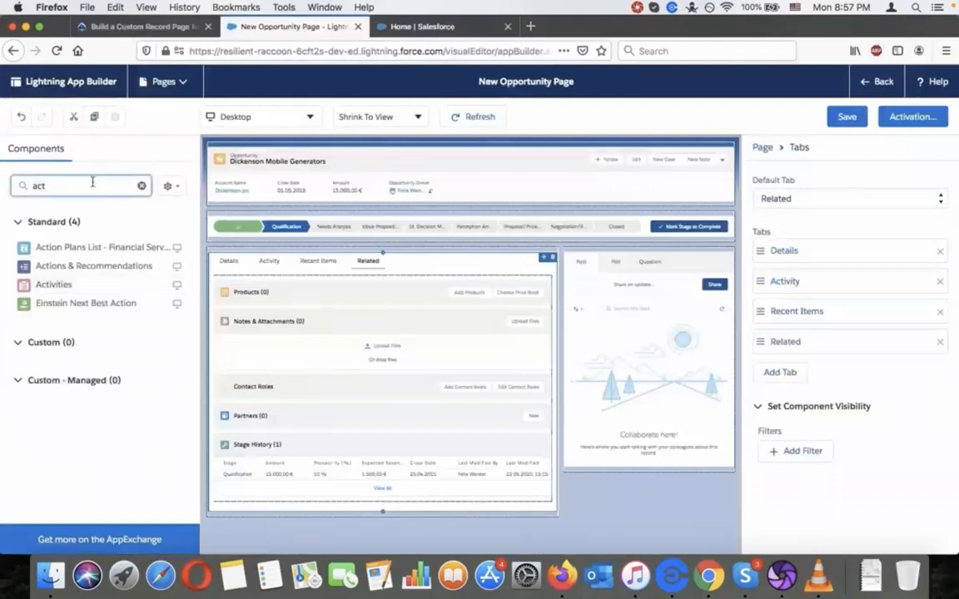
left_click(125, 25)
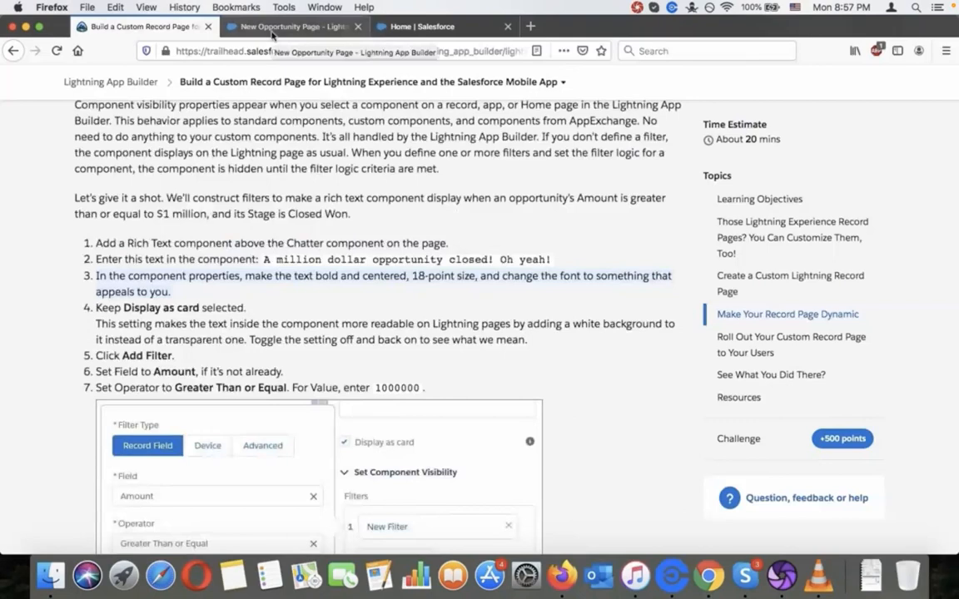
left_click(272, 31)
key("BackSpace")
key("BackSpace")
key("BackSpace")
type("ric")
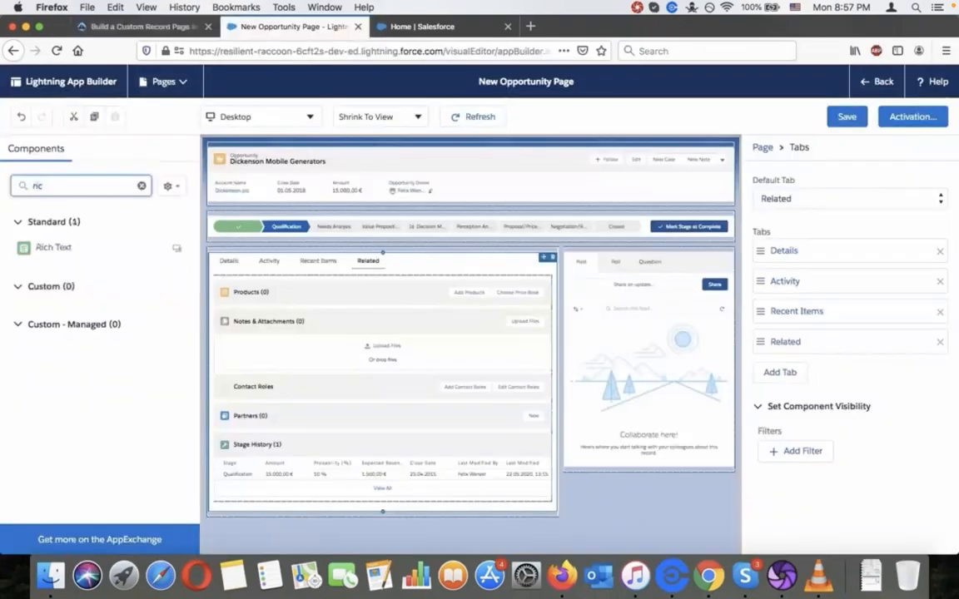
left_click_drag(42, 250, 599, 257)
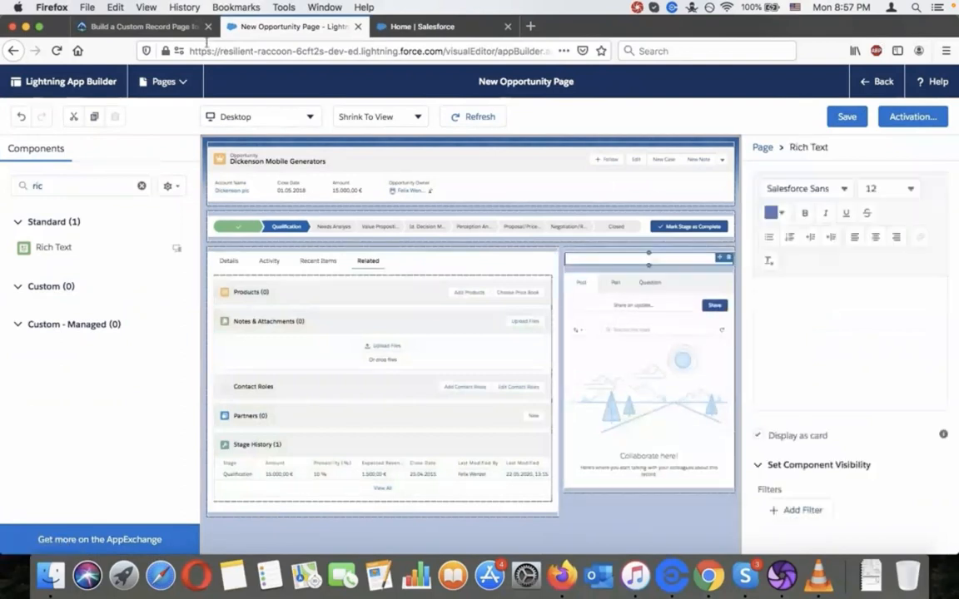
Step: Paste "A million dollar opportunity closed! Oh yeah!" as the content of the Rich Text component
left_click(146, 27)
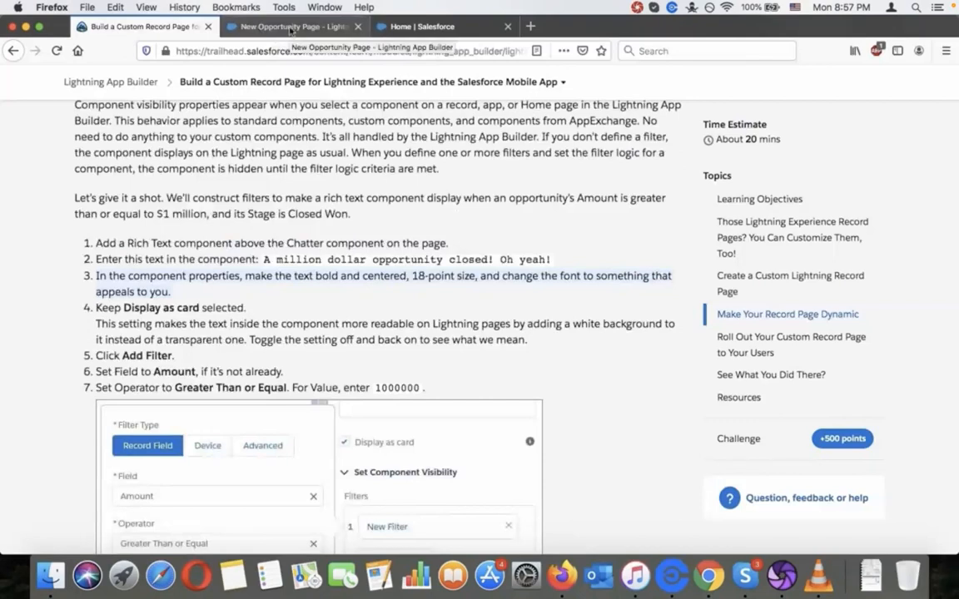
left_click(291, 27)
left_click(855, 298)
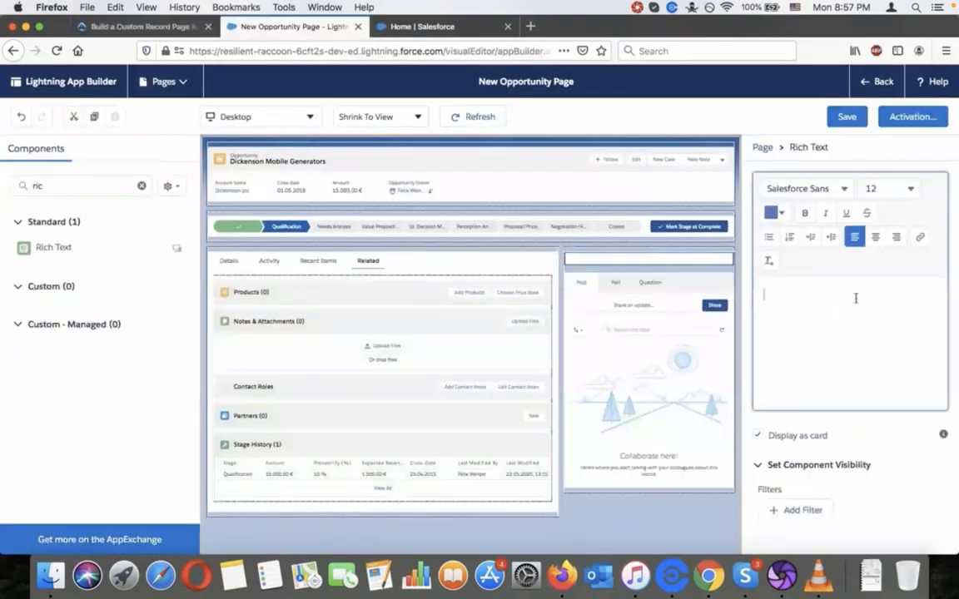
key("super+v")
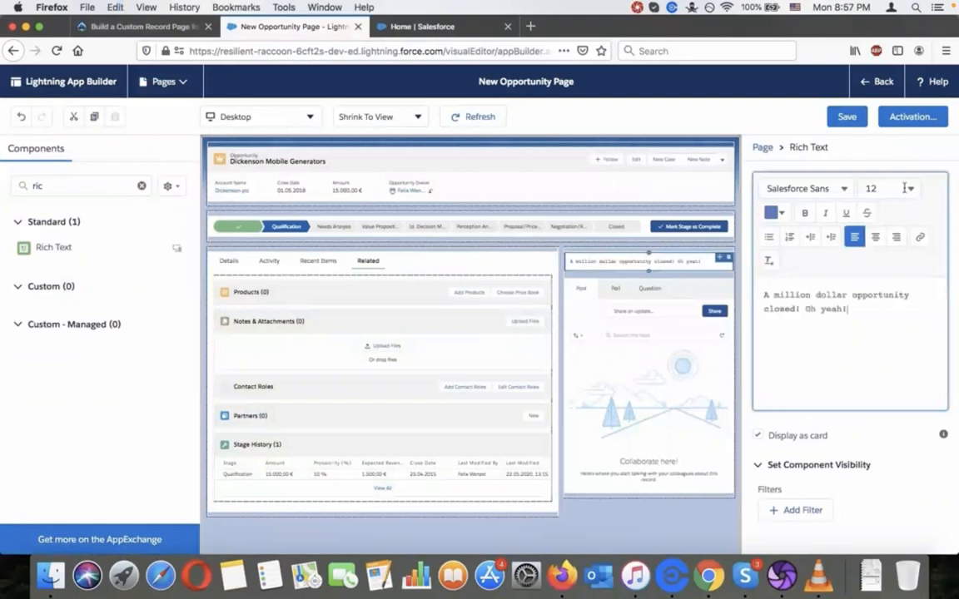
Step: Set the Rich Text component's font size to 18 and check the formatting requirements in the Trailhead instructions
left_click(906, 188)
left_click(891, 378)
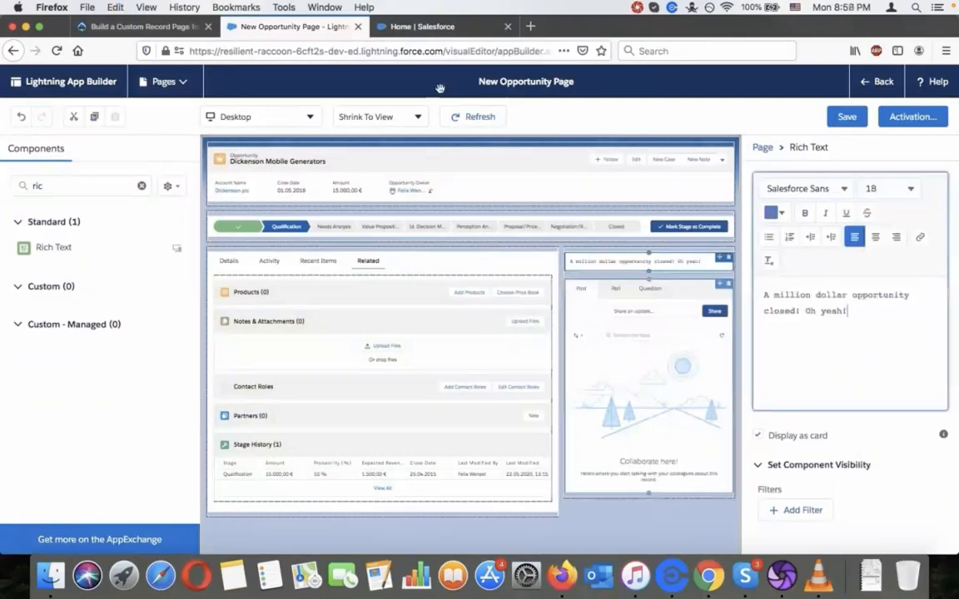
left_click(192, 27)
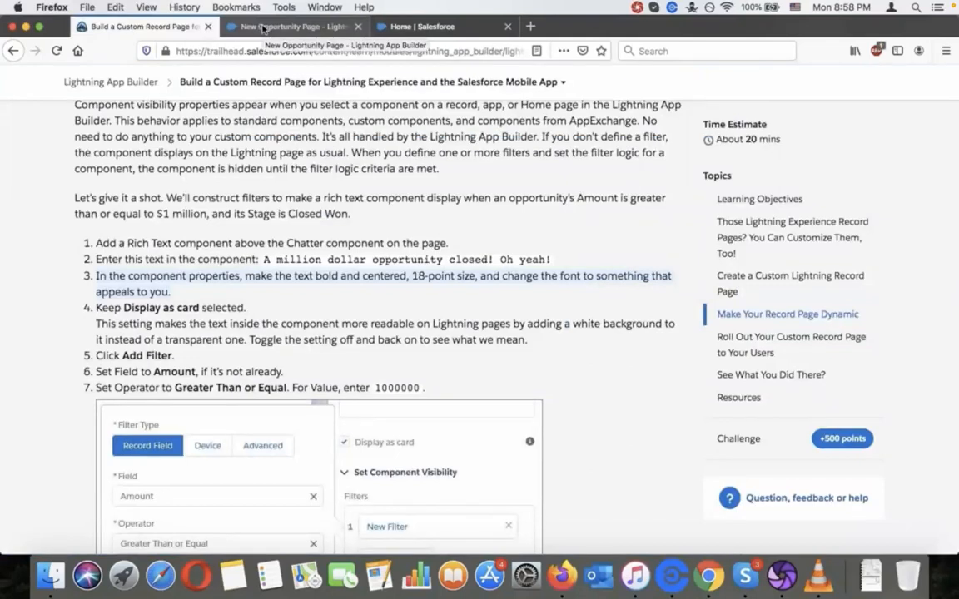
Step: Make the text "A million dollar opportunity closed! Oh yeah!" bold and centered in the Rich Text component
left_click(262, 27)
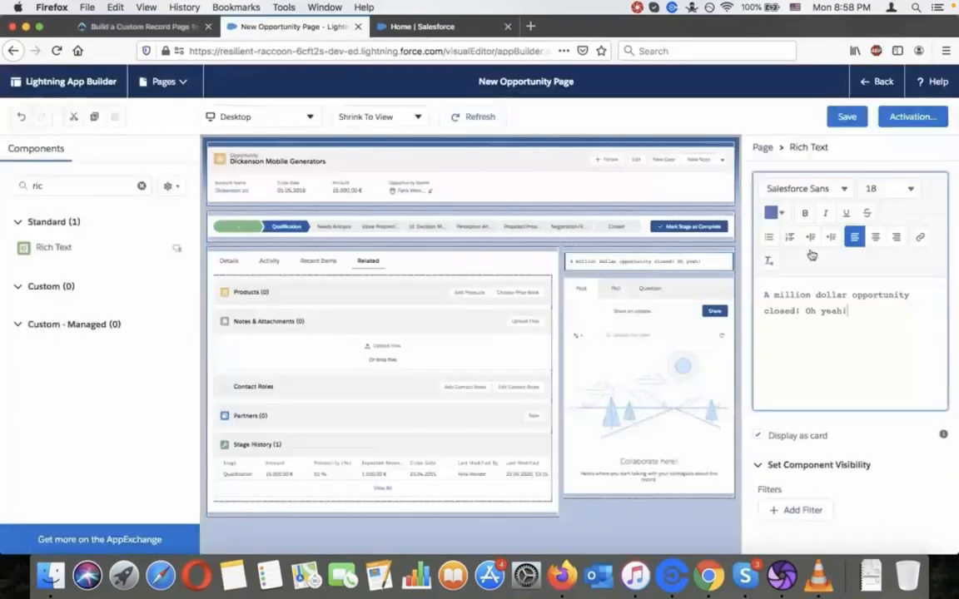
key("super+a")
left_click(805, 213)
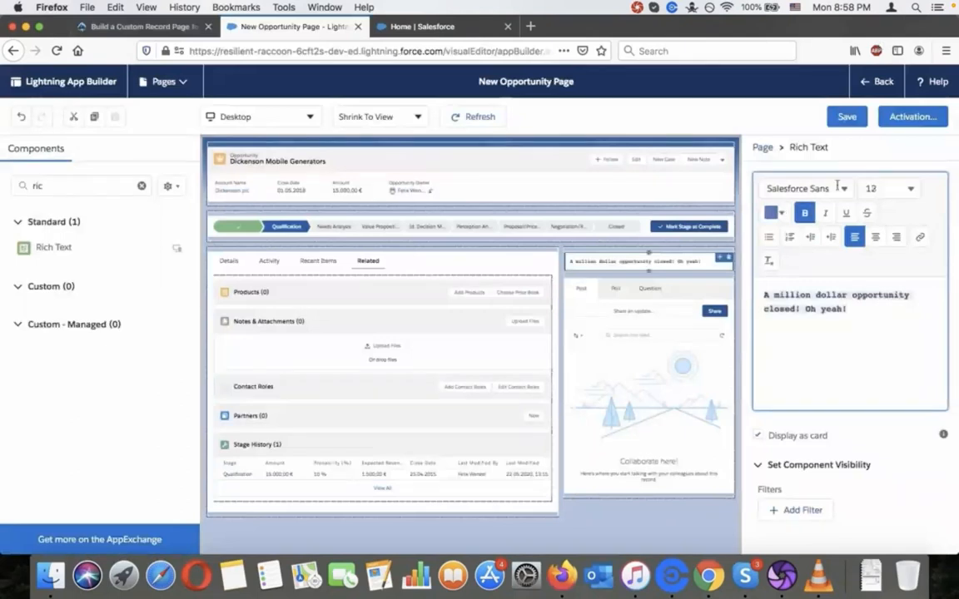
left_click(875, 238)
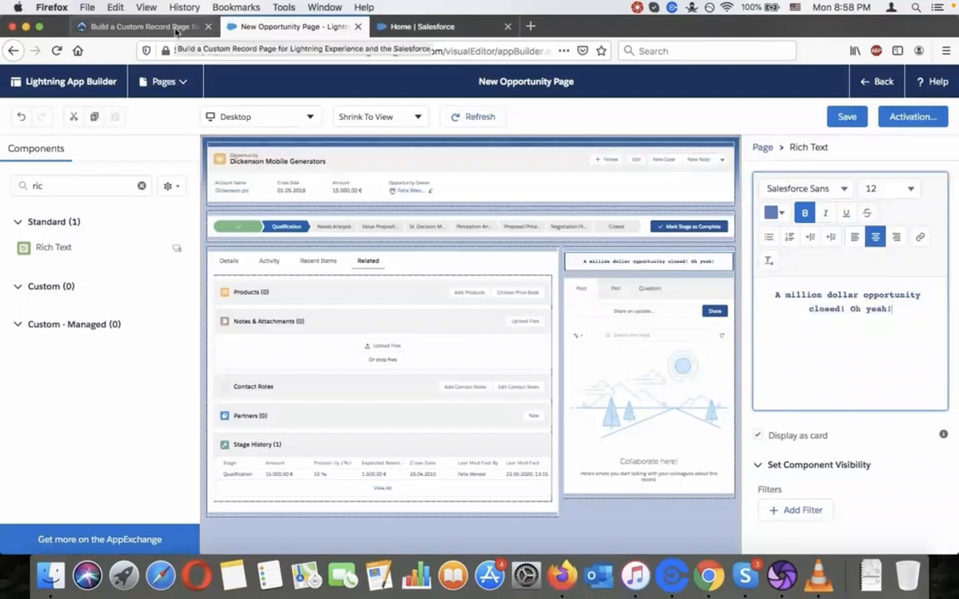
Step: Check the font requirement in the Trailhead instructions and set the Rich Text component's font to Verdana
left_click(177, 28)
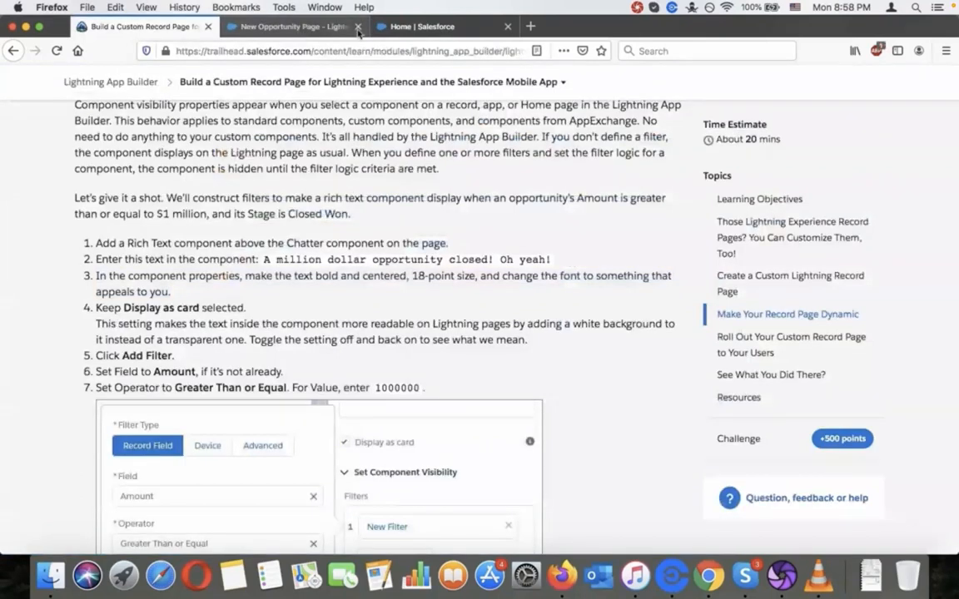
left_click(423, 26)
left_click(307, 25)
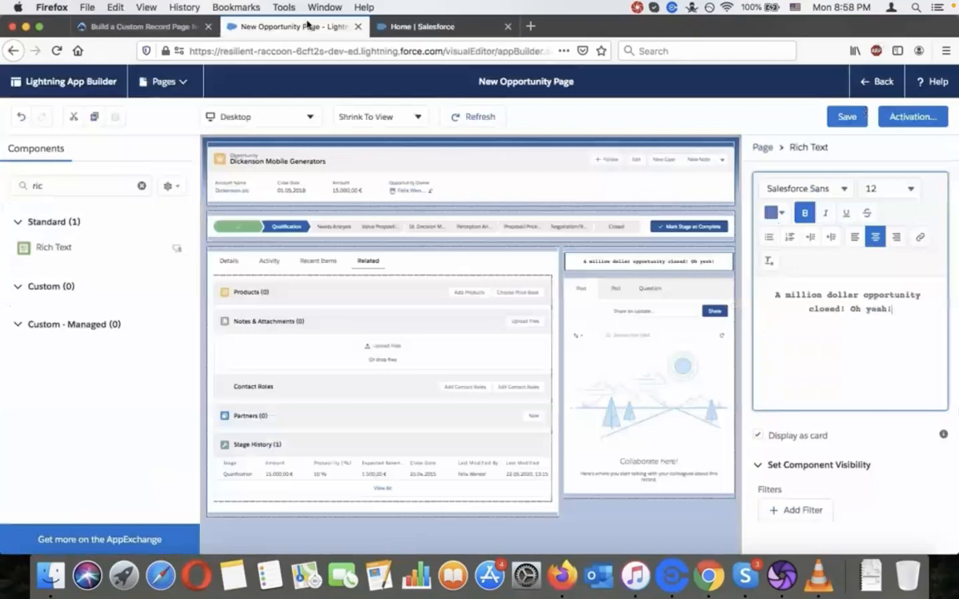
left_click(828, 187)
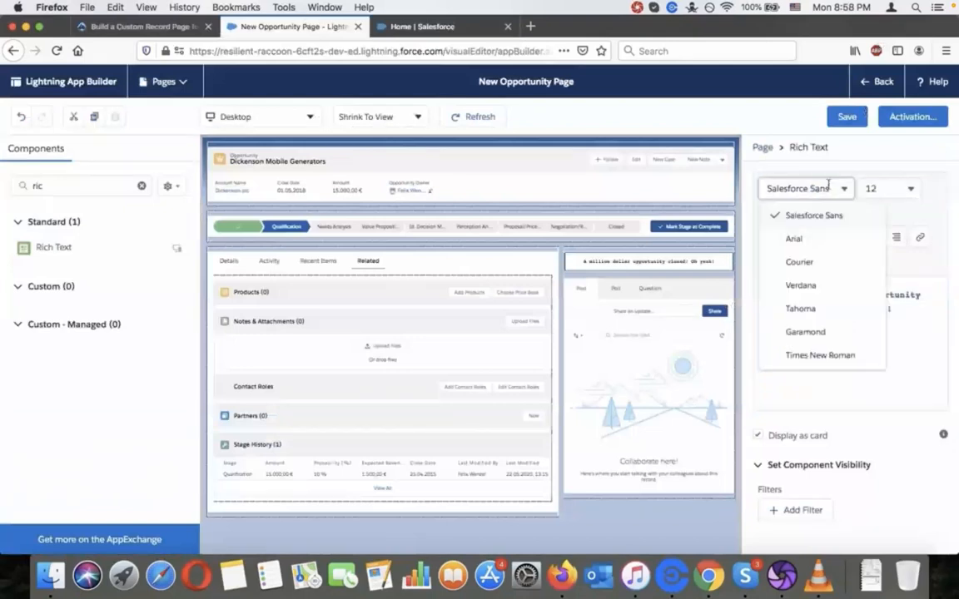
left_click(833, 288)
left_click(876, 366)
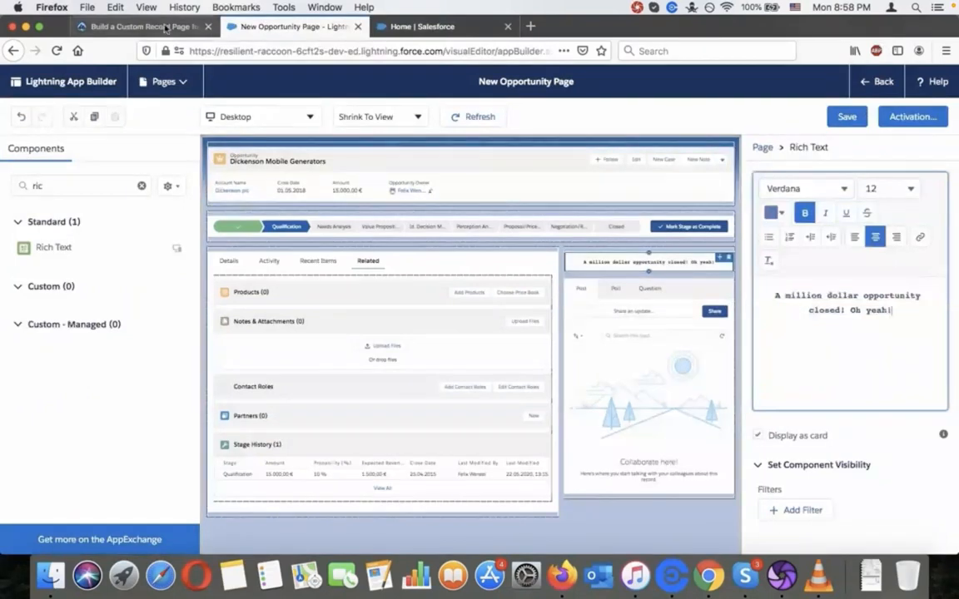
Step: Read the Trailhead note on Display as card, and toggle that option off and back on for the Rich Text component
left_click(166, 27)
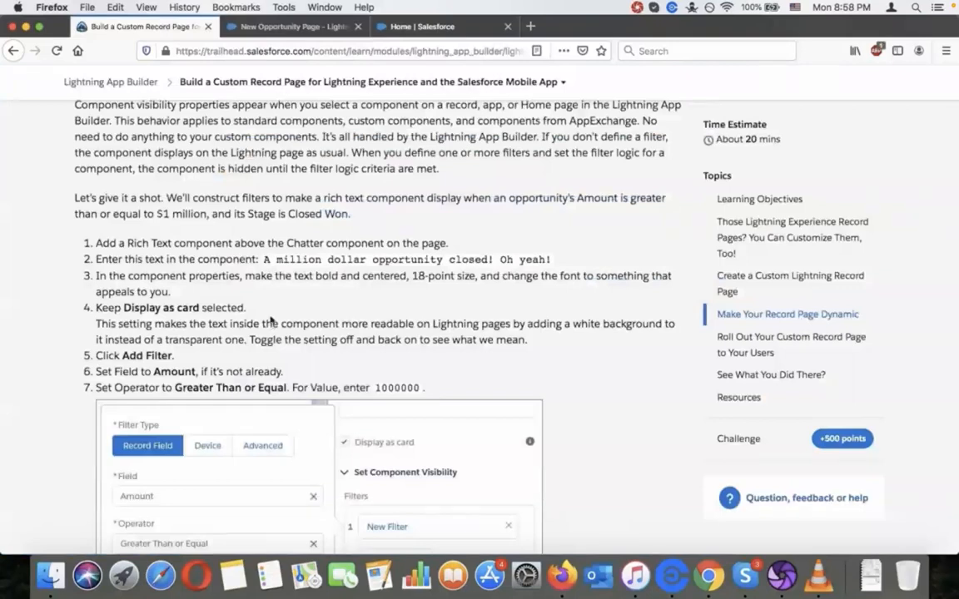
scroll(270, 321, "down", 1)
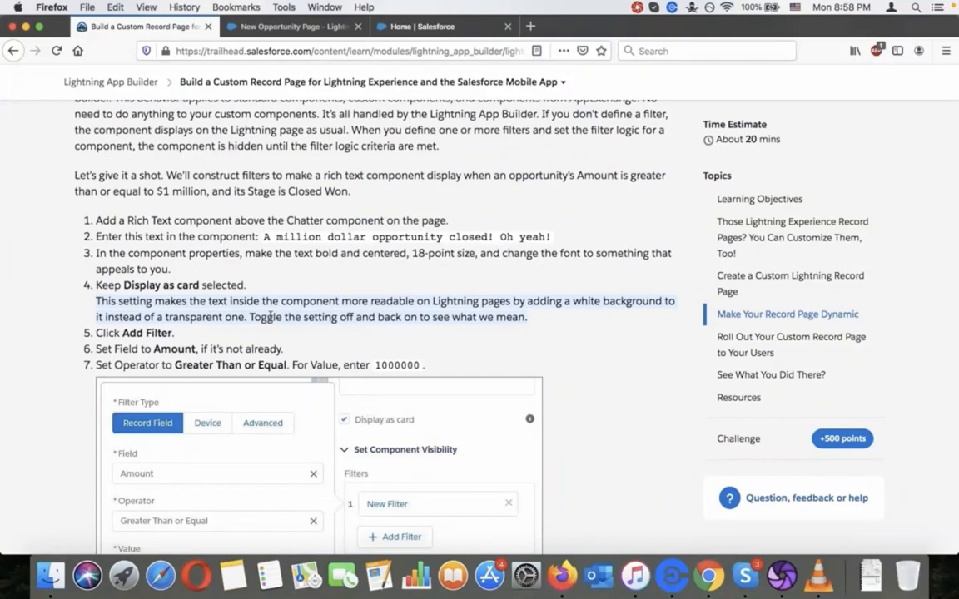
left_click(255, 28)
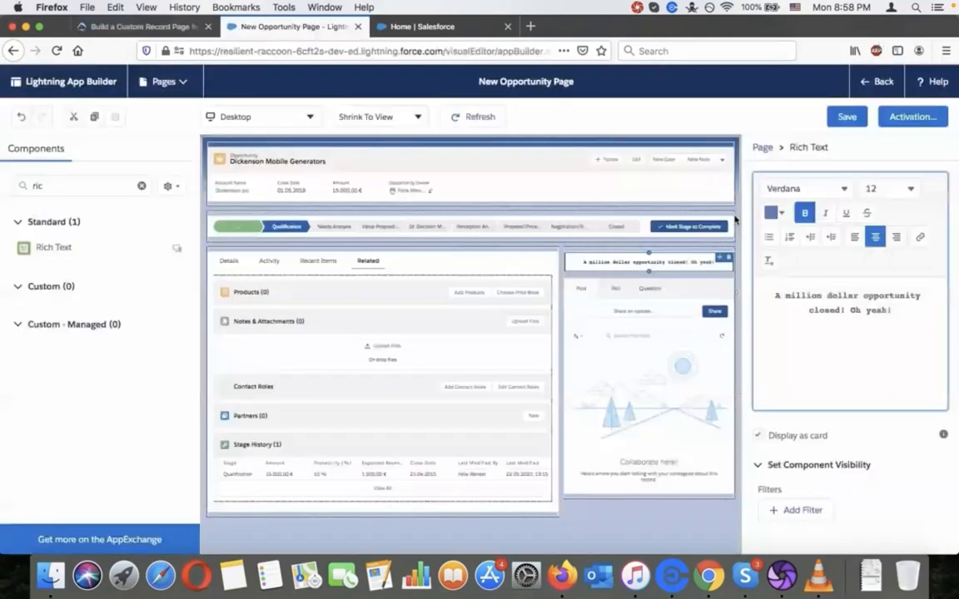
left_click(797, 439)
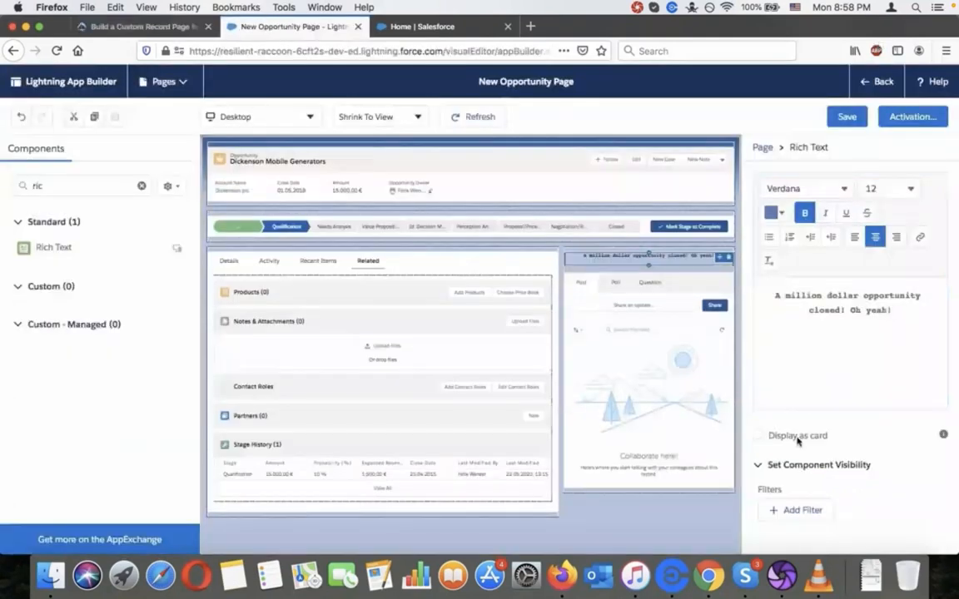
left_click(797, 440)
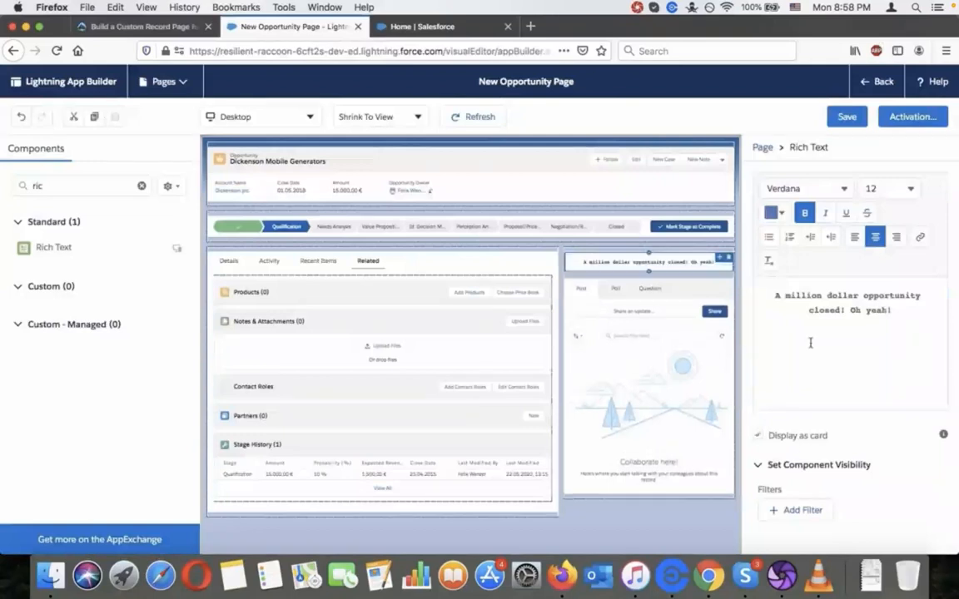
left_click(810, 342)
left_click(678, 335)
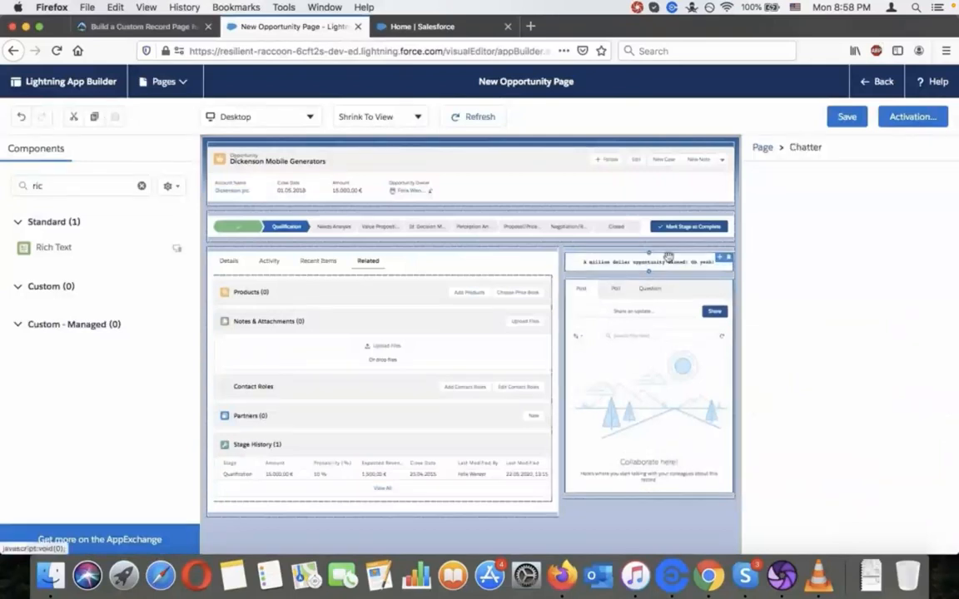
left_click(669, 256)
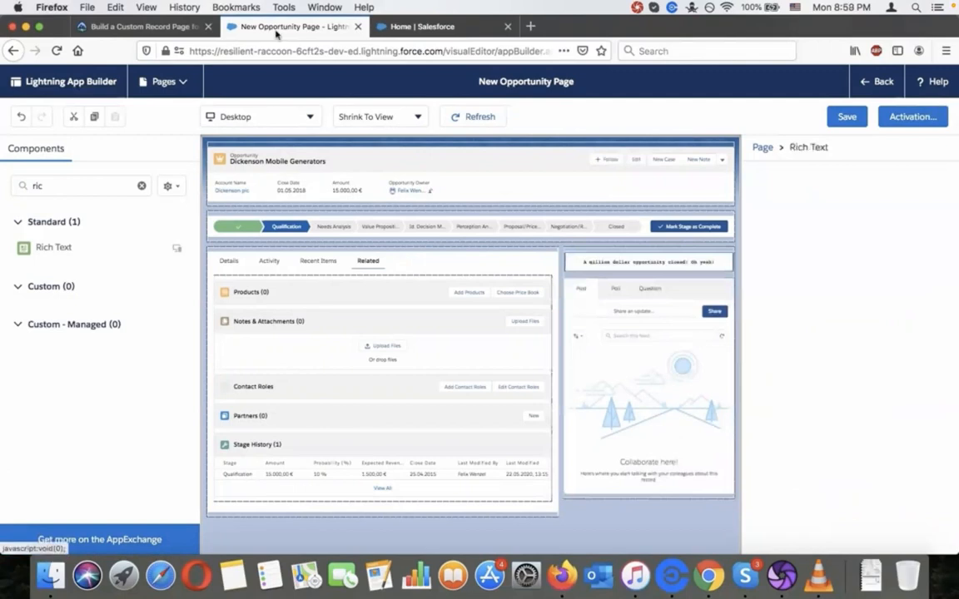
Step: Add a visibility filter to the Rich Text component for Amount Greater Than or Equal 1000000, following the Trailhead instructions
left_click(177, 27)
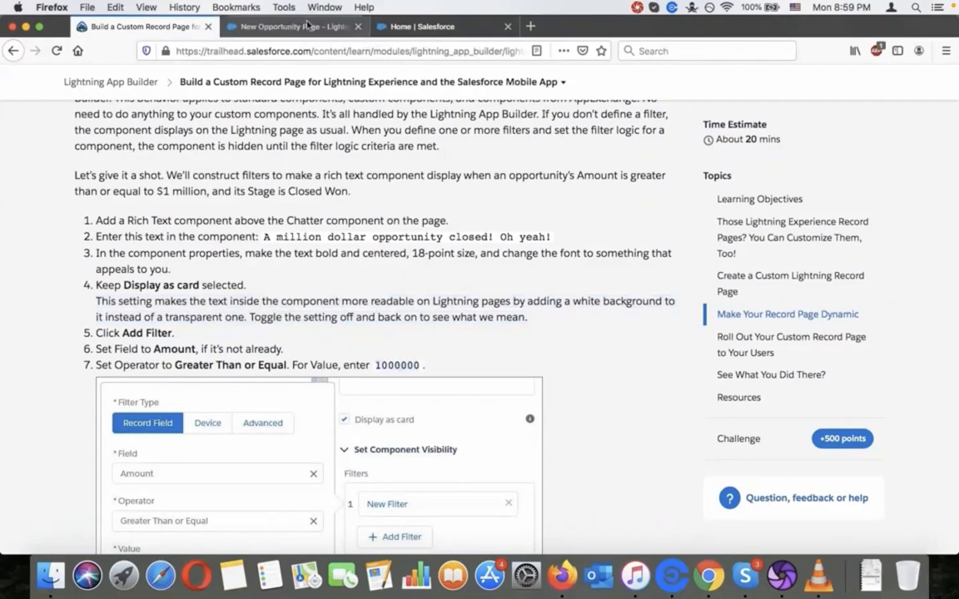
left_click(308, 25)
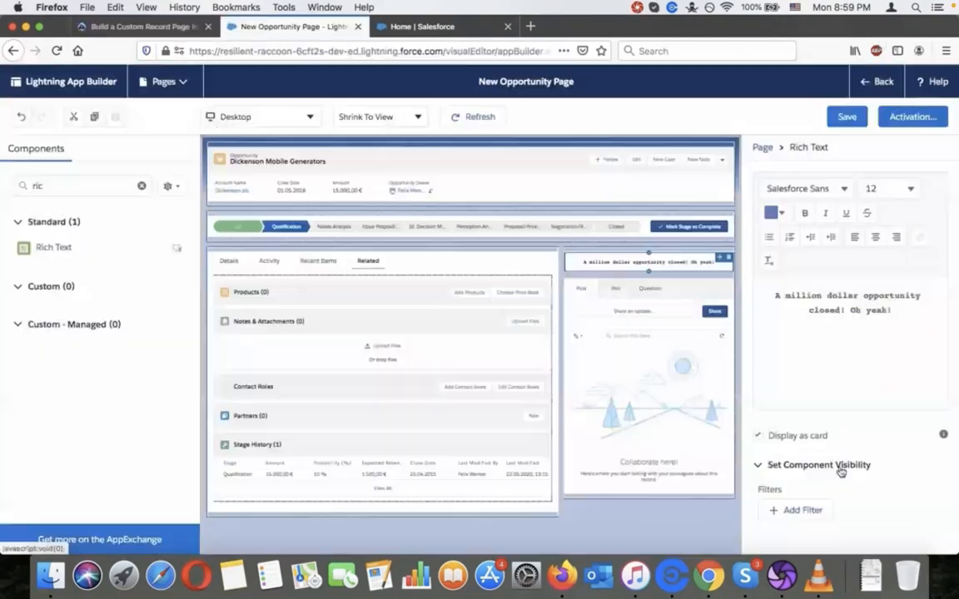
left_click(798, 512)
left_click(791, 467)
left_click(818, 508)
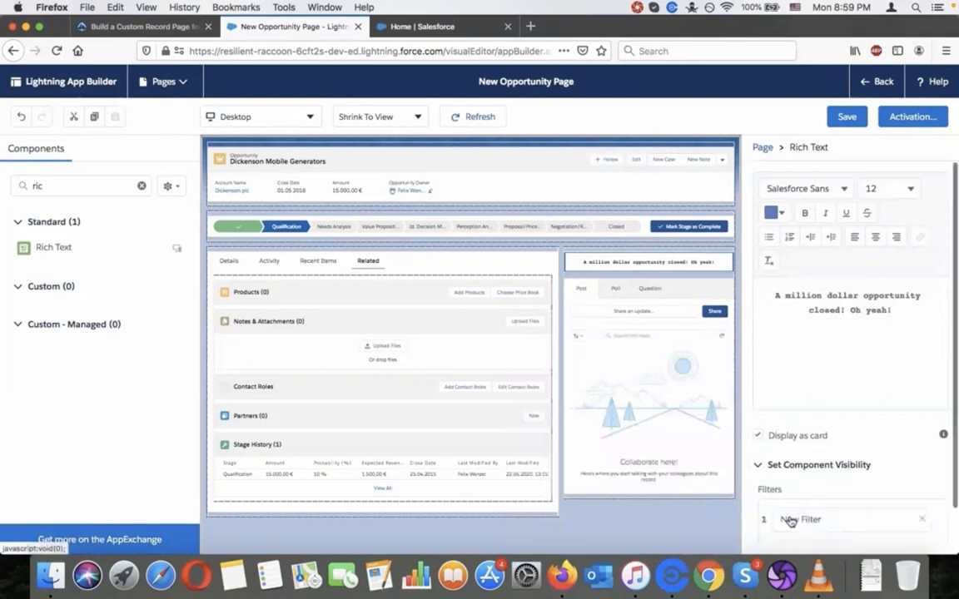
left_click(790, 519)
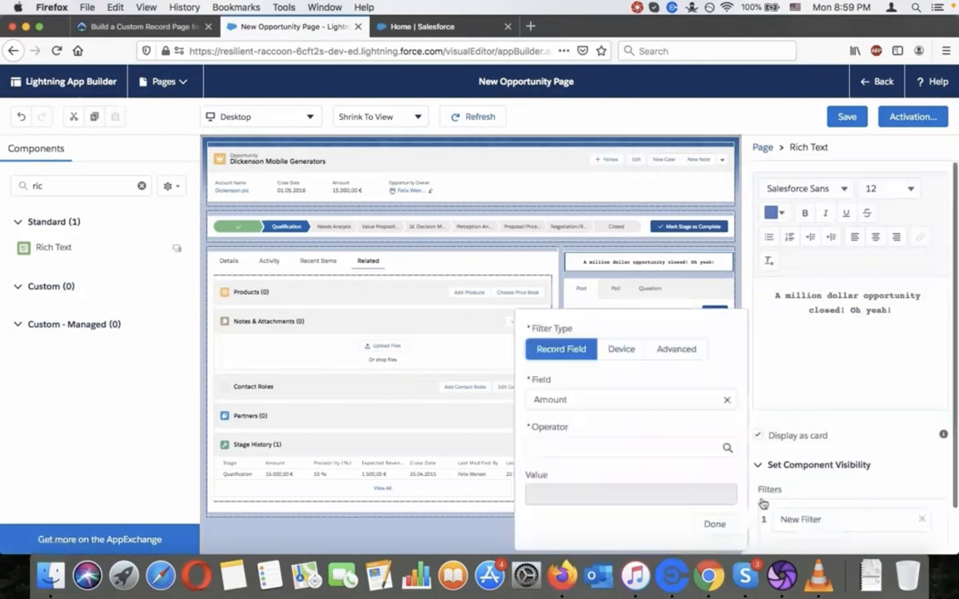
left_click(636, 451)
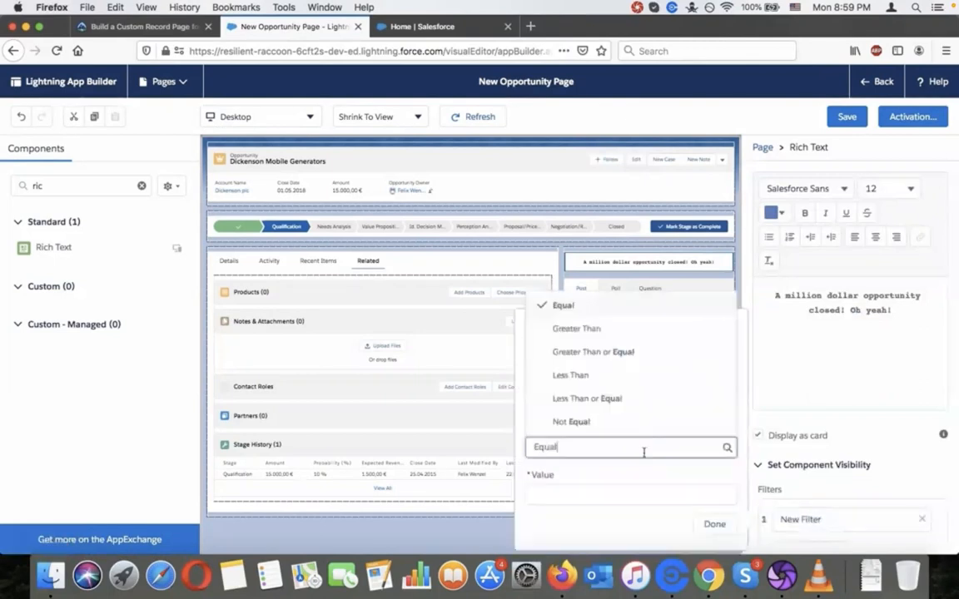
left_click(630, 353)
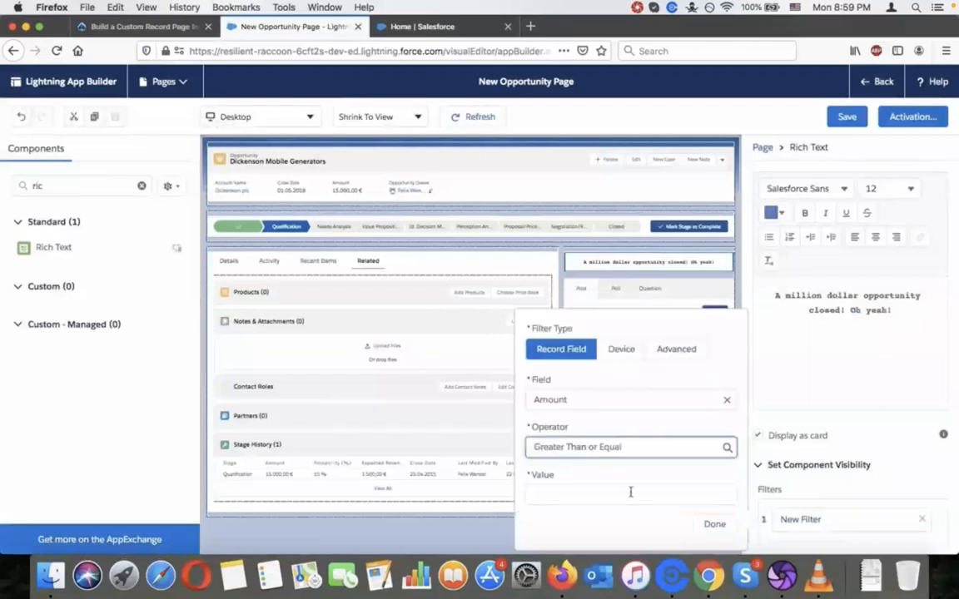
left_click(630, 492)
type("1000000")
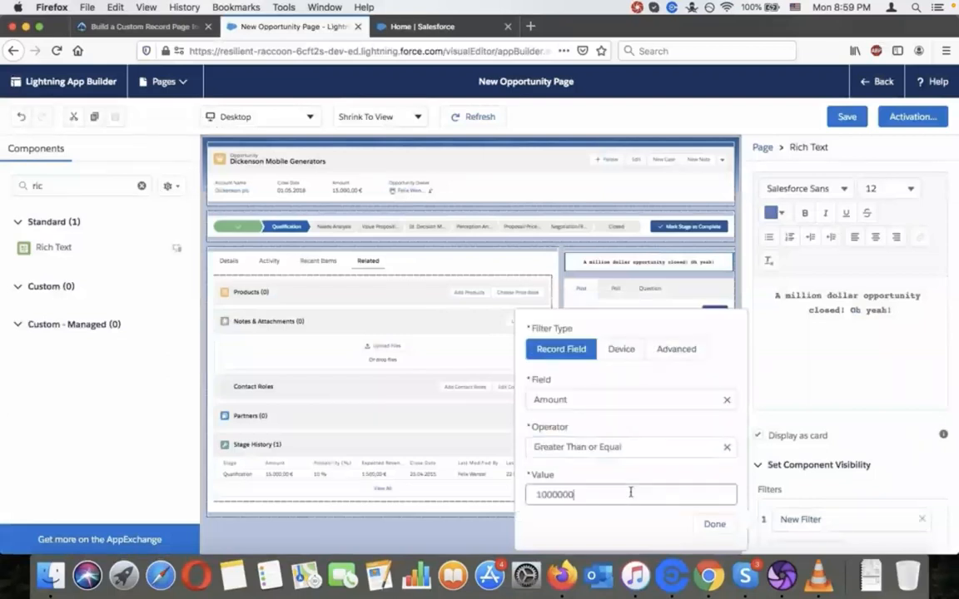
left_click(712, 526)
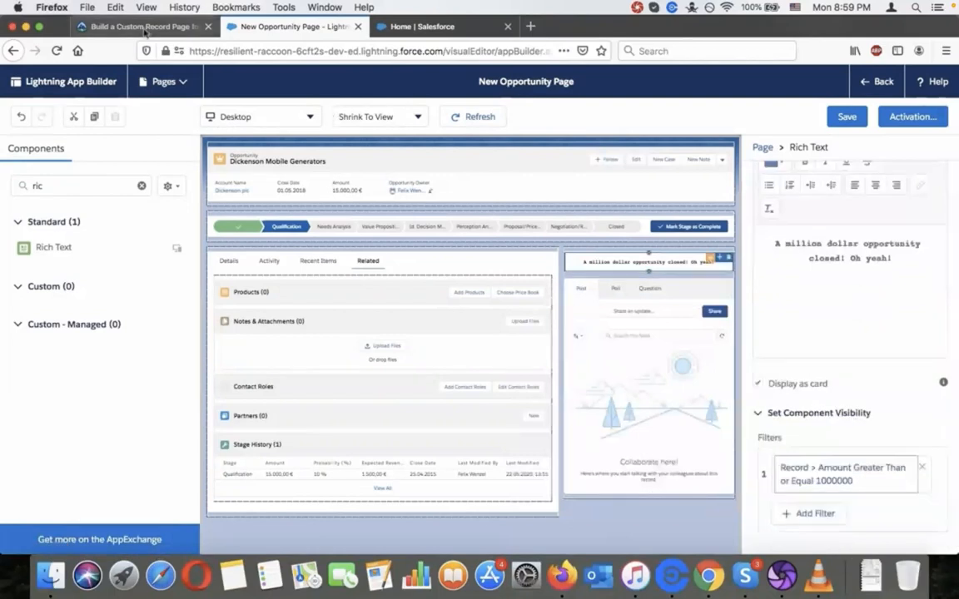
Step: Check the next Trailhead instruction and add a second visibility filter on the Stage field to the Rich Text component
left_click(145, 29)
scroll(205, 406, "down", 3)
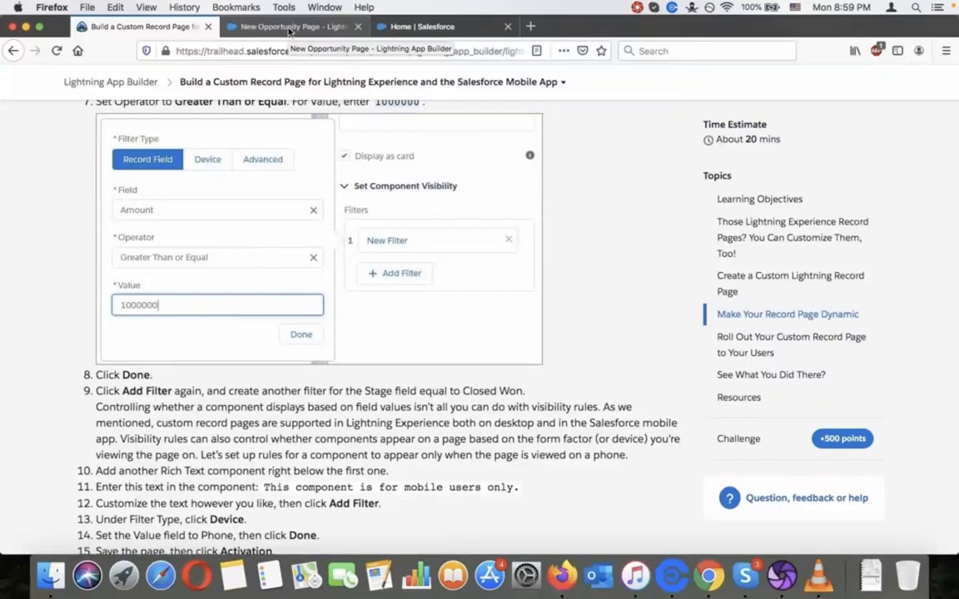
left_click(289, 28)
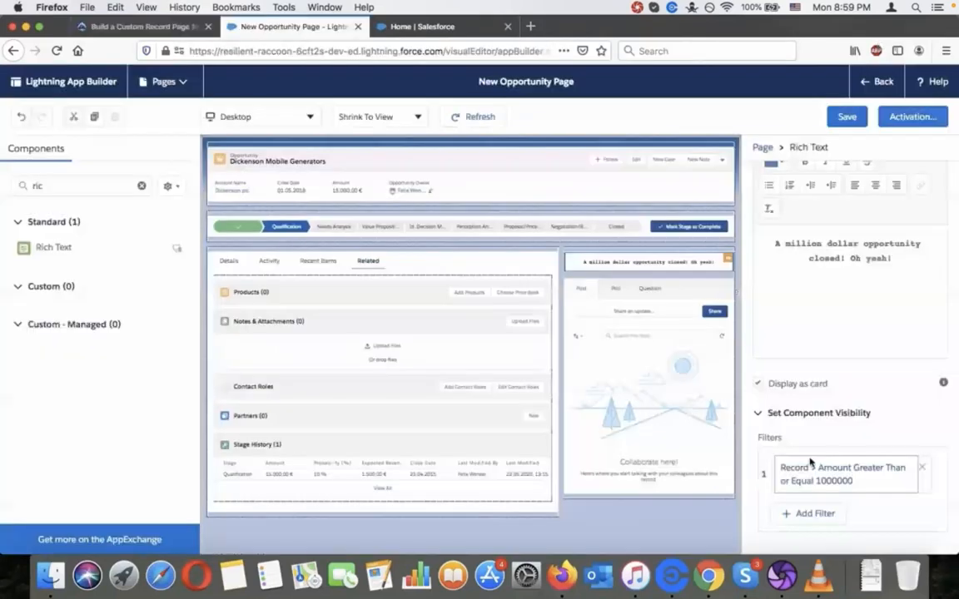
left_click(809, 514)
scroll(839, 391, "down", 3)
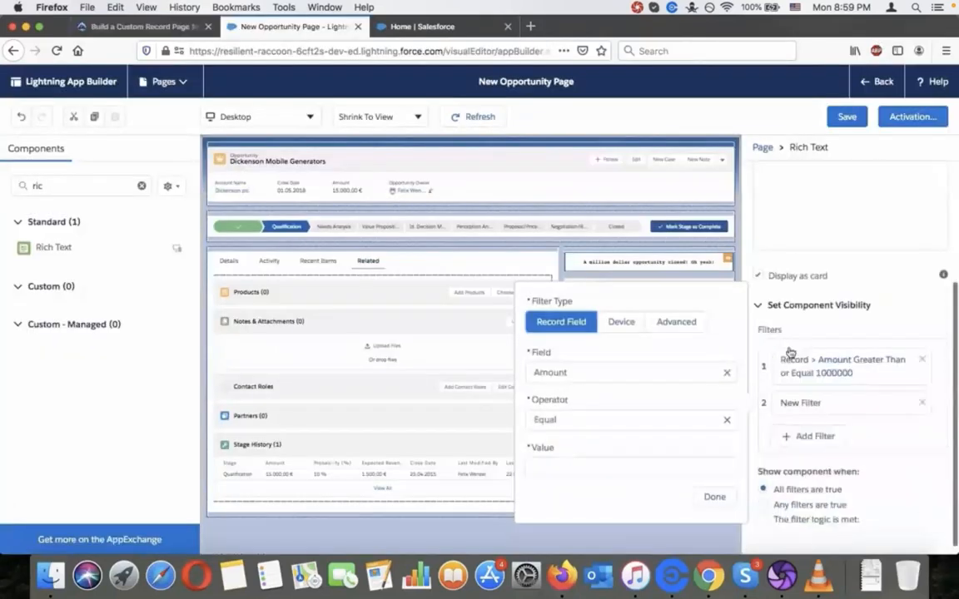
left_click(669, 373)
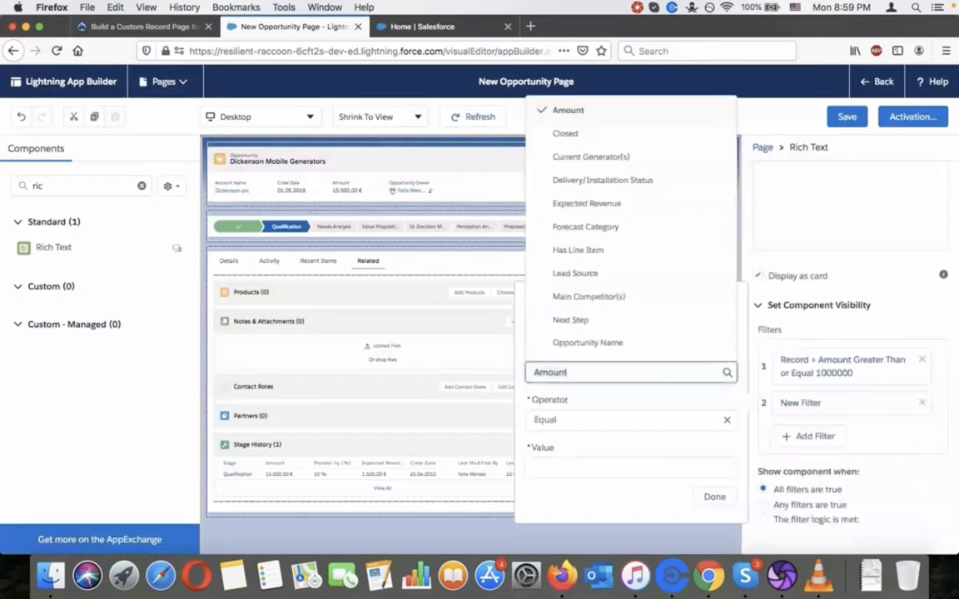
type("stallation Status")
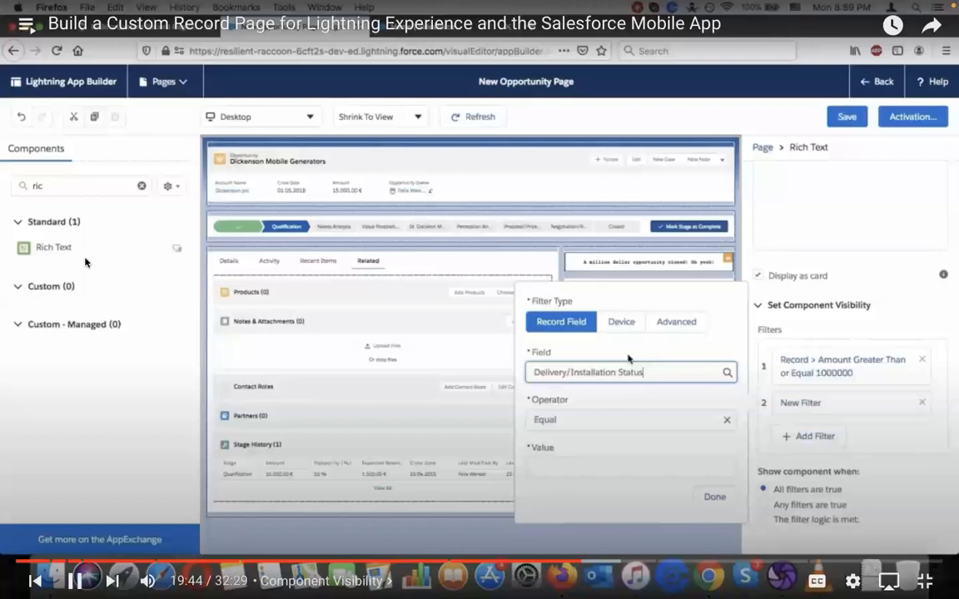
left_click(626, 364)
type("s")
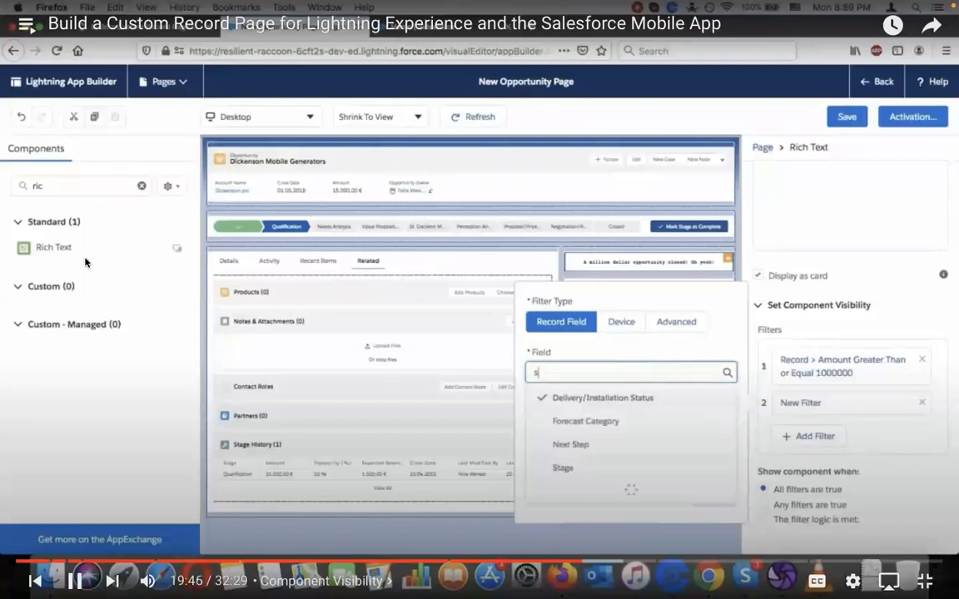
type("ta")
left_click(600, 443)
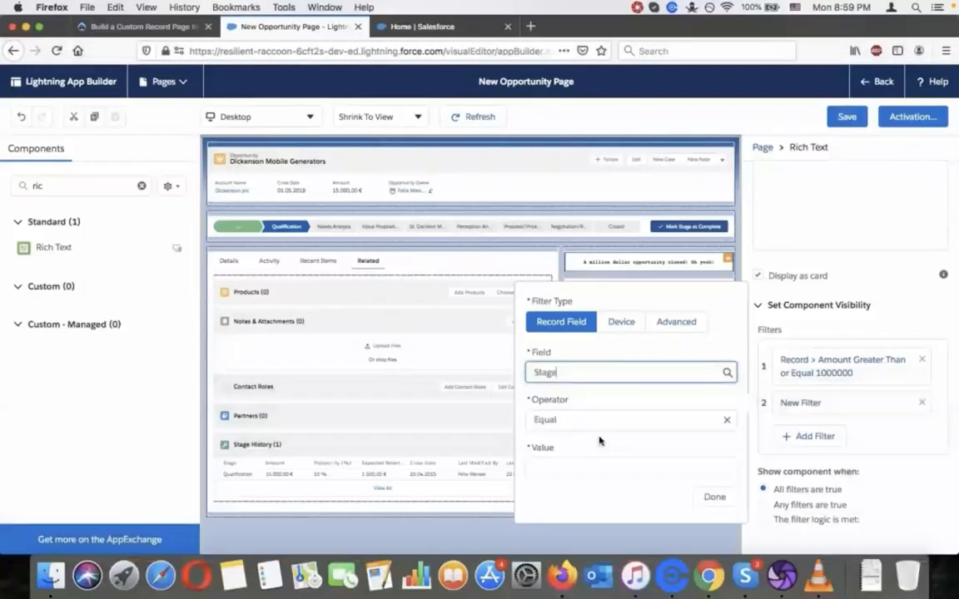
Step: Set the Stage filter's value to Closed Won and finish the filter
left_click(588, 459)
type("cloclo")
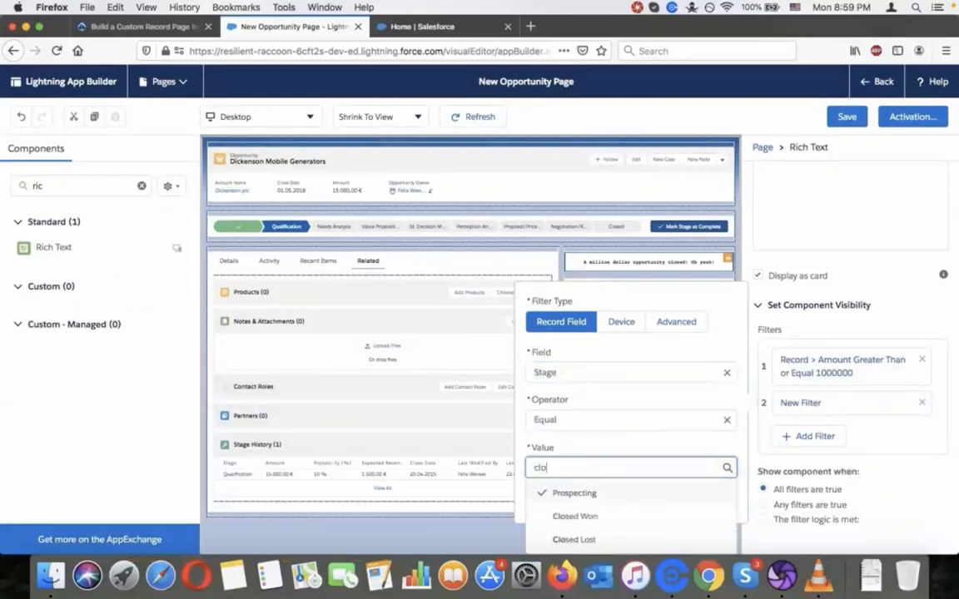
left_click(596, 519)
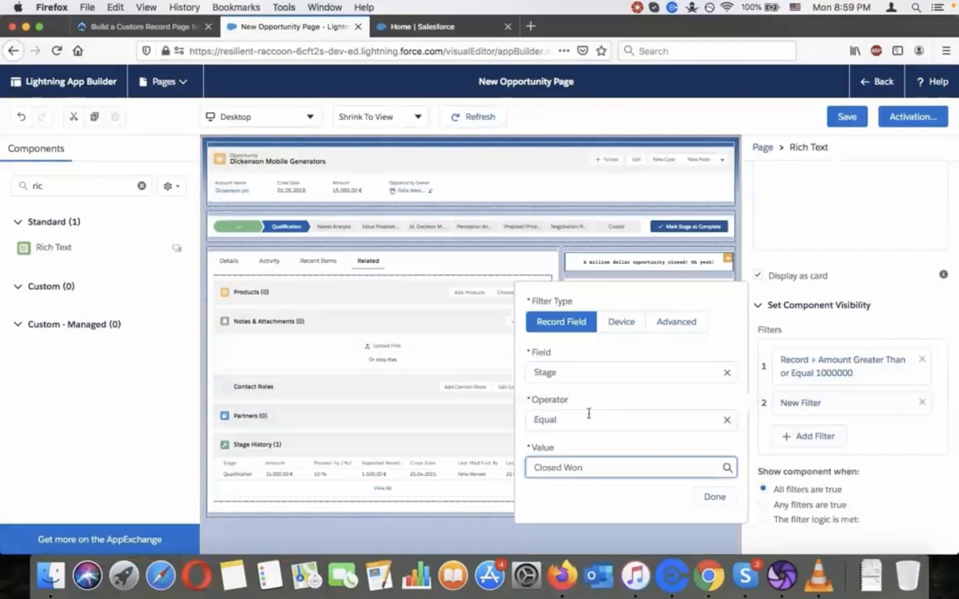
left_click(714, 497)
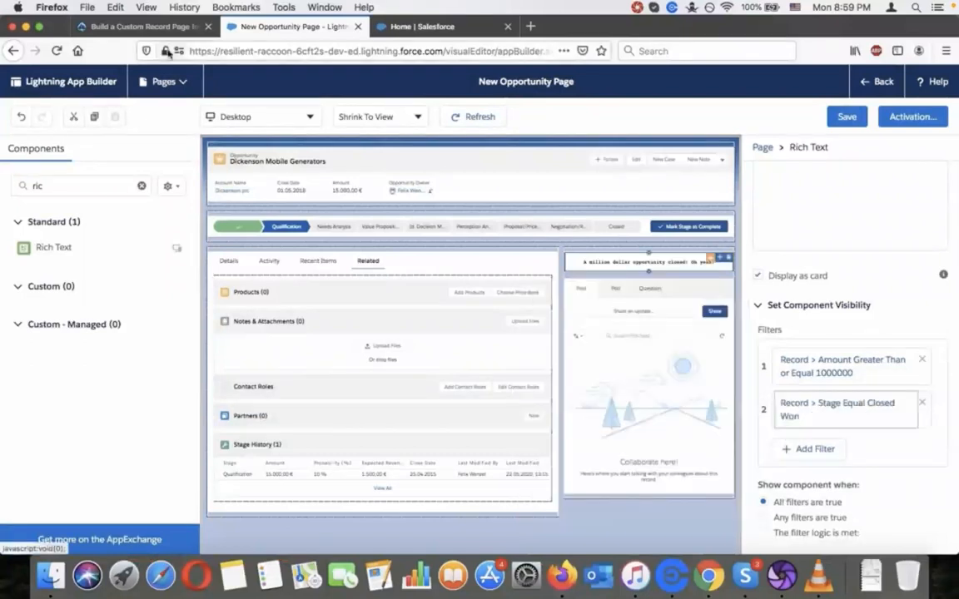
Step: Read the Trailhead instructions on device-based visibility rules and adding a second Rich Text component for phone users
left_click(162, 29)
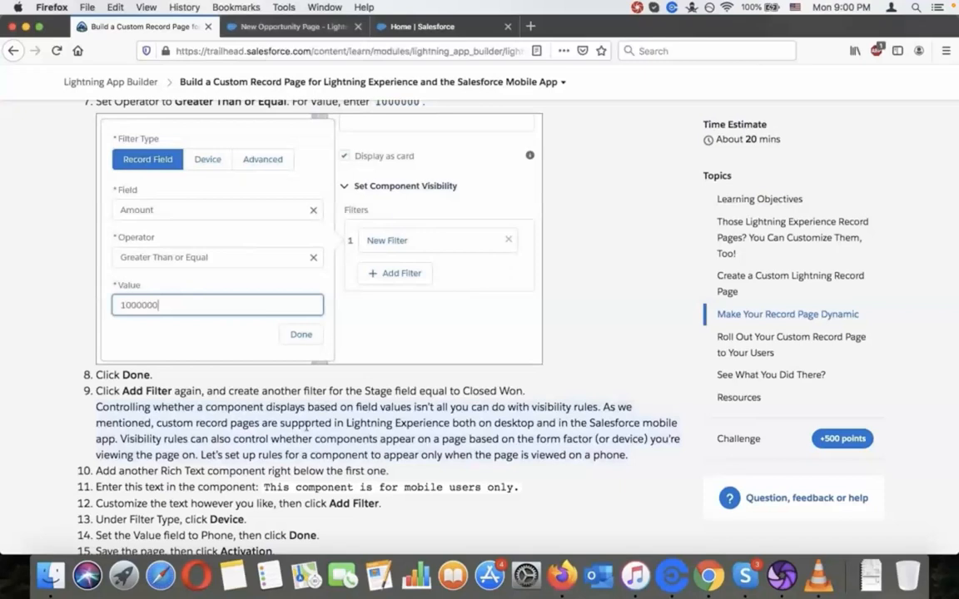
scroll(306, 426, "down", 1)
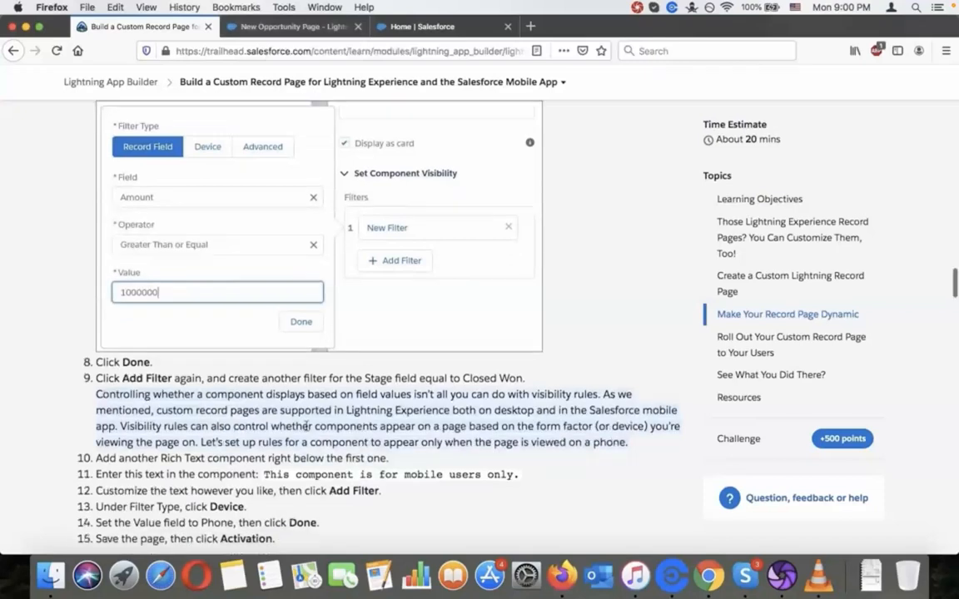
scroll(306, 425, "down", 2)
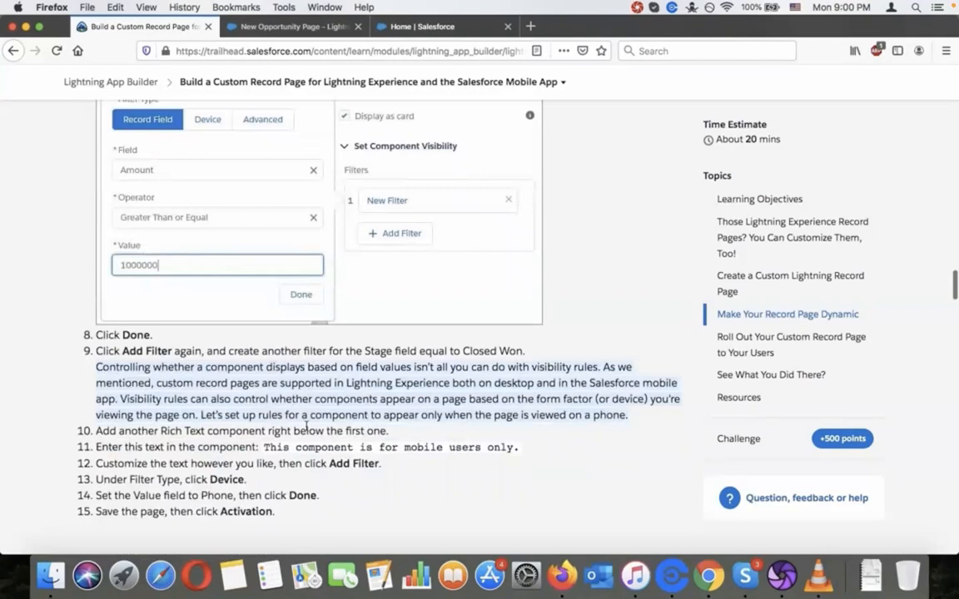
scroll(306, 425, "down", 1)
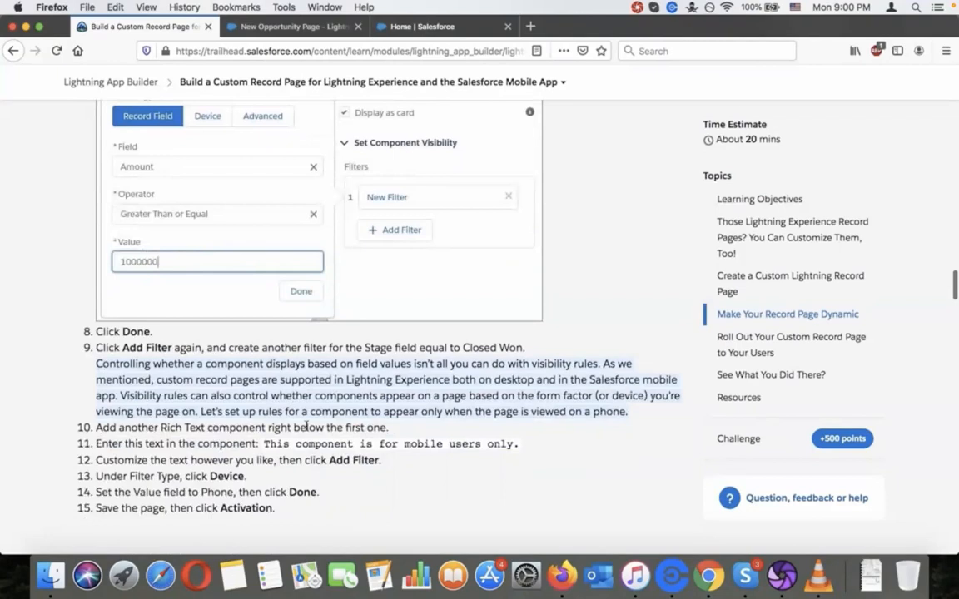
scroll(306, 425, "down", 2)
scroll(306, 425, "down", 2)
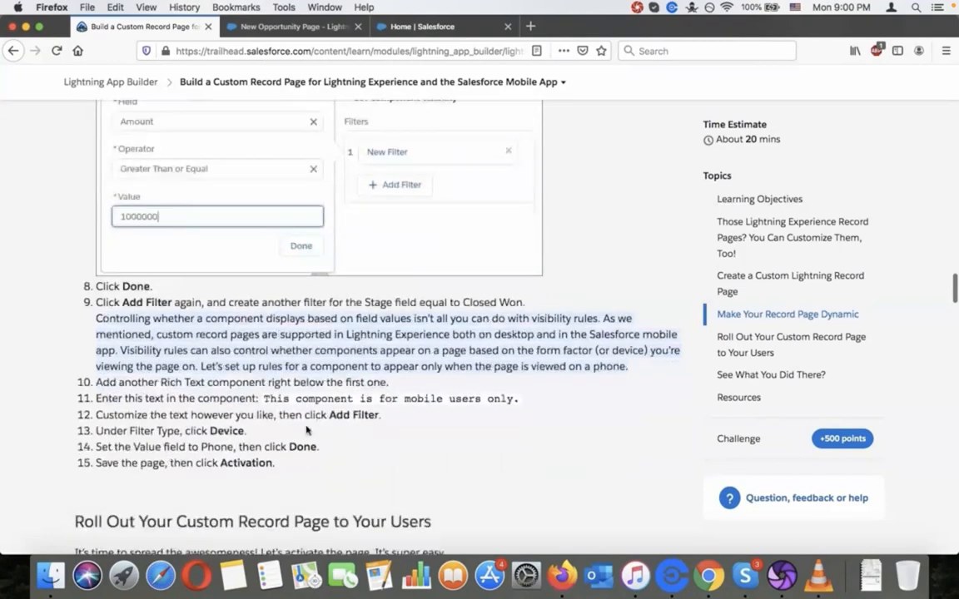
scroll(306, 431, "up", 1)
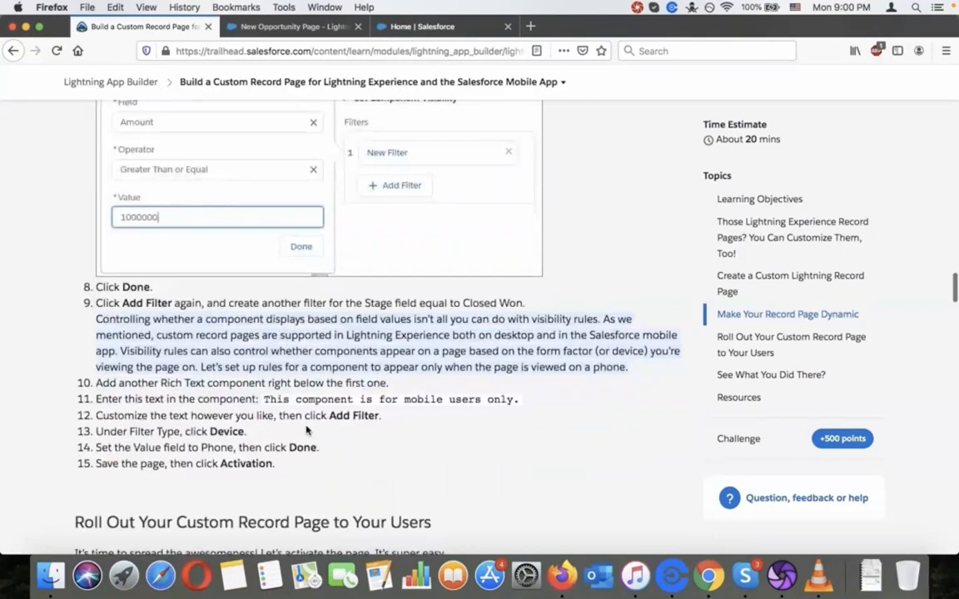
scroll(306, 430, "down", 1)
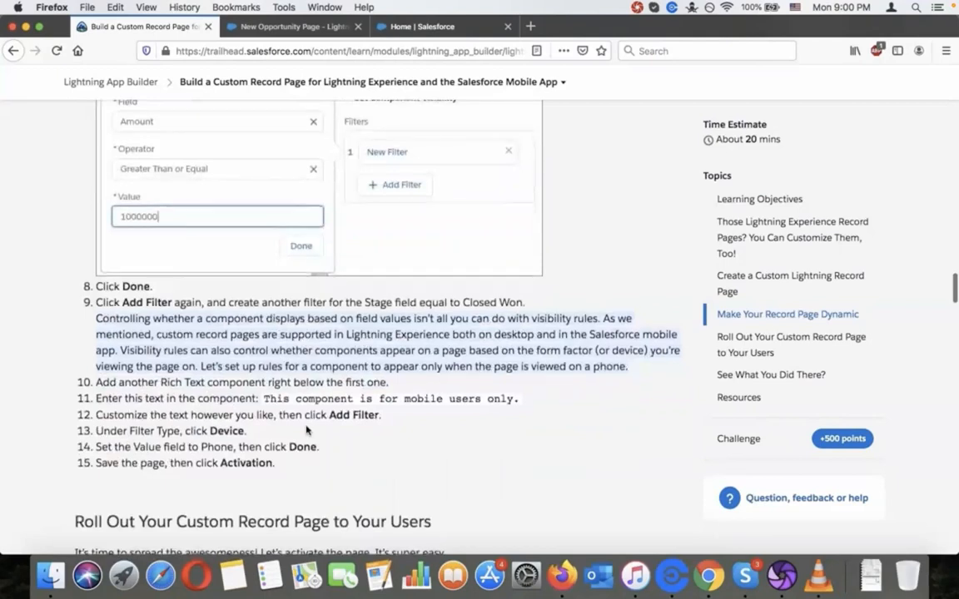
scroll(307, 429, "down", 1)
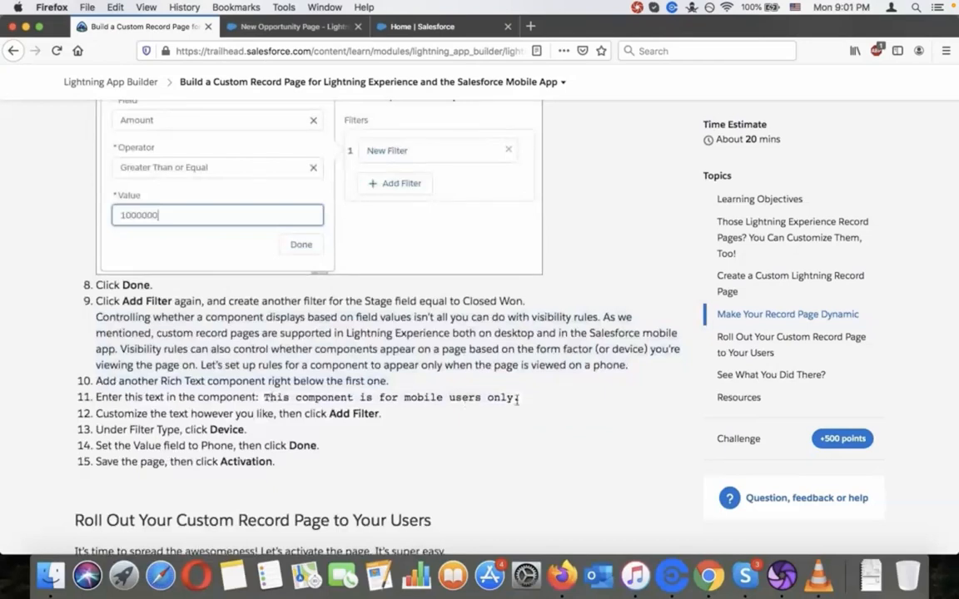
Step: Add a second Rich Text component directly below the first on the Opportunity page, with the text "This component is for mobile users only."
left_click(346, 31)
left_click(400, 29)
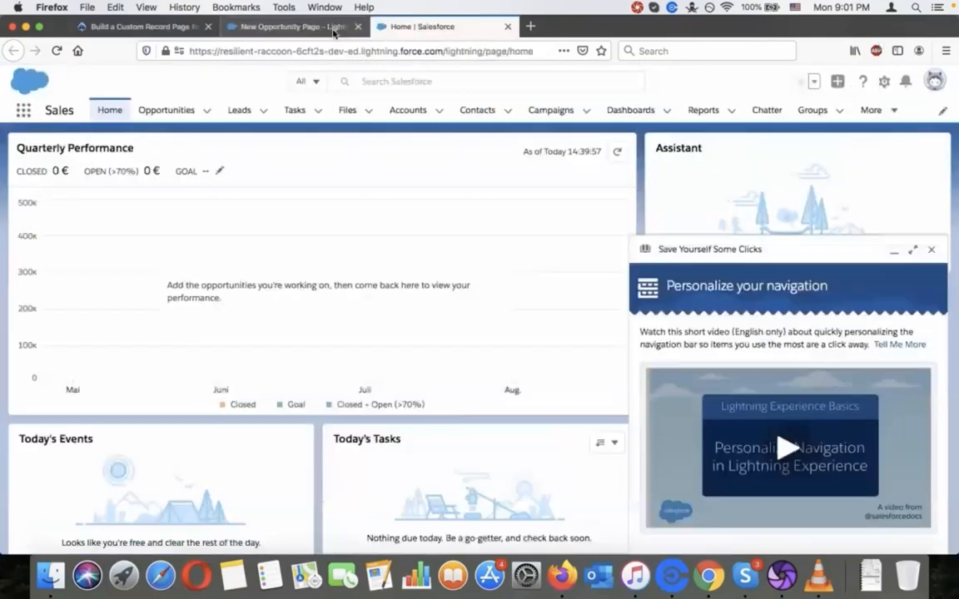
left_click(333, 32)
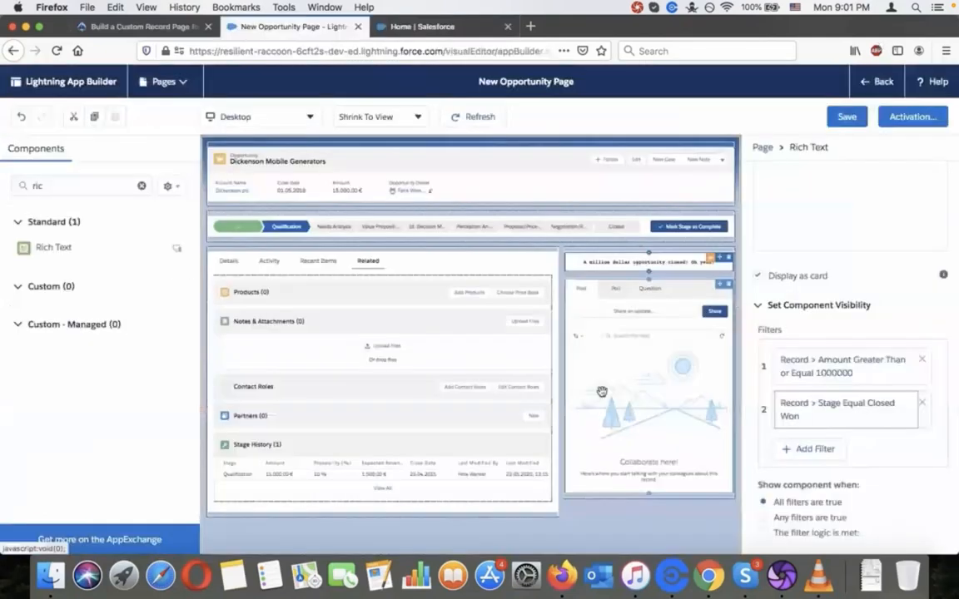
scroll(830, 412, "down", 1)
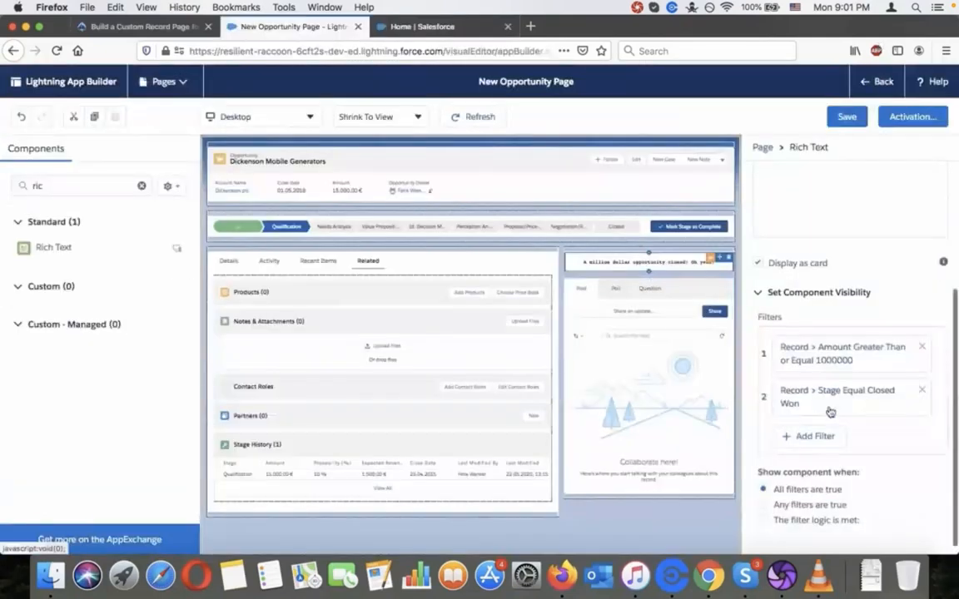
scroll(798, 375, "up", 4)
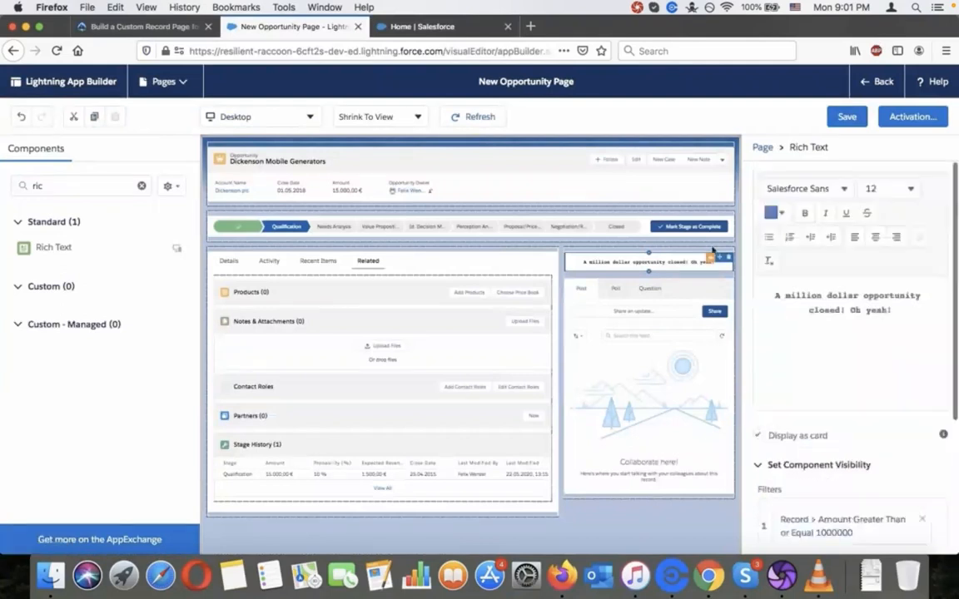
left_click_drag(33, 251, 660, 286)
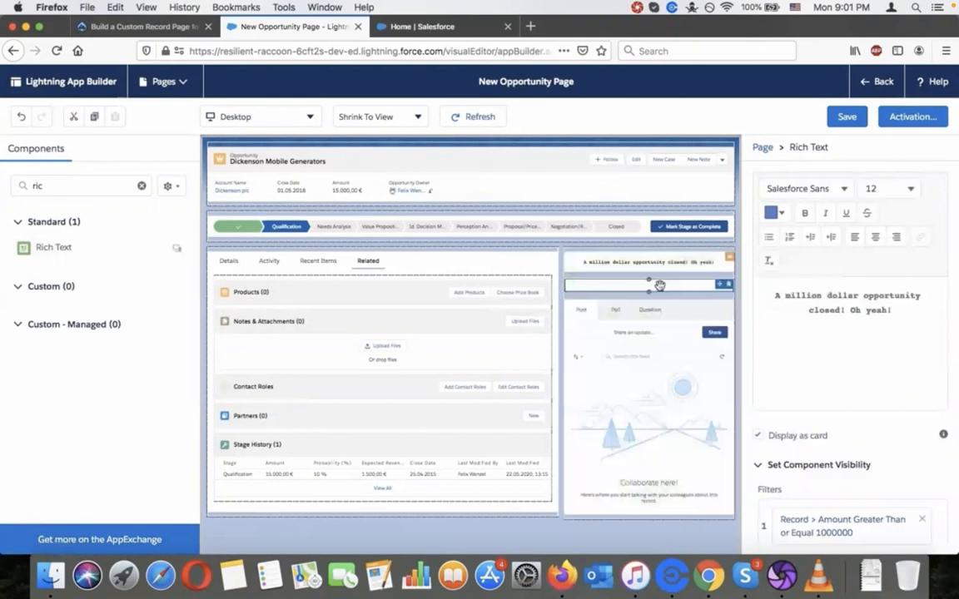
left_click(787, 301)
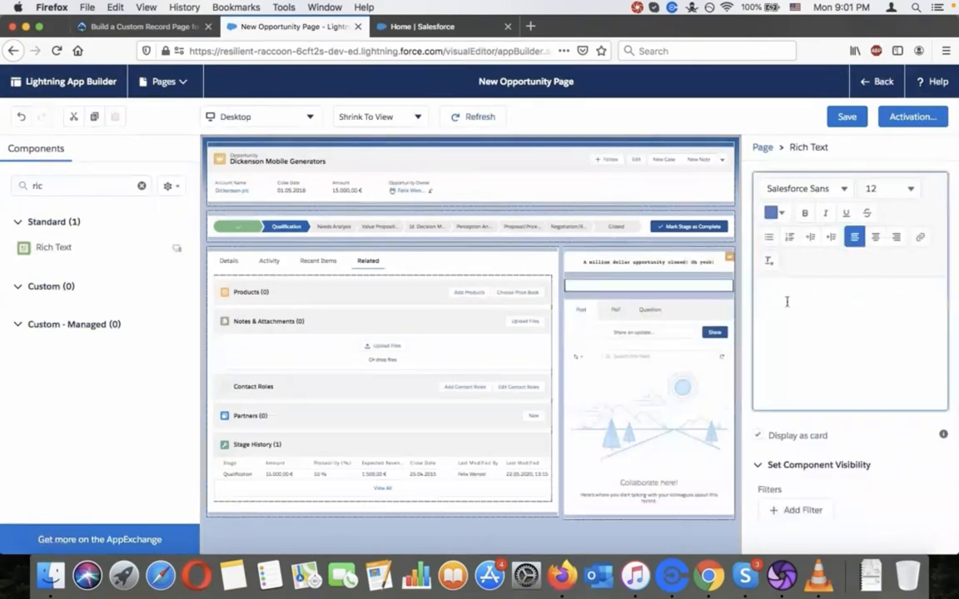
type("This component is for mobile users only.")
Step: Format all the text of the new Rich Text component as centered, bold and Verdana
key("super+a")
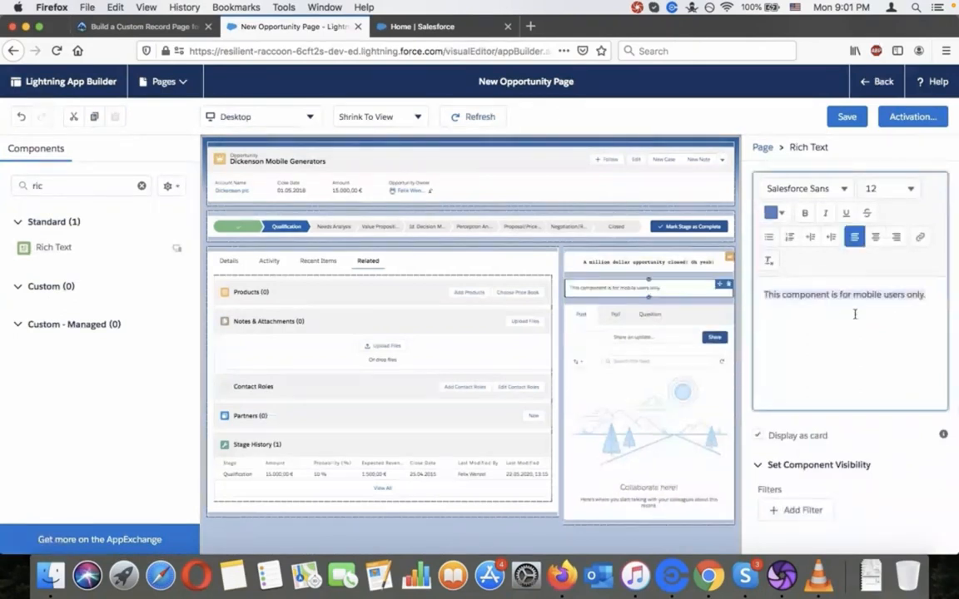
left_click(877, 238)
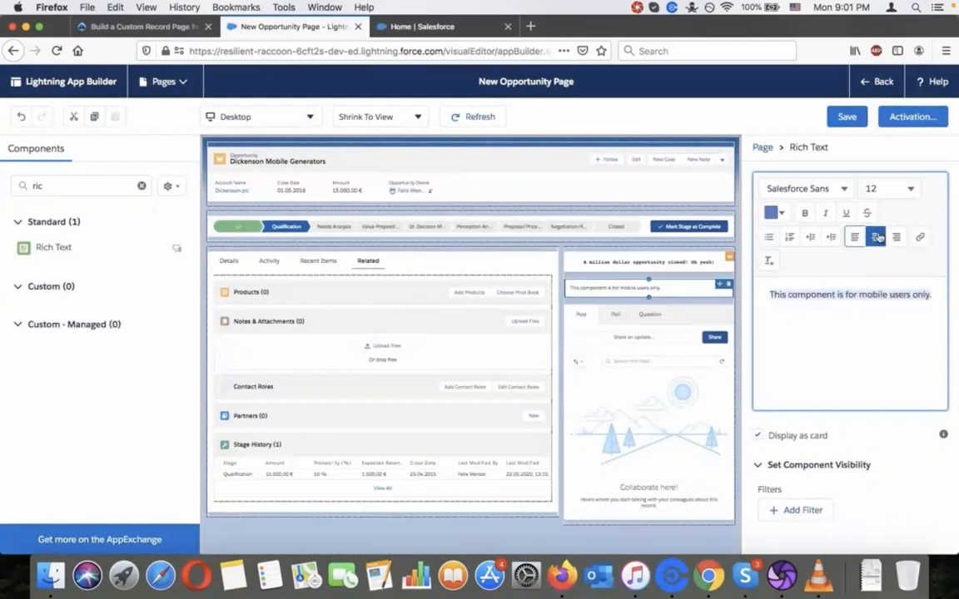
left_click(805, 213)
left_click(843, 190)
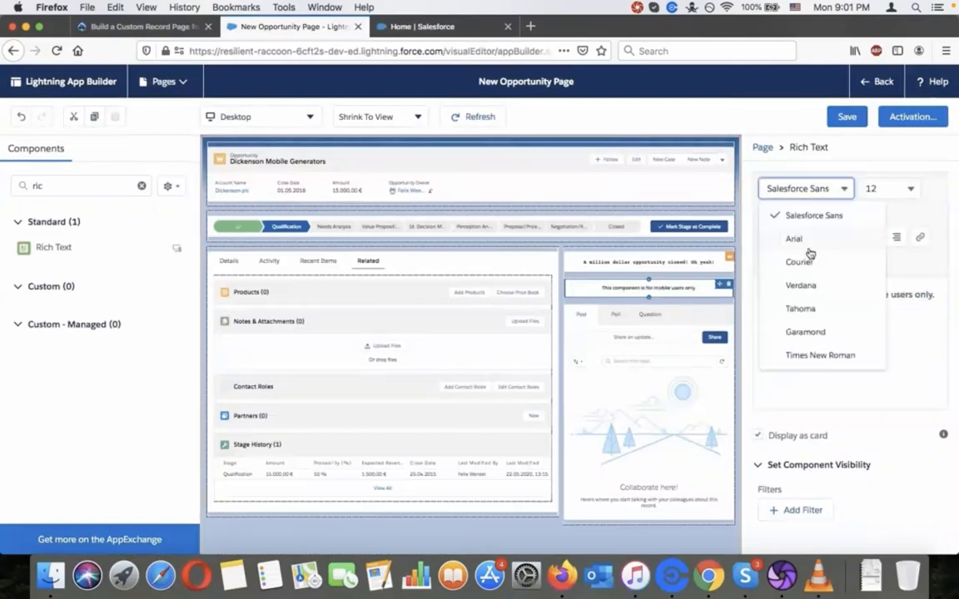
left_click(812, 286)
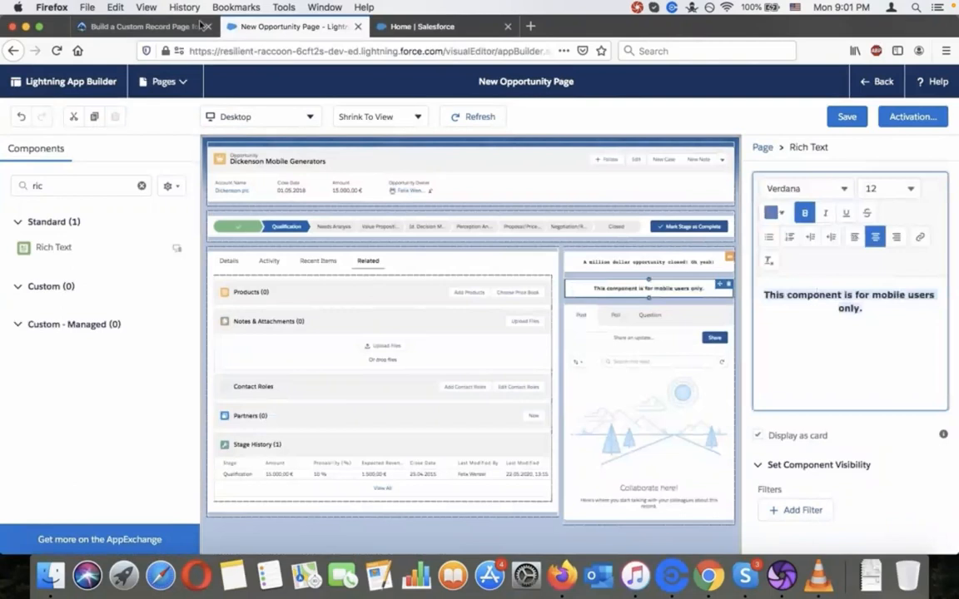
Step: Following the Trailhead instructions, add a Device visibility filter to the mobile-only Rich Text component with Form Factor Equal Phone
left_click(200, 25)
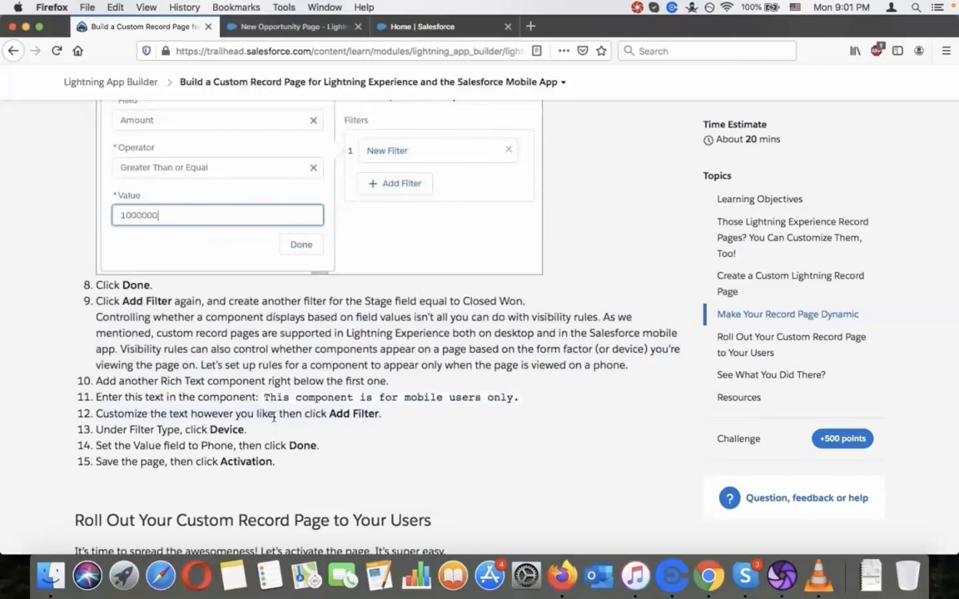
left_click(281, 28)
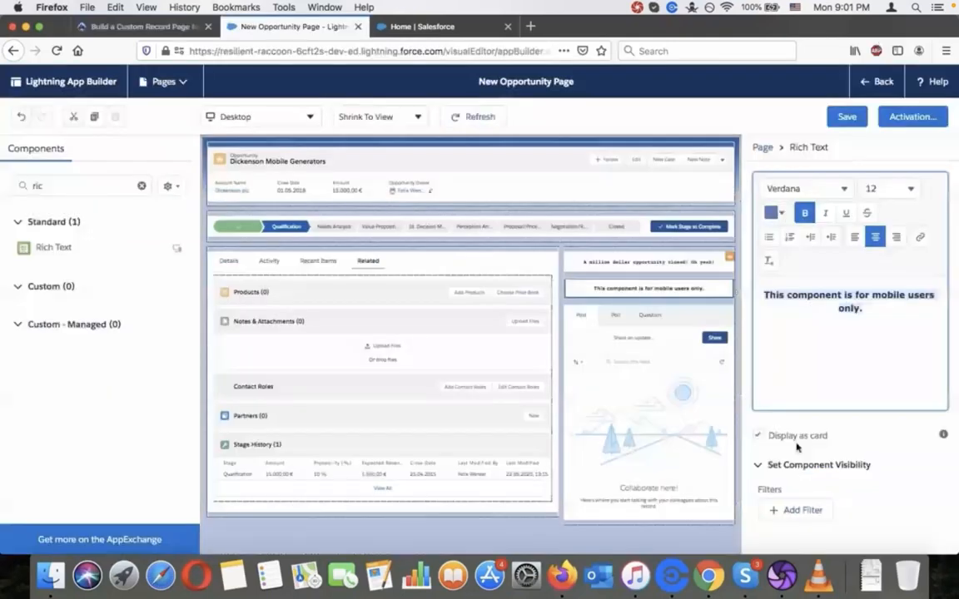
left_click(799, 511)
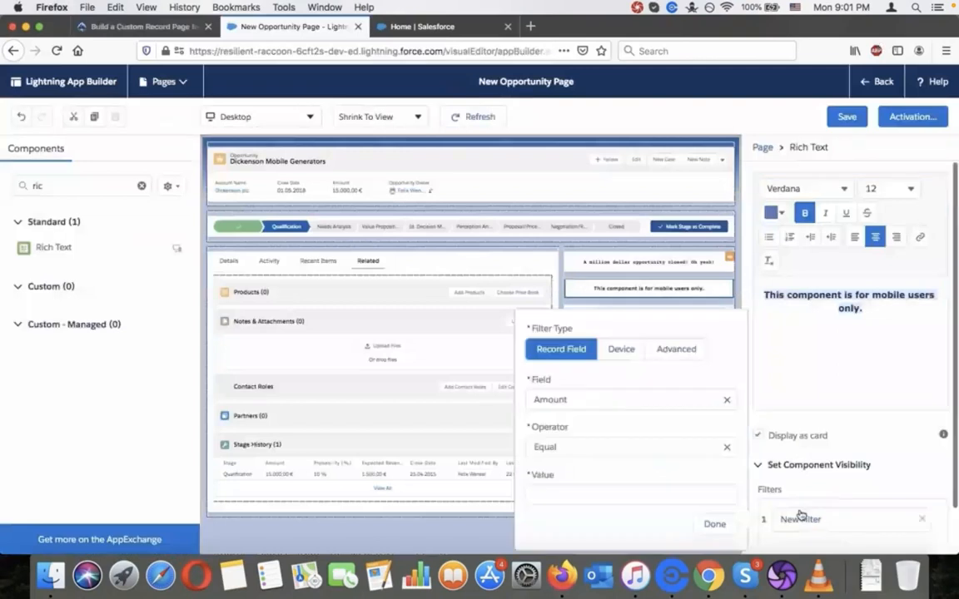
left_click(621, 349)
left_click(623, 398)
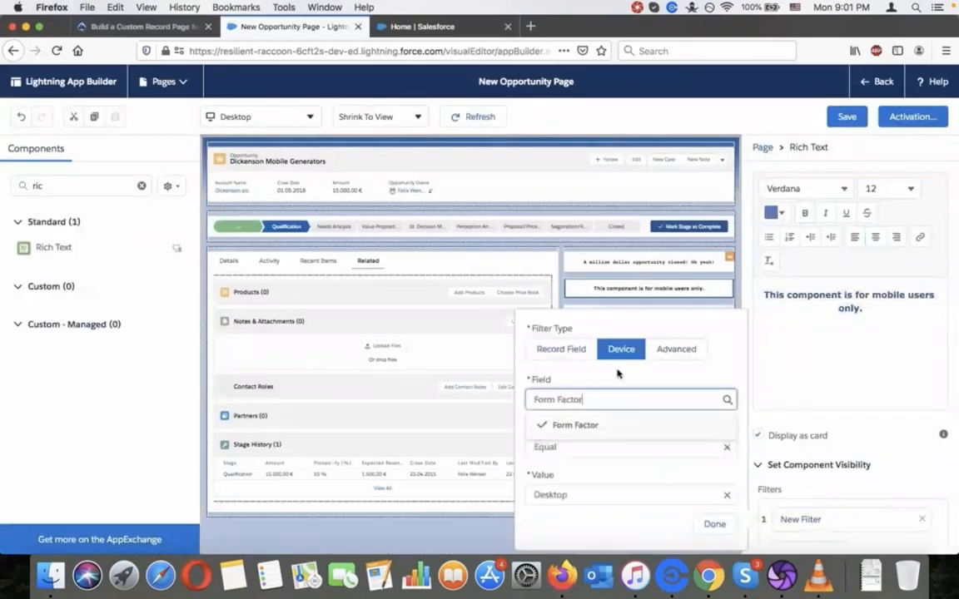
left_click(618, 495)
left_click(617, 469)
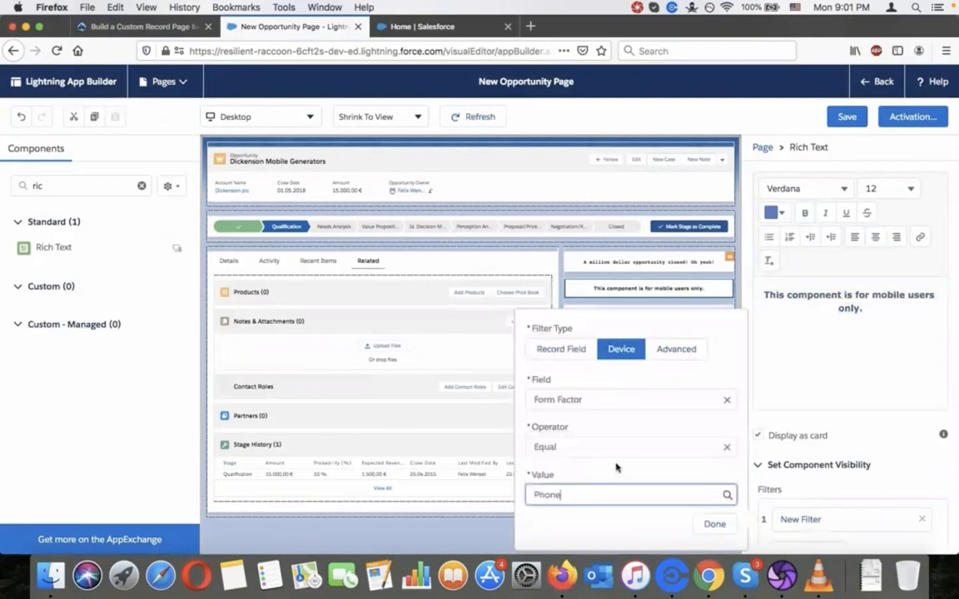
left_click(714, 524)
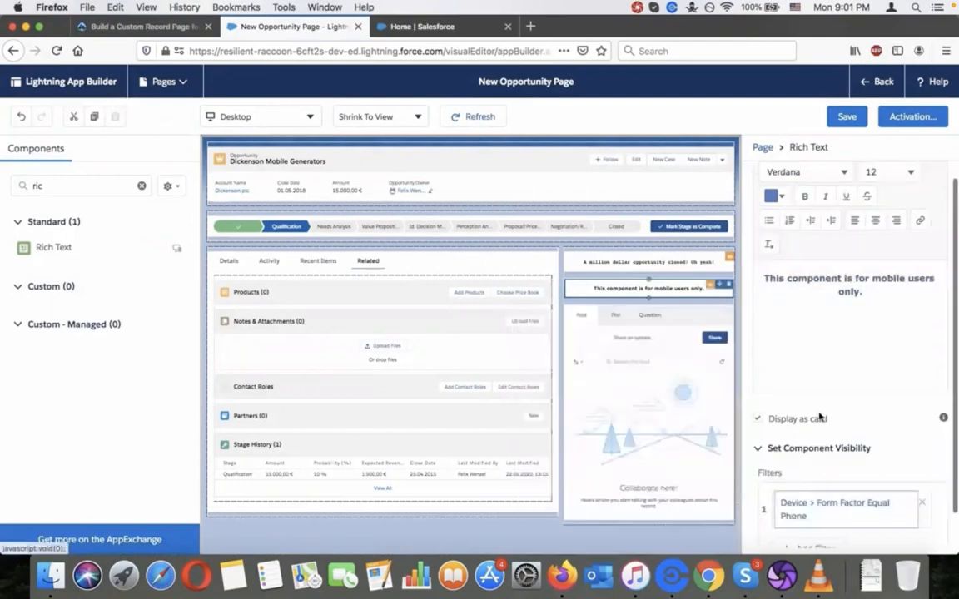
scroll(820, 416, "down", 1)
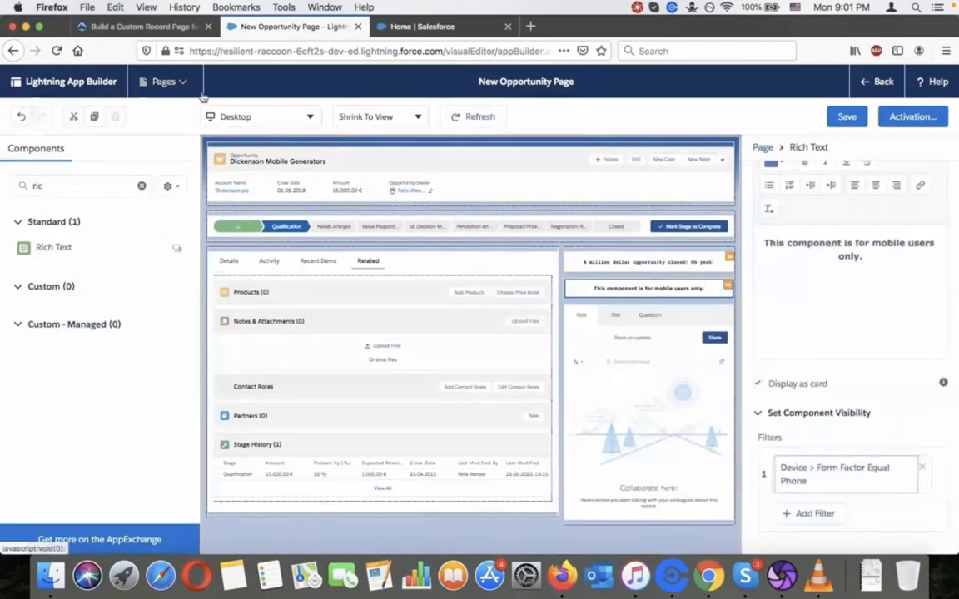
Step: Check the next Trailhead instruction, save the New Opportunity Page and open its activation settings
left_click(146, 27)
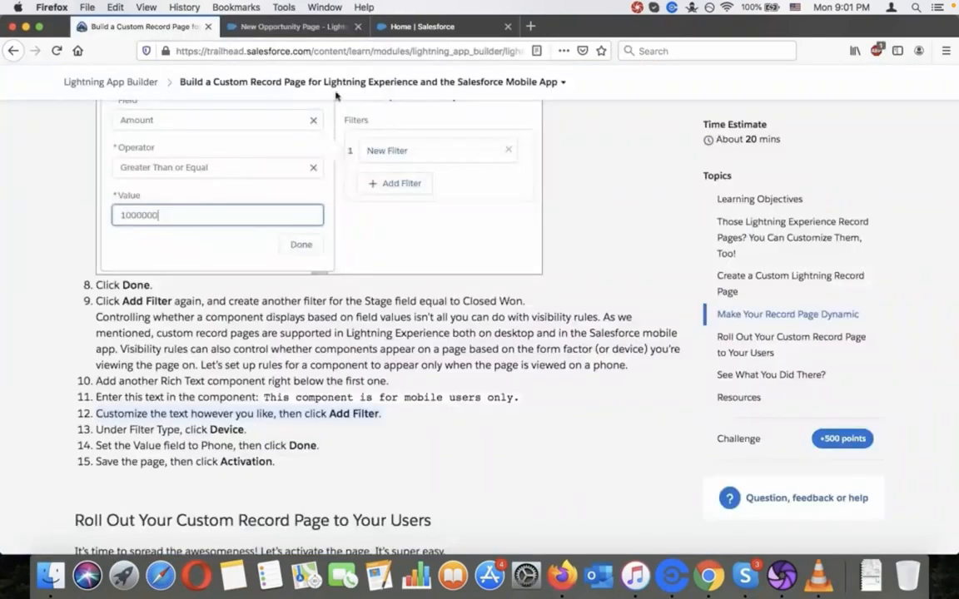
left_click(315, 37)
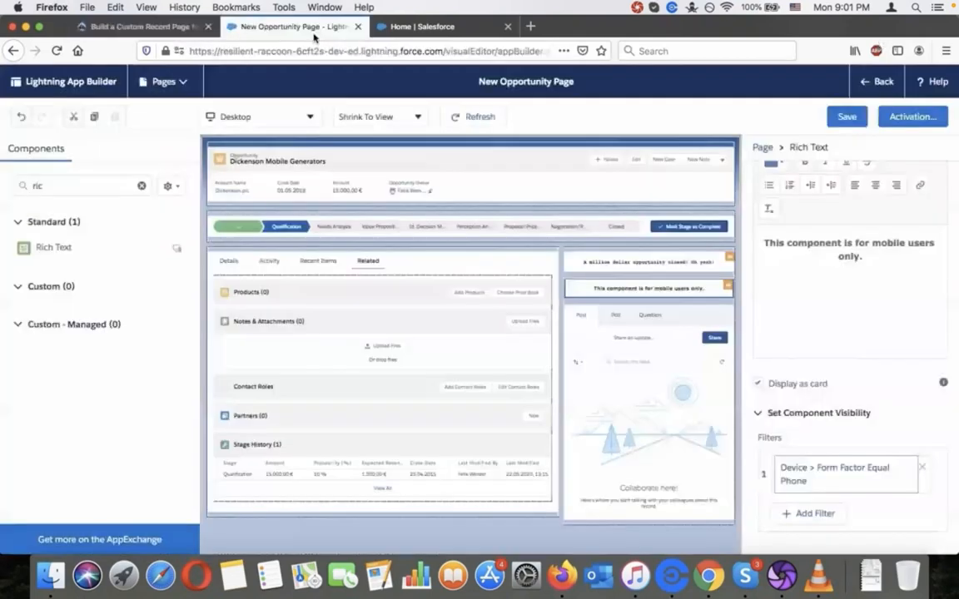
left_click(848, 118)
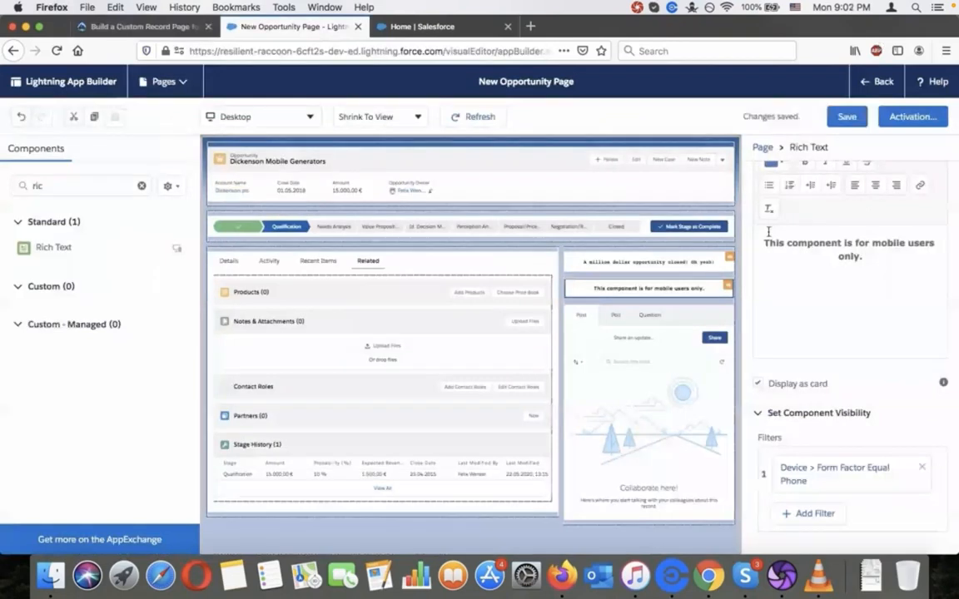
left_click(884, 121)
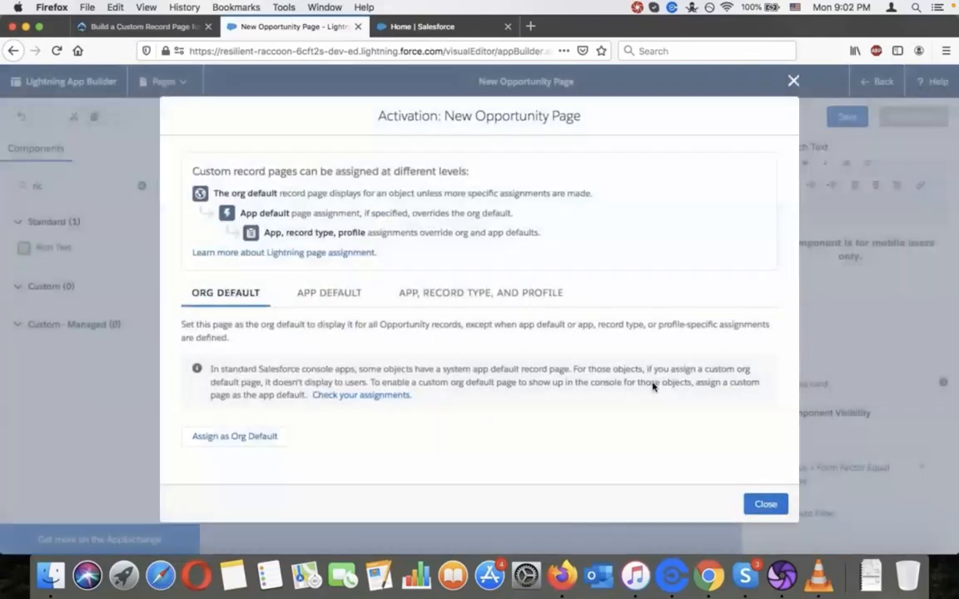
Step: Read the Trailhead section on rolling out the record page, covering the activation options and the assignment instructions
left_click(142, 26)
scroll(305, 284, "down", 5)
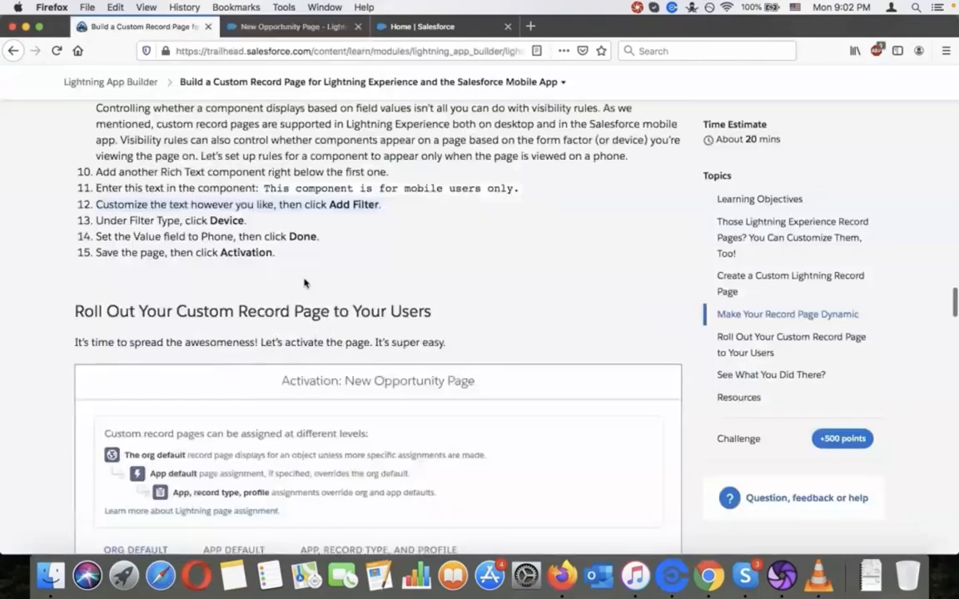
scroll(305, 284, "down", 4)
scroll(305, 284, "down", 1)
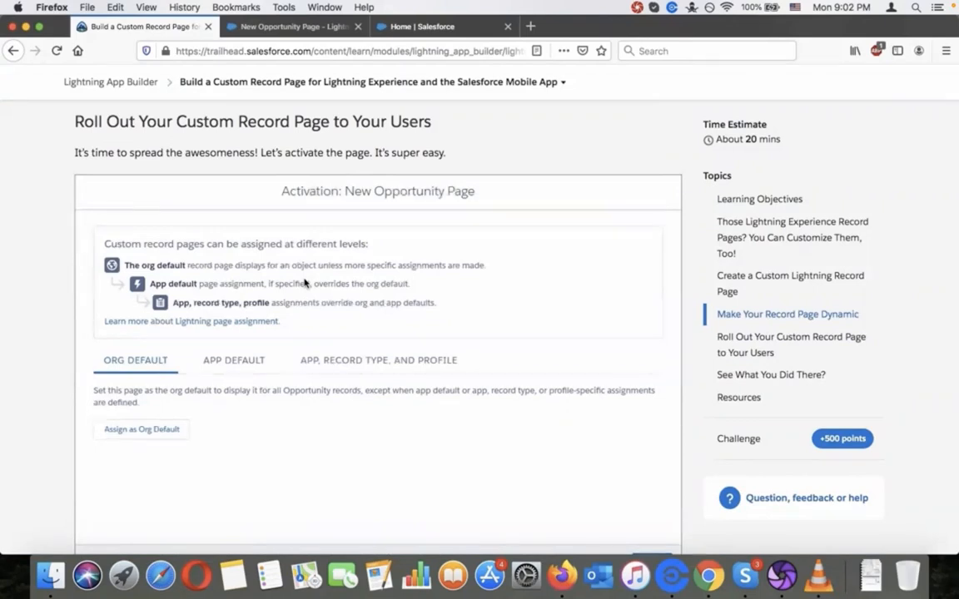
scroll(305, 283, "down", 5)
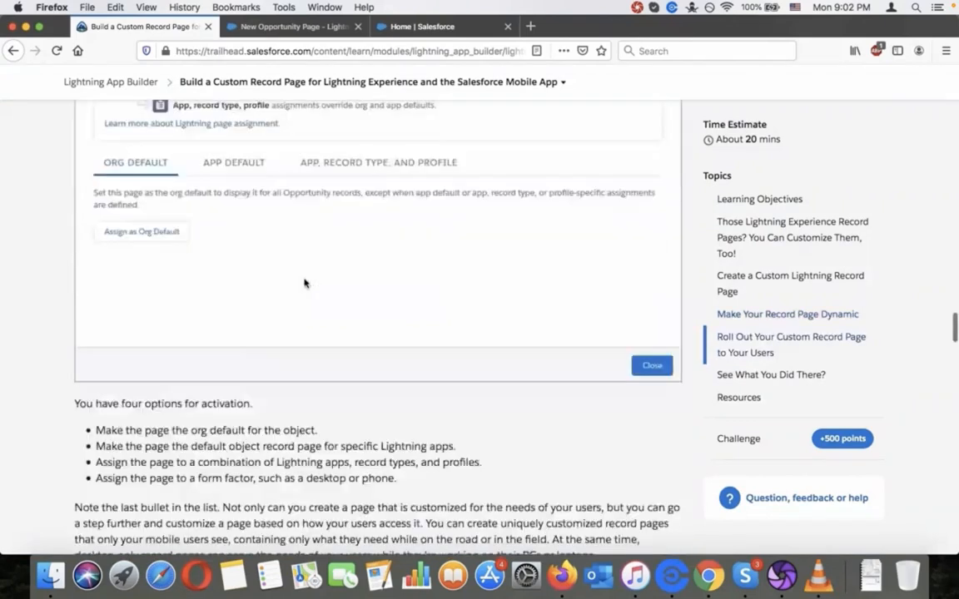
scroll(304, 283, "down", 1)
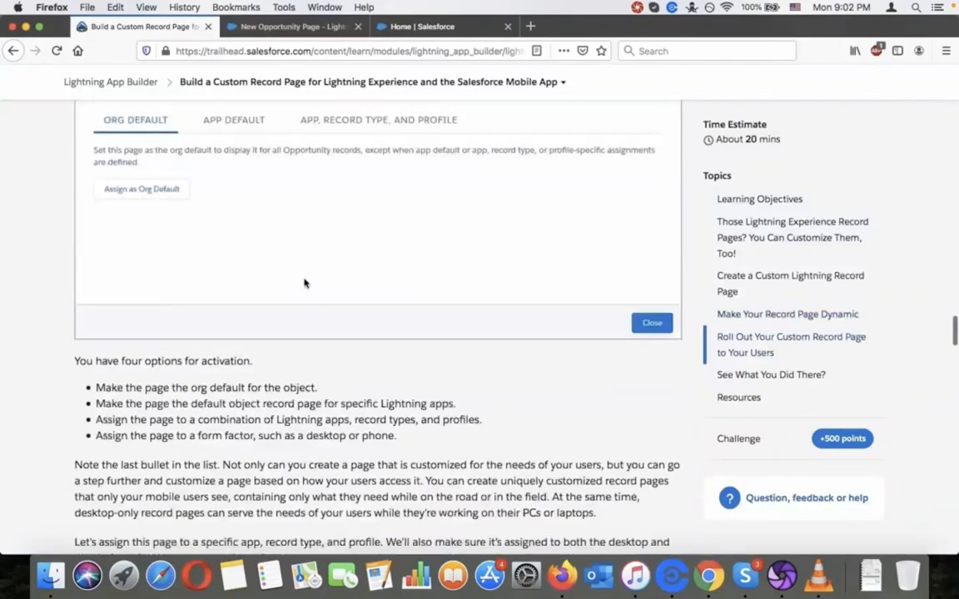
scroll(305, 283, "down", 3)
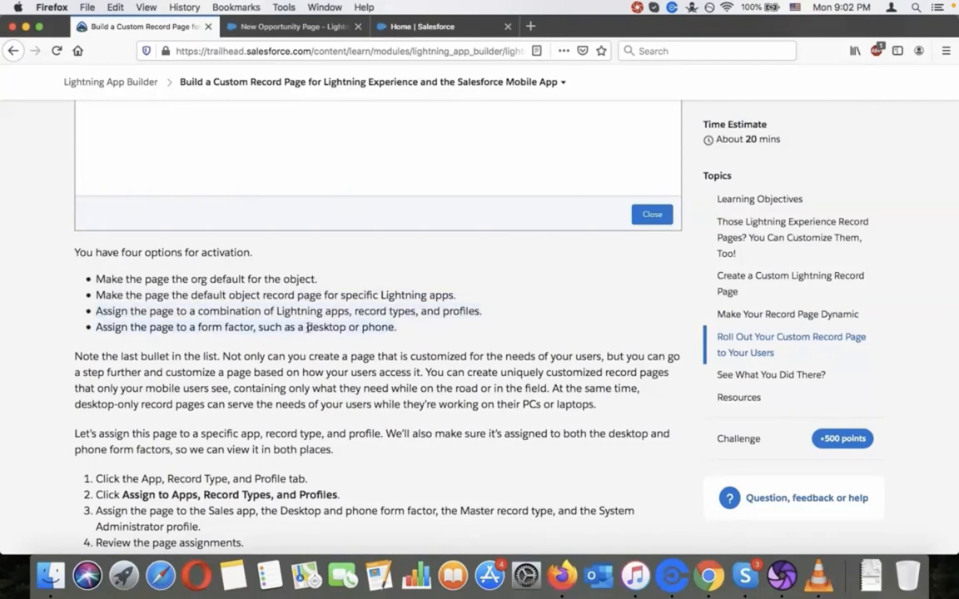
scroll(308, 327, "down", 1)
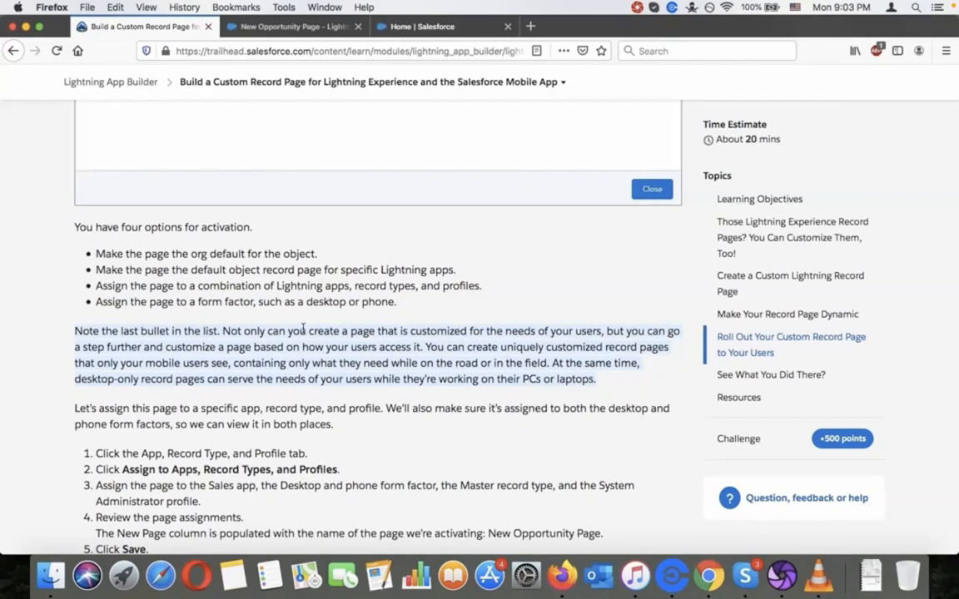
Step: Read the Trailhead assignment steps and start assigning the New Opportunity Page to apps, record types and profiles
scroll(303, 328, "down", 5)
scroll(303, 327, "down", 1)
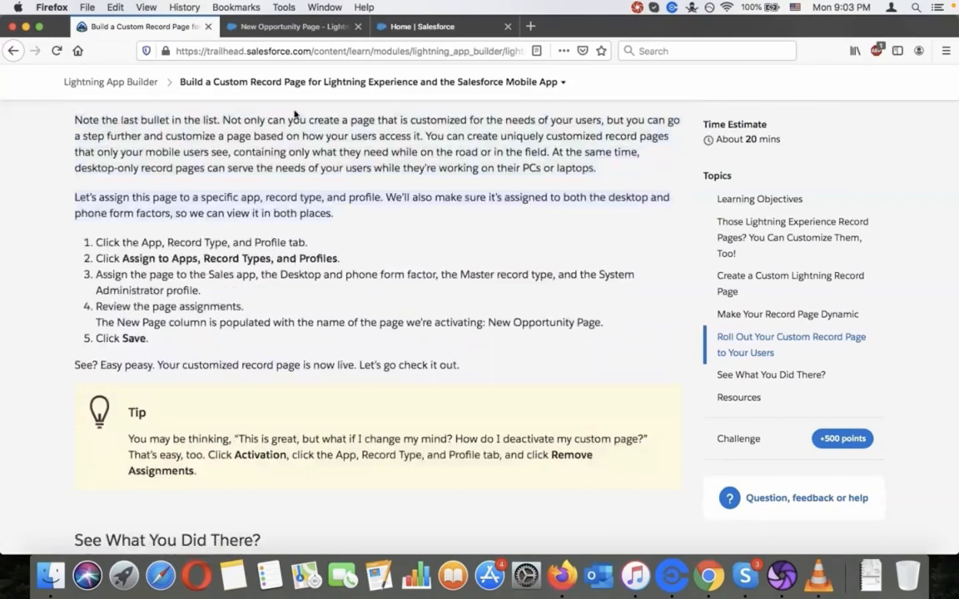
left_click(323, 25)
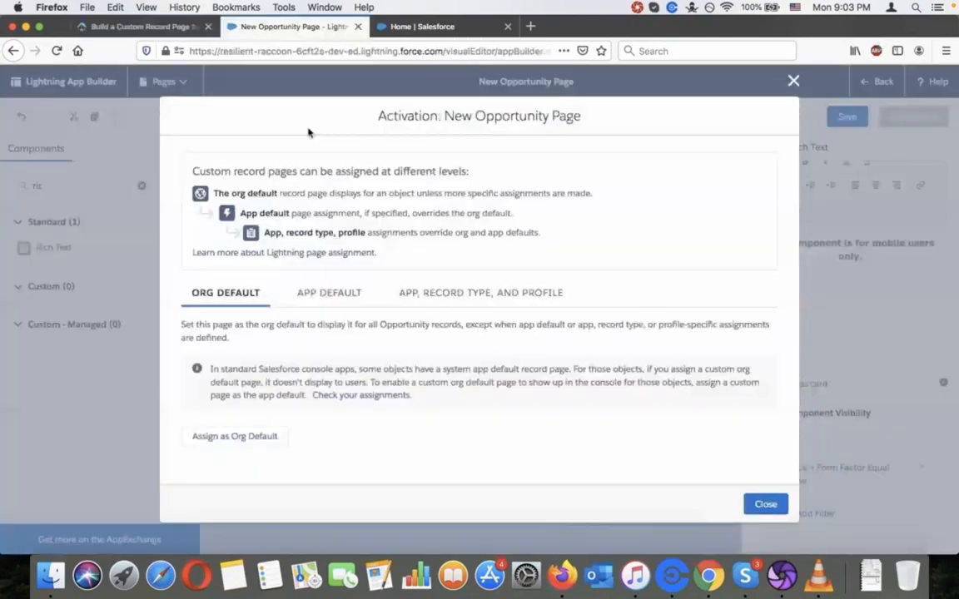
left_click(425, 302)
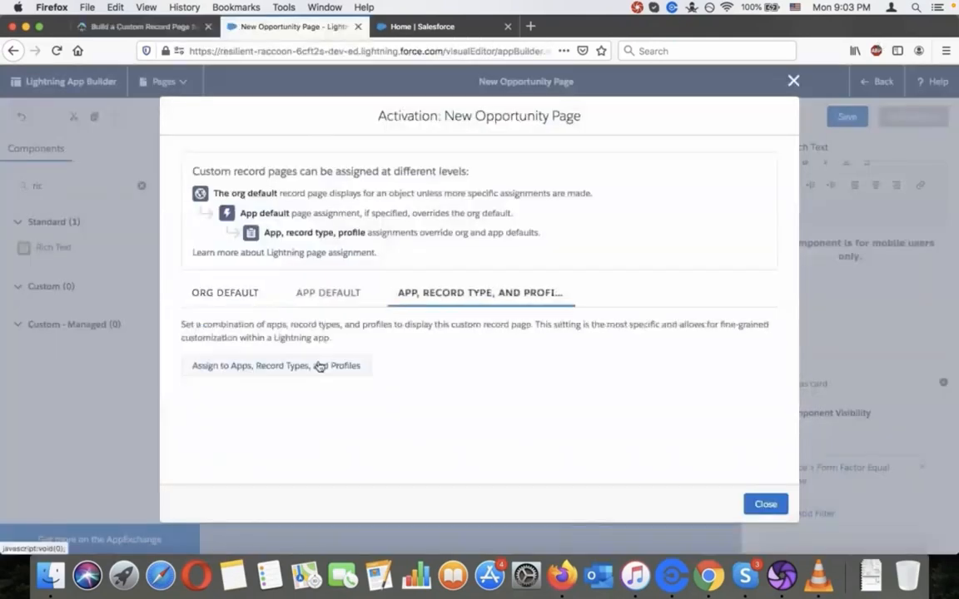
left_click(320, 367)
scroll(317, 333, "down", 1)
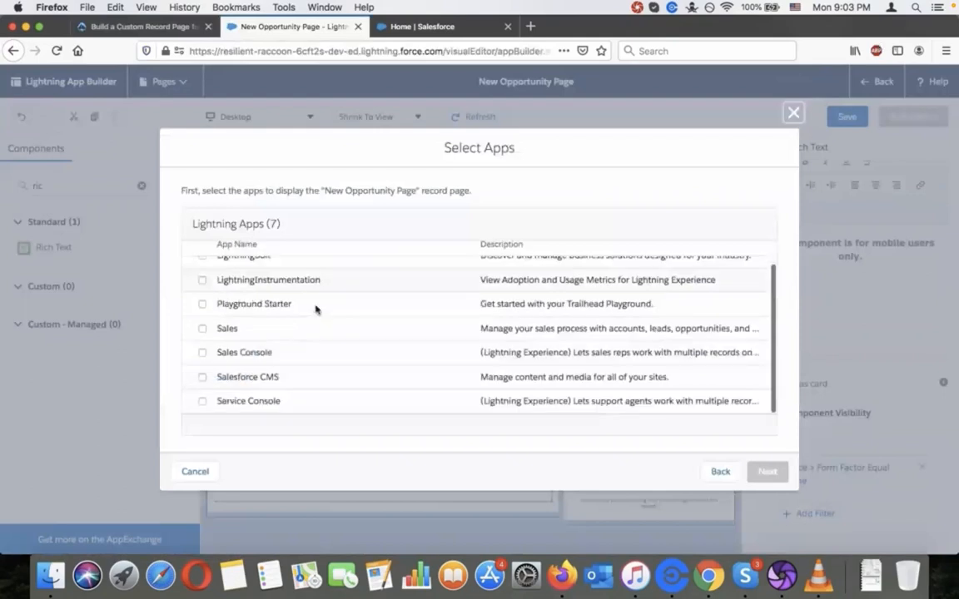
scroll(315, 309, "up", 1)
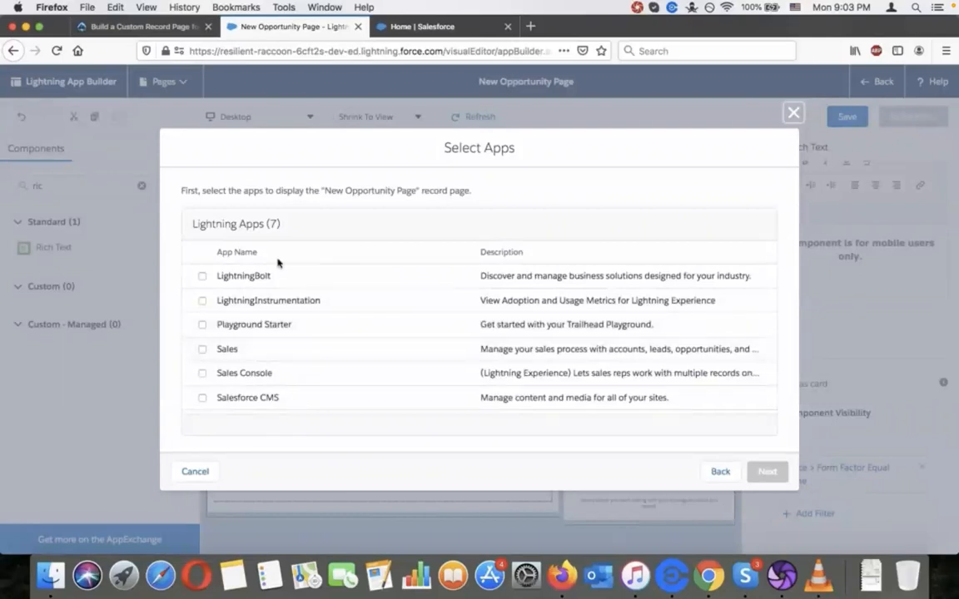
Step: Check the Trailhead assignment instruction and select the Sales app to display the New Opportunity Page
left_click(142, 29)
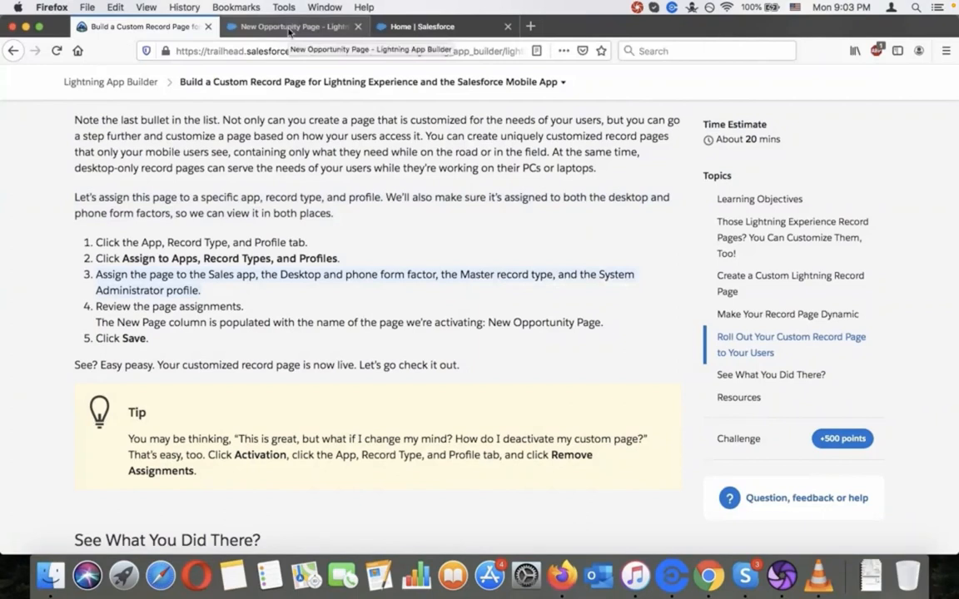
left_click(290, 30)
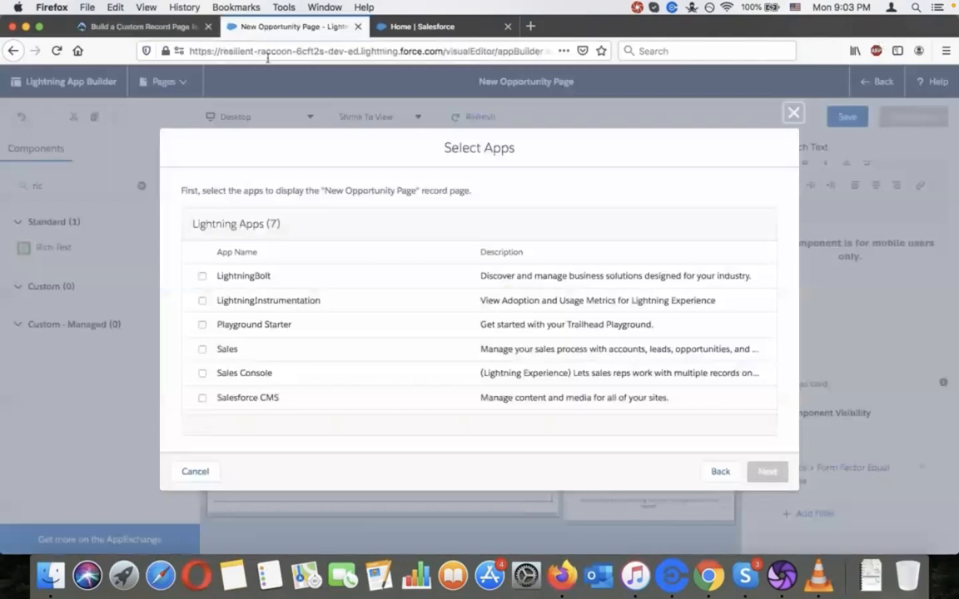
left_click(145, 27)
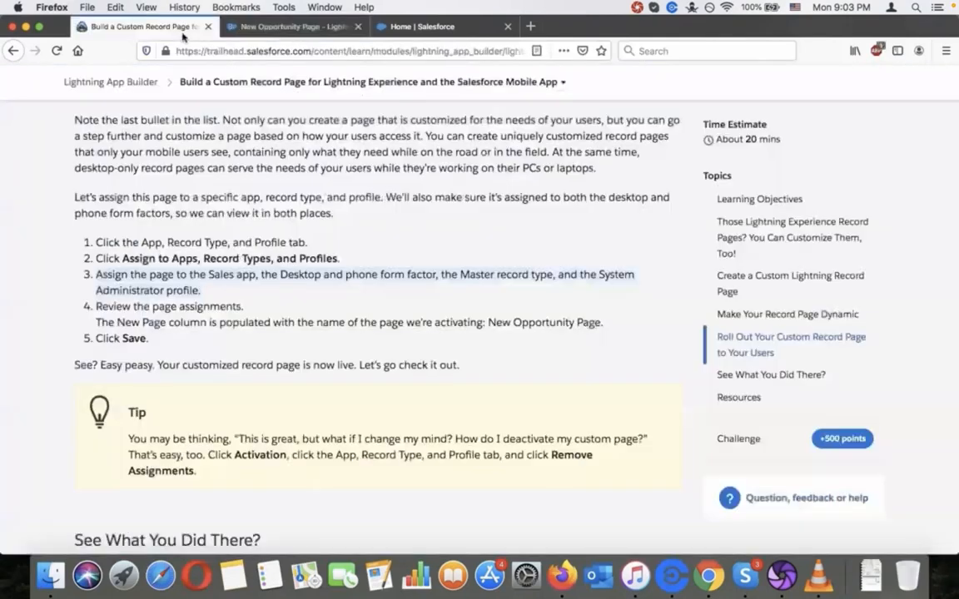
left_click(272, 31)
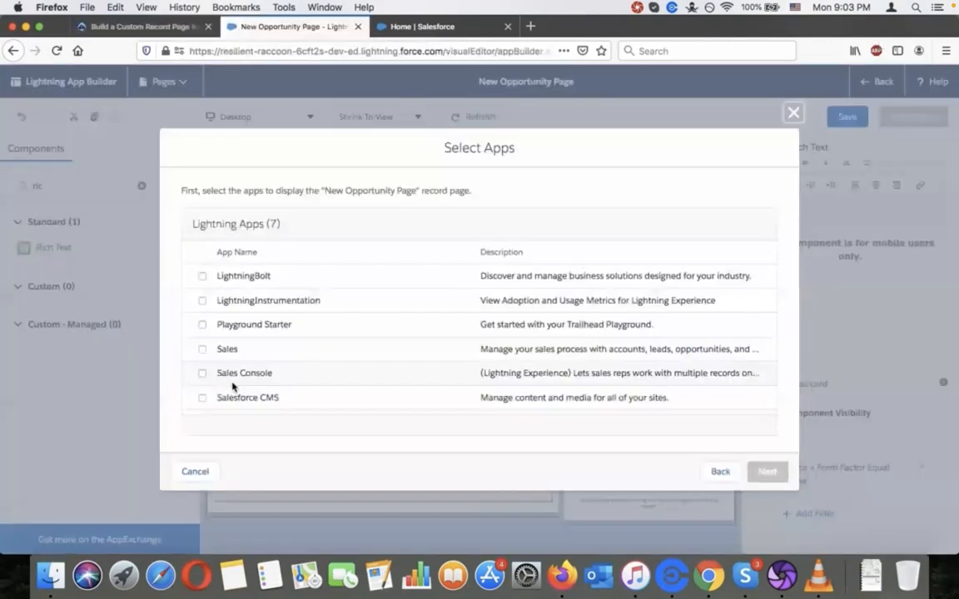
left_click(201, 374)
left_click(201, 374)
left_click(202, 350)
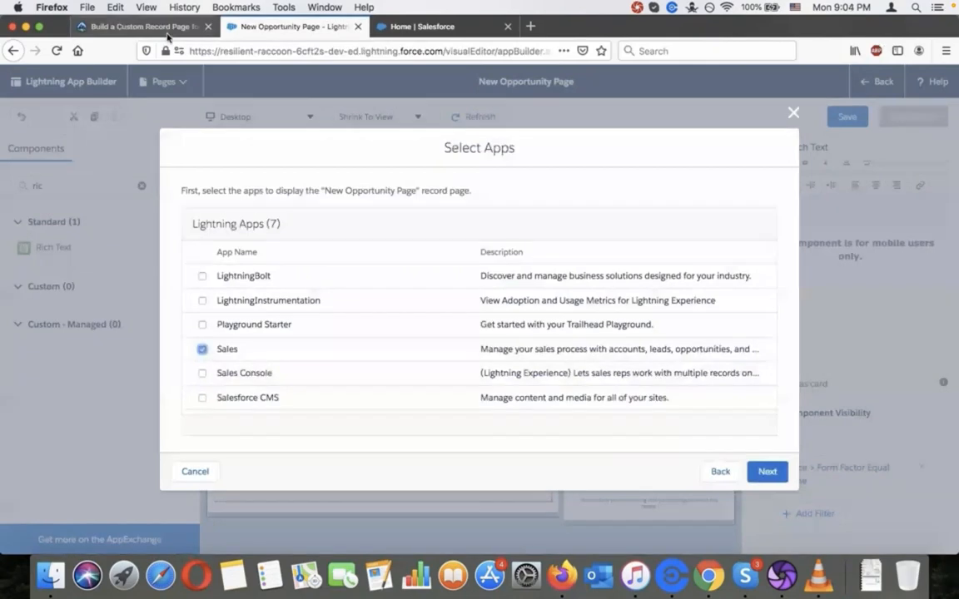
Step: Recheck the Trailhead instruction and accept the Sales app with the Desktop and phone form factor
left_click(168, 32)
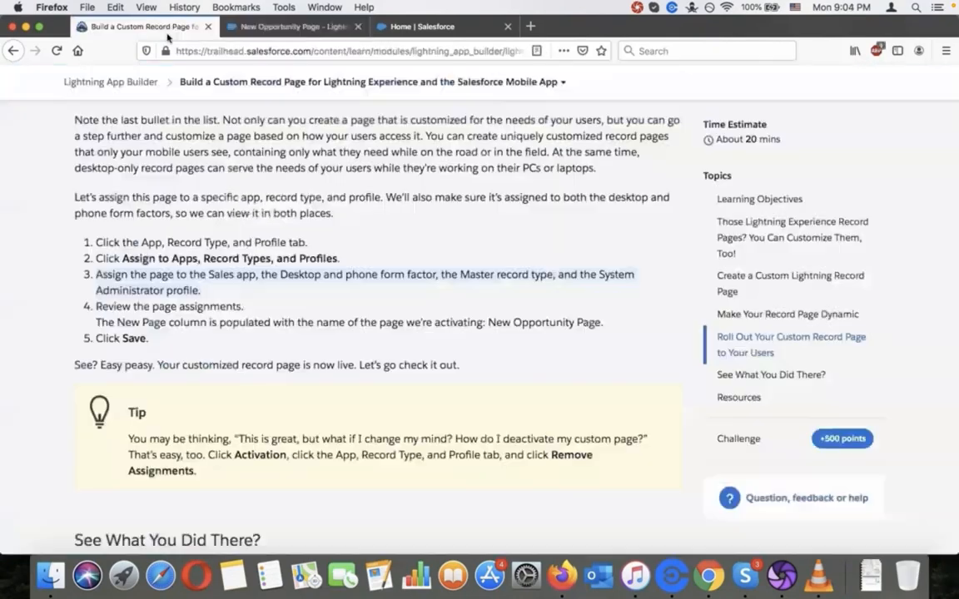
left_click(236, 25)
scroll(280, 335, "down", 1)
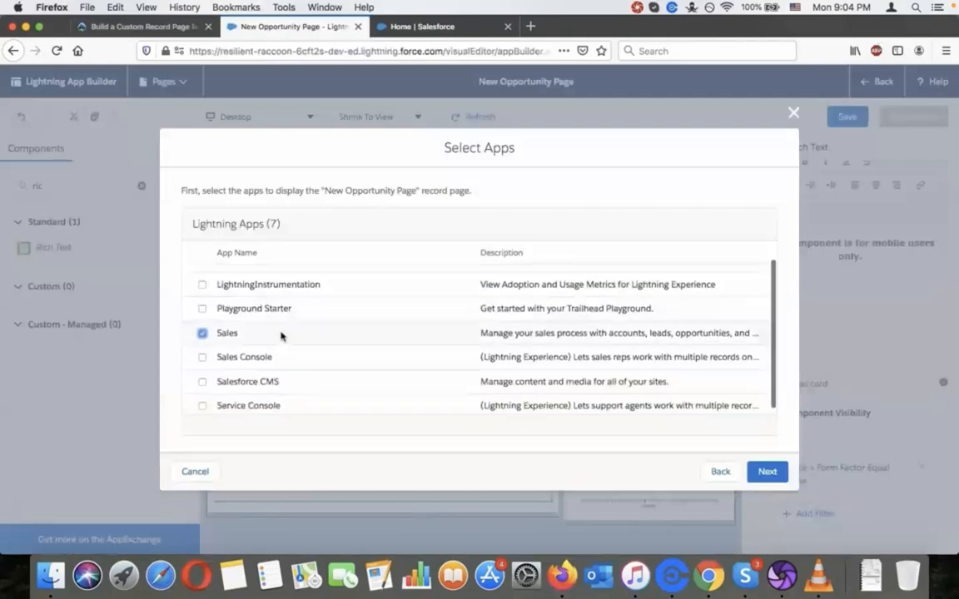
scroll(280, 335, "up", 1)
left_click(187, 26)
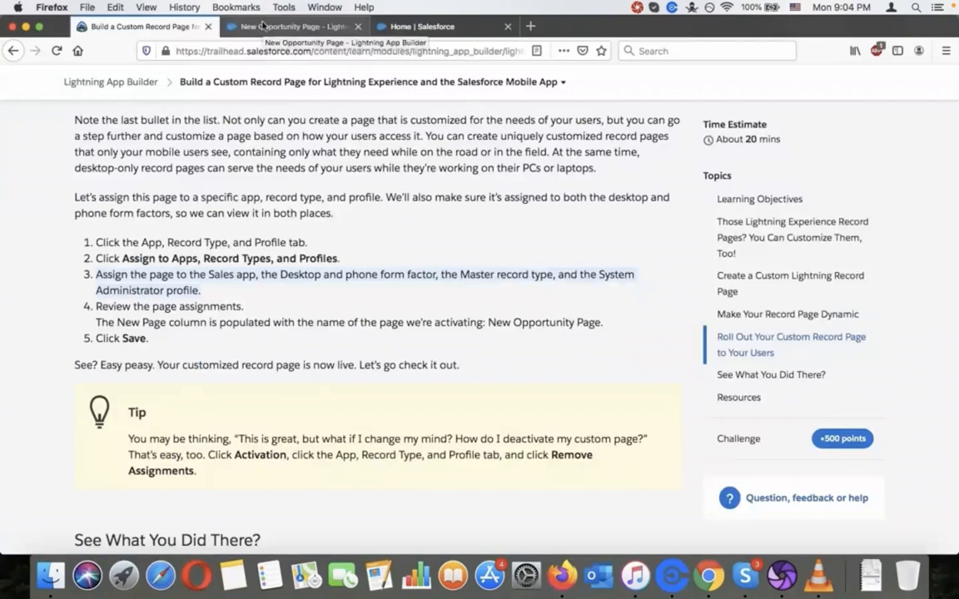
left_click(262, 26)
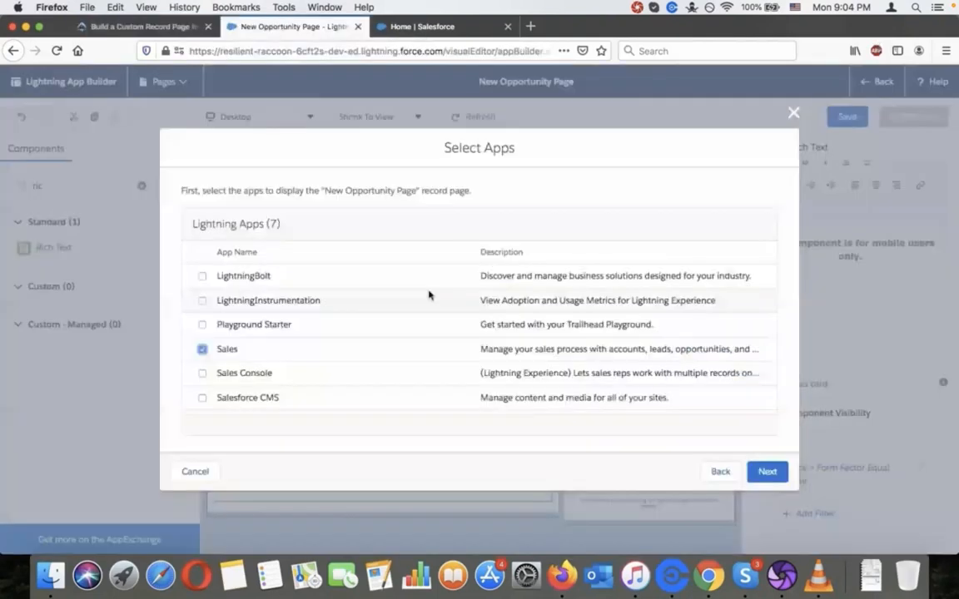
left_click(761, 471)
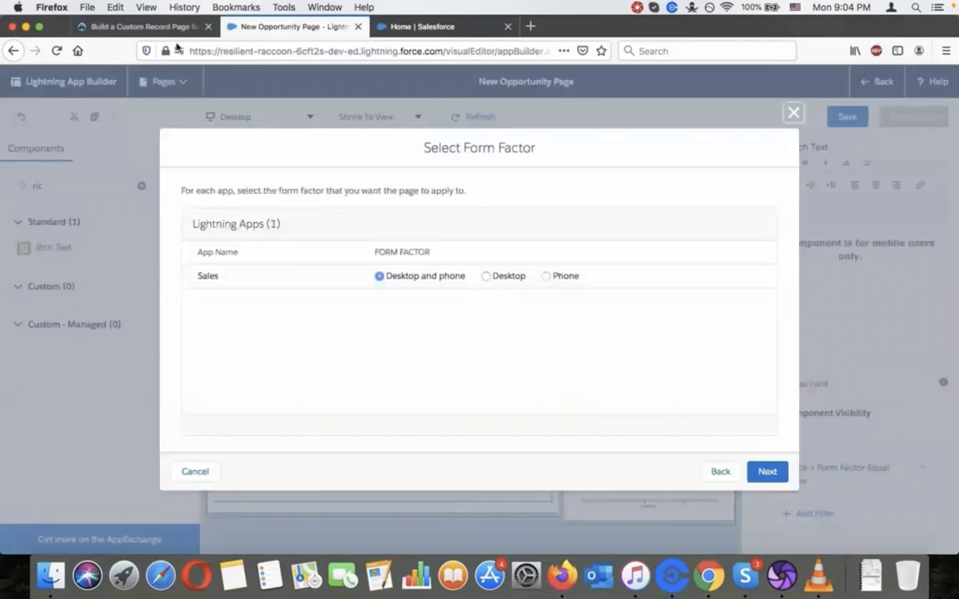
left_click(147, 27)
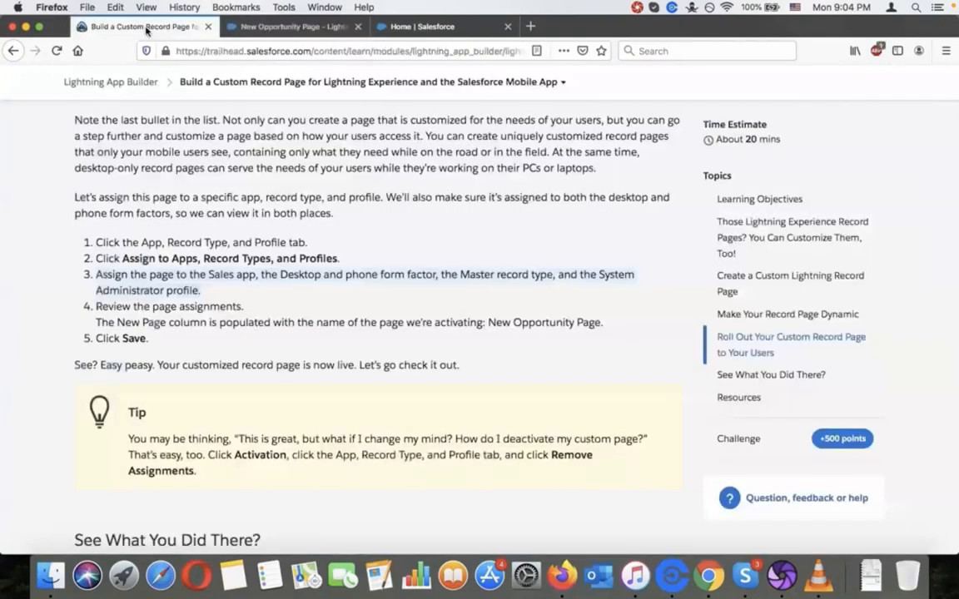
left_click(254, 29)
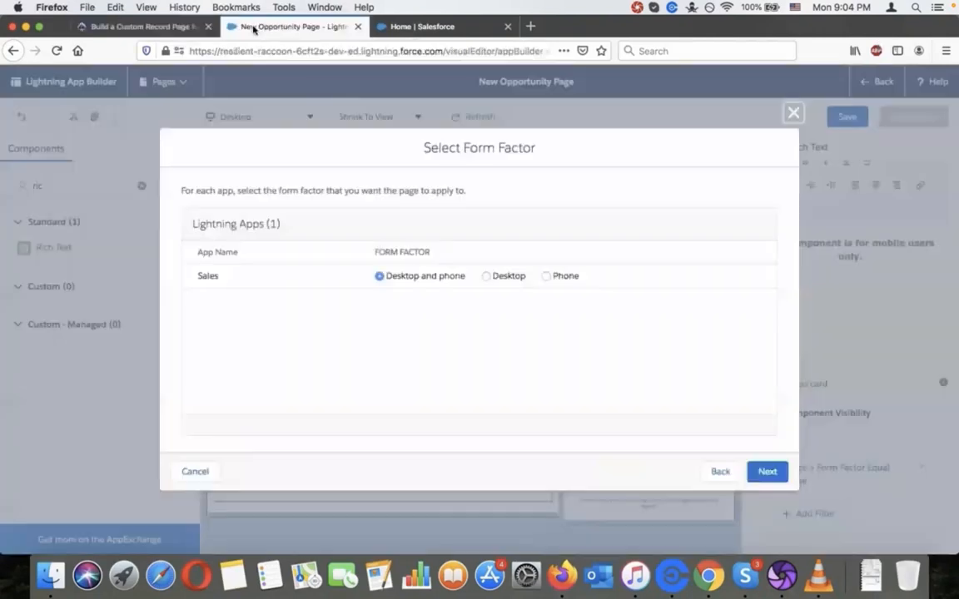
left_click(767, 472)
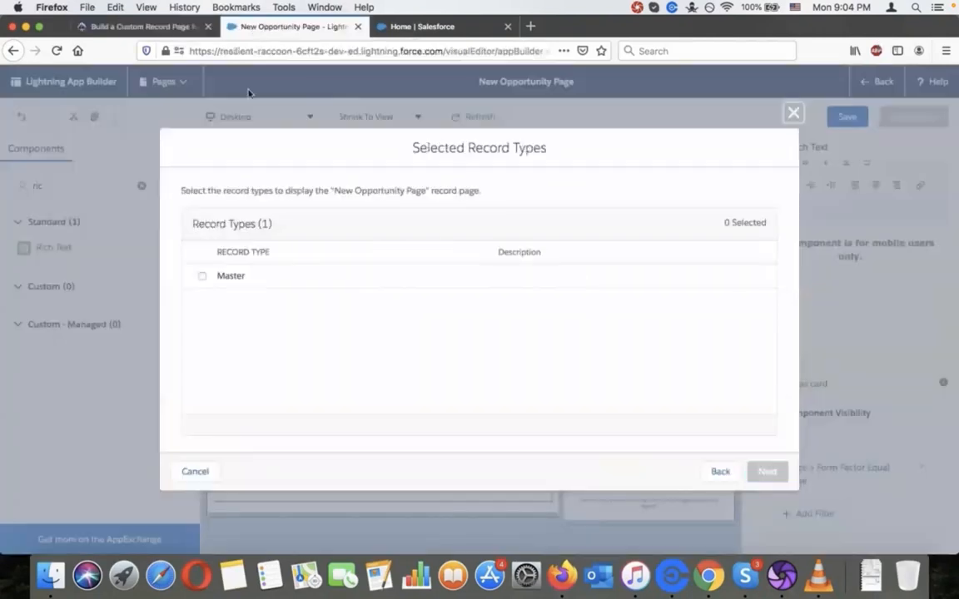
Step: Assign the page to the Master record type and the System Administrator profile, and save the reviewed assignments
left_click(202, 277)
left_click(764, 472)
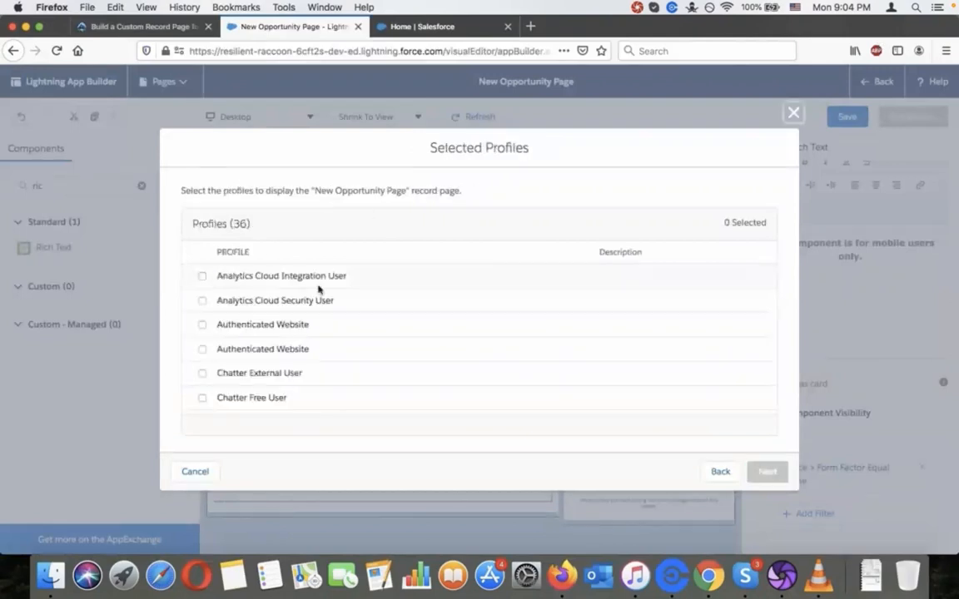
scroll(319, 289, "down", 15)
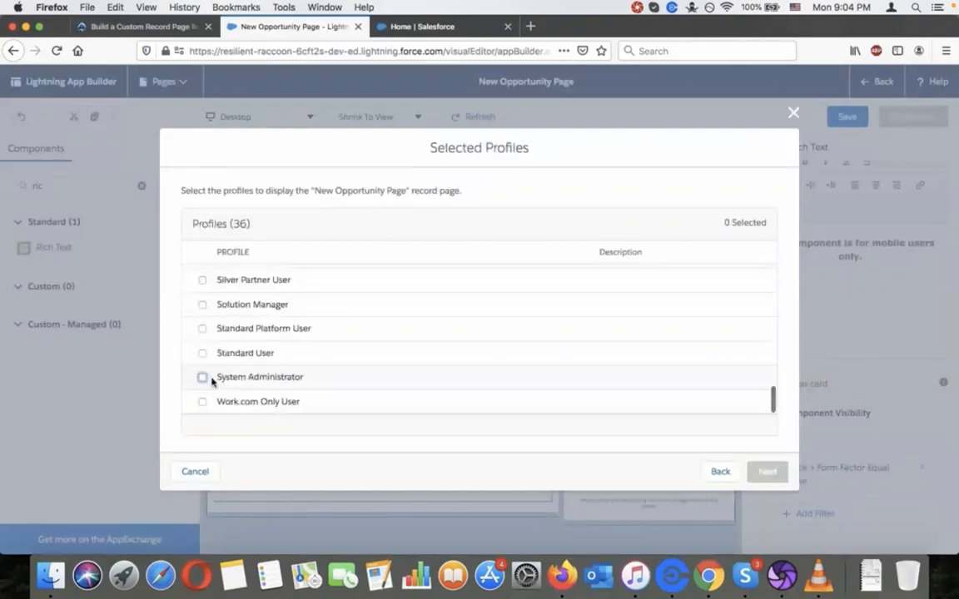
left_click(202, 378)
left_click(178, 32)
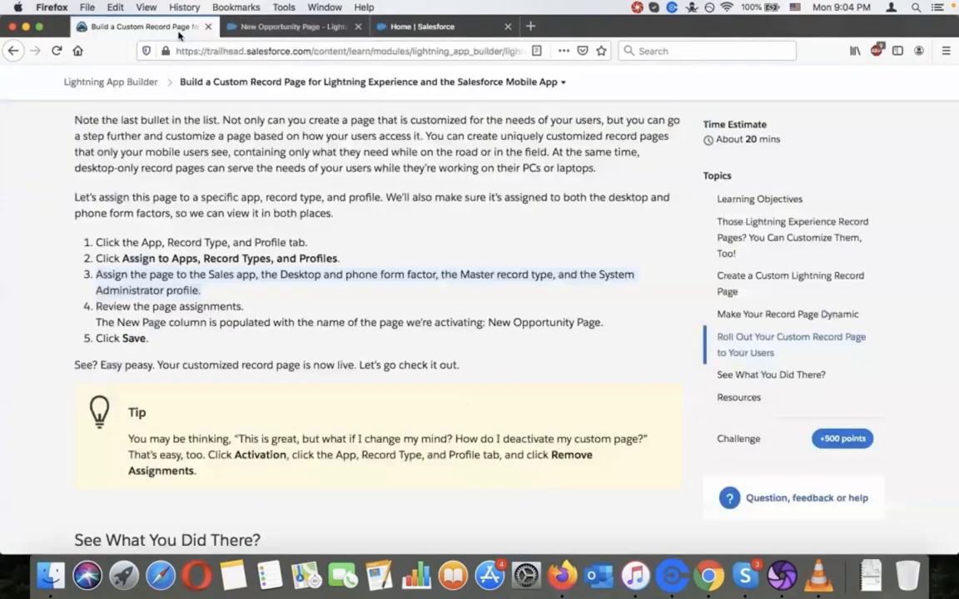
left_click(299, 29)
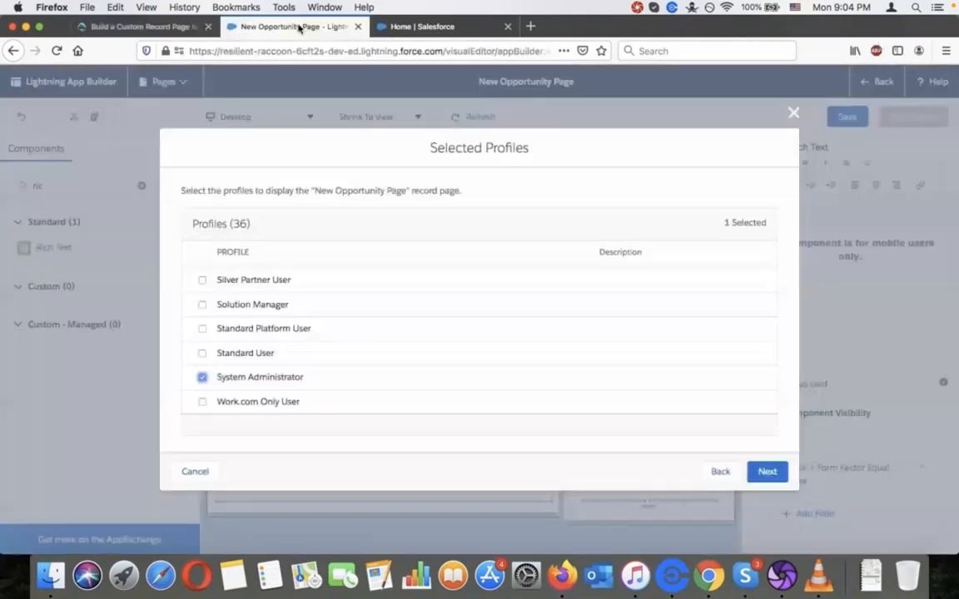
left_click(759, 469)
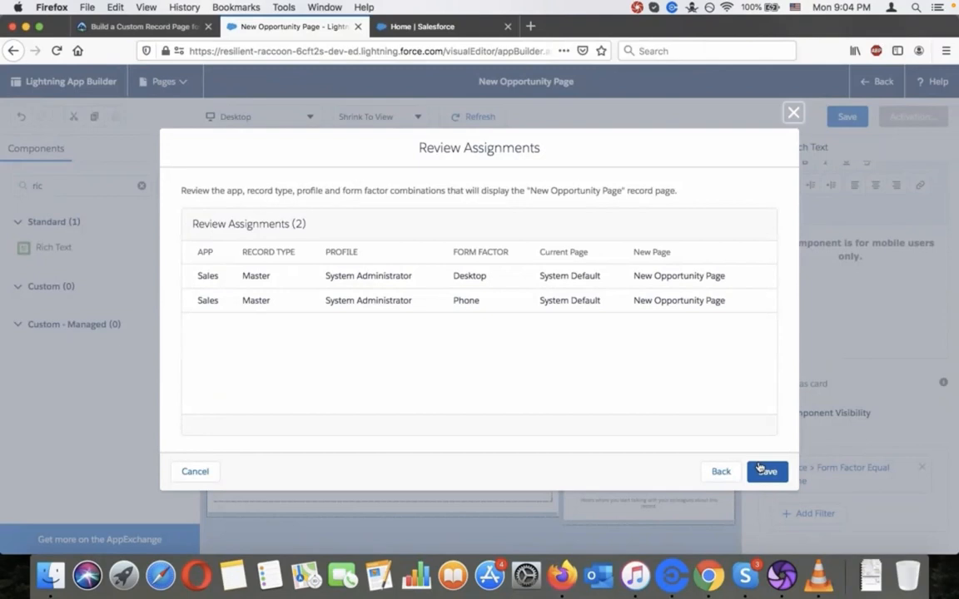
left_click(759, 469)
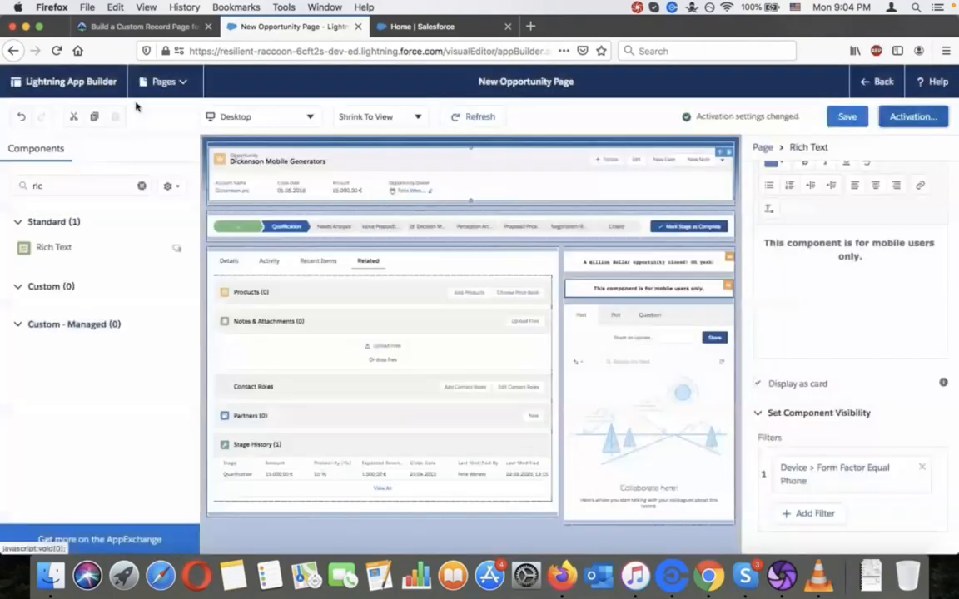
Step: Return to the Sales app and open the Dickenson Mobile Generators opportunity from the recently viewed opportunities
left_click(118, 26)
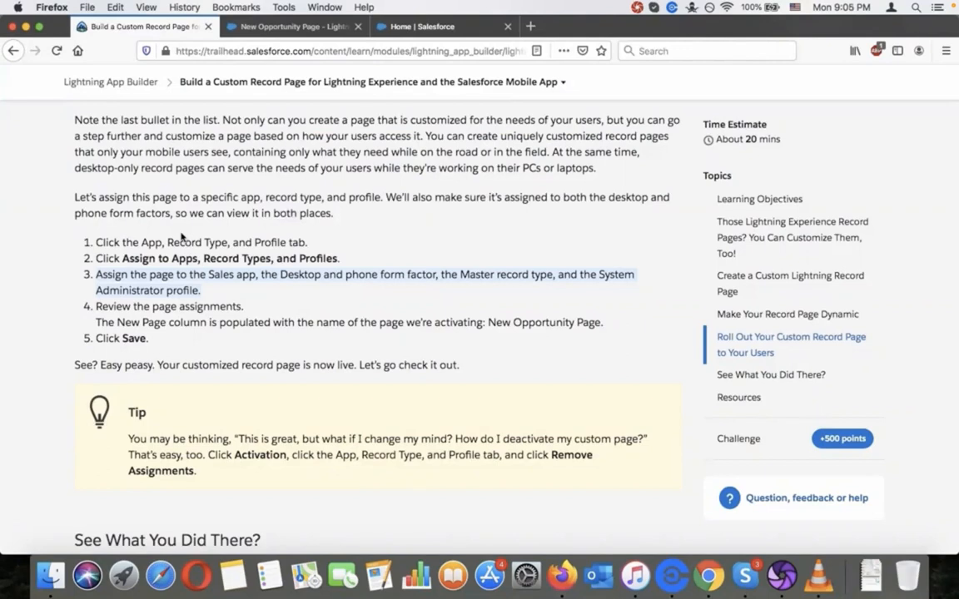
left_click(406, 27)
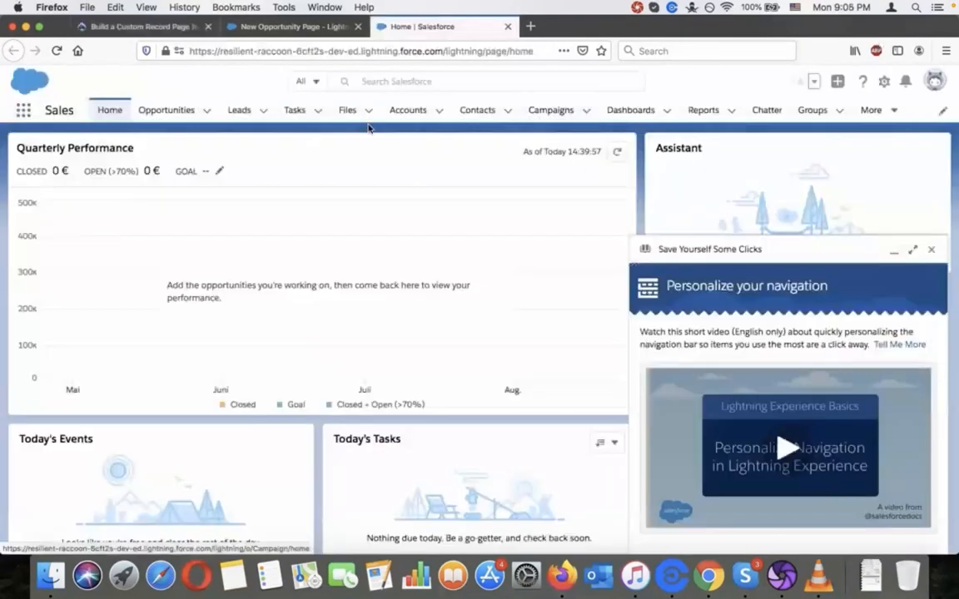
left_click(144, 112)
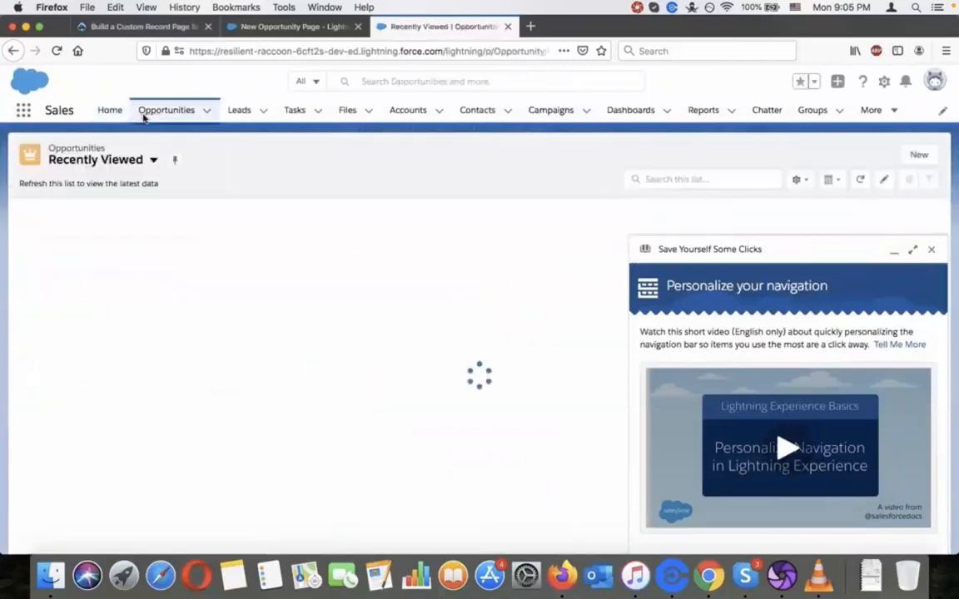
left_click(905, 159)
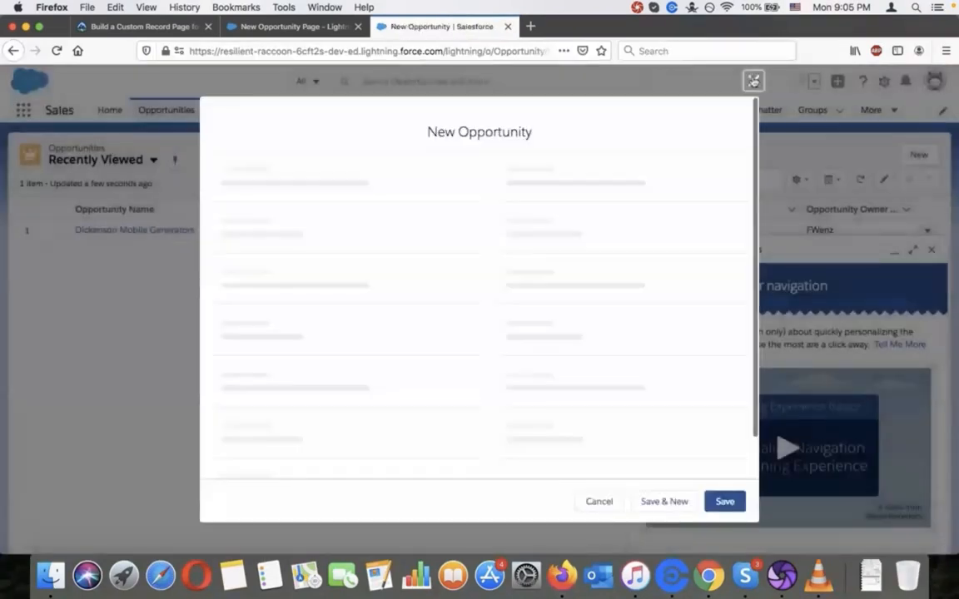
left_click(754, 80)
left_click(158, 230)
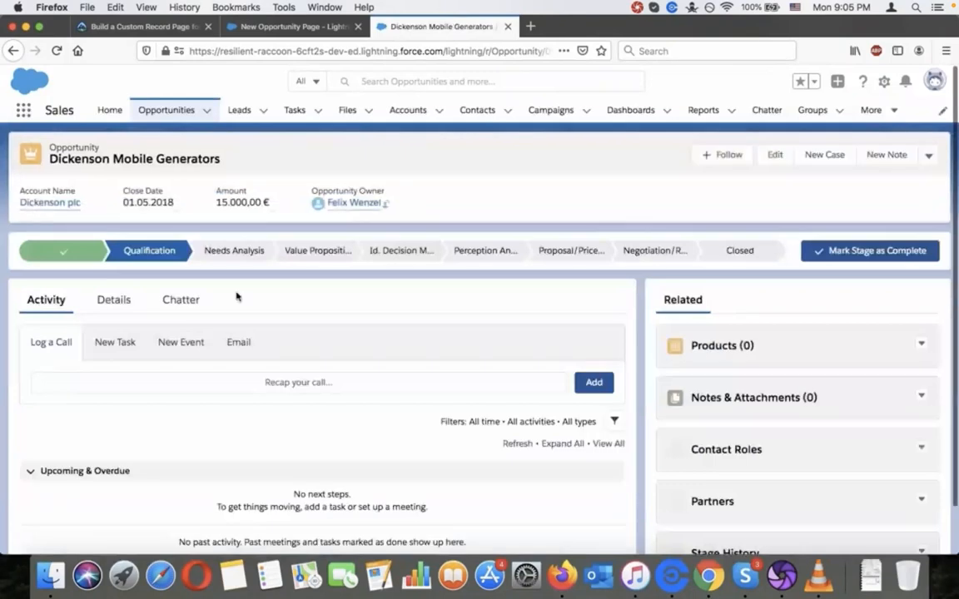
Step: Reload the Dickenson Mobile Generators record and examine its custom page layout, including the Related and Details content
left_click(58, 51)
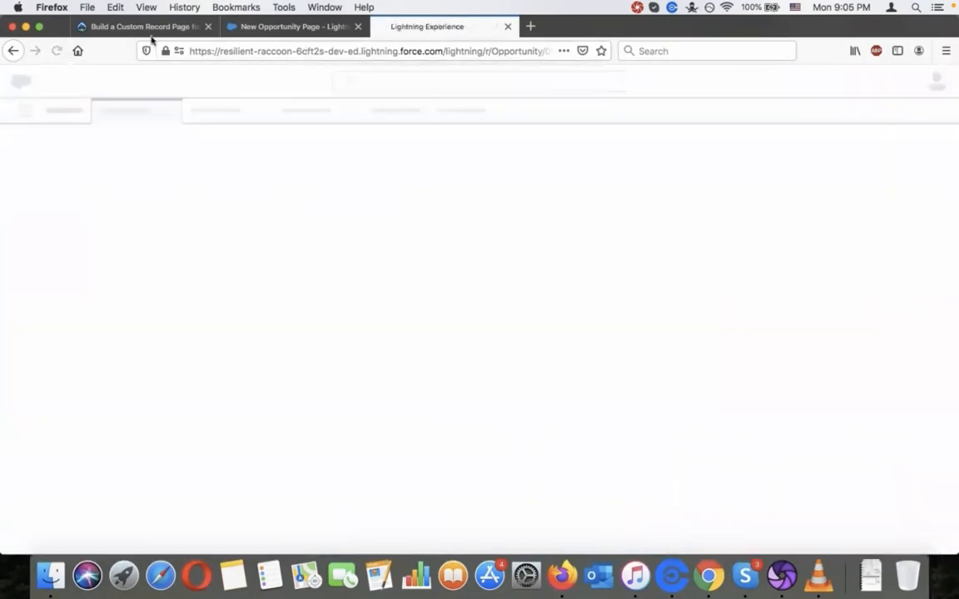
left_click(149, 26)
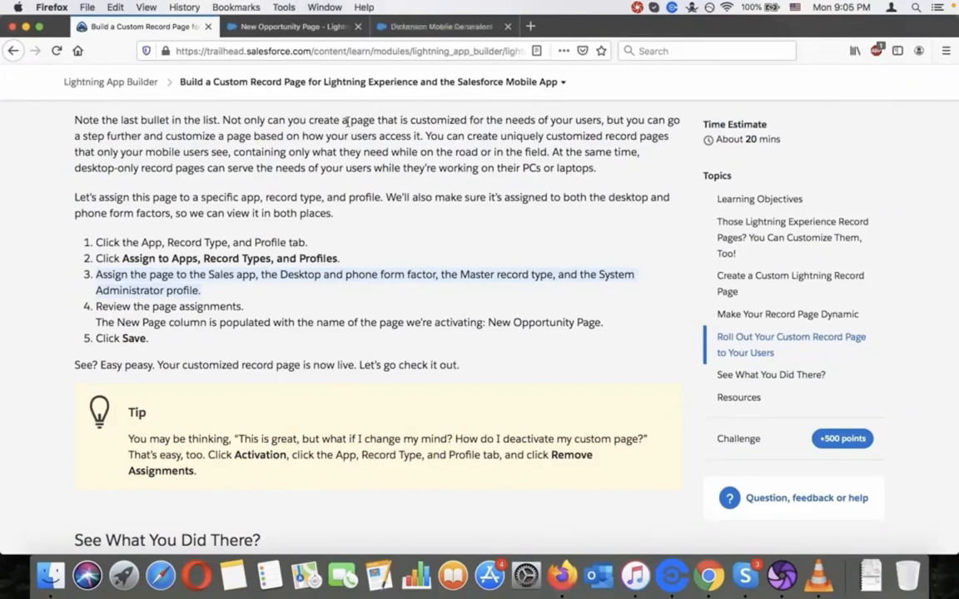
left_click(426, 28)
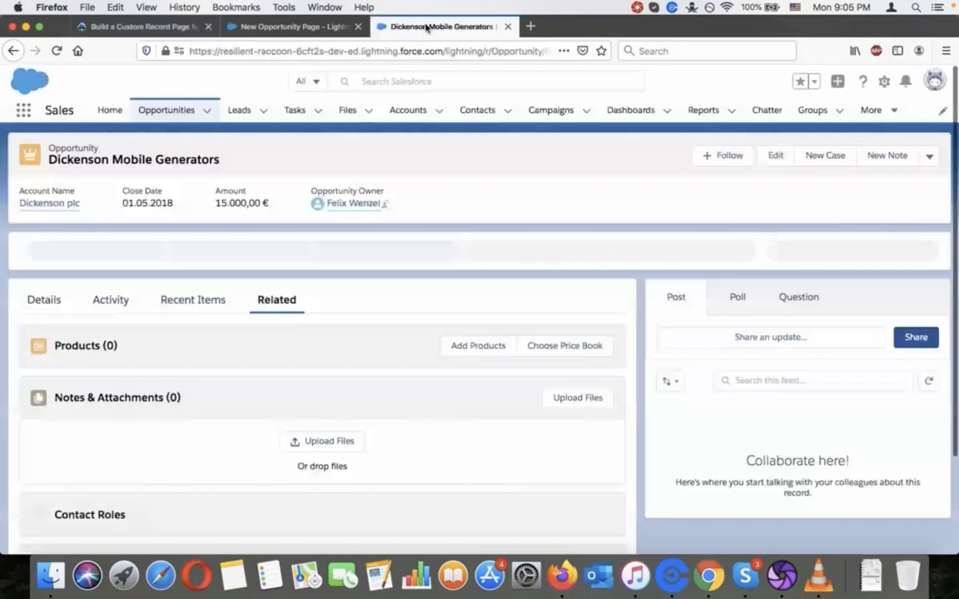
scroll(601, 322, "down", 2)
scroll(601, 322, "up", 2)
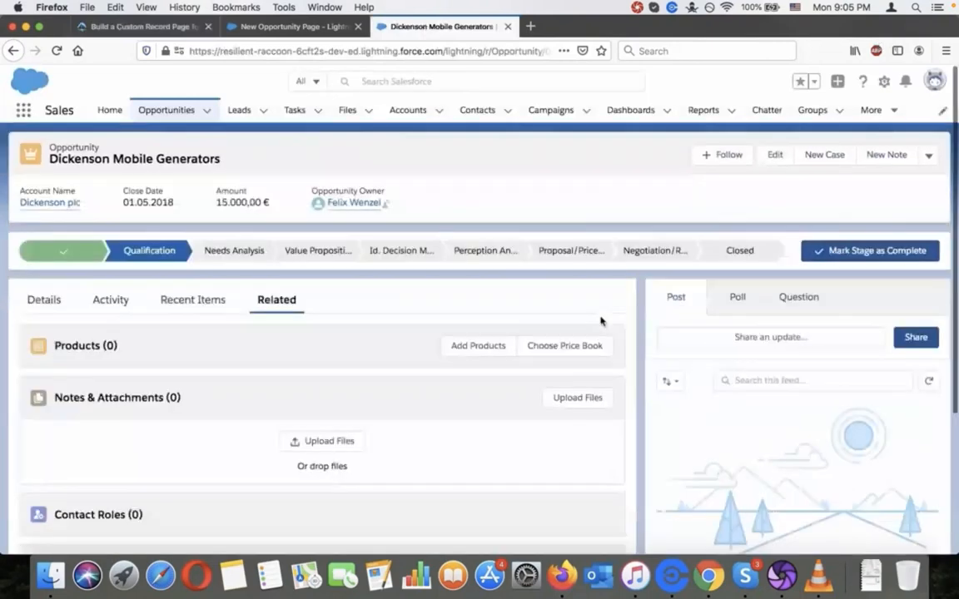
left_click(46, 301)
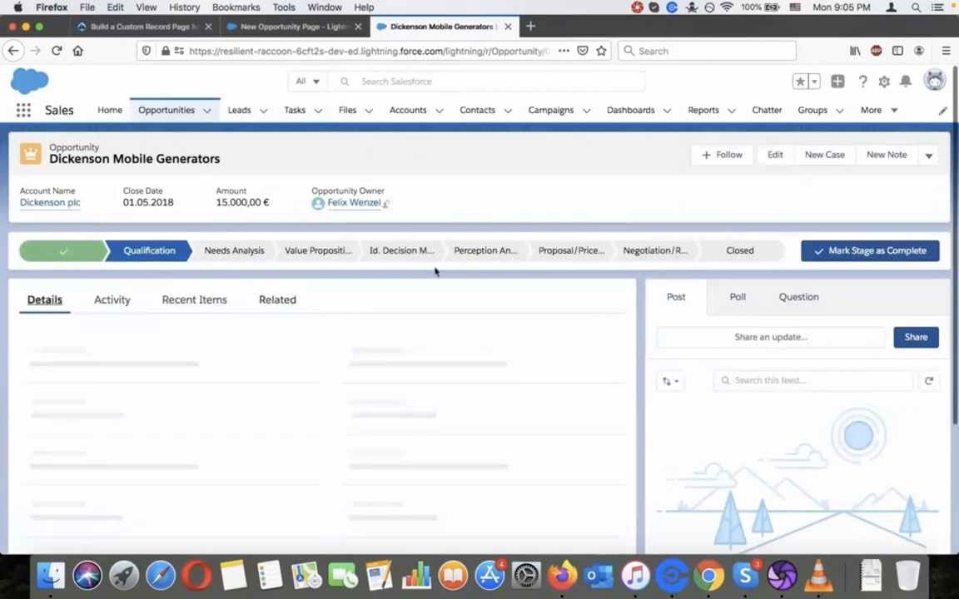
scroll(783, 358, "down", 5)
scroll(783, 358, "up", 5)
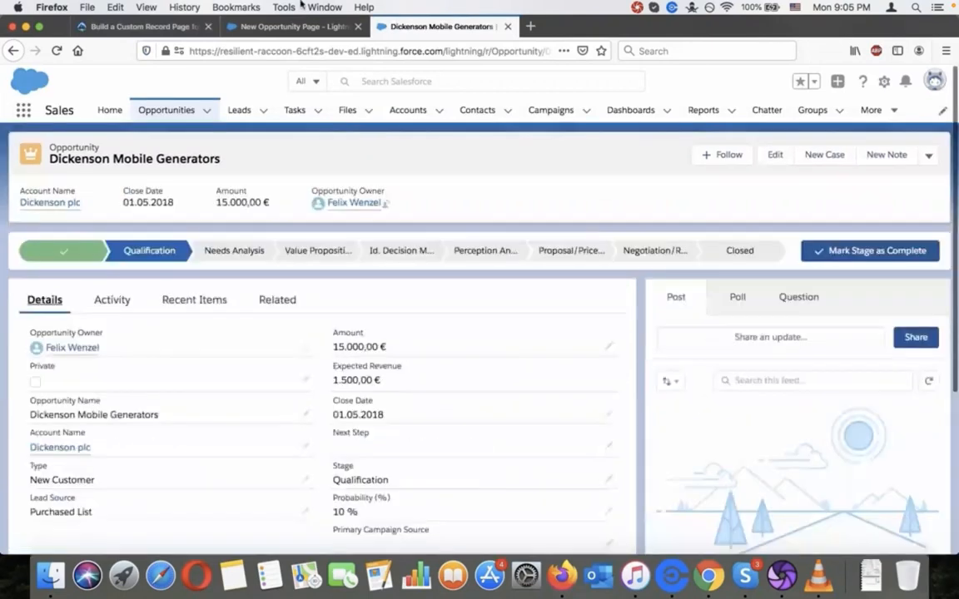
Step: Review the Trailhead instructions on creating the record page and making it dynamic with component visibility filters
left_click(145, 27)
scroll(312, 300, "up", 10)
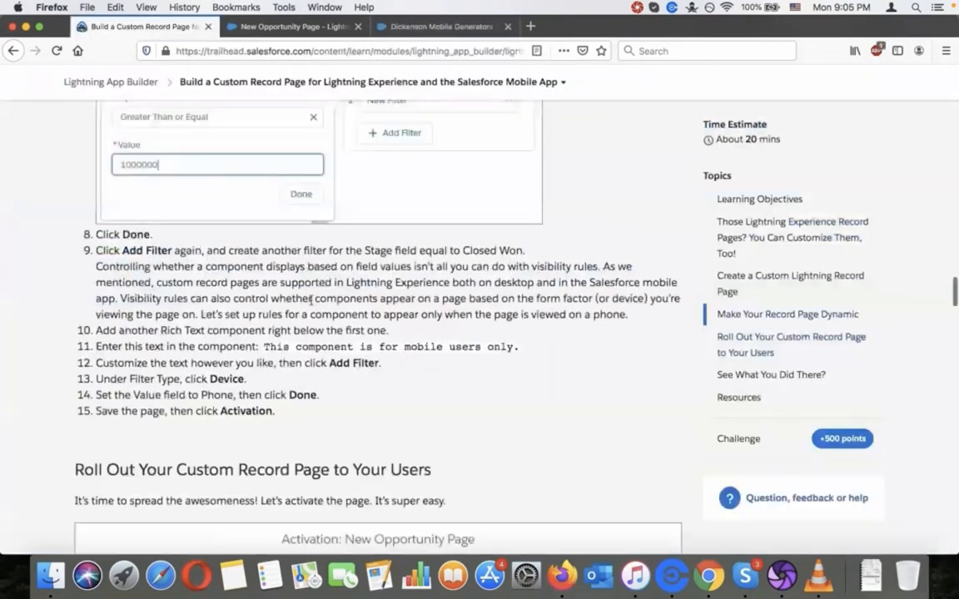
scroll(311, 300, "up", 10)
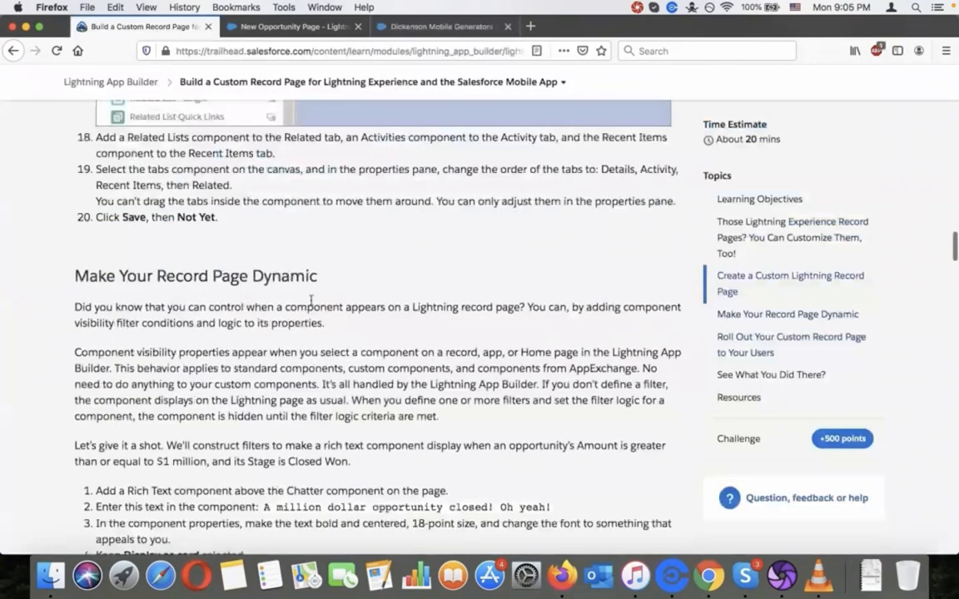
scroll(312, 301, "up", 5)
scroll(311, 304, "up", 5)
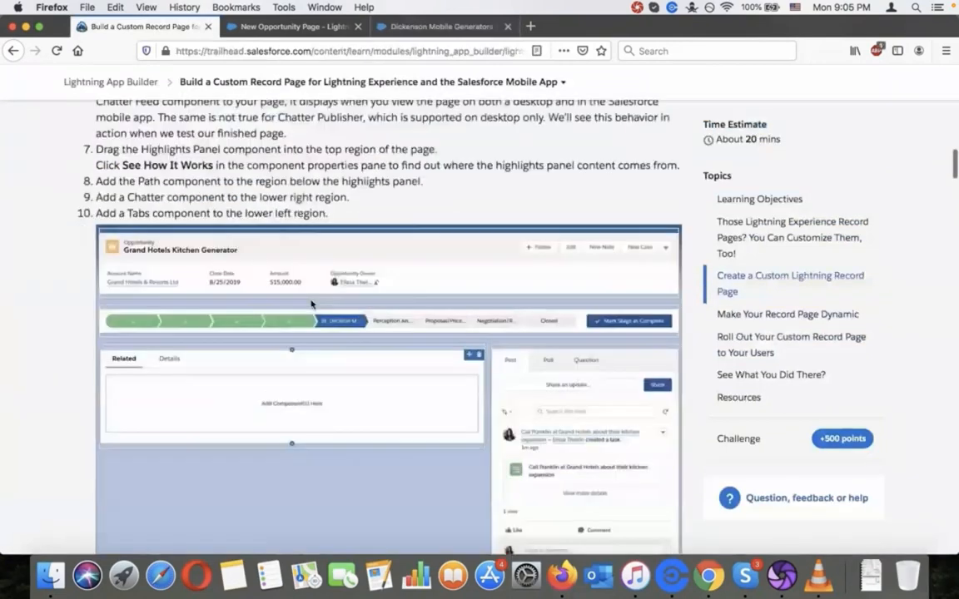
scroll(311, 303, "up", 1)
scroll(311, 304, "down", 10)
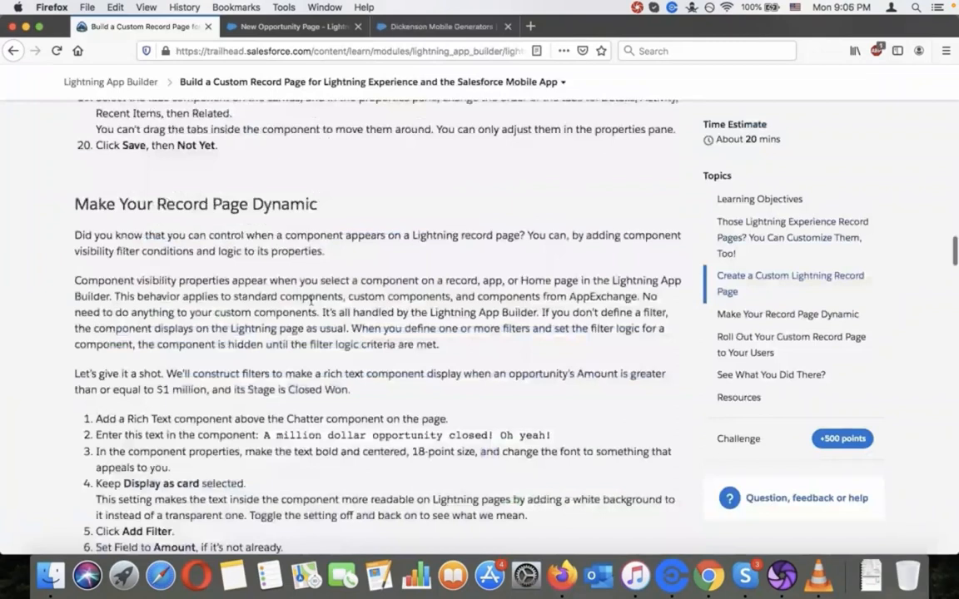
scroll(311, 301, "down", 15)
Step: Compare the New Opportunity Page in the builder with the live Dickenson Mobile Generators record, including its Activity content and the rich text components
left_click(310, 27)
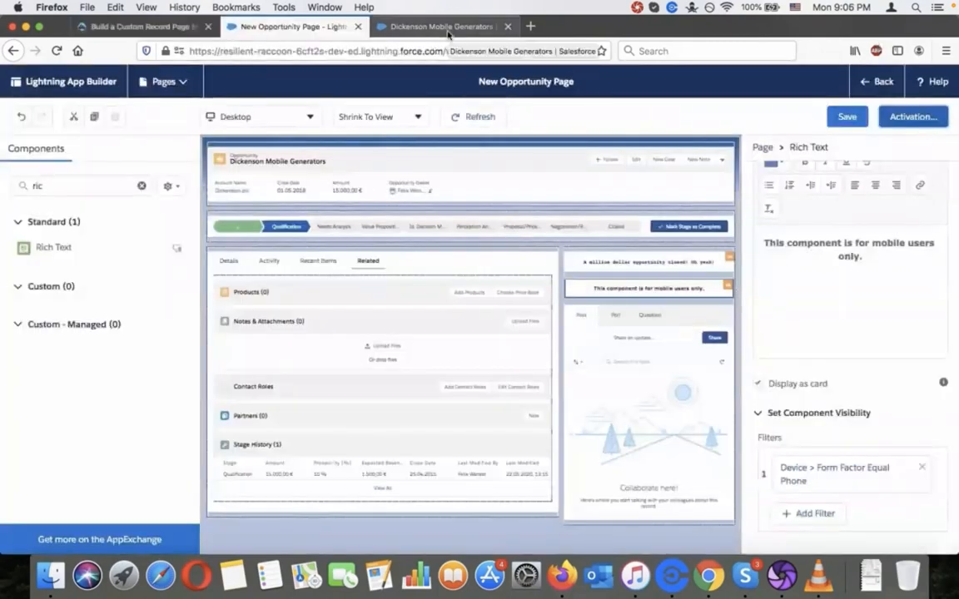
left_click(441, 27)
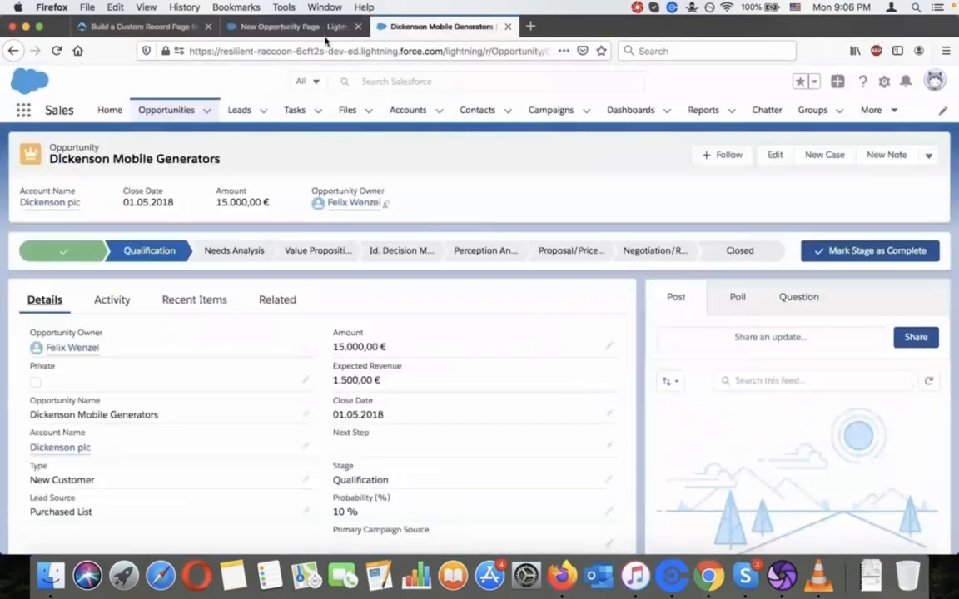
left_click(323, 33)
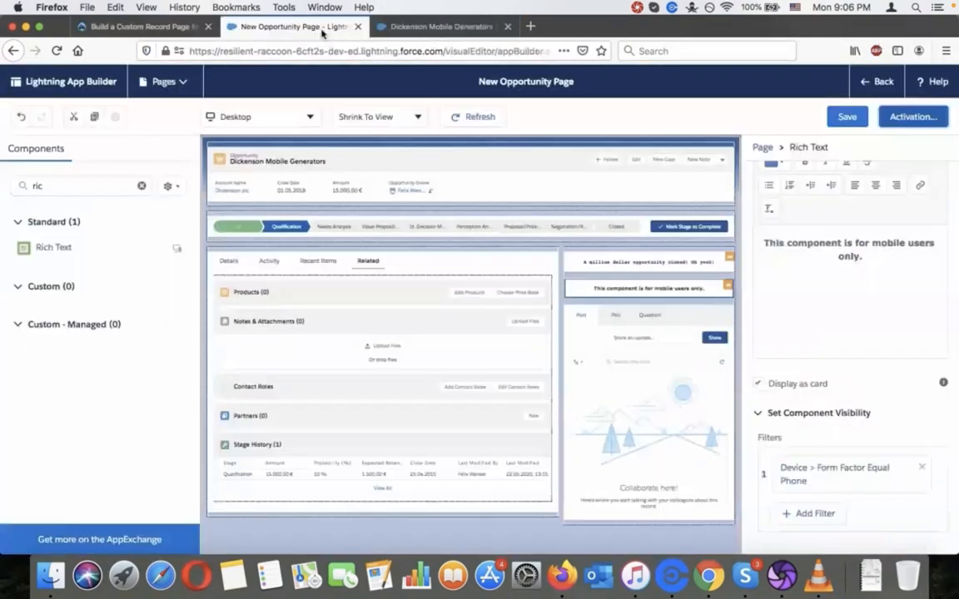
left_click(432, 27)
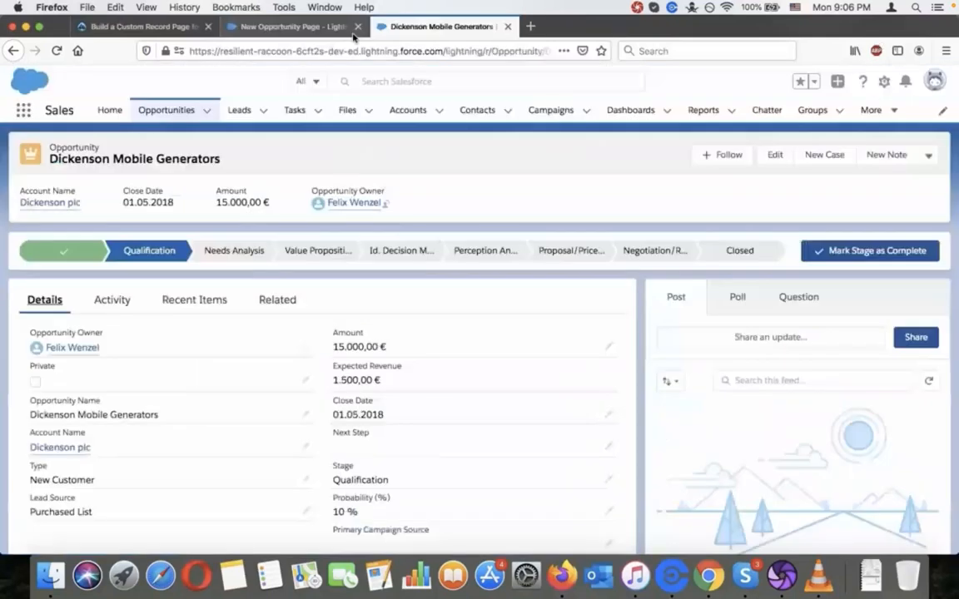
left_click(111, 299)
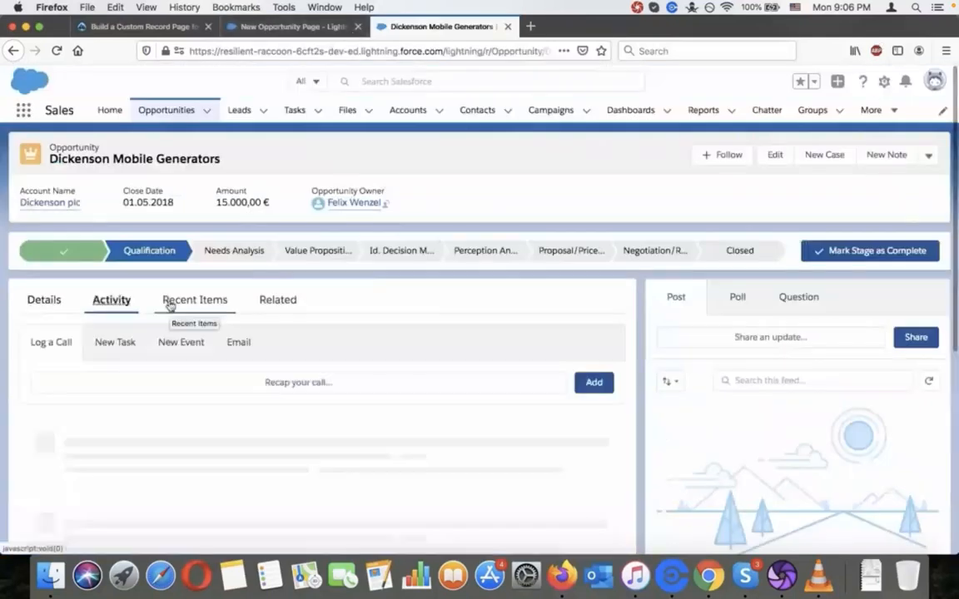
left_click(275, 27)
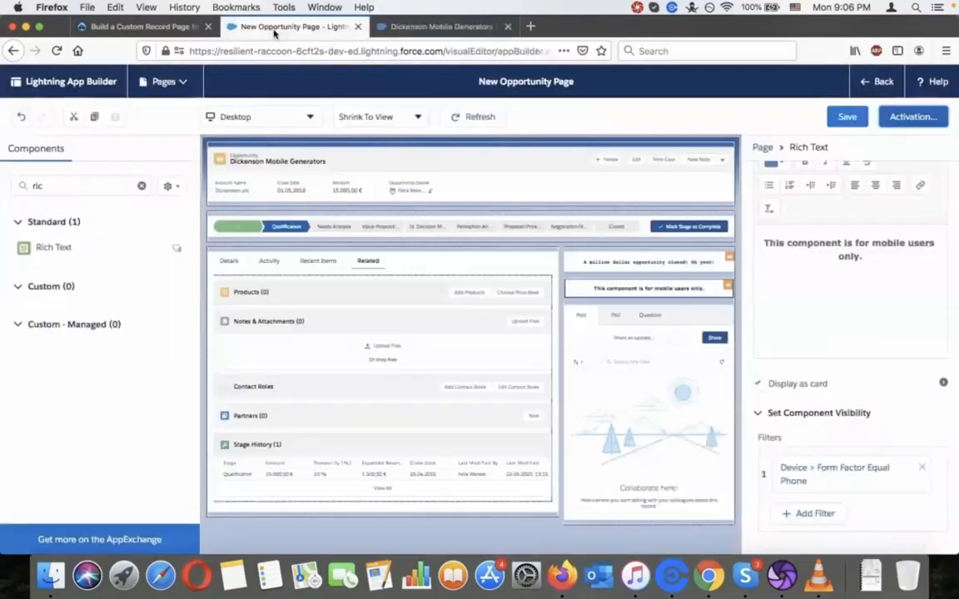
left_click(443, 32)
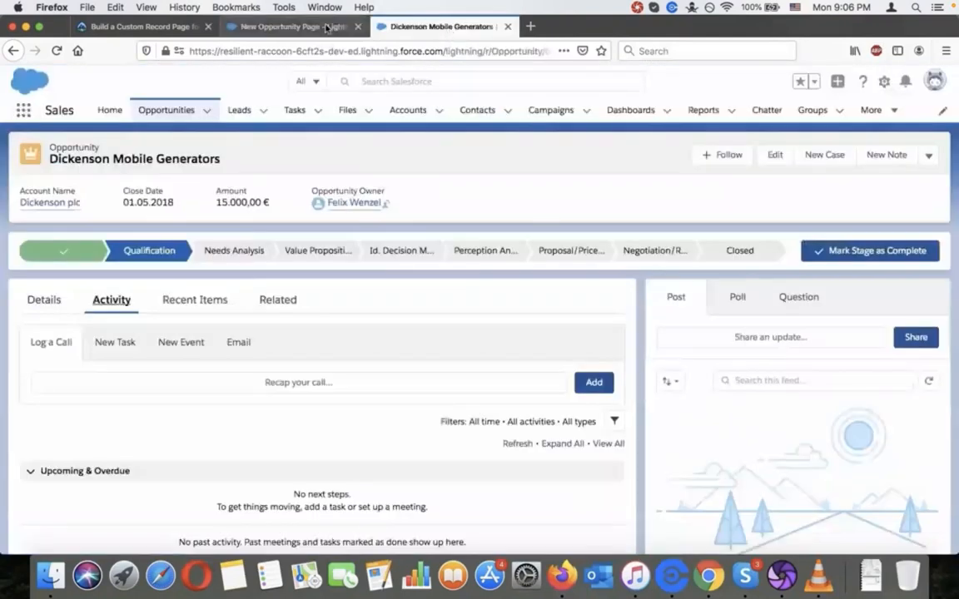
left_click(327, 28)
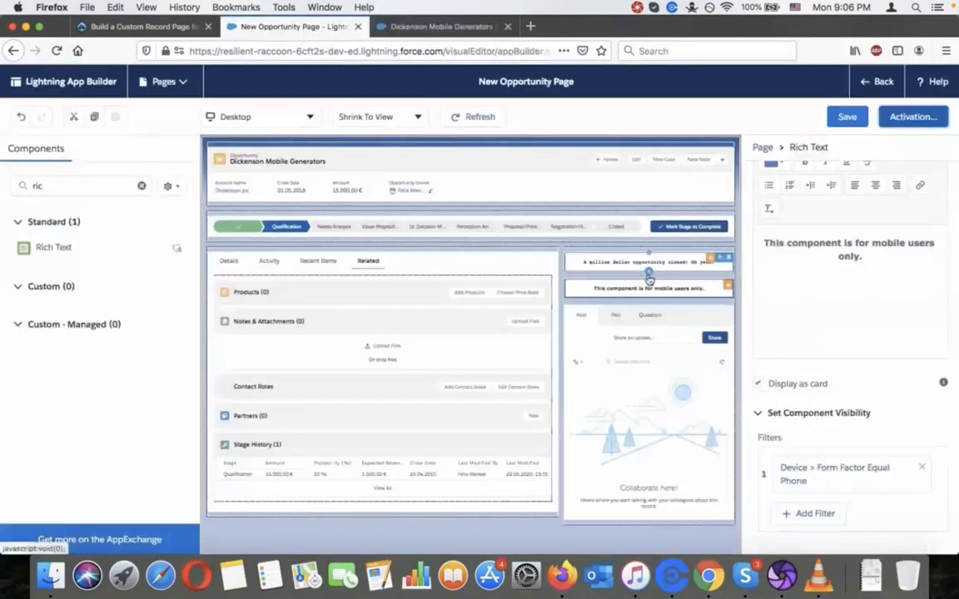
left_click(444, 28)
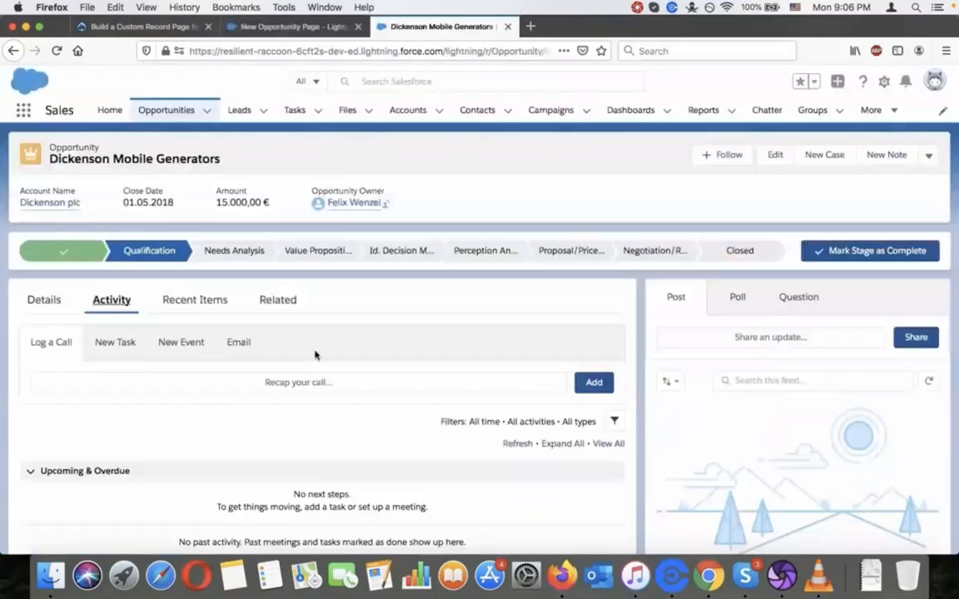
Step: Edit the Dickenson Mobile Generators opportunity, set its Amount to 1.500.000,00 €, and save the record
left_click(773, 157)
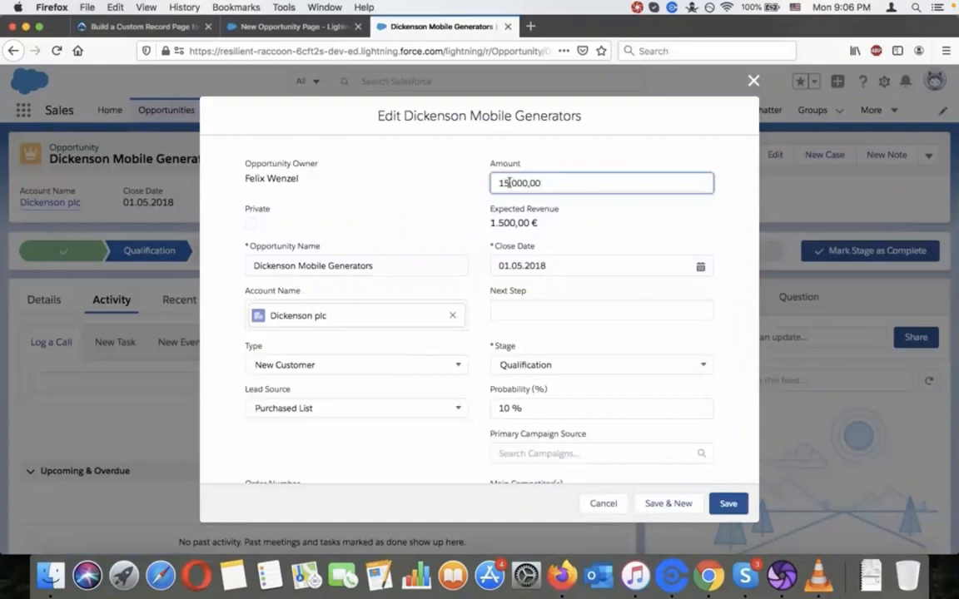
left_click(508, 182)
type("0")
type("0")
type(".")
left_click(610, 180)
left_click(596, 309)
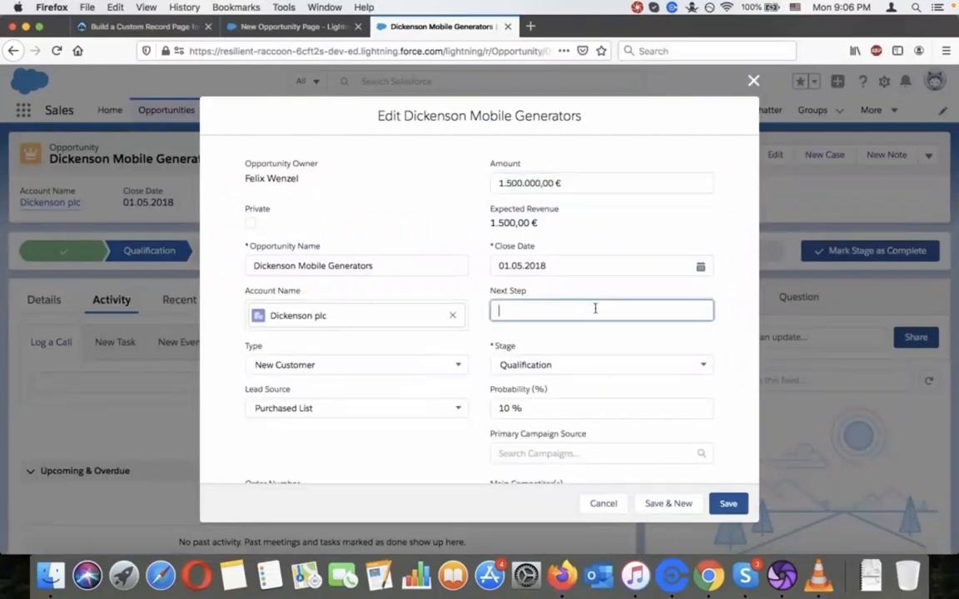
left_click(731, 514)
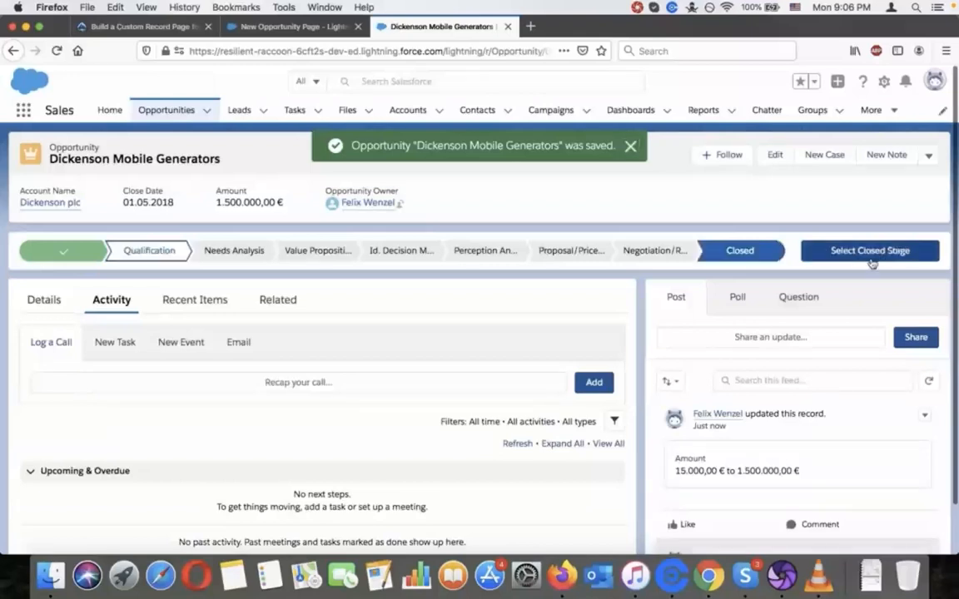
Step: Close the opportunity with the Closed Won stage and save it
left_click(871, 260)
left_click(594, 321)
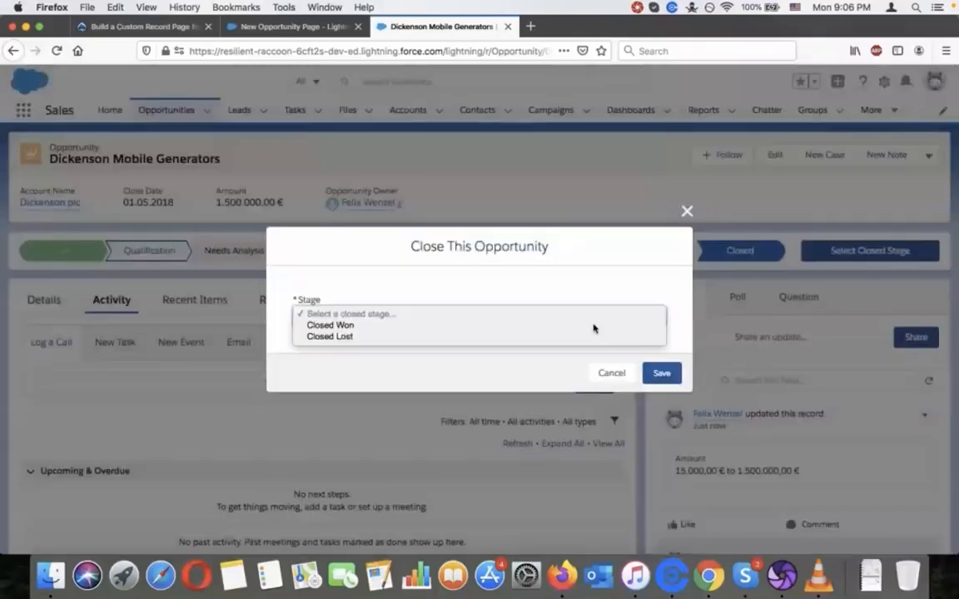
left_click(594, 326)
left_click(663, 373)
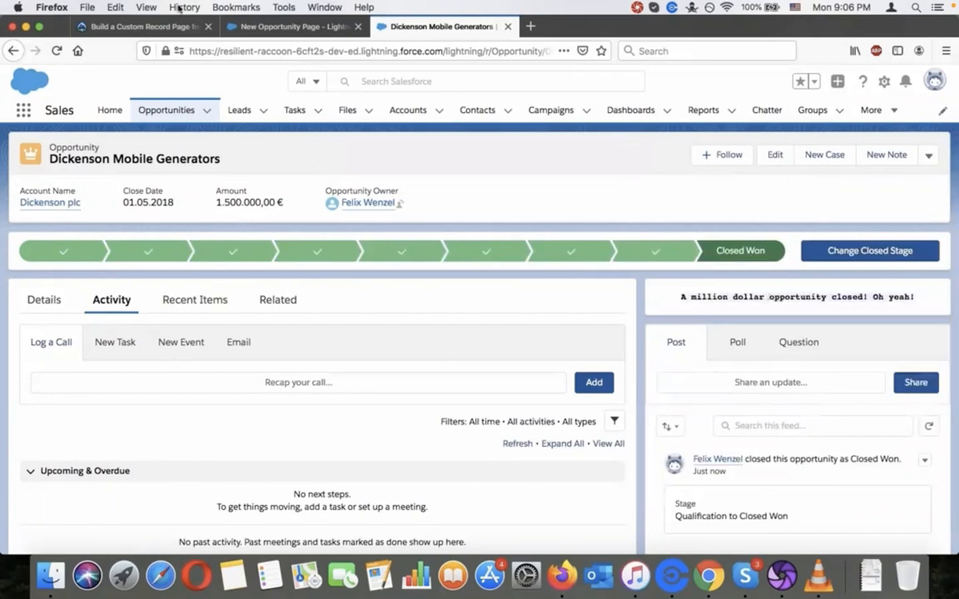
Step: Read the Trailhead tip on deactivating a custom page, and review the New Opportunity Page's app, record type and profile assignments
left_click(188, 25)
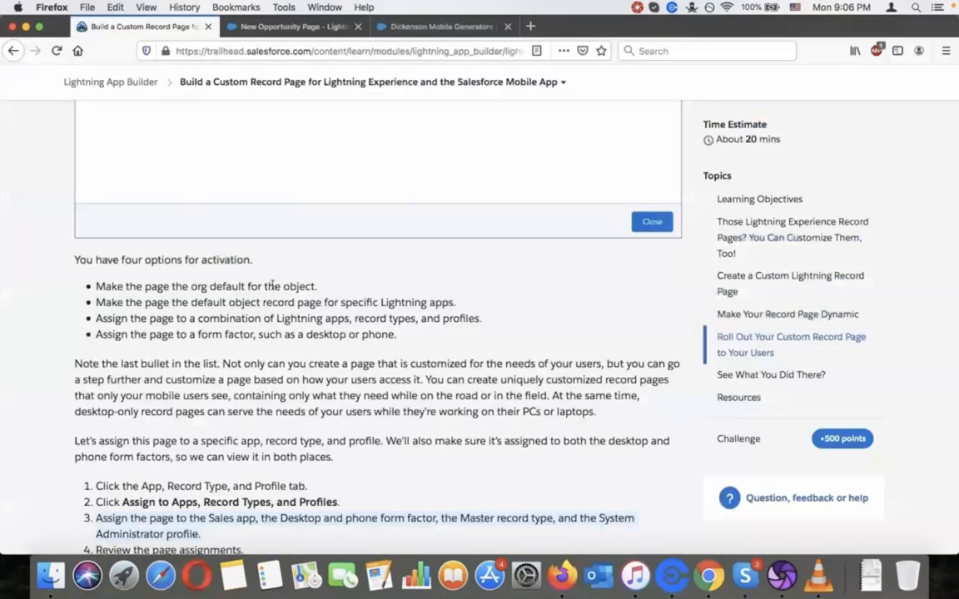
scroll(273, 287, "down", 5)
scroll(272, 289, "down", 1)
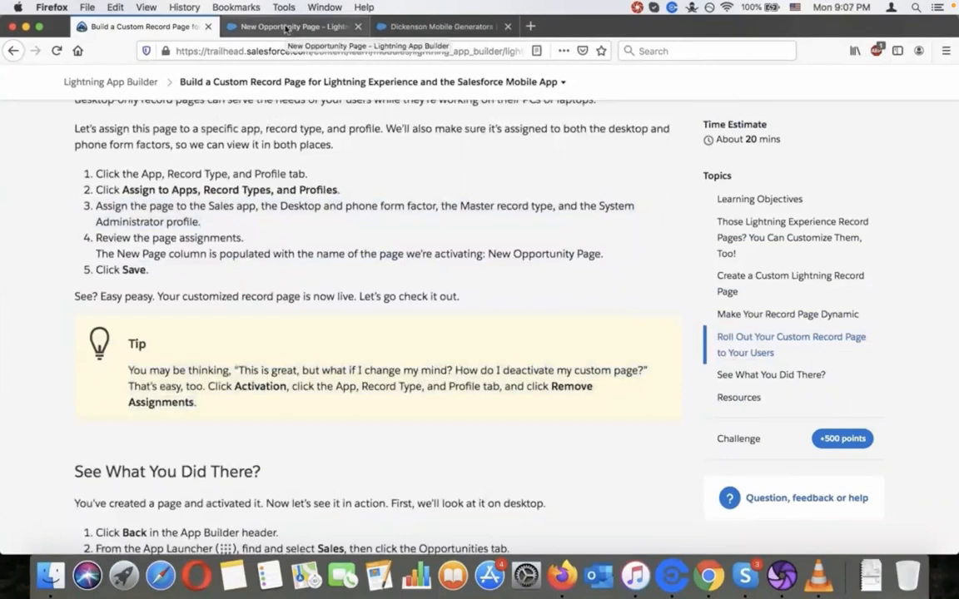
left_click(285, 27)
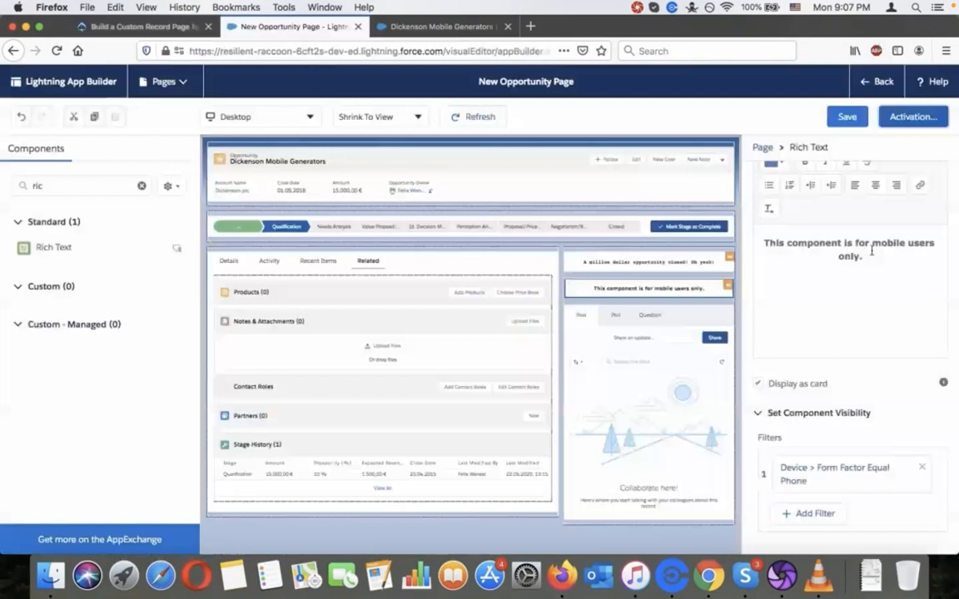
left_click(906, 122)
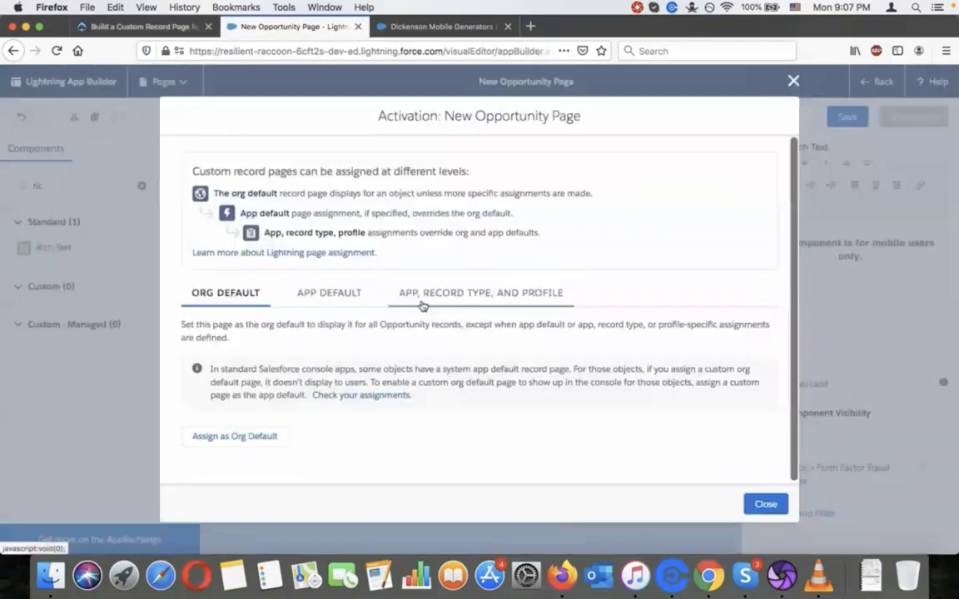
left_click(333, 291)
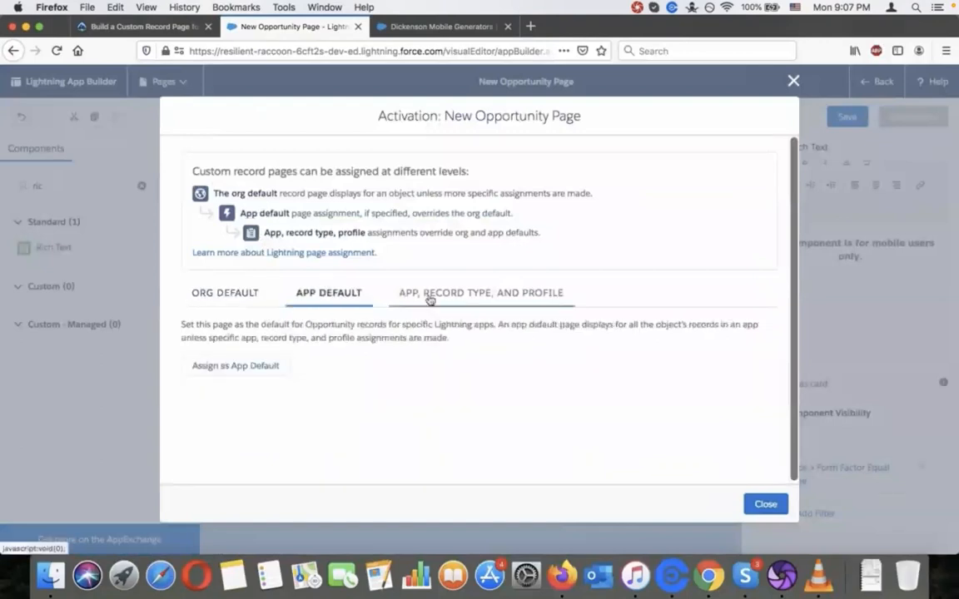
left_click(429, 298)
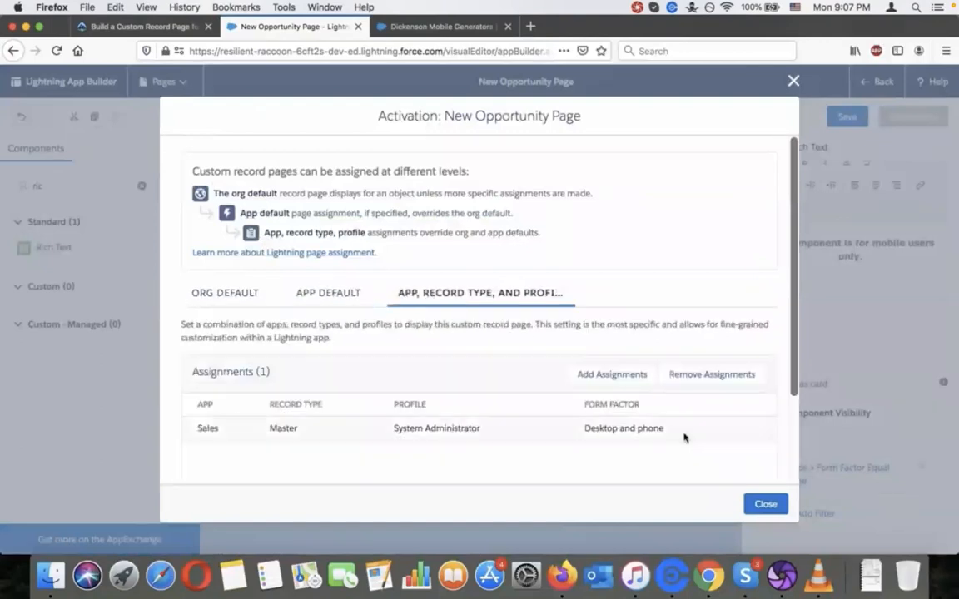
Step: Remove both the Desktop and the Phone assignment of the New Opportunity Page for the Sales app and System Administrator profile
left_click(699, 376)
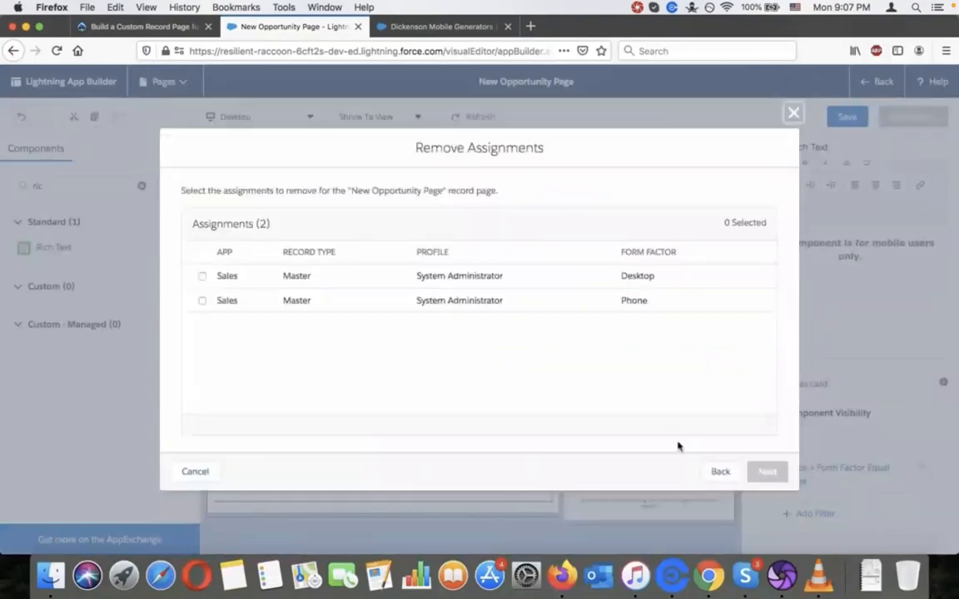
left_click(202, 276)
left_click(202, 301)
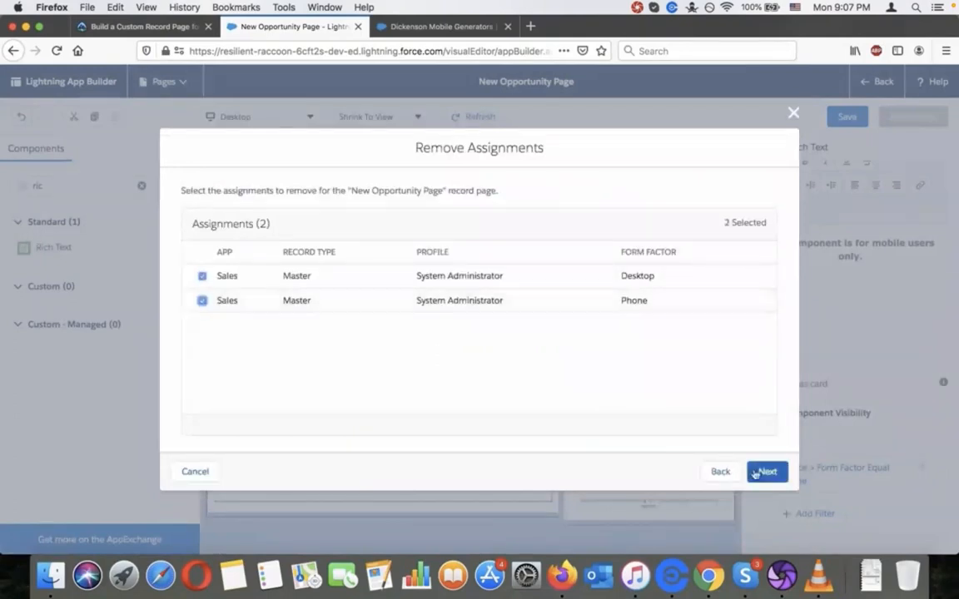
left_click(764, 472)
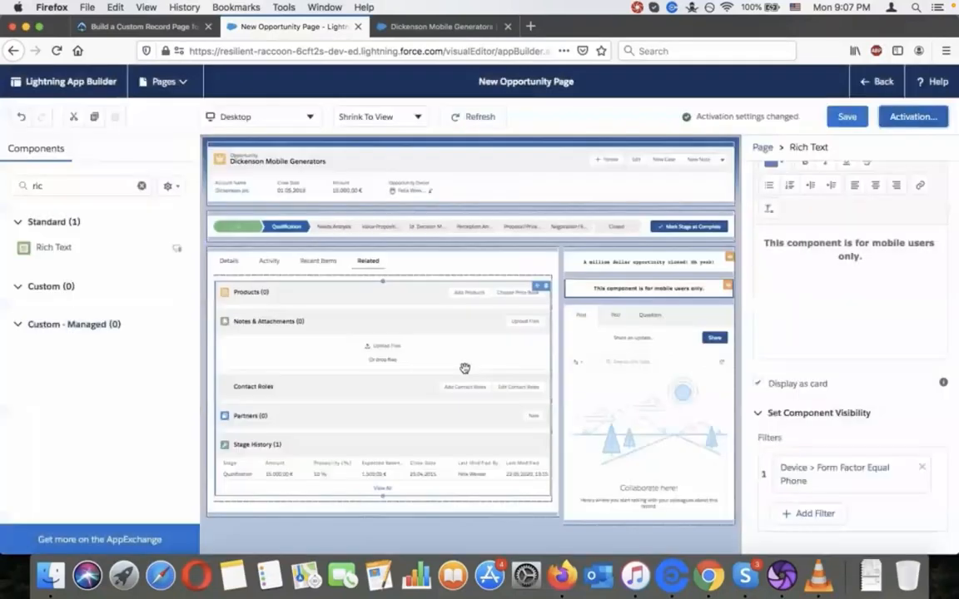
Step: Recheck the New Opportunity Page's activation settings at the profile-specific and org default levels, and close them
left_click(903, 118)
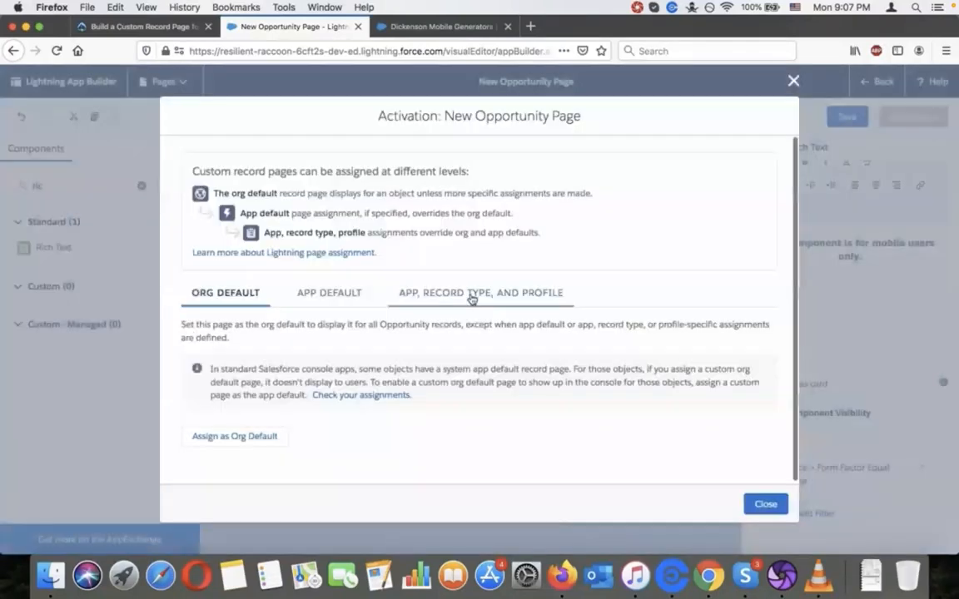
left_click(471, 296)
left_click(231, 293)
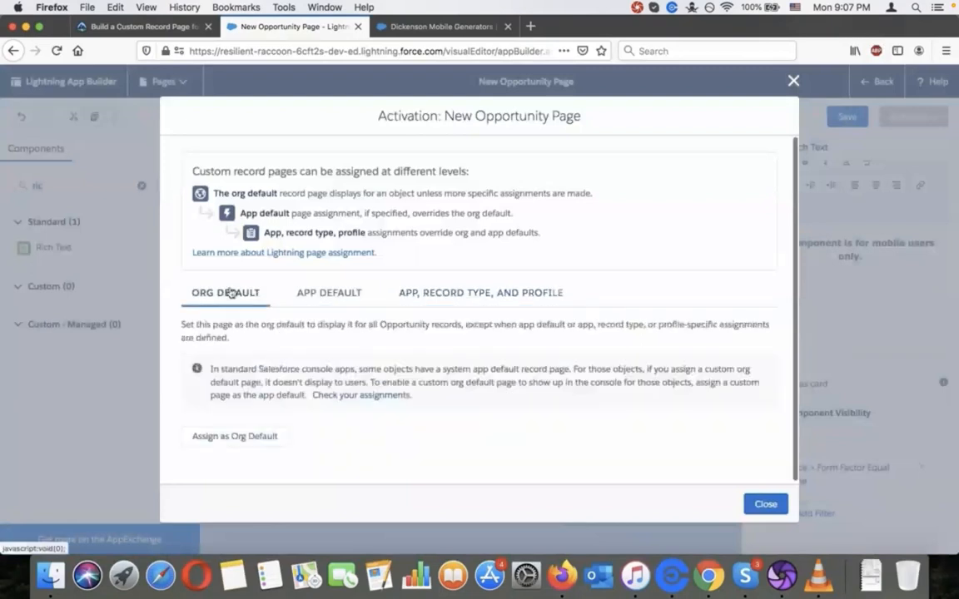
left_click(793, 82)
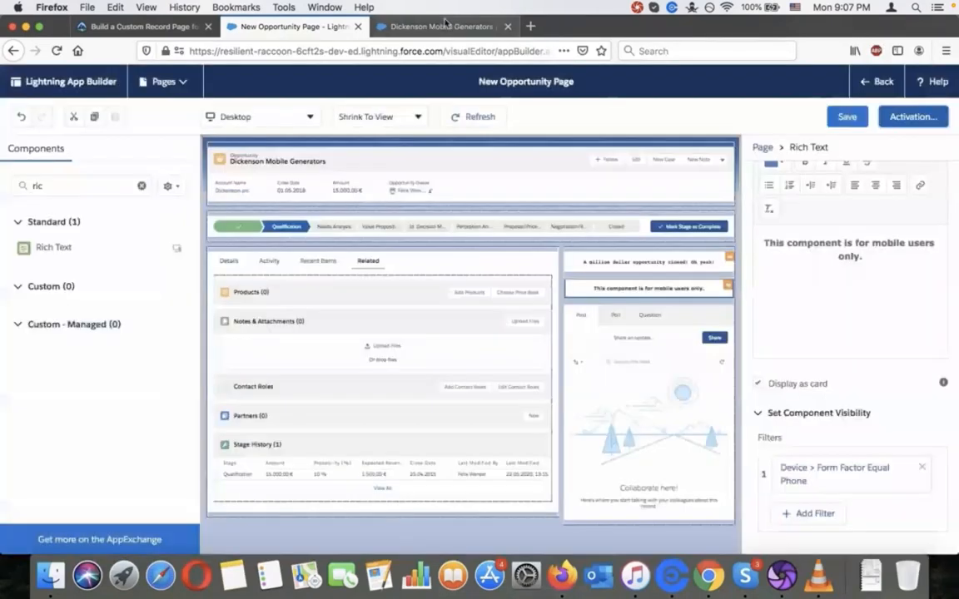
Step: Reload the Dickenson Mobile Generators record and check its page layout against the Trailhead deactivation tip
left_click(445, 23)
left_click(58, 51)
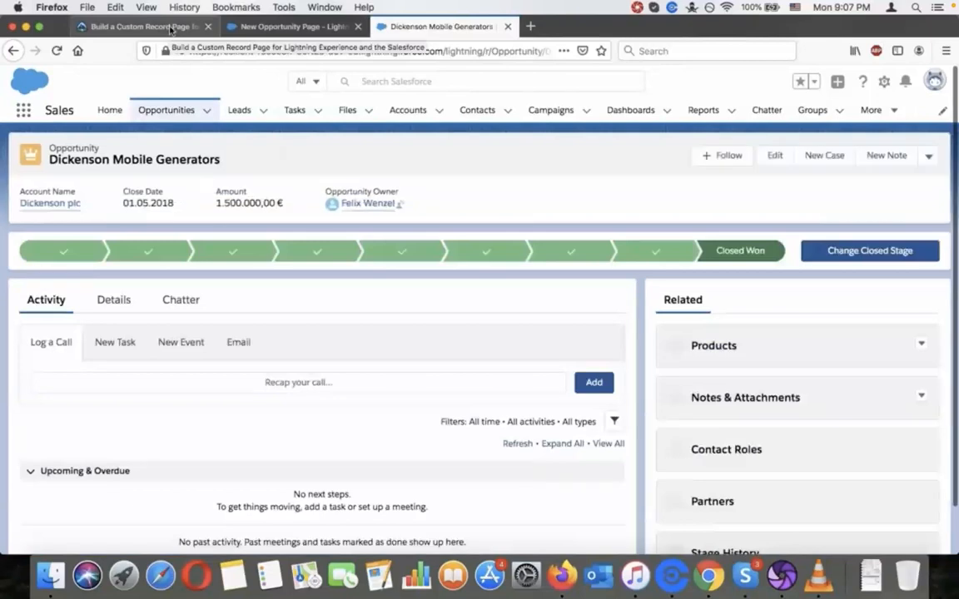
left_click(171, 28)
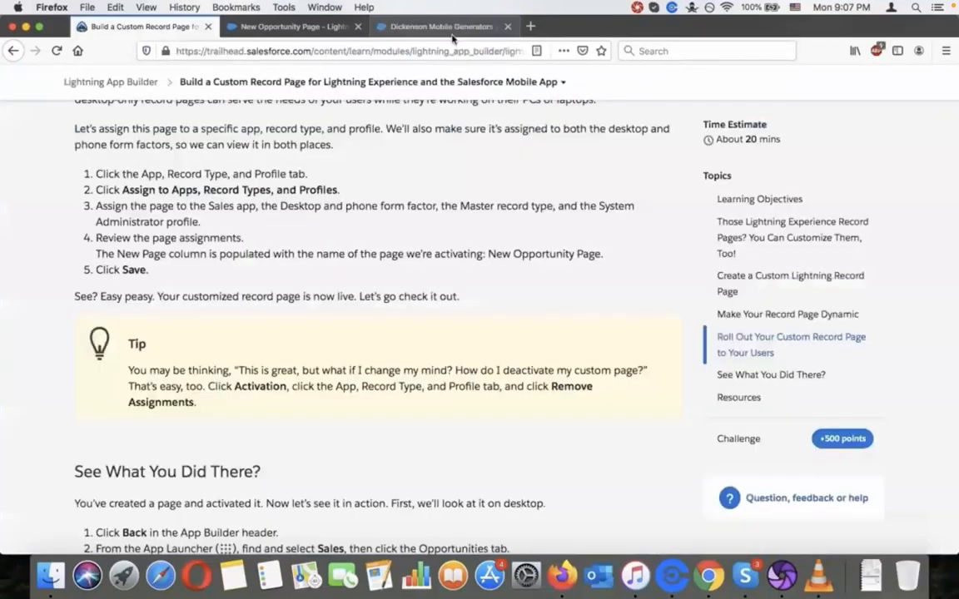
left_click(445, 27)
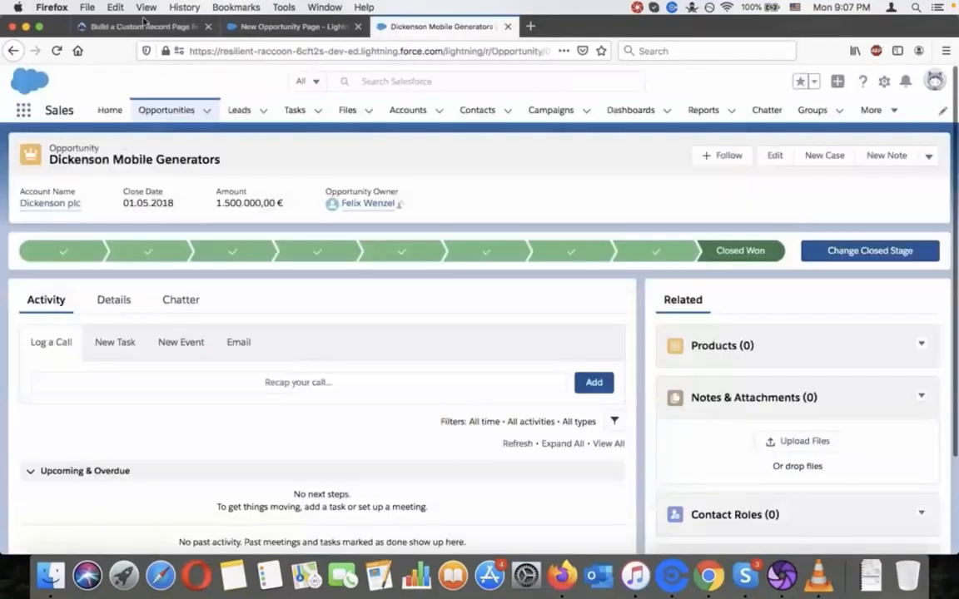
Step: Read the Trailhead section "See What You Did There?" about viewing the custom record page on desktop
left_click(143, 22)
scroll(303, 422, "down", 5)
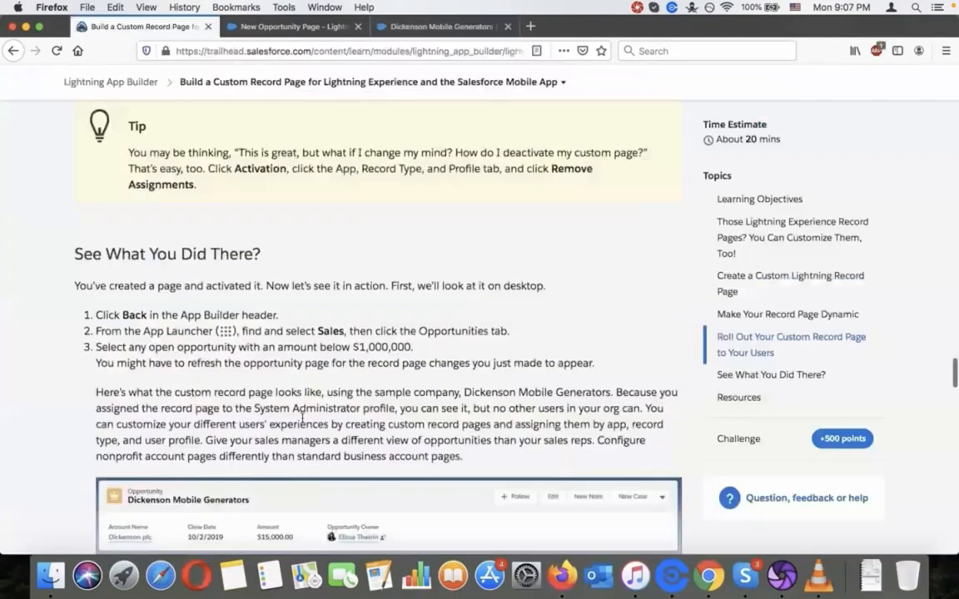
scroll(302, 416, "down", 2)
scroll(302, 422, "down", 1)
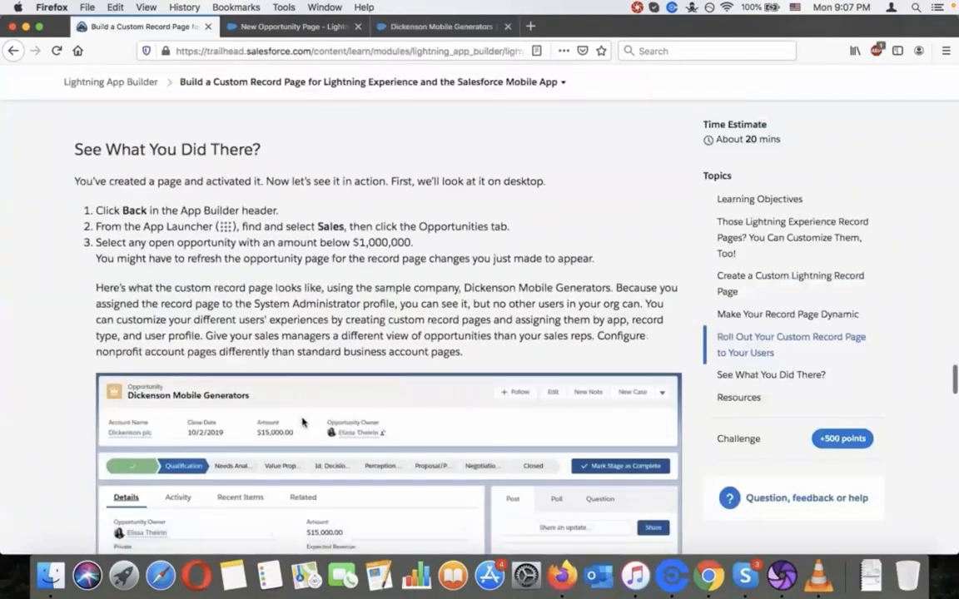
Step: Read the rest of Trailhead's "See What You Did There?" instructions for checking the record page on desktop and in the Salesforce mobile app
scroll(302, 423, "down", 1)
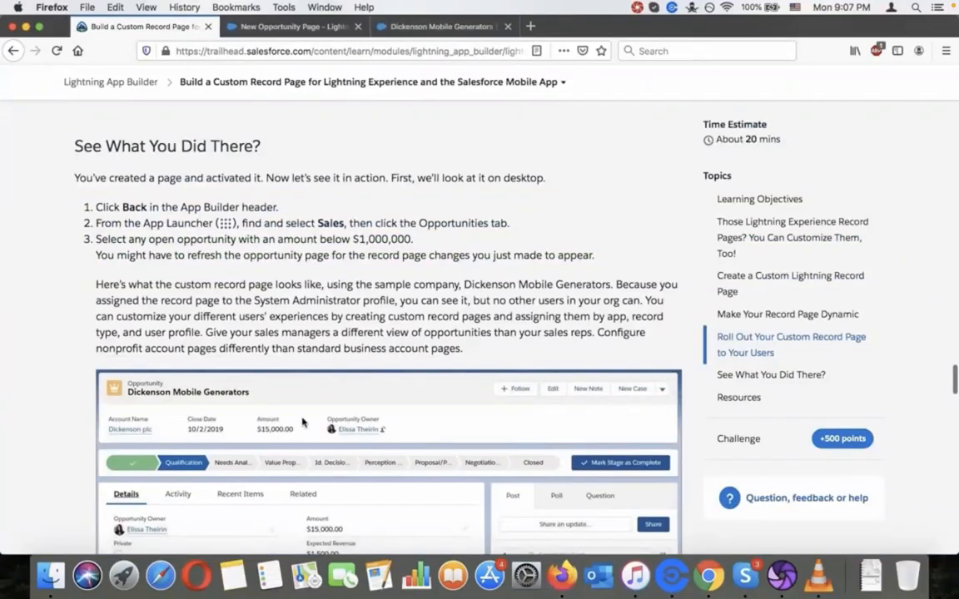
scroll(302, 422, "down", 1)
scroll(302, 422, "down", 2)
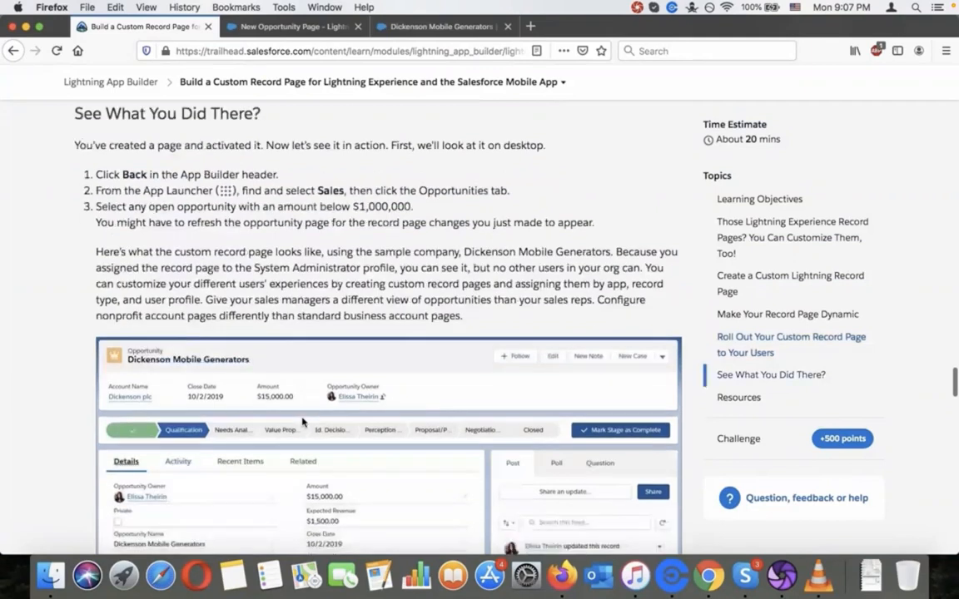
scroll(303, 422, "down", 2)
scroll(302, 422, "down", 2)
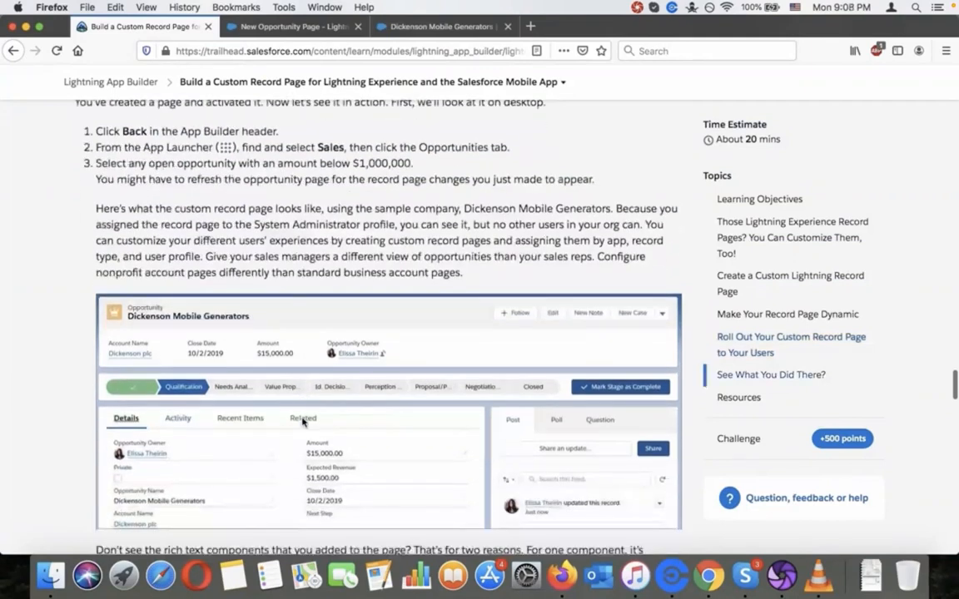
scroll(302, 422, "down", 5)
scroll(302, 423, "down", 10)
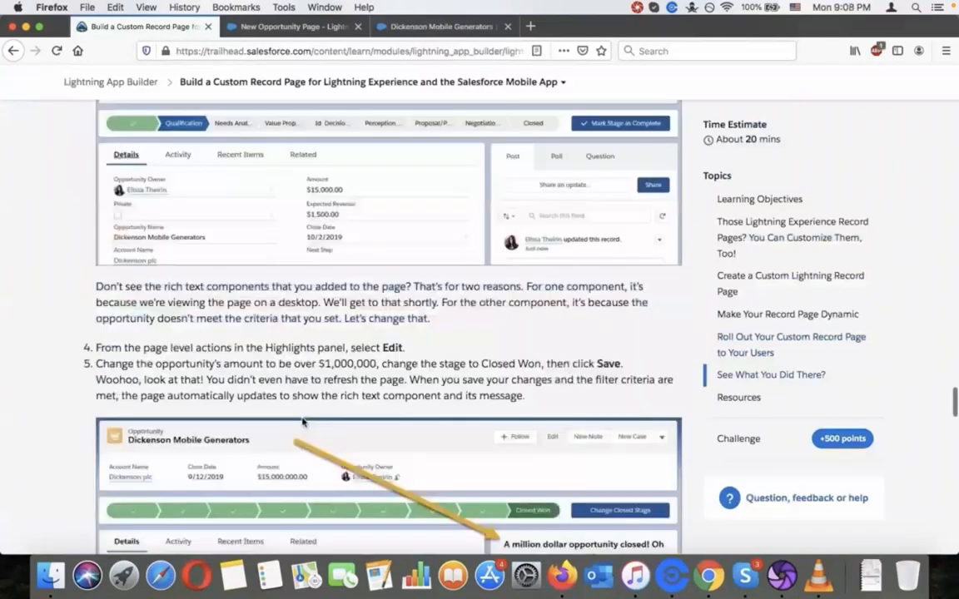
scroll(302, 422, "down", 8)
scroll(302, 422, "down", 7)
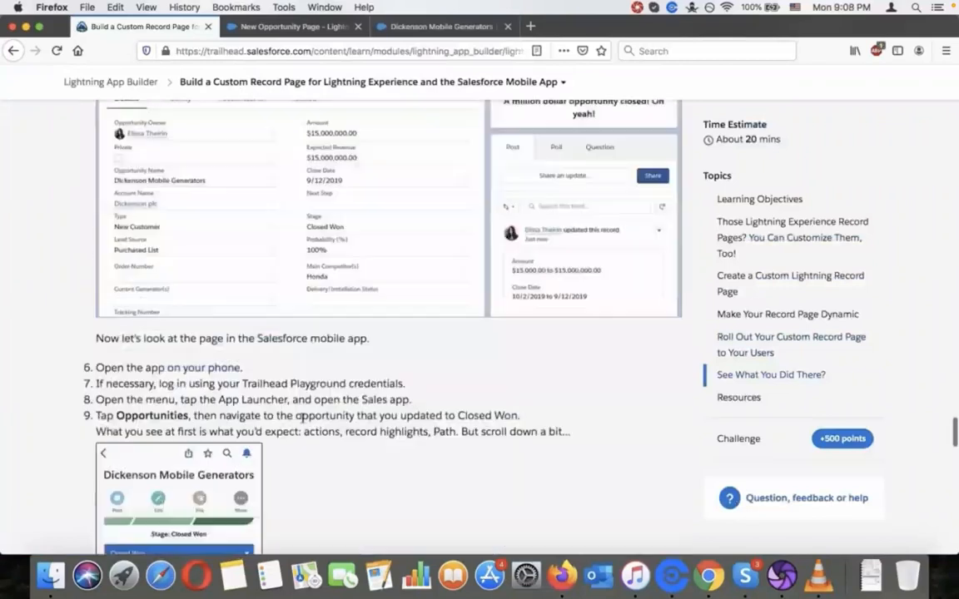
scroll(302, 419, "up", 8)
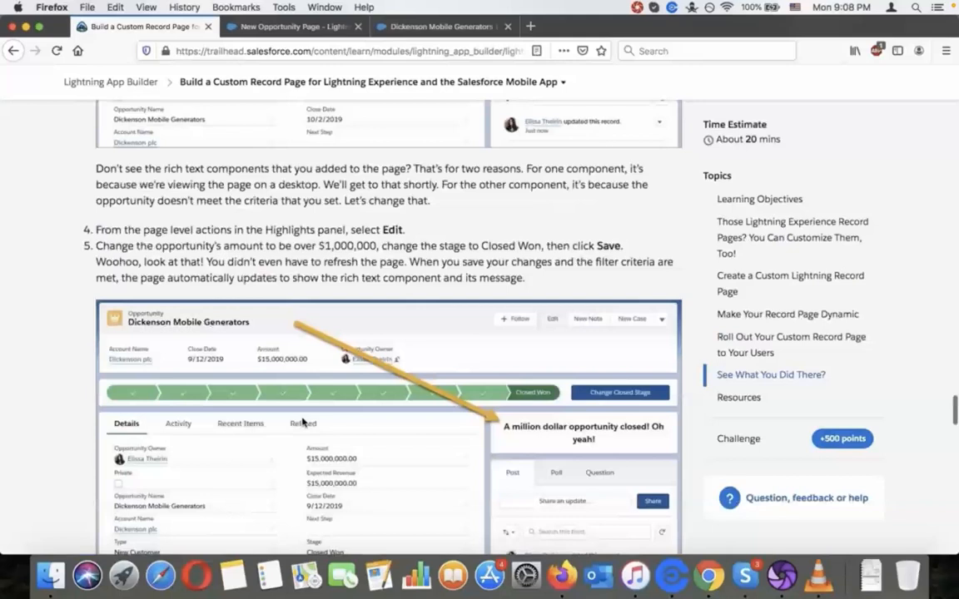
scroll(302, 422, "down", 10)
scroll(302, 422, "down", 1)
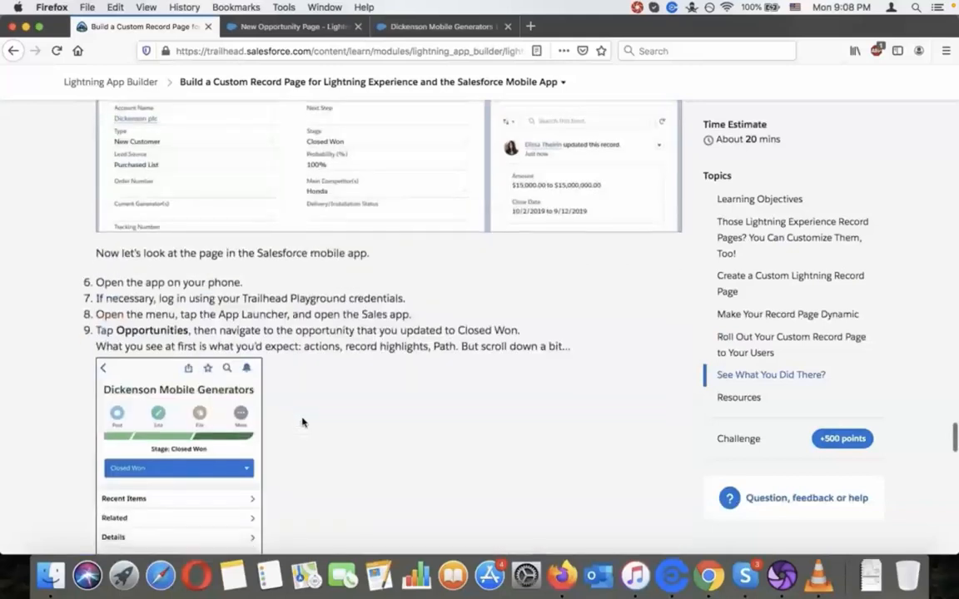
scroll(303, 422, "down", 6)
scroll(302, 421, "up", 3)
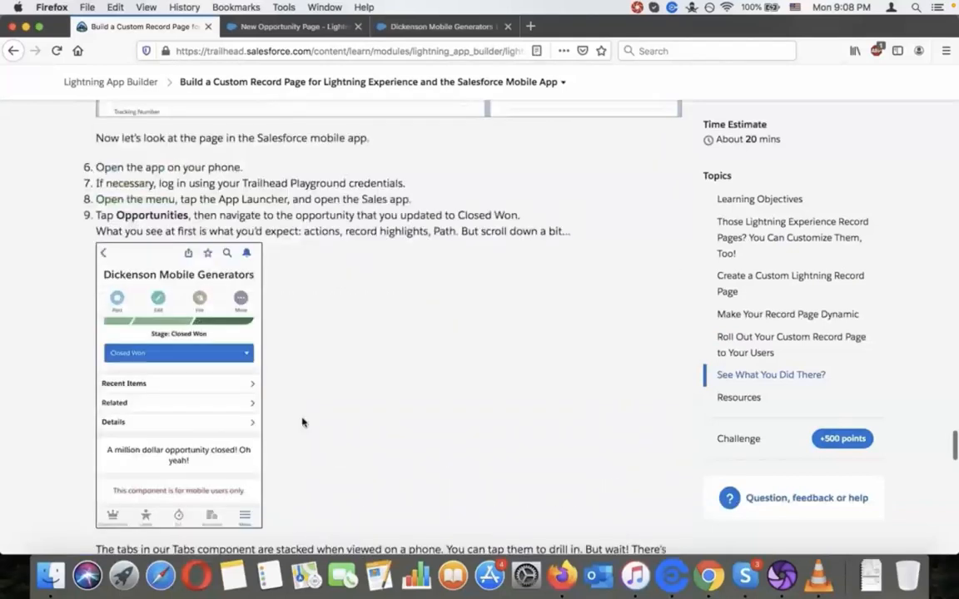
scroll(303, 422, "down", 4)
scroll(303, 422, "down", 3)
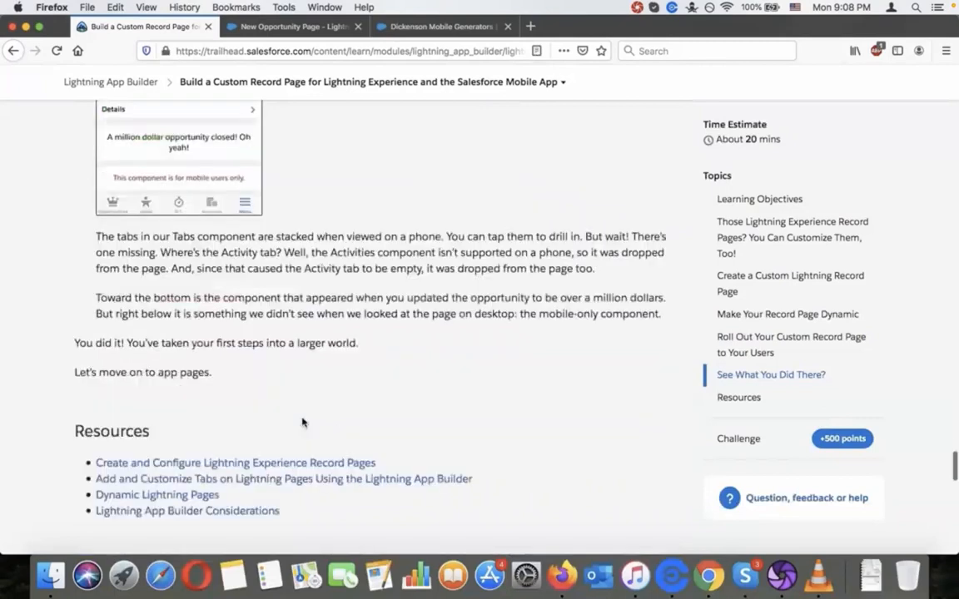
Step: Review the Trailhead unit down to the Hands-on Challenge and examine its requirements for a custom account record page
scroll(302, 422, "down", 6)
scroll(304, 424, "down", 1)
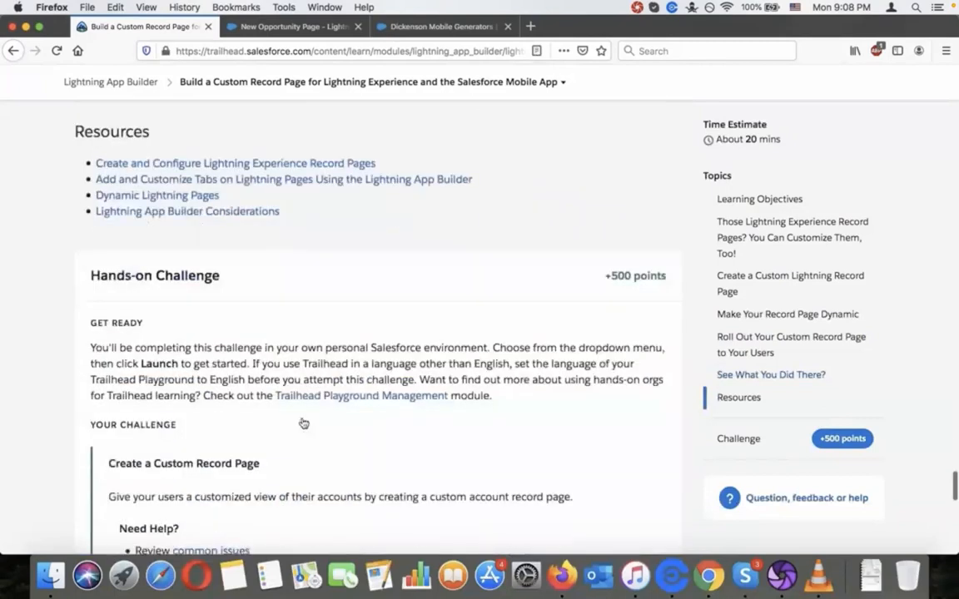
scroll(303, 423, "up", 10)
scroll(302, 422, "up", 1)
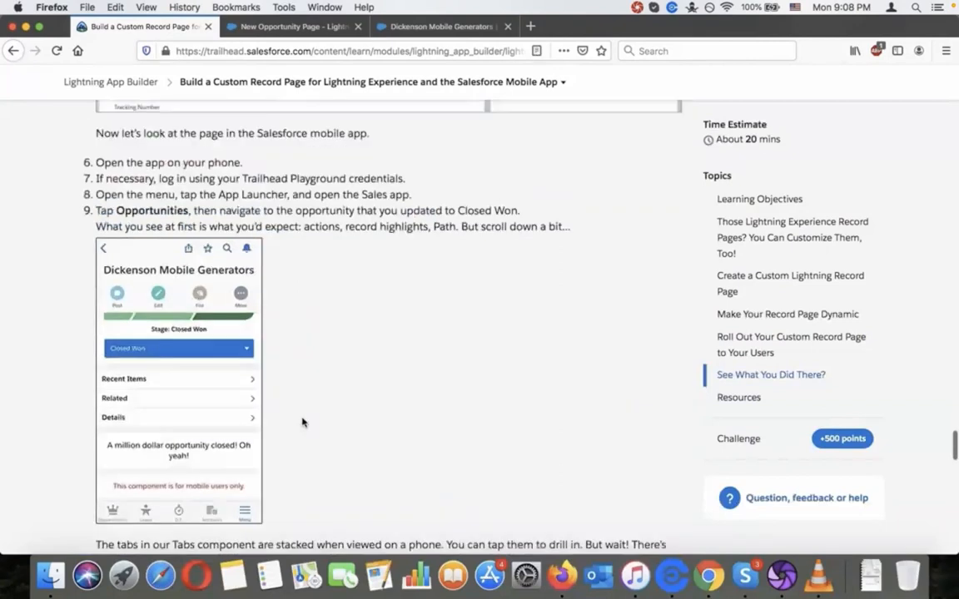
scroll(303, 423, "down", 10)
scroll(303, 423, "up", 1)
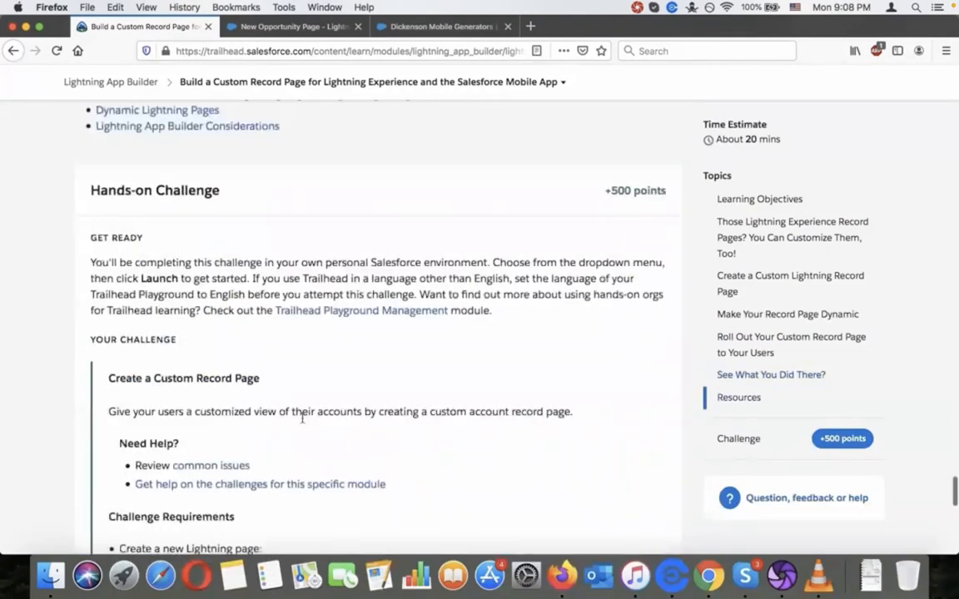
scroll(303, 419, "up", 12)
scroll(302, 419, "up", 11)
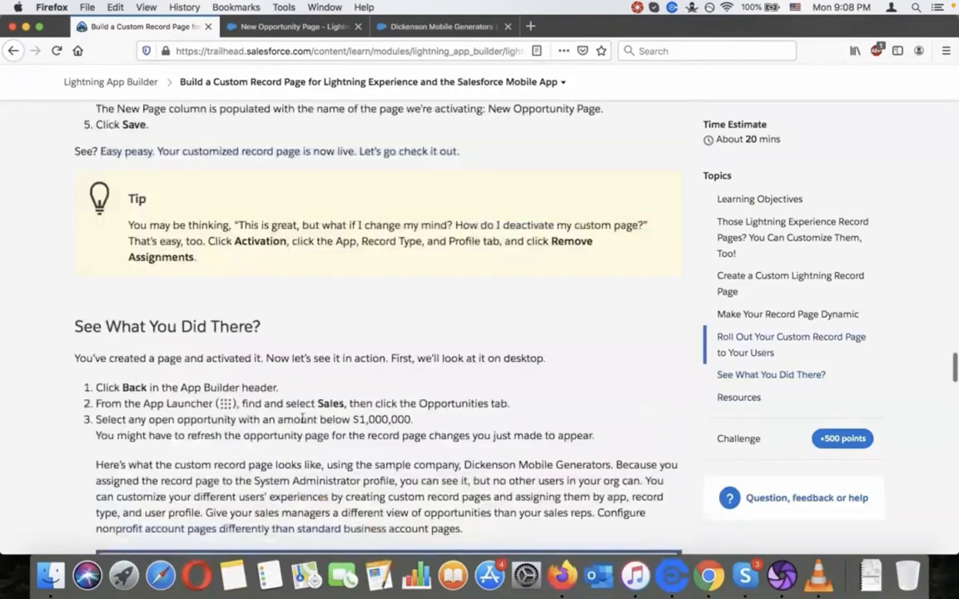
scroll(303, 421, "down", 10)
scroll(302, 423, "down", 15)
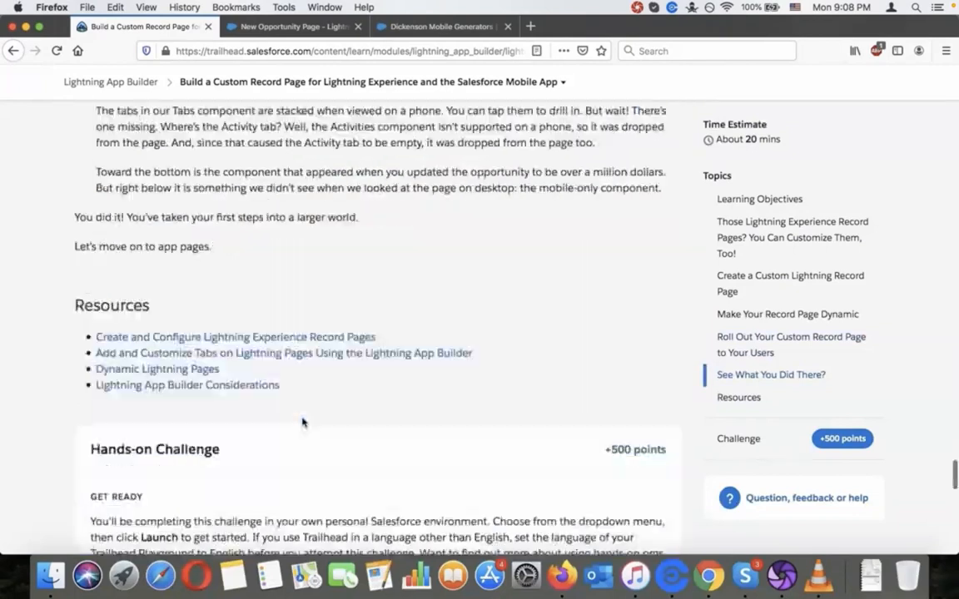
scroll(302, 422, "down", 10)
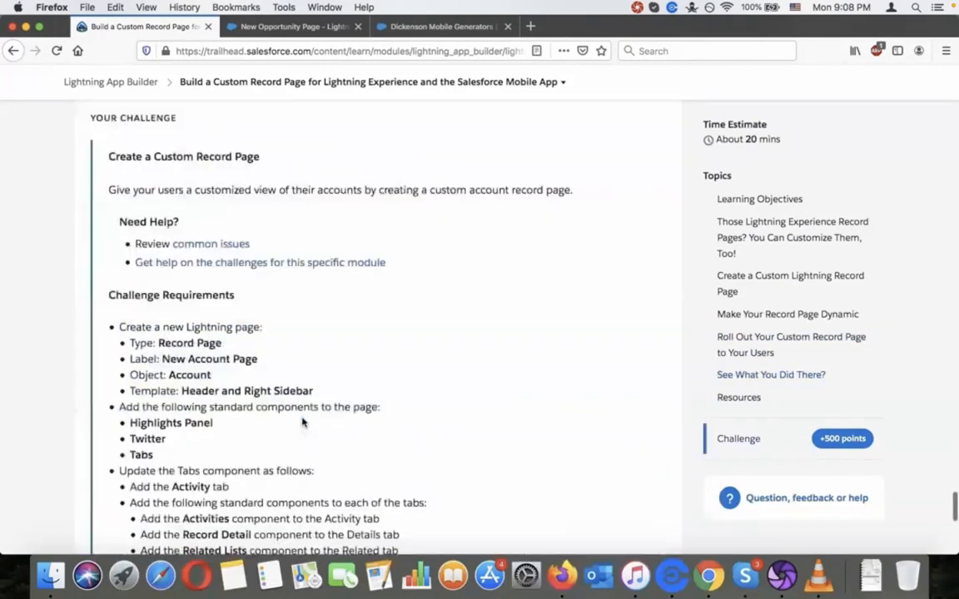
scroll(302, 422, "down", 1)
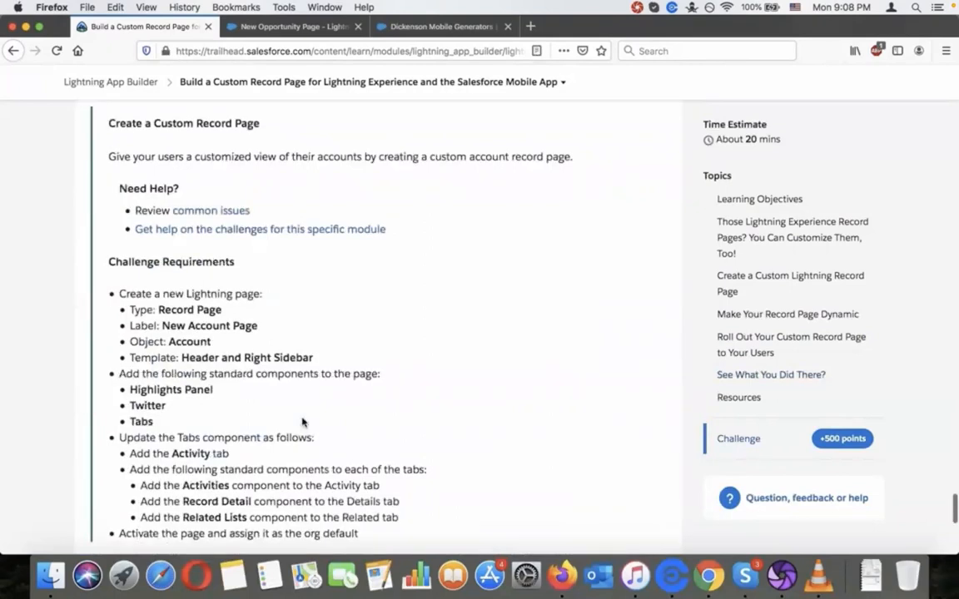
scroll(302, 422, "up", 1)
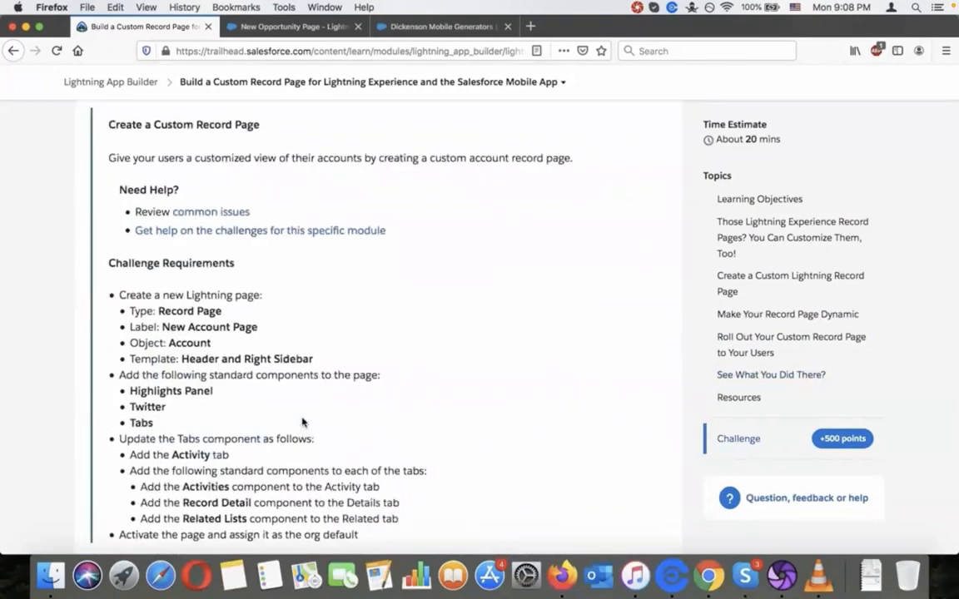
Step: Start creating a new Lightning page from the New Opportunity Page in Lightning App Builder
left_click(293, 26)
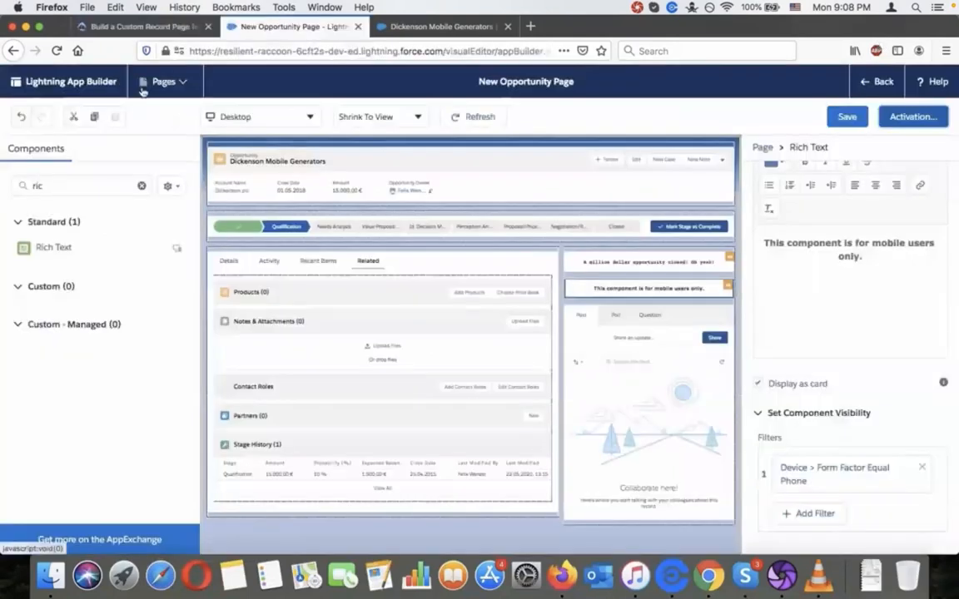
left_click(143, 87)
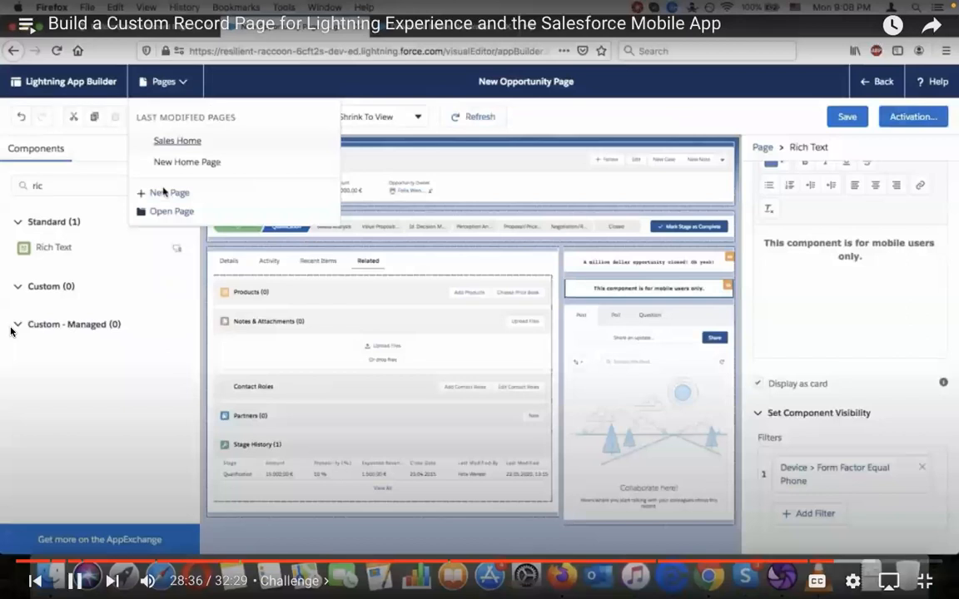
left_click(164, 193)
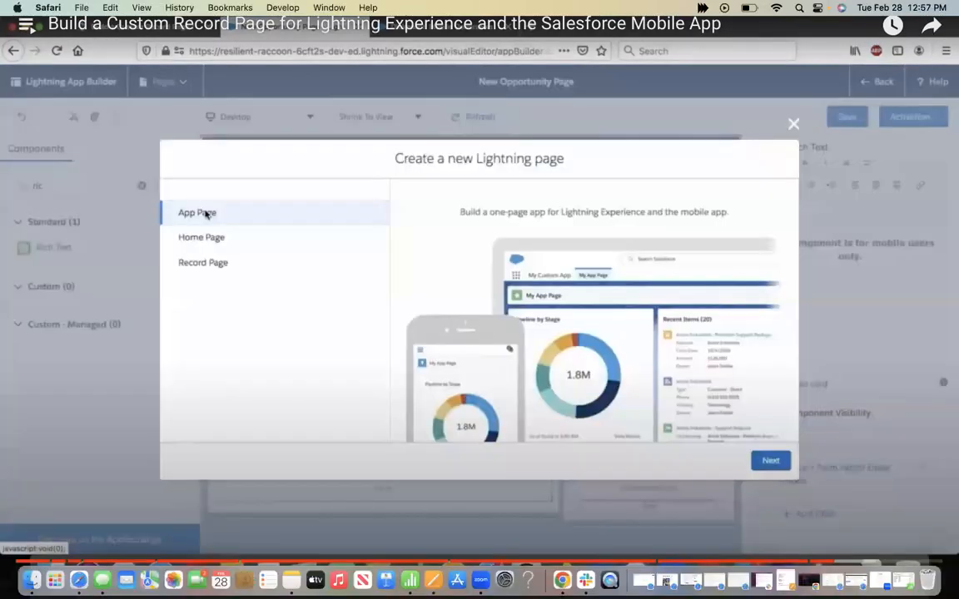
Step: Take the tutorial video out of full screen and pause it, with its window moved aside to uncover Lightning App Builder
key("Escape")
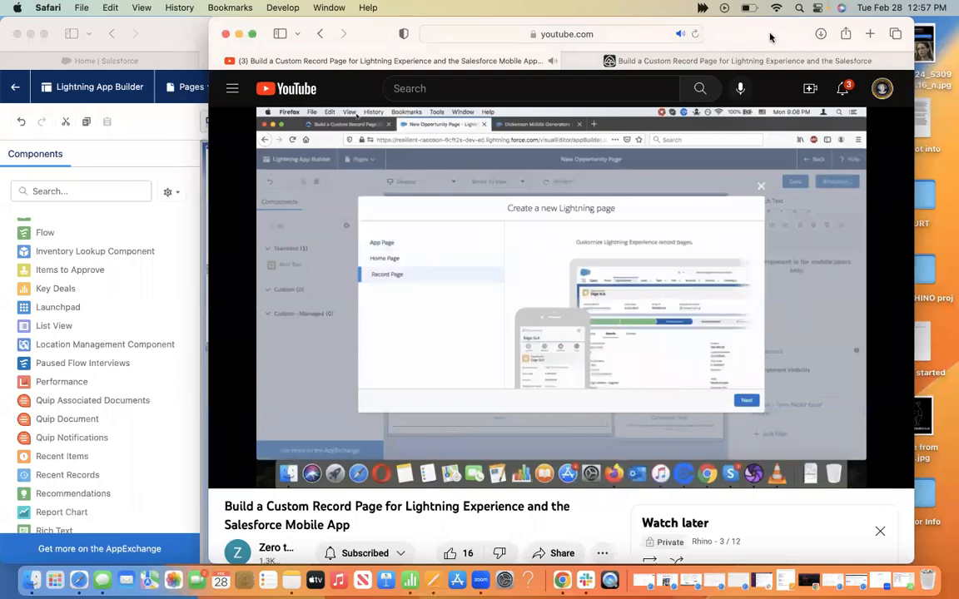
key("space")
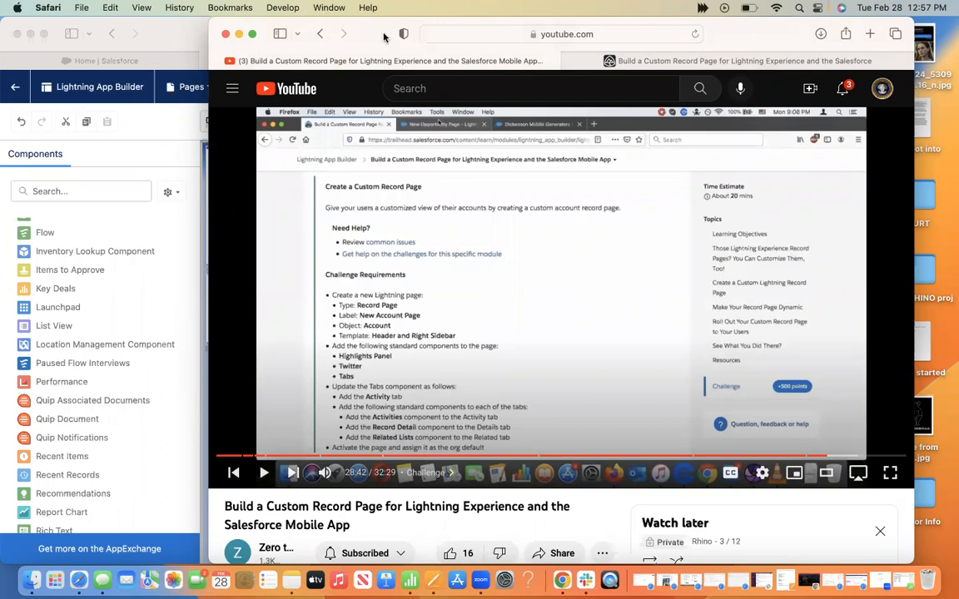
left_click_drag(439, 26, 563, 26)
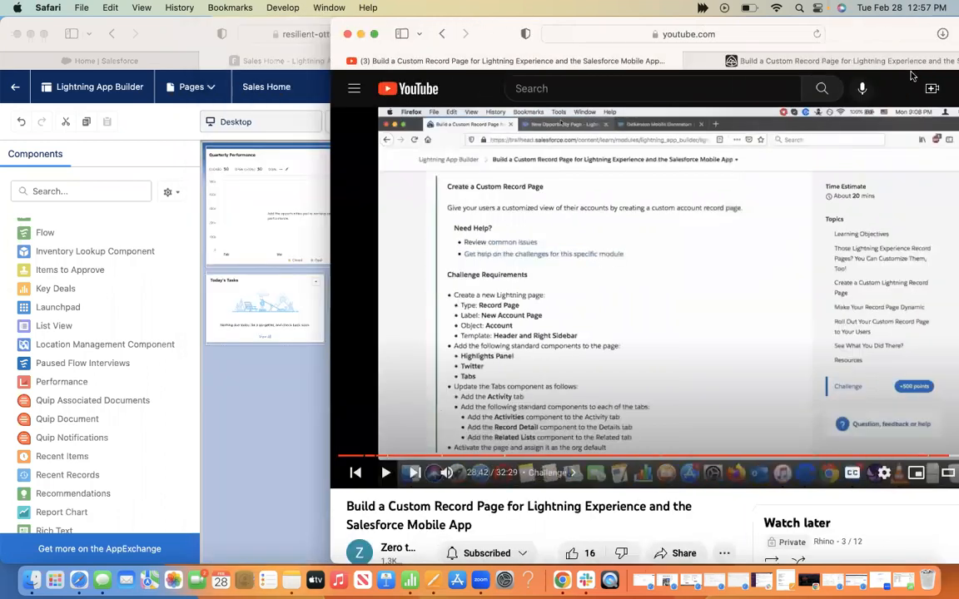
Step: Move the Trailhead "Build a Custom Record Page" tab out of the video window into the Salesforce browser window
left_click_drag(353, 58, 188, 66)
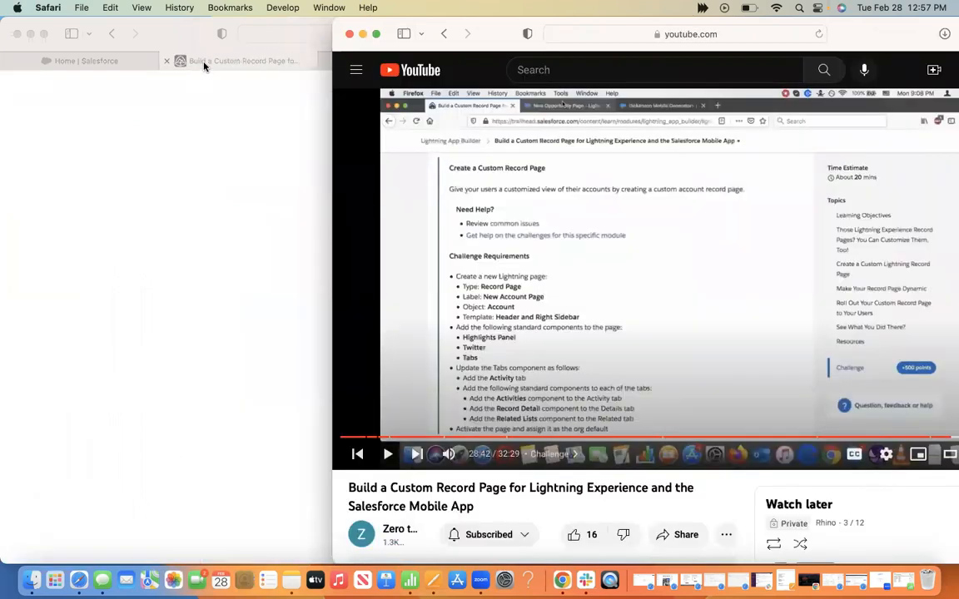
left_click(223, 63)
left_click(857, 34)
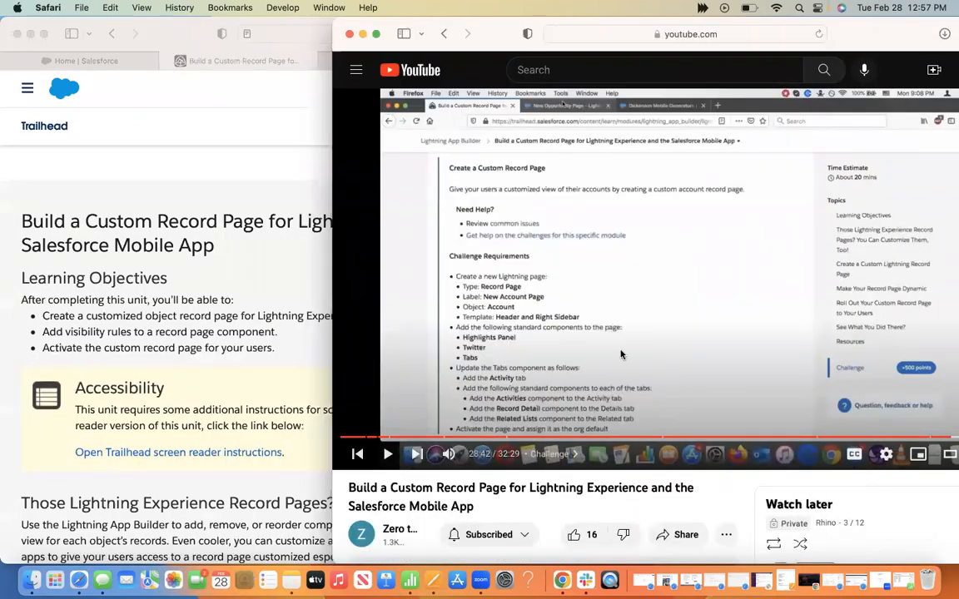
Step: Locate the "Create a custom record page" challenge requirements in the Trailhead unit beside the video
scroll(266, 313, "down", 15)
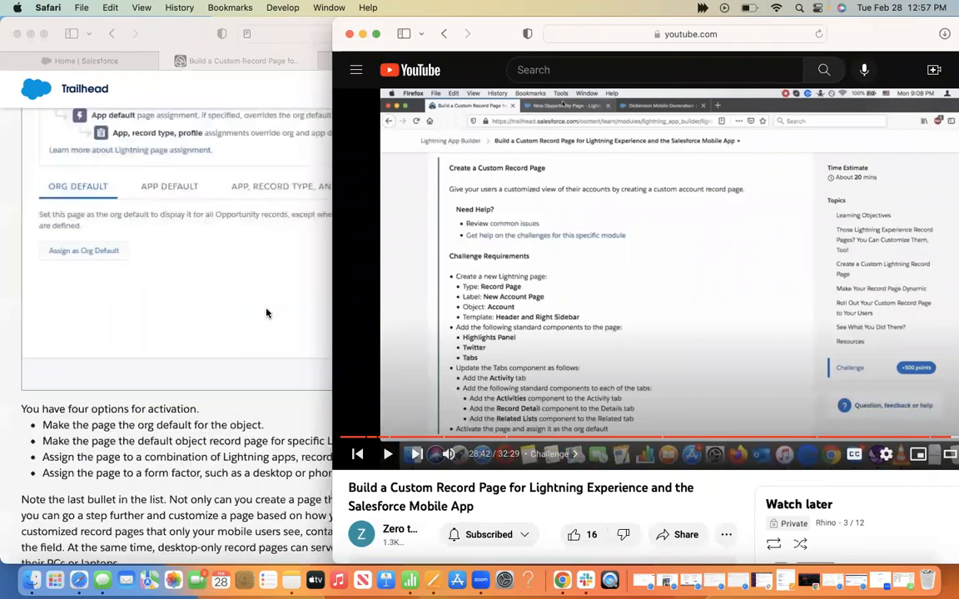
scroll(267, 313, "up", 10)
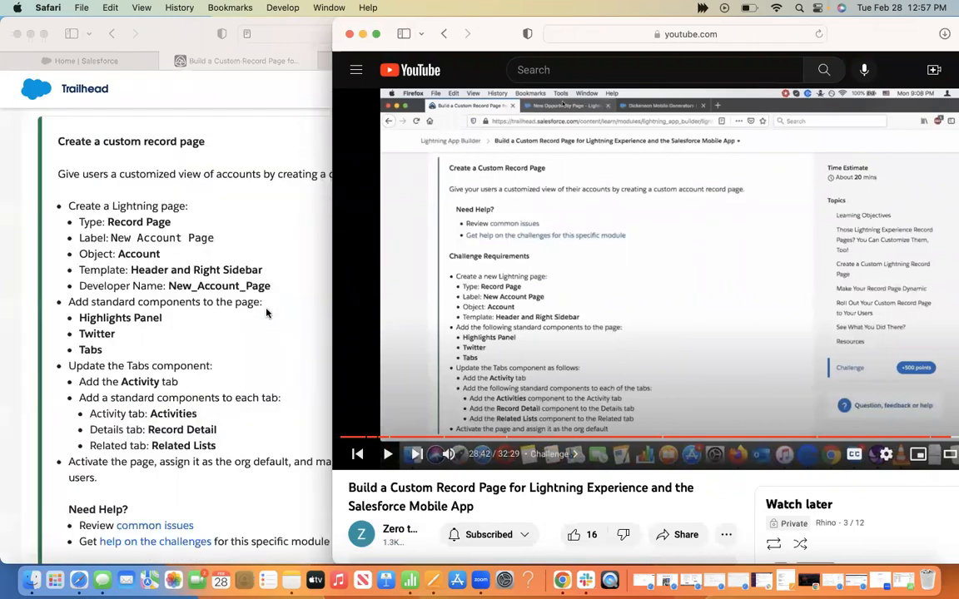
scroll(267, 313, "down", 1)
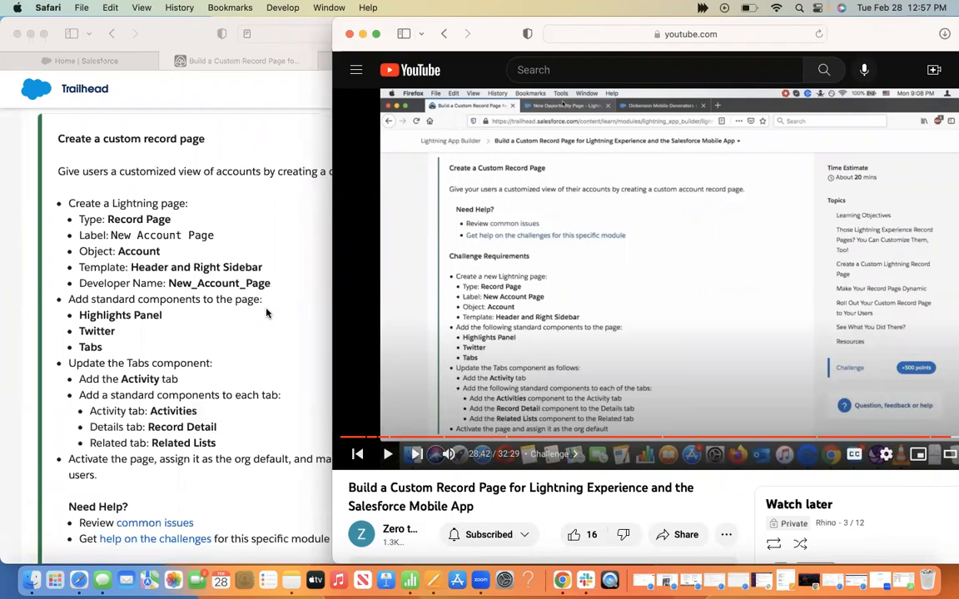
Step: Play a few seconds of the tutorial video and pause it, moving its window further aside to uncover the challenge requirements
left_click(594, 329)
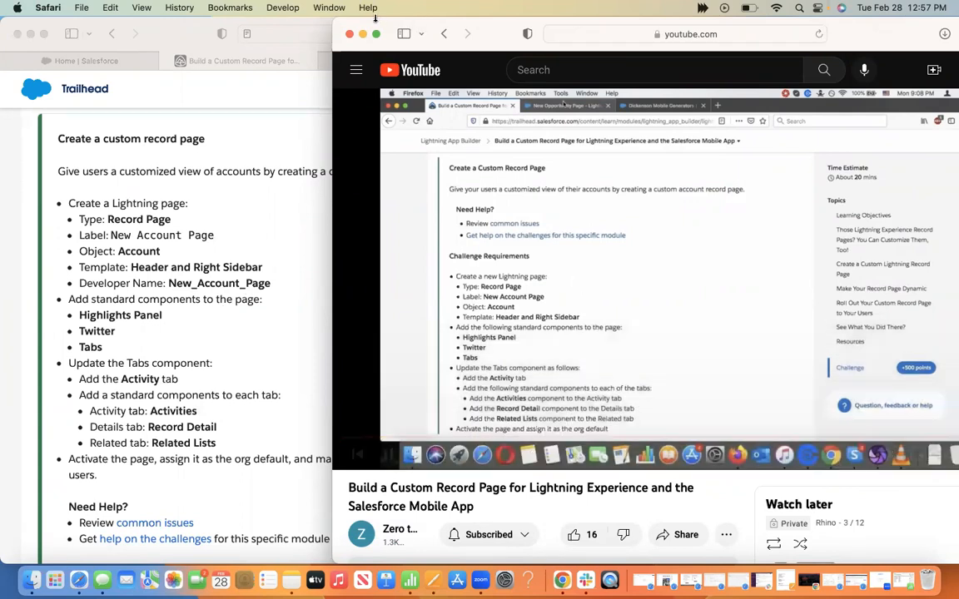
left_click_drag(330, 17, 401, 13)
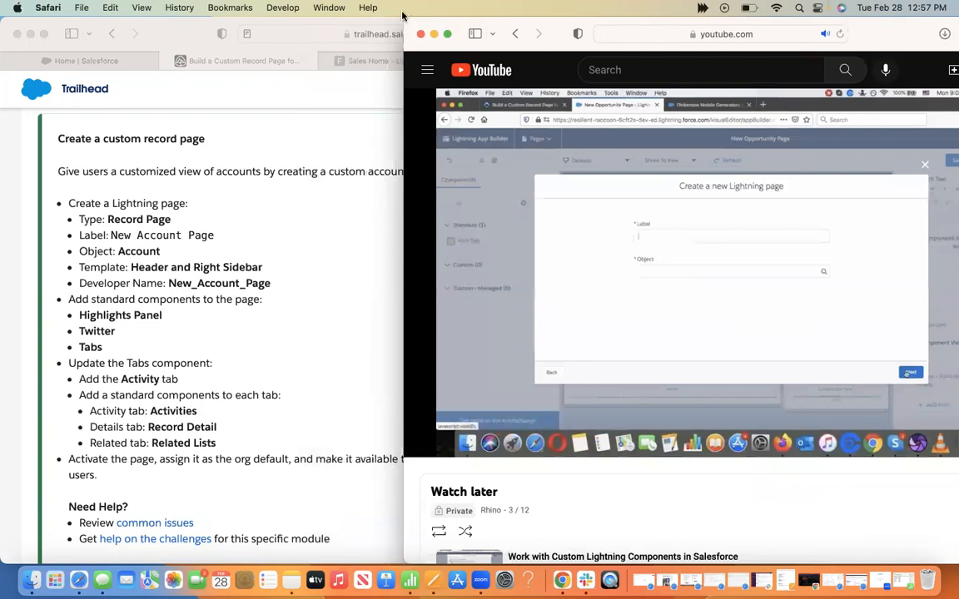
left_click(511, 251)
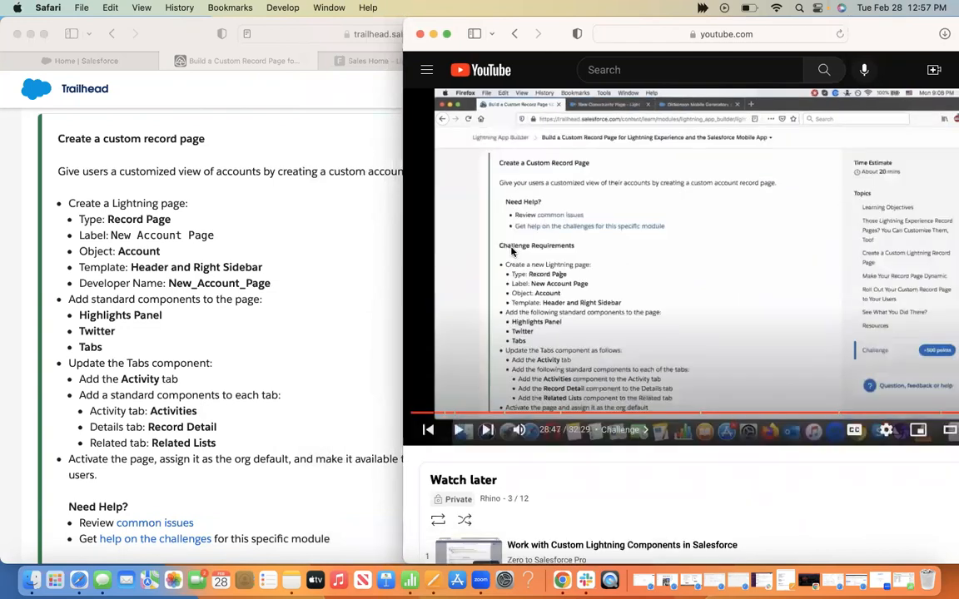
Step: Bring the Salesforce browser window forward and return to the Sales Home page in Lightning App Builder
left_click(262, 283)
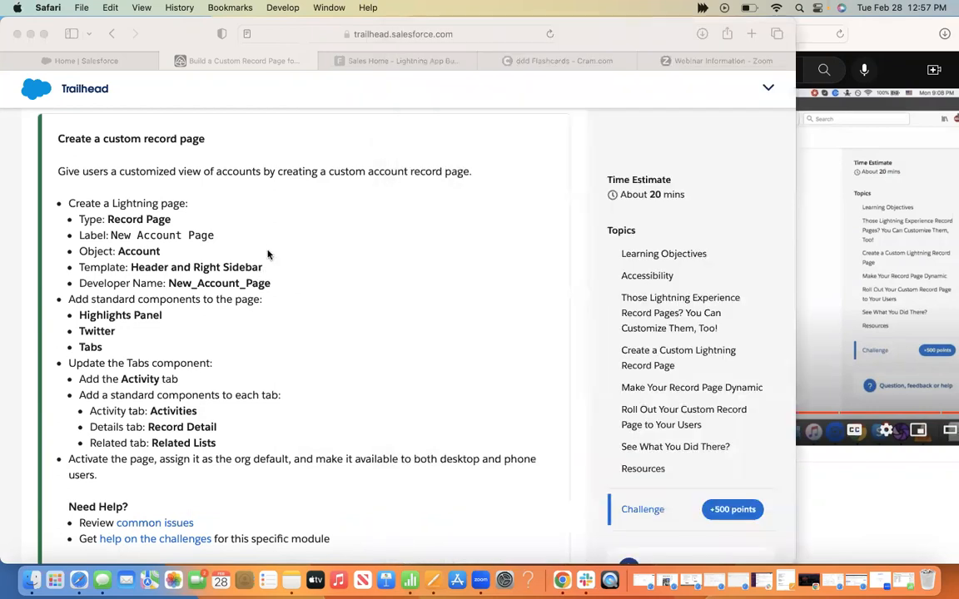
left_click(415, 64)
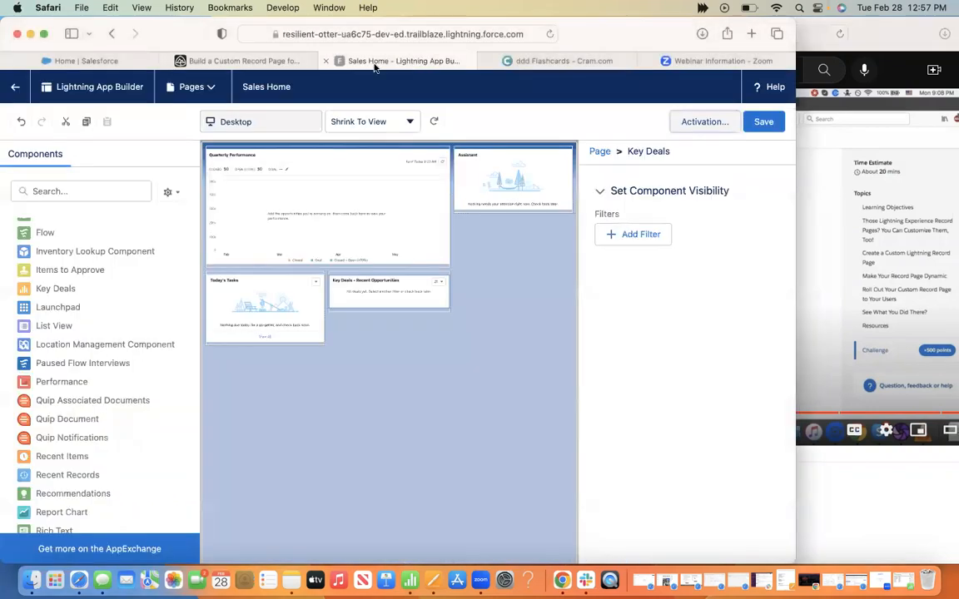
left_click(81, 62)
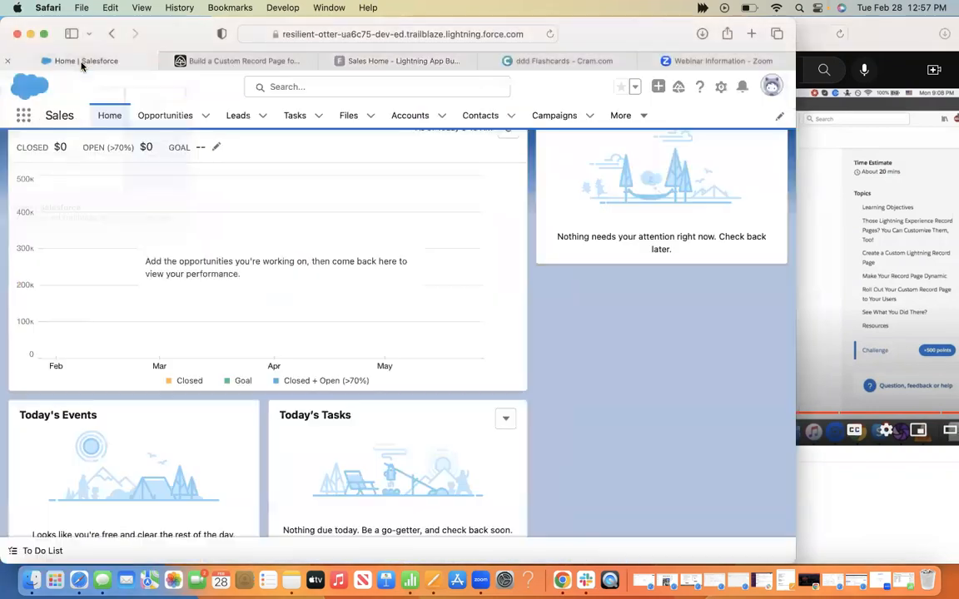
left_click(402, 62)
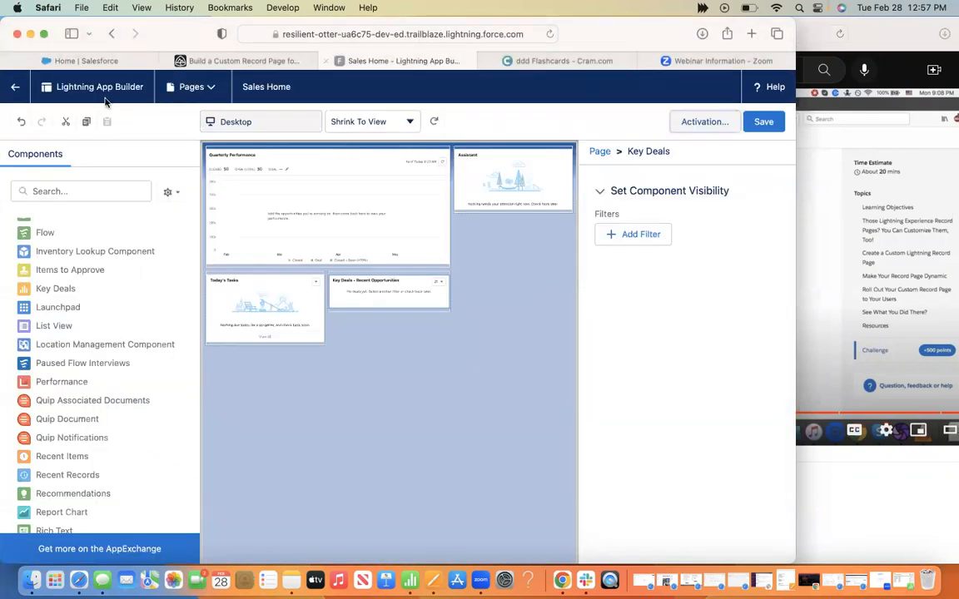
Step: Leave the Sales Home page for the Lightning Pages list and play a few seconds of the video's challenge walkthrough
left_click(14, 92)
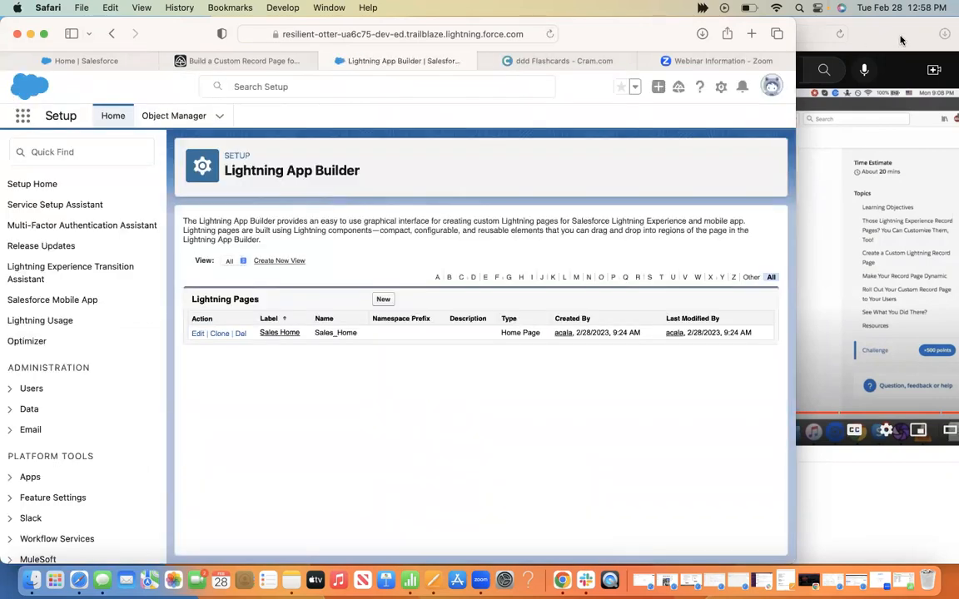
left_click(900, 39)
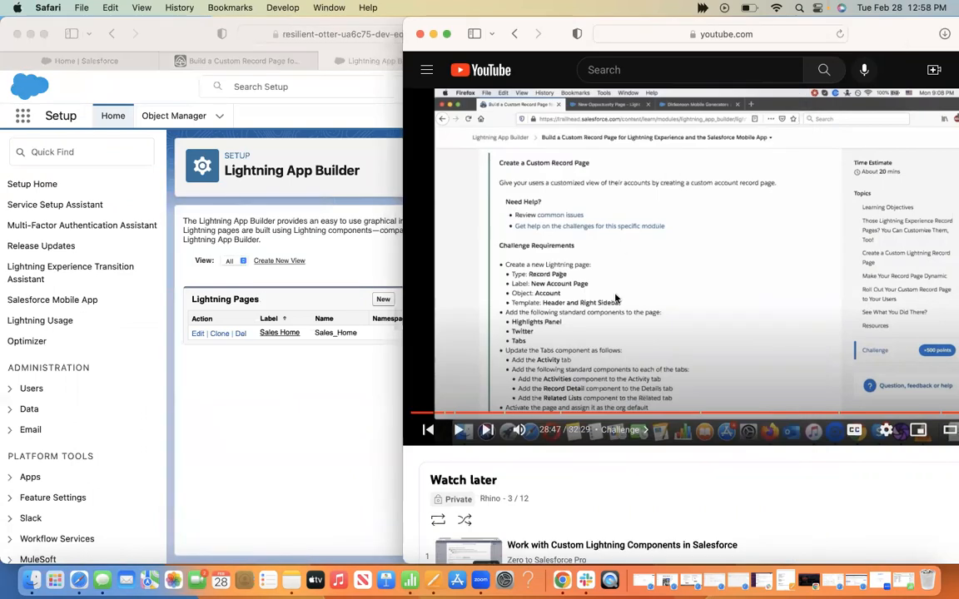
left_click(665, 302)
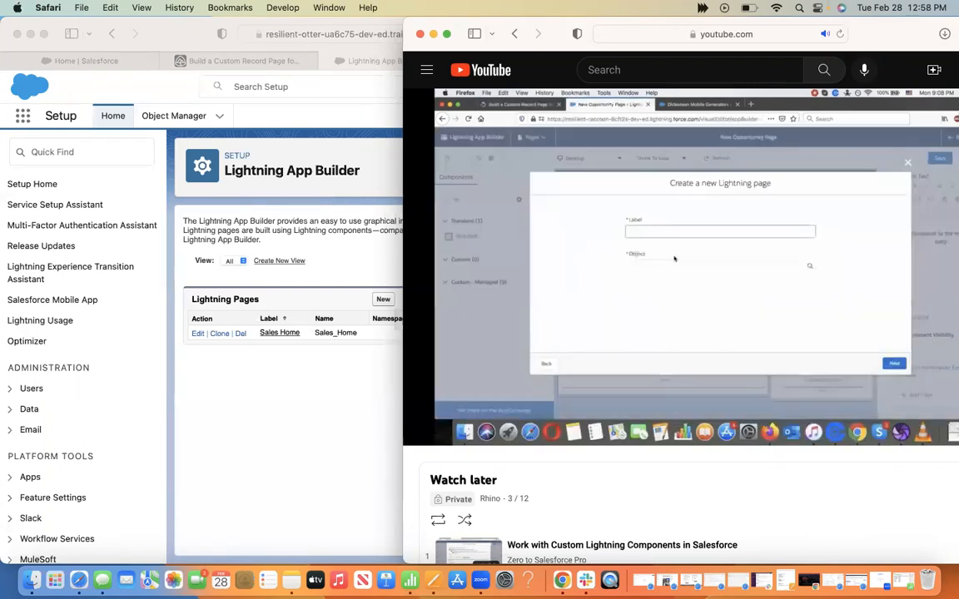
left_click(664, 302)
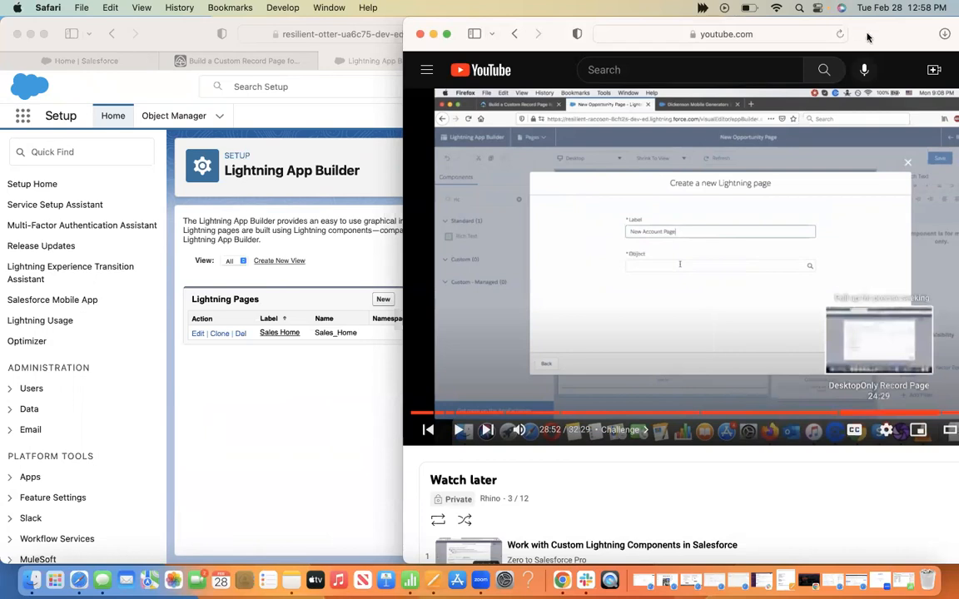
Step: Reposition and resize the video window so it fits fully on screen beside the Salesforce window
left_click_drag(823, 32, 659, 31)
left_click_drag(880, 18, 743, 16)
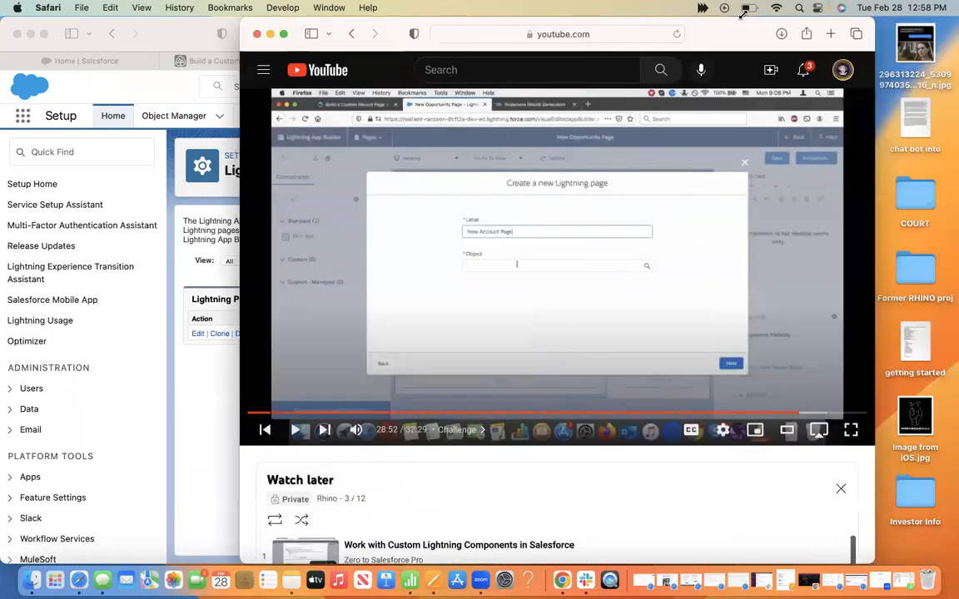
left_click_drag(674, 33, 842, 26)
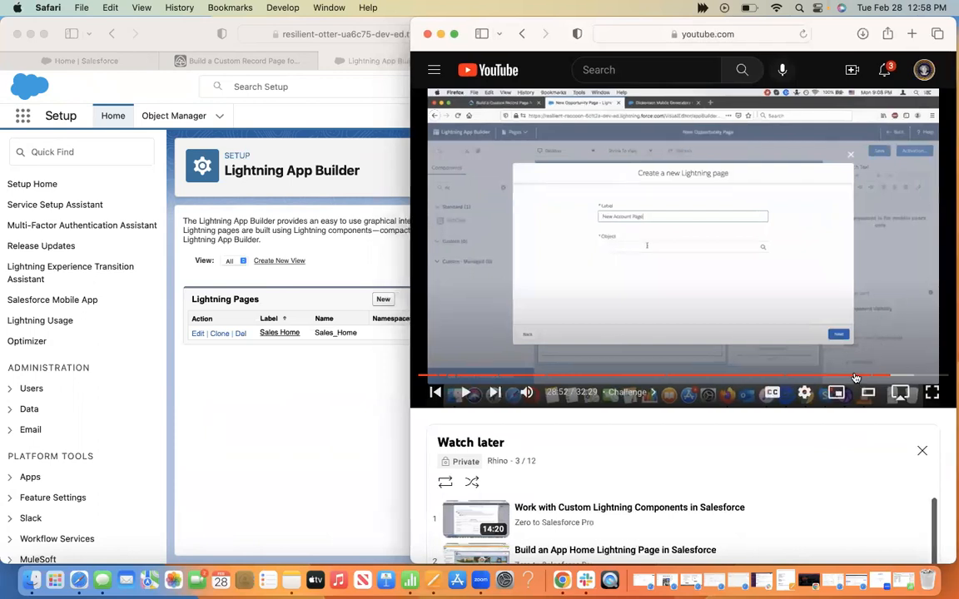
Step: Skip the tutorial video back to the page assignment instructions at 25:32
left_click(856, 379)
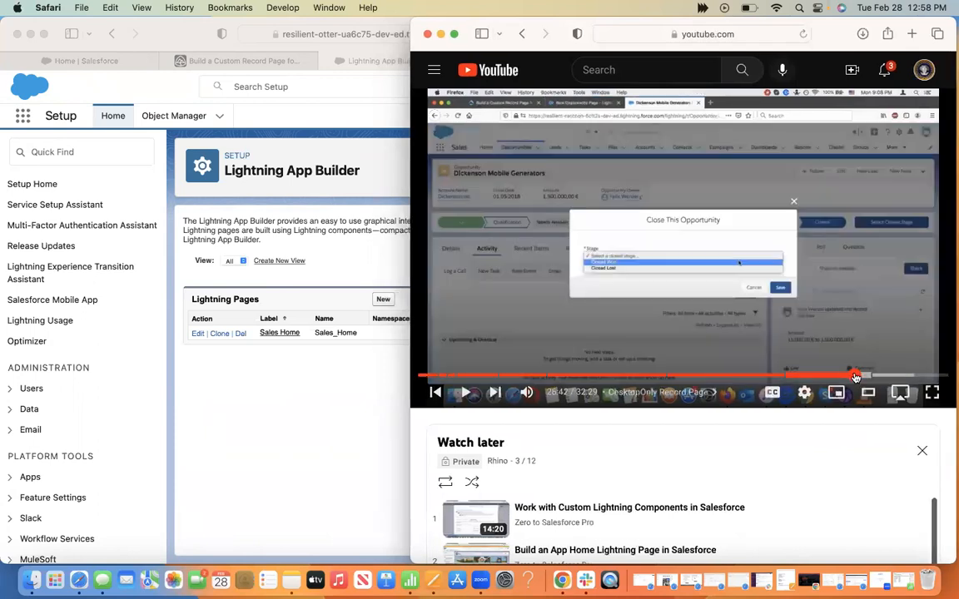
left_click(825, 377)
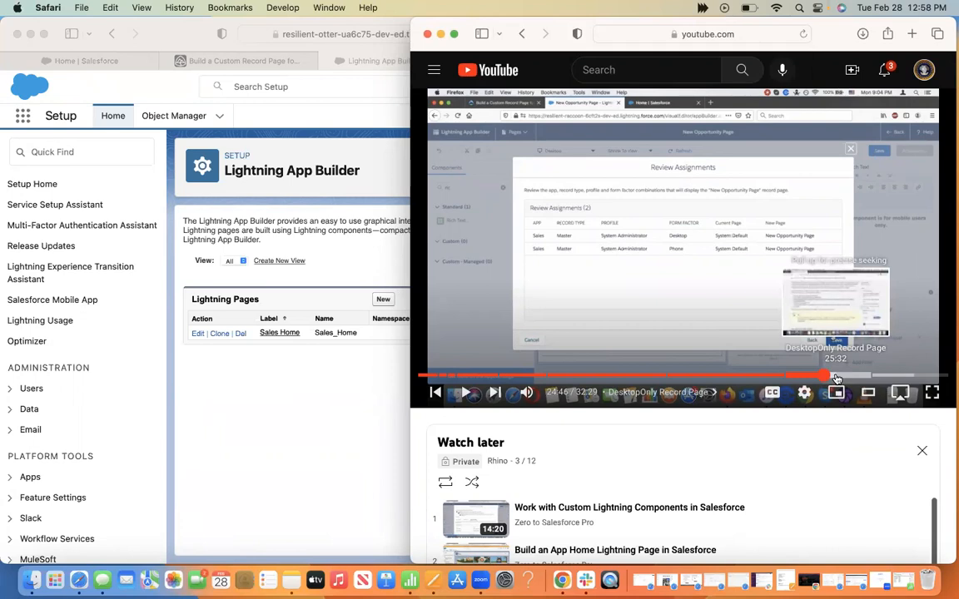
left_click(836, 376)
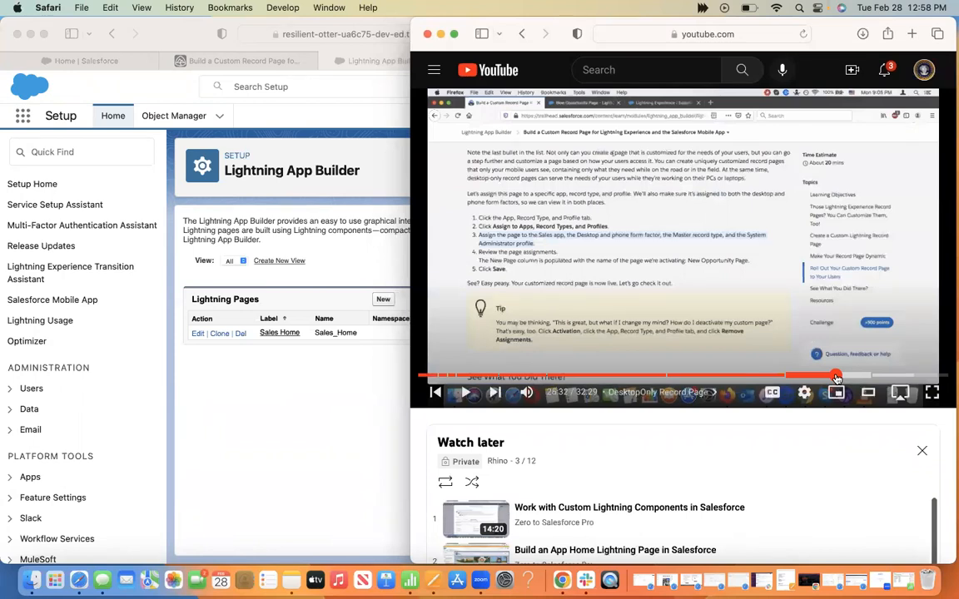
Step: Bring the Trailhead unit forward and look back from the hands-on challenge to the "Roll Out Your Custom Record Page to Your Users" section
left_click(294, 92)
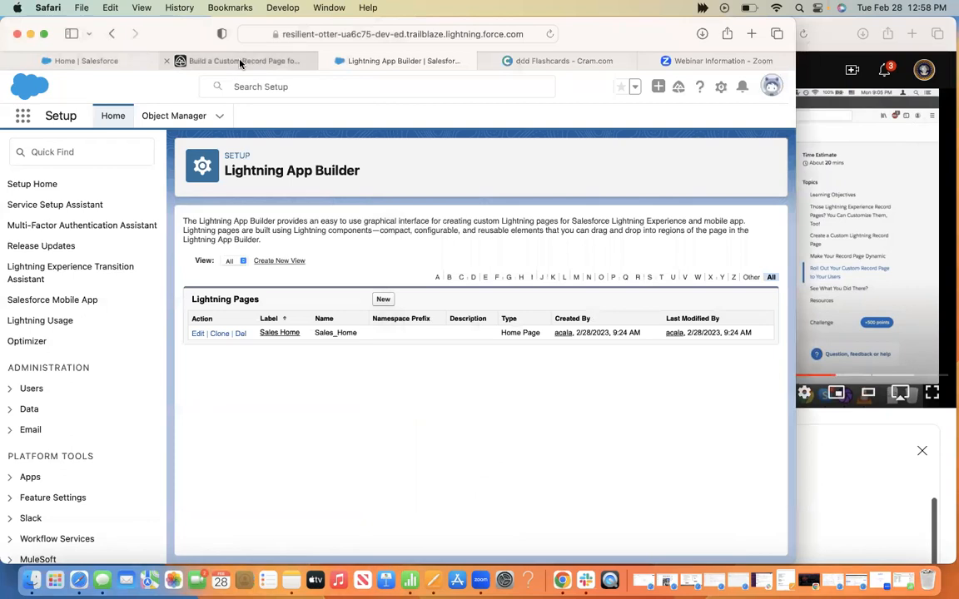
left_click(240, 61)
scroll(298, 303, "up", 2)
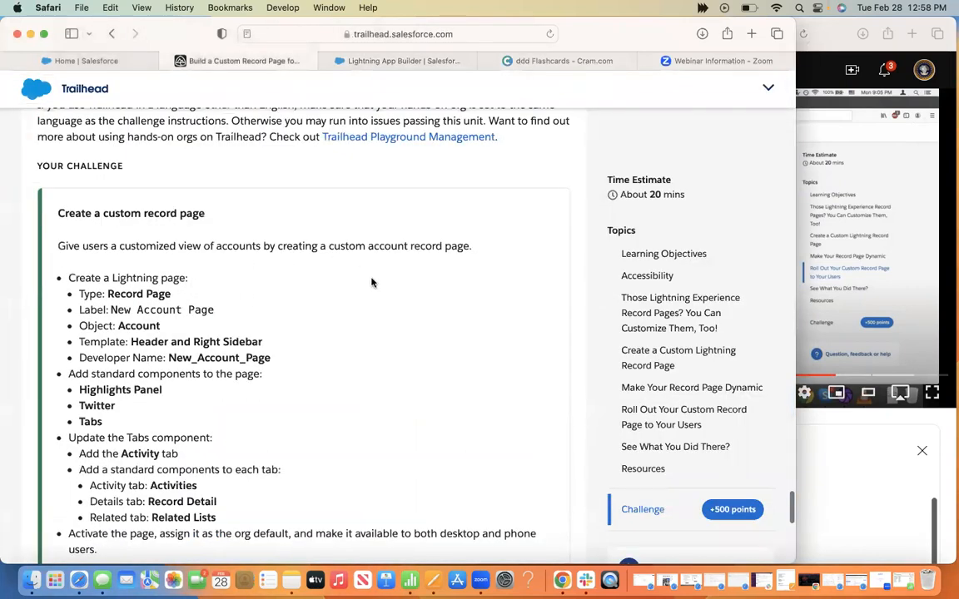
scroll(371, 279, "up", 4)
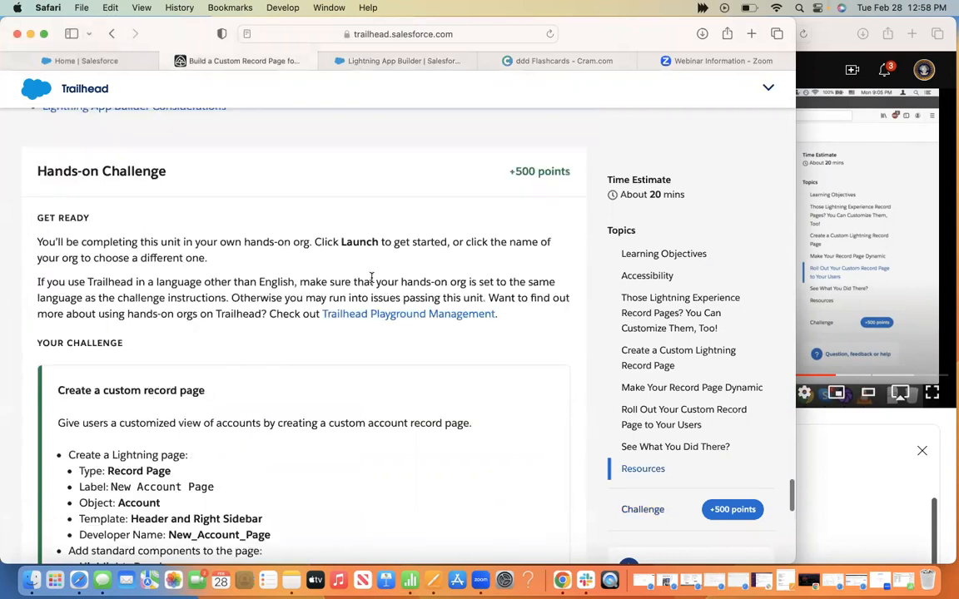
scroll(371, 279, "up", 5)
scroll(371, 279, "up", 4)
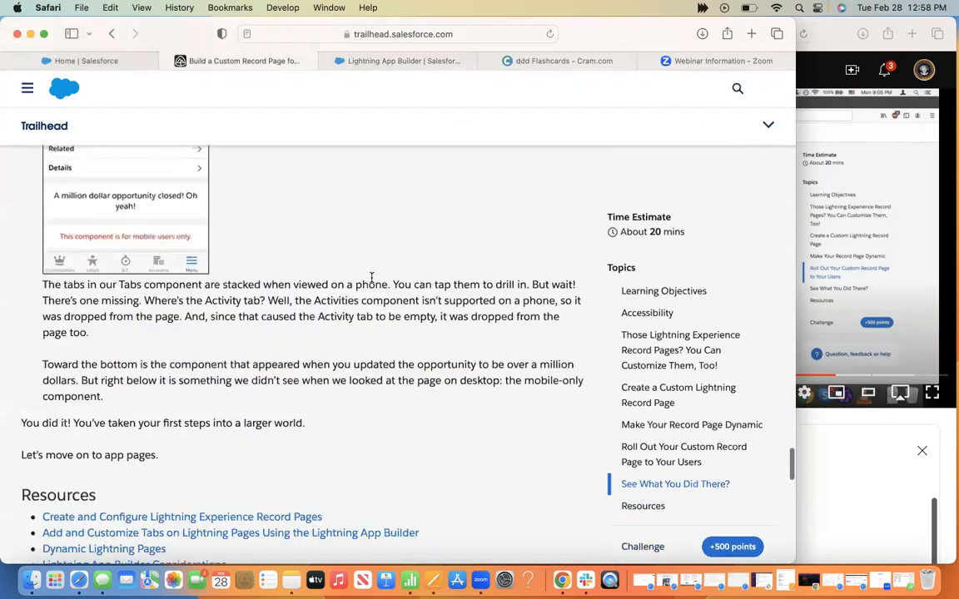
scroll(372, 281, "up", 5)
scroll(371, 281, "up", 8)
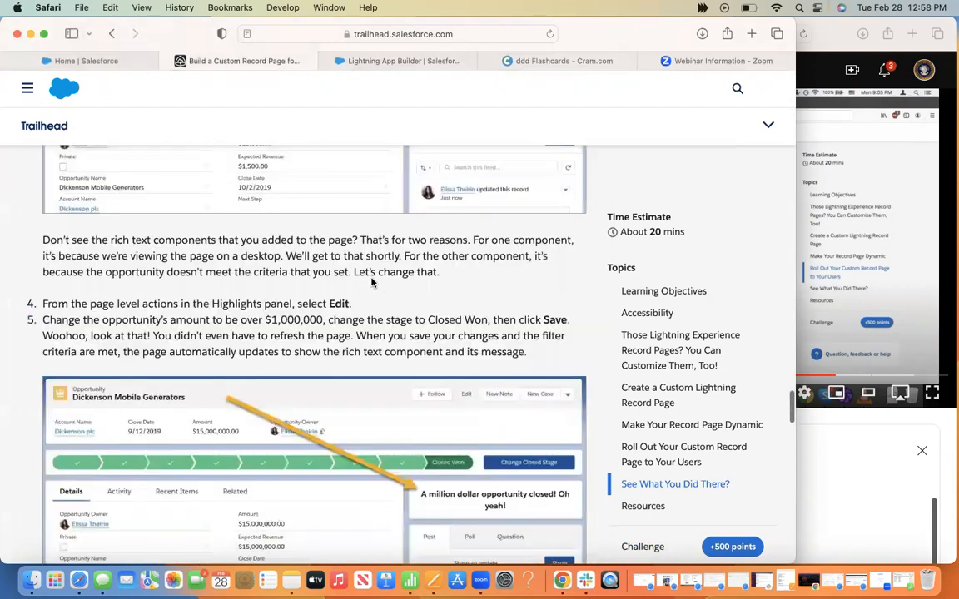
scroll(371, 282, "up", 5)
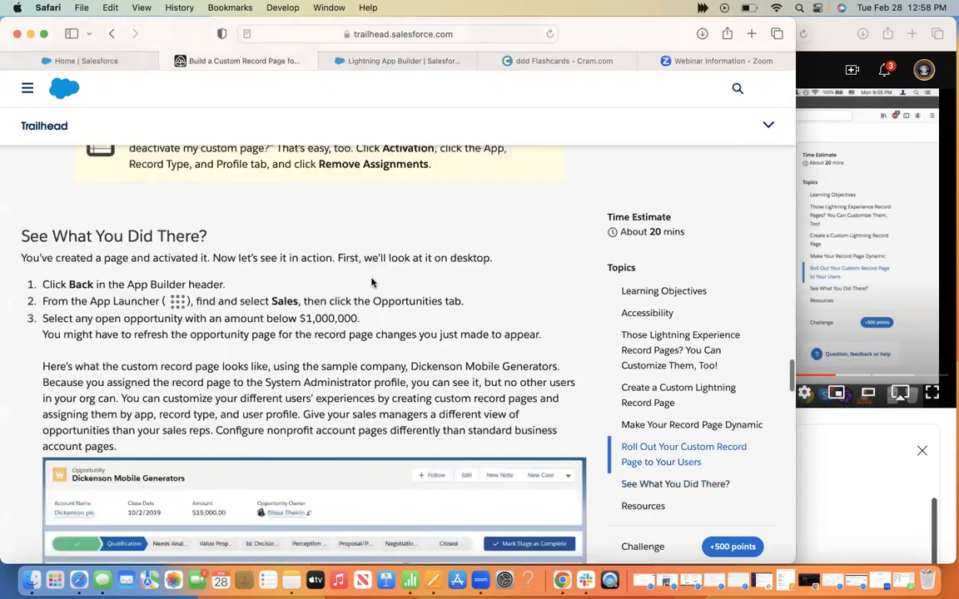
scroll(372, 282, "up", 4)
scroll(371, 282, "up", 15)
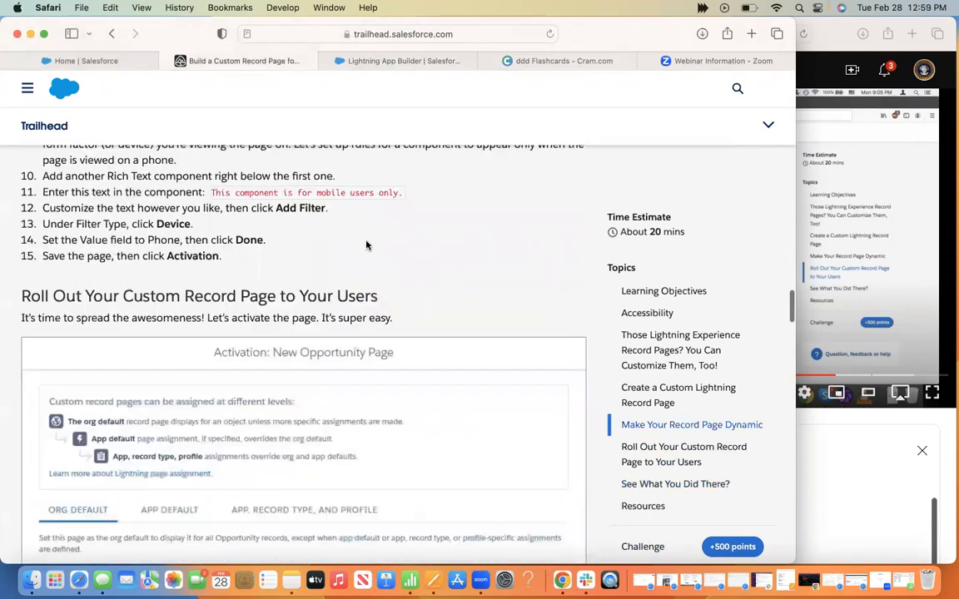
scroll(366, 245, "up", 1)
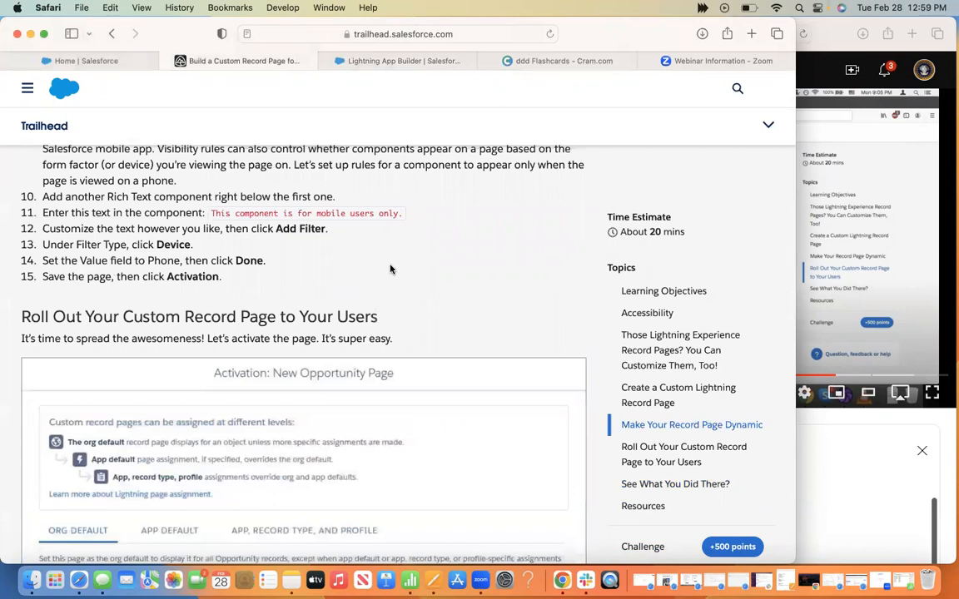
Step: Read through the page activation and assignment instructions, continuing on to the "Create a custom record page" challenge requirements
scroll(390, 269, "down", 2)
scroll(390, 269, "down", 3)
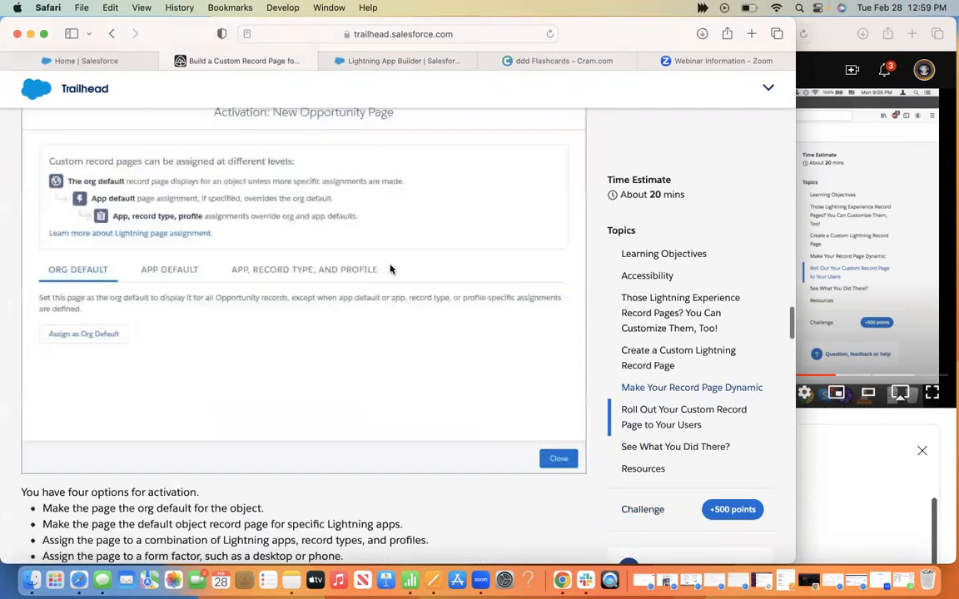
scroll(391, 269, "down", 1)
scroll(390, 269, "down", 4)
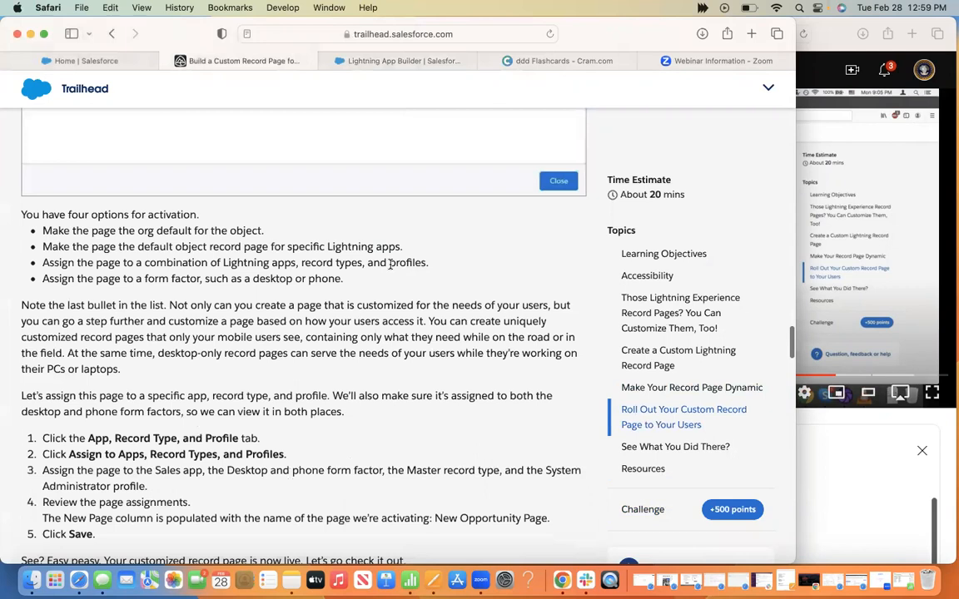
scroll(390, 267, "down", 3)
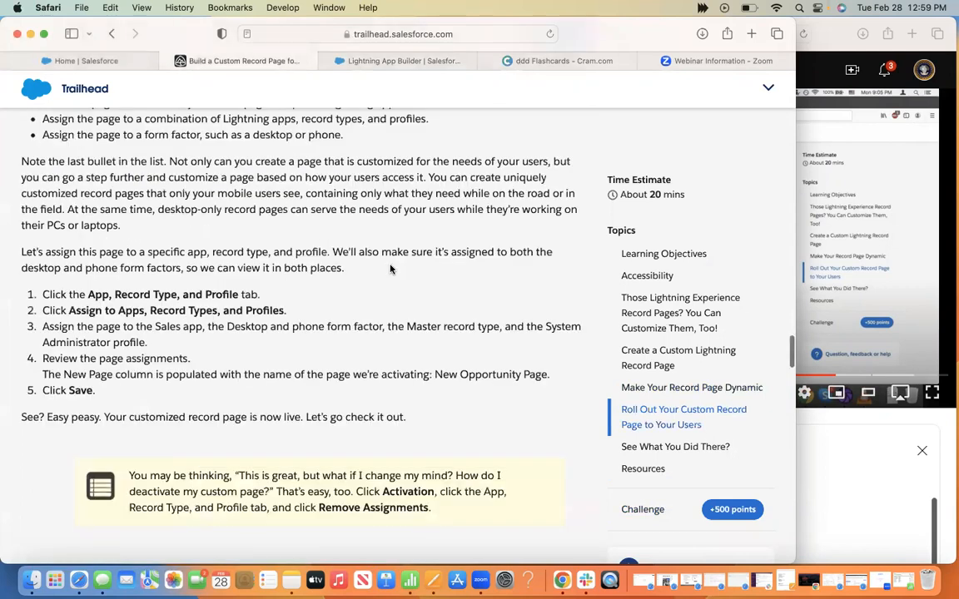
scroll(392, 250, "down", 10)
scroll(391, 249, "down", 10)
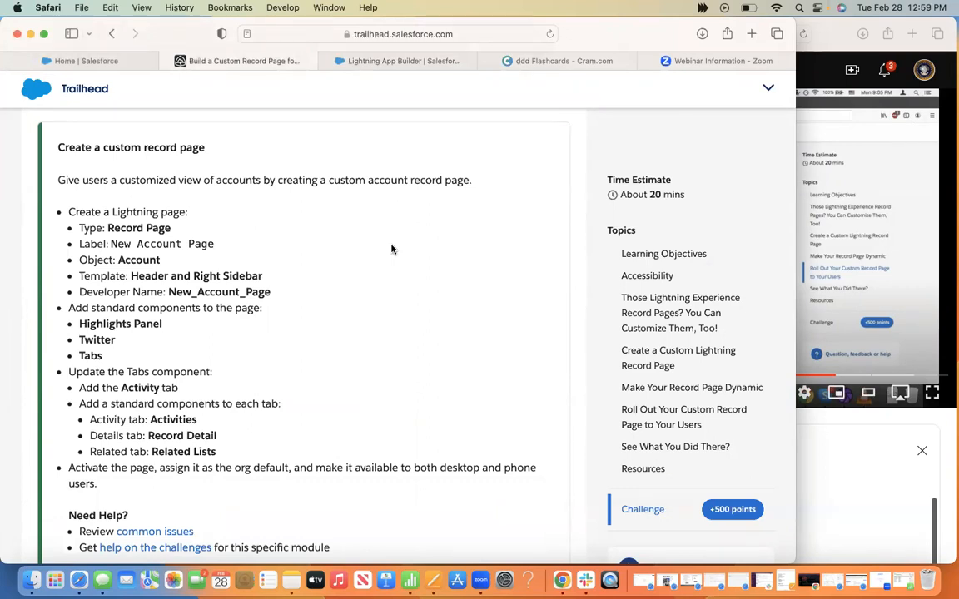
Step: Resume the tutorial video, lower the sound volume and skip forward to the start of the Challenge chapter
left_click(827, 444)
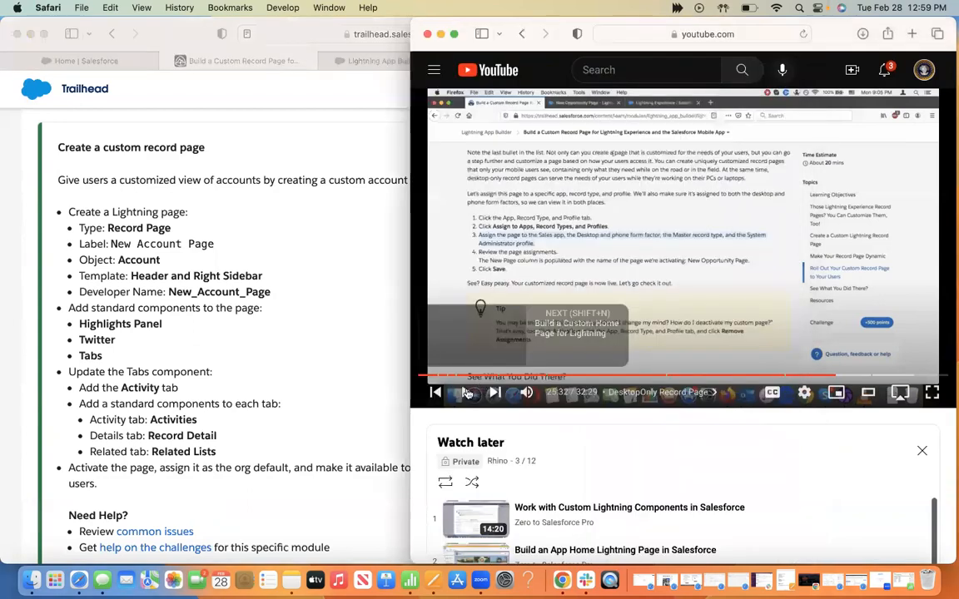
left_click(467, 393)
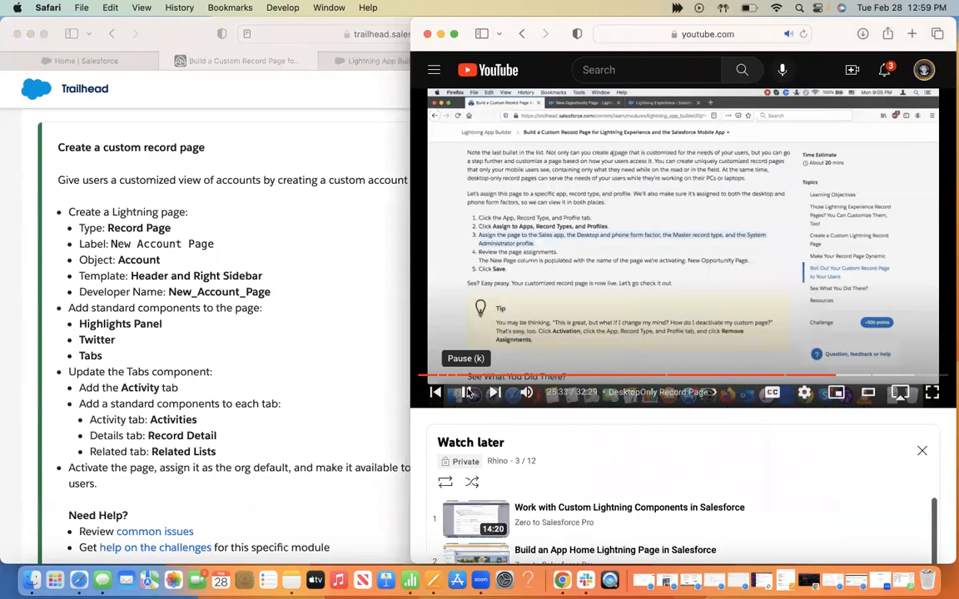
key("XF86AudioRaiseVolume")
key("XF86AudioLowerVolume")
key("XF86AudioLowerVolume")
key("XF86AudioLowerVolume")
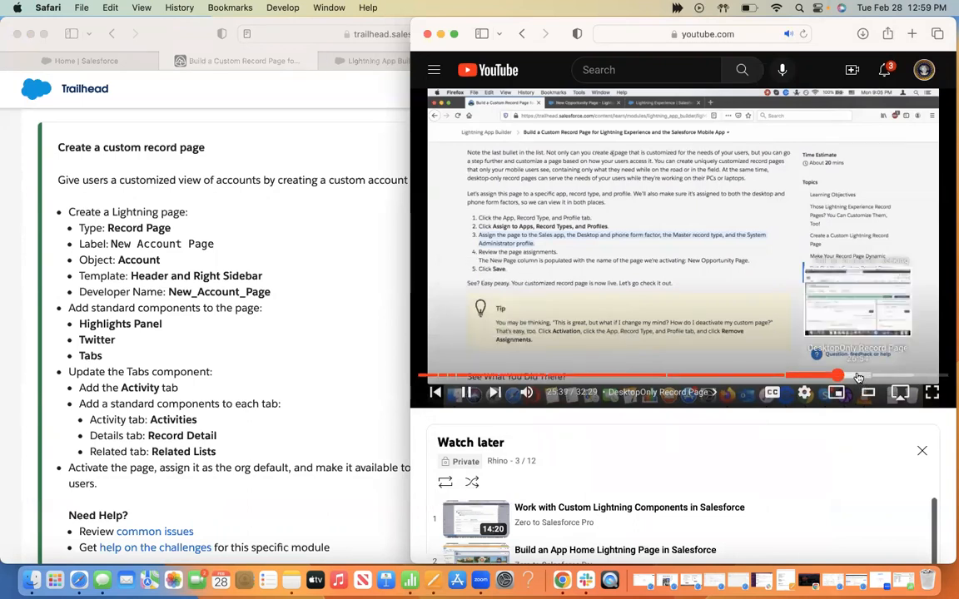
left_click(857, 376)
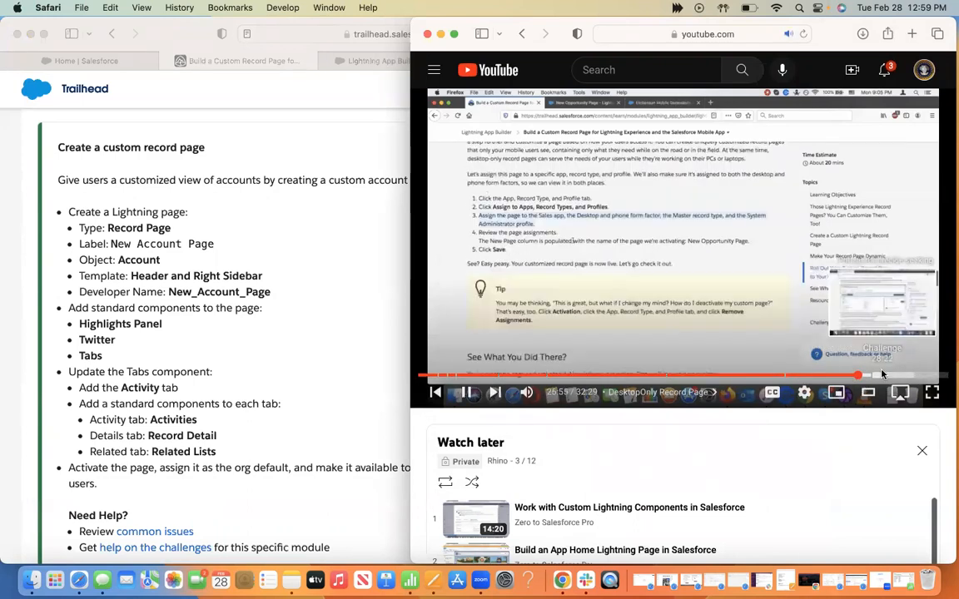
left_click(882, 375)
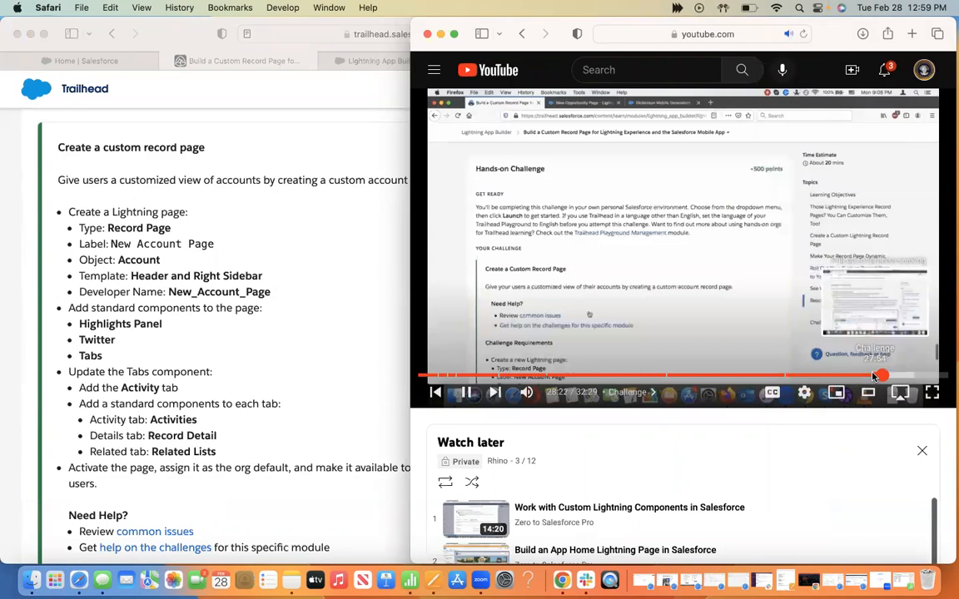
left_click(873, 376)
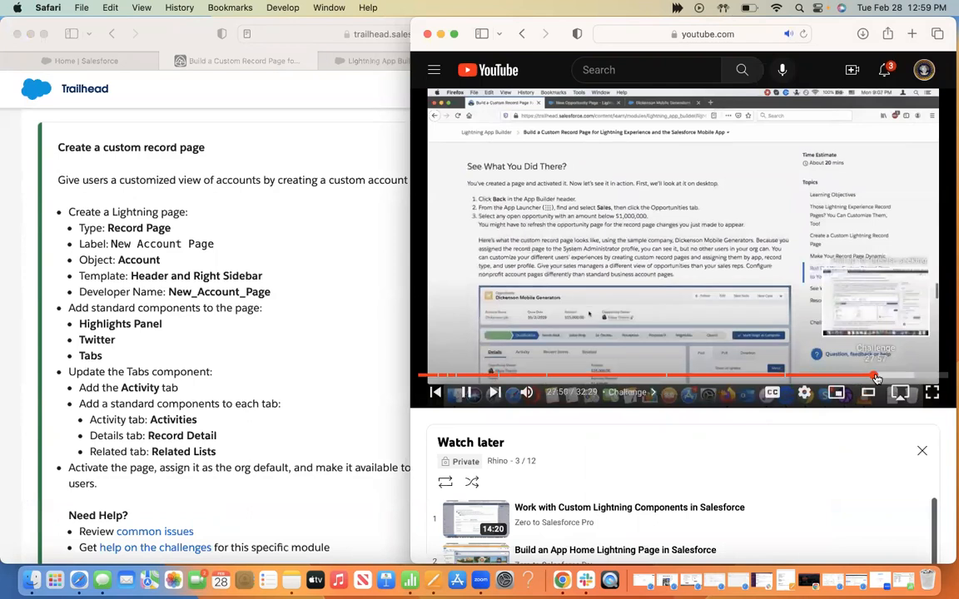
left_click(875, 377)
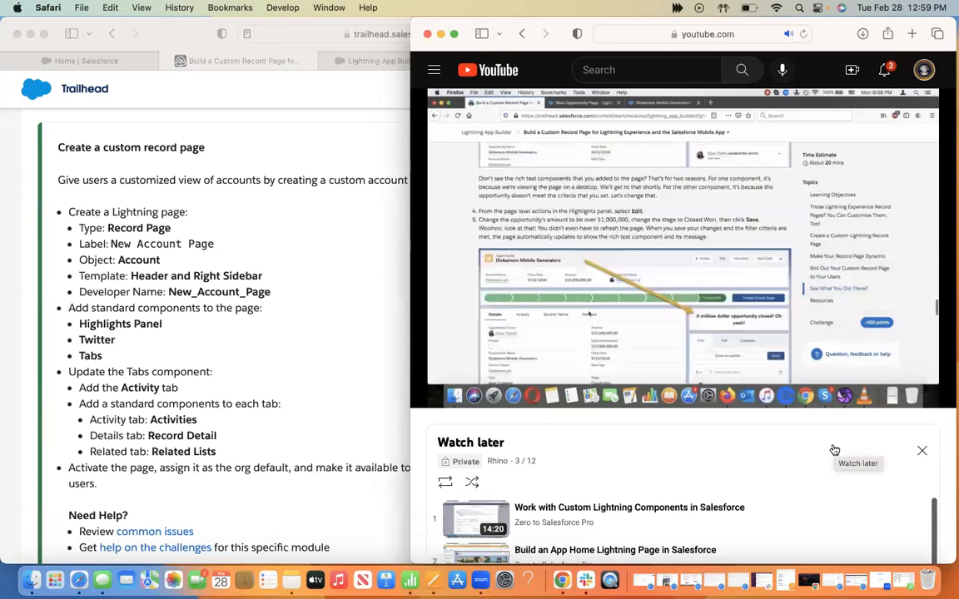
Step: Widen the video window, skip ahead to where the new Lightning page is started and pause there
left_click_drag(409, 19, 329, 7)
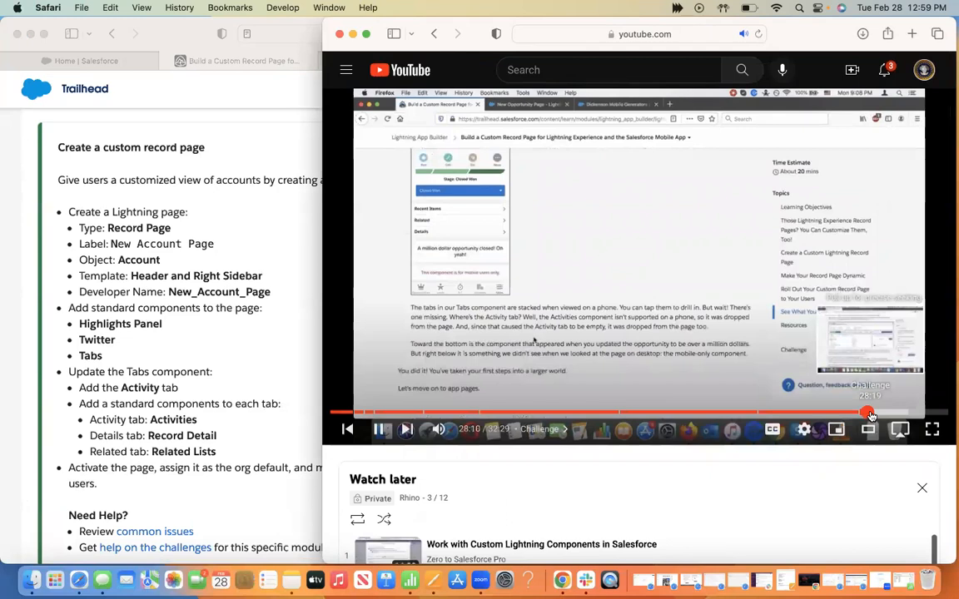
left_click(870, 414)
left_click(872, 416)
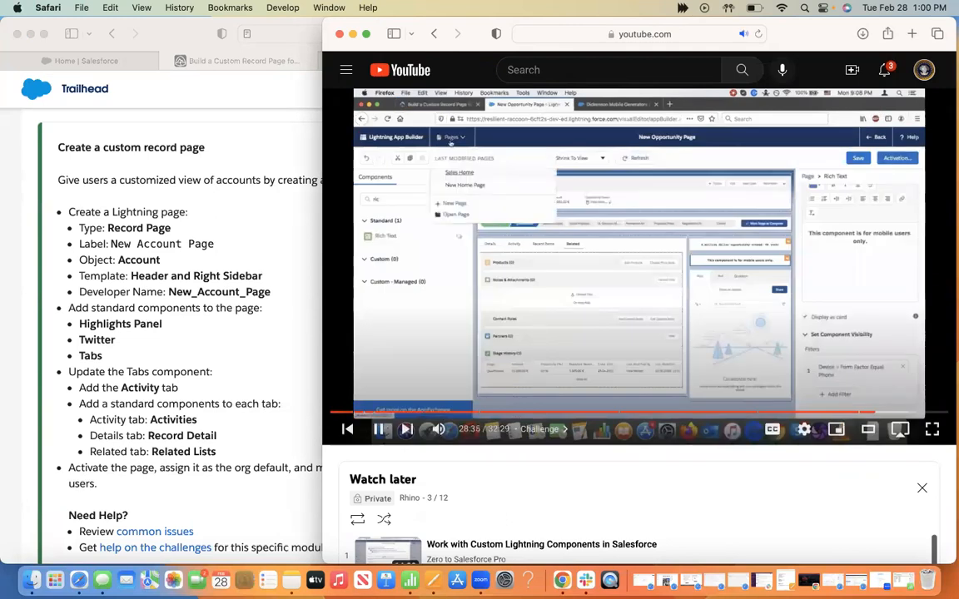
left_click(457, 293)
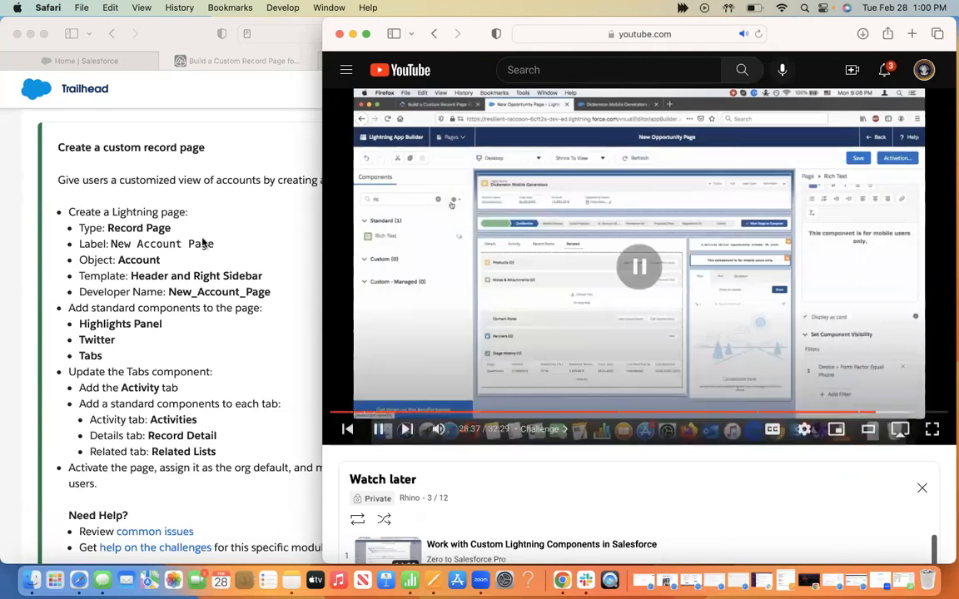
Step: Return to the Sales Home page in Lightning App Builder and start creating a new Lightning page
left_click(186, 220)
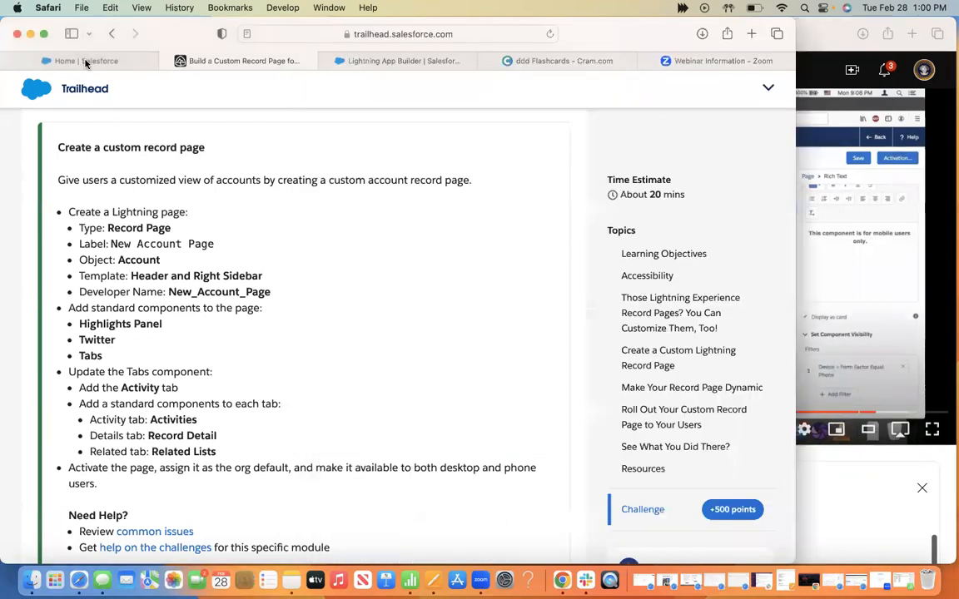
left_click(419, 75)
left_click(396, 61)
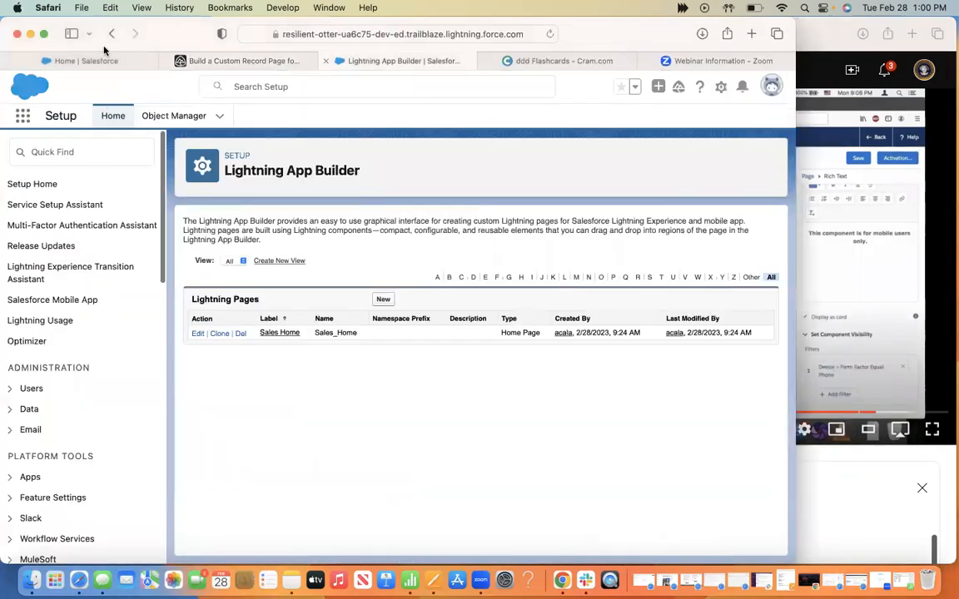
left_click(94, 57)
left_click(240, 58)
left_click(350, 56)
left_click(108, 36)
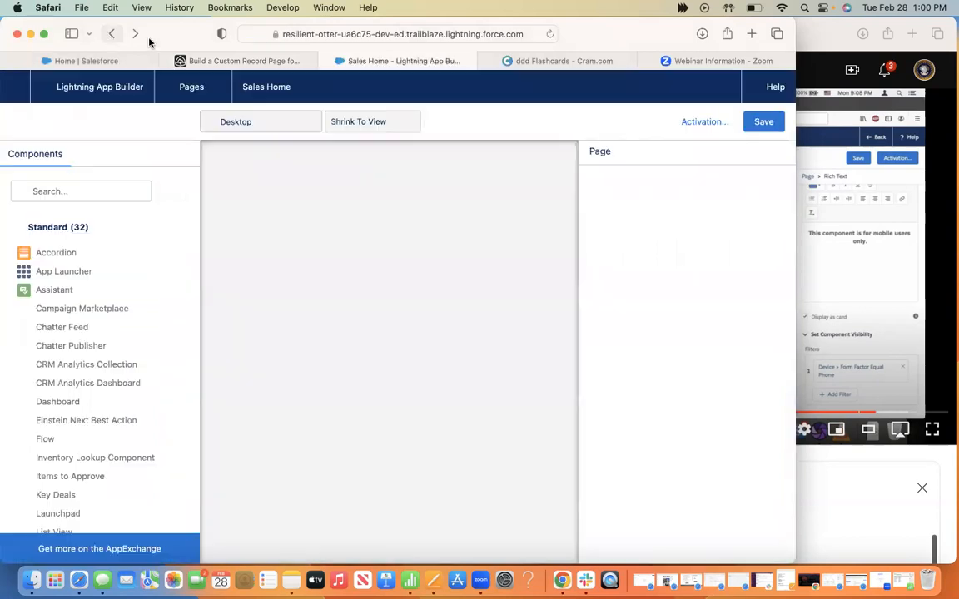
left_click(208, 88)
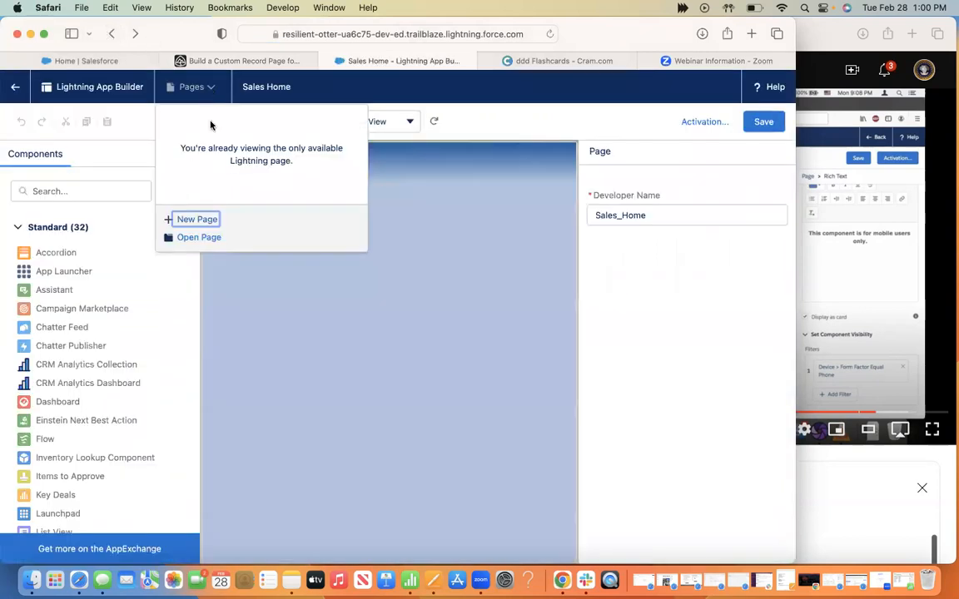
left_click(195, 220)
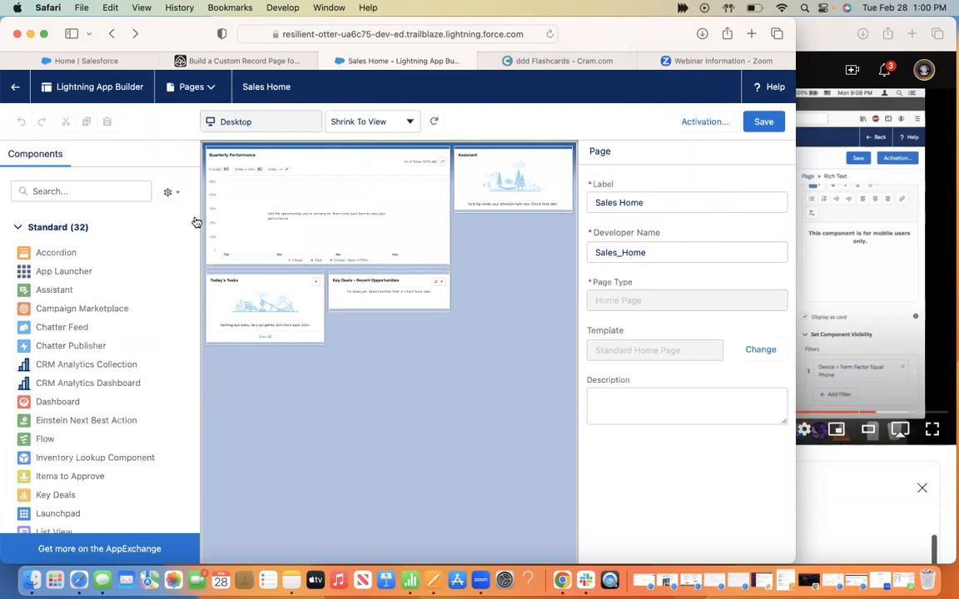
Step: Resize the Lightning App Builder and YouTube windows to sit side by side and resume the tutorial video
left_click_drag(793, 22, 637, 20)
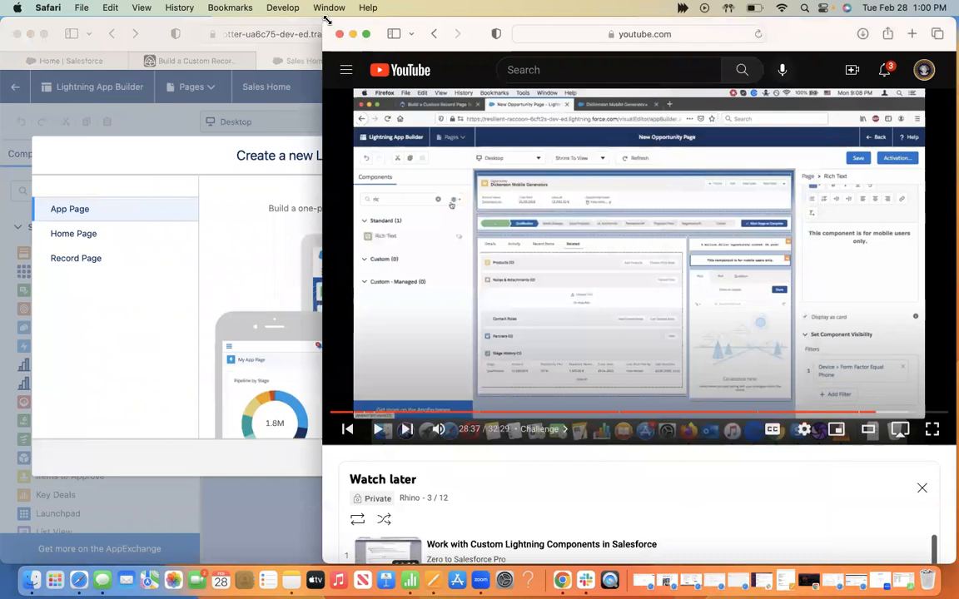
left_click_drag(325, 19, 473, 9)
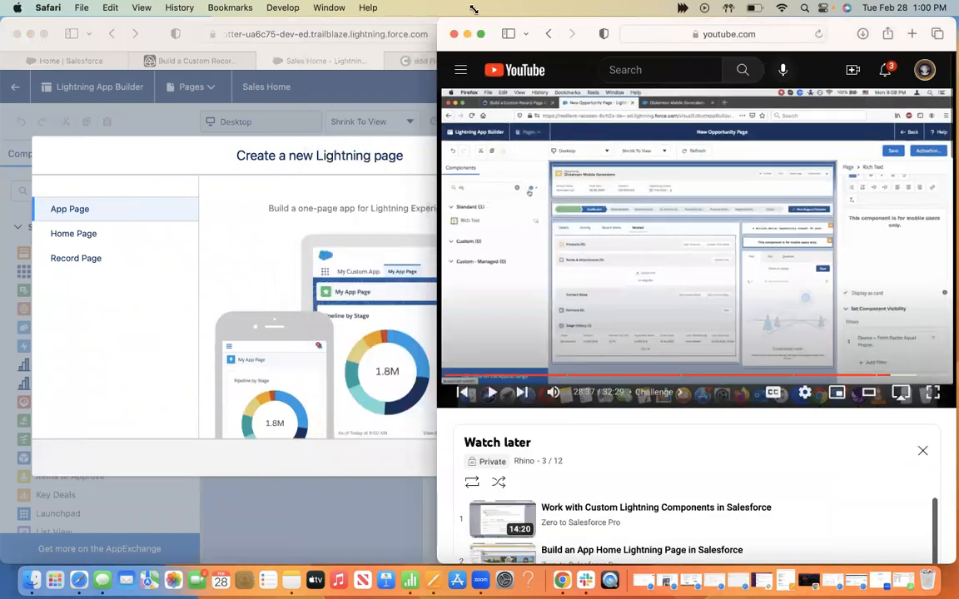
left_click(397, 18)
left_click_drag(613, 18, 475, 12)
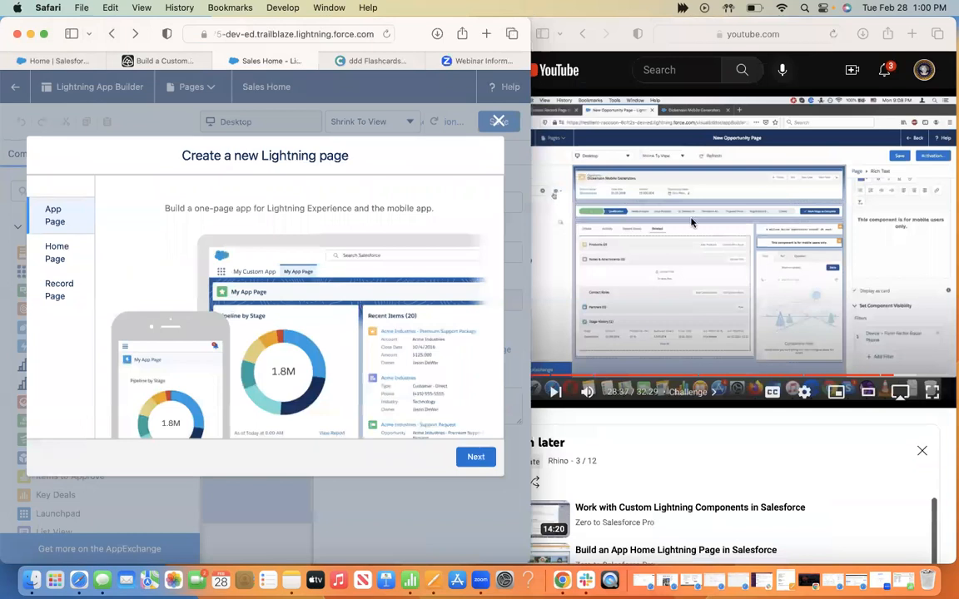
left_click(695, 227)
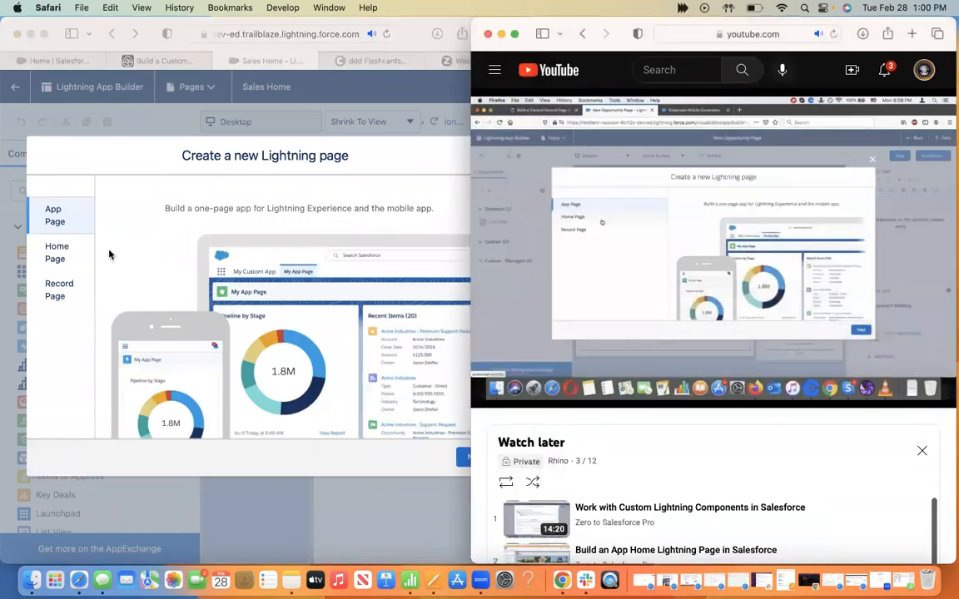
Step: Choose Record Page as the type of the new Lightning page and continue to its label and object settings
left_click(64, 291)
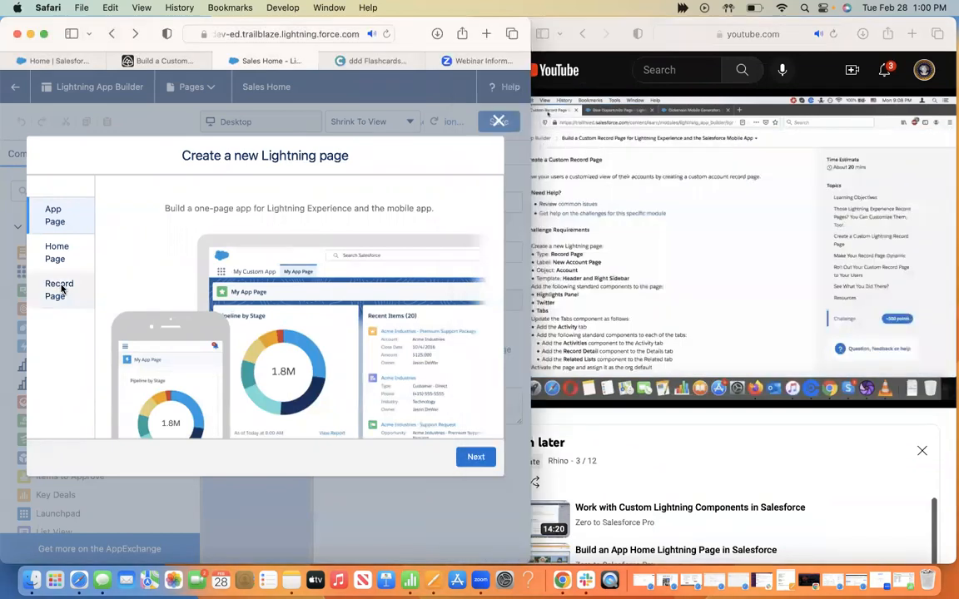
left_click(63, 292)
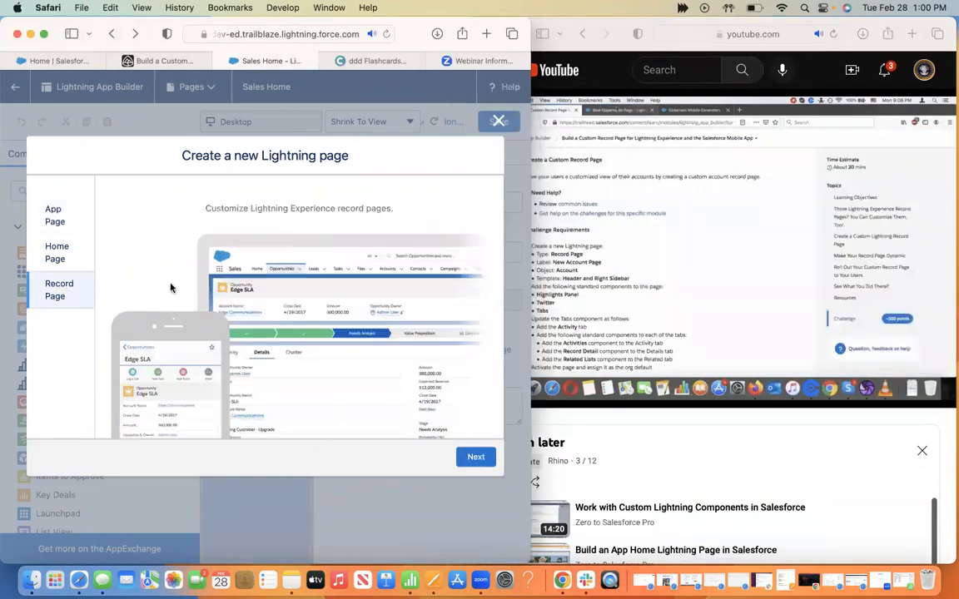
left_click(471, 455)
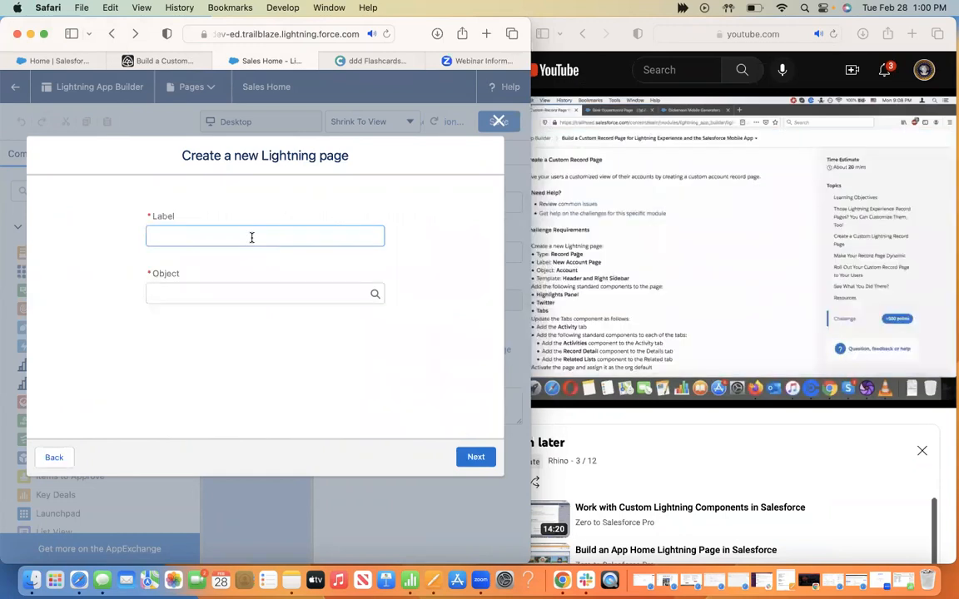
Step: Label the new record page "New Account Page", set its object to Account and continue to the template choice
type("New Accvount Oa")
key("BackSpace")
key("BackSpace")
key("BackSpace")
key("BackSpace")
key("BackSpace")
key("BackSpace")
key("BackSpace")
key("BackSpace")
type("ount ")
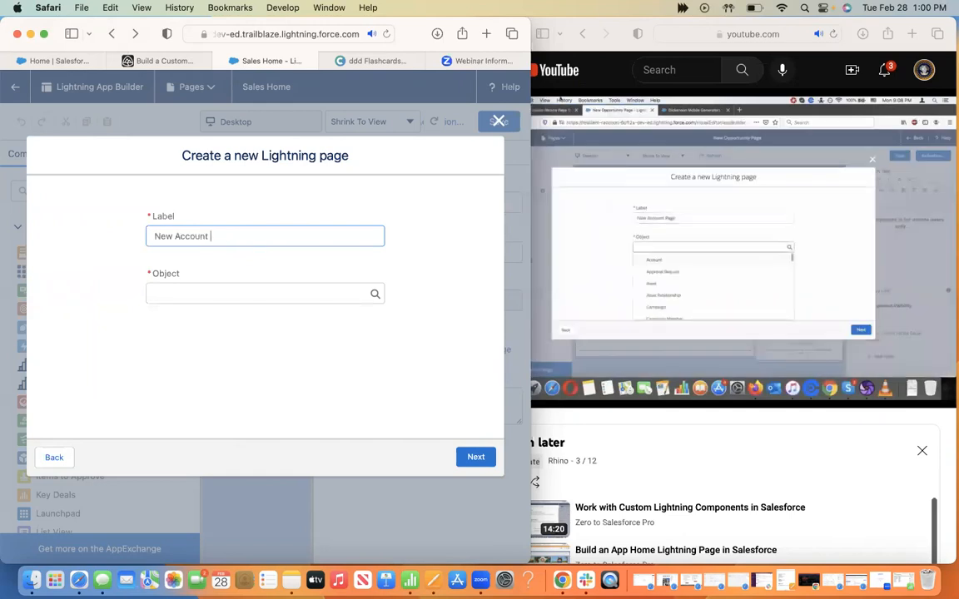
type("Page")
left_click(199, 291)
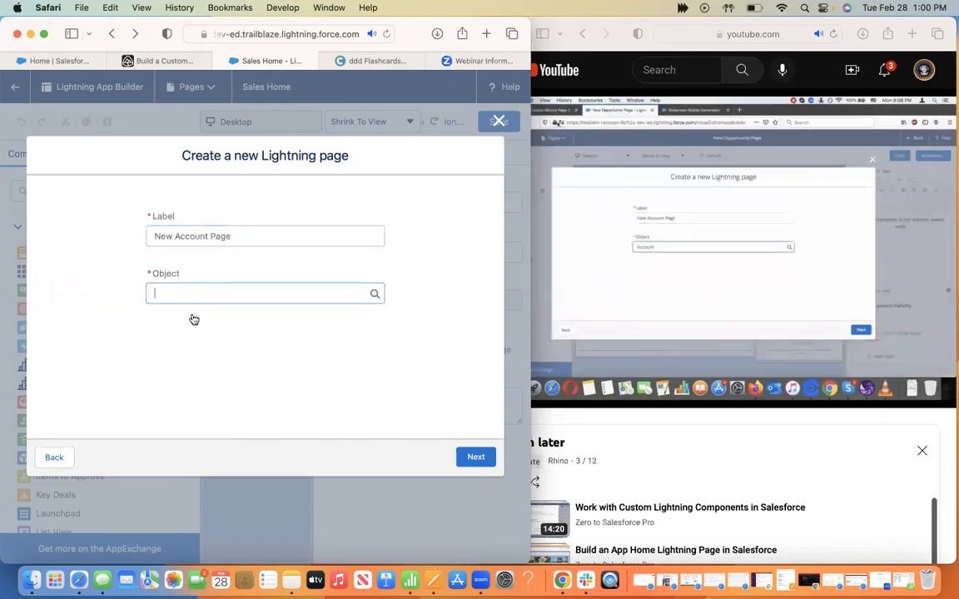
type("Account")
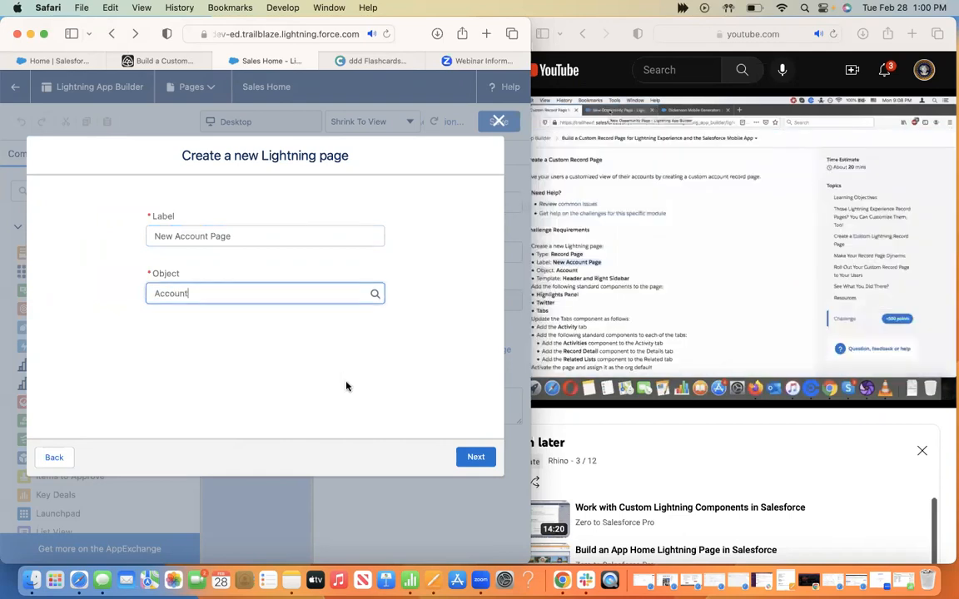
left_click(474, 456)
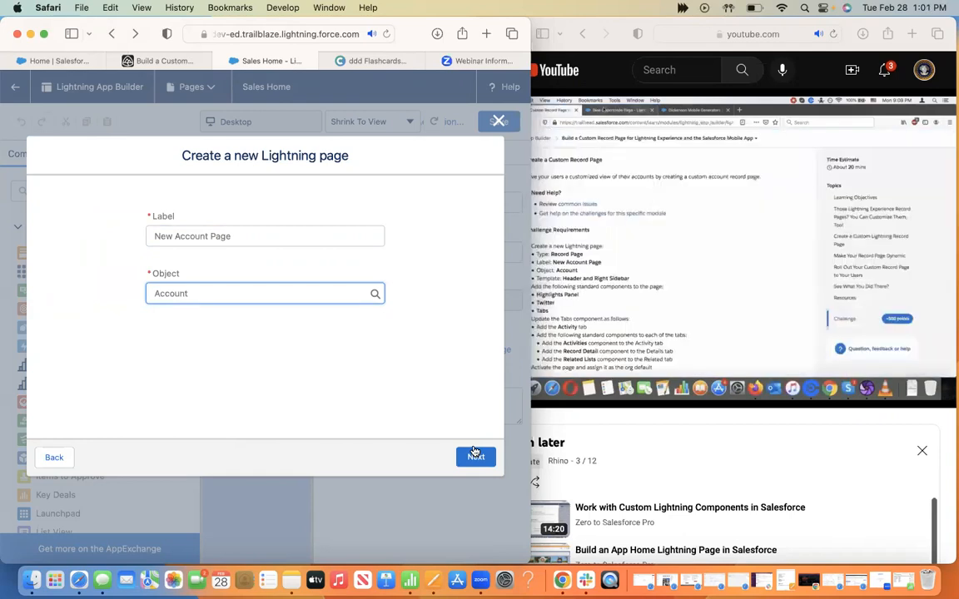
left_click(475, 454)
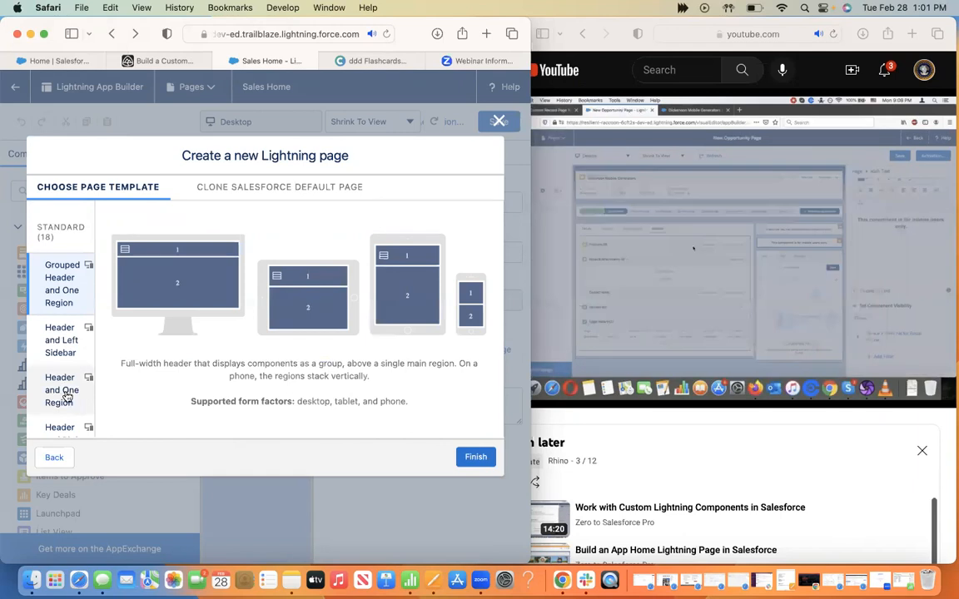
Step: Pause the tutorial video and create the page with the Header and Right Sidebar template
scroll(64, 358, "down", 3)
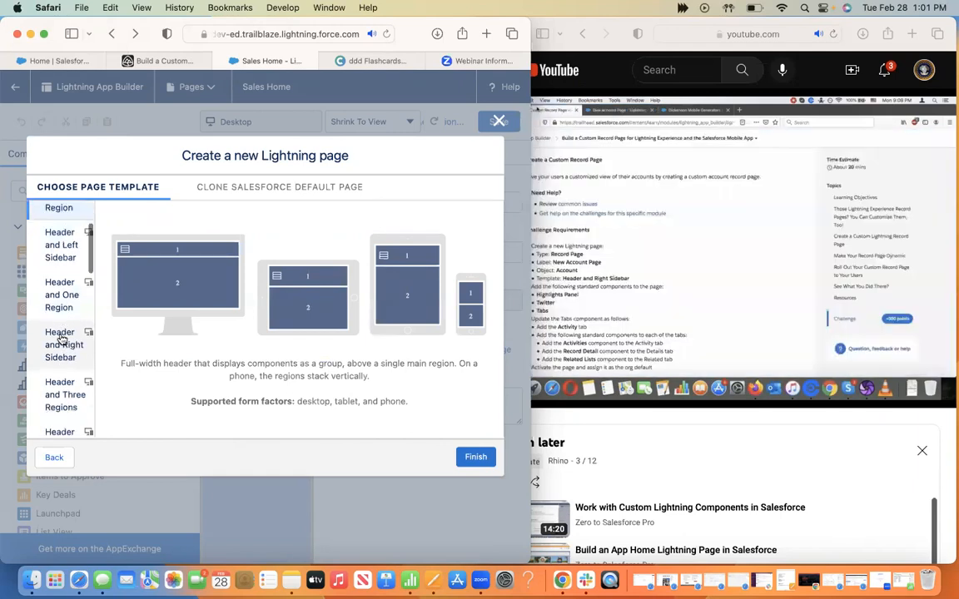
left_click(624, 277)
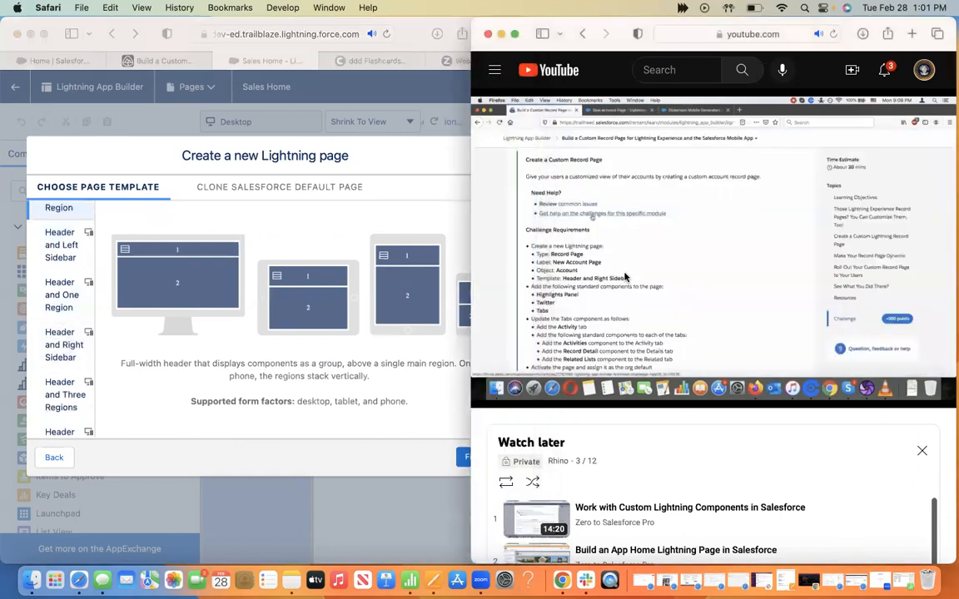
left_click(625, 277)
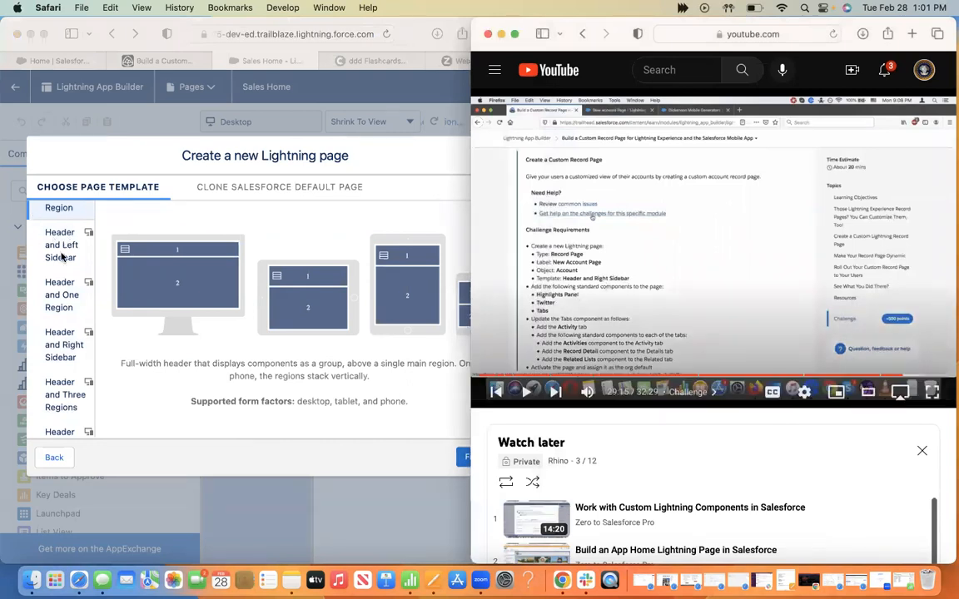
scroll(61, 256, "up", 2)
scroll(61, 257, "down", 2)
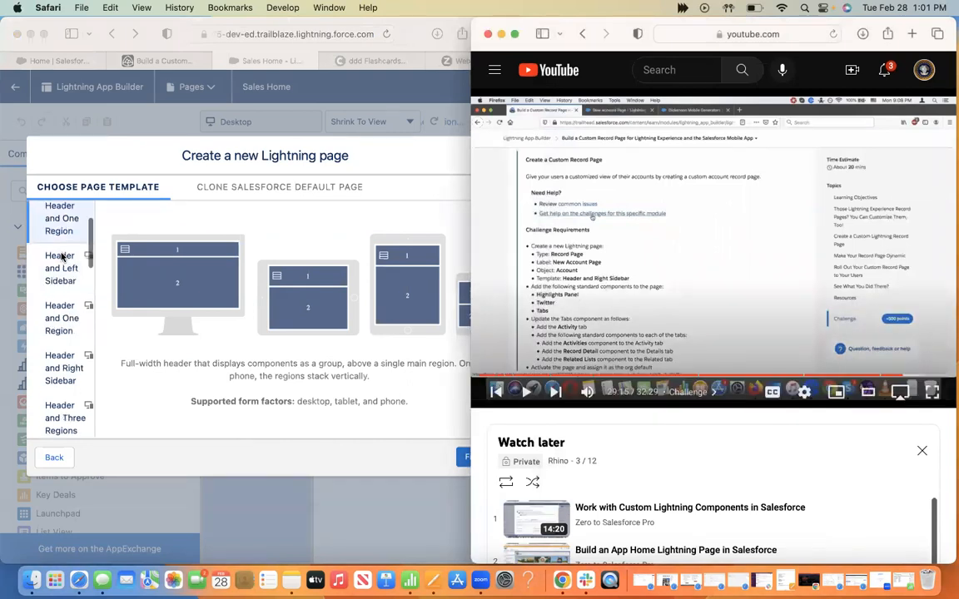
scroll(60, 283, "down", 1)
left_click(60, 308)
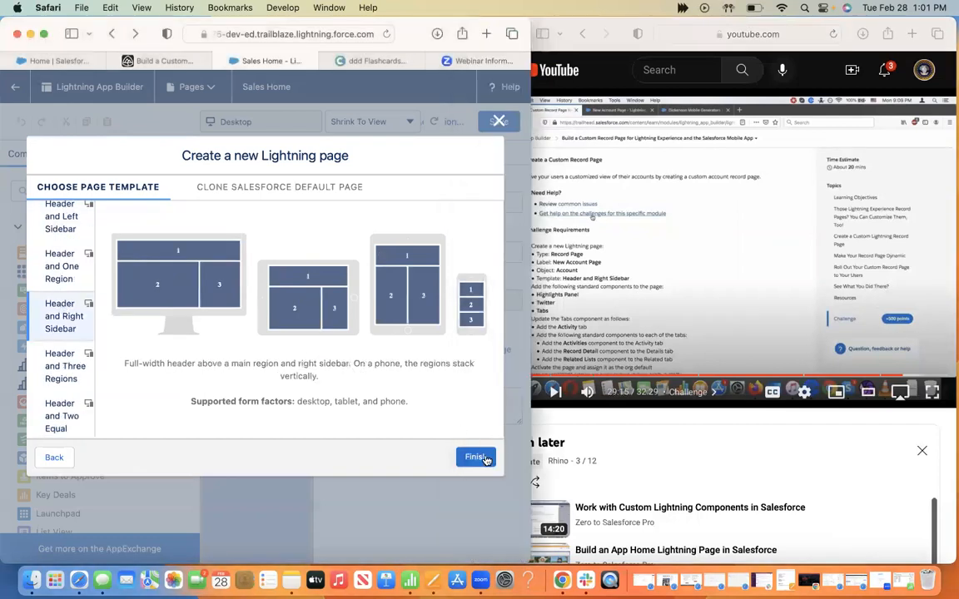
left_click(483, 457)
Step: Play a little more of the tutorial video and dismiss the walkthrough message and Tips pop-ups over the New Account Page
left_click(683, 285)
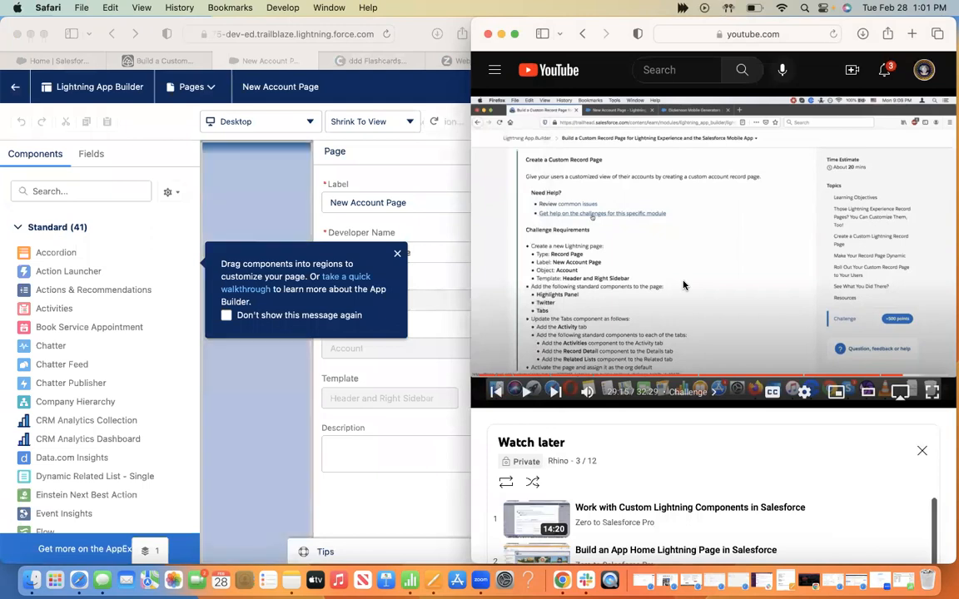
left_click(683, 286)
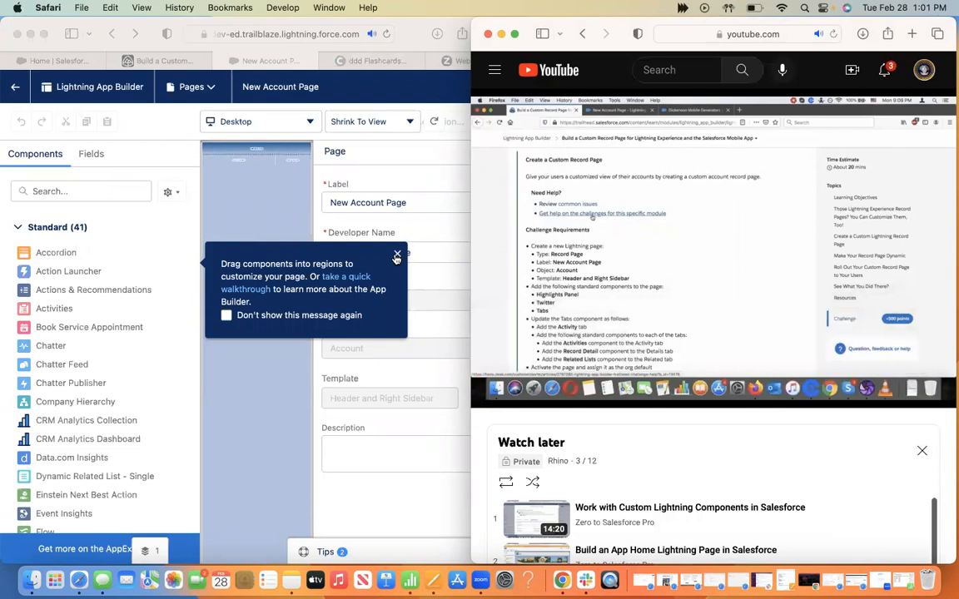
left_click(398, 255)
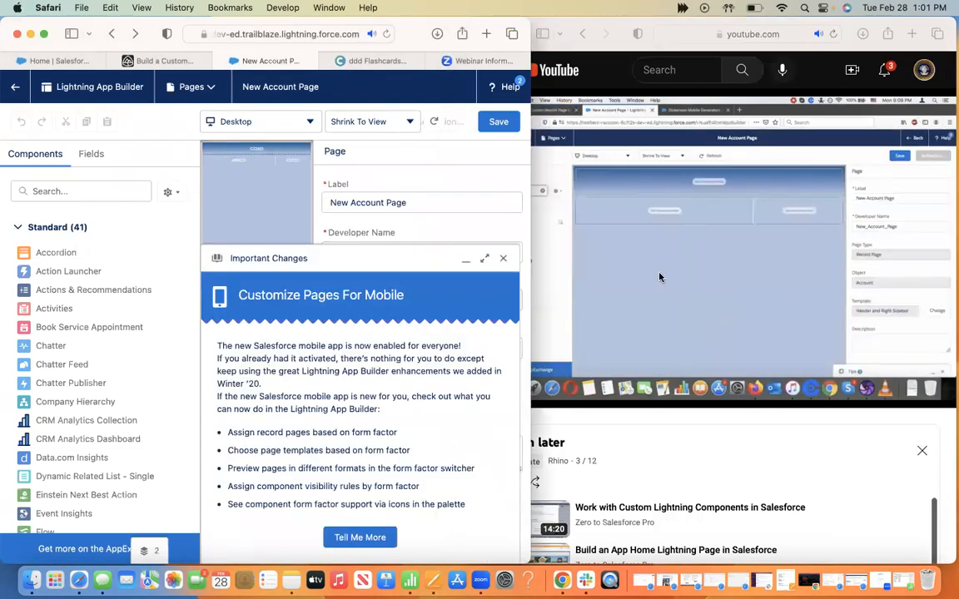
left_click(701, 303)
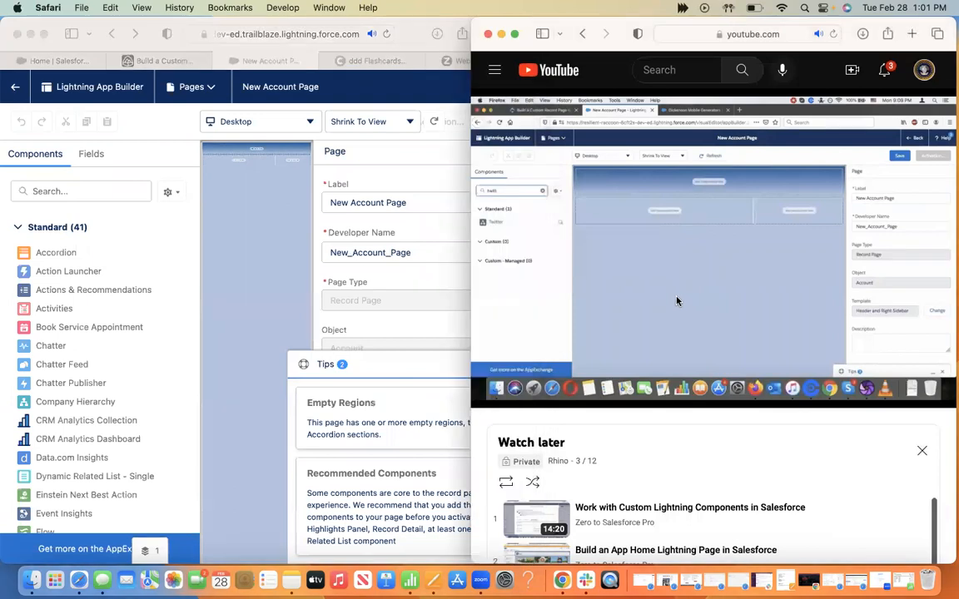
left_click(454, 333)
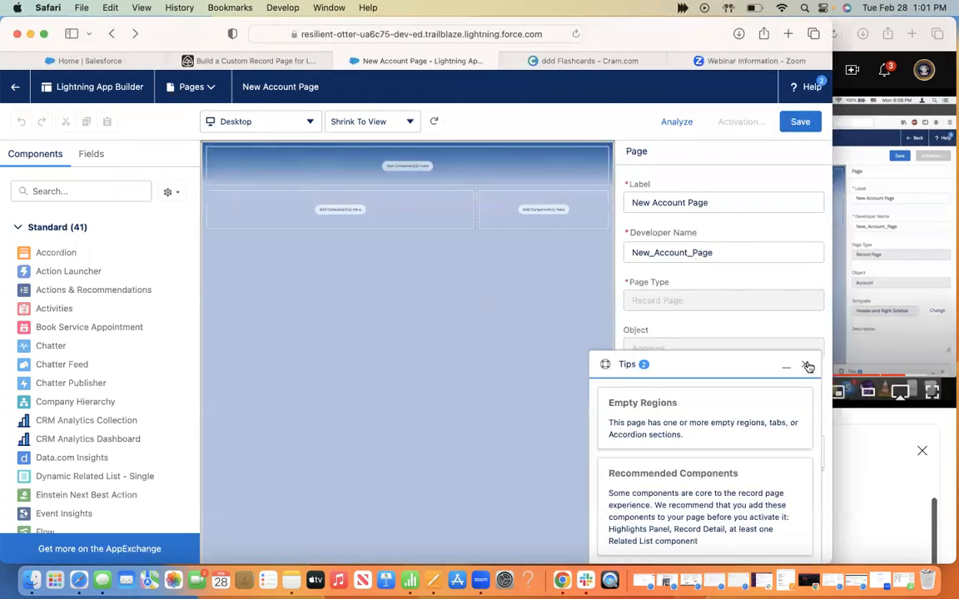
left_click(807, 366)
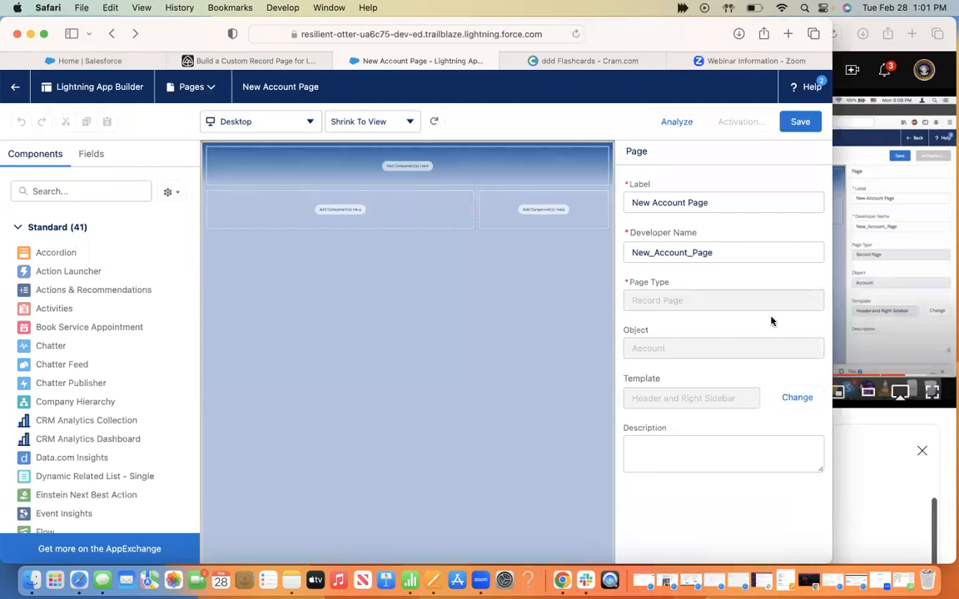
Step: Check the required components in the Trailhead challenge and add the Highlights Panel to the page's main region
key("ctrl+shift+Tab")
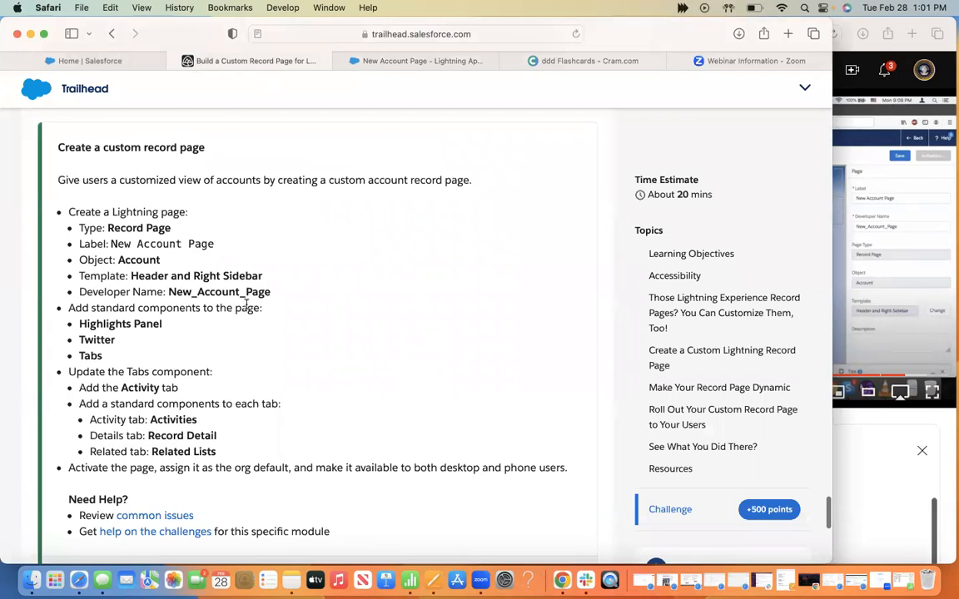
left_click(397, 62)
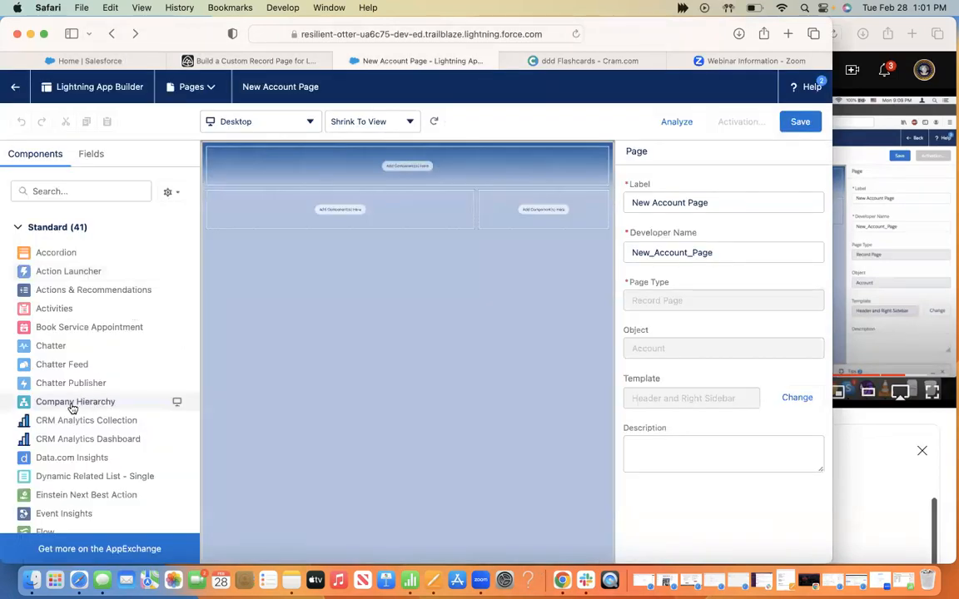
scroll(100, 402, "down", 4)
left_click_drag(166, 406, 362, 213)
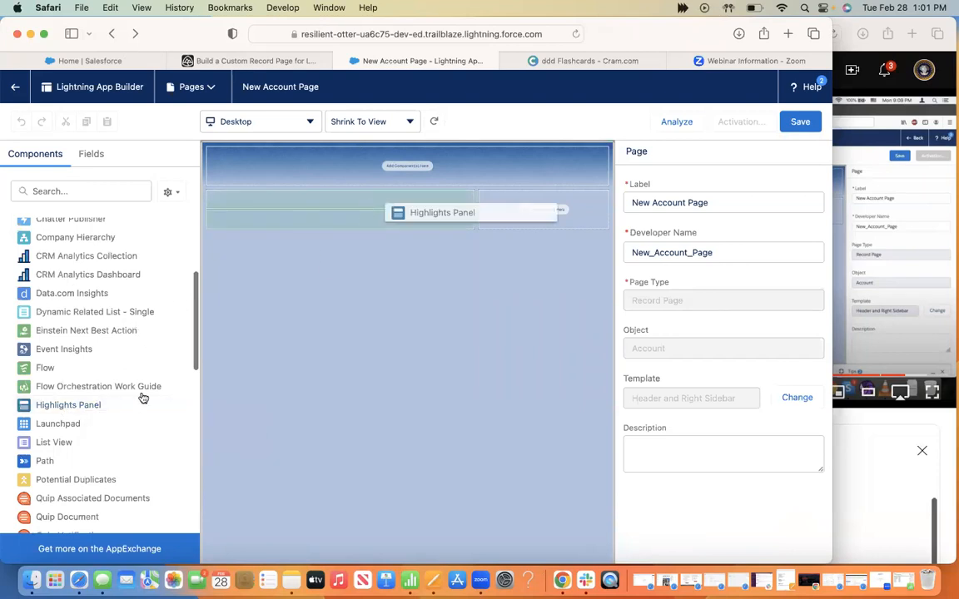
Step: Add the Twitter component to the header region and the Tabs component to the right sidebar region
scroll(144, 398, "down", 3)
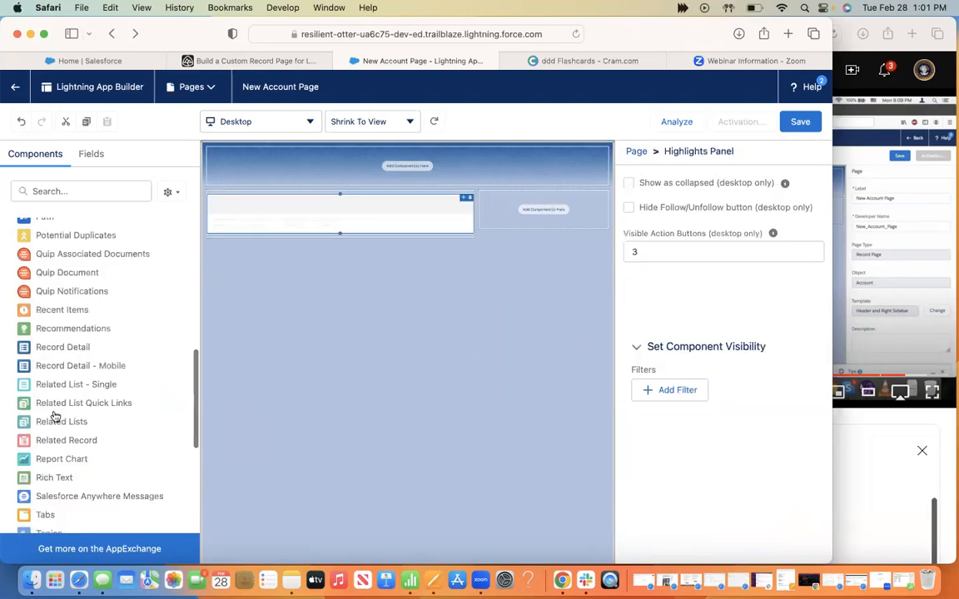
scroll(56, 418, "down", 2)
left_click_drag(50, 444, 433, 196)
left_click_drag(40, 446, 271, 144)
left_click_drag(44, 391, 521, 241)
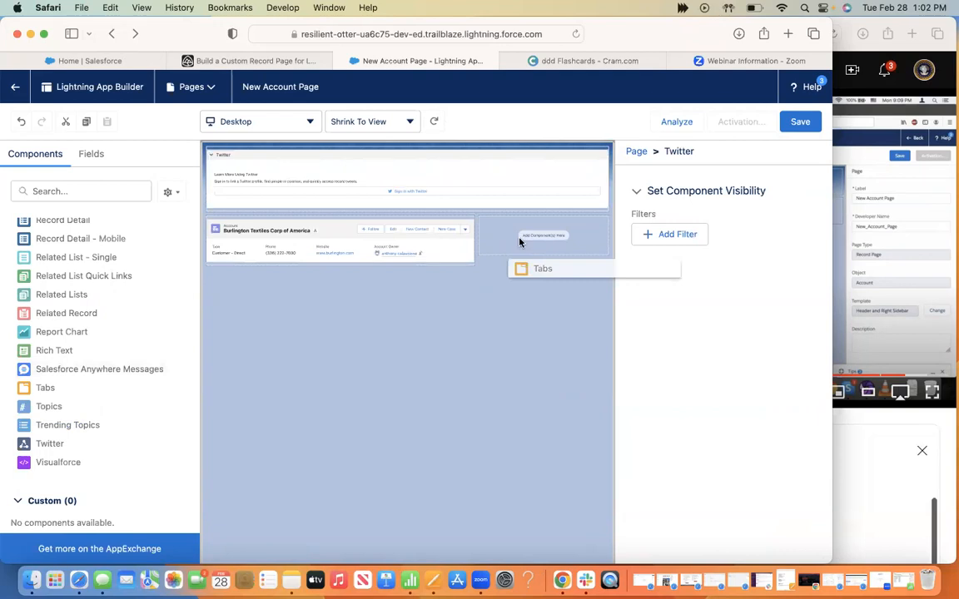
Step: Review the Trailhead challenge's requirements for updating the Tabs component and return to the New Account Page
left_click(278, 61)
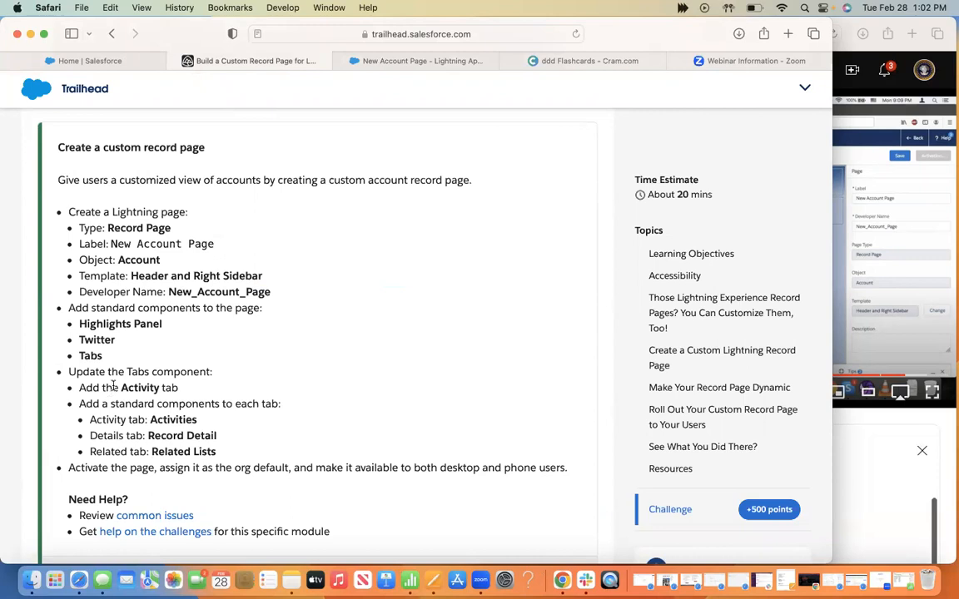
left_click(382, 71)
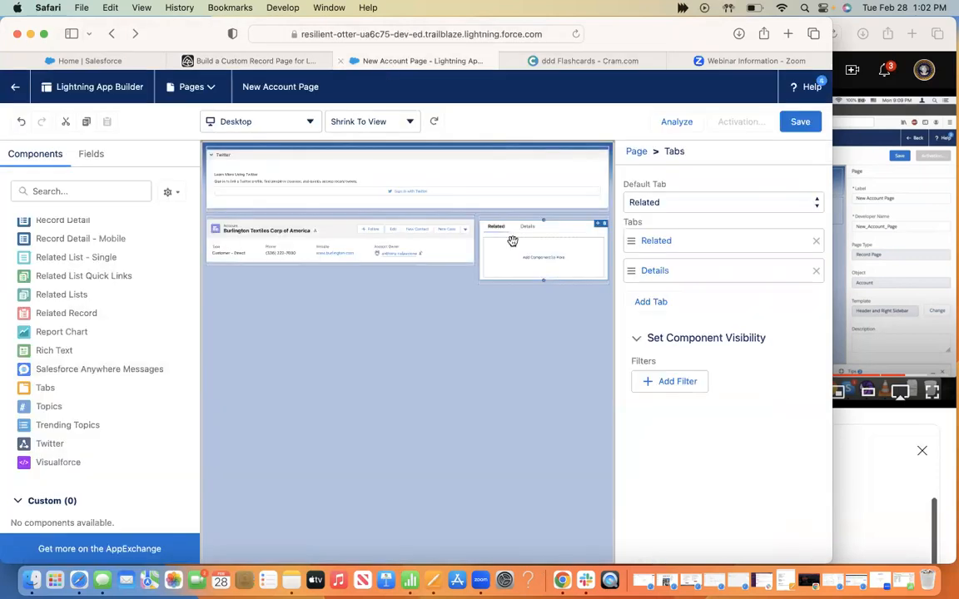
Step: Play more of the tutorial video in a wider window, then recheck the Trailhead challenge requirements and return to the New Account Page
left_click(926, 26)
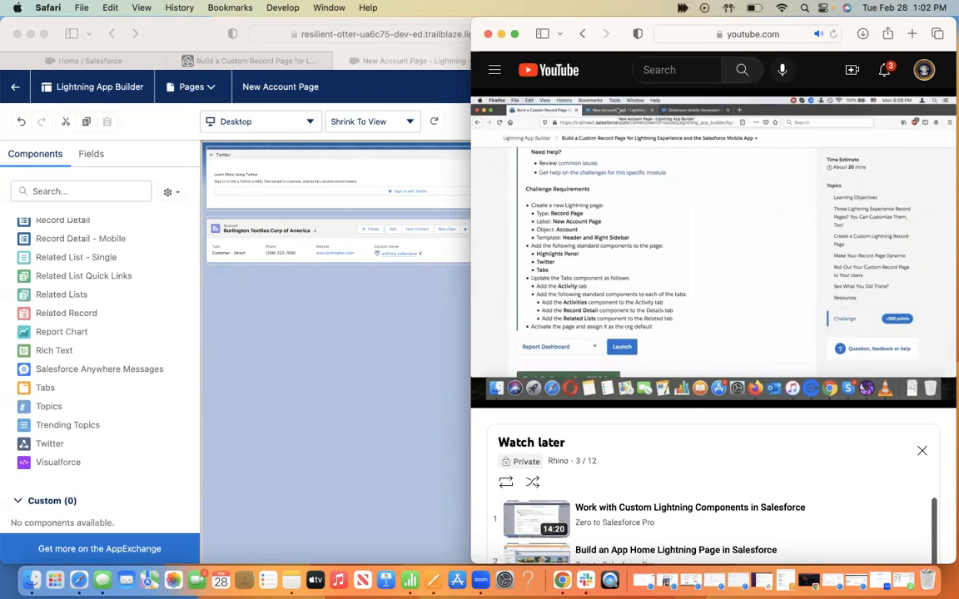
mouse_move(705, 305)
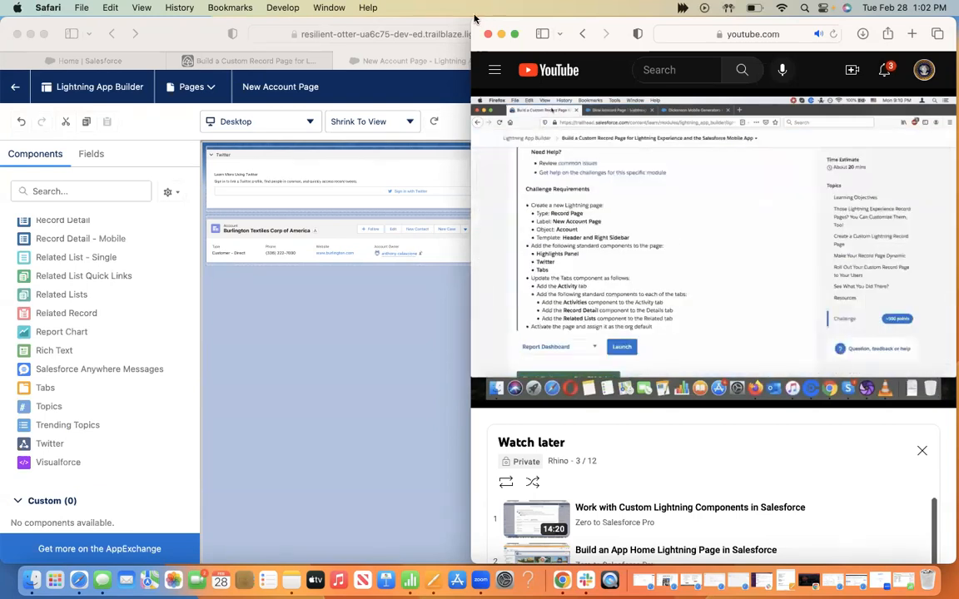
left_click_drag(469, 18, 379, 17)
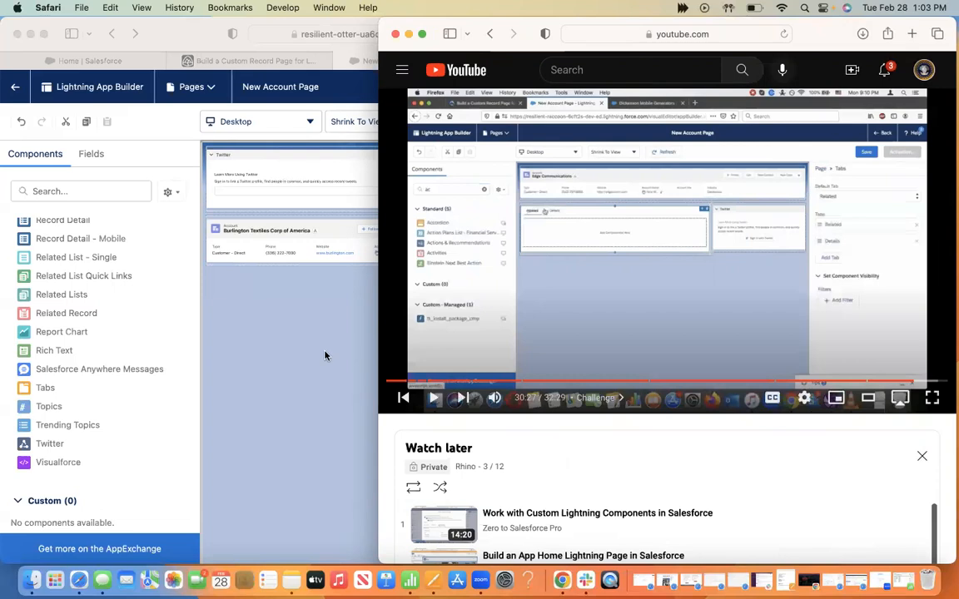
left_click(302, 271)
left_click(219, 60)
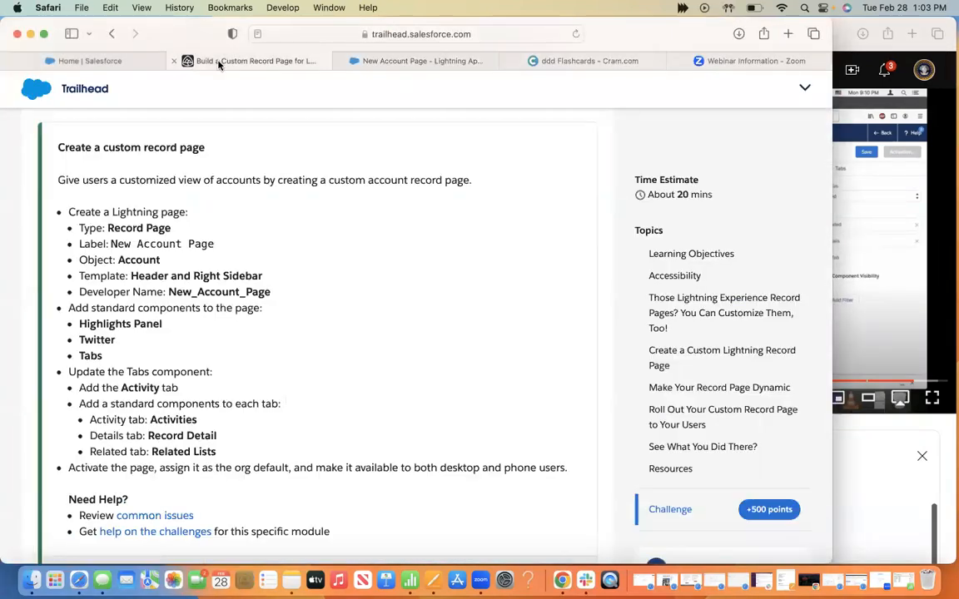
left_click(366, 58)
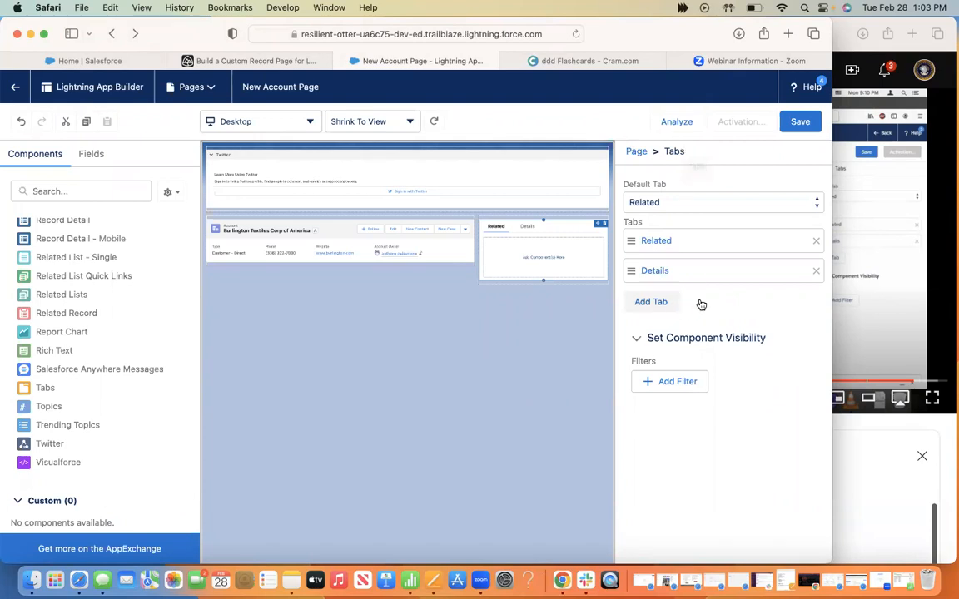
Step: Add a third tab to the Tabs component and set its label to Activity
left_click(664, 303)
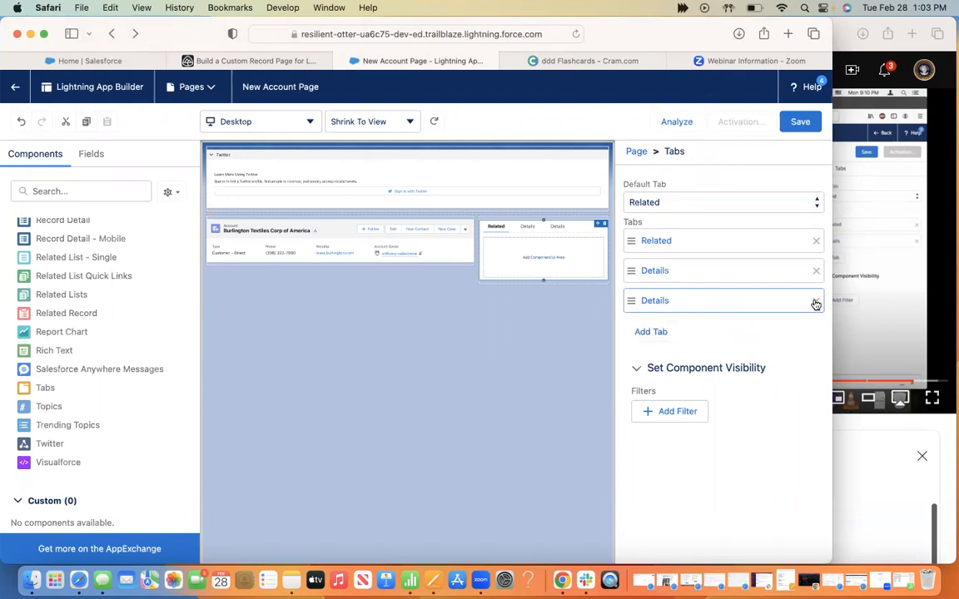
left_click(644, 305)
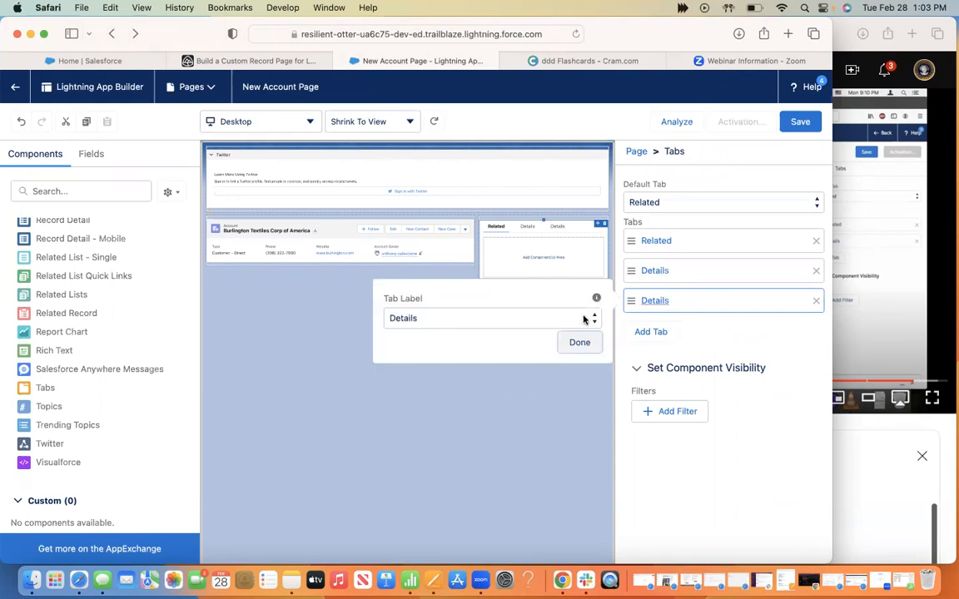
left_click(585, 318)
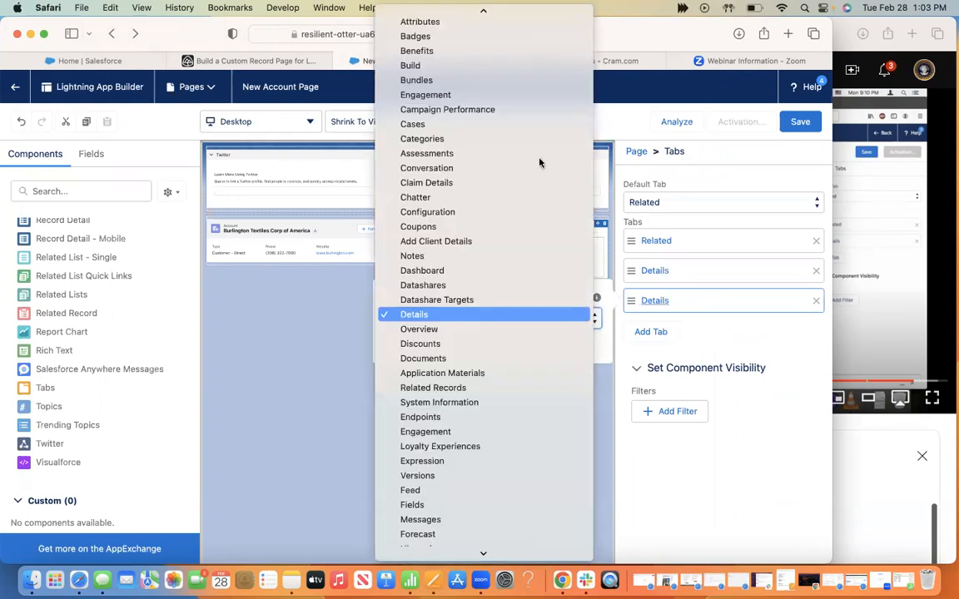
scroll(539, 163, "up", 5)
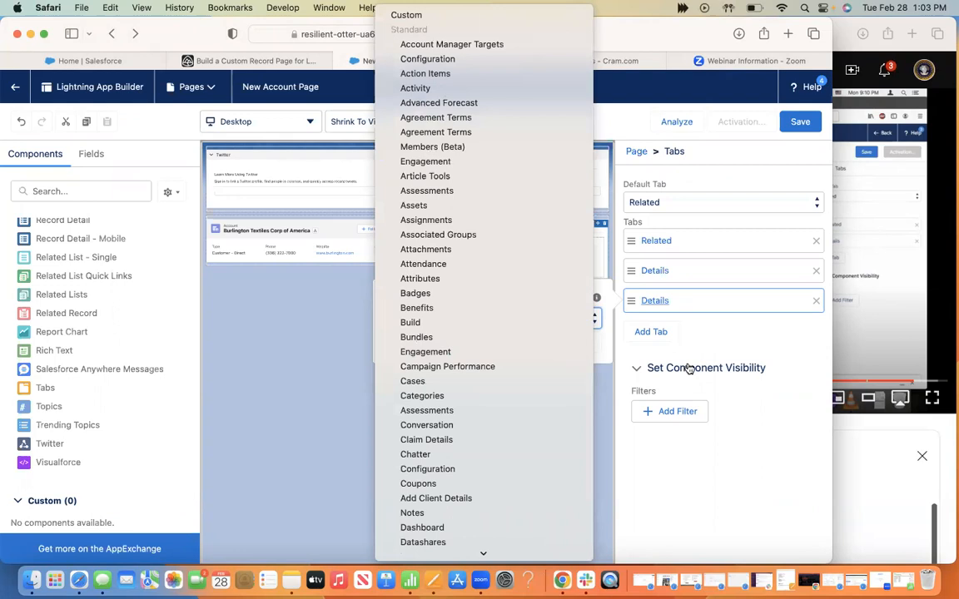
left_click(578, 343)
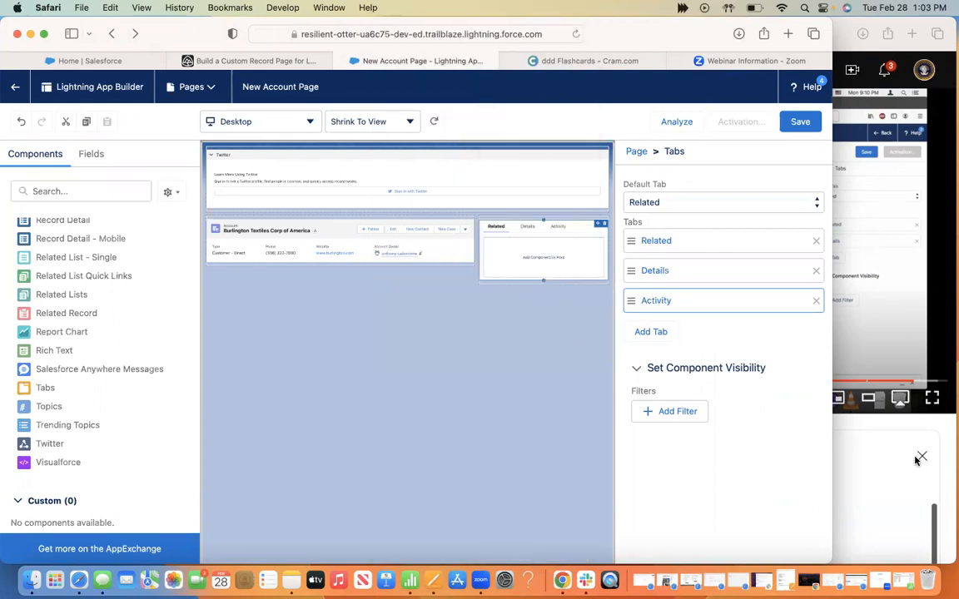
Step: Check which component the Trailhead challenge requires in each tab and inspect the Activity tab's label settings on the New Account Page
left_click(236, 61)
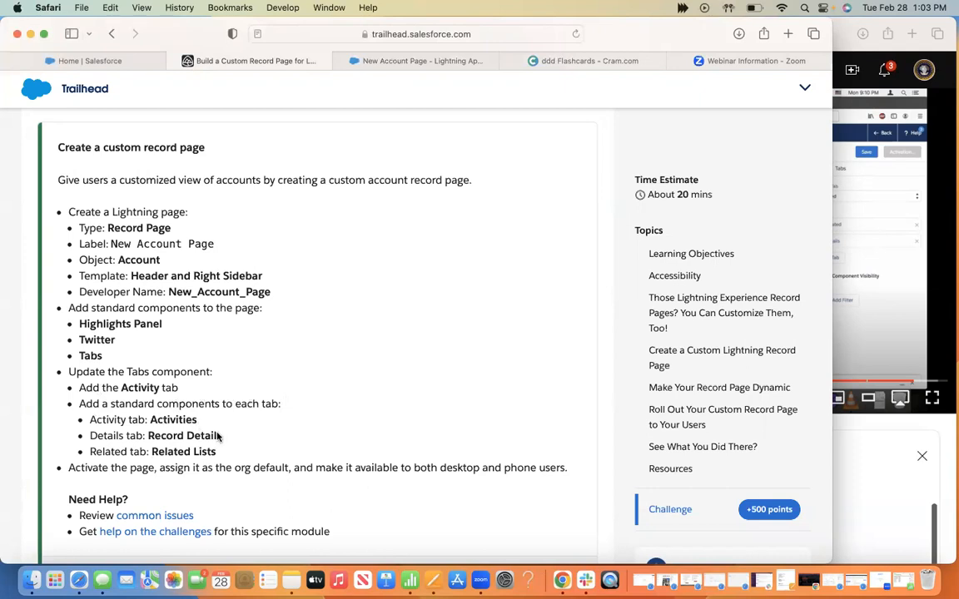
left_click(394, 63)
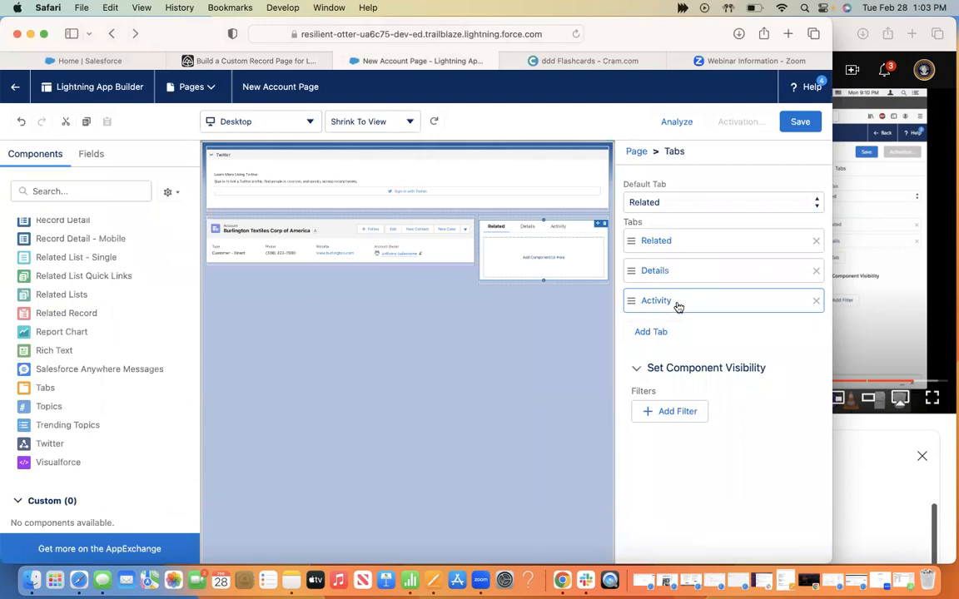
left_click(679, 307)
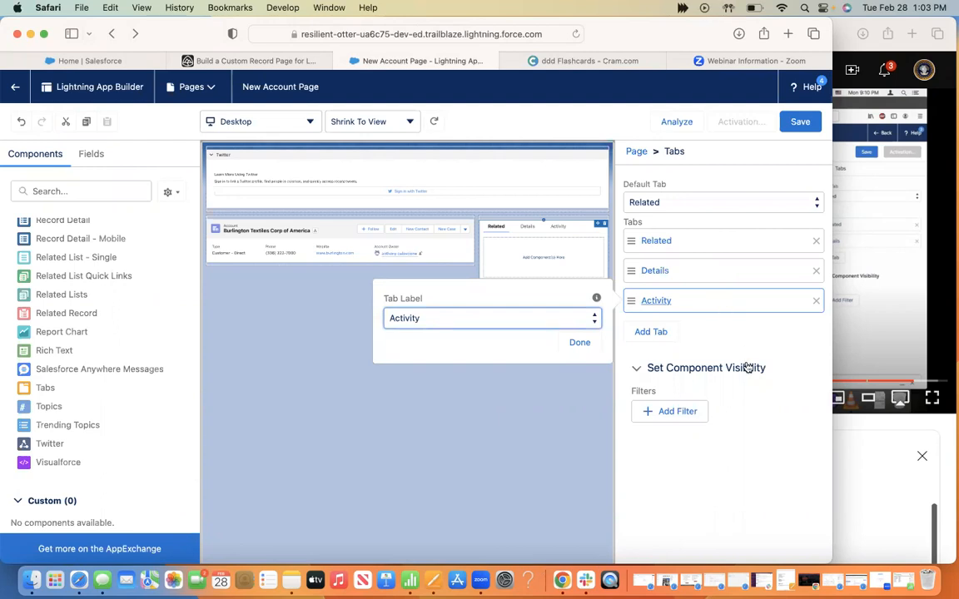
left_click(724, 348)
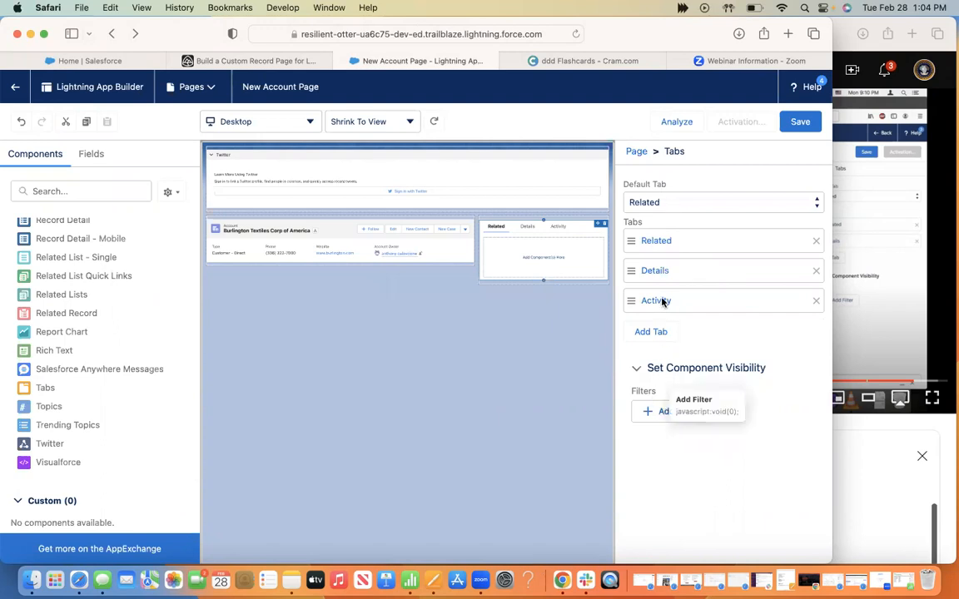
left_click(649, 412)
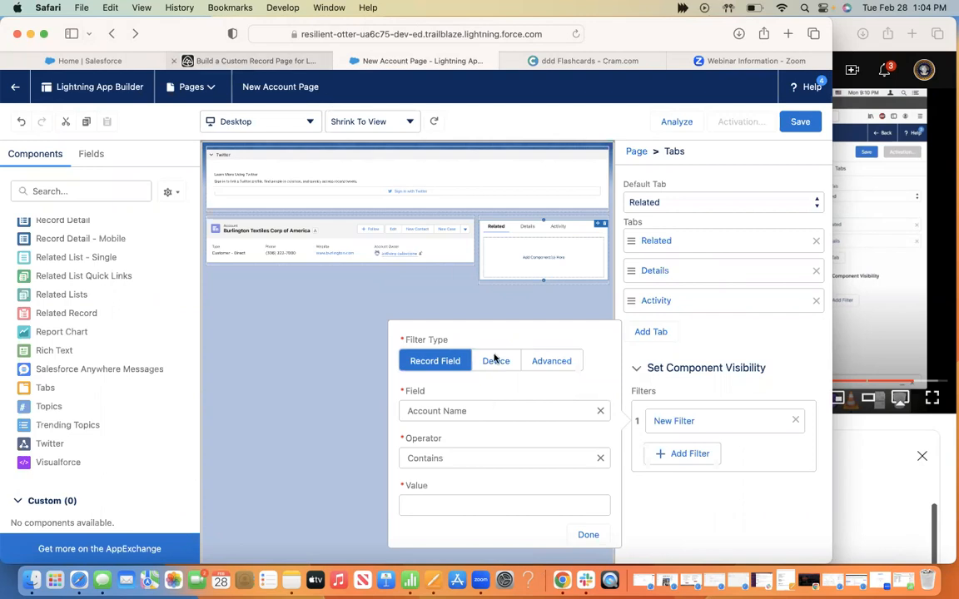
left_click(590, 536)
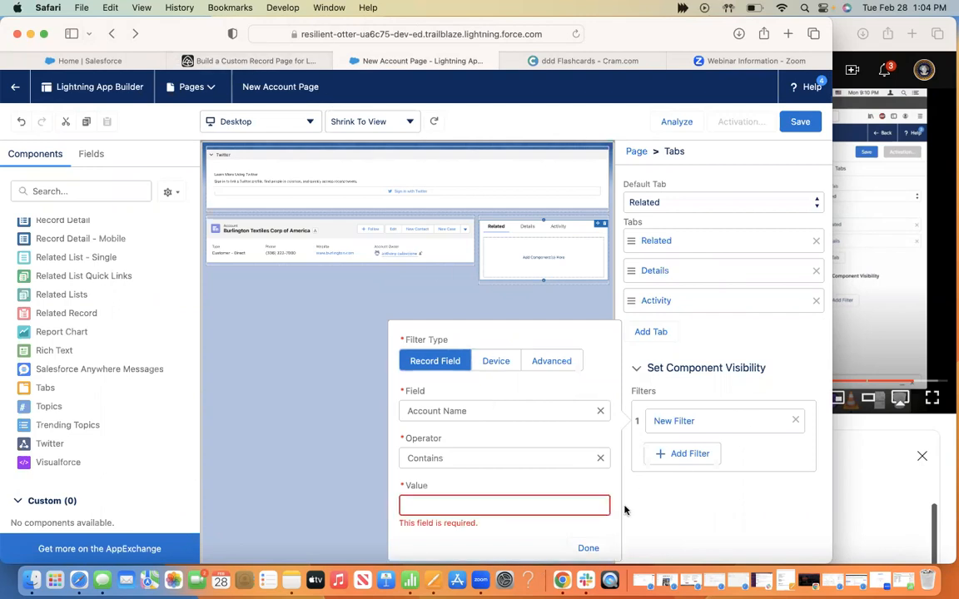
left_click(601, 412)
left_click(800, 420)
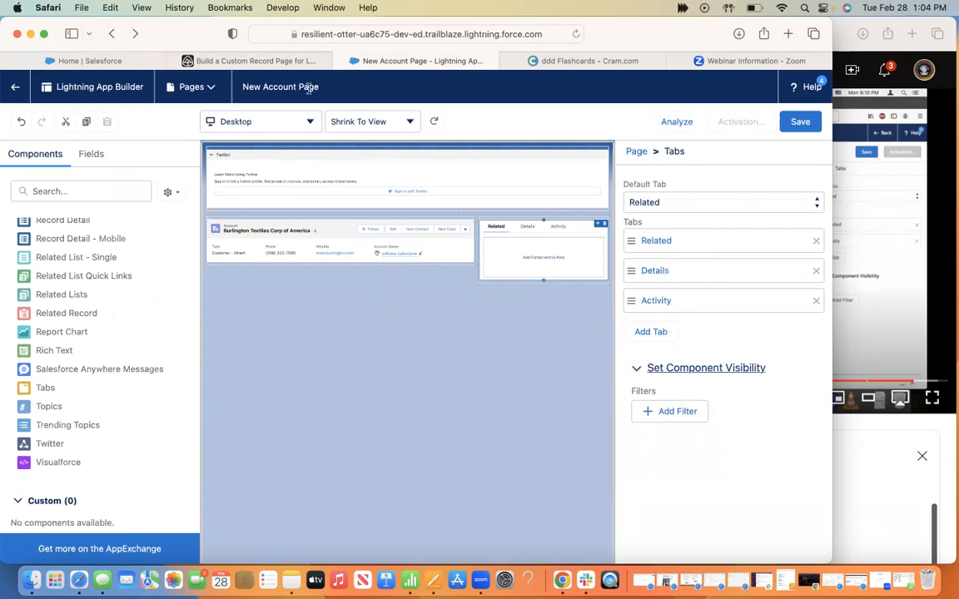
Step: Reread the Trailhead challenge's tab requirements and resume the tutorial video to see how the tabs are set up
left_click(260, 66)
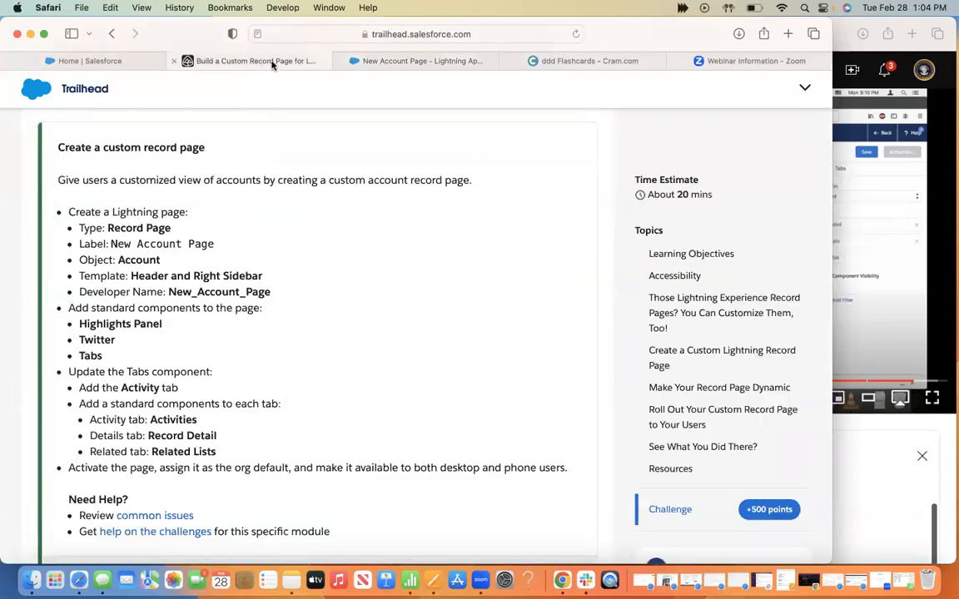
left_click(412, 62)
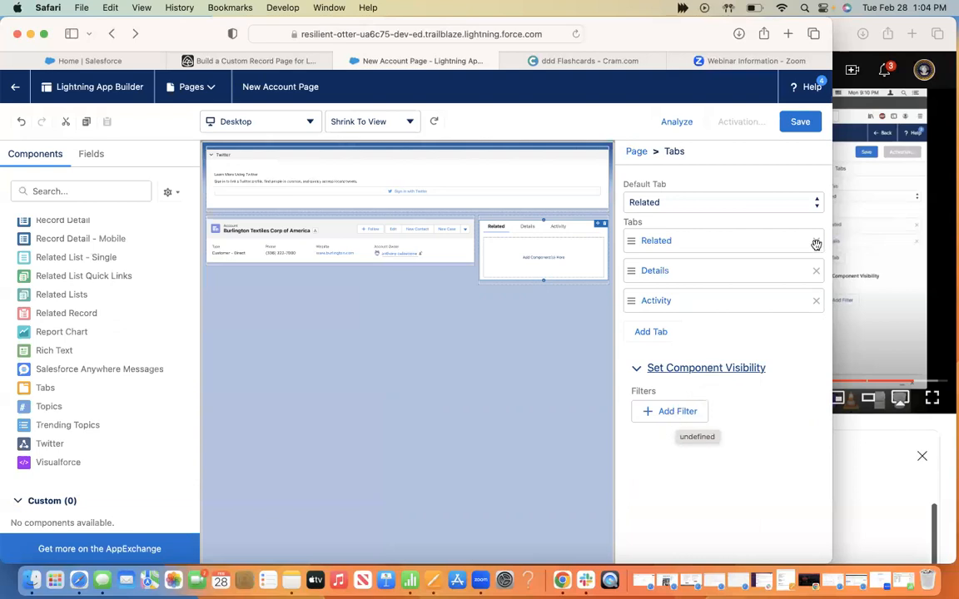
left_click(858, 450)
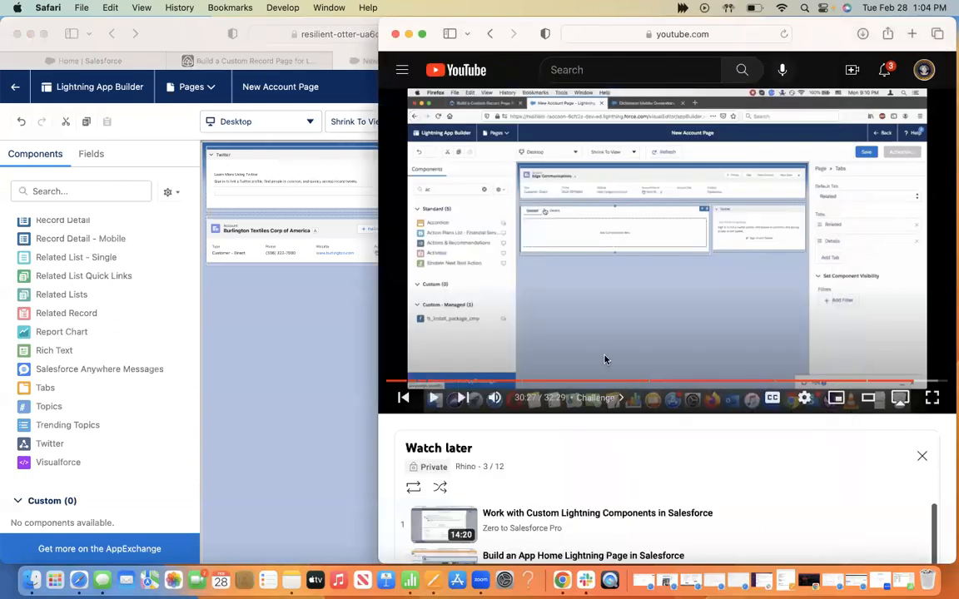
left_click(605, 360)
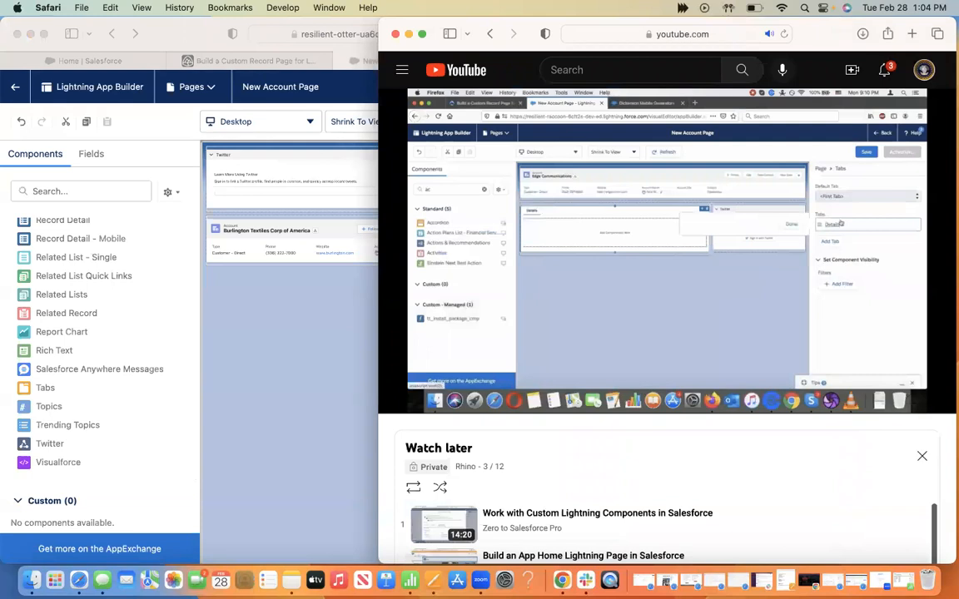
Step: Narrow the Trailhead window to fit beside the playing tutorial video and review the challenge's requirements for the Tabs component and page activation
left_click(236, 60)
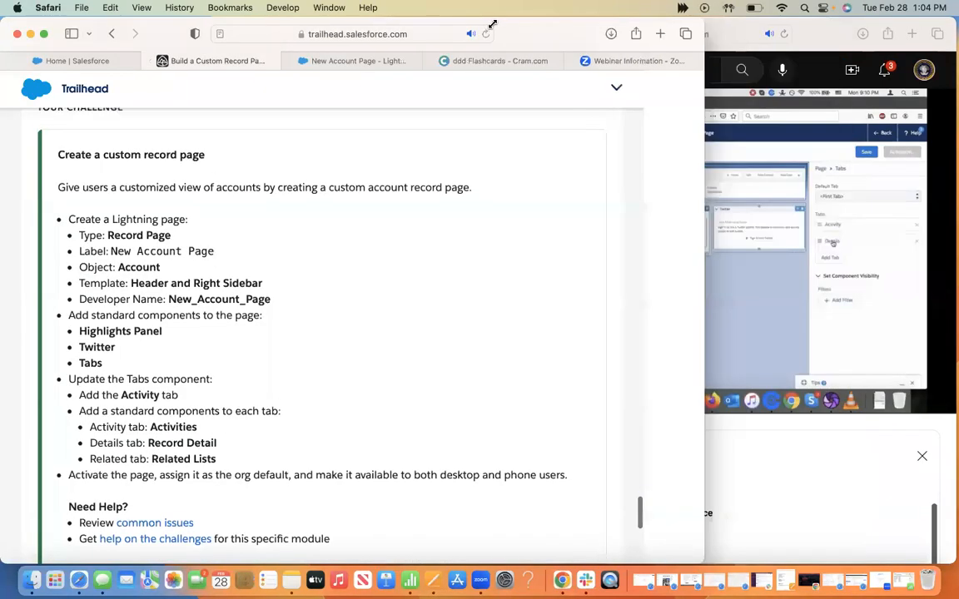
left_click_drag(492, 24, 495, 24)
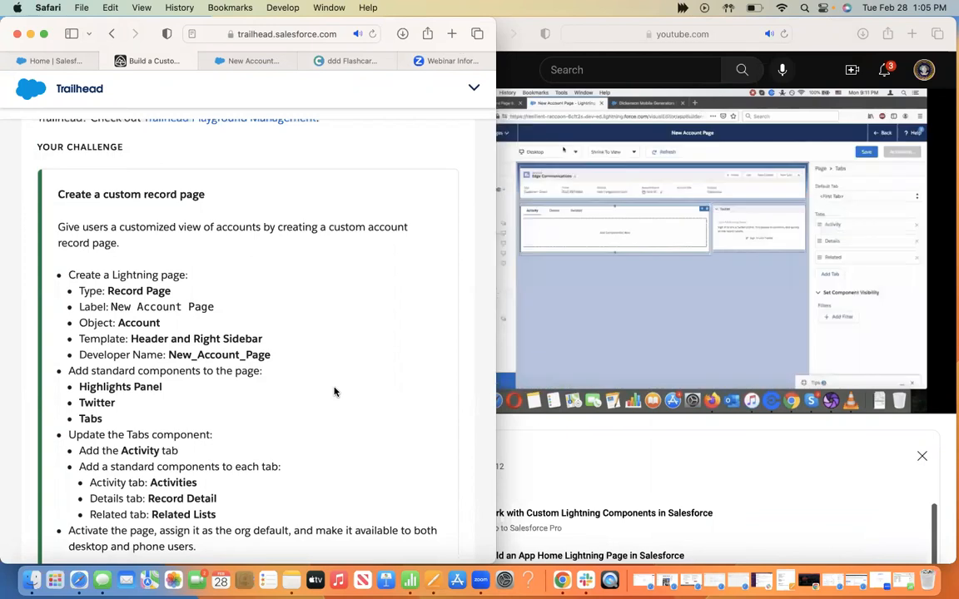
left_click_drag(380, 17, 394, 13)
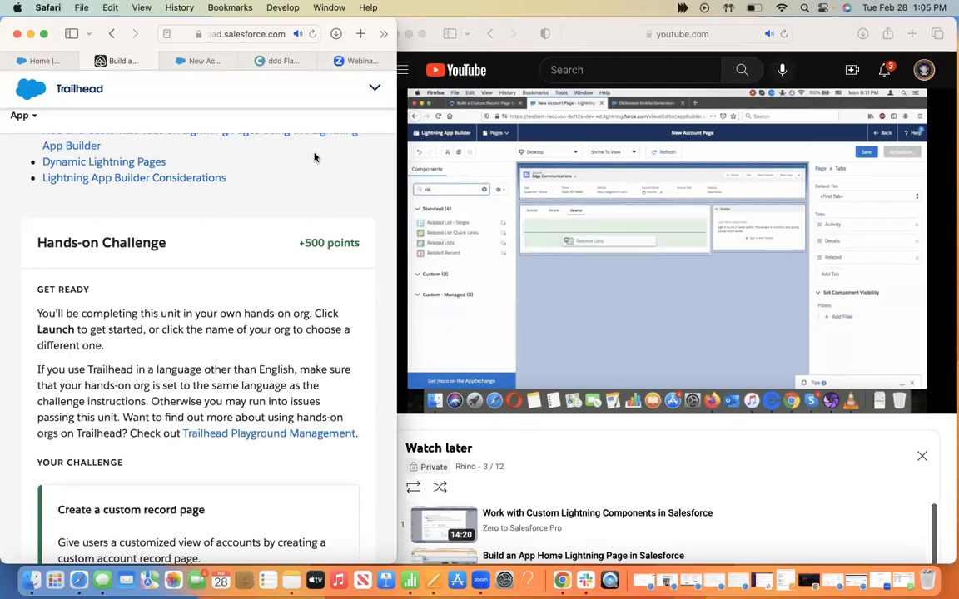
scroll(315, 157, "up", 10)
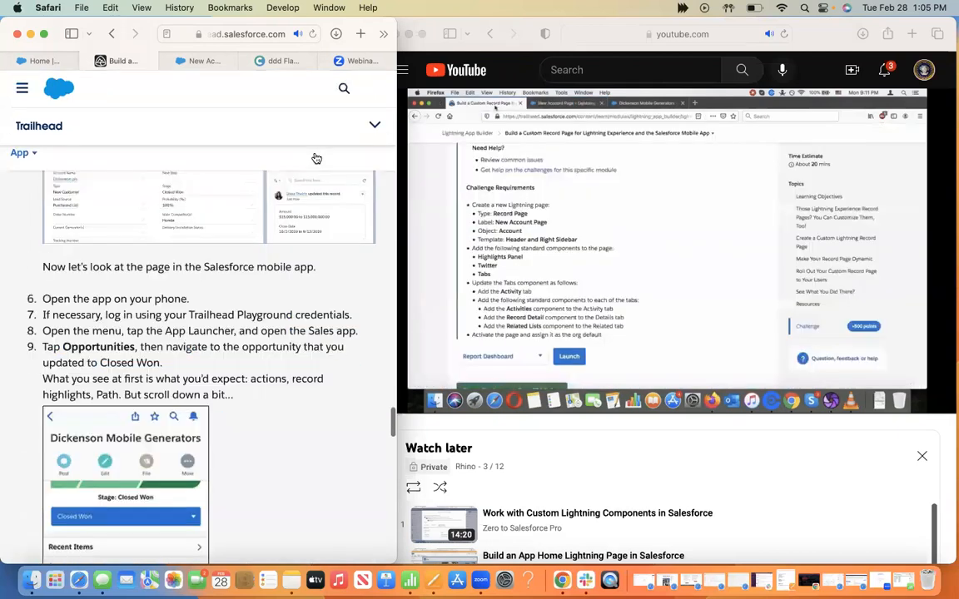
scroll(317, 158, "down", 15)
scroll(315, 157, "up", 5)
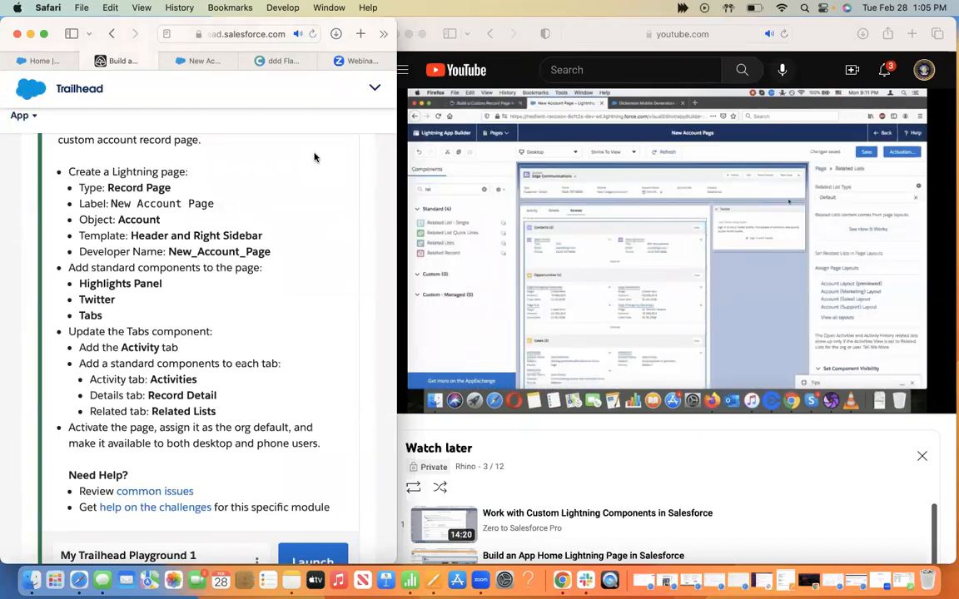
Step: Rewind the tutorial video to about 31:03, replay the part about filling the tabs, and pause it
left_click(606, 261)
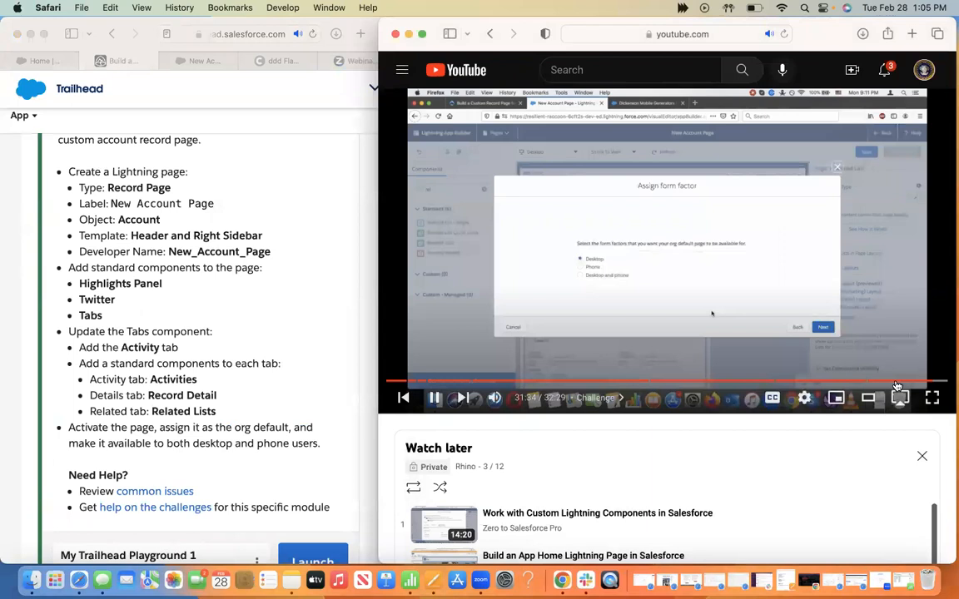
left_click(924, 381)
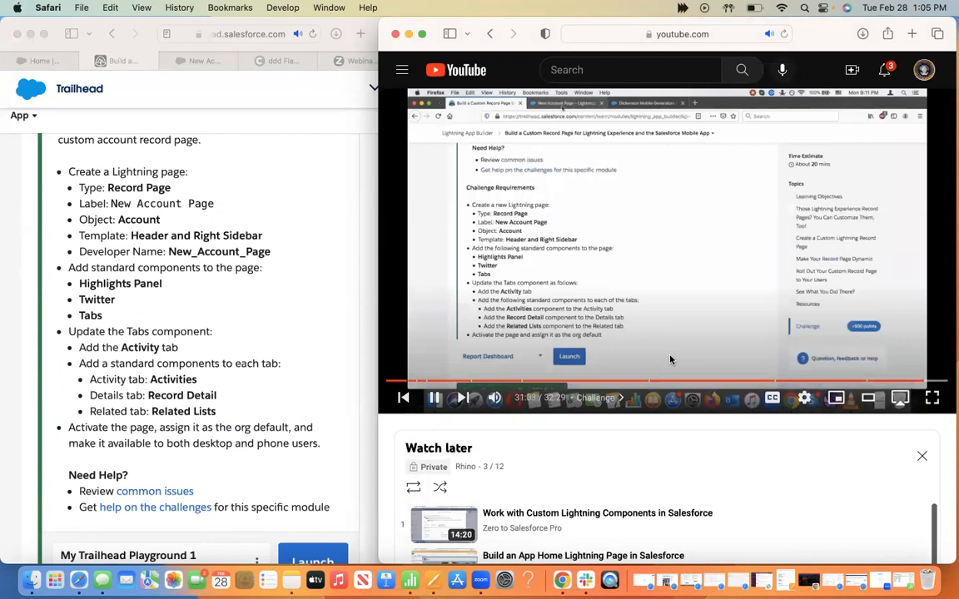
key("space")
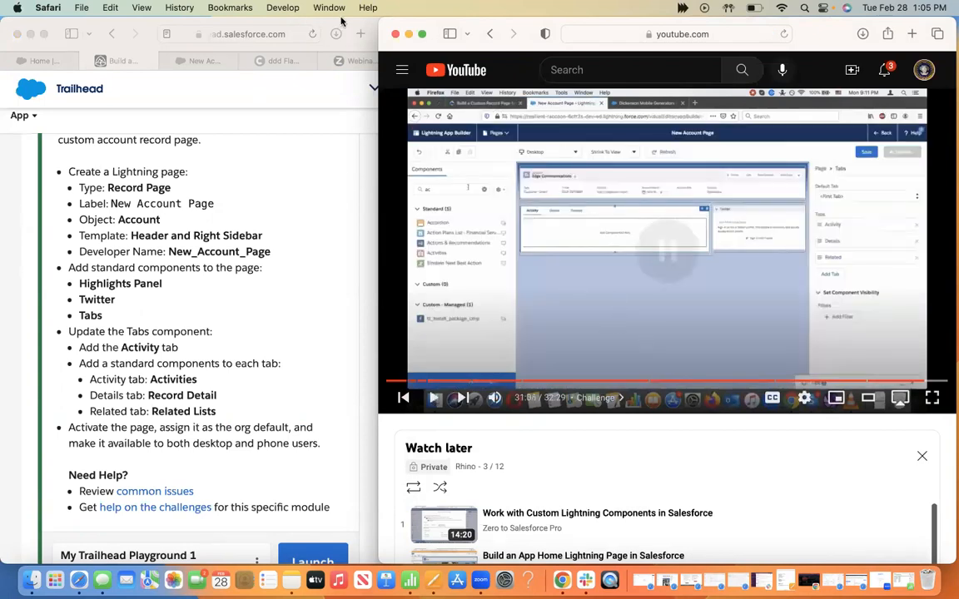
Step: Widen the Salesforce browser window, return to the New Account Page, and show the beginning of the standard components list
left_click(308, 22)
left_click_drag(397, 20, 744, 8)
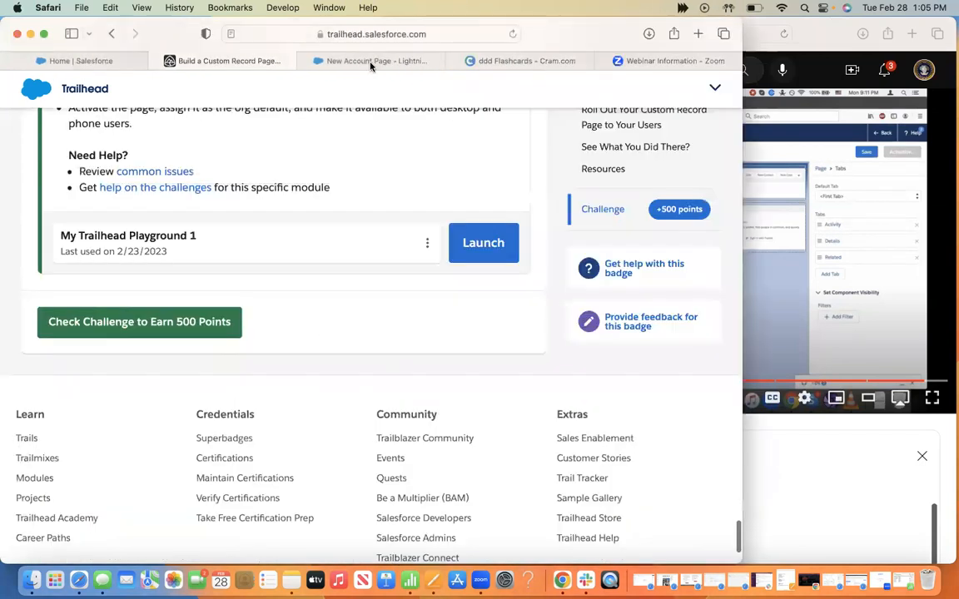
left_click(371, 63)
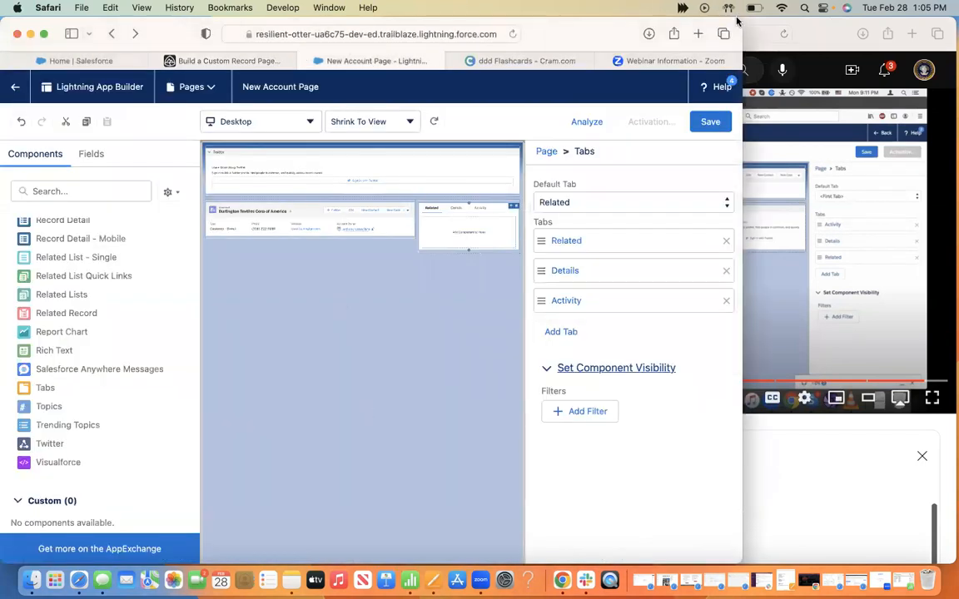
left_click_drag(742, 17, 873, 26)
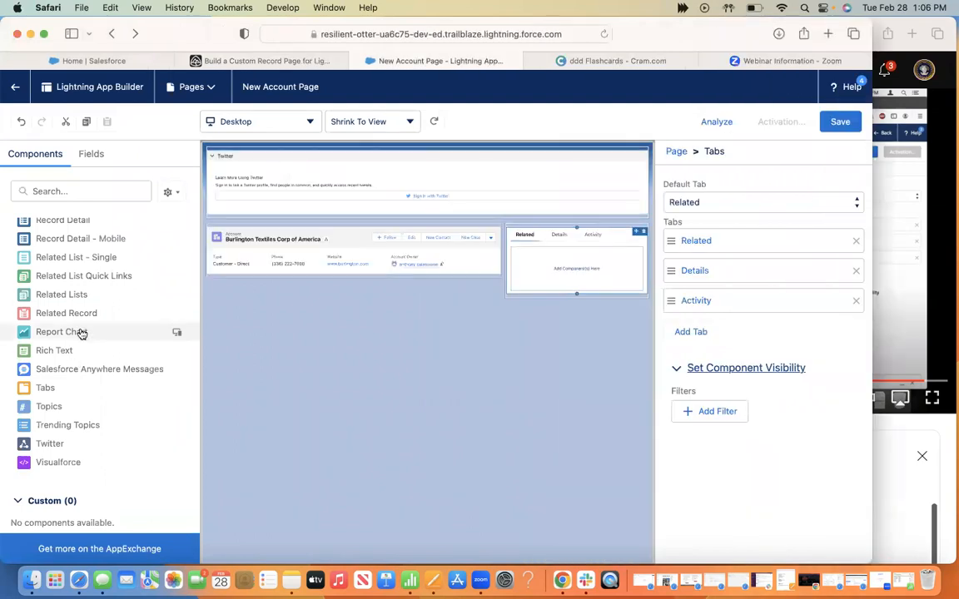
scroll(82, 332, "up", 10)
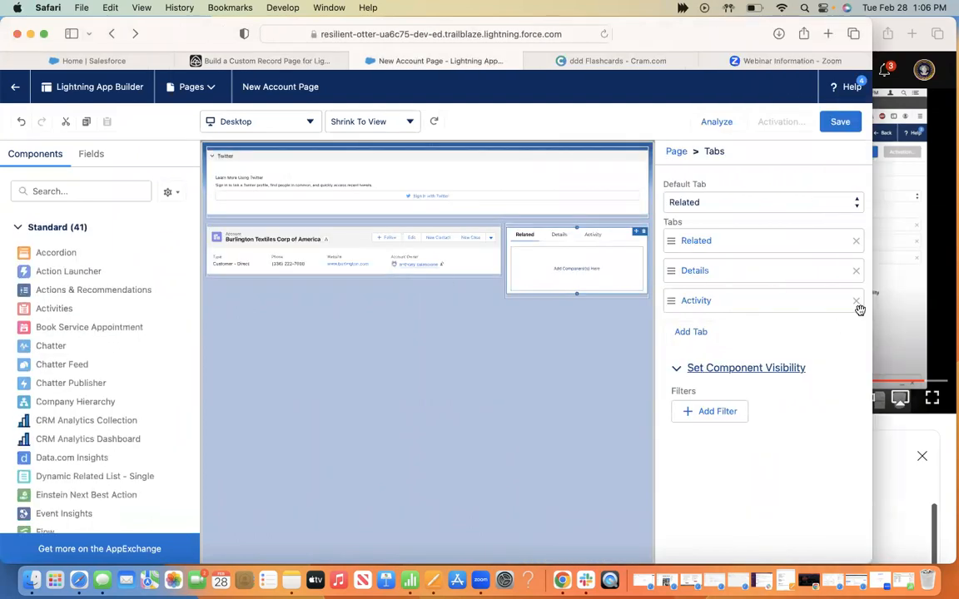
Step: Resume the tutorial video to watch how the Activities component is added to the Activity tab
left_click(905, 317)
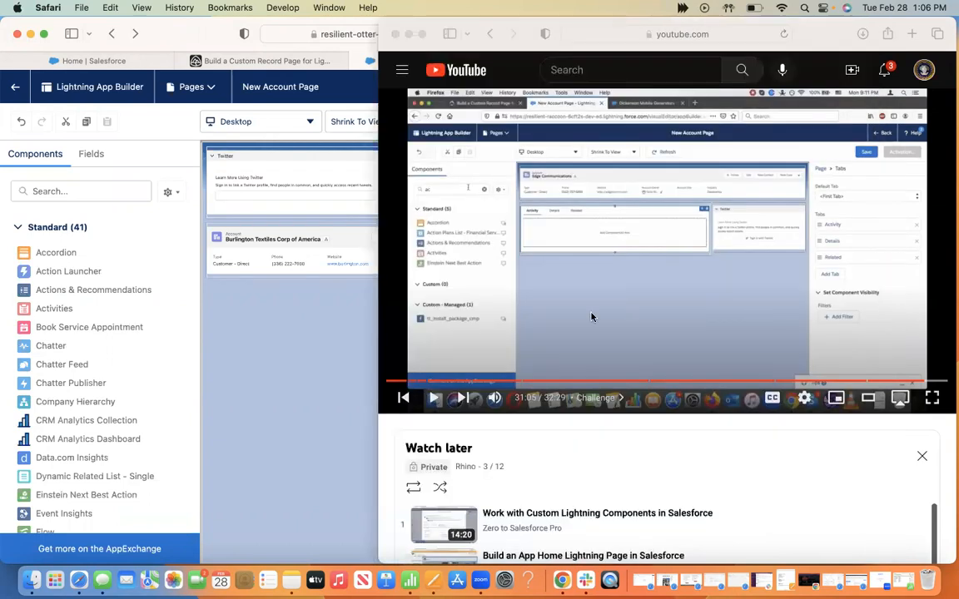
left_click(592, 317)
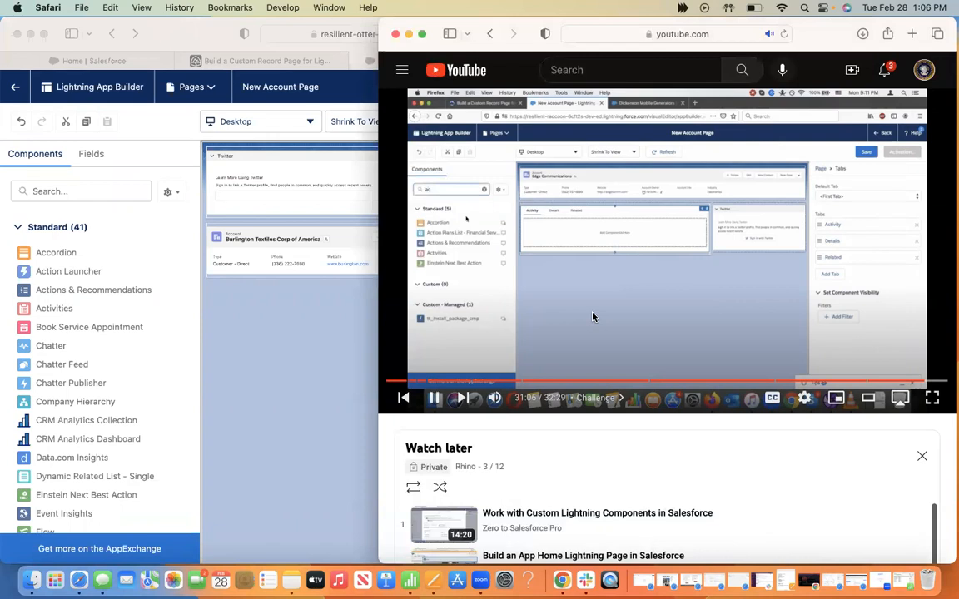
Step: Pause the tutorial video, return to the New Account Page, and try to move the Highlights Panel lower in its region
left_click(592, 317)
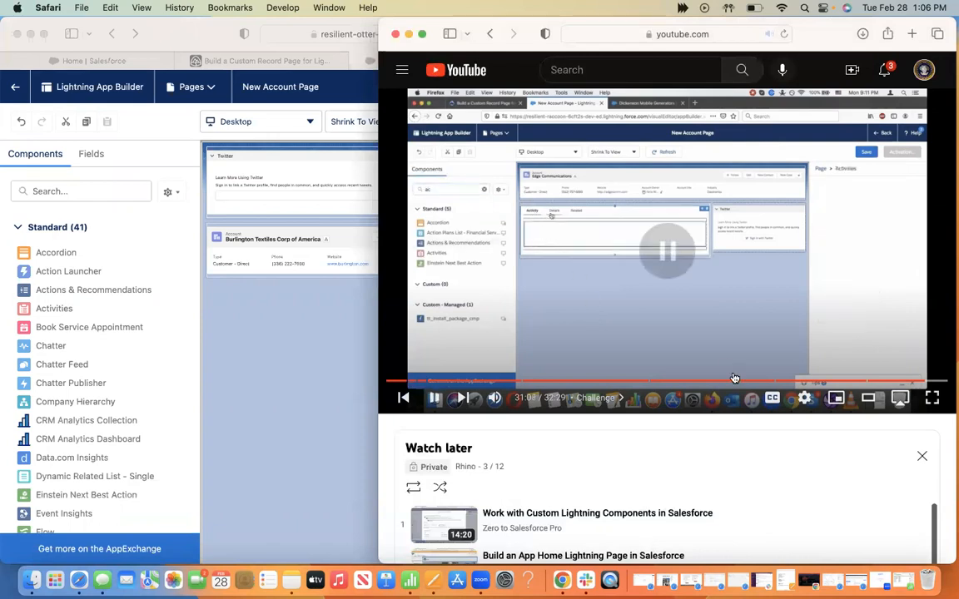
left_click(325, 404)
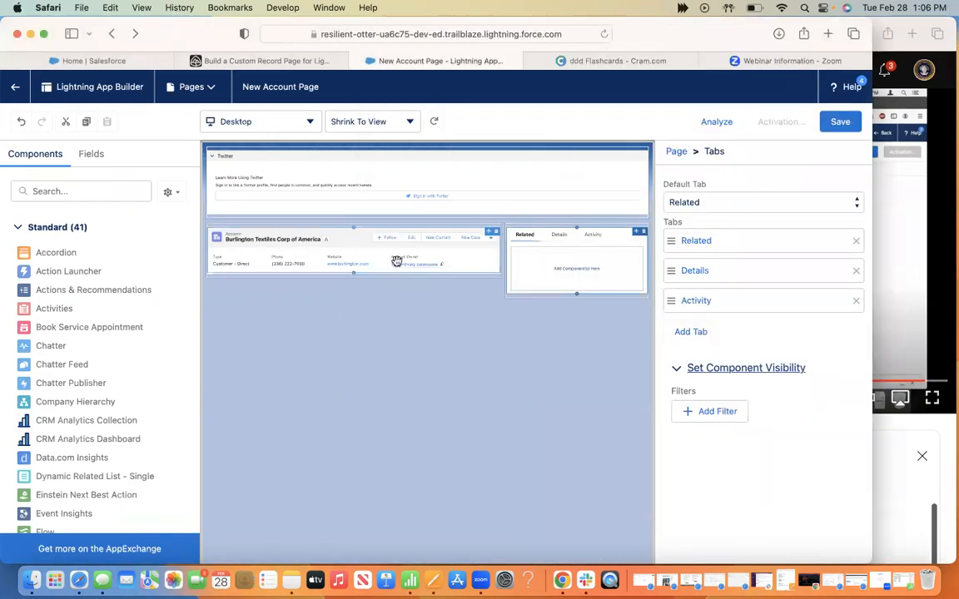
left_click_drag(334, 261, 380, 394)
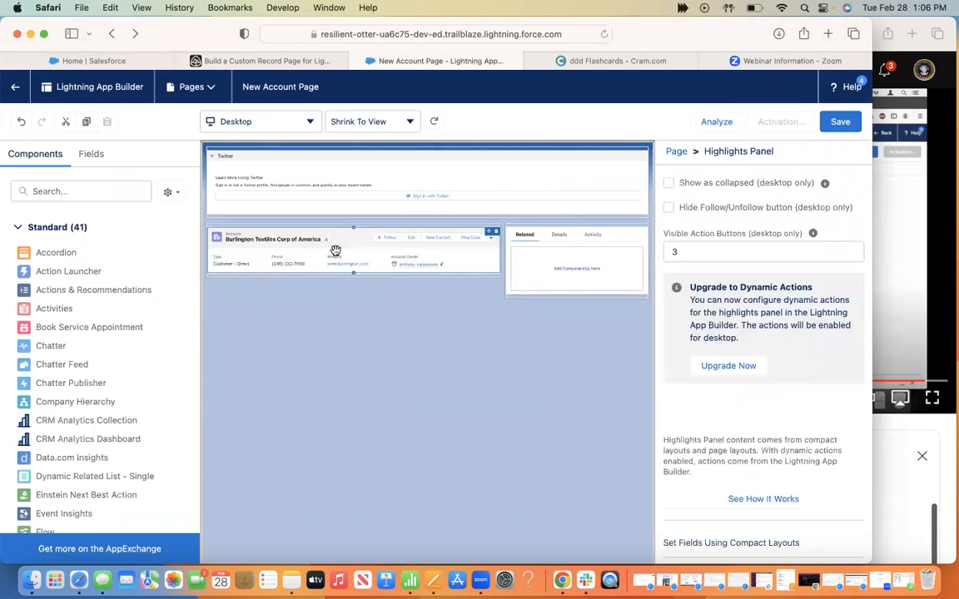
Step: Inspect the properties of the Tabs component and the Highlights Panel on the New Account Page
left_click(541, 250)
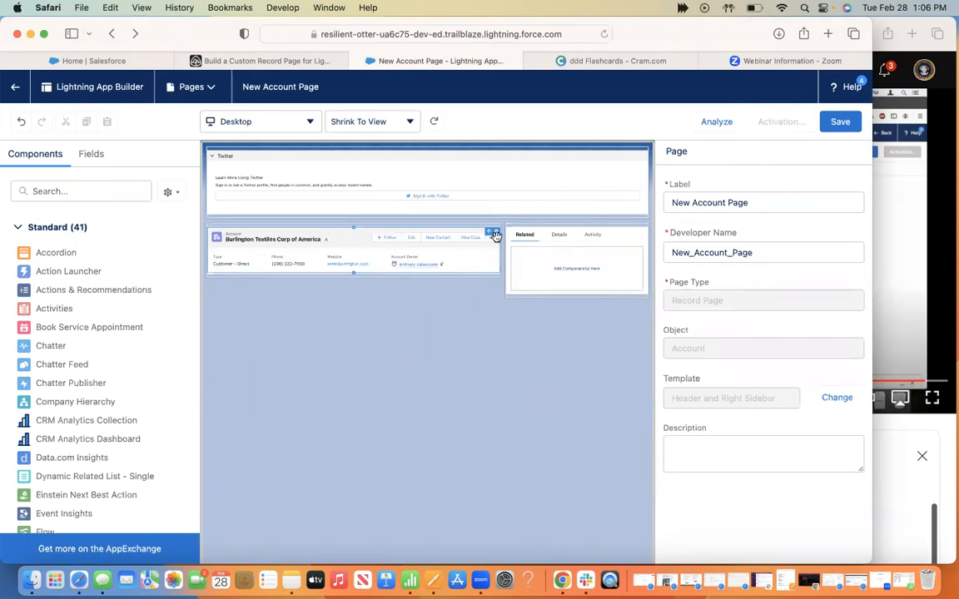
left_click(636, 233)
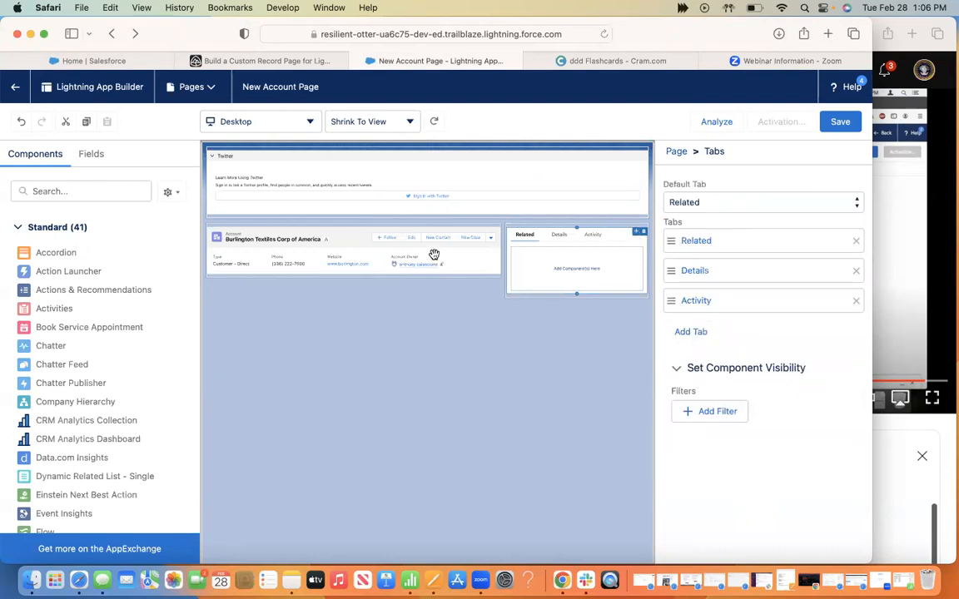
left_click(490, 233)
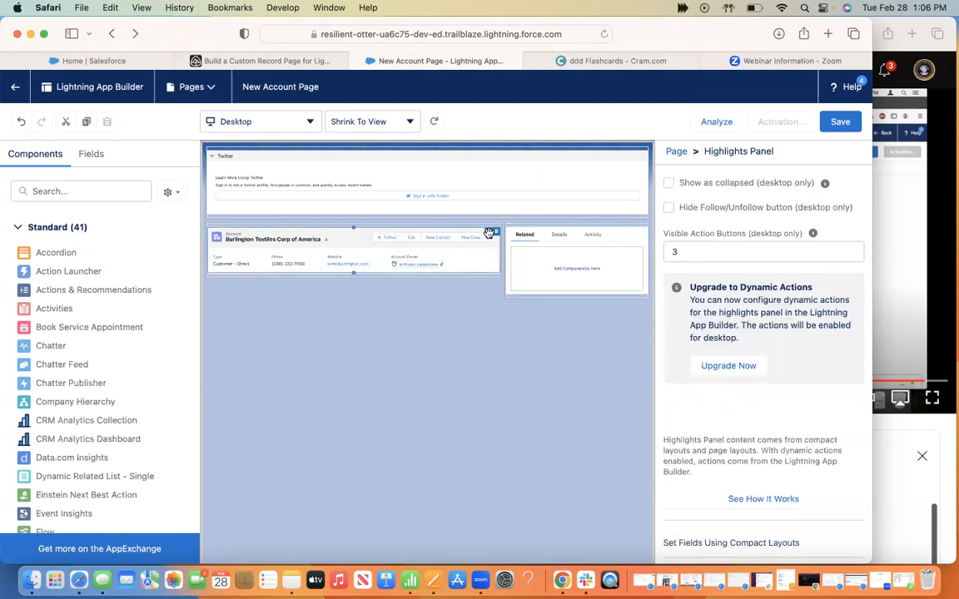
left_click(467, 188)
left_click(568, 268)
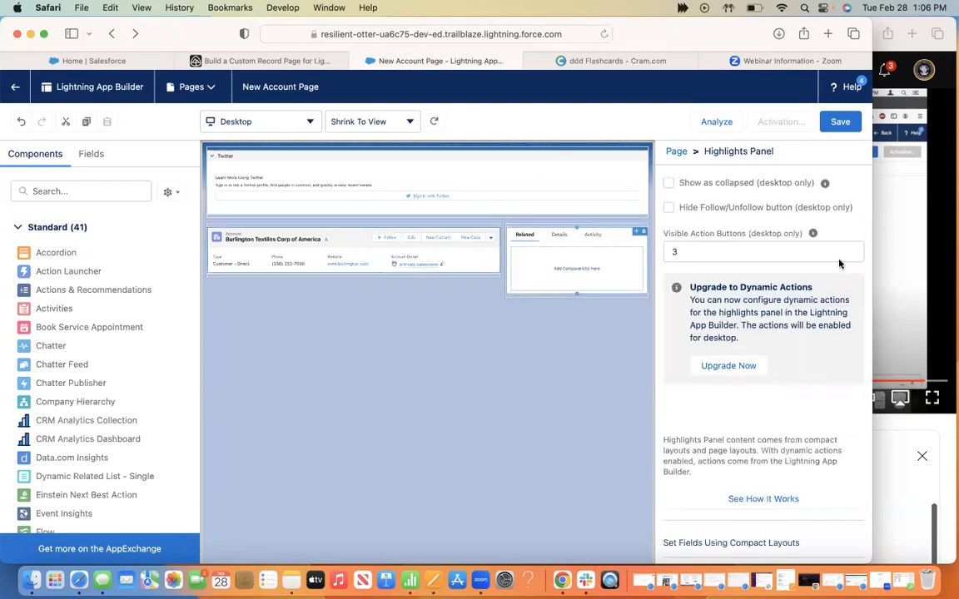
Step: Review the Trailhead challenge's requirements for the Lightning page settings, standard components and Tabs component
left_click(252, 63)
scroll(311, 341, "up", 3)
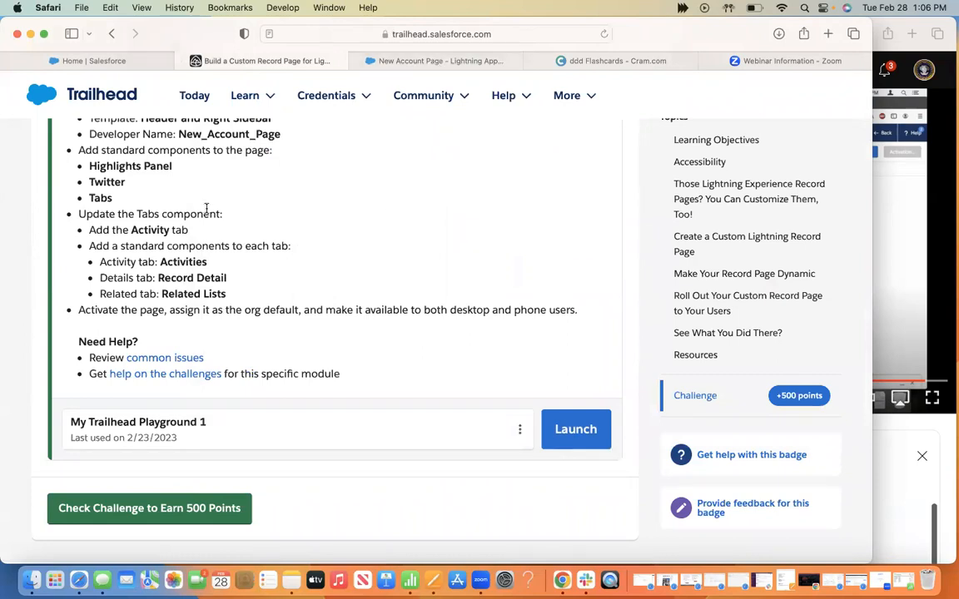
scroll(185, 321, "up", 1)
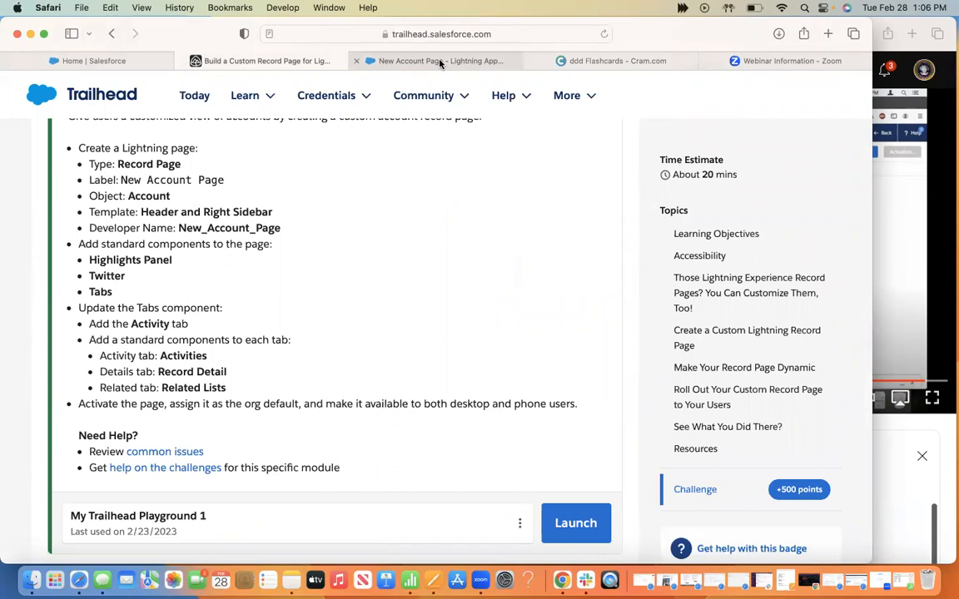
Step: Return to the New Account Page and check the placed Highlights Panel, Twitter and Tabs components one after another
mouse_move(441, 64)
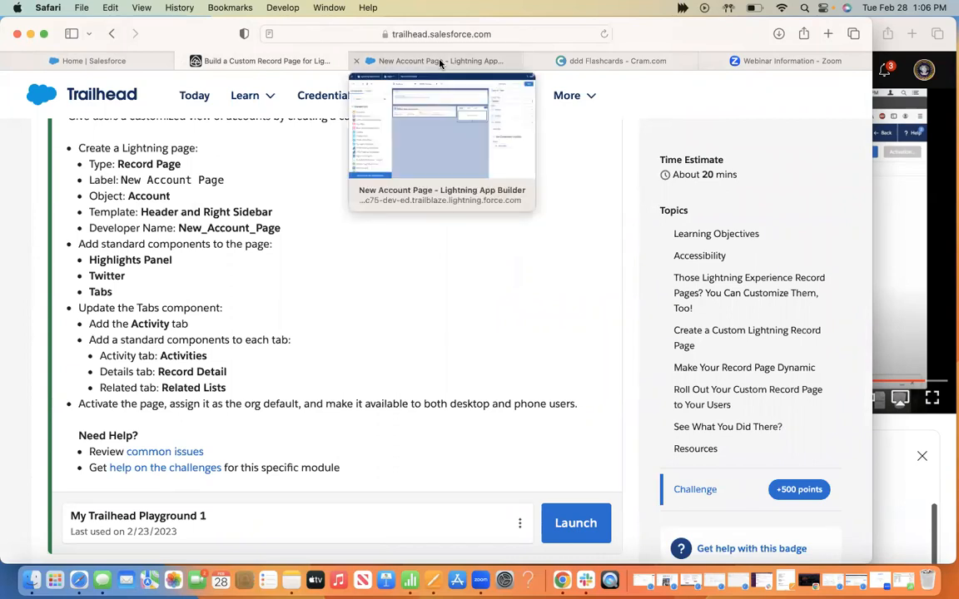
left_click(441, 61)
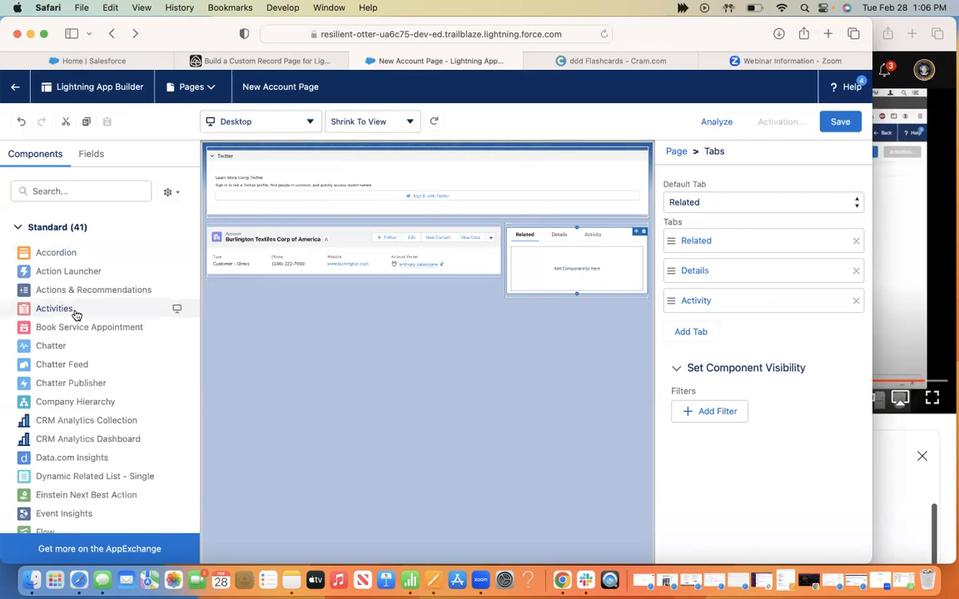
left_click(305, 246)
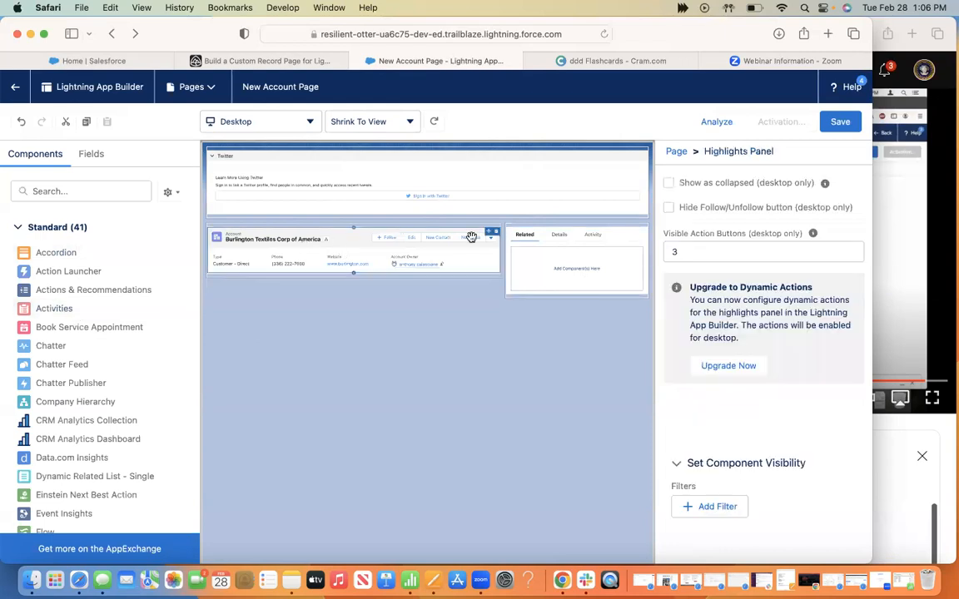
left_click(289, 184)
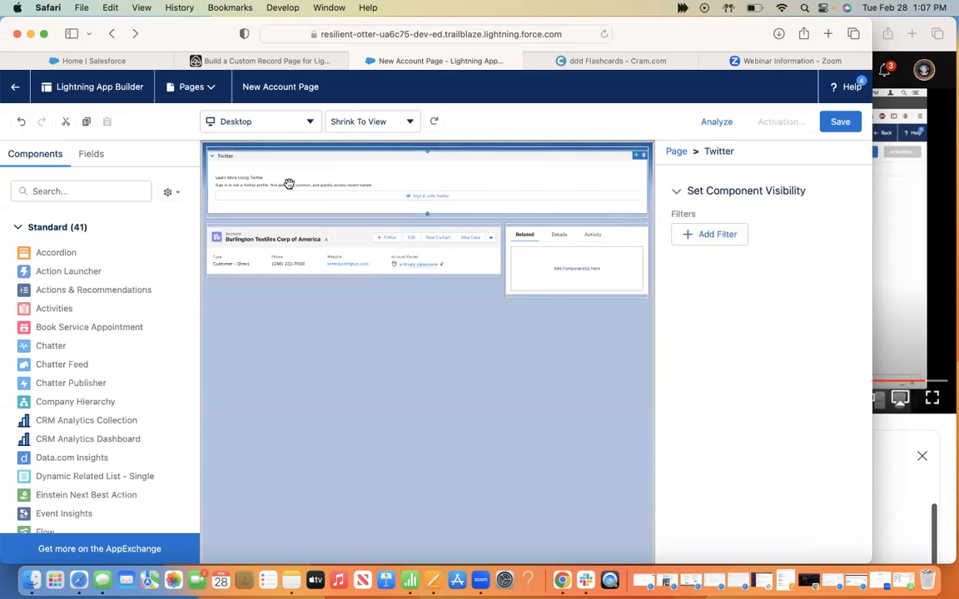
left_click(282, 241)
left_click(576, 276)
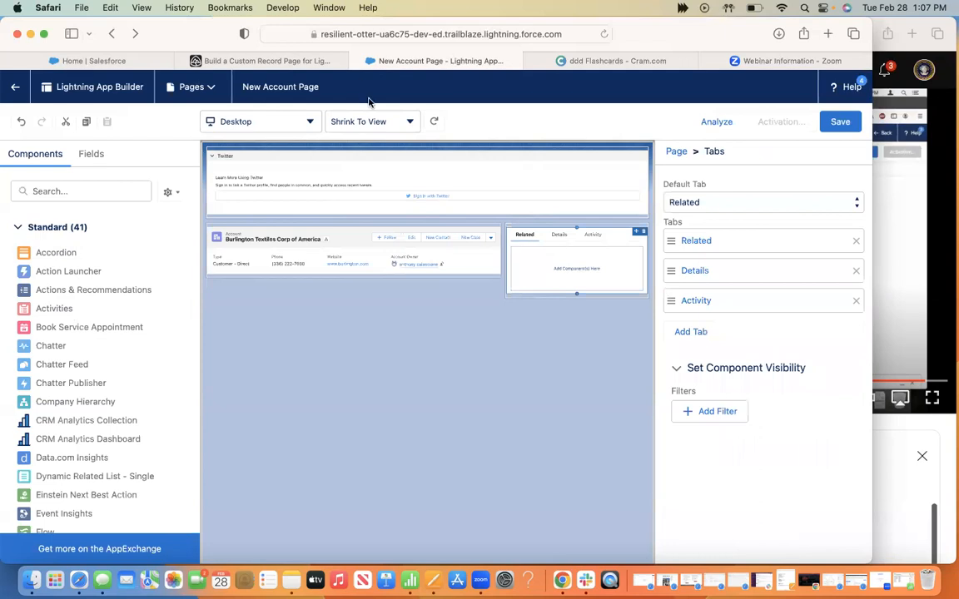
Step: Compare the Tabs component with the challenge instructions, opening the Activity tab's label settings to check them
left_click(266, 67)
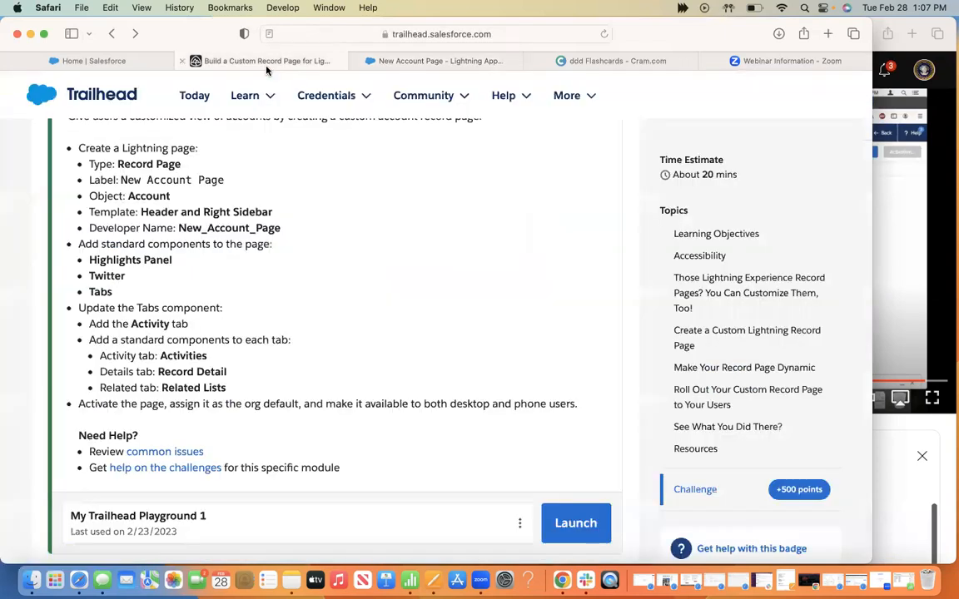
left_click(422, 63)
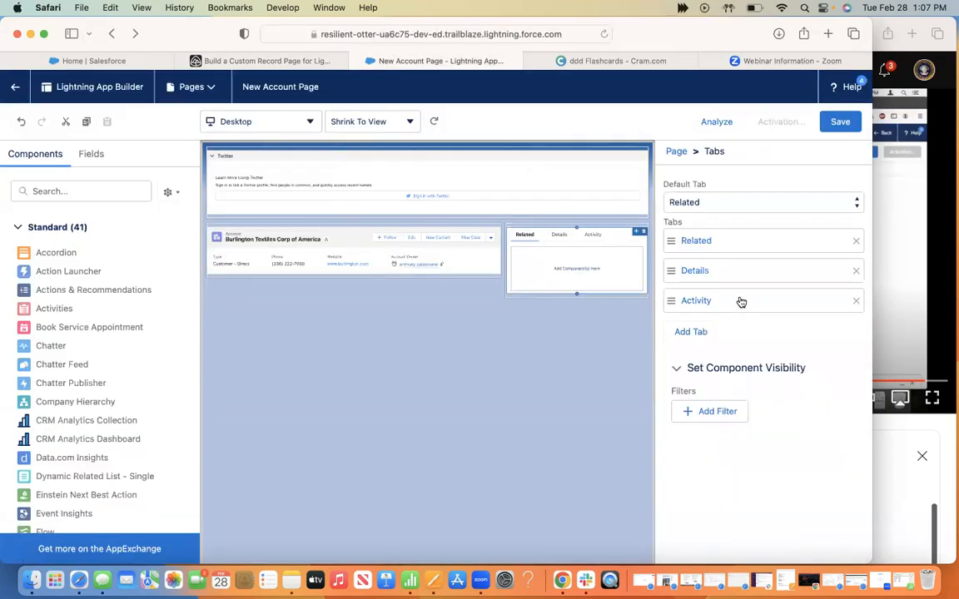
left_click(741, 303)
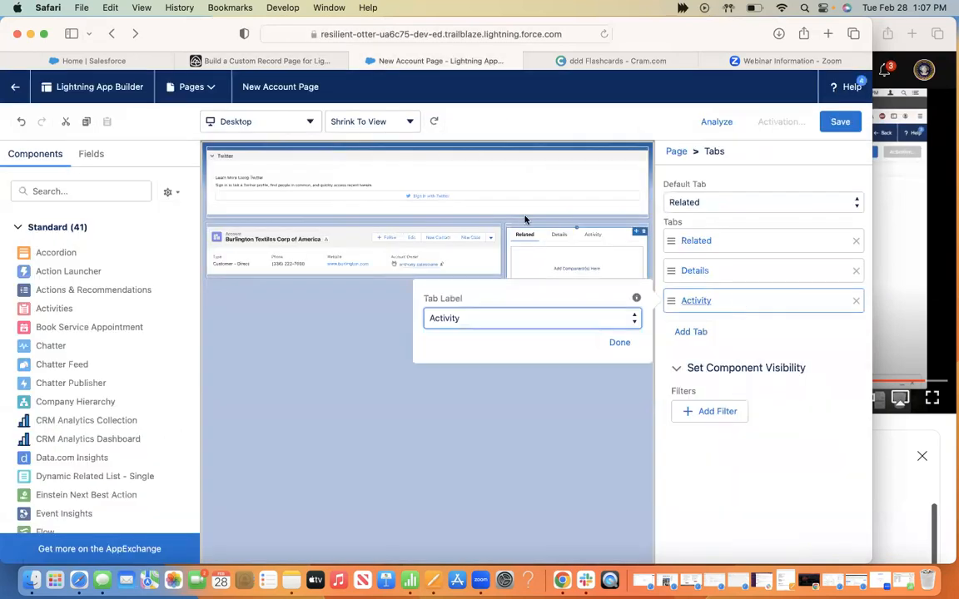
left_click(266, 61)
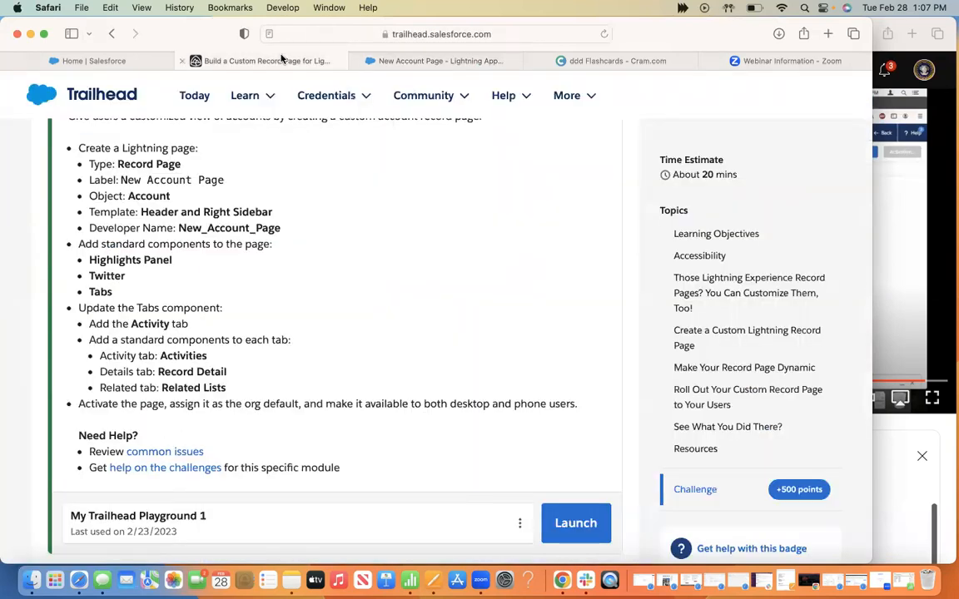
Step: Return to the New Account Page in Lightning App Builder and add the Activities component to the Related tab
left_click(435, 63)
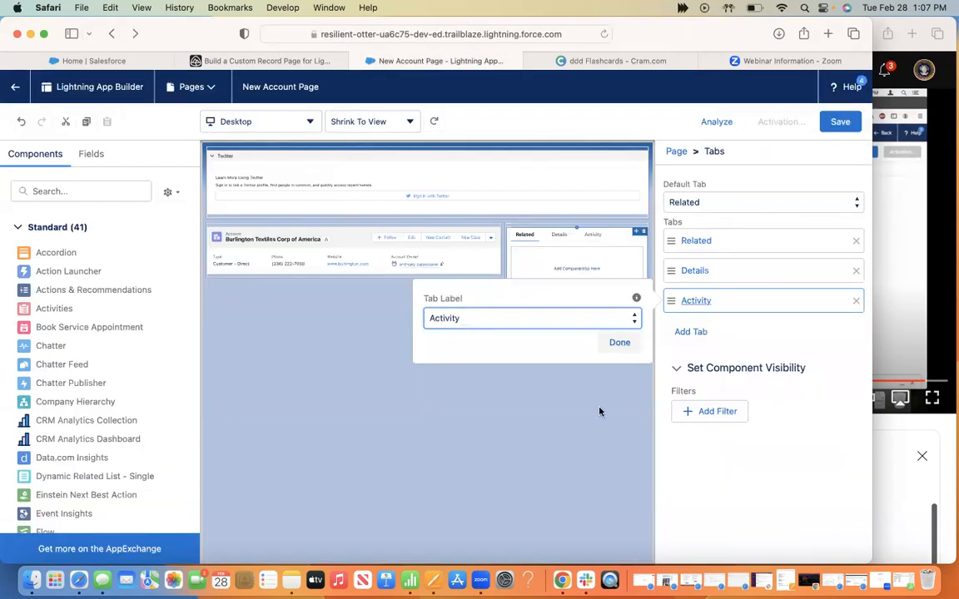
left_click(592, 431)
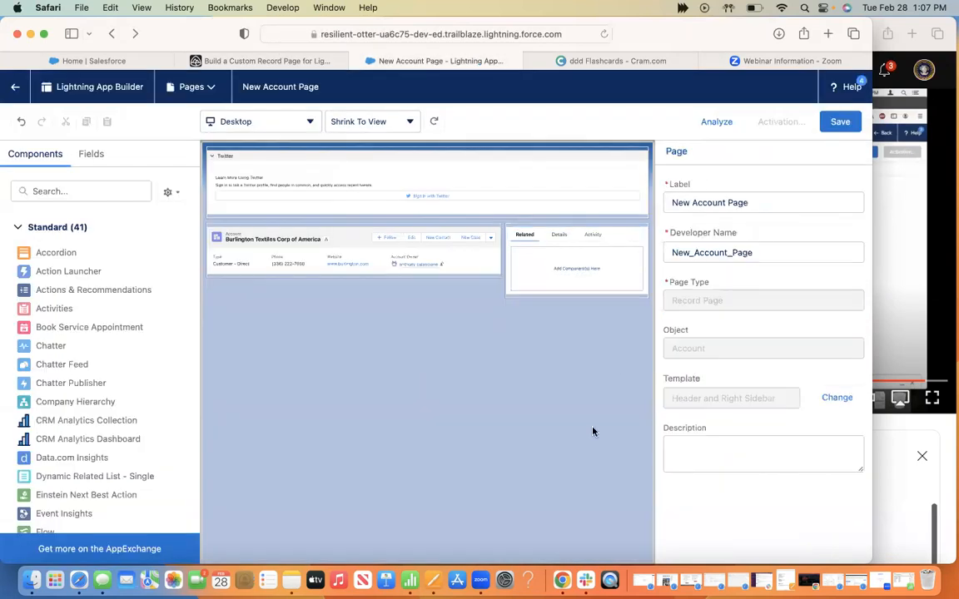
left_click(538, 264)
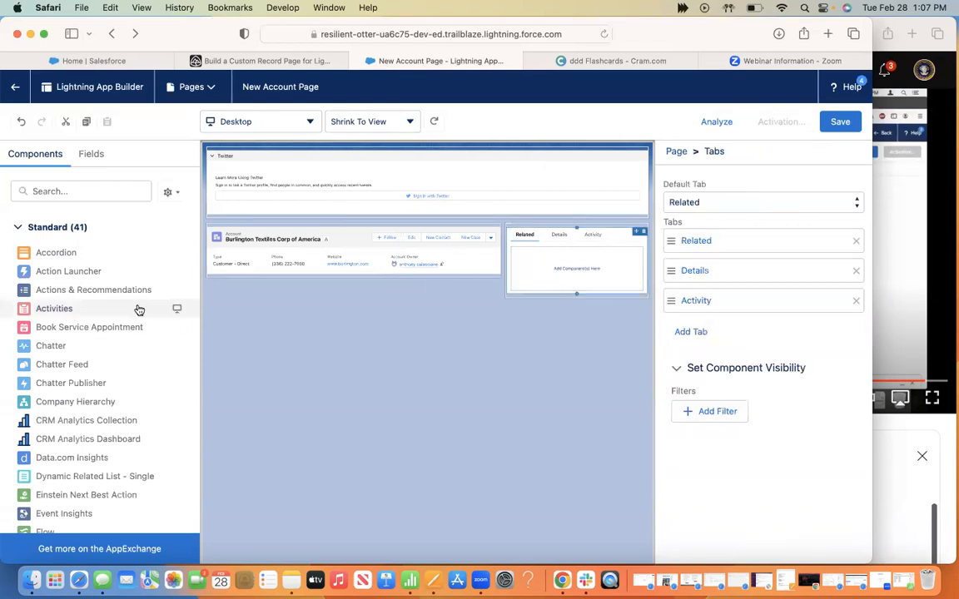
left_click_drag(66, 308, 519, 259)
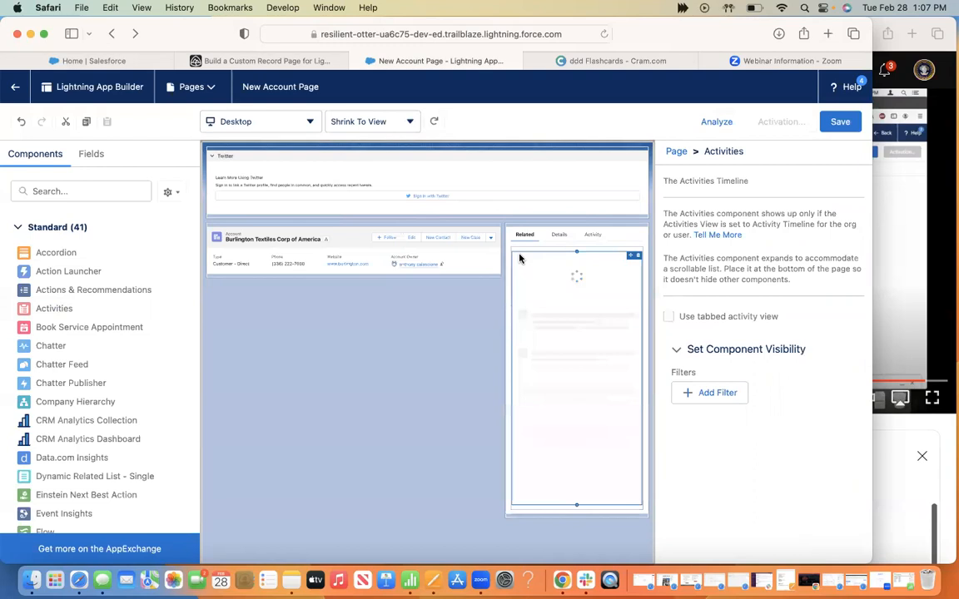
Step: Check the challenge requirements and add the Record Detail component to the Details tab of the Tabs component
left_click(268, 62)
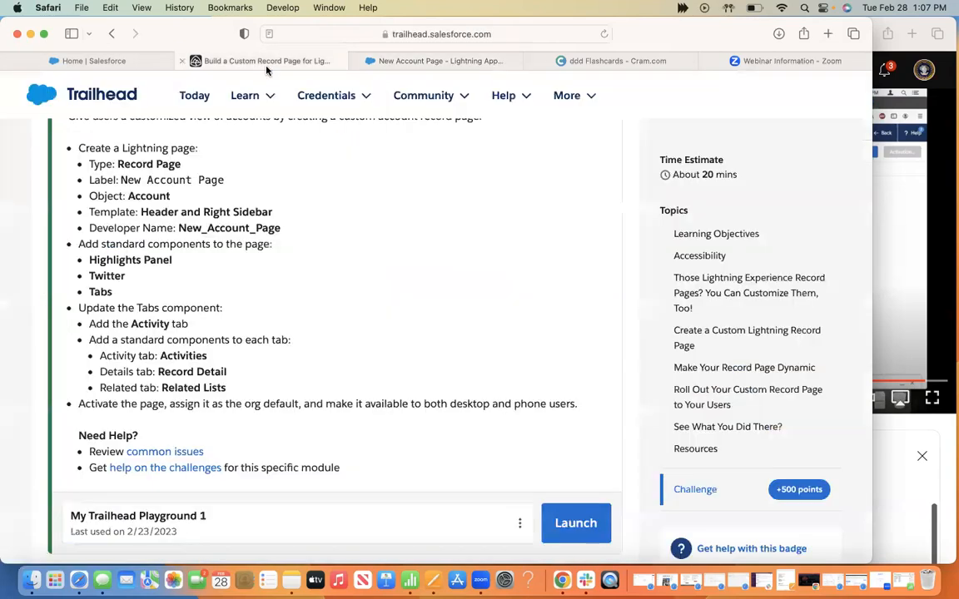
left_click(449, 62)
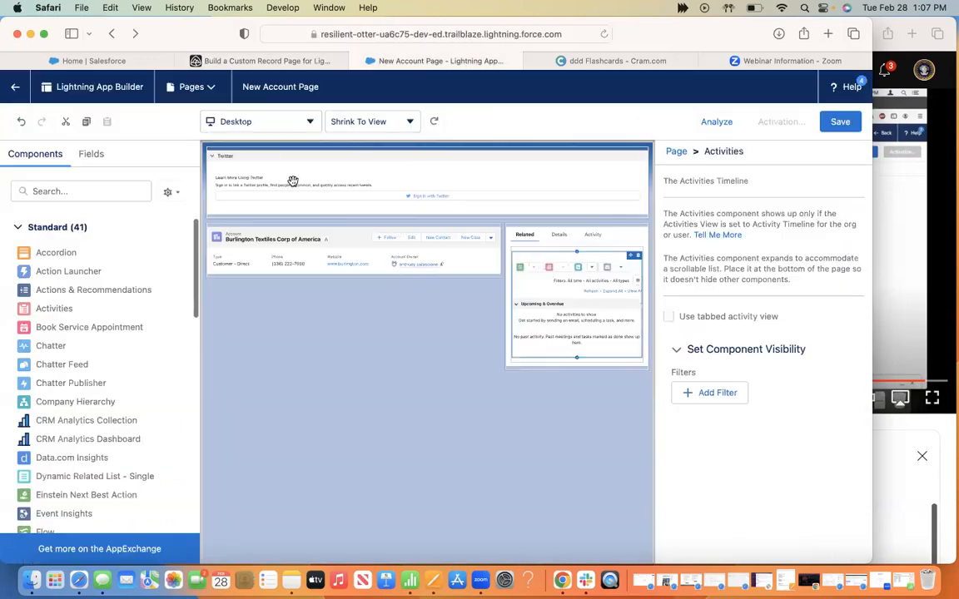
left_click(560, 236)
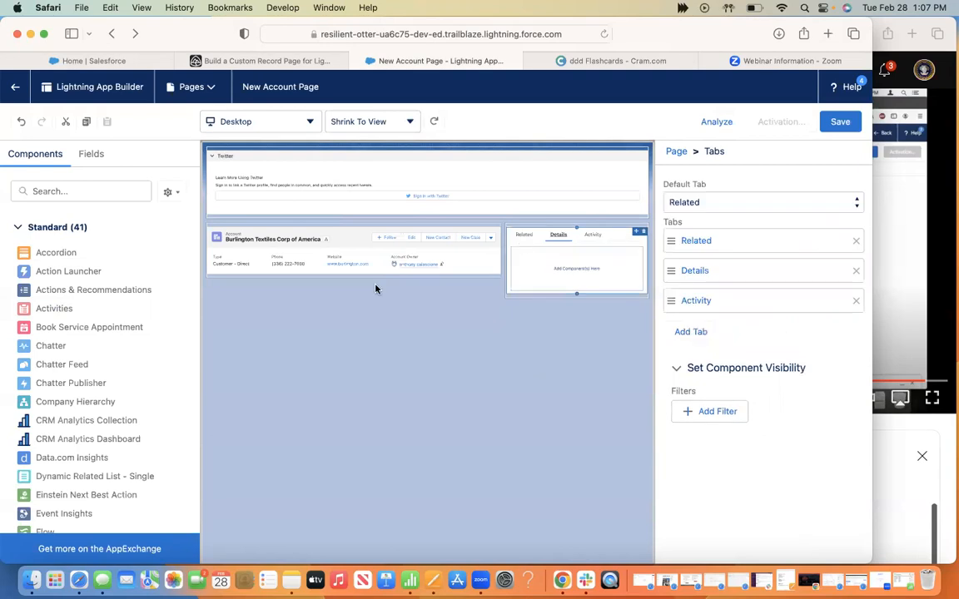
scroll(118, 382, "down", 5)
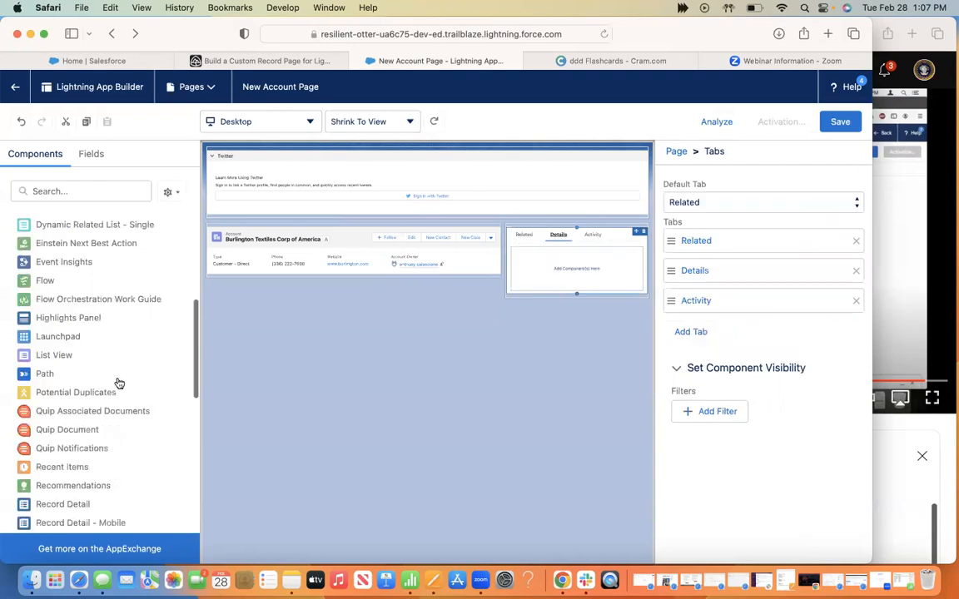
scroll(119, 383, "down", 5)
left_click_drag(73, 353, 545, 266)
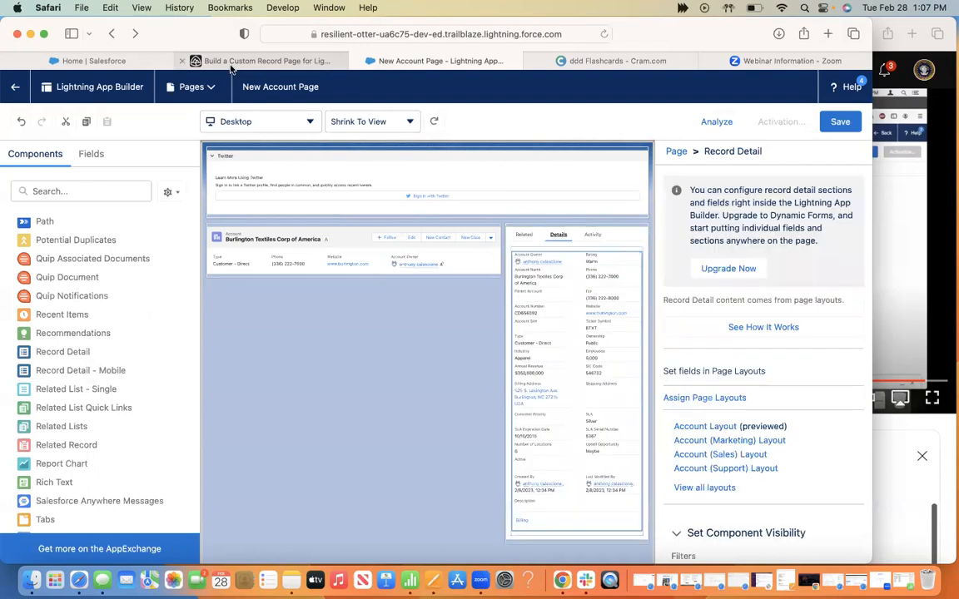
Step: Replace the Activities component in the Related tab with Related Lists, as the challenge requires
left_click(232, 64)
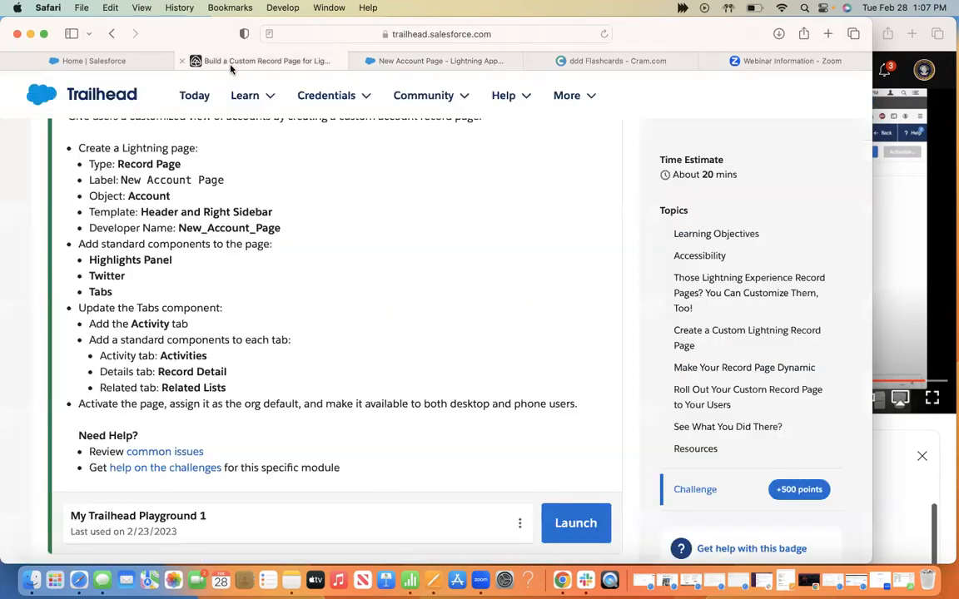
left_click(422, 60)
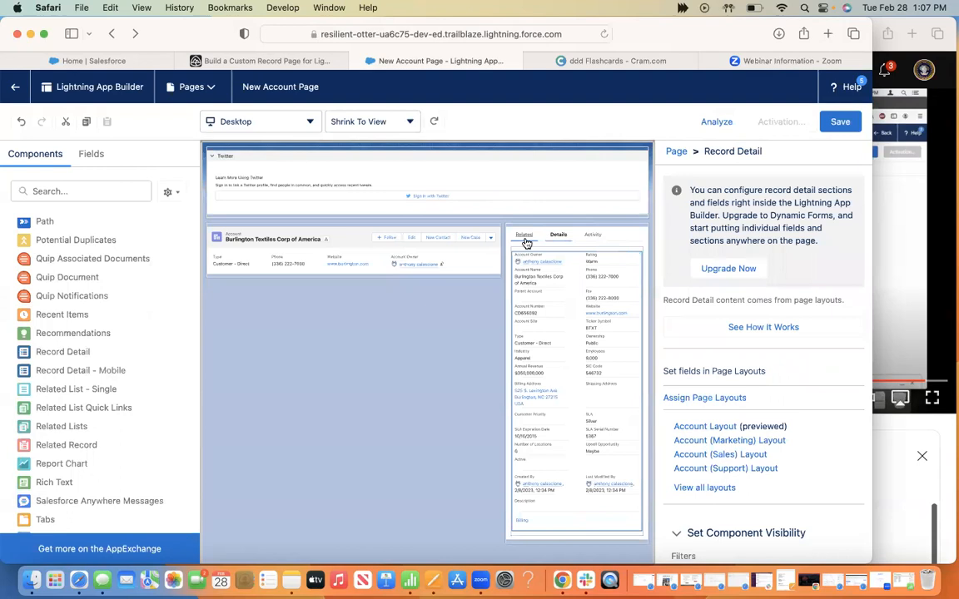
left_click(525, 240)
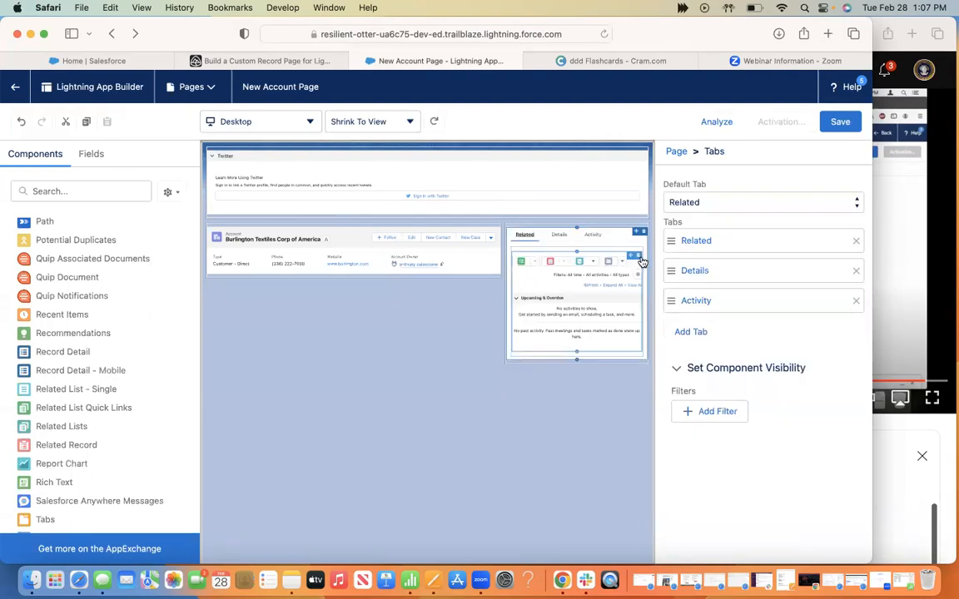
left_click(639, 256)
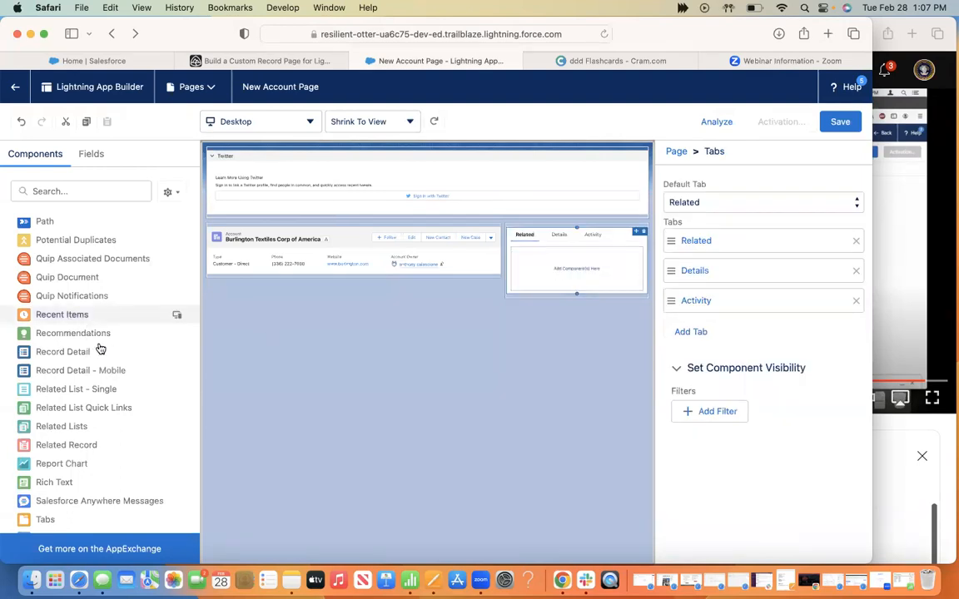
left_click_drag(62, 427, 595, 239)
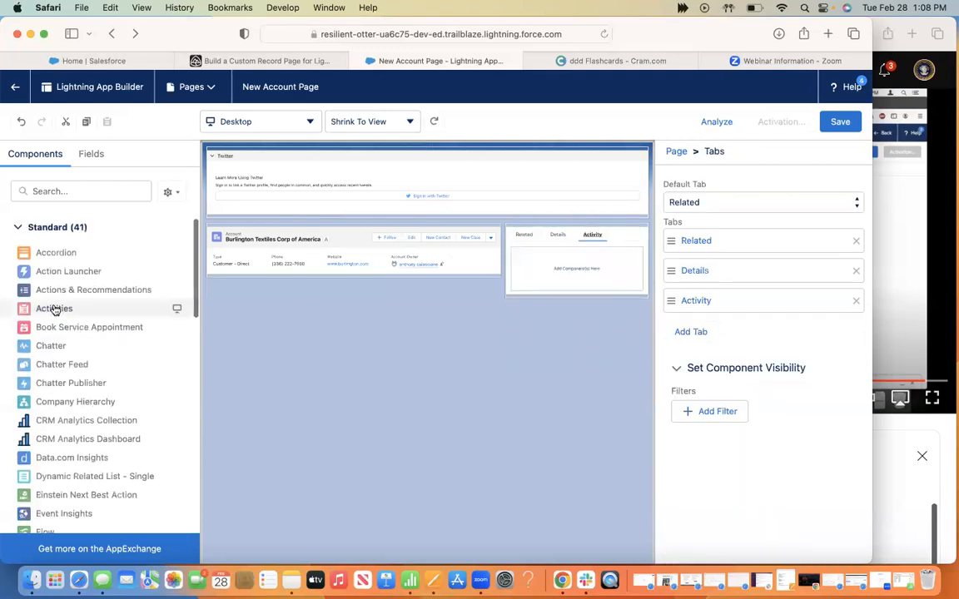
Step: Add the Activities component to the Activity tab and save the New Account Page
left_click(270, 63)
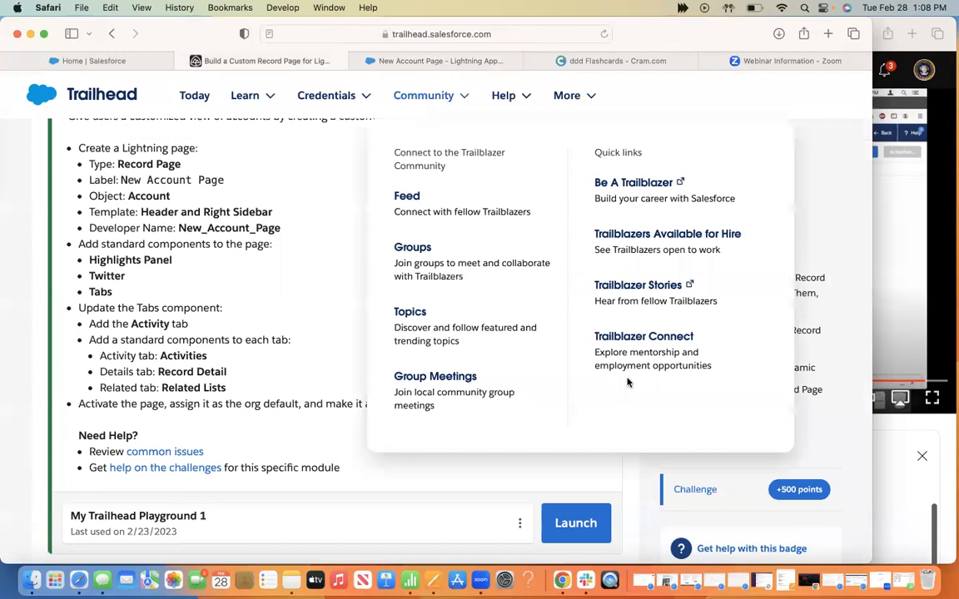
key("ctrl+Tab")
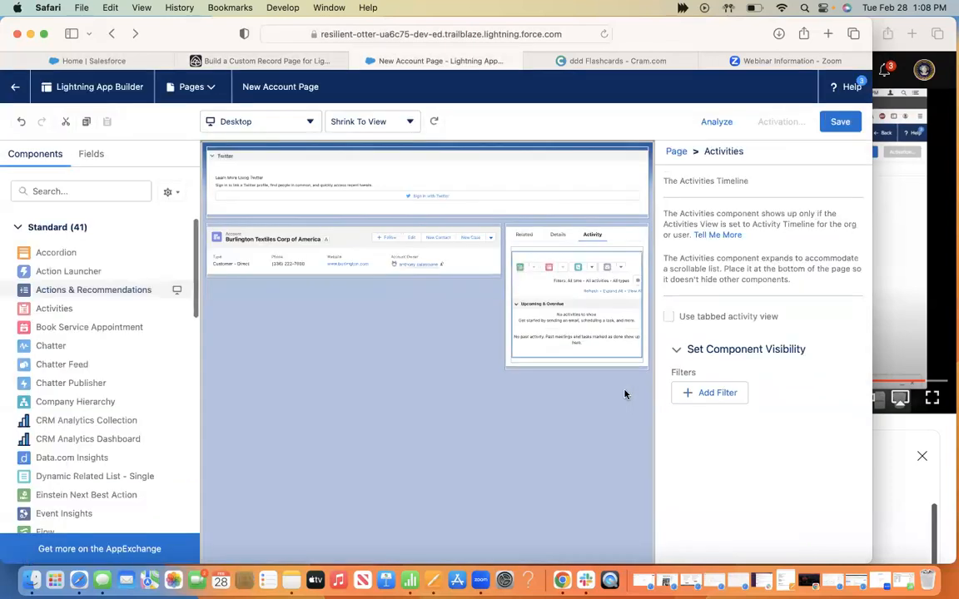
left_click(830, 121)
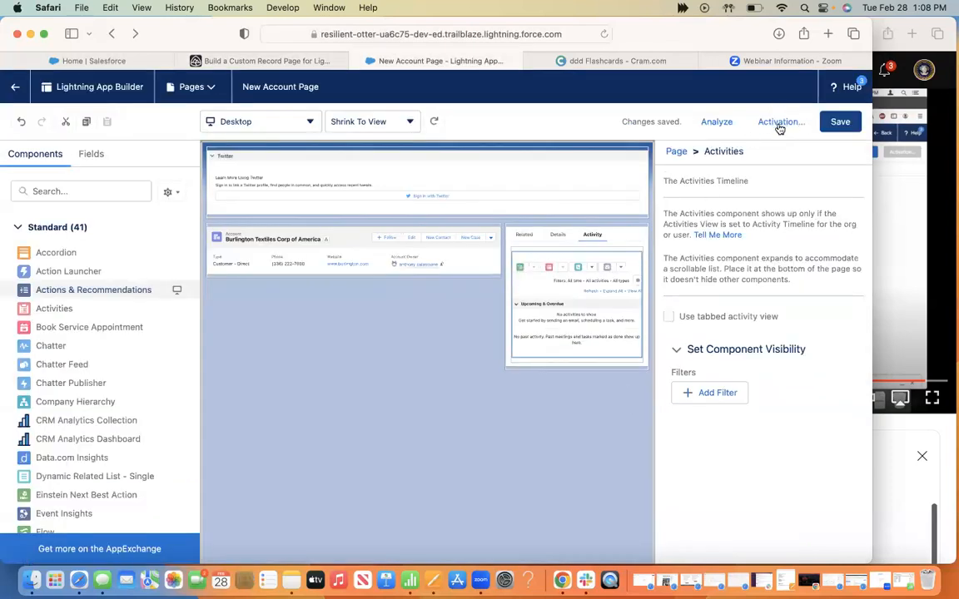
Step: Activate the New Account Page as the org default for both desktop and phone
left_click(780, 125)
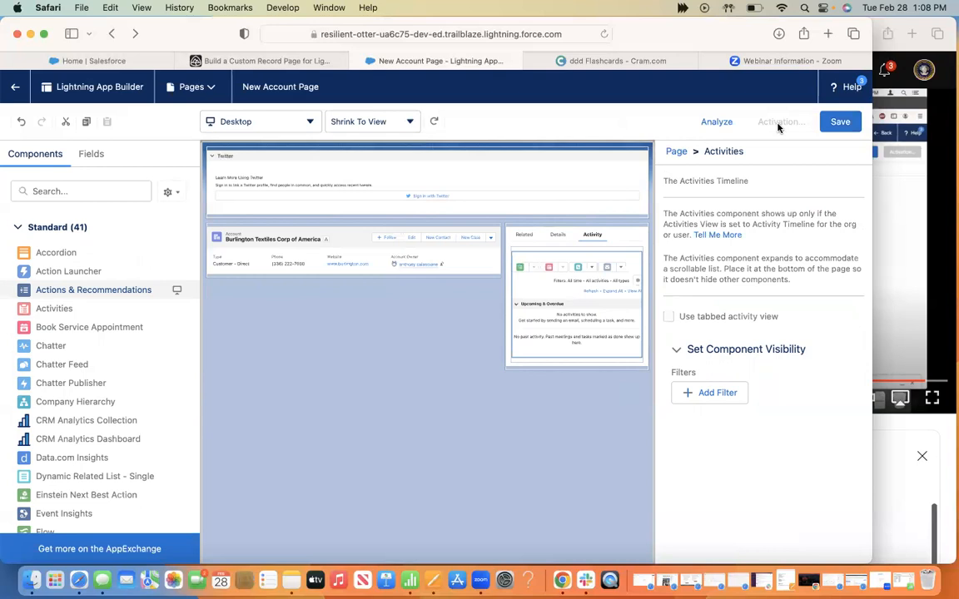
left_click(263, 61)
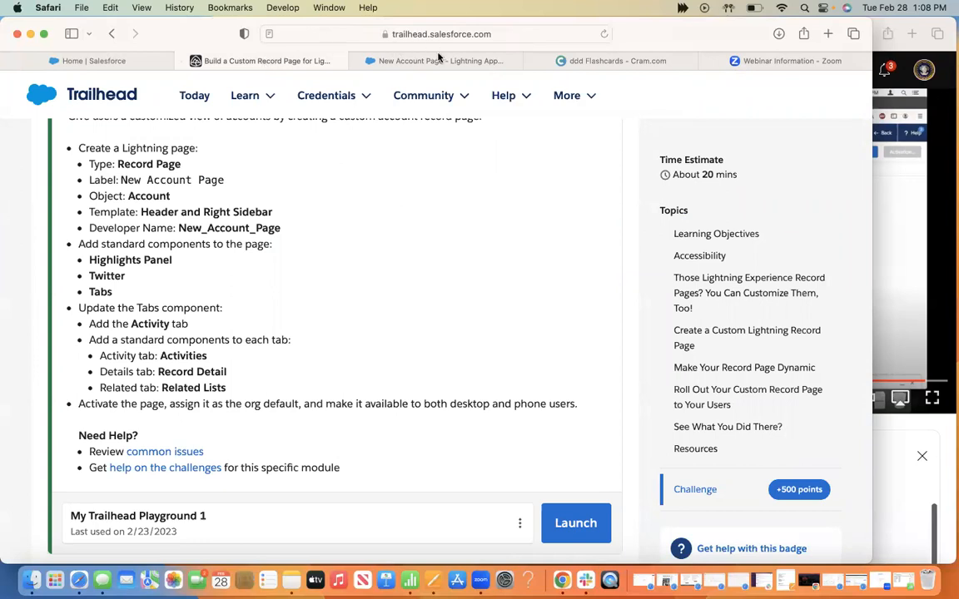
mouse_move(439, 60)
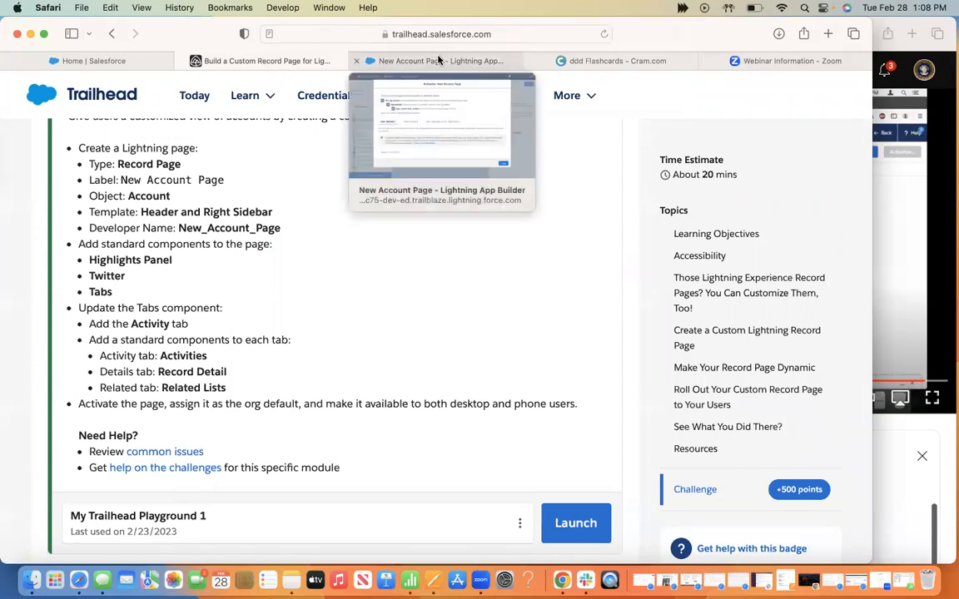
left_click(440, 60)
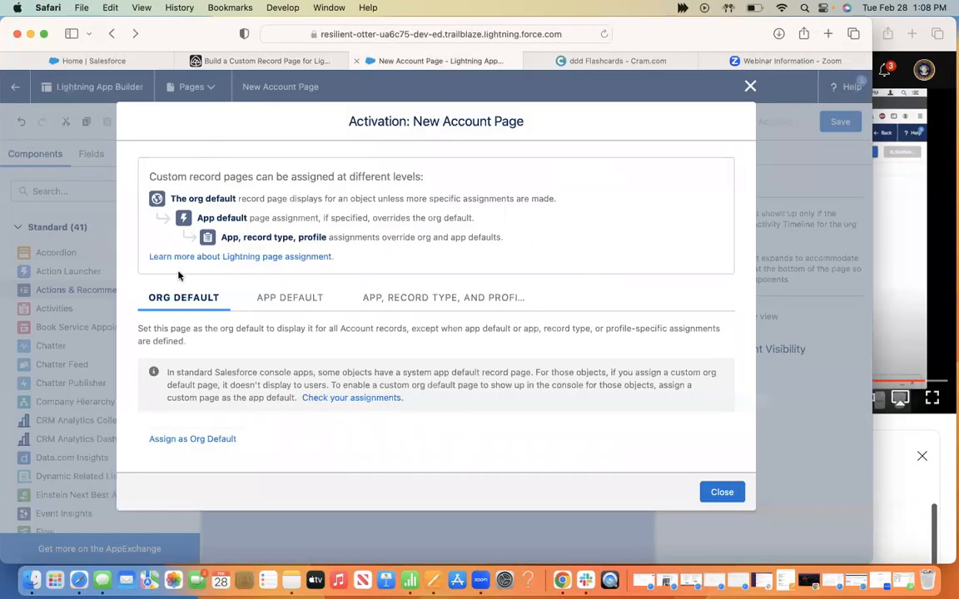
left_click(185, 445)
left_click(275, 339)
left_click(724, 436)
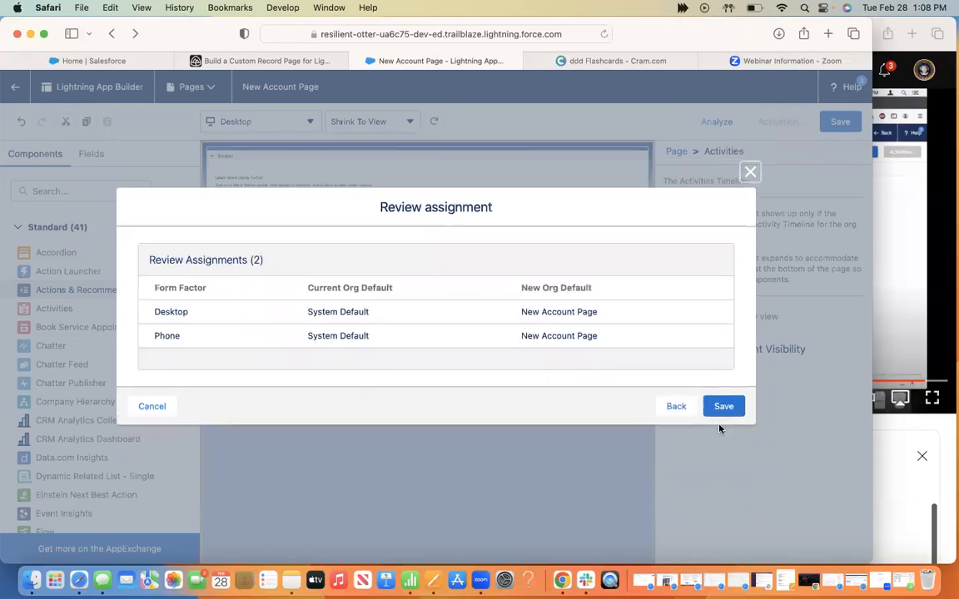
left_click(721, 406)
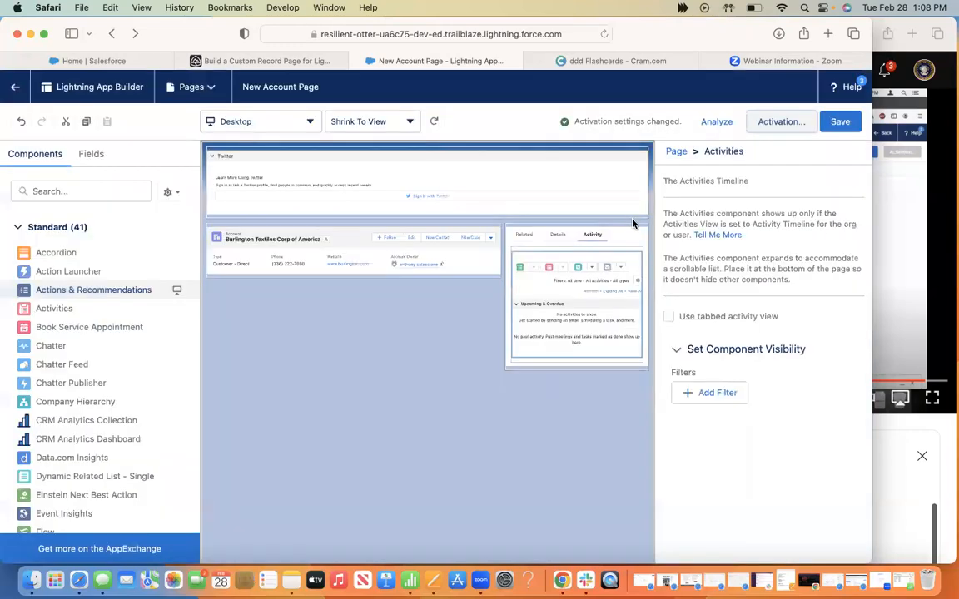
Step: Submit the custom record page challenge on Trailhead for checking and continue to the next unit
left_click(281, 64)
scroll(427, 336, "down", 5)
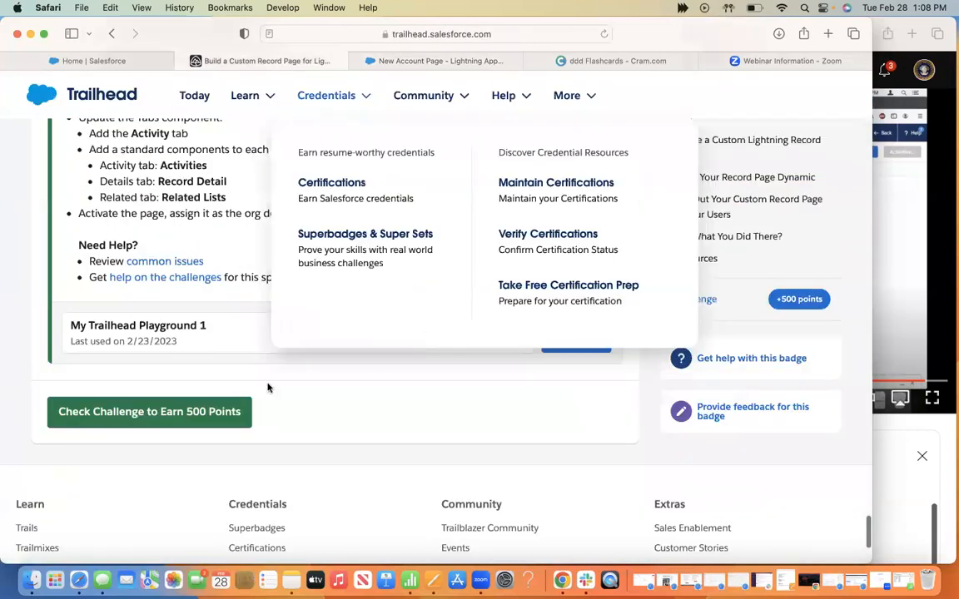
left_click(190, 421)
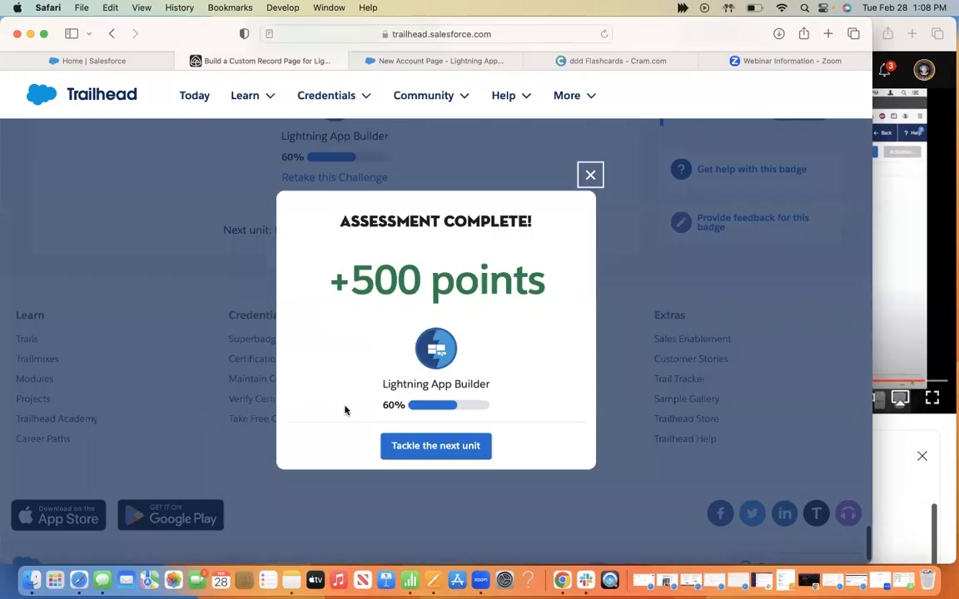
left_click(437, 447)
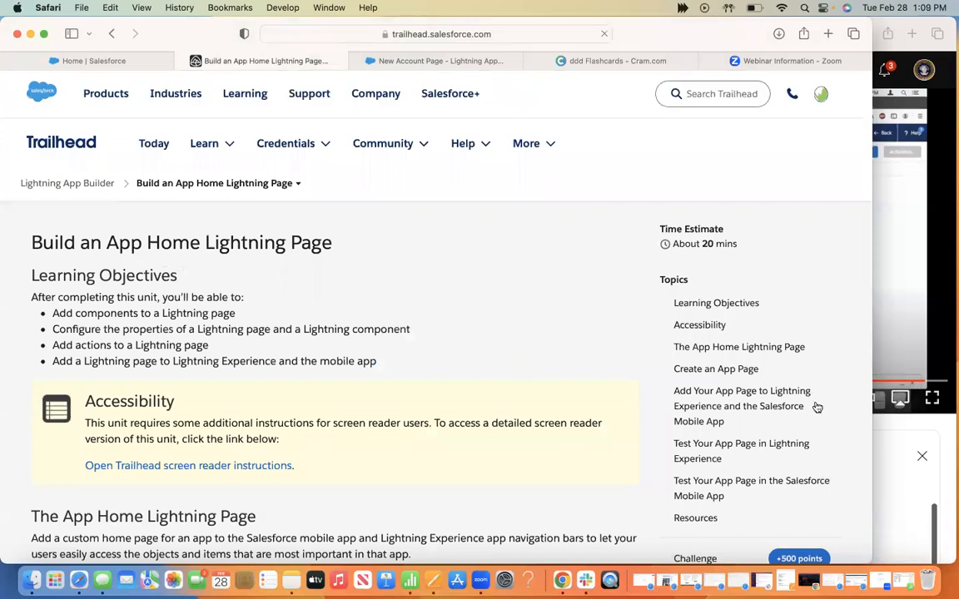
Step: Switch to the YouTube window and play "Build an App Home Lightning Page in Salesforce" from the Watch later playlist in full screen
left_click(912, 50)
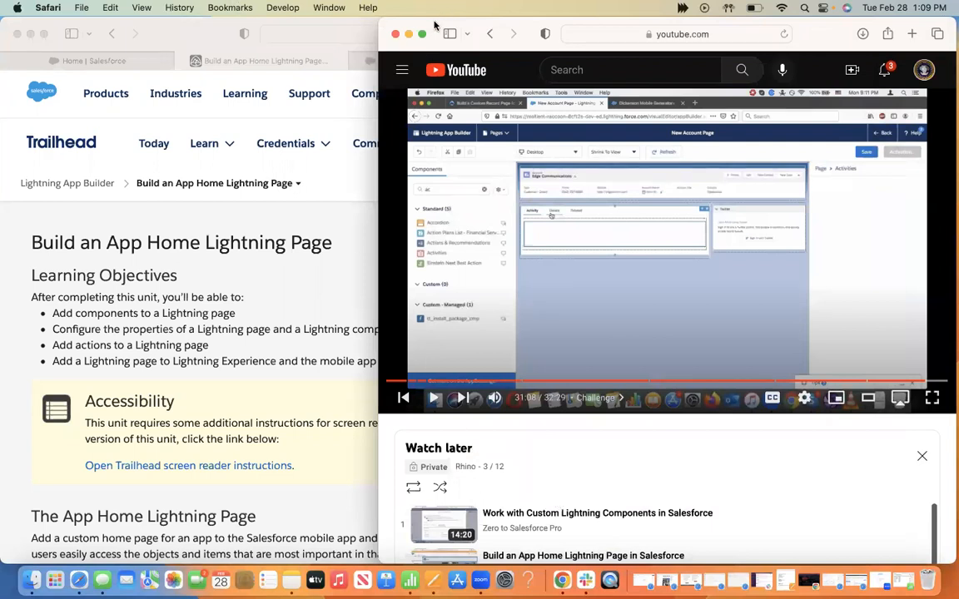
left_click_drag(343, 22, 200, 10)
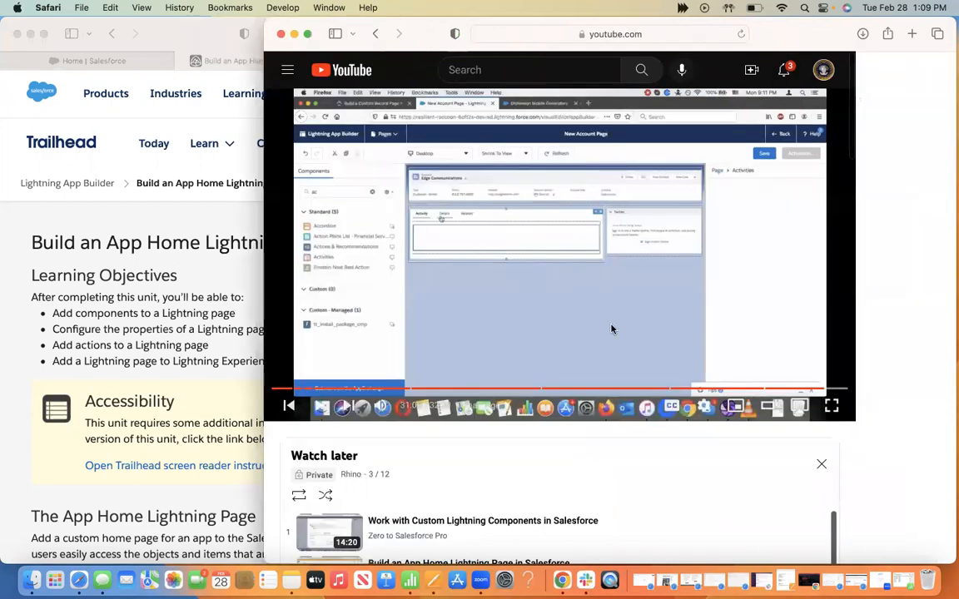
scroll(614, 331, "down", 5)
scroll(614, 331, "down", 2)
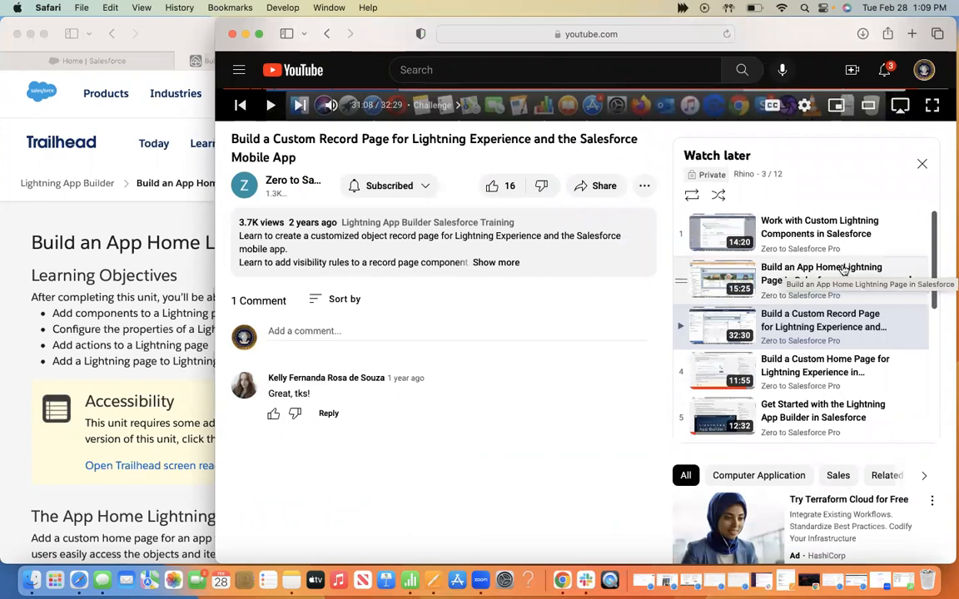
left_click(843, 270)
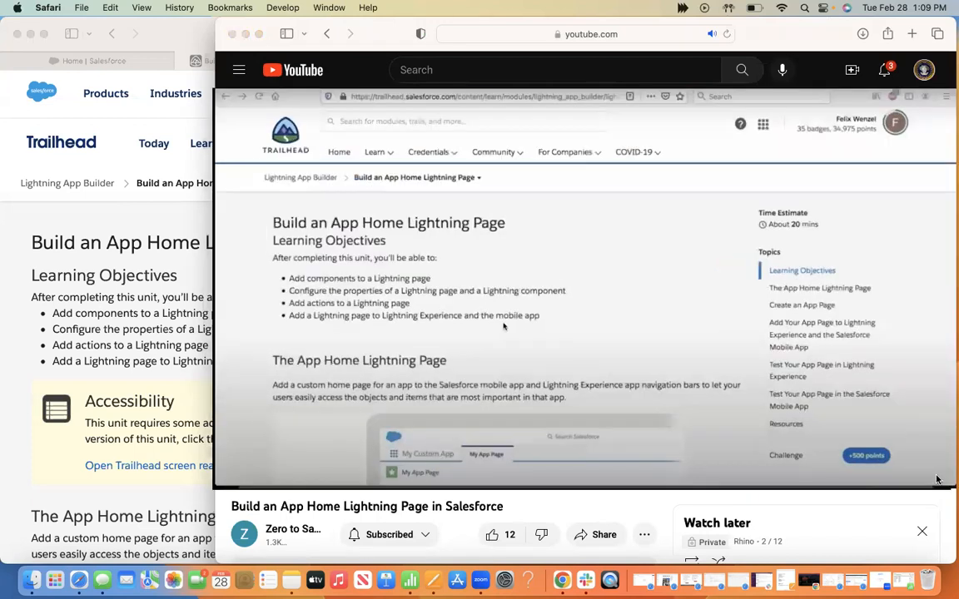
left_click(936, 481)
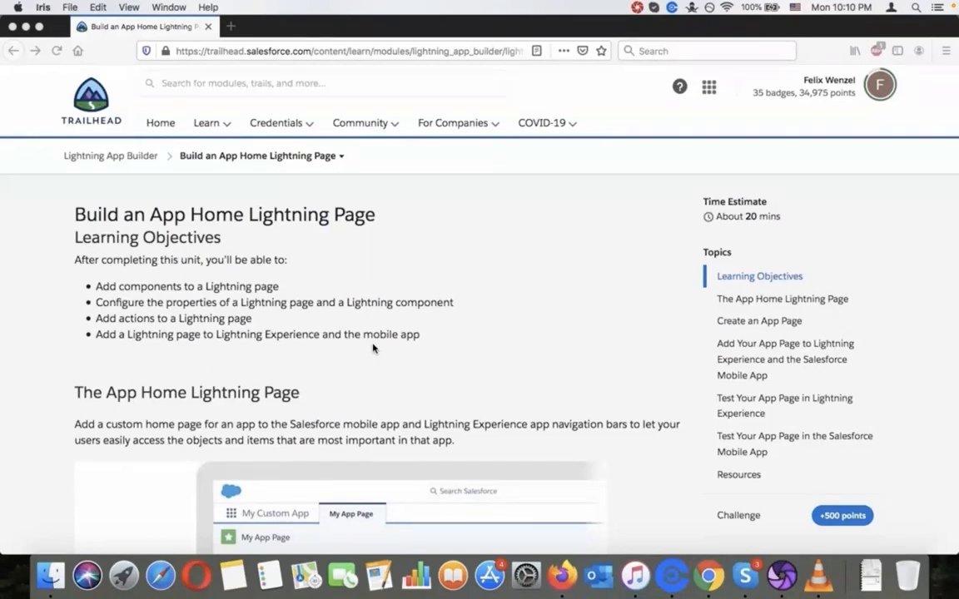
Step: Read the unit's learning objectives, the App Home Lightning Page overview and the Create an App Page instructions
scroll(372, 348, "down", 1)
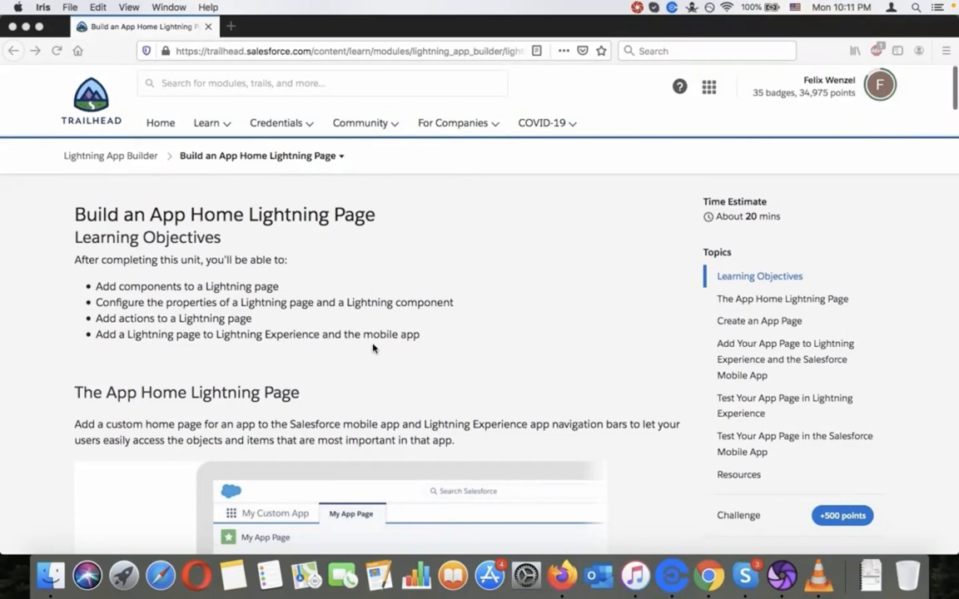
scroll(373, 348, "down", 5)
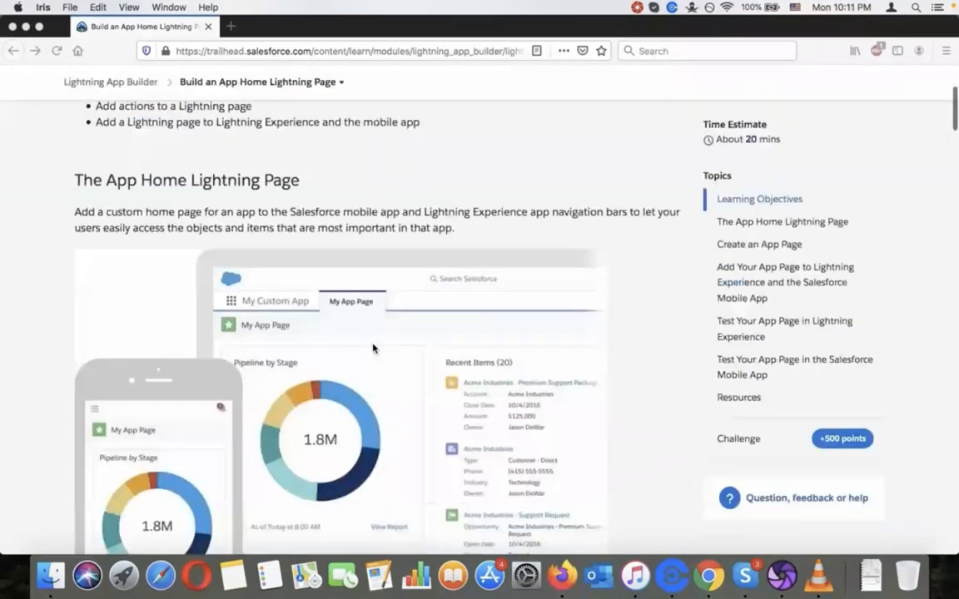
scroll(373, 349, "down", 1)
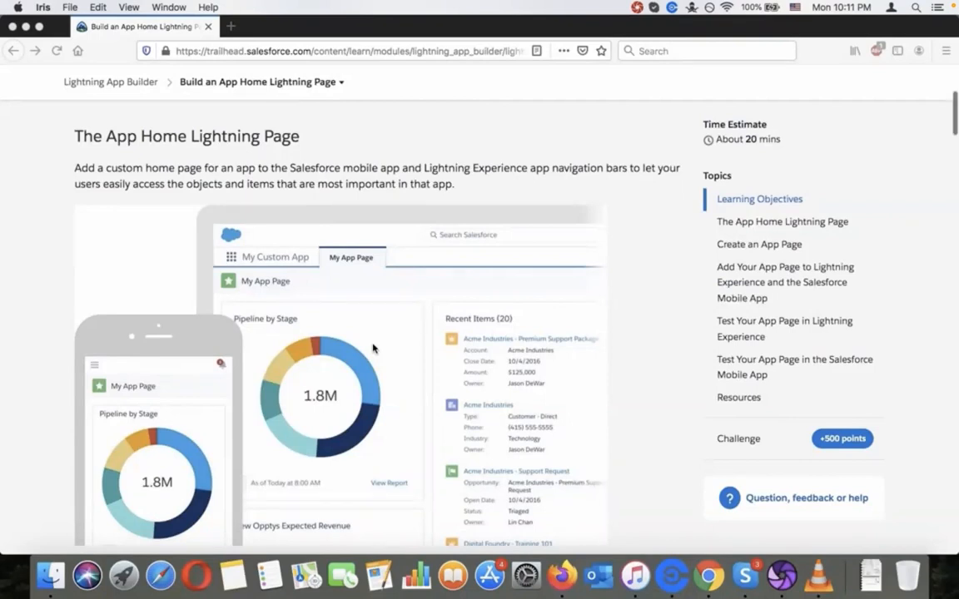
scroll(373, 348, "down", 2)
scroll(373, 348, "down", 1)
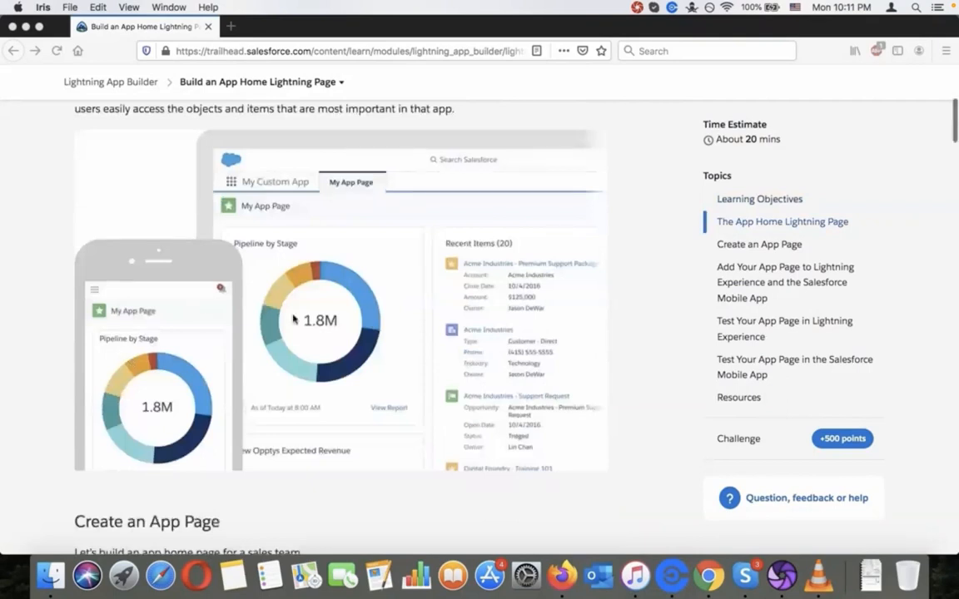
scroll(293, 320, "down", 3)
scroll(293, 320, "down", 5)
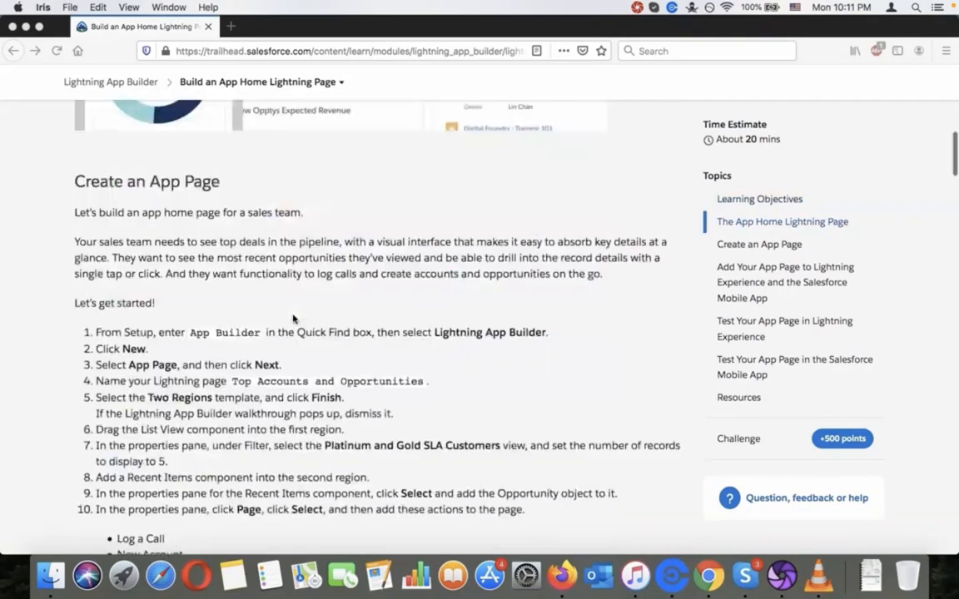
scroll(293, 320, "down", 1)
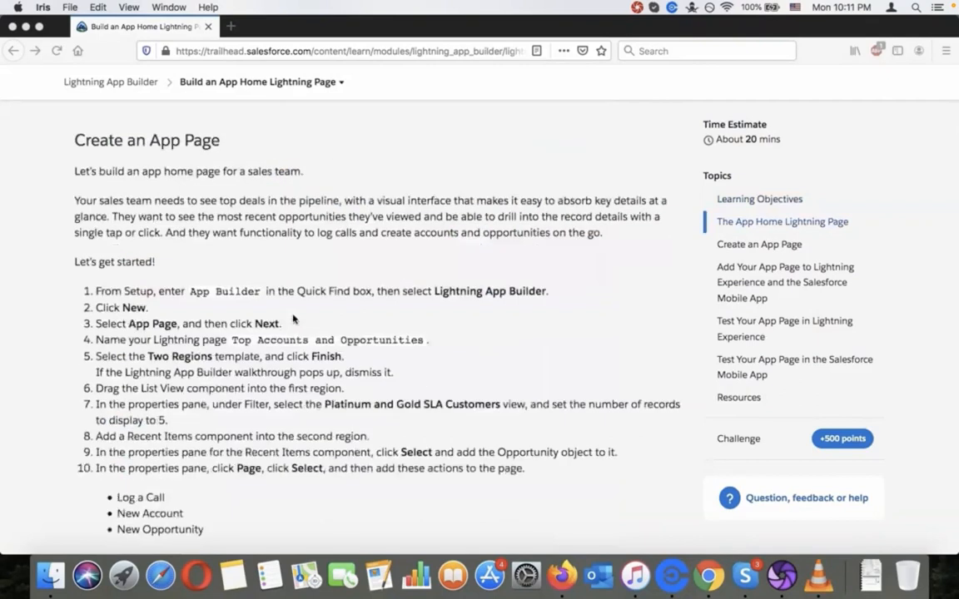
triple_click(301, 210)
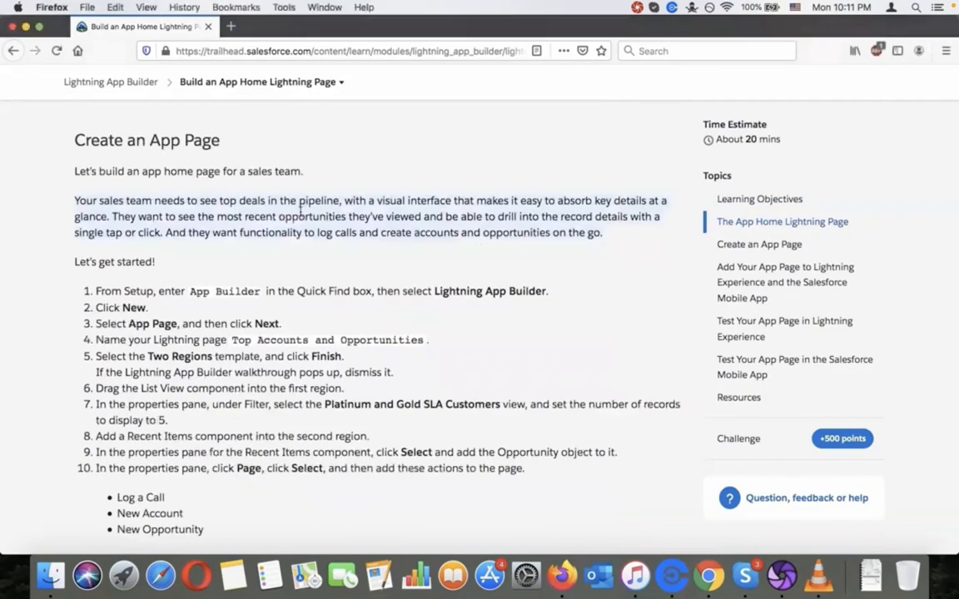
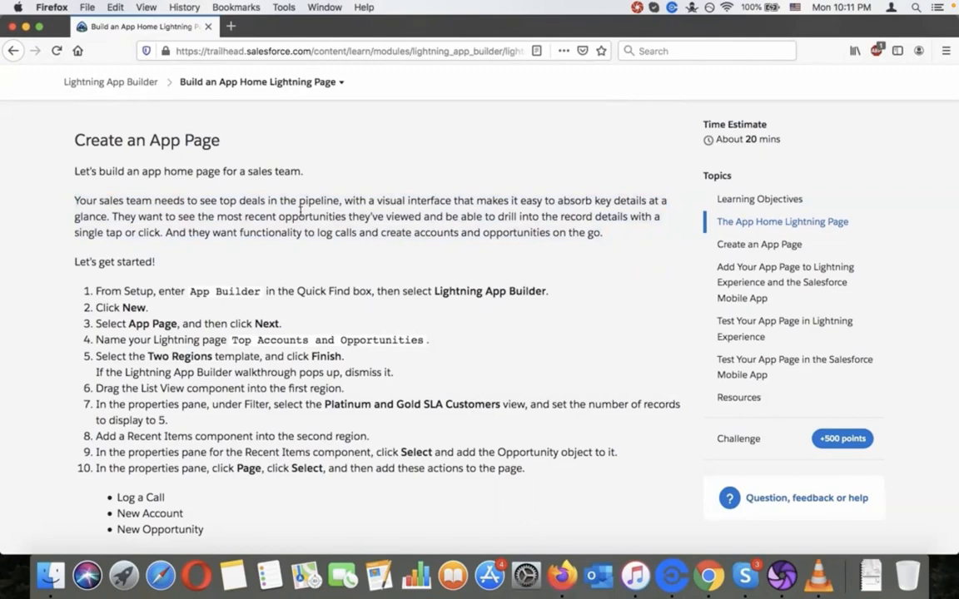
Step: Launch the Report Dashboard playground from the challenge section at the end of the unit
scroll(301, 210, "down", 10)
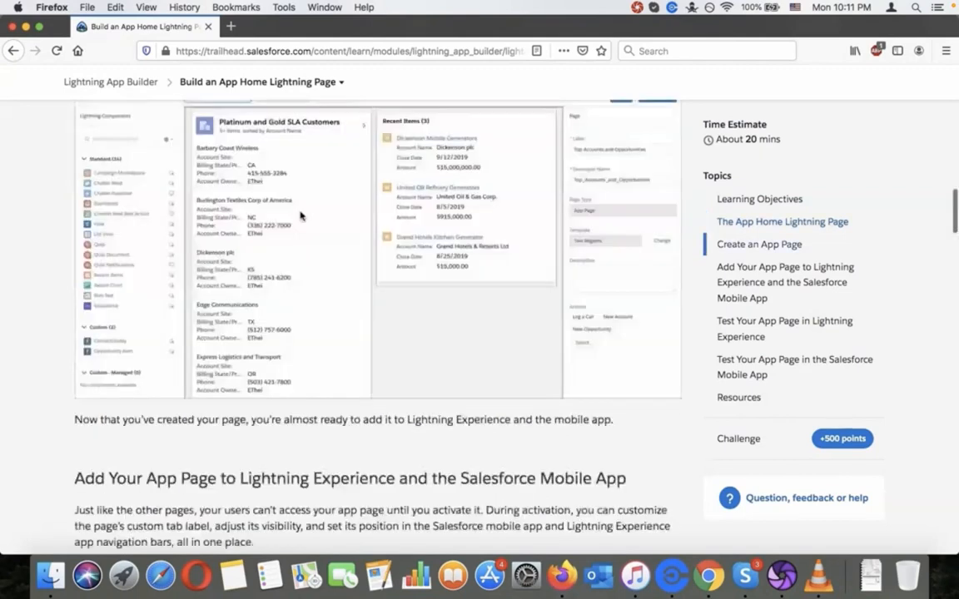
scroll(300, 216, "down", 15)
scroll(300, 216, "down", 10)
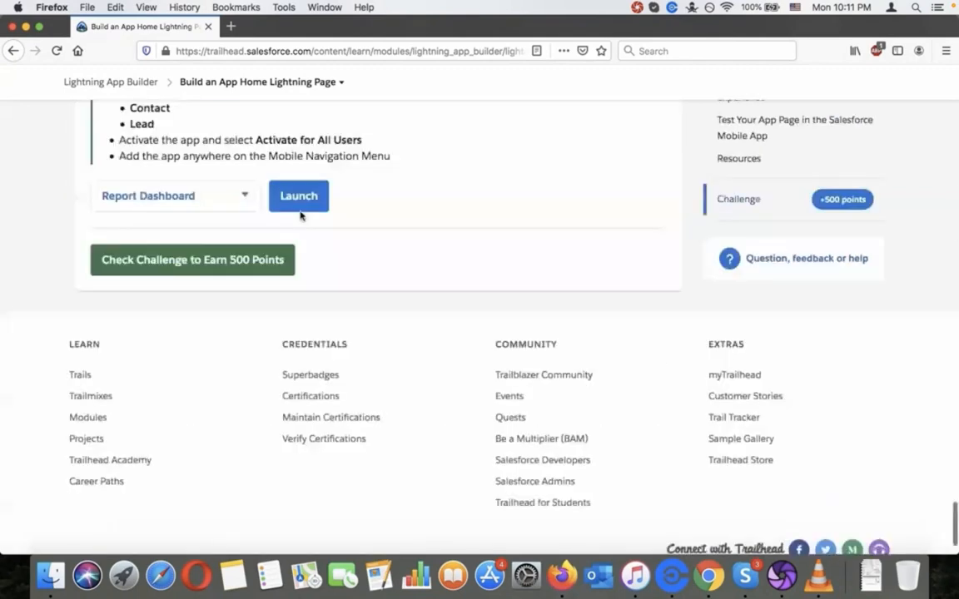
left_click(299, 197)
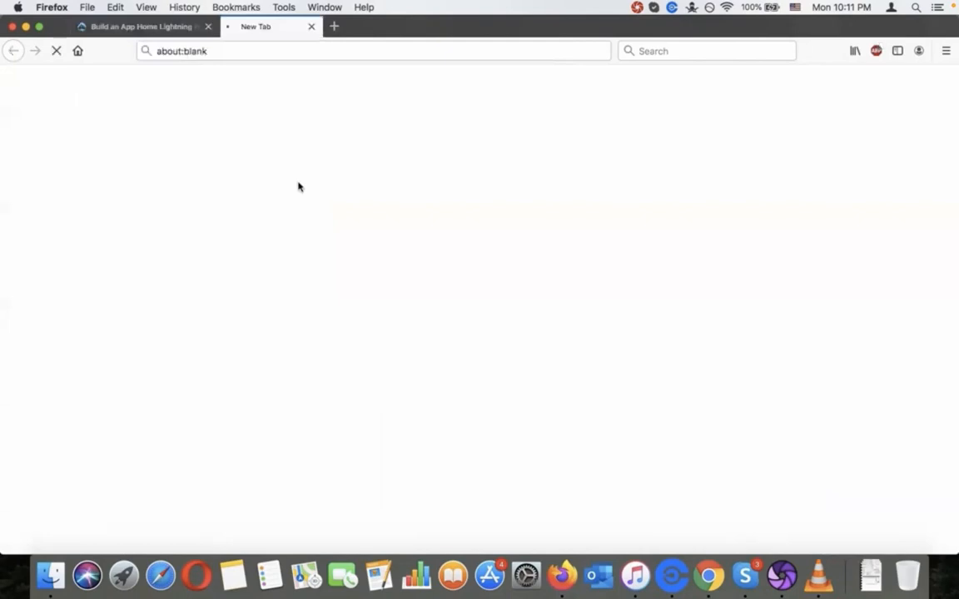
Step: Review the Create an App Page instructions and the challenge requirements on the Trailhead unit page
left_click(145, 27)
scroll(501, 375, "up", 15)
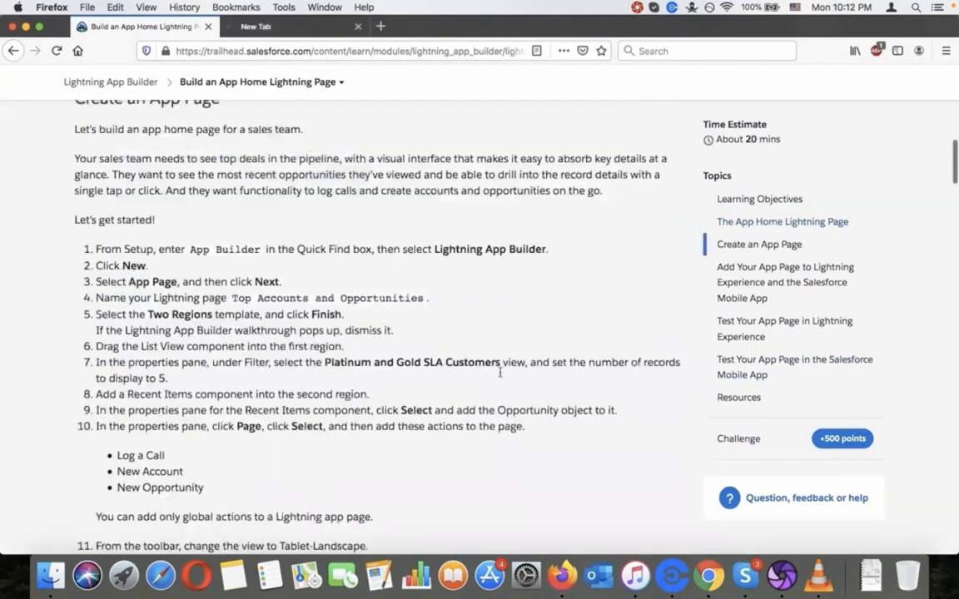
scroll(500, 375, "up", 2)
scroll(500, 377, "down", 2)
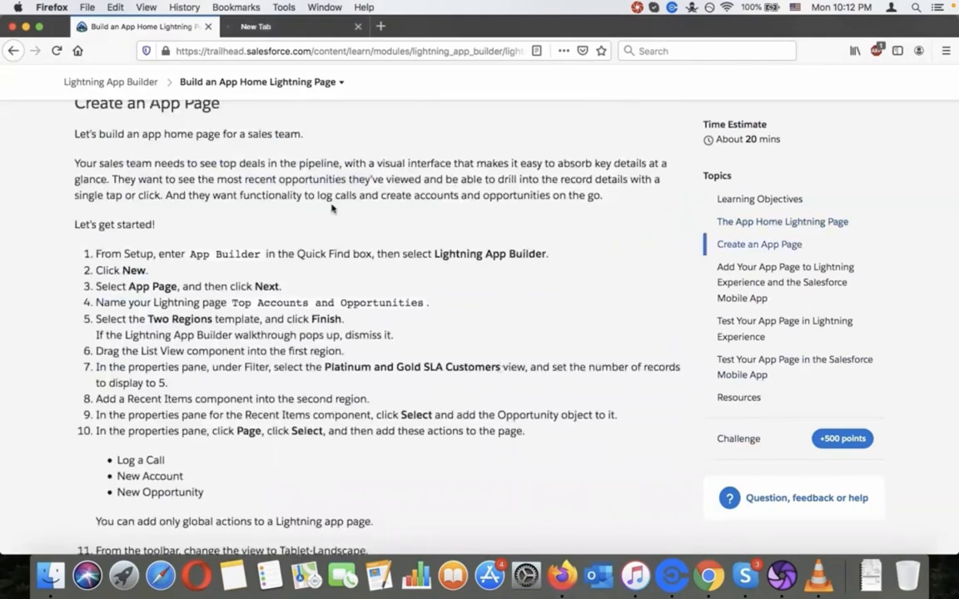
scroll(272, 227, "down", 15)
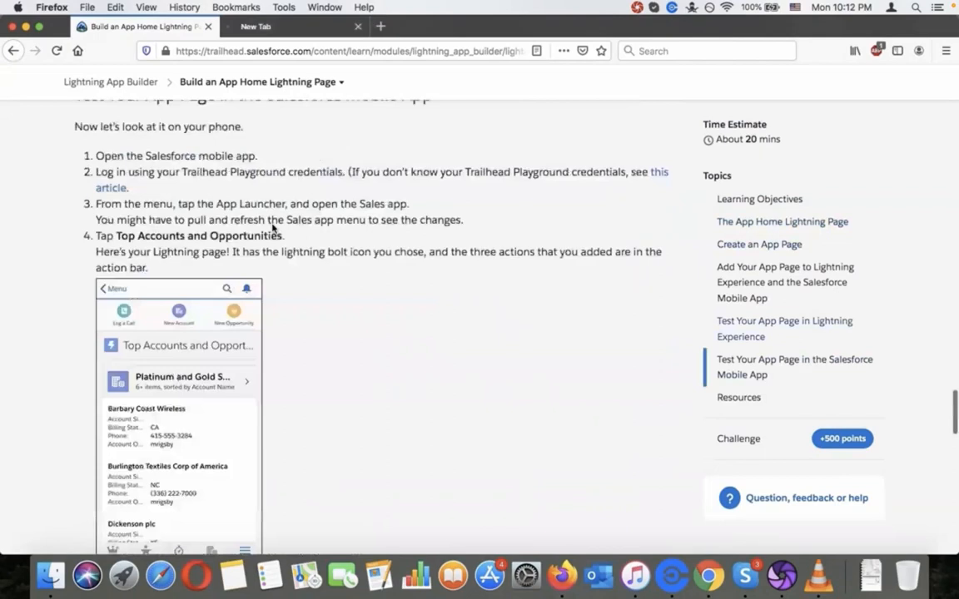
scroll(273, 228, "down", 10)
scroll(272, 228, "down", 10)
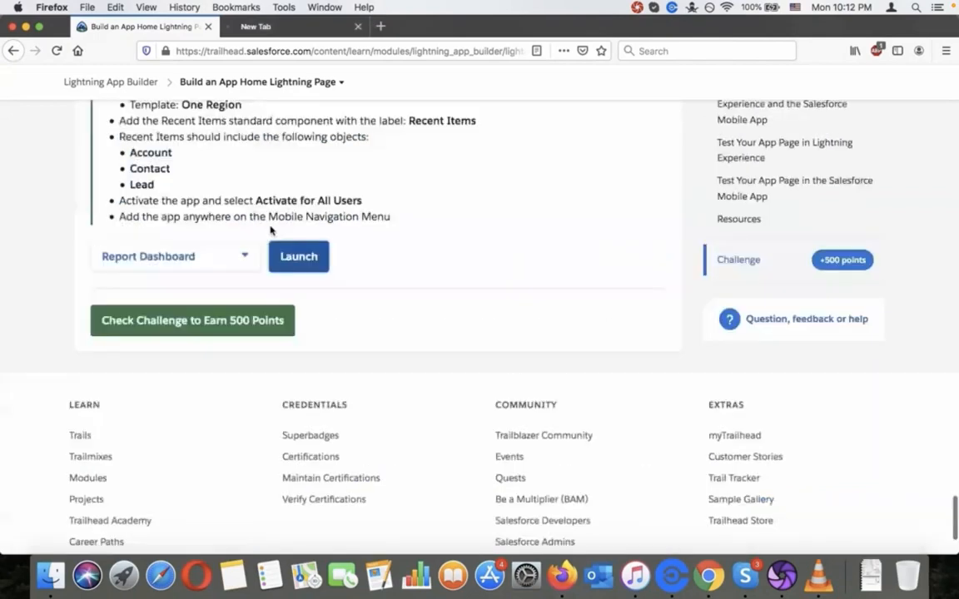
scroll(285, 192, "up", 20)
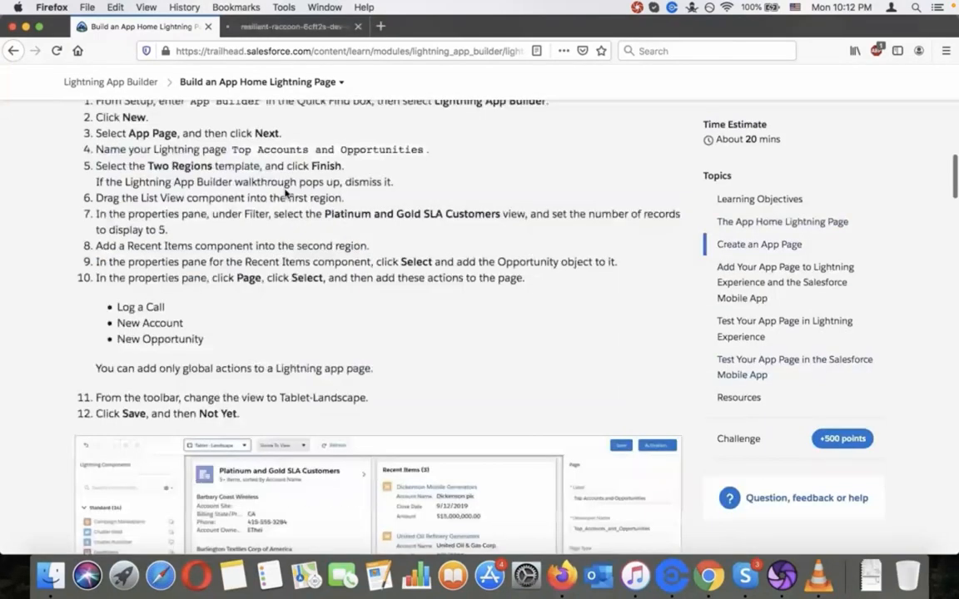
scroll(286, 192, "up", 10)
scroll(285, 192, "down", 2)
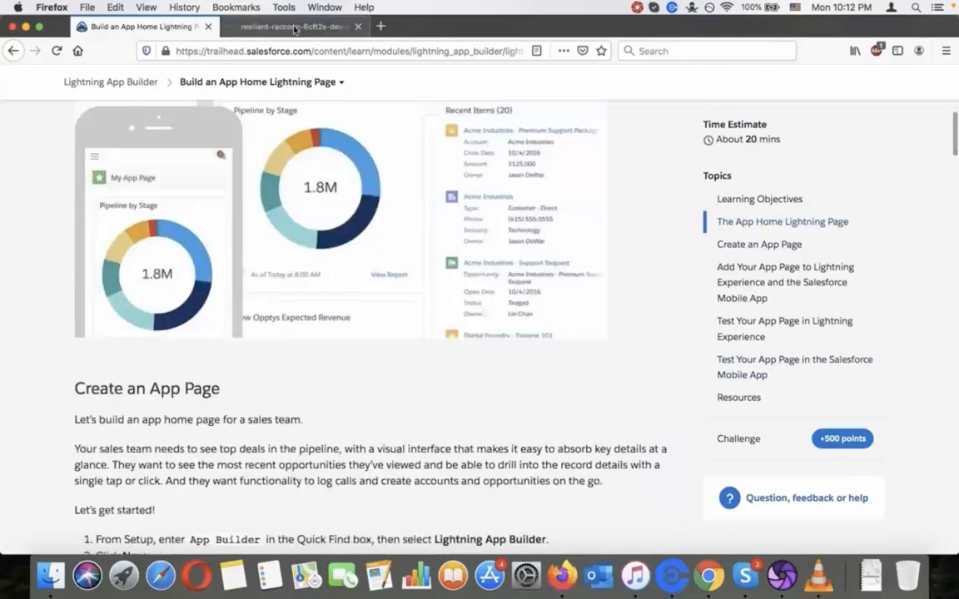
Step: Open Setup from the launched playground's Sales home page and close the original Salesforce home page
left_click(294, 27)
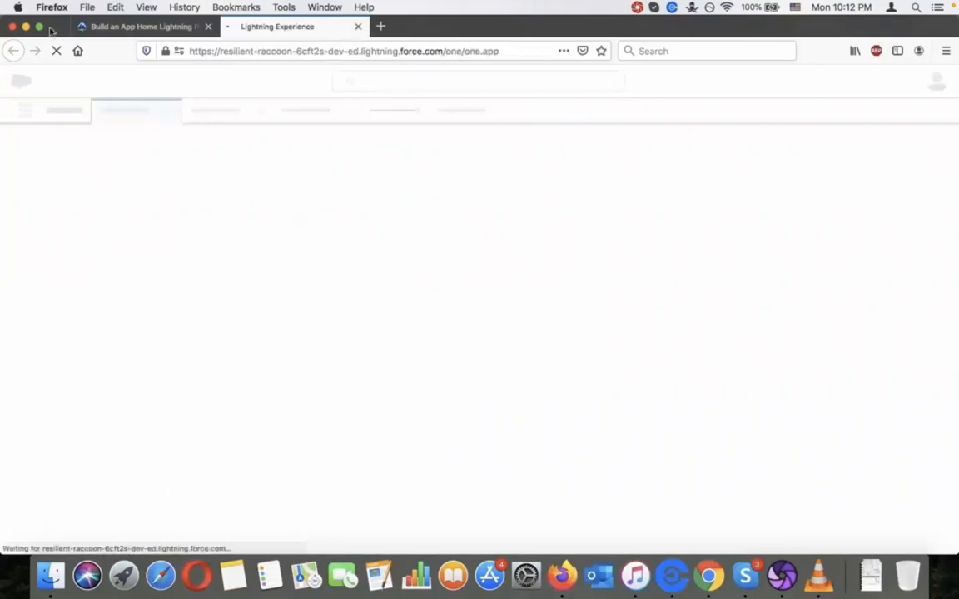
left_click(125, 27)
scroll(221, 315, "down", 5)
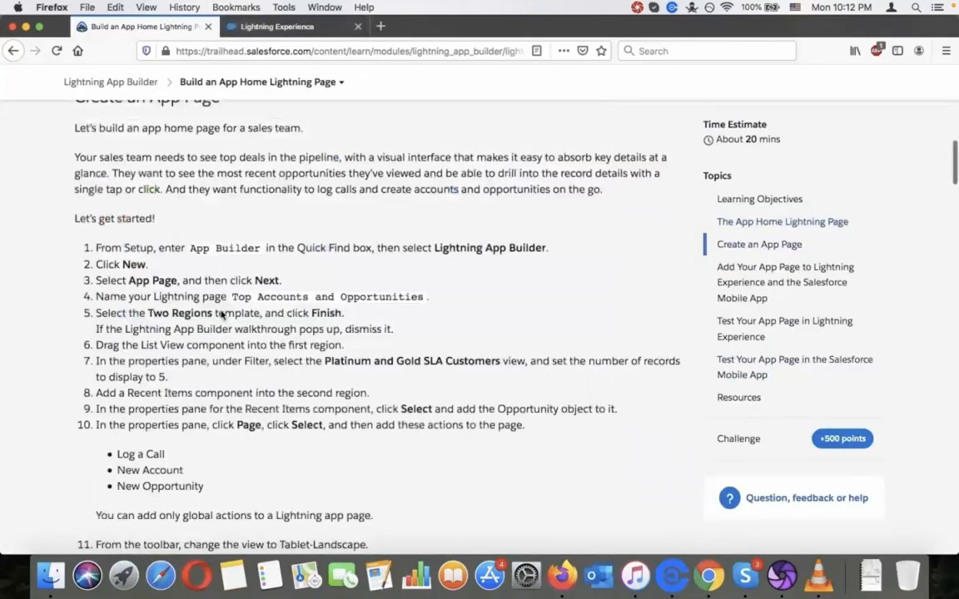
left_click(270, 26)
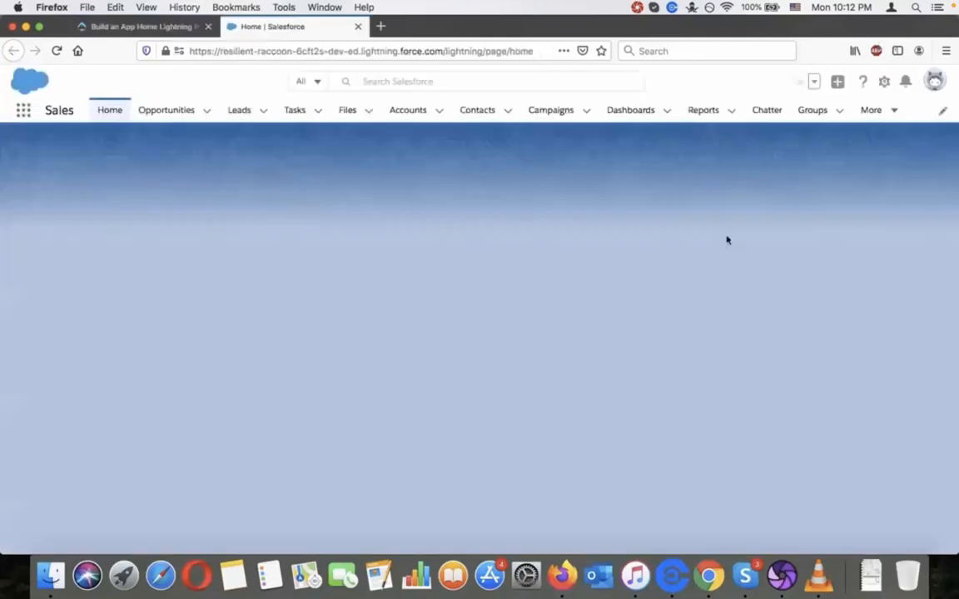
left_click(884, 84)
left_click(867, 113)
left_click(359, 26)
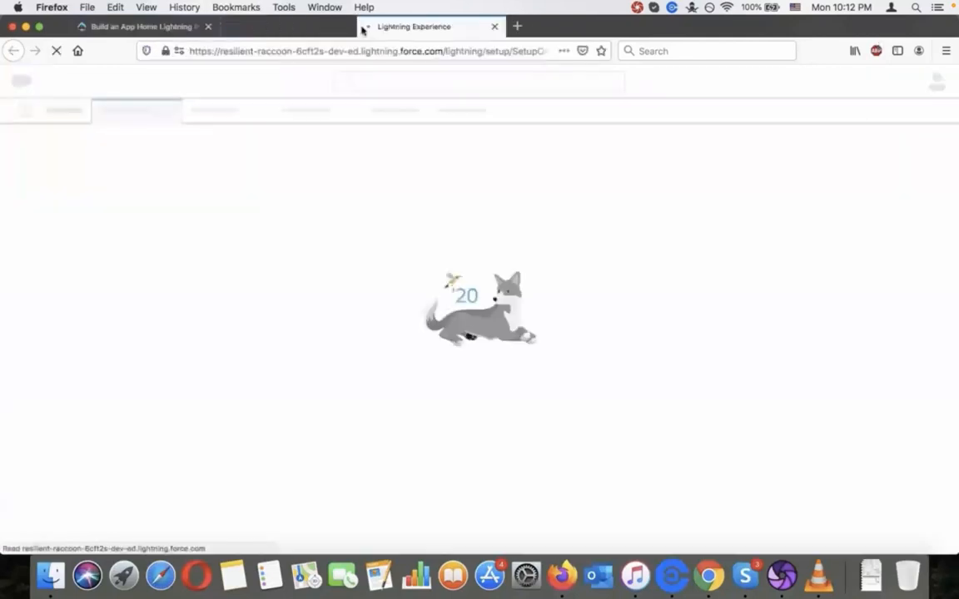
Step: Search Setup for "app bui" and open the Lightning App Builder
left_click(158, 20)
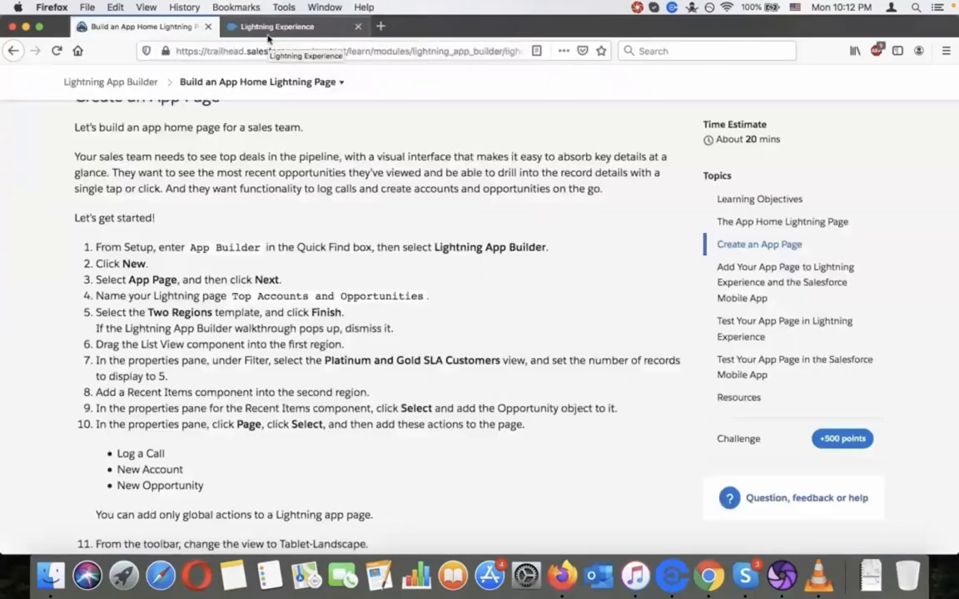
left_click(267, 28)
key("ctrl+Tab")
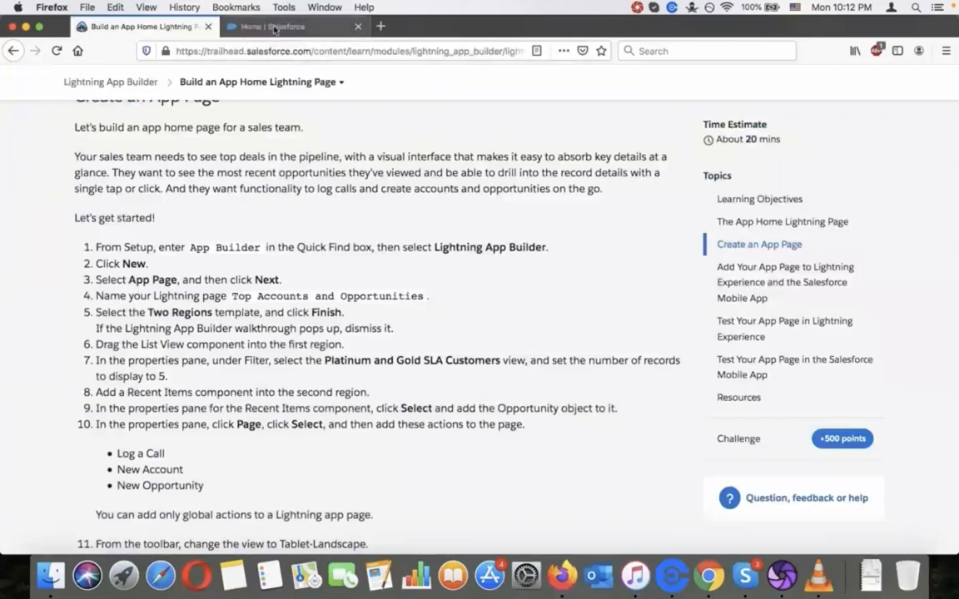
left_click(275, 27)
left_click(96, 171)
type("a")
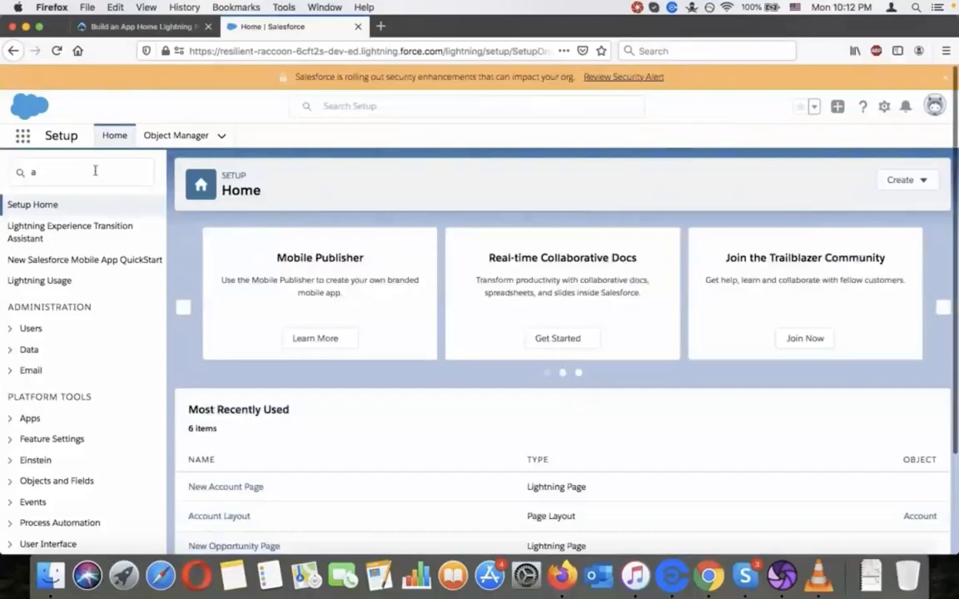
type("pp")
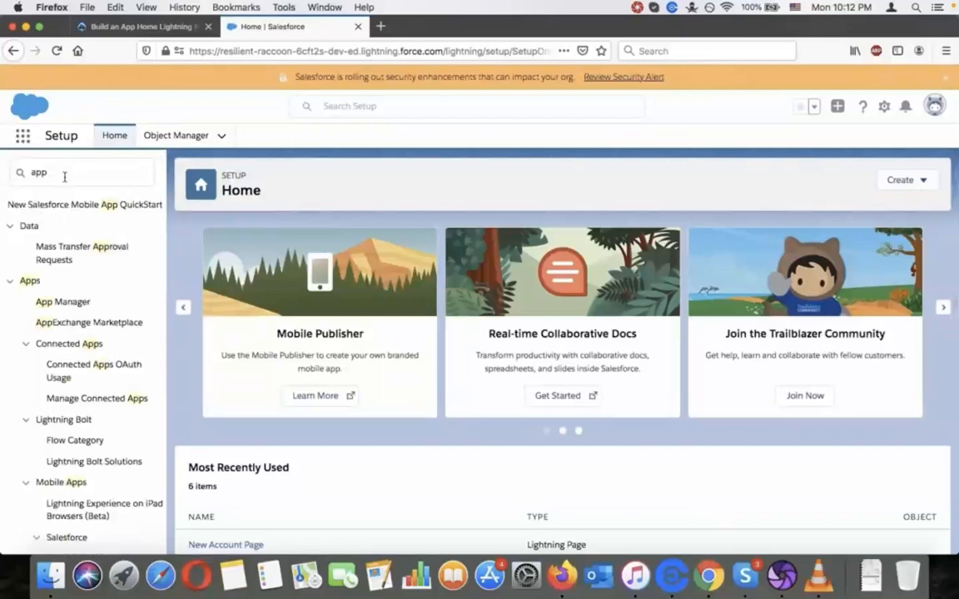
type(" bui")
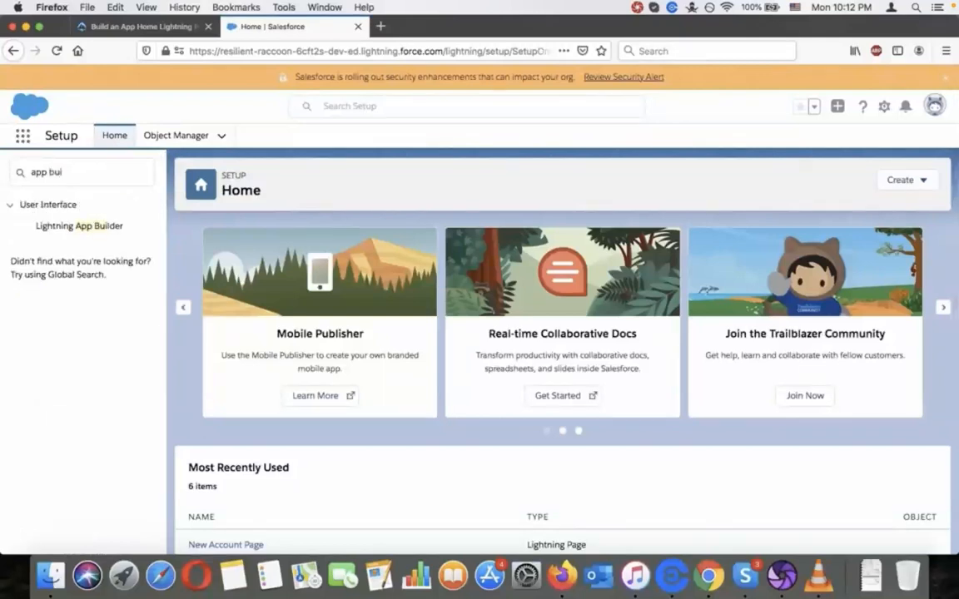
Step: Start a new App Page labelled "Top Accounts and Opportunities" and continue to the template selection
left_click(142, 27)
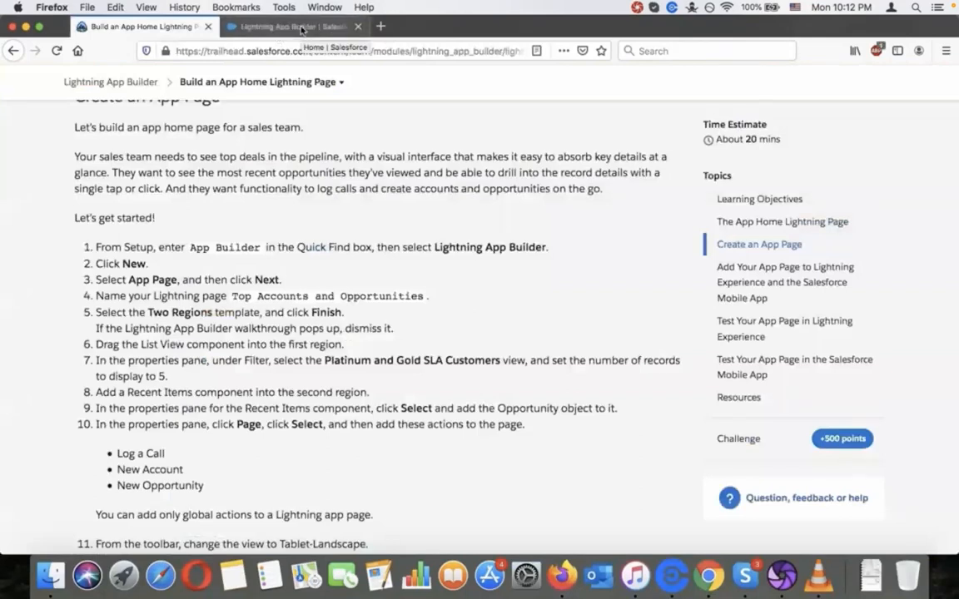
left_click(302, 28)
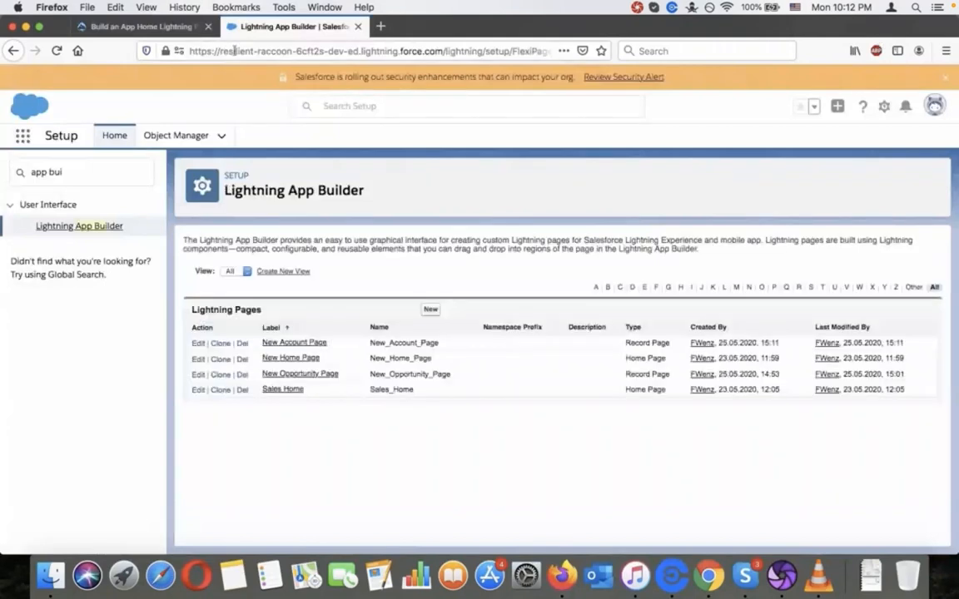
left_click(430, 311)
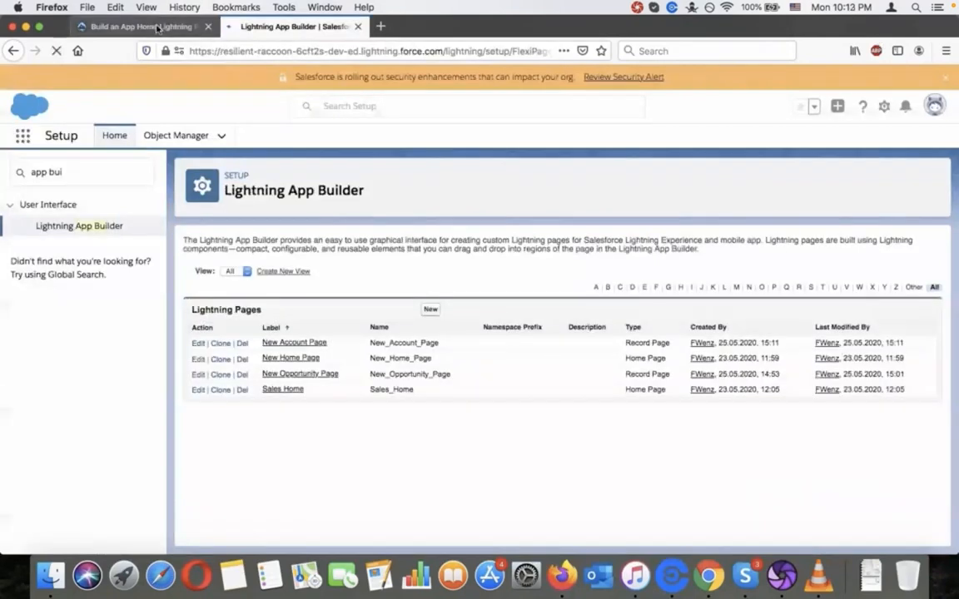
left_click(157, 28)
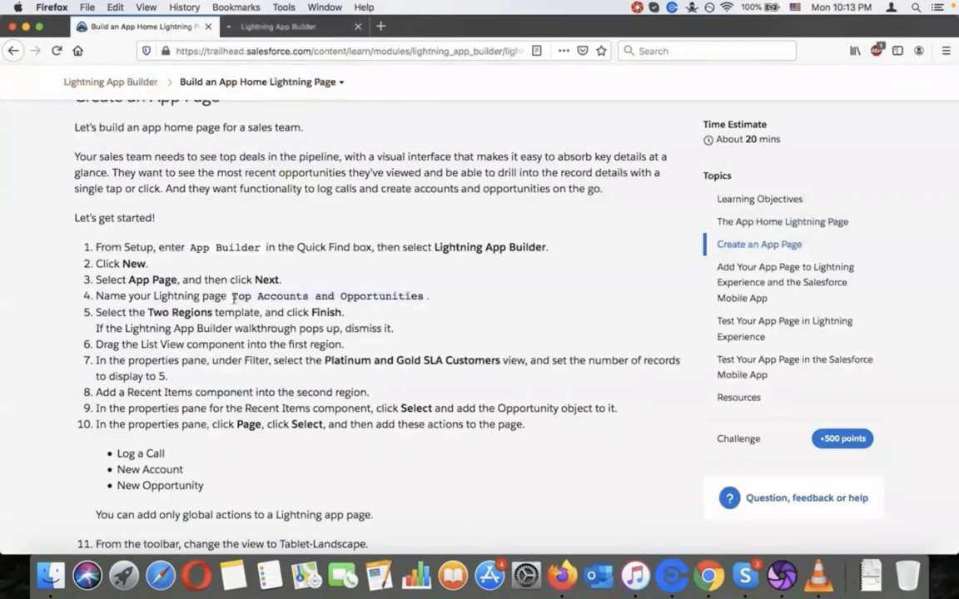
left_click(275, 26)
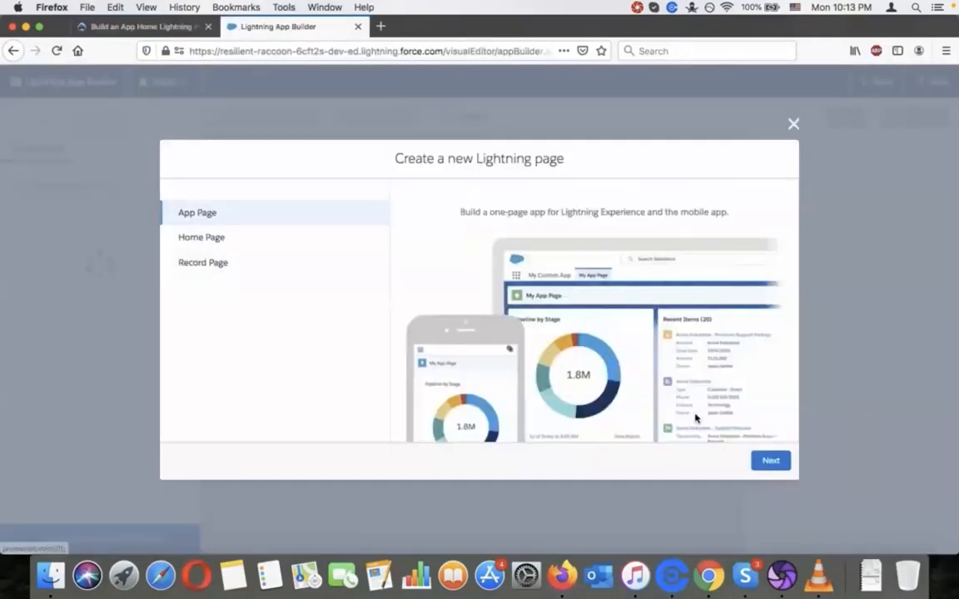
left_click(771, 461)
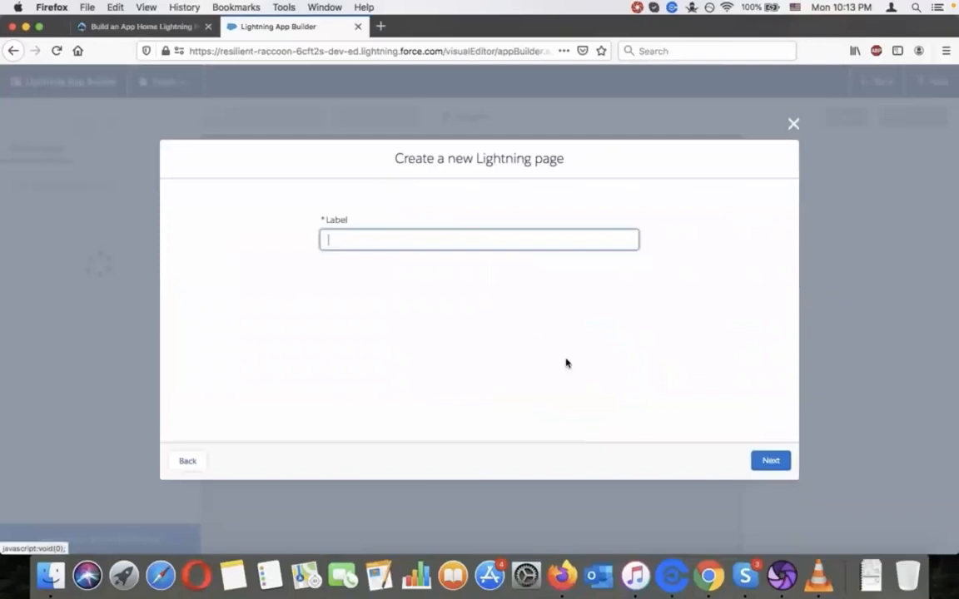
type("Top Accounts and Opportunities")
left_click(776, 462)
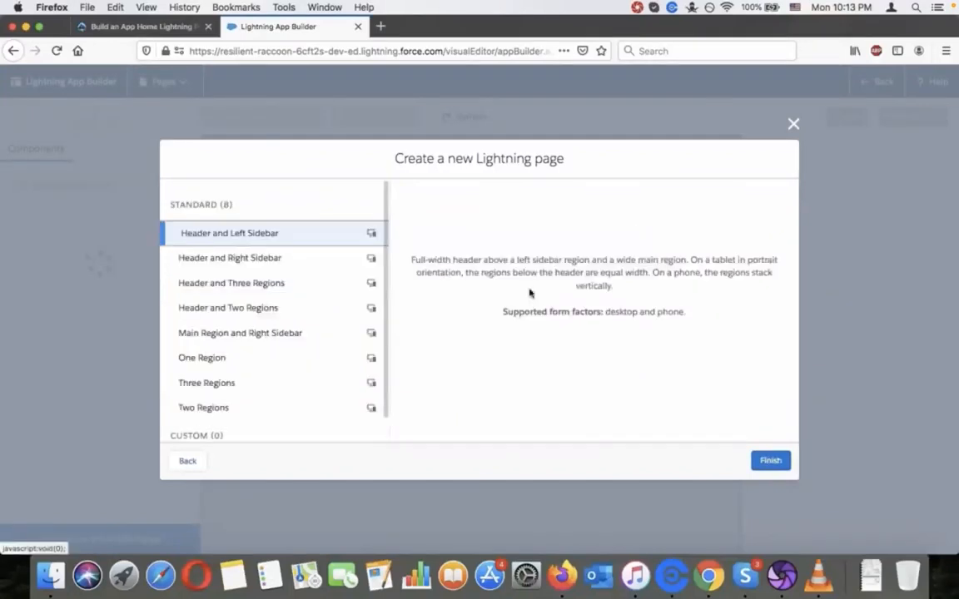
Step: Choose the Two Regions template for the new Lightning page and finish creating it
left_click(156, 28)
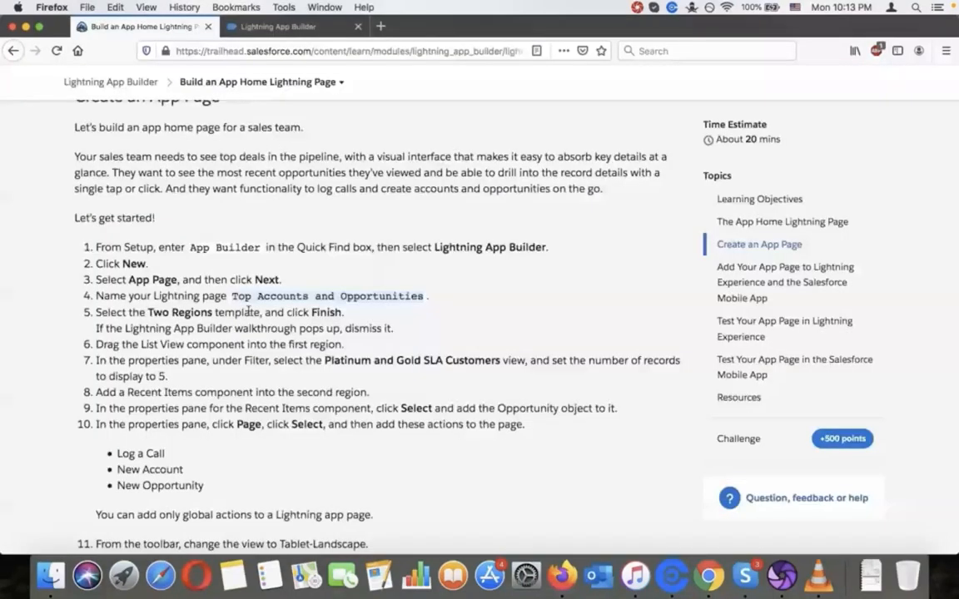
left_click(256, 28)
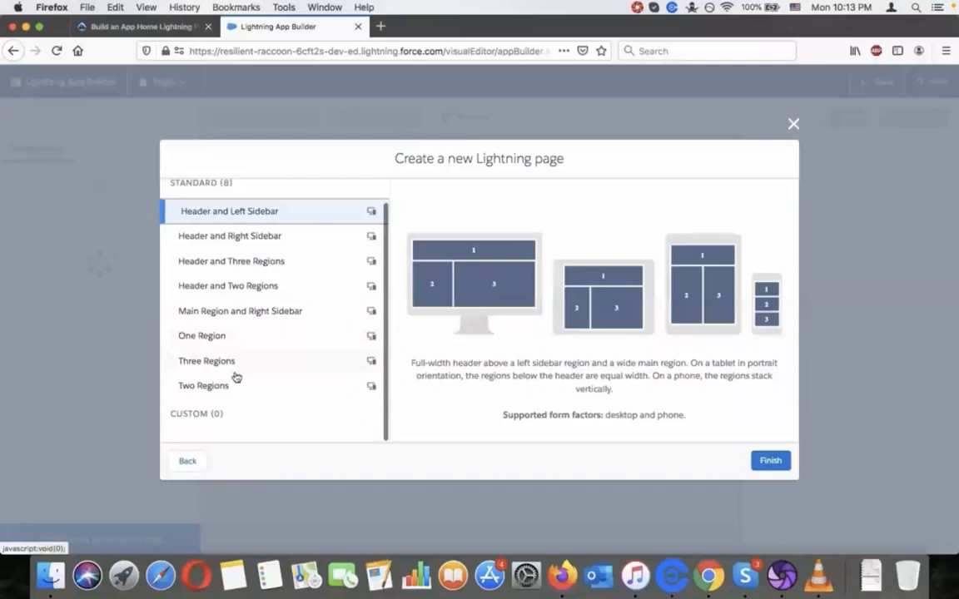
left_click(237, 385)
left_click(772, 457)
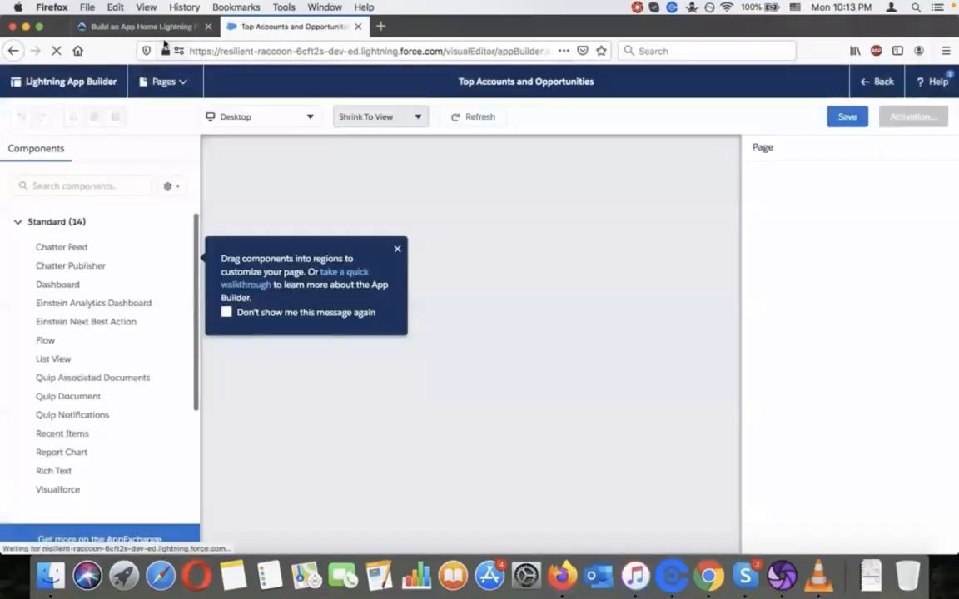
Step: Search the components for "list" and place the List View component in the page's first region
left_click(162, 27)
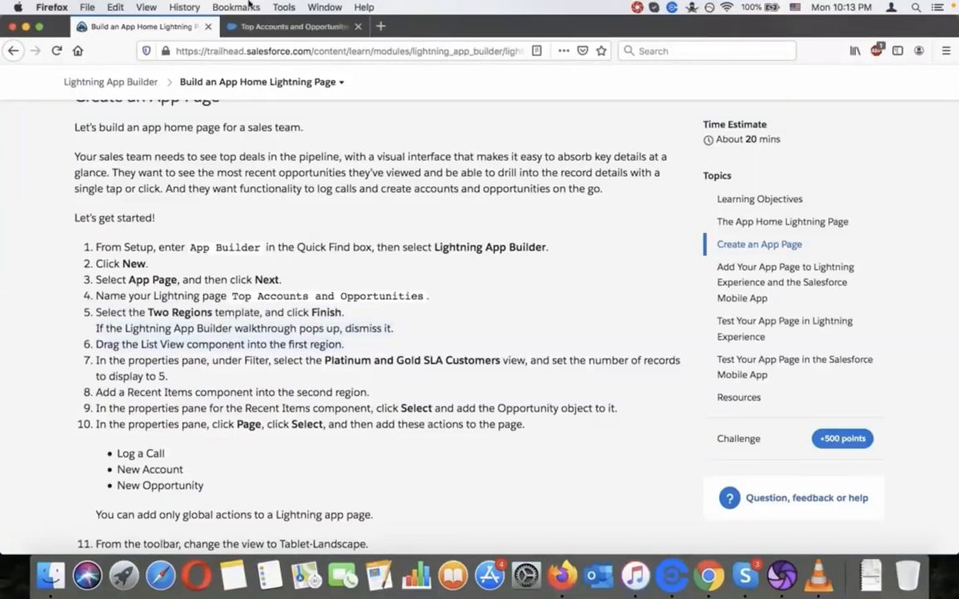
left_click(283, 27)
left_click(108, 185)
type("li")
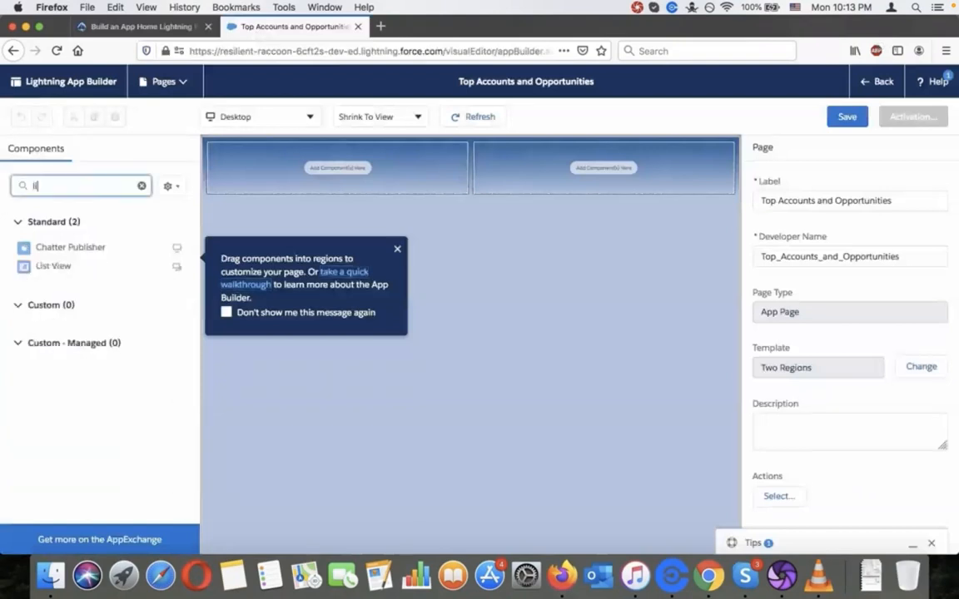
type("st")
left_click_drag(53, 247, 279, 195)
left_click(171, 26)
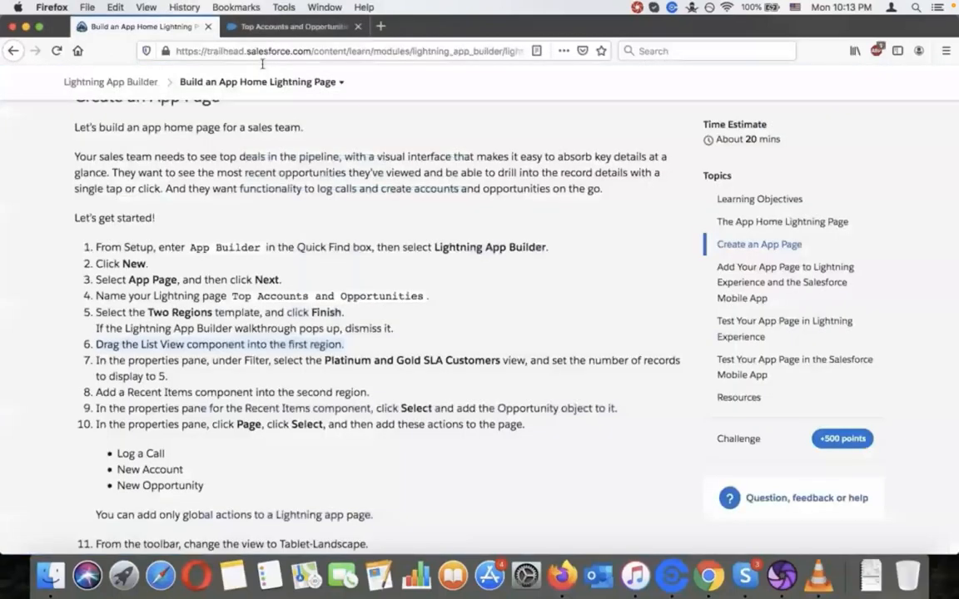
left_click(283, 25)
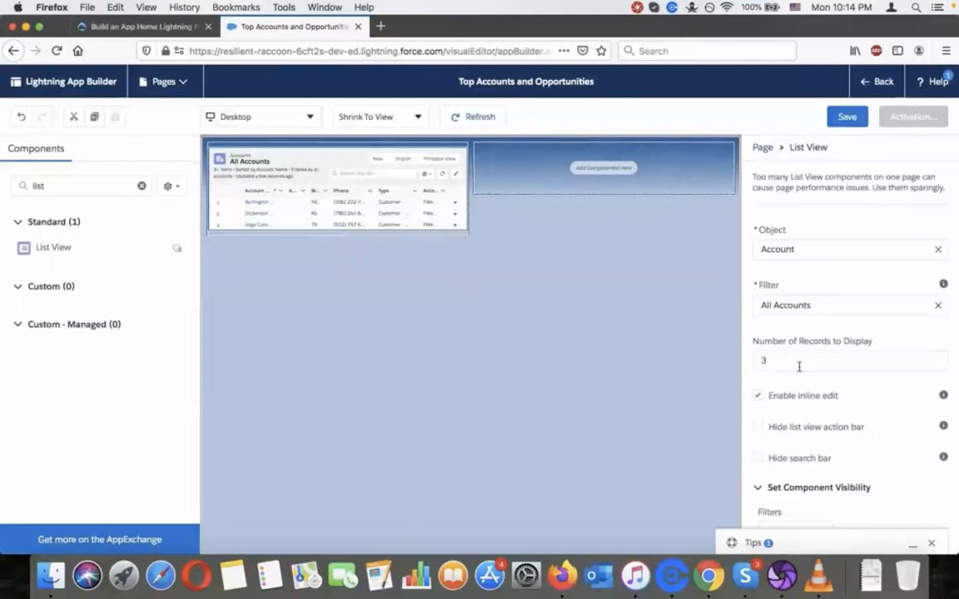
scroll(803, 333, "down", 1)
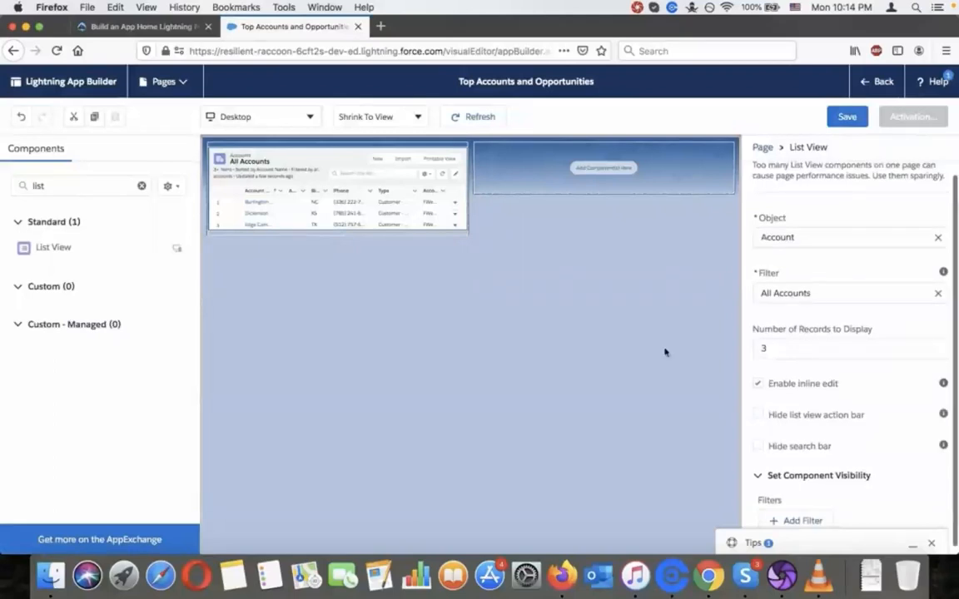
left_click(190, 26)
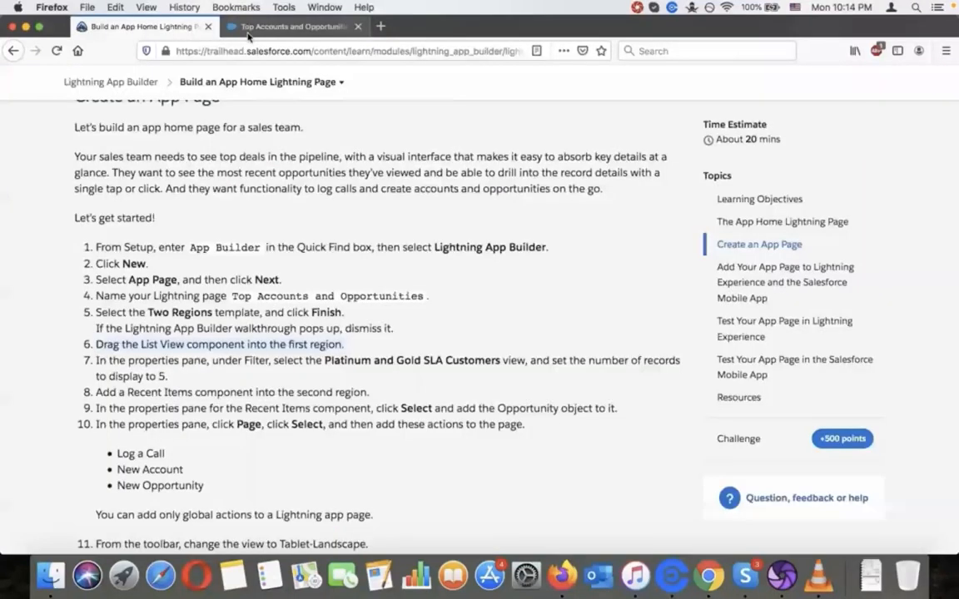
left_click(301, 28)
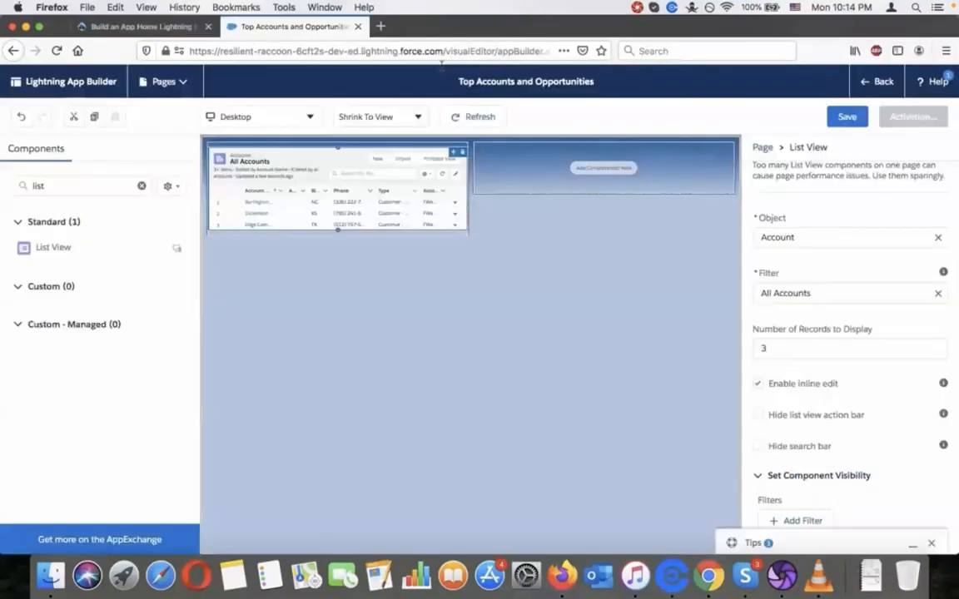
left_click(800, 522)
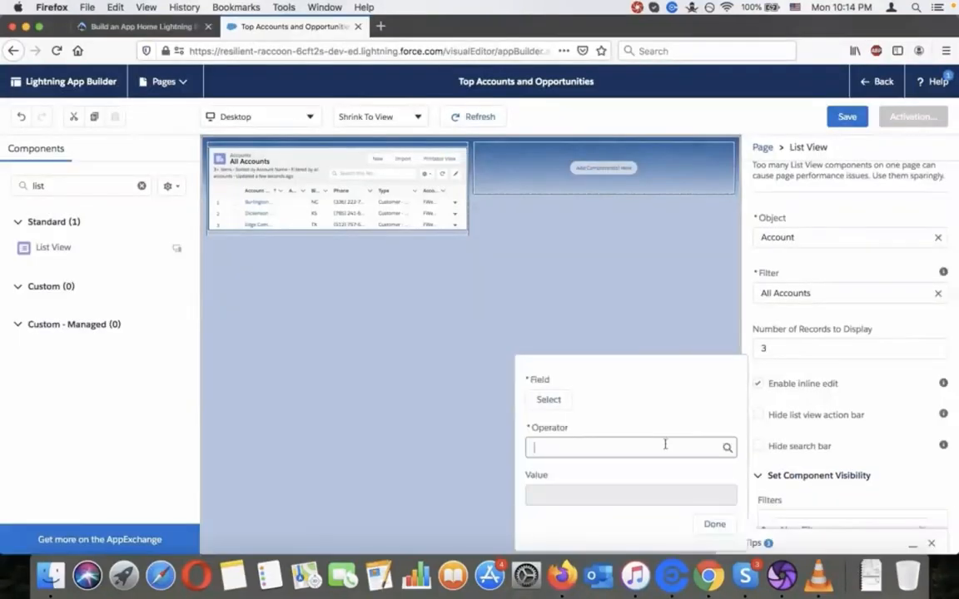
left_click(547, 401)
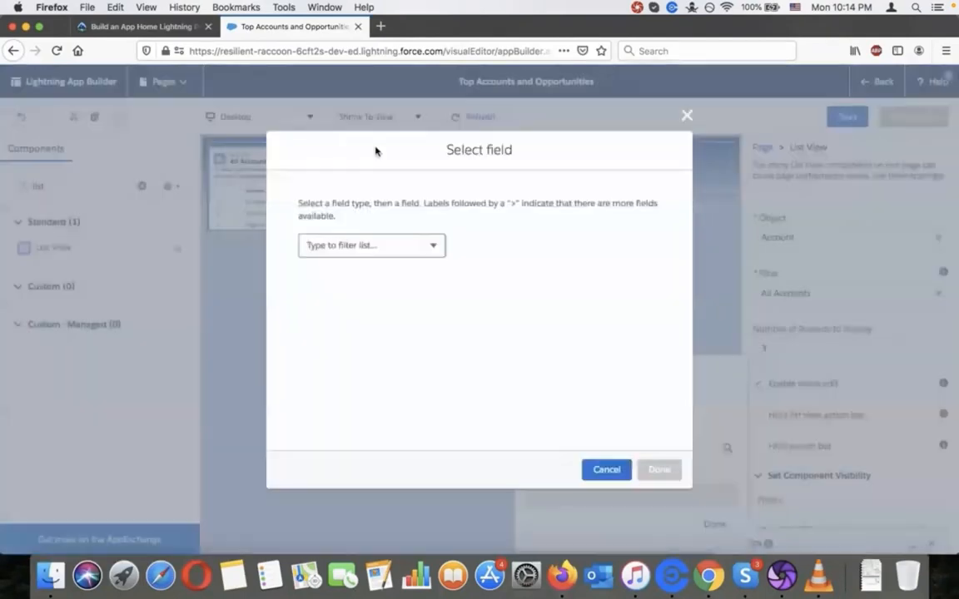
left_click(148, 26)
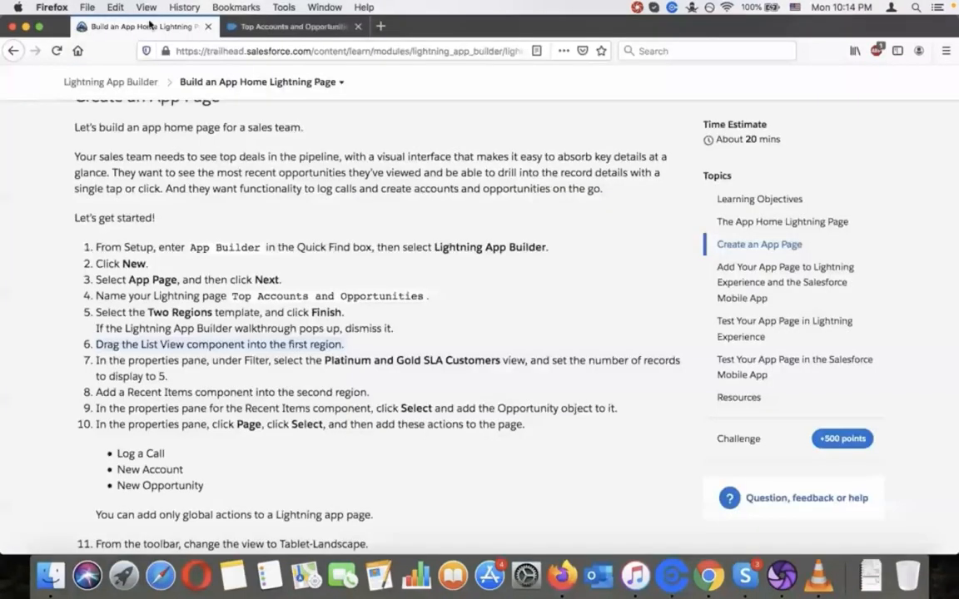
left_click(225, 22)
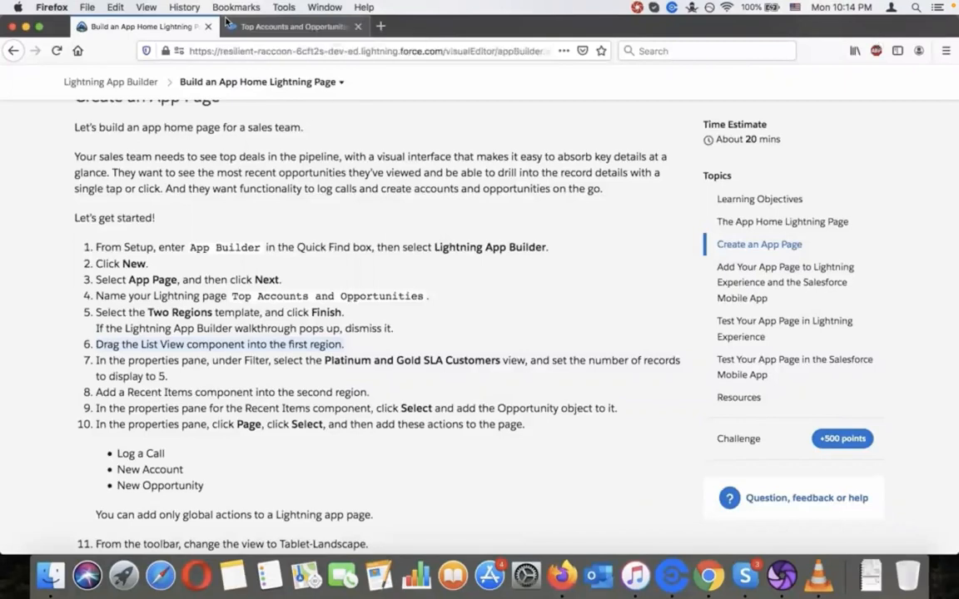
left_click(607, 477)
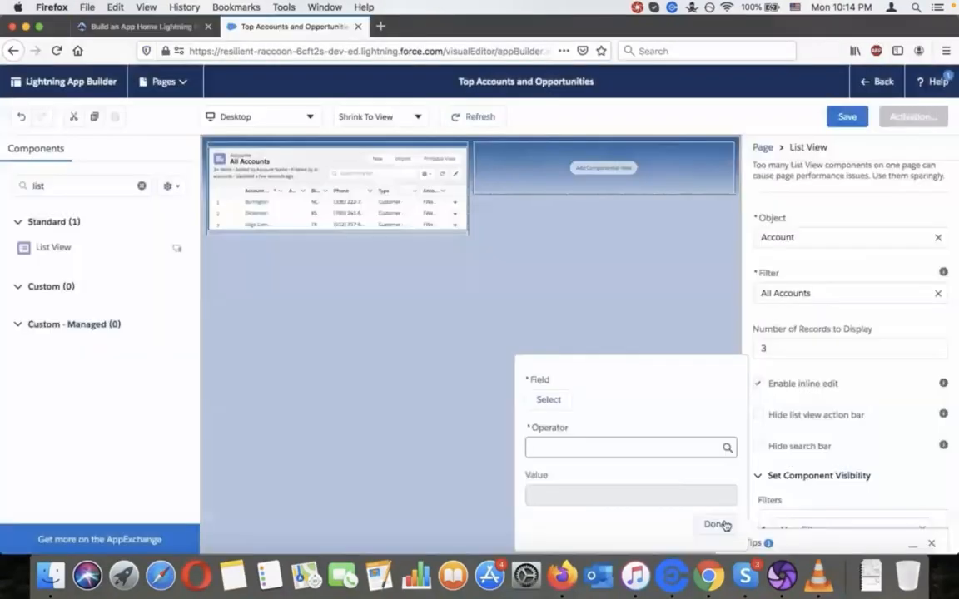
left_click(794, 375)
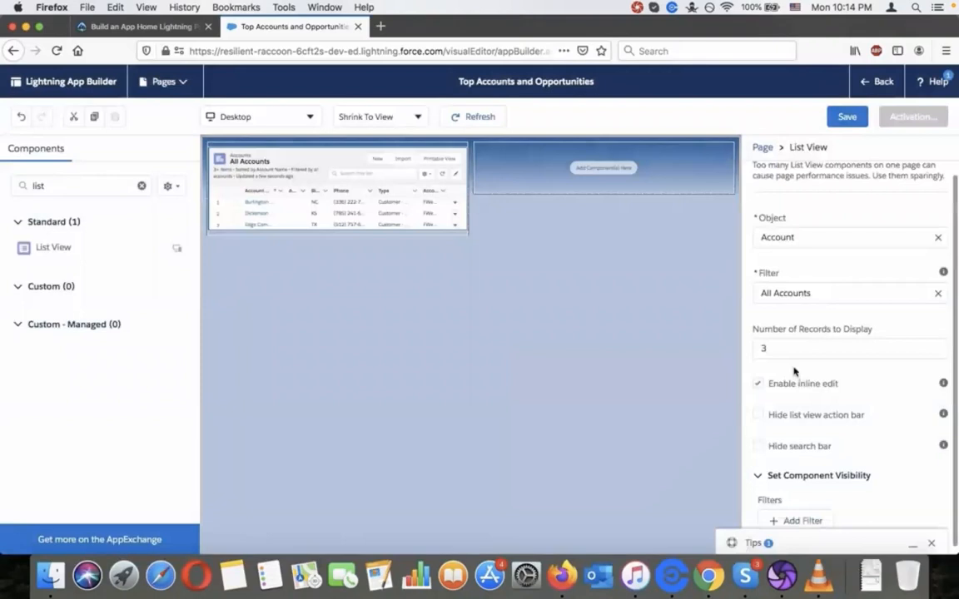
left_click(789, 478)
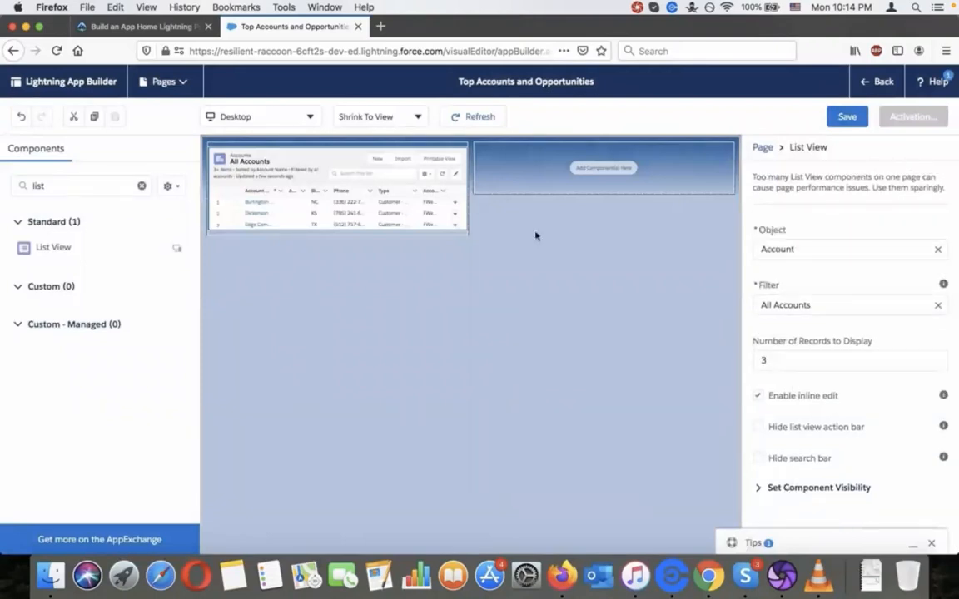
left_click(379, 192)
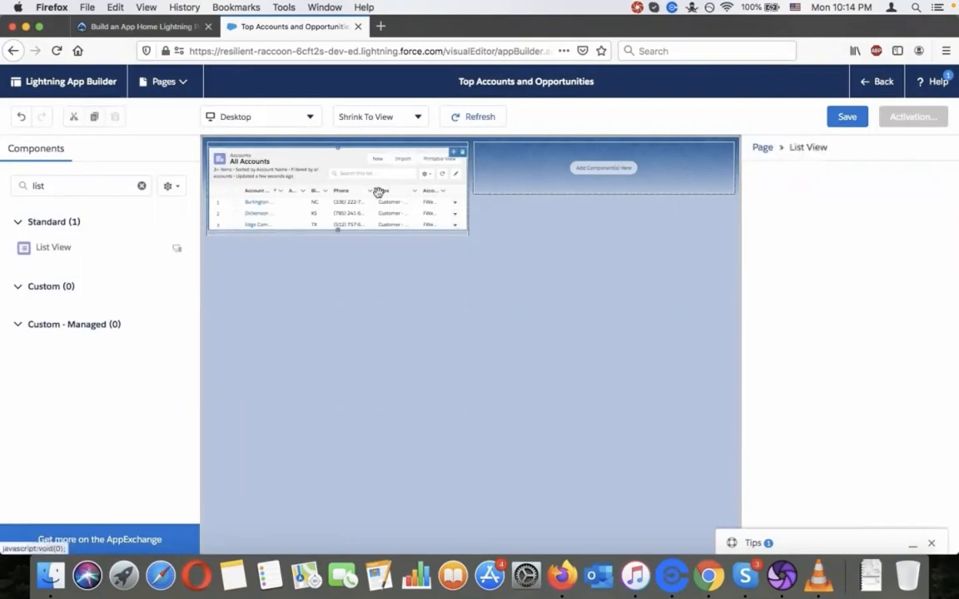
left_click(683, 179)
left_click(453, 201)
left_click(119, 25)
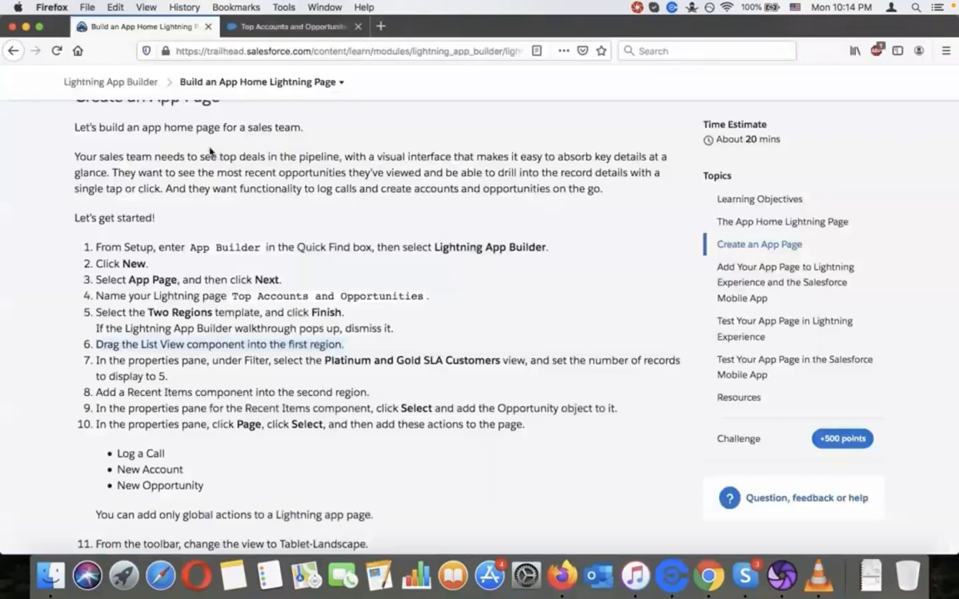
left_click(278, 29)
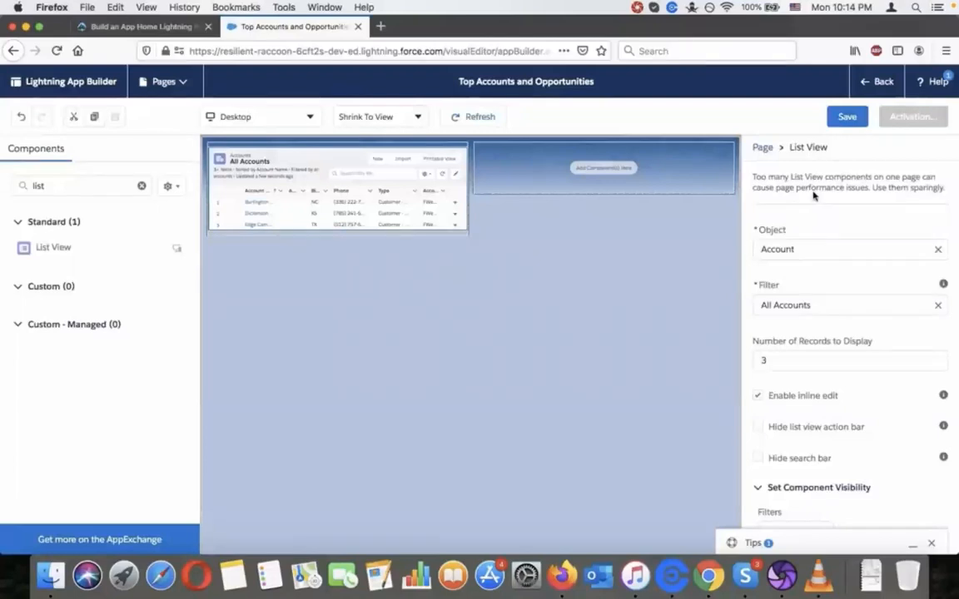
scroll(814, 197, "down", 1)
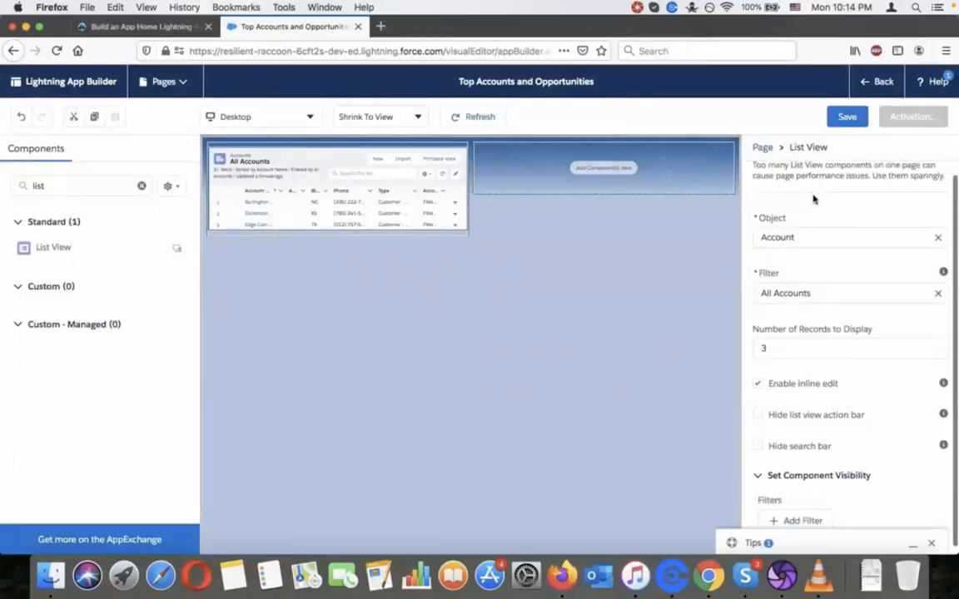
left_click(777, 518)
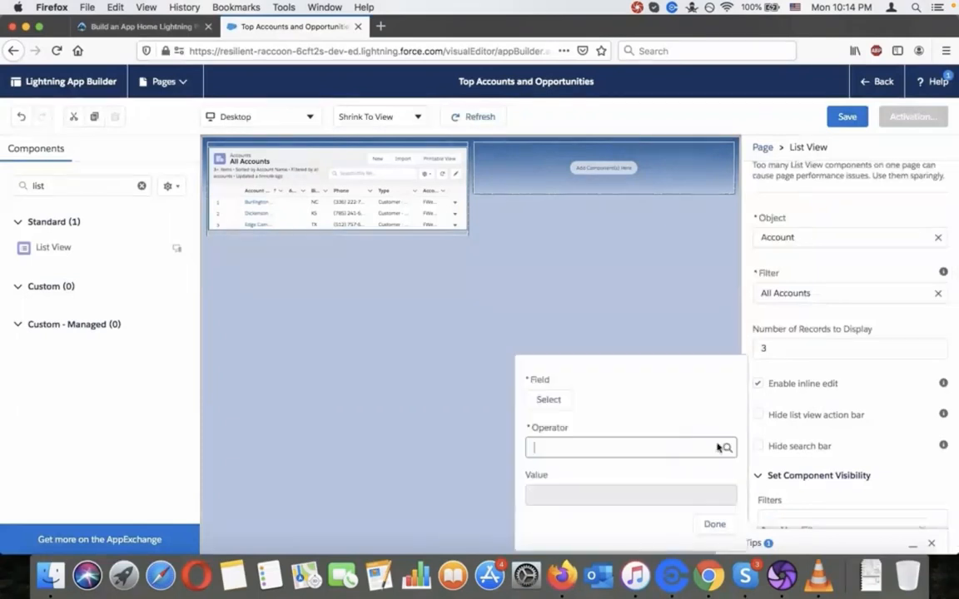
left_click(720, 448)
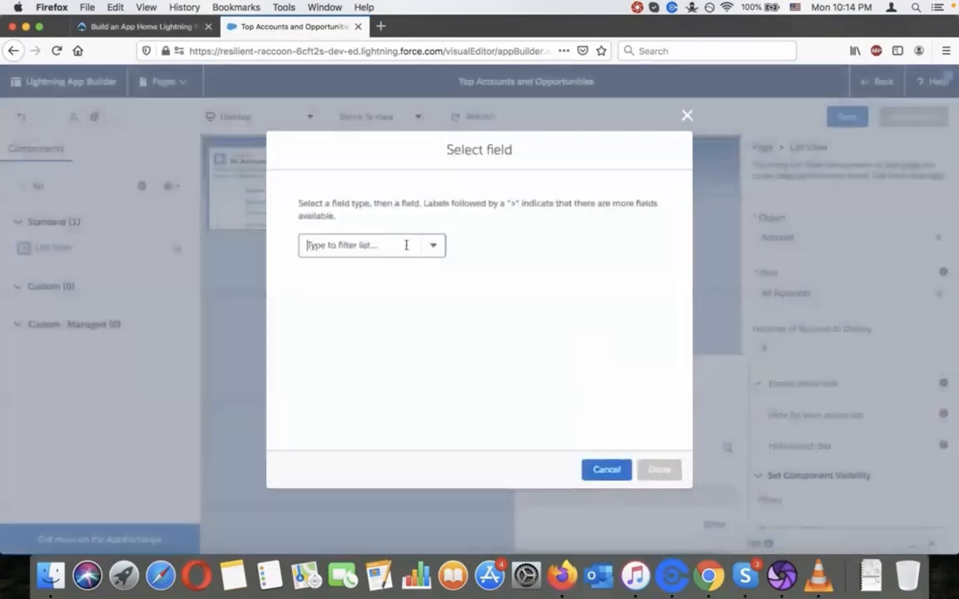
type("pl")
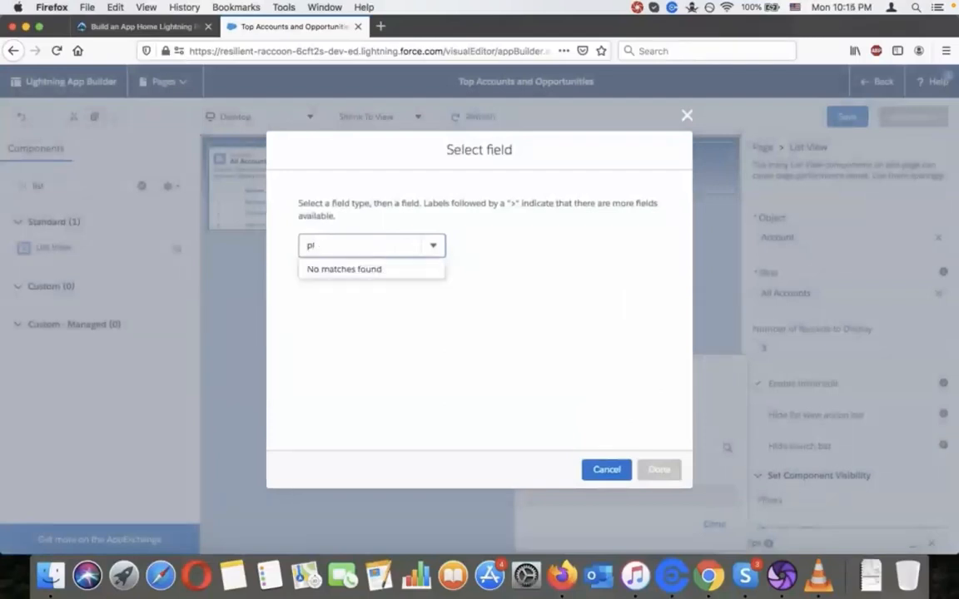
left_click(608, 472)
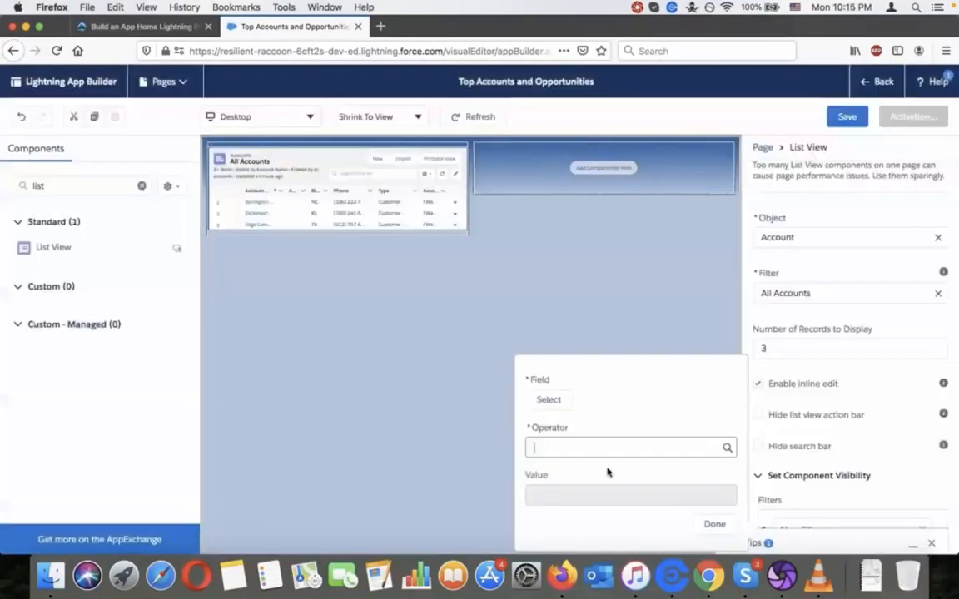
left_click(611, 447)
type("pl")
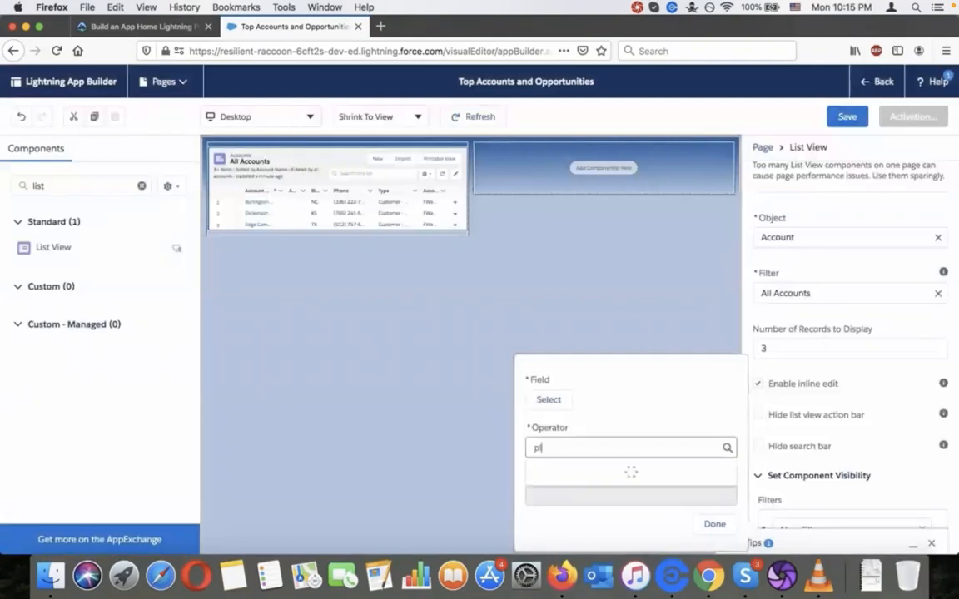
key("BackSpace")
key("BackSpace")
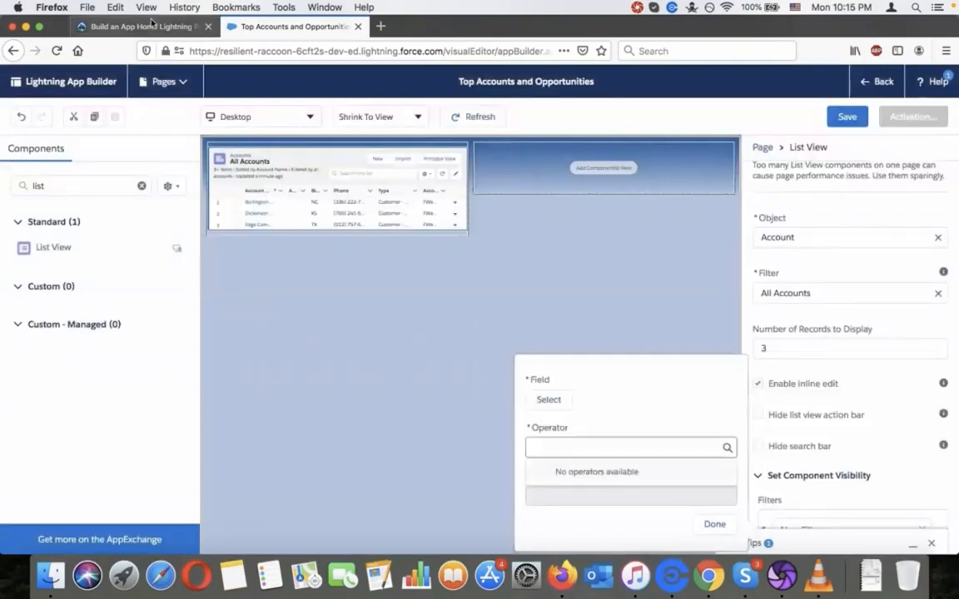
Step: Set the List View to display 5 records and filter it by Platinum and Gold SLA Customers
left_click(150, 24)
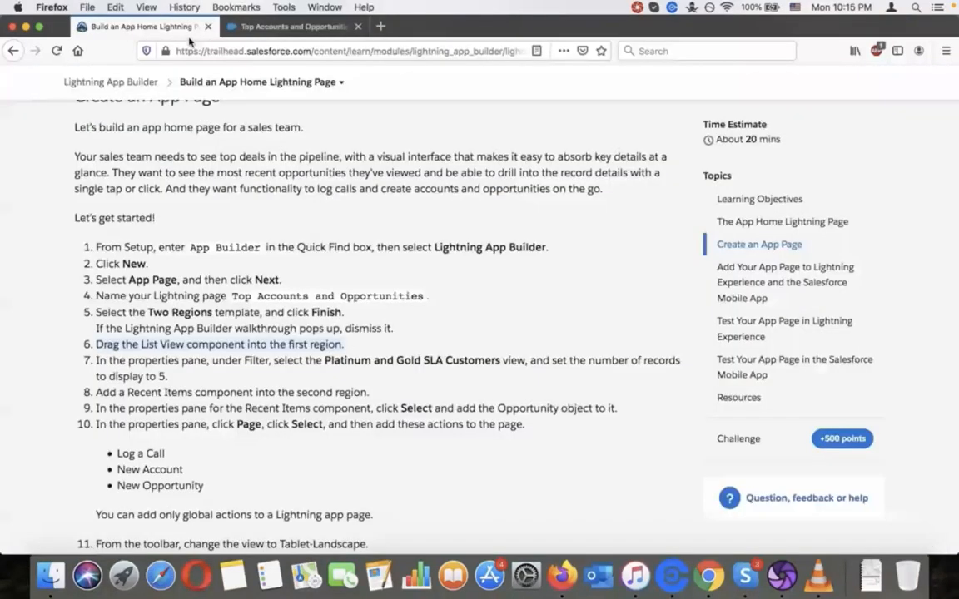
left_click(268, 31)
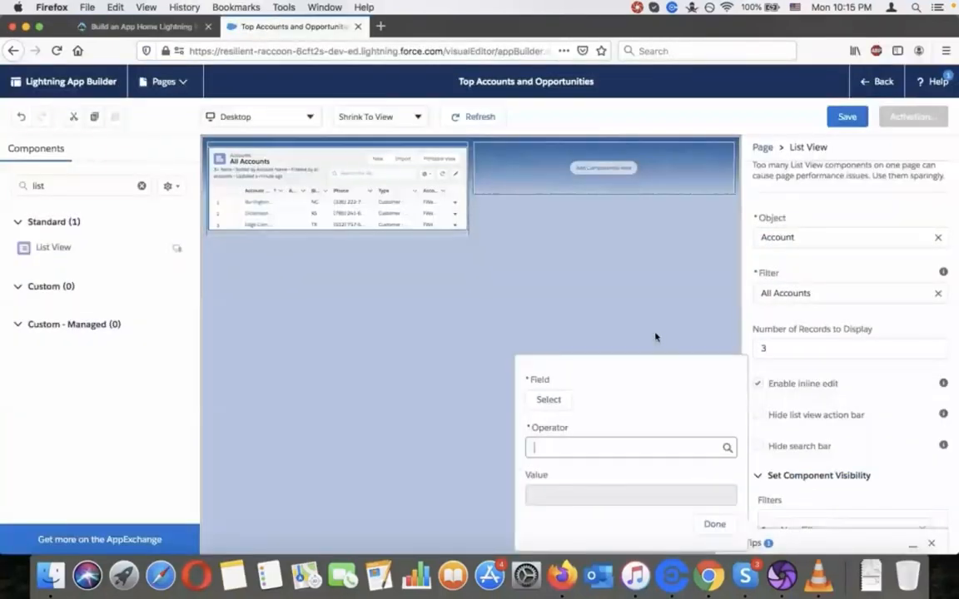
left_click(805, 343)
key("BackSpace")
type("5")
left_click(923, 294)
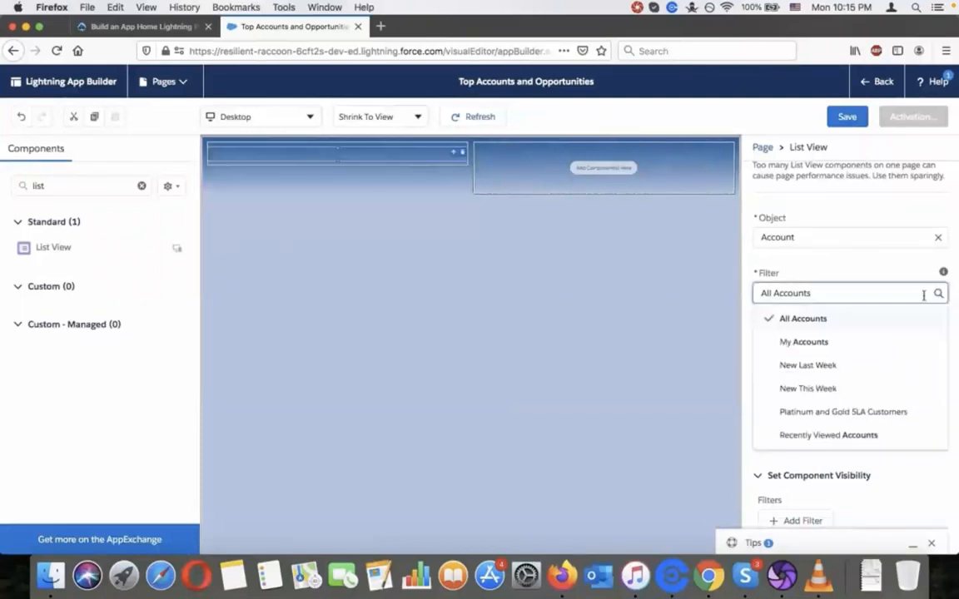
left_click(843, 411)
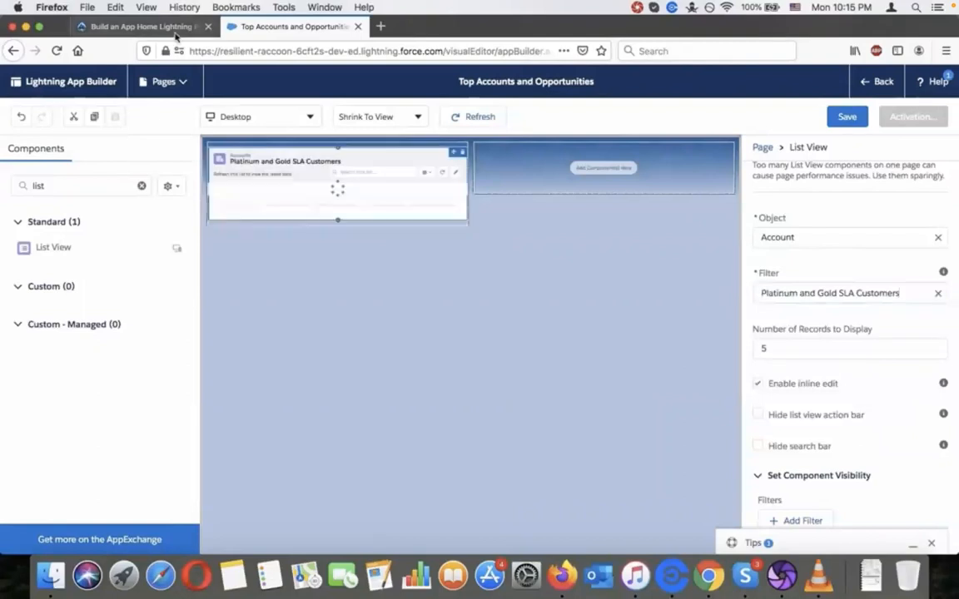
Step: Search the components for "rece", place Recent Items in the second region, and return to the Trailhead instructions
left_click(141, 26)
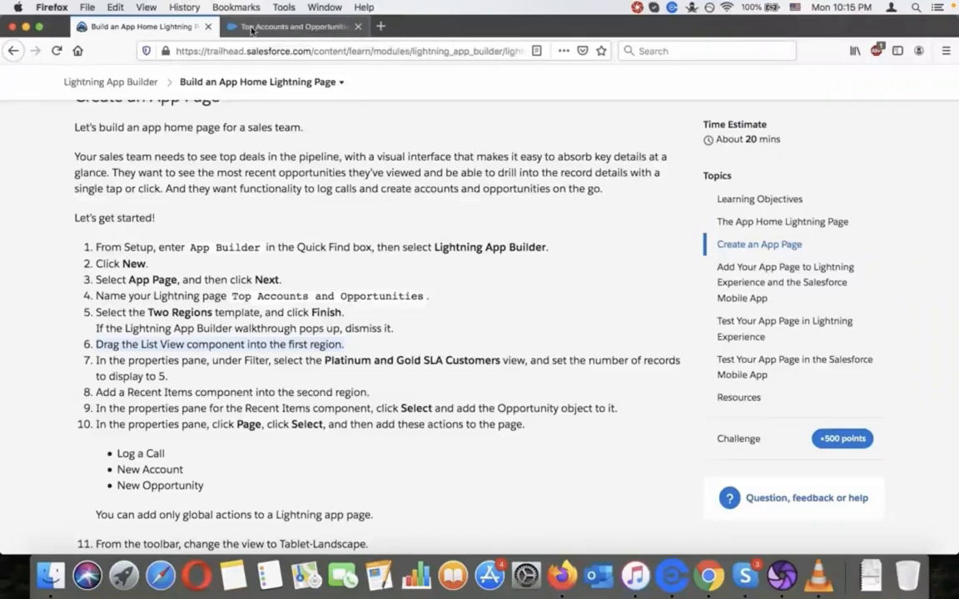
triple_click(202, 397)
left_click(311, 28)
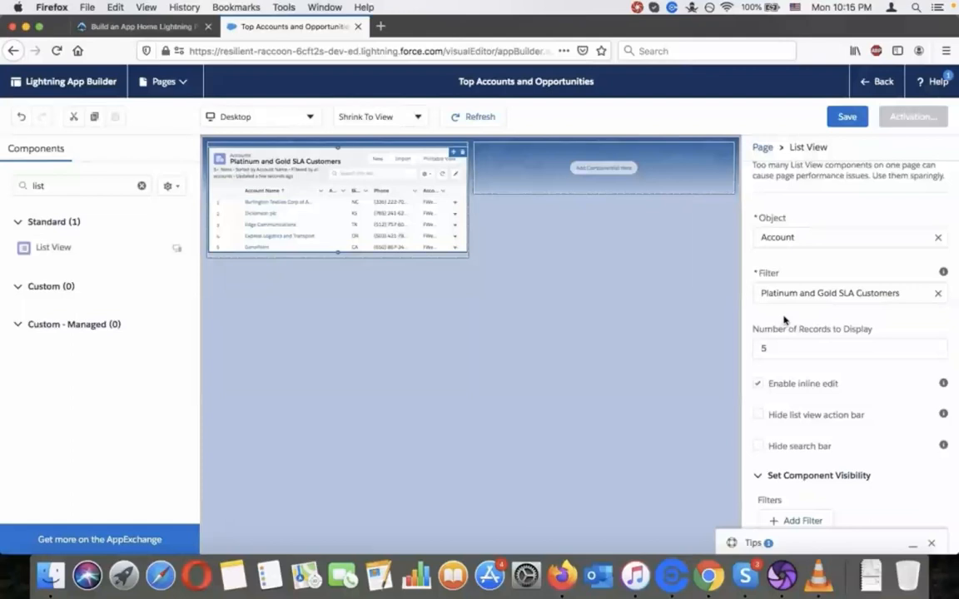
left_click(71, 186)
key("BackSpace")
key("BackSpace")
key("BackSpace")
key("BackSpace")
type("re")
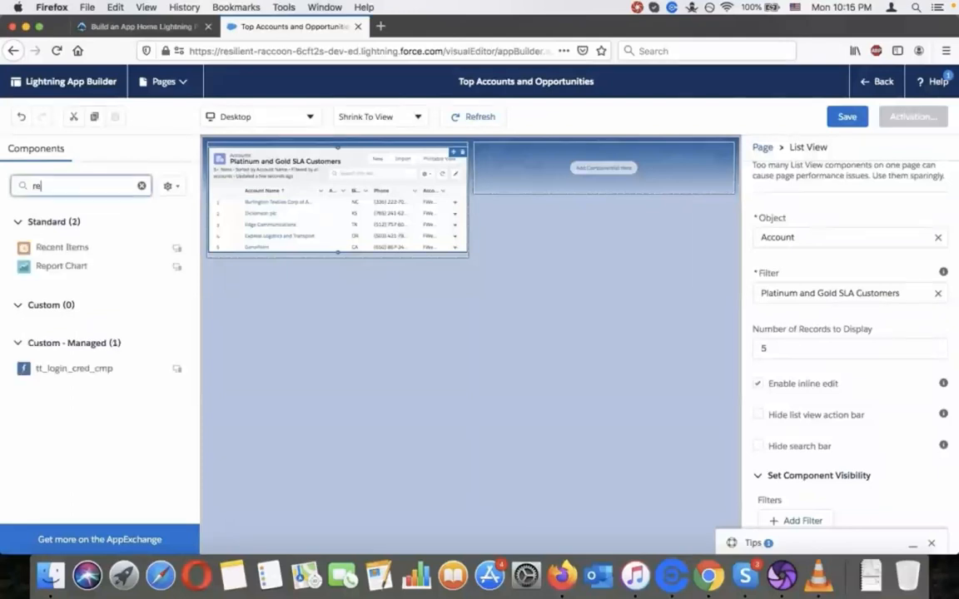
type("ce")
left_click_drag(63, 250, 550, 183)
left_click(141, 27)
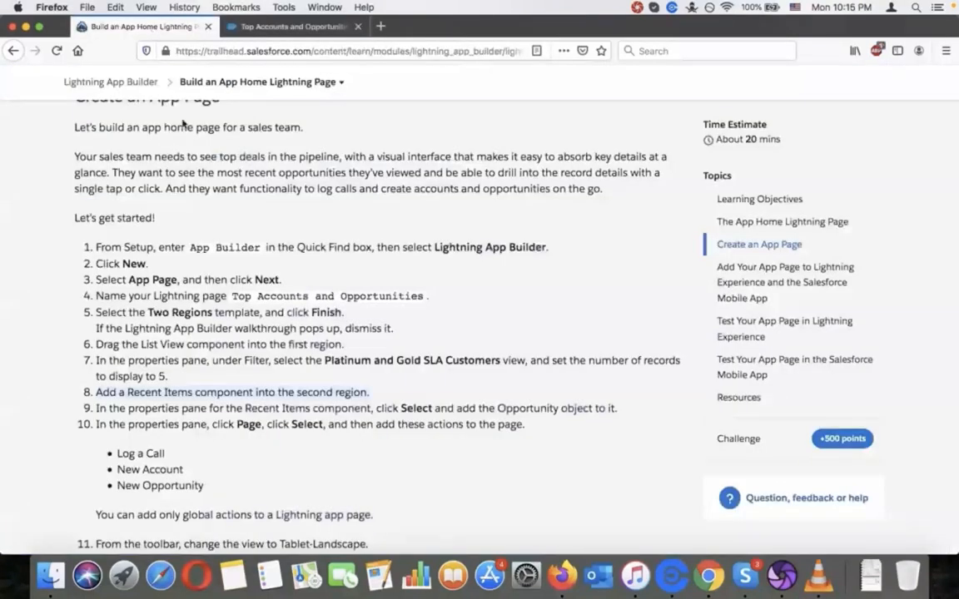
Step: Add the Opportunity object to the Recent Items component and return to the Trailhead instructions for the page actions
left_click(295, 25)
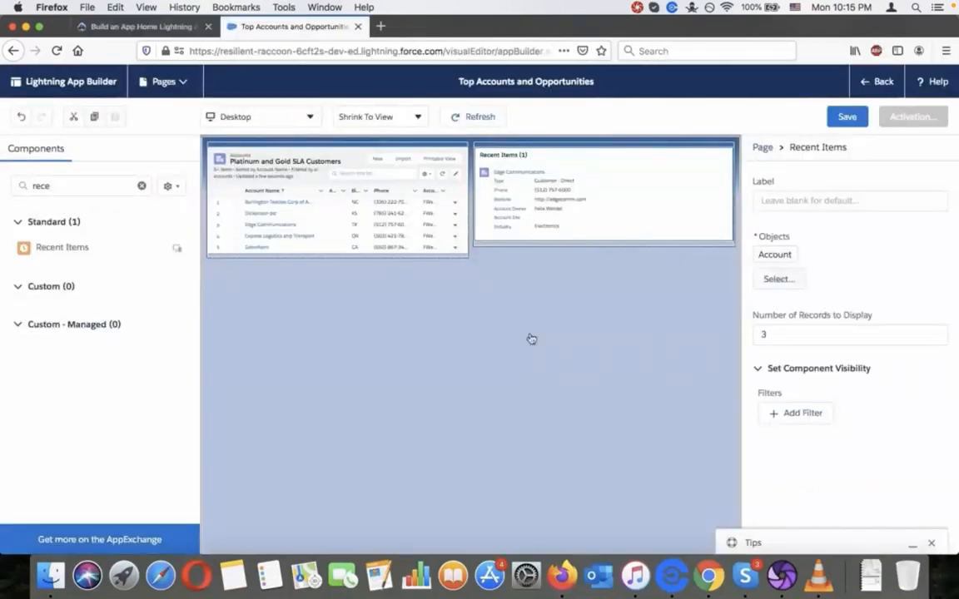
scroll(375, 328, "down", 10)
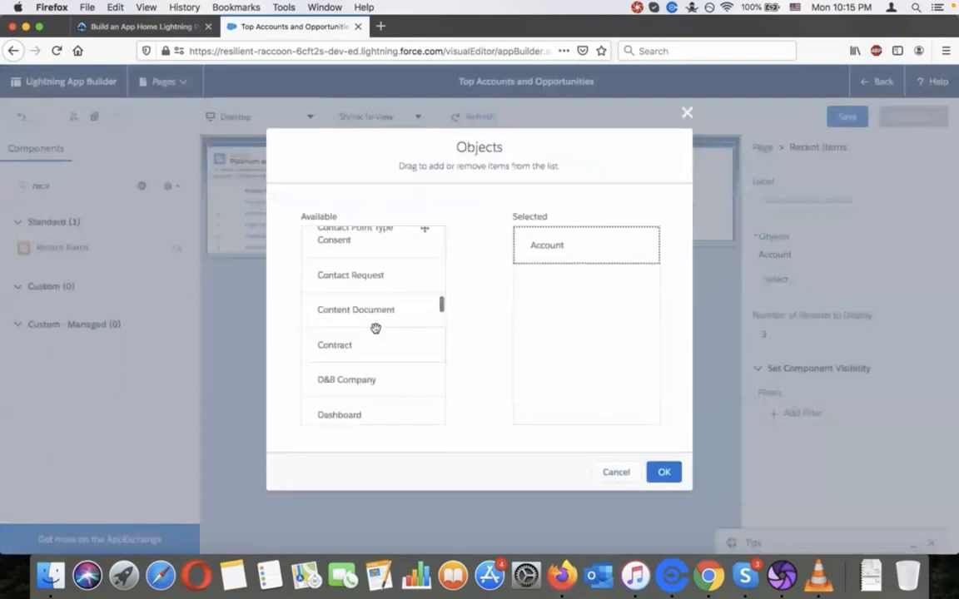
scroll(375, 328, "down", 15)
scroll(375, 328, "up", 8)
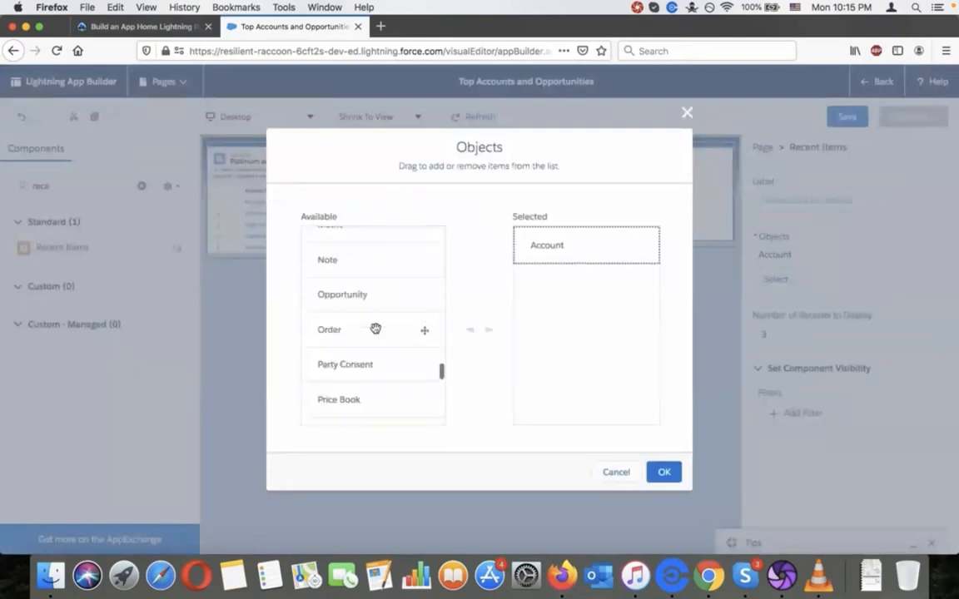
left_click_drag(365, 298, 606, 282)
left_click(658, 472)
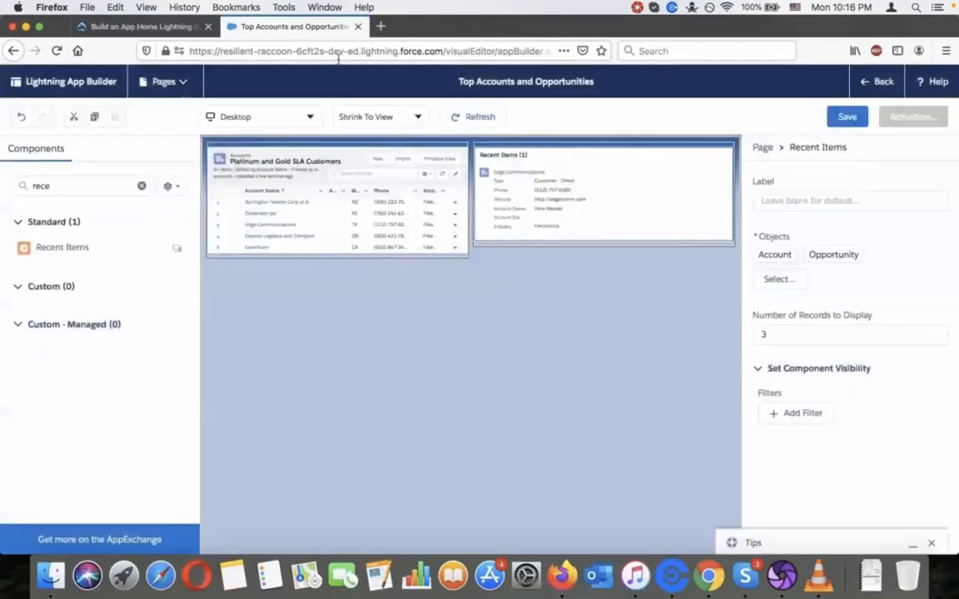
left_click(139, 27)
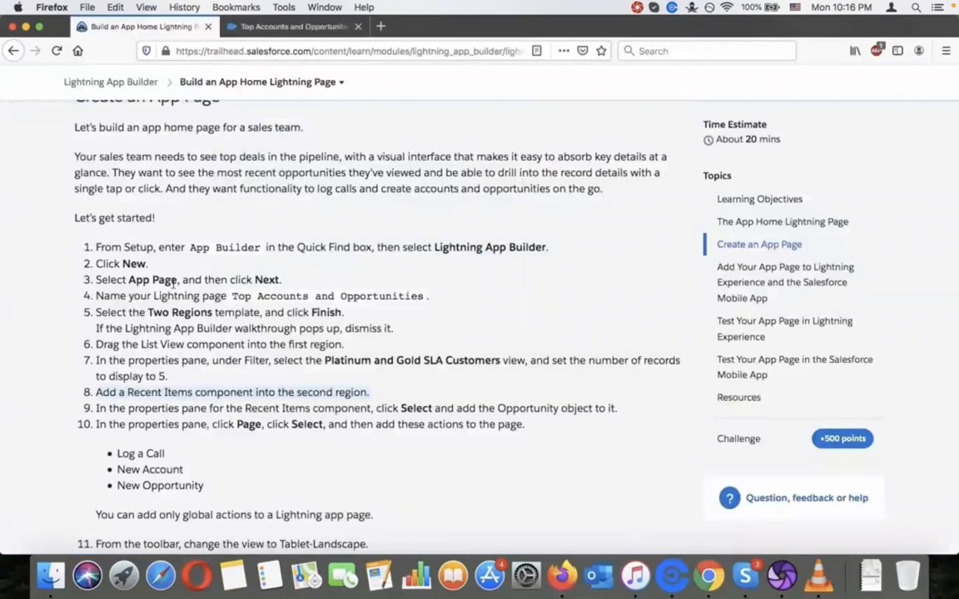
scroll(174, 283, "down", 1)
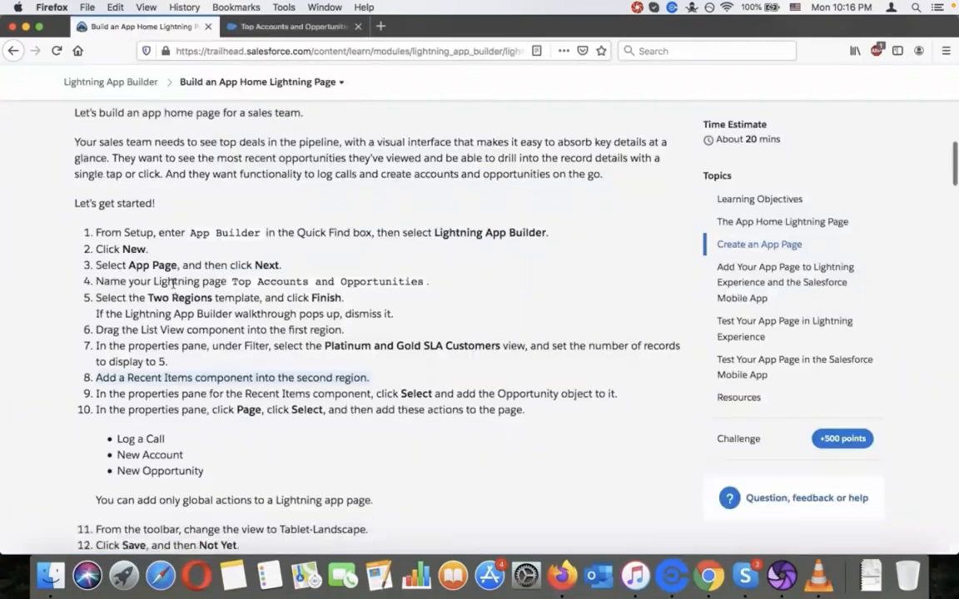
scroll(174, 282, "down", 5)
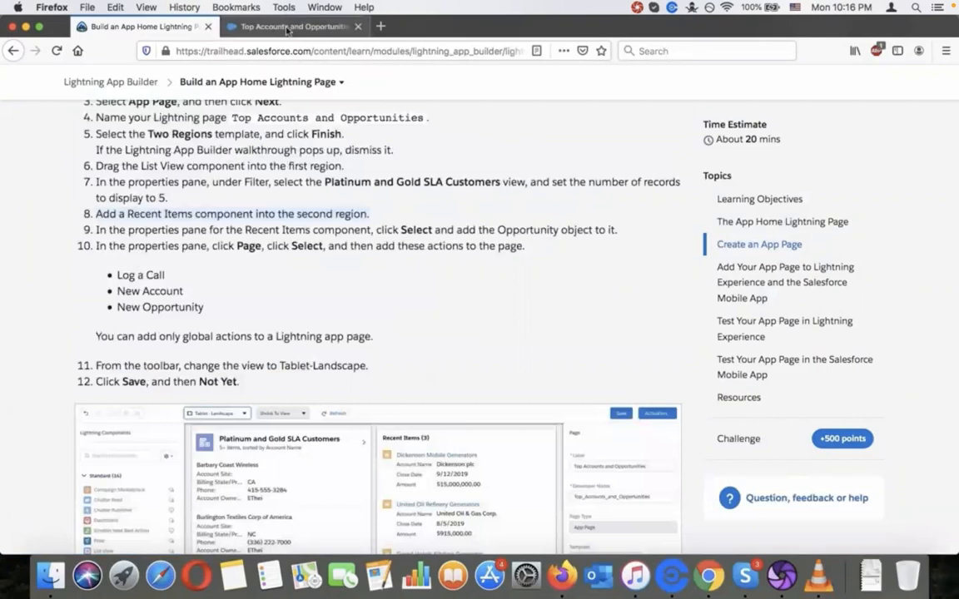
left_click(288, 28)
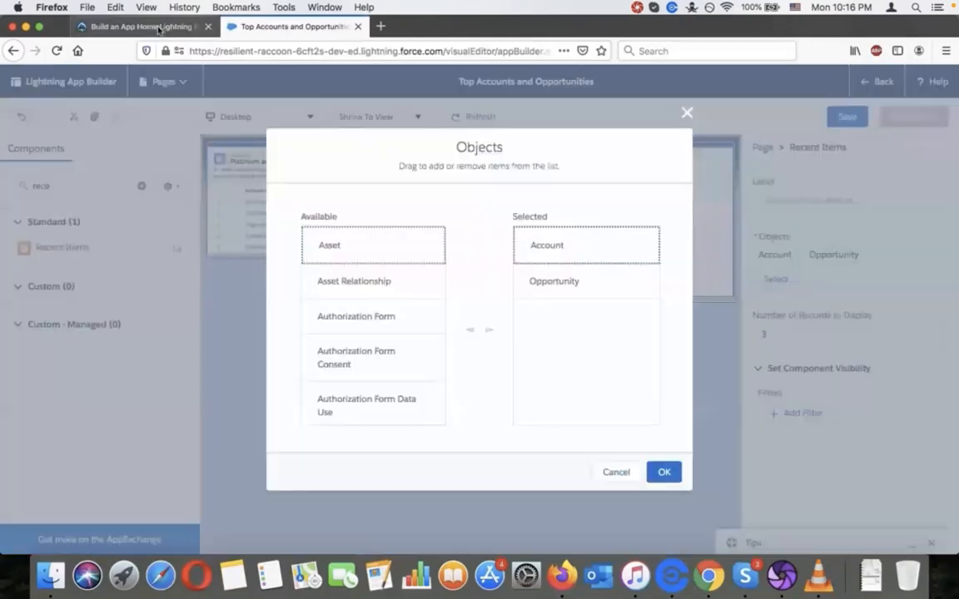
left_click(141, 27)
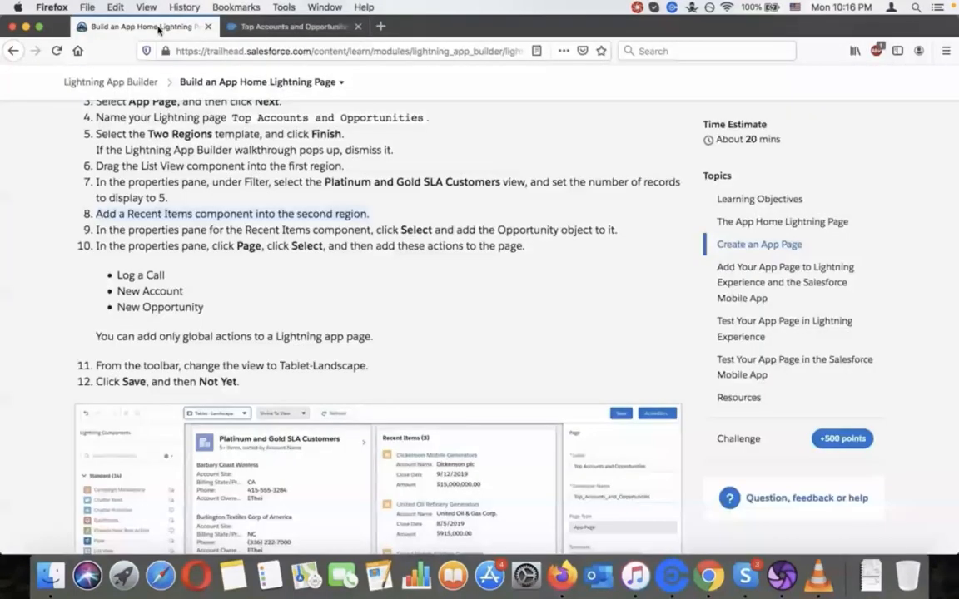
left_click(283, 26)
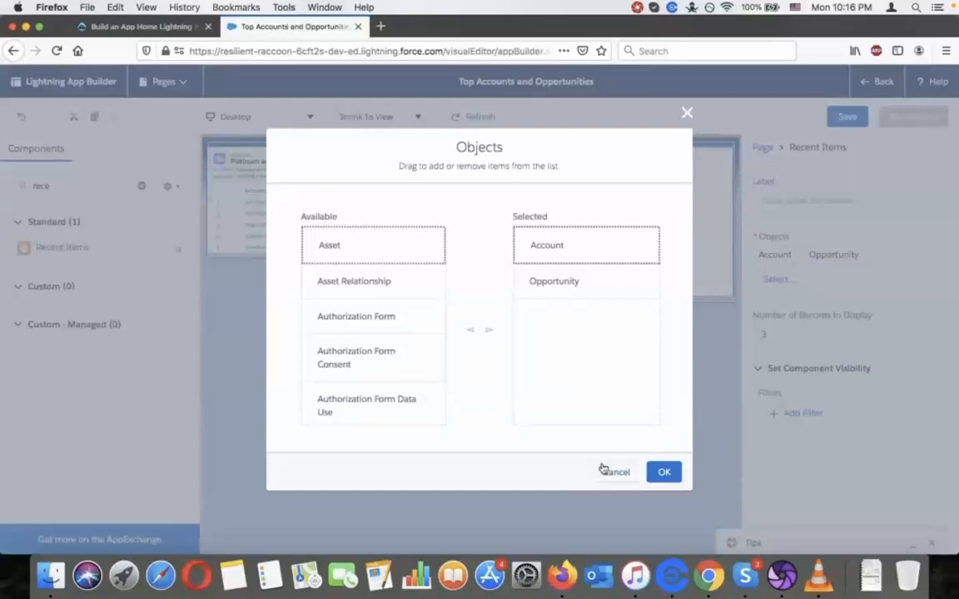
left_click(118, 26)
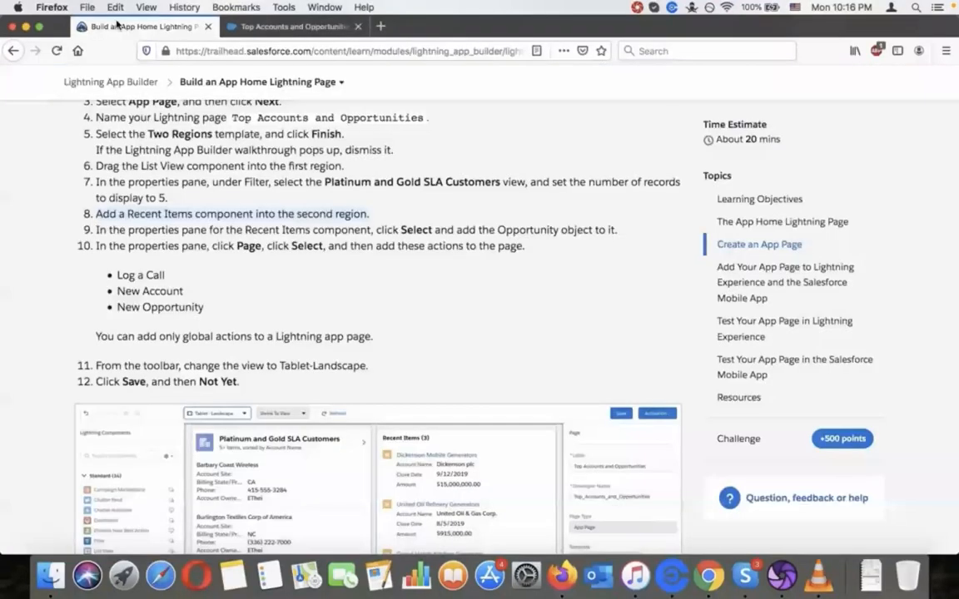
left_click(273, 27)
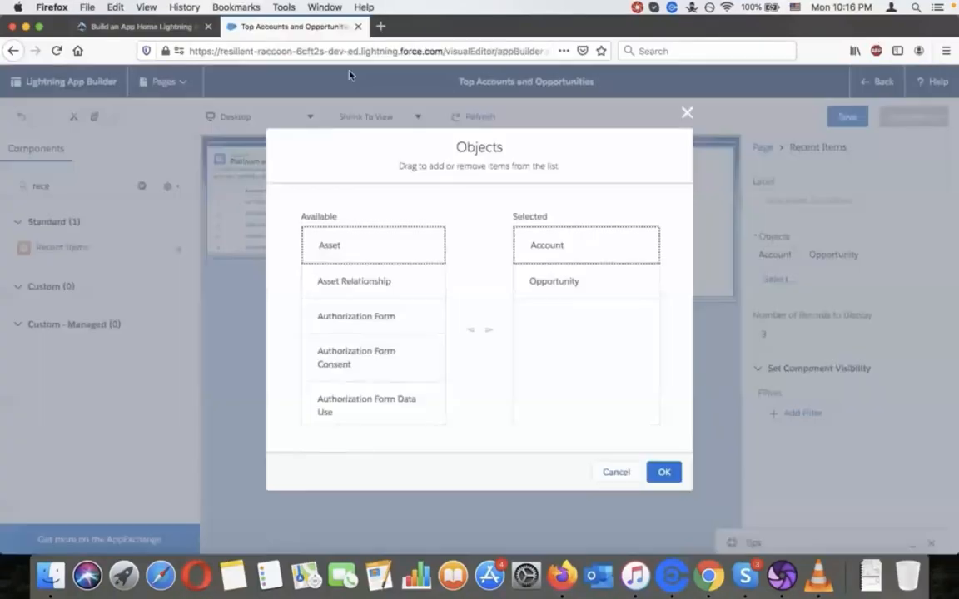
left_click(610, 471)
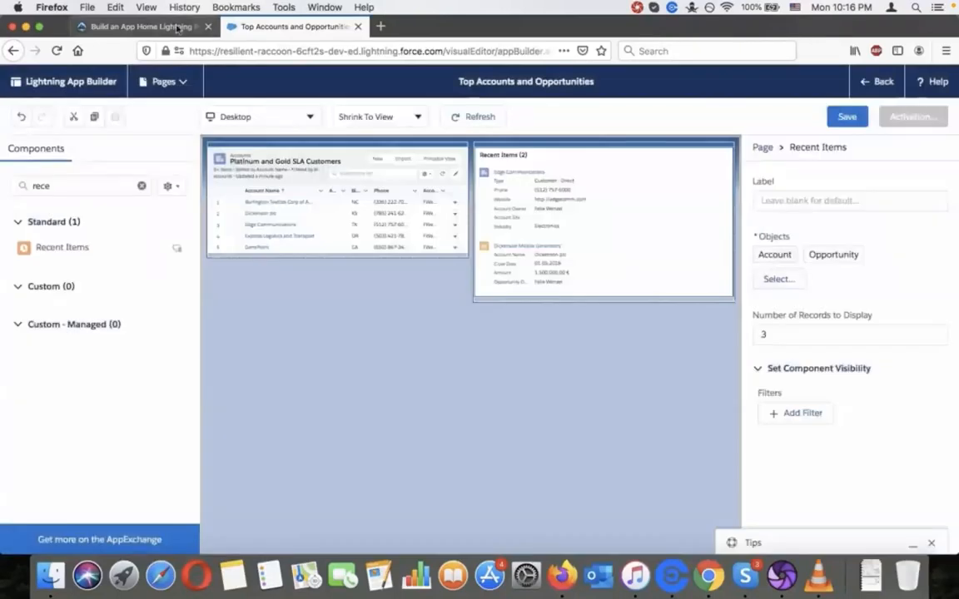
Step: Add the Log a Call, New Account and New Opportunity actions to the Top Accounts and Opportunities page
left_click(177, 28)
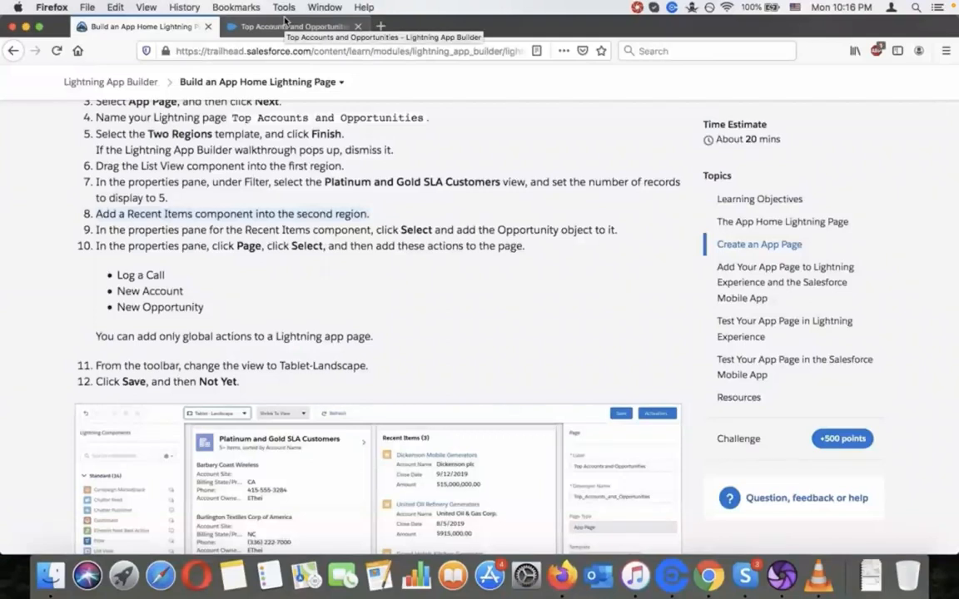
left_click(284, 25)
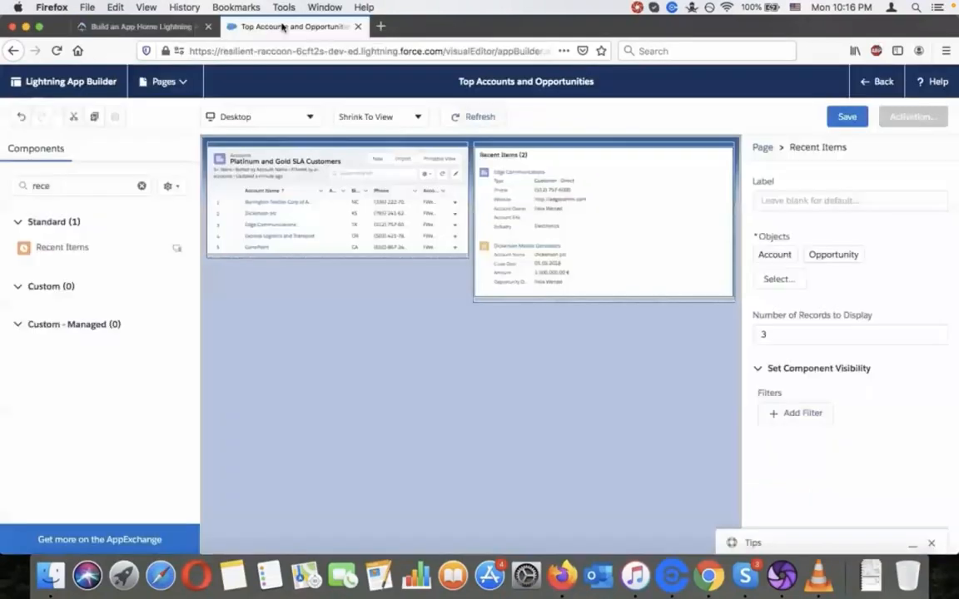
left_click(762, 160)
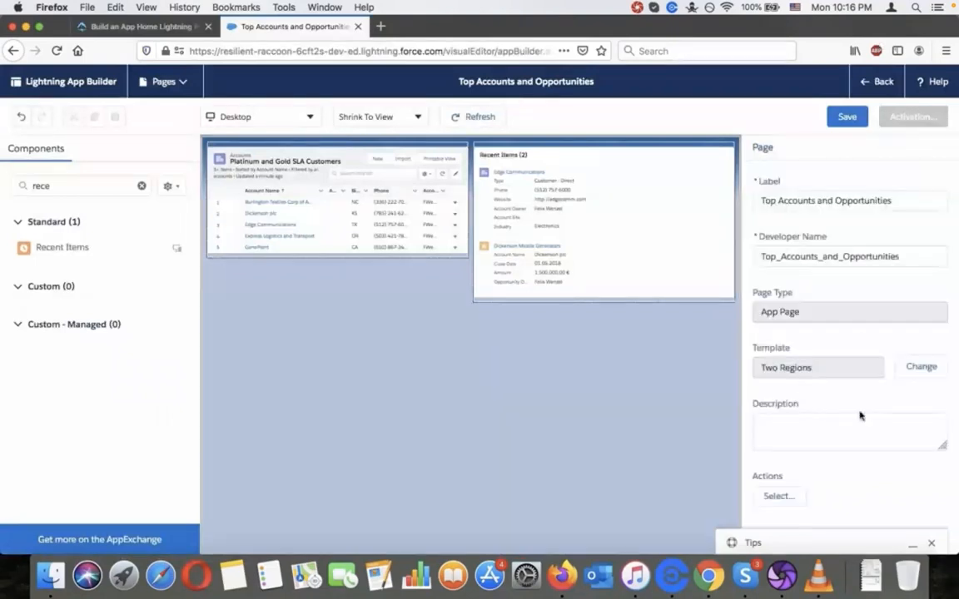
left_click(779, 495)
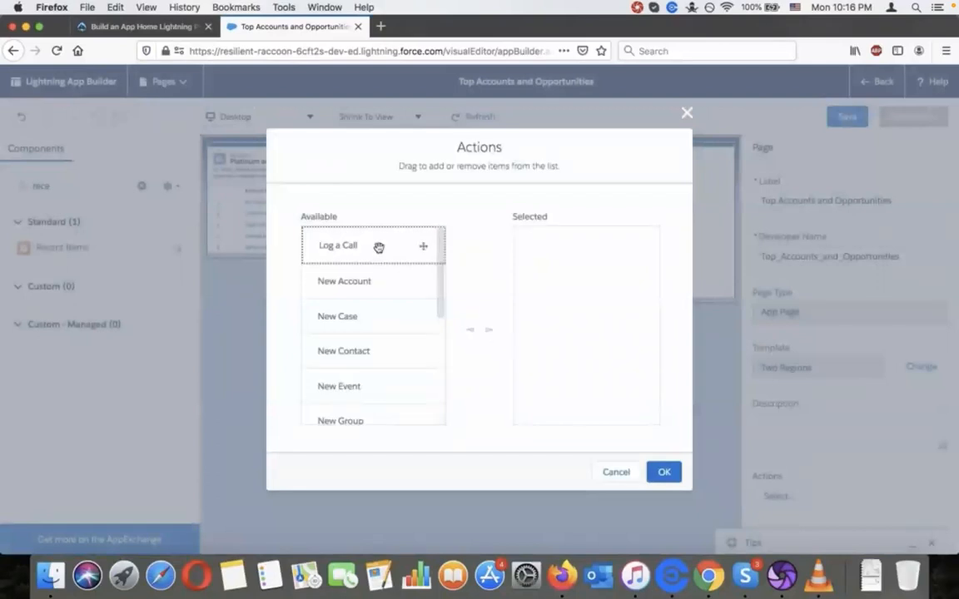
left_click_drag(379, 247, 550, 244)
left_click(142, 27)
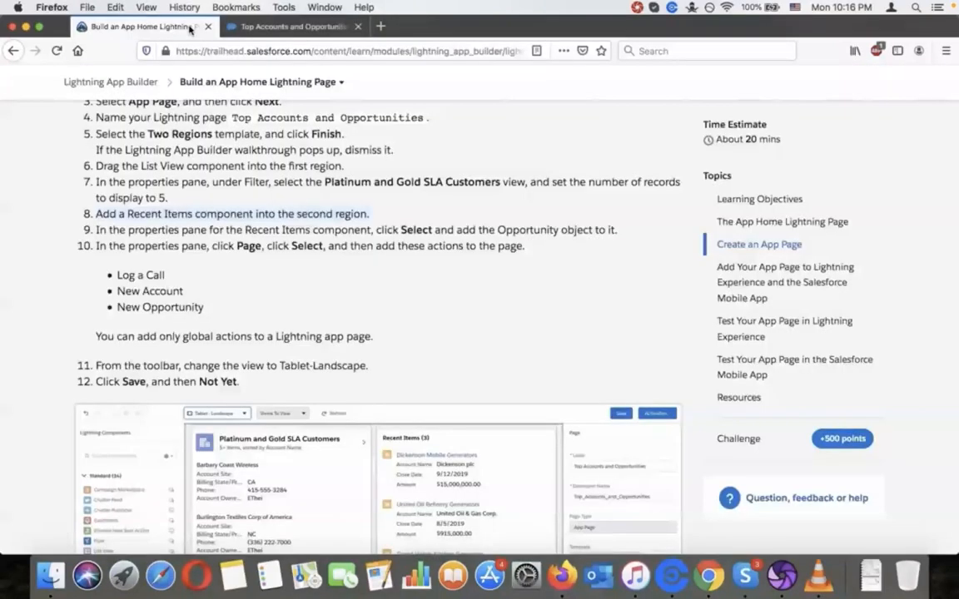
left_click(245, 29)
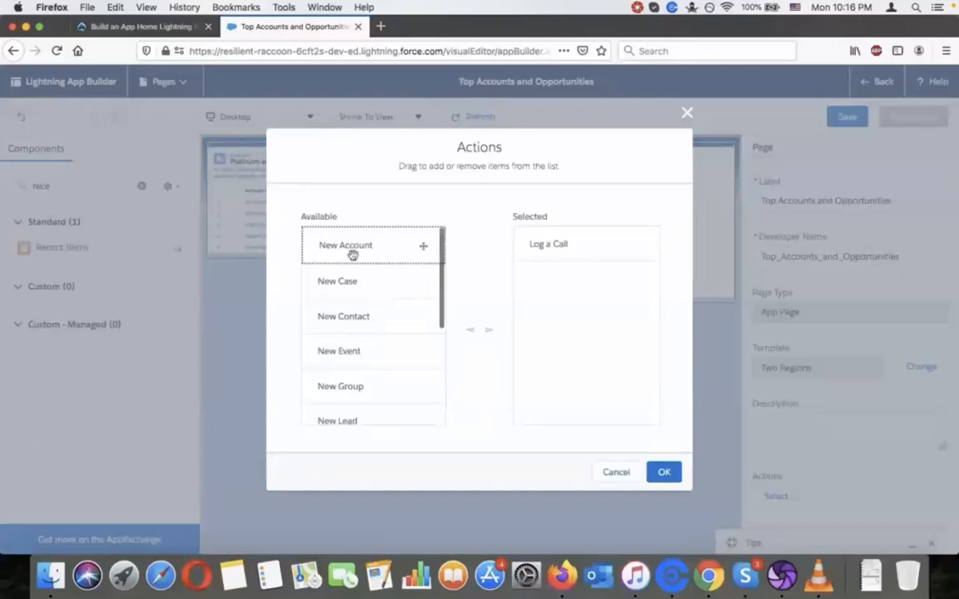
left_click_drag(353, 255, 541, 274)
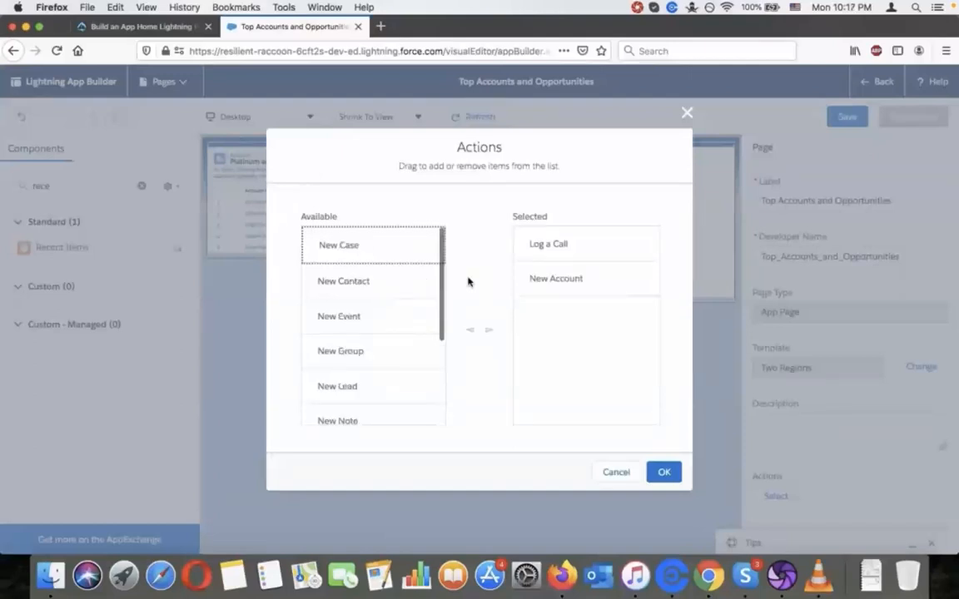
scroll(350, 316, "down", 3)
left_click_drag(333, 339, 566, 325)
left_click(663, 472)
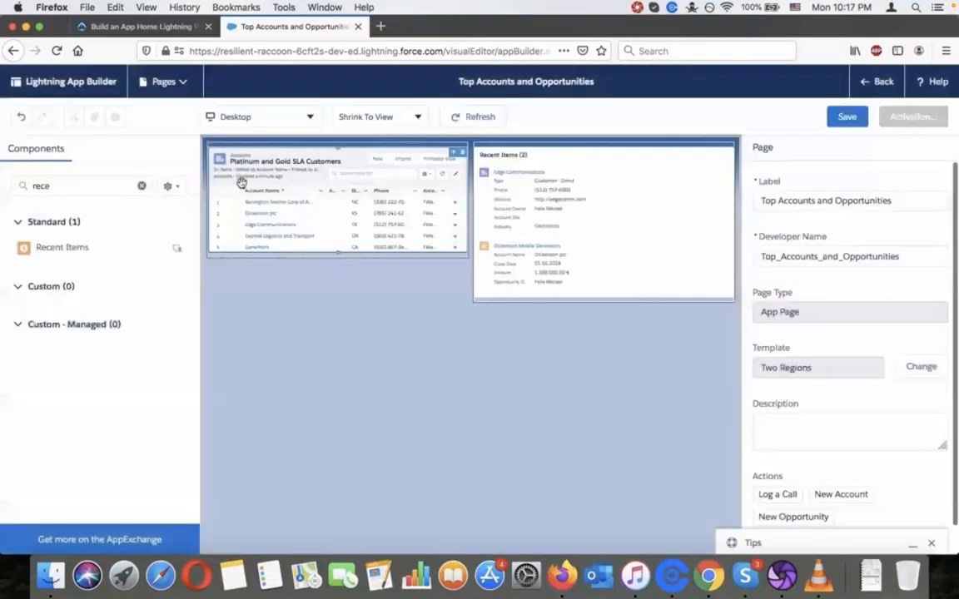
Step: Following the Trailhead instructions, switch the page view to Tablet - Landscape and save the page
left_click(121, 27)
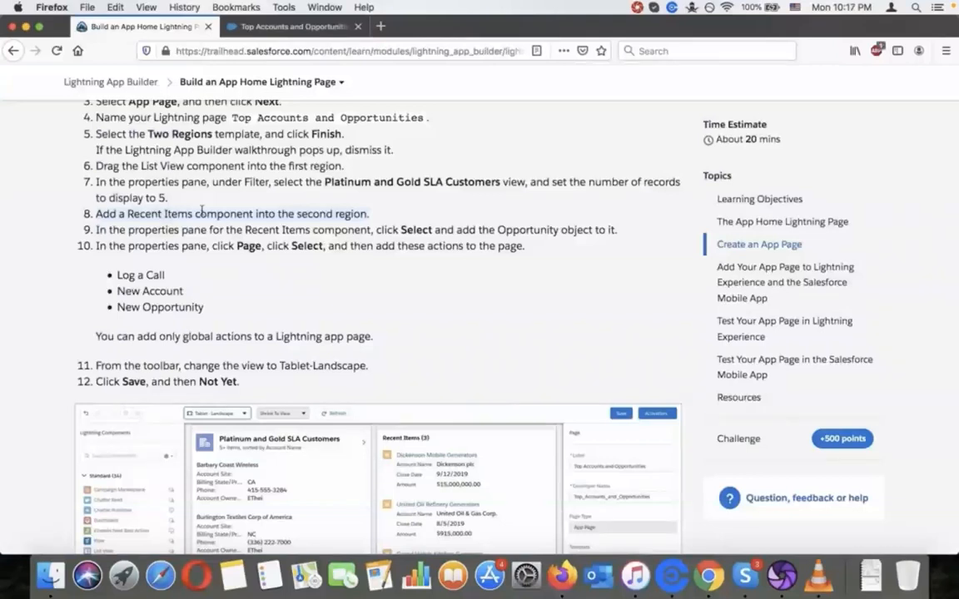
left_click(279, 28)
left_click(203, 29)
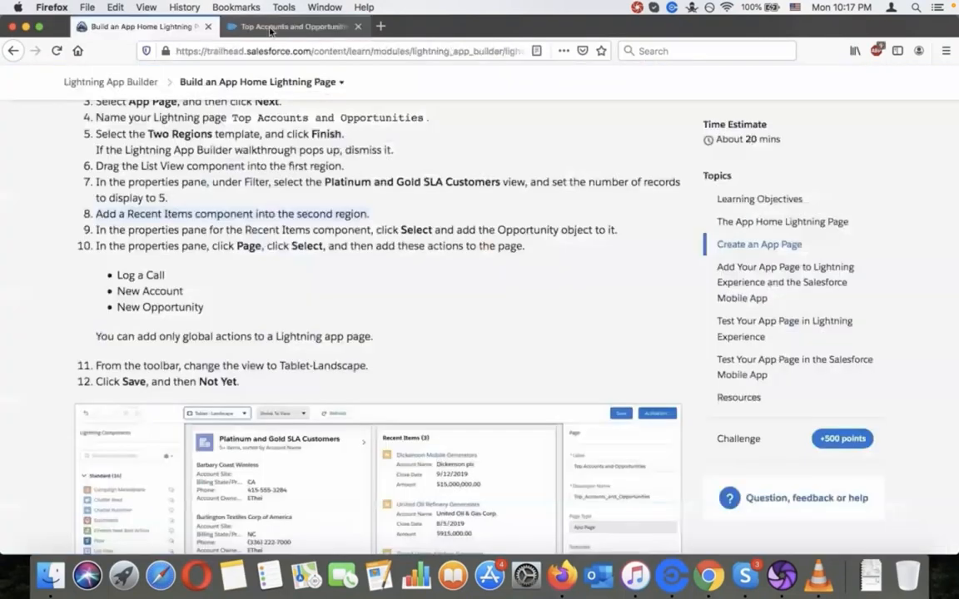
left_click(270, 29)
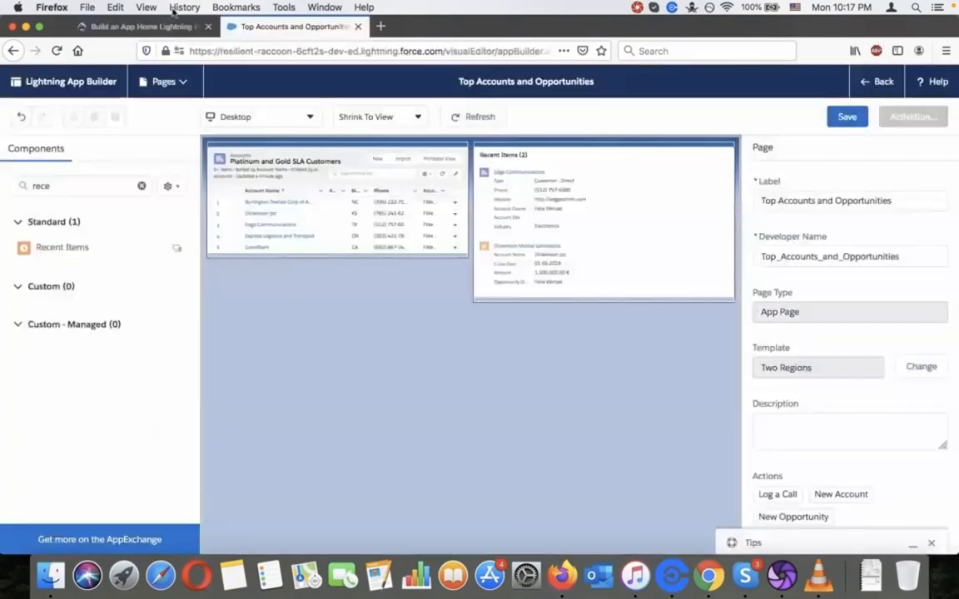
left_click(187, 26)
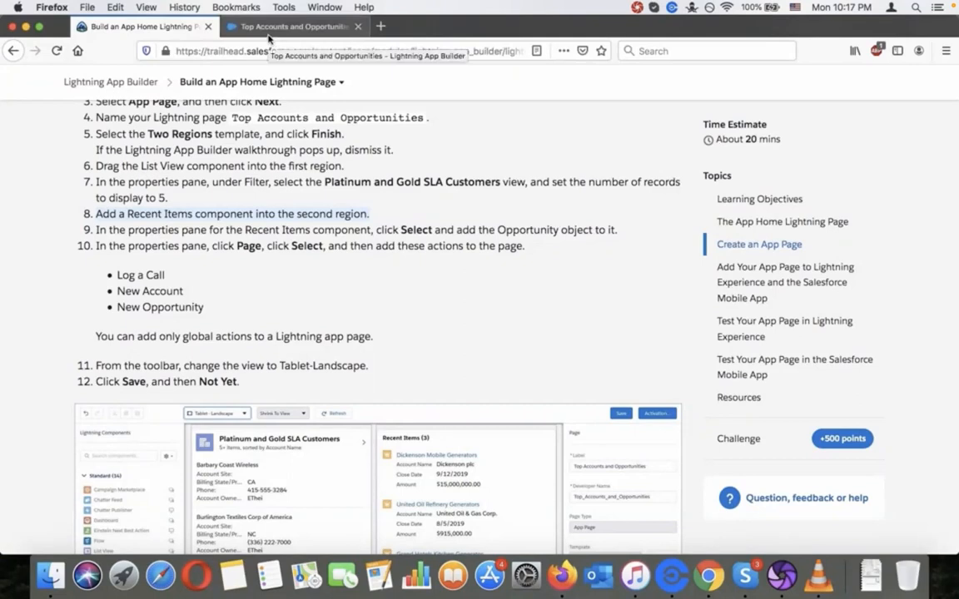
scroll(253, 302, "down", 3)
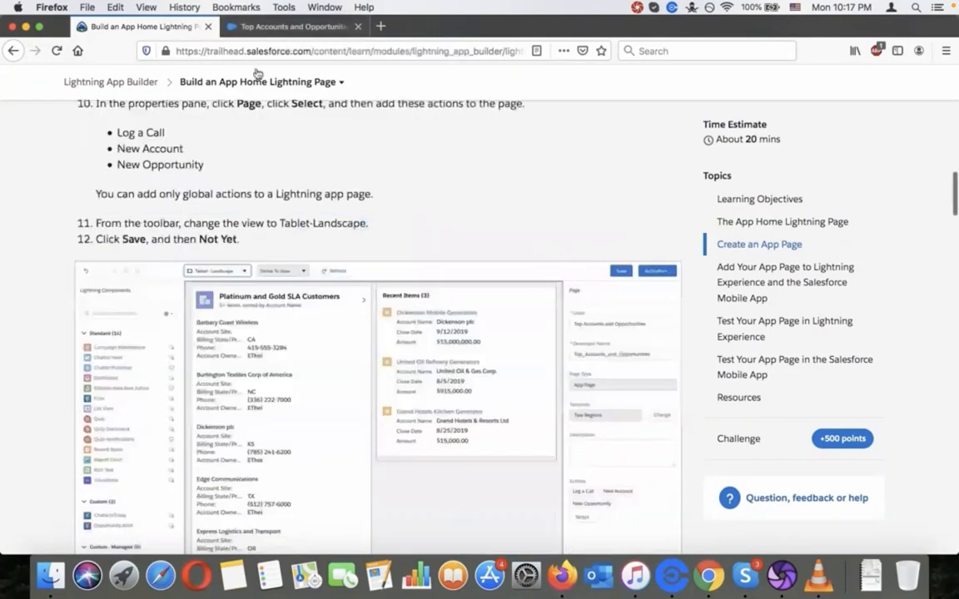
left_click(272, 26)
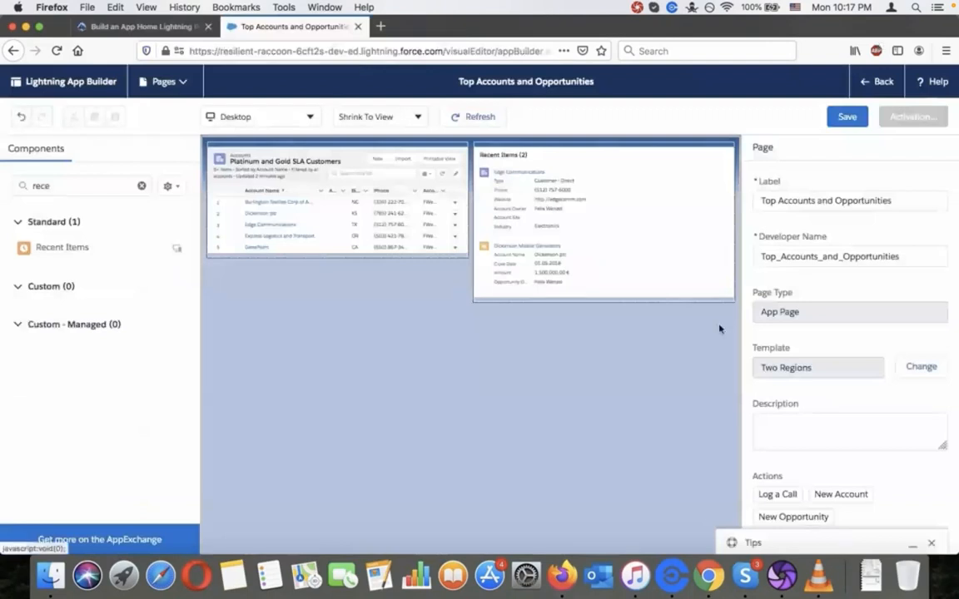
scroll(839, 322, "down", 1)
scroll(839, 322, "up", 1)
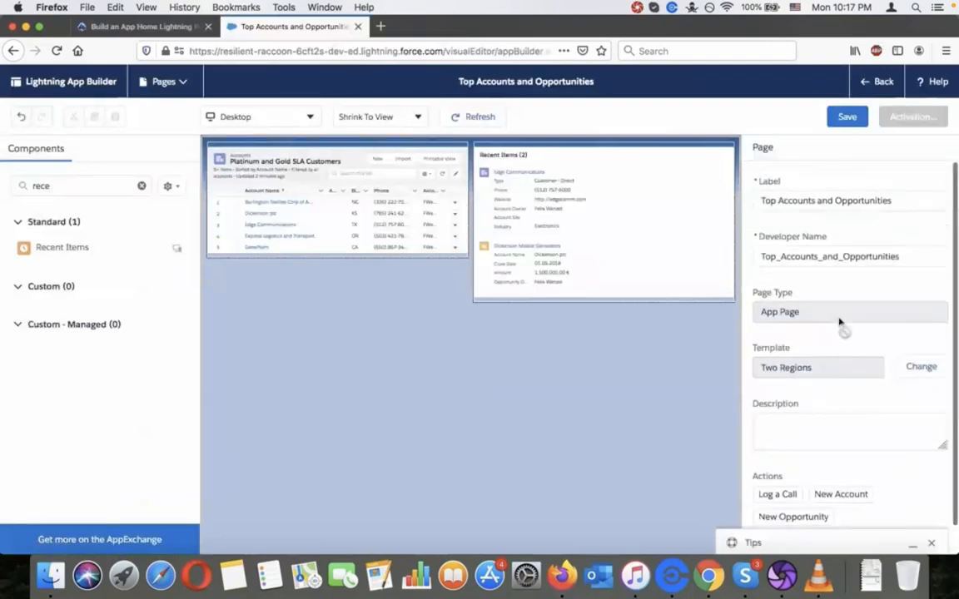
left_click(263, 120)
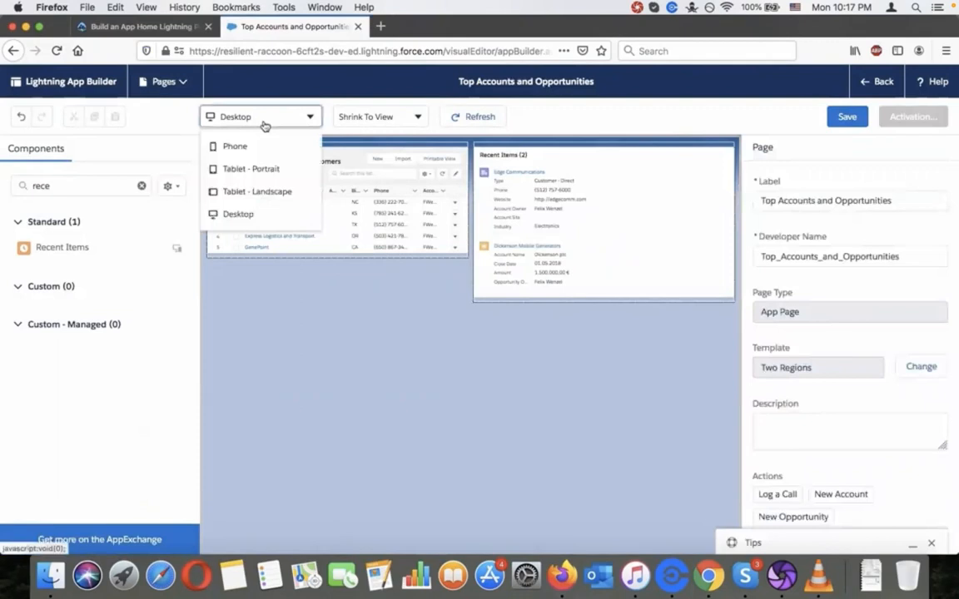
left_click(268, 197)
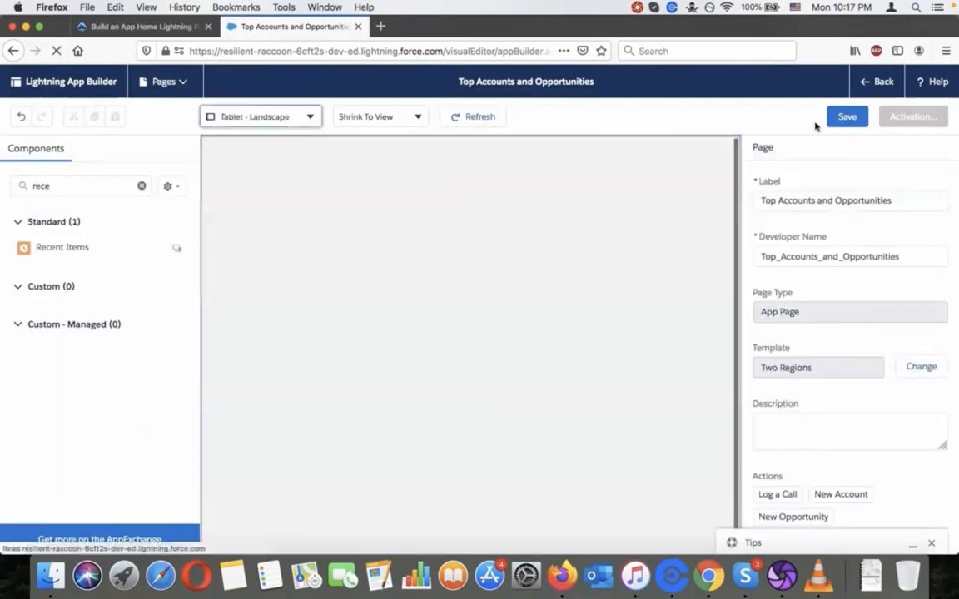
left_click(847, 118)
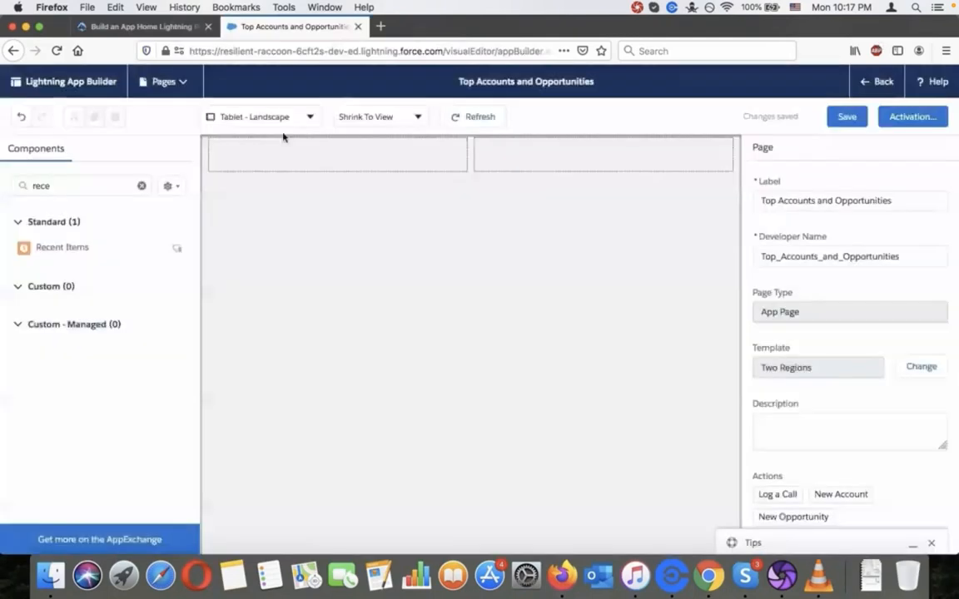
Step: Return to the Trailhead unit and read the instructions on saving the app page and adding it to Lightning Experience
left_click(162, 27)
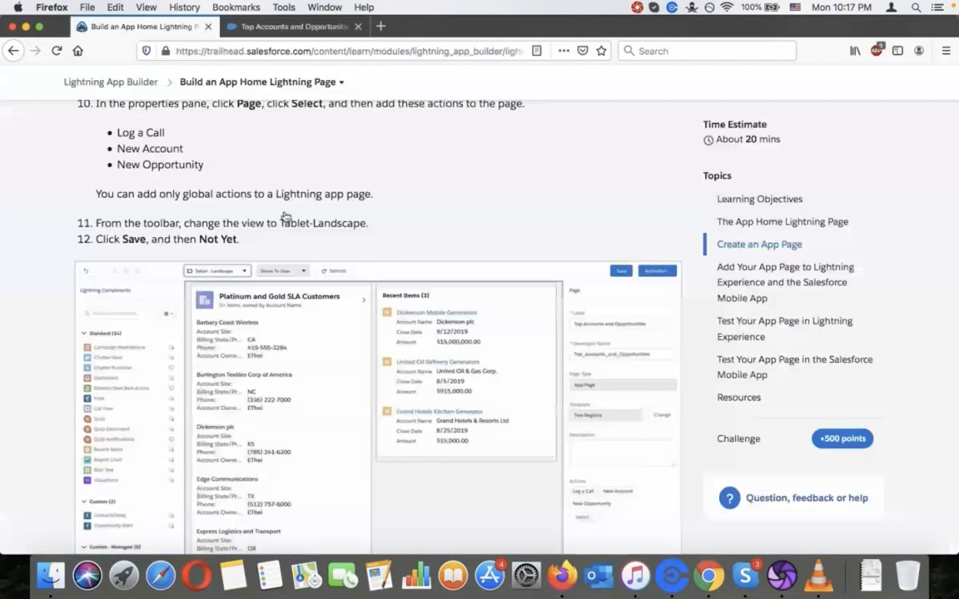
scroll(324, 346, "down", 5)
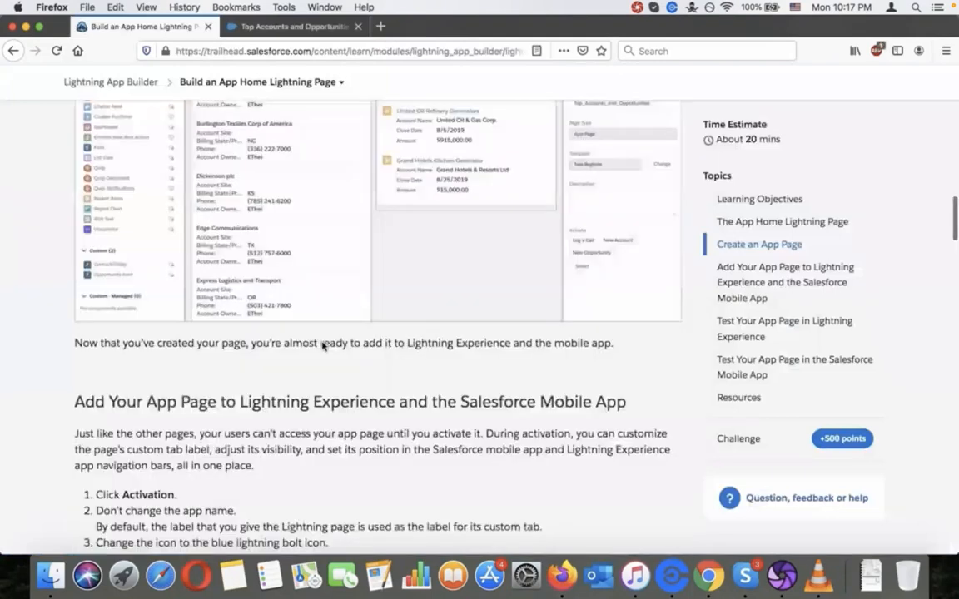
scroll(324, 346, "down", 1)
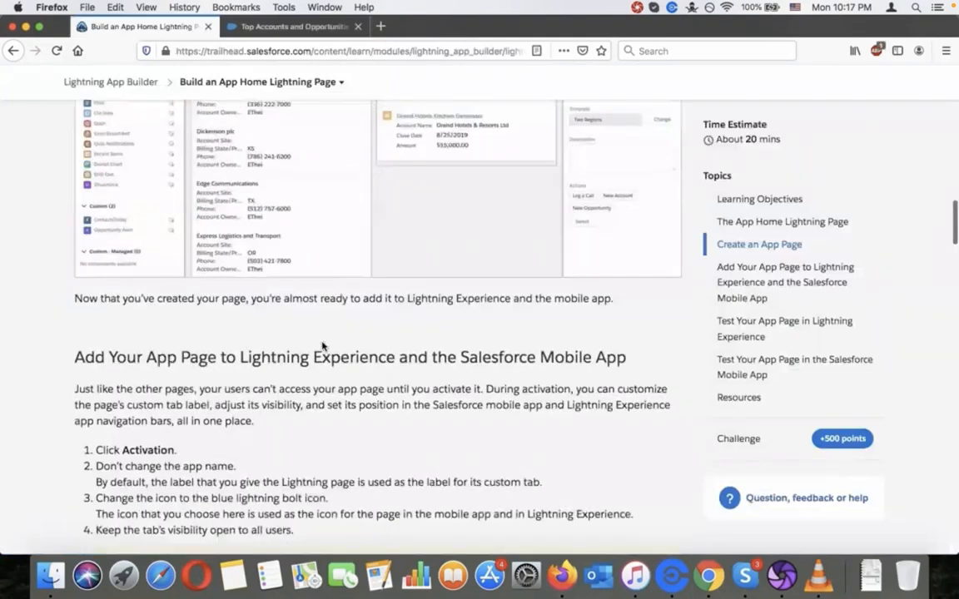
scroll(323, 346, "up", 3)
scroll(323, 346, "up", 1)
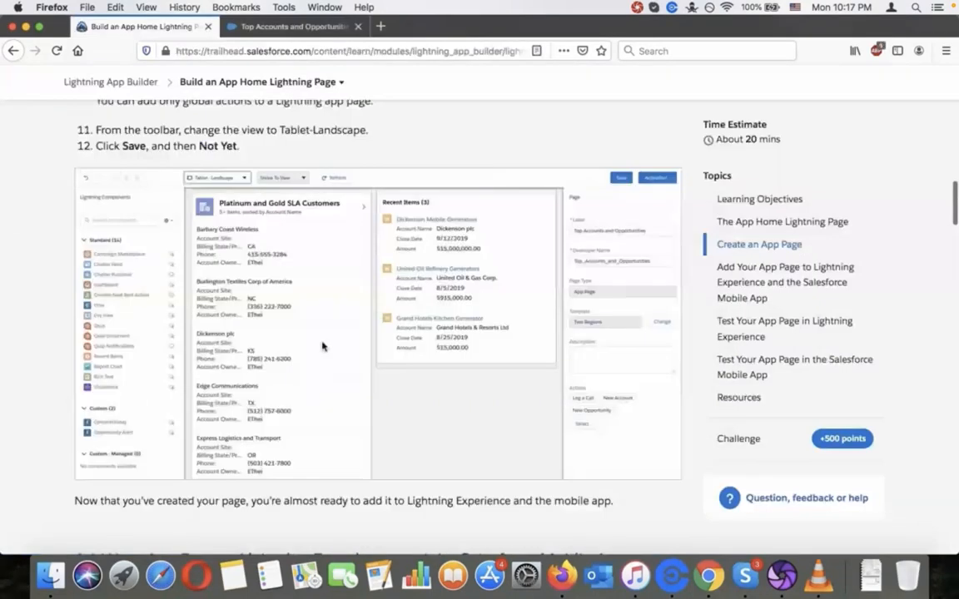
Step: Read the Trailhead section on adding the app page to Lightning Experience and the Salesforce mobile app, including the activation instructions
scroll(323, 346, "down", 6)
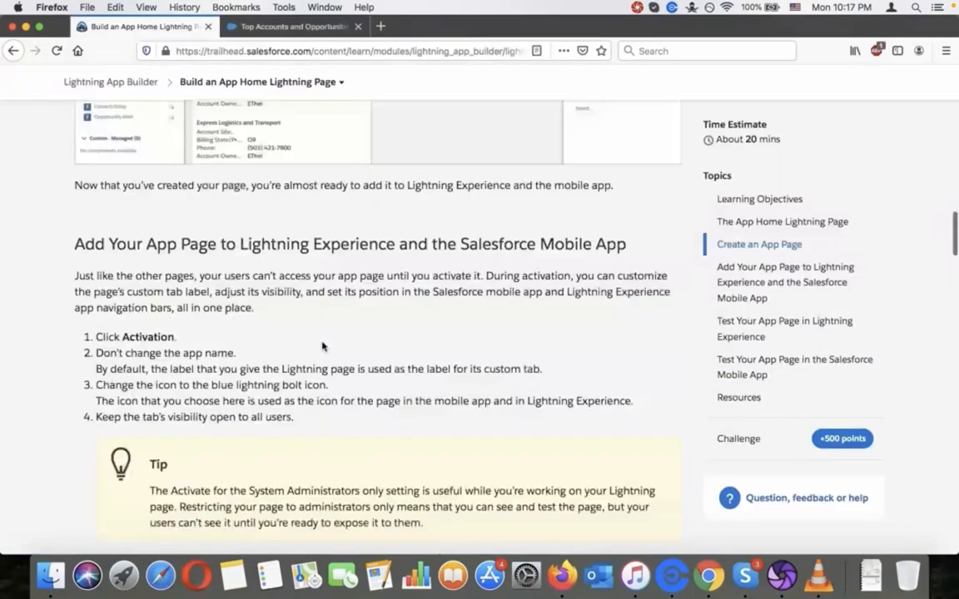
scroll(323, 347, "down", 2)
scroll(323, 347, "down", 1)
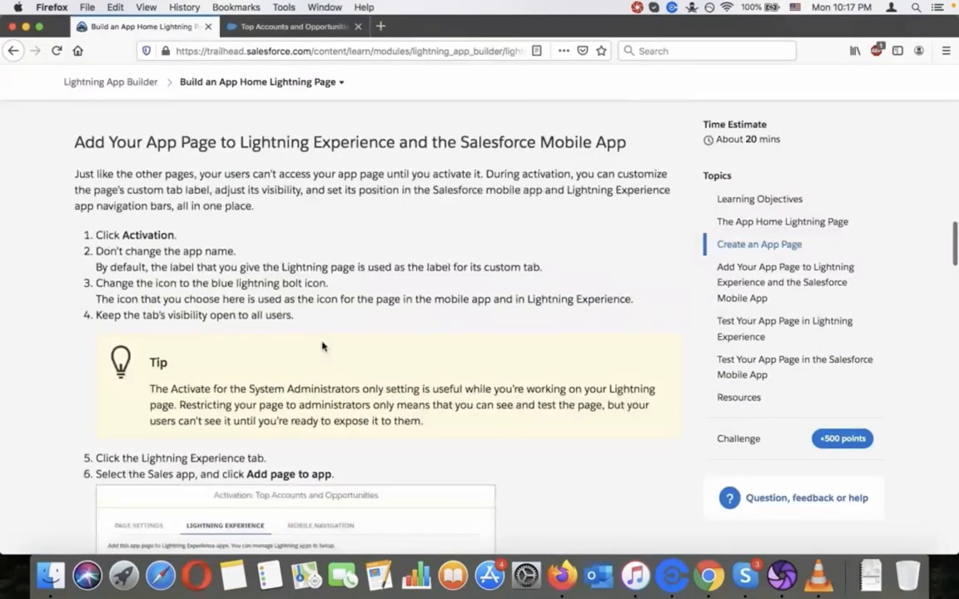
scroll(323, 347, "down", 1)
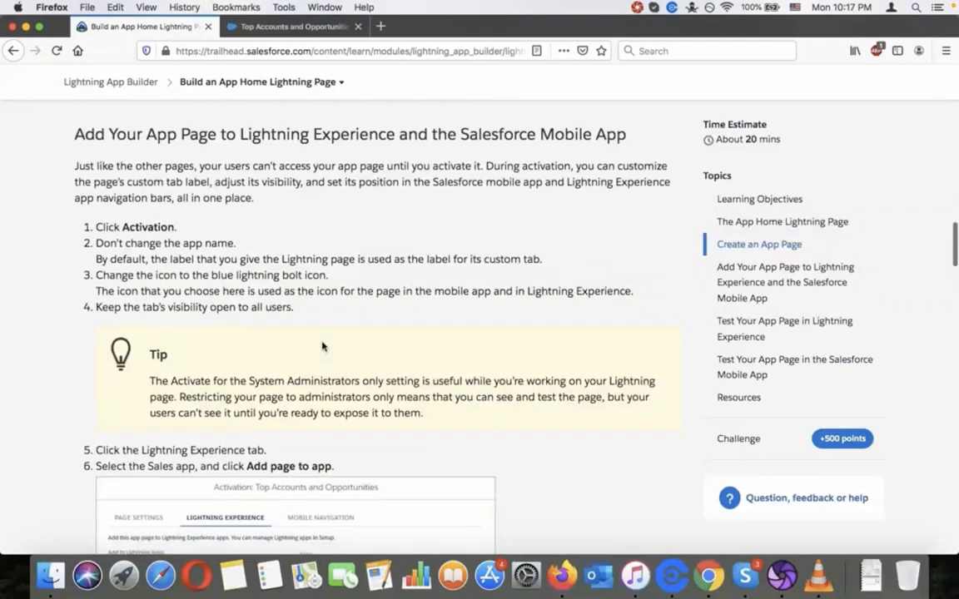
scroll(323, 346, "down", 1)
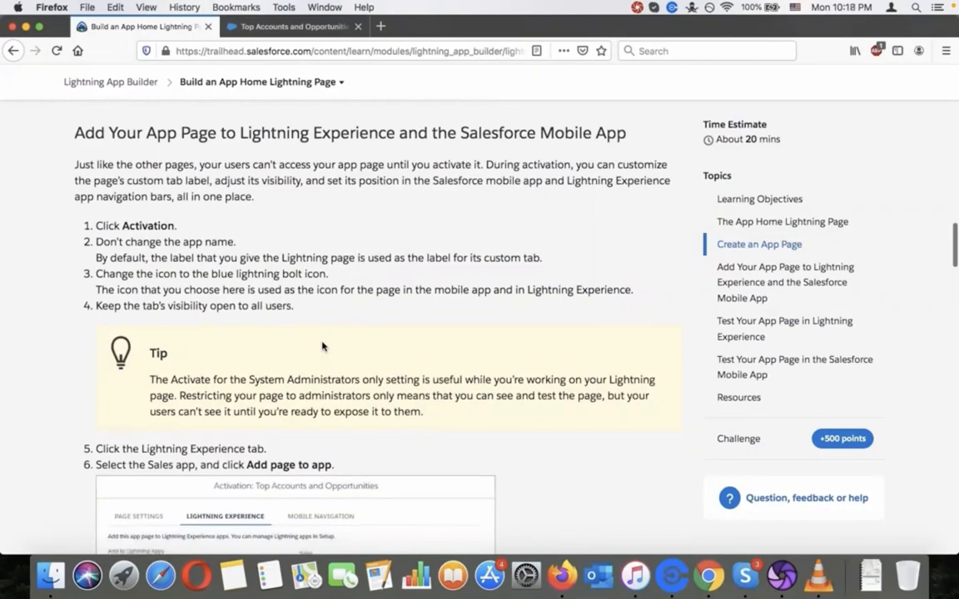
scroll(323, 346, "down", 1)
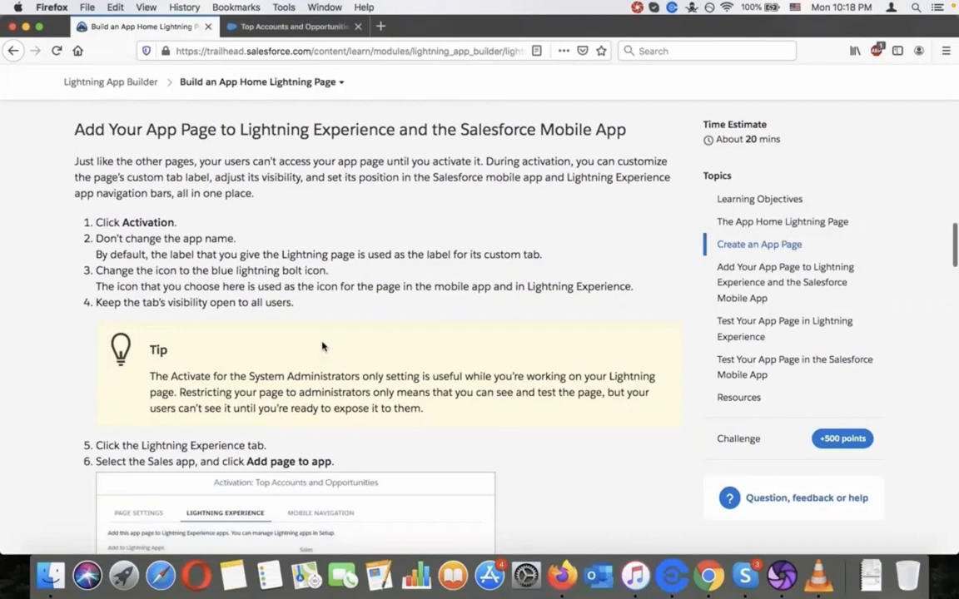
scroll(323, 346, "down", 1)
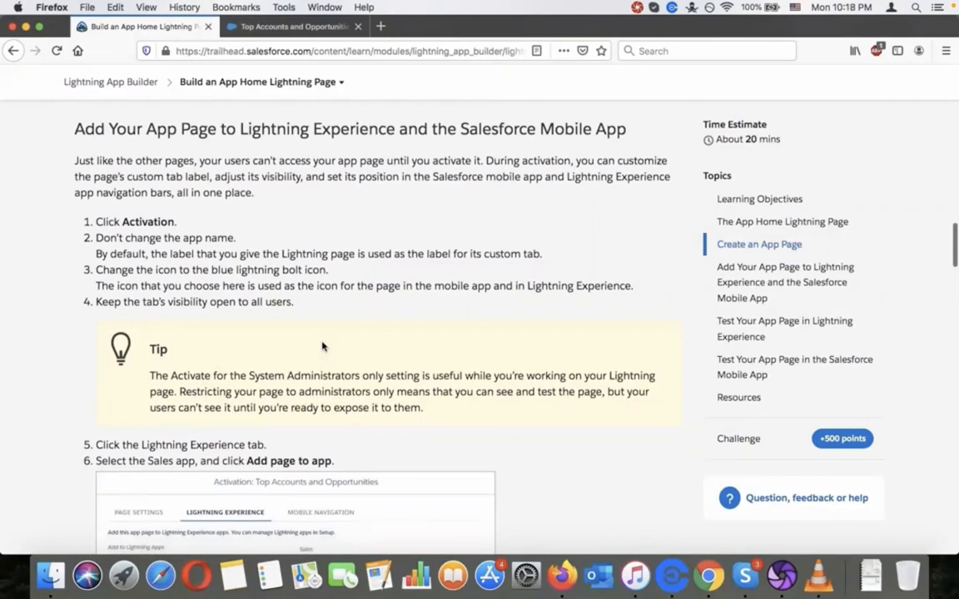
scroll(323, 346, "up", 1)
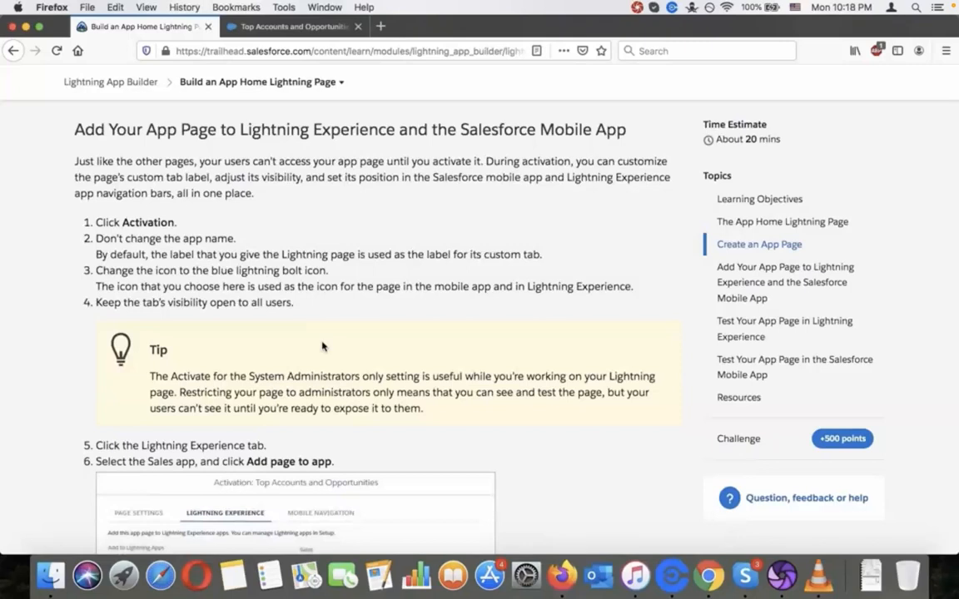
Step: Open the activation settings for the Top Accounts and Opportunities page and change its icon to the blue lightning bolt
left_click(295, 26)
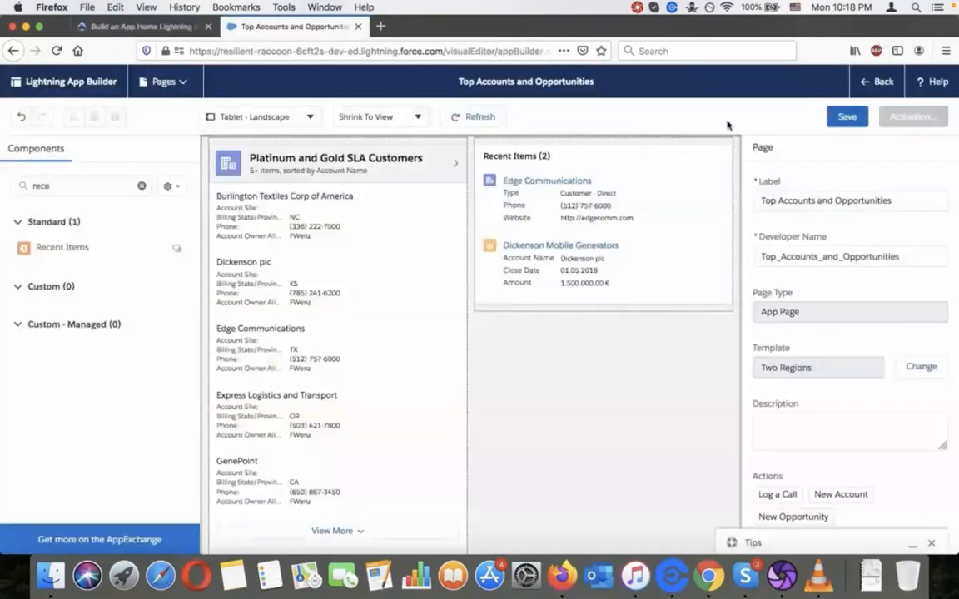
left_click(150, 26)
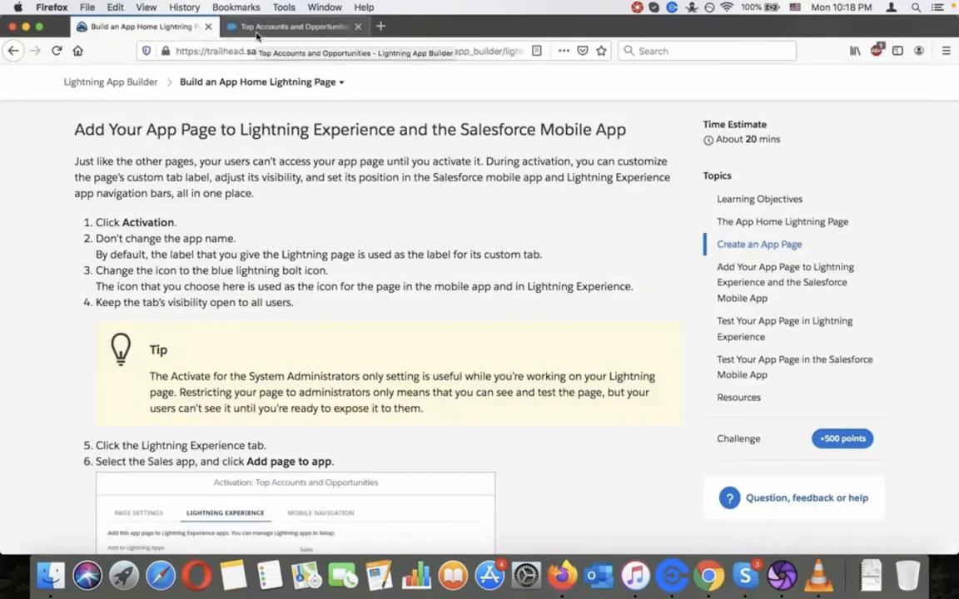
left_click(283, 25)
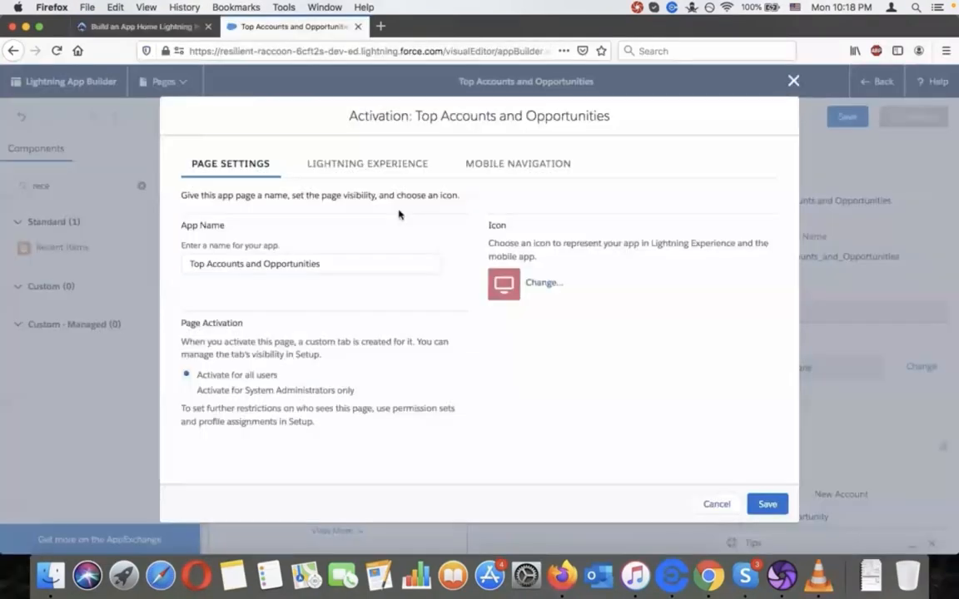
left_click(540, 284)
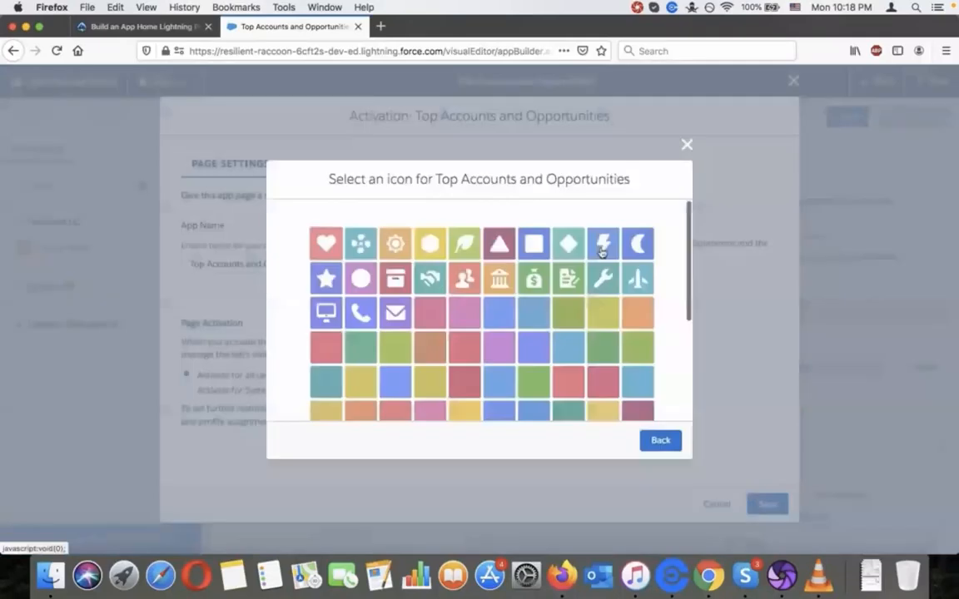
left_click(603, 244)
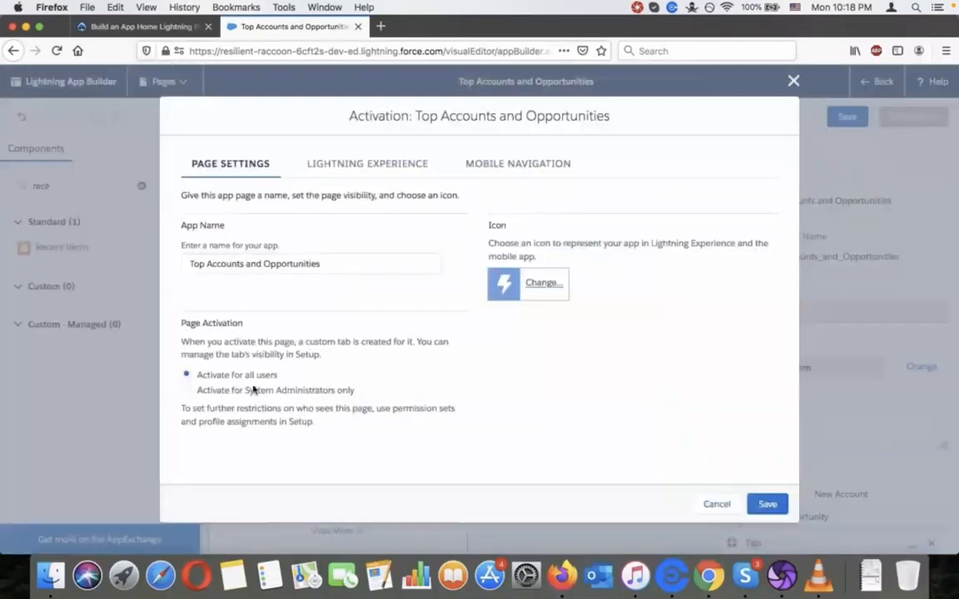
Step: Following the Trailhead instructions, add the page to the Sales app in the Lightning Experience activation settings
left_click(152, 26)
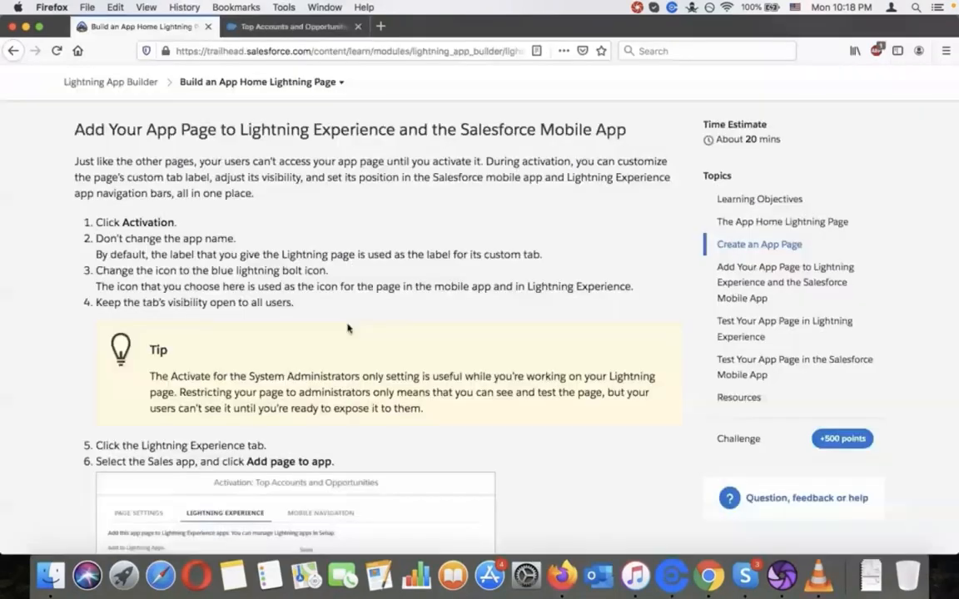
scroll(348, 328, "down", 2)
scroll(348, 326, "down", 4)
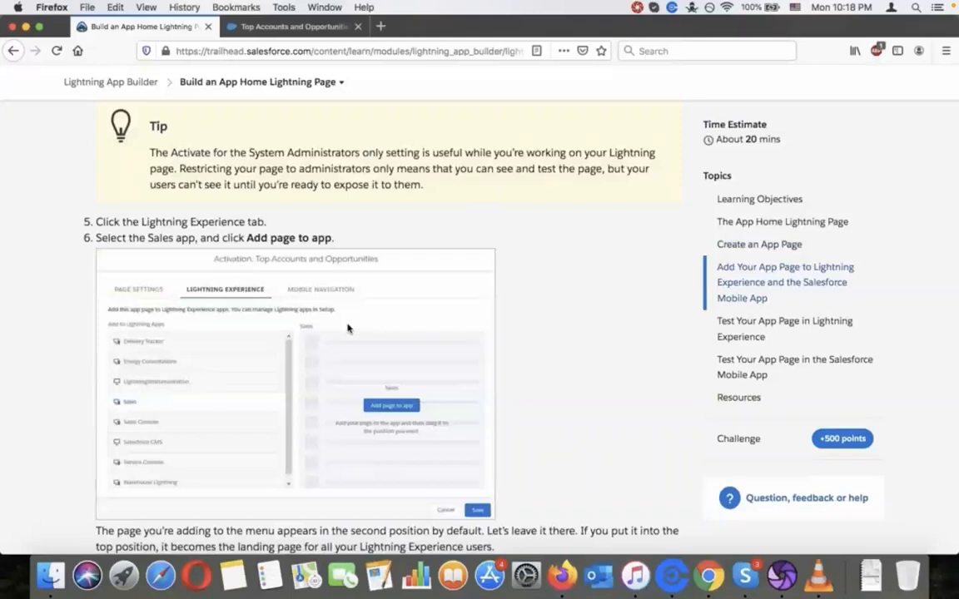
left_click(293, 26)
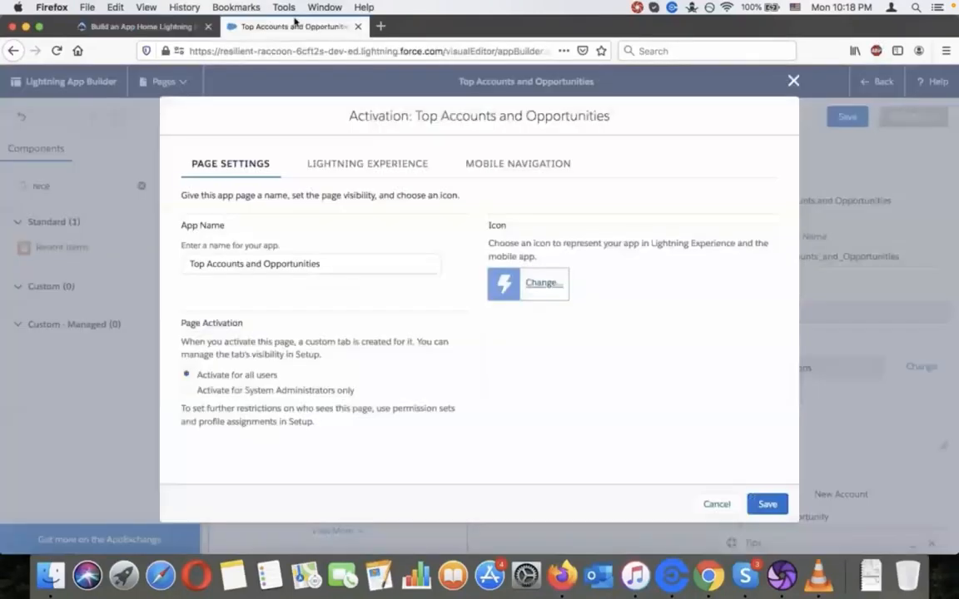
left_click(348, 166)
left_click(317, 278)
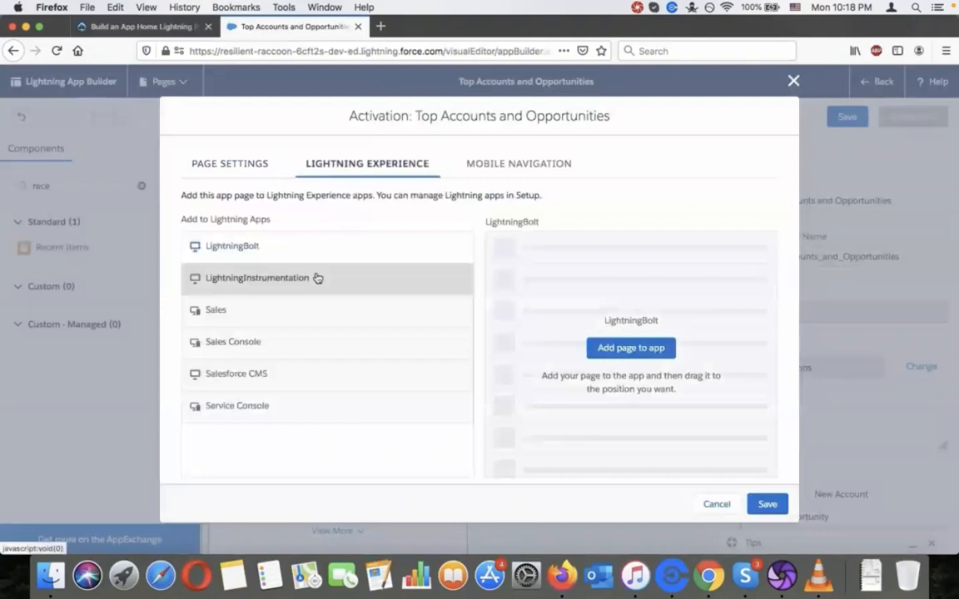
left_click(317, 316)
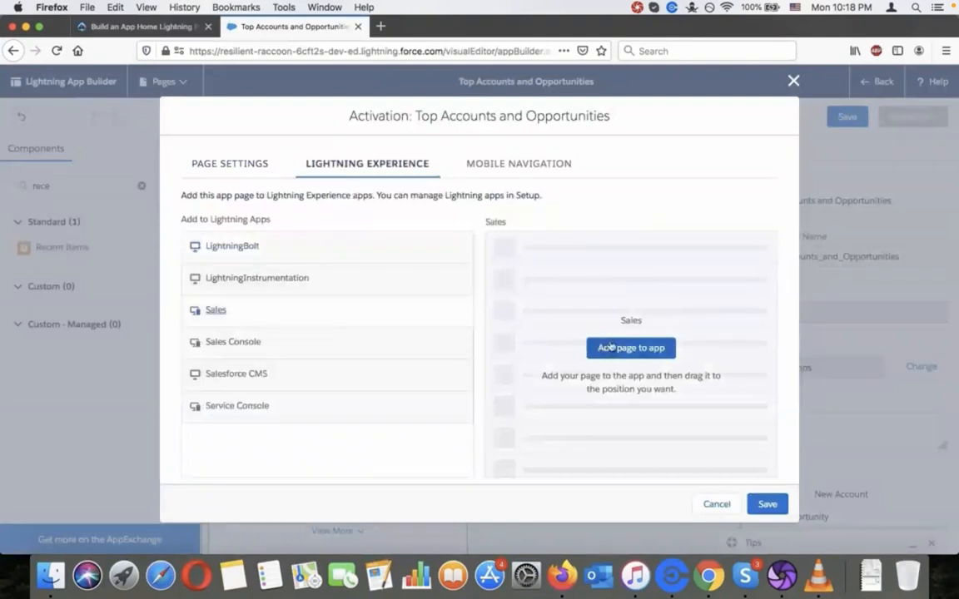
left_click(610, 347)
Step: Check the Trailhead instructions for mobile navigation and add the page to the Mobile Navigation Menu
left_click(153, 27)
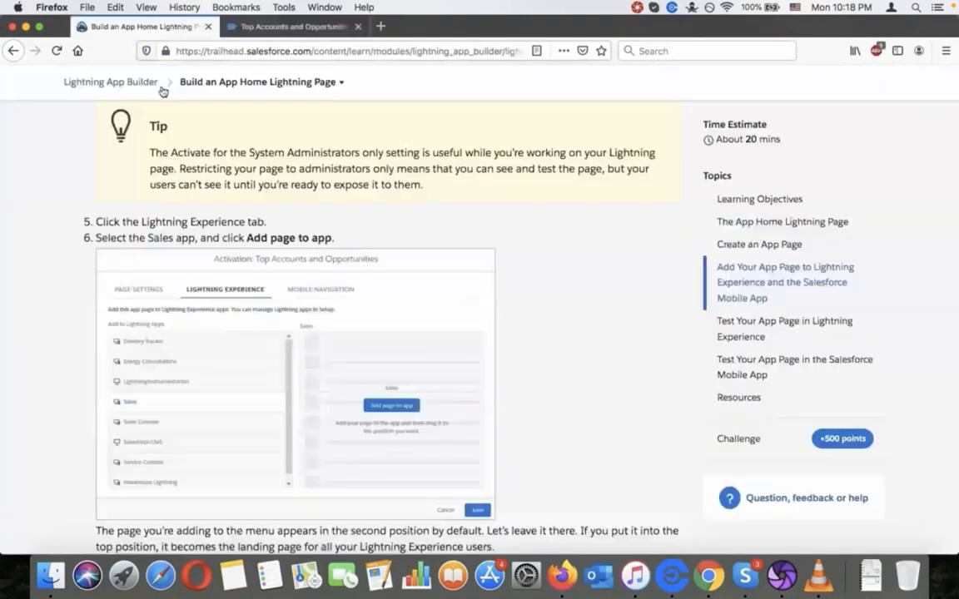
scroll(222, 379, "down", 4)
scroll(222, 379, "down", 1)
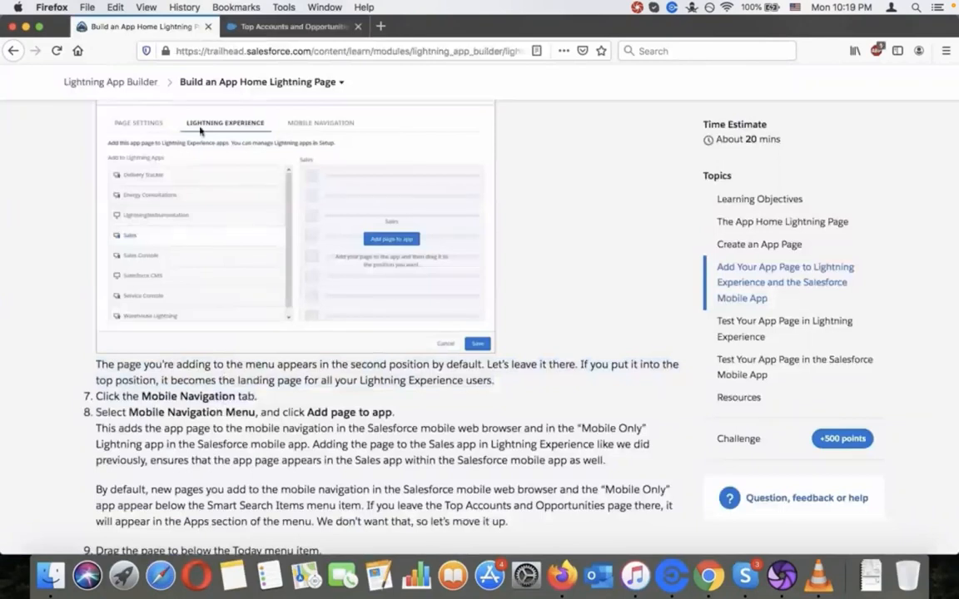
left_click(234, 34)
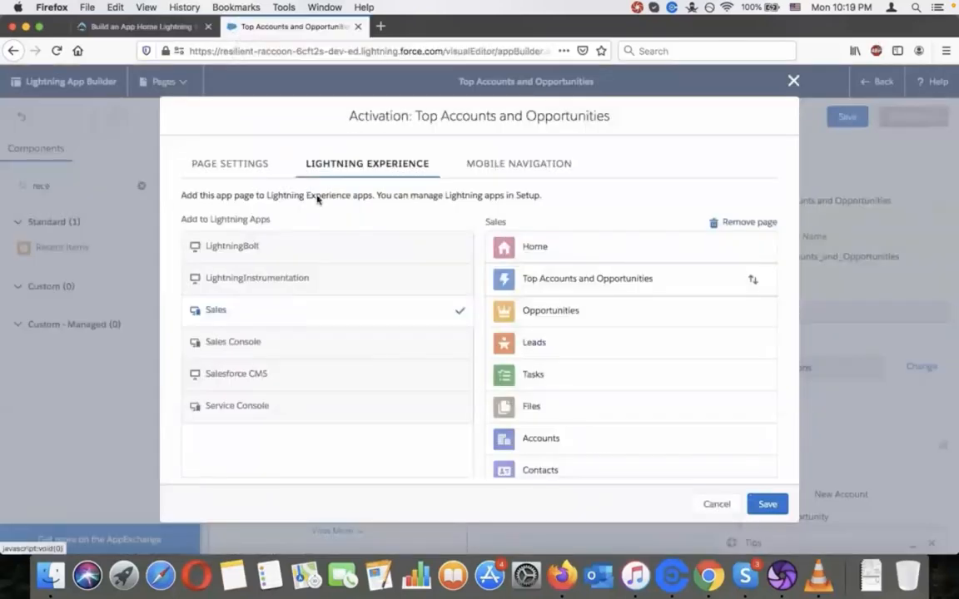
left_click(472, 163)
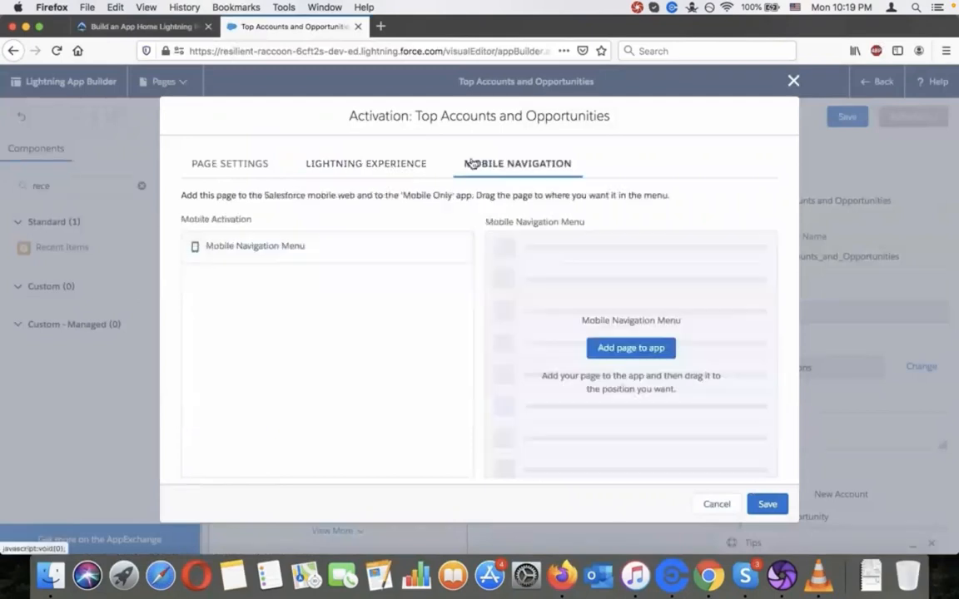
left_click(366, 163)
left_click(172, 25)
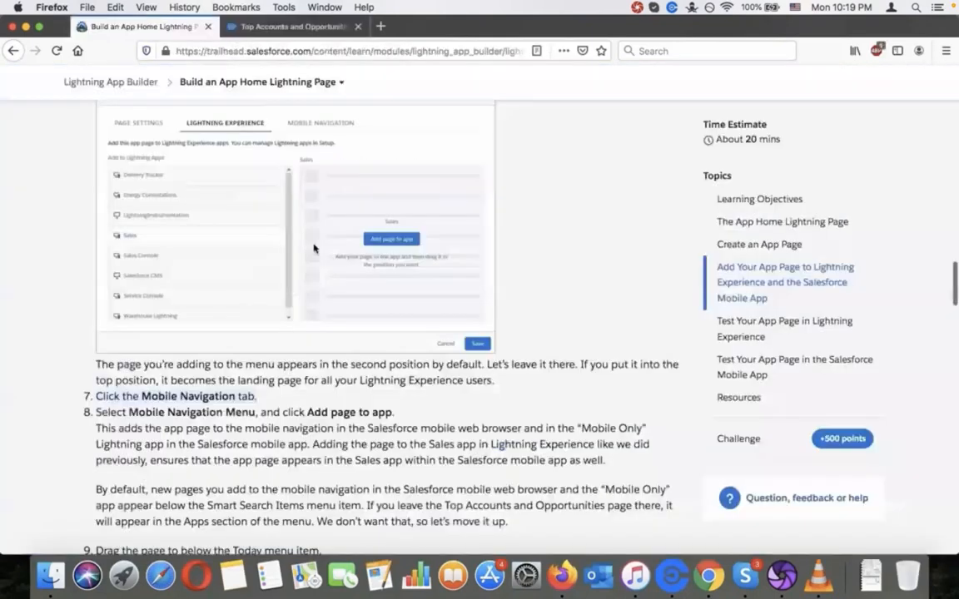
scroll(314, 249, "up", 1)
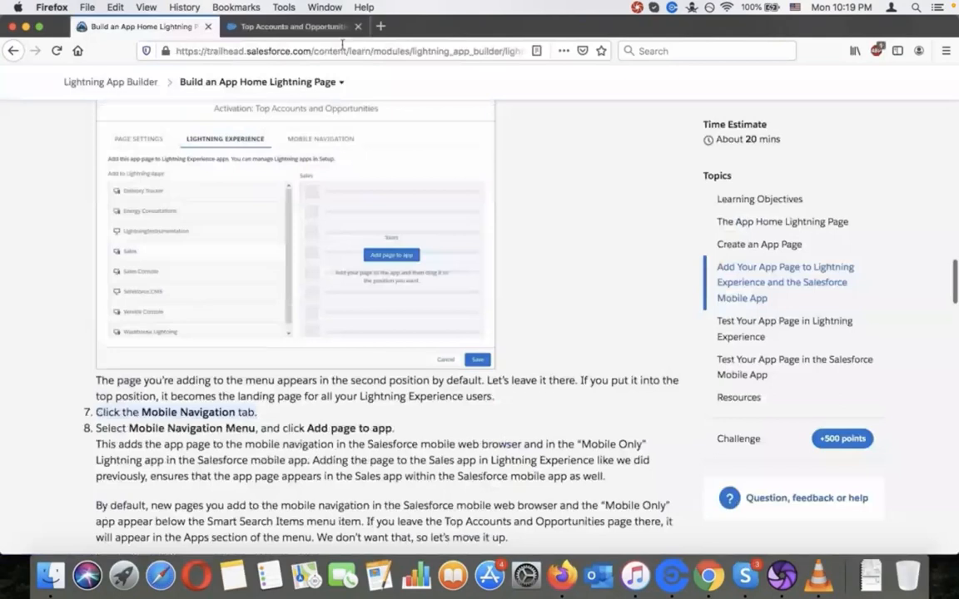
left_click(336, 30)
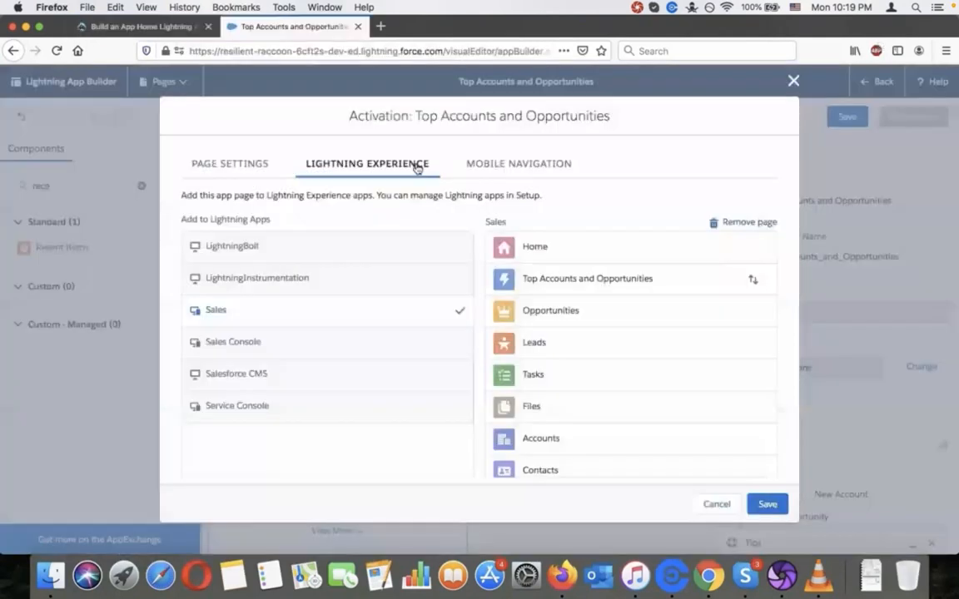
left_click(508, 165)
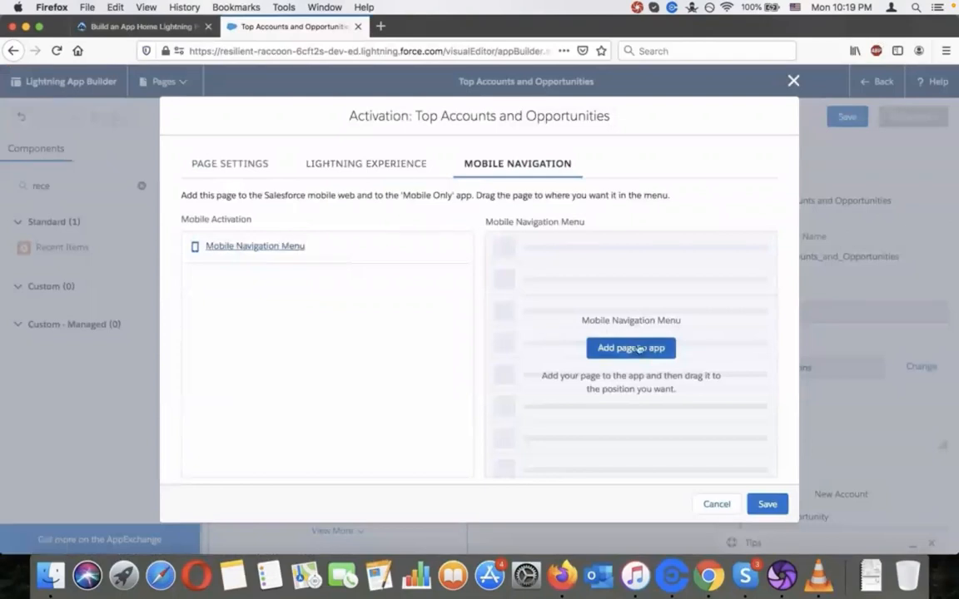
left_click(638, 348)
Step: Read the Trailhead instructions on positioning the page in mobile navigation and compare them with the Mobile Navigation Menu order in the activation settings
left_click(164, 25)
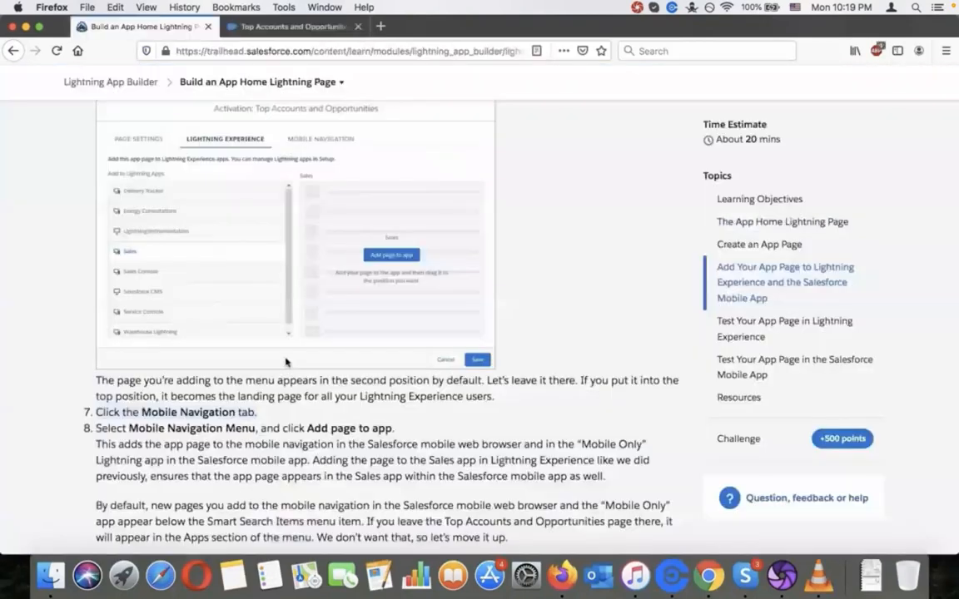
scroll(285, 361, "down", 3)
scroll(280, 356, "down", 3)
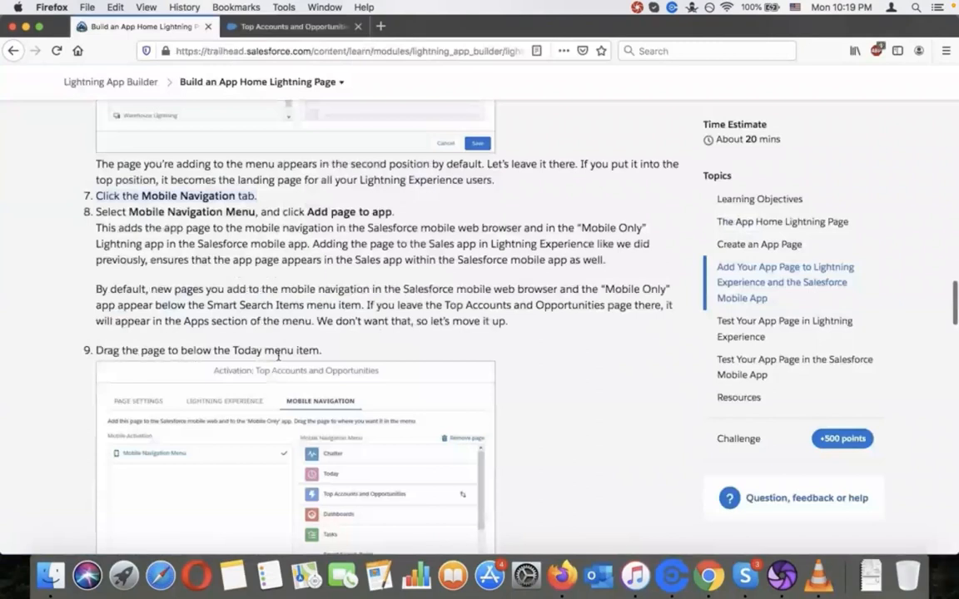
scroll(265, 235, "down", 1)
triple_click(266, 235)
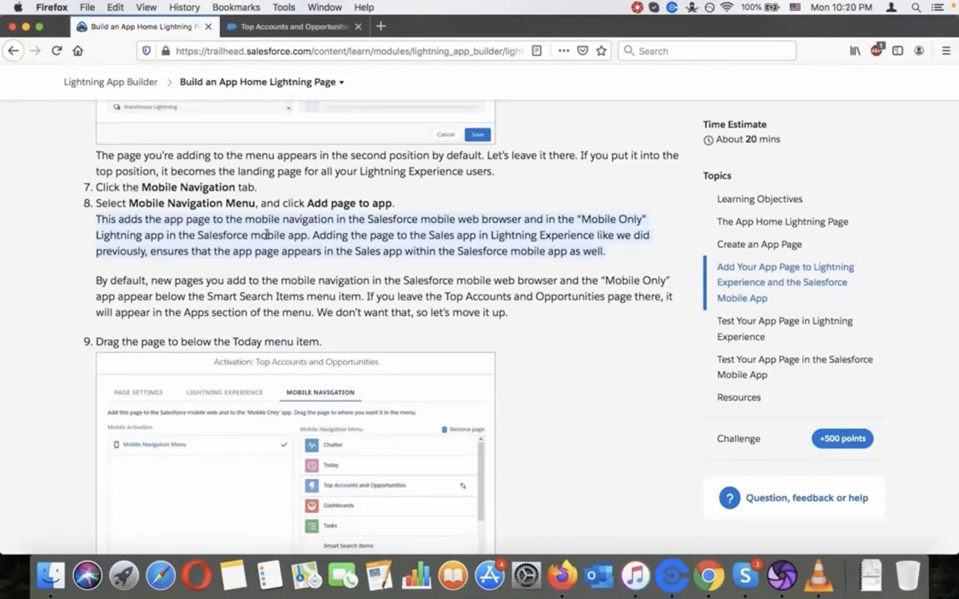
scroll(267, 236, "down", 2)
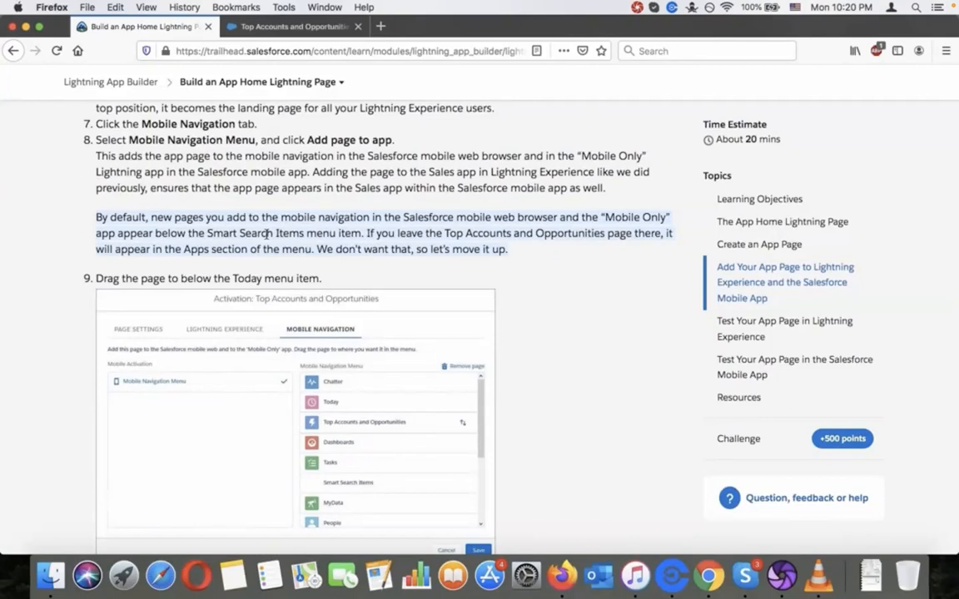
left_click(287, 27)
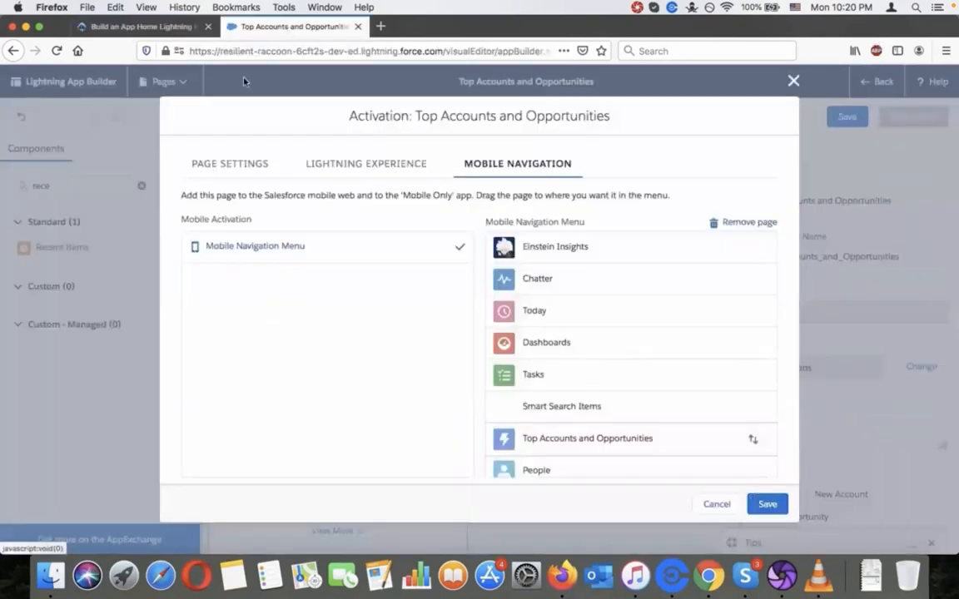
left_click(193, 26)
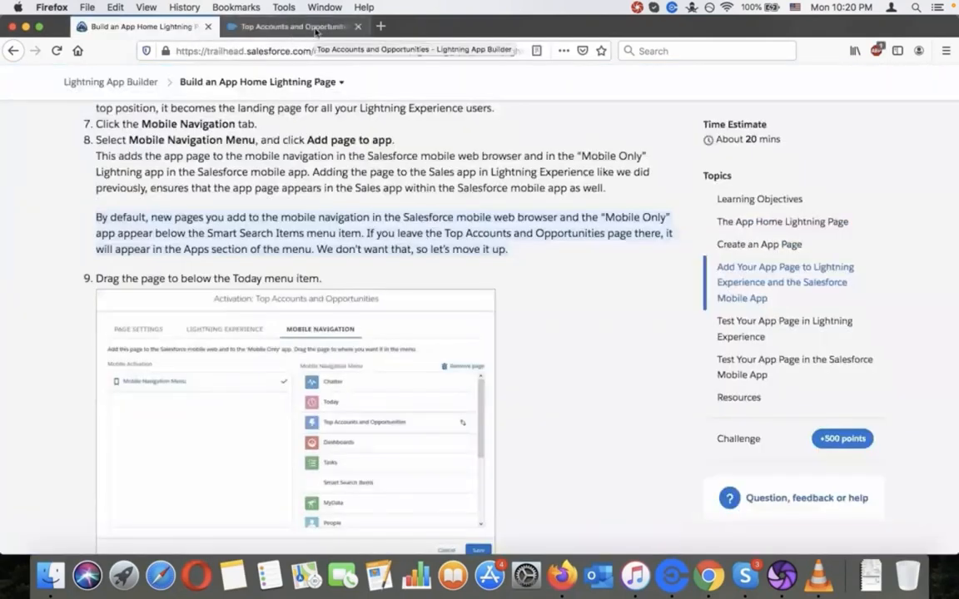
left_click(316, 32)
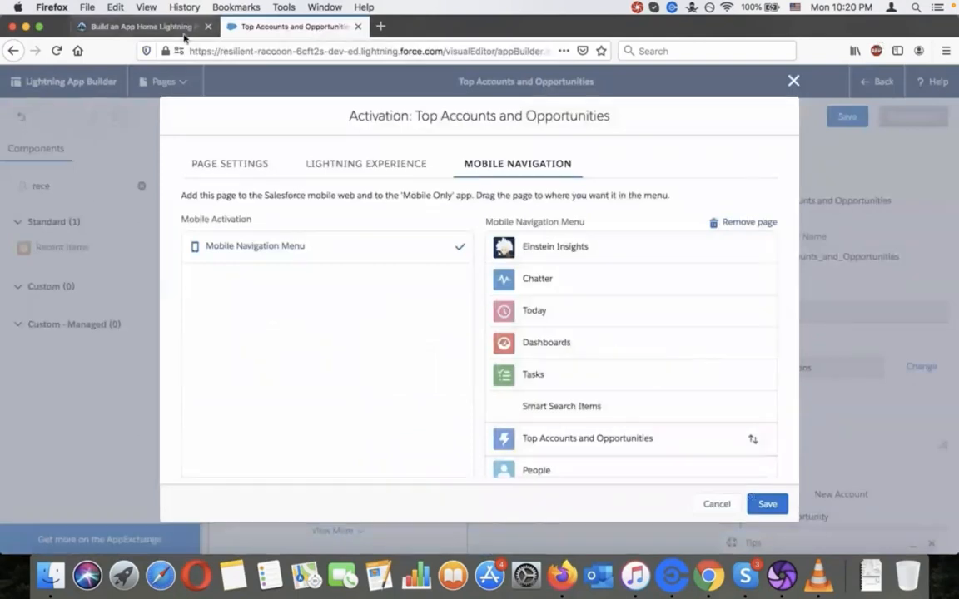
left_click(141, 26)
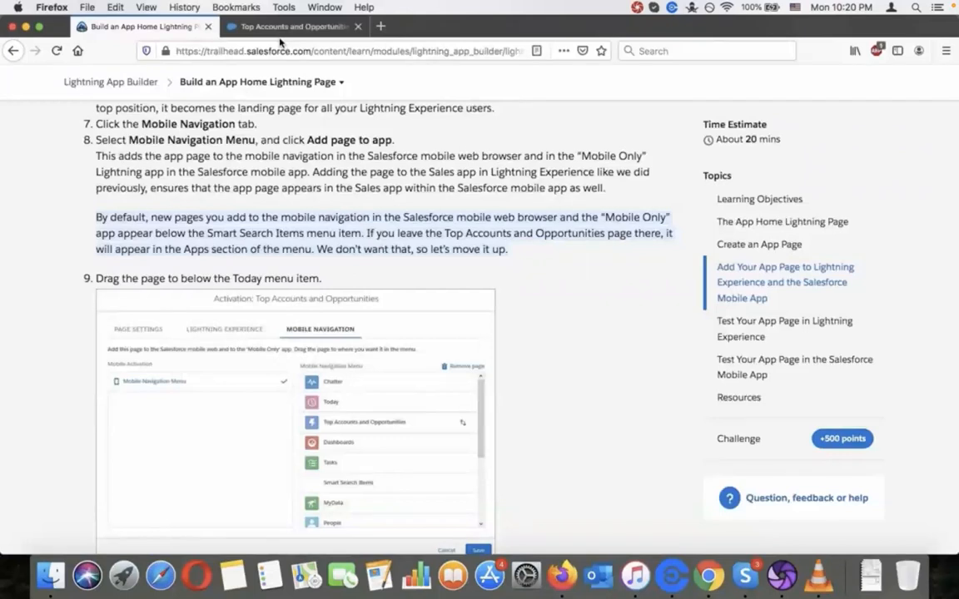
left_click(280, 28)
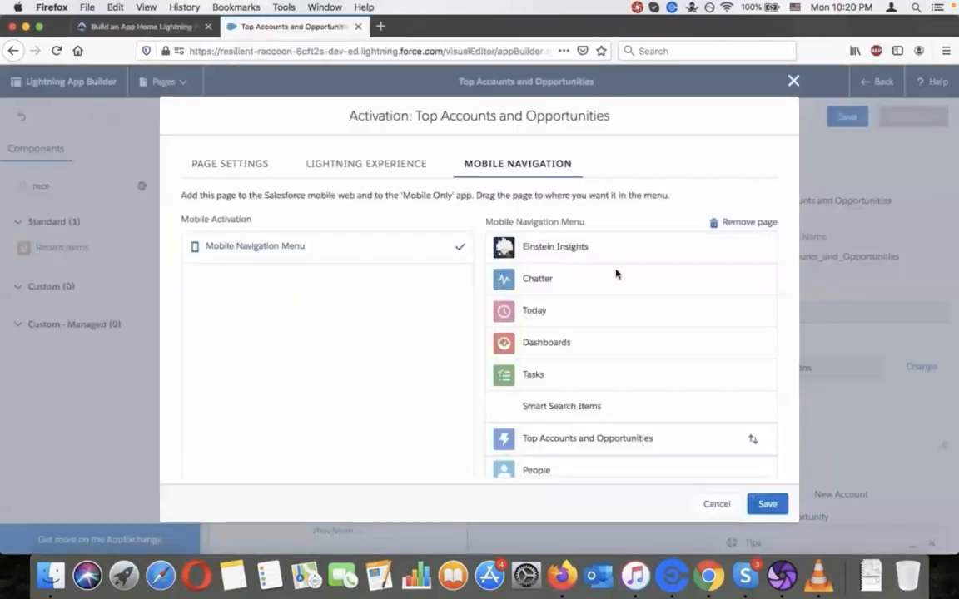
left_click(142, 28)
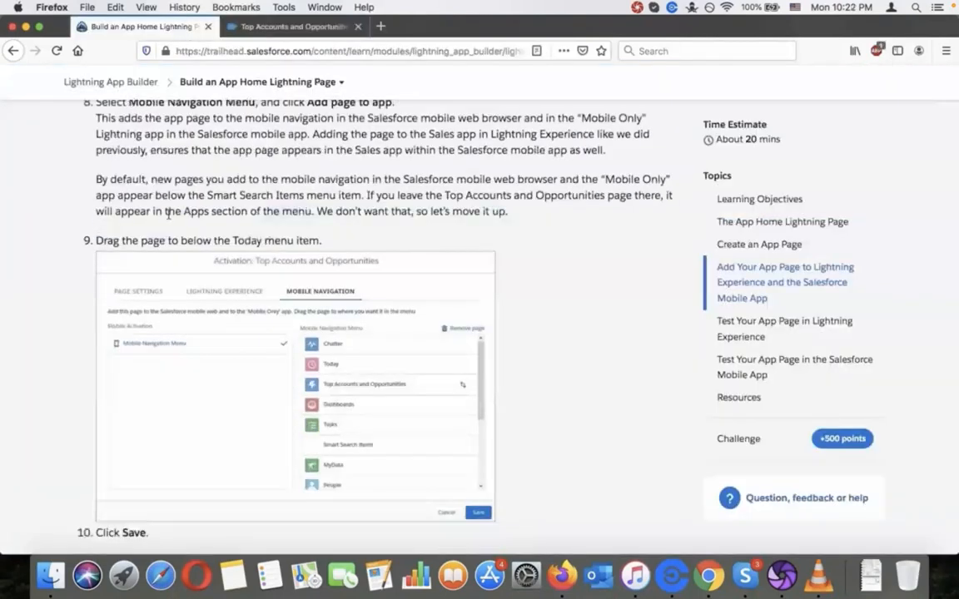
Step: Reposition the Top Accounts and Opportunities page directly below Today in the Mobile Navigation Menu, checking the placement against the Trailhead instructions
left_click(324, 33)
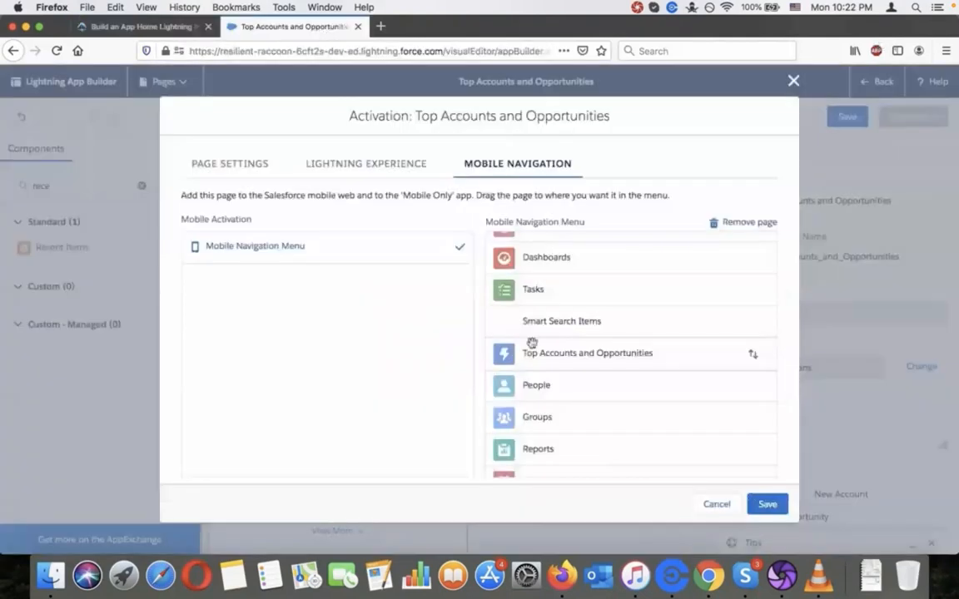
left_click_drag(538, 304, 571, 248)
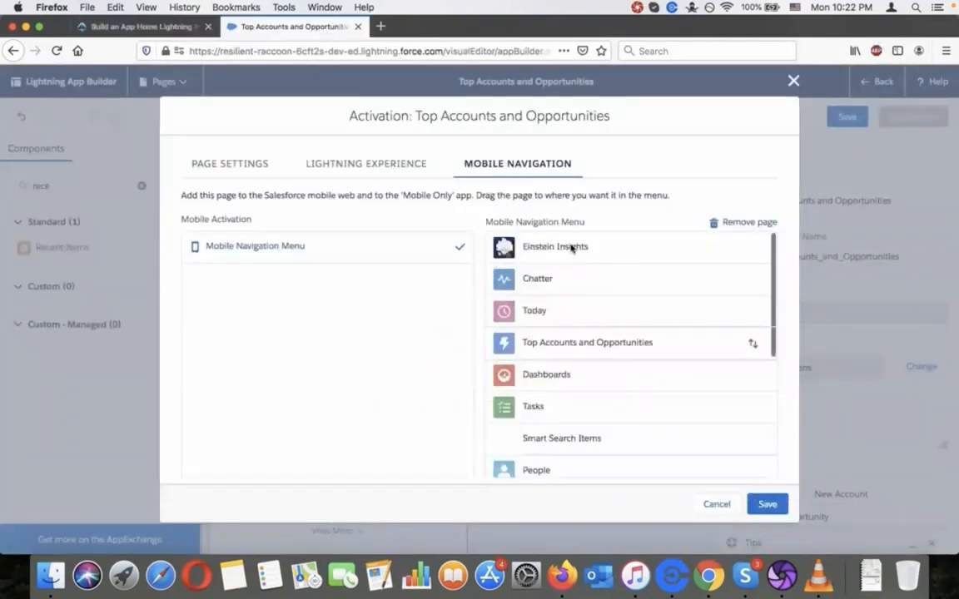
left_click_drag(562, 339, 566, 246)
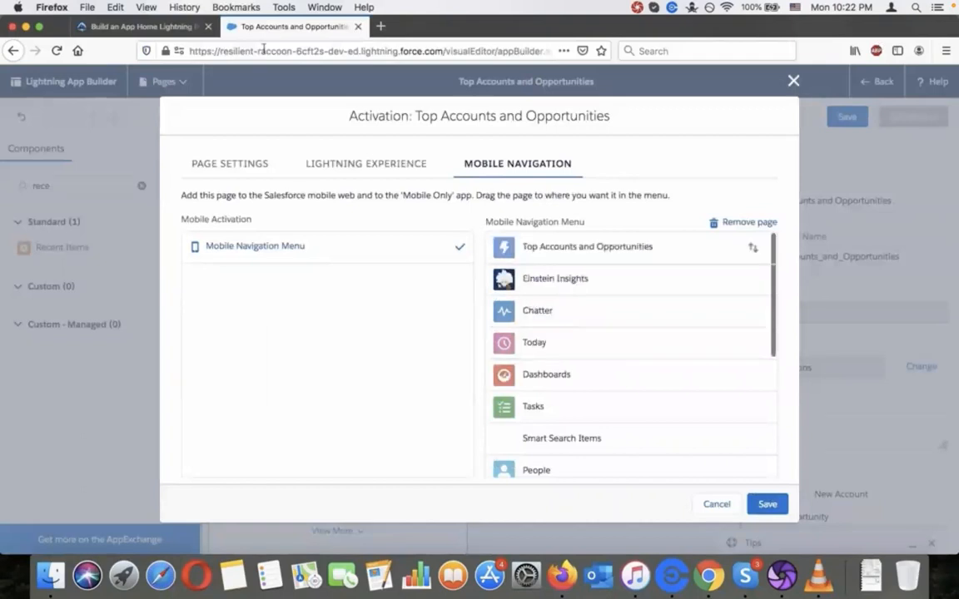
left_click(164, 27)
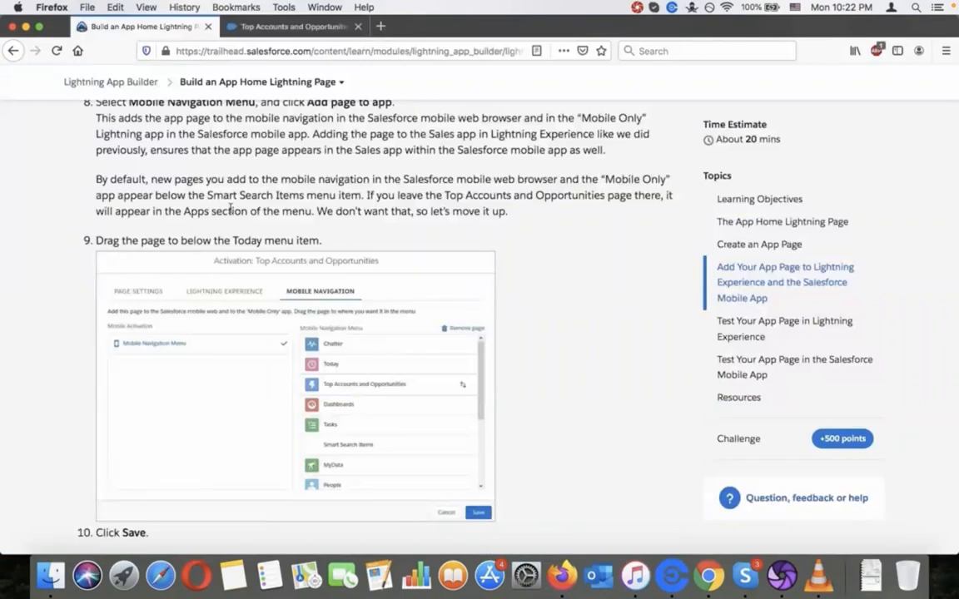
left_click(247, 28)
left_click_drag(556, 268, 567, 346)
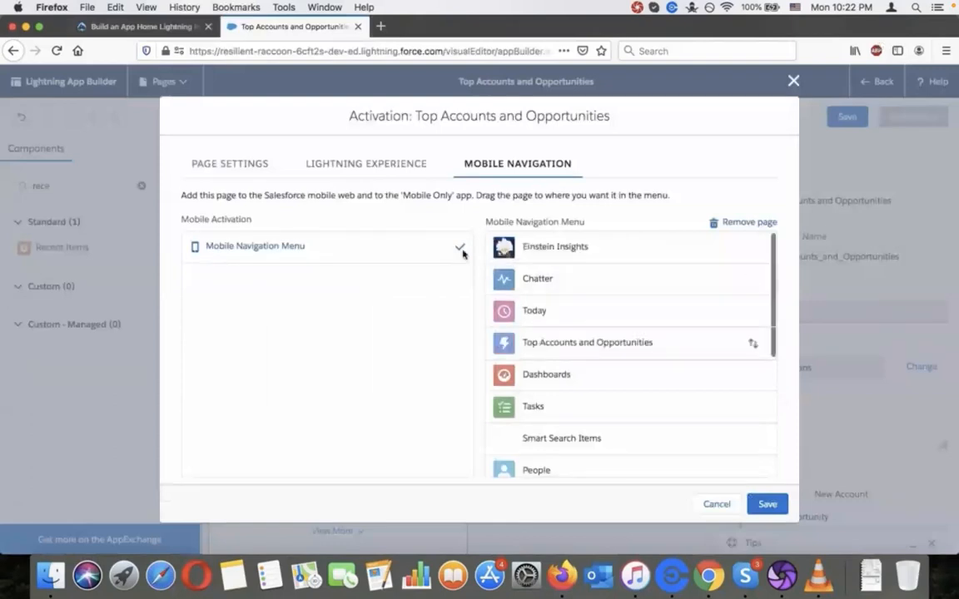
Step: Check the remaining Trailhead activation instructions and save the activation settings of the Top Accounts and Opportunities page
left_click(152, 31)
scroll(260, 265, "down", 2)
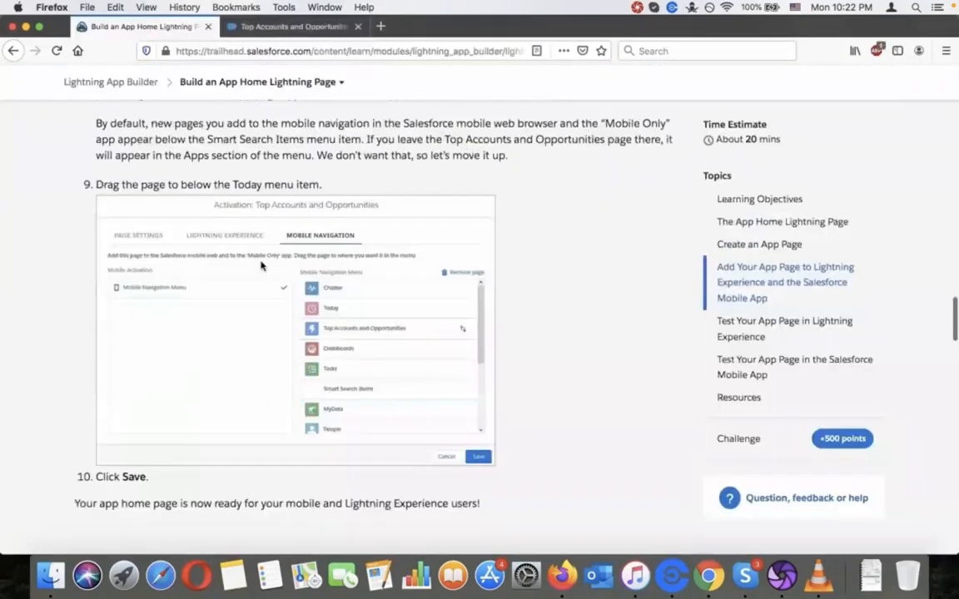
scroll(261, 264, "down", 3)
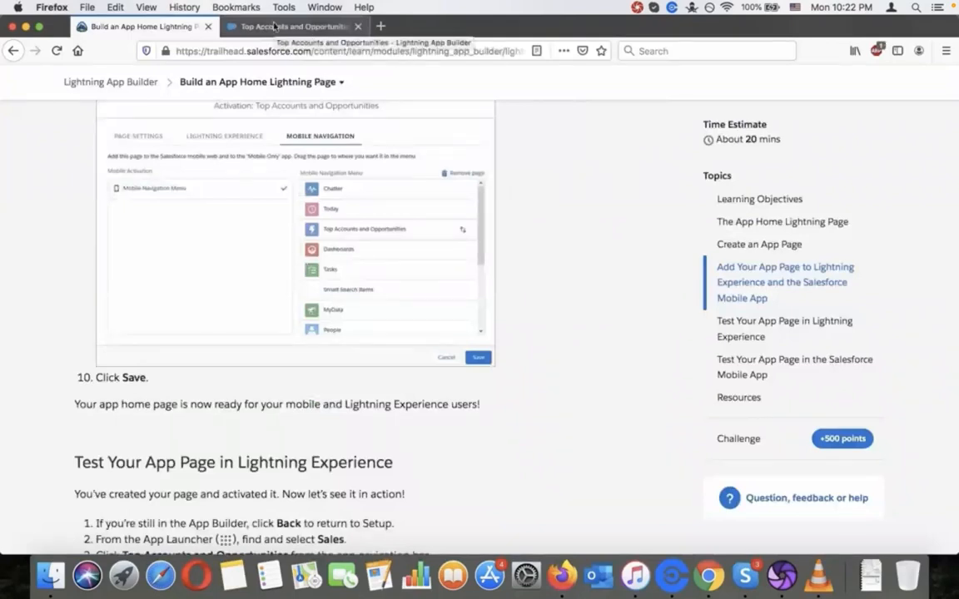
left_click(274, 25)
left_click(766, 504)
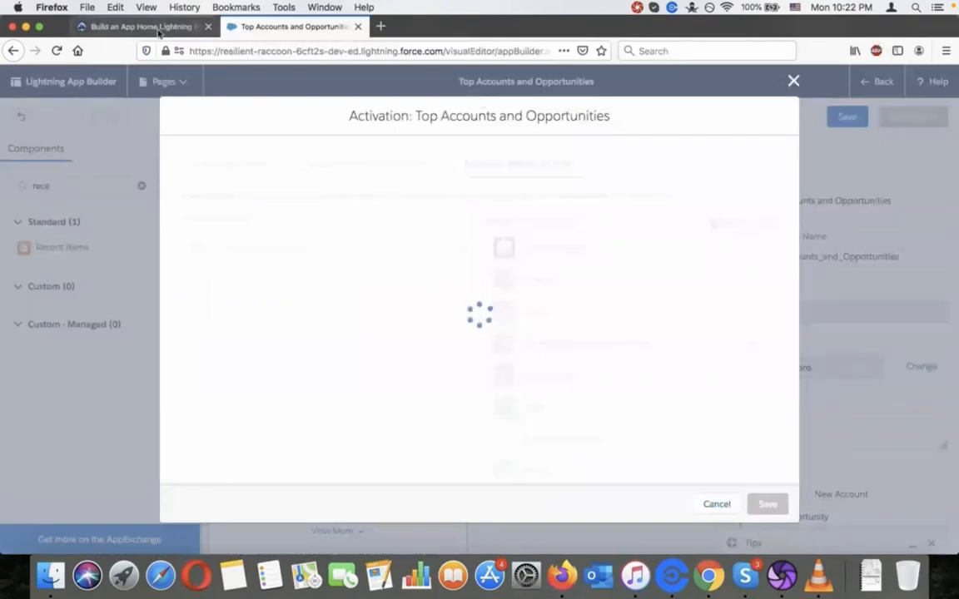
Step: Read the Trailhead section on testing the app page in Lightning Experience and look at the activated page in the App Builder
left_click(158, 31)
scroll(282, 301, "down", 5)
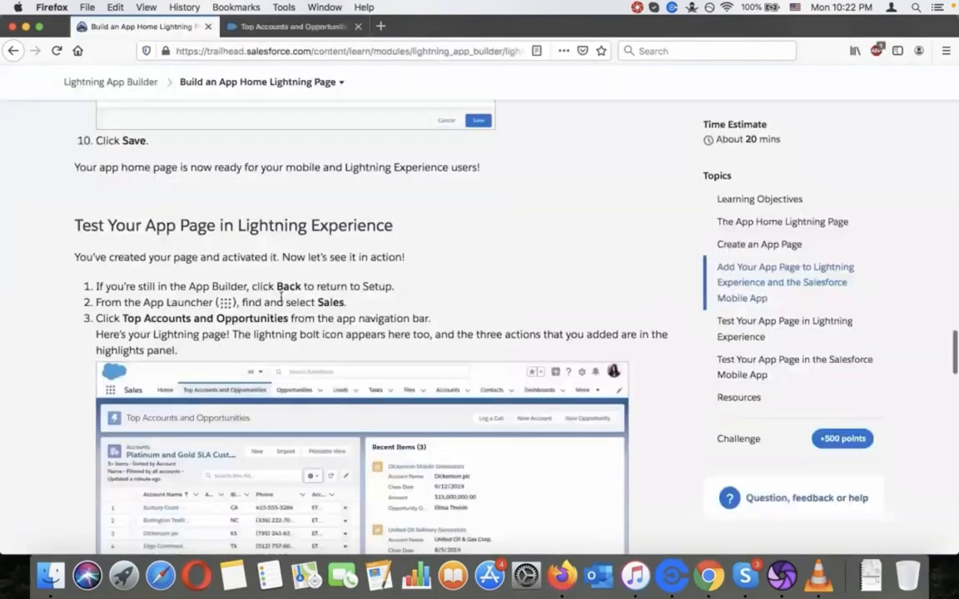
scroll(281, 301, "down", 3)
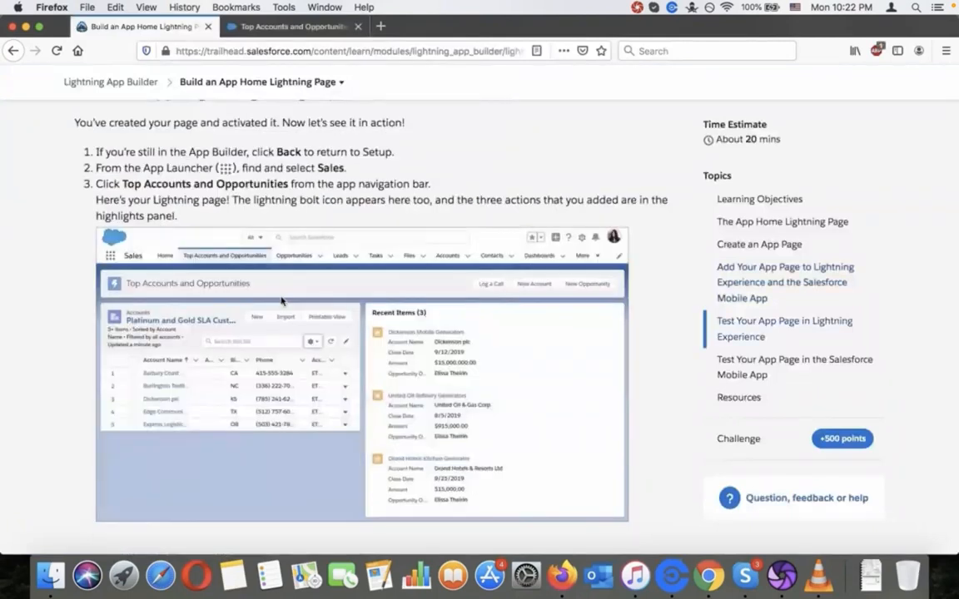
left_click(294, 27)
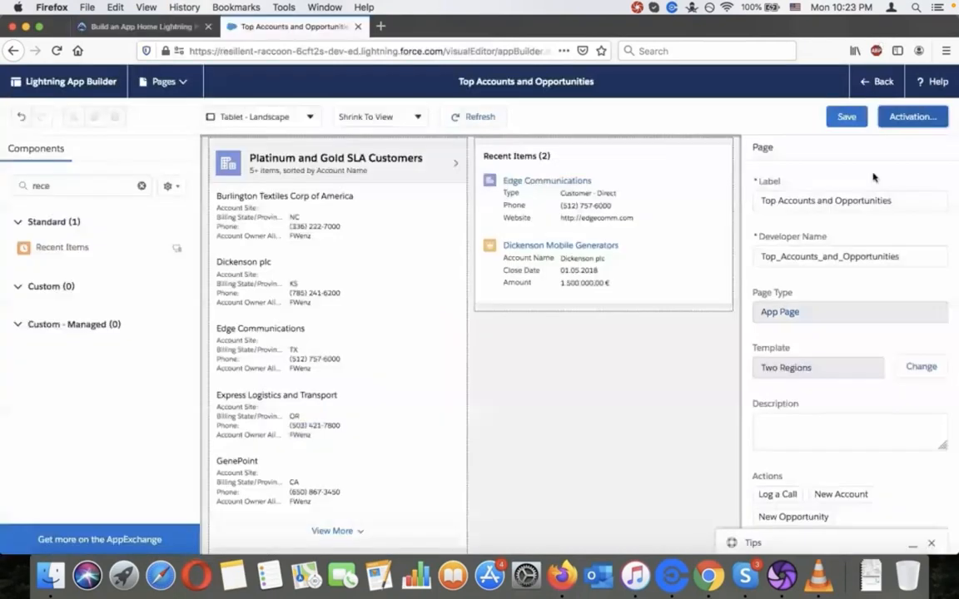
left_click(187, 26)
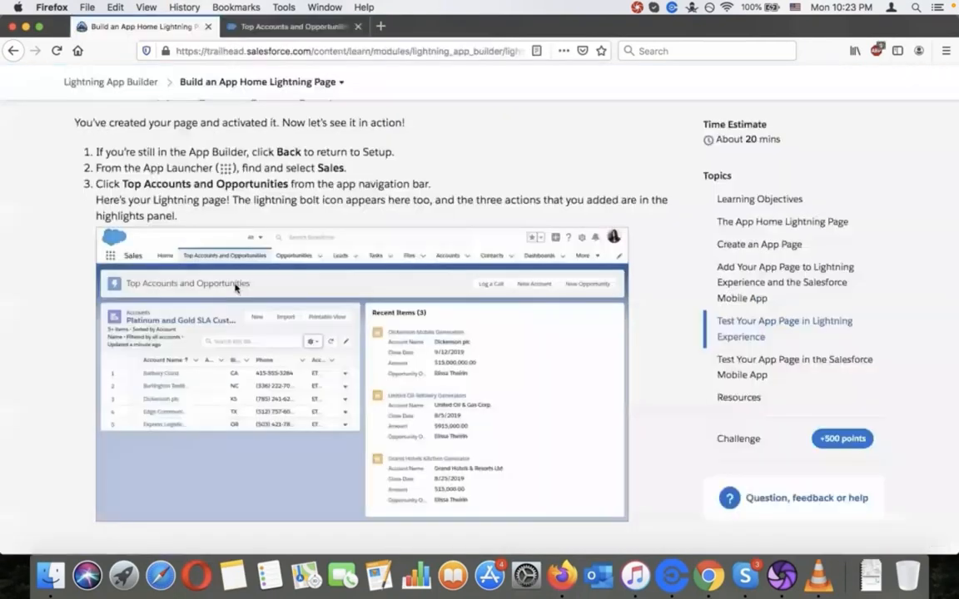
scroll(235, 287, "up", 10)
scroll(236, 287, "down", 5)
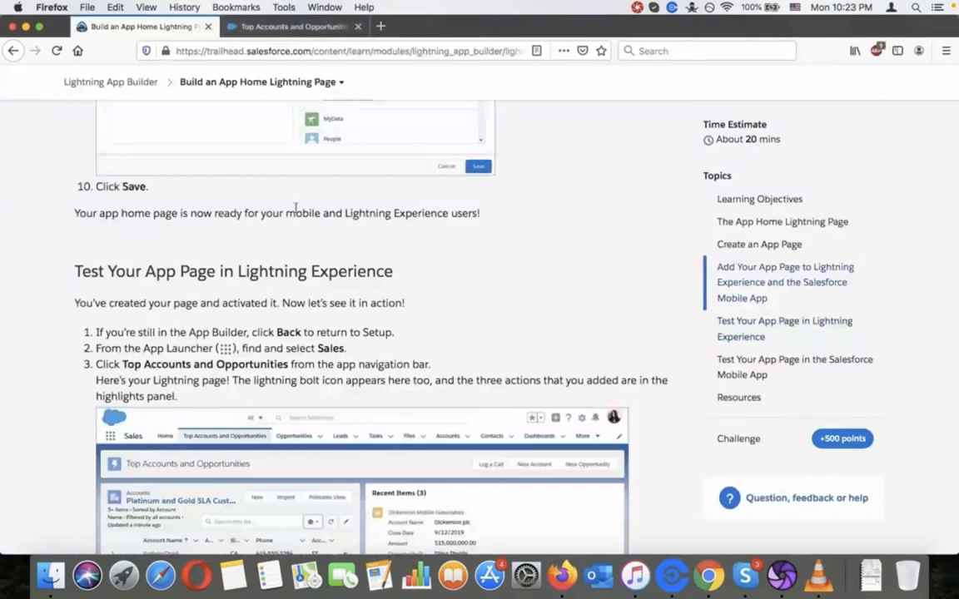
scroll(294, 208, "down", 4)
left_click(308, 26)
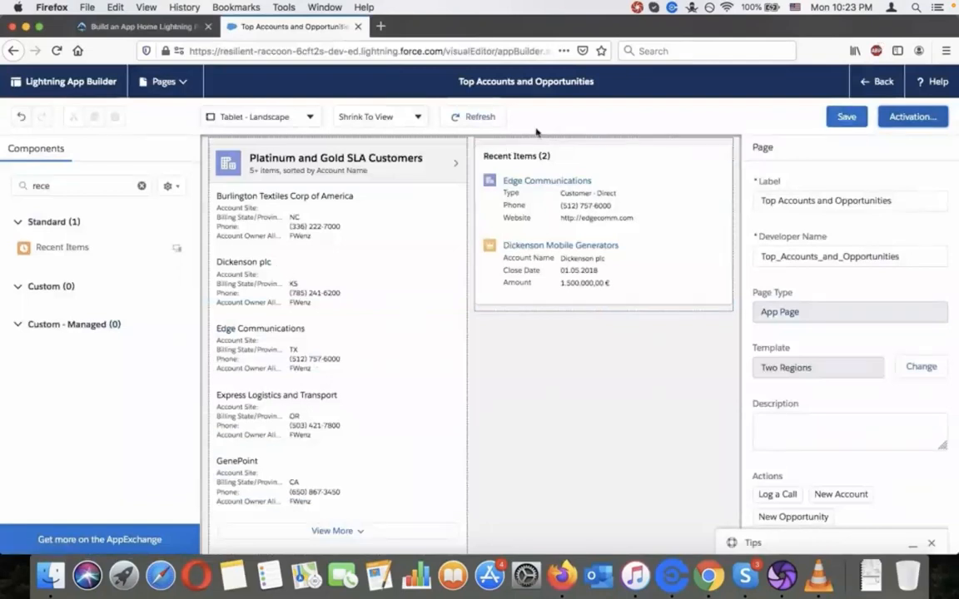
Step: Return from the App Builder to Setup in a new browser tab
right_click(880, 83)
left_click(835, 85)
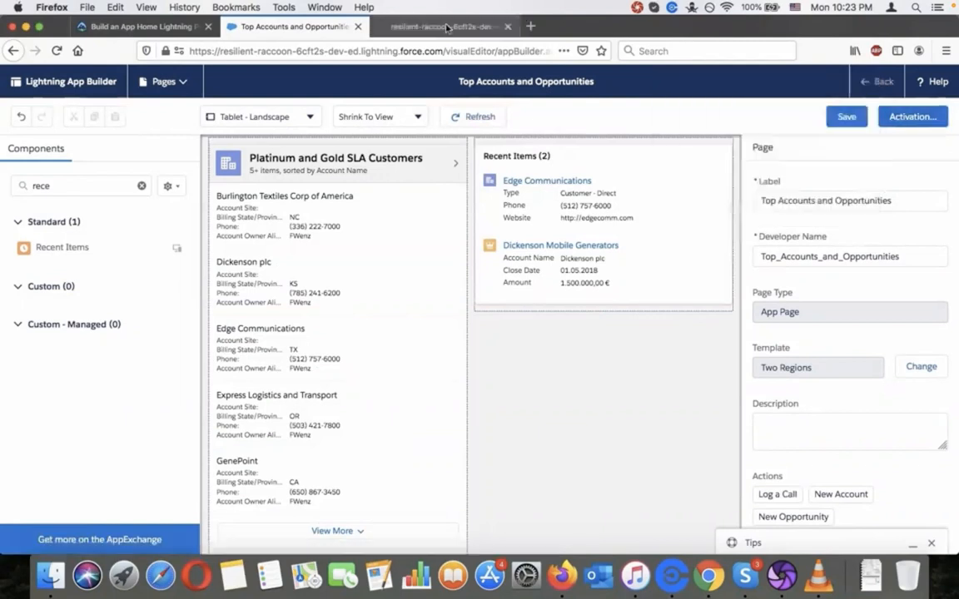
left_click(447, 27)
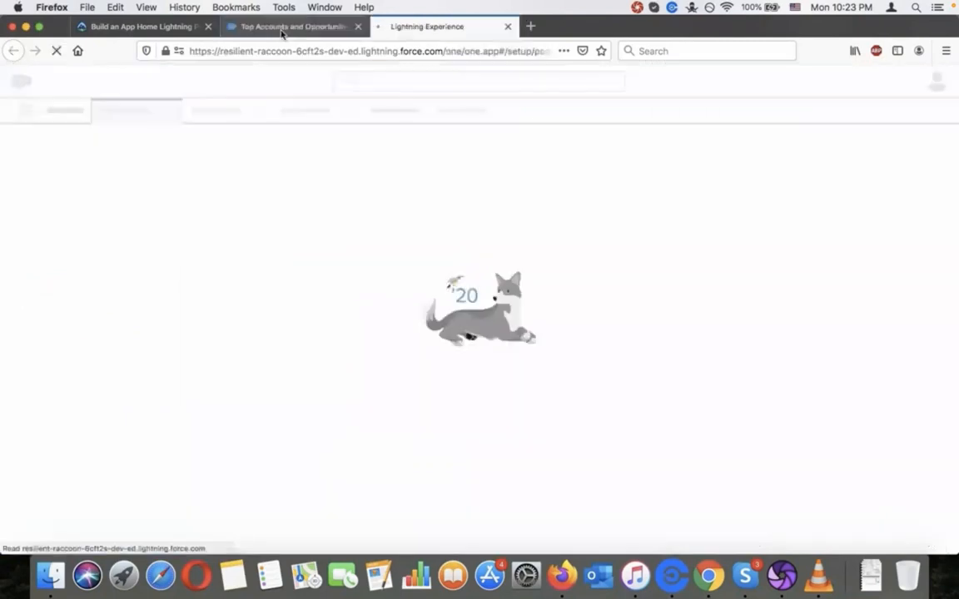
Step: Review the Trailhead activation instructions and the steps for testing the app page in Lightning Experience
left_click(164, 34)
scroll(331, 285, "up", 10)
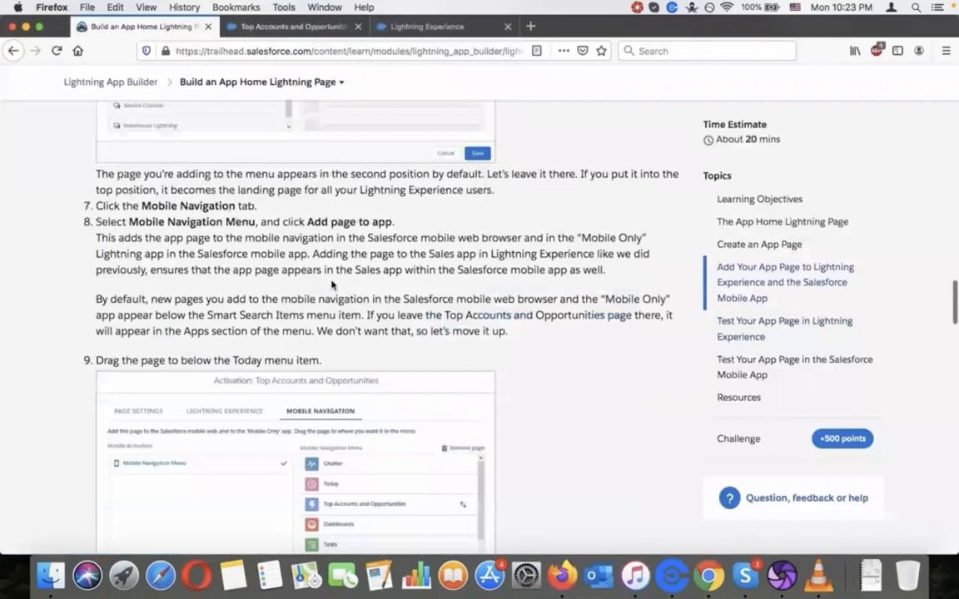
scroll(331, 285, "down", 5)
scroll(331, 285, "up", 10)
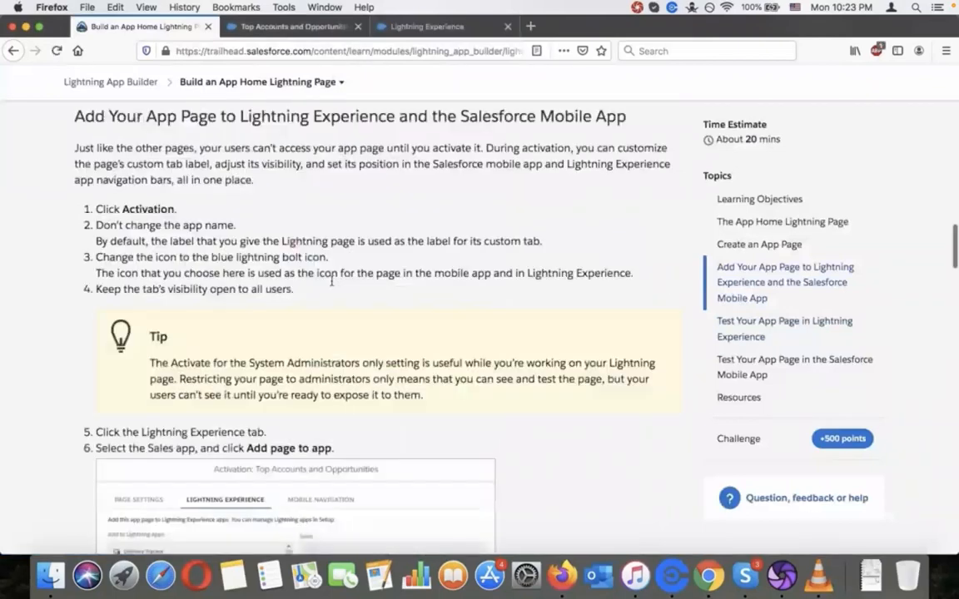
scroll(331, 283, "up", 6)
scroll(332, 284, "down", 15)
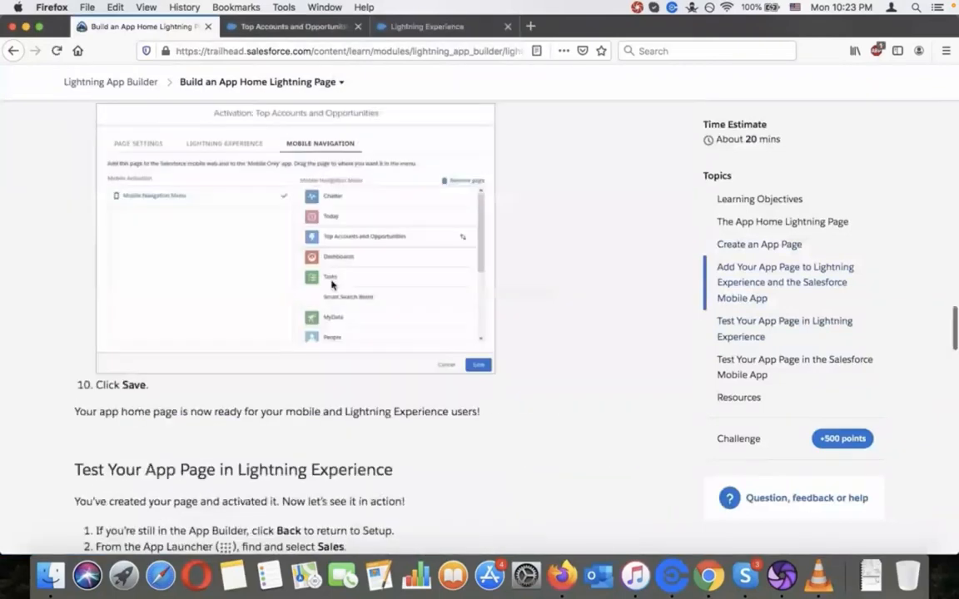
scroll(331, 285, "down", 8)
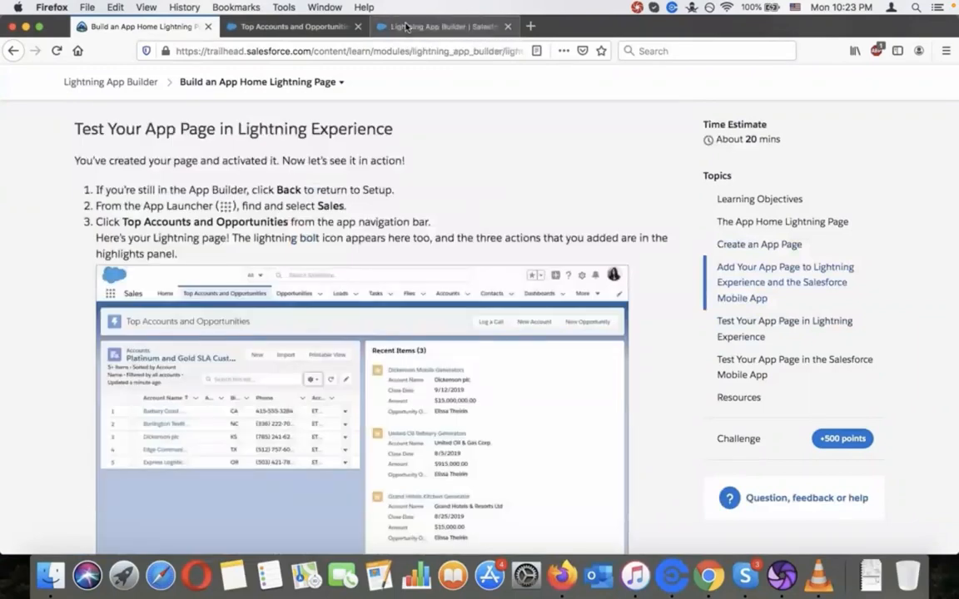
left_click(406, 28)
left_click(146, 28)
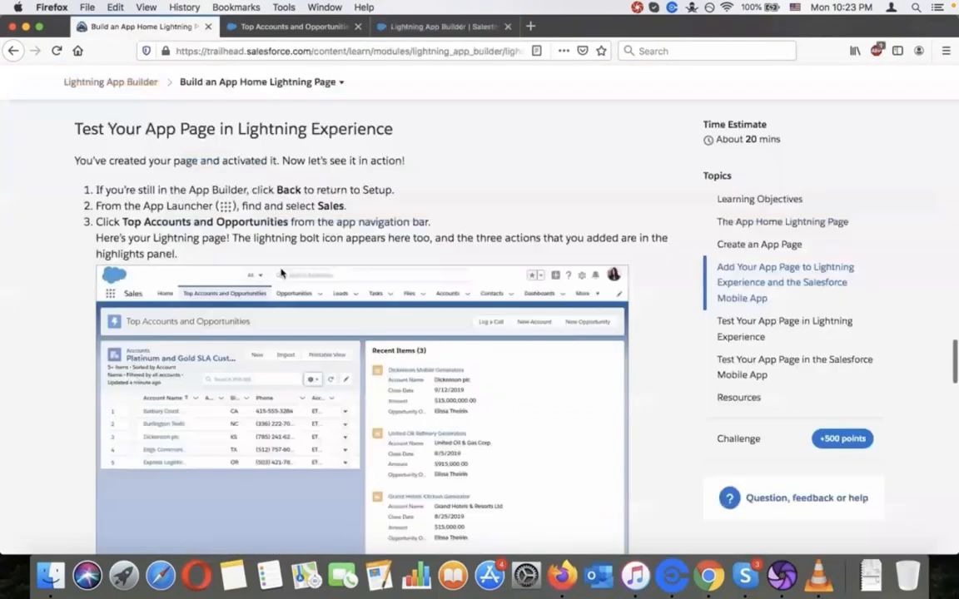
scroll(282, 273, "down", 1)
Step: Launch the Sales app from Setup and open its Top Accounts and Opportunities page
left_click(434, 30)
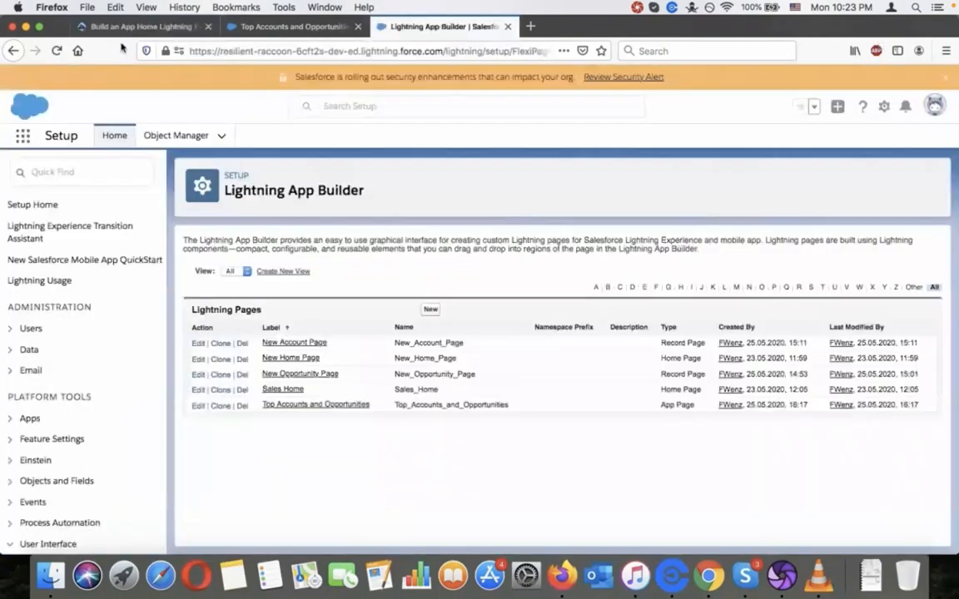
left_click(21, 137)
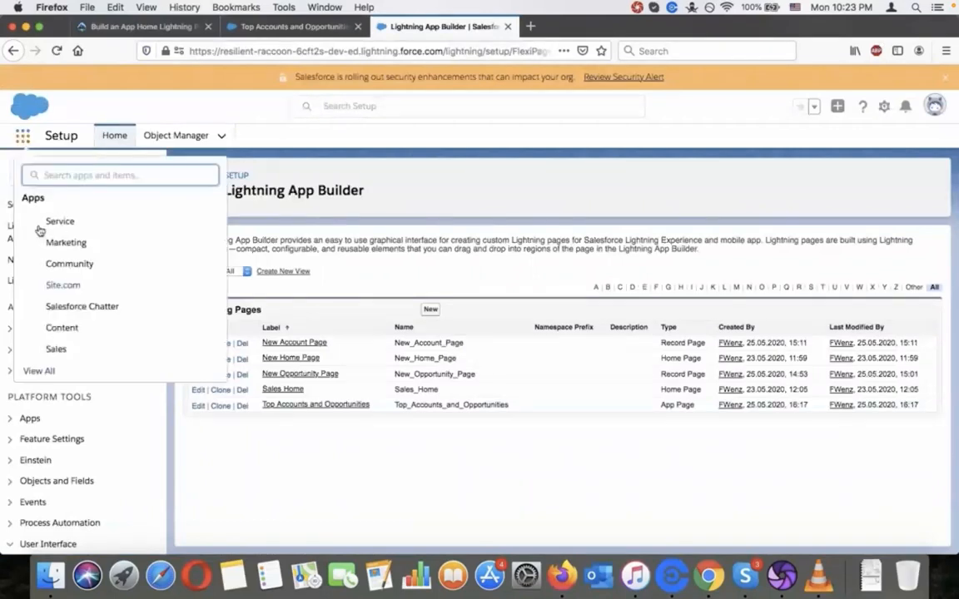
left_click(55, 350)
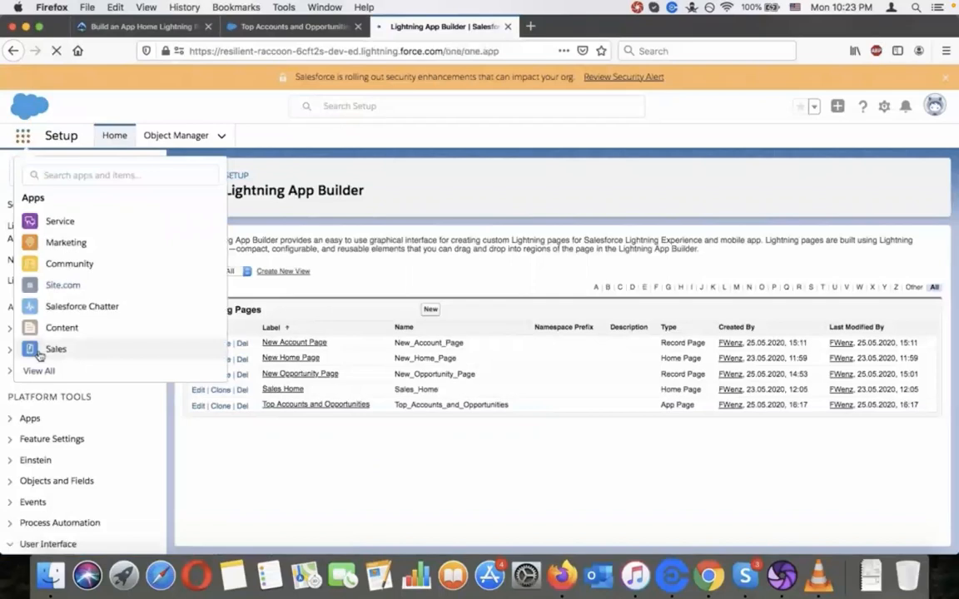
left_click(136, 24)
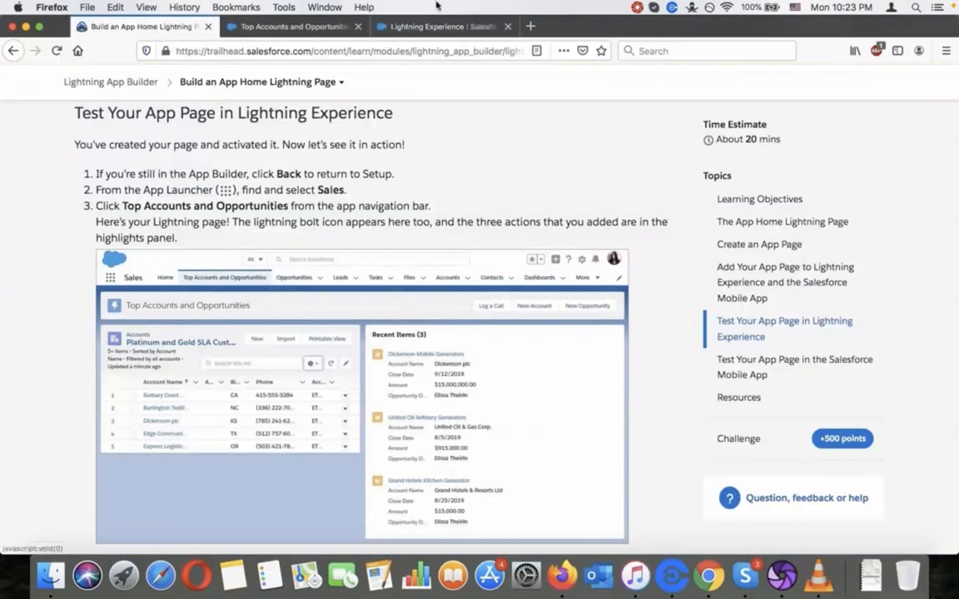
left_click(443, 29)
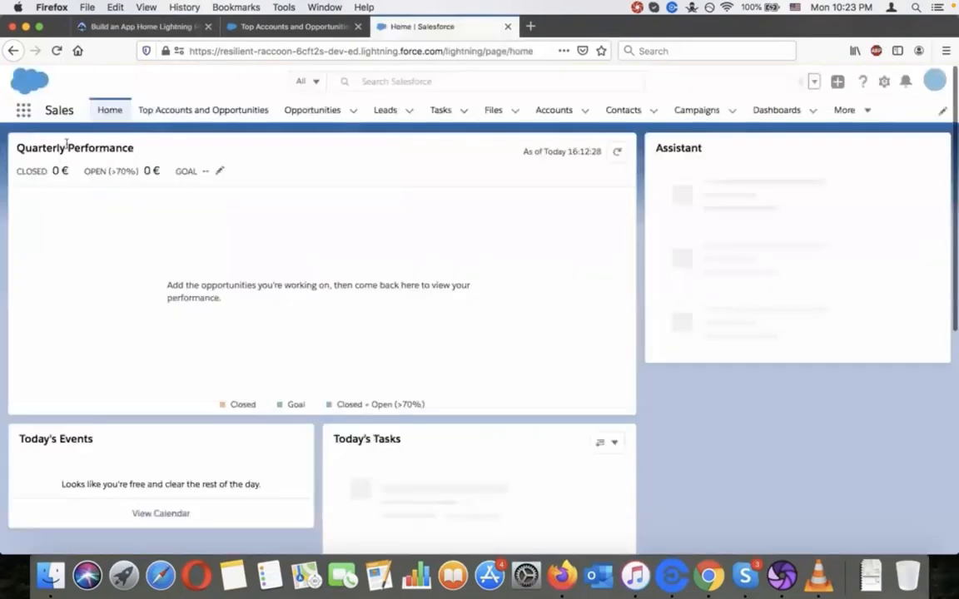
left_click(203, 111)
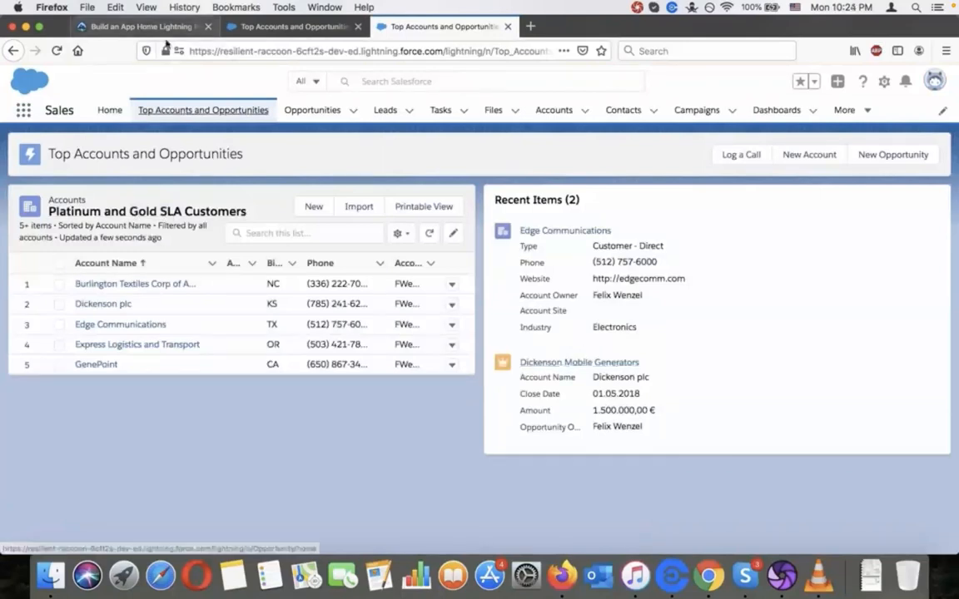
Step: Compare the page with the Trailhead example and read the section on testing it in the Salesforce mobile app
left_click(158, 27)
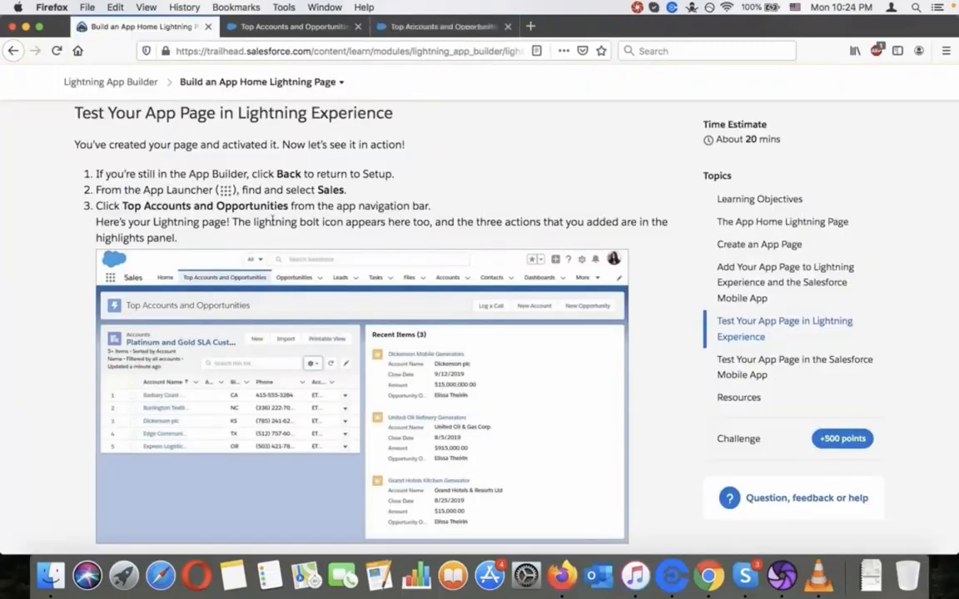
scroll(266, 371, "down", 1)
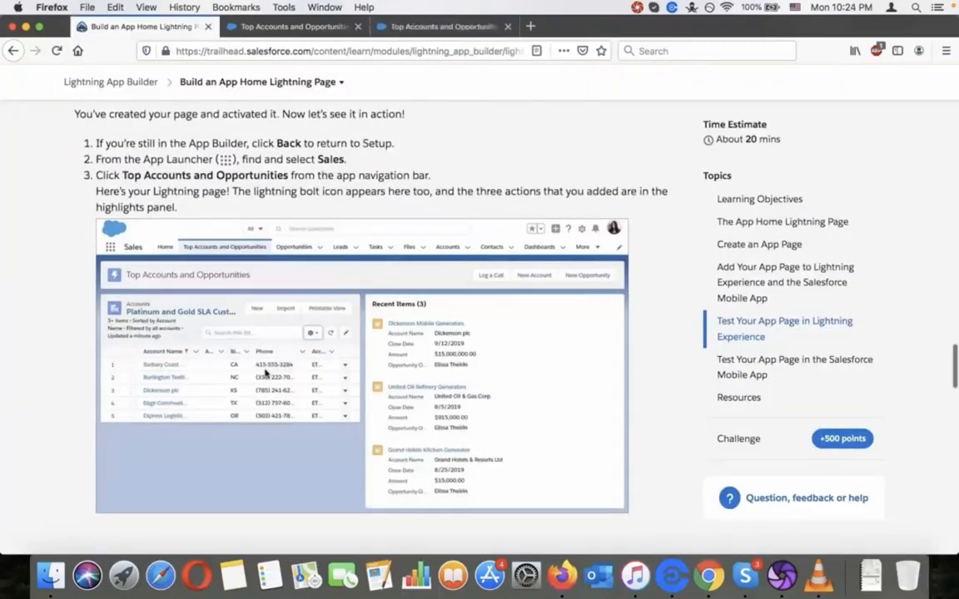
scroll(266, 372, "down", 7)
scroll(266, 373, "down", 5)
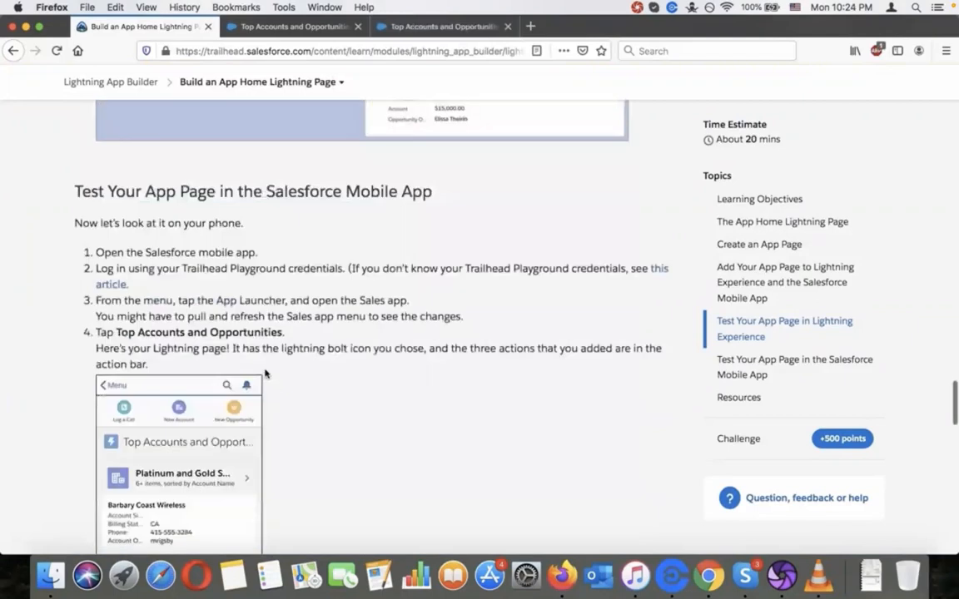
scroll(265, 373, "down", 2)
scroll(265, 373, "down", 1)
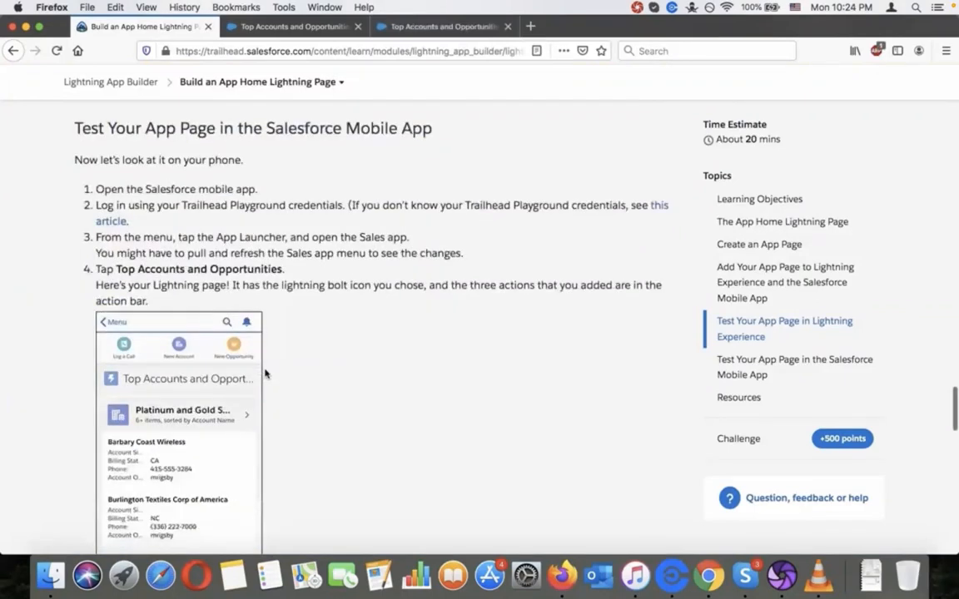
scroll(266, 373, "down", 1)
scroll(266, 373, "down", 4)
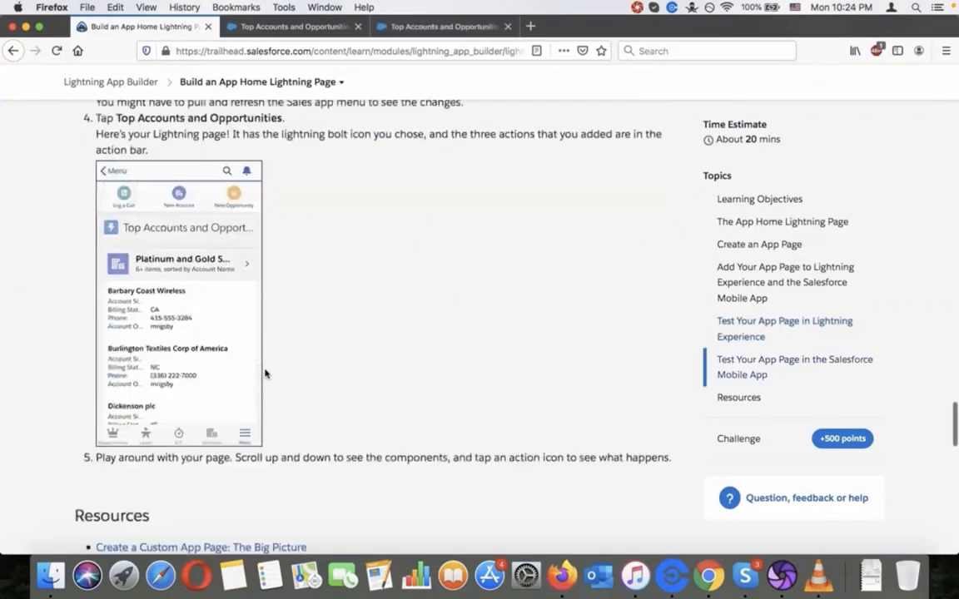
Step: Read the Hands-on Challenge requirements for creating a Lightning app page using standard components
scroll(265, 373, "down", 7)
scroll(265, 373, "down", 6)
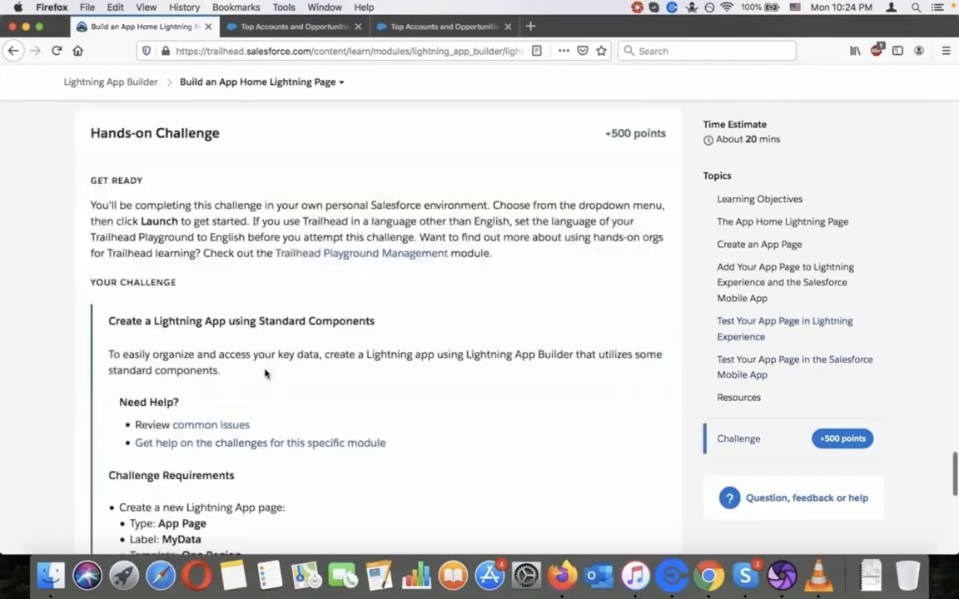
scroll(265, 372, "down", 1)
scroll(266, 373, "down", 4)
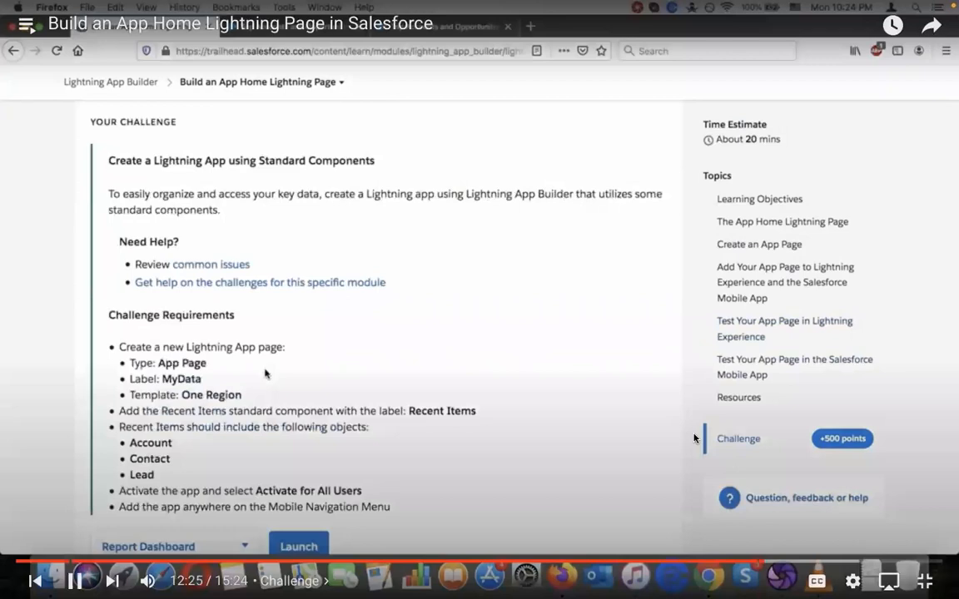
left_click(694, 439)
left_click(536, 333)
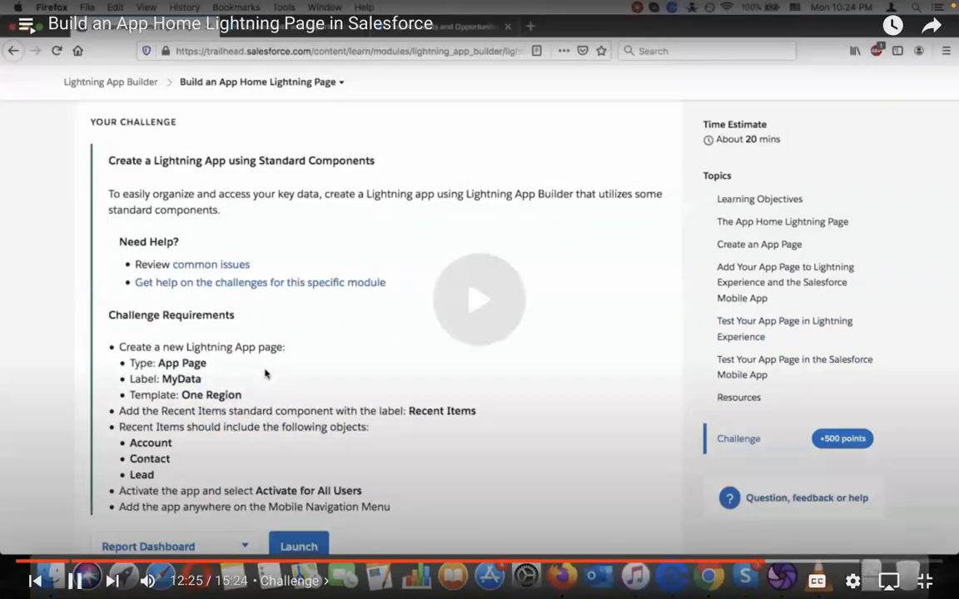
Step: Take the tutorial video out of full screen and narrow its window to uncover the Trailhead unit
key("Escape")
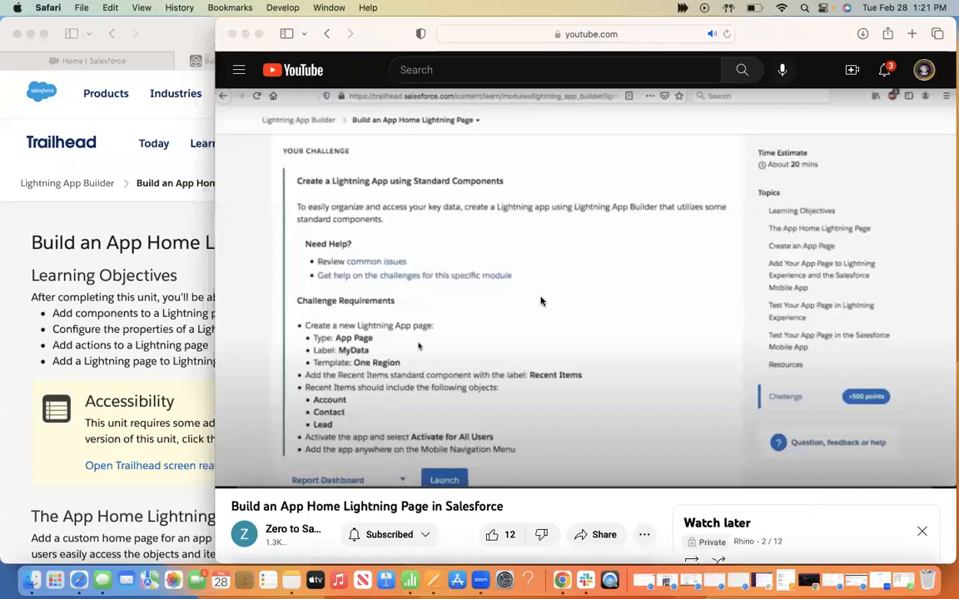
left_click(541, 301)
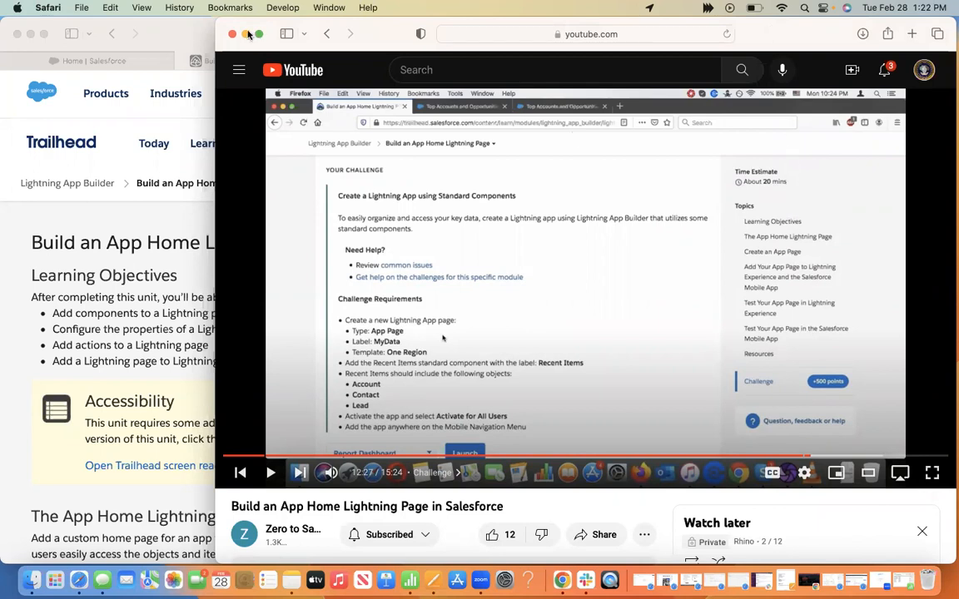
left_click_drag(488, 6, 437, 7)
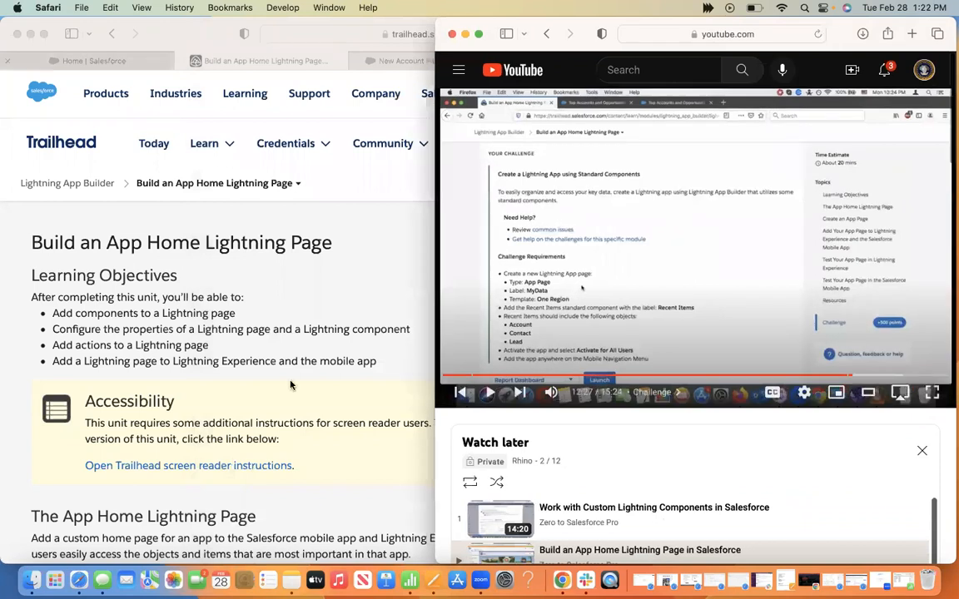
Step: Launch My Trailhead Playground 1 from the unit's hands-on challenge
scroll(291, 384, "down", 10)
scroll(291, 385, "down", 10)
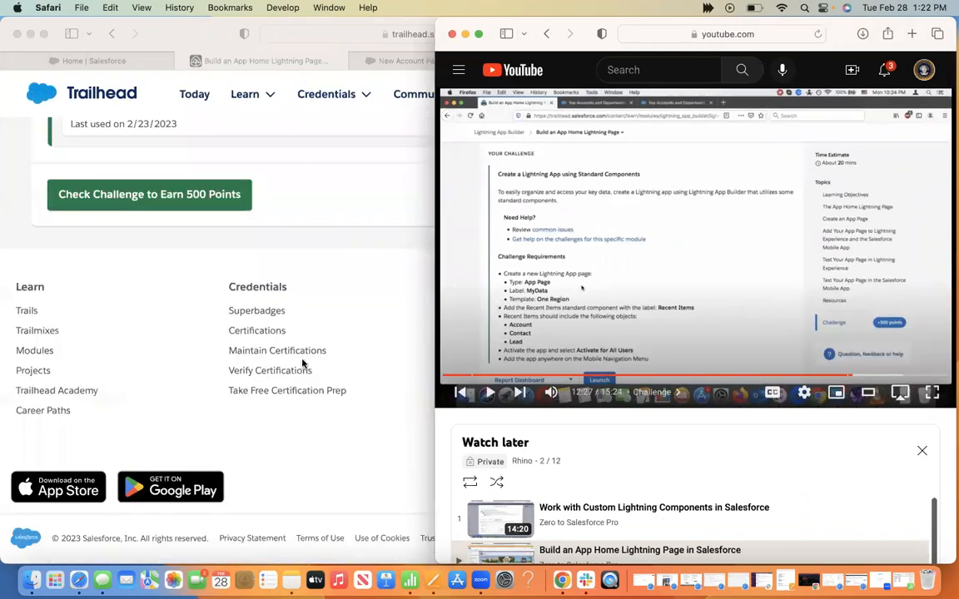
scroll(303, 364, "up", 10)
scroll(400, 366, "down", 2)
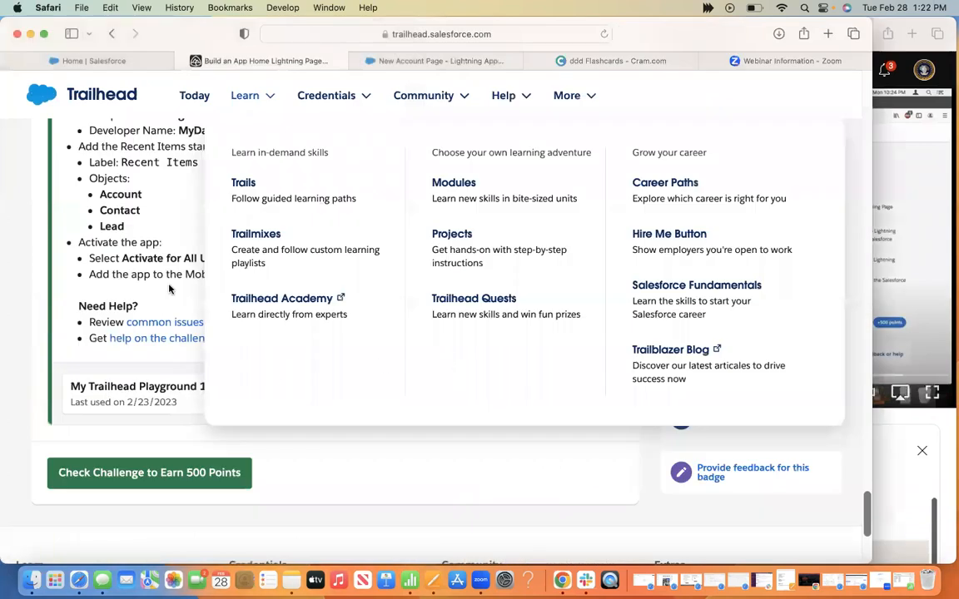
left_click(148, 270)
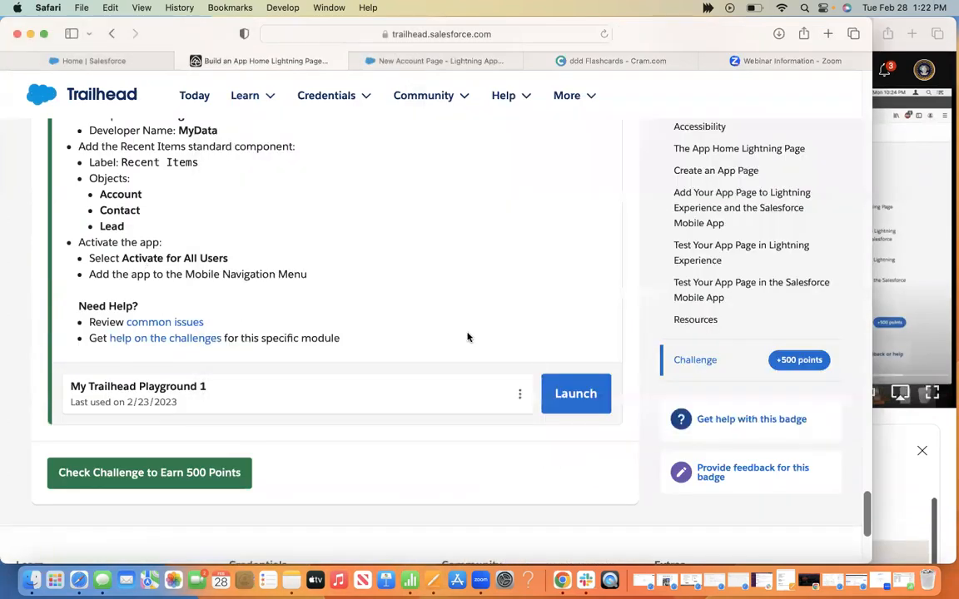
left_click(578, 398)
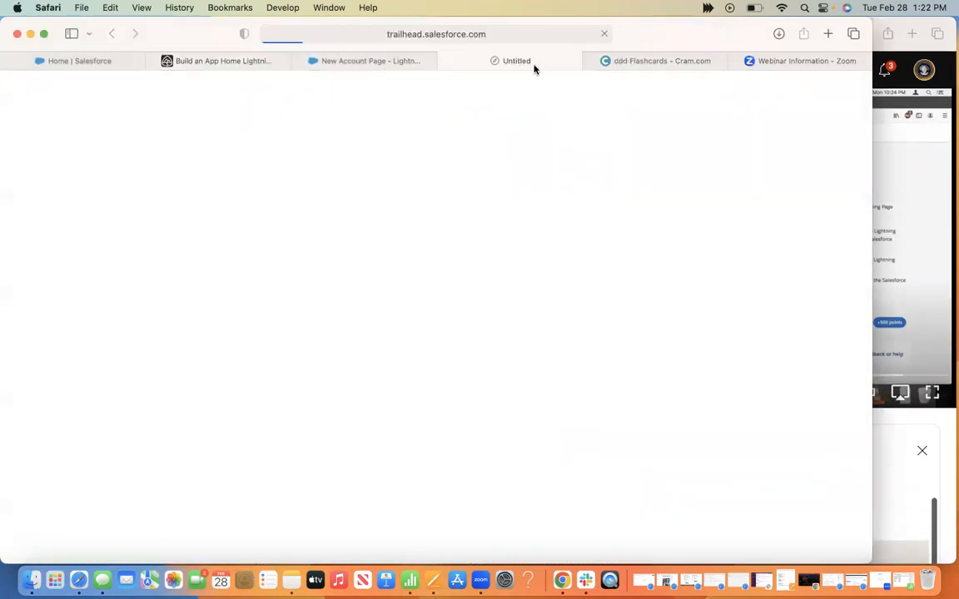
Step: Place the new playground tab beside the Trailhead unit's tab and close the Einstein Search notice
left_click_drag(534, 69, 112, 97)
left_click_drag(367, 61, 120, 65)
left_click(218, 62)
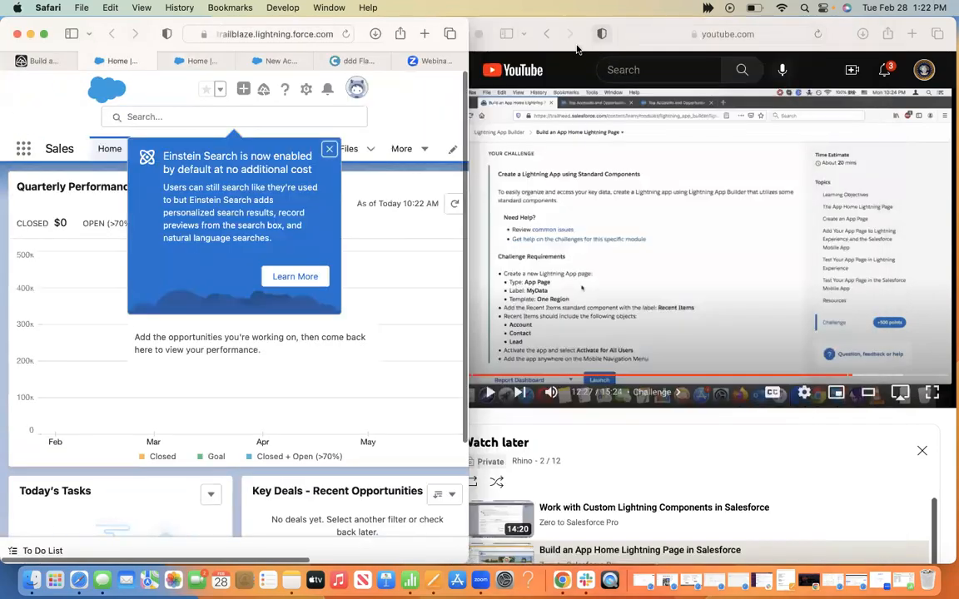
left_click(647, 196)
left_click(330, 150)
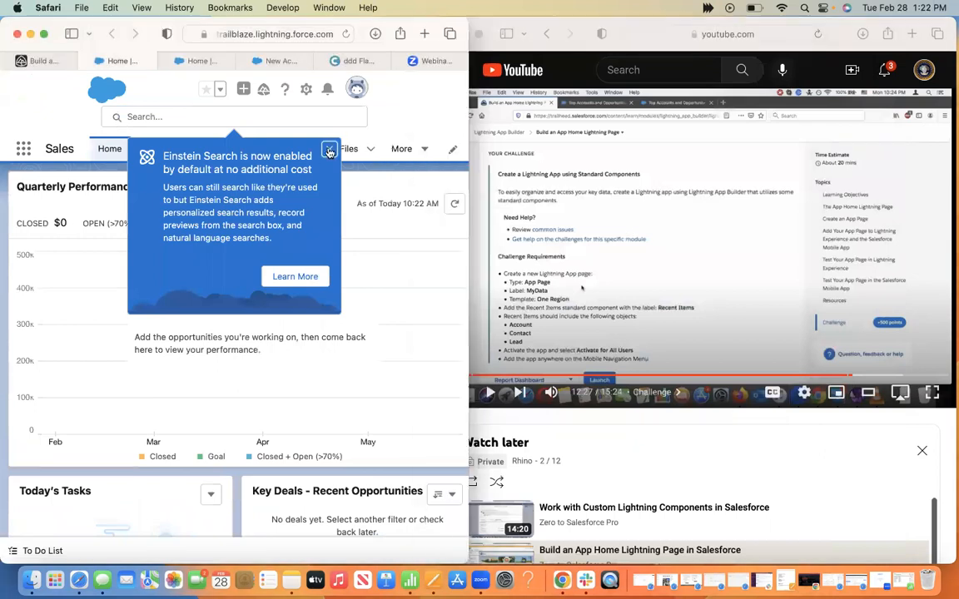
left_click(330, 151)
Step: Watch the tutorial's challenge walkthrough up to its Create a new Lightning page dialog while opening Setup in the playground
left_click(606, 238)
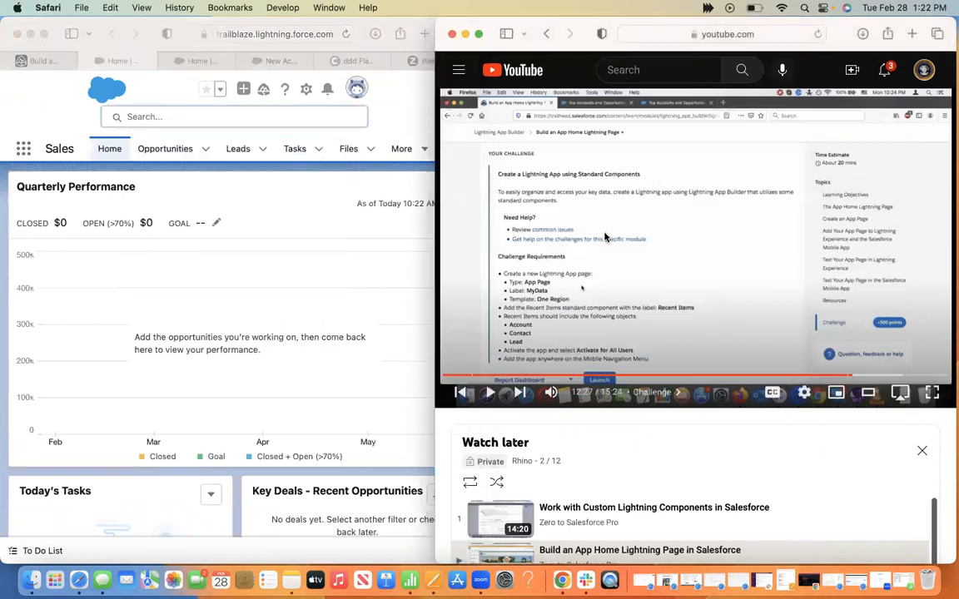
left_click(606, 239)
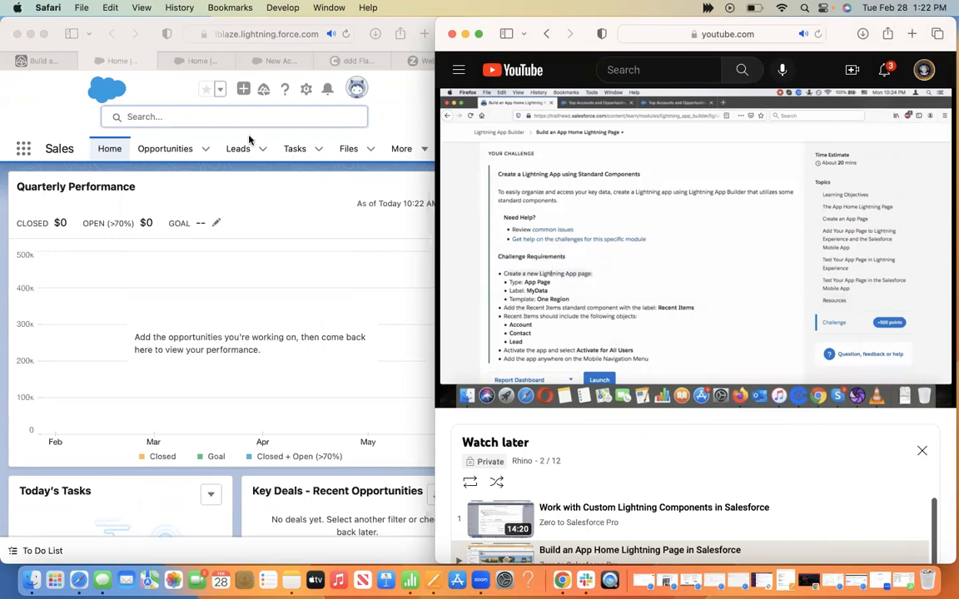
left_click(122, 60)
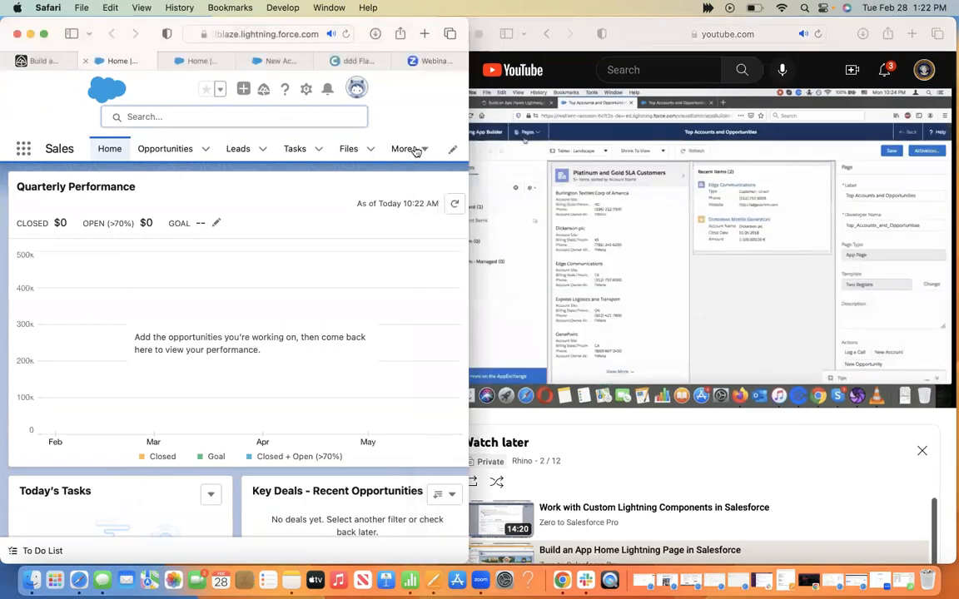
left_click(306, 90)
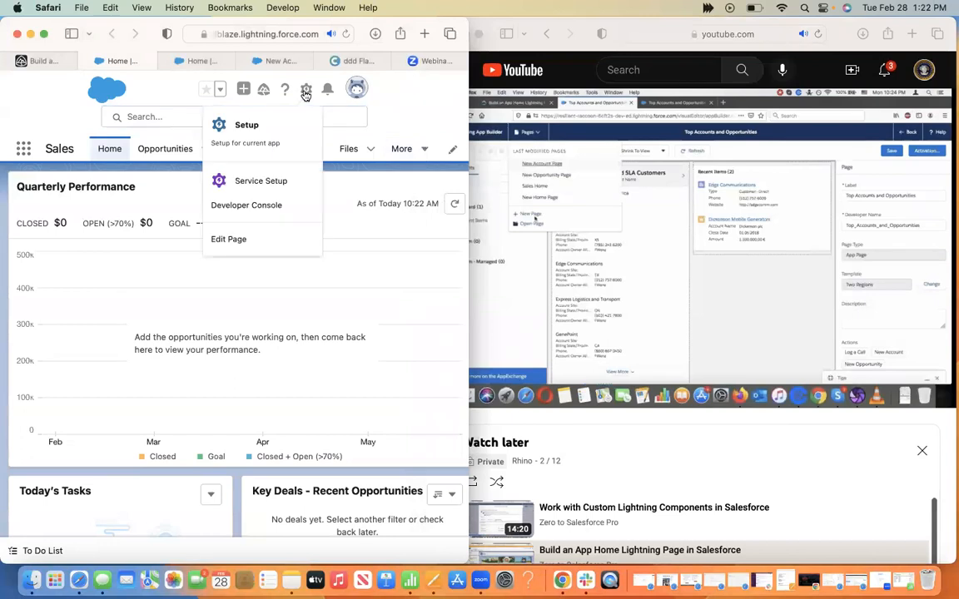
left_click(257, 135)
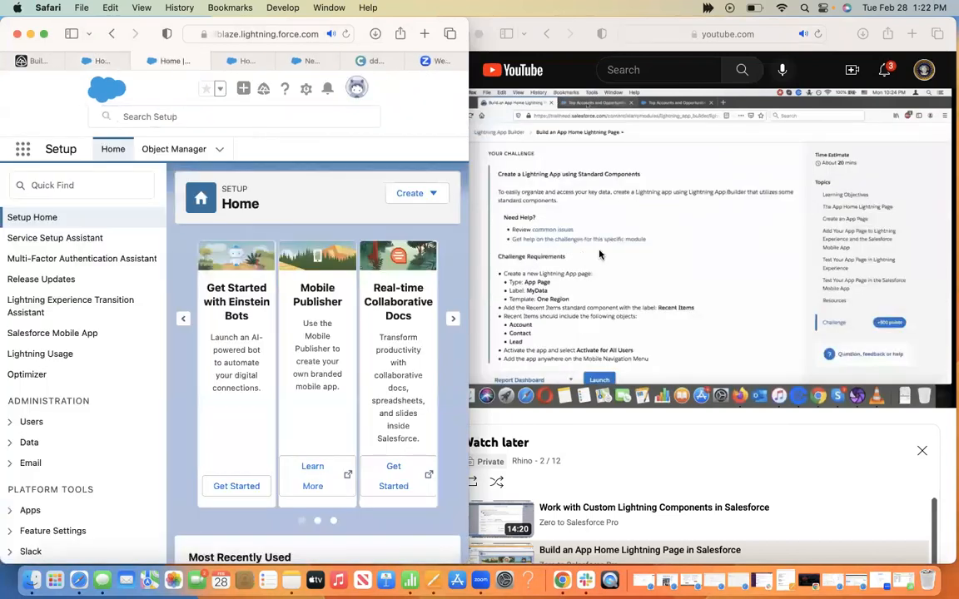
left_click(599, 255)
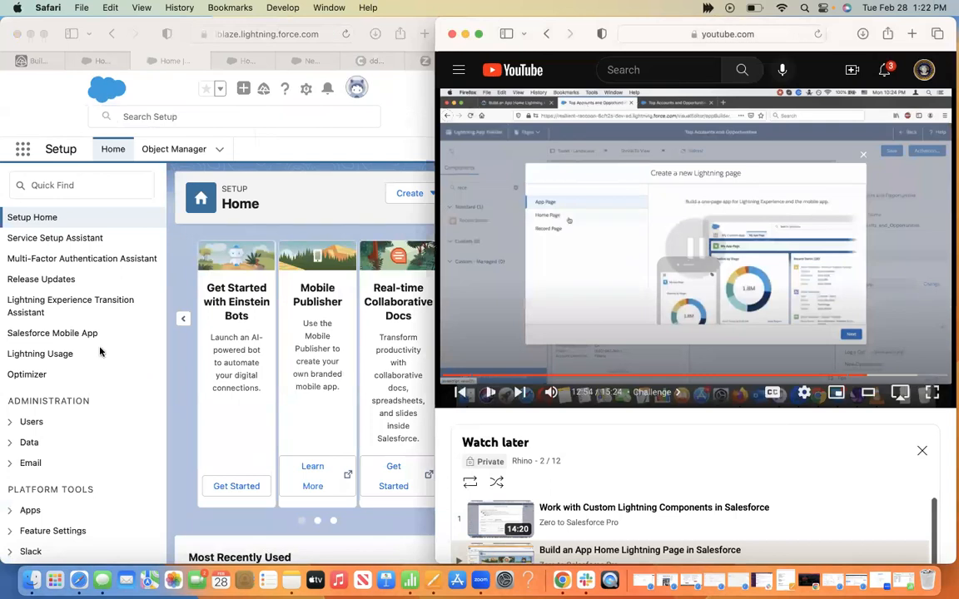
Step: Search Setup for "lightning app" and open Lightning App Builder
left_click(255, 114)
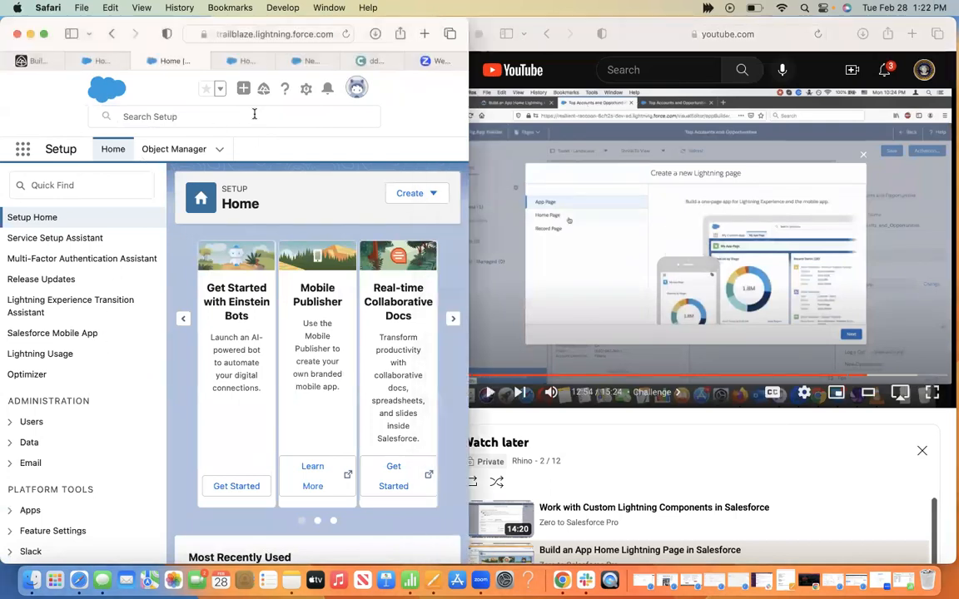
left_click(254, 116)
type("lightn")
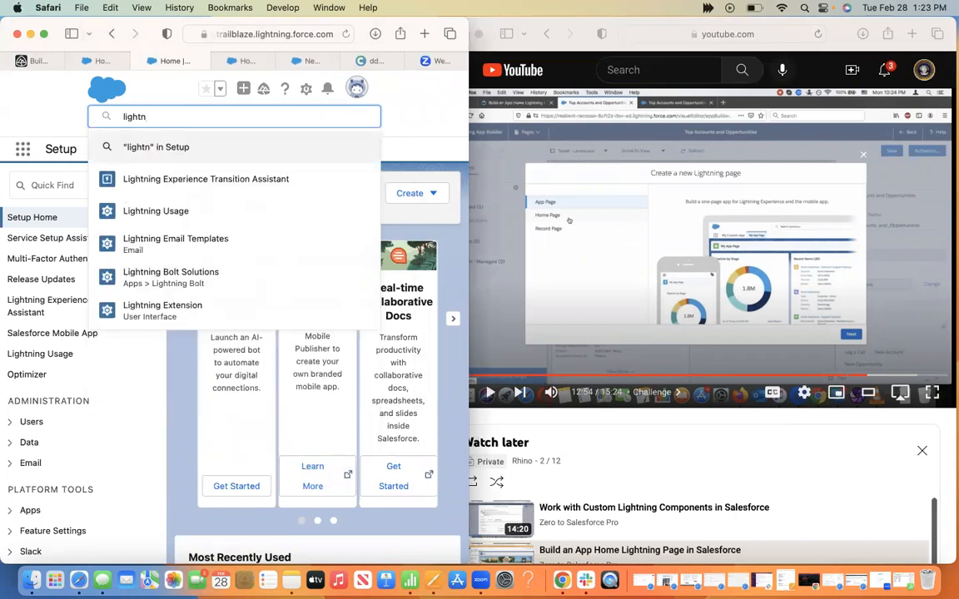
type("ing app")
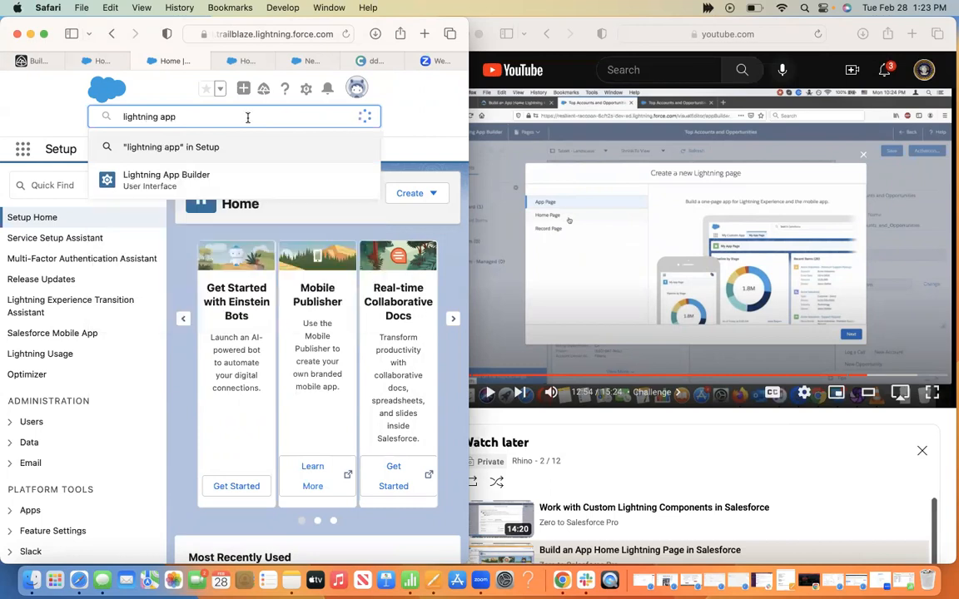
left_click(206, 179)
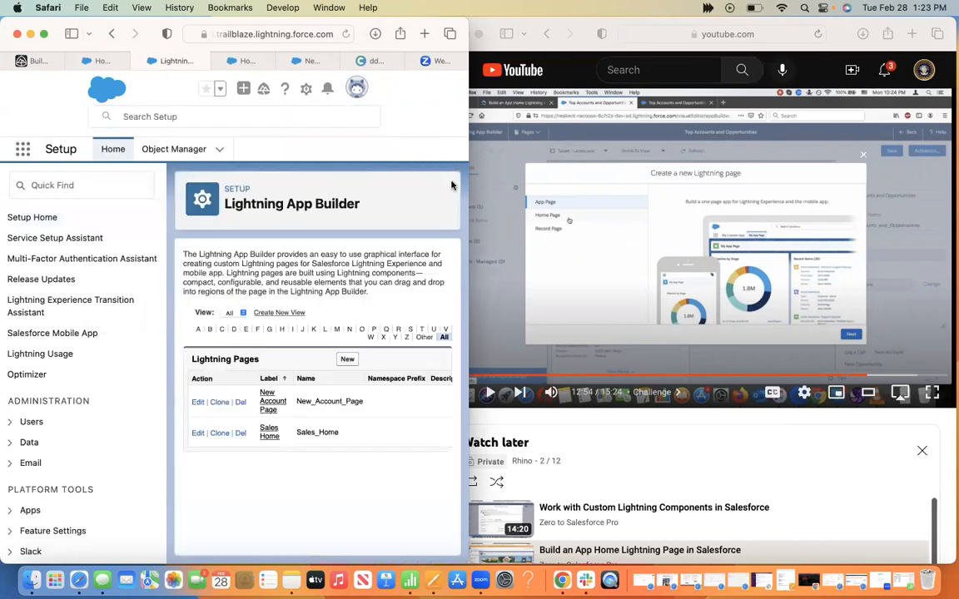
Step: Start a new Lightning page of type App Page, checking the type against the Trailhead challenge requirements
left_click(350, 361)
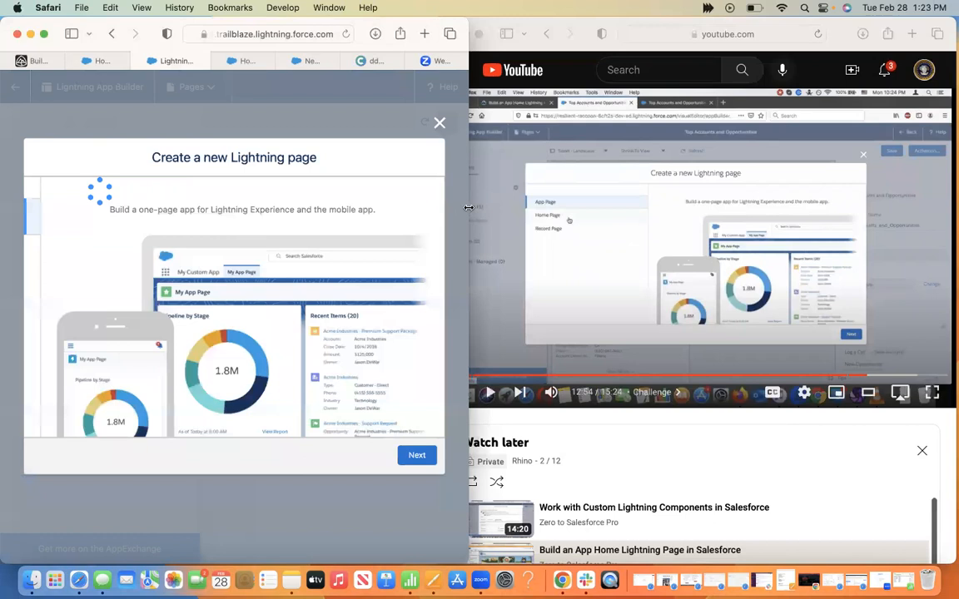
left_click_drag(469, 208, 747, 175)
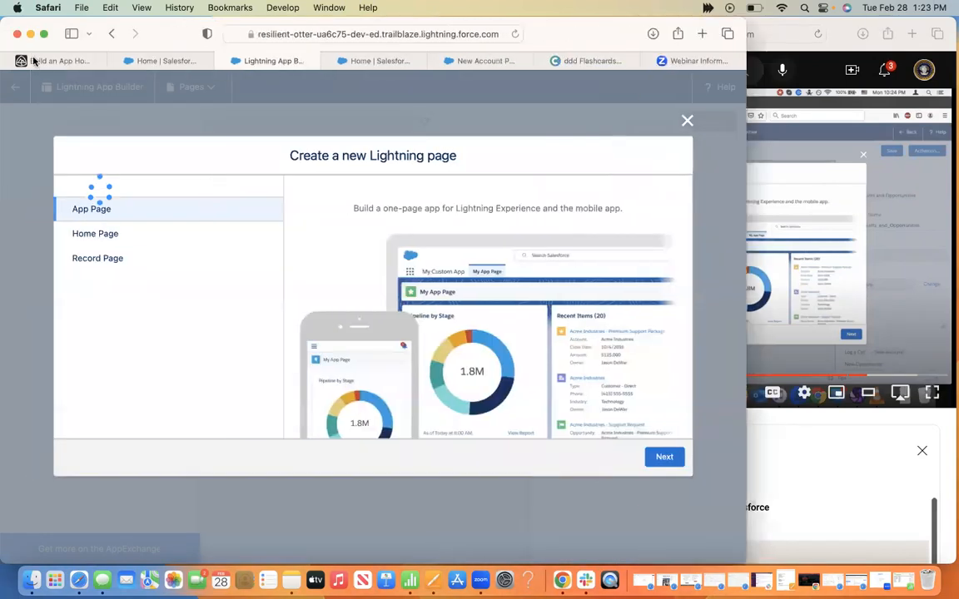
left_click(34, 60)
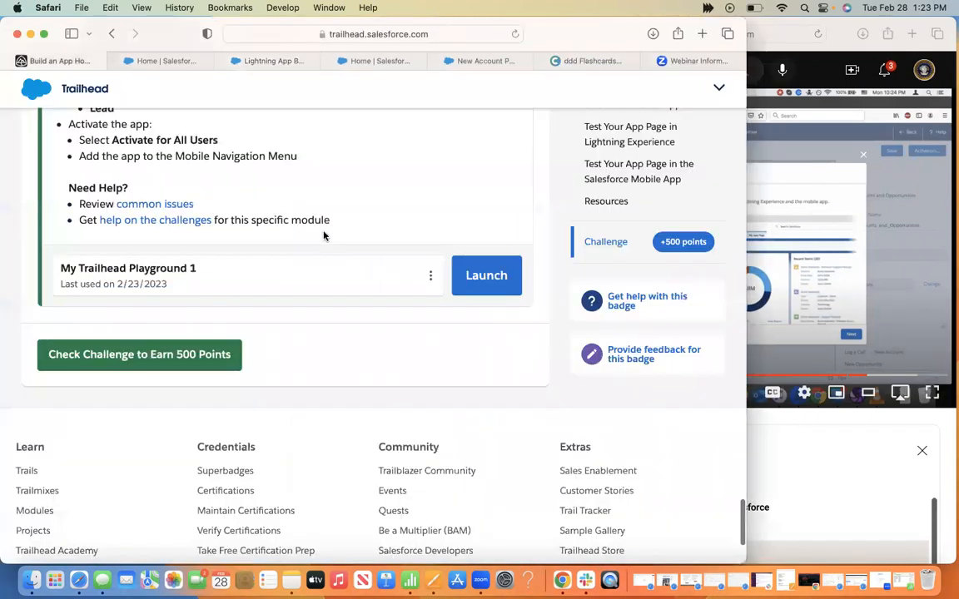
scroll(324, 236, "up", 5)
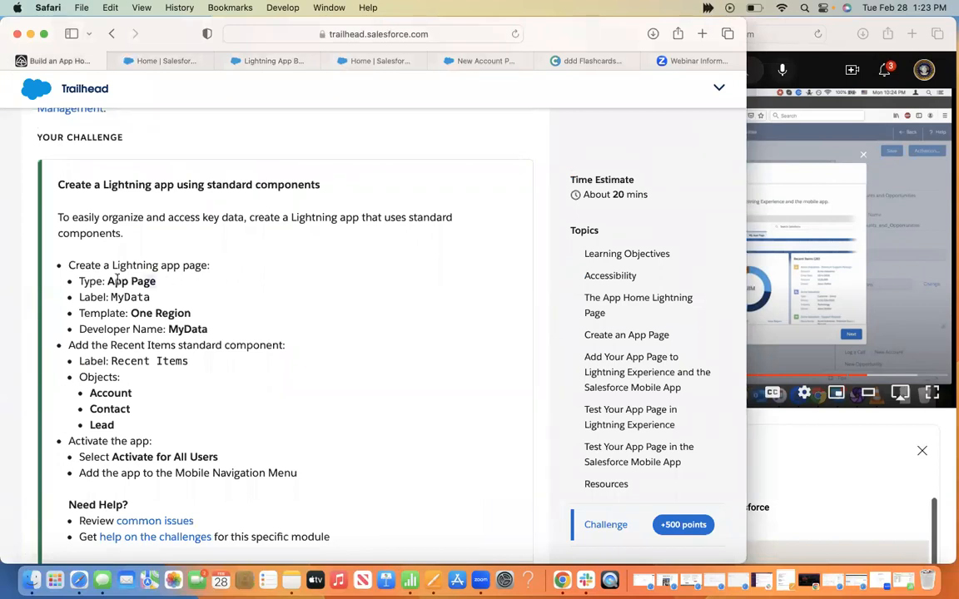
left_click_drag(104, 280, 107, 279)
left_click(248, 63)
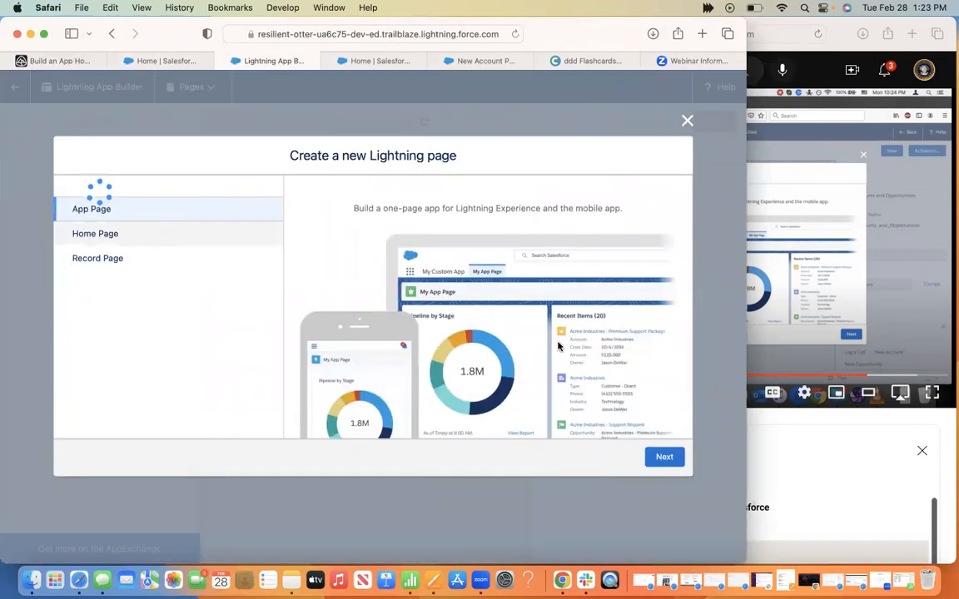
left_click(668, 457)
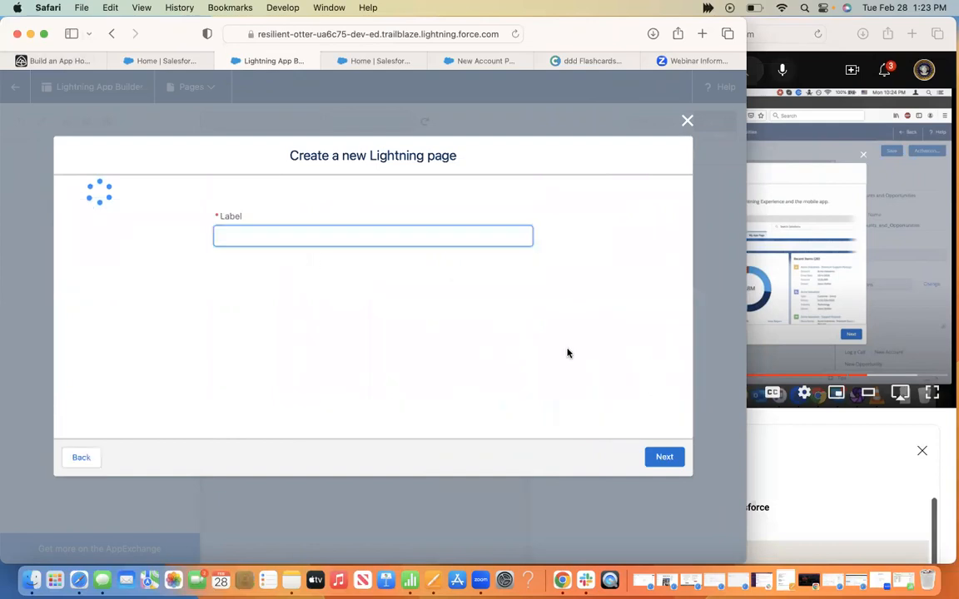
Step: Label the new page My Data and finish creating it with the One Region template
key("super+a")
key("BackSpace")
type("My Data")
left_click_drag(217, 54, 70, 66)
left_click(69, 66)
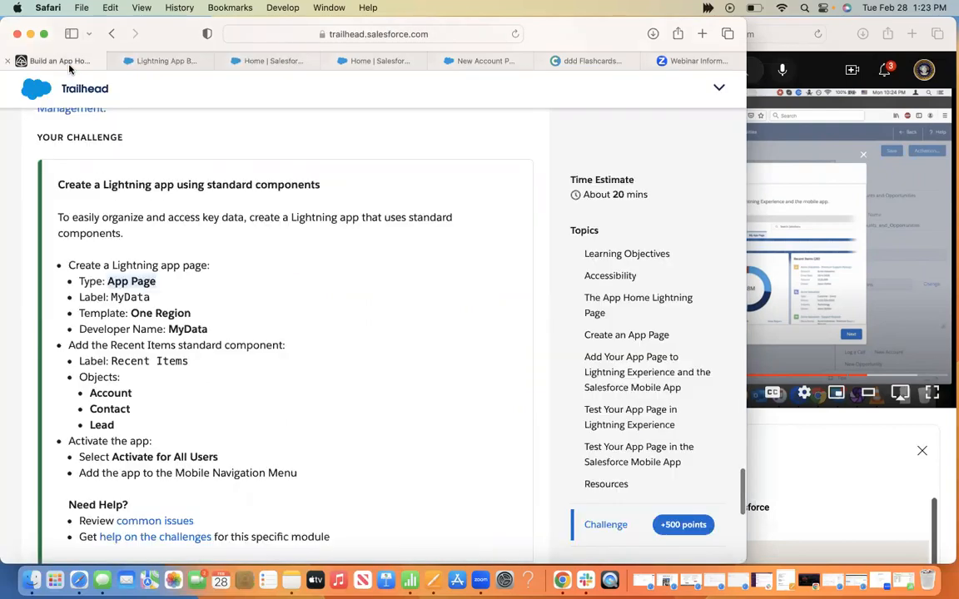
left_click(170, 59)
left_click(665, 458)
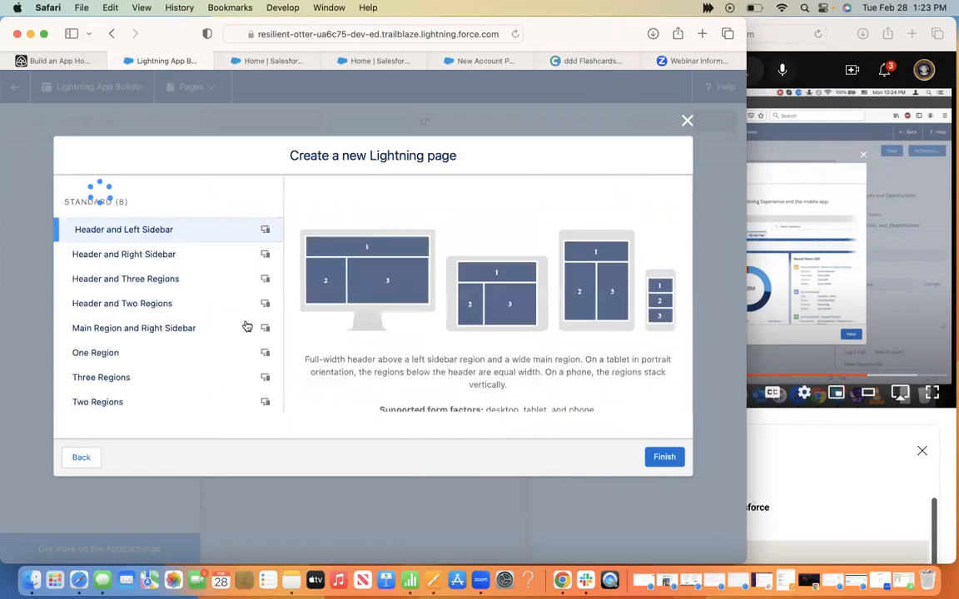
left_click(180, 353)
left_click(673, 459)
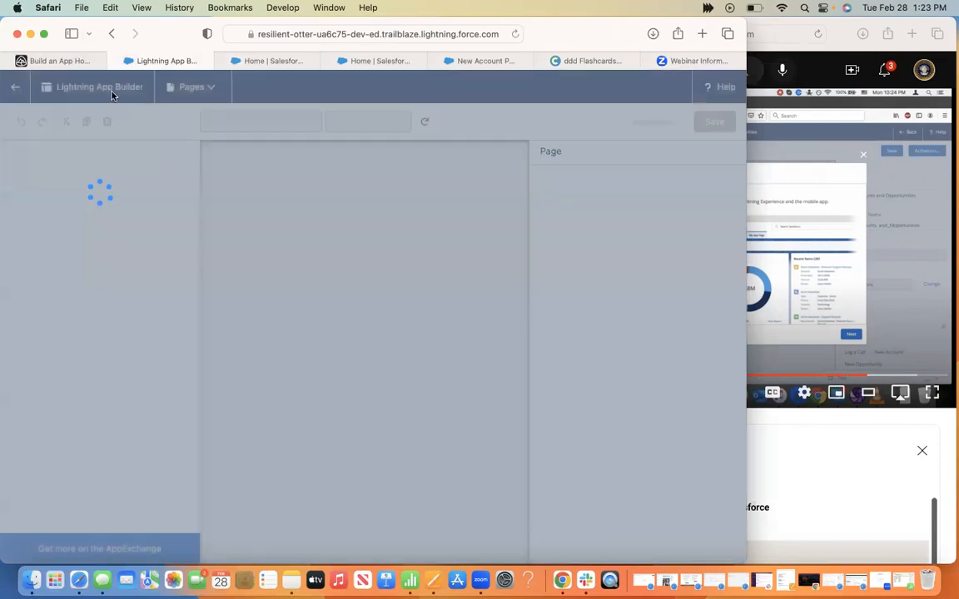
Step: Review the challenge requirements, and dismiss the builder's introductory message on the My Data page so it no longer shows
left_click(67, 61)
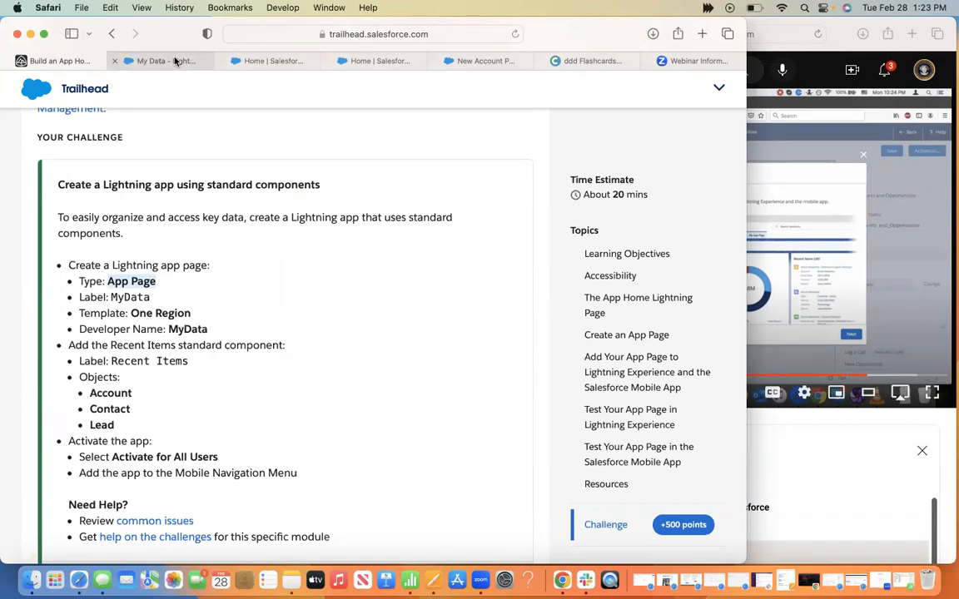
mouse_move(175, 61)
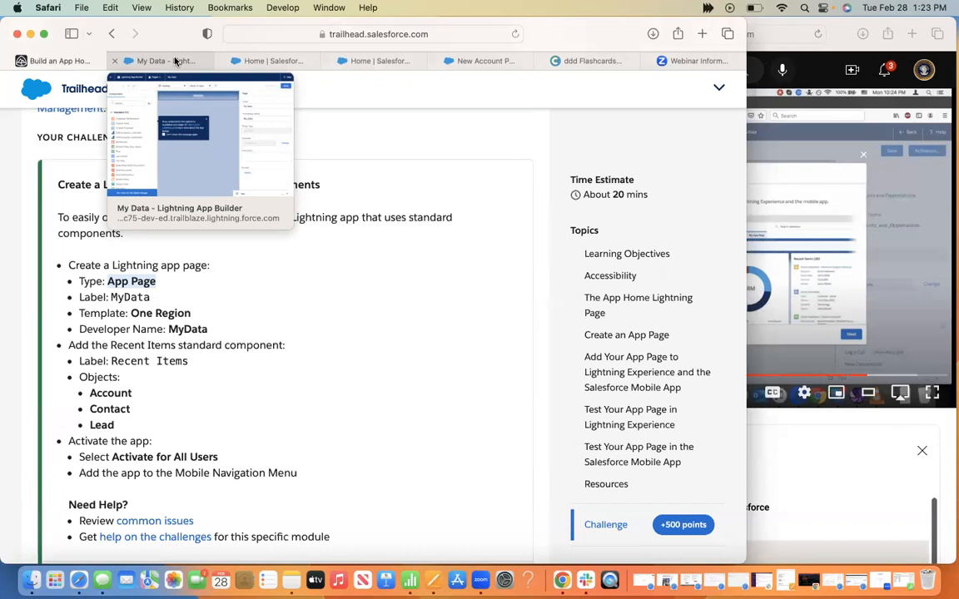
left_click(174, 61)
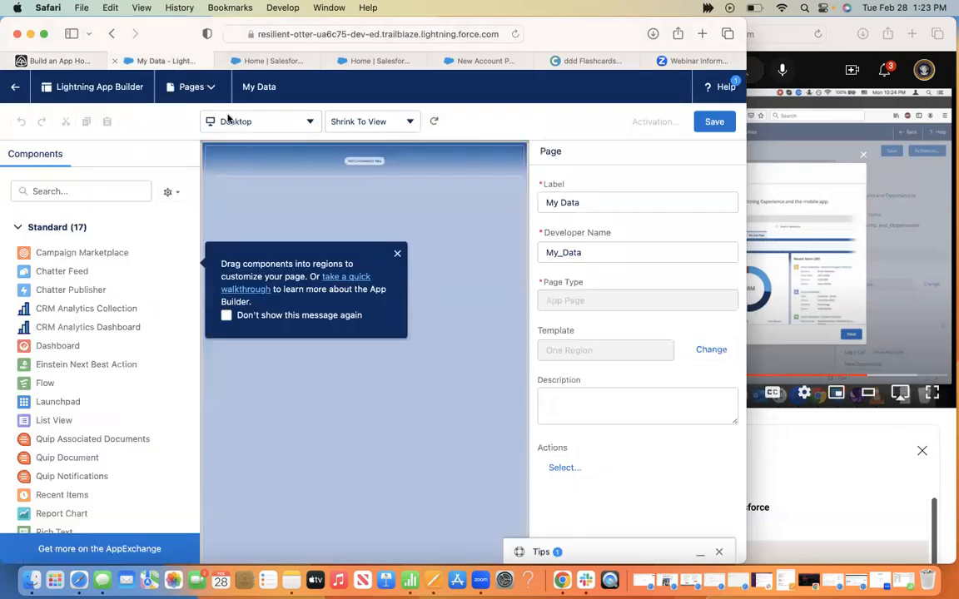
left_click(226, 314)
left_click(397, 255)
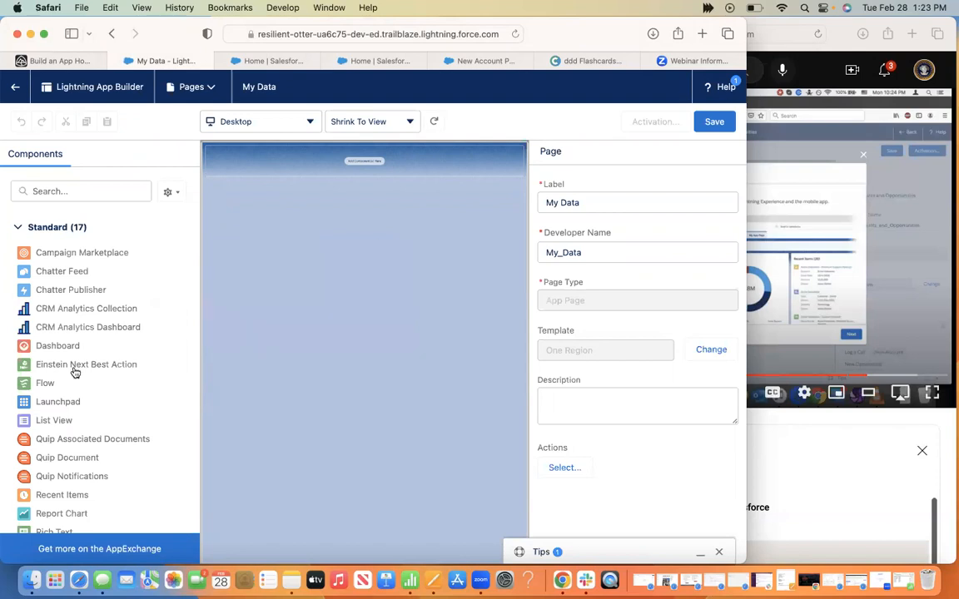
Step: Add the Recent Items standard component to the My Data page, recheck its challenge requirements, and widen the browser window
scroll(74, 372, "down", 5)
left_click_drag(63, 270, 359, 168)
left_click(70, 66)
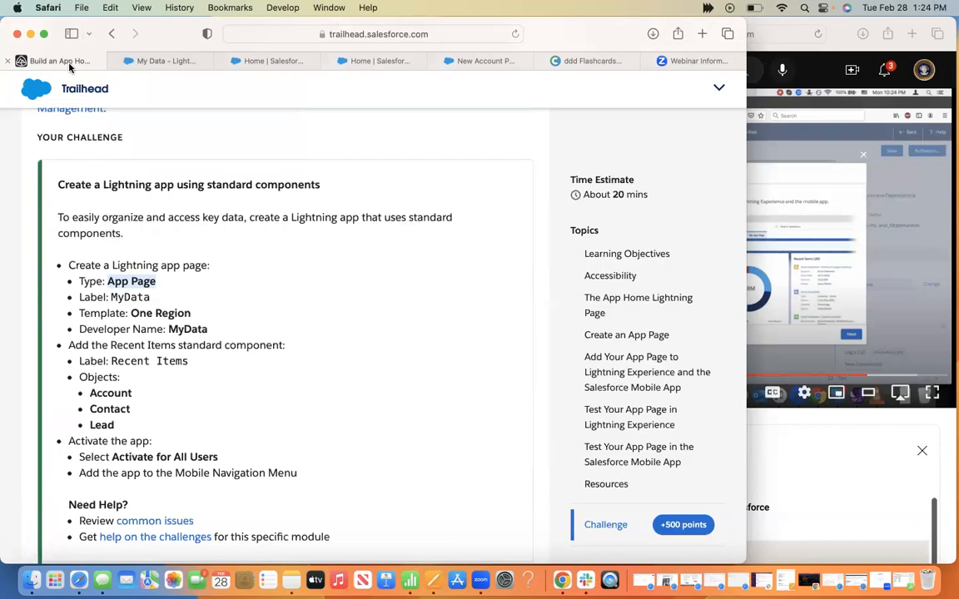
left_click(163, 62)
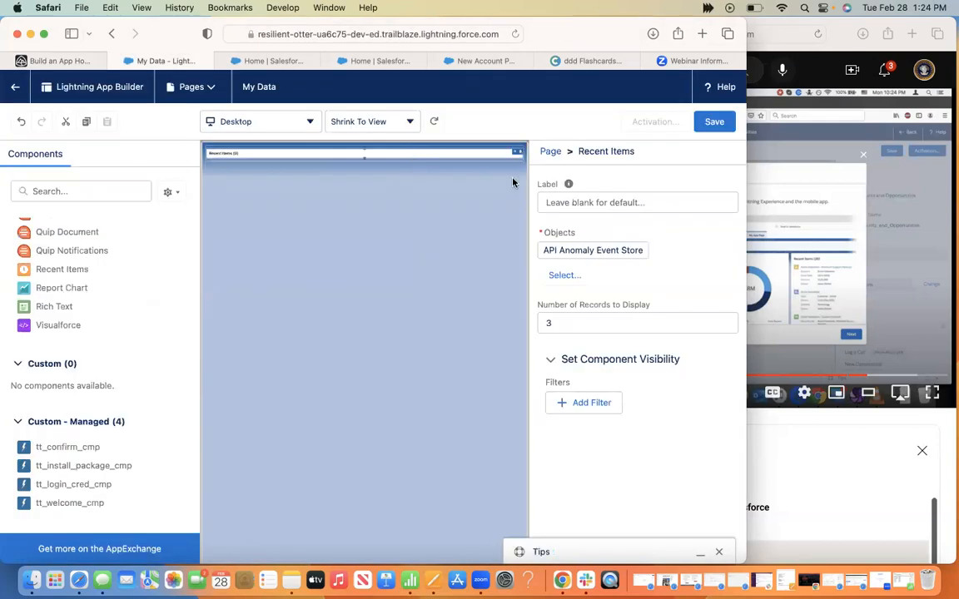
left_click_drag(762, 16, 891, 23)
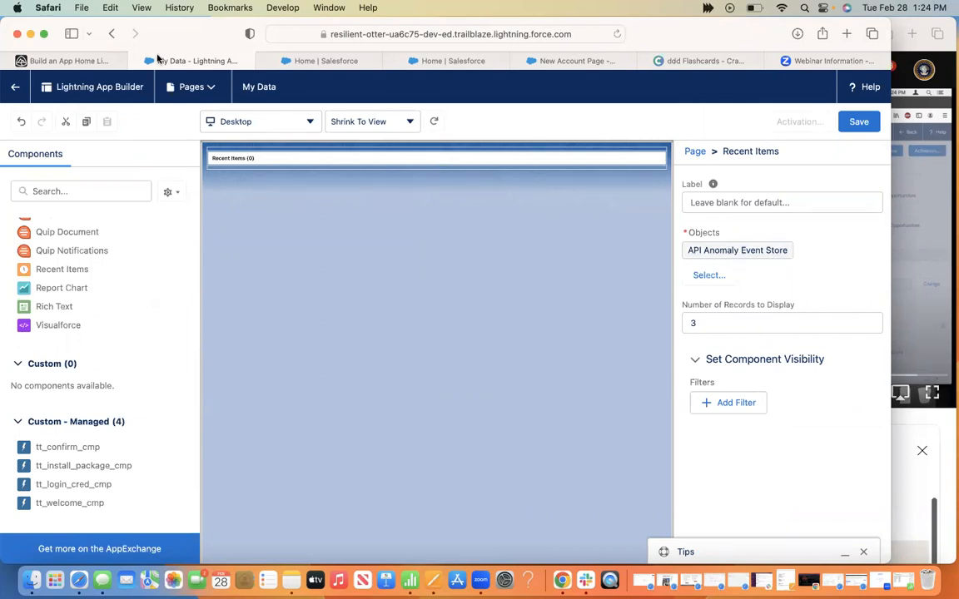
Step: Check the Trailhead challenge's object requirements, and add Account and Contact to the selected objects of the Recent Items component
left_click(81, 62)
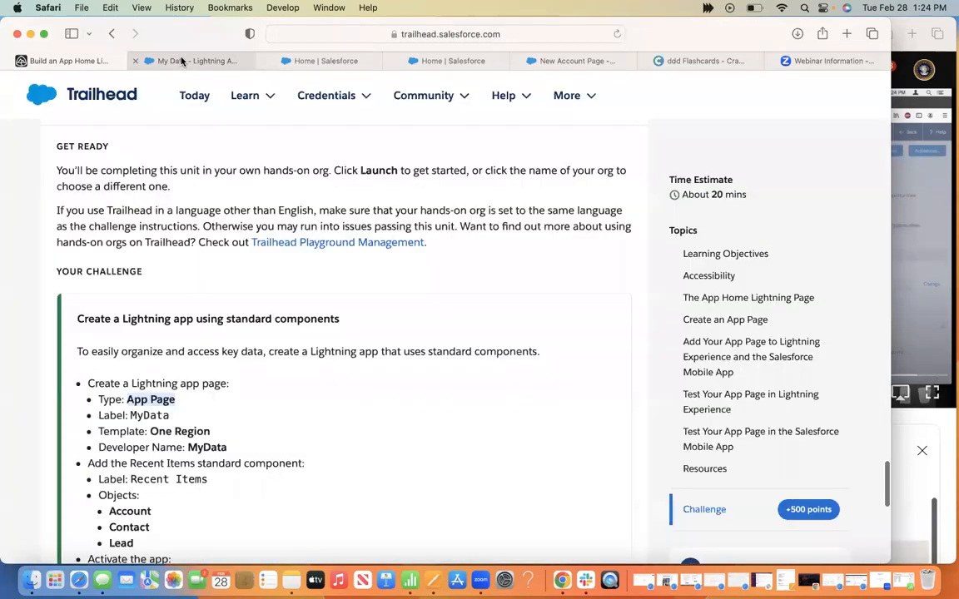
left_click(181, 62)
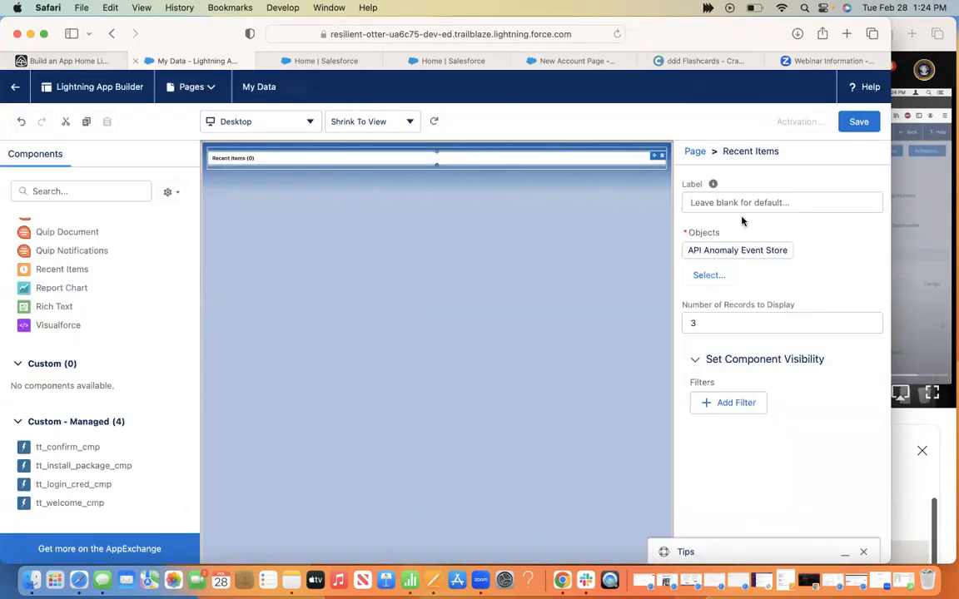
left_click(706, 278)
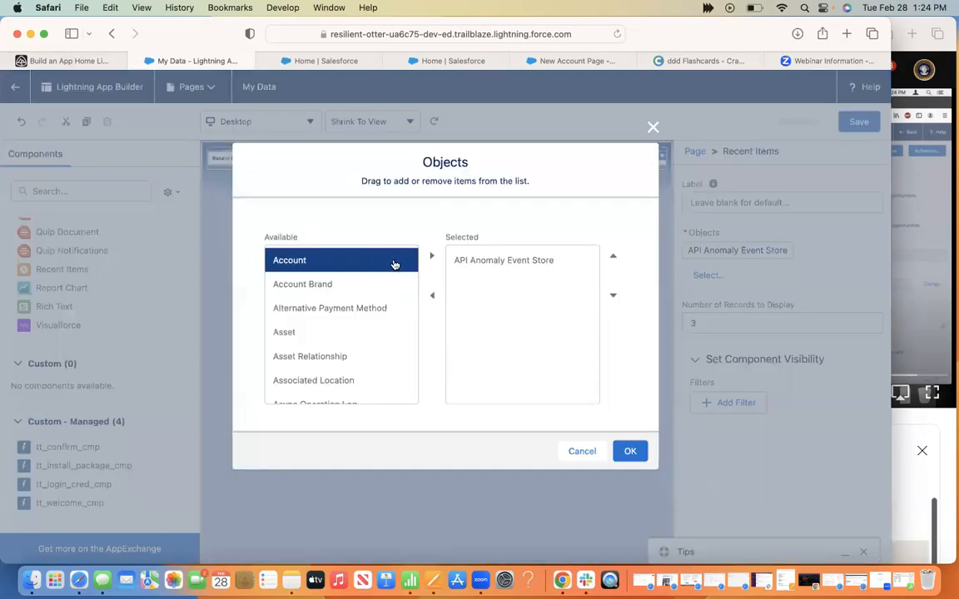
left_click(432, 258)
scroll(356, 309, "down", 2)
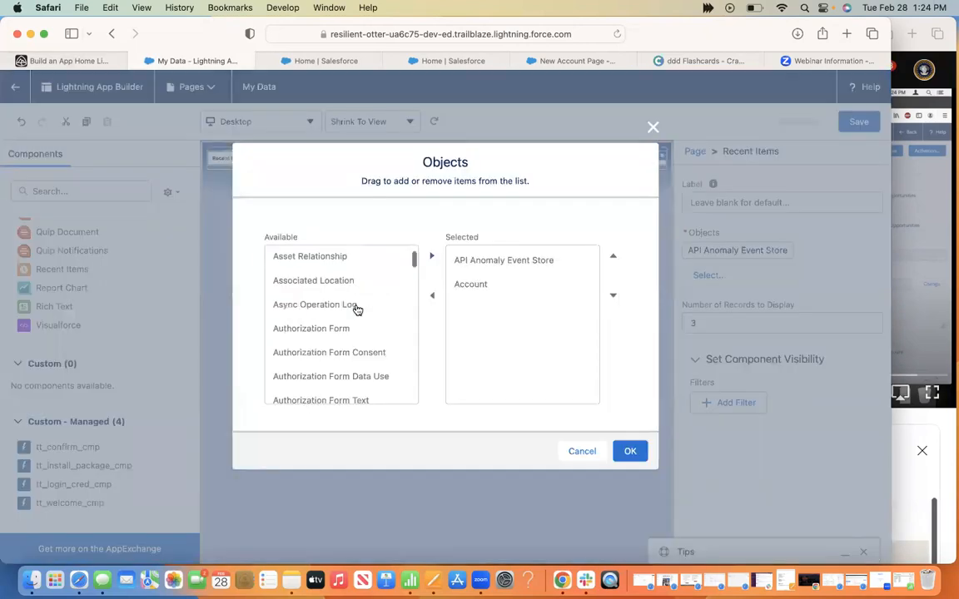
scroll(357, 310, "down", 3)
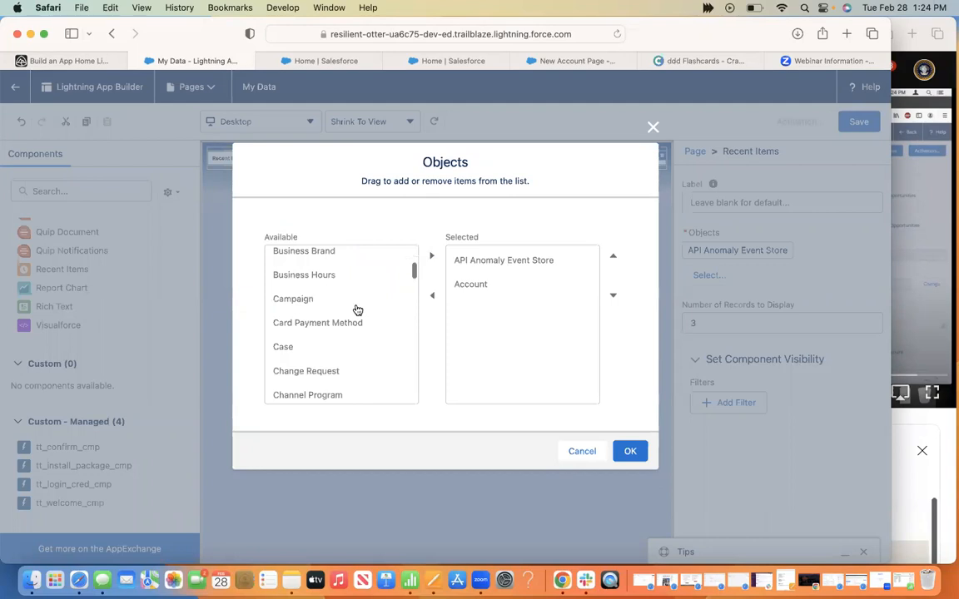
scroll(356, 310, "down", 3)
scroll(357, 310, "down", 3)
left_click(355, 321)
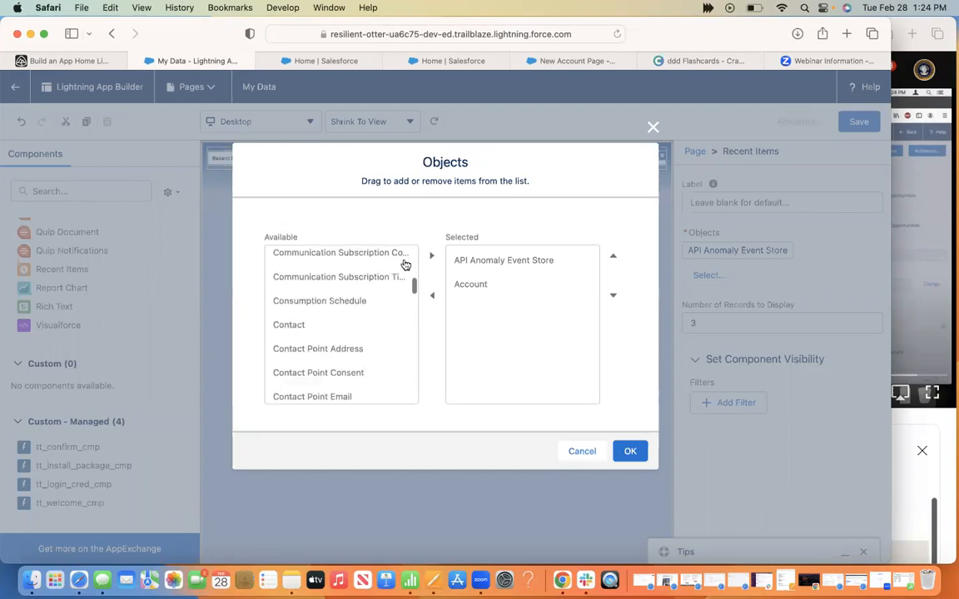
left_click(426, 257)
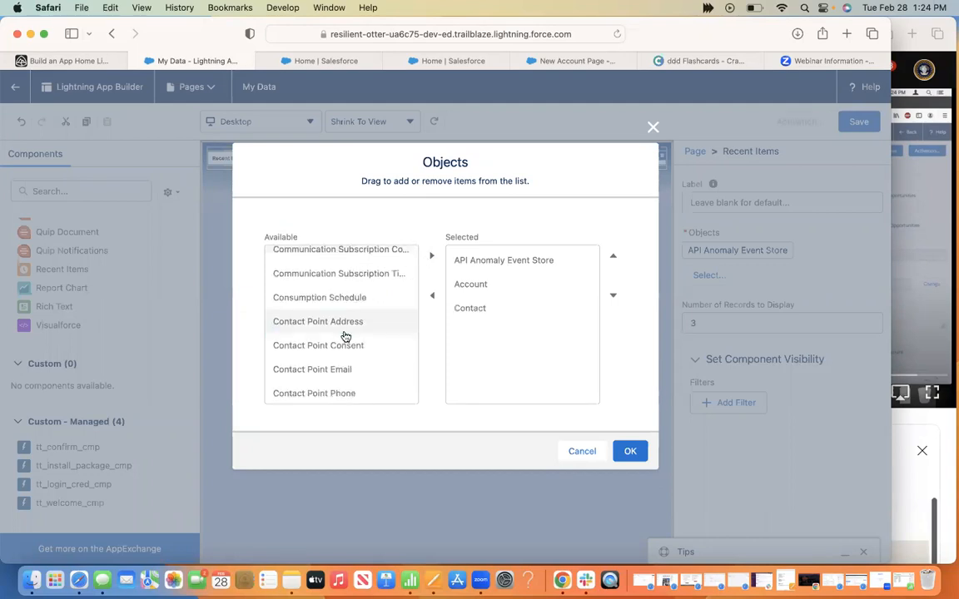
Step: Add Lead to the selected objects, remove API Anomaly Event Store from them, and confirm the object selection
scroll(345, 336, "down", 5)
scroll(342, 336, "down", 3)
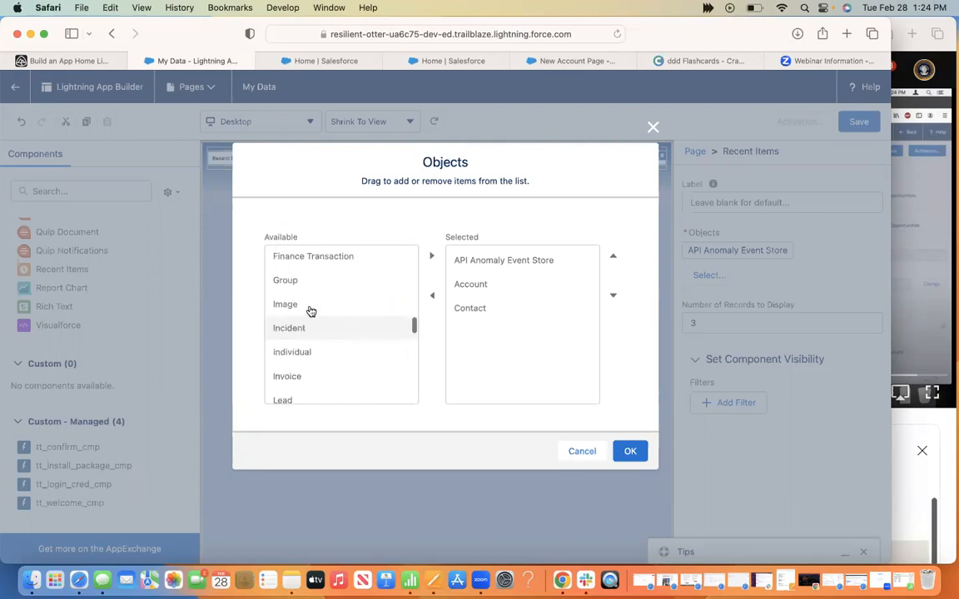
scroll(311, 311, "down", 2)
left_click(311, 310)
left_click(431, 256)
left_click(502, 261)
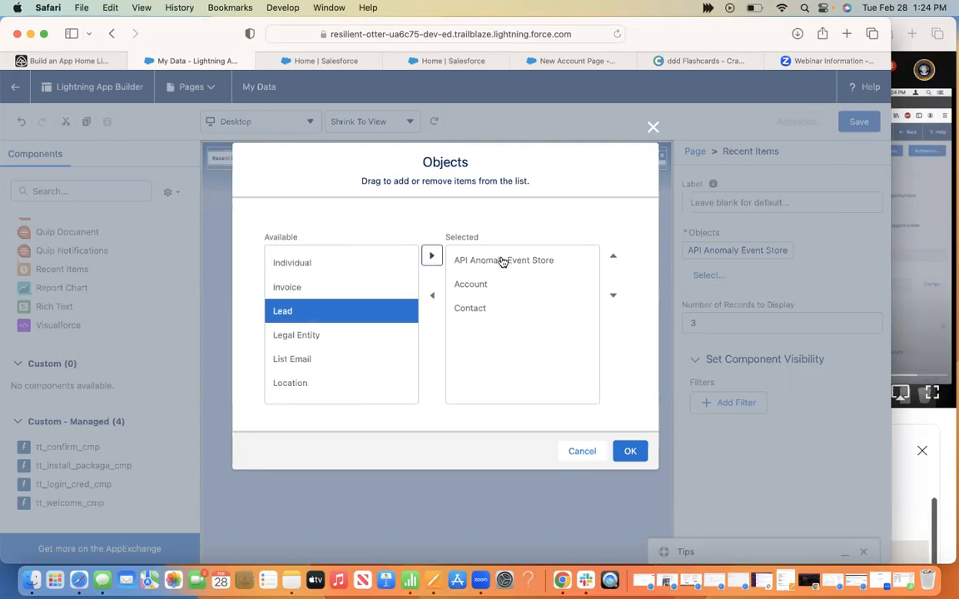
left_click(438, 298)
left_click(630, 451)
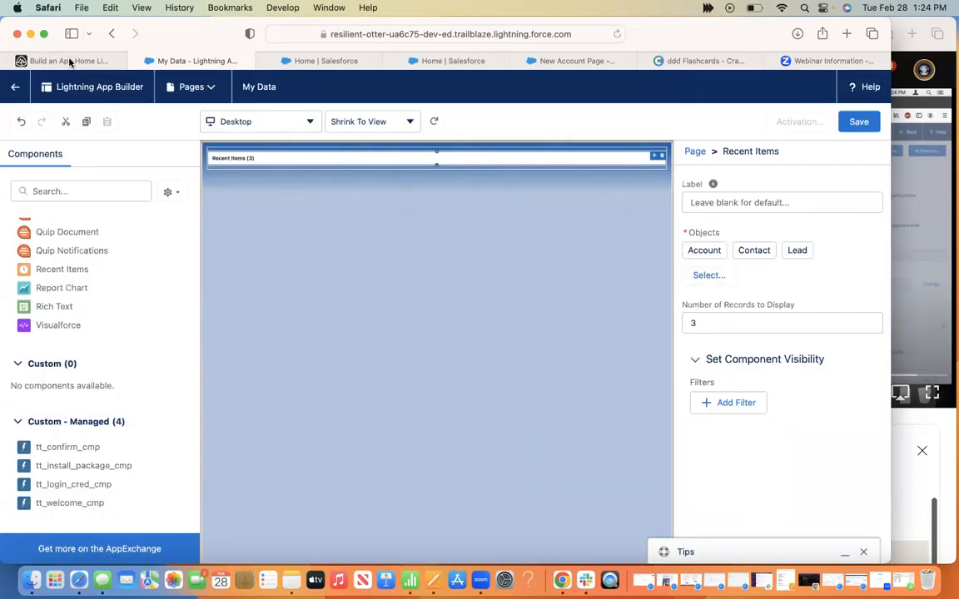
Step: Save the My Data page and open its activation settings, checking them against the Trailhead challenge's activation requirements
left_click(71, 62)
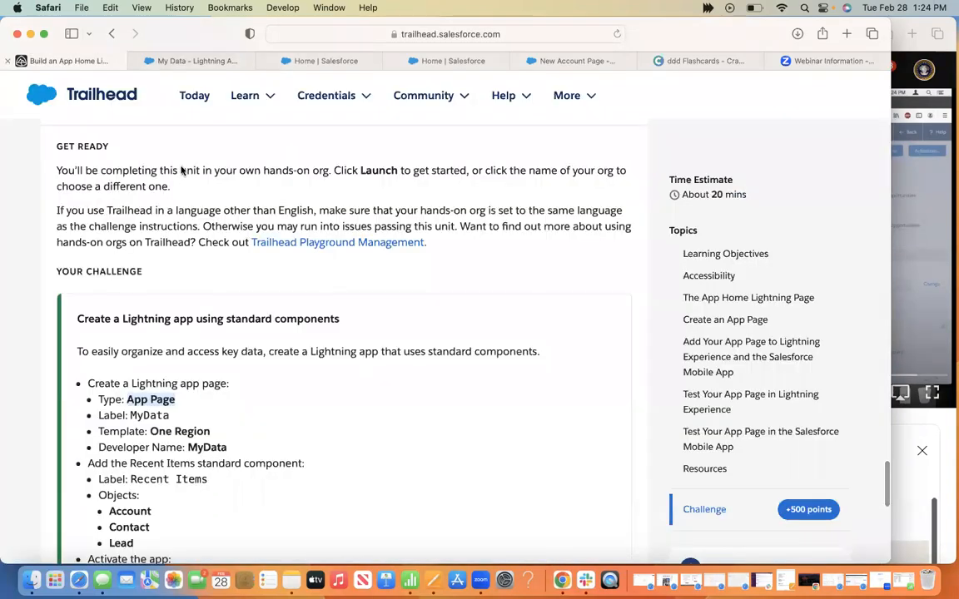
scroll(303, 388, "down", 4)
scroll(302, 388, "down", 1)
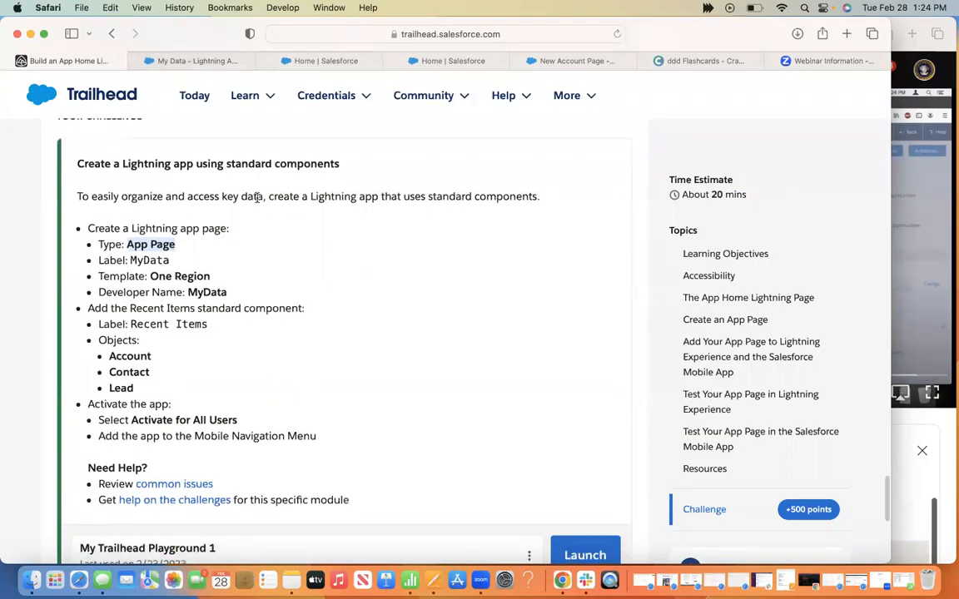
left_click(166, 65)
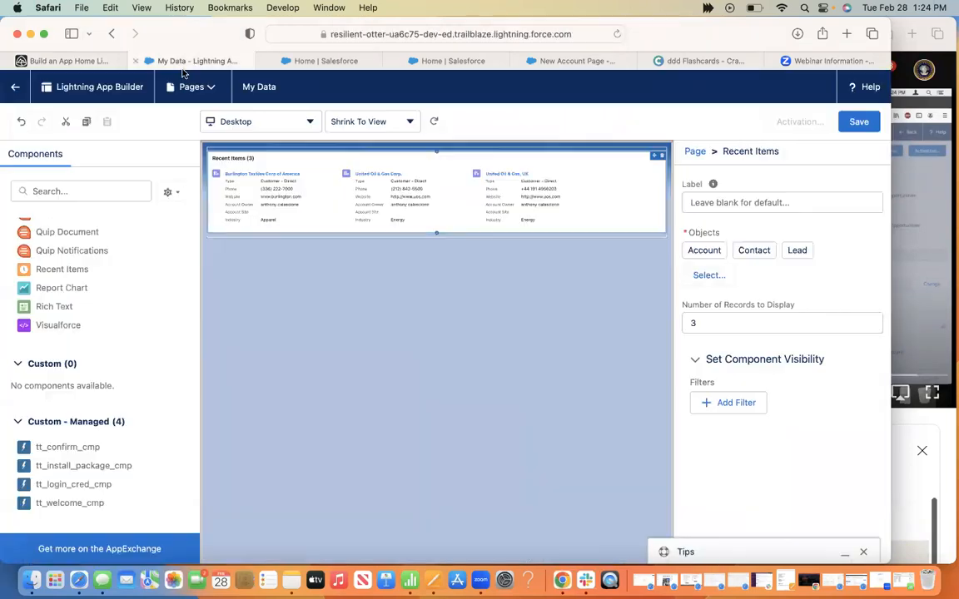
left_click(878, 125)
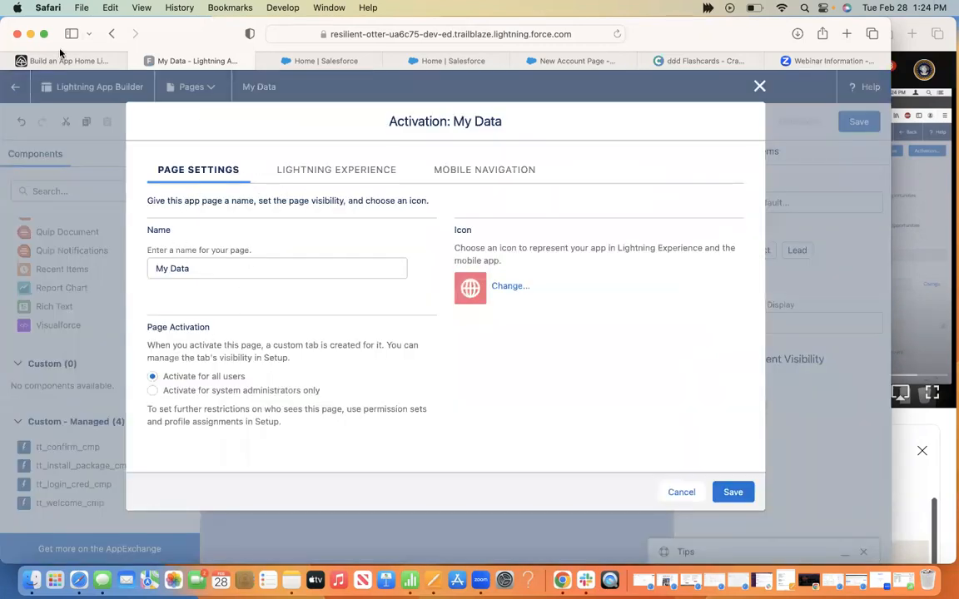
left_click(102, 61)
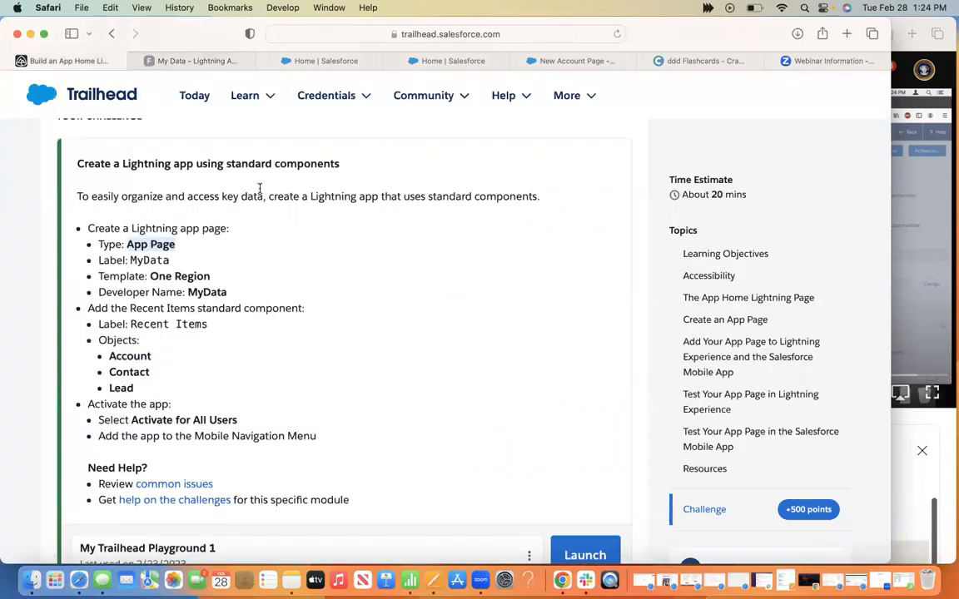
left_click(196, 63)
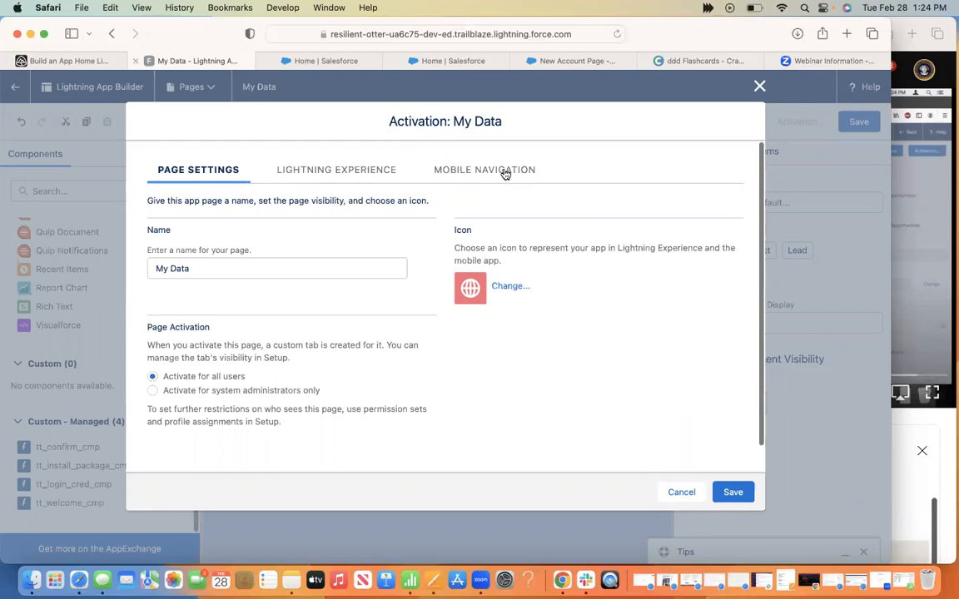
Step: Add the My Data page to the Mobile Navigation Menu and save its activation for all users
left_click(494, 167)
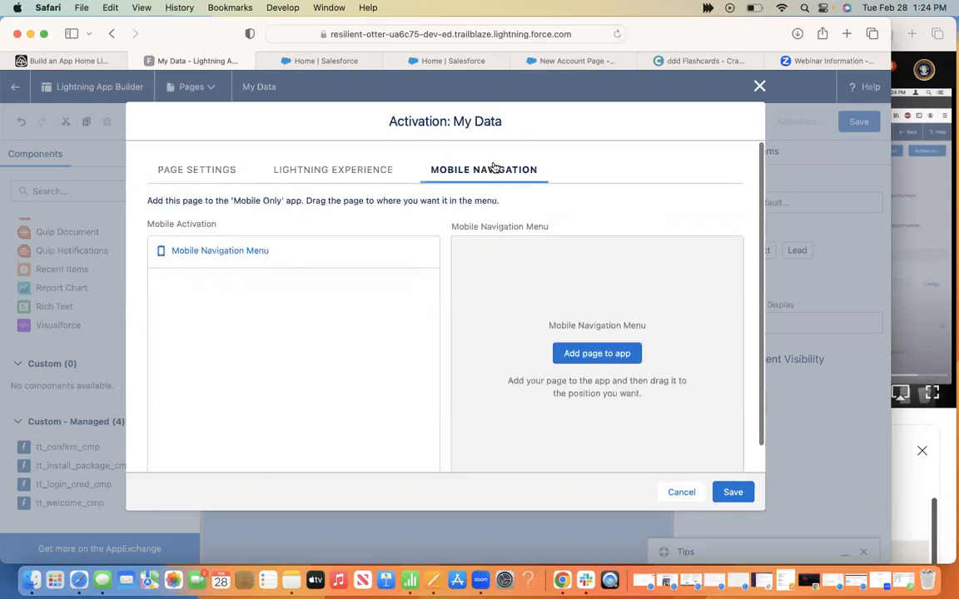
left_click(617, 363)
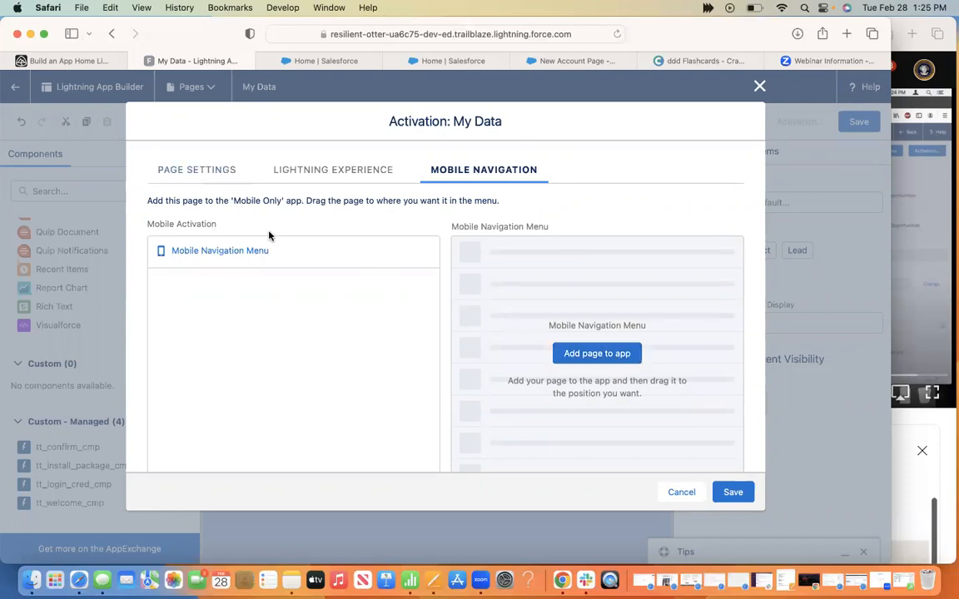
left_click_drag(293, 256, 517, 249)
left_click(597, 353)
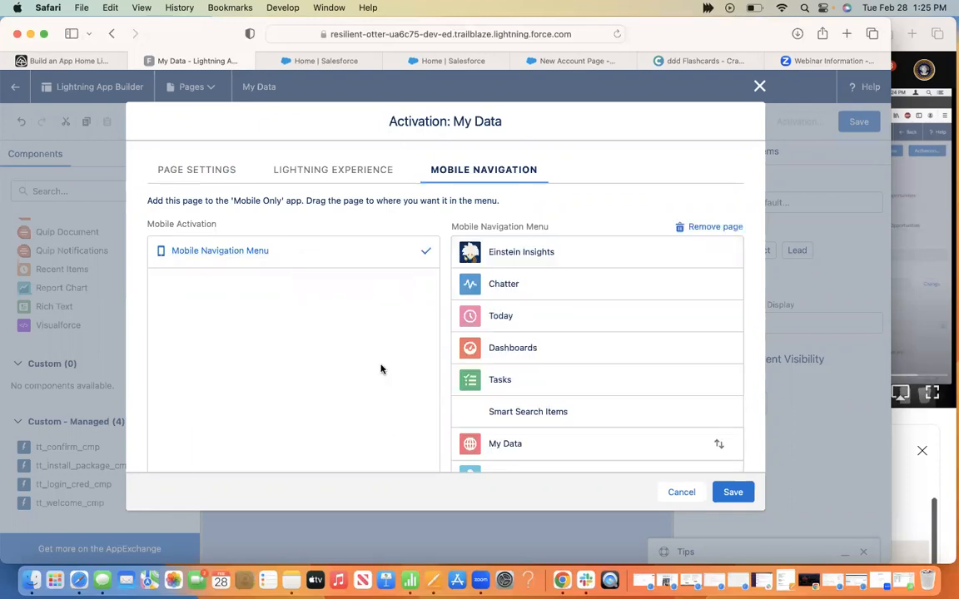
left_click(730, 494)
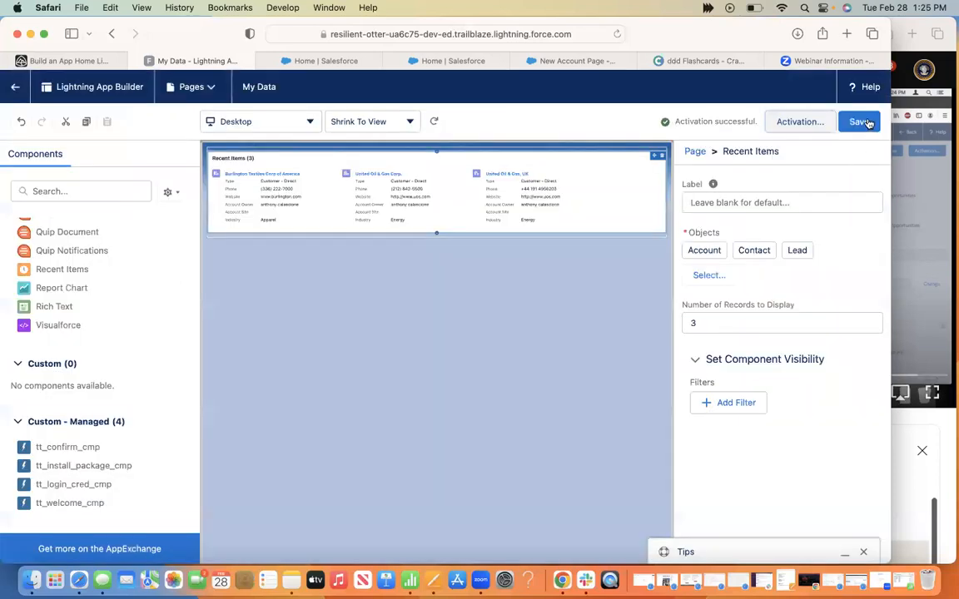
Step: Run the Trailhead challenge check to earn 500 points and read its feedback
left_click(61, 65)
scroll(293, 336, "down", 2)
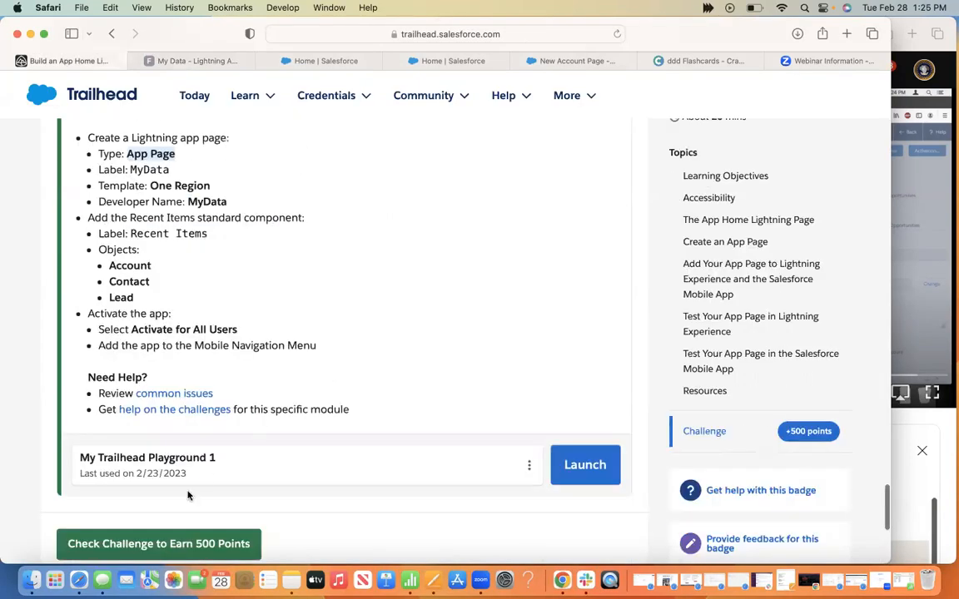
left_click(164, 541)
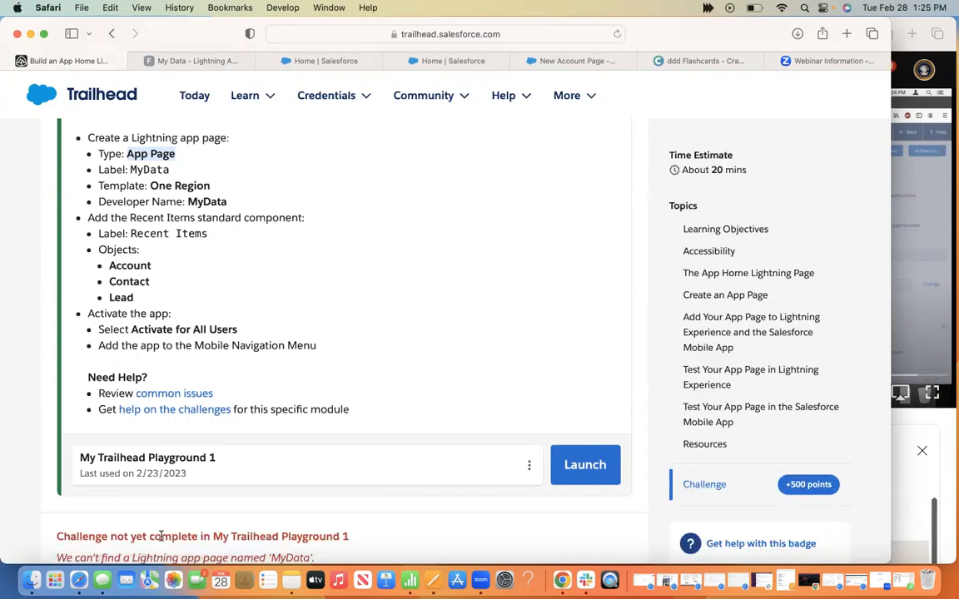
scroll(162, 516, "down", 1)
scroll(139, 428, "down", 3)
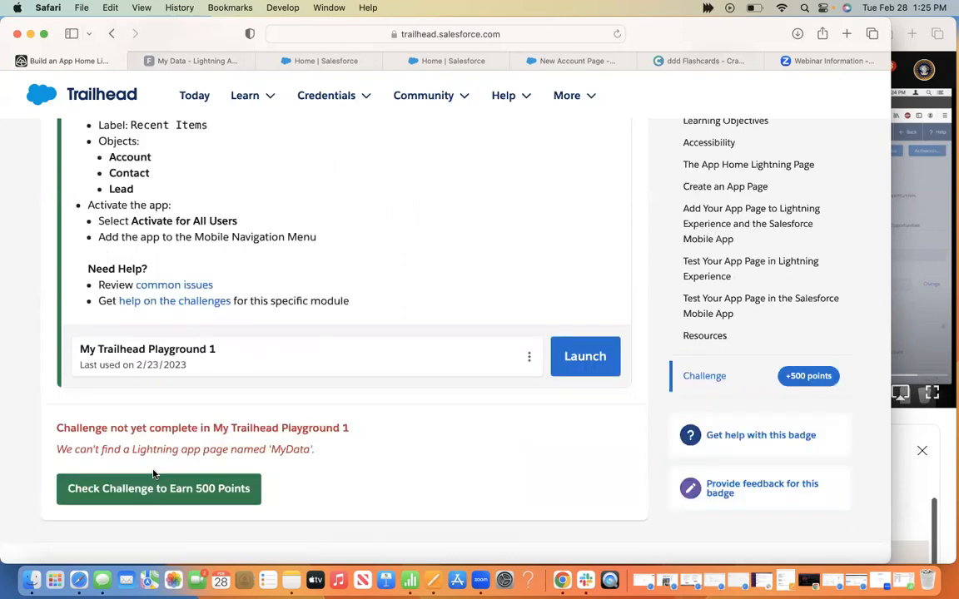
Step: Compare the My Data page with the challenge feedback and requirements, and save the page again
left_click(207, 68)
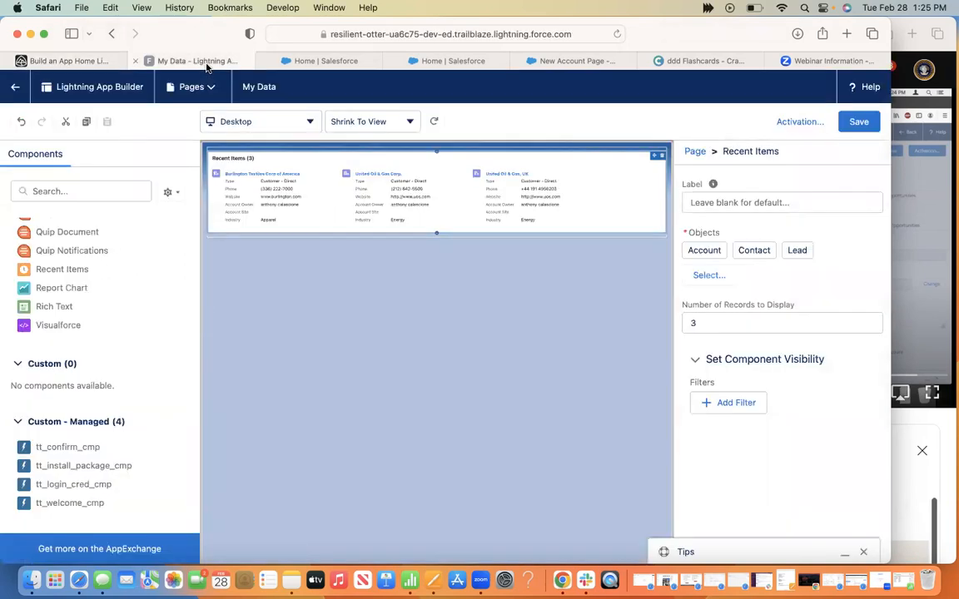
left_click(91, 61)
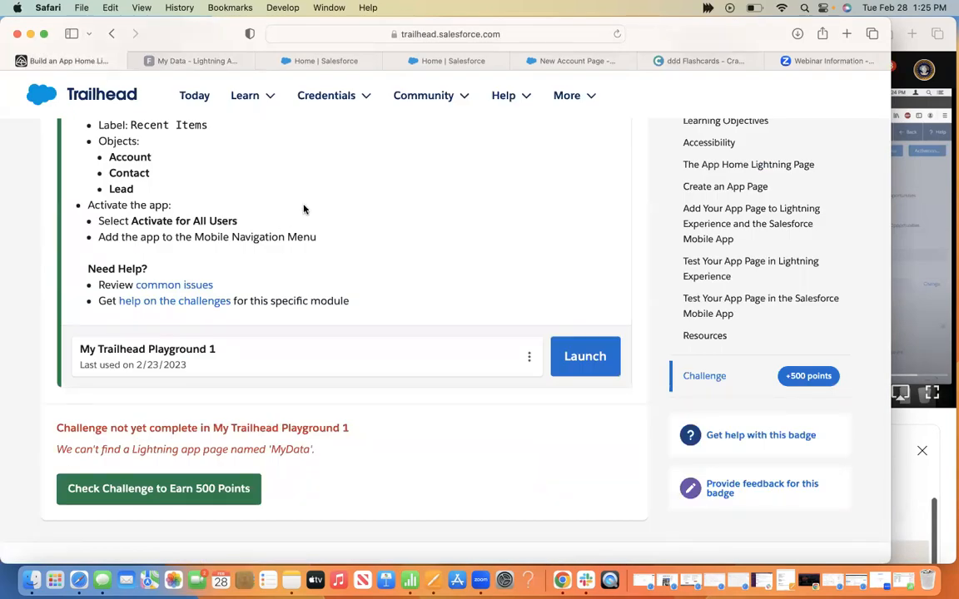
left_click(194, 64)
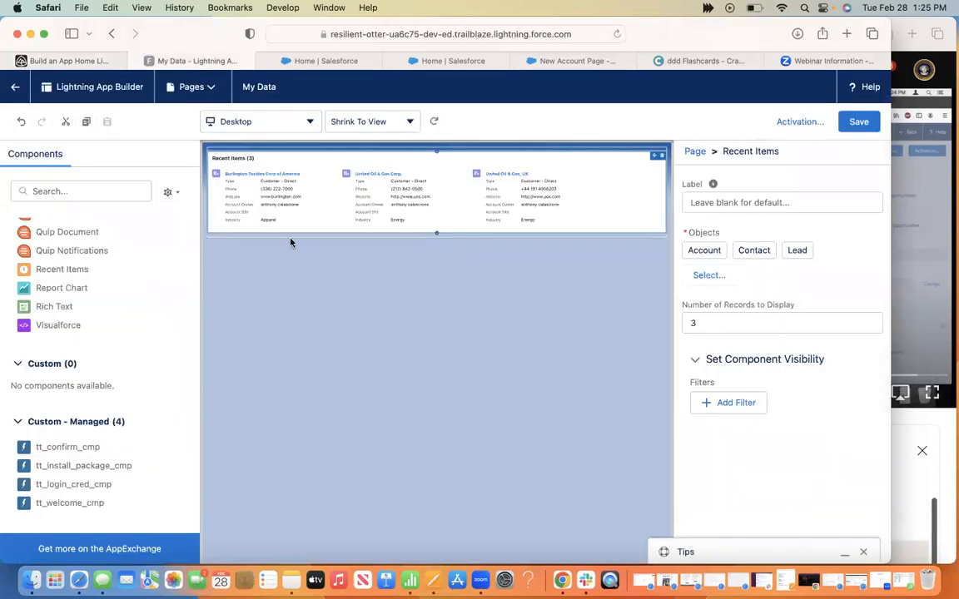
scroll(122, 369, "up", 5)
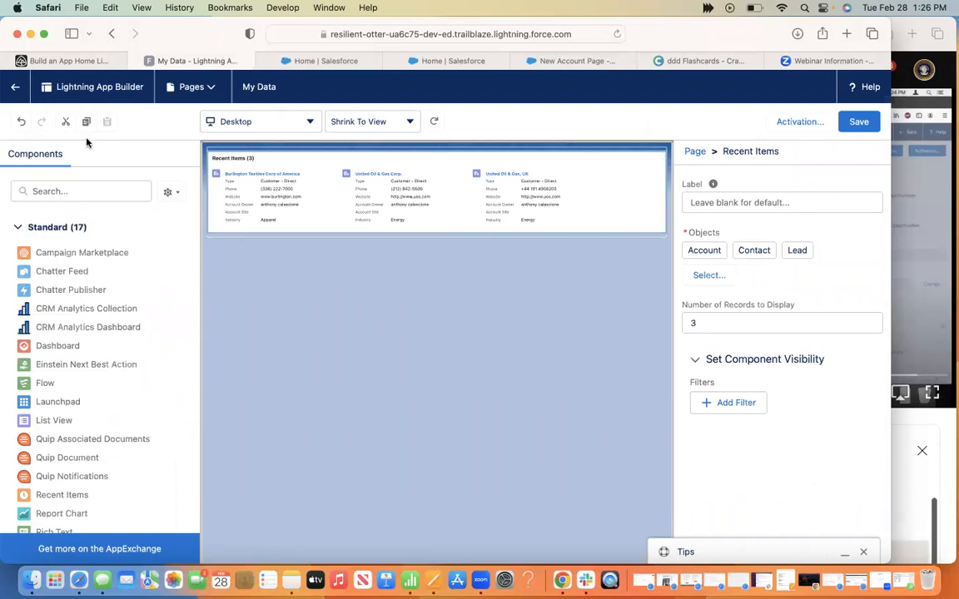
left_click(860, 122)
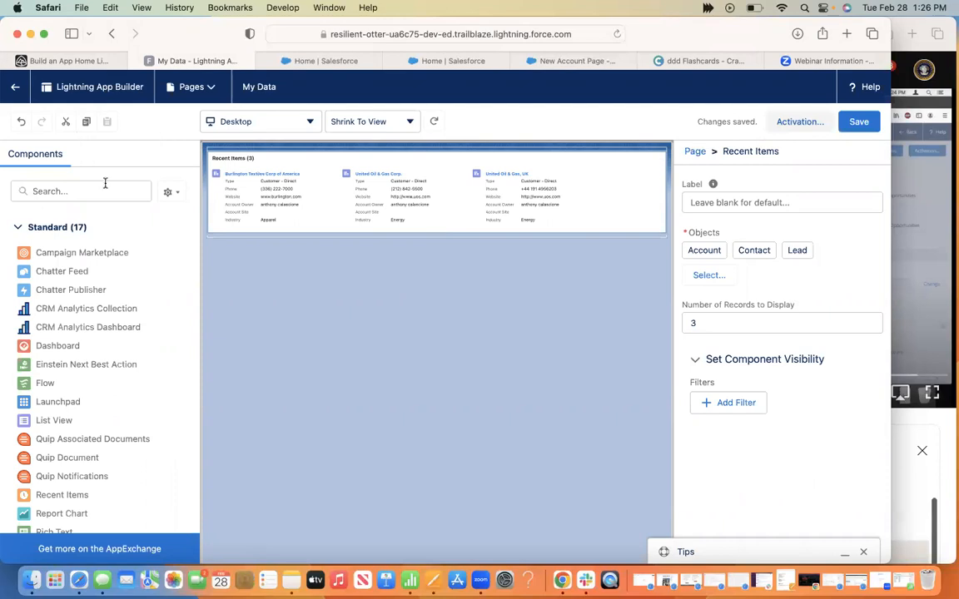
Step: Open the My Data page's activation settings, compare the name with the challenge feedback, rename it MyData and save
left_click(791, 122)
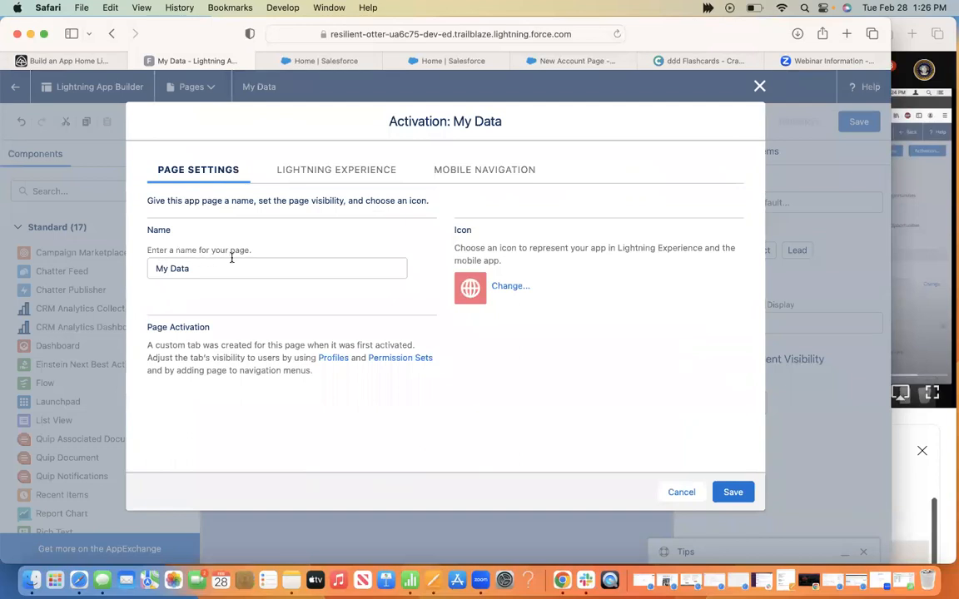
left_click(60, 63)
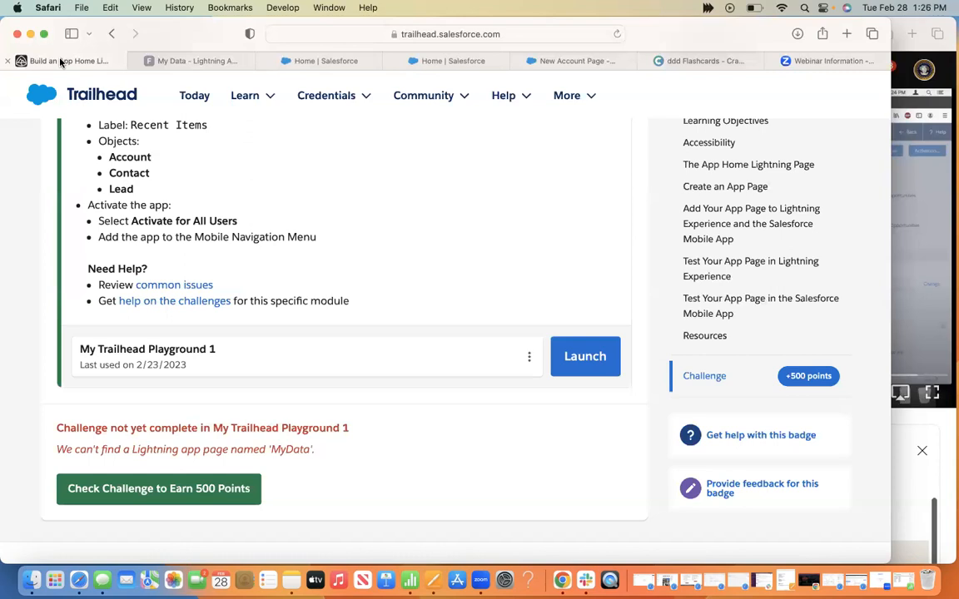
left_click(191, 63)
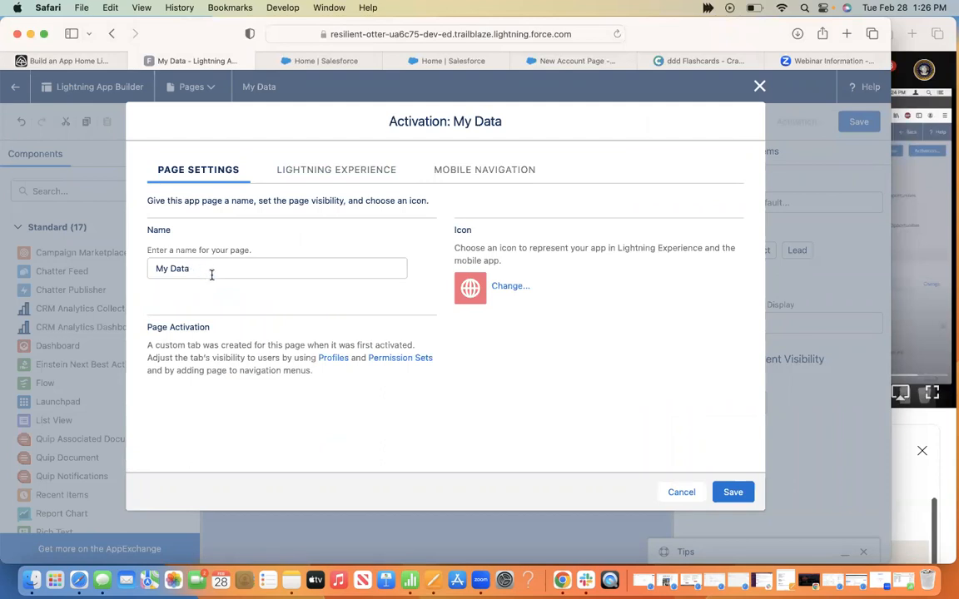
left_click(152, 268)
left_click(77, 65)
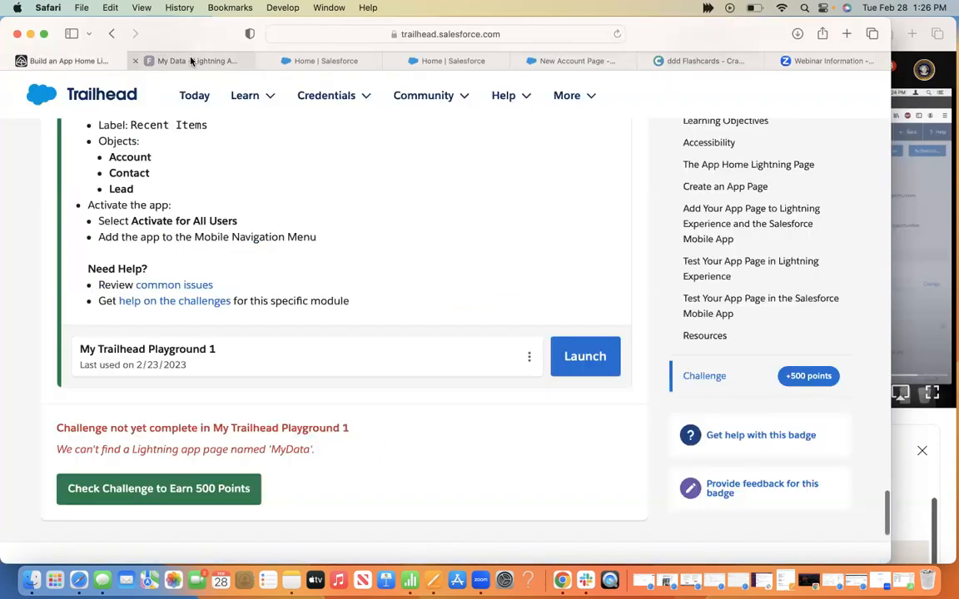
left_click(191, 60)
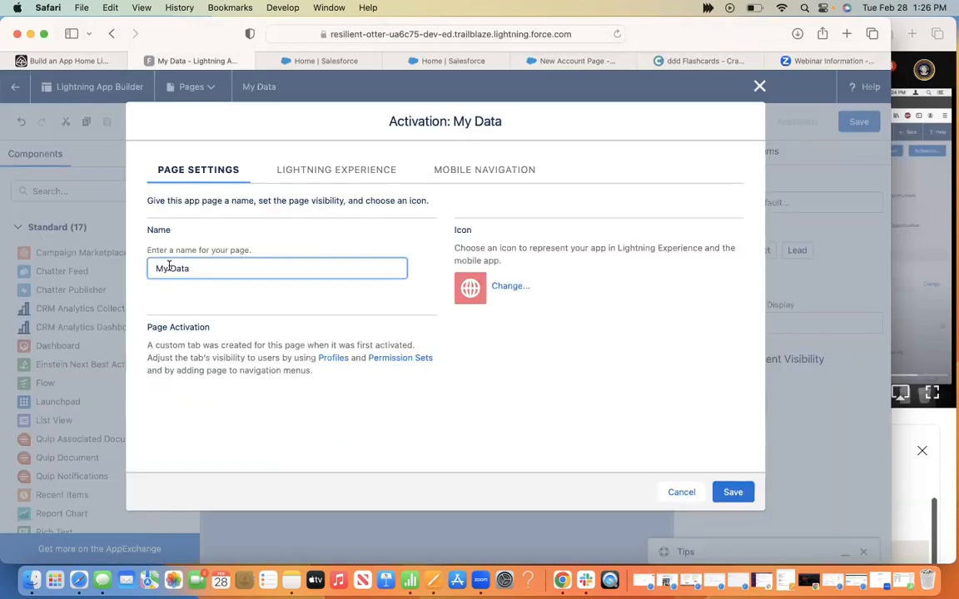
key("BackSpace")
key("BackSpace")
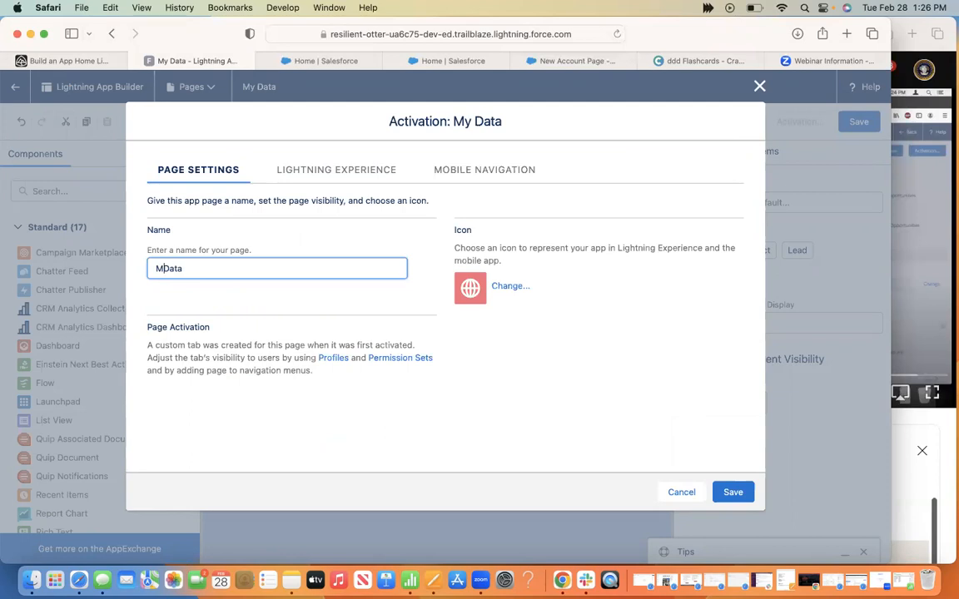
type("y")
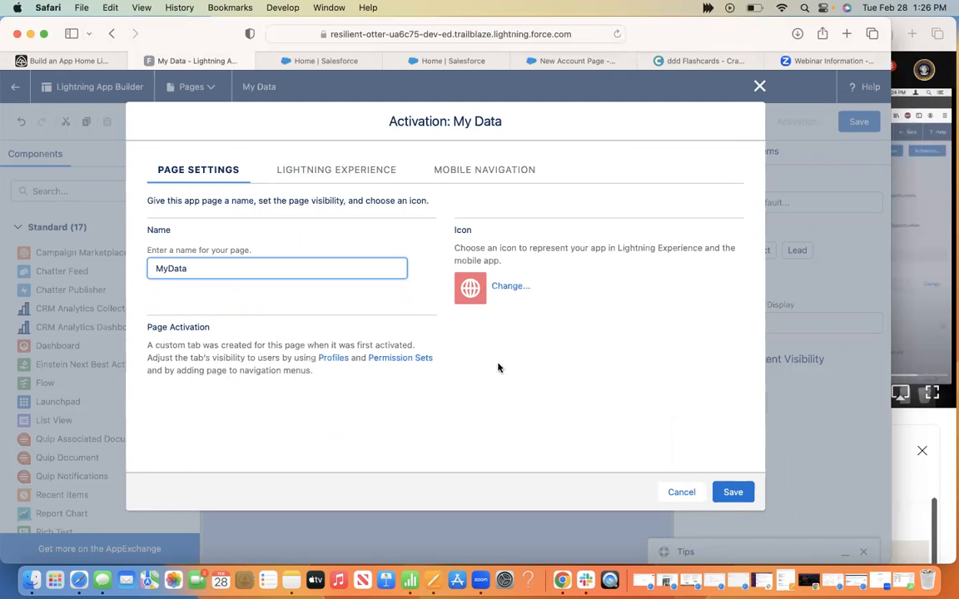
left_click(746, 495)
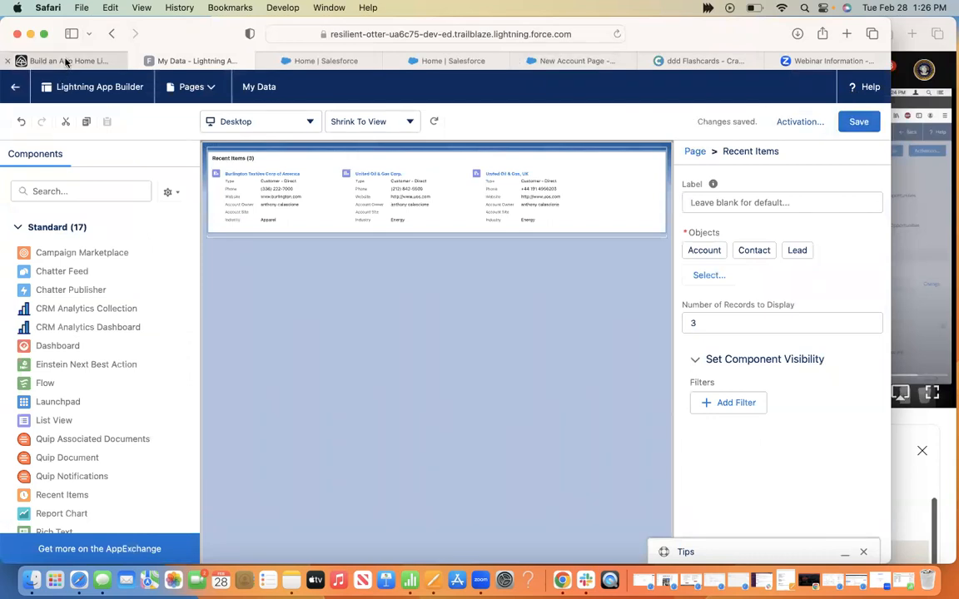
Step: Rerun the Trailhead challenge check and read its feedback against the requirements
key("ctrl+shift+Tab")
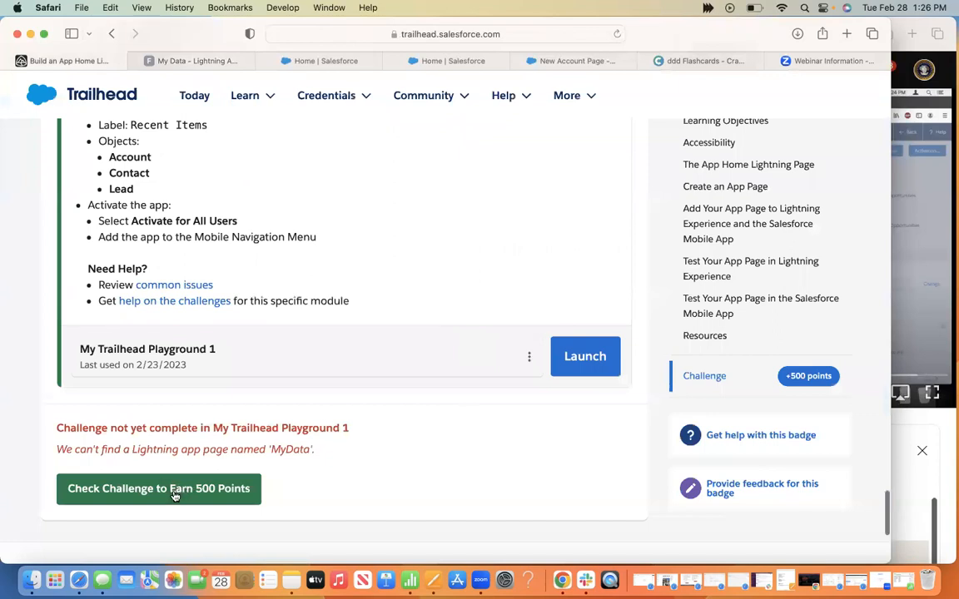
left_click(175, 489)
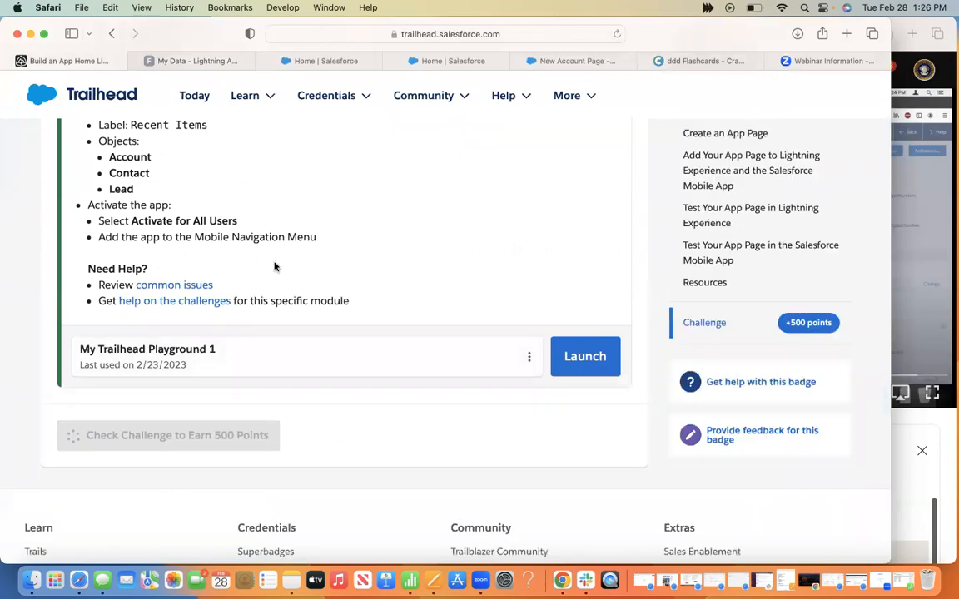
scroll(273, 271, "up", 3)
scroll(275, 266, "down", 3)
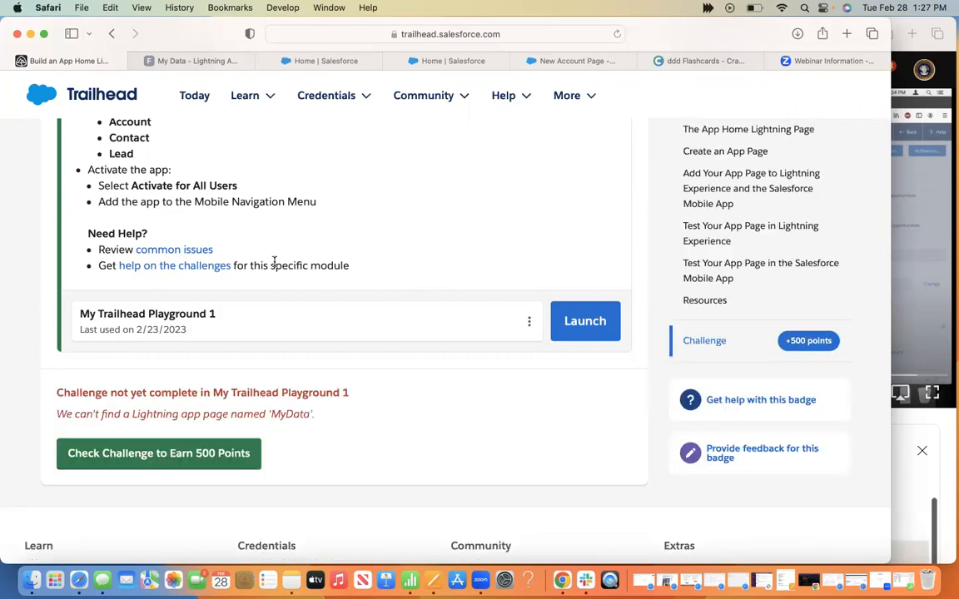
Step: Look through the My Data page's editor in full-screen view for a place to change the page name
left_click(198, 66)
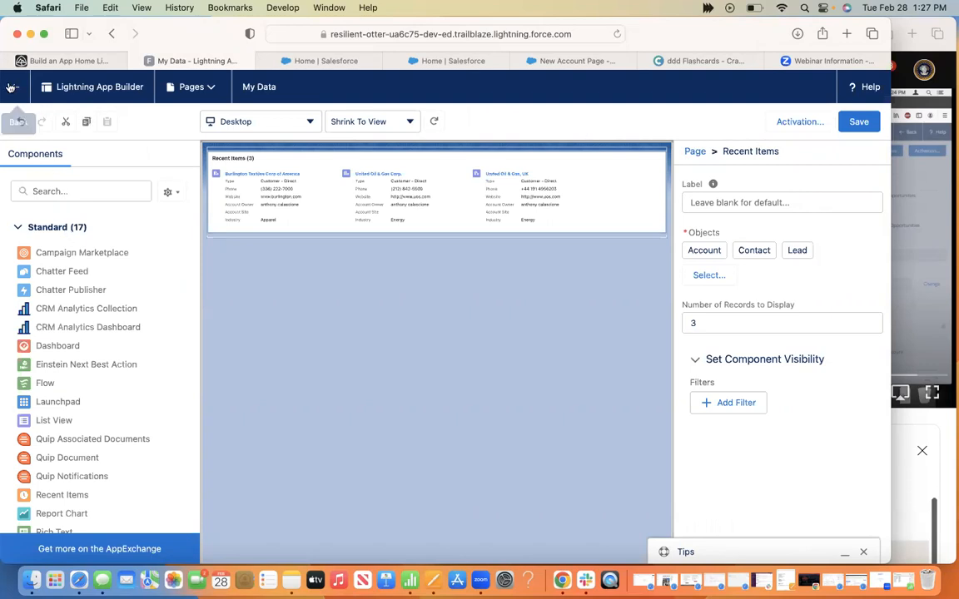
left_click(211, 90)
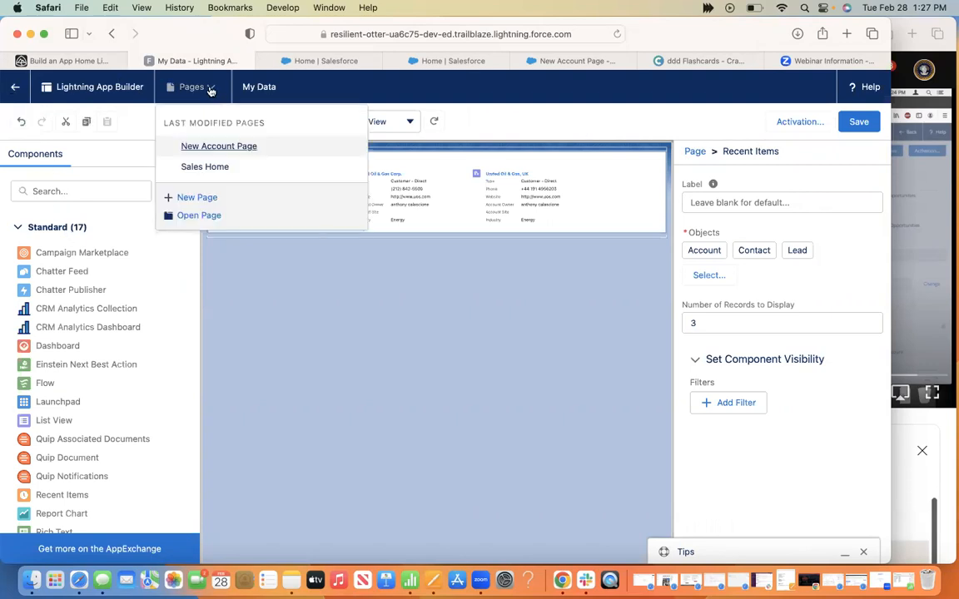
left_click(335, 92)
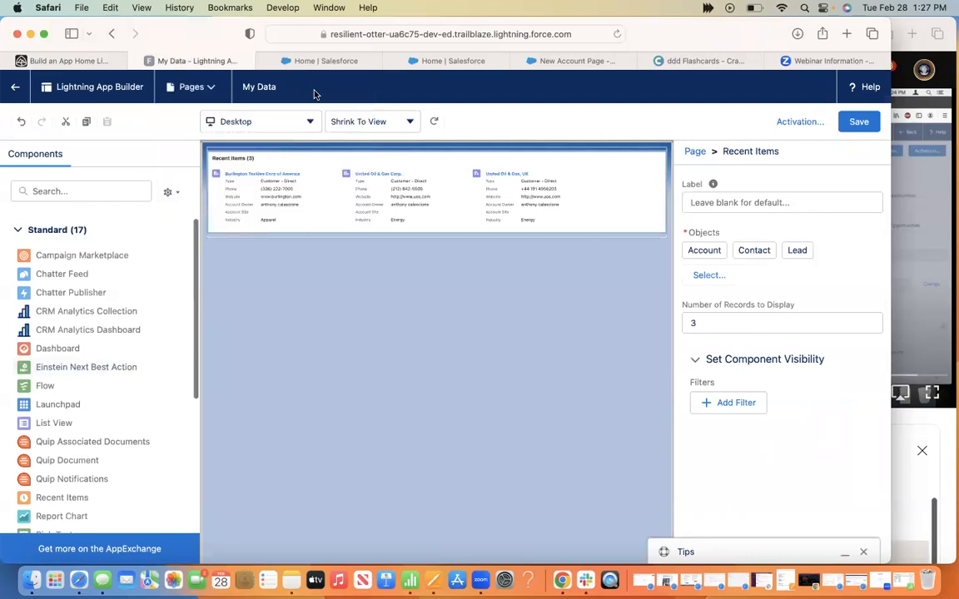
left_click(44, 33)
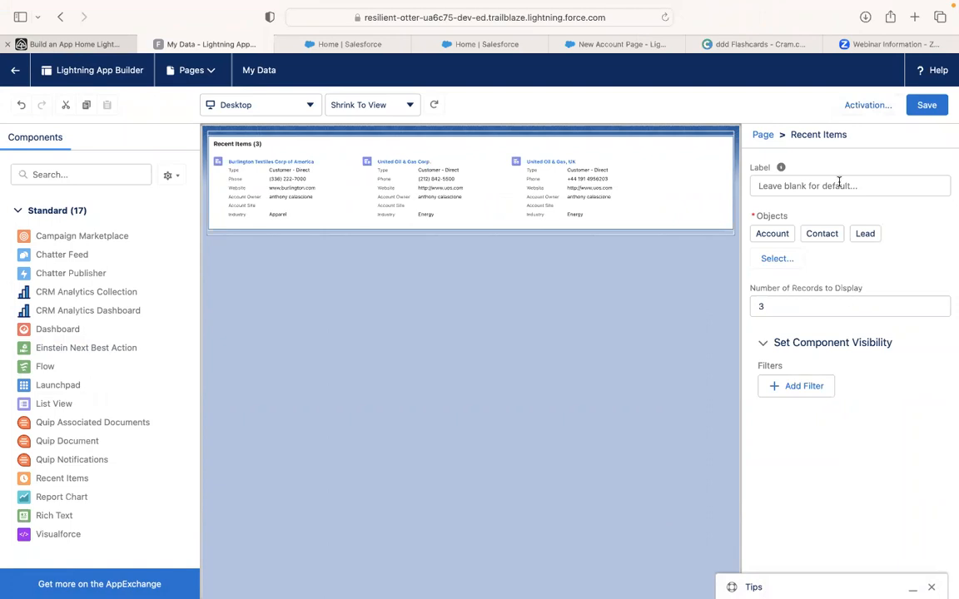
left_click(927, 105)
left_click(410, 105)
left_click(288, 108)
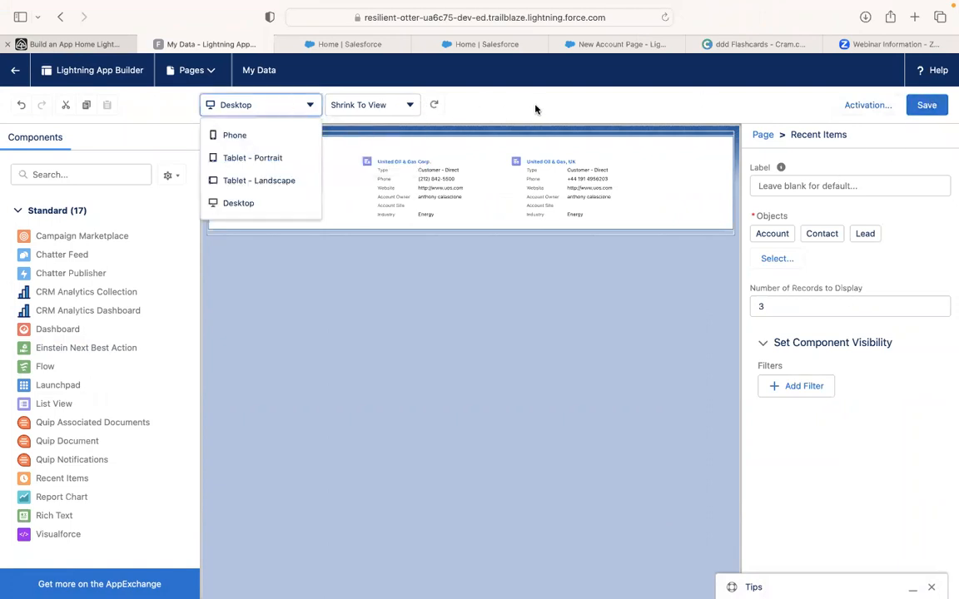
left_click(271, 65)
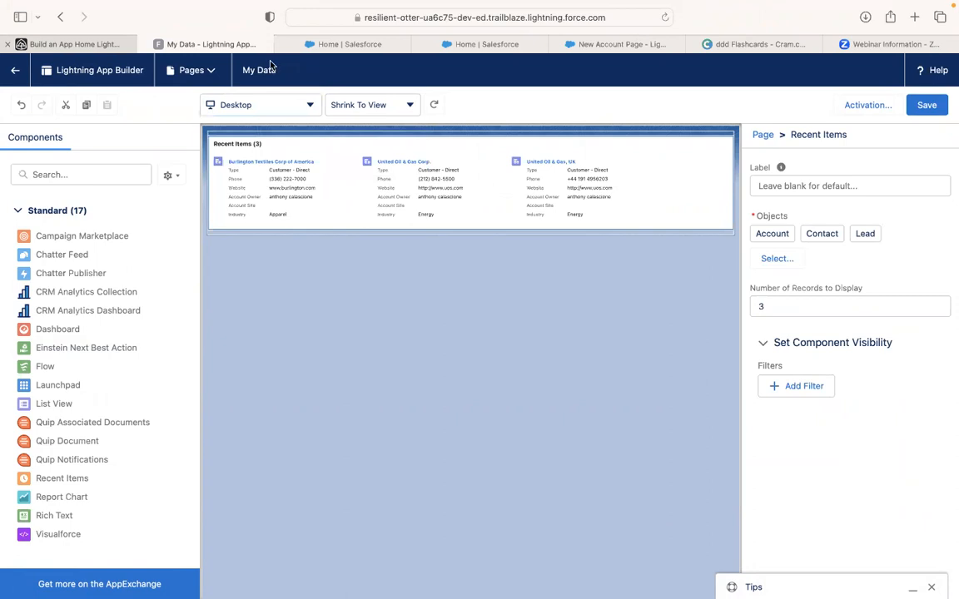
Step: Reopen My Data for editing from the Lightning Pages list, save it with the label MyData, and recheck the Trailhead challenge
left_click(12, 74)
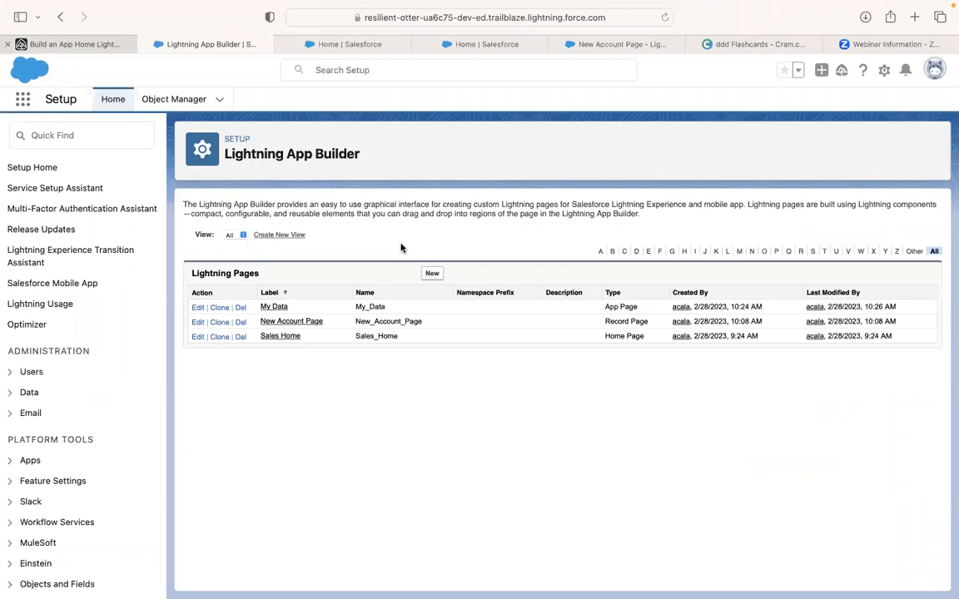
left_click(198, 308)
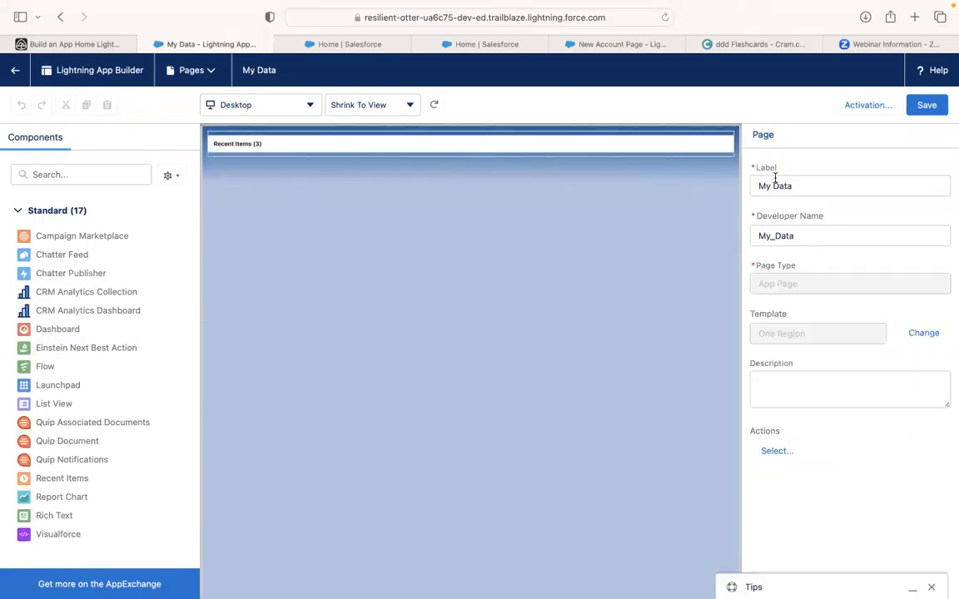
left_click(774, 186)
key("BackSpace")
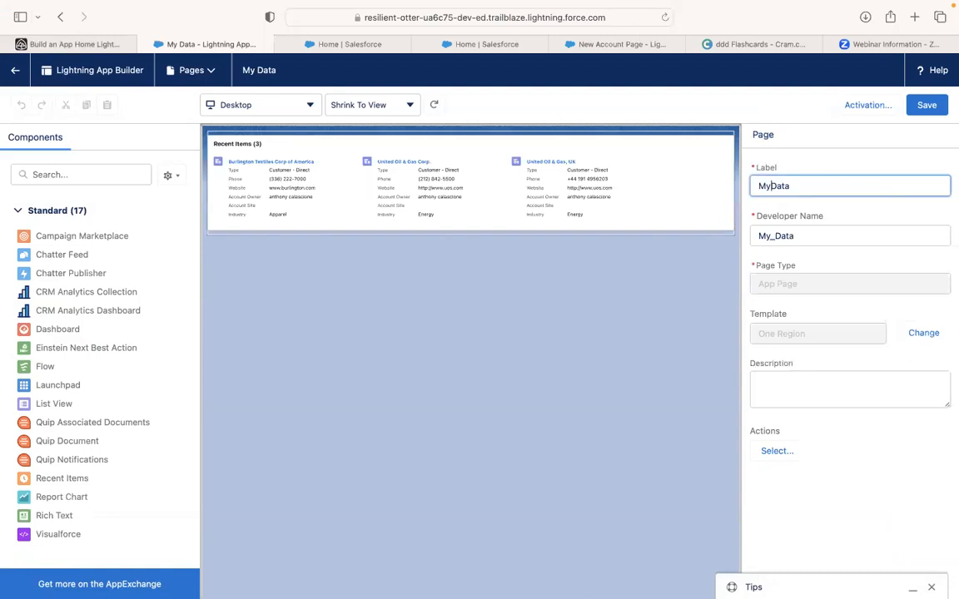
left_click(938, 116)
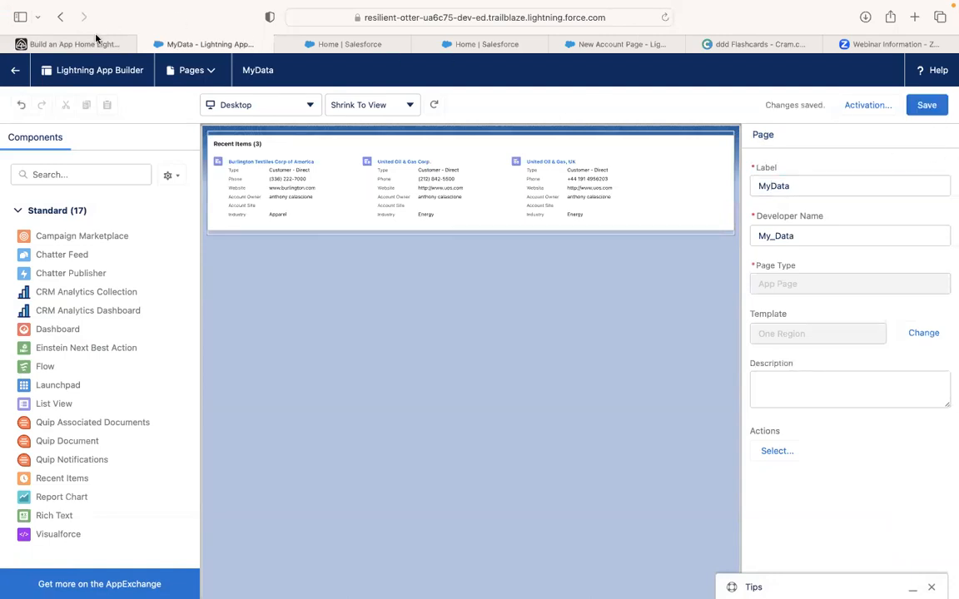
left_click(96, 39)
left_click(171, 390)
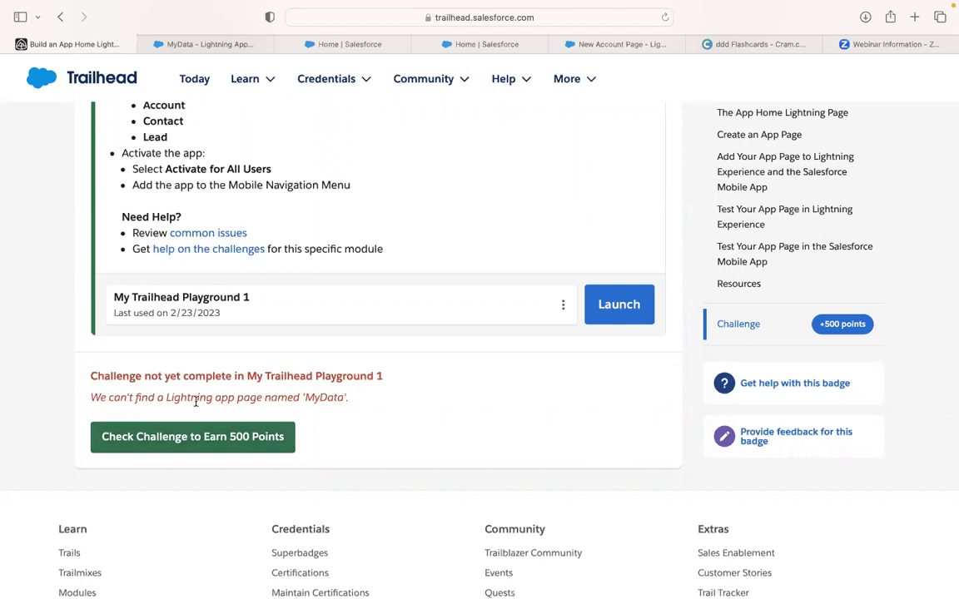
Step: Set the page's developer name to MyData, save the page, and check the Trailhead challenge once more
left_click(215, 45)
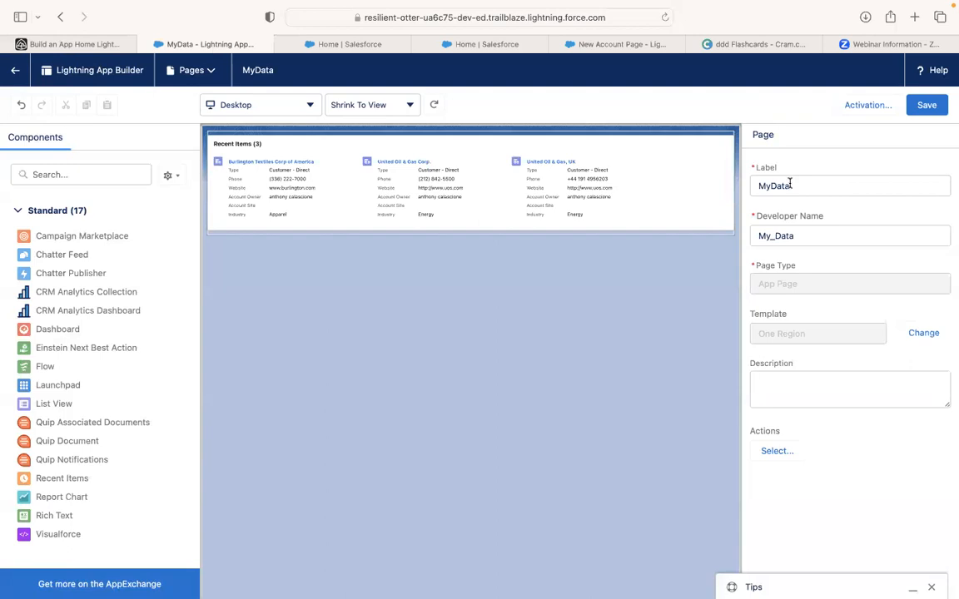
left_click(774, 236)
key("BackSpace")
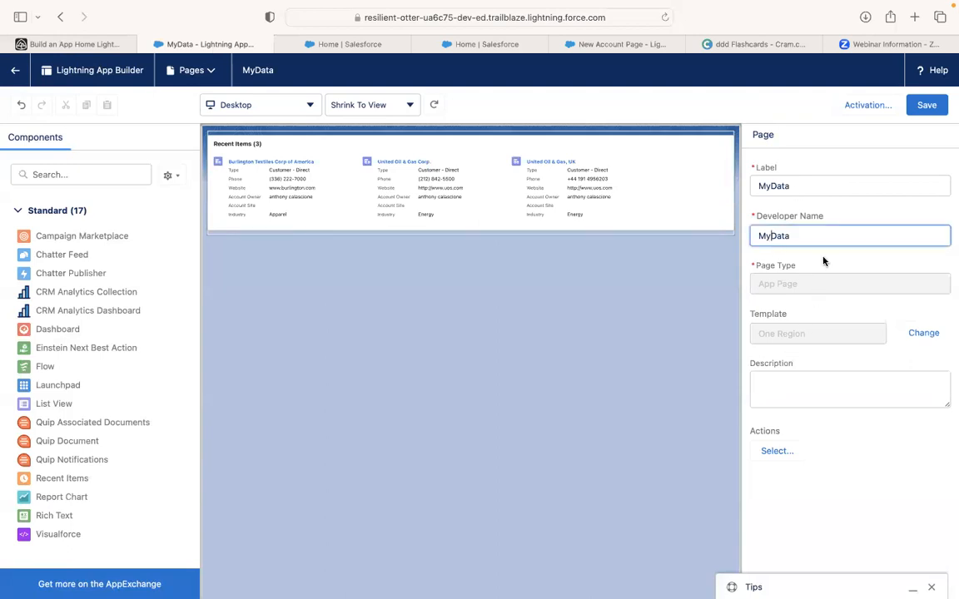
left_click(853, 294)
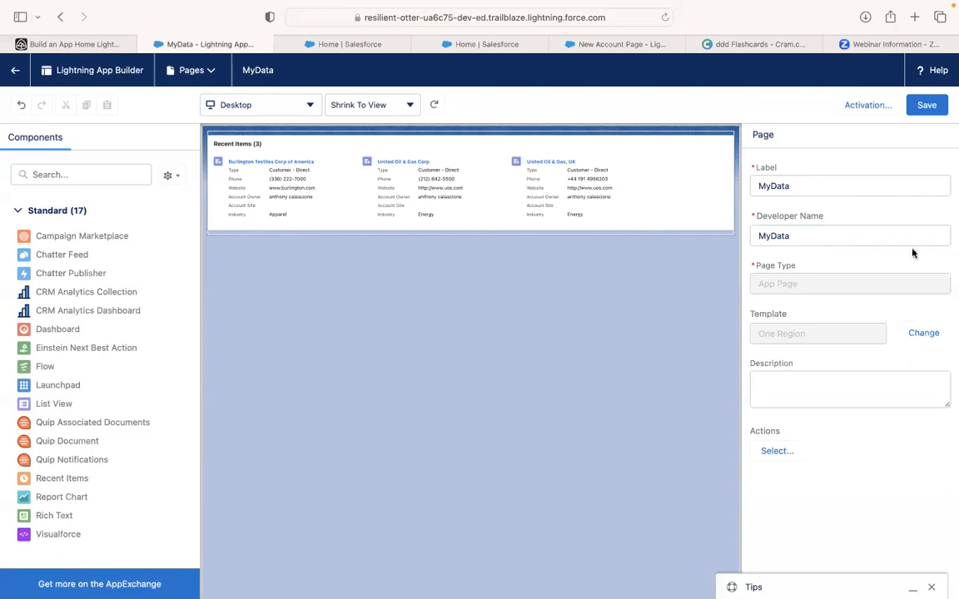
left_click(926, 105)
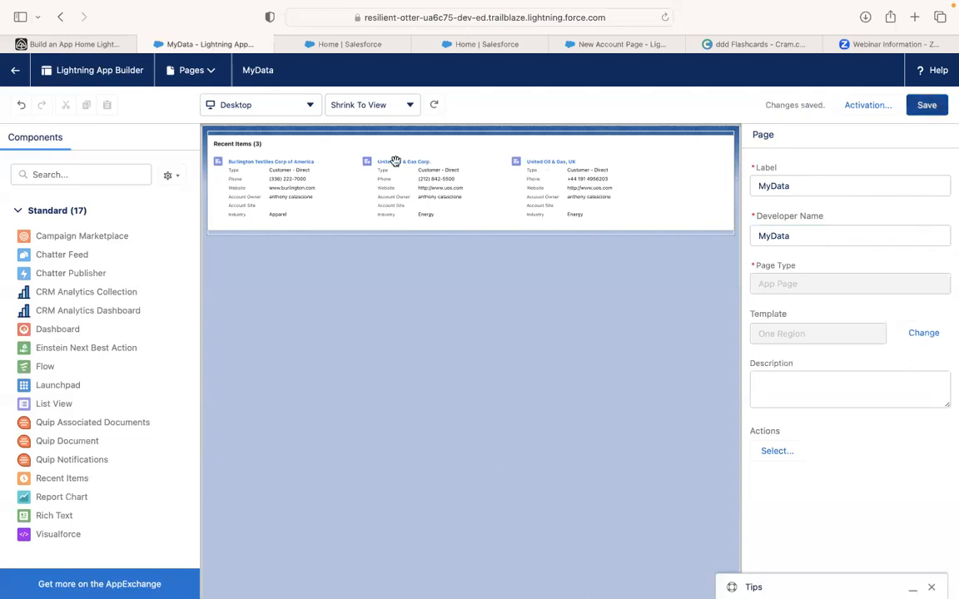
left_click(74, 44)
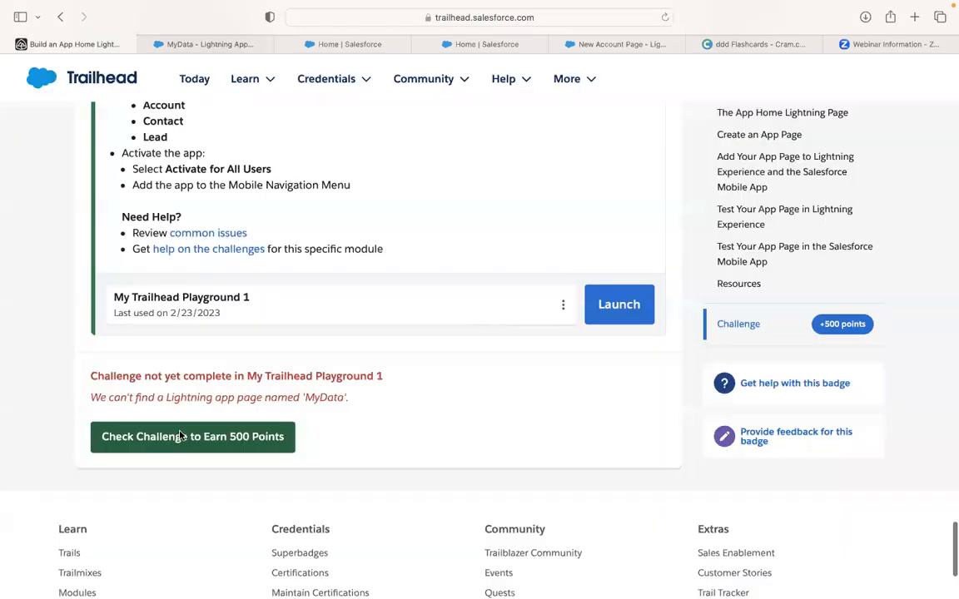
left_click(180, 435)
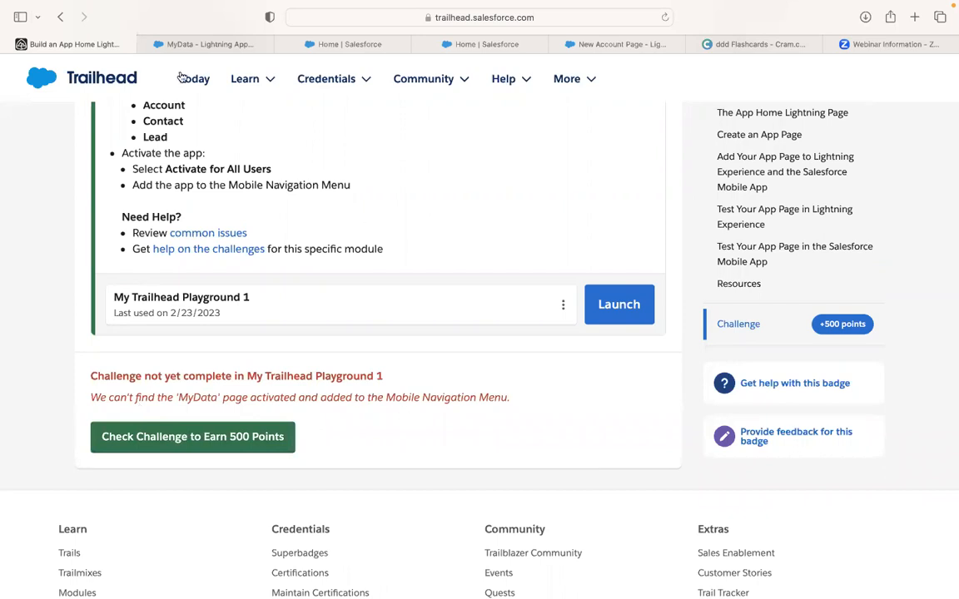
Step: Inspect MyData's mobile navigation activation settings and compare them with the Trailhead challenge's activation requirements
left_click(215, 45)
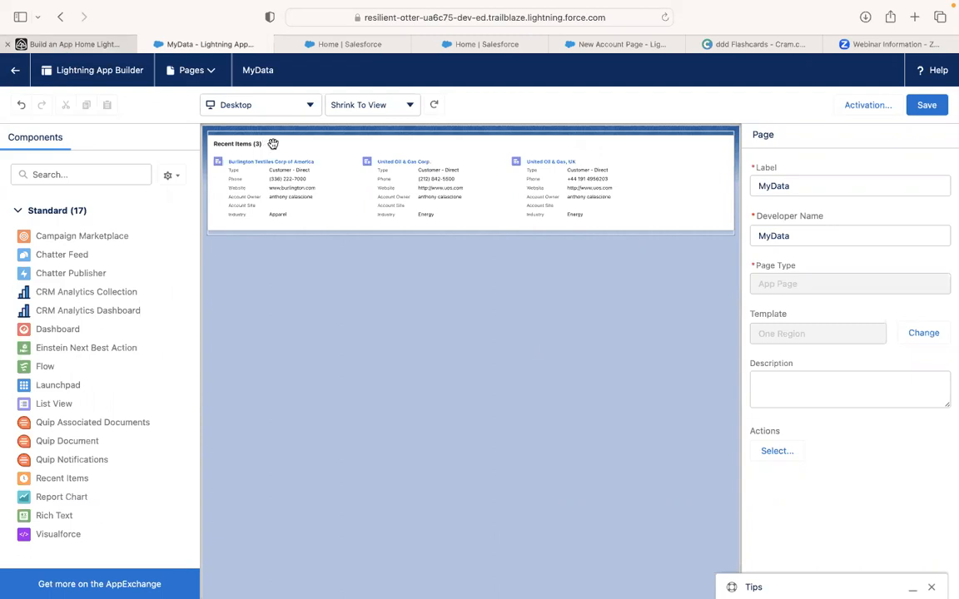
left_click(348, 200)
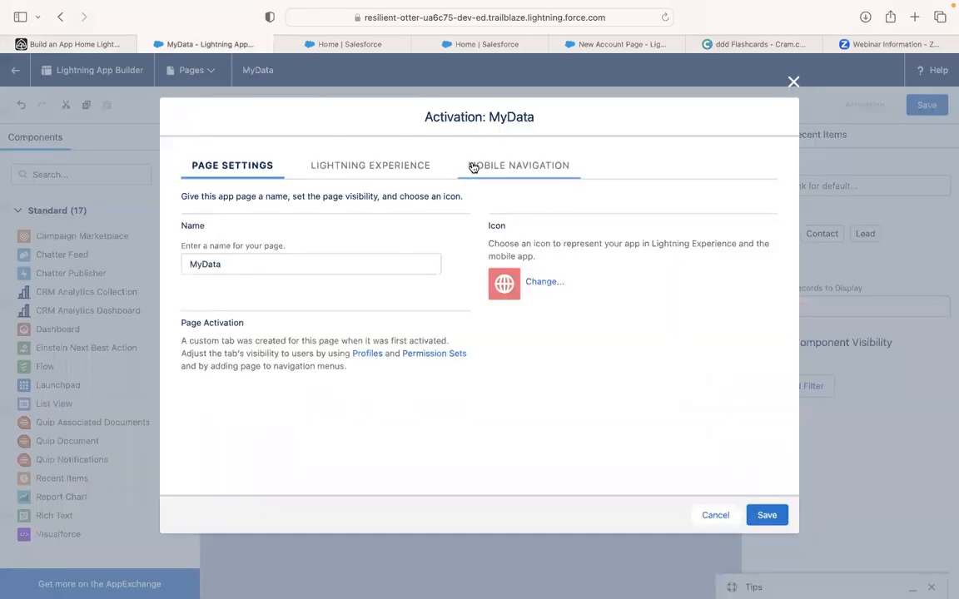
left_click(473, 168)
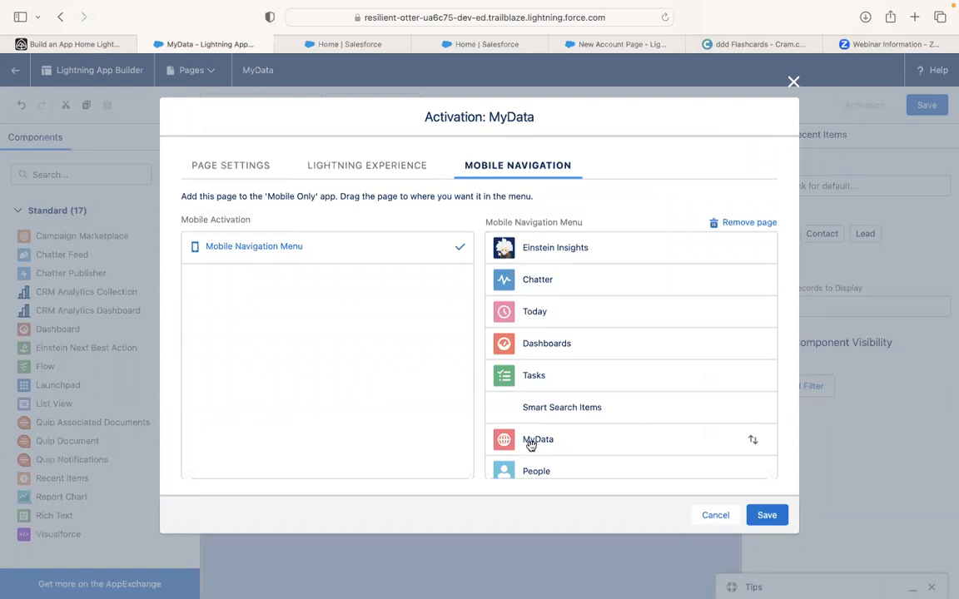
left_click_drag(530, 445, 532, 451)
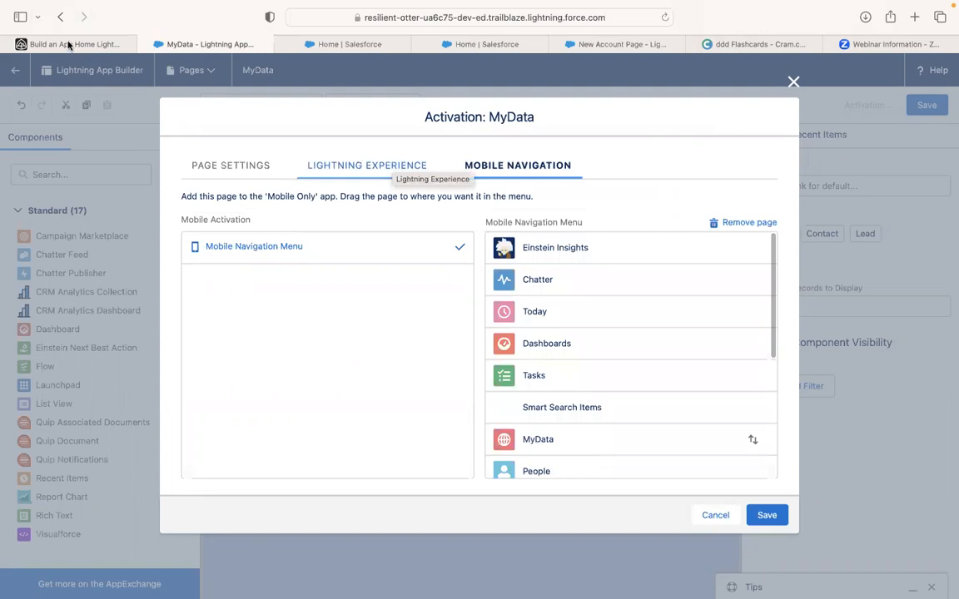
mouse_move(69, 46)
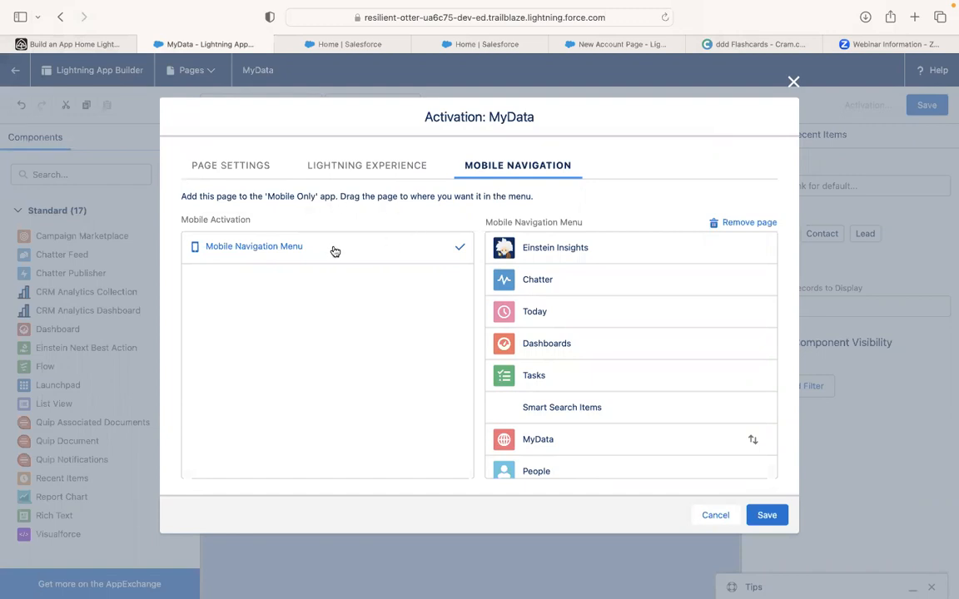
left_click_drag(639, 239, 539, 242)
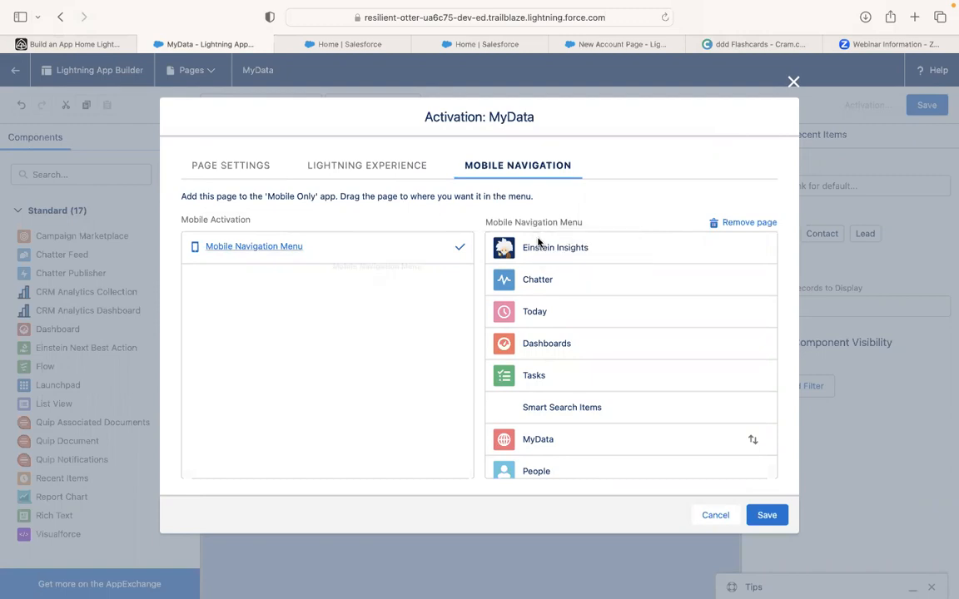
left_click(102, 45)
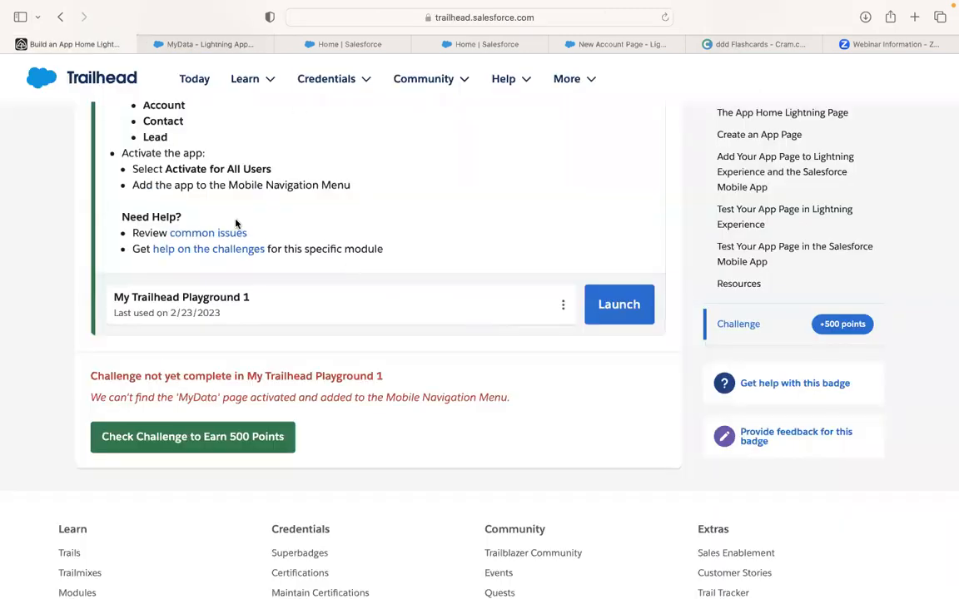
Step: Look through the Mobile Navigation Menu items in MyData's activation settings to check the page's placement
left_click(181, 46)
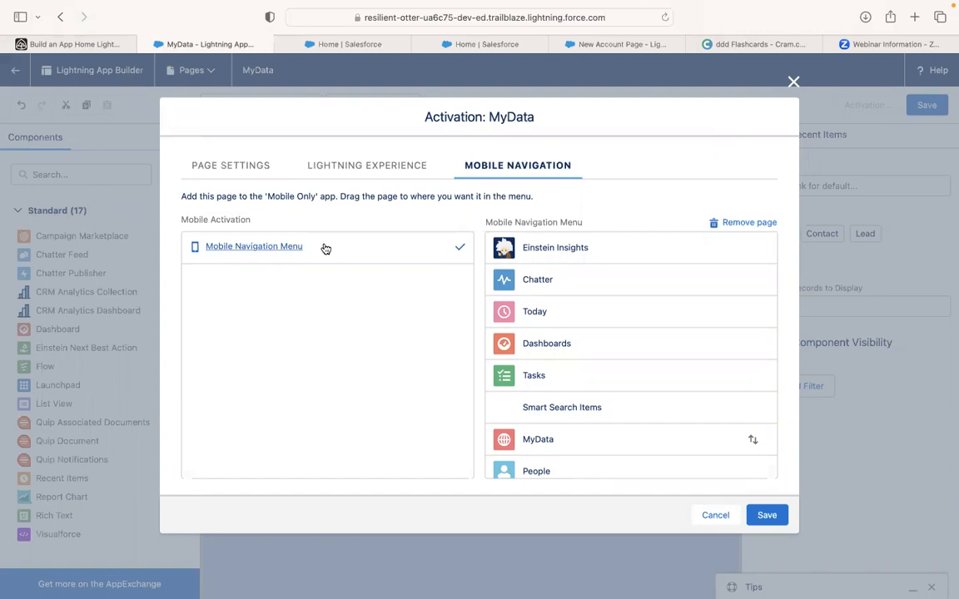
scroll(552, 330, "down", 5)
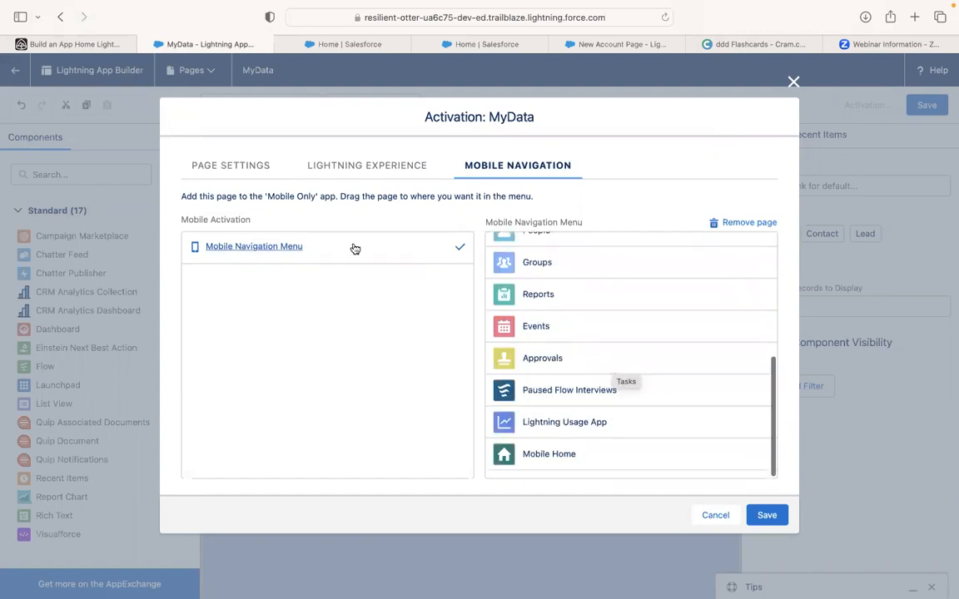
left_click_drag(554, 451, 545, 359)
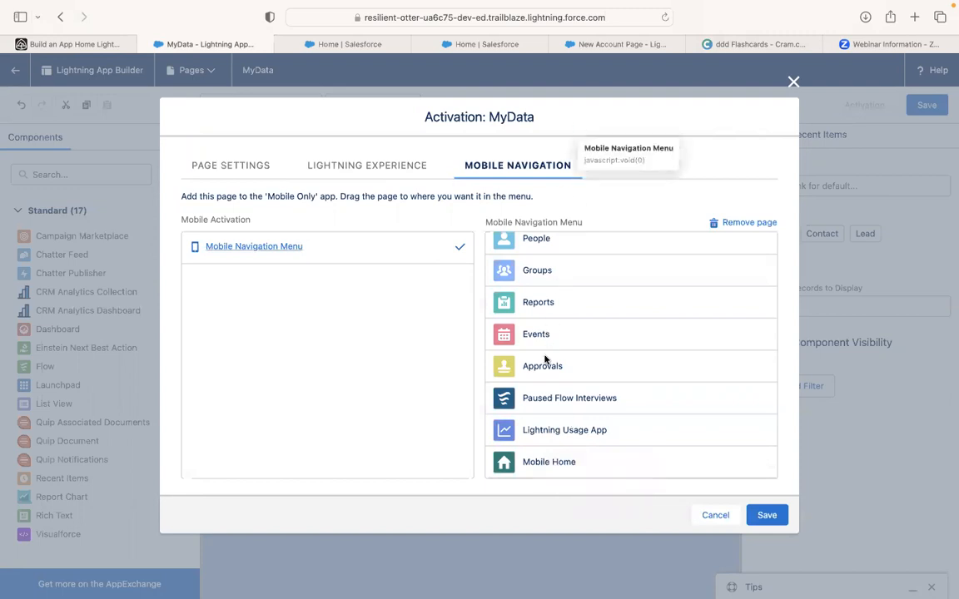
left_click(461, 253)
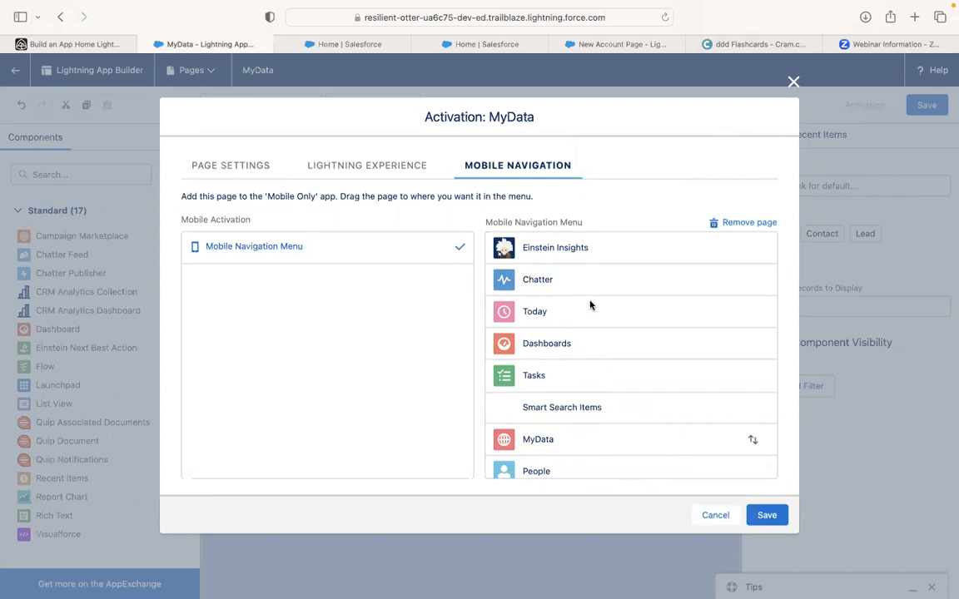
scroll(621, 316, "down", 5)
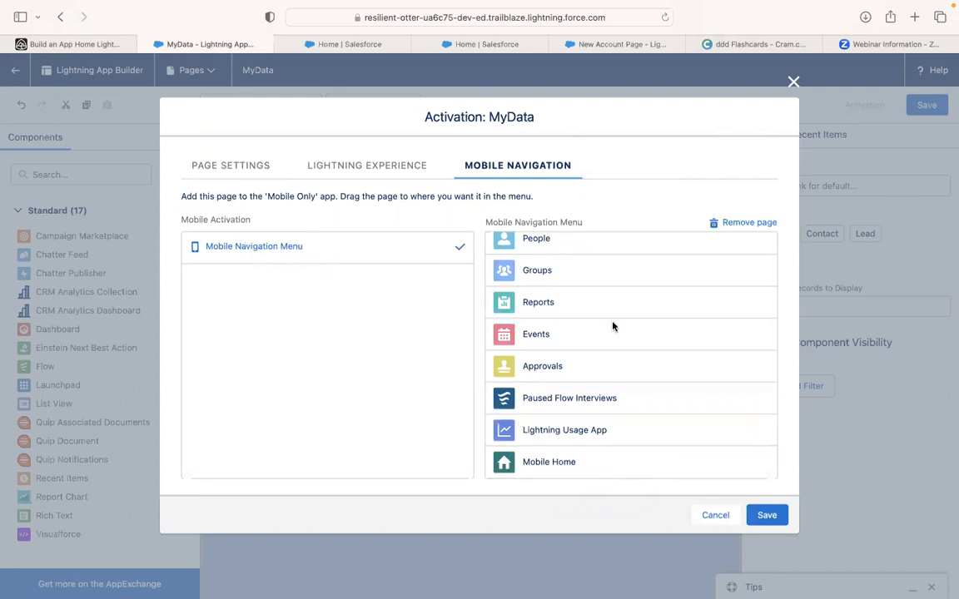
scroll(626, 338, "up", 10)
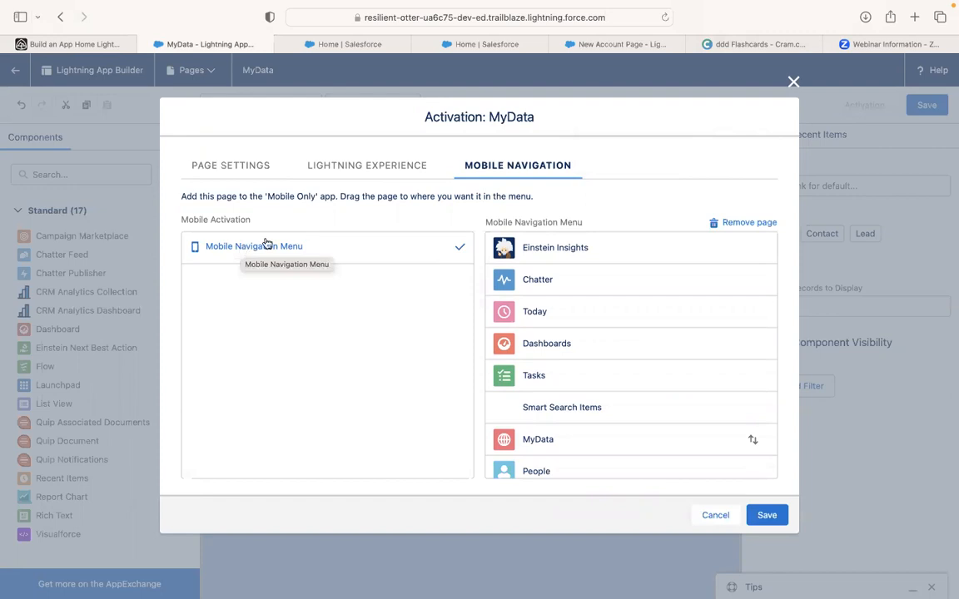
Step: Remove MyData from the Mobile Navigation Menu and add the page back to it
left_click(740, 223)
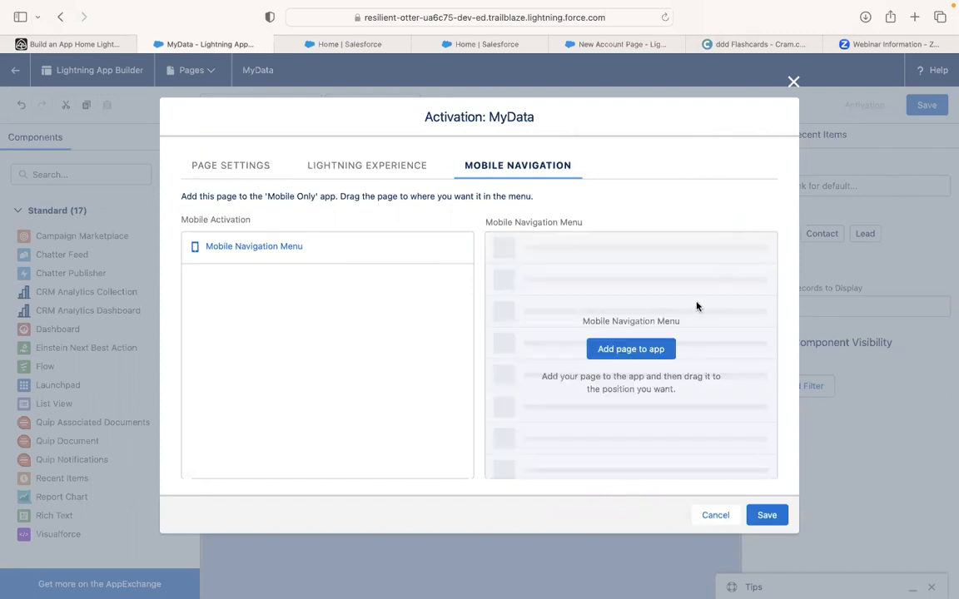
left_click_drag(278, 247, 616, 368)
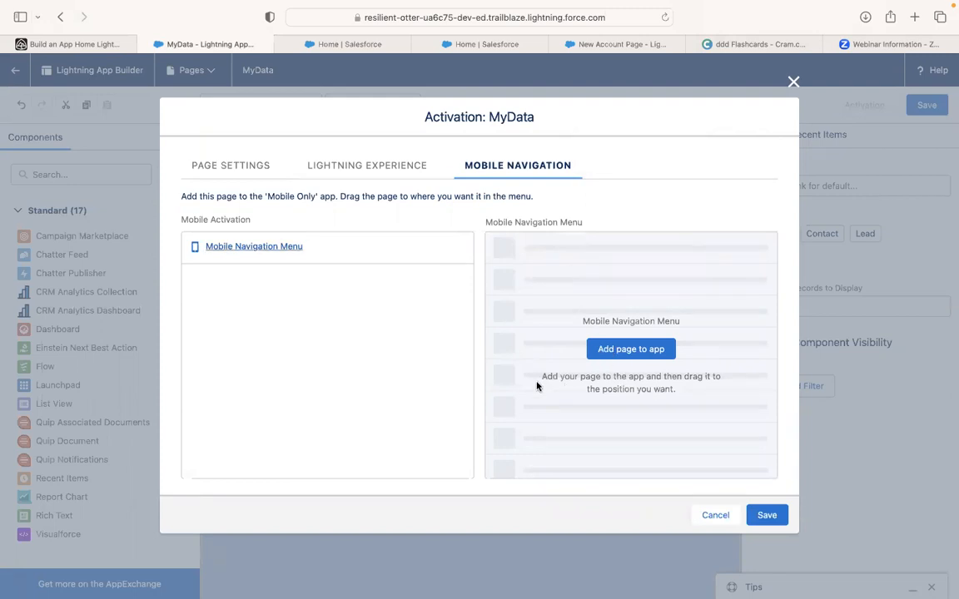
left_click(615, 356)
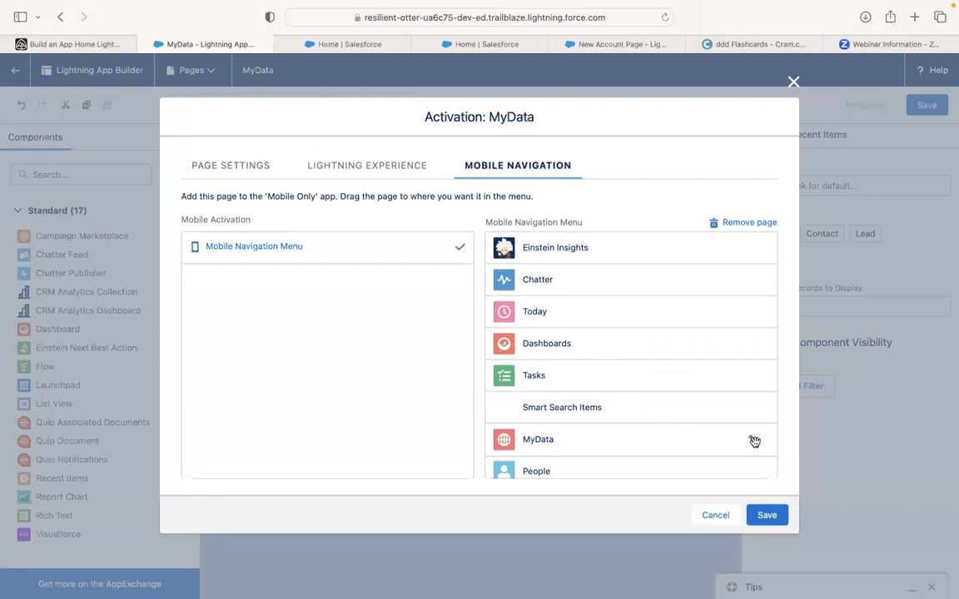
left_click_drag(756, 444, 755, 436)
Step: Compare the Trailhead challenge's activation requirements with the items in MyData's Mobile Navigation Menu
left_click(94, 45)
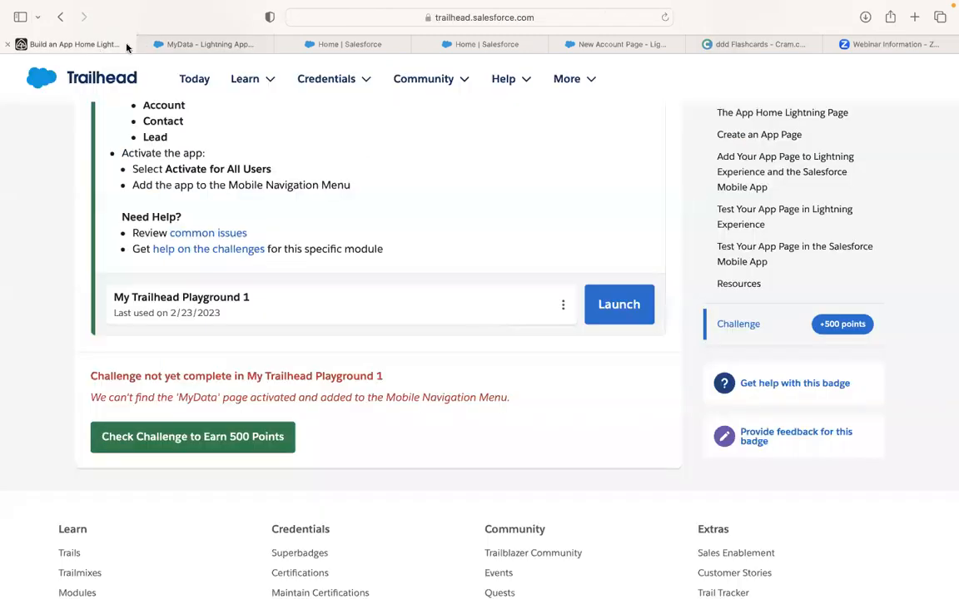
left_click(191, 44)
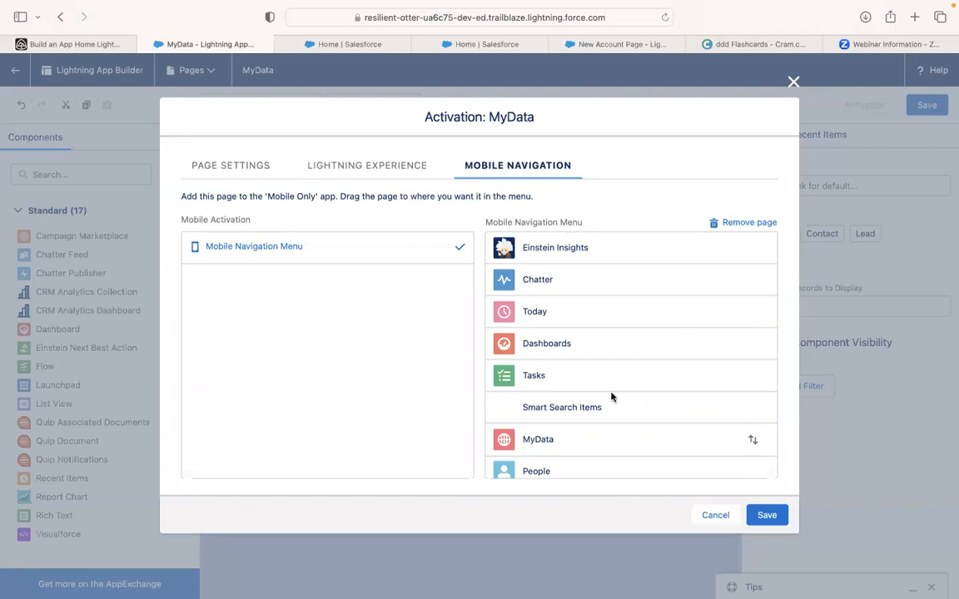
scroll(611, 397, "down", 5)
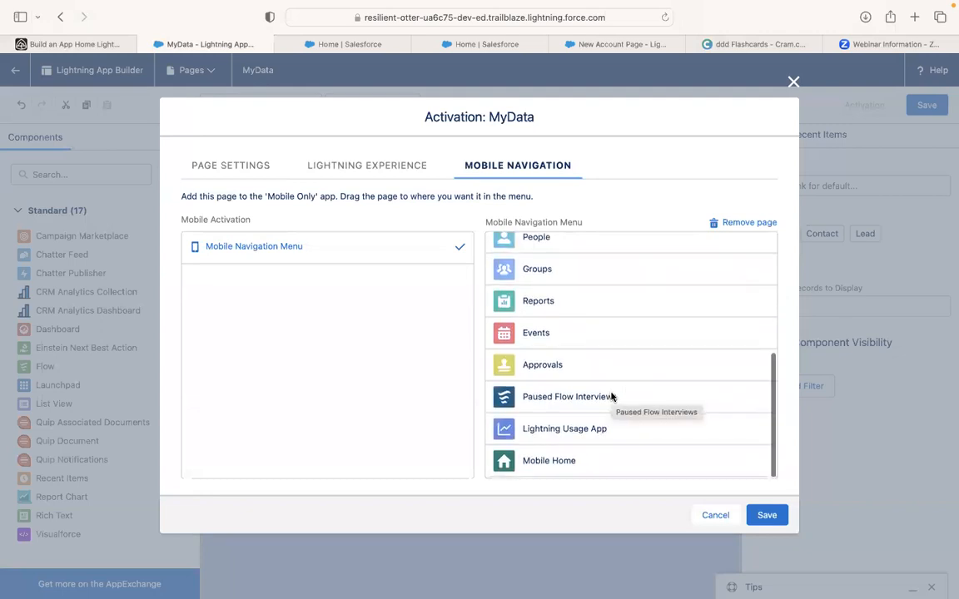
left_click(248, 253)
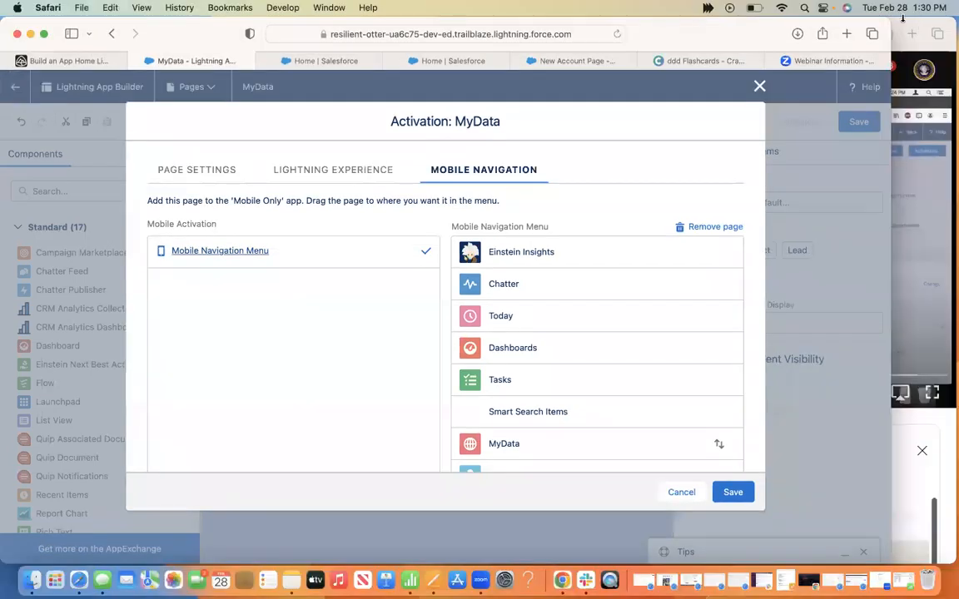
Step: Switch to the YouTube tutorial and review how MyData is activated in the Challenge chapter, from about 14:14
left_click(897, 343)
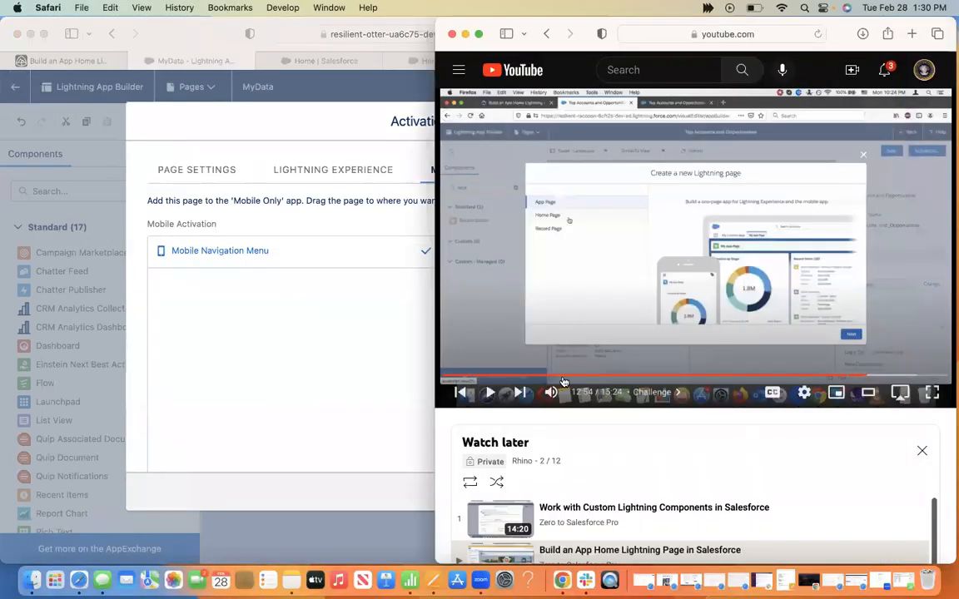
left_click(490, 392)
left_click(934, 377)
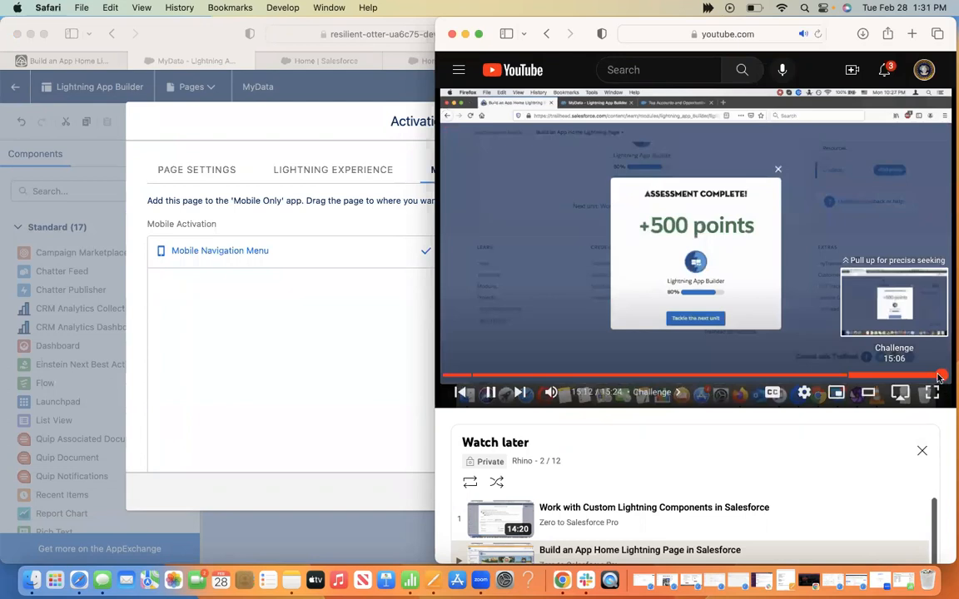
left_click(938, 378)
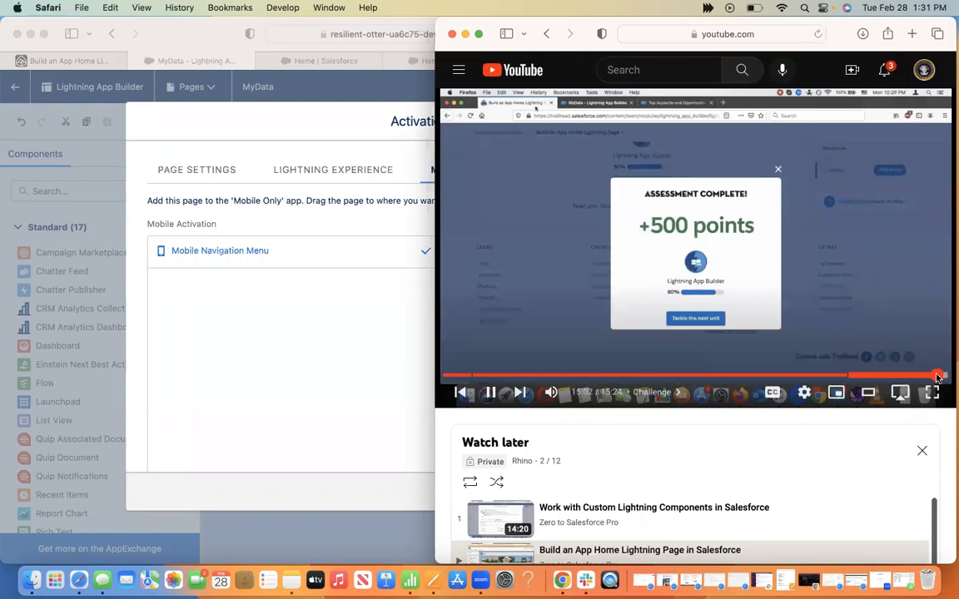
left_click_drag(936, 379, 934, 379)
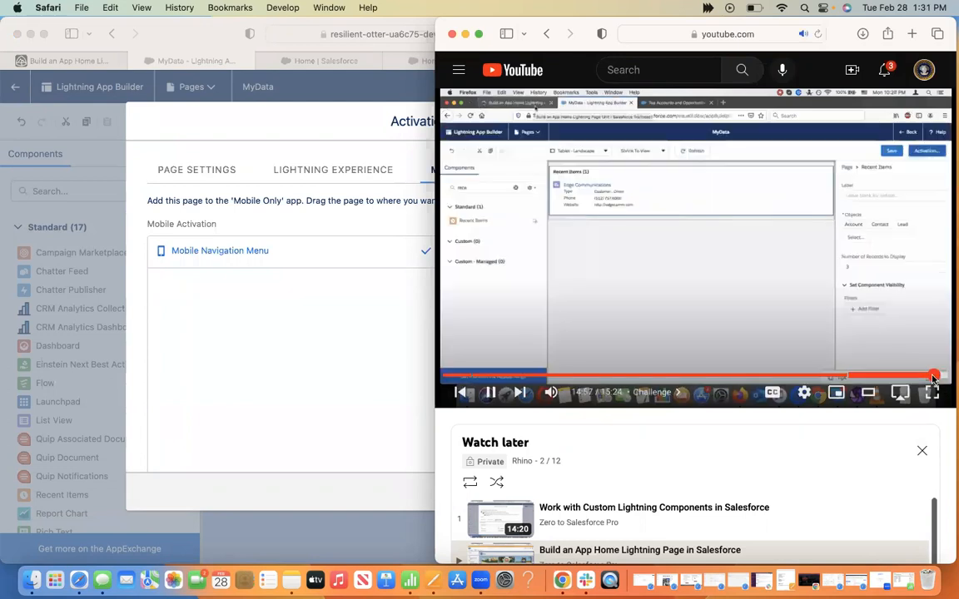
left_click(931, 379)
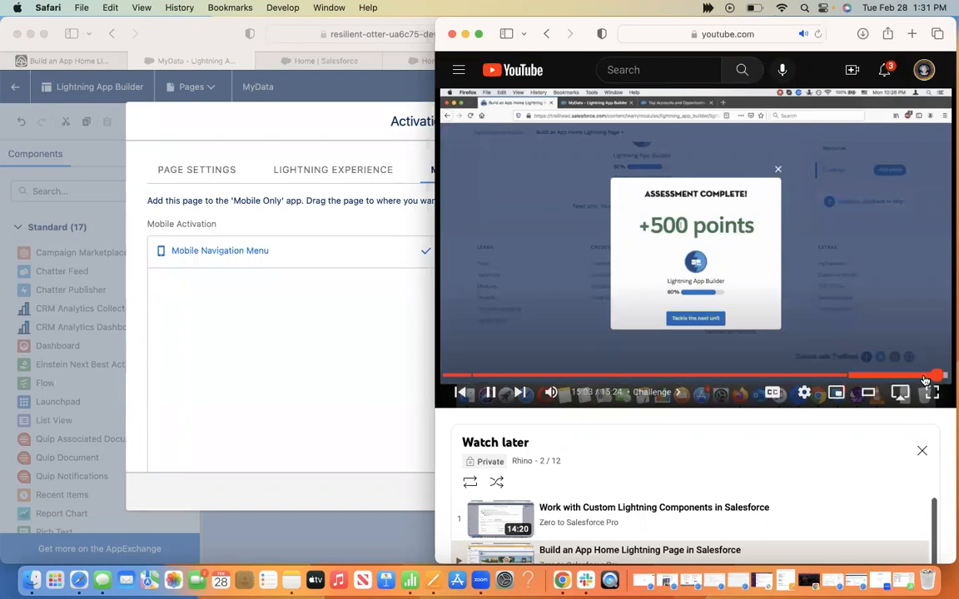
left_click(913, 378)
left_click(910, 377)
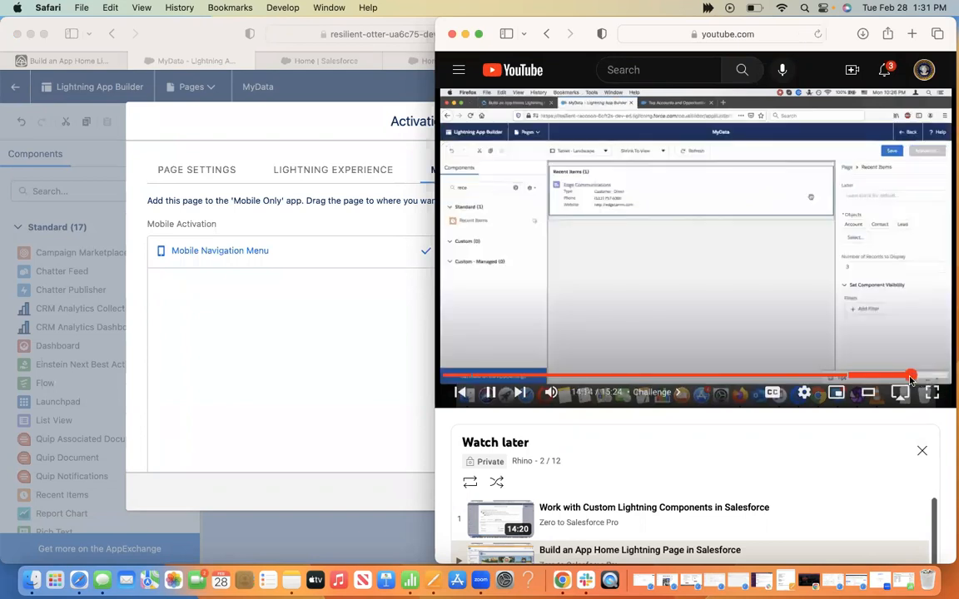
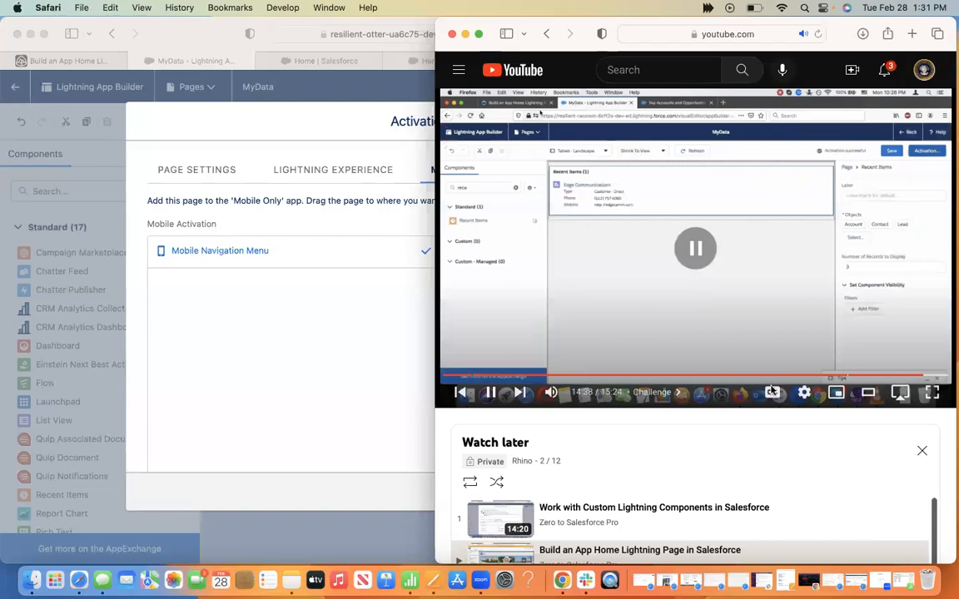
Step: Save MyData's activation with the page in the Mobile Navigation Menu, save the page, and save its mobile navigation activation again
left_click(324, 362)
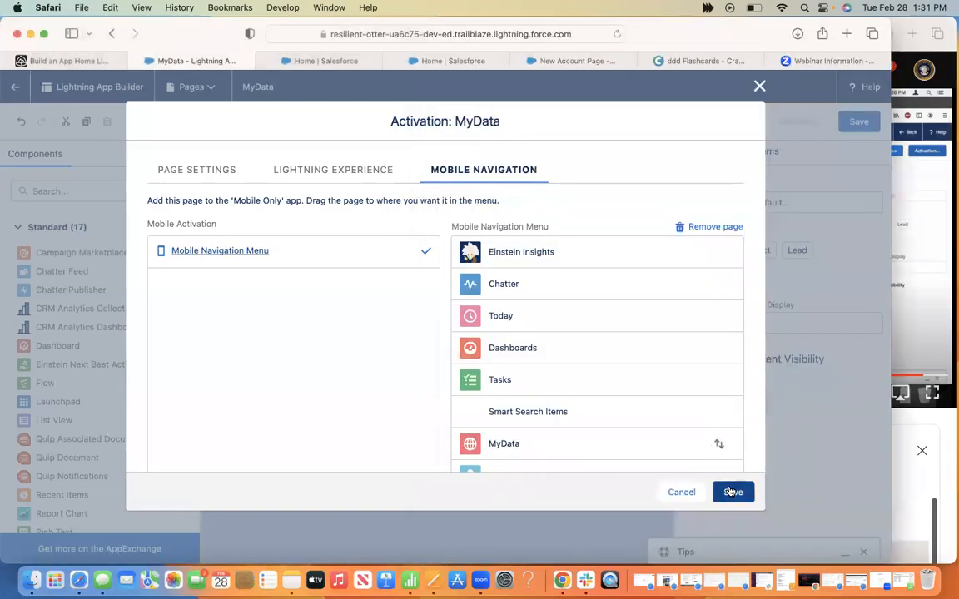
left_click(730, 491)
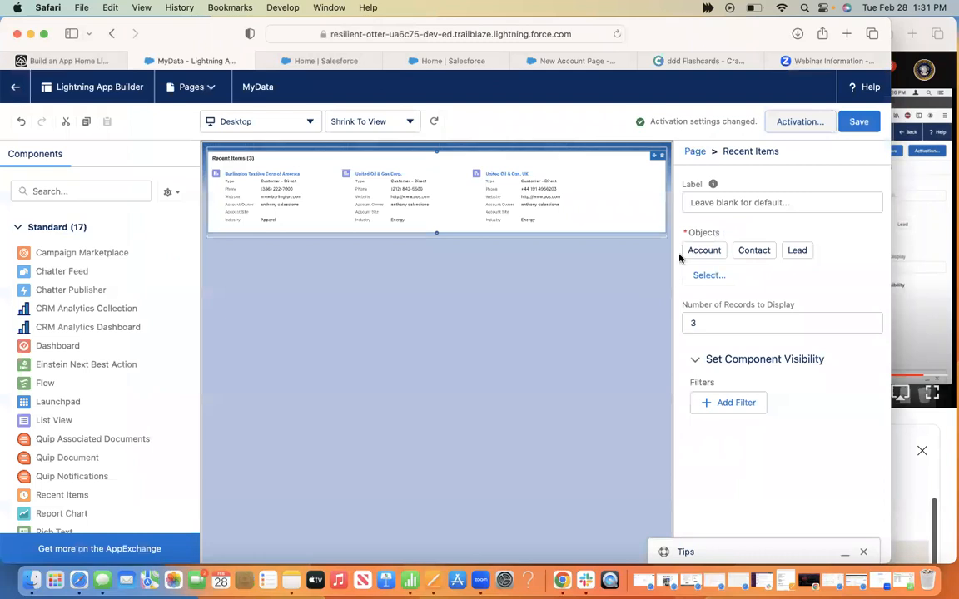
left_click(866, 125)
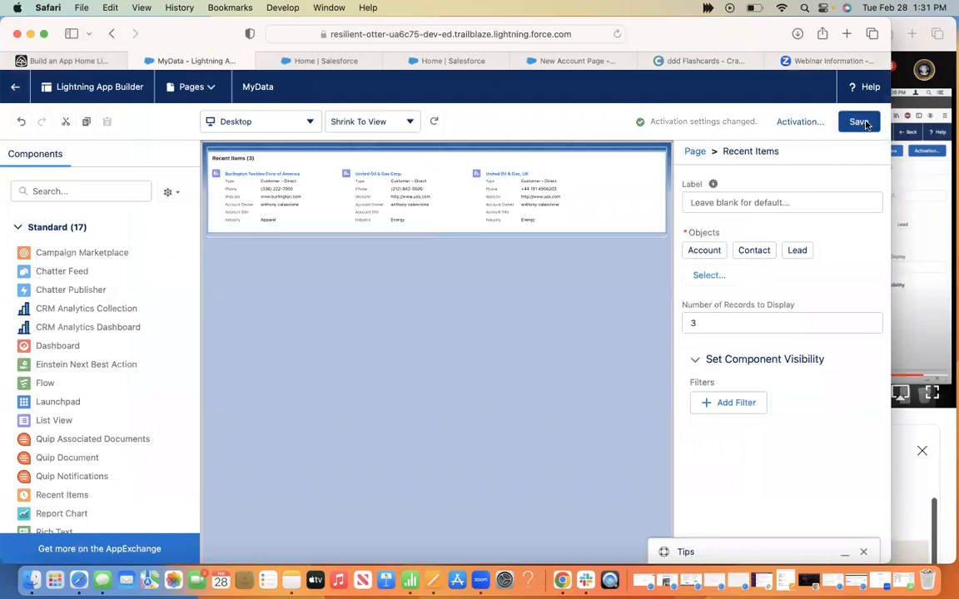
left_click(795, 125)
left_click(483, 170)
left_click(732, 492)
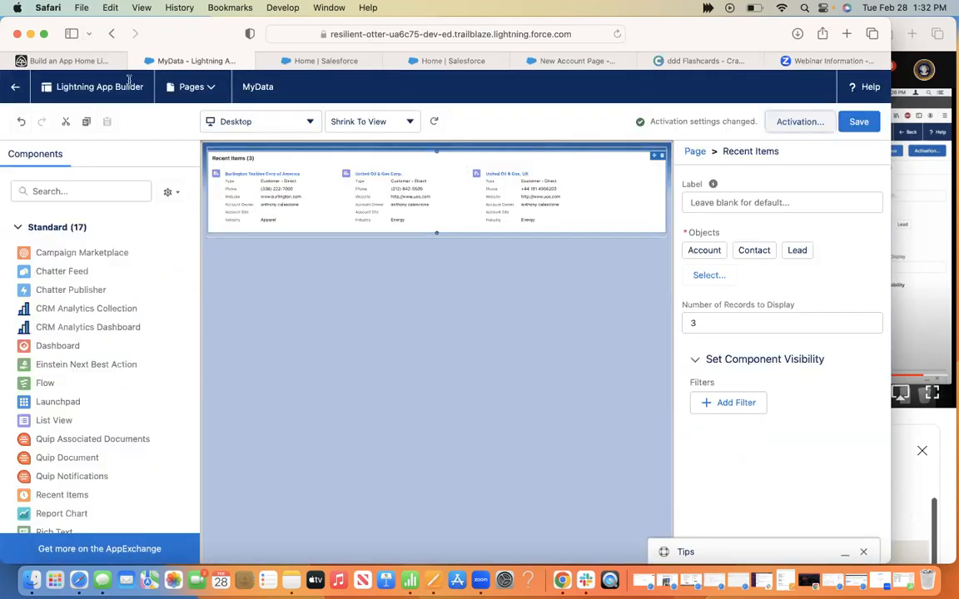
Step: Return to the Trailhead module and check the MyData app page challenge for 500 points
left_click(67, 60)
left_click(145, 457)
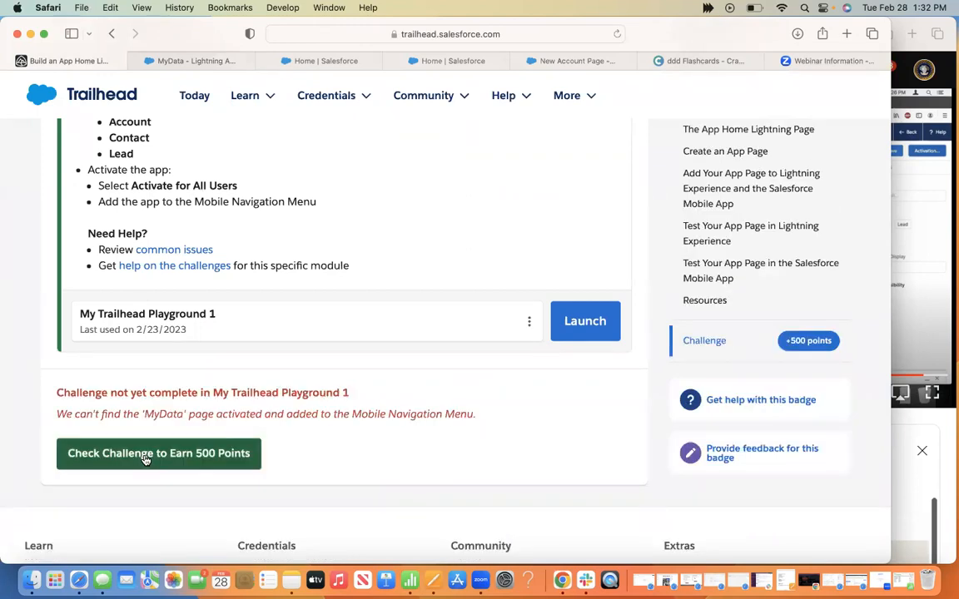
Step: In Lightning App Builder, label the Recent Items component MyData and save the page
left_click(196, 62)
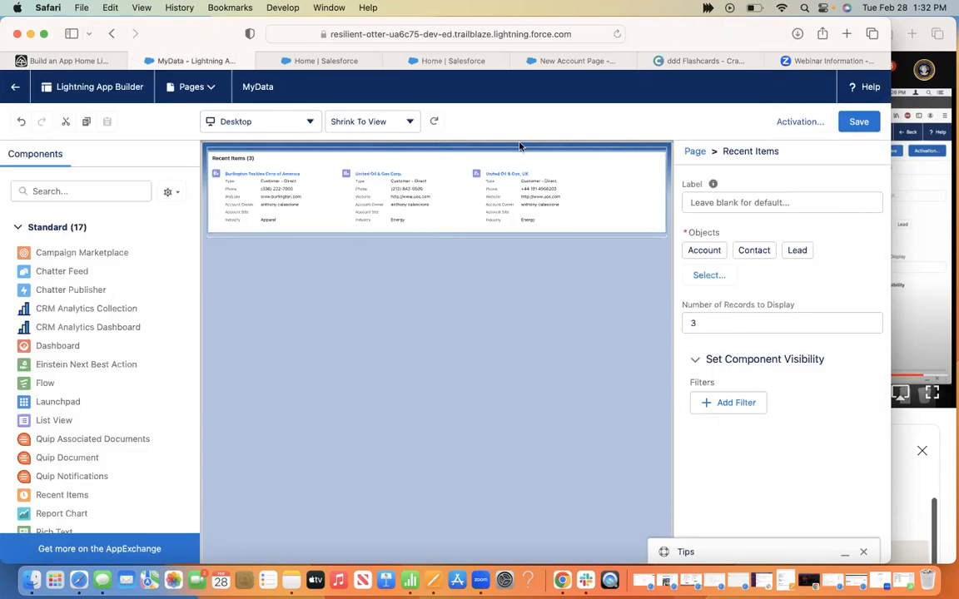
left_click(206, 89)
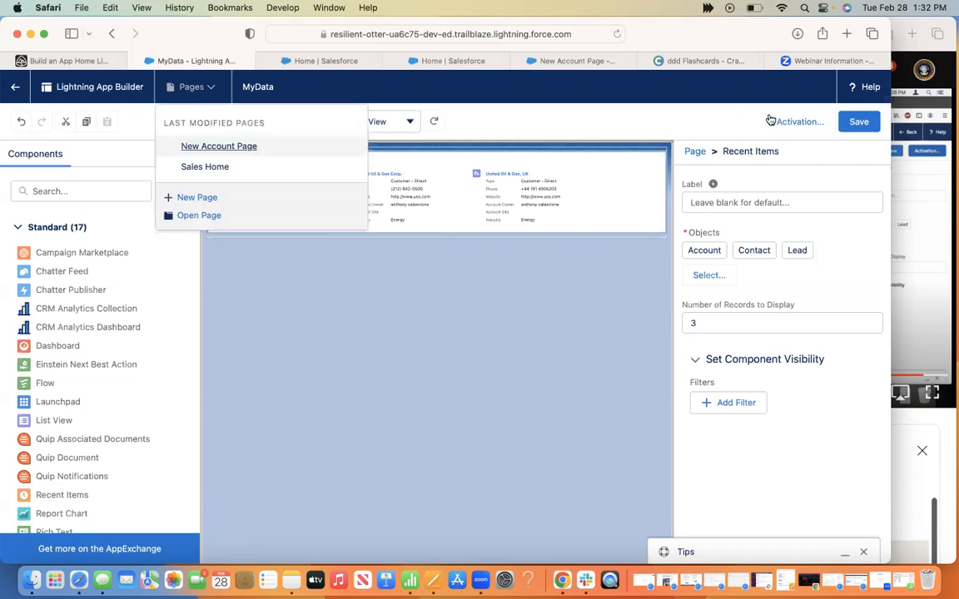
left_click(584, 193)
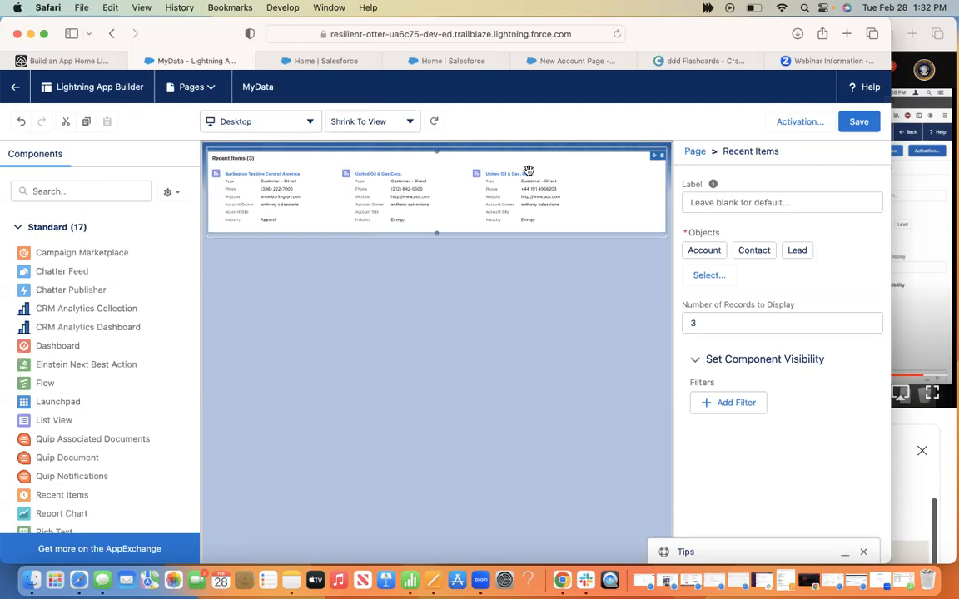
left_click(768, 207)
type("MyData")
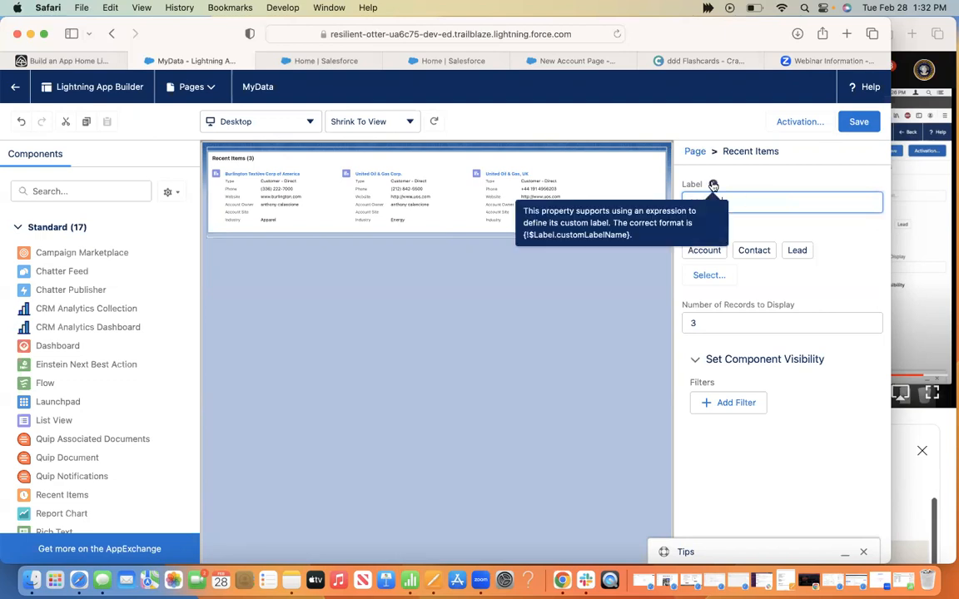
left_click(857, 123)
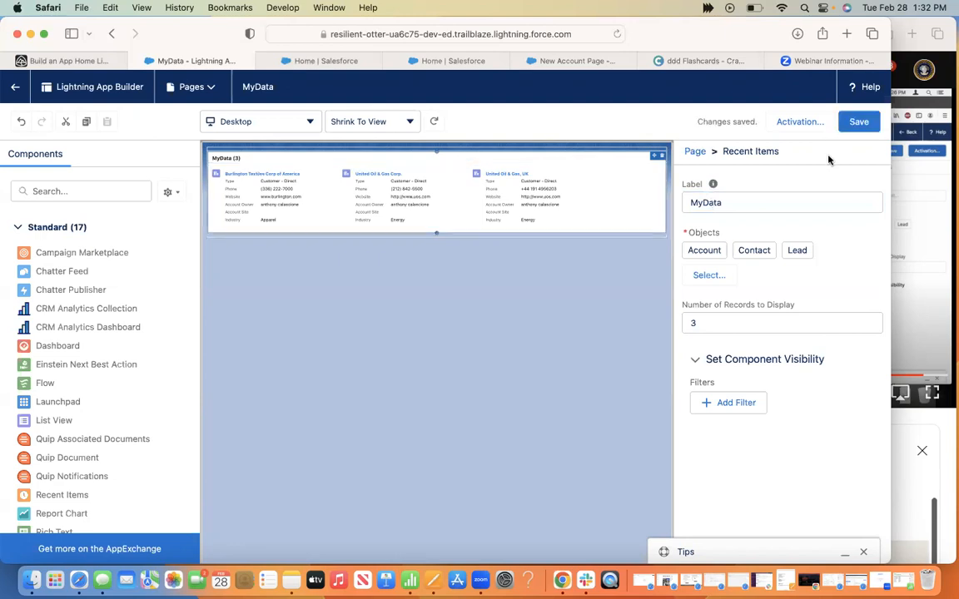
Step: Compare the MyData page's activation settings with the Trailhead challenge requirements and save the activation
left_click(786, 123)
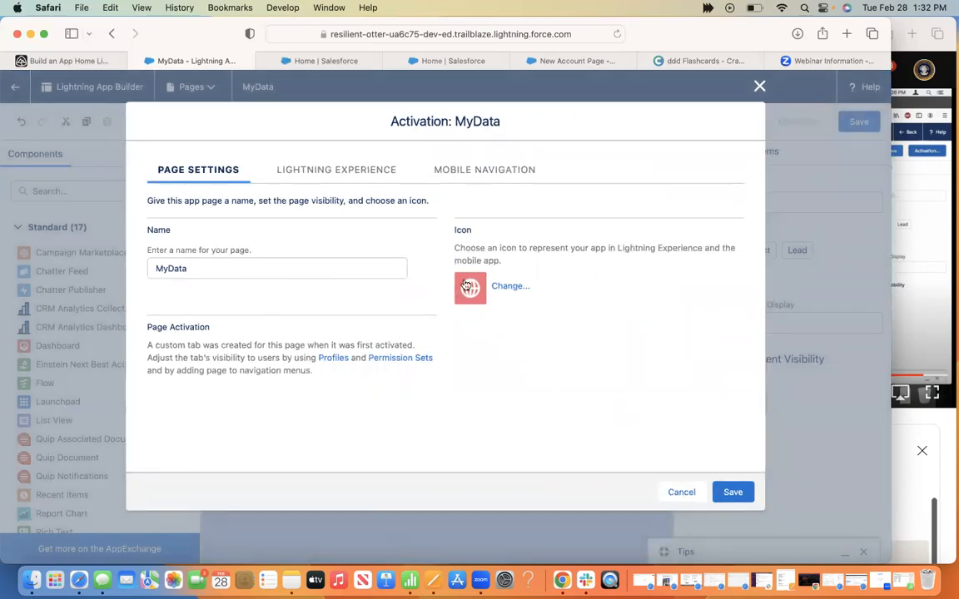
left_click(733, 493)
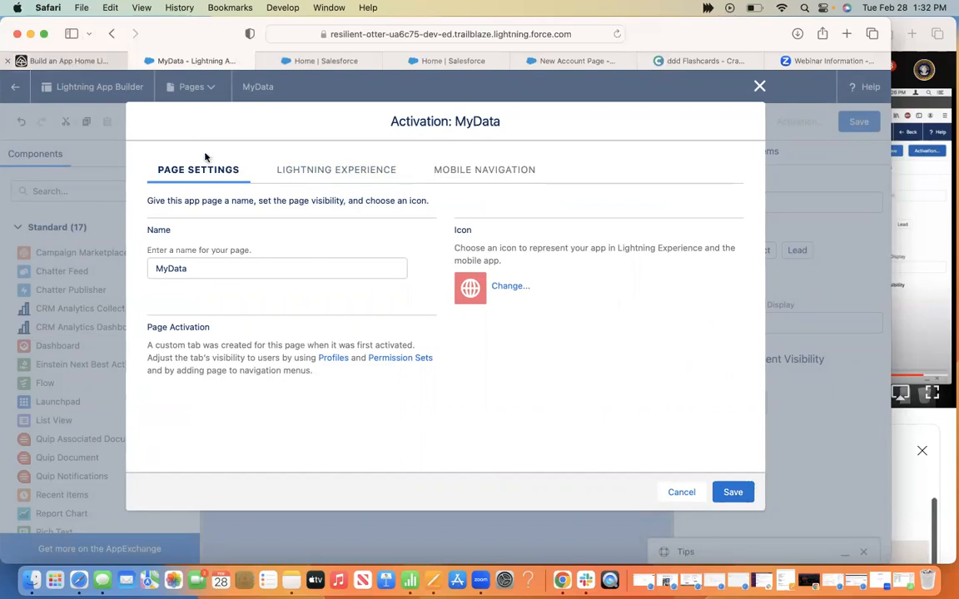
scroll(315, 264, "up", 2)
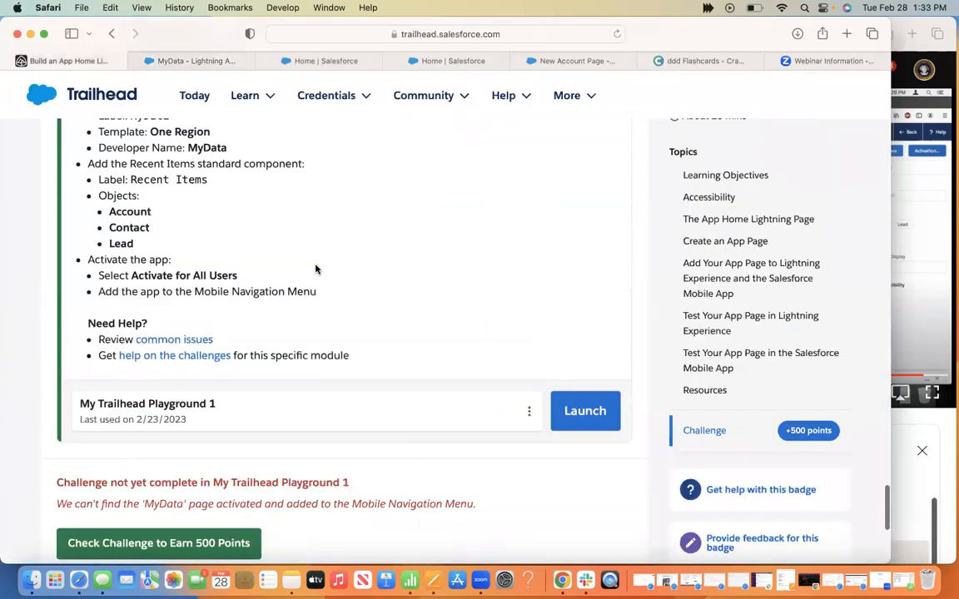
scroll(271, 193, "up", 1)
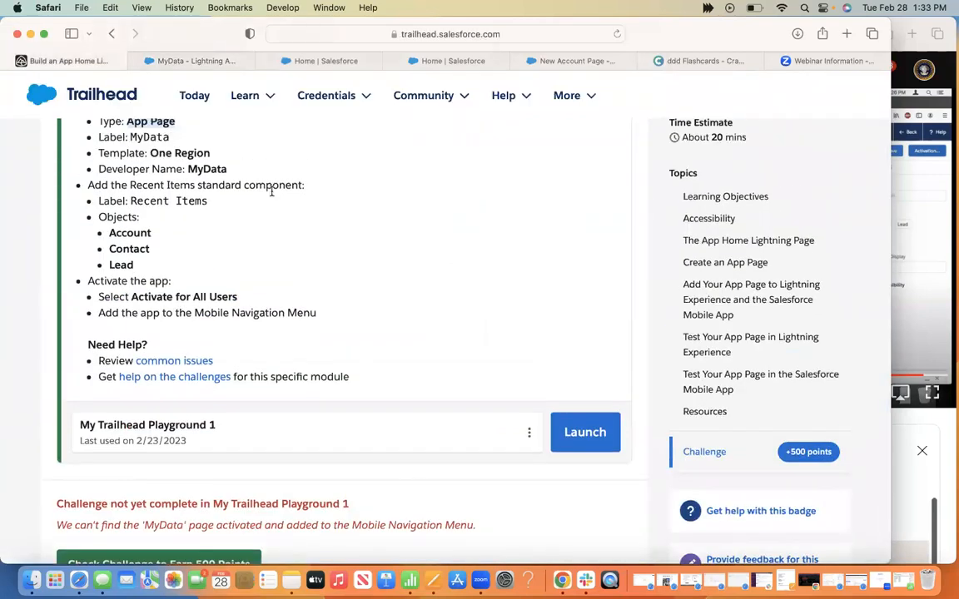
scroll(271, 192, "up", 1)
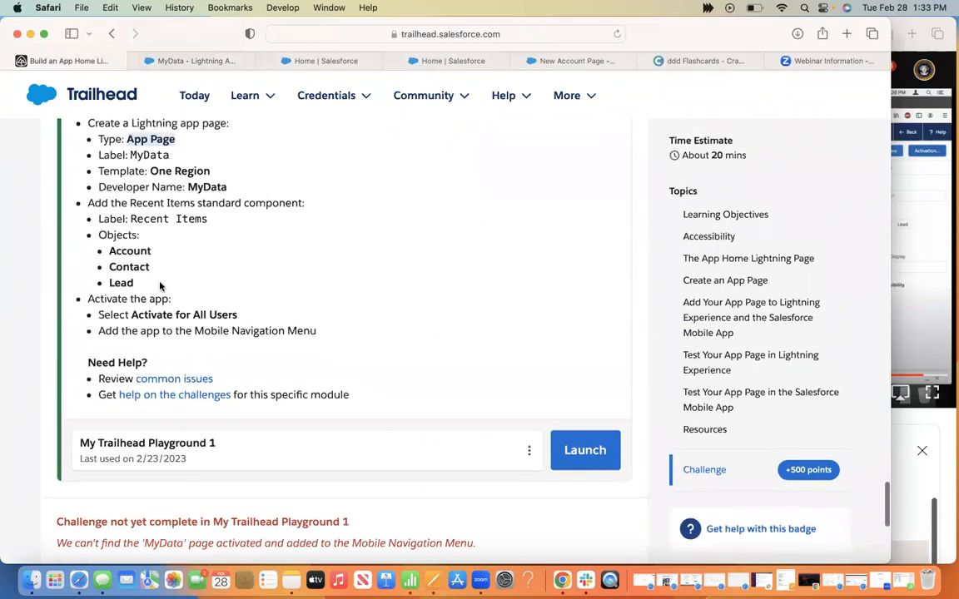
left_click(176, 66)
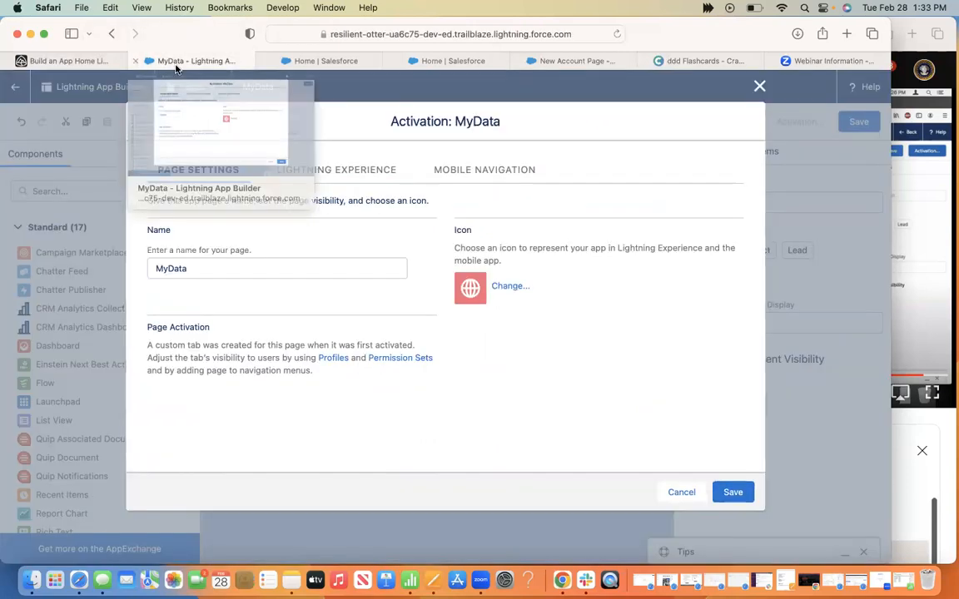
left_click(67, 61)
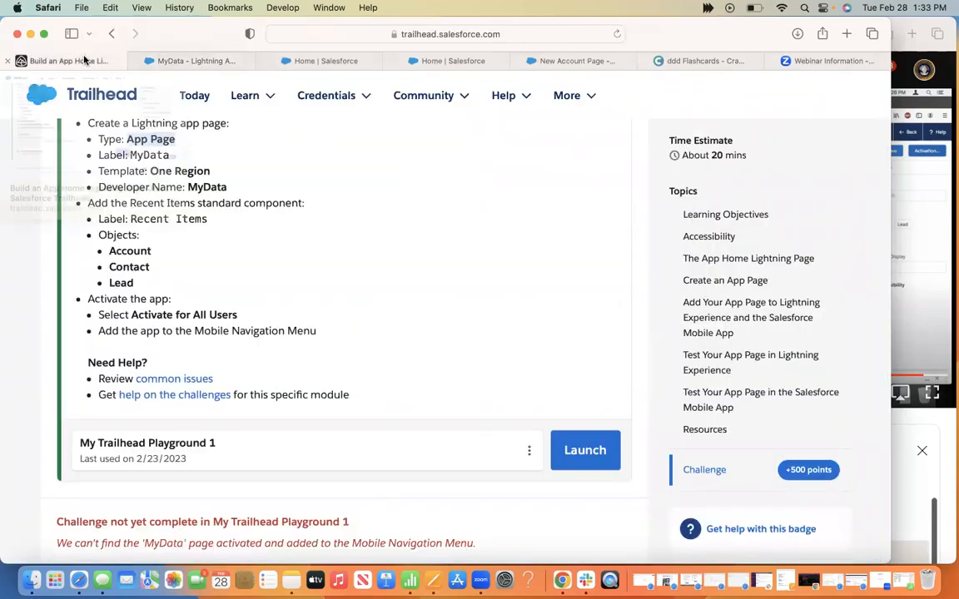
left_click(219, 65)
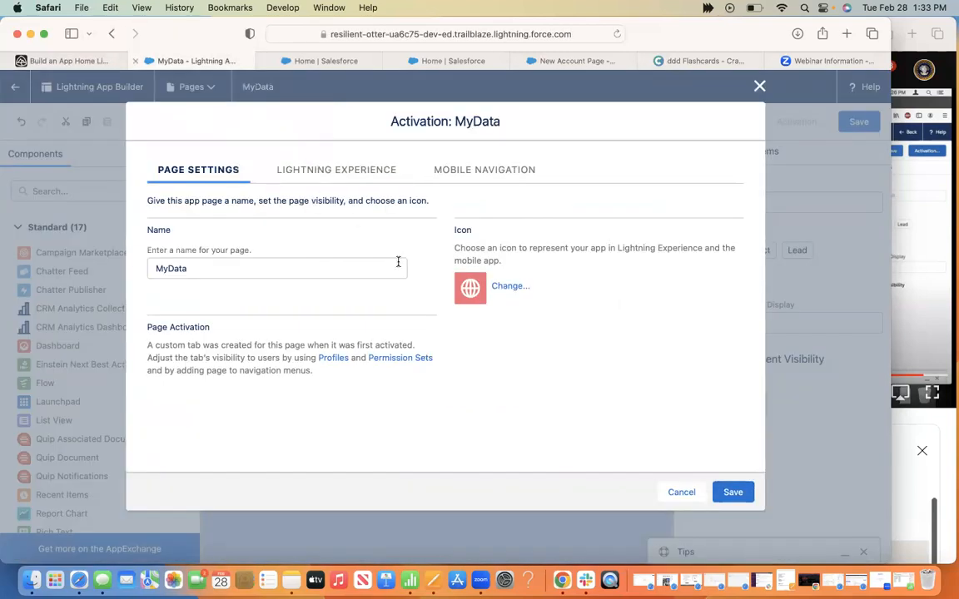
left_click(731, 491)
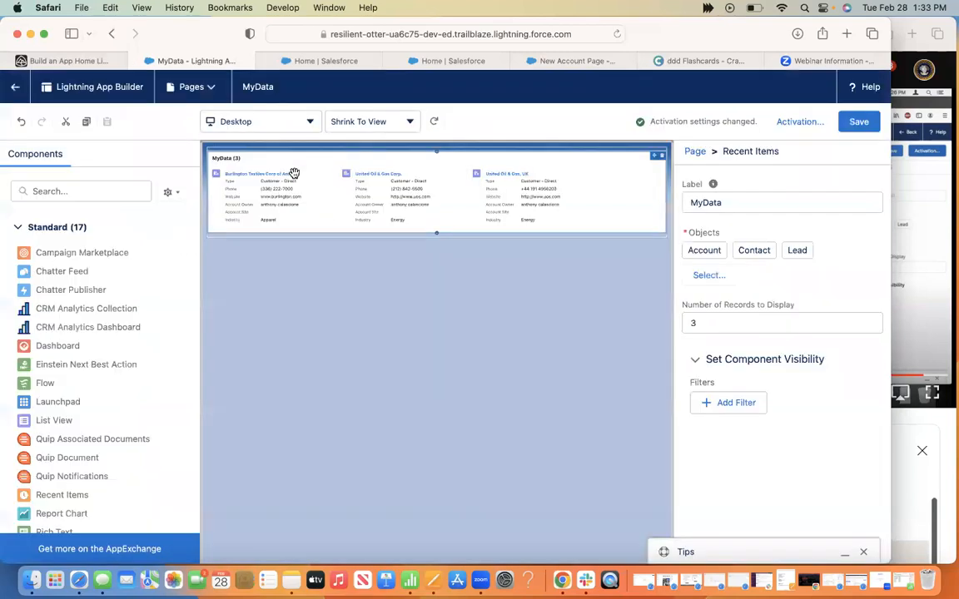
Step: Review the Lightning Experience and Mobile Navigation activation settings of MyData, and save the activation and the page
left_click(800, 122)
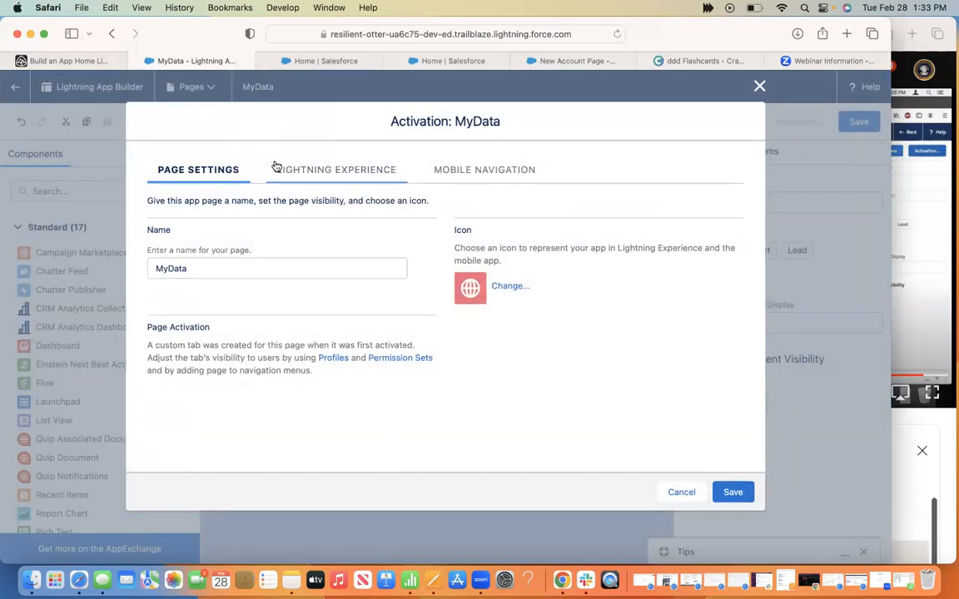
left_click(278, 168)
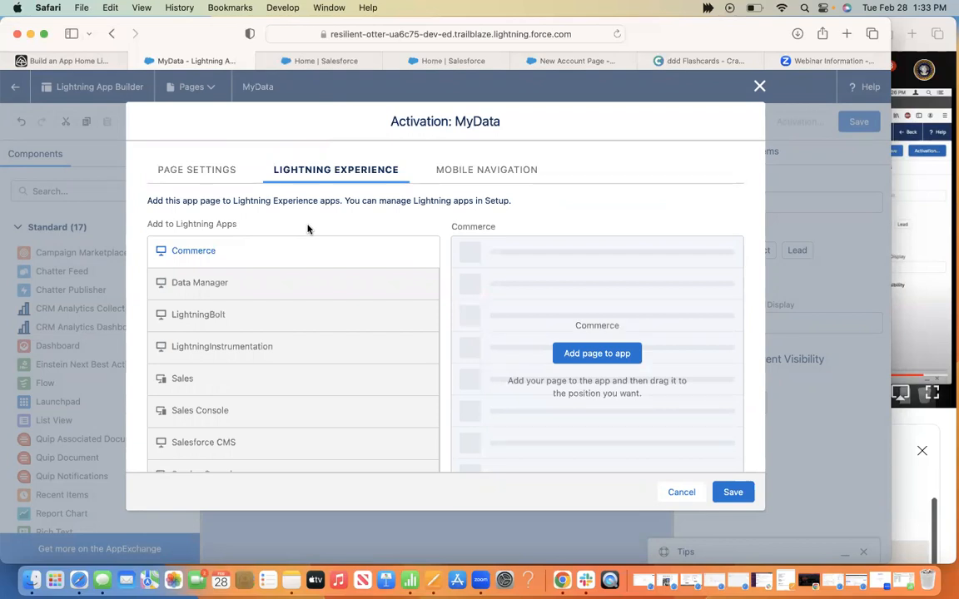
left_click(451, 170)
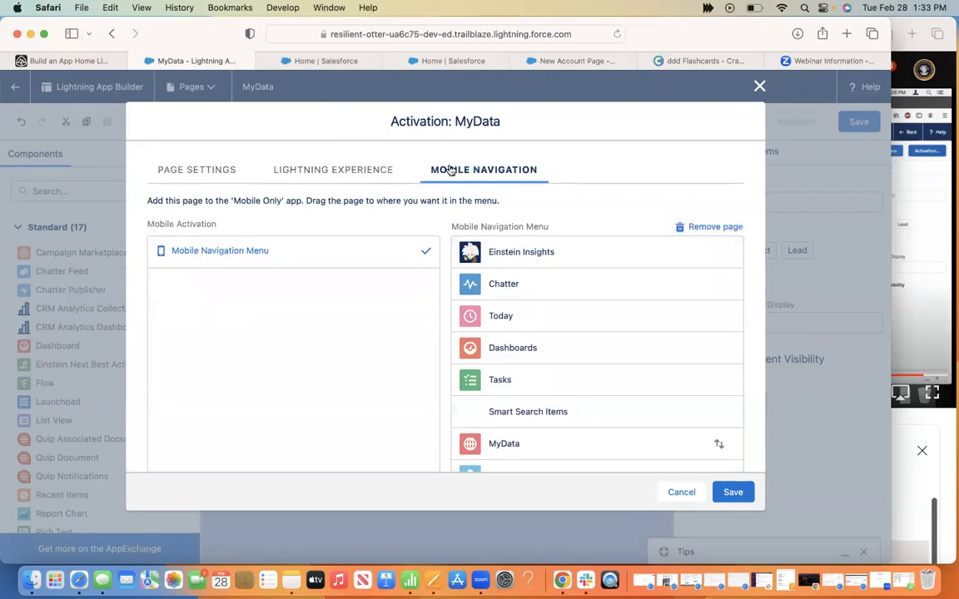
left_click(730, 492)
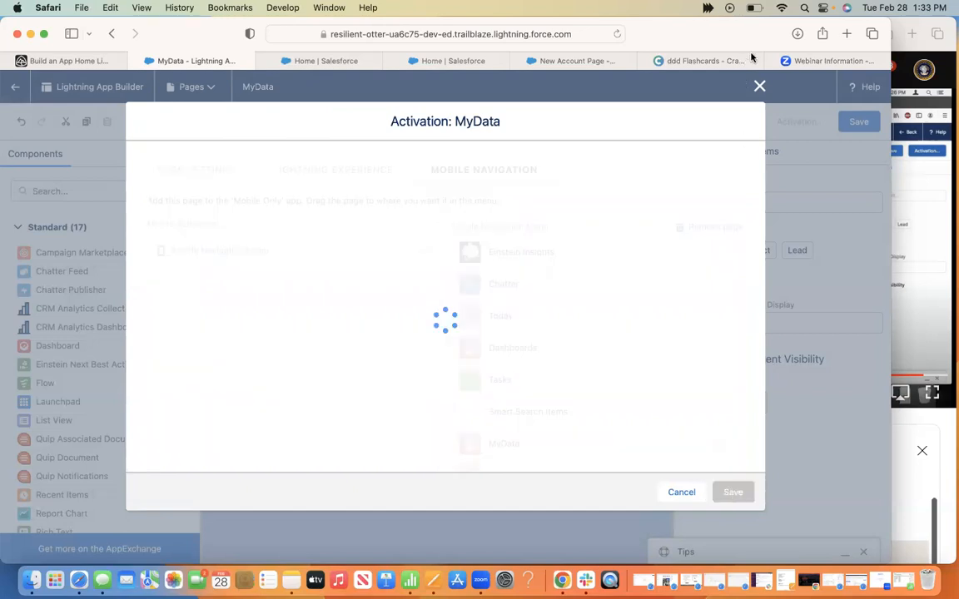
left_click(857, 129)
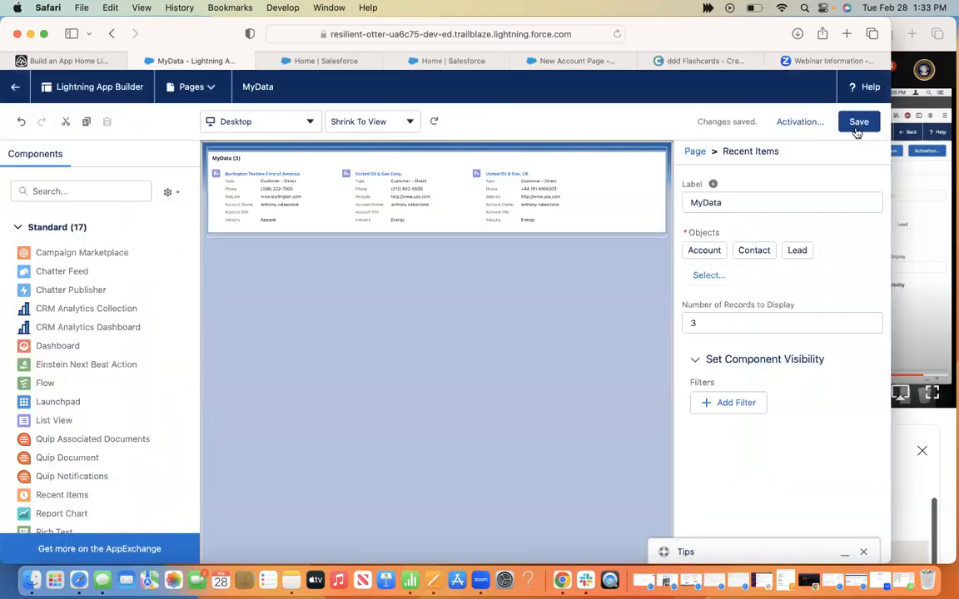
Step: Run the Trailhead challenge check again on the saved MyData page
left_click(64, 60)
scroll(227, 436, "down", 2)
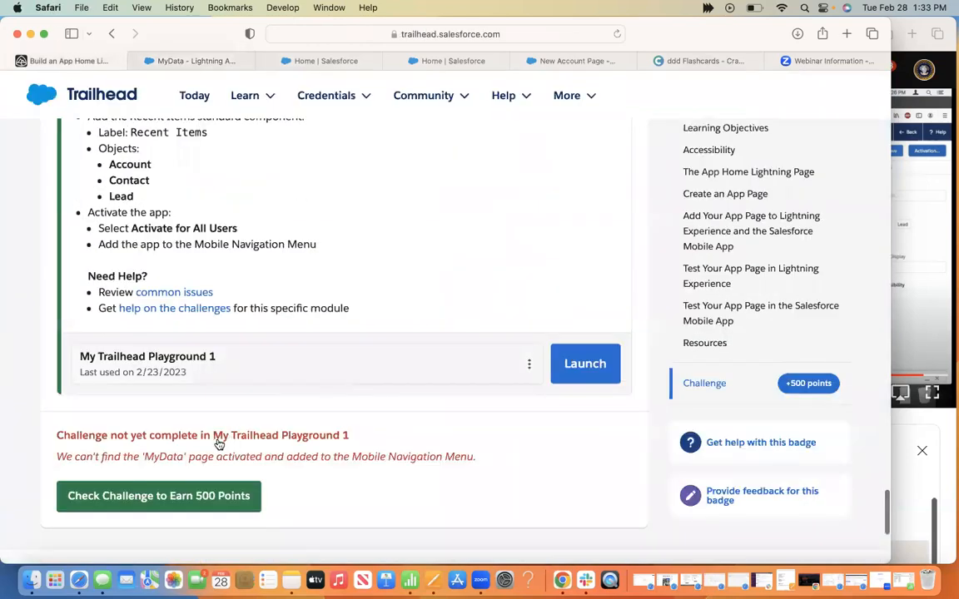
scroll(218, 446, "down", 2)
left_click(218, 443)
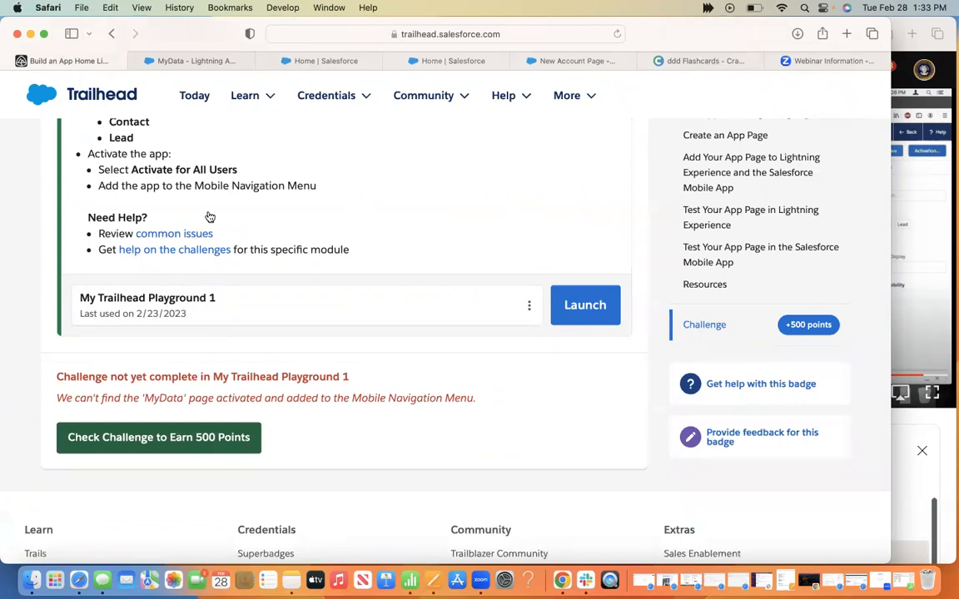
Step: Leave the page editor and try to delete the MyData Lightning page from the Lightning Pages list
left_click(191, 66)
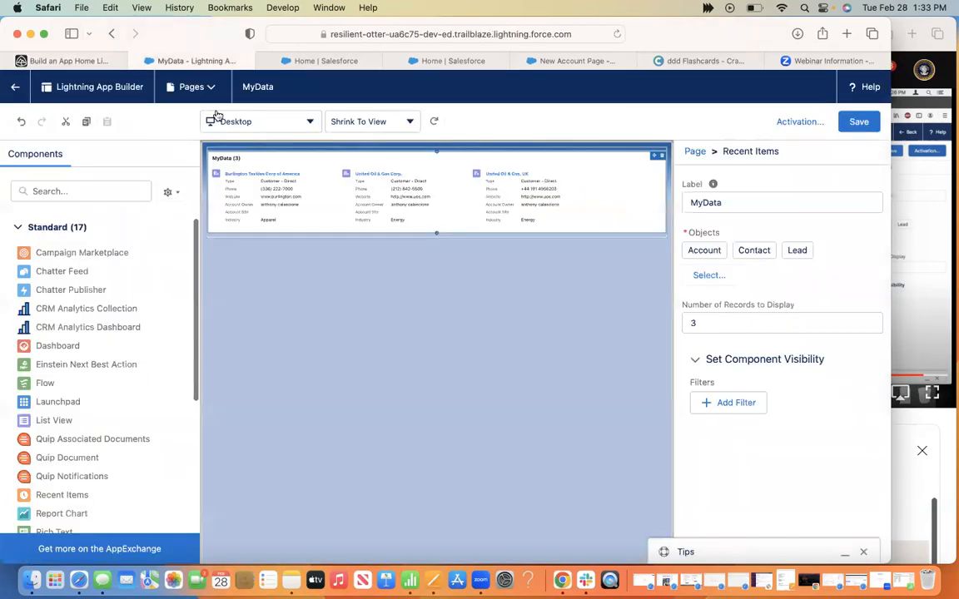
left_click(14, 90)
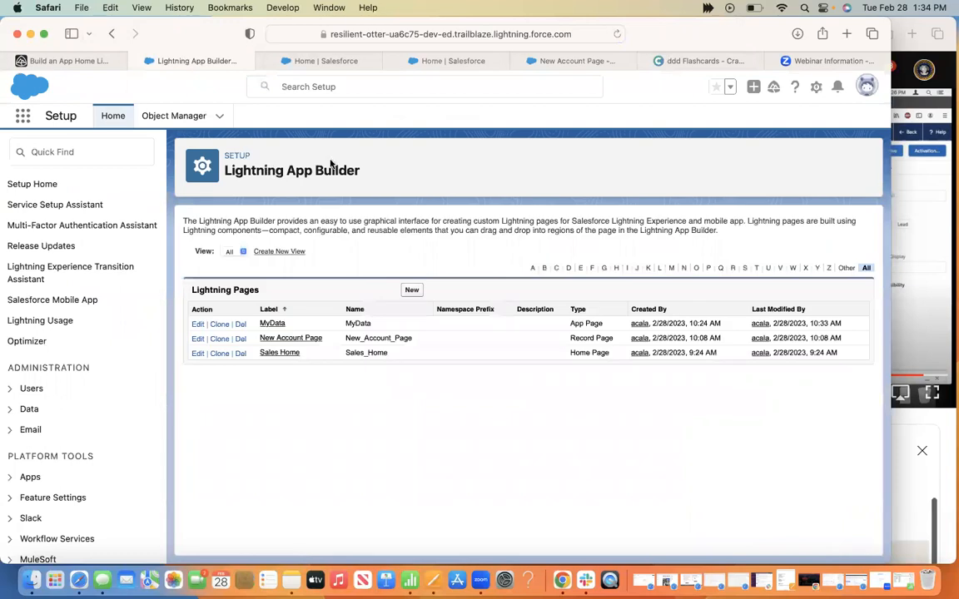
left_click(239, 325)
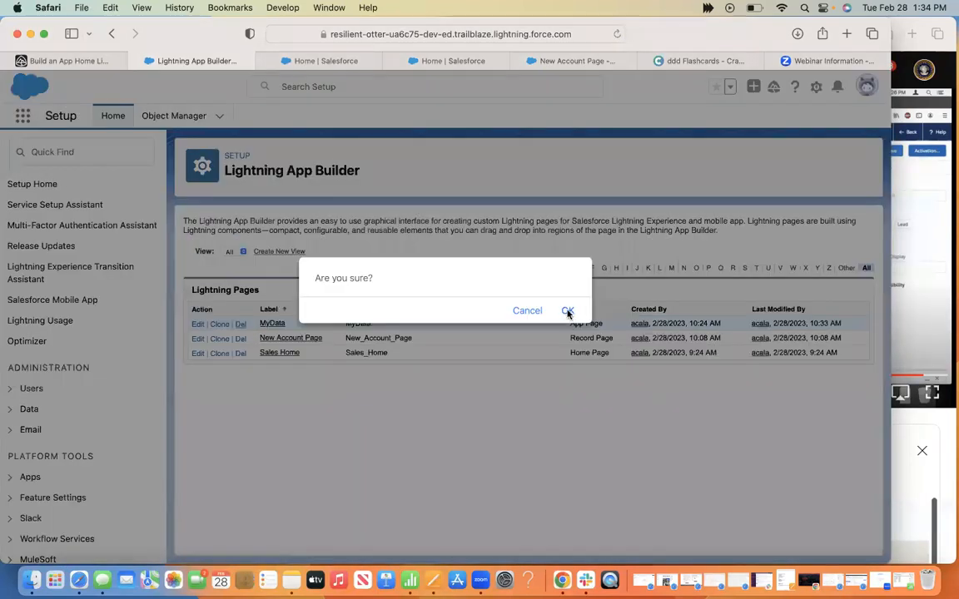
left_click(567, 311)
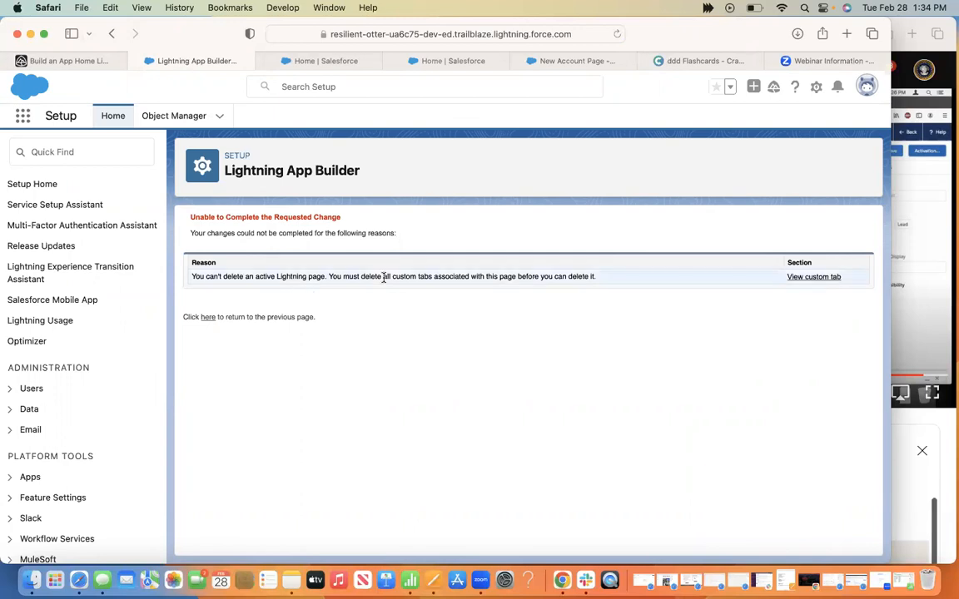
Step: Open the custom tab associated with the MyData page, set its Tab Name to MyData and save it
left_click(802, 277)
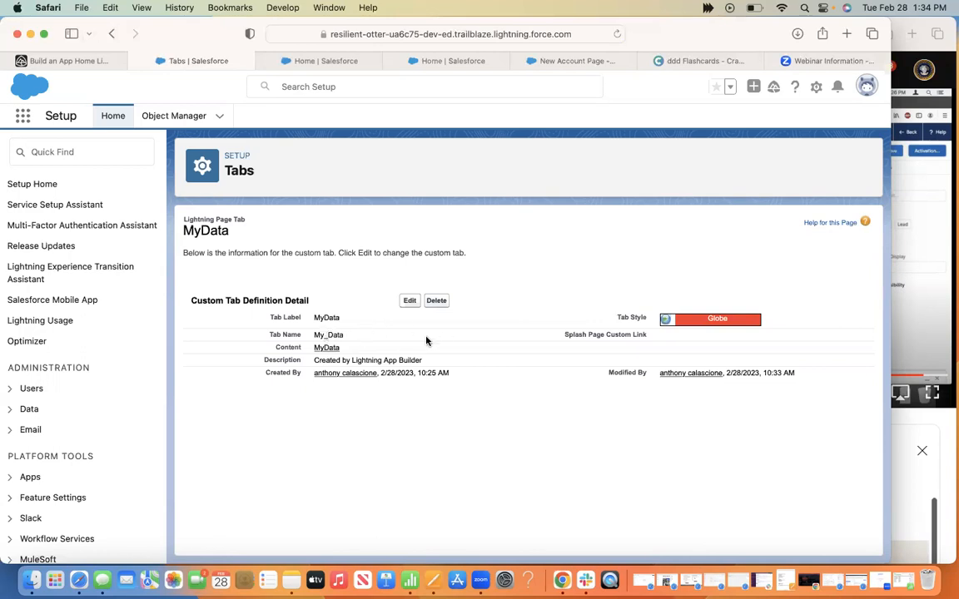
left_click(408, 300)
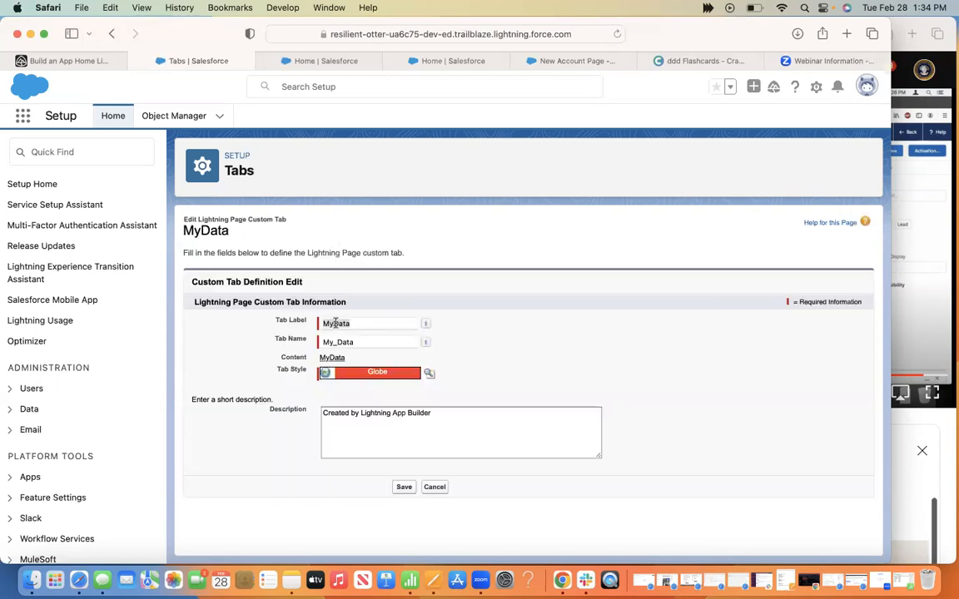
left_click(336, 341)
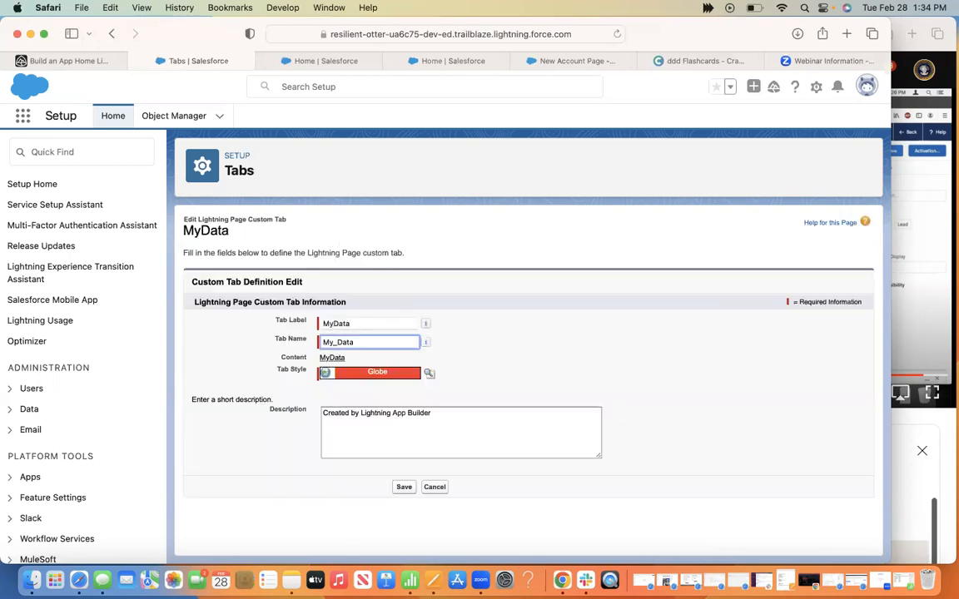
key("BackSpace")
left_click(402, 493)
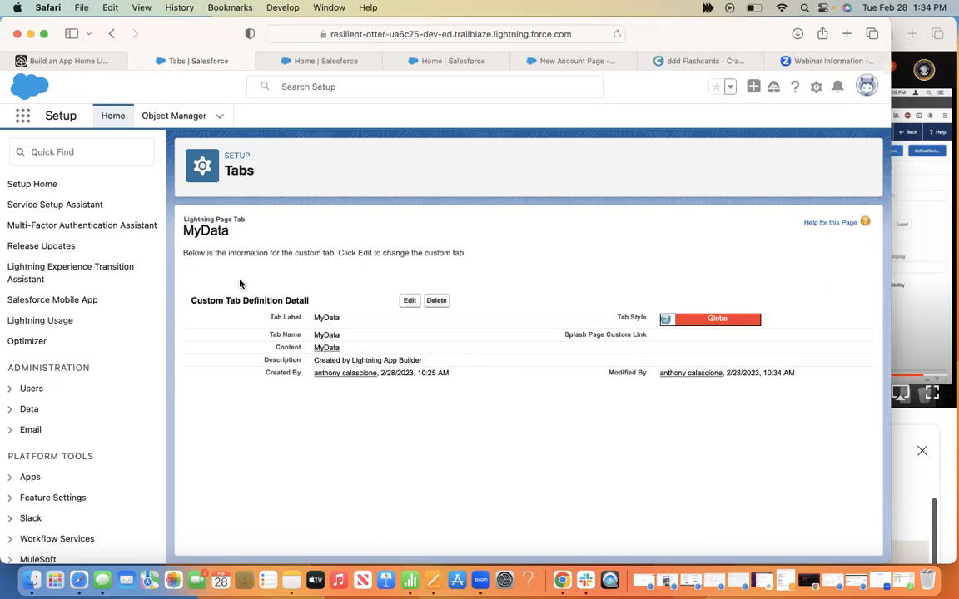
Step: Search Setup for "lightning app" and open the Lightning App Builder page list
left_click(115, 116)
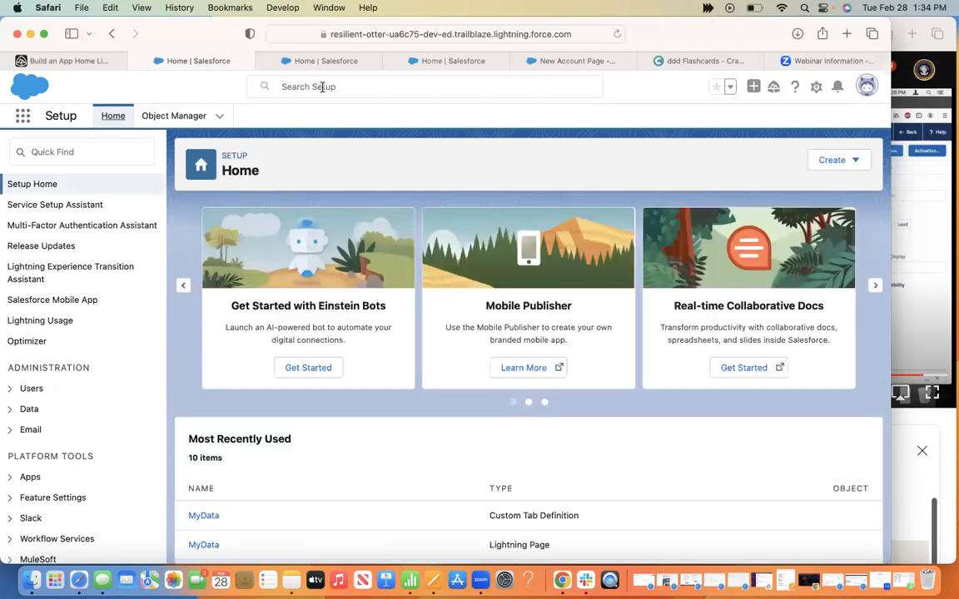
left_click(321, 86)
type("lightning")
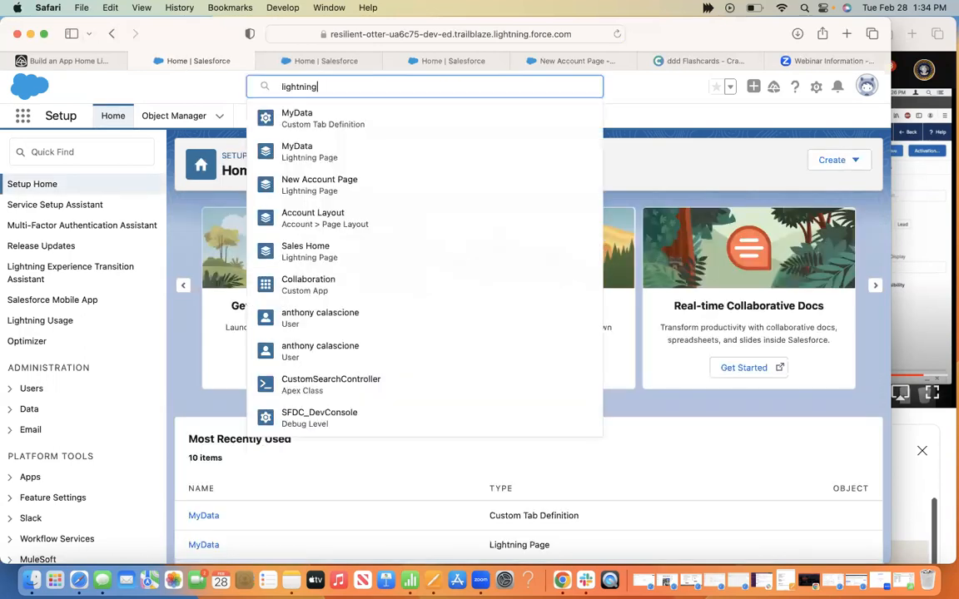
type(" app")
key("Return")
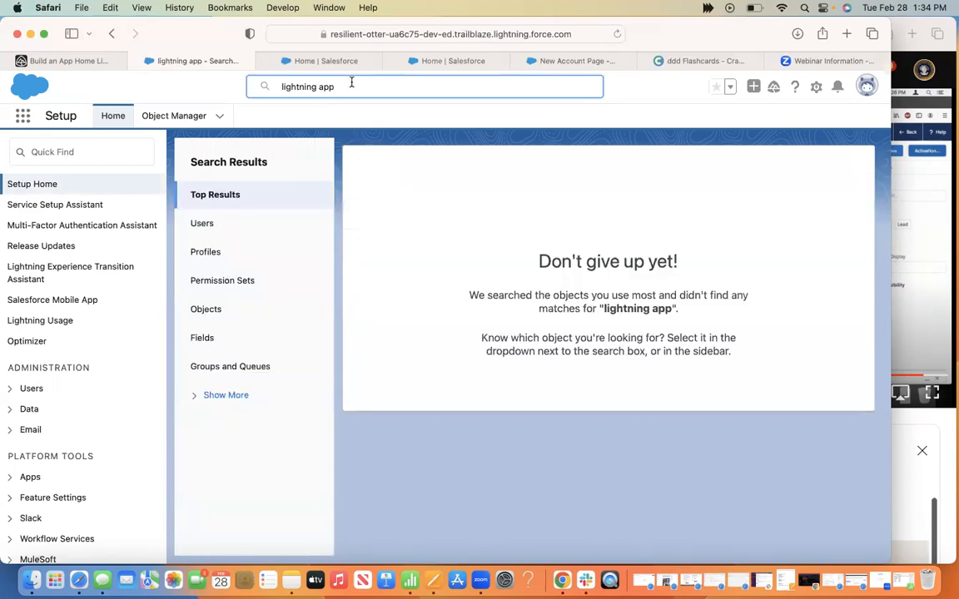
key("BackSpace")
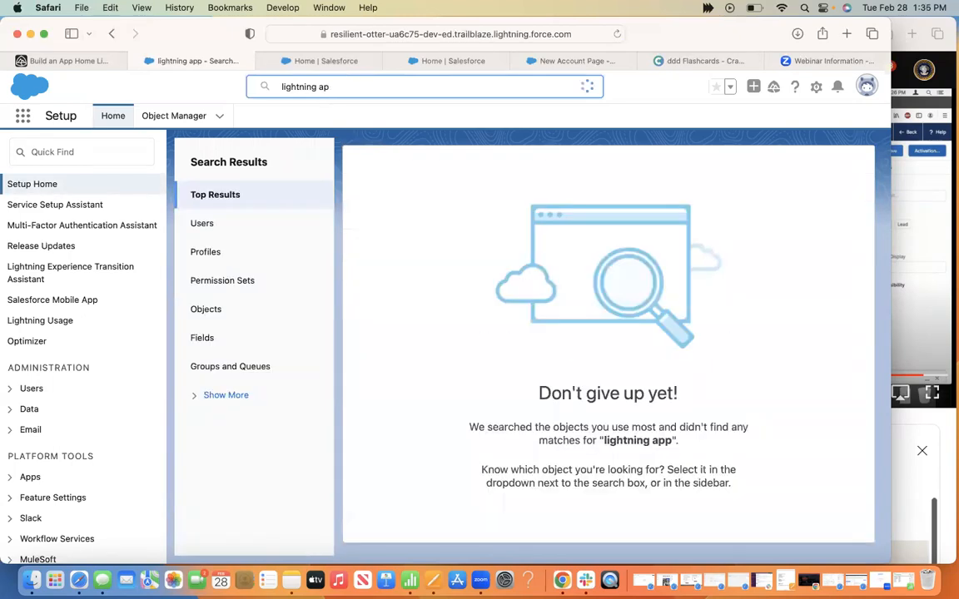
left_click(349, 150)
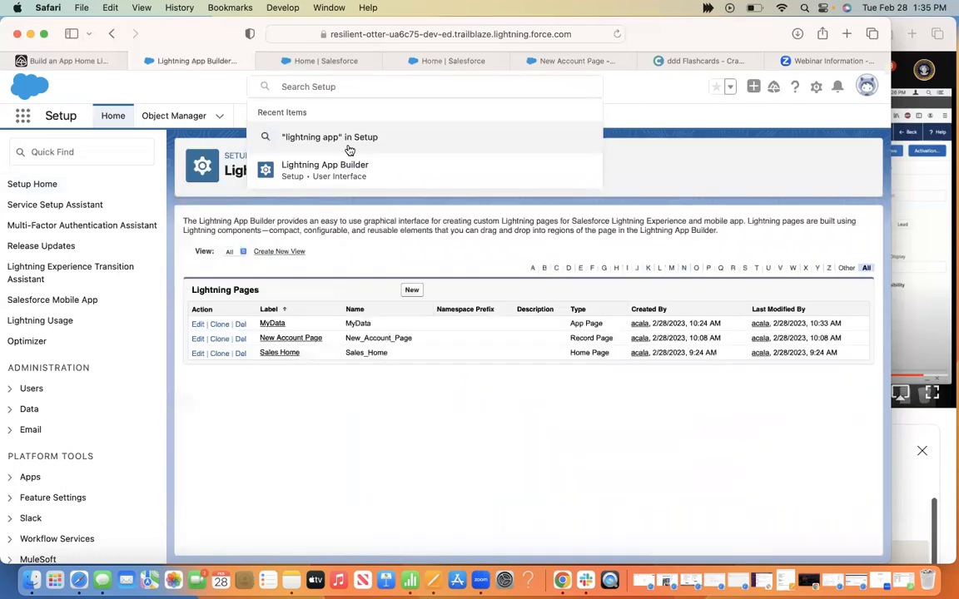
Step: Open the MyData Lightning page from the Lightning Pages list and bring it up for editing
left_click(272, 324)
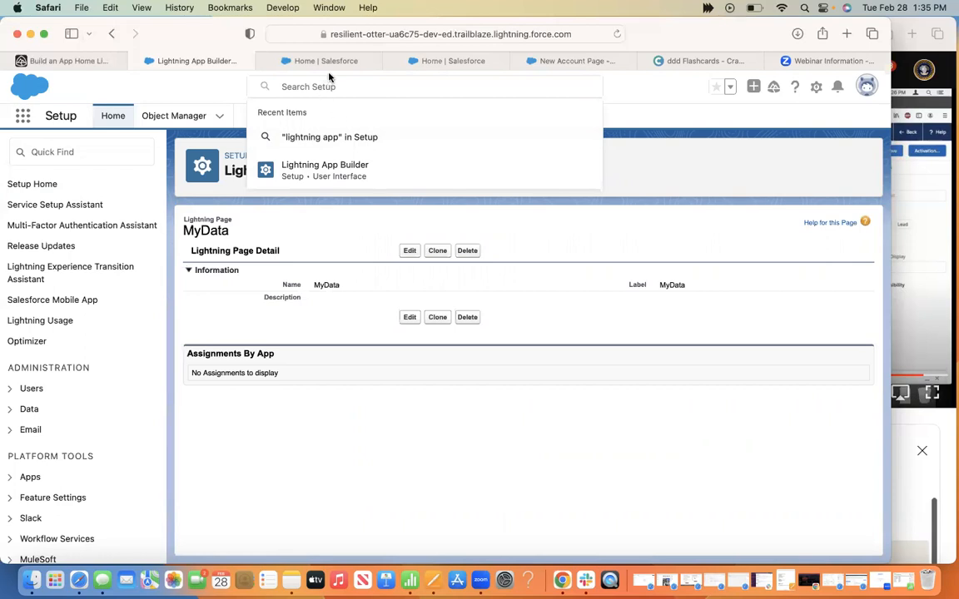
left_click(478, 180)
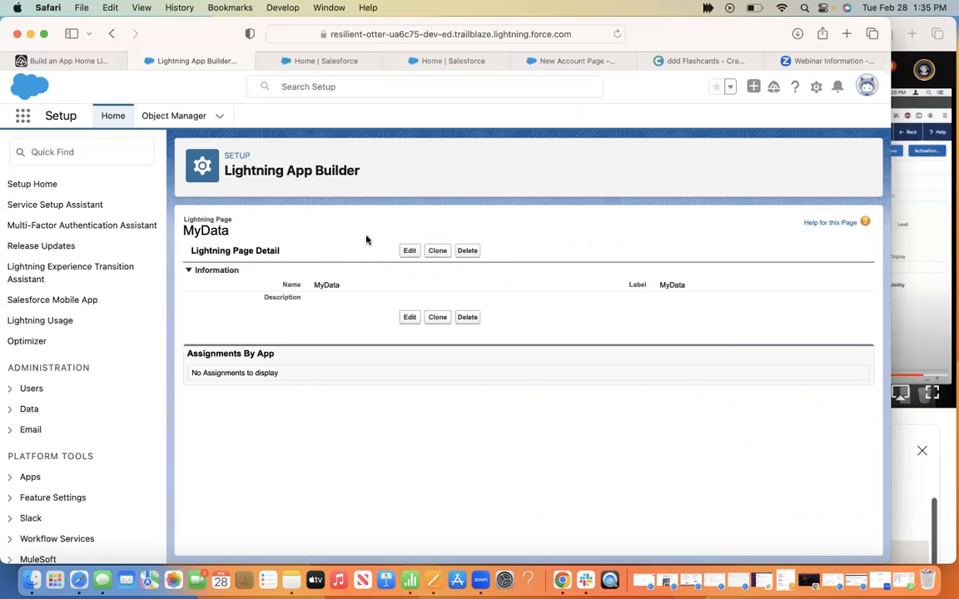
left_click(410, 250)
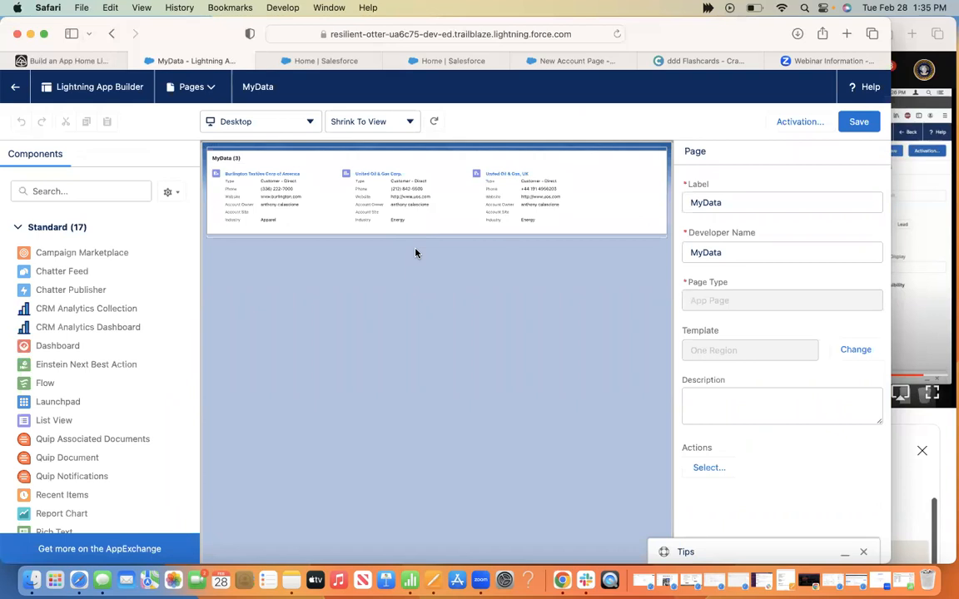
Step: Add the MyData page to the Mobile Navigation Menu in its activation settings and save the activation
left_click(817, 123)
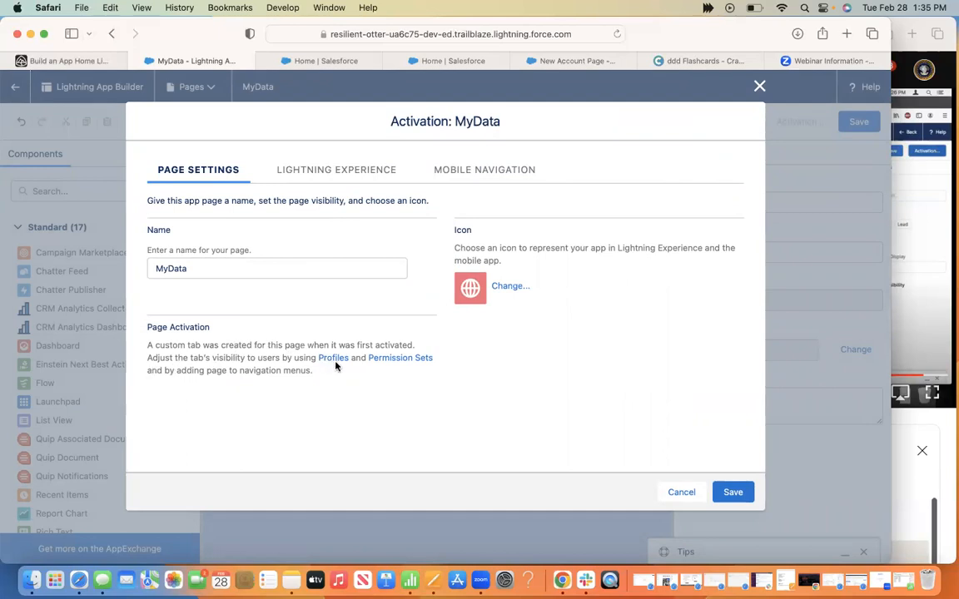
left_click(472, 171)
left_click(699, 226)
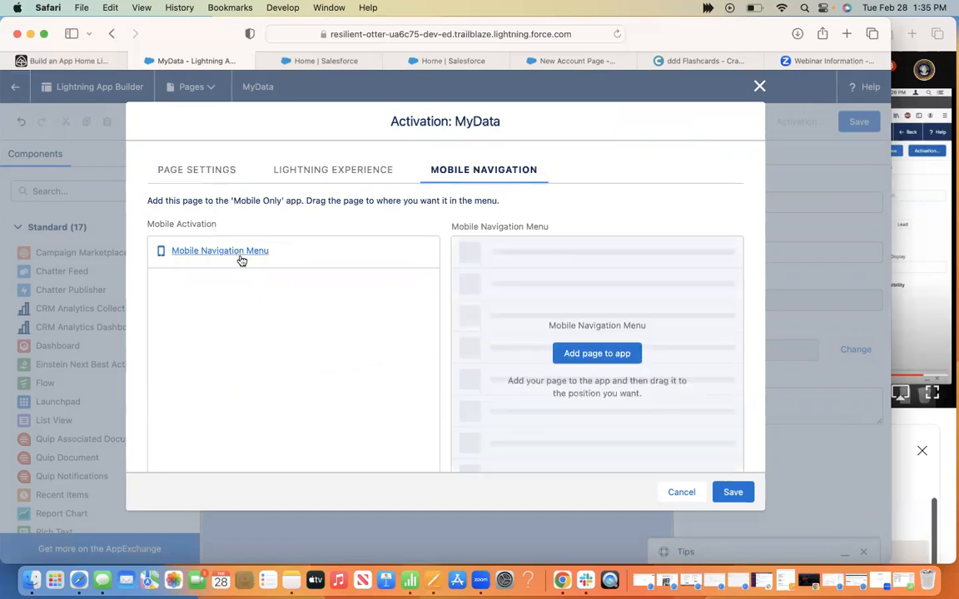
left_click_drag(244, 260, 610, 365)
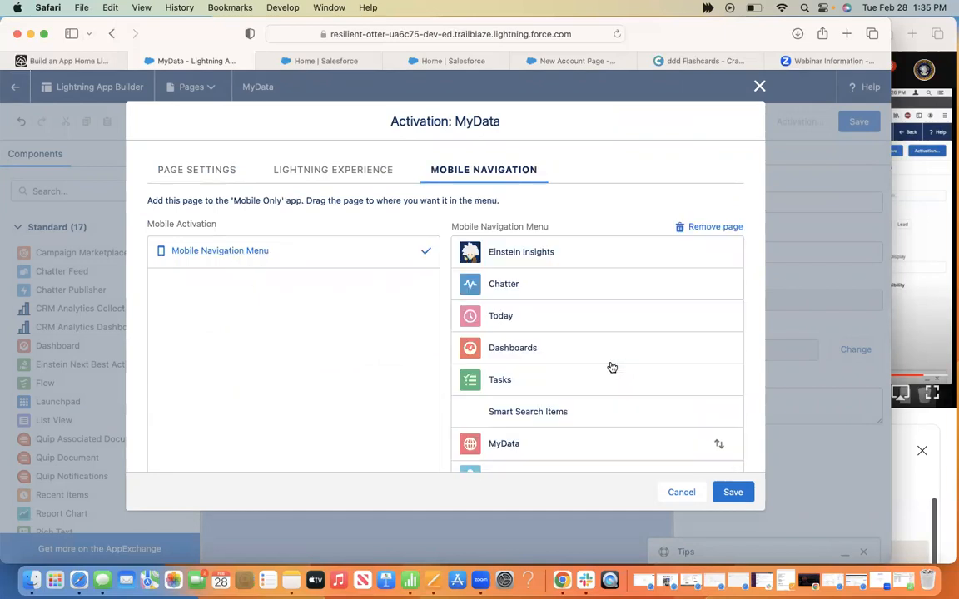
left_click(733, 492)
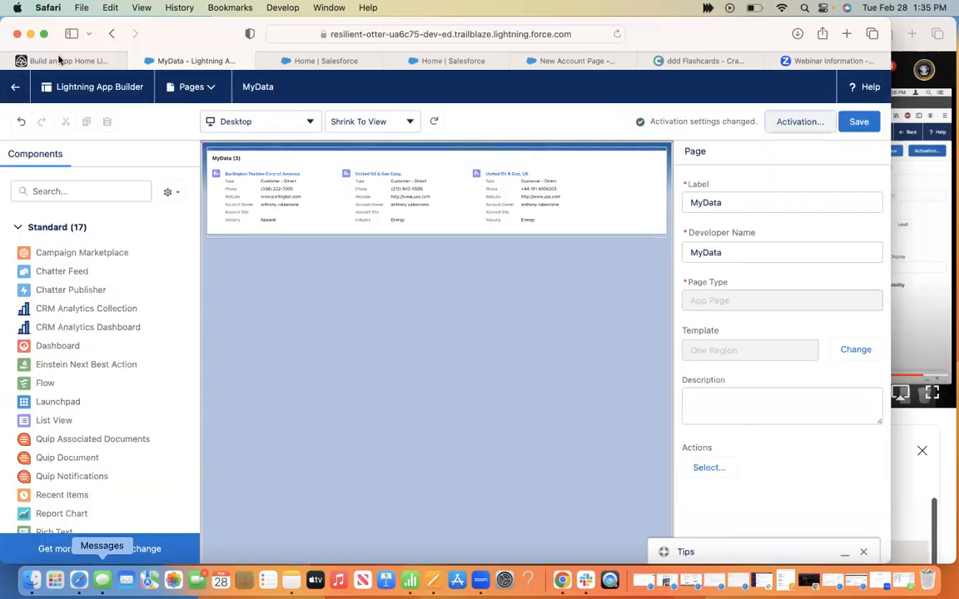
Step: Run the Trailhead challenge check for the App Home page again and proceed to the next unit
left_click(59, 60)
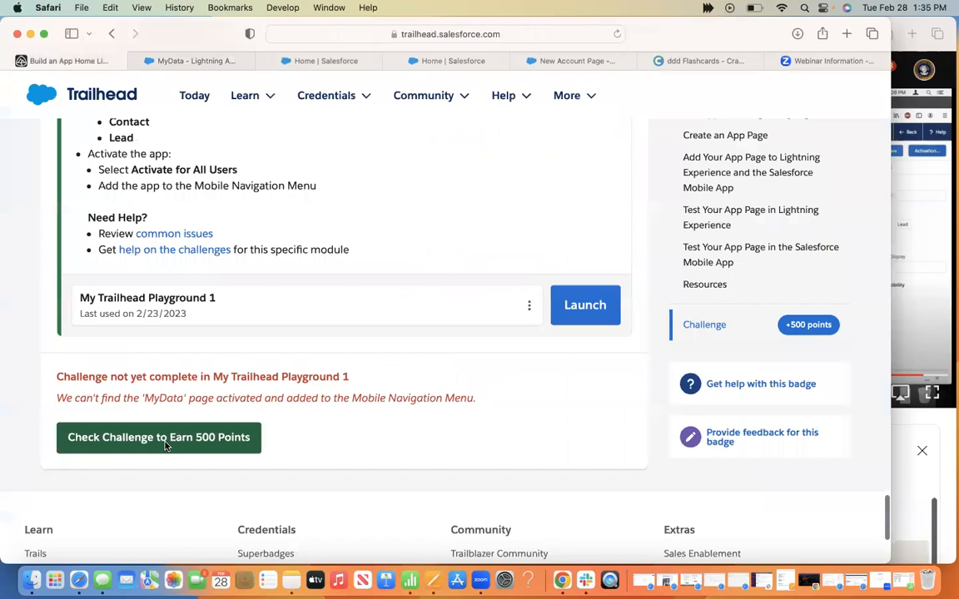
left_click(164, 446)
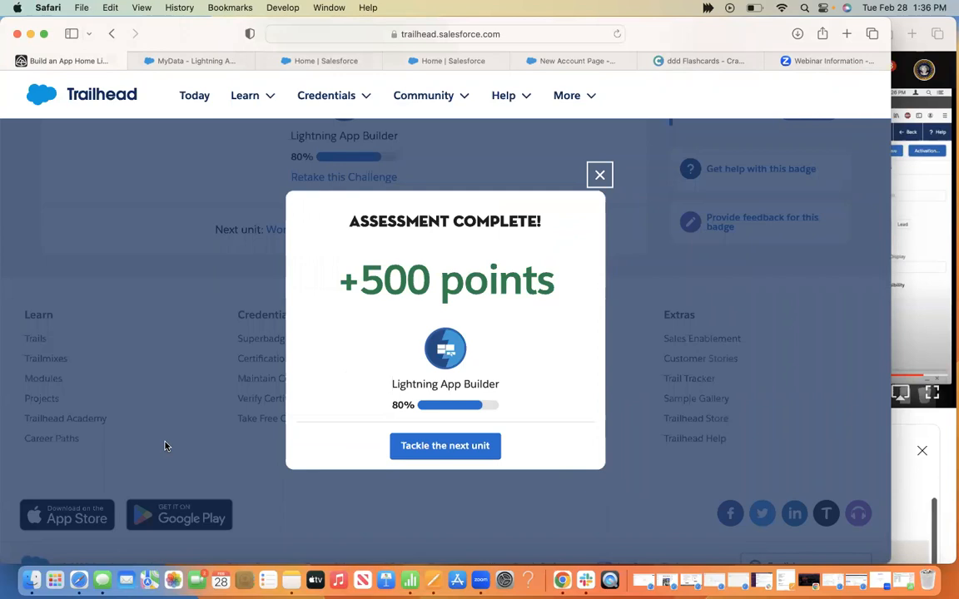
left_click(423, 444)
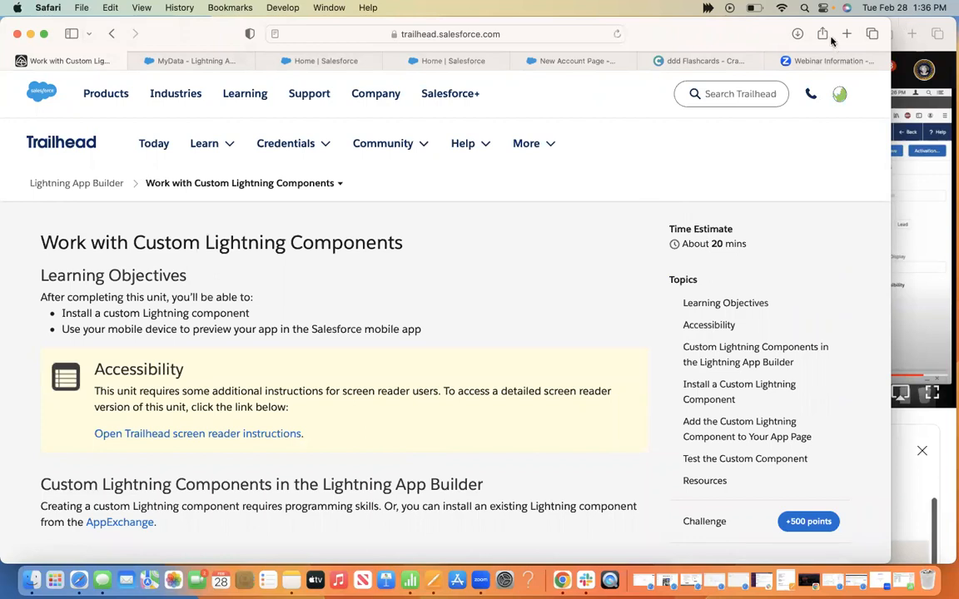
Step: Review the challenge requirements of the Work with Custom Lightning Components unit
scroll(282, 378, "down", 20)
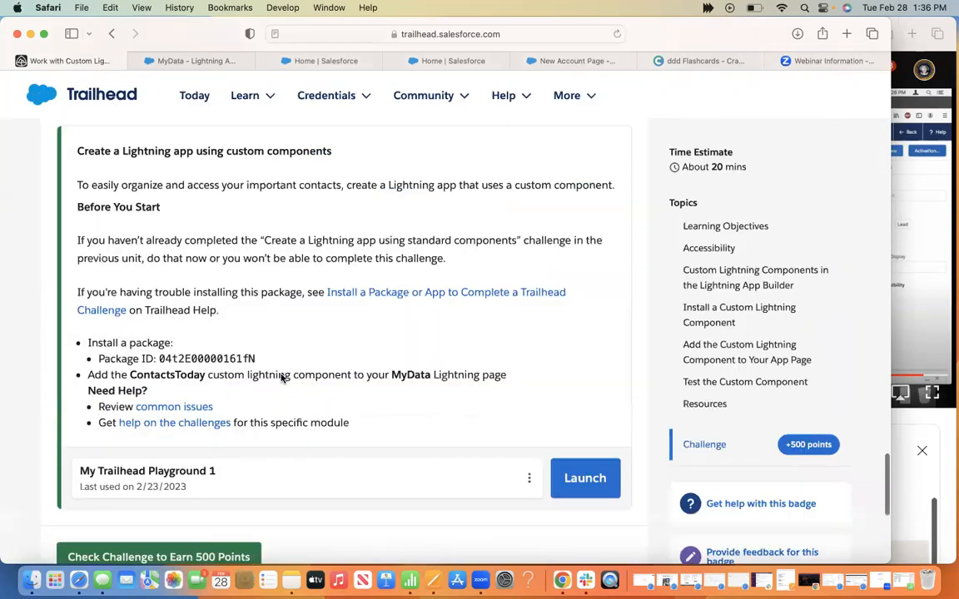
scroll(281, 378, "down", 3)
scroll(281, 378, "up", 5)
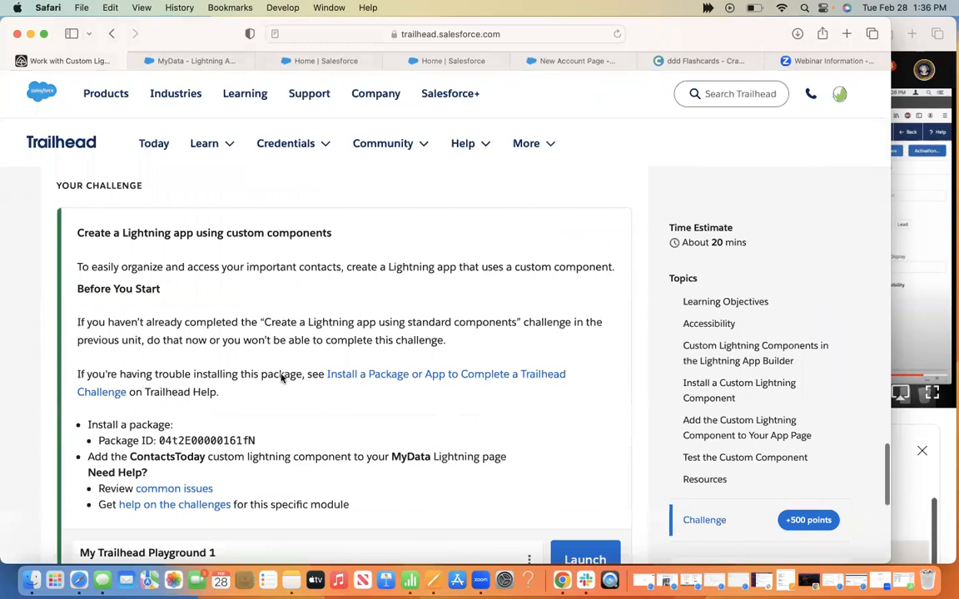
scroll(282, 377, "down", 2)
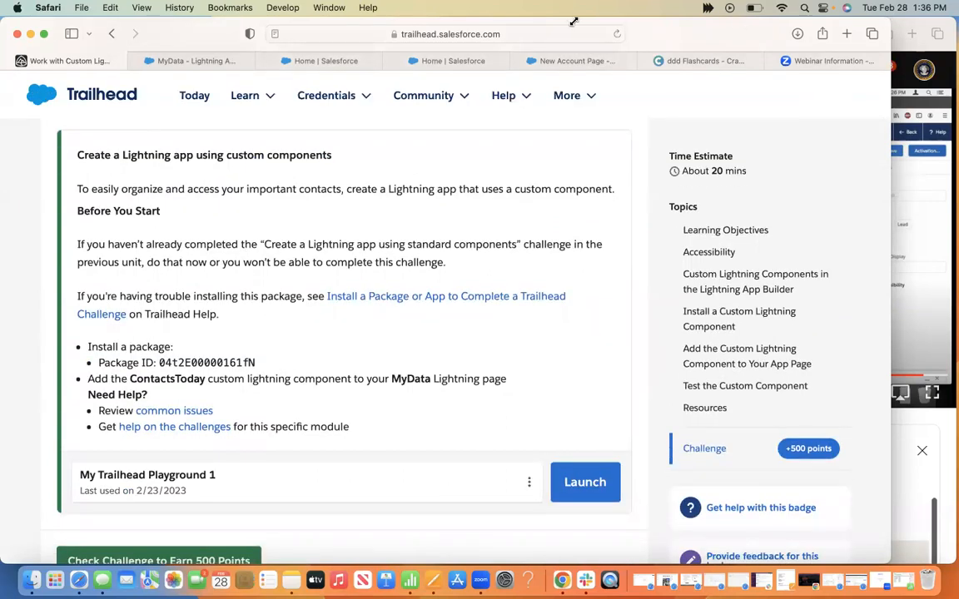
Step: Switch to the YouTube window, play "Work with Custom Lightning Components in Salesforce" in full screen and dismiss the ad banner
left_click_drag(890, 18, 574, 21)
left_click(838, 32)
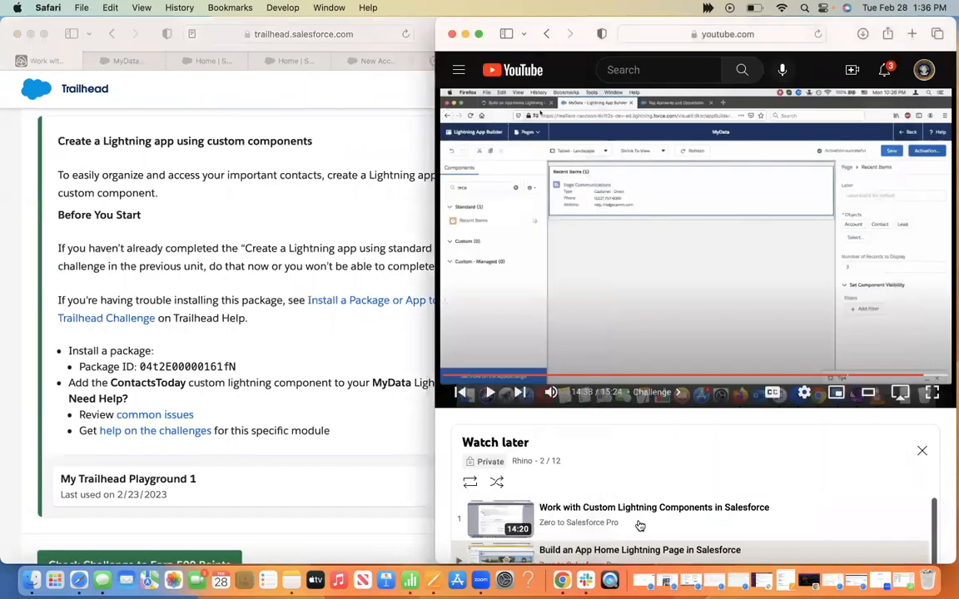
left_click(638, 522)
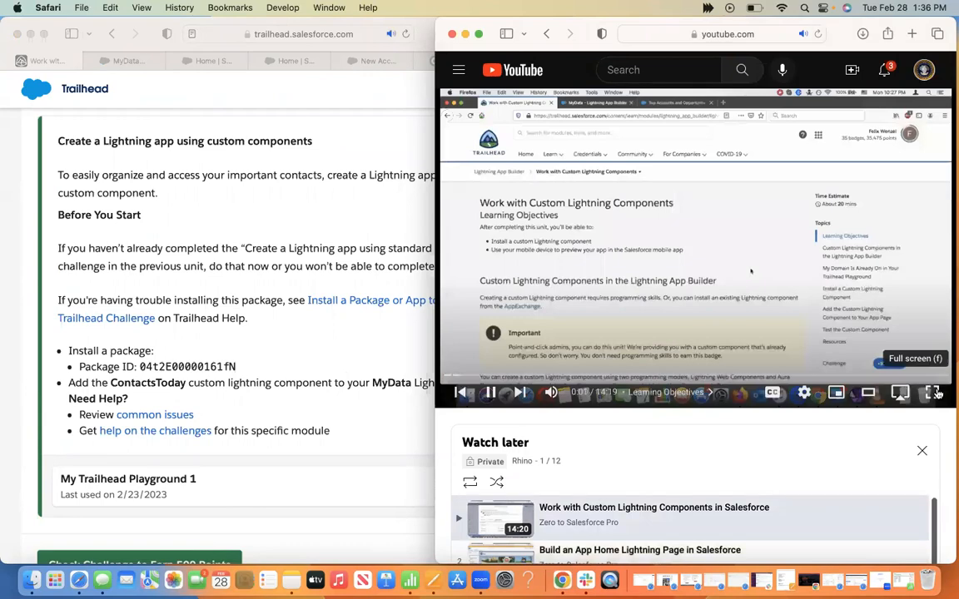
left_click(937, 393)
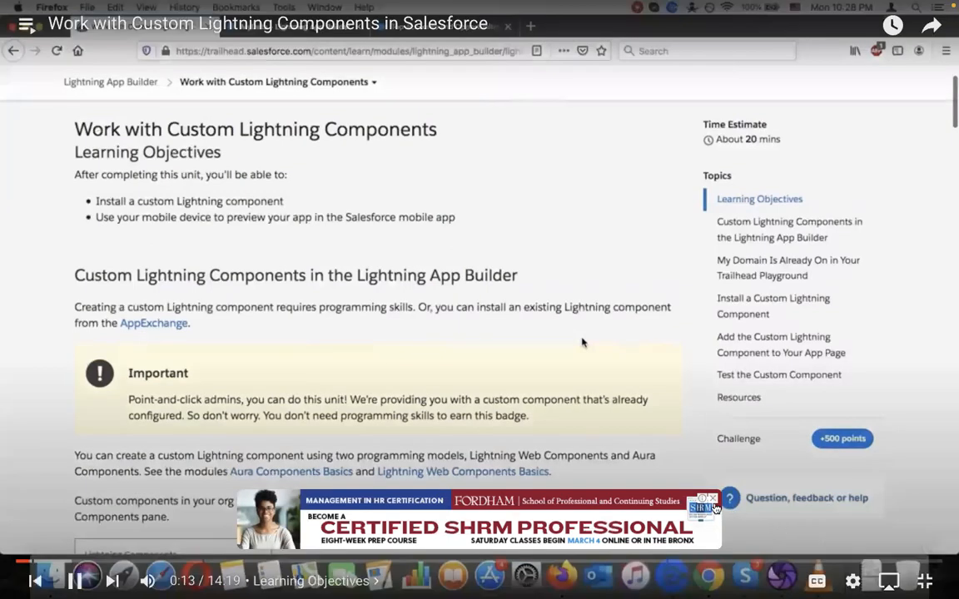
left_click(713, 500)
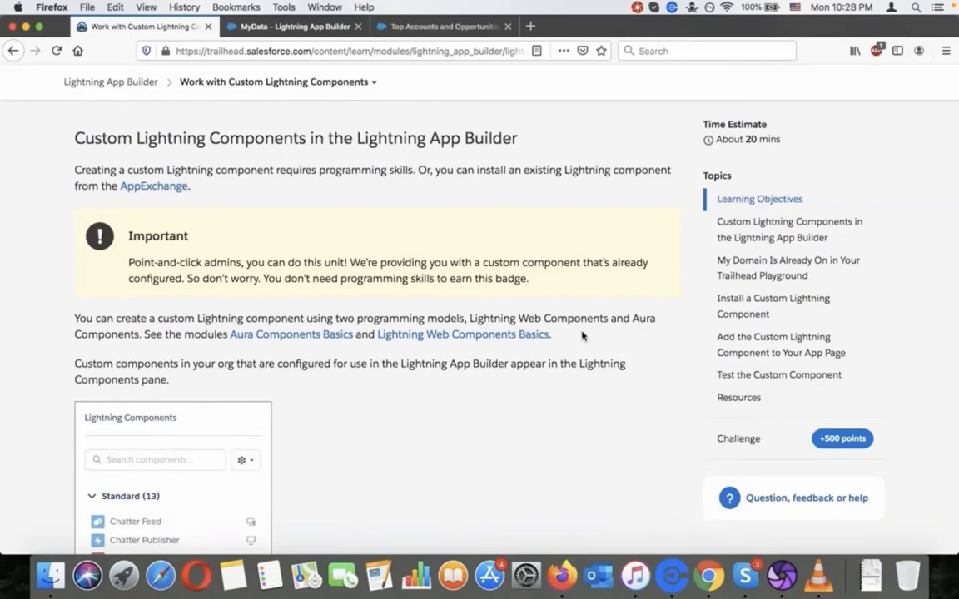
Step: Read the unit's section on how custom Lightning components appear in the Lightning App Builder and what they require
scroll(583, 335, "down", 1)
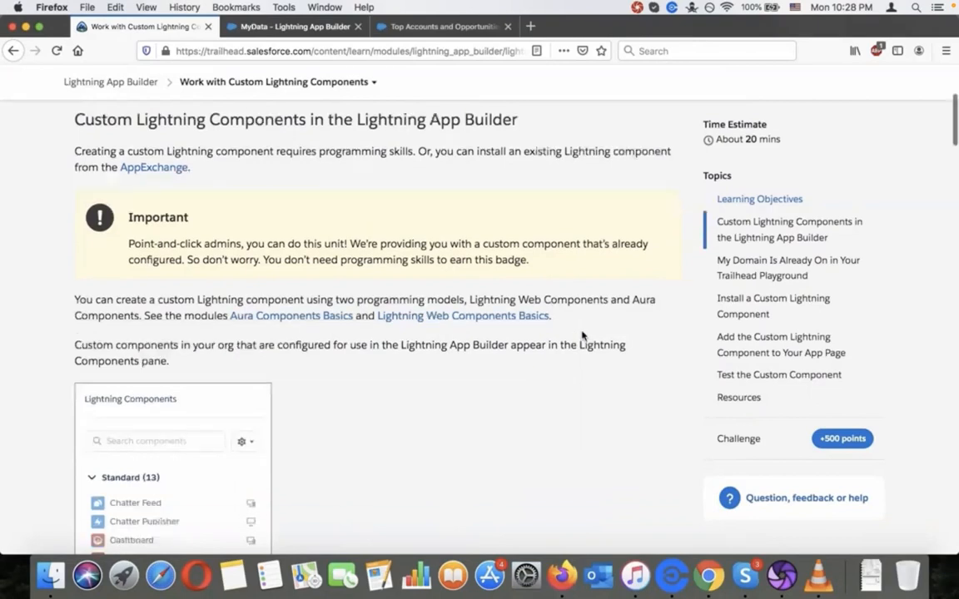
scroll(583, 335, "down", 1)
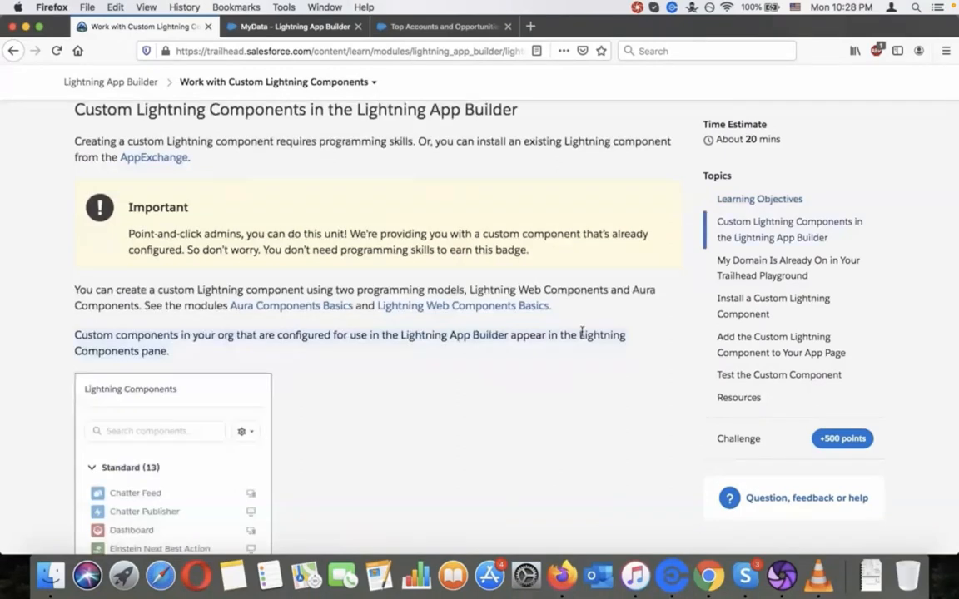
scroll(582, 335, "down", 5)
scroll(583, 336, "down", 2)
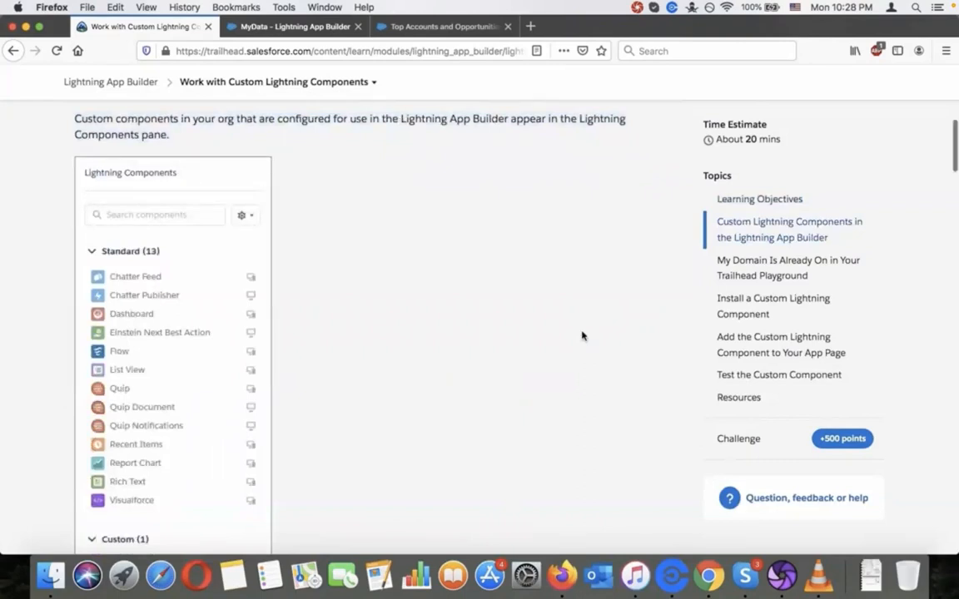
scroll(554, 335, "down", 5)
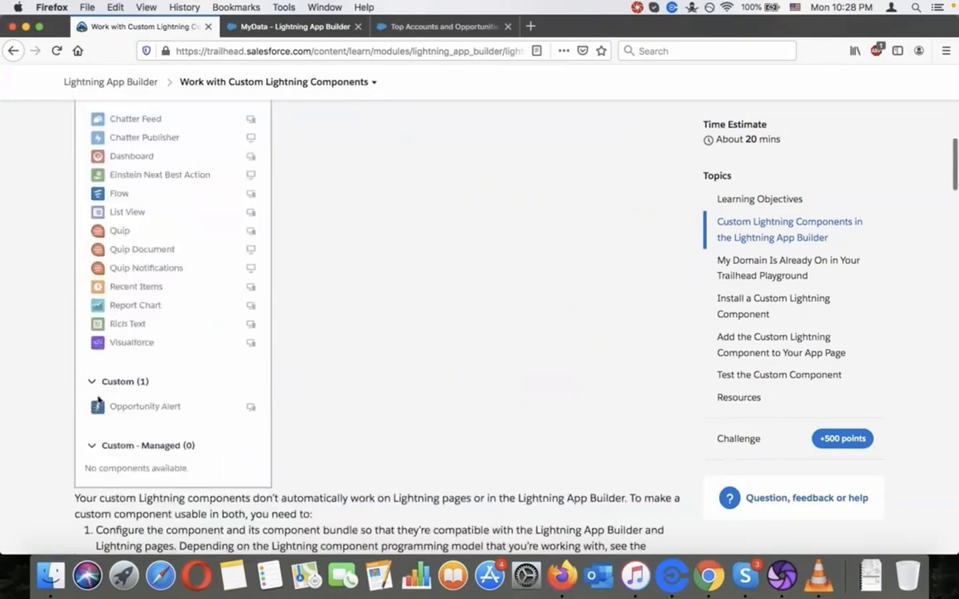
scroll(126, 412, "down", 1)
scroll(126, 412, "down", 3)
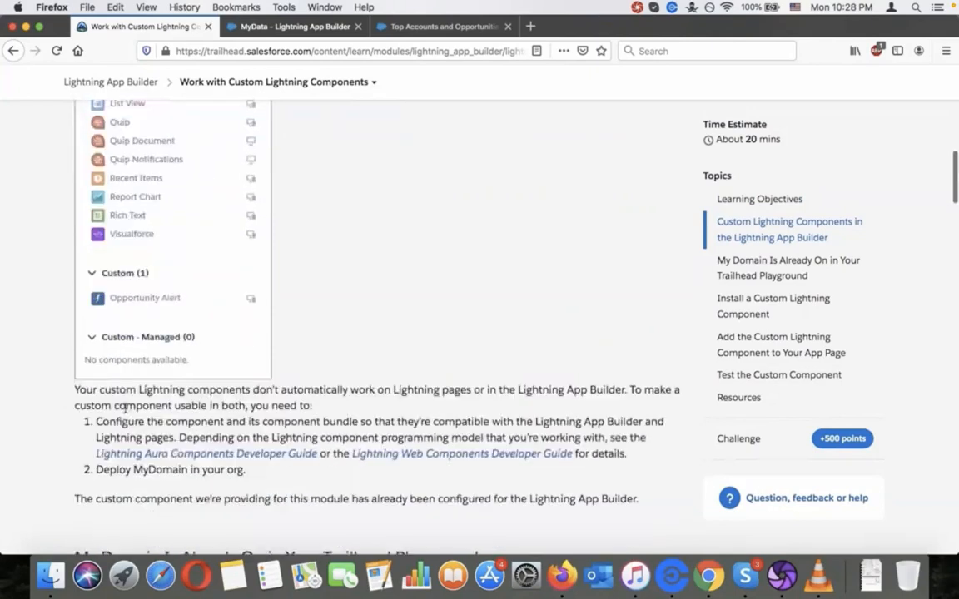
scroll(127, 412, "down", 4)
scroll(127, 412, "down", 3)
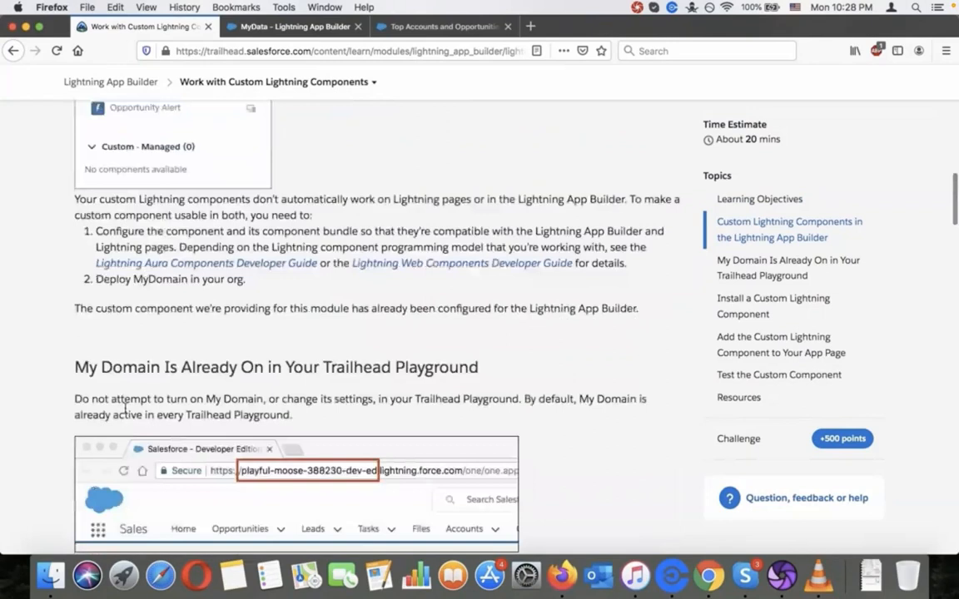
scroll(127, 413, "down", 1)
scroll(126, 412, "down", 3)
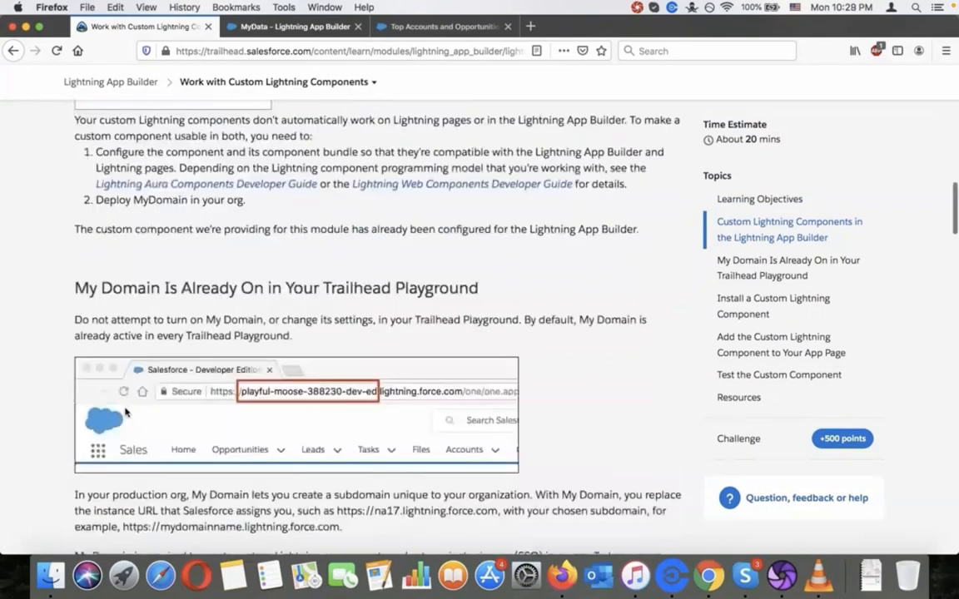
scroll(126, 412, "down", 1)
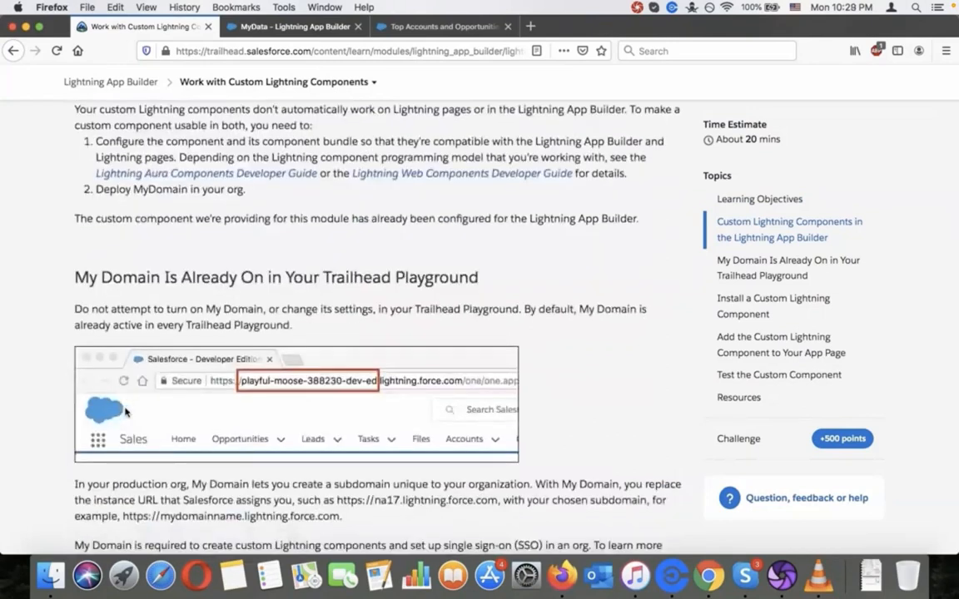
scroll(126, 412, "up", 5)
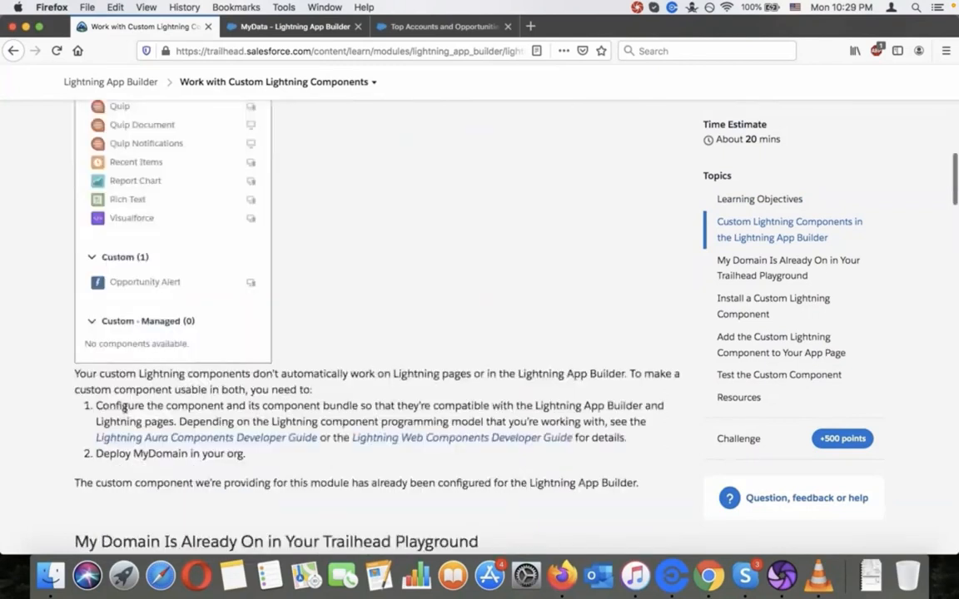
scroll(125, 408, "up", 1)
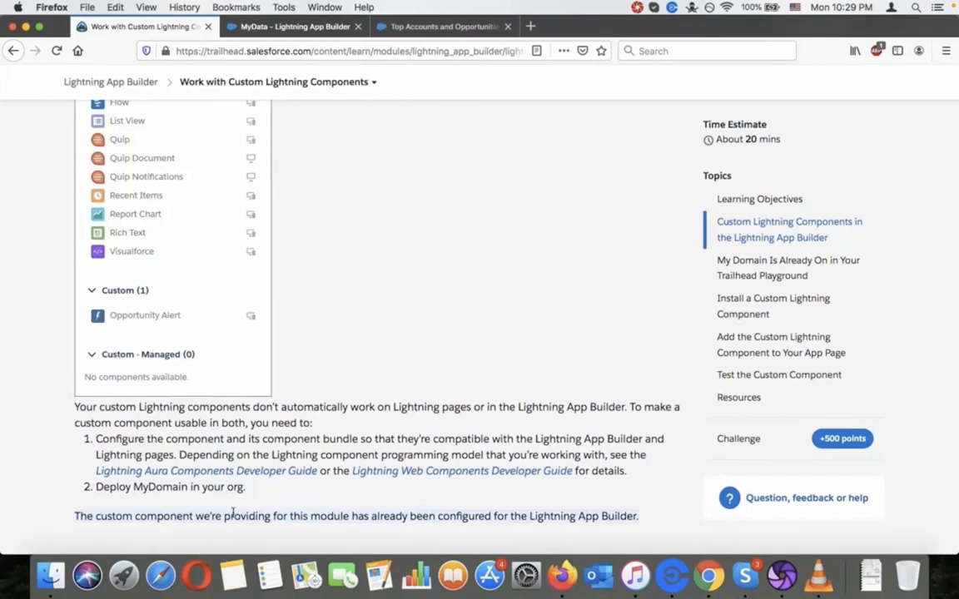
scroll(232, 513, "up", 2)
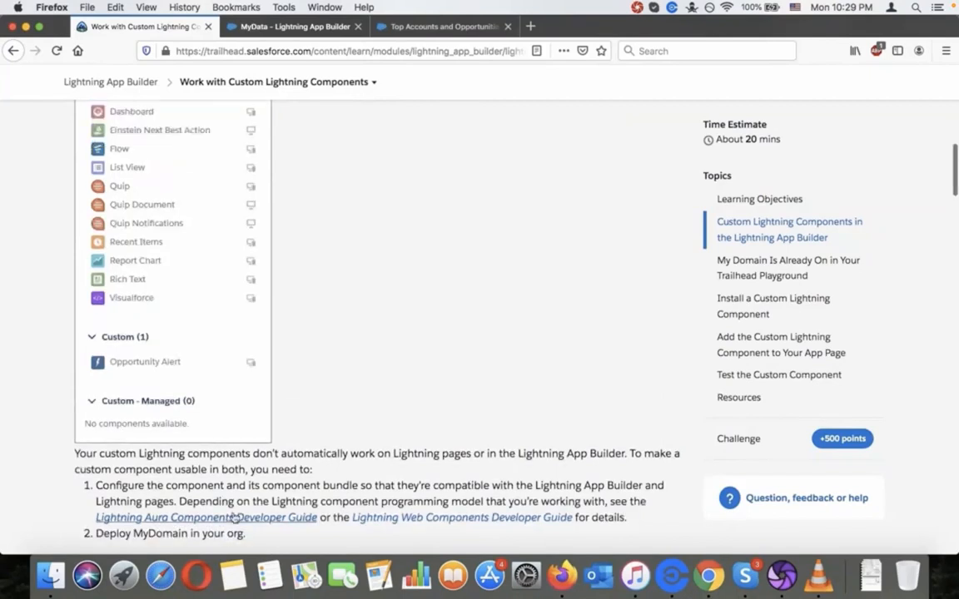
Step: Read the My Domain section and the instructions for installing the custom Opportunity Alert component
scroll(232, 516, "down", 10)
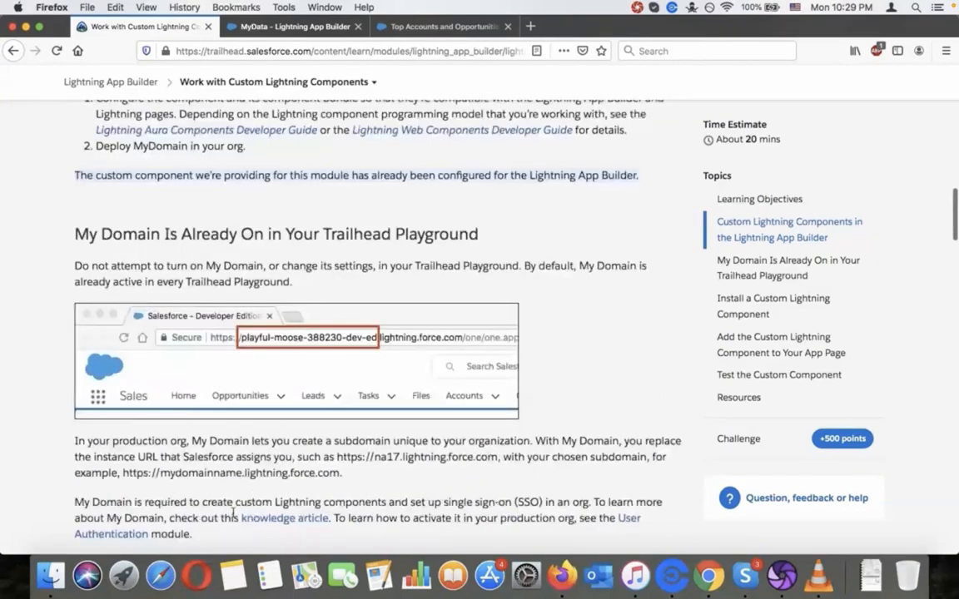
scroll(234, 513, "down", 1)
scroll(232, 517, "down", 2)
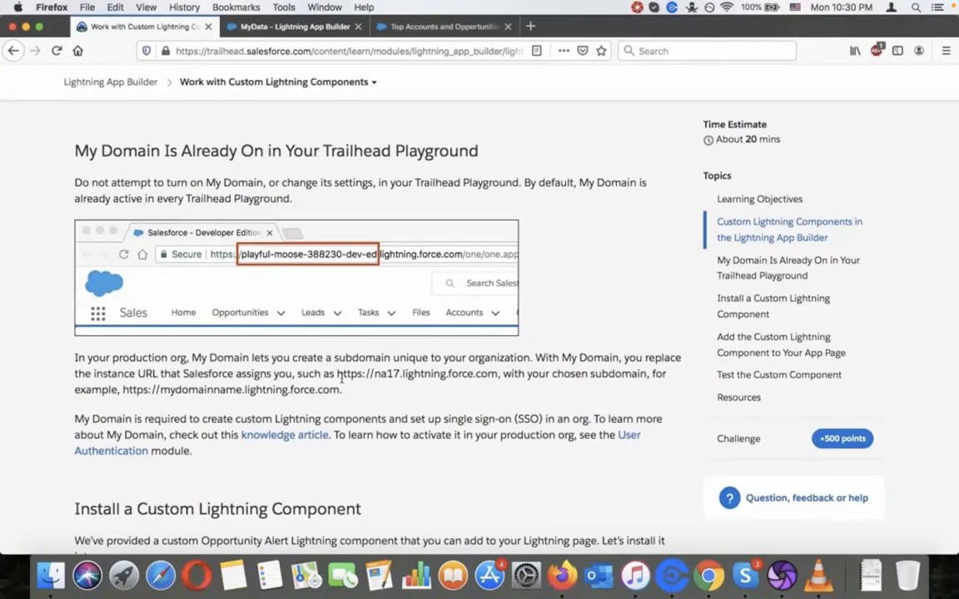
scroll(341, 379, "down", 3)
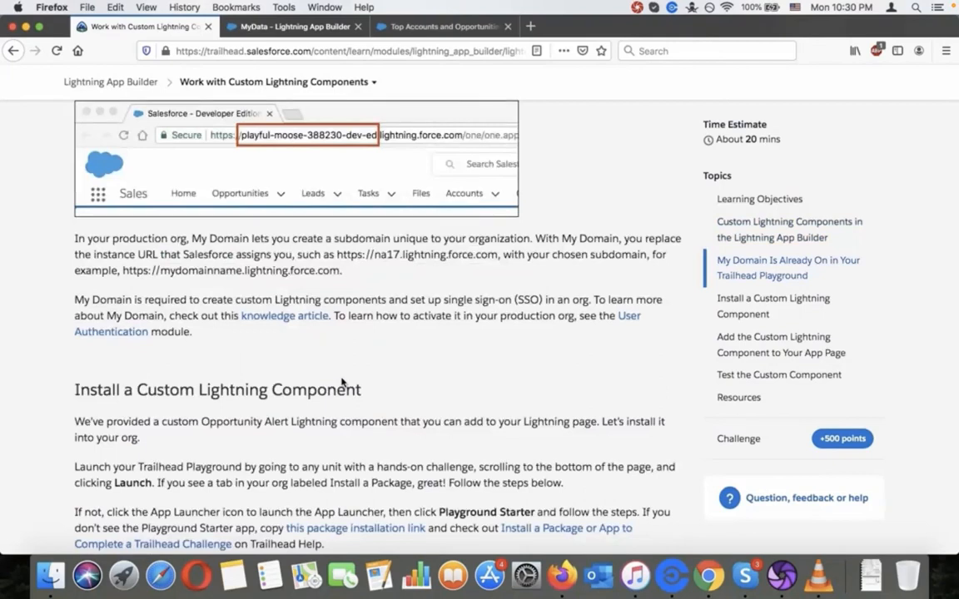
scroll(341, 382, "down", 5)
scroll(341, 382, "down", 1)
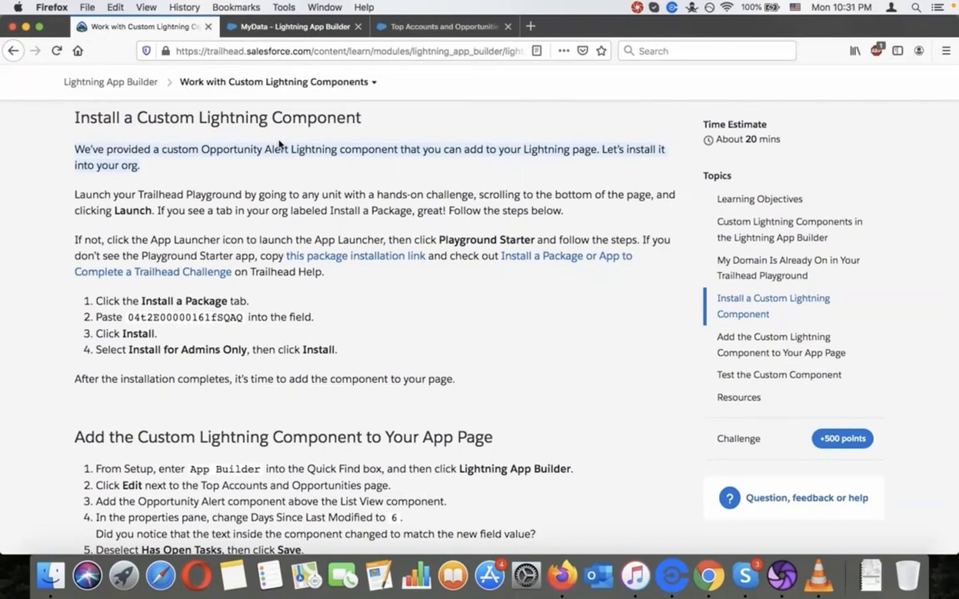
Step: Copy the package ID 04t2E00000161fSQAQ from the custom component installation steps
double_click(159, 317)
right_click(173, 324)
left_click(175, 325)
Step: Leave the MyData page's editor and return to the Lightning App Builder page list in Setup
left_click(354, 31)
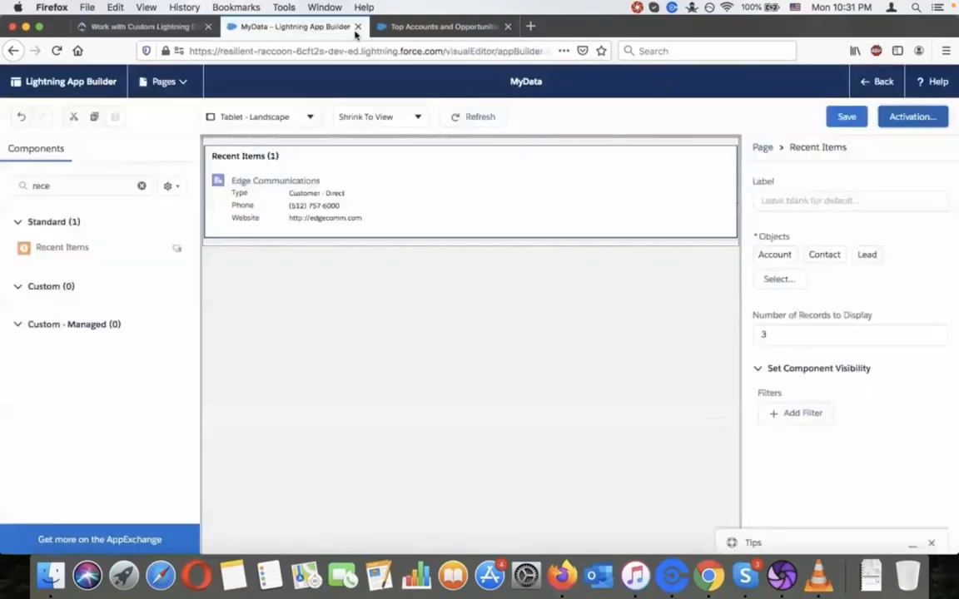
left_click(399, 29)
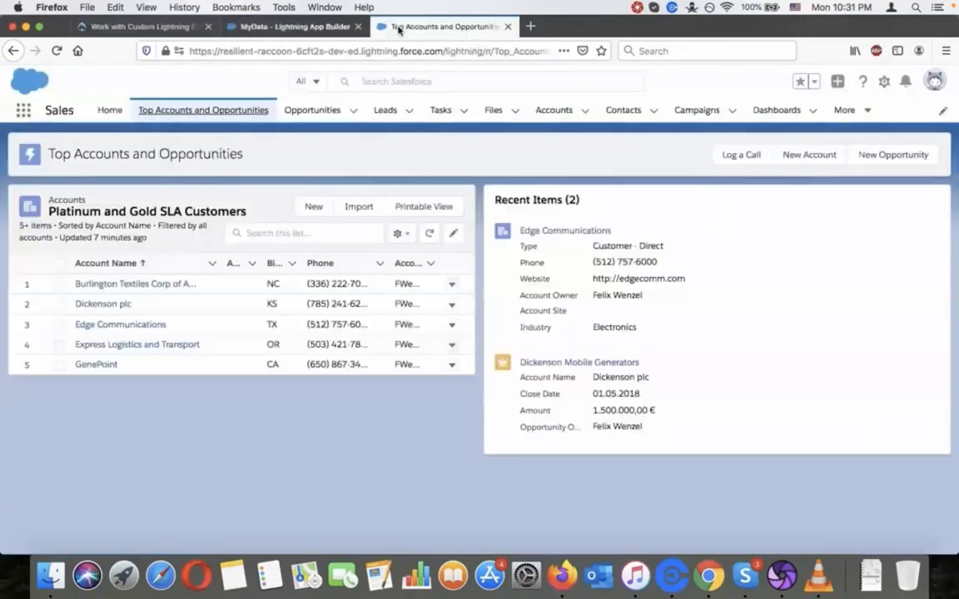
left_click(299, 28)
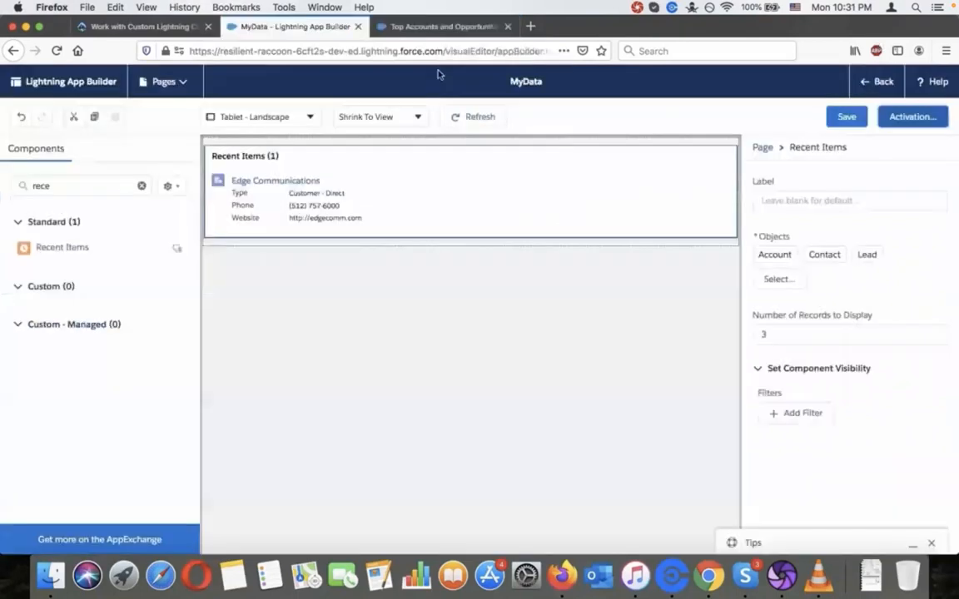
left_click(884, 82)
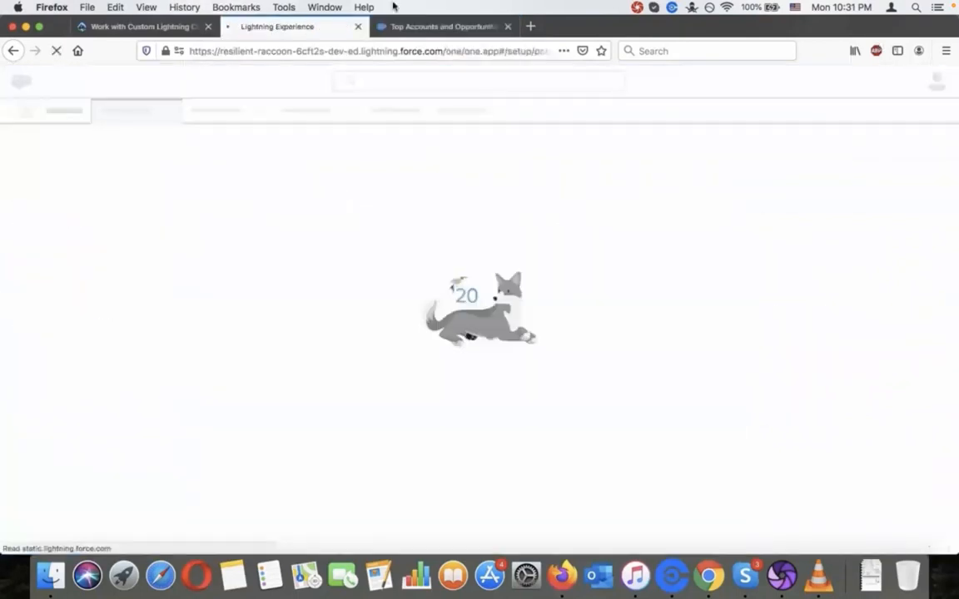
left_click(144, 28)
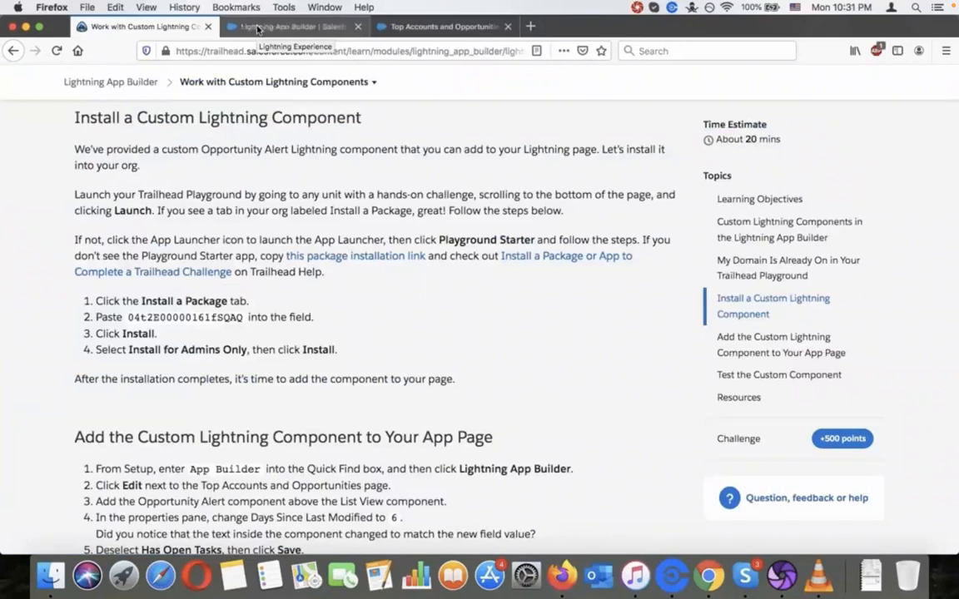
left_click(257, 29)
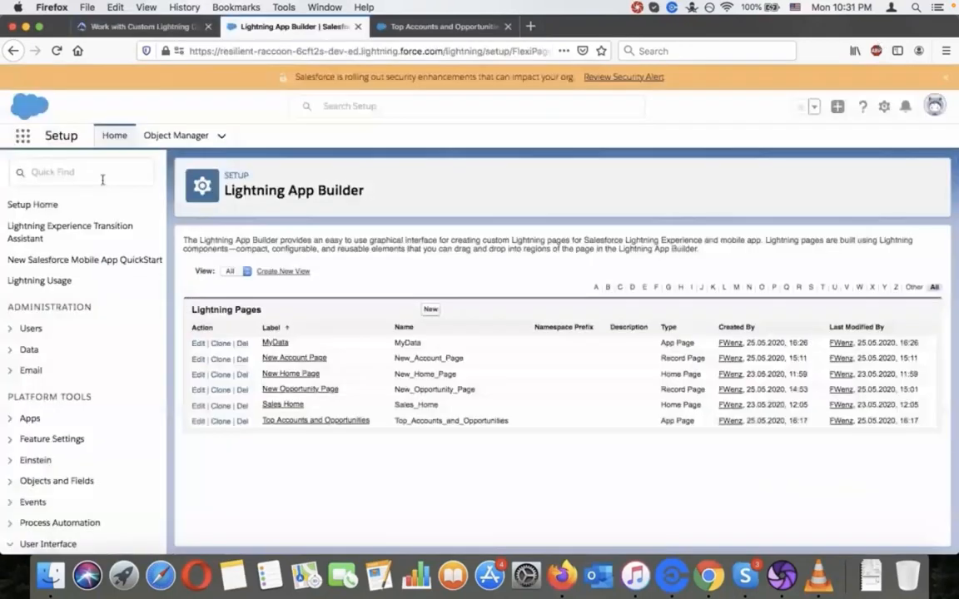
Step: Search Setup for "install", open Installed Packages, and return to the Trailhead unit's custom component installation instructions
left_click(103, 180)
type("install")
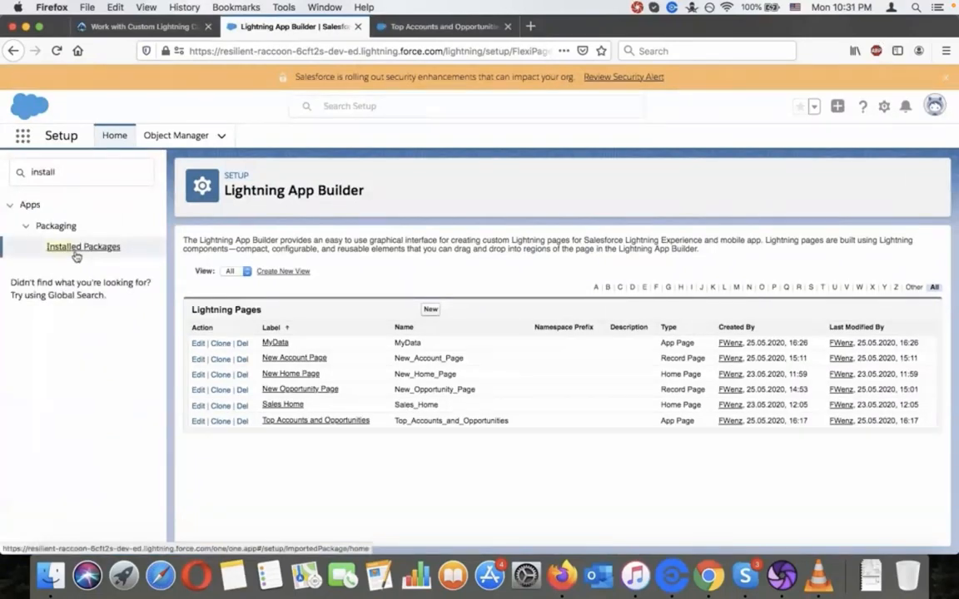
left_click(75, 251)
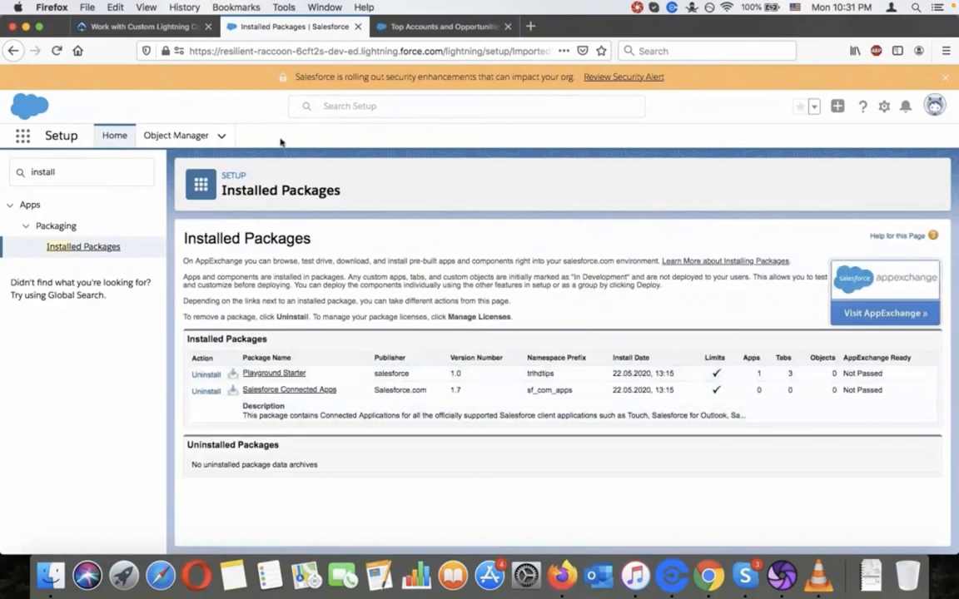
left_click(160, 30)
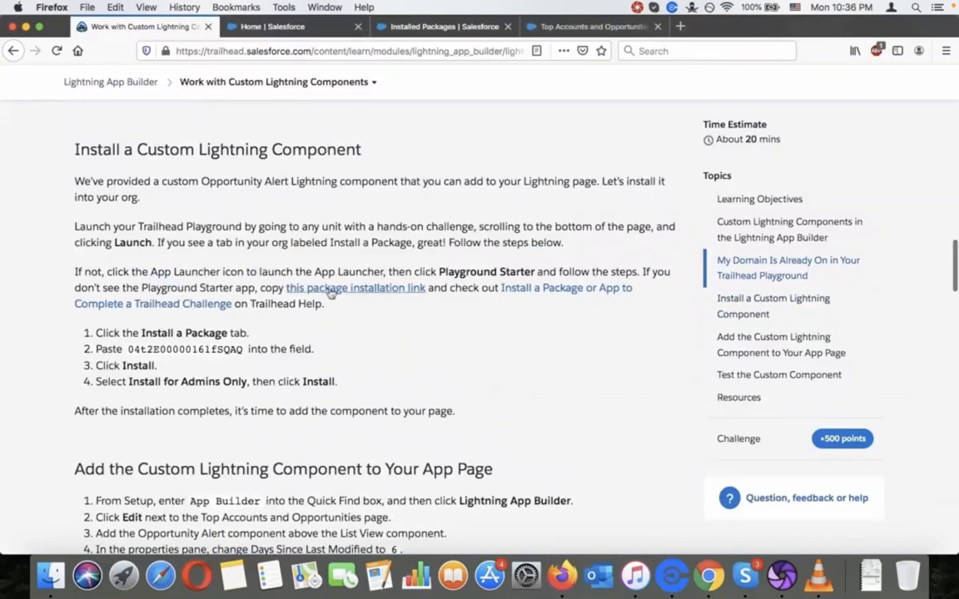
right_click(333, 291)
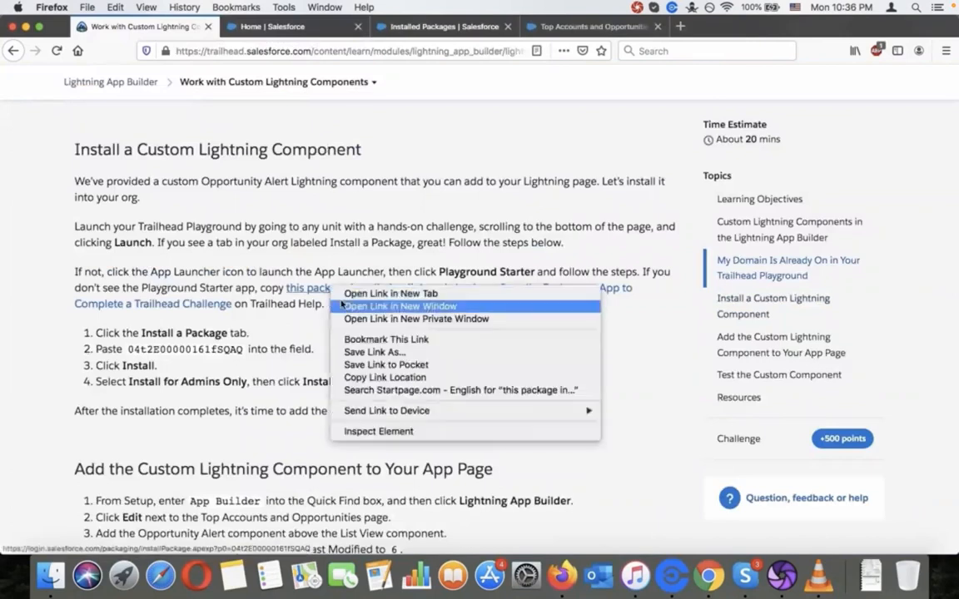
left_click(341, 306)
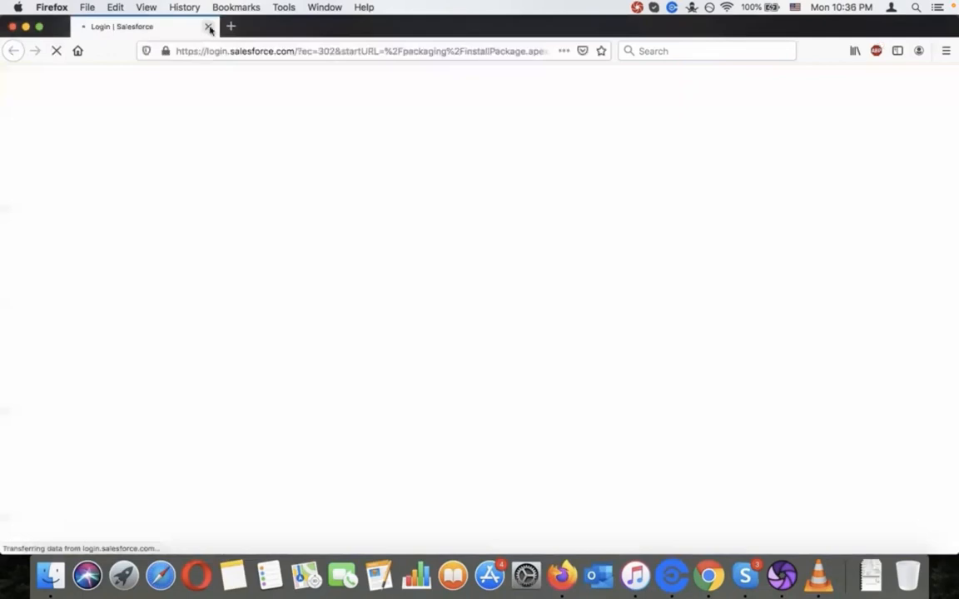
left_click(209, 28)
Step: Open the unit's package installation link in a new browser tab and switch to it
right_click(343, 288)
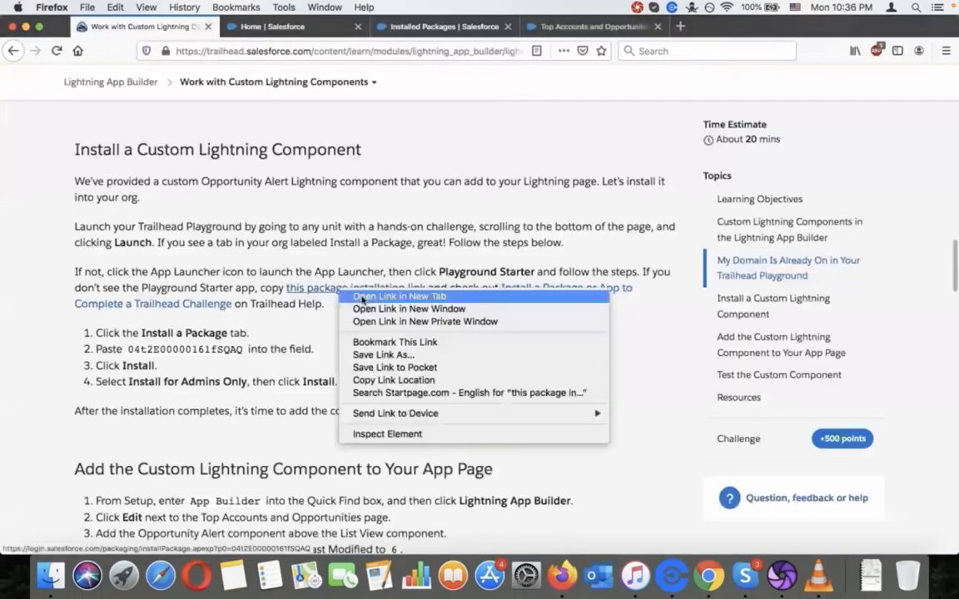
left_click(362, 297)
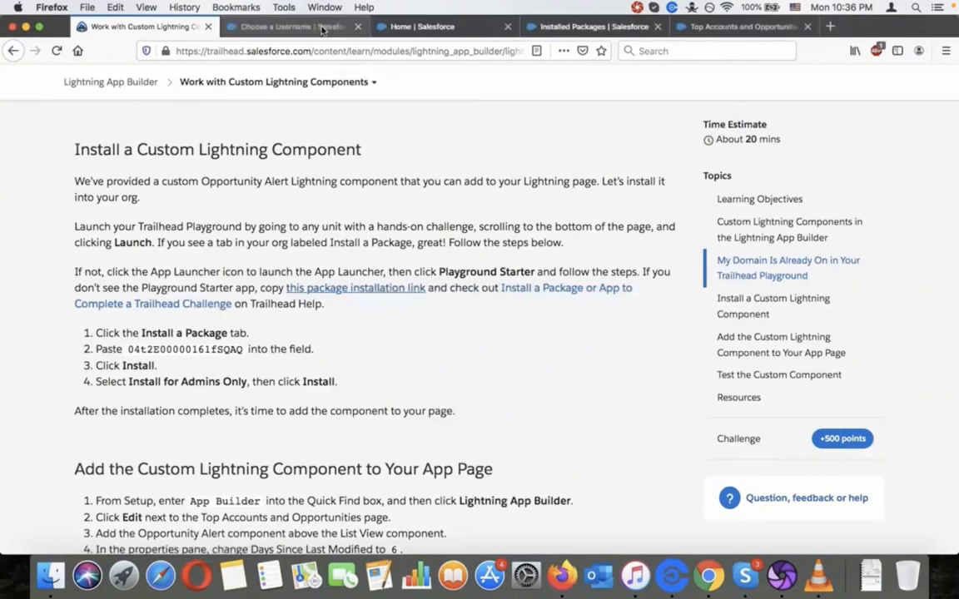
left_click(322, 30)
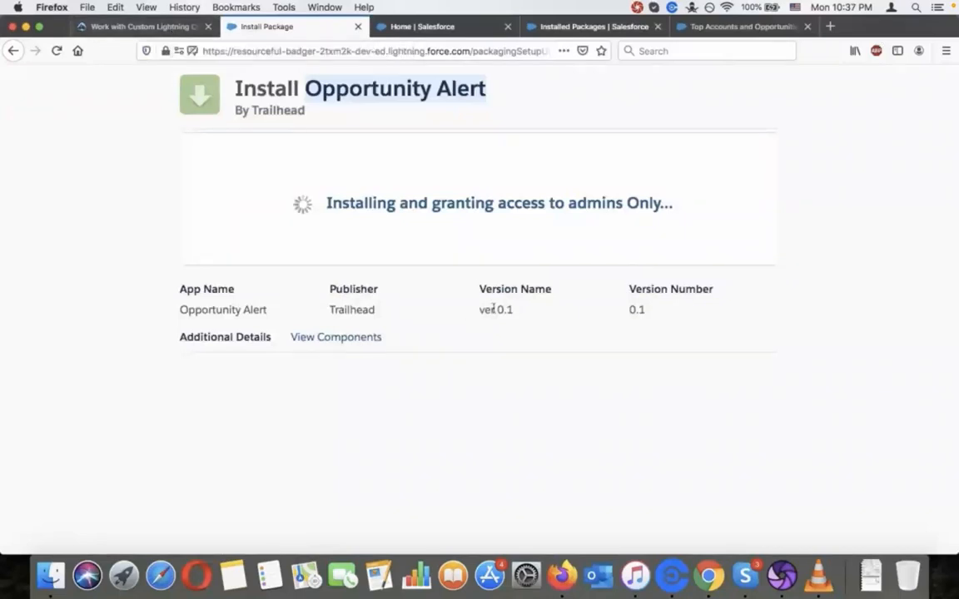
Step: Let the admins-only installation of the Opportunity Alert package run and finish it
left_click(473, 24)
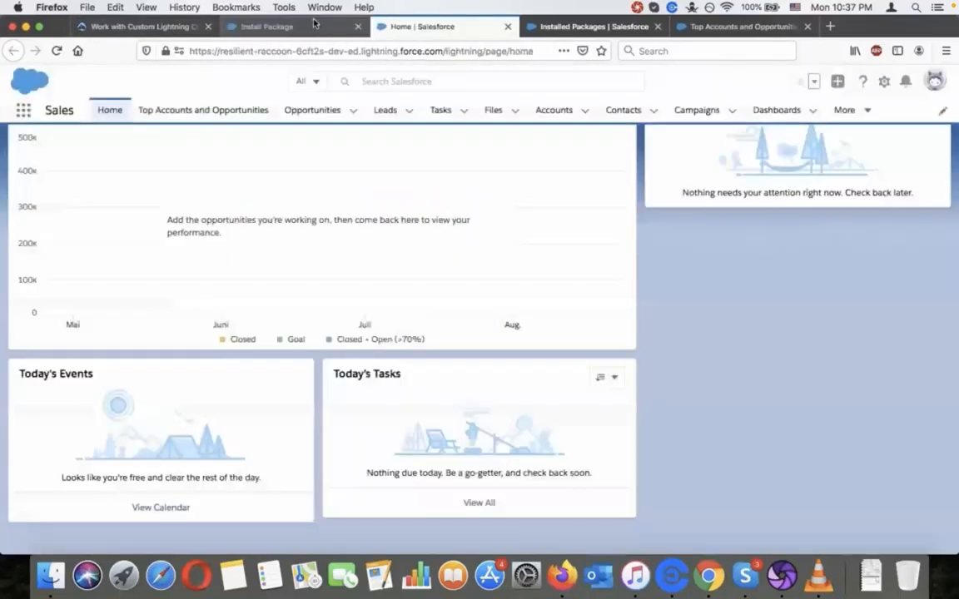
left_click(314, 24)
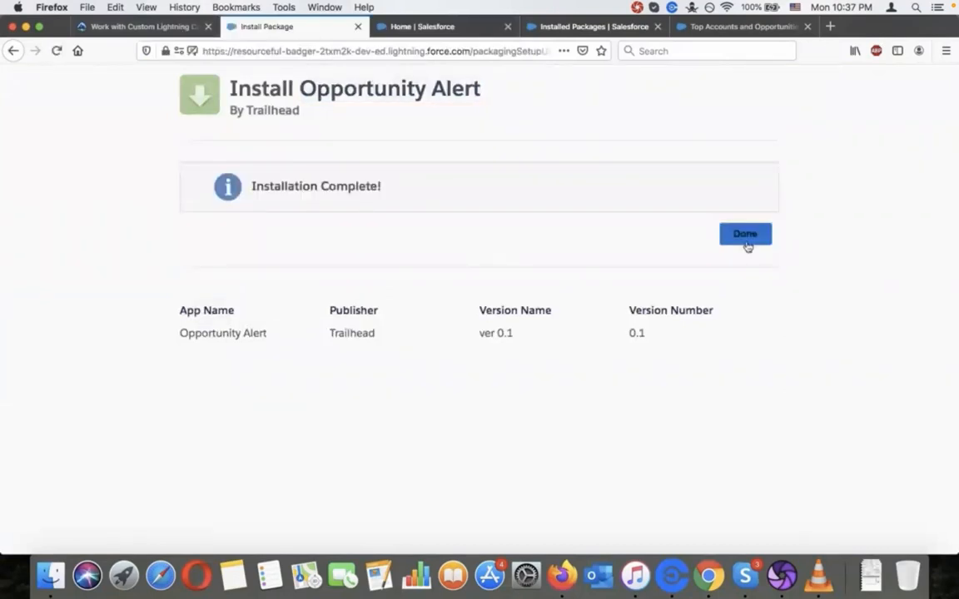
left_click(746, 236)
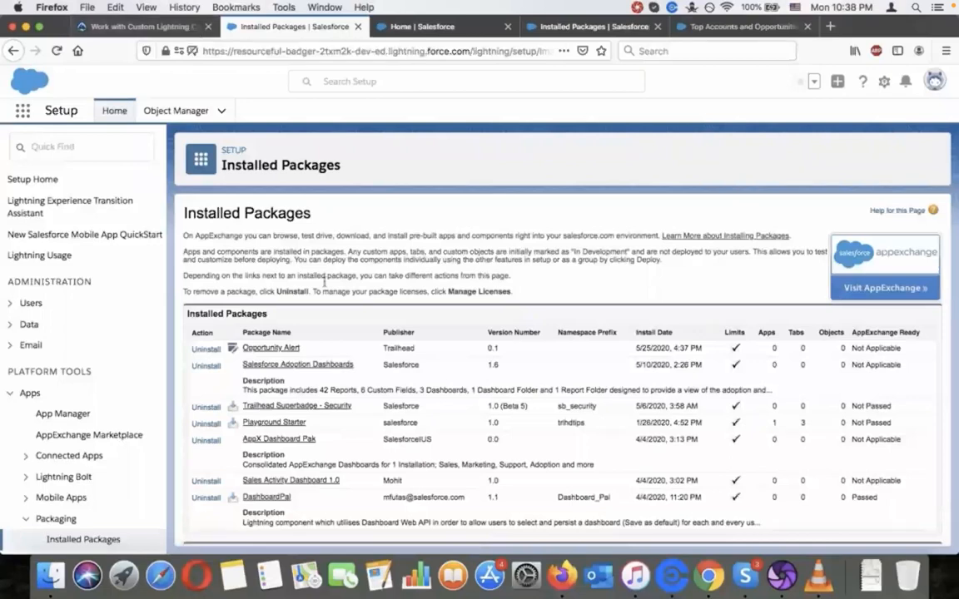
Step: Compare the Installed Packages lists of the two Salesforce orgs to check for the Opportunity Alert package
left_click(401, 27)
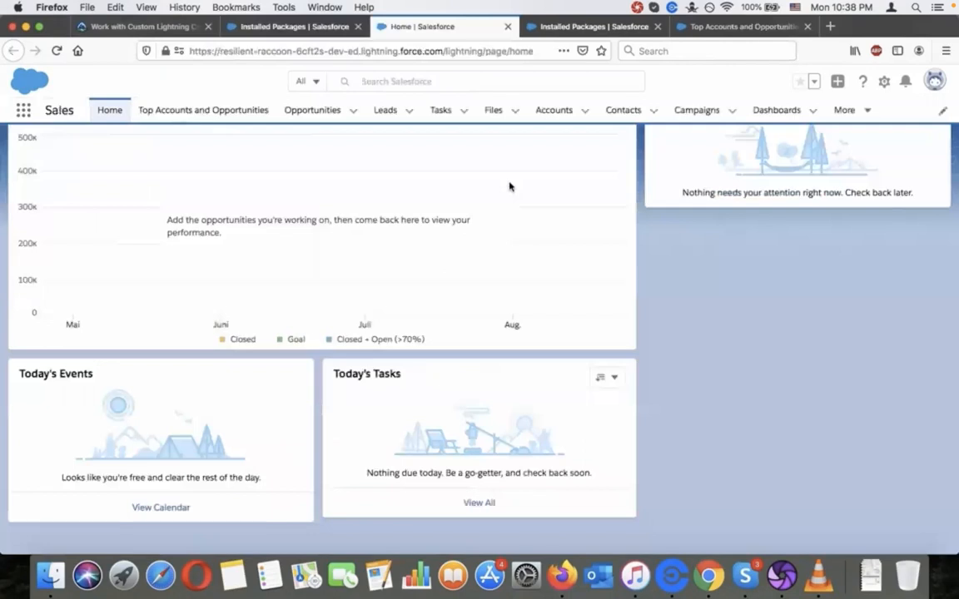
left_click(580, 28)
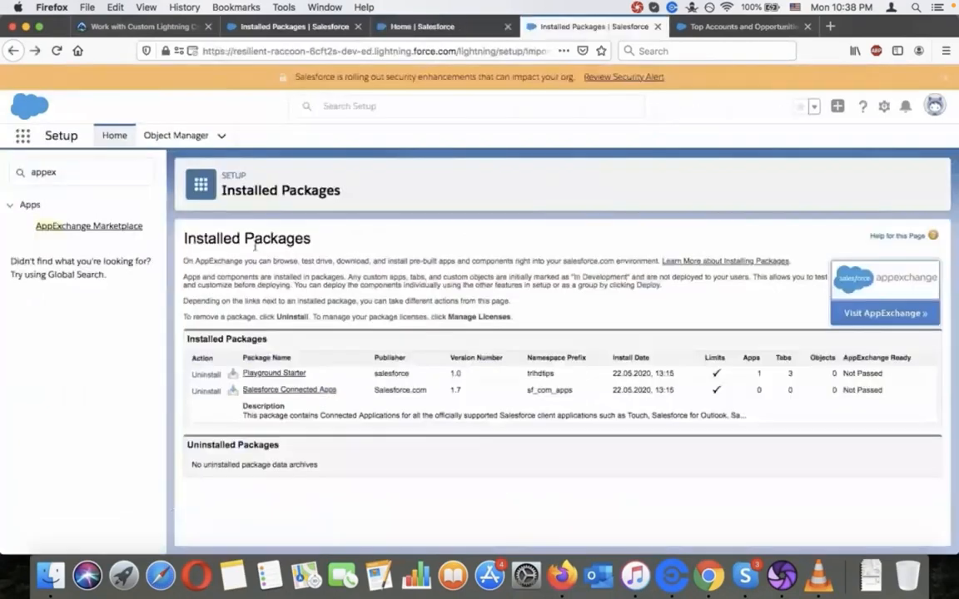
left_click(124, 227)
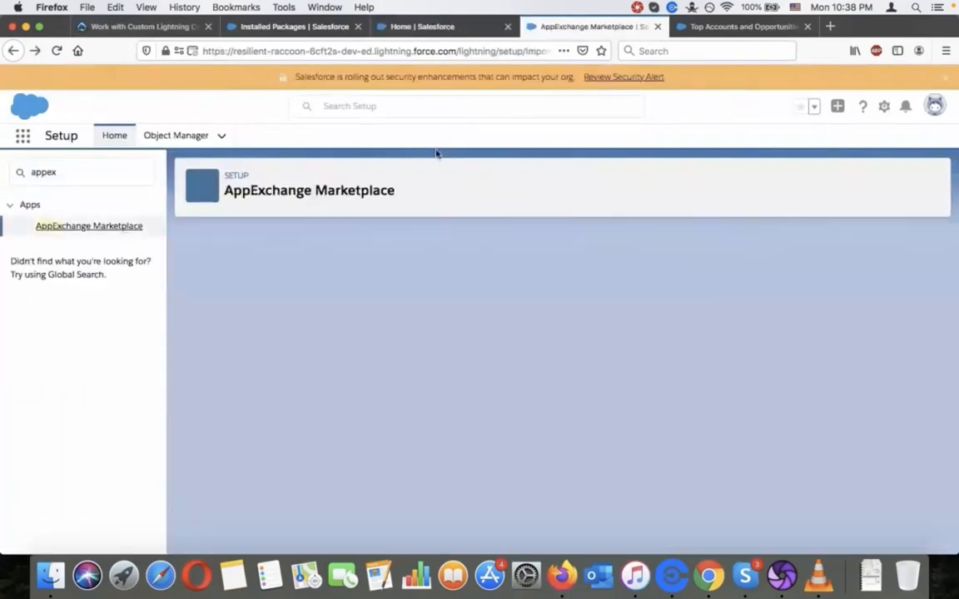
left_click(447, 28)
left_click(299, 27)
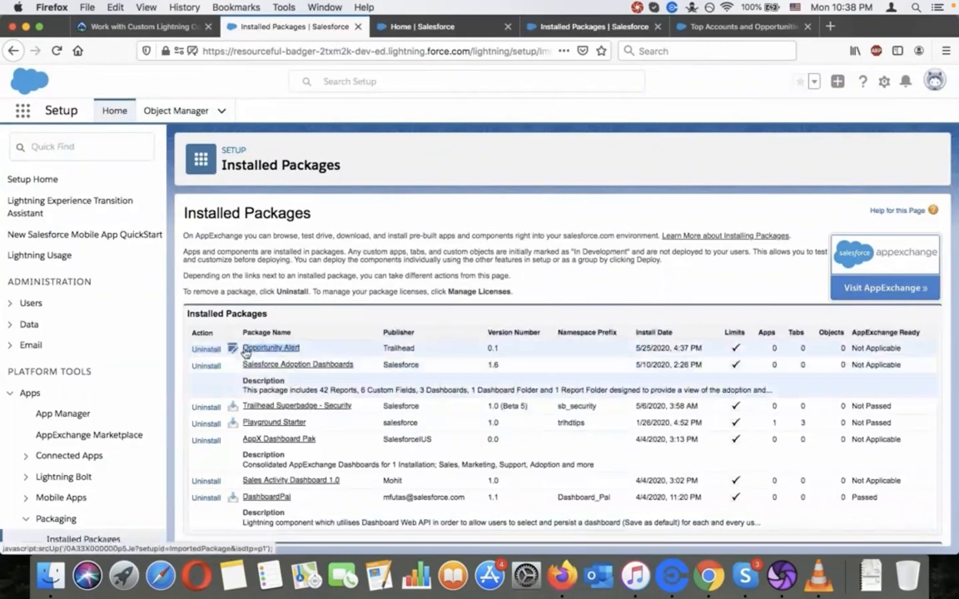
Step: Try to open the AppExchange Marketplace from Setup in the resilient-raccoon org and reload the page
left_click(612, 27)
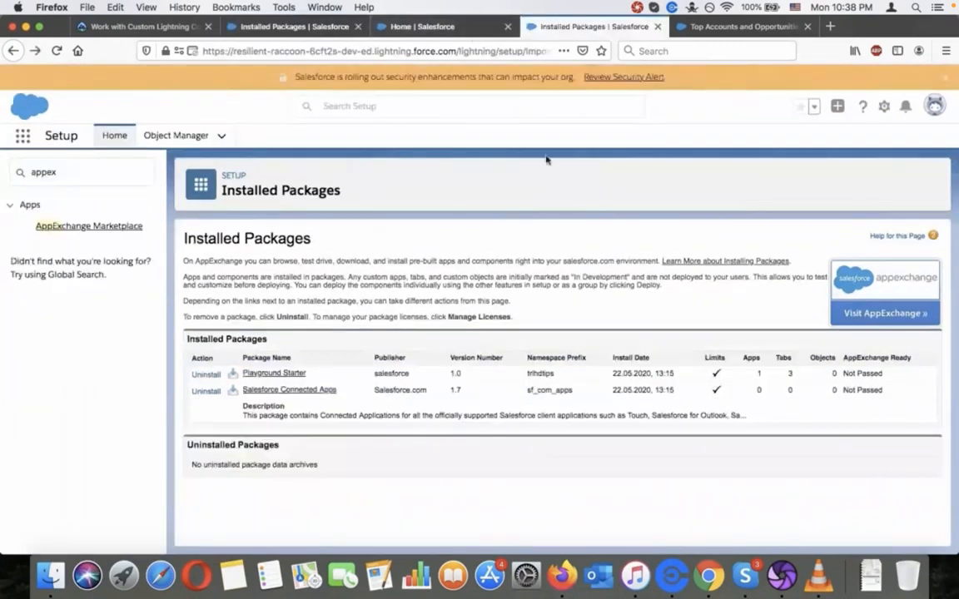
left_click(45, 227)
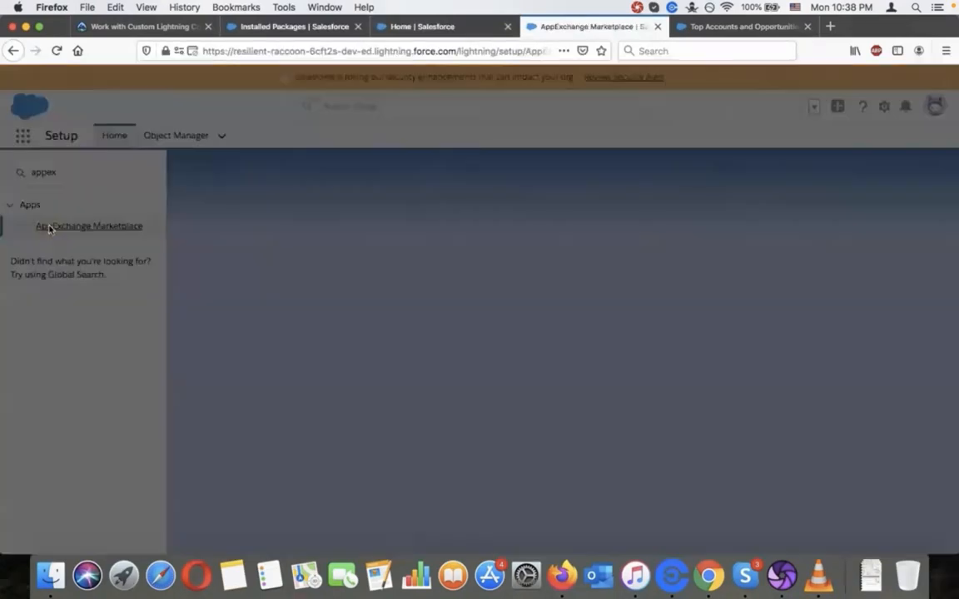
left_click(49, 226)
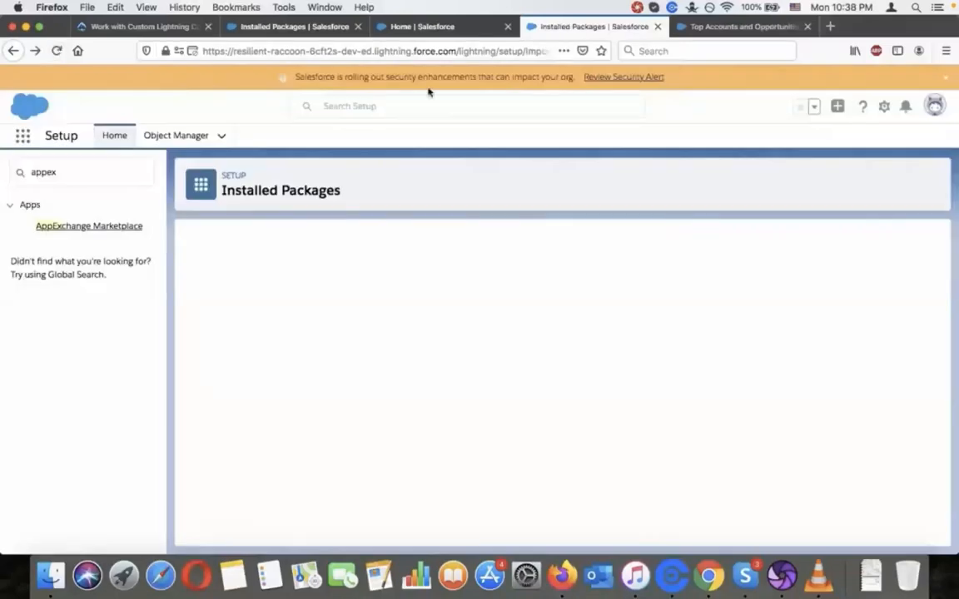
left_click(55, 52)
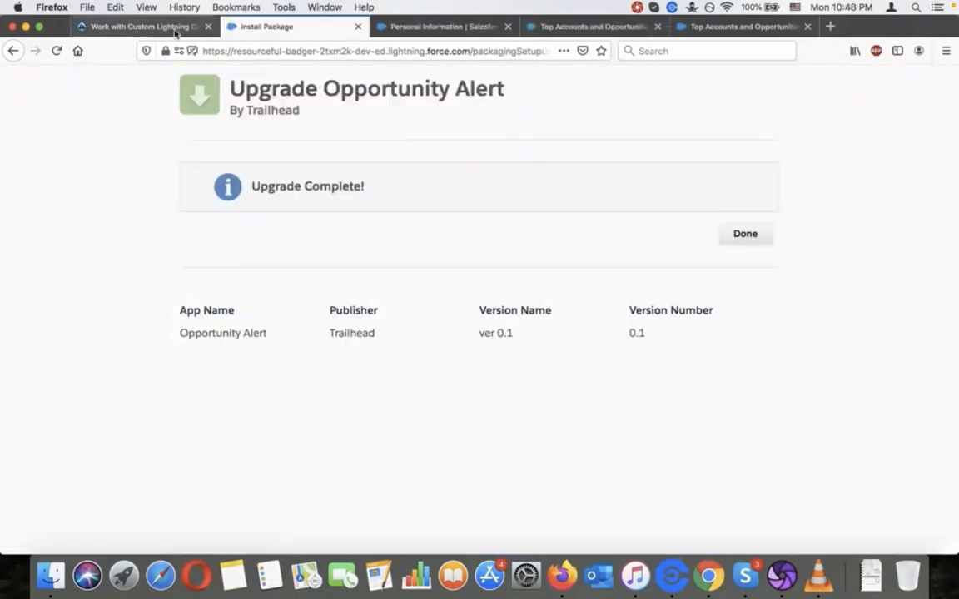
Step: Finish the Opportunity Alert package upgrade and go to the Installed Packages list
left_click(762, 236)
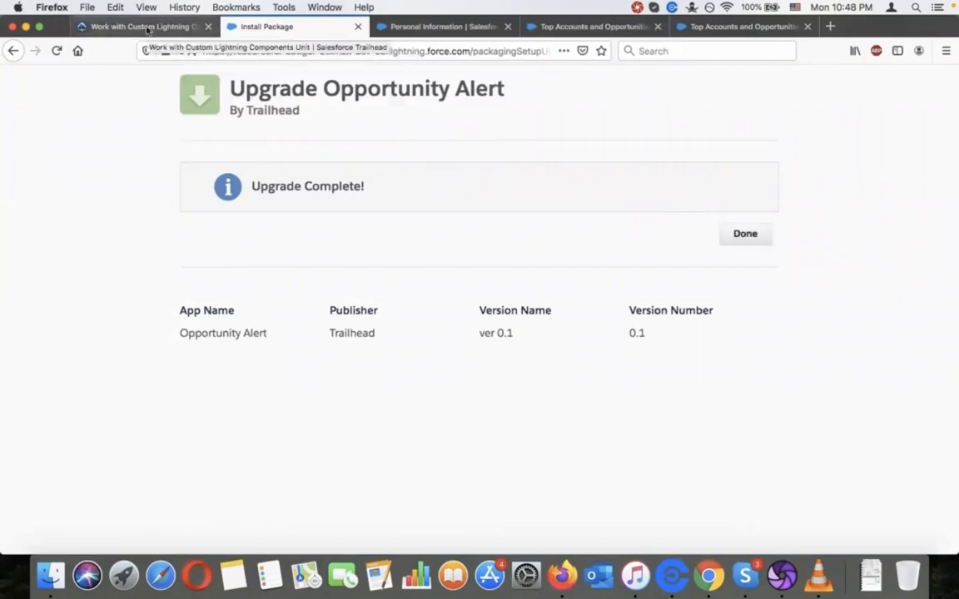
left_click(148, 28)
left_click(275, 26)
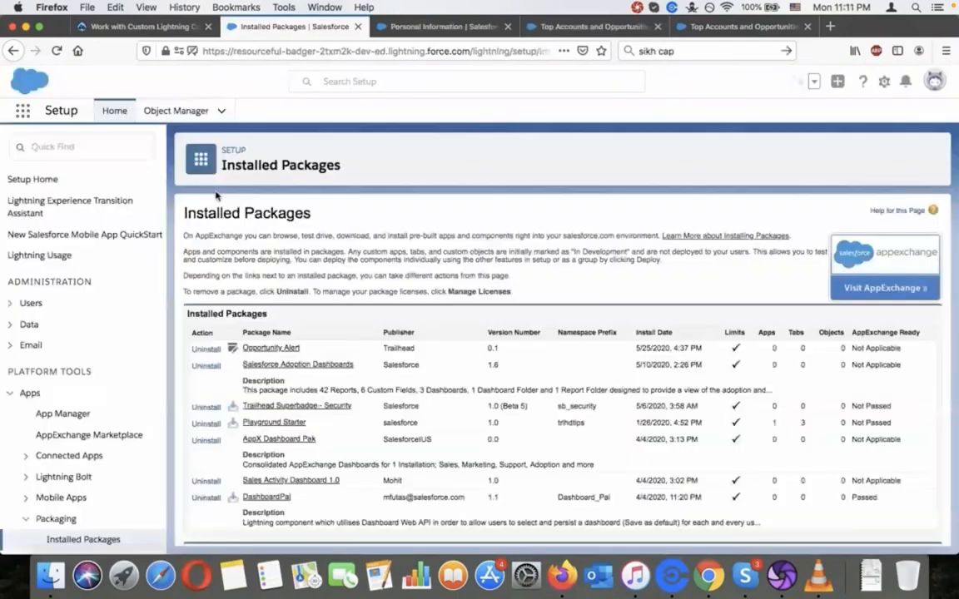
Step: Search Setup for "app builder" and open Lightning App Builder
left_click(57, 139)
type("app")
left_click(89, 147)
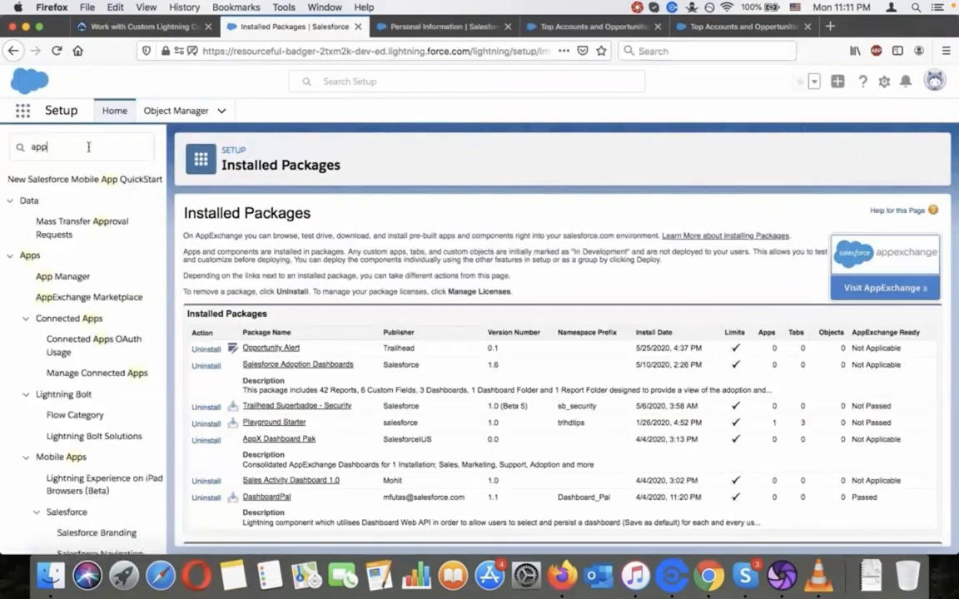
type("builder")
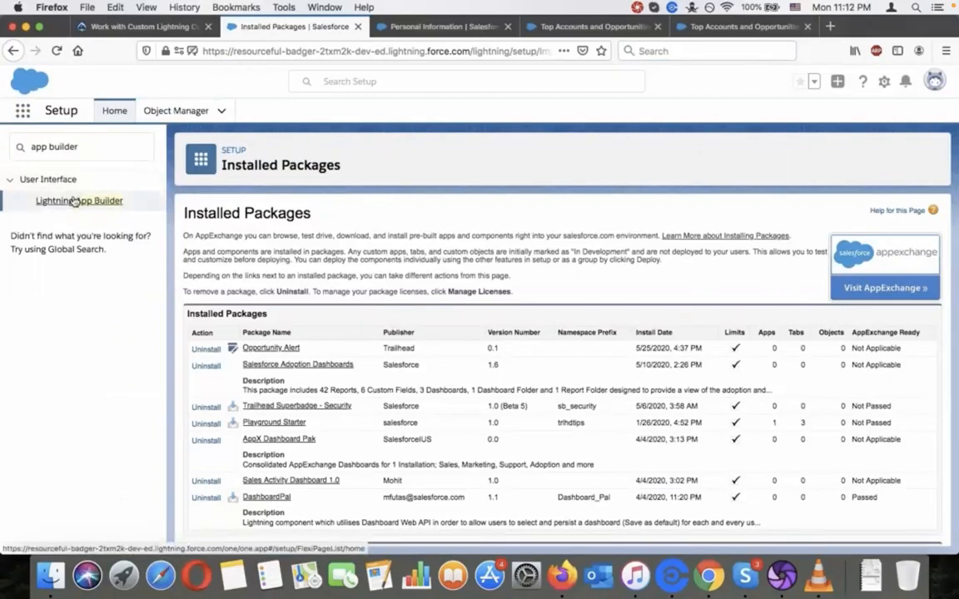
left_click(75, 200)
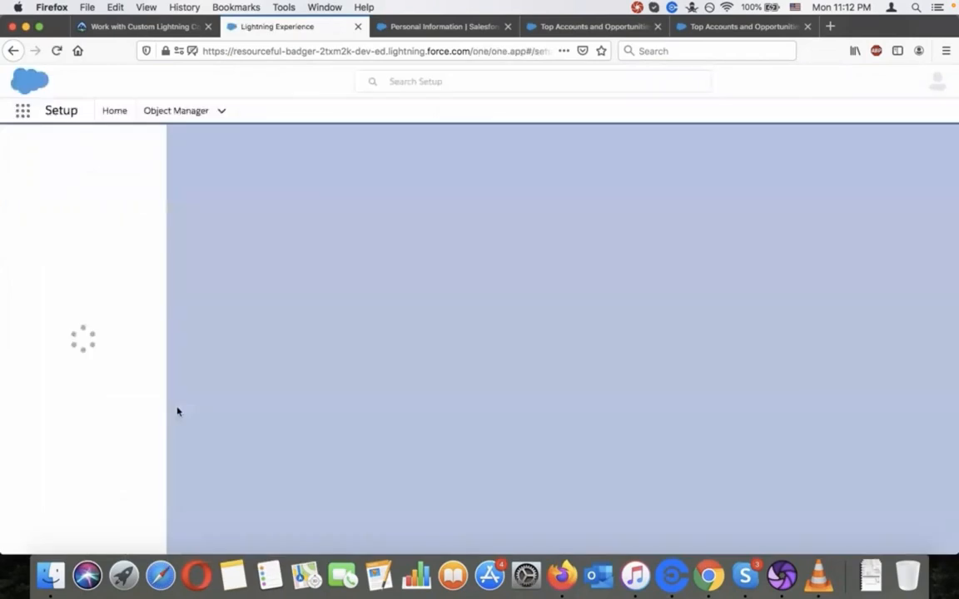
Step: Review the Trailhead unit's instructions for adding the Opportunity Alert component to the Top Accounts and Opportunities page
left_click(184, 22)
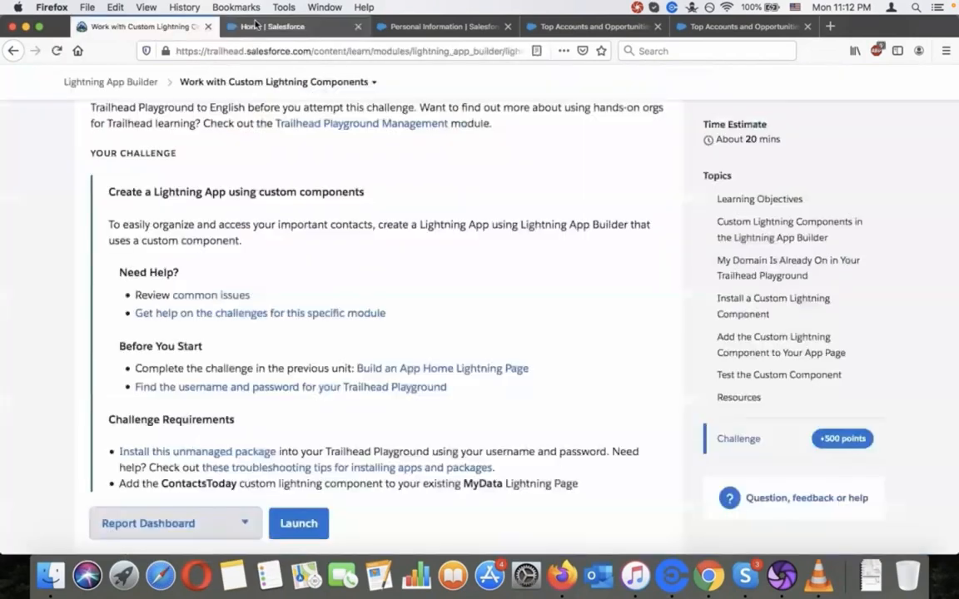
left_click(255, 25)
left_click(185, 25)
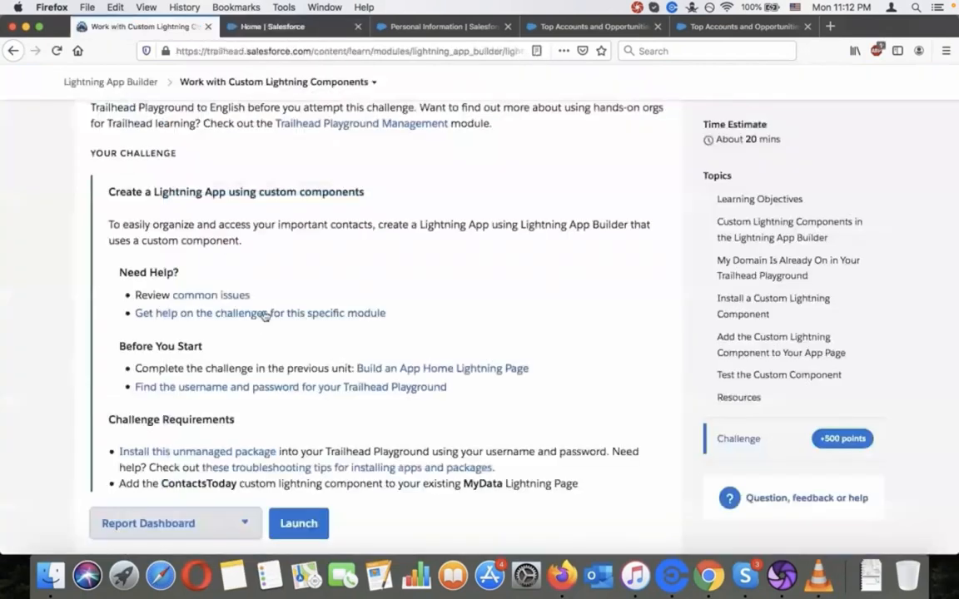
scroll(265, 314, "up", 15)
scroll(265, 314, "down", 10)
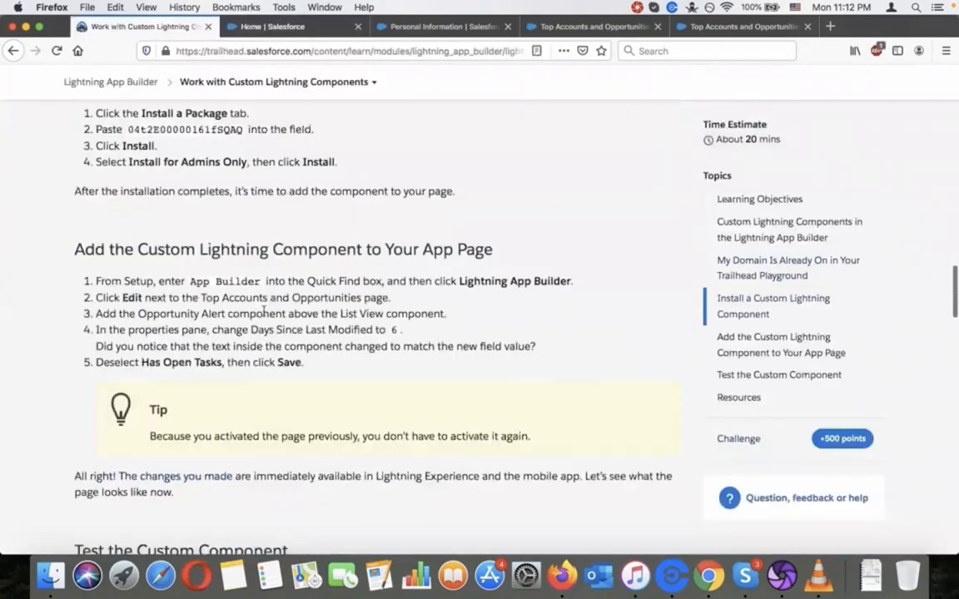
scroll(264, 312, "down", 3)
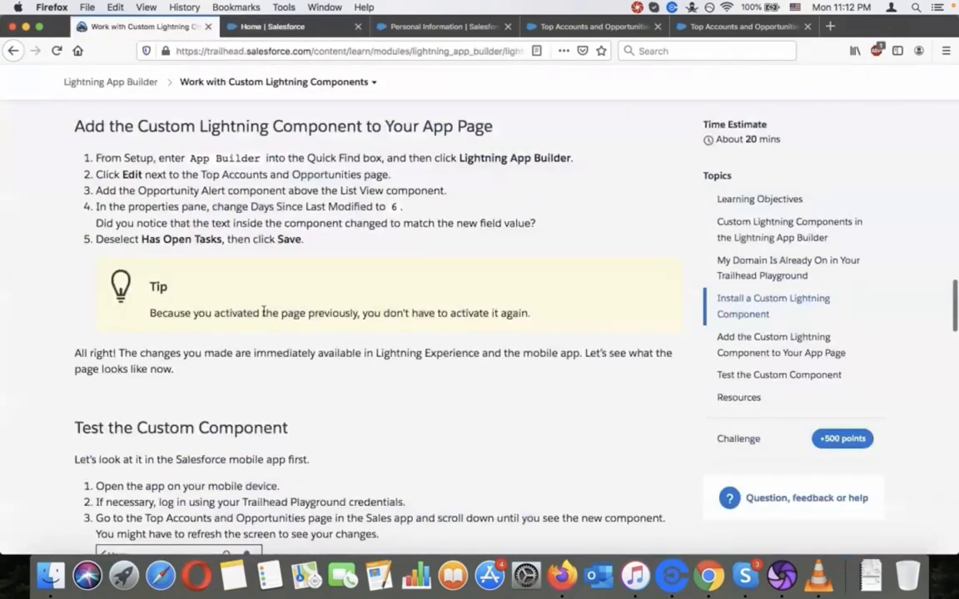
scroll(265, 311, "up", 3)
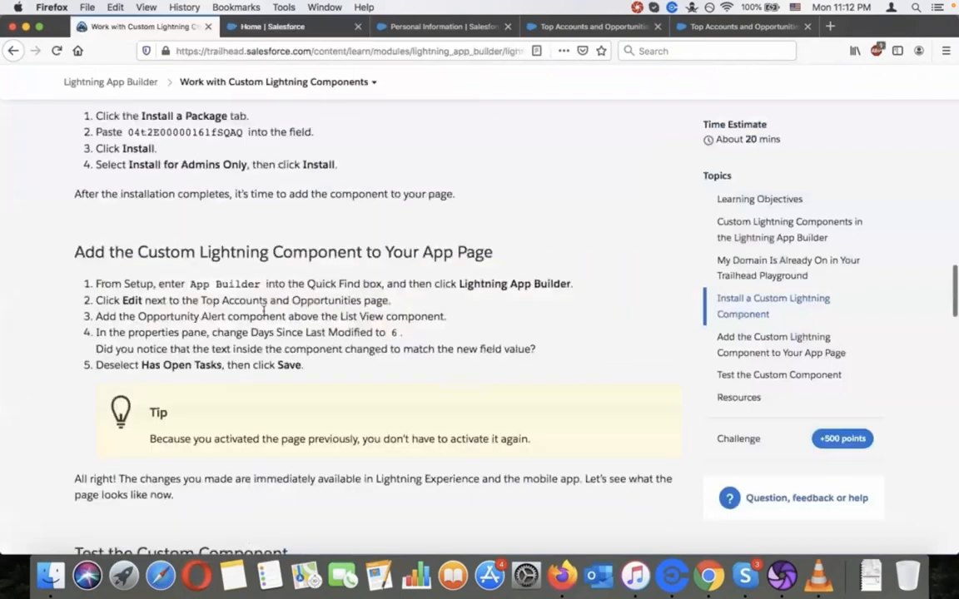
Step: Open the Support Home Page for editing and place the Opportunity Alert component directly below the feed in the narrow column
left_click(277, 32)
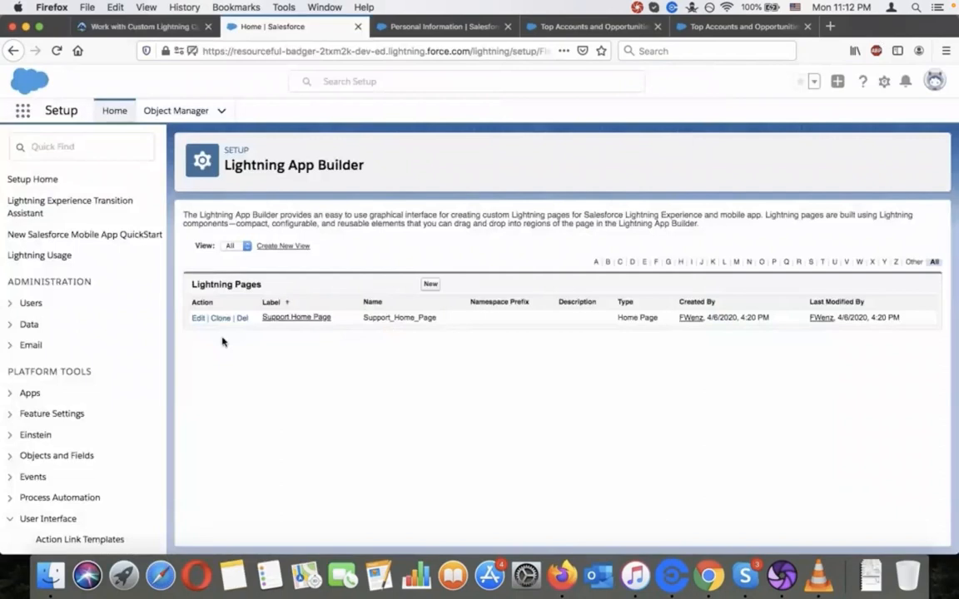
left_click(198, 319)
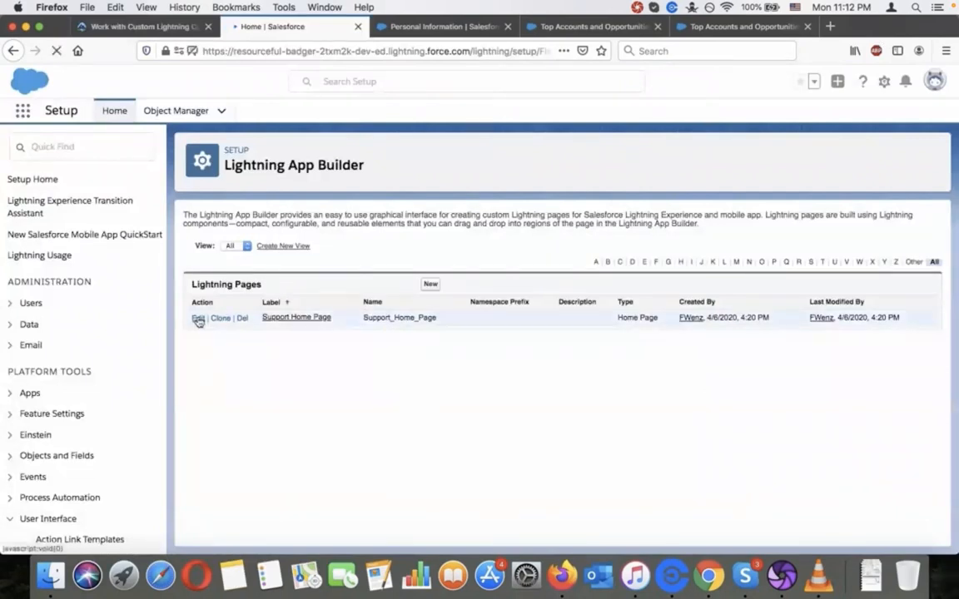
left_click(140, 27)
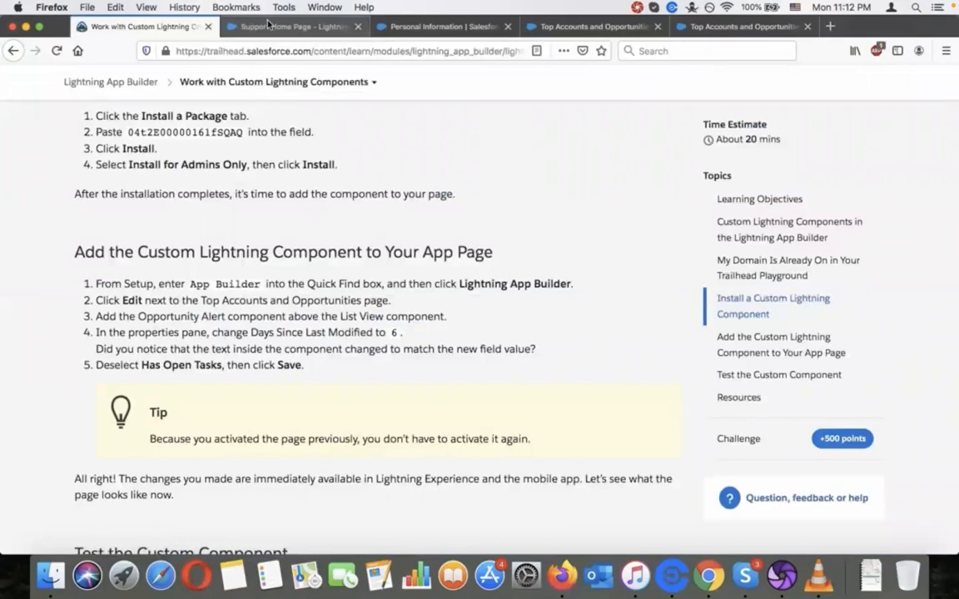
left_click(268, 23)
scroll(94, 435, "down", 10)
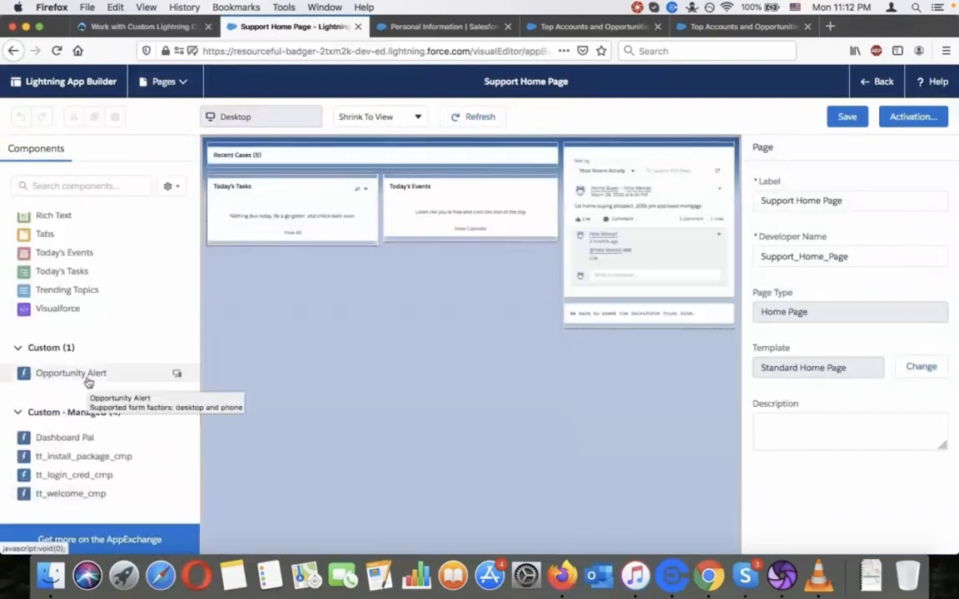
left_click(148, 25)
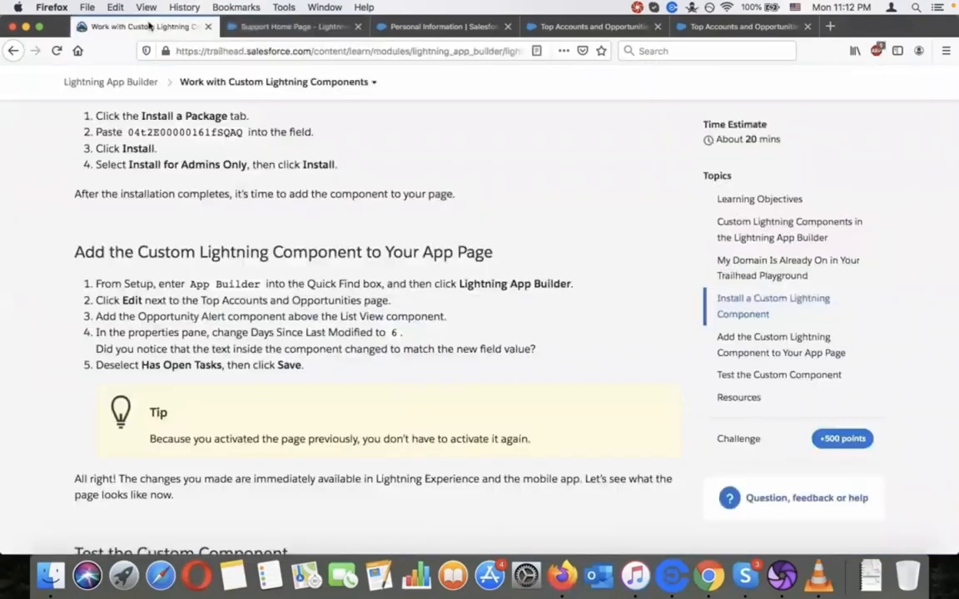
left_click(243, 27)
left_click_drag(71, 373, 575, 312)
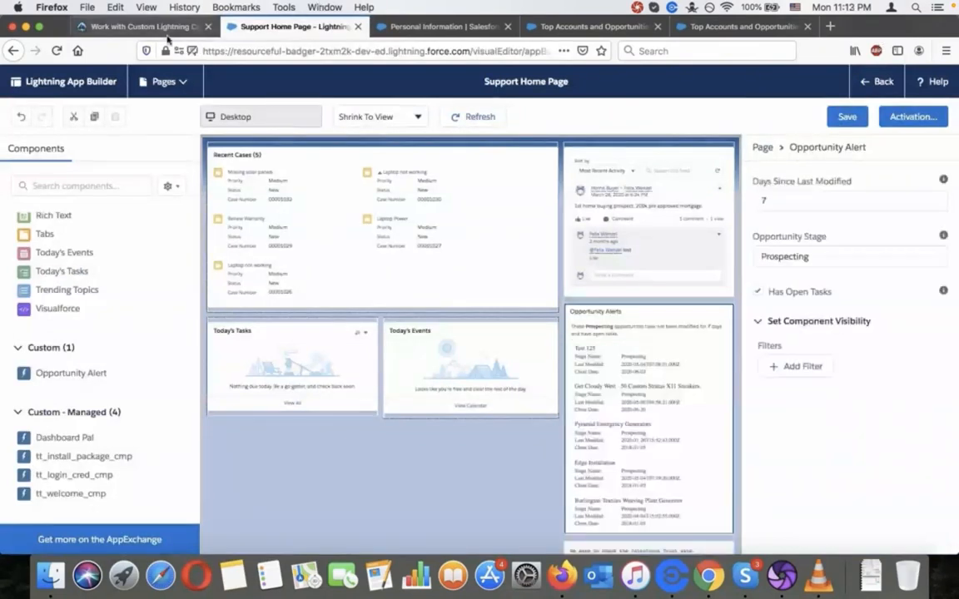
Step: Following the Trailhead instructions, set the Opportunity Alert component's Days Since Last Modified to 6
left_click(141, 27)
scroll(216, 206, "down", 4)
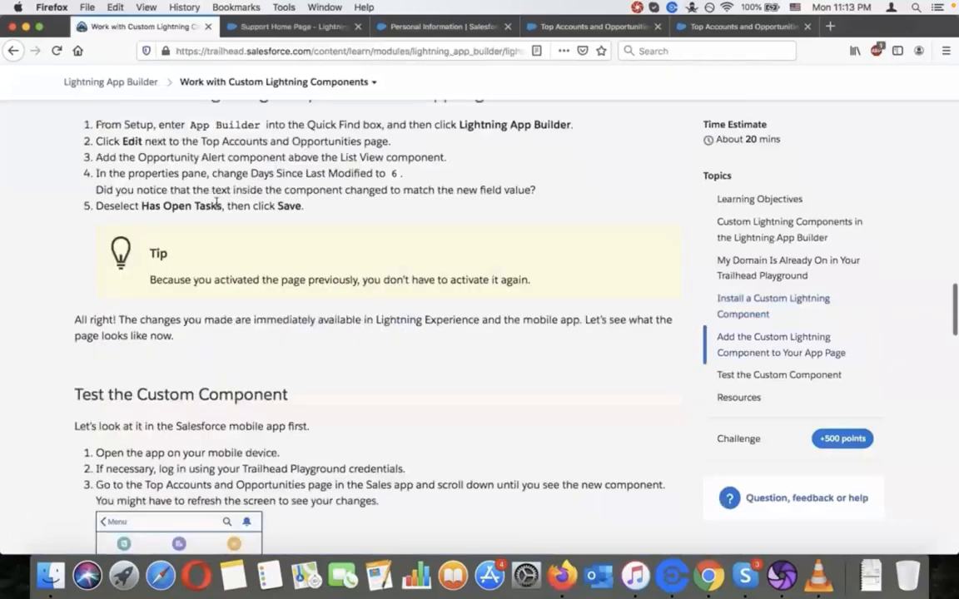
scroll(217, 204, "up", 3)
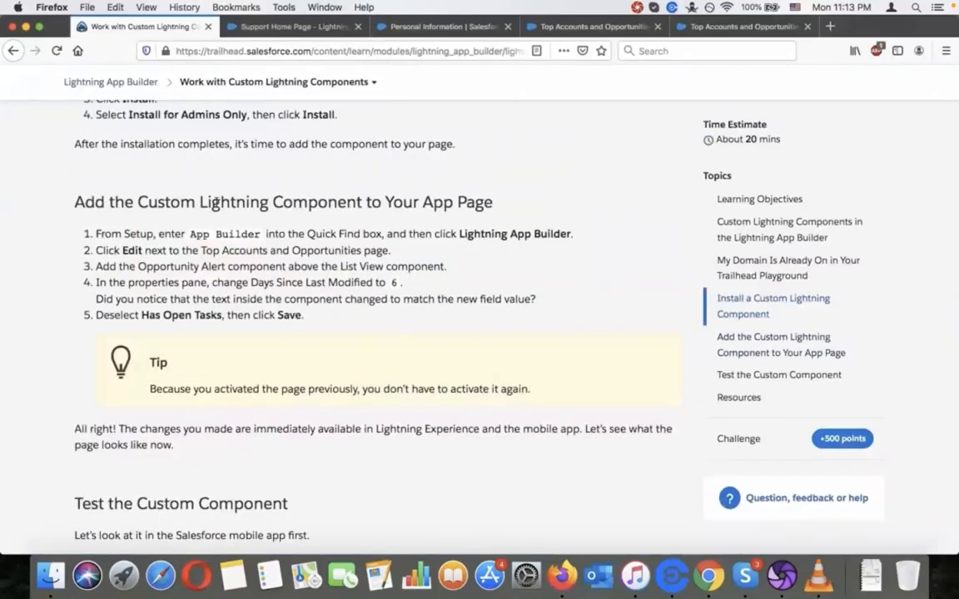
left_click(295, 27)
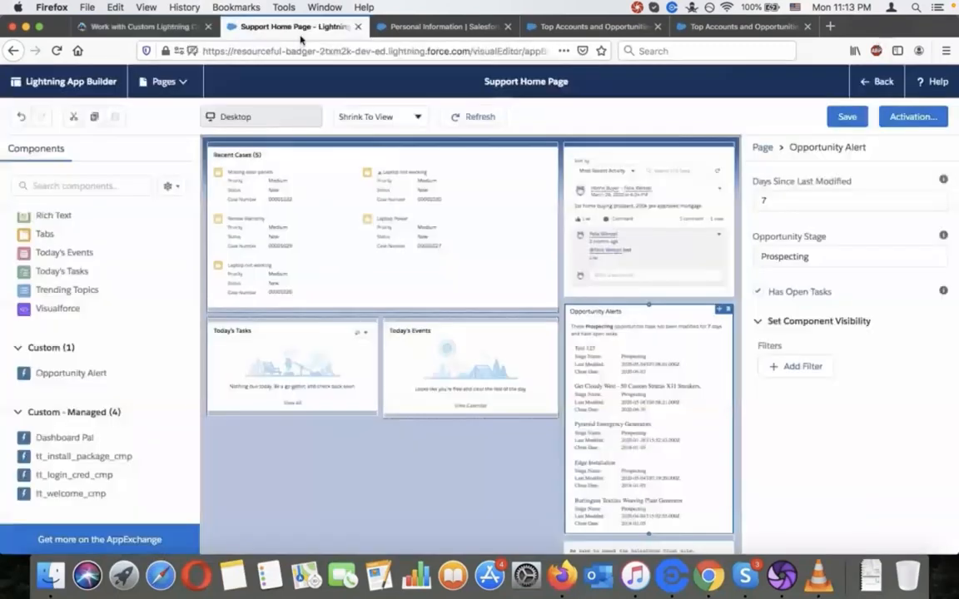
left_click(834, 199)
key("BackSpace")
type("6")
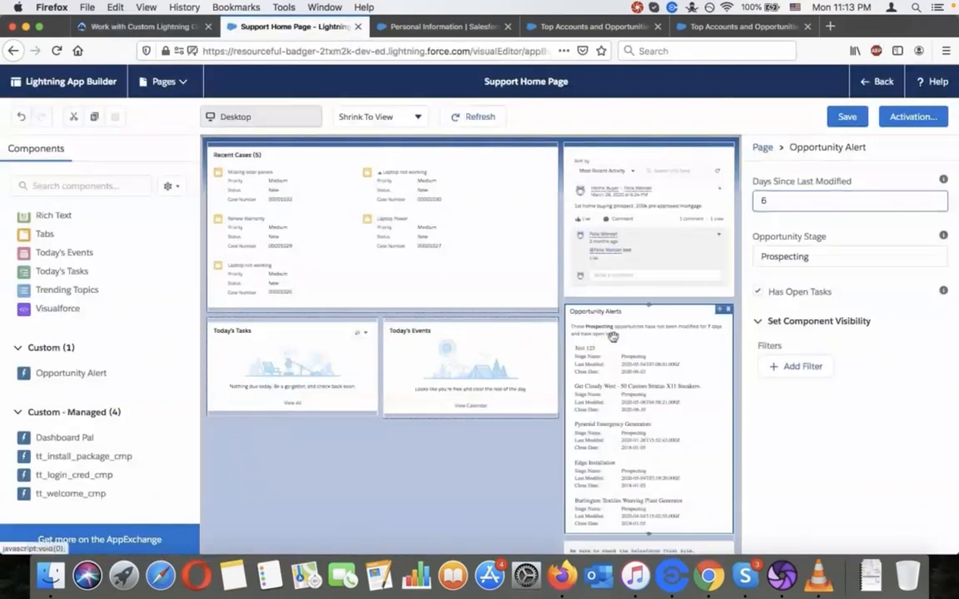
left_click(309, 82)
Step: Deselect Has Open Tasks for the Opportunity Alert component and save the Support Home Page
left_click(133, 27)
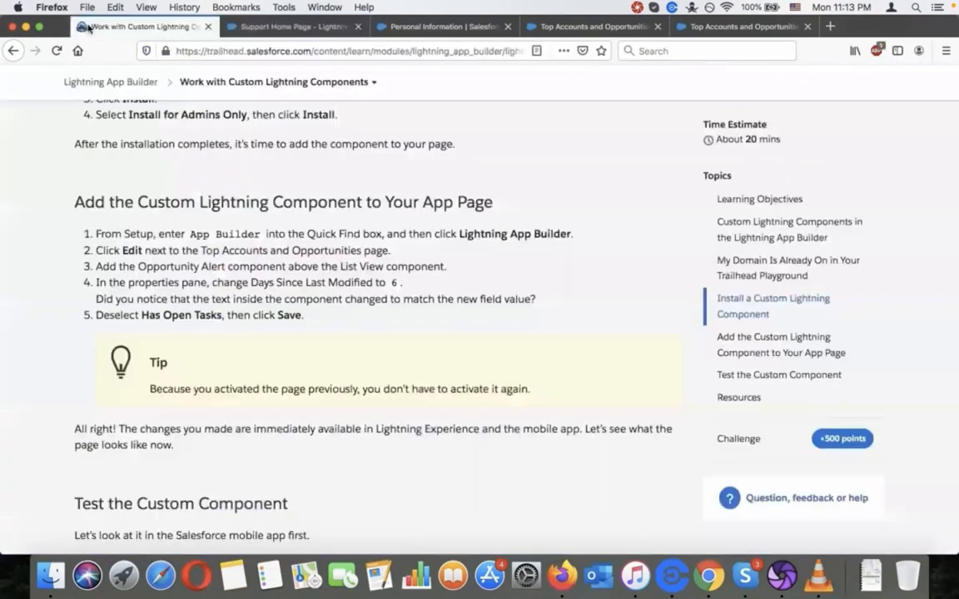
left_click(305, 31)
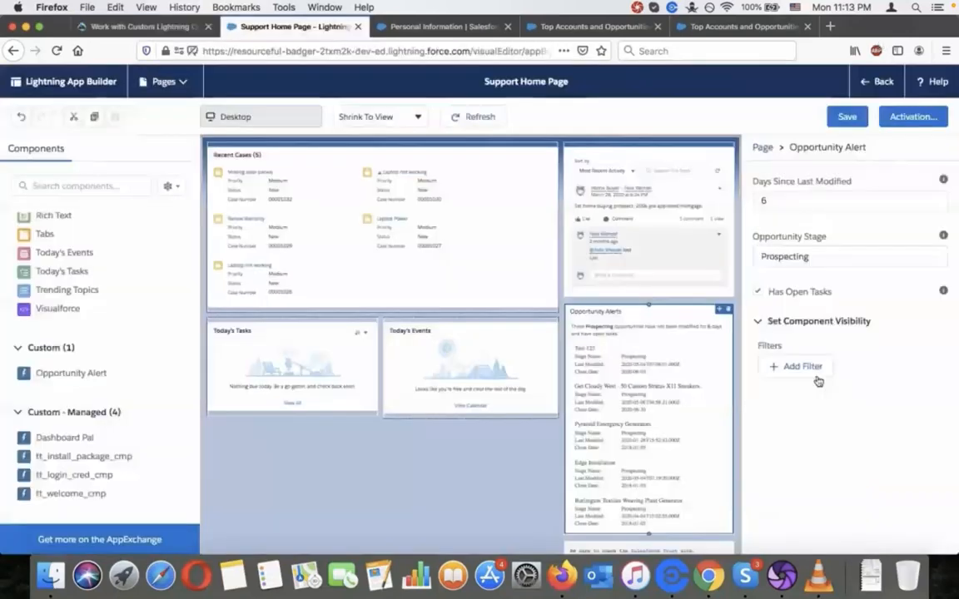
left_click(776, 290)
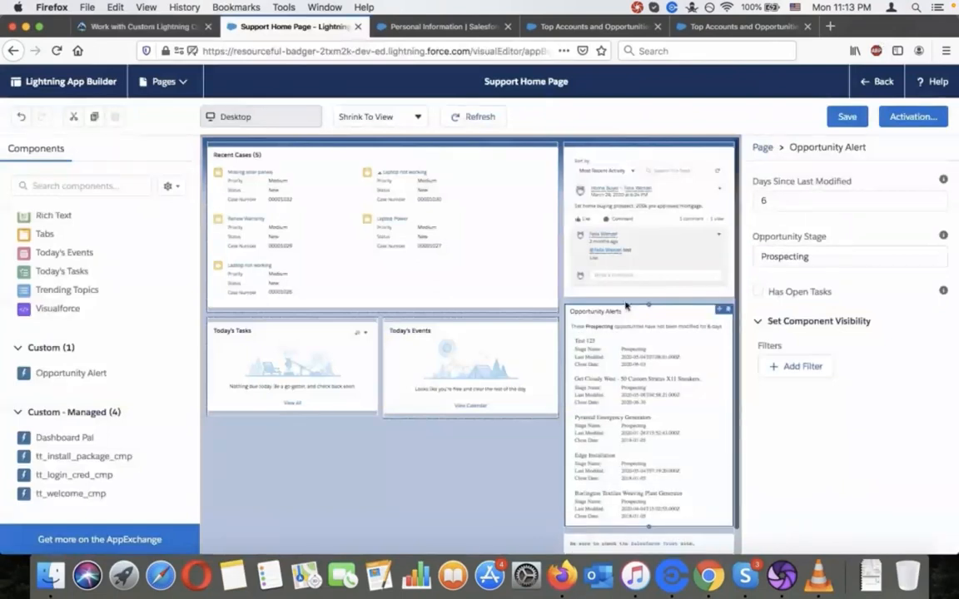
left_click(104, 23)
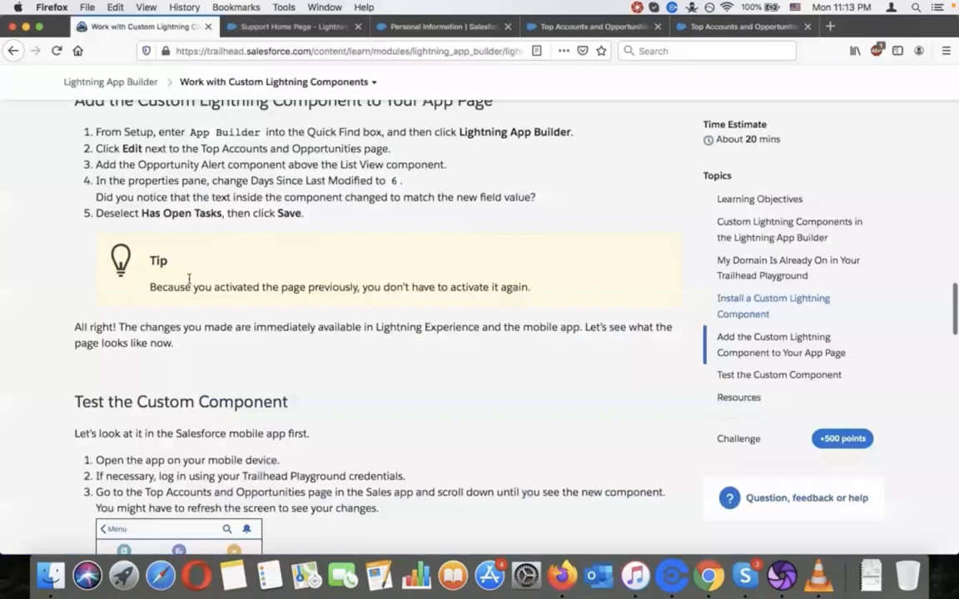
scroll(189, 280, "down", 5)
scroll(189, 283, "down", 1)
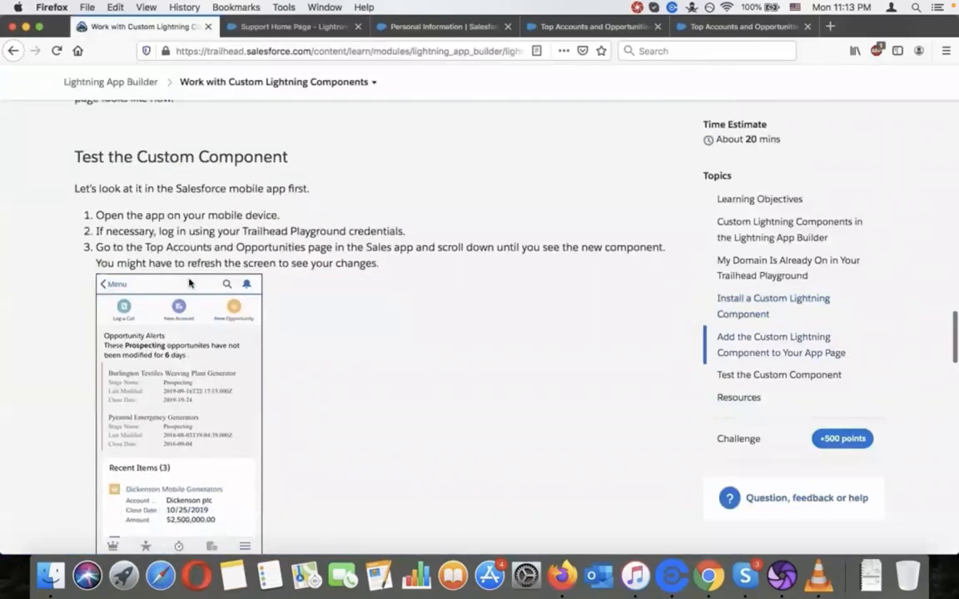
left_click(275, 26)
left_click(846, 118)
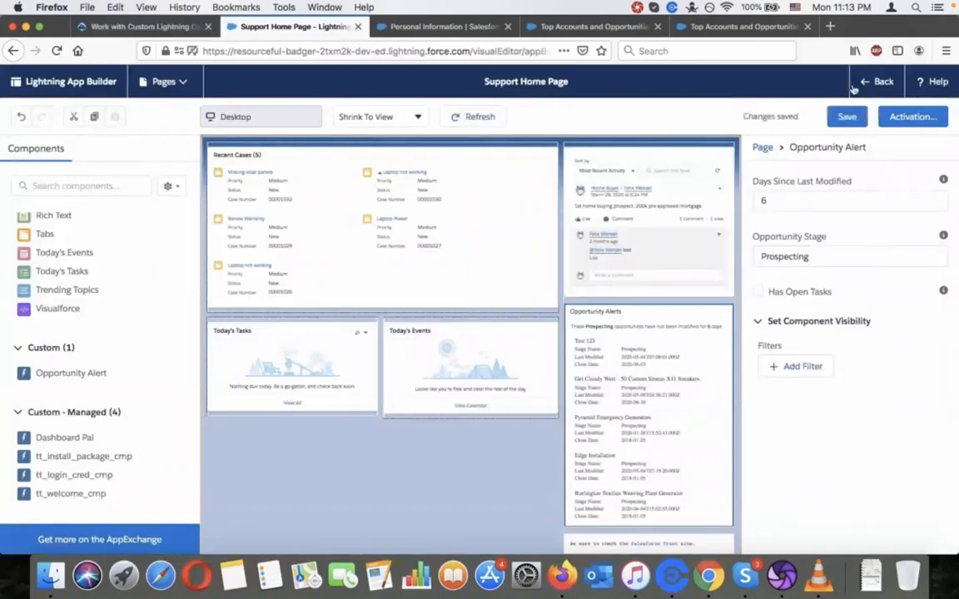
Step: Review the Support Home Page's activation assignments at the org default, app default, and app and profile levels
left_click(898, 114)
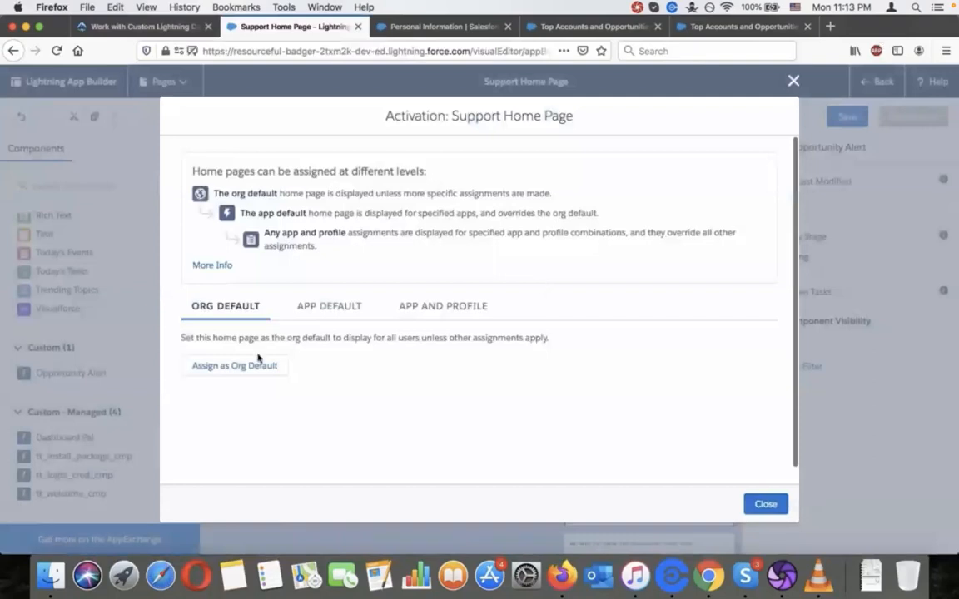
left_click(357, 301)
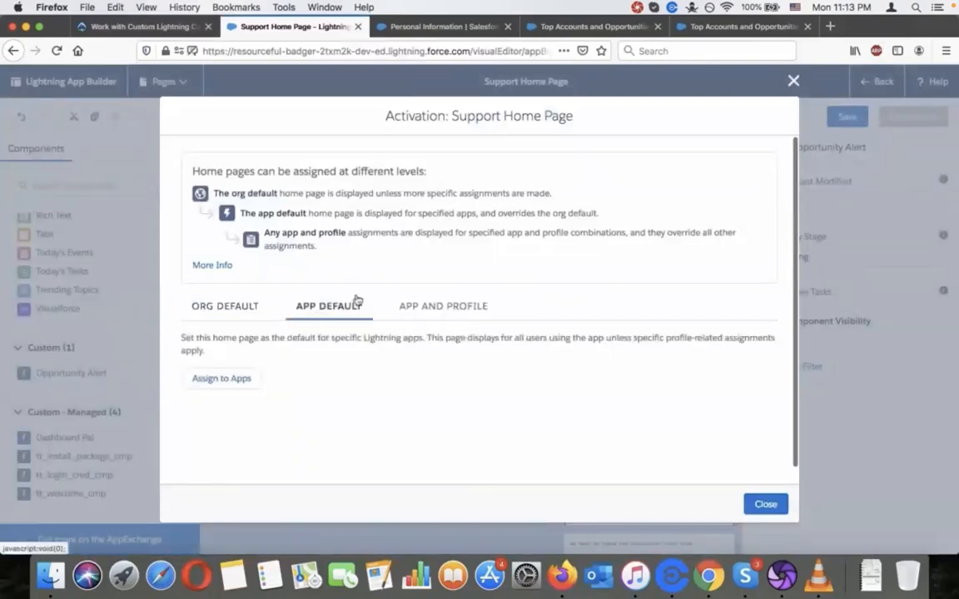
left_click(432, 306)
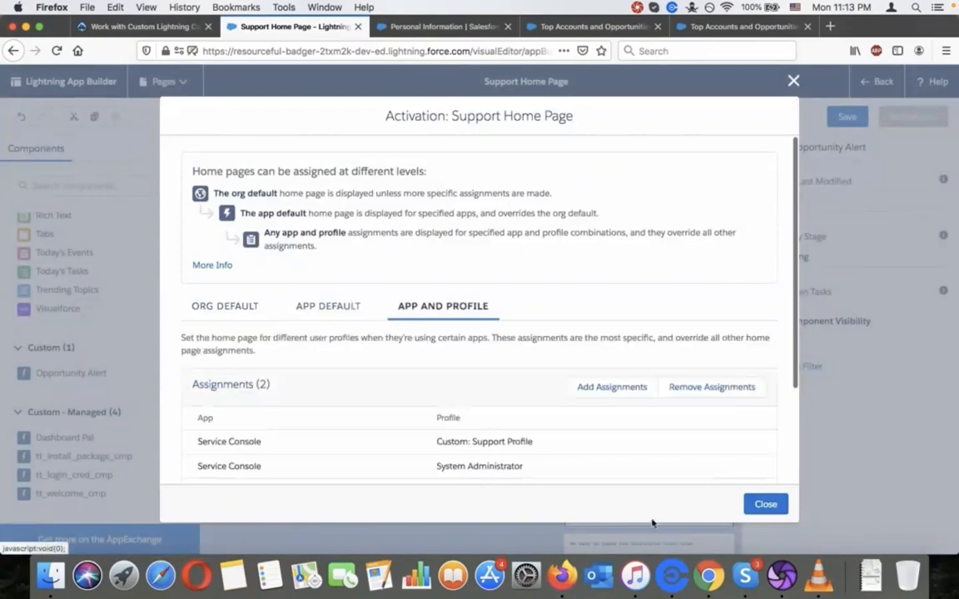
left_click(768, 505)
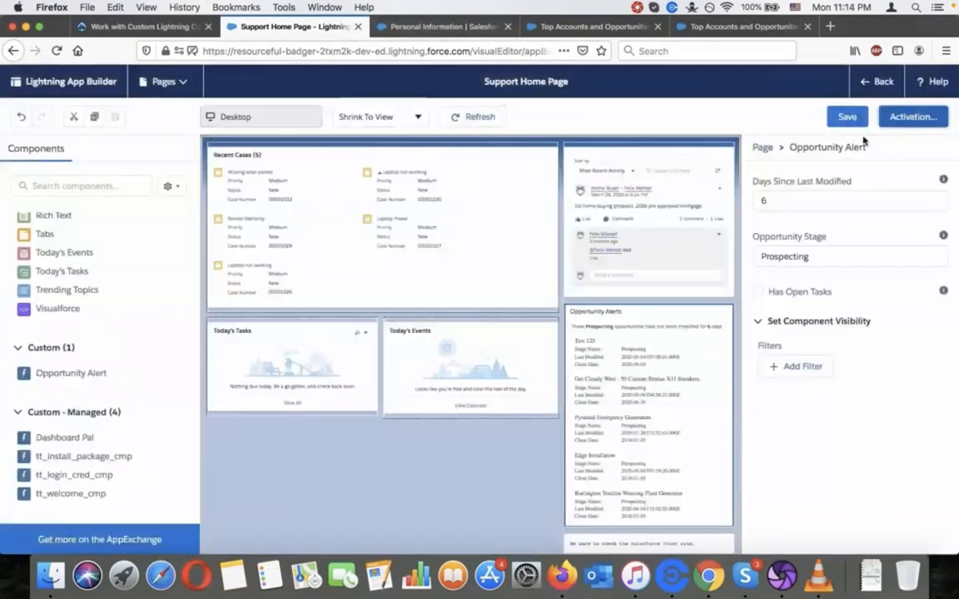
Step: Go back to the Lightning App Builder page list in Setup and close the Personal Information and Top Accounts and Opportunities tabs
left_click(878, 85)
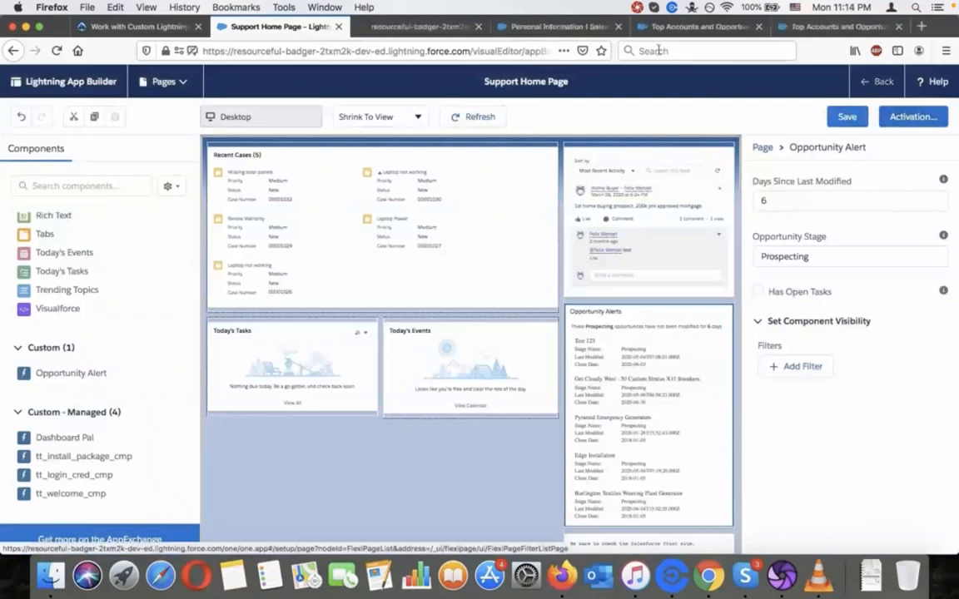
left_click(620, 25)
left_click(619, 25)
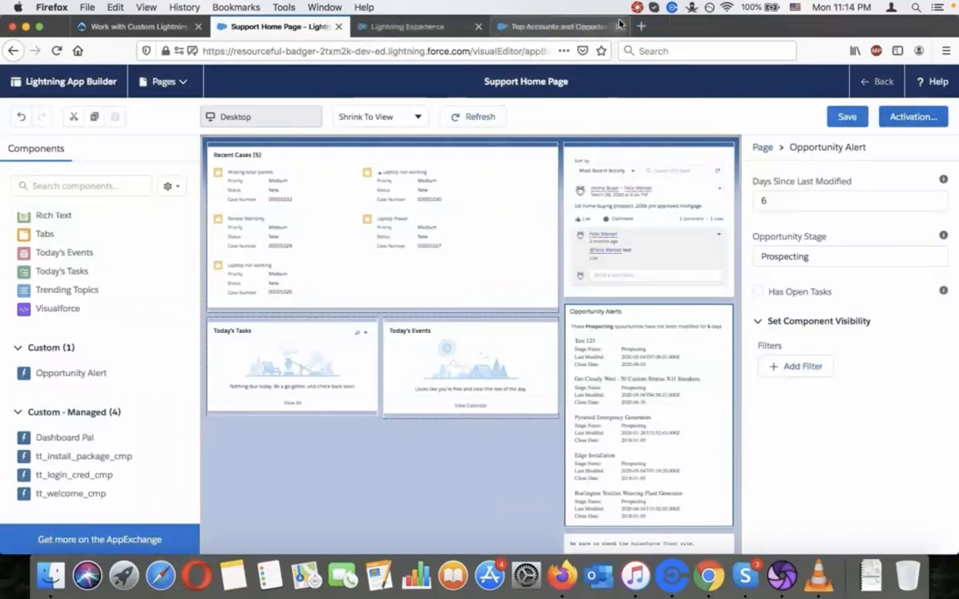
left_click(620, 25)
left_click(422, 22)
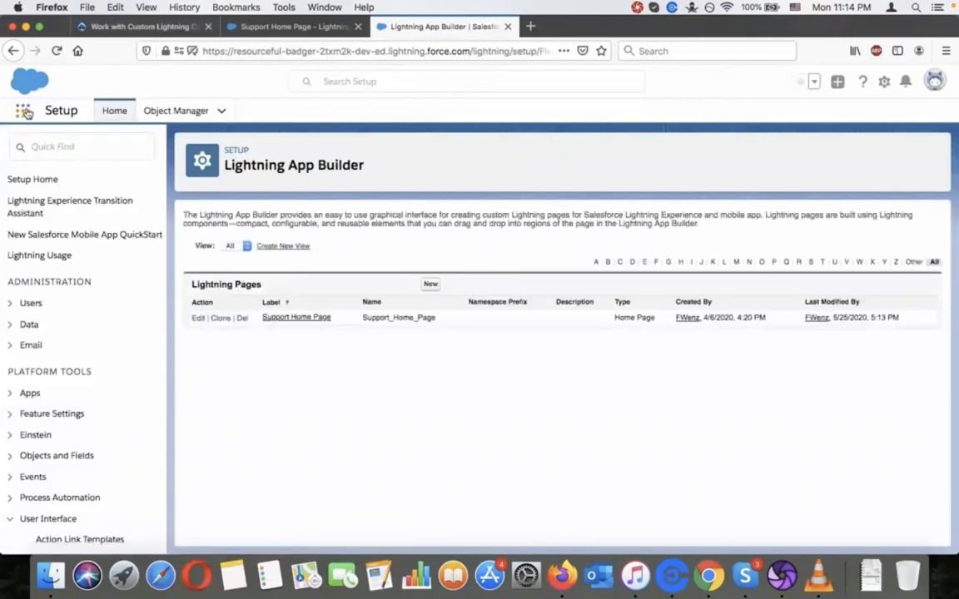
Step: Search the available apps for "serv" and open the Service app
left_click(24, 112)
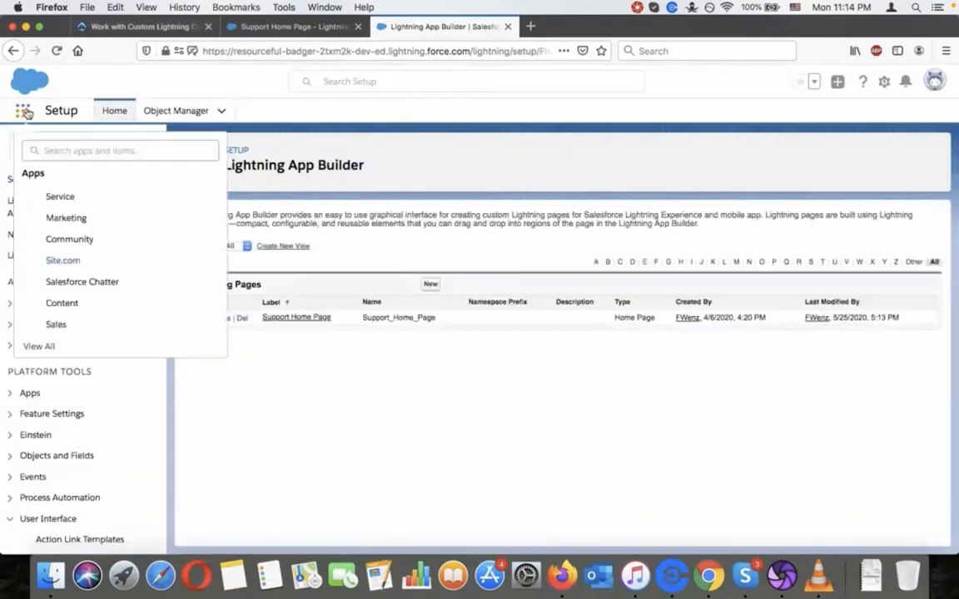
left_click(71, 148)
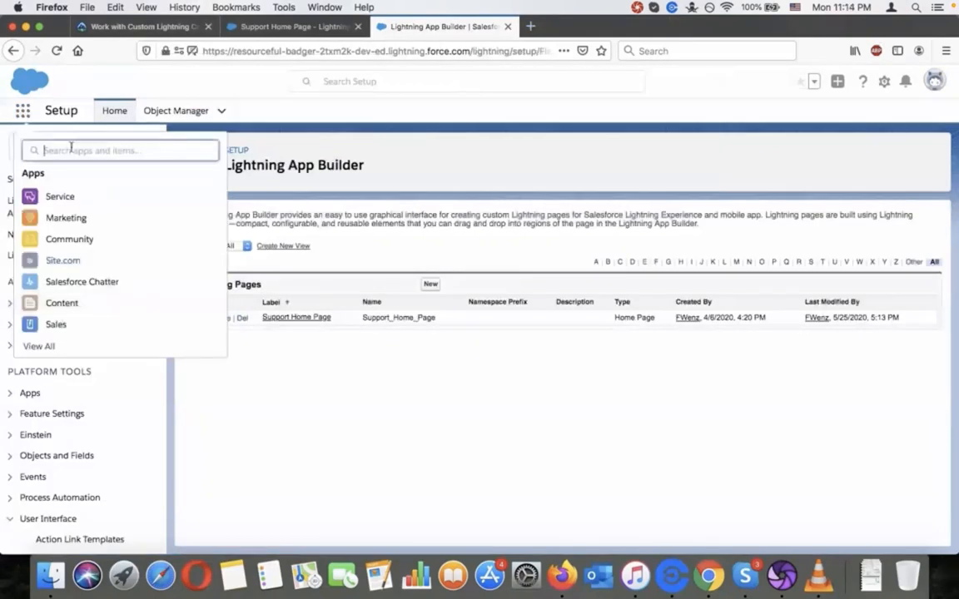
type("serv")
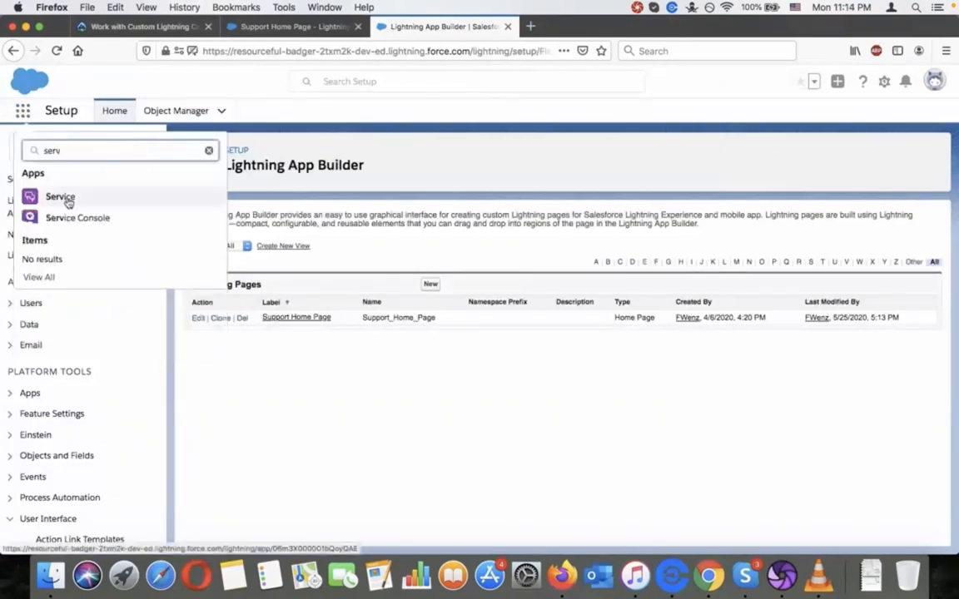
left_click(68, 200)
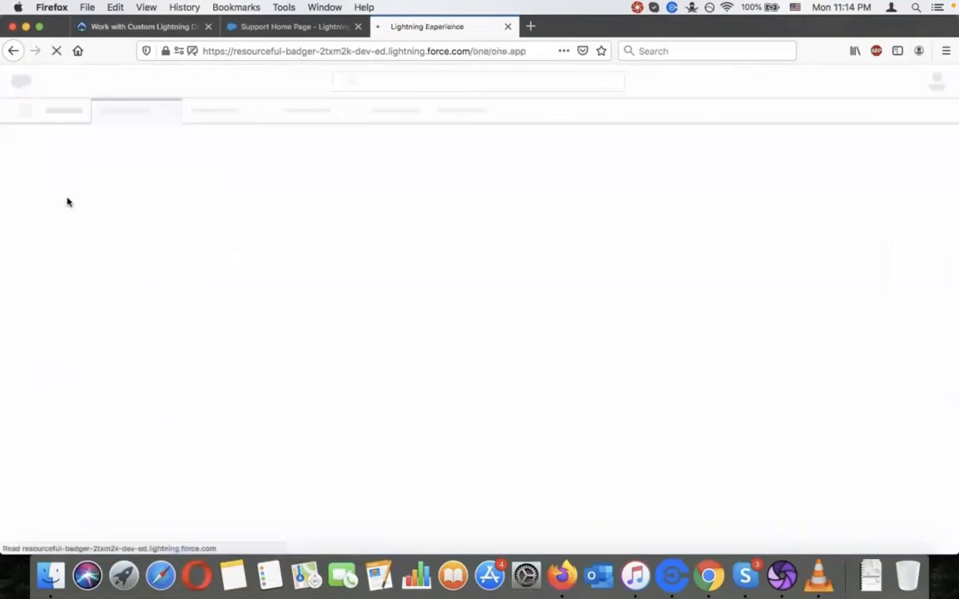
left_click(310, 28)
left_click(418, 27)
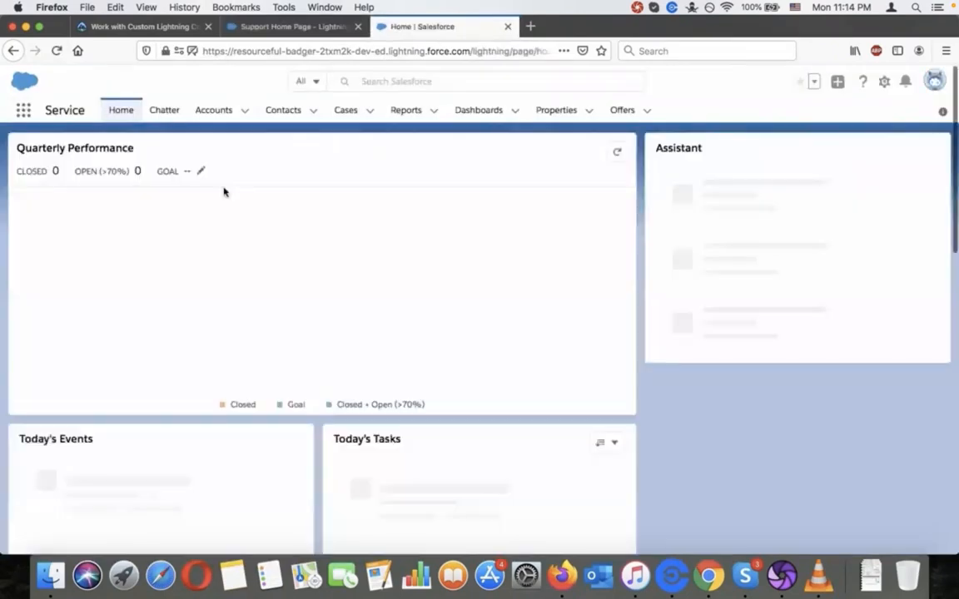
Step: Reload the Service app's home page and compare its components with the Support Home Page layout in Lightning App Builder
scroll(279, 259, "down", 5)
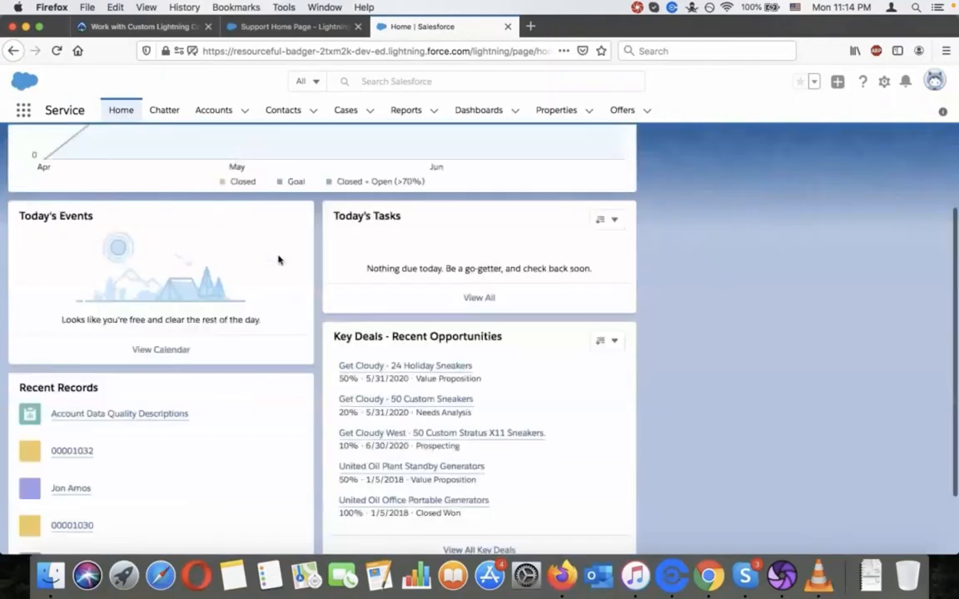
scroll(278, 260, "up", 5)
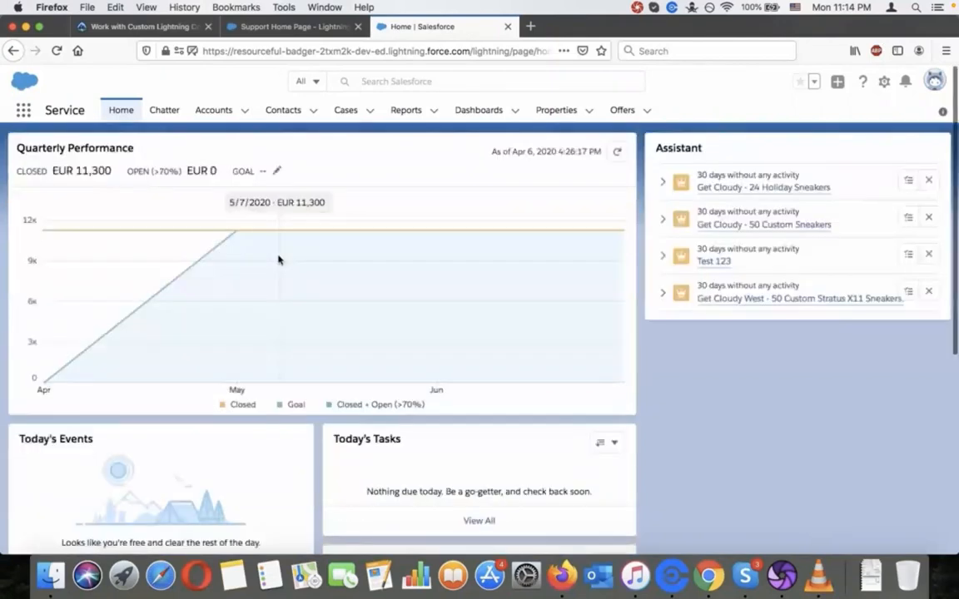
left_click(56, 51)
left_click(288, 28)
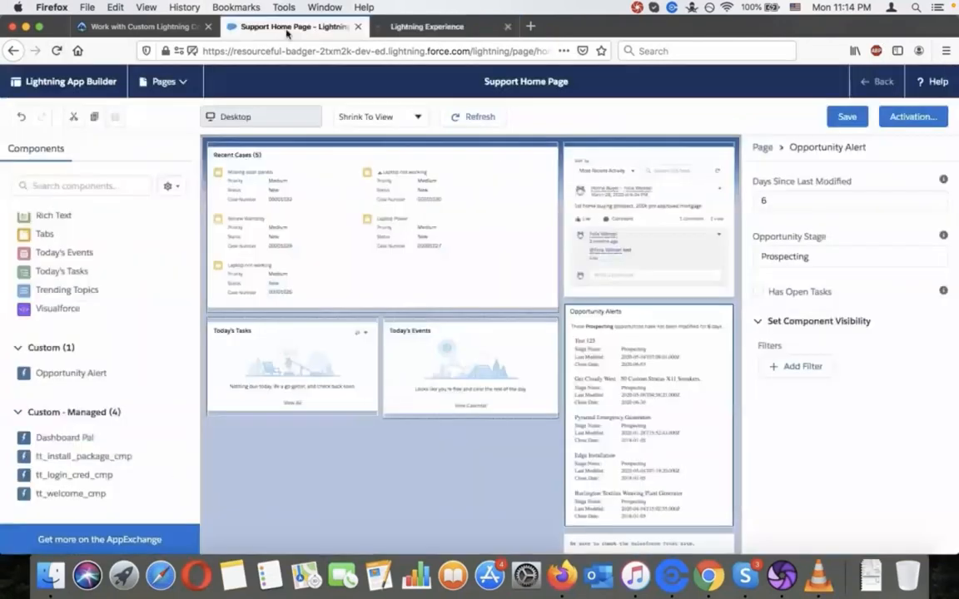
left_click(432, 32)
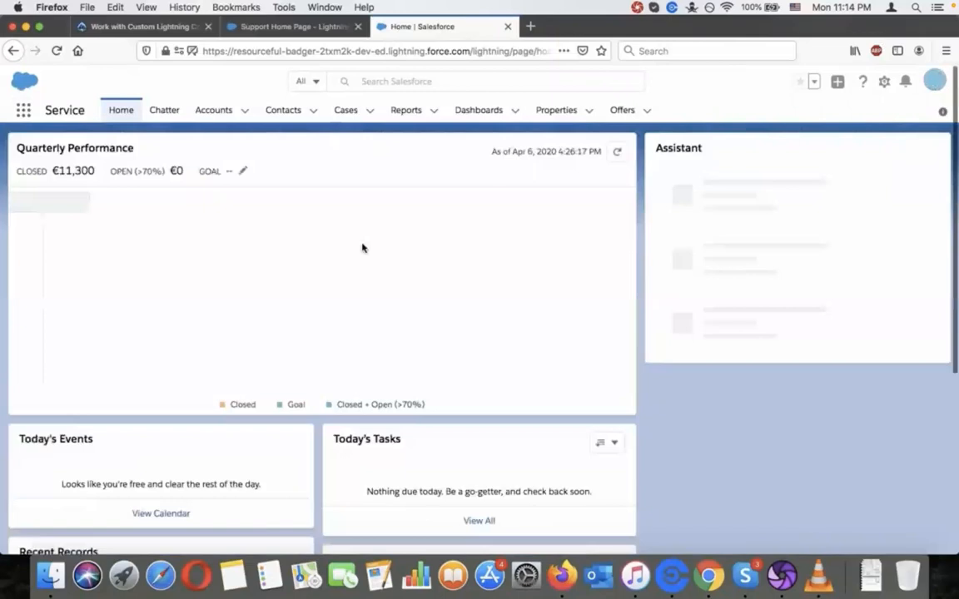
scroll(362, 247, "down", 3)
scroll(362, 242, "up", 3)
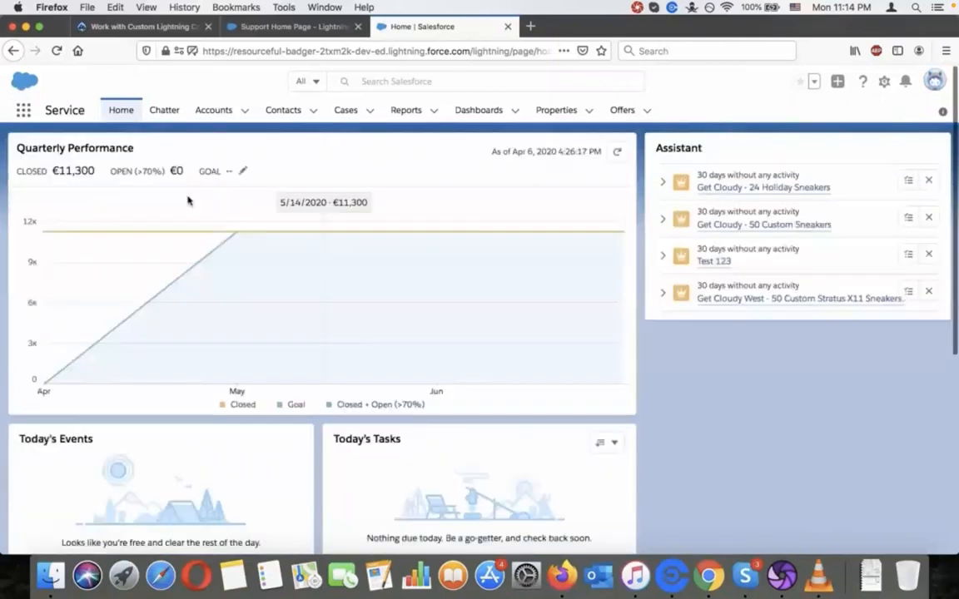
left_click(275, 27)
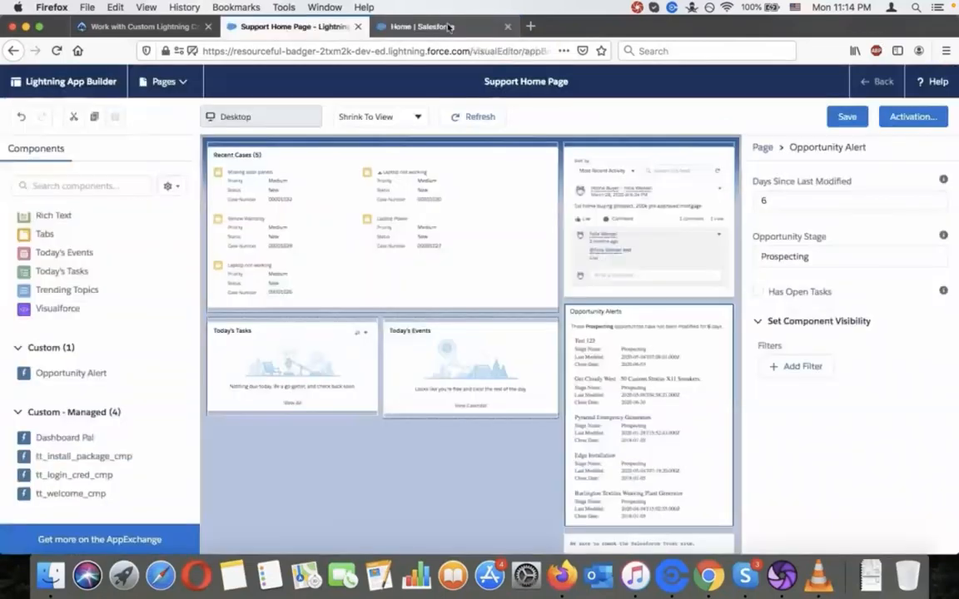
left_click(450, 28)
left_click(291, 27)
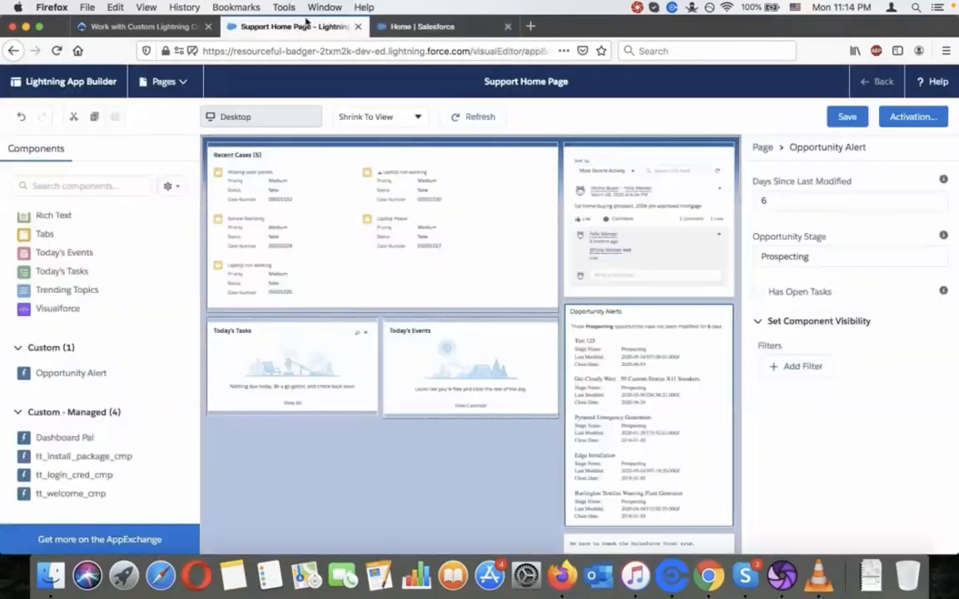
Step: Search the available apps for "sup" and "serv", and open the Service Console app
left_click(424, 27)
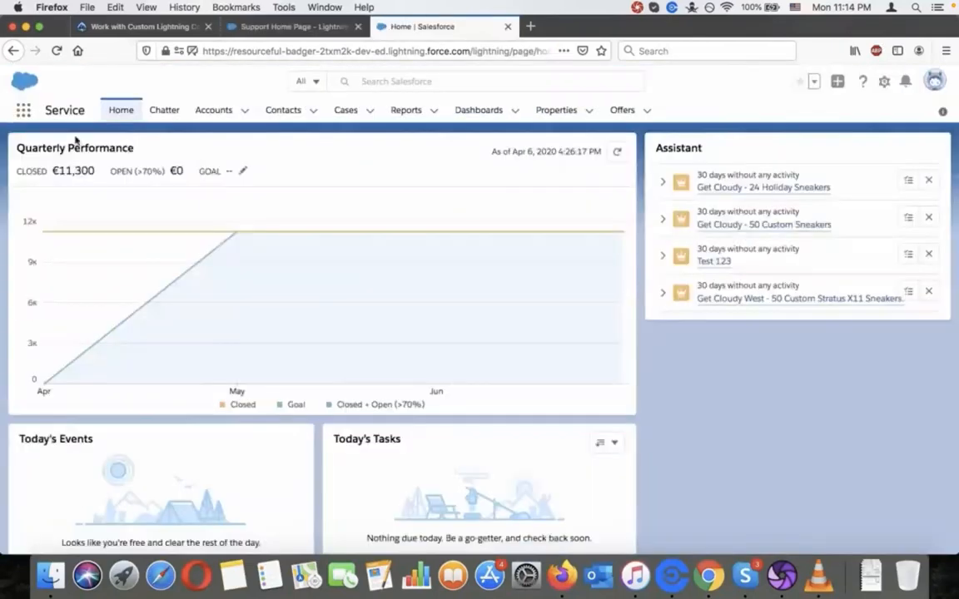
type("sup")
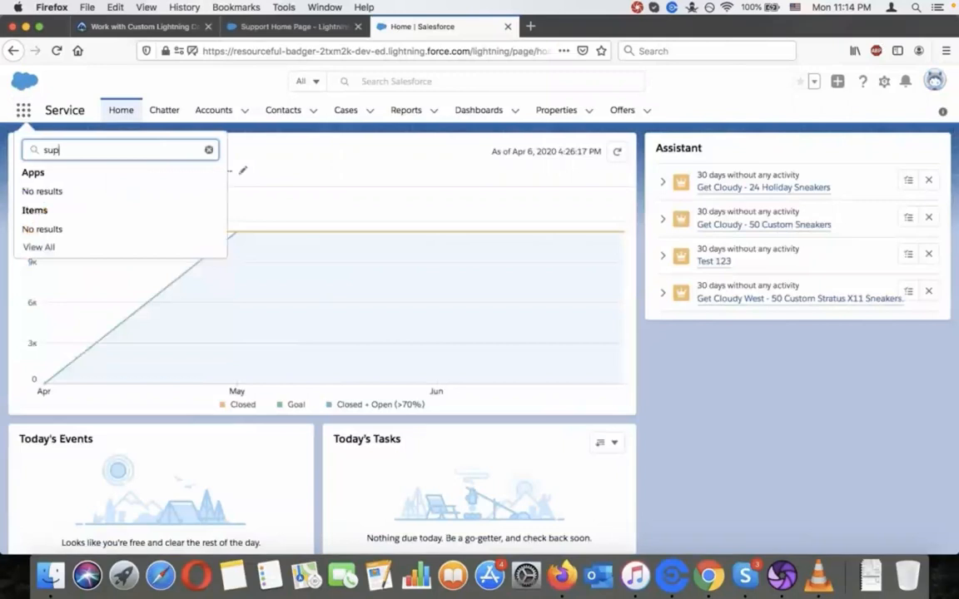
key("BackSpace")
key("BackSpace")
key("BackSpace")
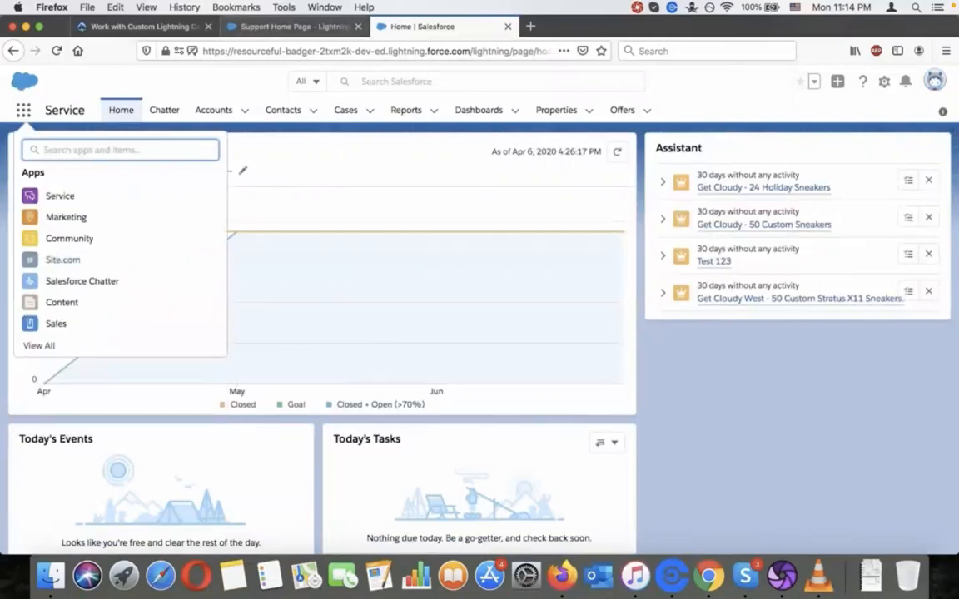
type("serv")
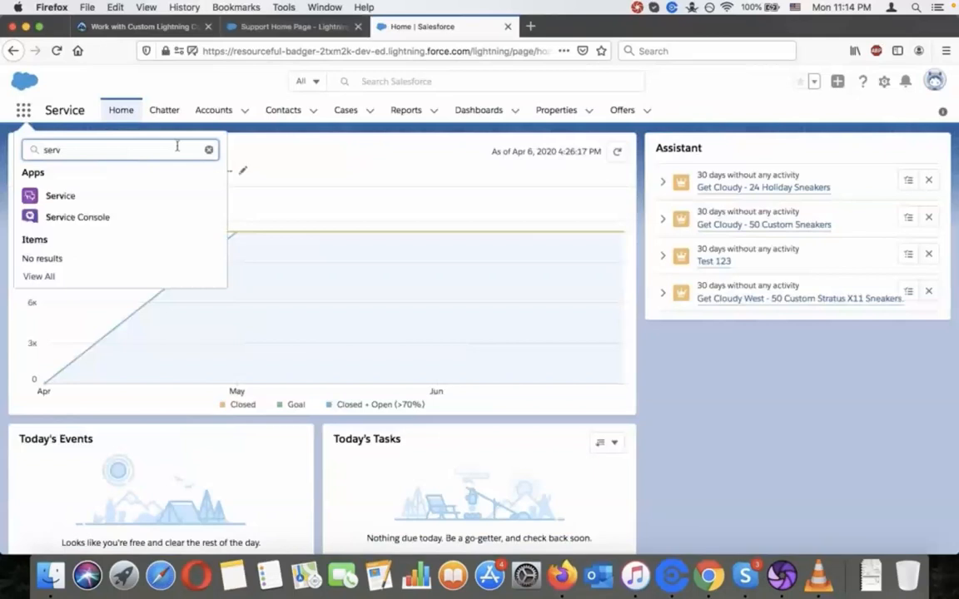
left_click(78, 218)
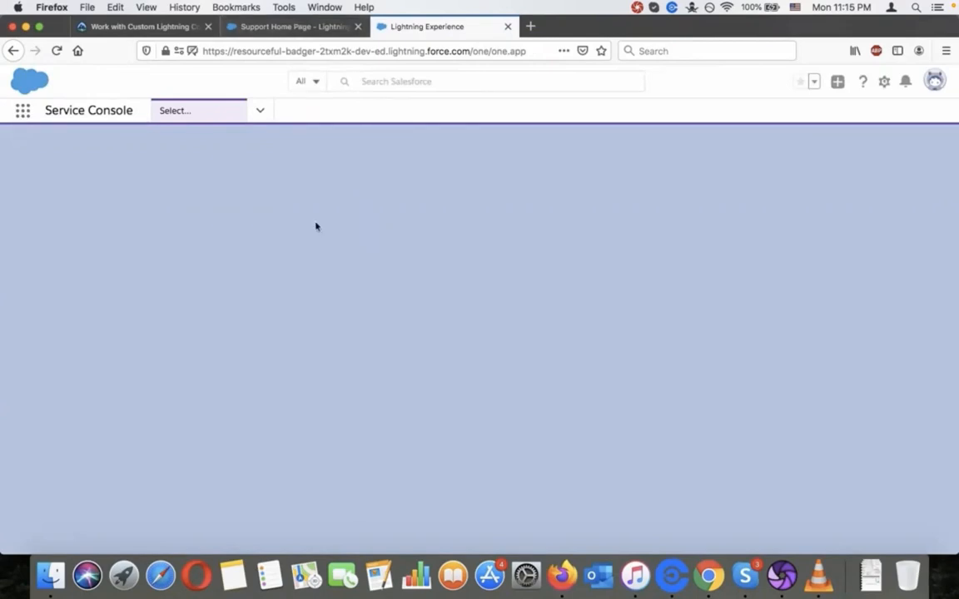
Step: Look over the Service Console's CMS Home page, check the Support Home Page in Lightning App Builder, and switch the console to Home
left_click(261, 111)
scroll(241, 192, "down", 1)
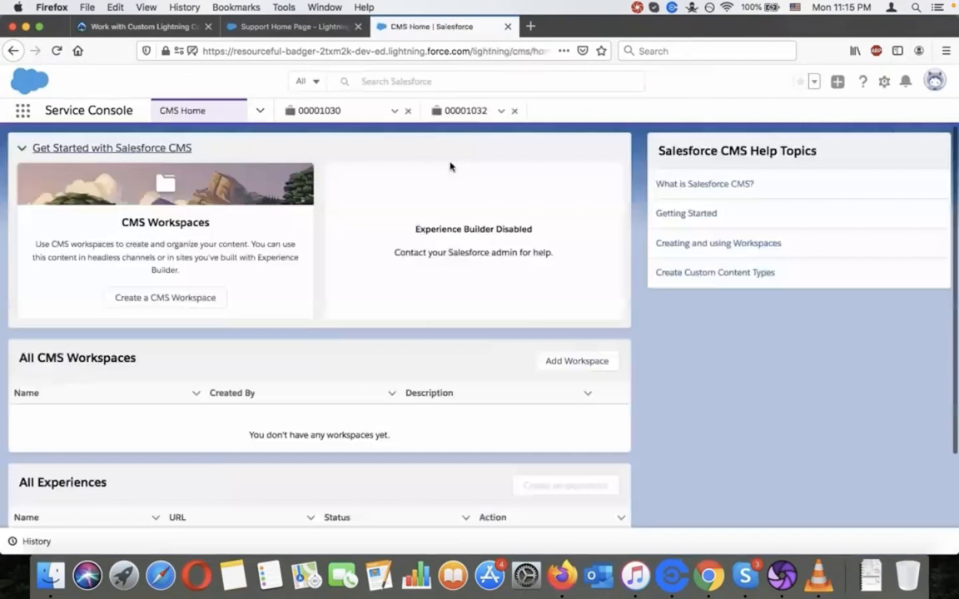
scroll(449, 167, "down", 3)
scroll(449, 166, "up", 3)
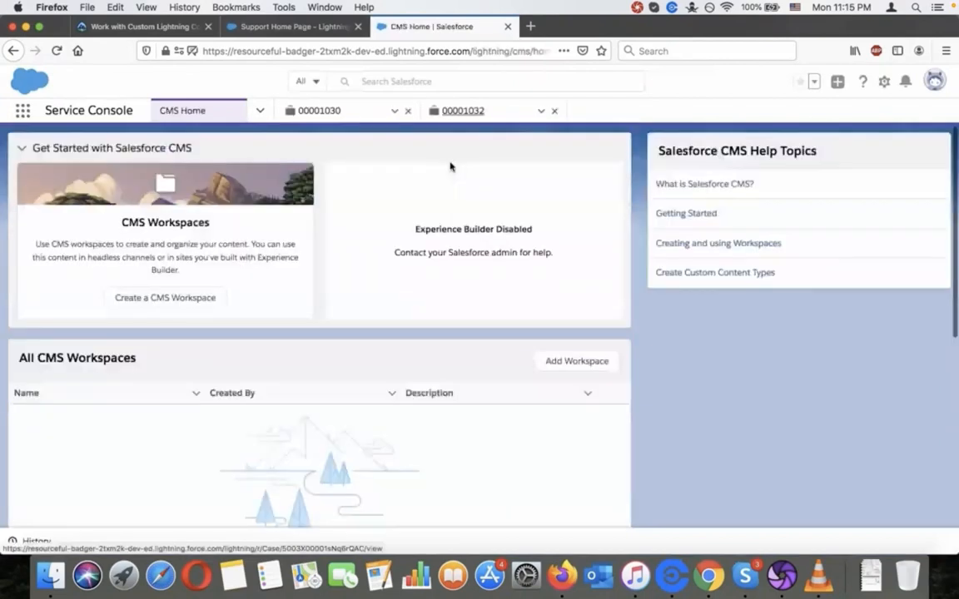
left_click(275, 27)
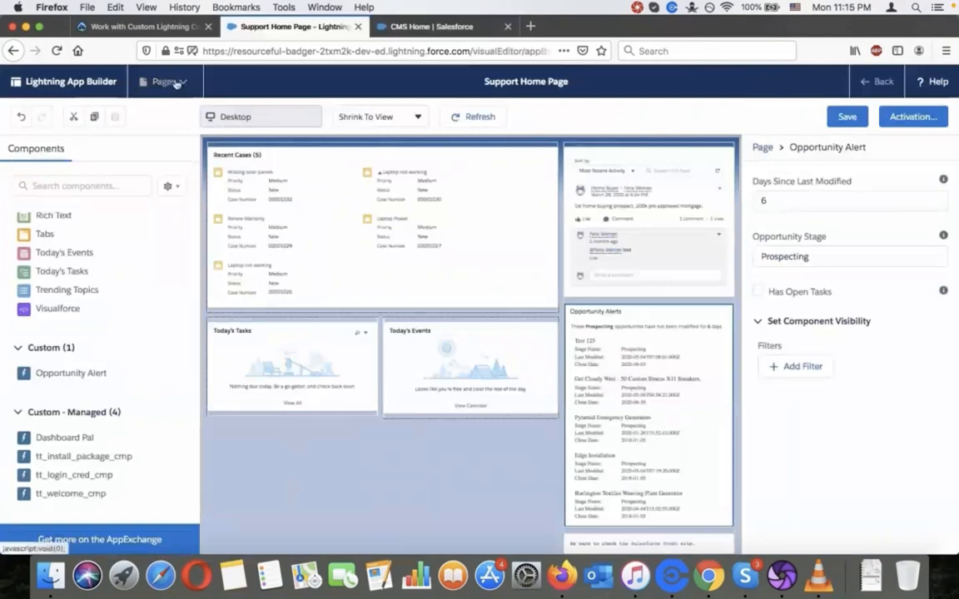
left_click(441, 26)
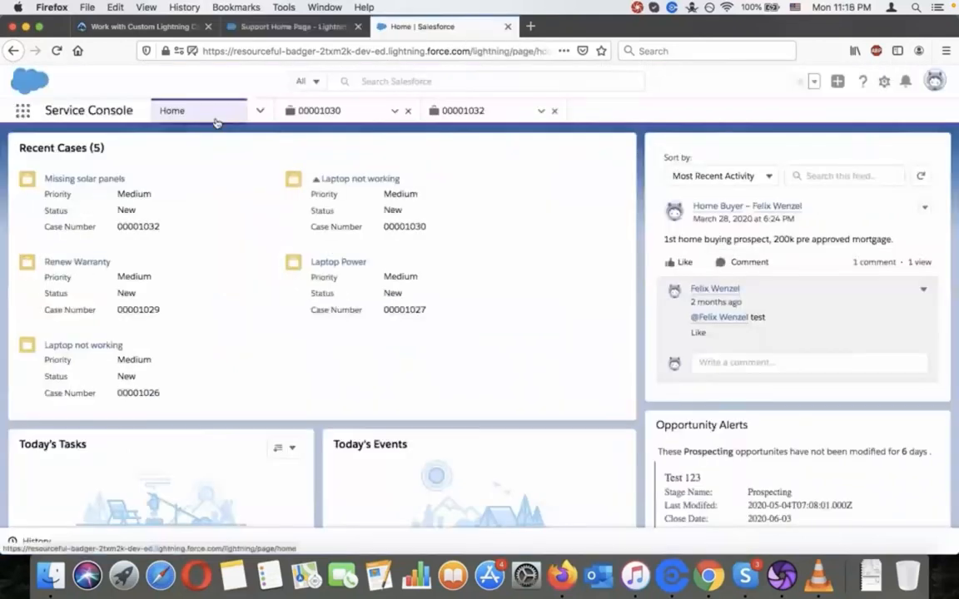
Step: Check the console's navigation items, open a "Laptop not working" case from Recent Cases, and return to the Home page
left_click(260, 111)
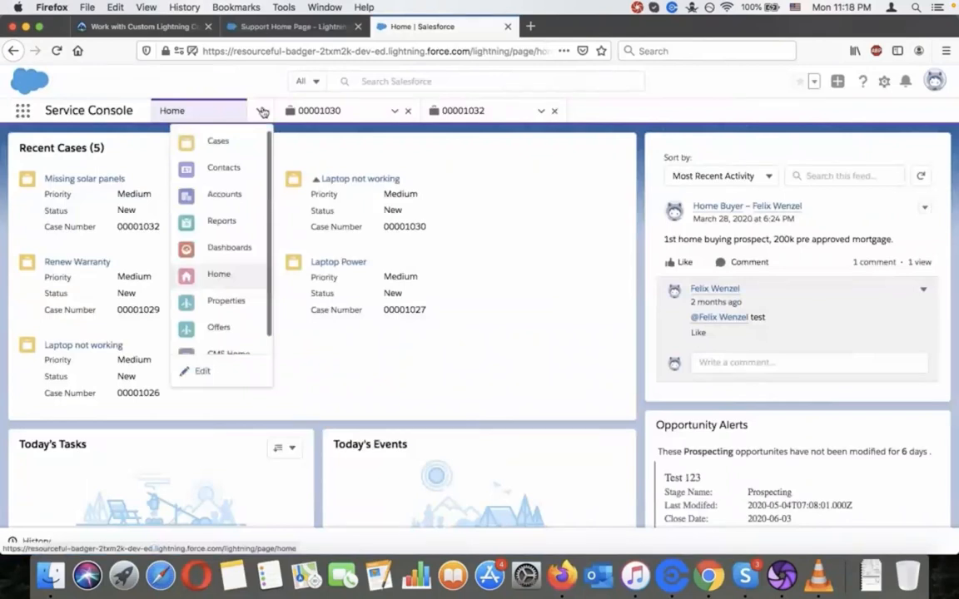
left_click(361, 179)
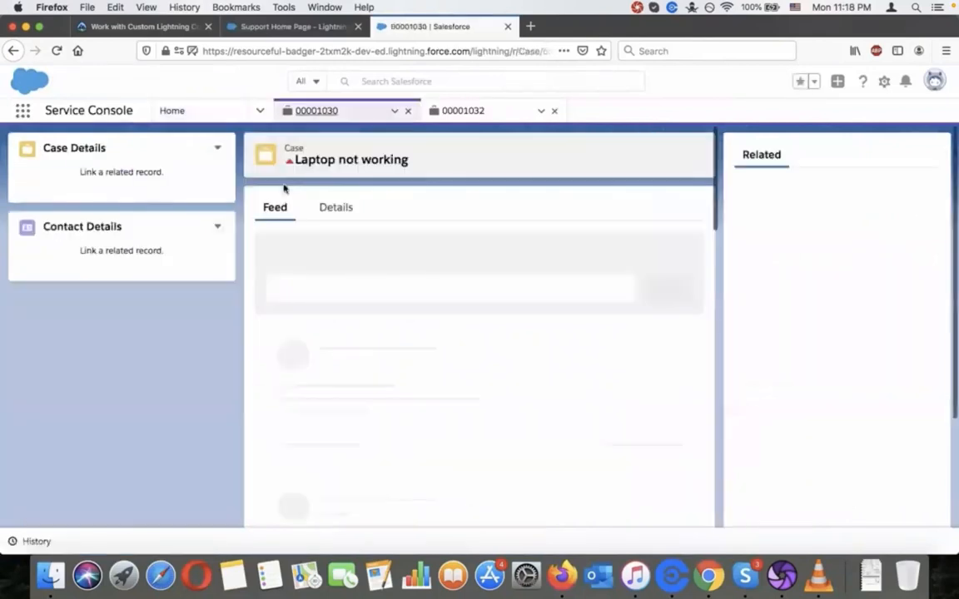
left_click(14, 52)
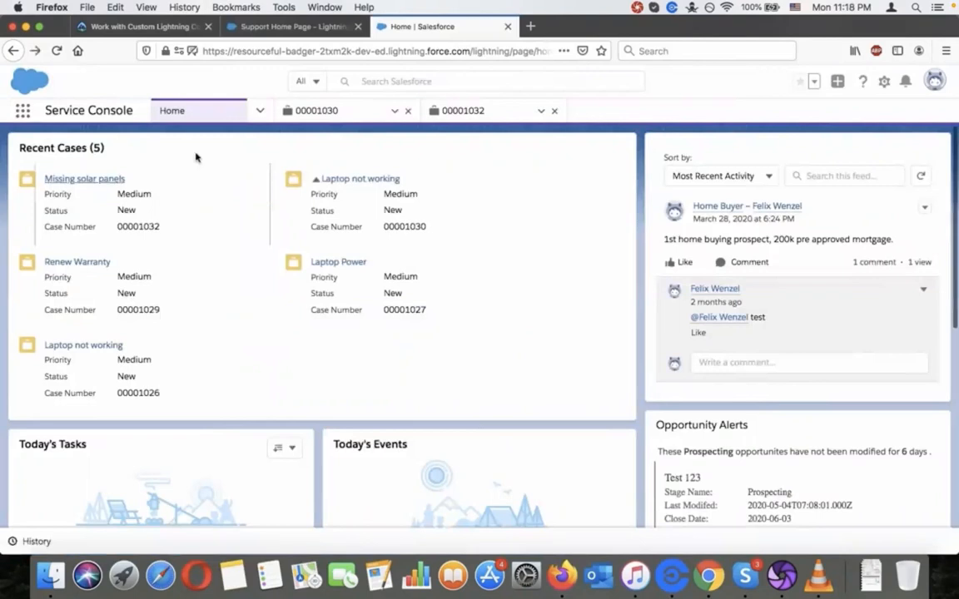
Step: Examine the Service Console Home page's components, including the Opportunity Alerts component in the narrow column
scroll(786, 321, "down", 5)
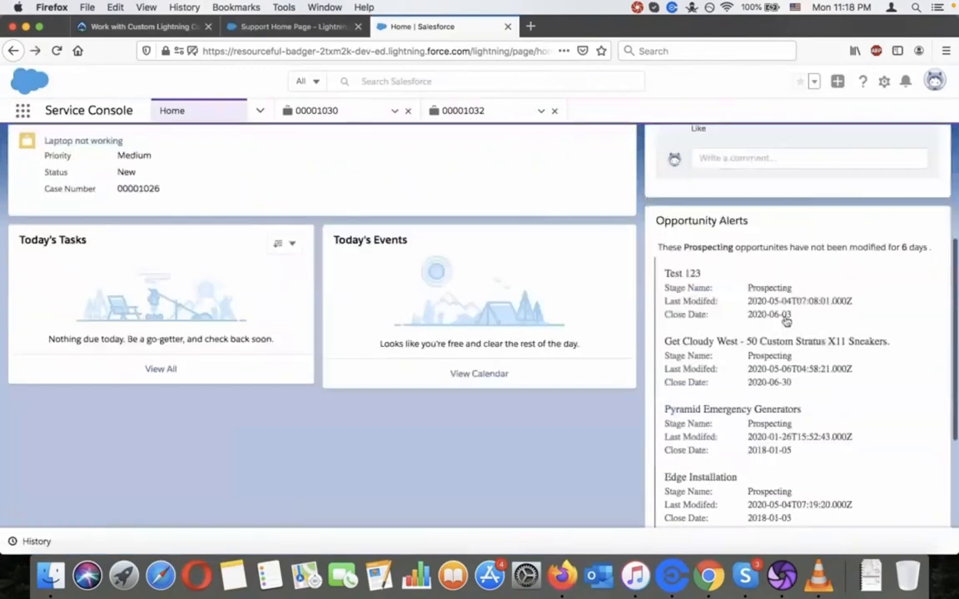
scroll(786, 322, "up", 5)
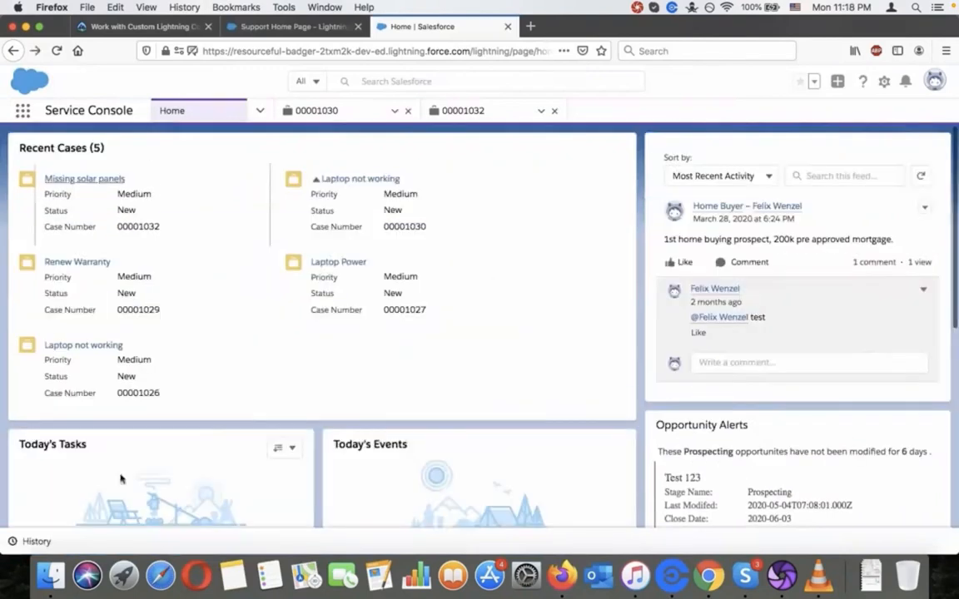
mouse_move(714, 317)
scroll(708, 369, "down", 8)
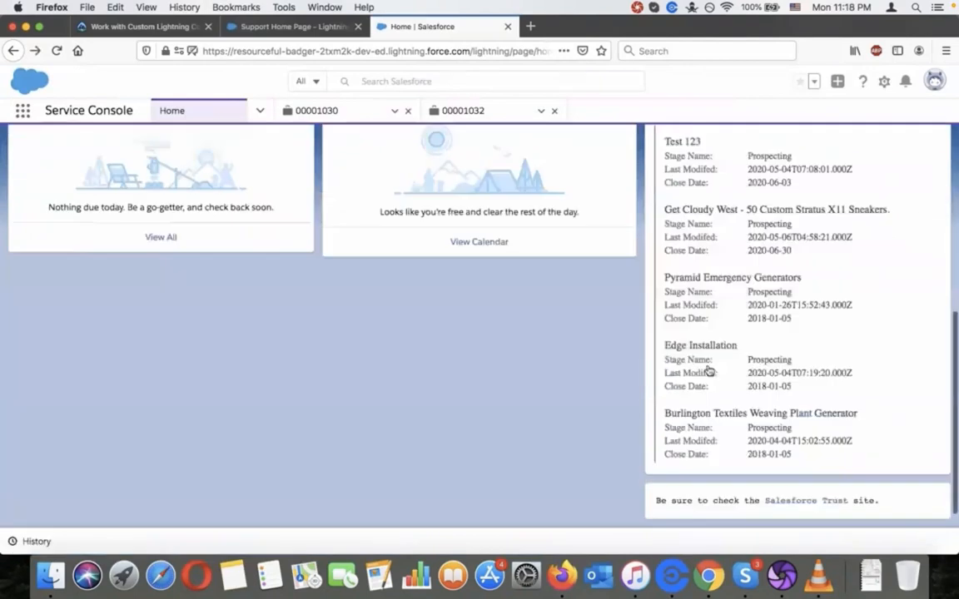
scroll(708, 369, "up", 2)
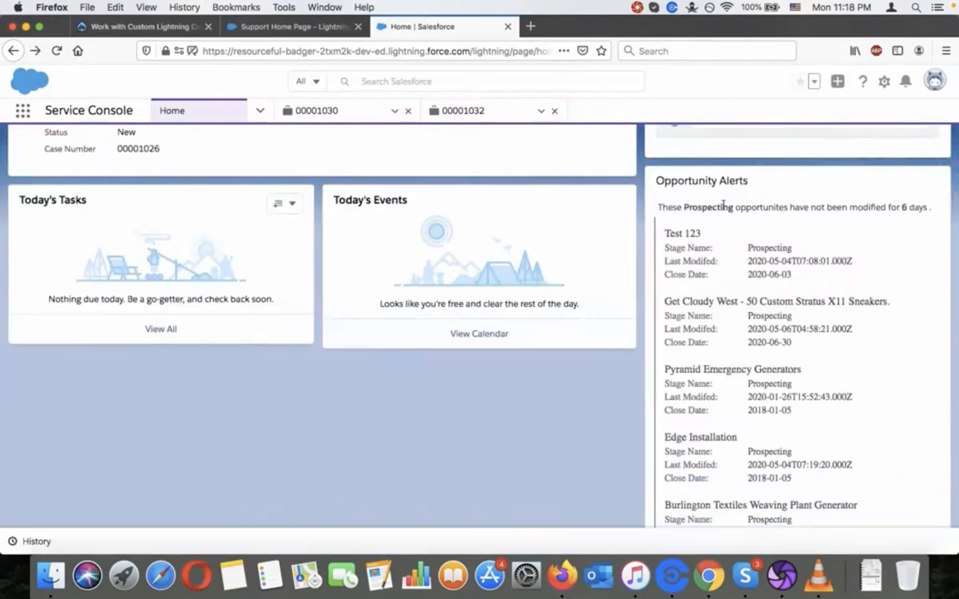
scroll(723, 206, "down", 3)
scroll(724, 211, "up", 8)
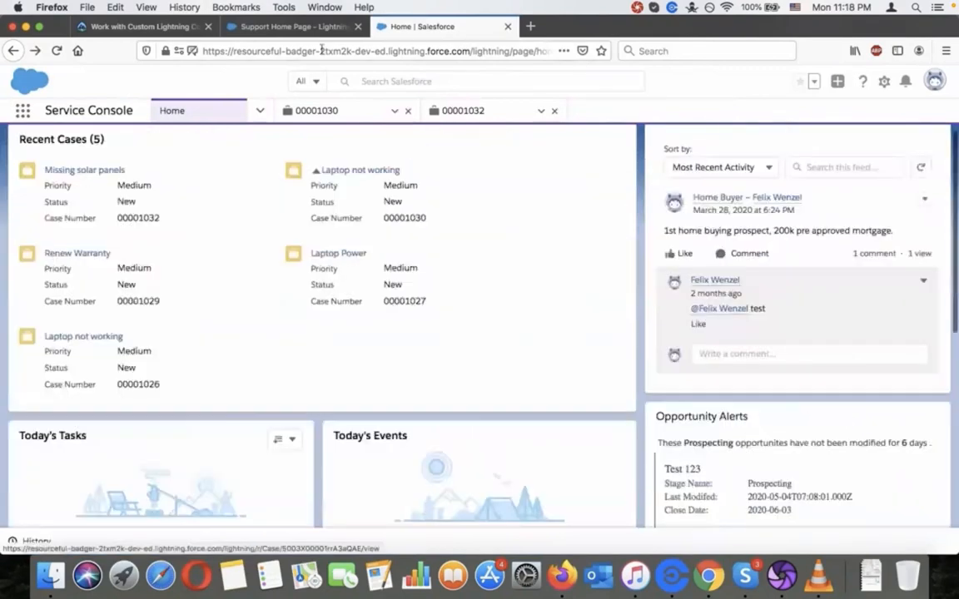
Step: Return to the Trailhead unit and read the Test the Custom Component instructions for the mobile app and Lightning Experience
left_click(142, 27)
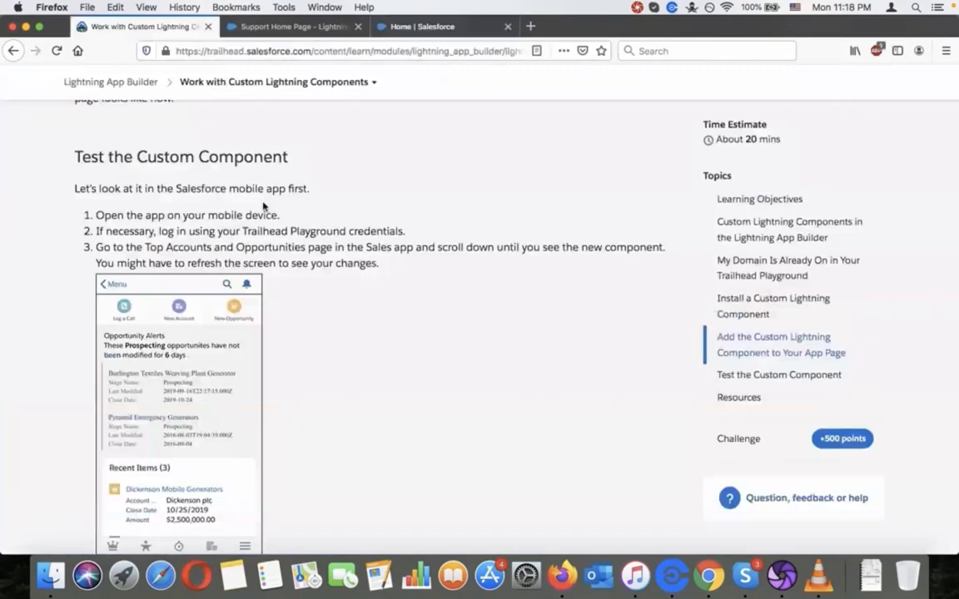
scroll(263, 206, "down", 5)
scroll(263, 206, "down", 1)
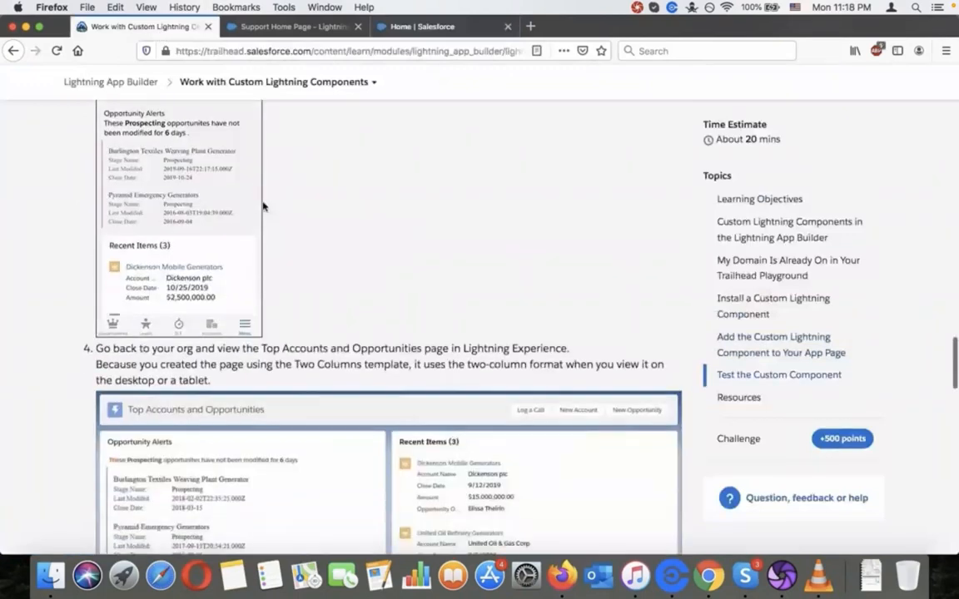
scroll(263, 206, "up", 6)
scroll(263, 206, "down", 3)
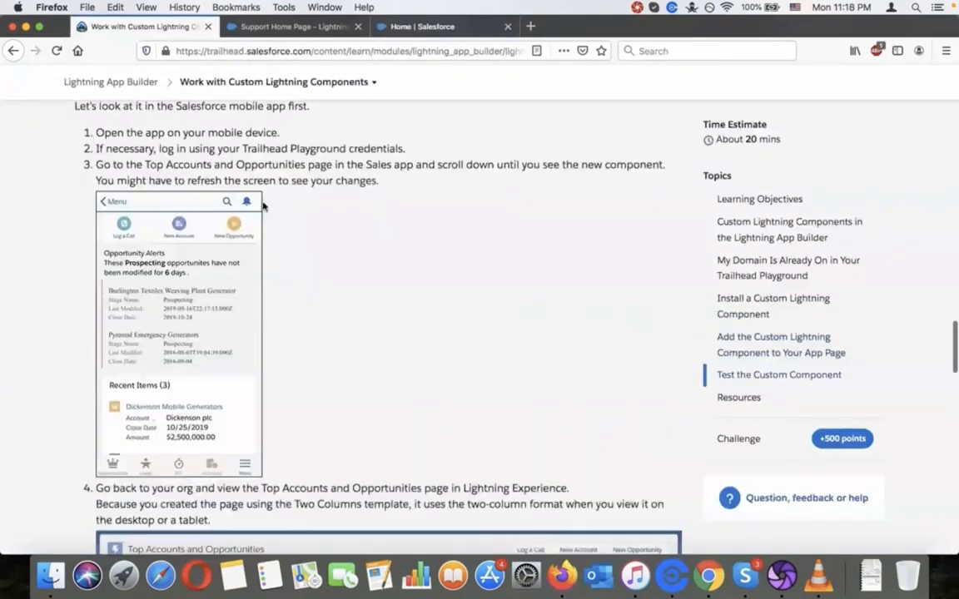
scroll(263, 205, "down", 8)
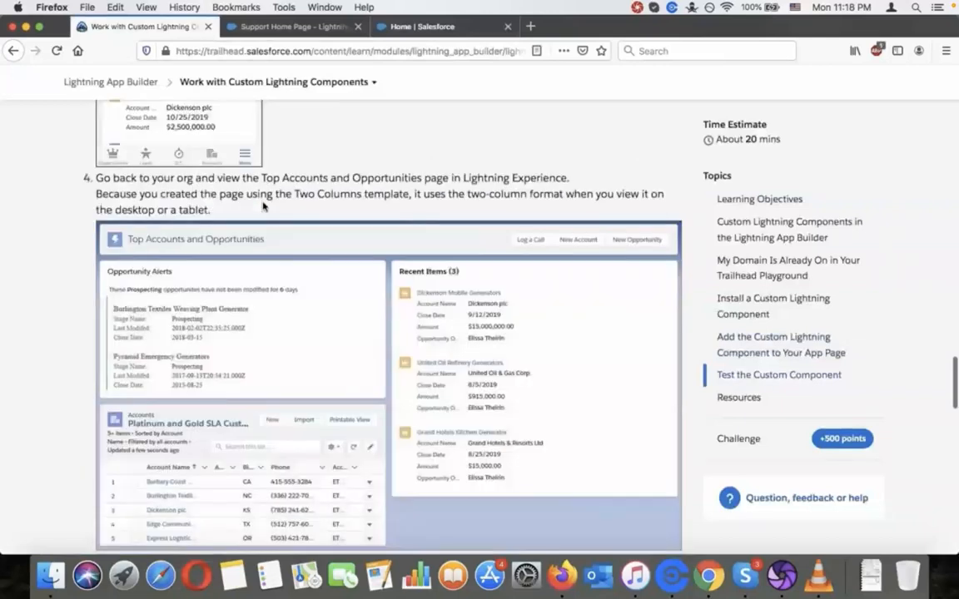
scroll(263, 206, "down", 1)
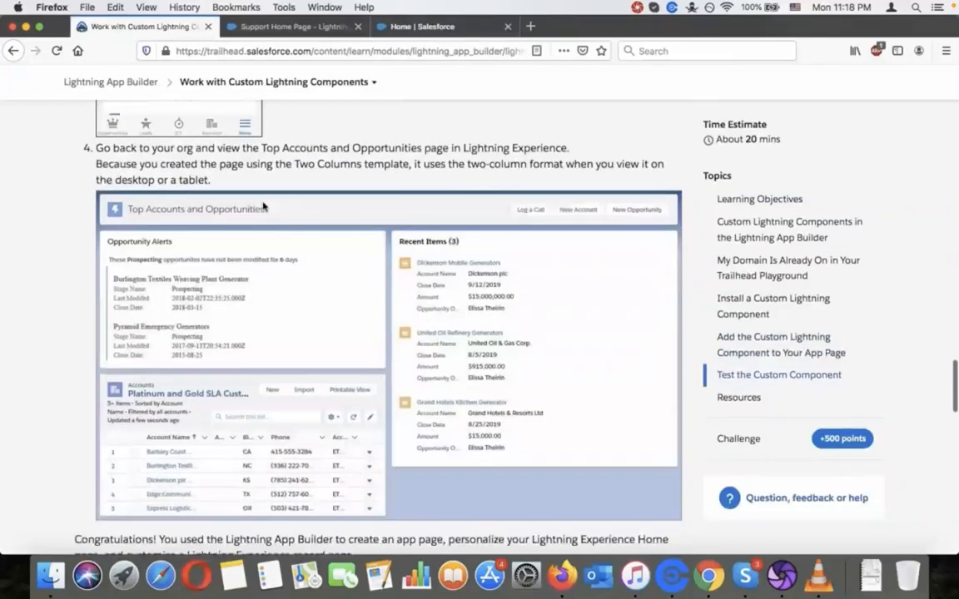
Step: Read the unit's Hands-on Challenge about creating a Lightning App using custom components
scroll(263, 206, "down", 6)
scroll(263, 206, "down", 15)
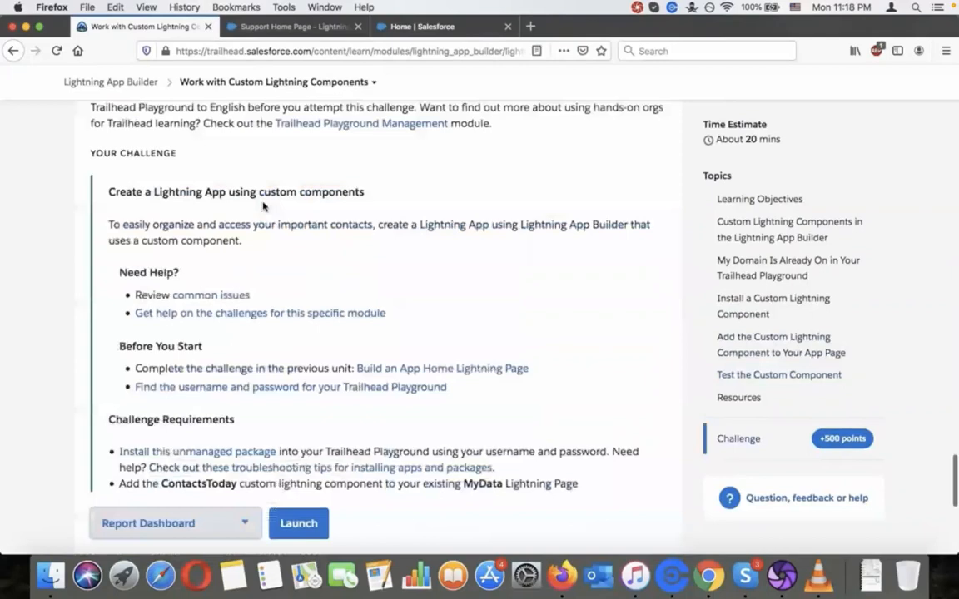
scroll(263, 205, "up", 1)
scroll(263, 206, "down", 1)
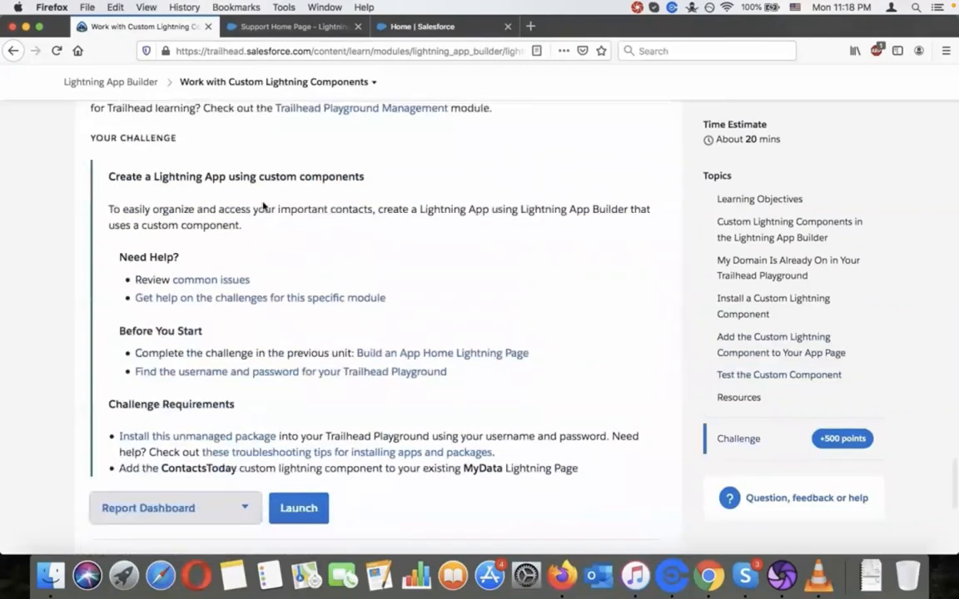
scroll(263, 206, "up", 4)
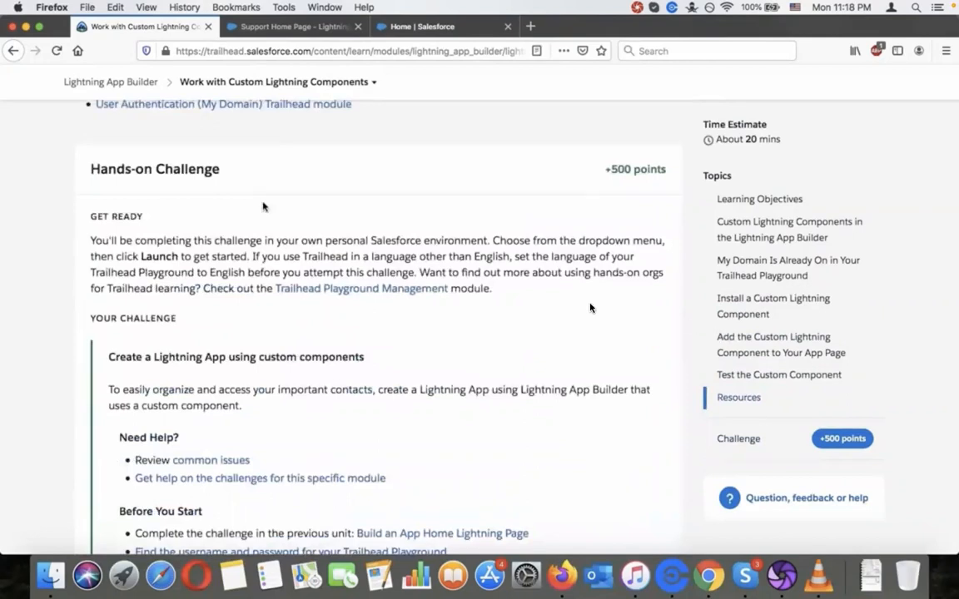
Step: Pause the tutorial video out of full screen and review the custom components challenge requirements on the separate Trailhead page
left_click(571, 313)
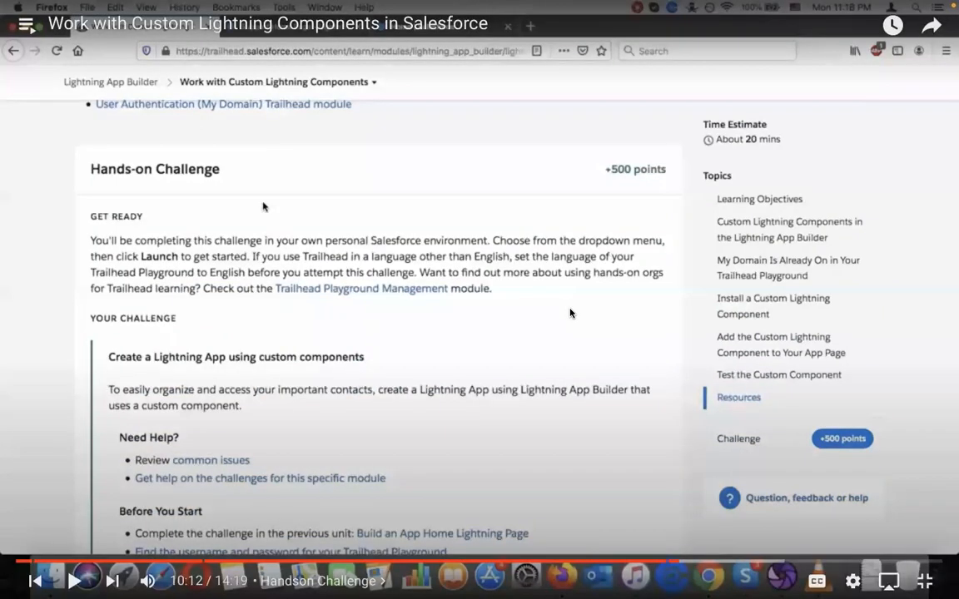
key("Escape")
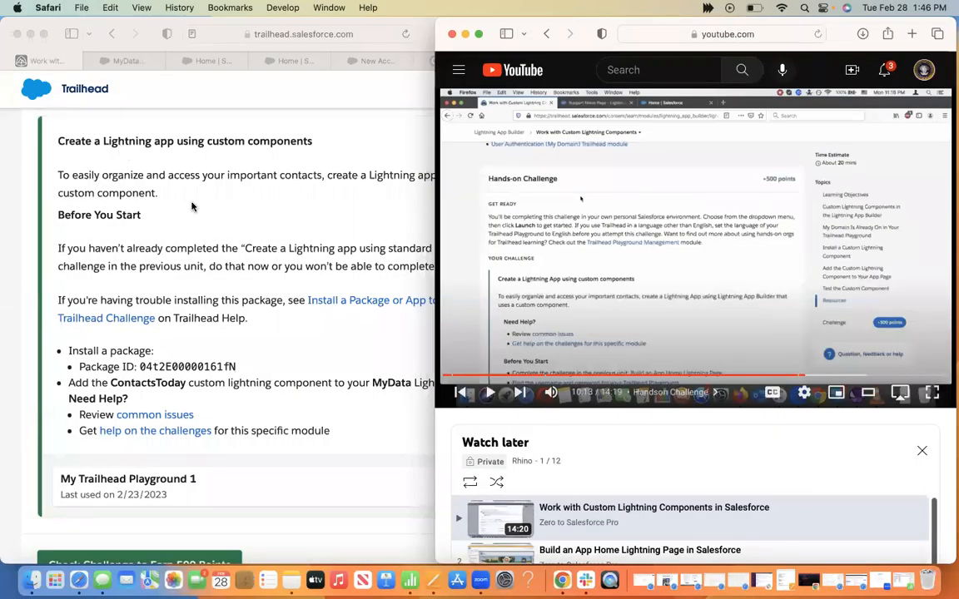
left_click(228, 310)
scroll(227, 309, "down", 3)
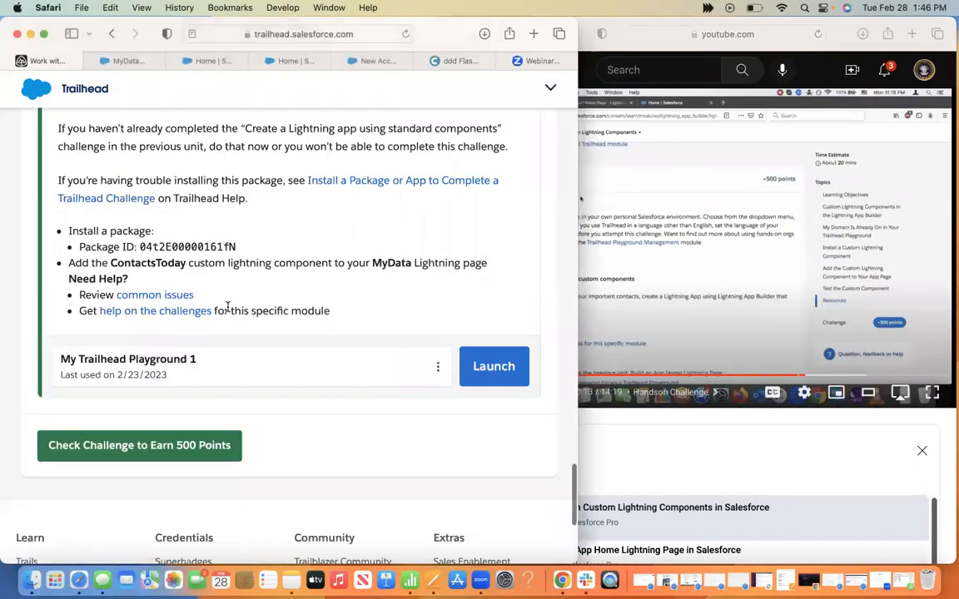
scroll(227, 309, "up", 5)
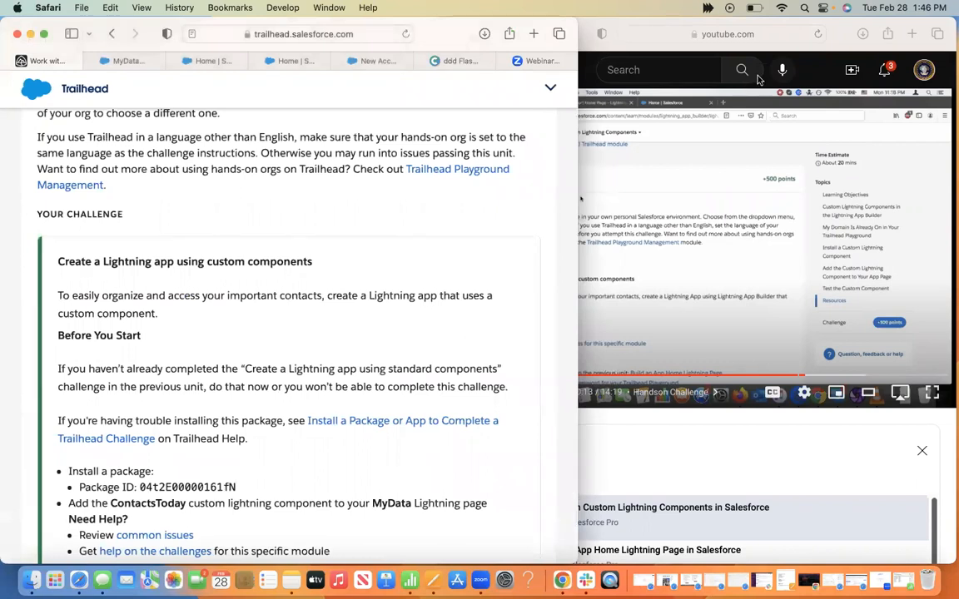
left_click(841, 37)
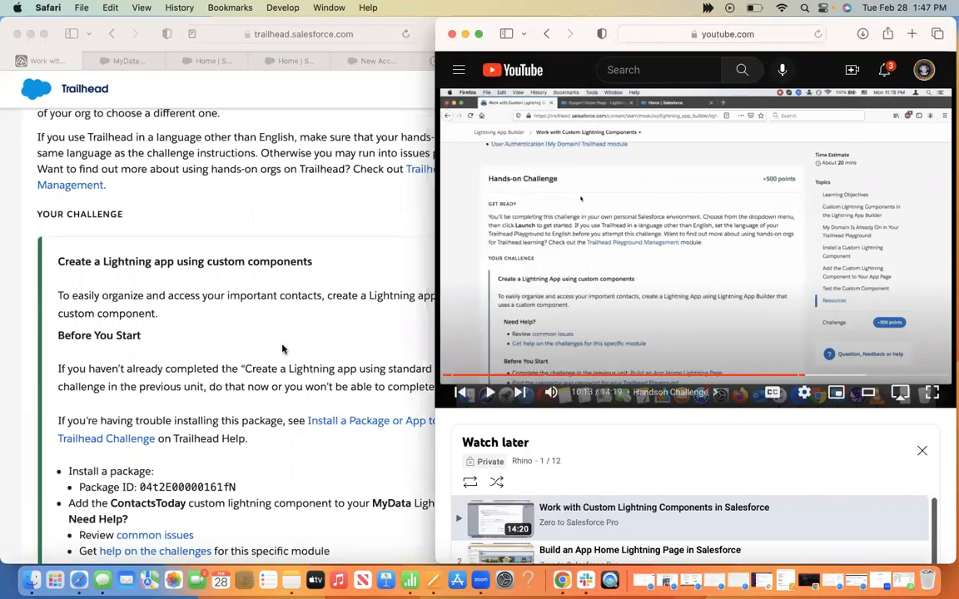
scroll(282, 350, "down", 3)
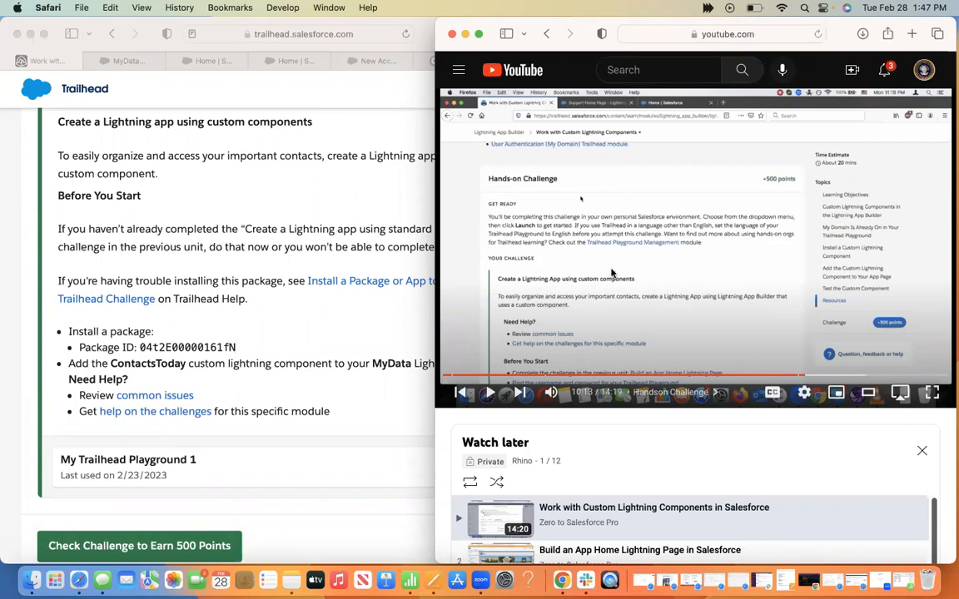
Step: Play more of the tutorial's challenge section, pausing to shift the YouTube window so it uncovers more of the Trailhead page
left_click(546, 256)
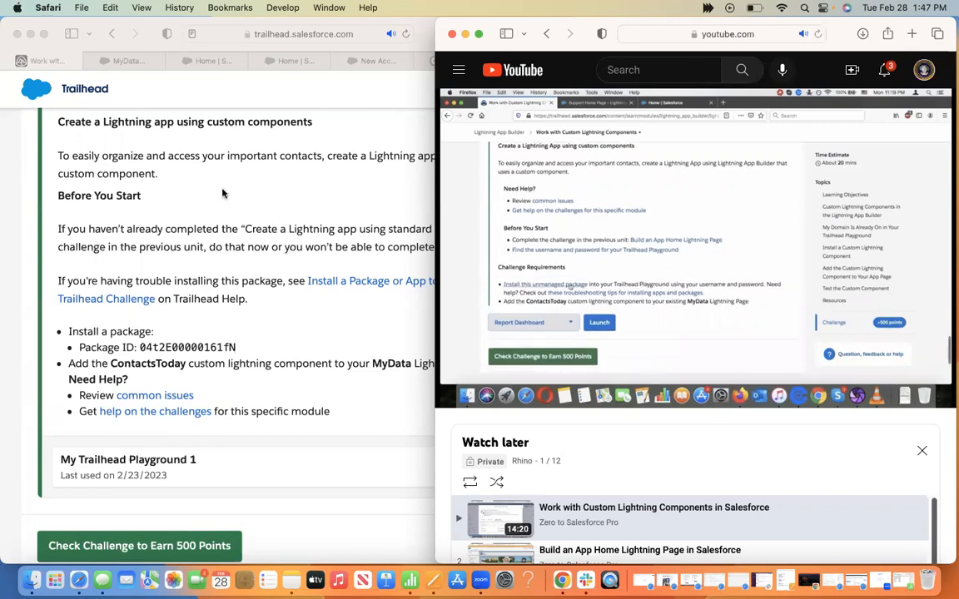
left_click(498, 195)
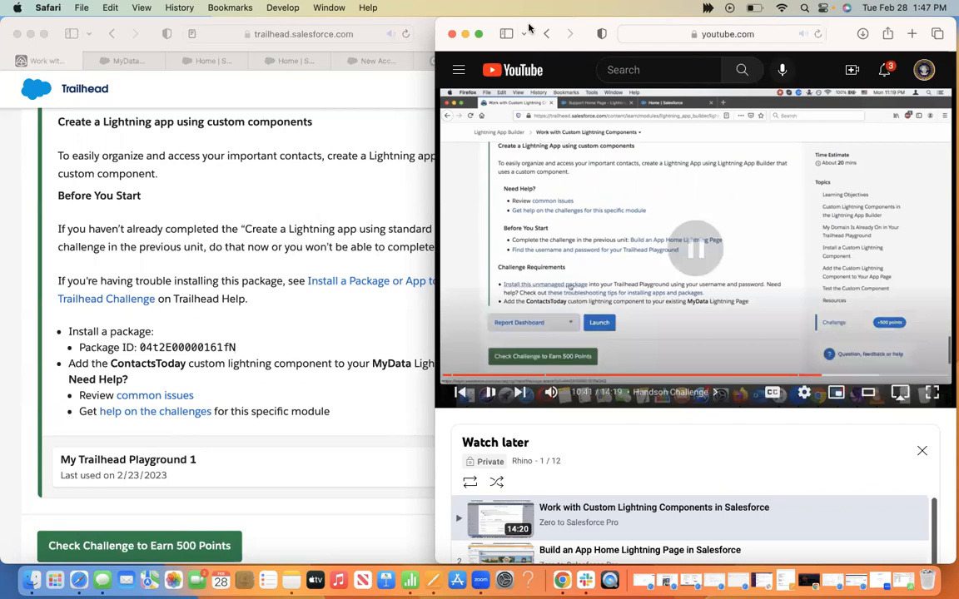
left_click_drag(531, 23, 621, 24)
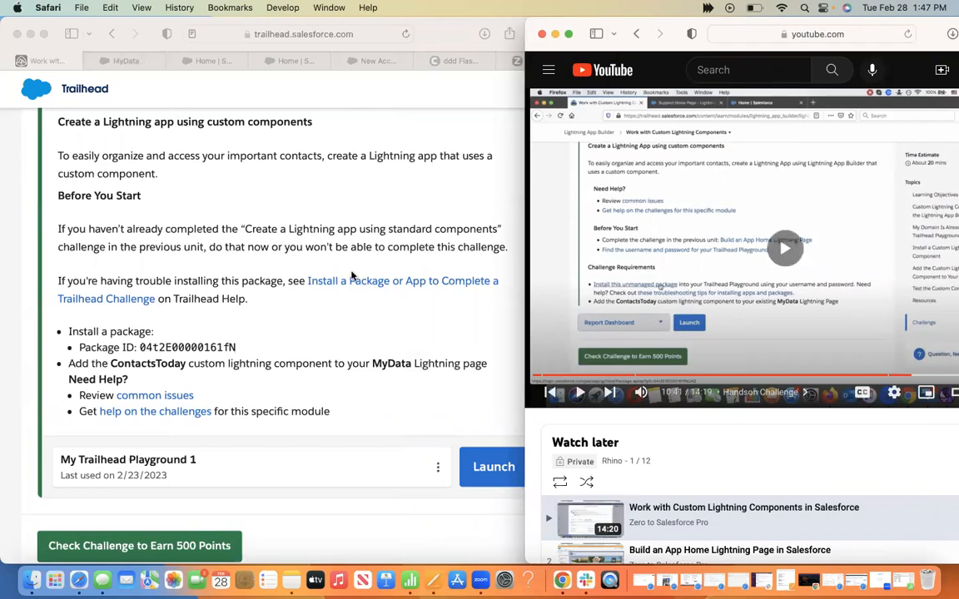
key("space")
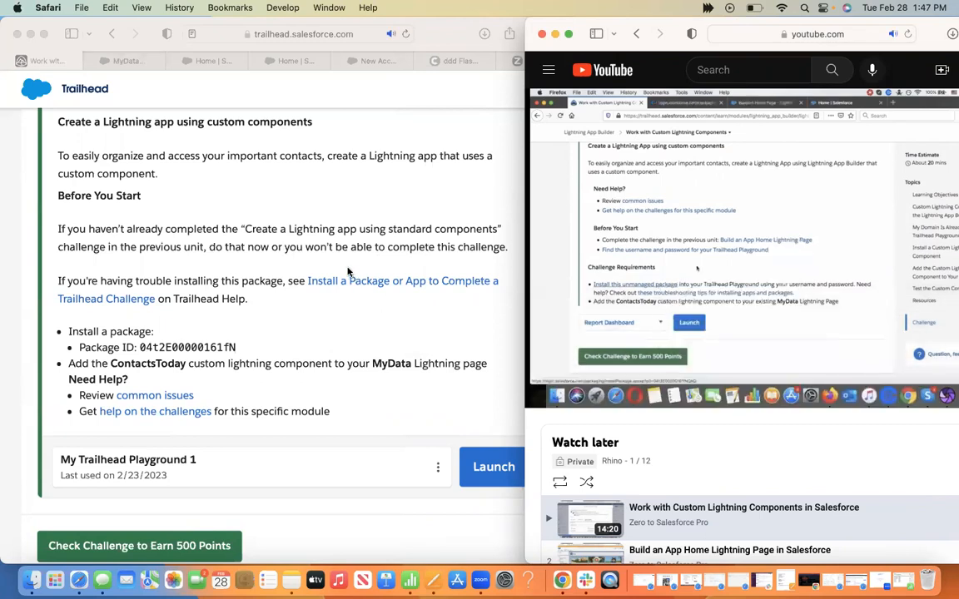
Step: Pause the tutorial video and open the Install a Package or App help article in its own tab beside the challenge page
mouse_move(662, 219)
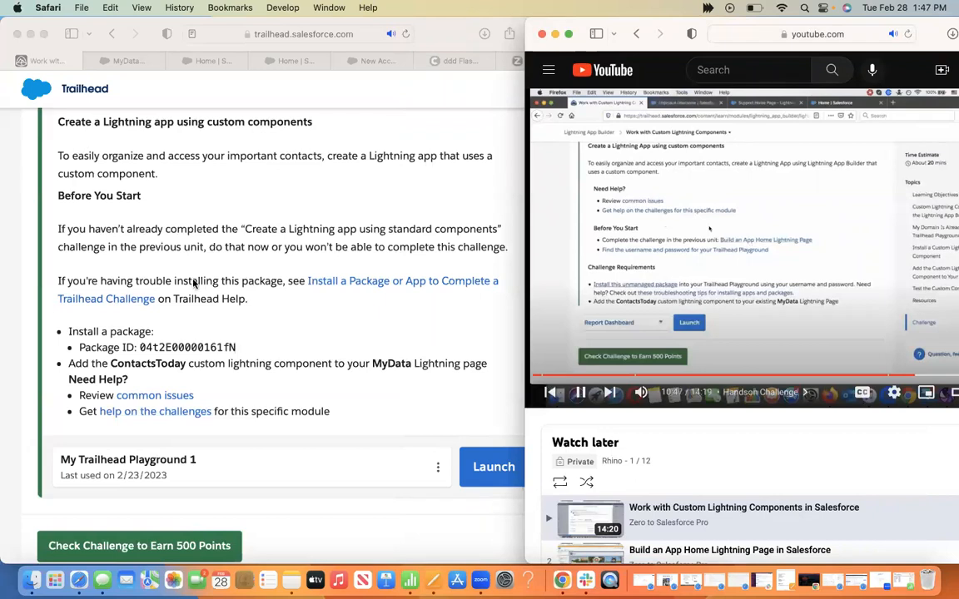
key("space")
left_click(362, 282)
left_click(360, 282)
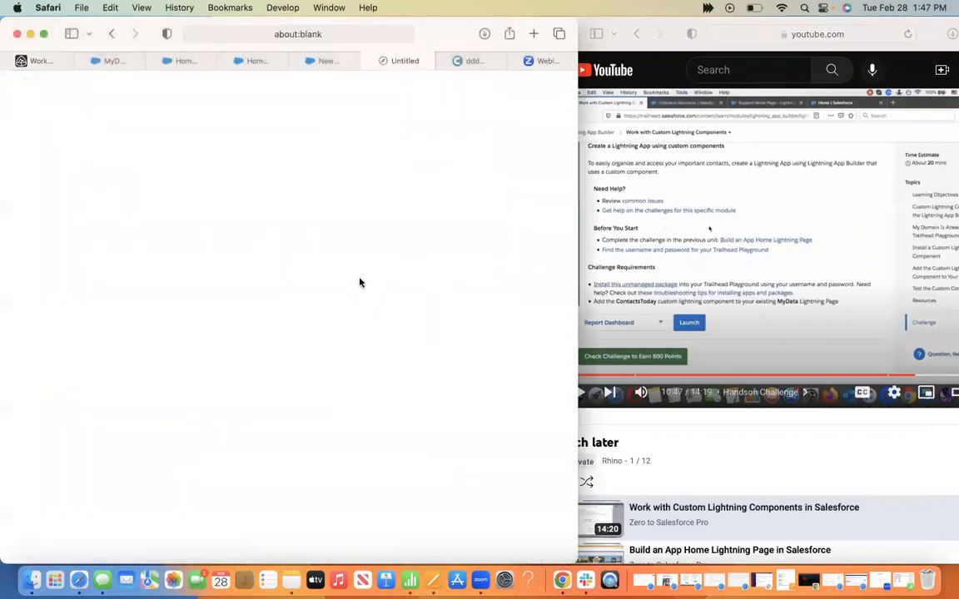
left_click_drag(403, 60, 139, 60)
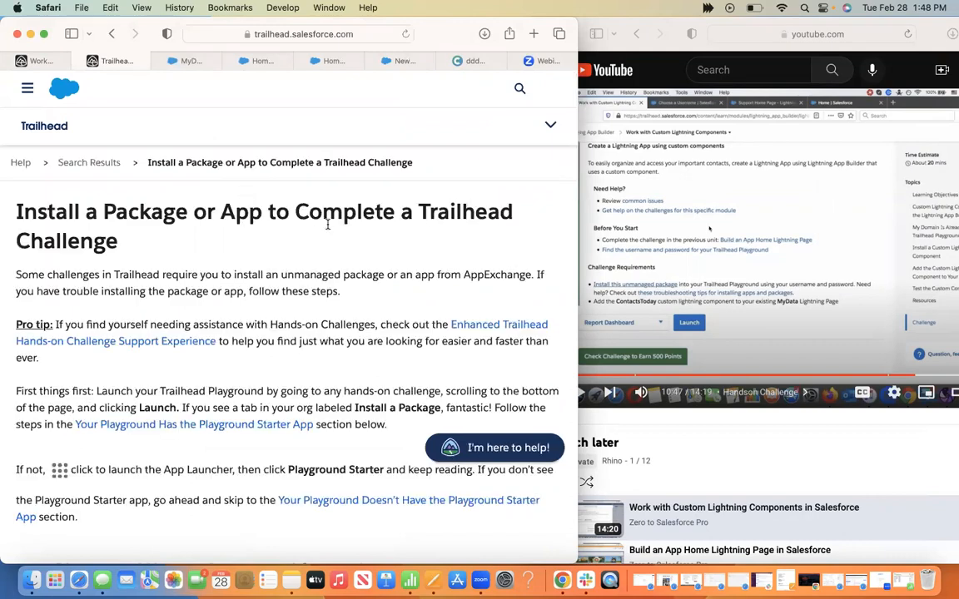
Step: Read the help article's steps for installing a package in a playground that has the Playground Starter app
scroll(327, 223, "down", 5)
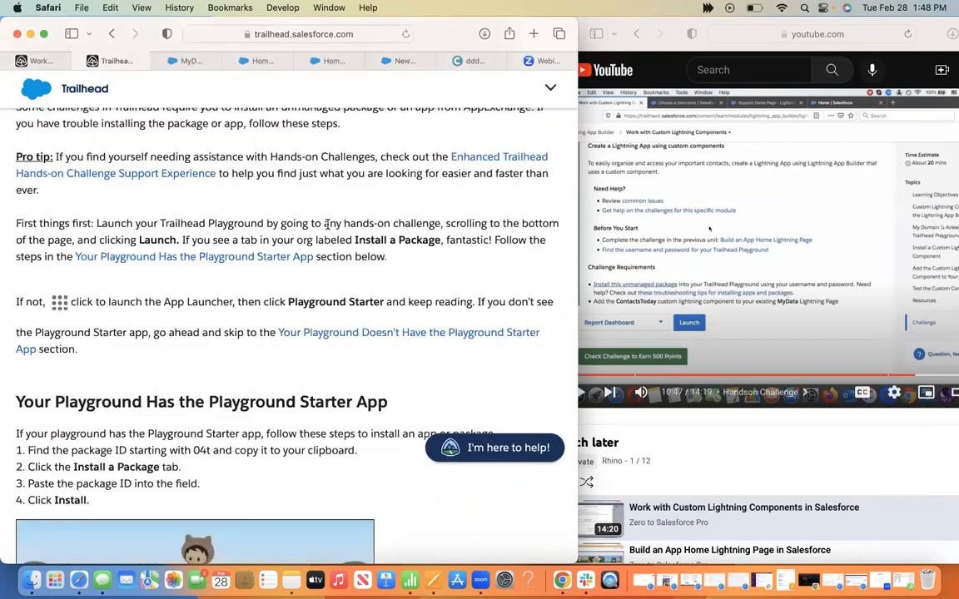
scroll(328, 225, "down", 5)
scroll(328, 225, "down", 1)
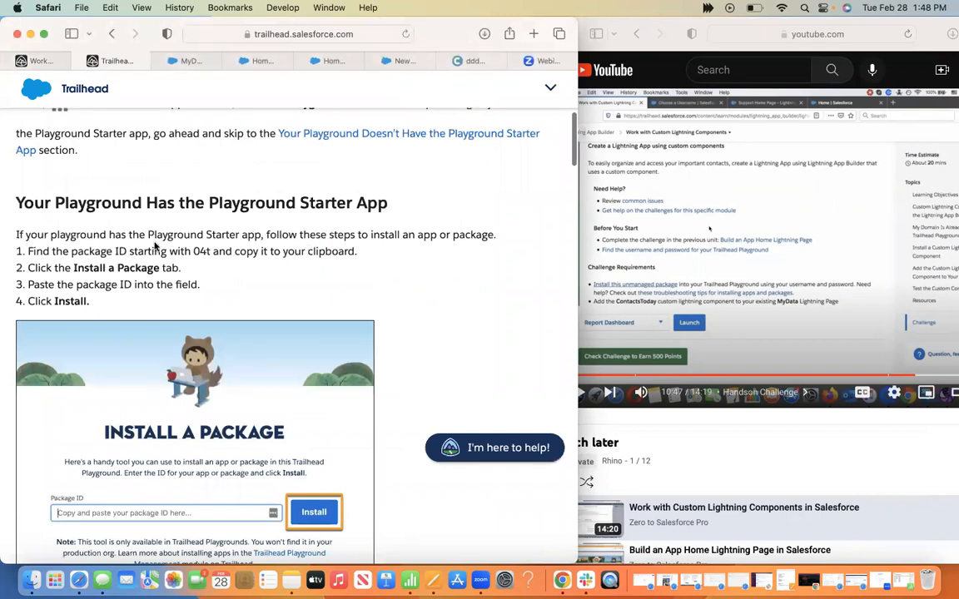
scroll(154, 245, "down", 2)
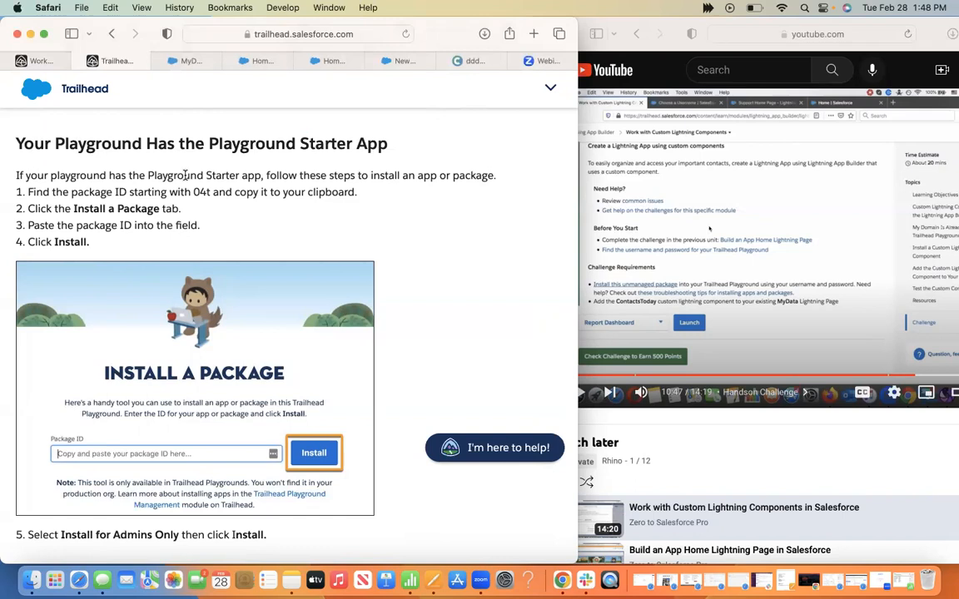
Step: Select the package ID 04t2E00000161fN on the challenge page and return to the help article
left_click(118, 62)
left_click(117, 61)
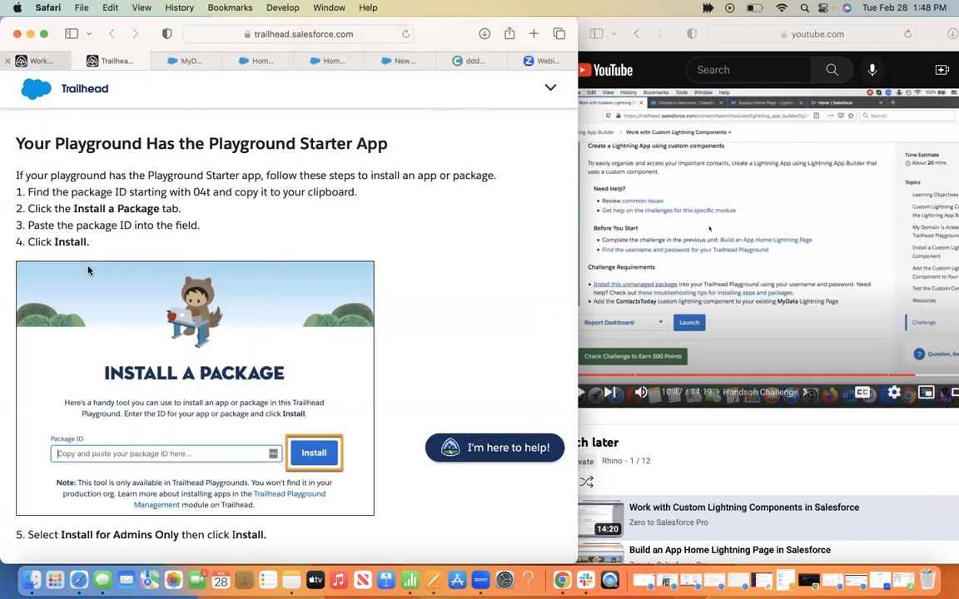
left_click_drag(237, 350, 141, 348)
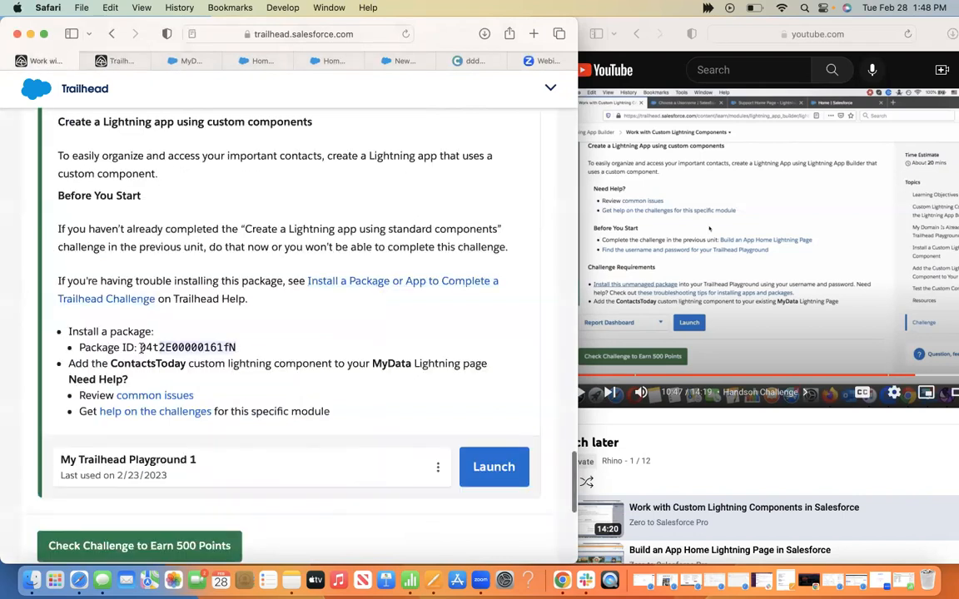
left_click(115, 66)
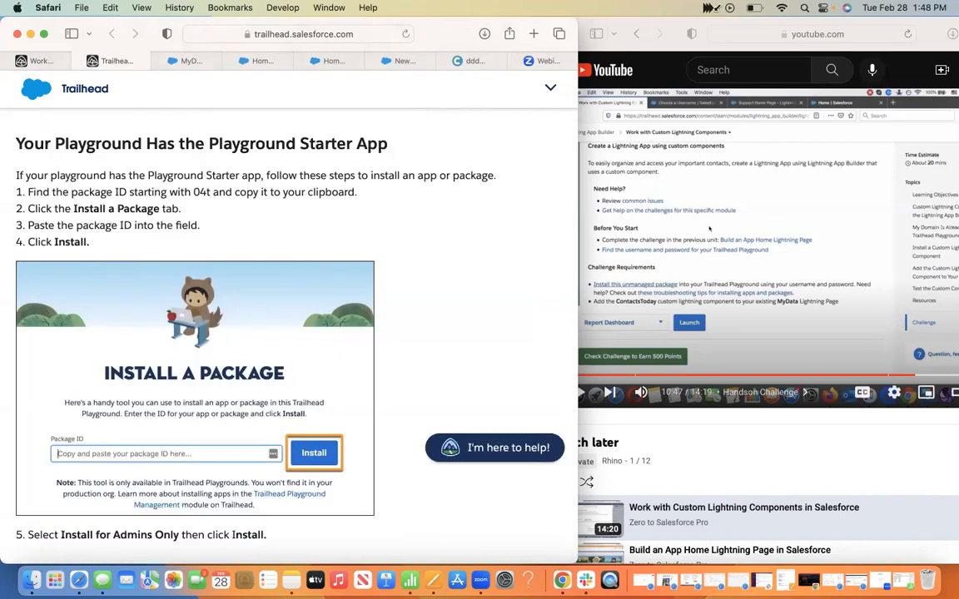
Step: Widen the browser window and read the article's remaining installation steps, including the section for playgrounds without the Playground Starter app
left_click_drag(576, 18, 753, 8)
scroll(284, 338, "down", 2)
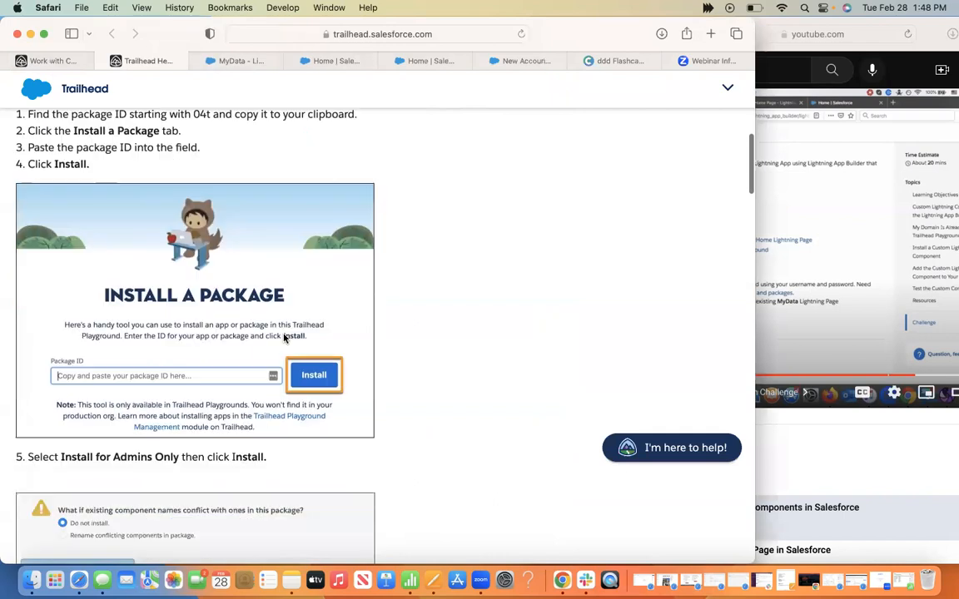
scroll(106, 96, "up", 2)
left_click(65, 59)
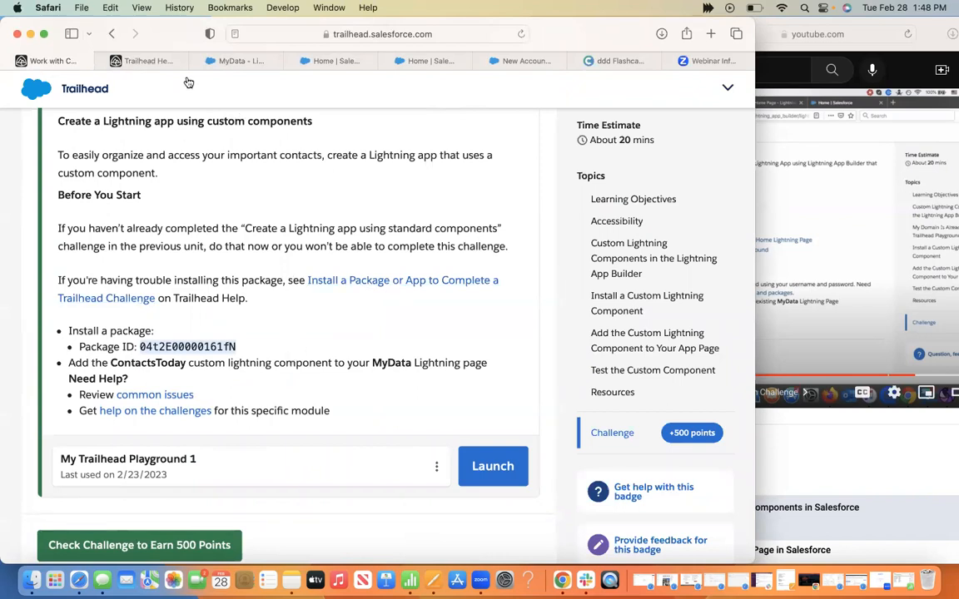
left_click(153, 63)
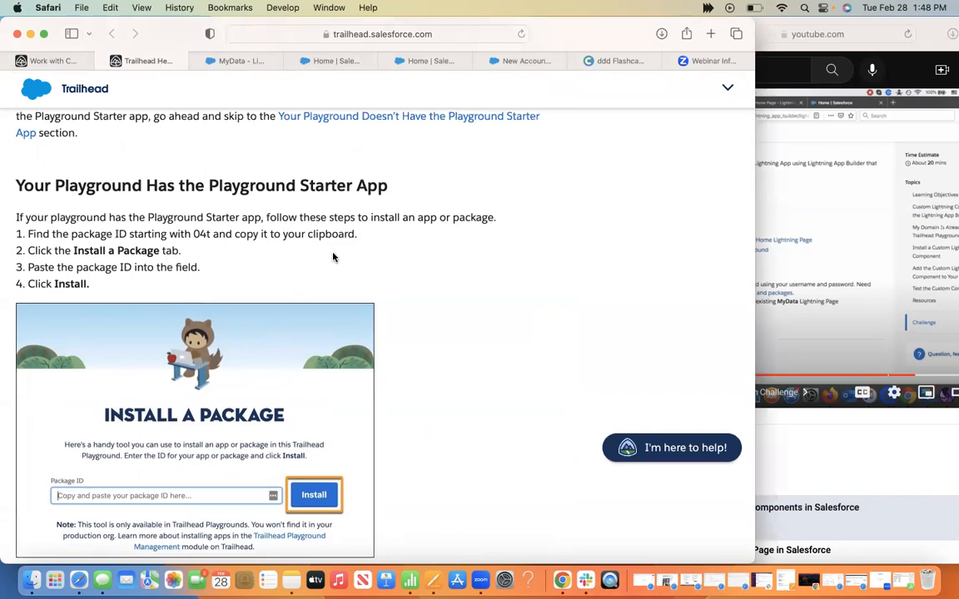
scroll(66, 362, "down", 5)
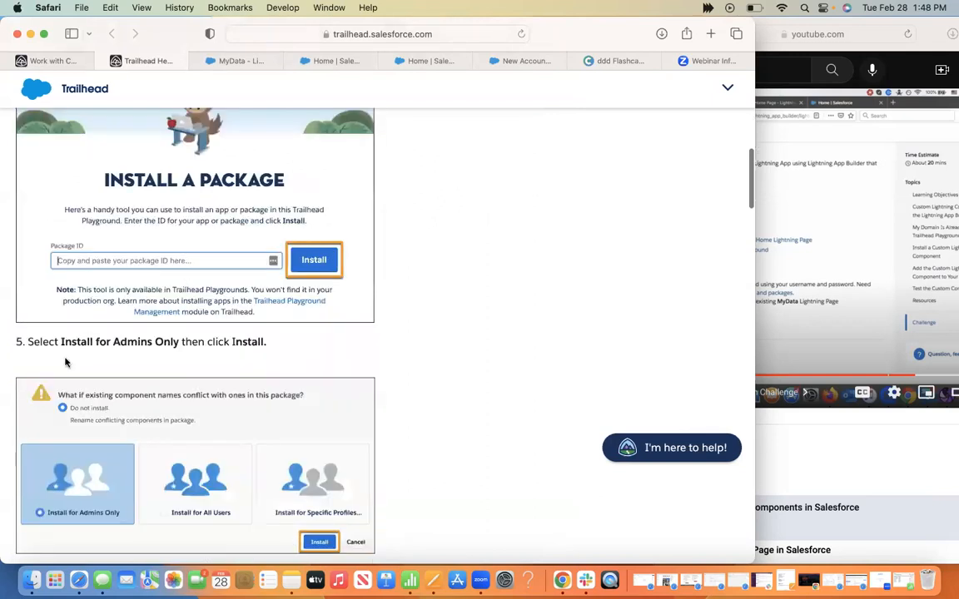
scroll(259, 358, "down", 7)
scroll(260, 358, "down", 3)
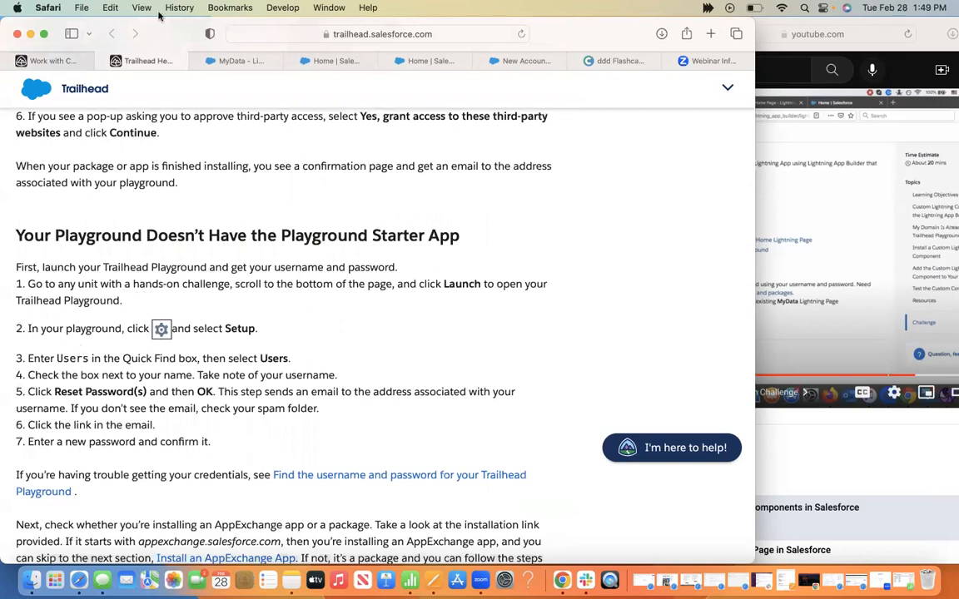
Step: Go to the playground's Sales home page and open Setup in a new tab
left_click(241, 61)
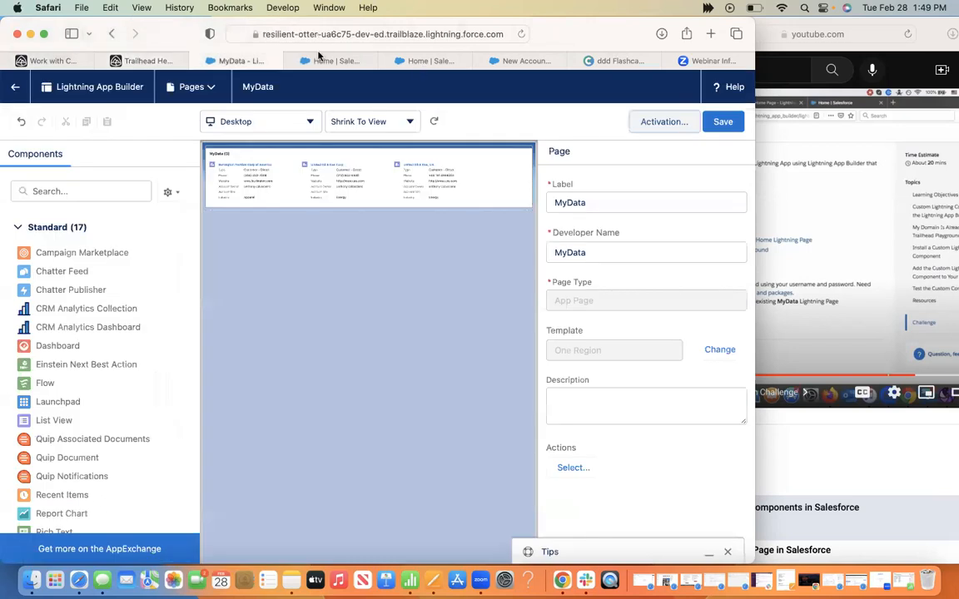
left_click(319, 59)
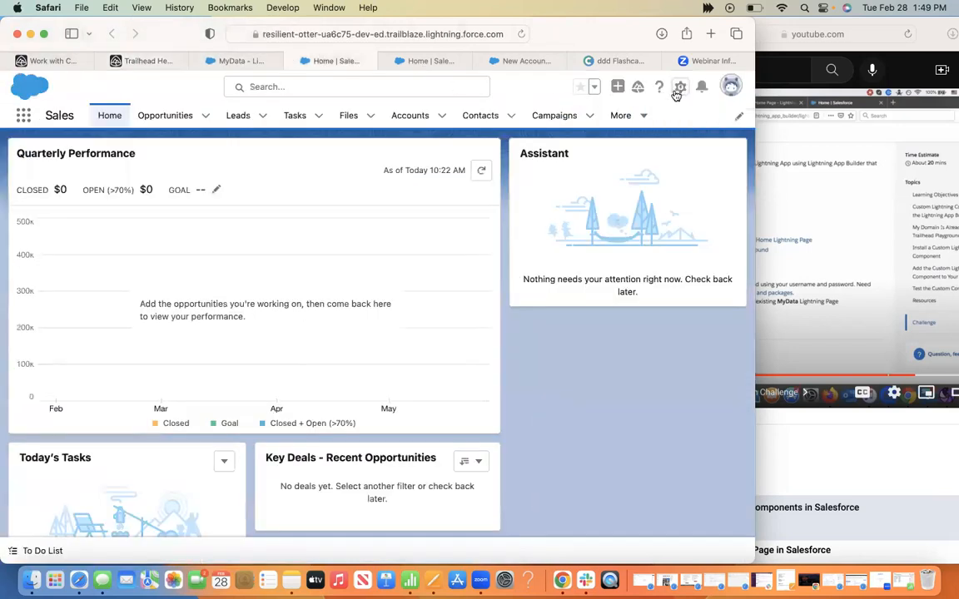
left_click(680, 87)
left_click(648, 138)
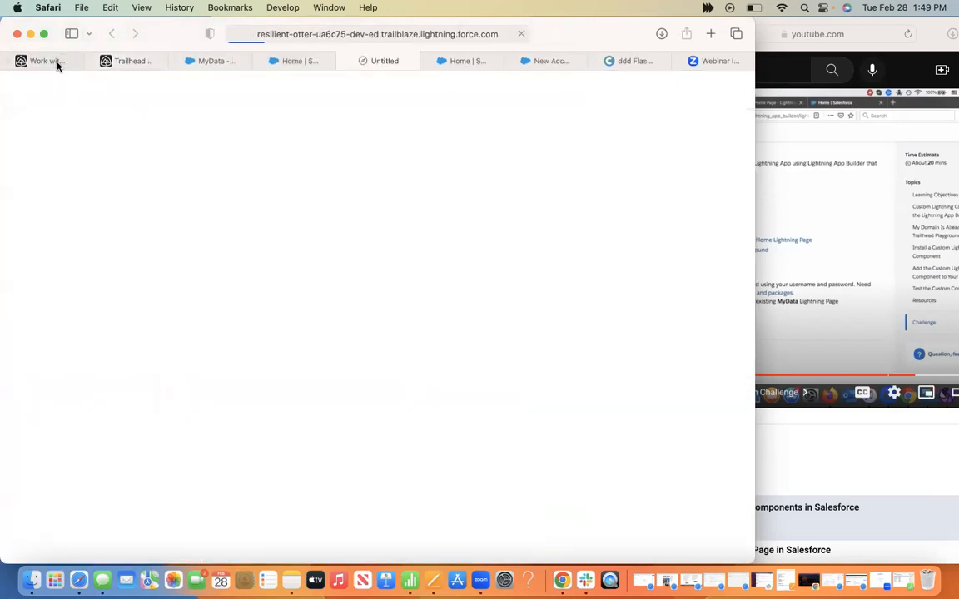
Step: Recheck the help article, search Setup for "users" to open the Users page, and place its tab beside the article's
left_click(125, 61)
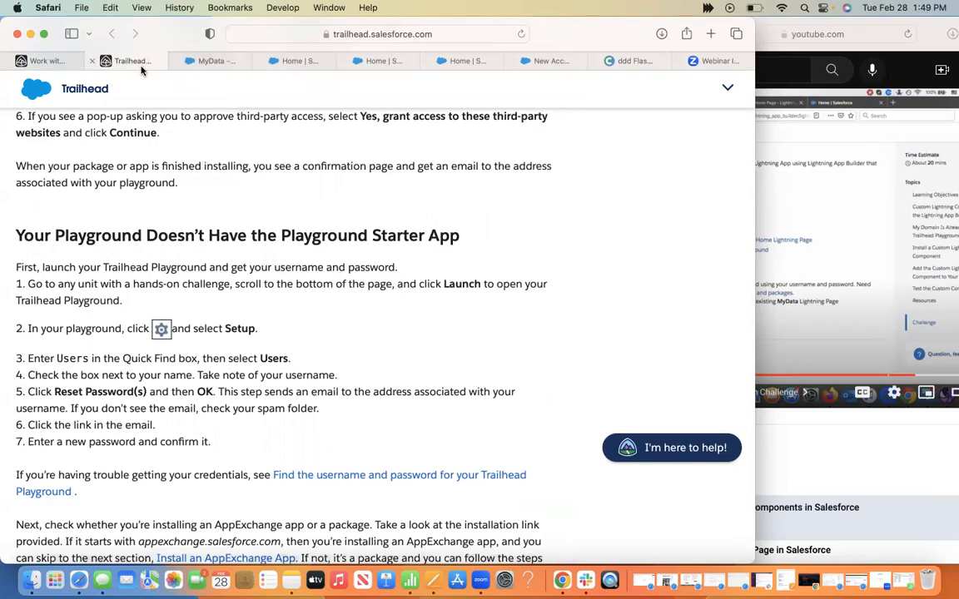
left_click(553, 60)
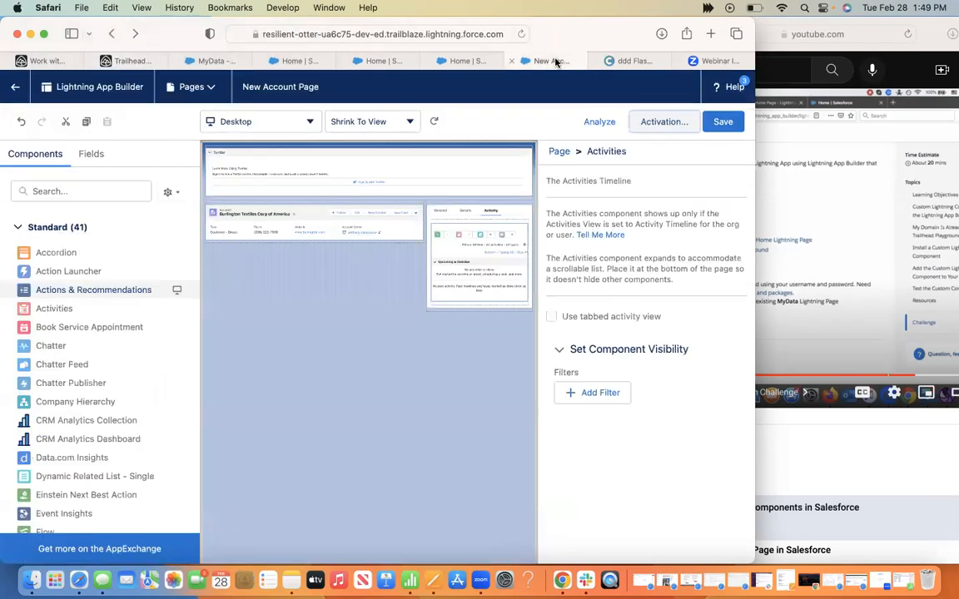
left_click(284, 69)
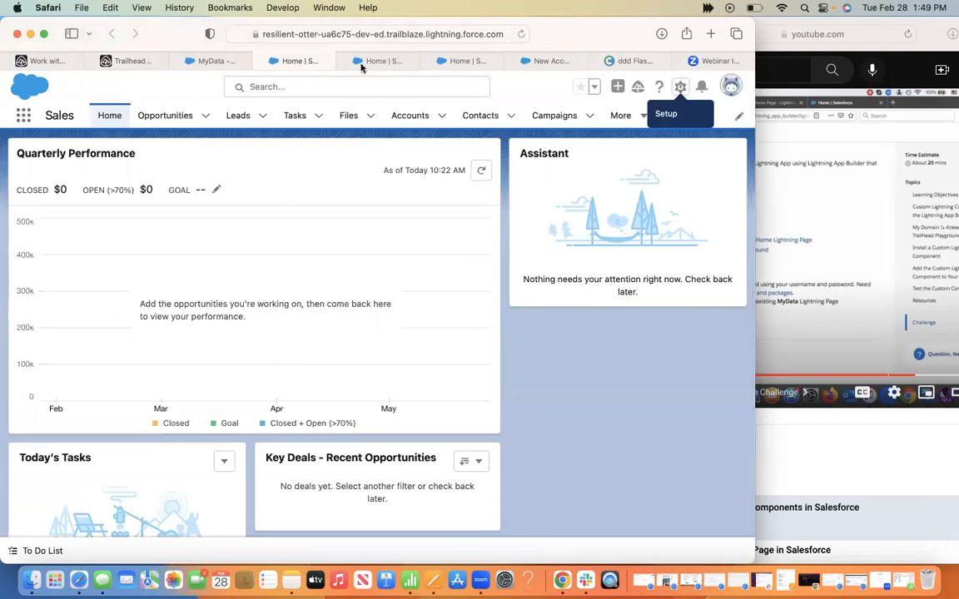
left_click(371, 64)
left_click(312, 86)
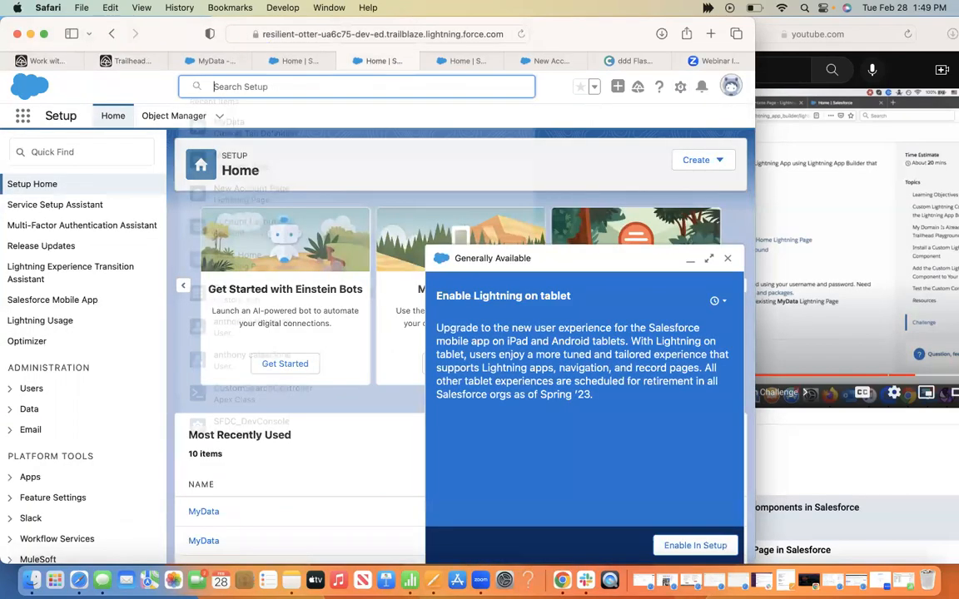
type("users")
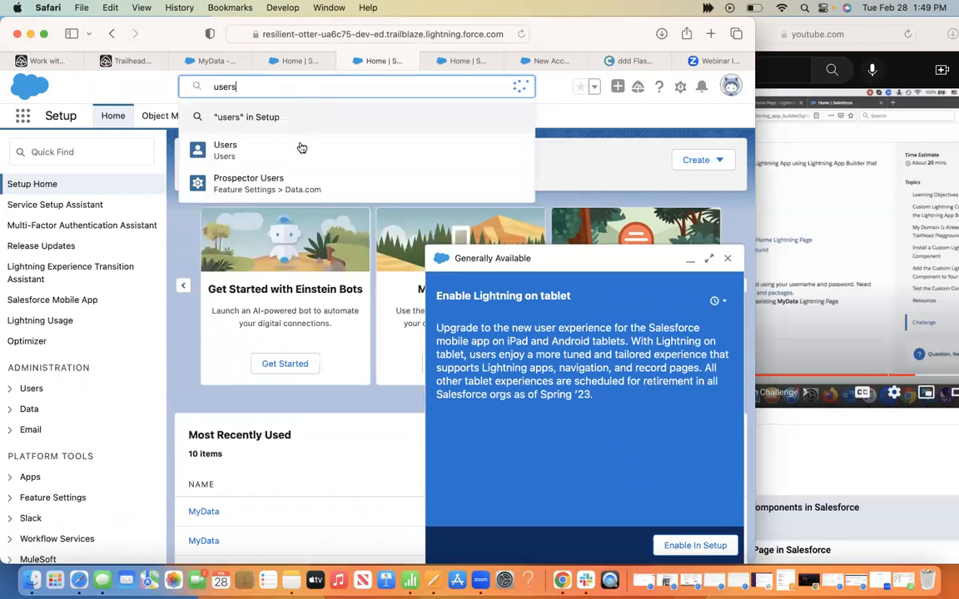
left_click(299, 146)
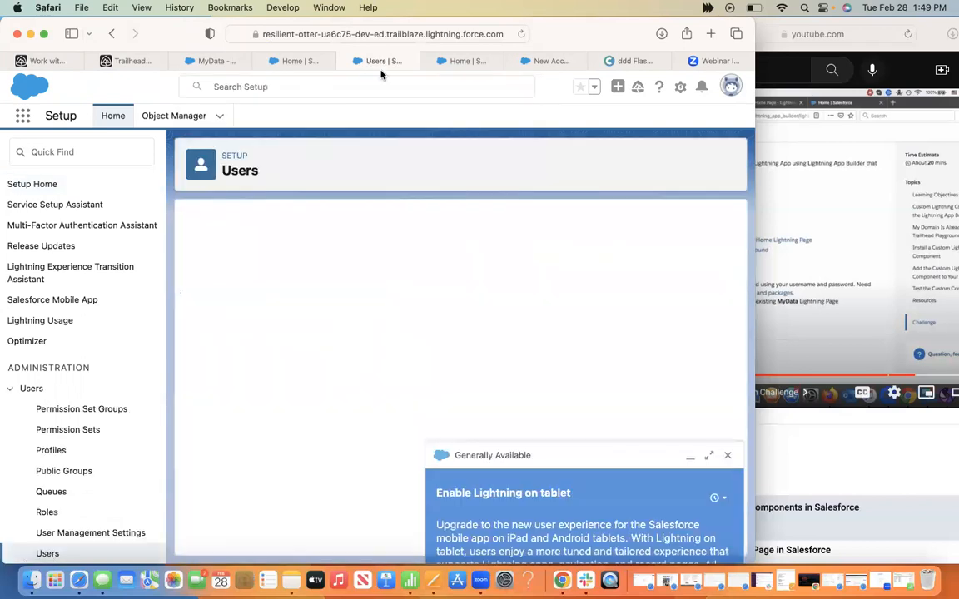
left_click_drag(374, 61, 204, 65)
Step: Following the help article, select the System Administrator user in the All Users list and reset that user's password
left_click(134, 61)
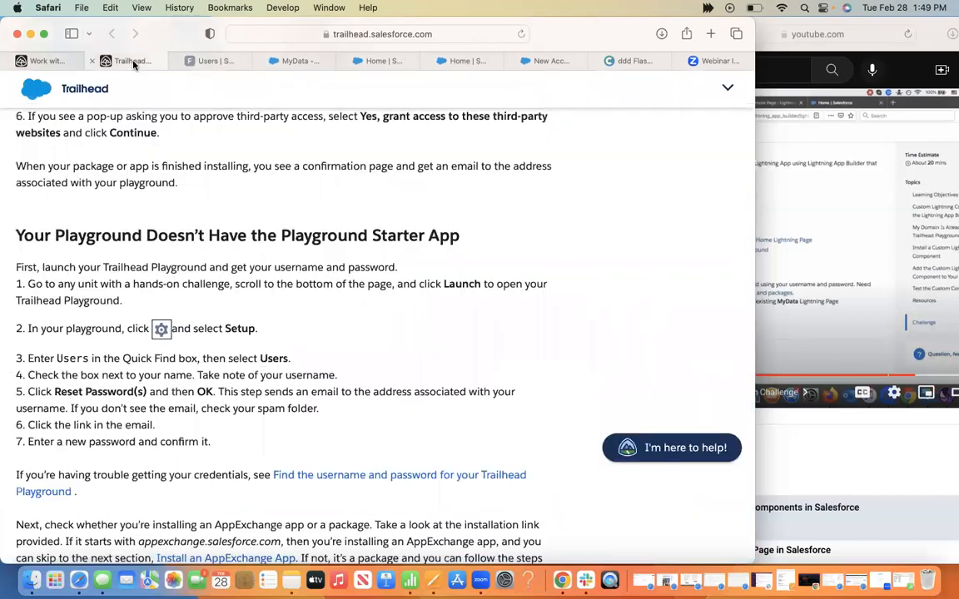
left_click(212, 61)
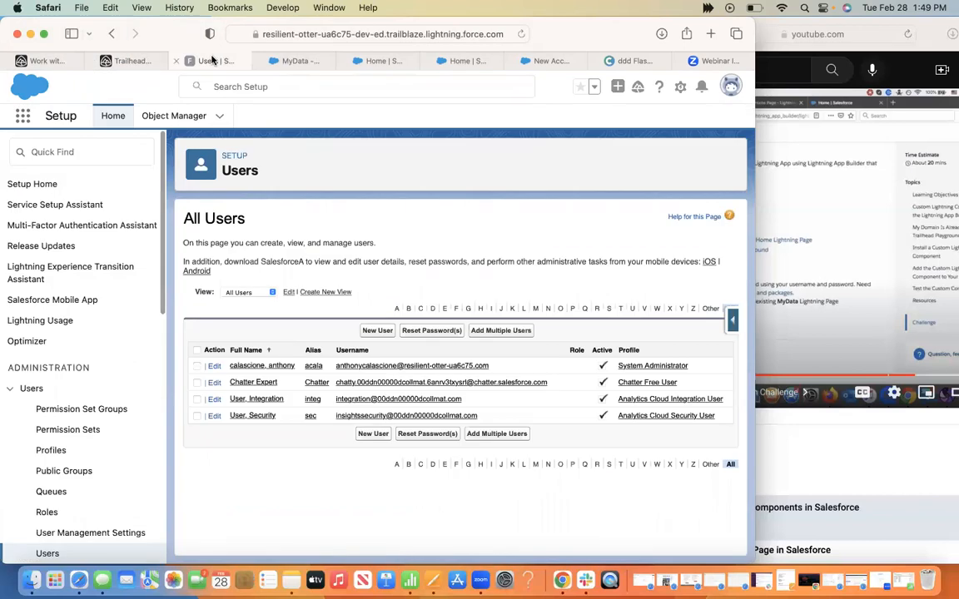
left_click(196, 366)
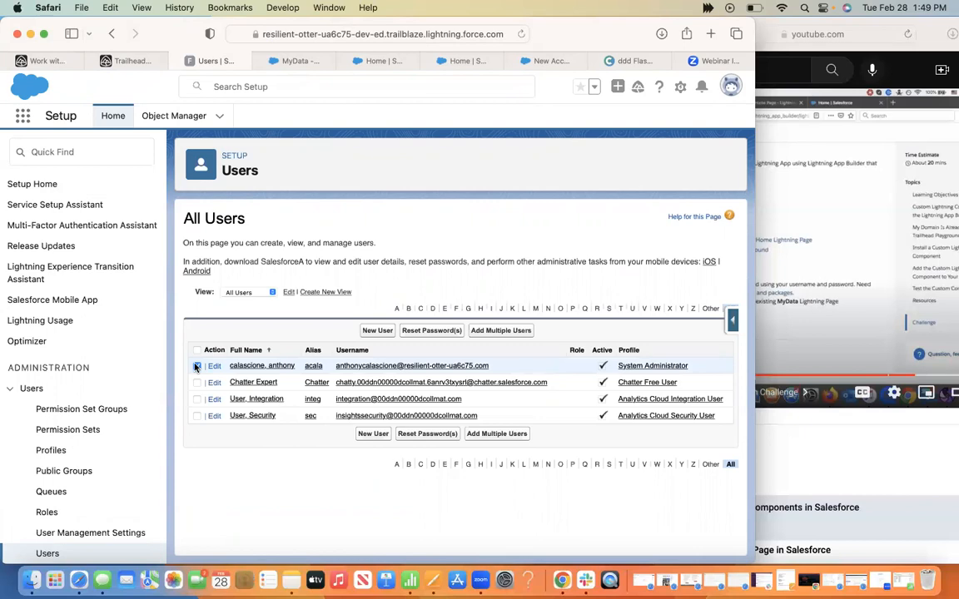
left_click(144, 65)
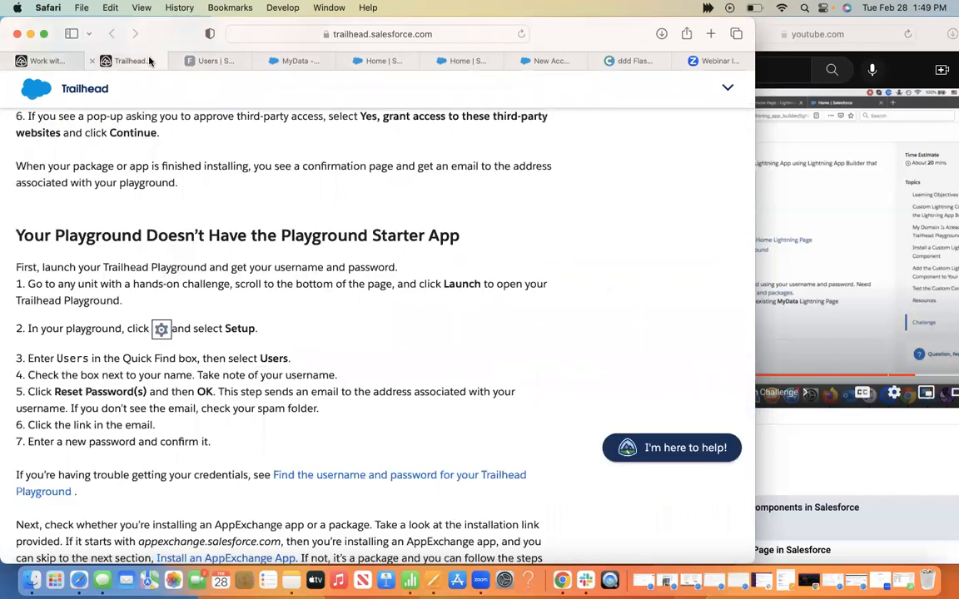
left_click(204, 61)
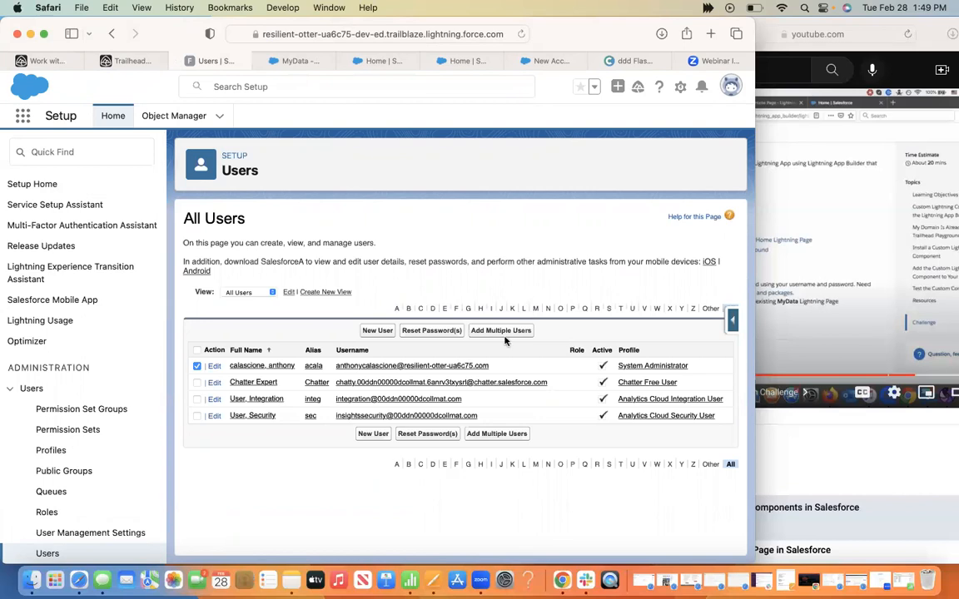
left_click(411, 333)
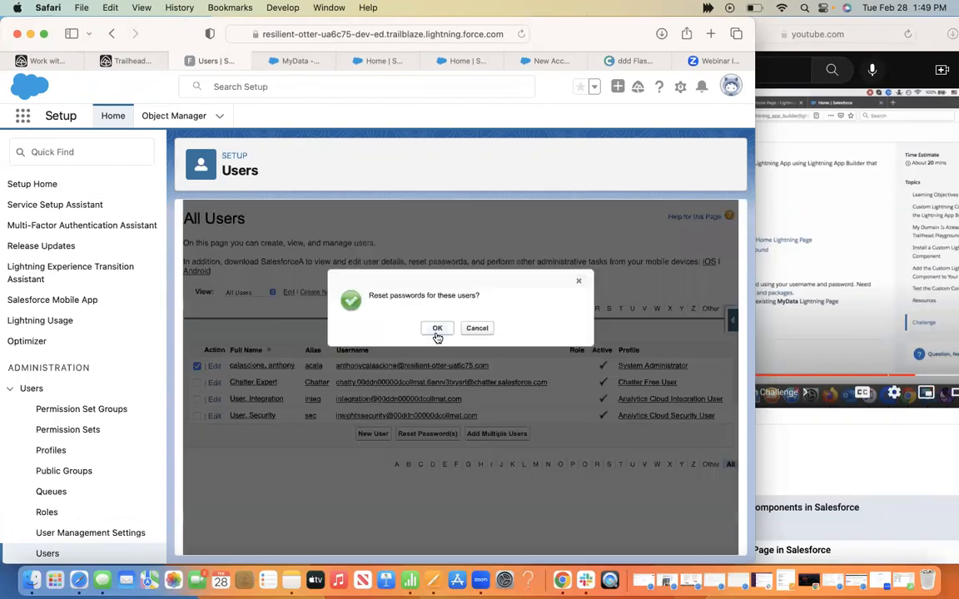
key("Escape")
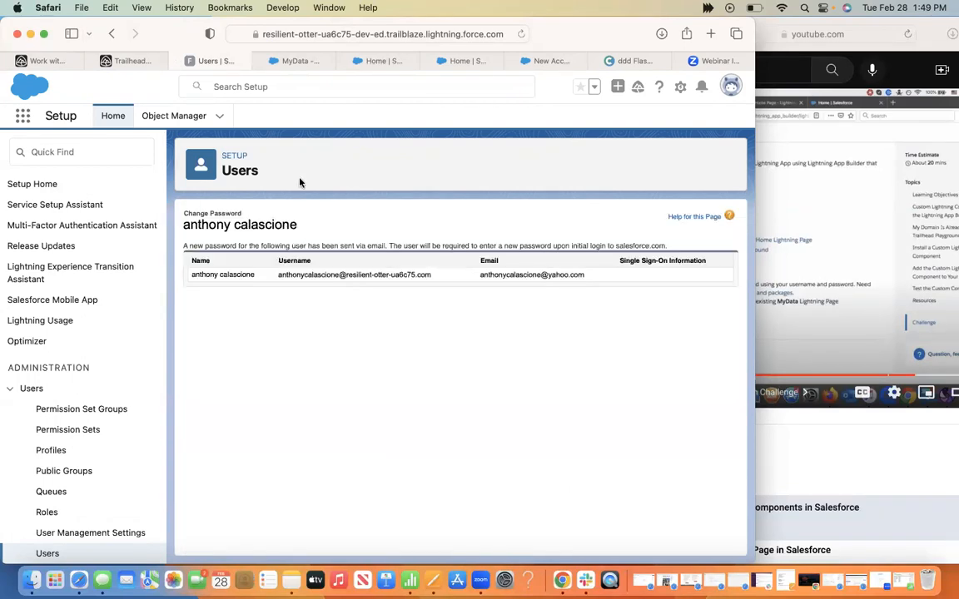
Step: Check the article's next instruction and open the Salesforce Developers password-reset email in the other Yahoo Mail account
left_click(134, 61)
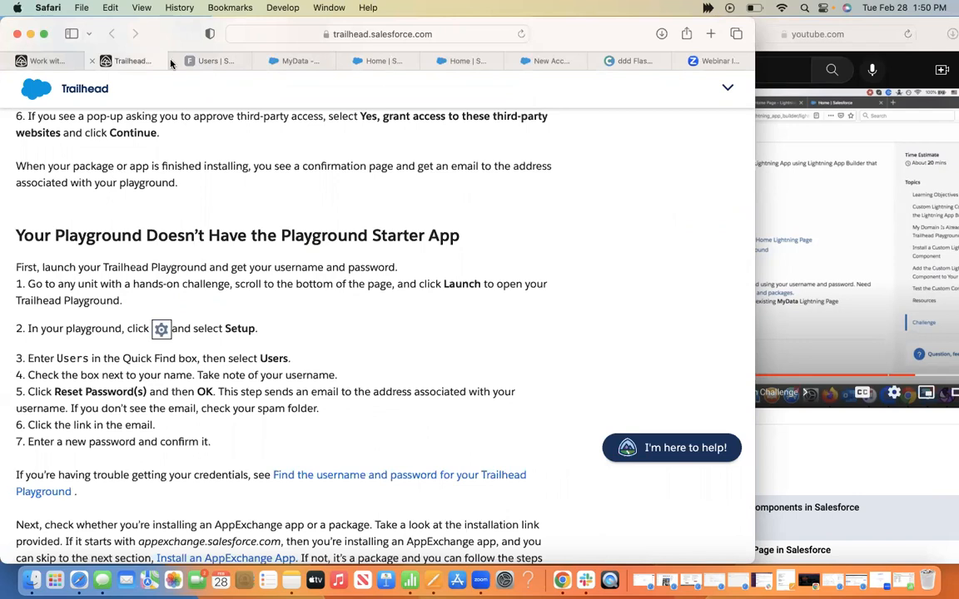
left_click(231, 65)
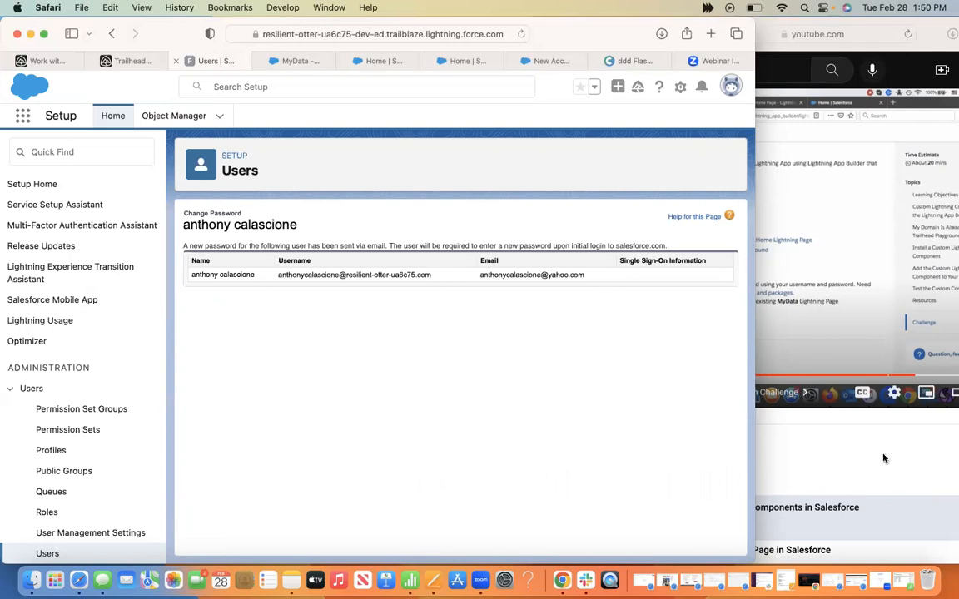
left_click(849, 580)
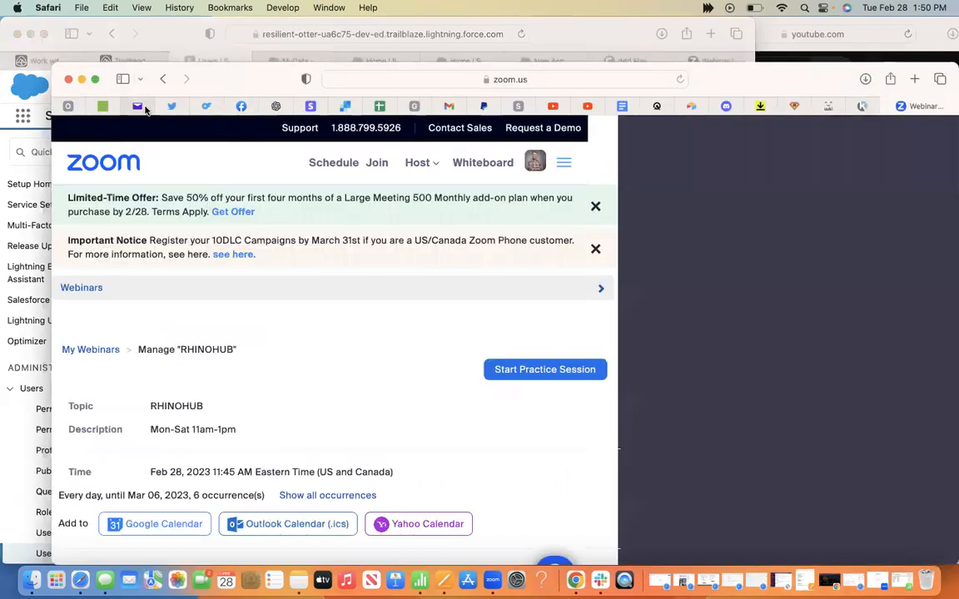
left_click(142, 108)
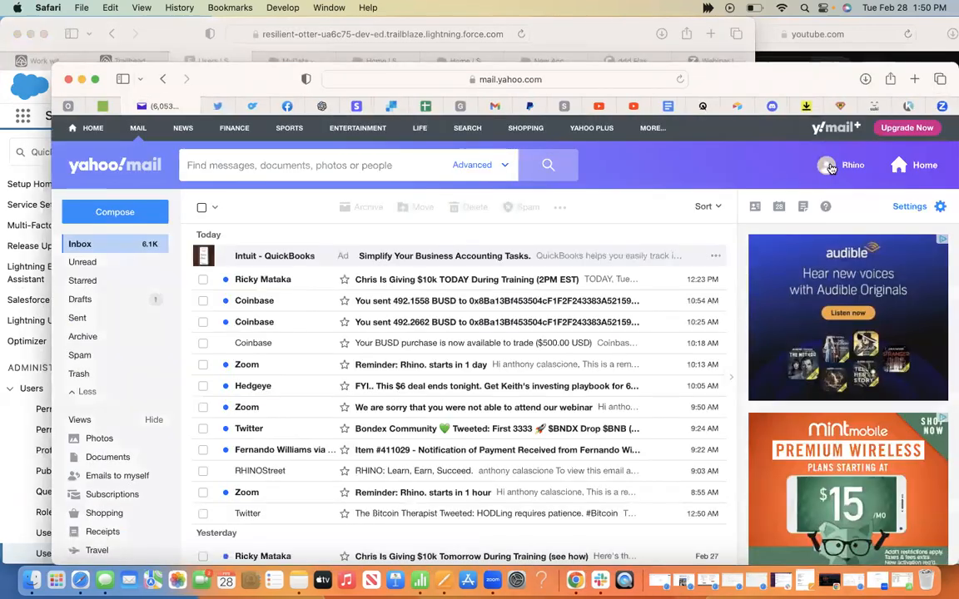
left_click(820, 168)
left_click(760, 318)
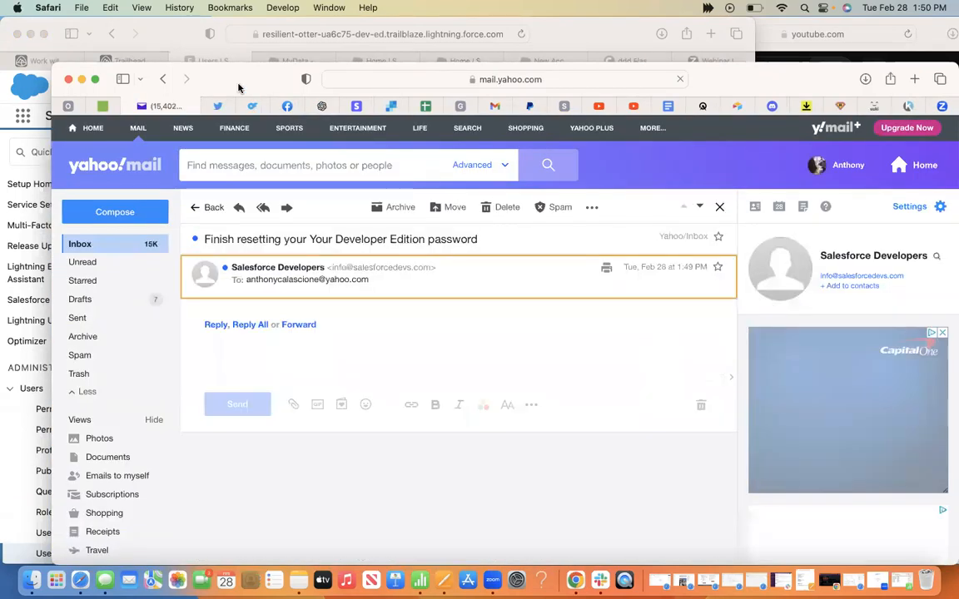
Step: Following the help article, open the email's password-reset link, move its tab beside the article's, and proceed to the new-password form
left_click(176, 30)
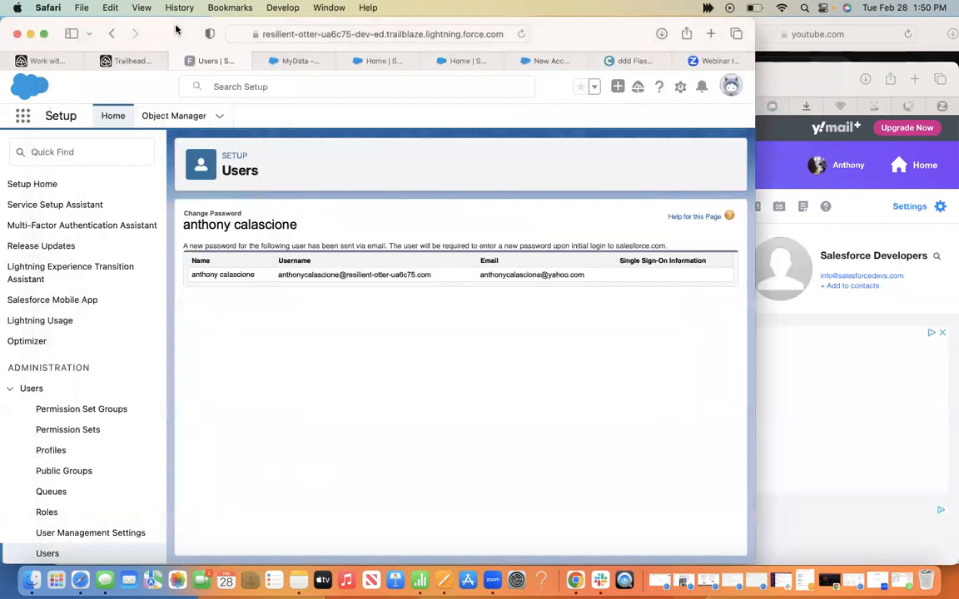
left_click(158, 67)
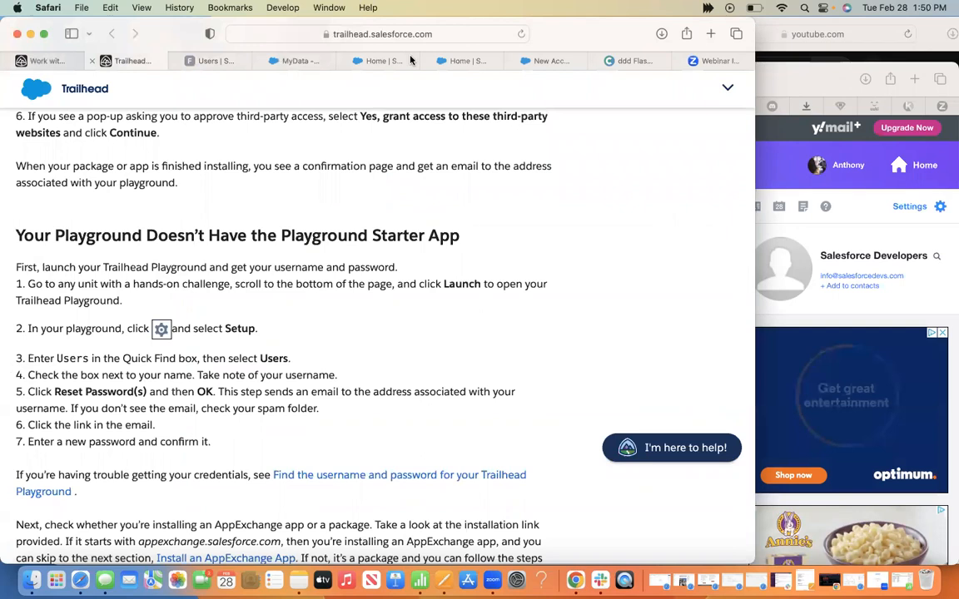
left_click(832, 312)
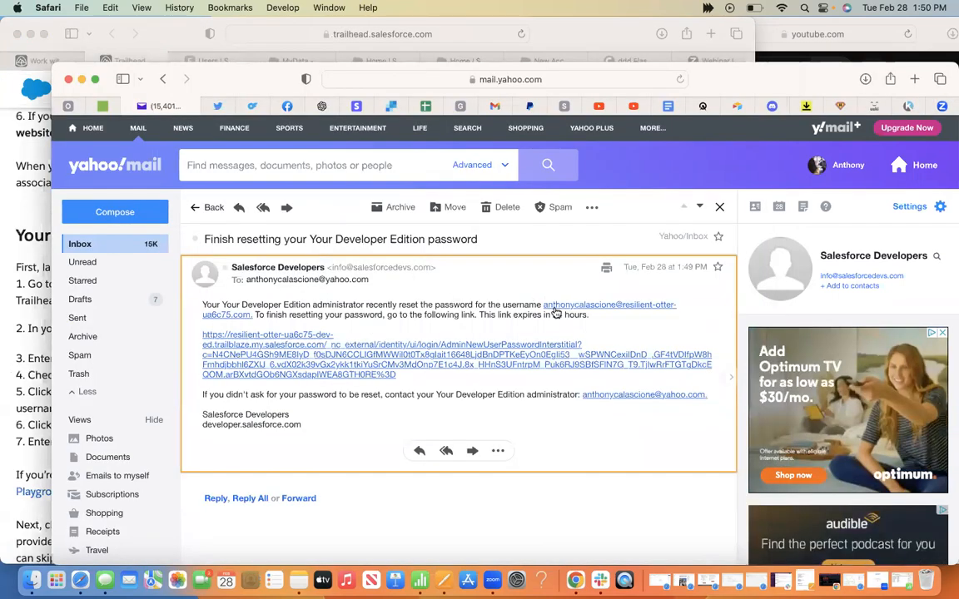
left_click(333, 366)
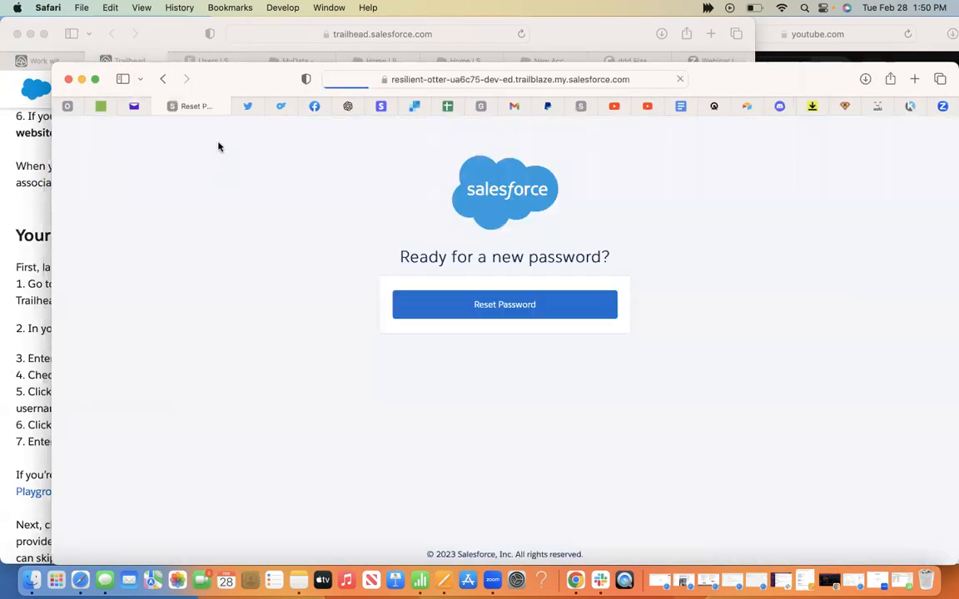
left_click_drag(132, 58, 138, 33)
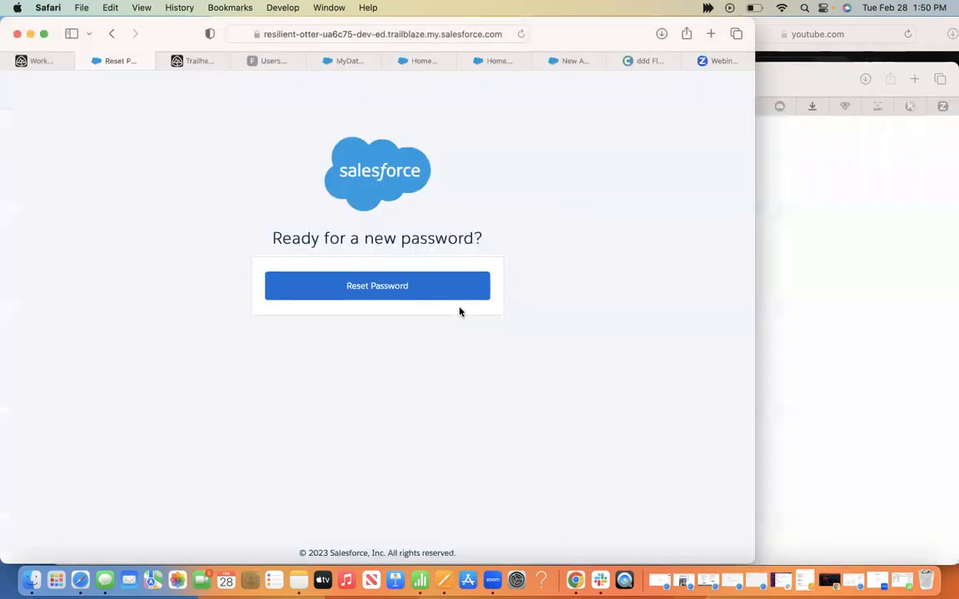
left_click(432, 289)
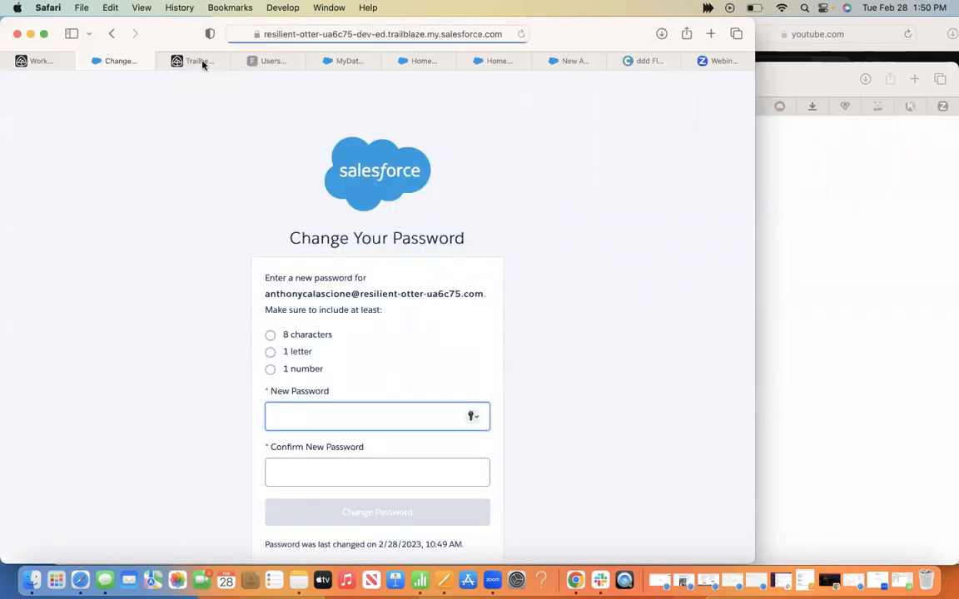
Step: Recheck the article's instruction, then enter and confirm the new account password, submit the change, and save the password in the browser
left_click(197, 61)
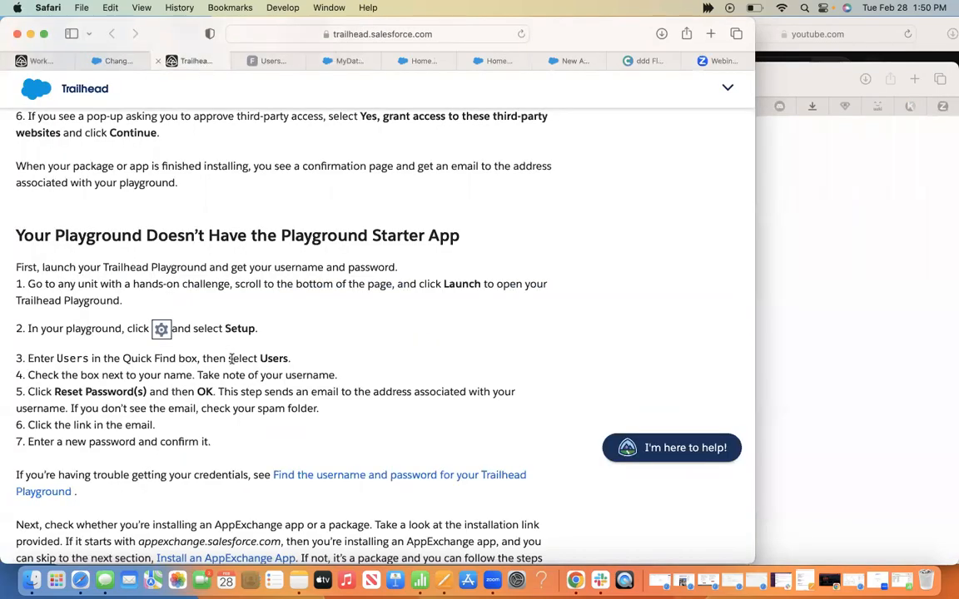
scroll(232, 359, "down", 2)
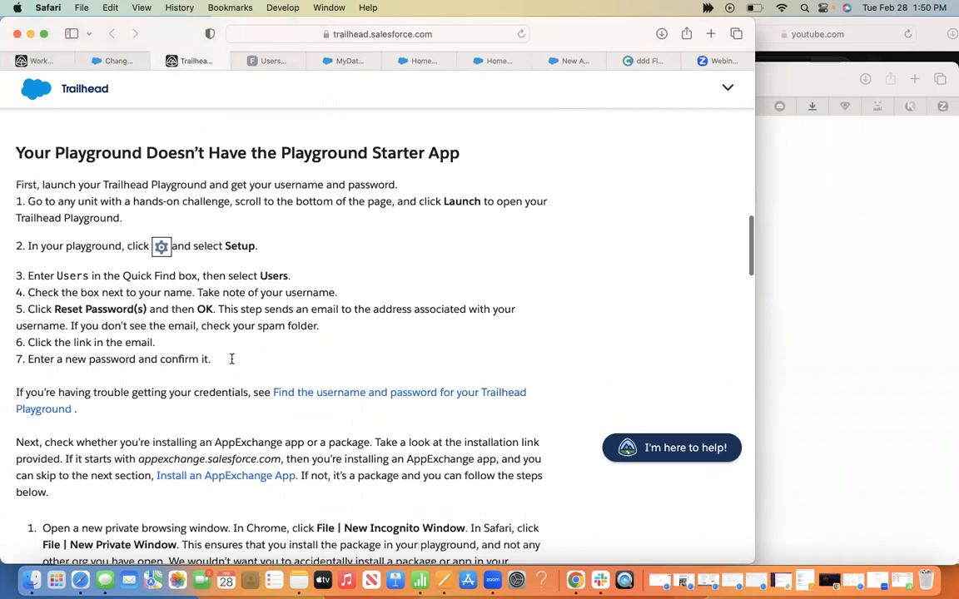
scroll(231, 359, "down", 2)
left_click(115, 60)
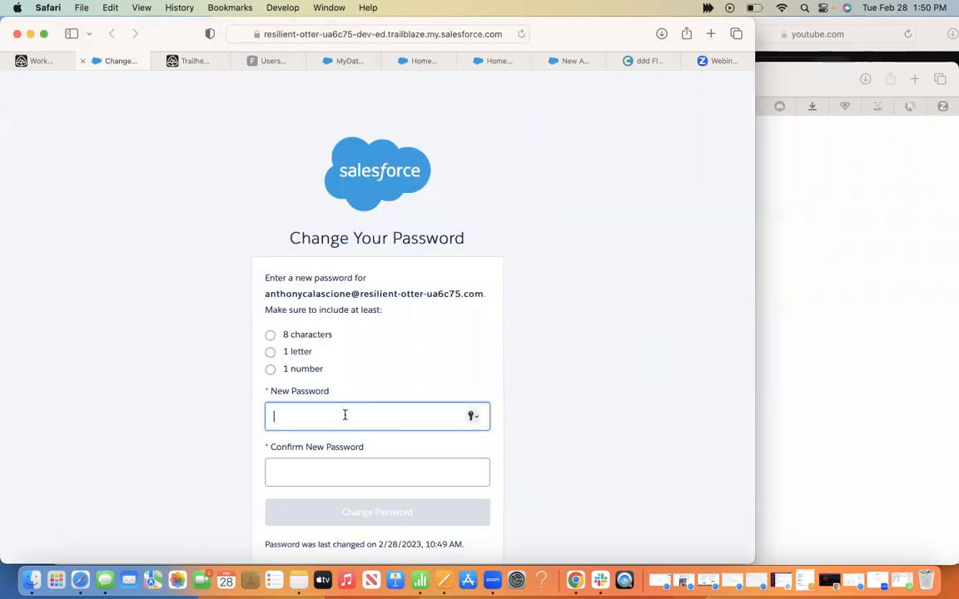
type("••")
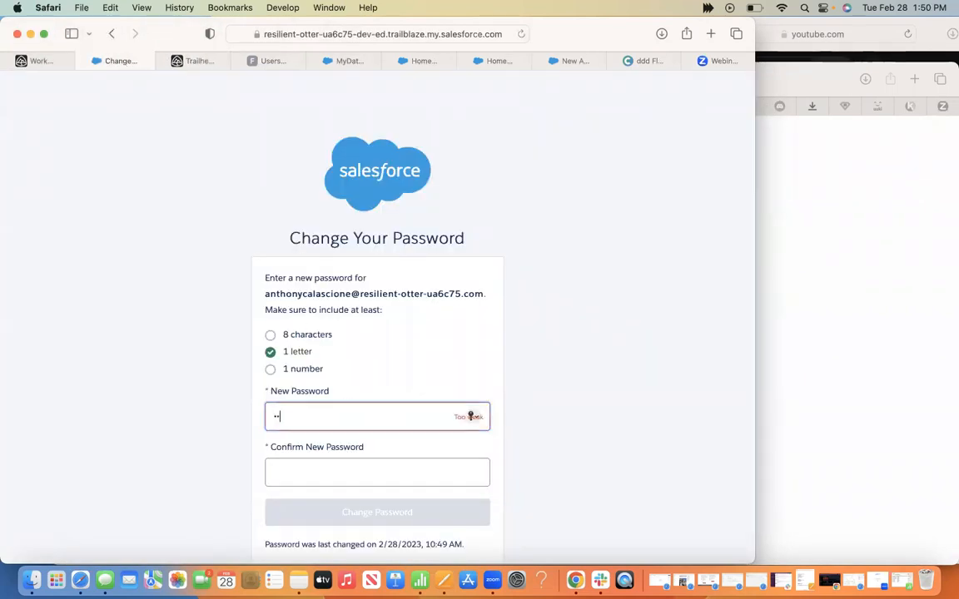
type("••••••••••••")
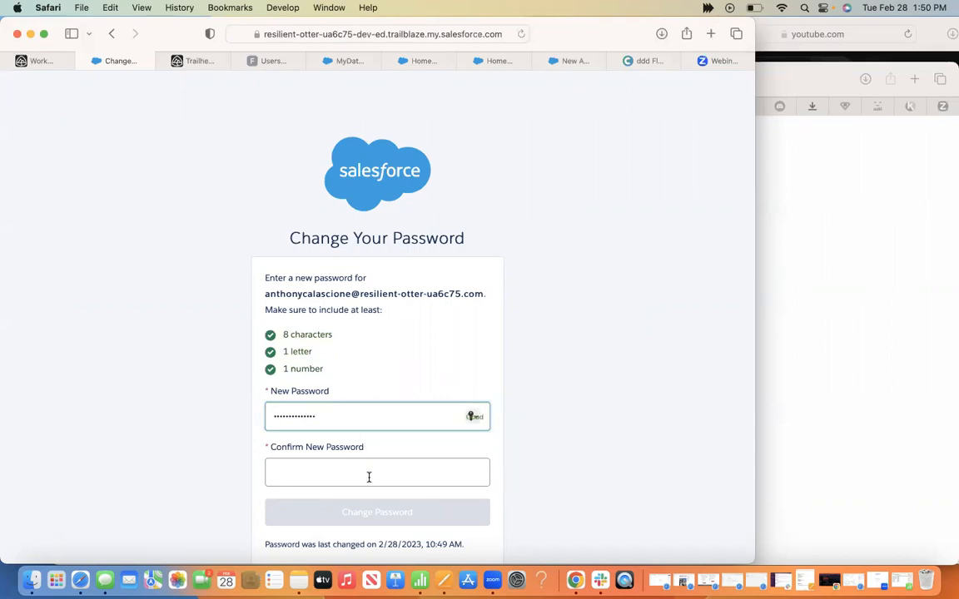
left_click(472, 472)
type("••••••••••••••")
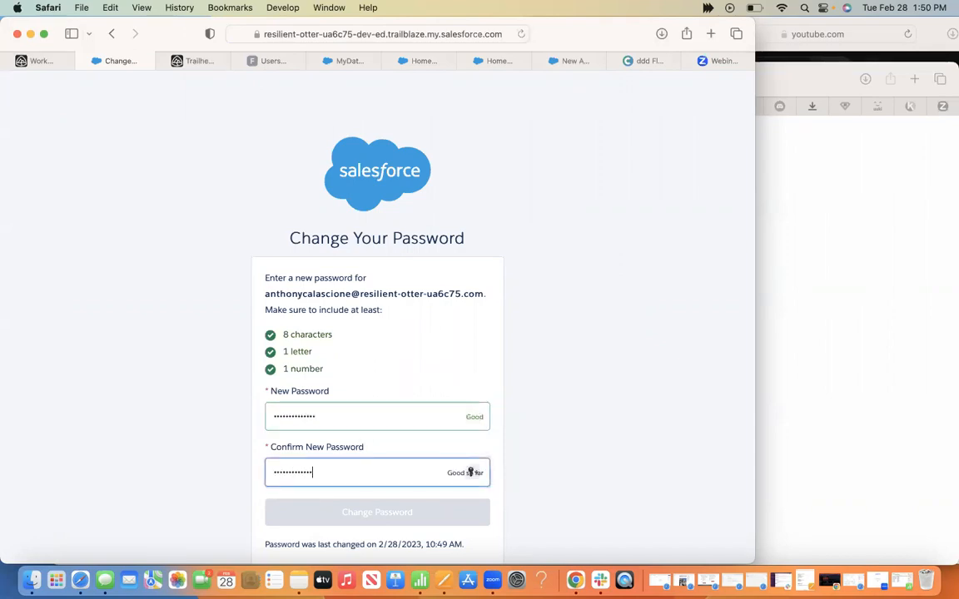
left_click(372, 516)
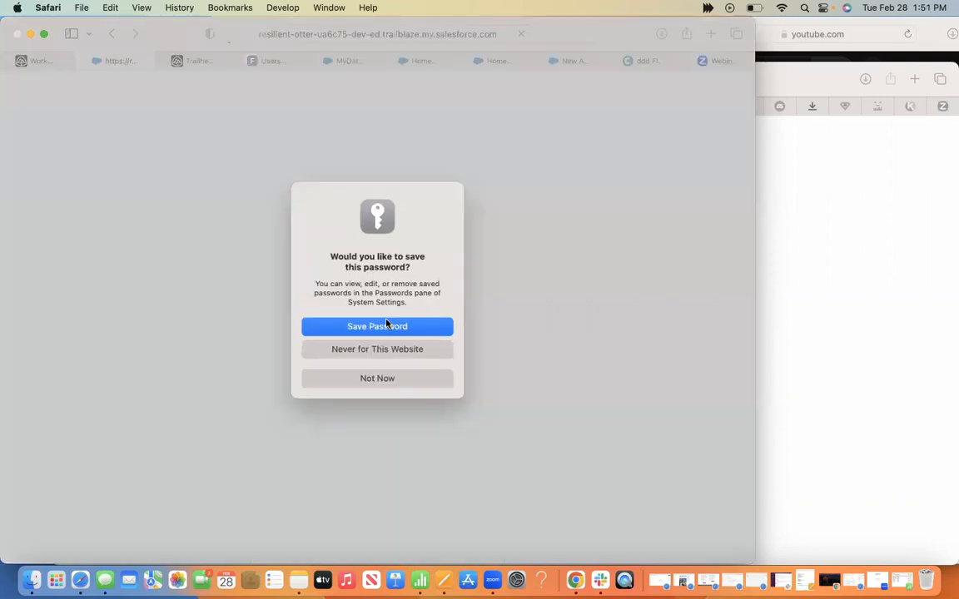
left_click(387, 325)
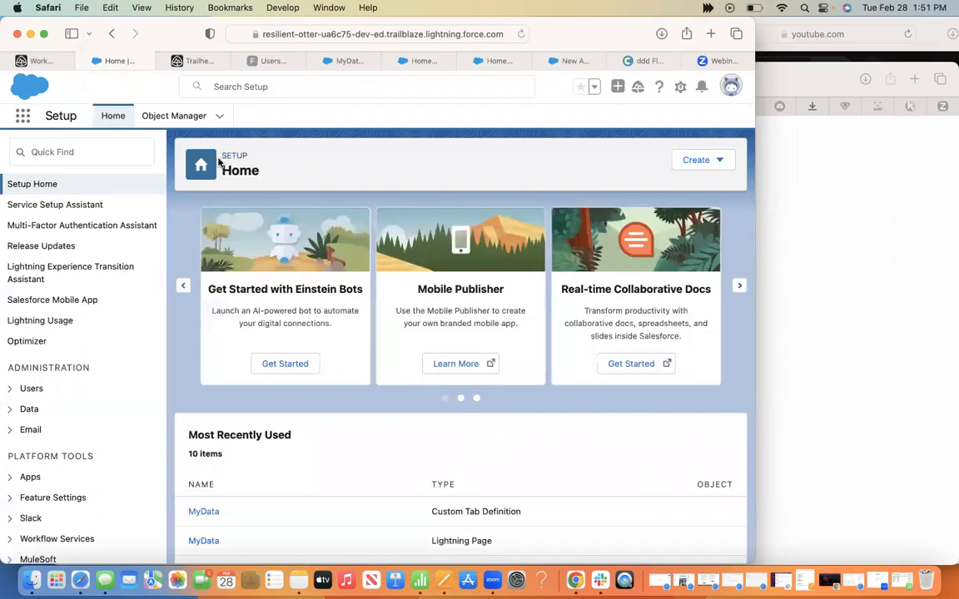
Step: Examine the article's package installation steps with and without the Playground Starter app, and check the challenge's package requirement
left_click(213, 62)
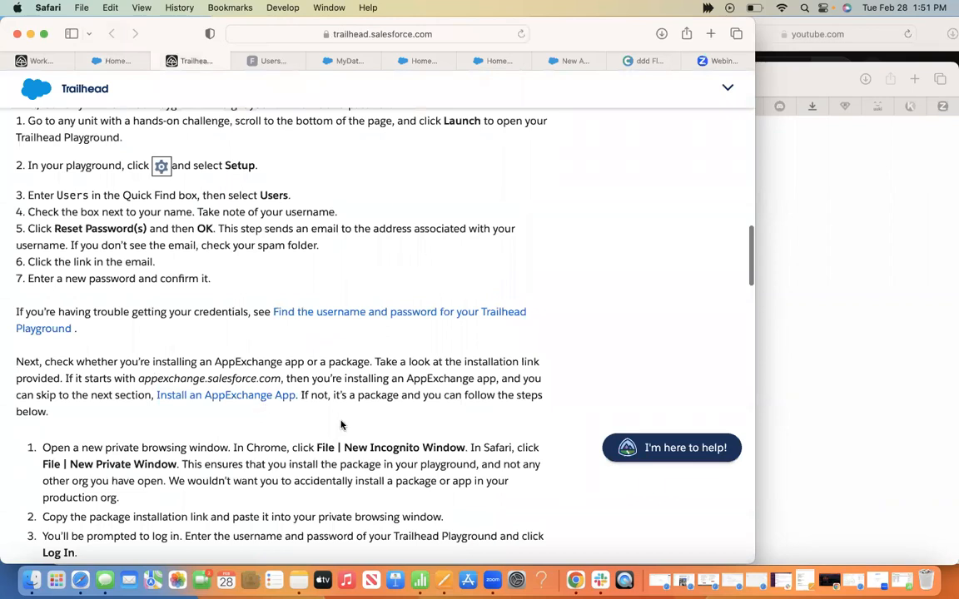
scroll(340, 426, "down", 3)
scroll(341, 422, "down", 1)
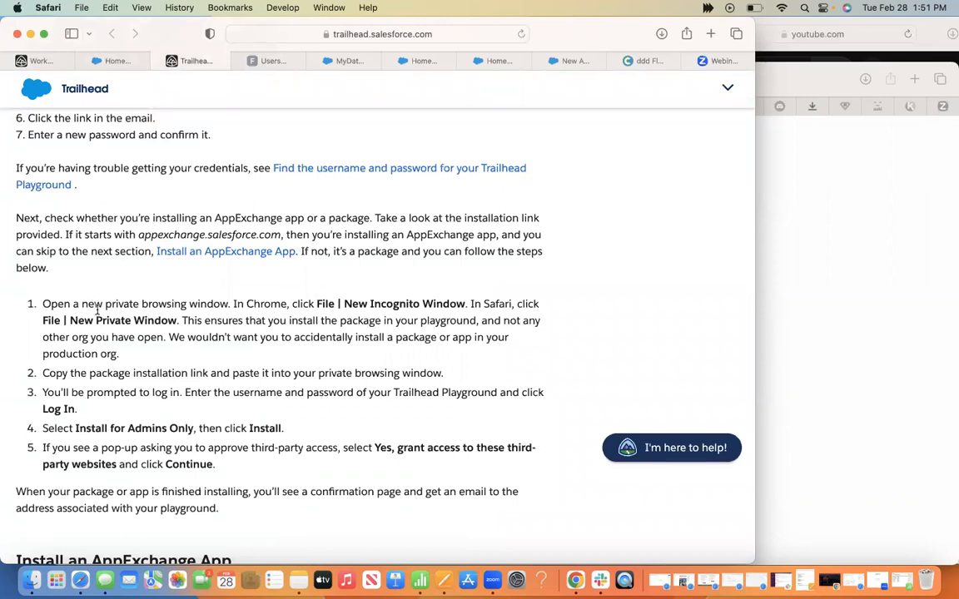
scroll(89, 309, "down", 2)
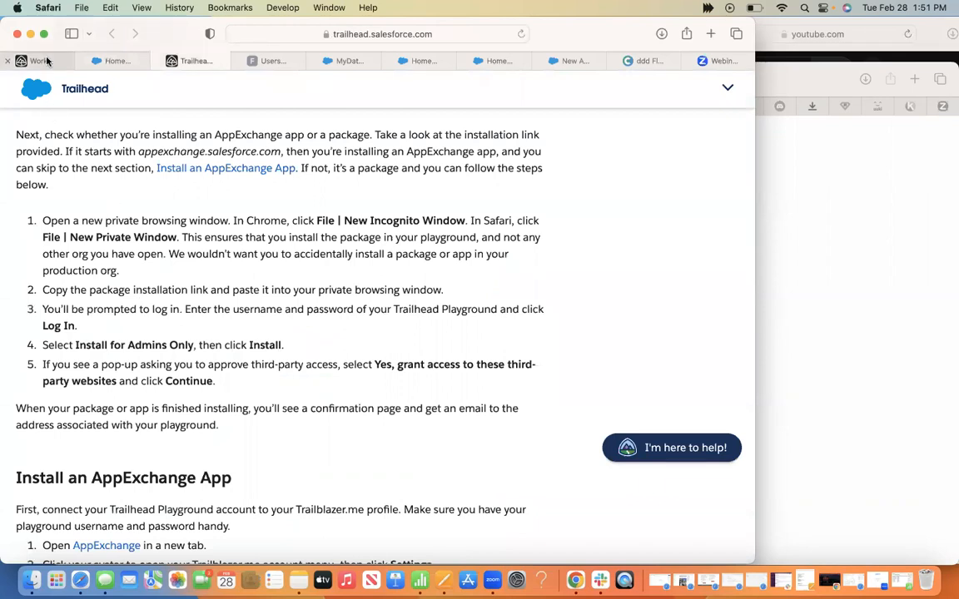
left_click(46, 61)
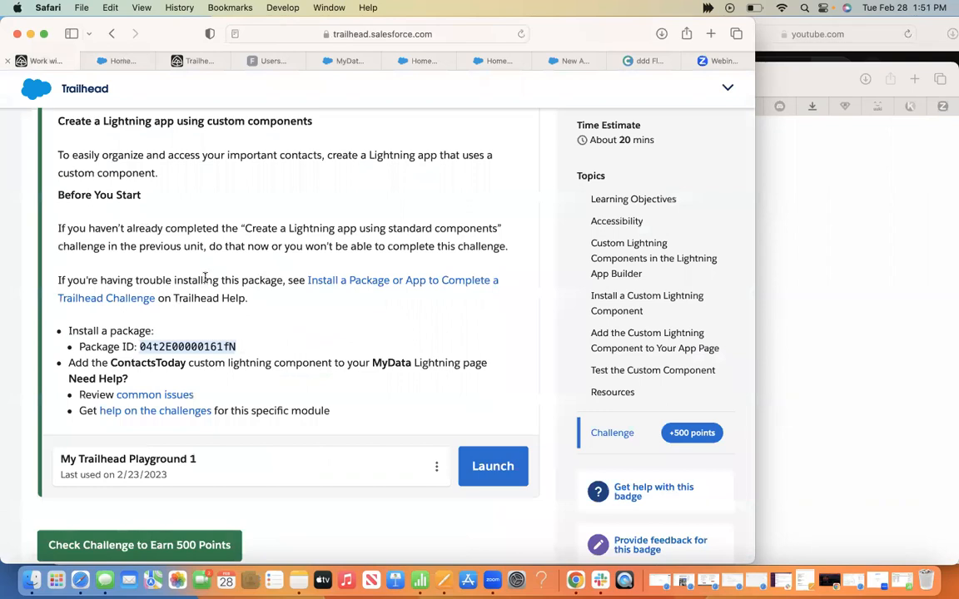
left_click(177, 61)
scroll(221, 324, "down", 5)
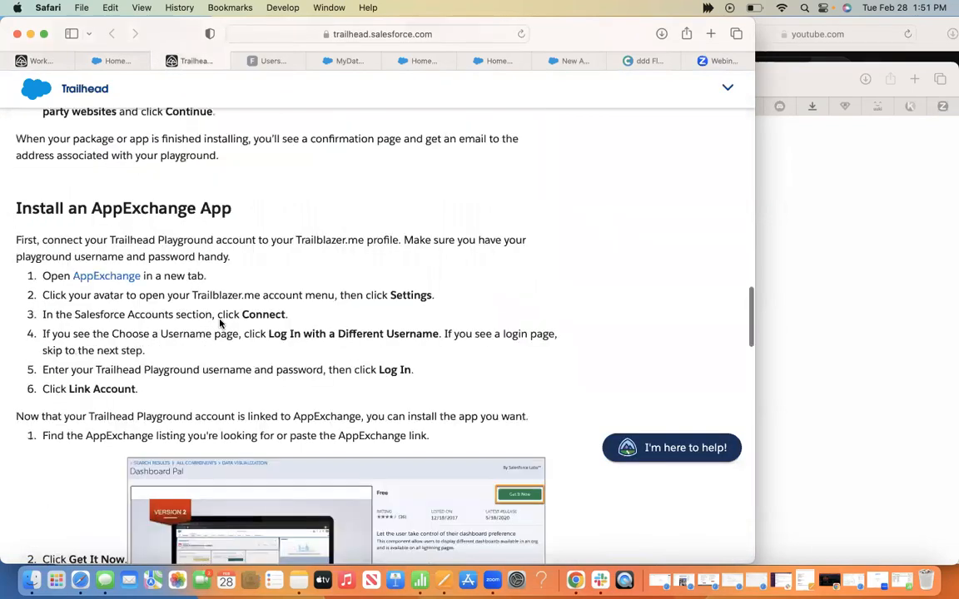
scroll(221, 324, "up", 10)
scroll(220, 323, "up", 8)
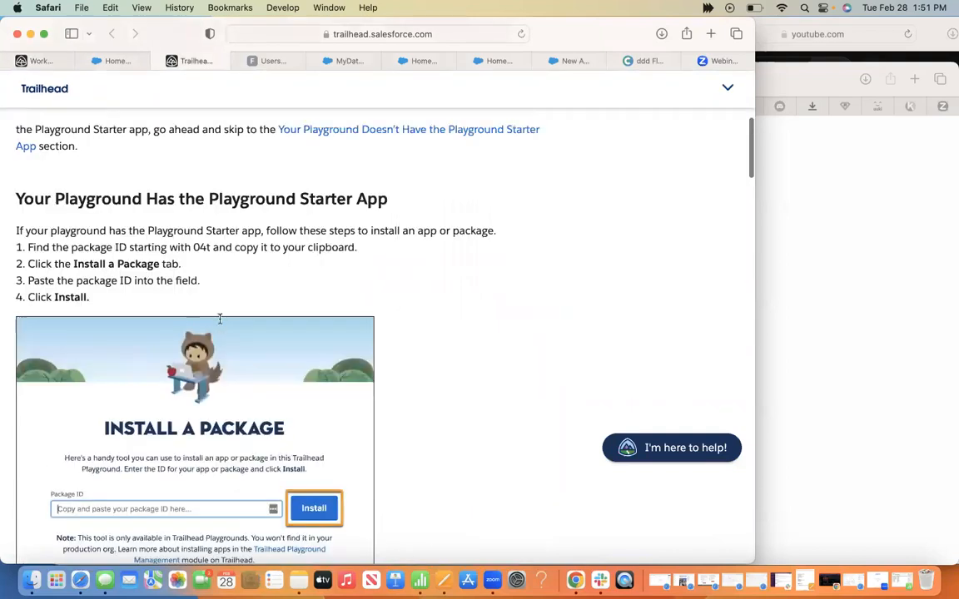
scroll(219, 319, "down", 1)
scroll(221, 324, "up", 1)
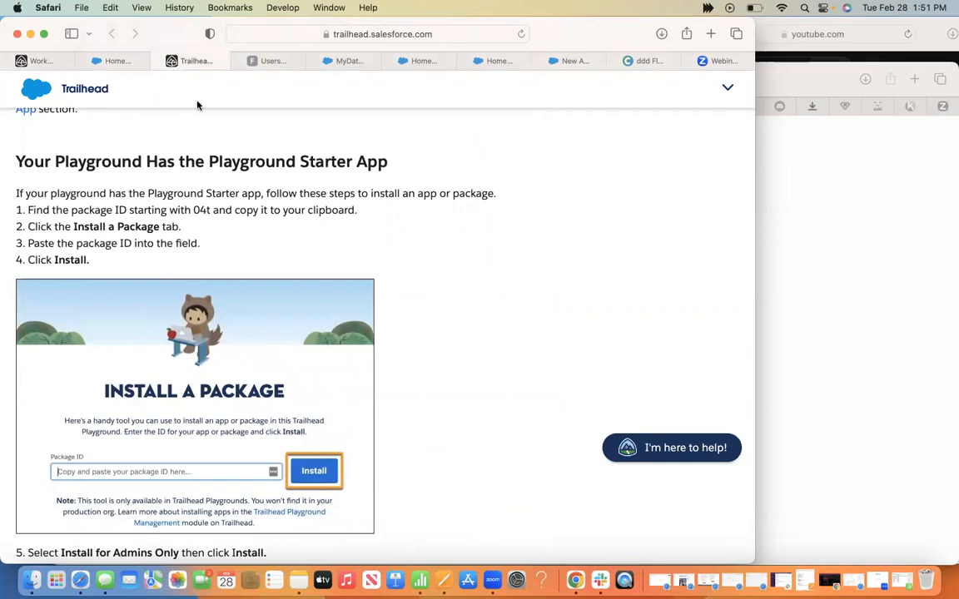
Step: Minimize the mail window, enlarge the YouTube tutorial window, and review the video's hands-on challenge part, pausing at the Contacts Today installation
left_click(125, 62)
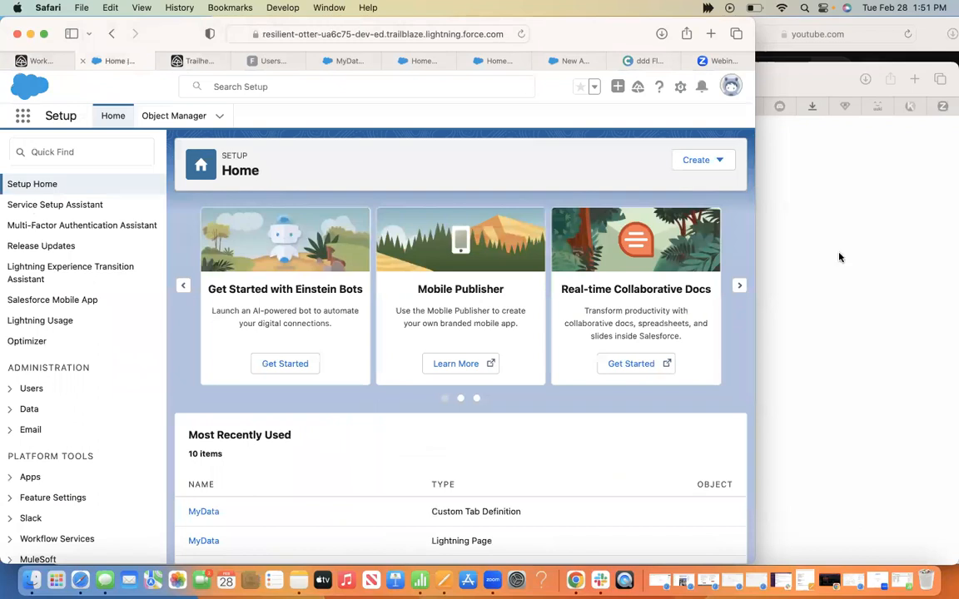
left_click(759, 226)
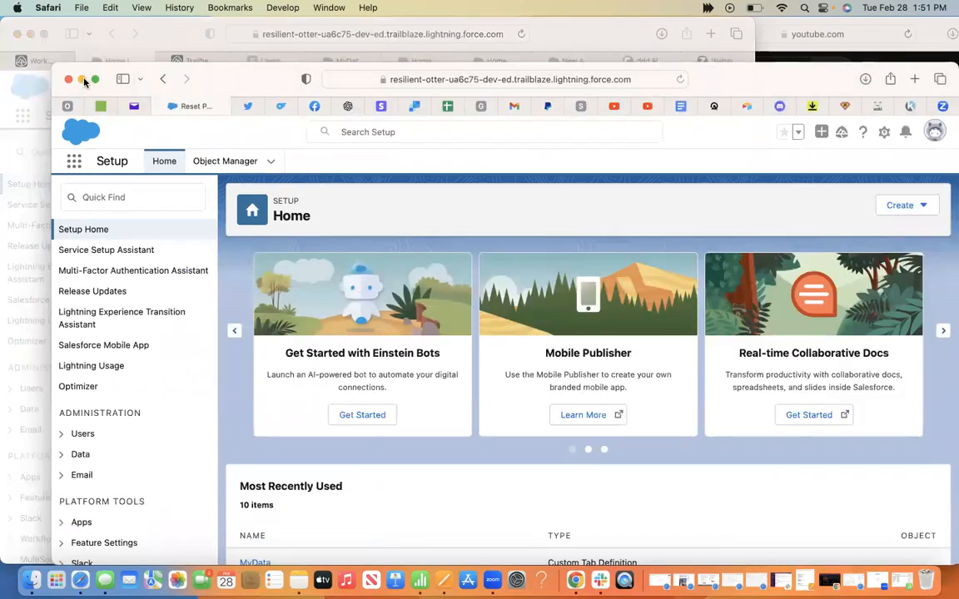
left_click(83, 79)
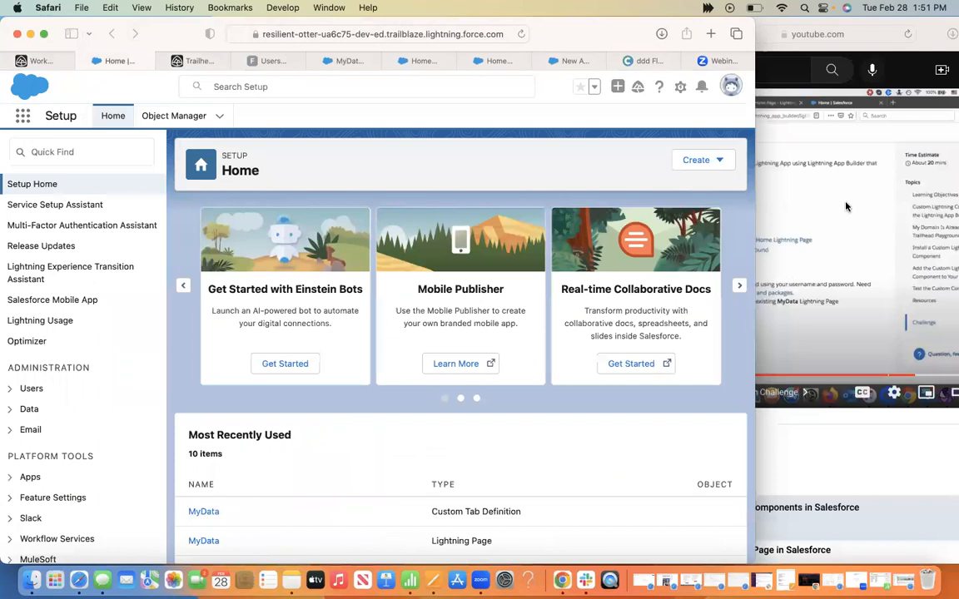
left_click(845, 207)
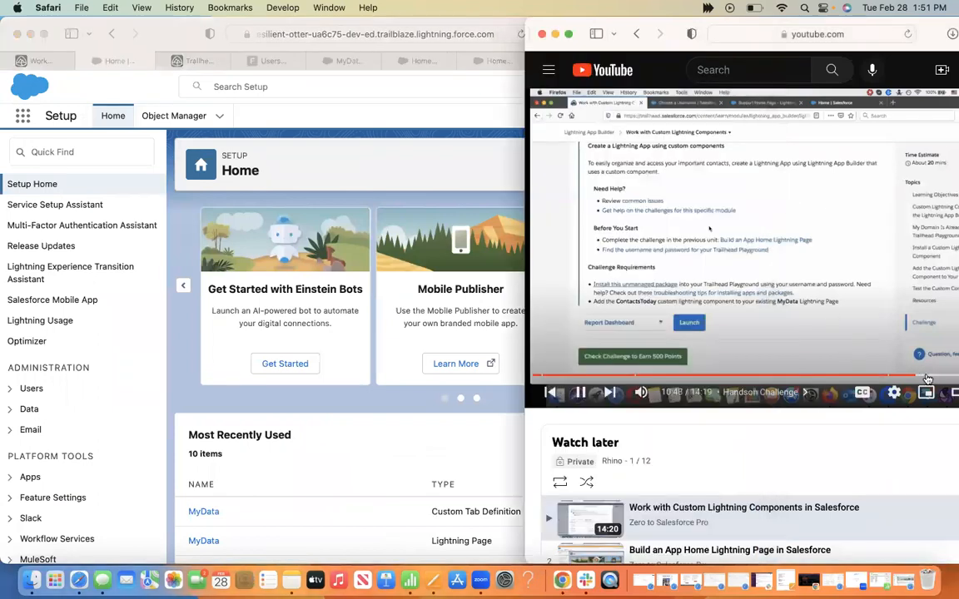
left_click_drag(527, 16, 341, 7)
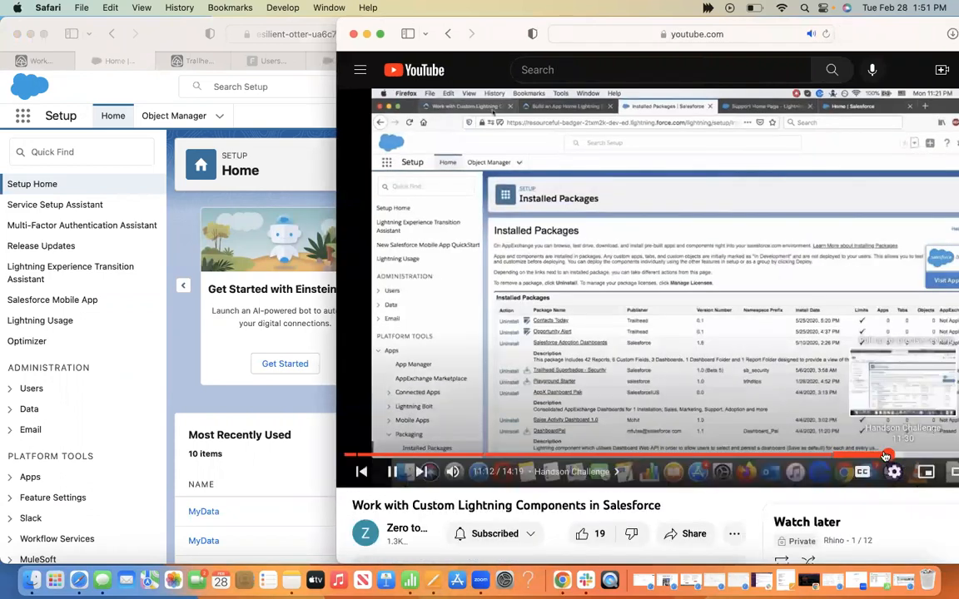
left_click(884, 456)
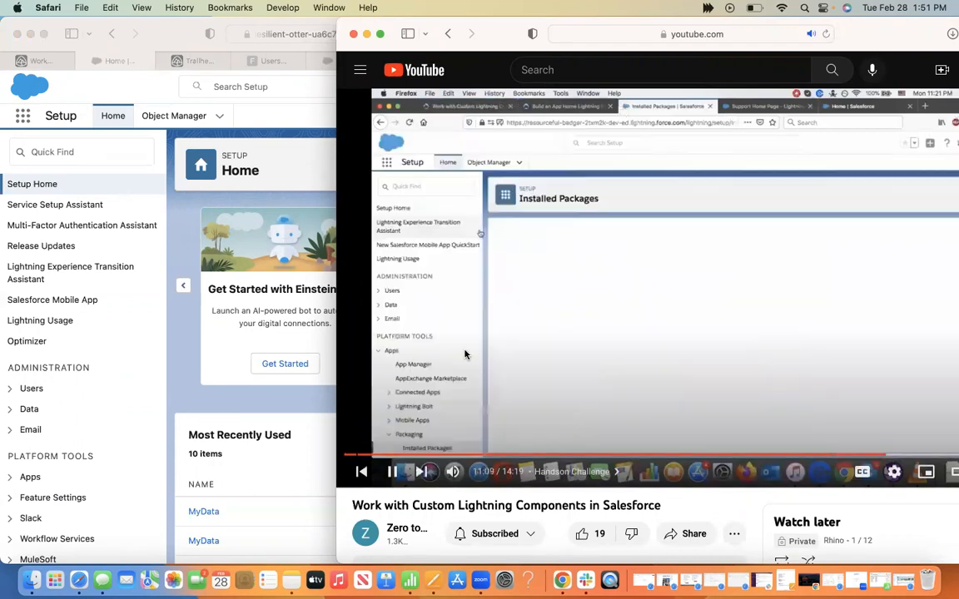
left_click(868, 457)
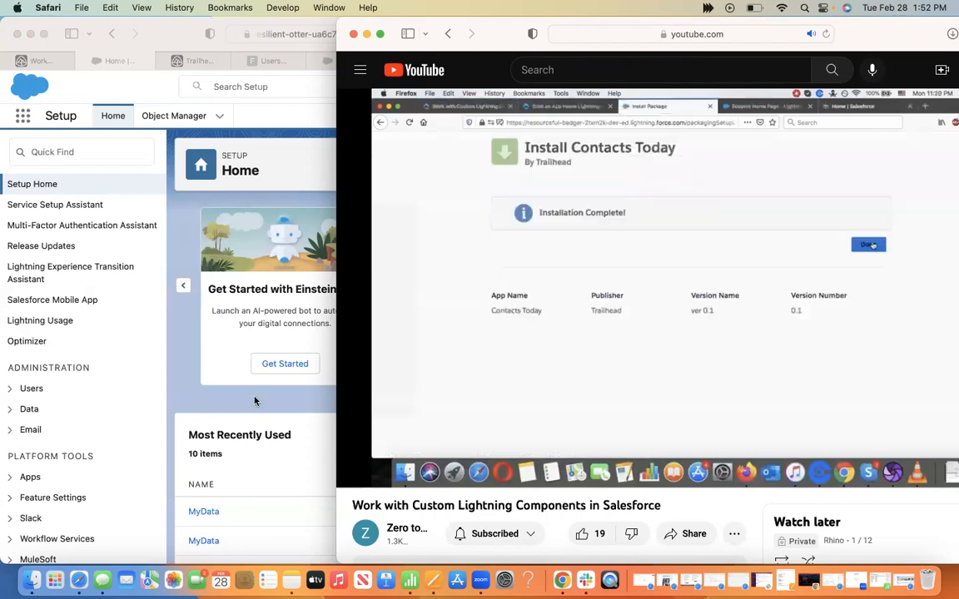
left_click(533, 363)
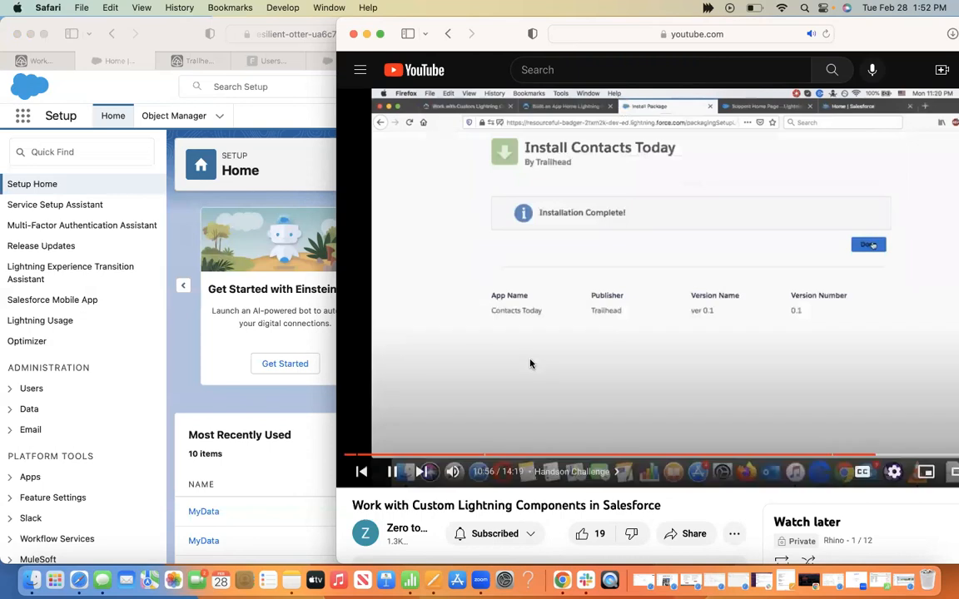
Step: Return to the help article, recheck its Playground Starter steps, and search the Sales org for "playground starter app"
left_click(256, 402)
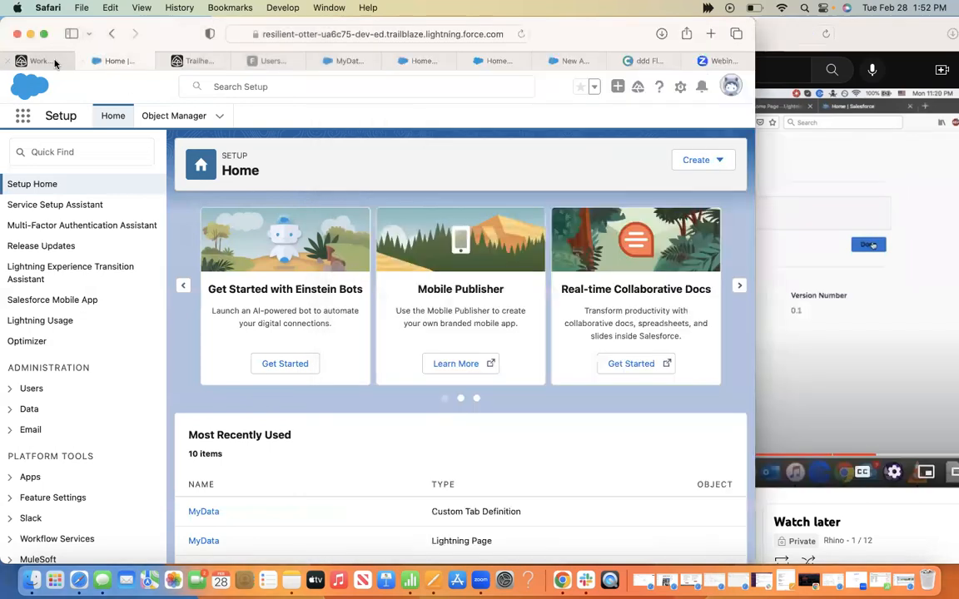
left_click(185, 59)
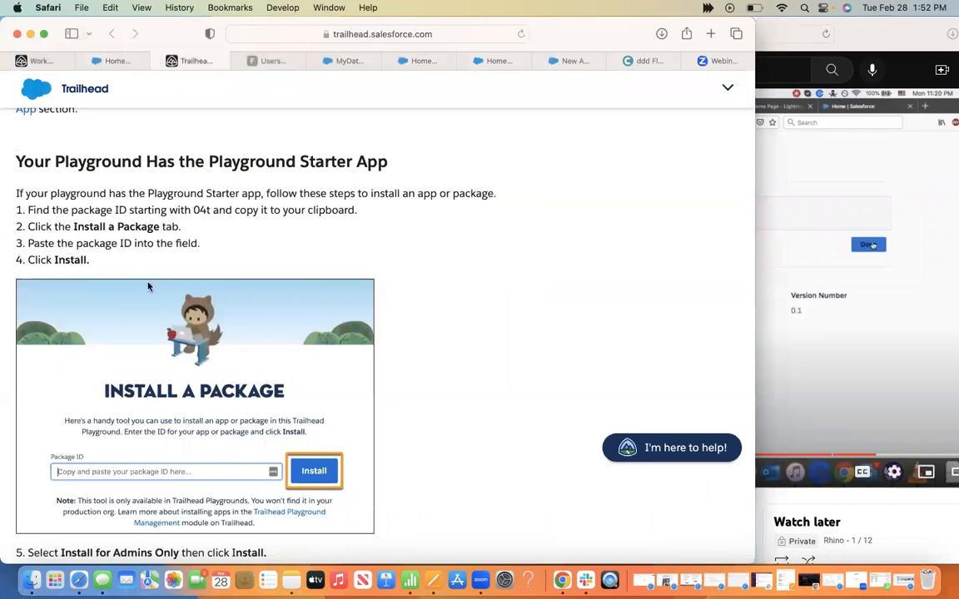
scroll(149, 286, "up", 1)
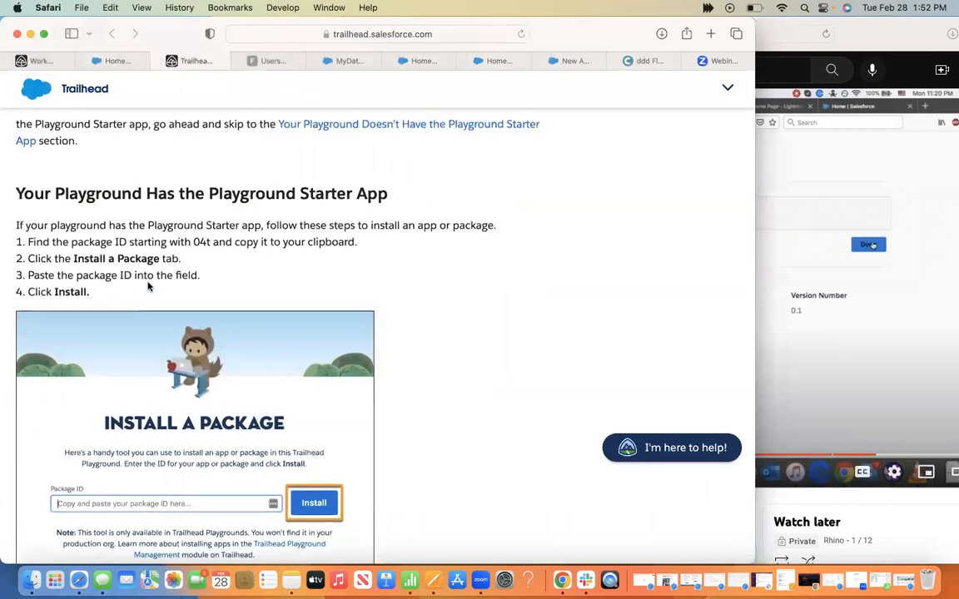
scroll(263, 149, "up", 1)
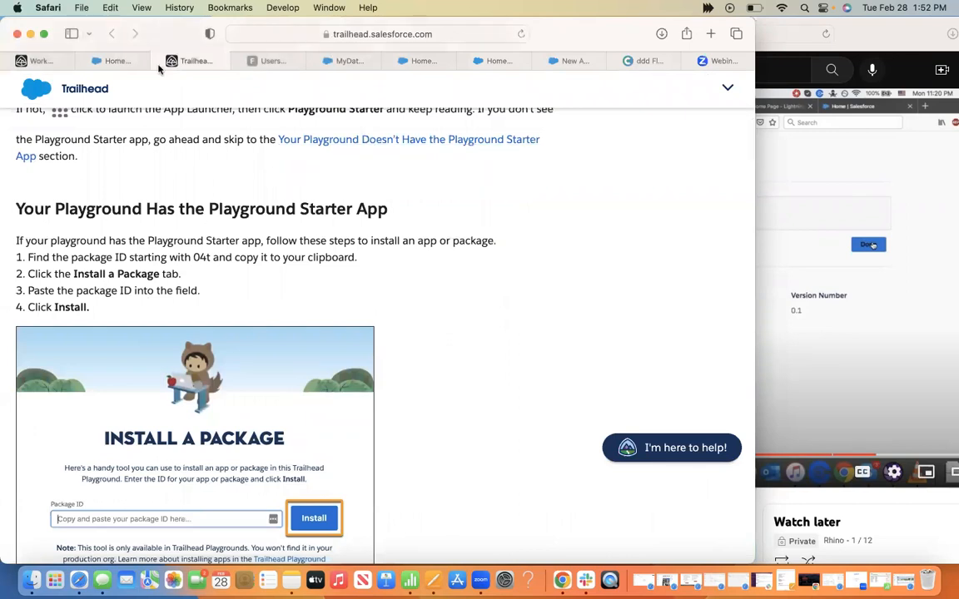
left_click(362, 61)
left_click(420, 62)
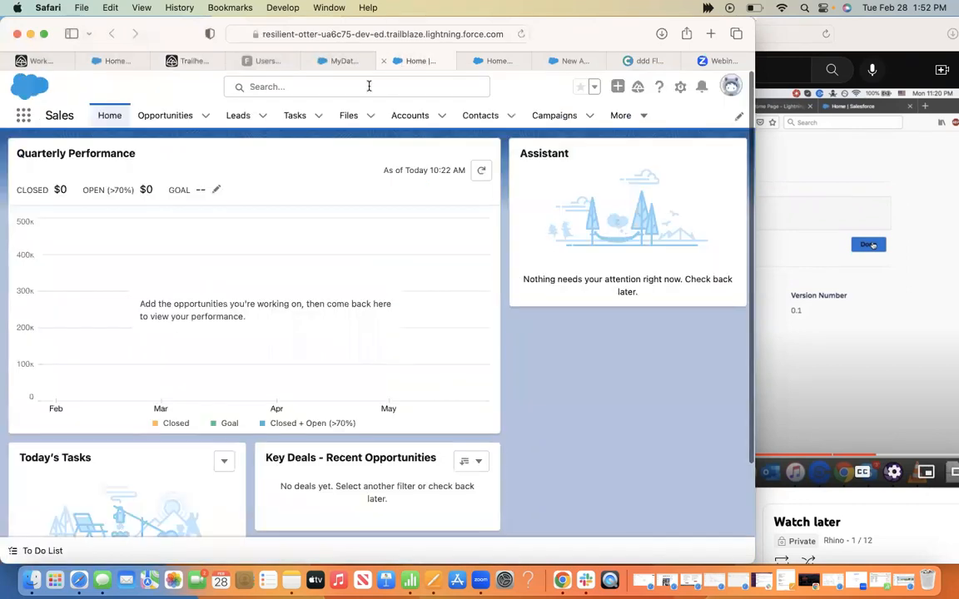
left_click(356, 87)
type("playground starter app")
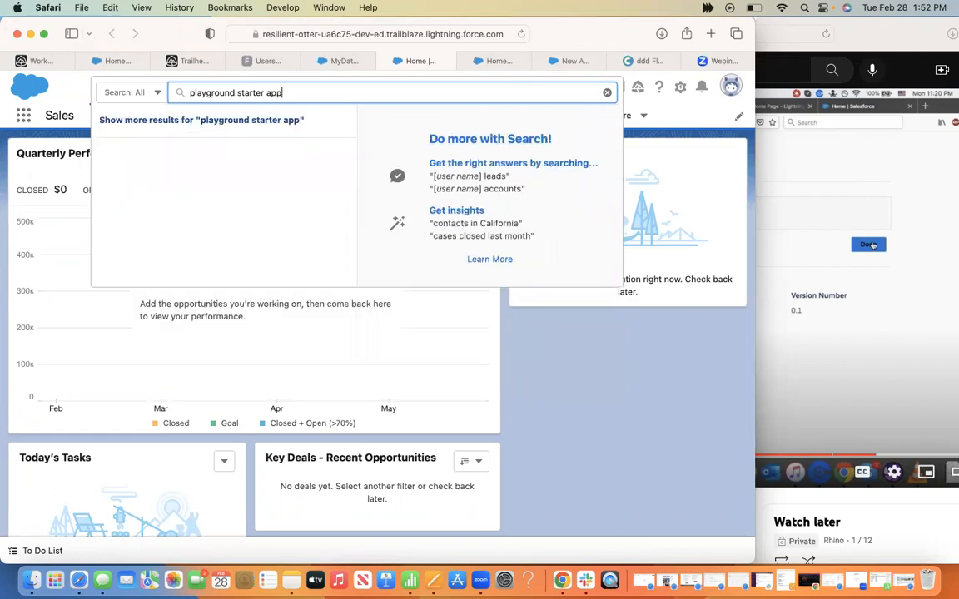
Step: Reopen the package-installation help article from the challenge and examine its steps with and without the Playground Starter app
left_click(186, 60)
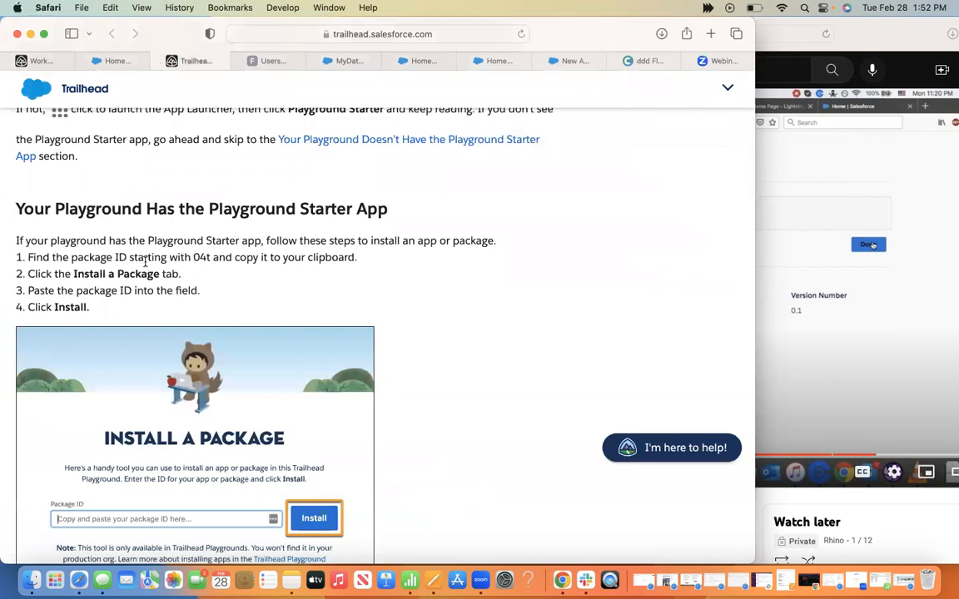
left_click(51, 58)
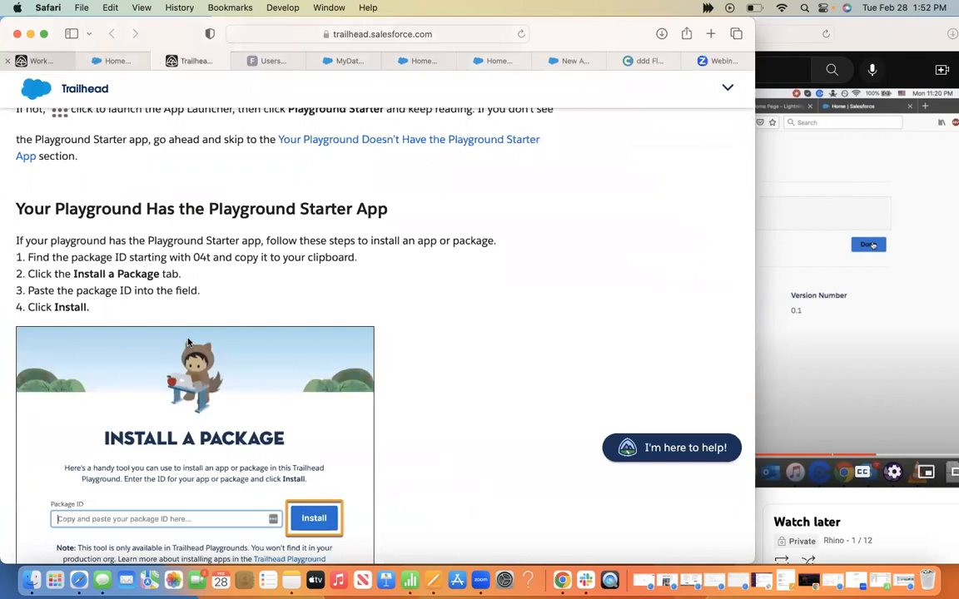
left_click(315, 281)
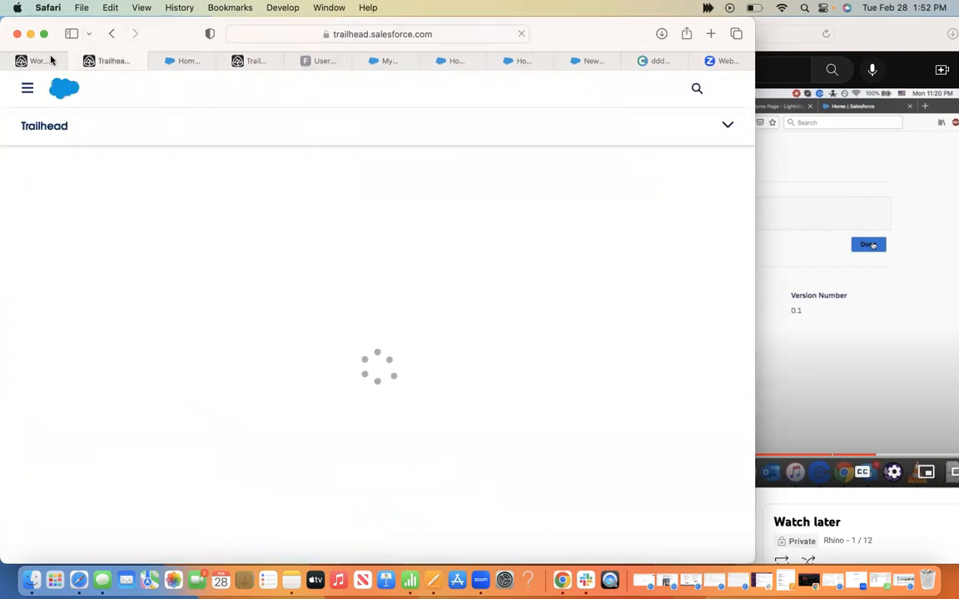
mouse_move(50, 60)
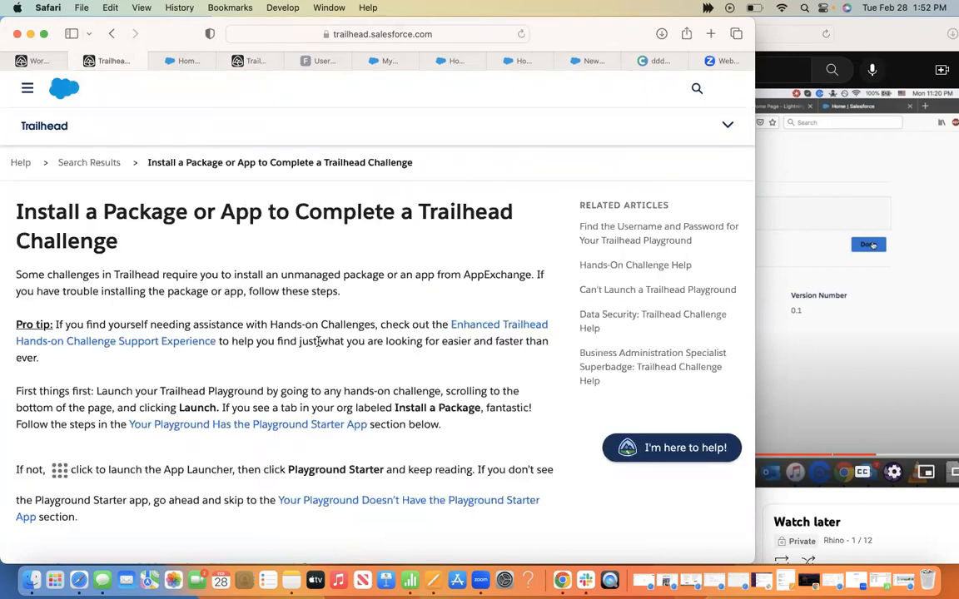
scroll(130, 367, "down", 4)
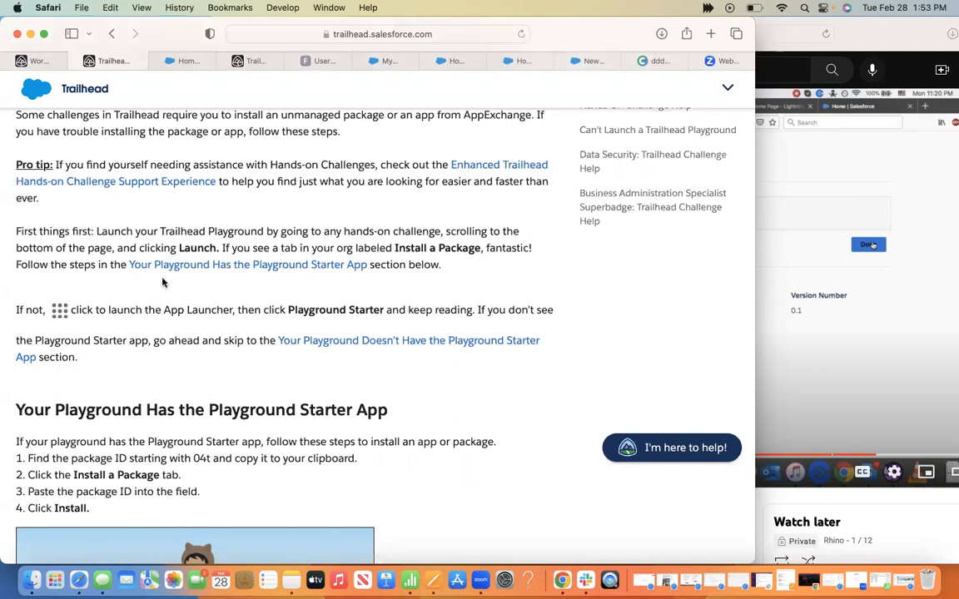
scroll(162, 283, "down", 15)
scroll(162, 279, "up", 5)
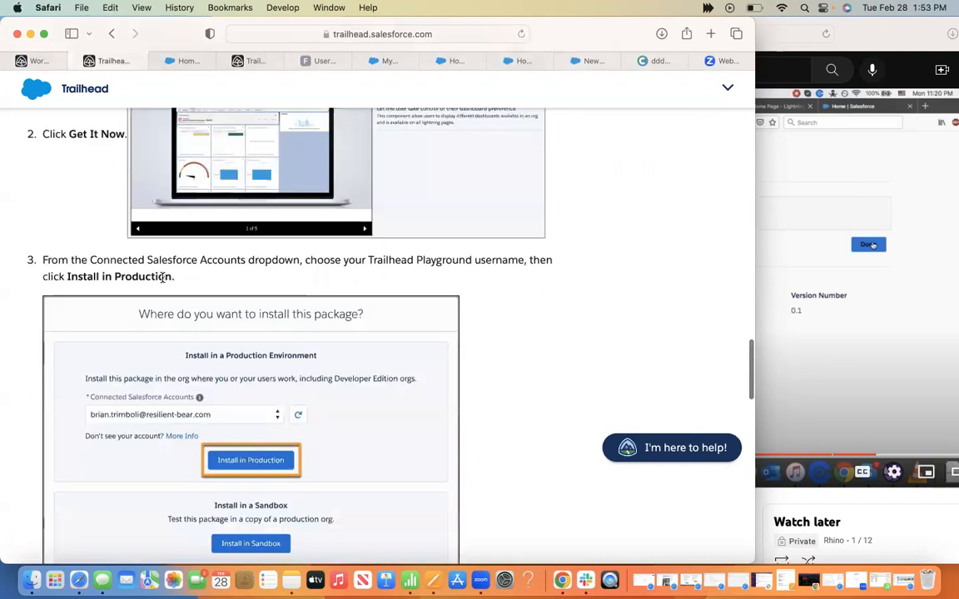
scroll(162, 277, "down", 15)
scroll(162, 278, "up", 15)
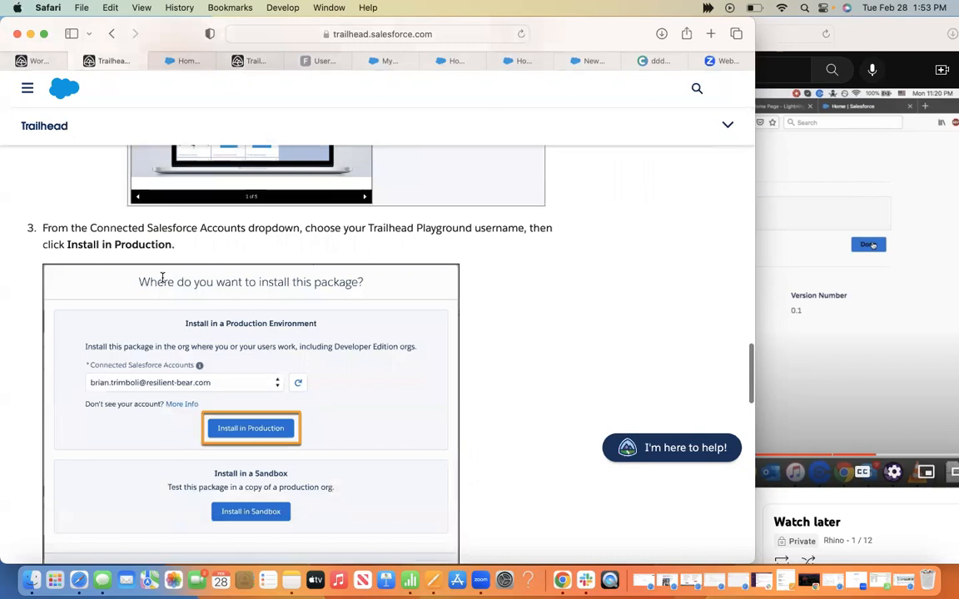
scroll(162, 277, "up", 3)
scroll(161, 275, "down", 8)
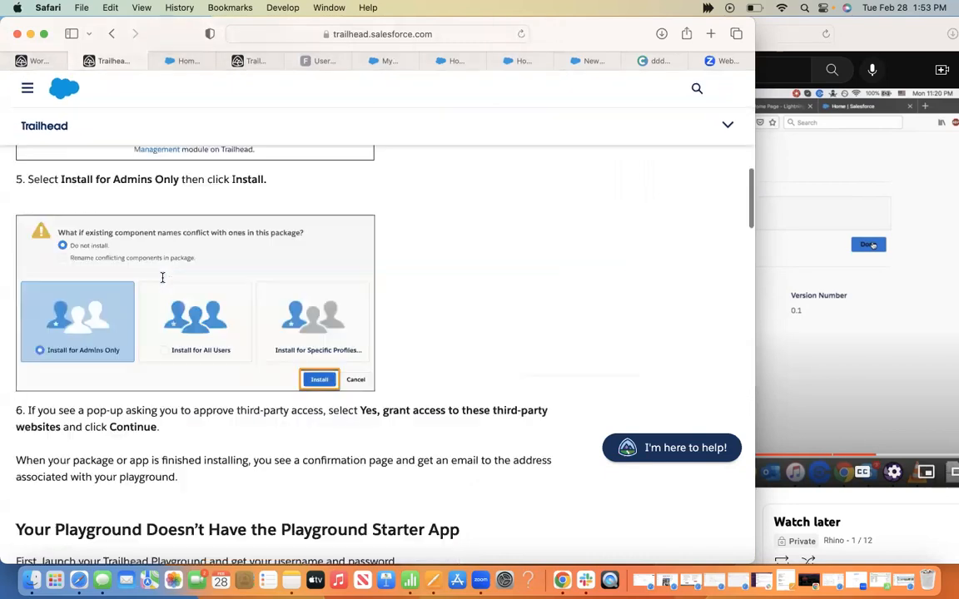
Step: Launch My Trailhead Playground 1 from the challenge, then recheck how the help article says to reach Playground Starter
left_click(50, 61)
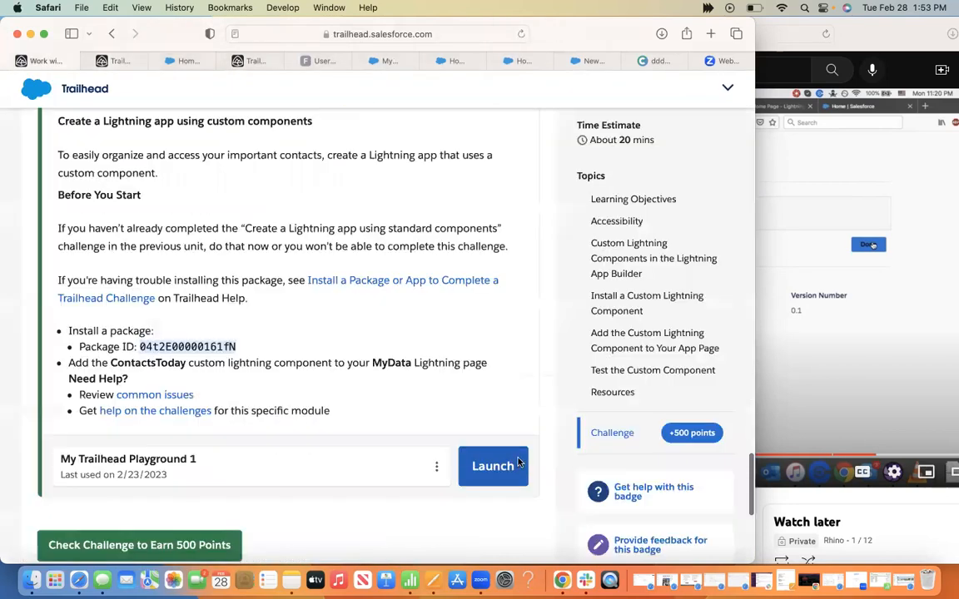
left_click(518, 462)
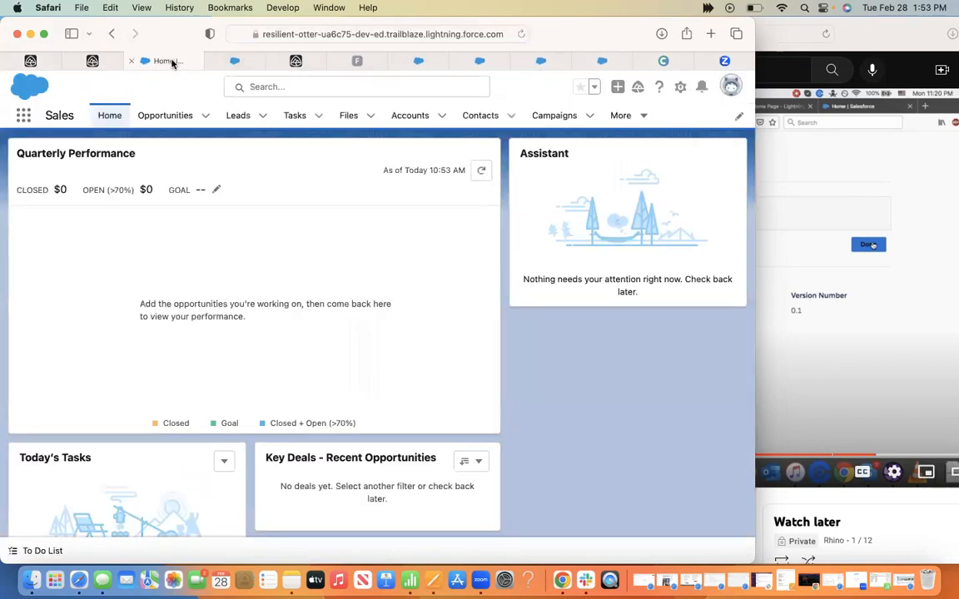
left_click(104, 66)
left_click(56, 60)
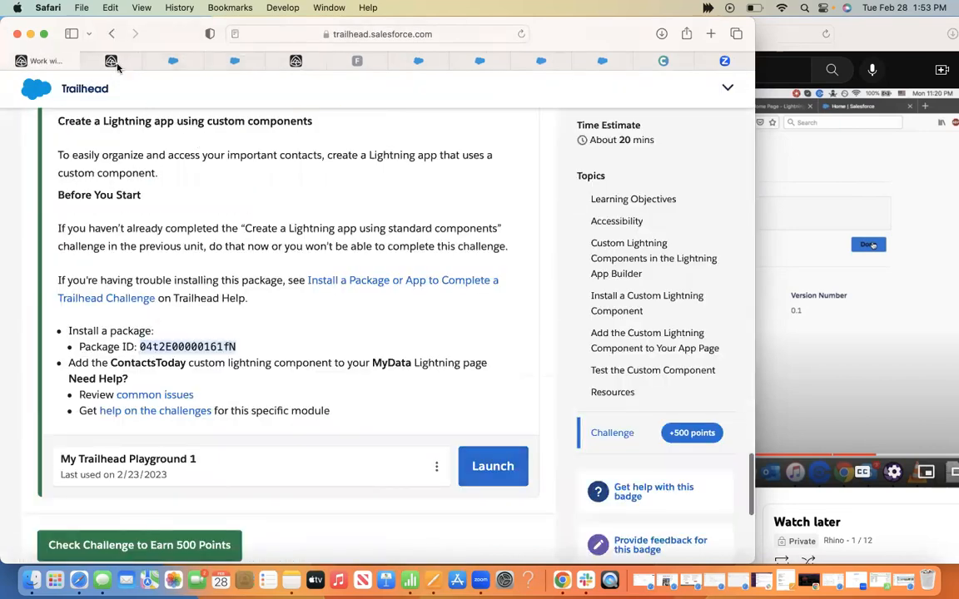
left_click(111, 61)
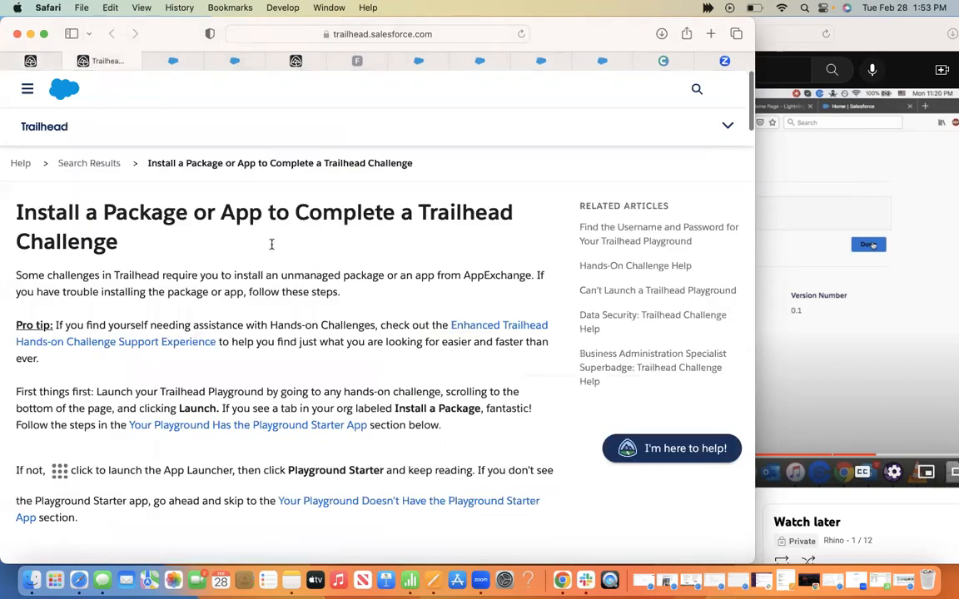
scroll(271, 245, "down", 1)
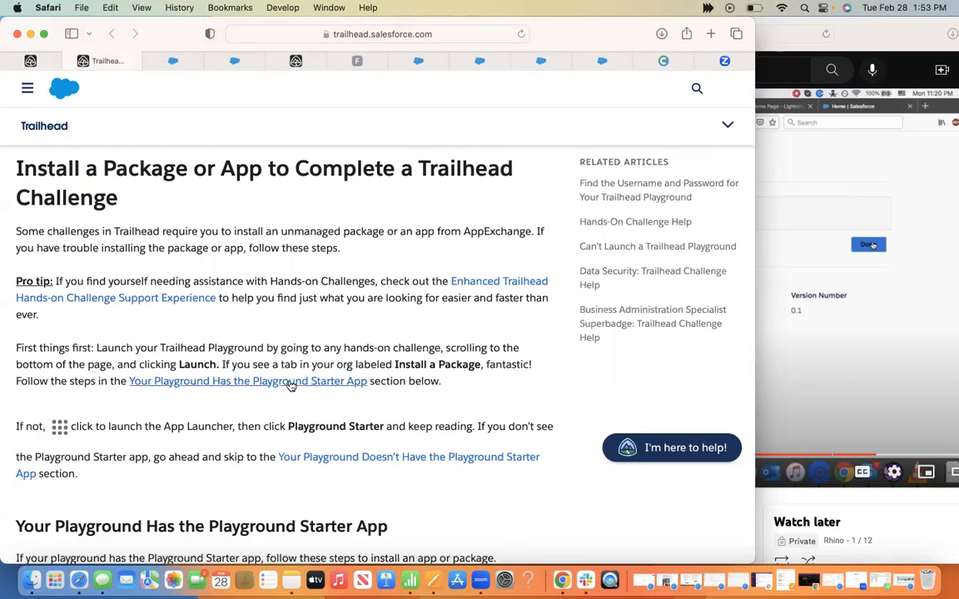
scroll(289, 384, "down", 3)
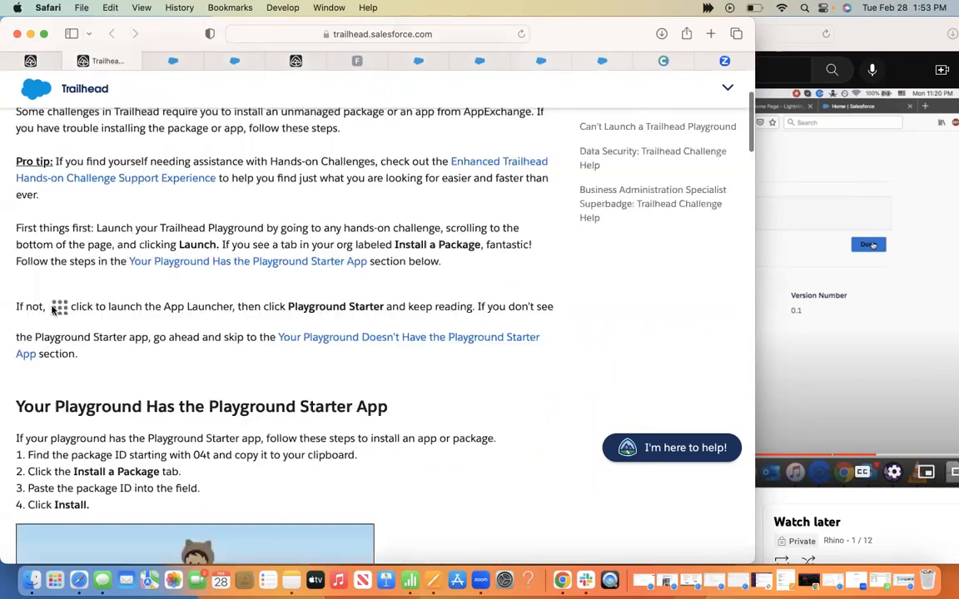
Step: Look for Playground Starter in the App Launcher's app list, both from the Sales home page and from Setup
left_click(173, 60)
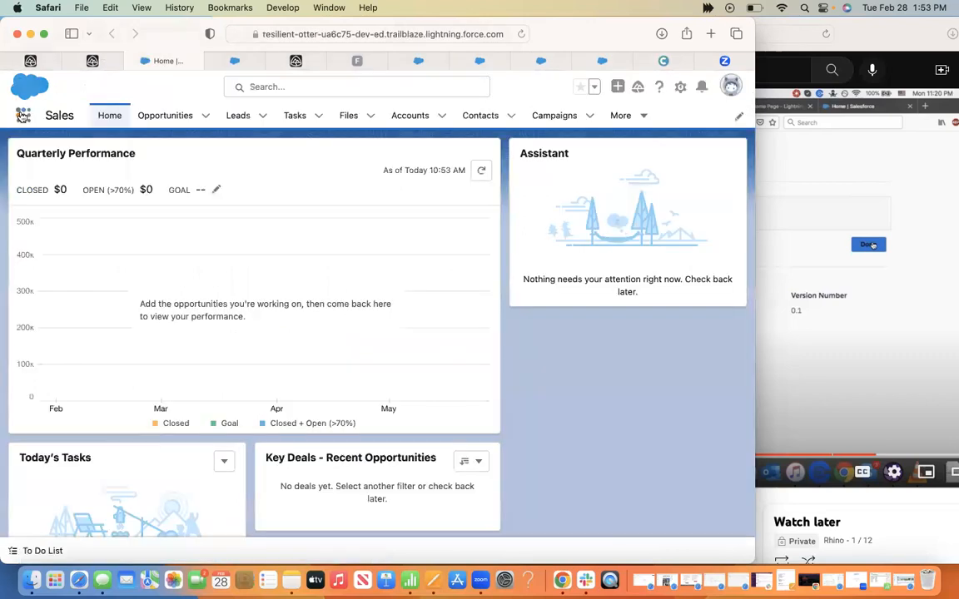
left_click(22, 115)
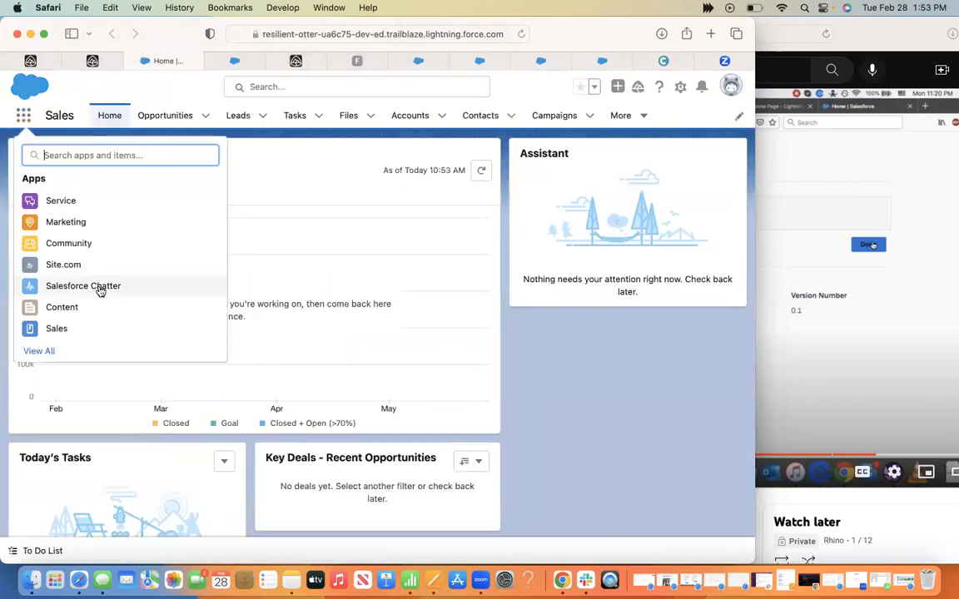
scroll(100, 289, "down", 1)
scroll(89, 236, "up", 1)
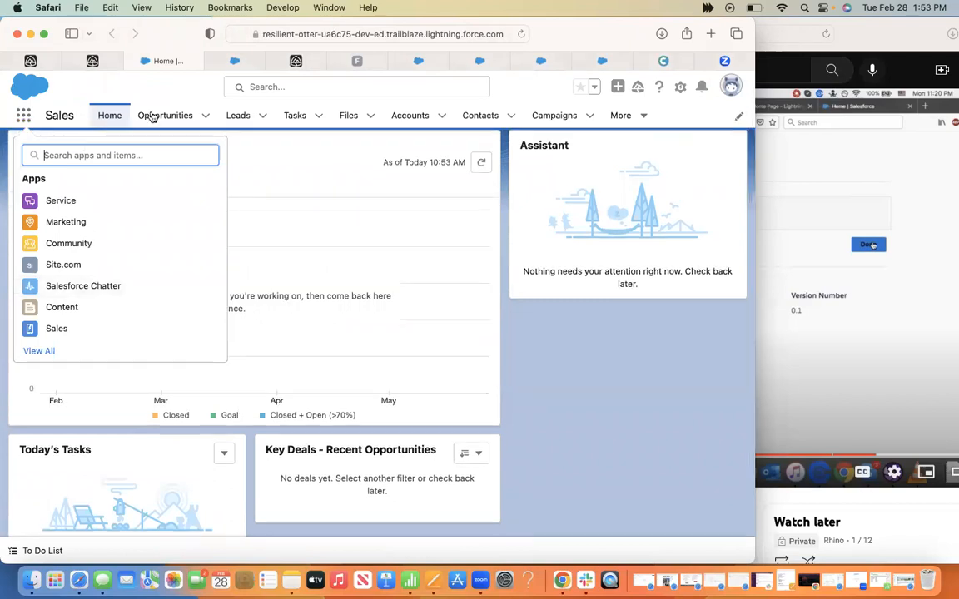
left_click(681, 87)
left_click(619, 138)
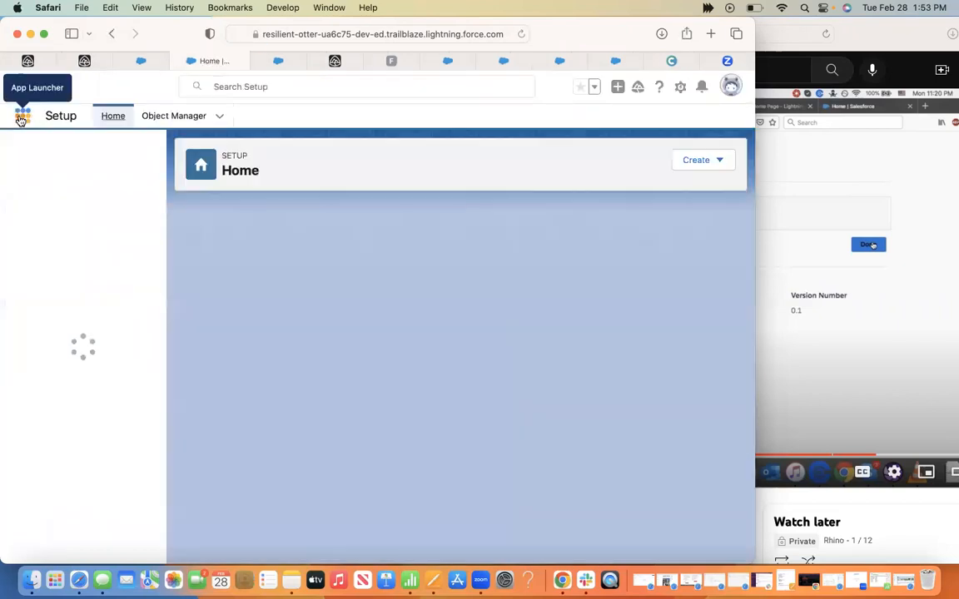
left_click(21, 119)
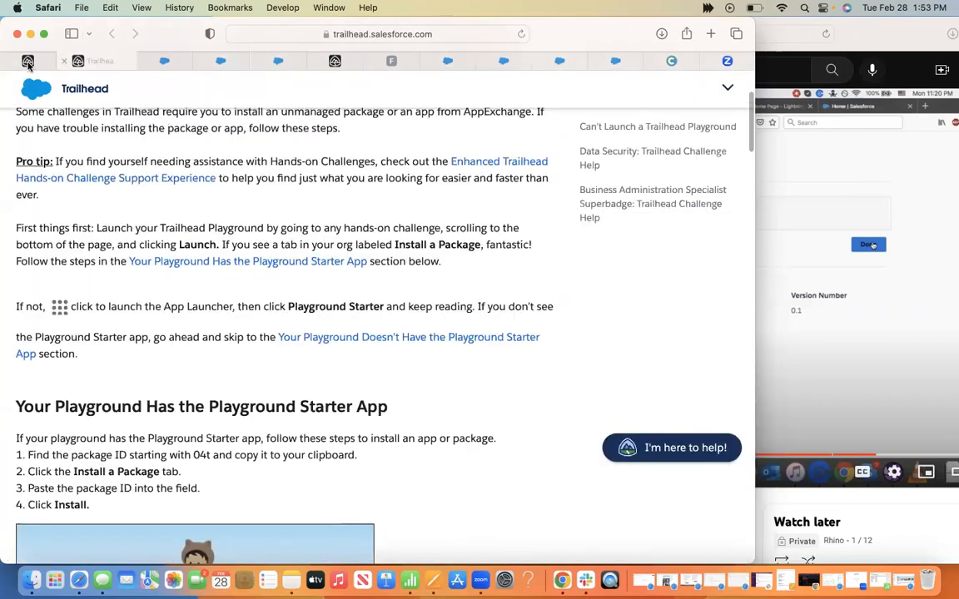
left_click(28, 62)
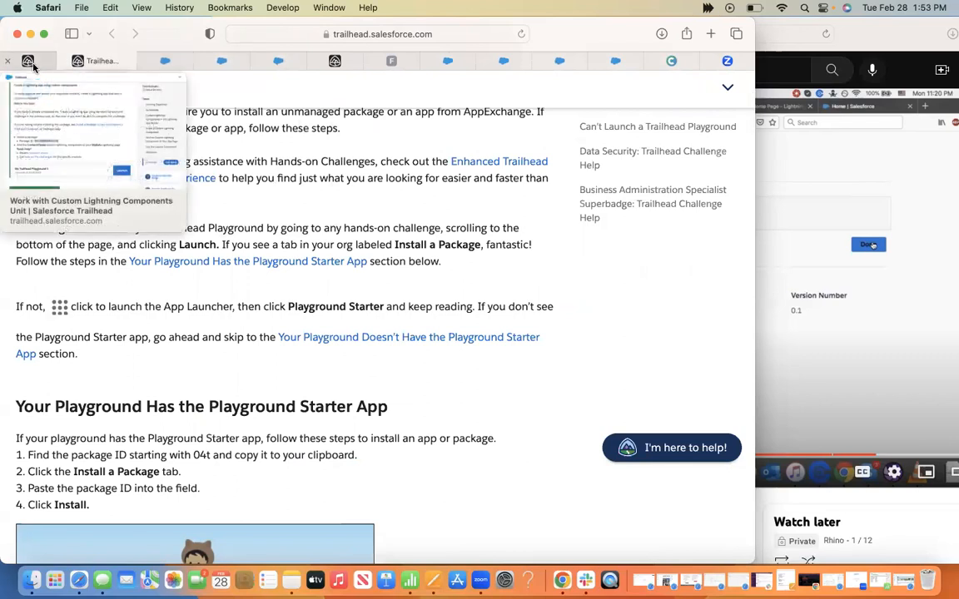
left_click(236, 66)
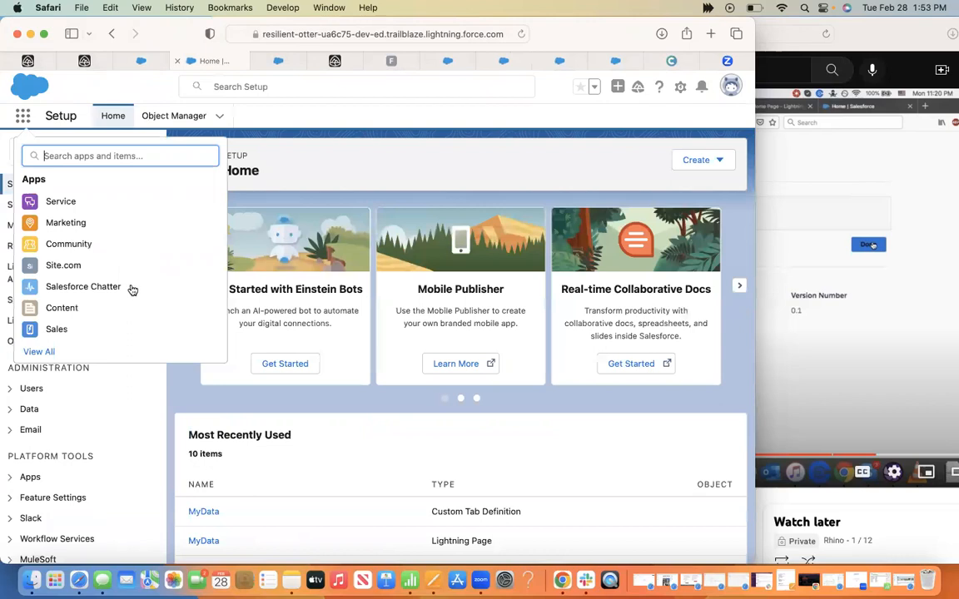
scroll(121, 249, "down", 1)
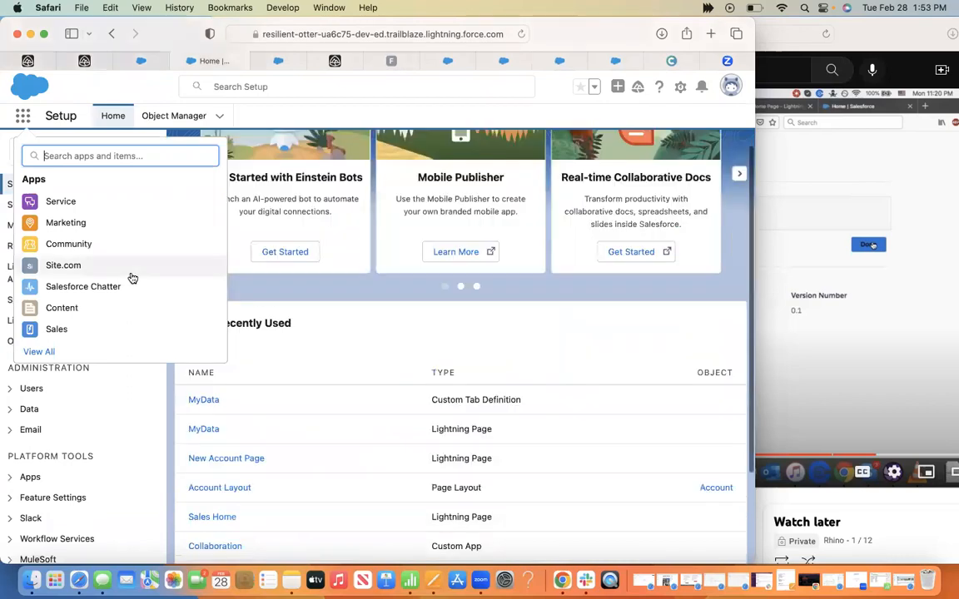
Step: From the Sales home page, search the App Launcher for "playground" and open the Playground Starter app
left_click(141, 59)
left_click(26, 116)
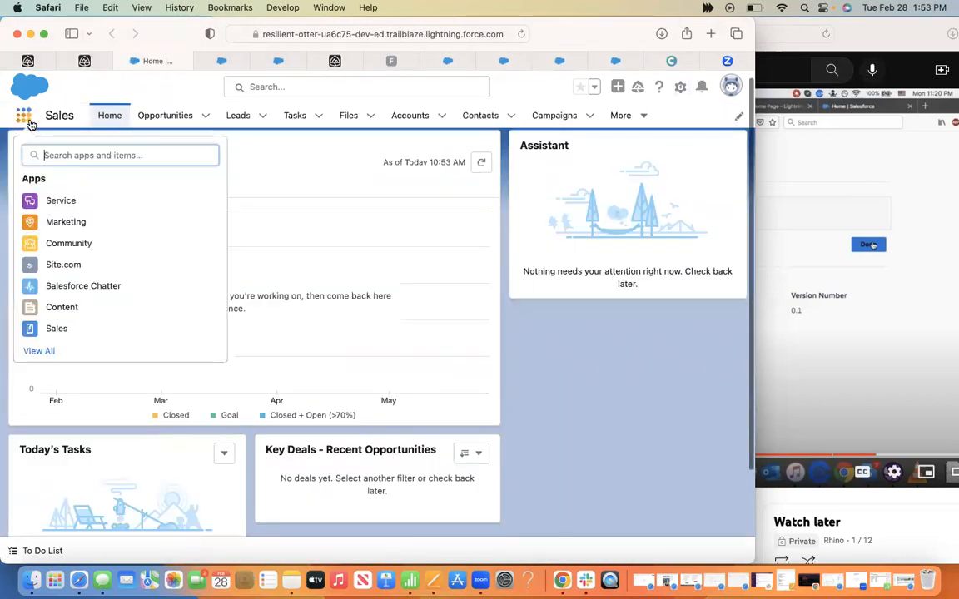
scroll(129, 250, "down", 1)
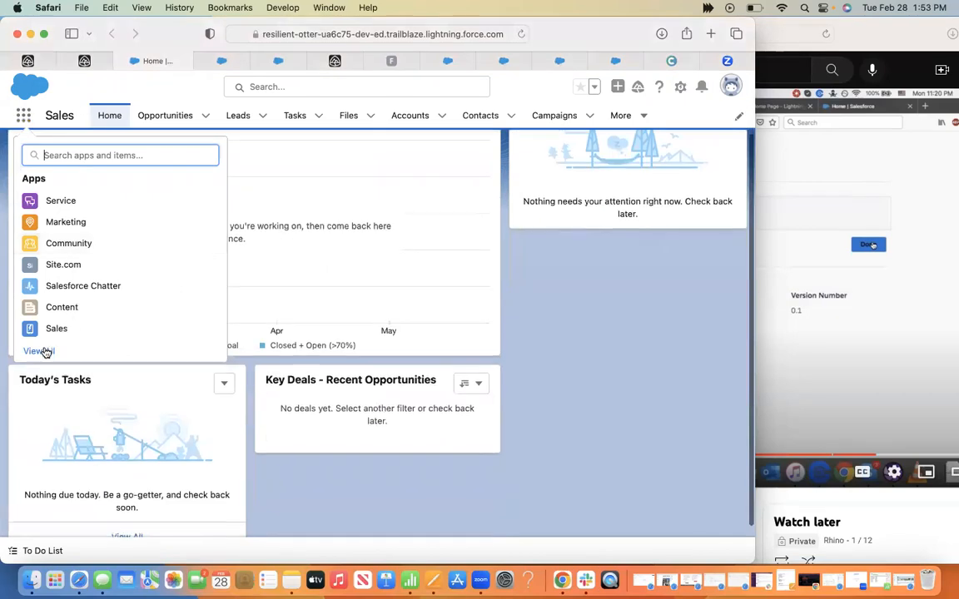
type("pl")
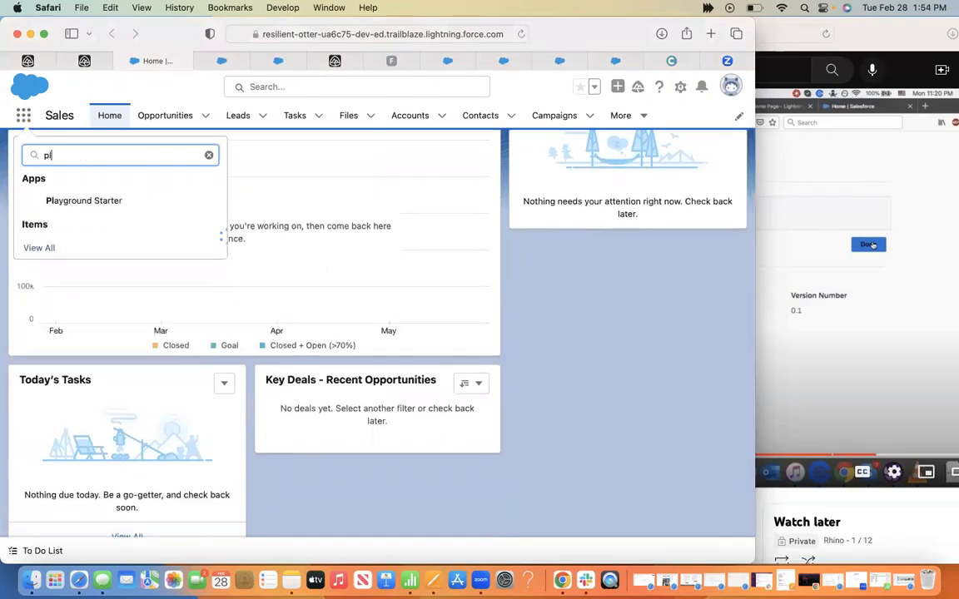
type("ayground")
left_click(119, 200)
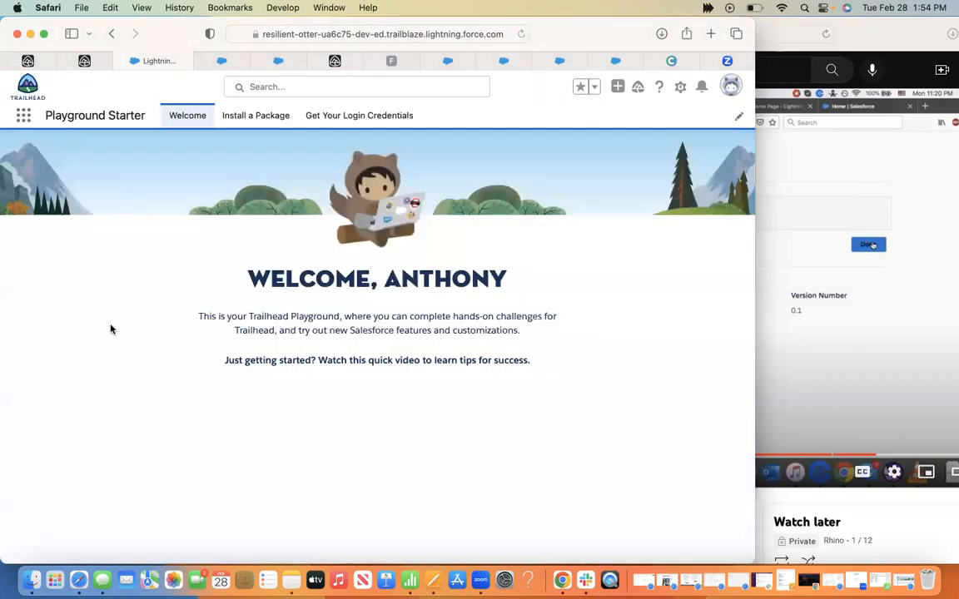
Step: Look over the Playground Starter welcome page, then go to its Install a Package page
scroll(110, 330, "down", 2)
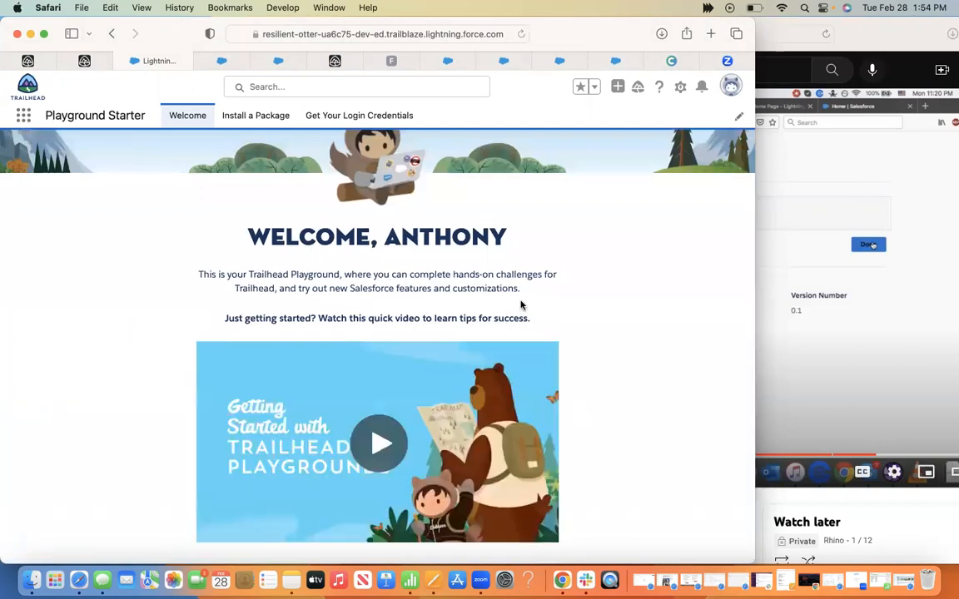
scroll(521, 302, "down", 1)
scroll(275, 241, "up", 1)
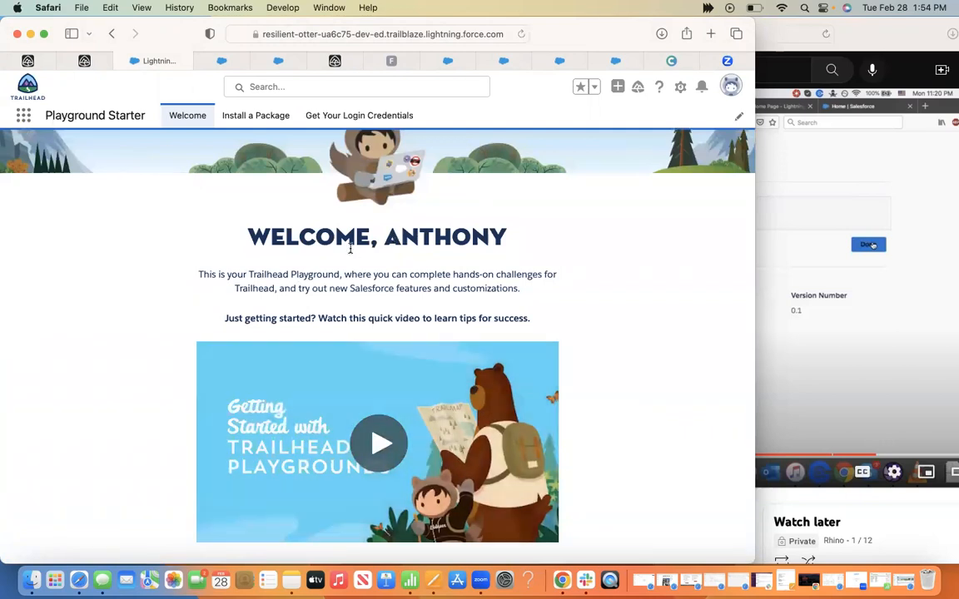
left_click(268, 119)
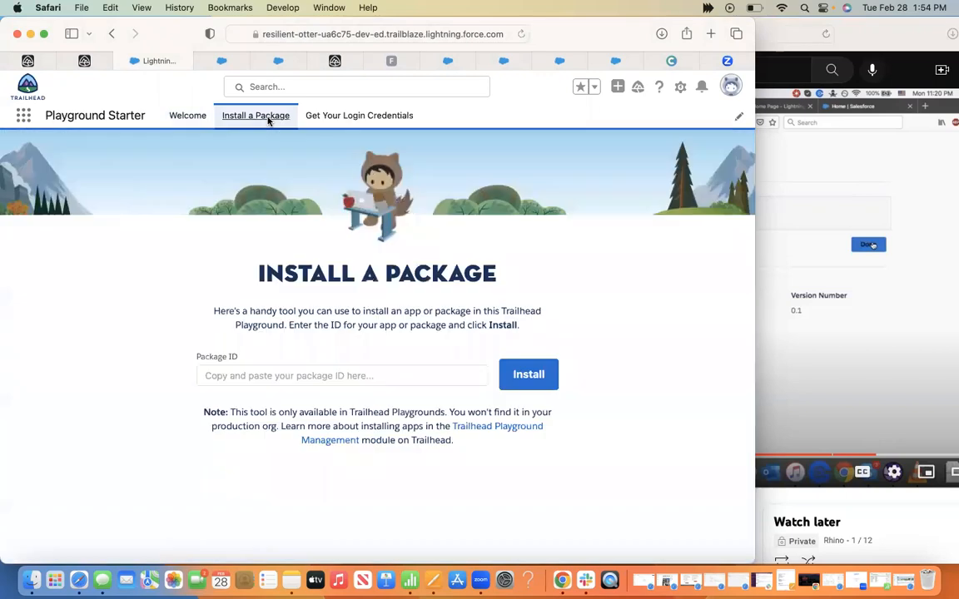
Step: Copy package ID 04t2E00000161fN from the challenge instructions and submit it for installation on the Install a Package page
left_click(46, 62)
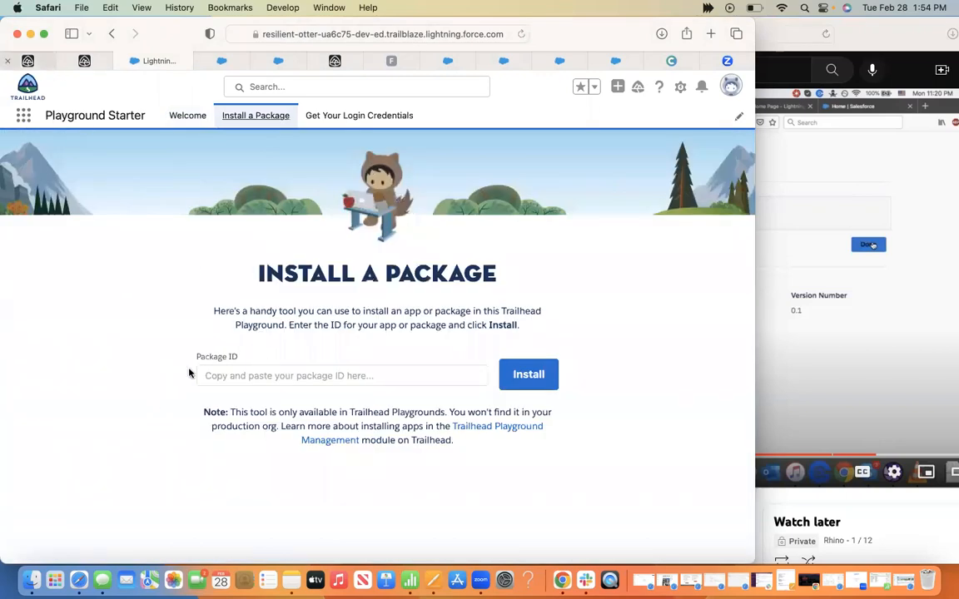
double_click(163, 346)
key("cmd+c")
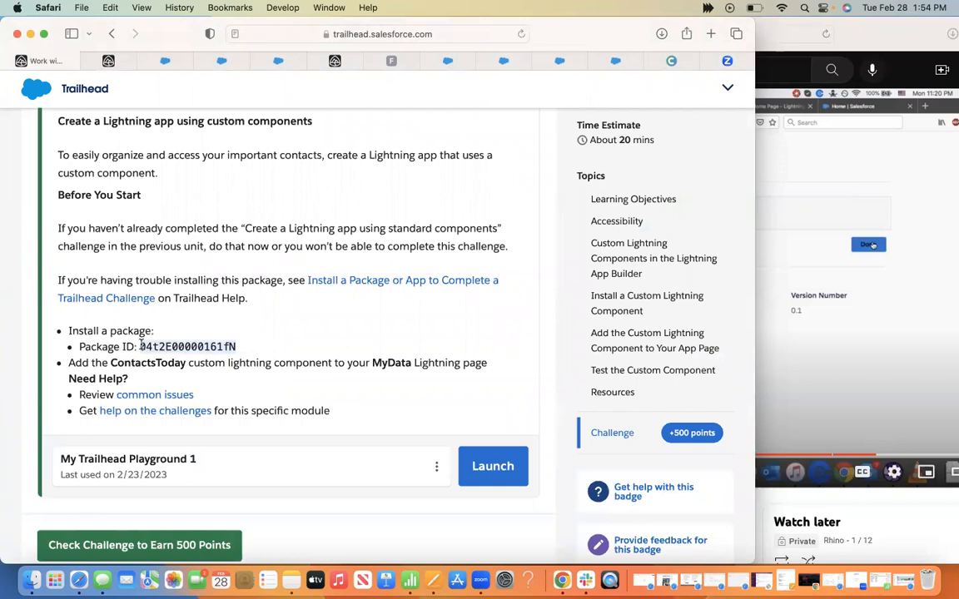
left_click(165, 60)
left_click(311, 376)
key("cmd+v")
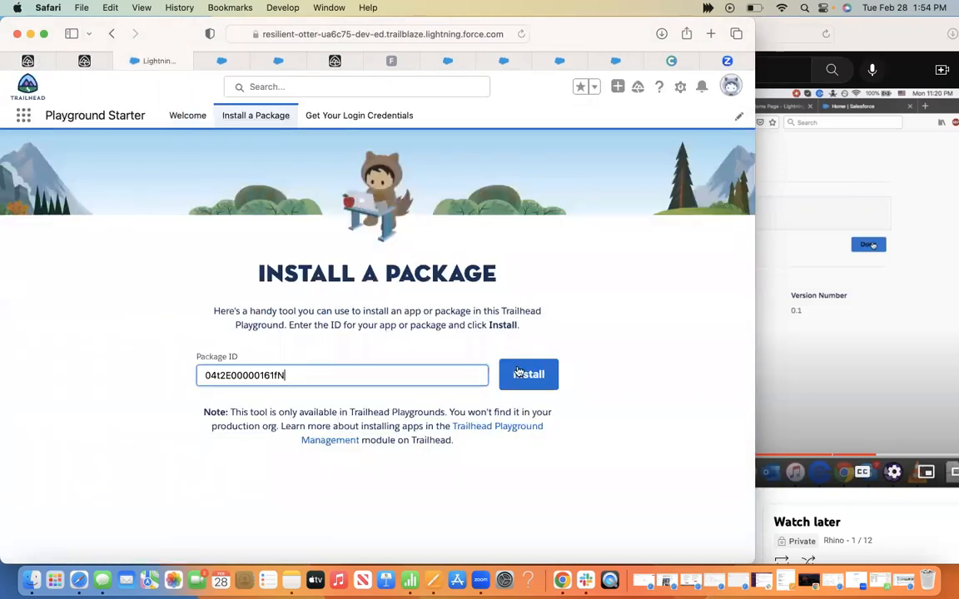
left_click(517, 372)
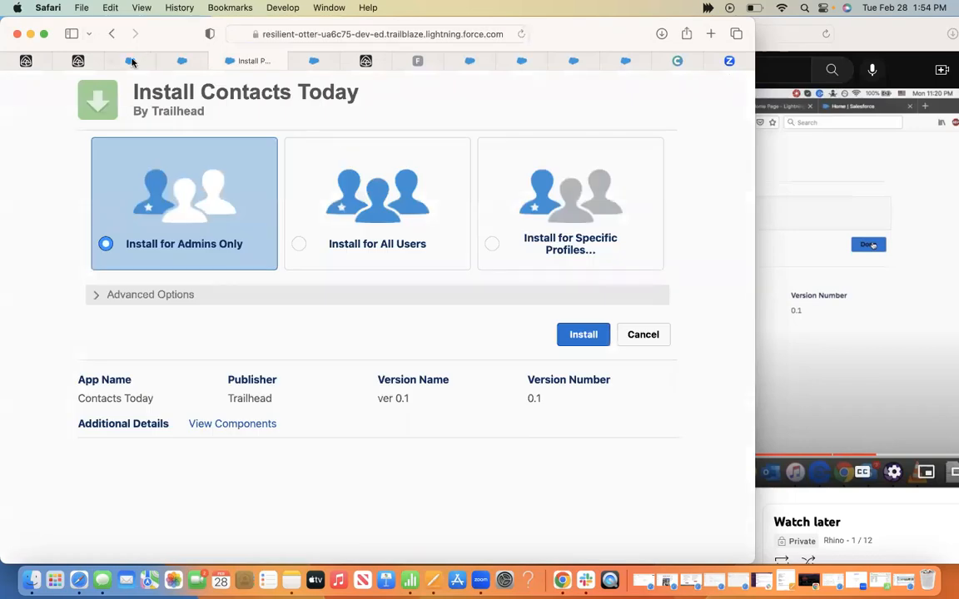
Step: Check the help article's installation steps, then install Contacts Today with the Install for Admins Only option
left_click(37, 67)
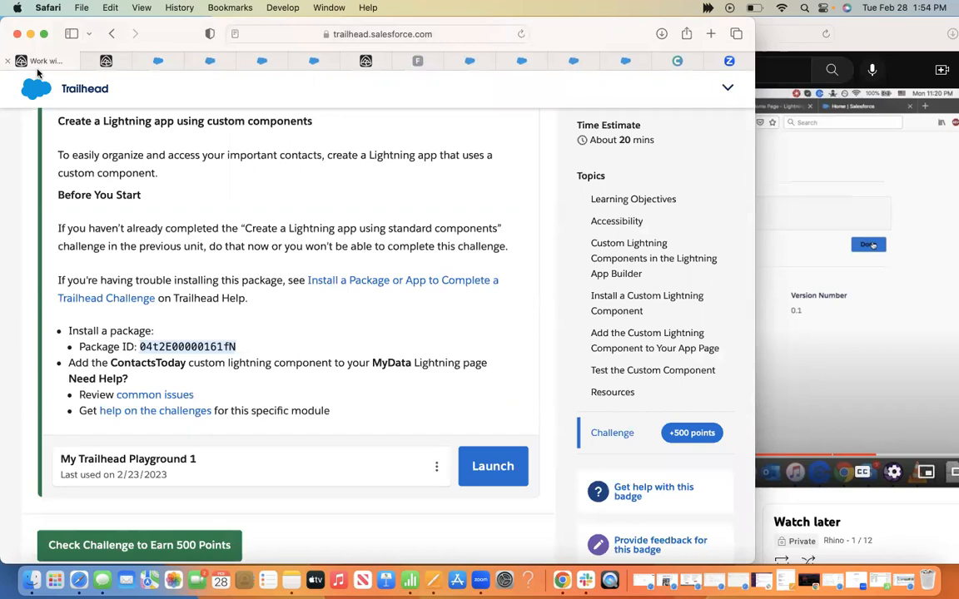
left_click(107, 58)
scroll(340, 300, "down", 5)
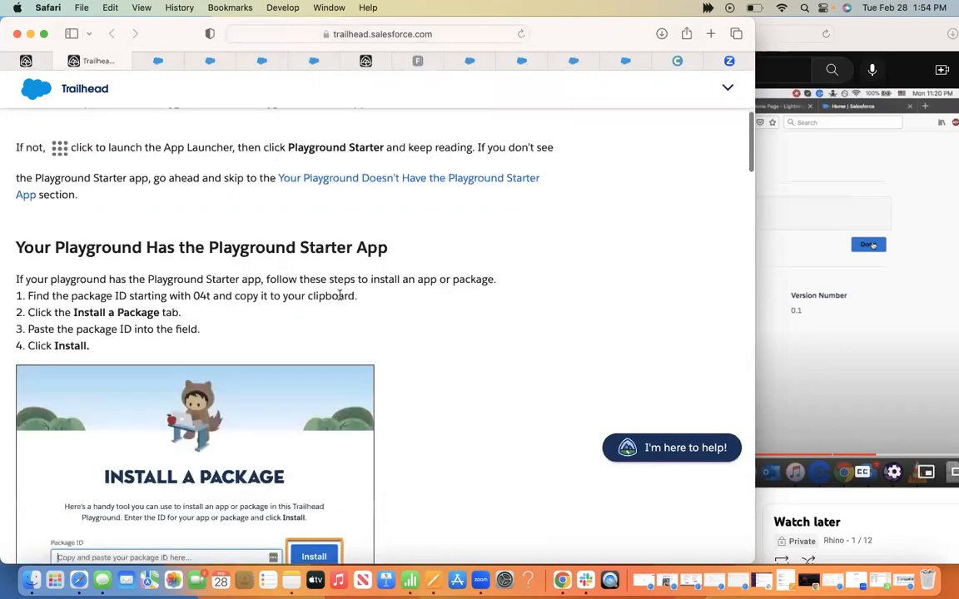
scroll(340, 296, "down", 2)
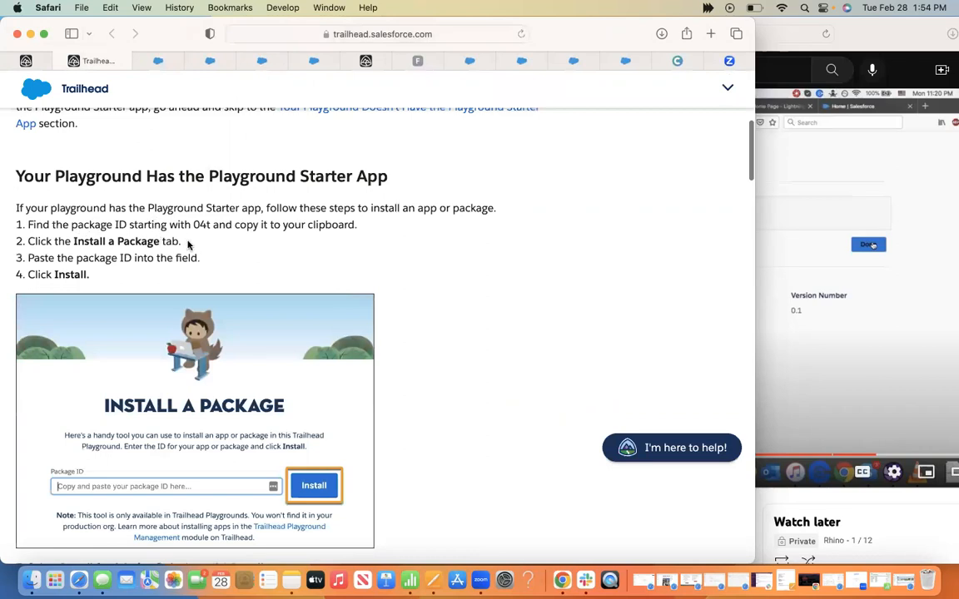
scroll(204, 248, "down", 6)
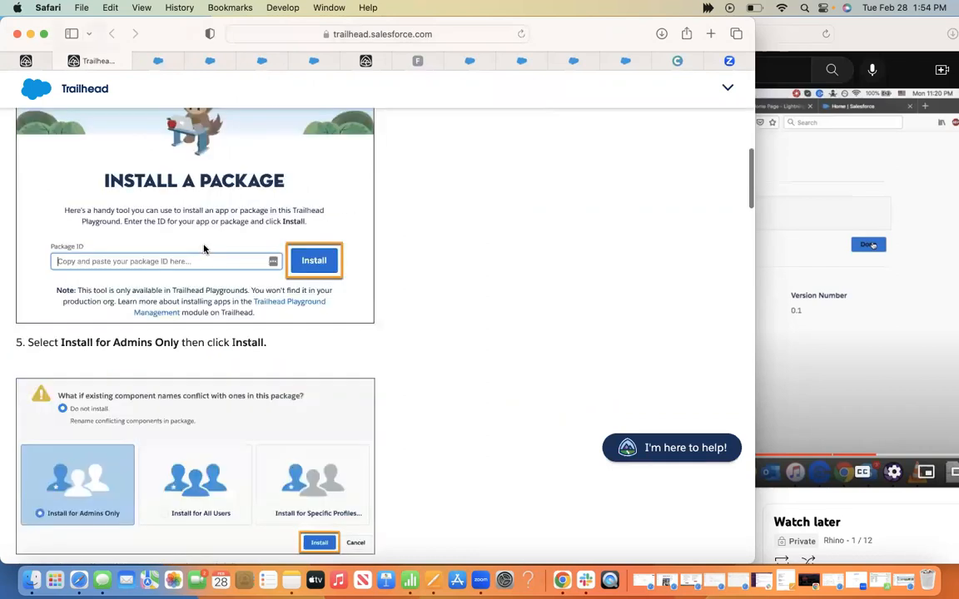
left_click(164, 62)
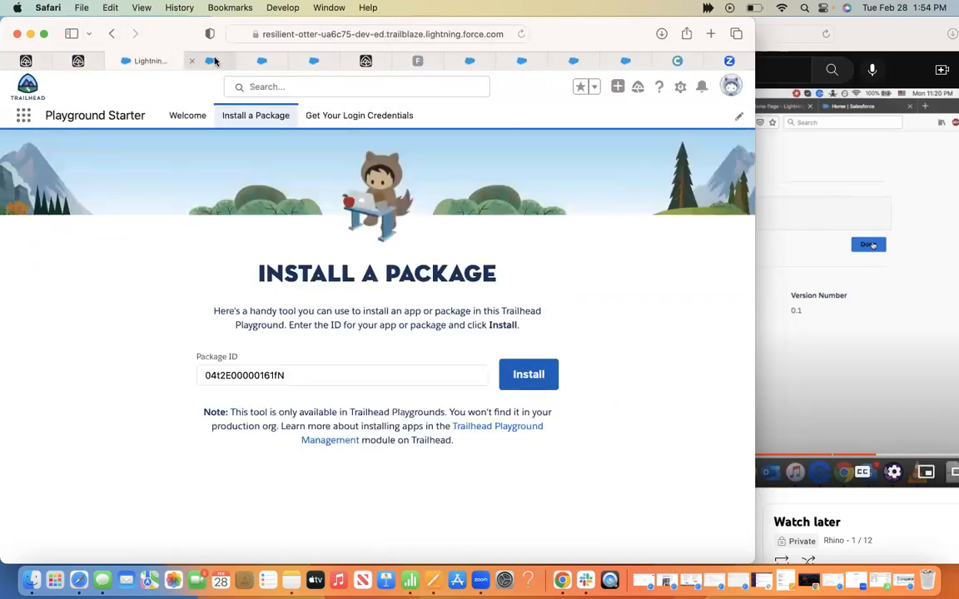
left_click(258, 62)
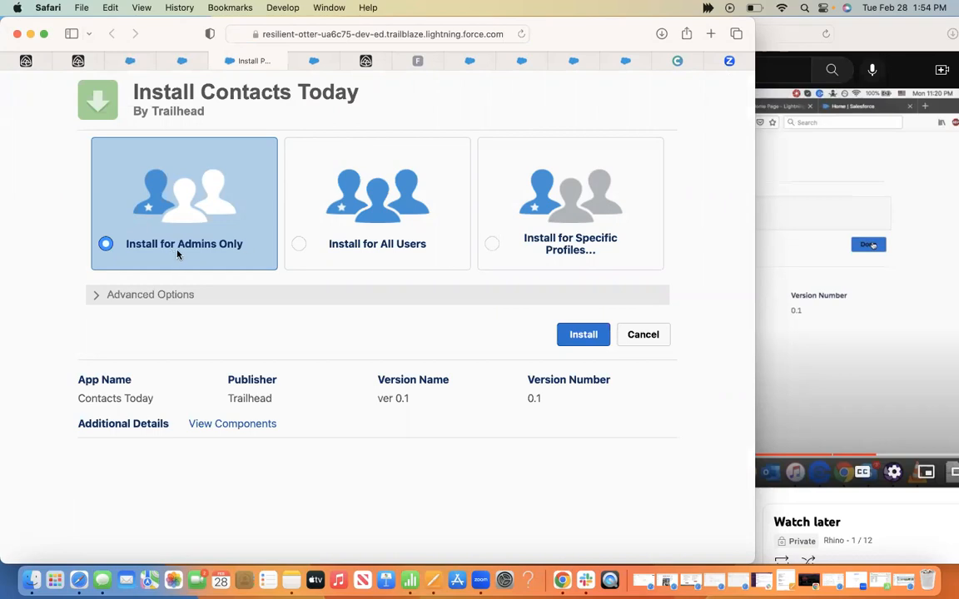
left_click(579, 333)
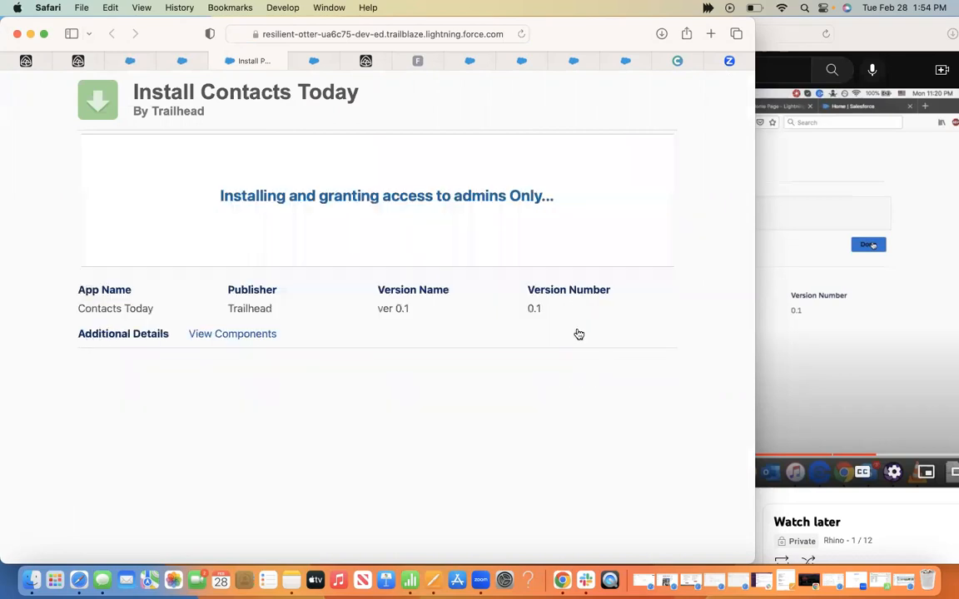
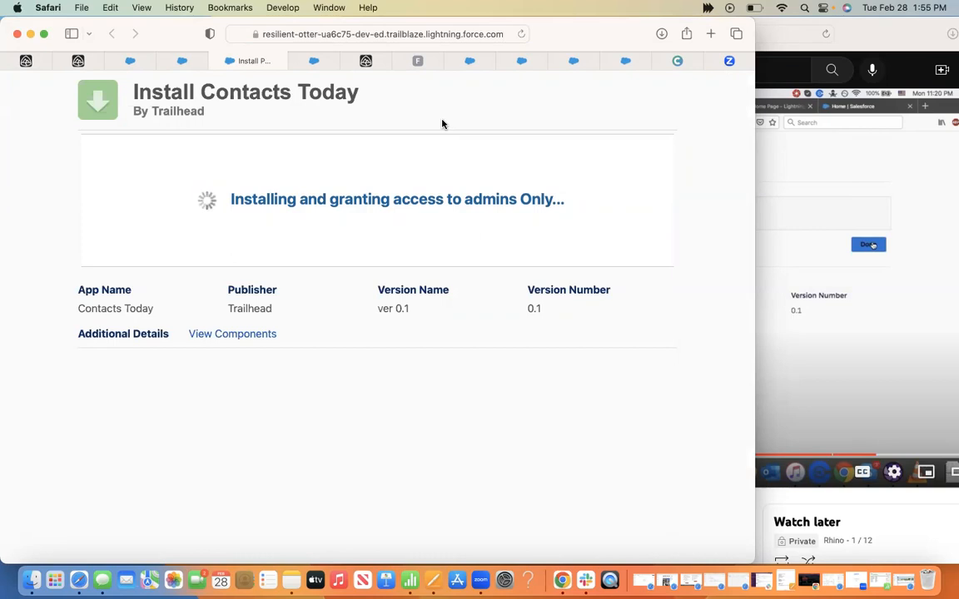
Step: Read the help article's remaining installation steps and revisit the challenge requirements while the package installs
left_click(82, 58)
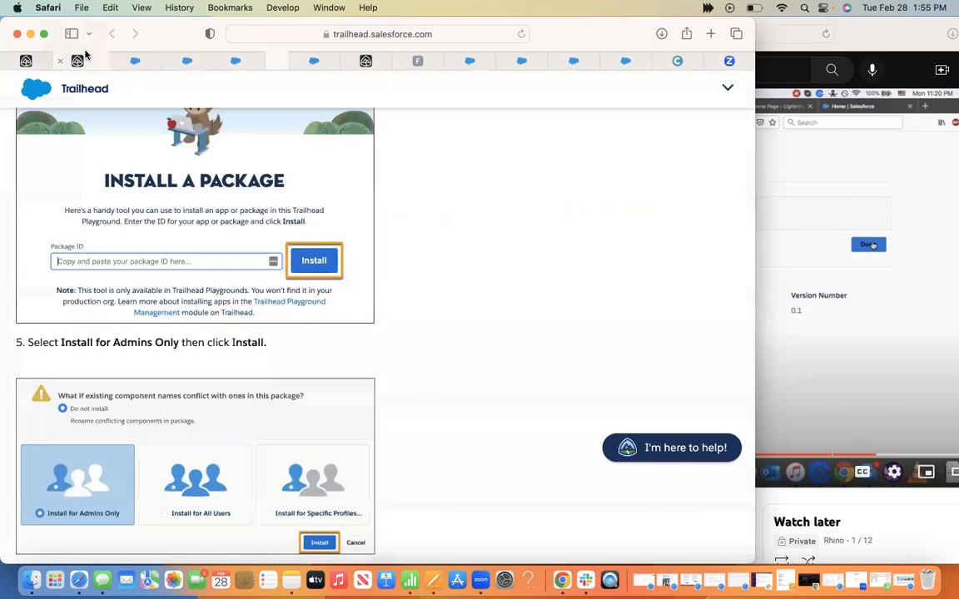
scroll(203, 246, "down", 3)
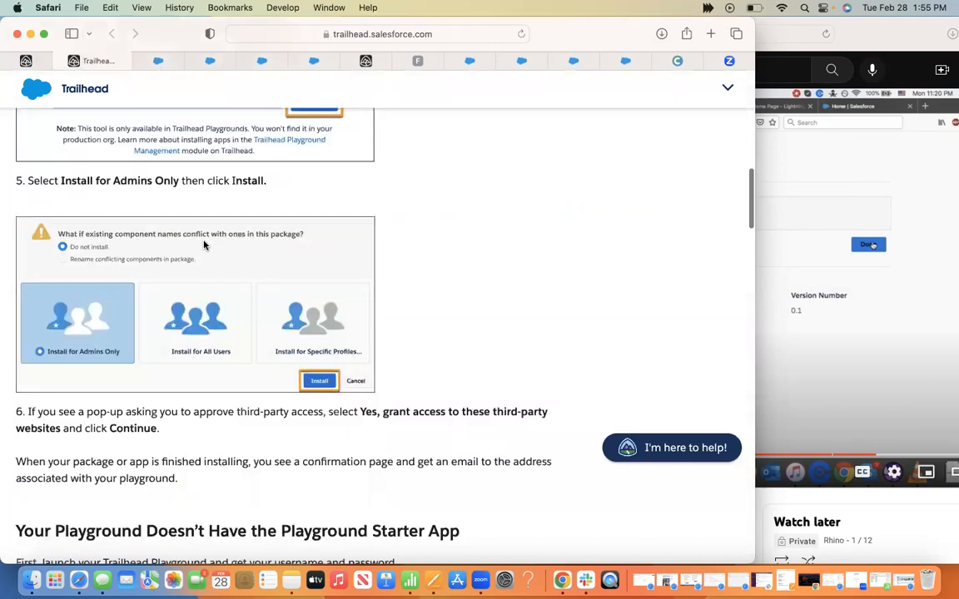
scroll(203, 245, "down", 2)
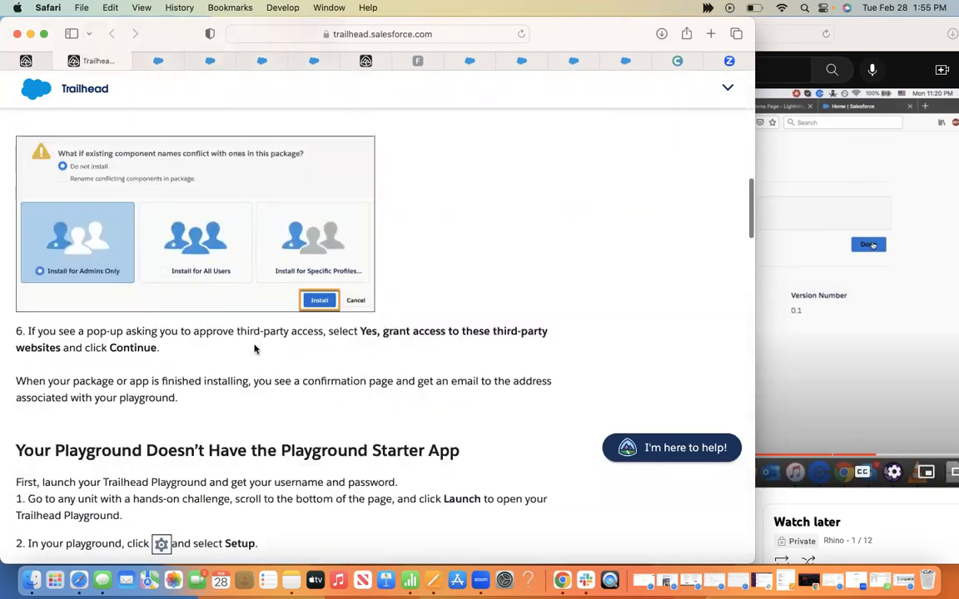
left_click(32, 60)
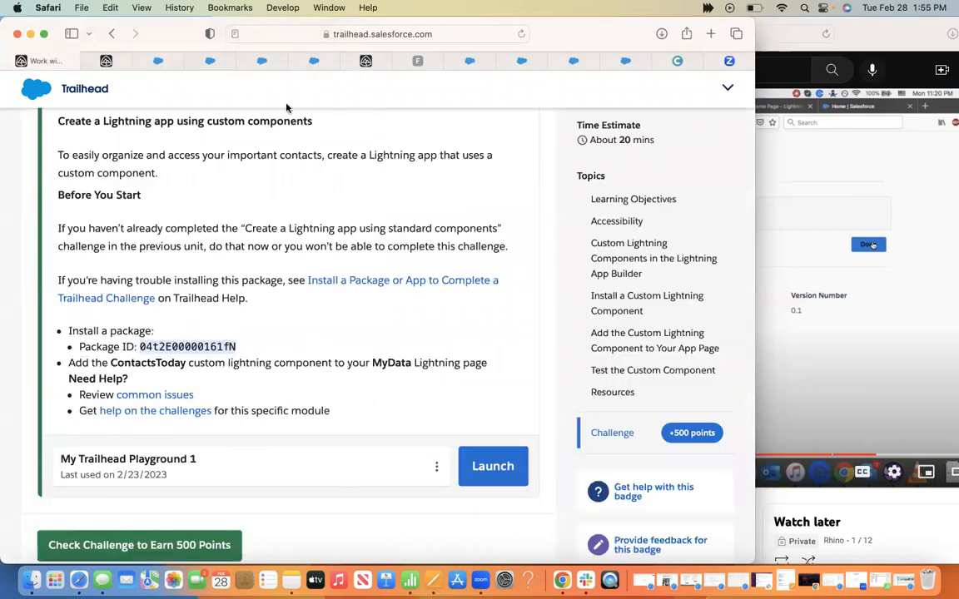
left_click(216, 62)
left_click(143, 62)
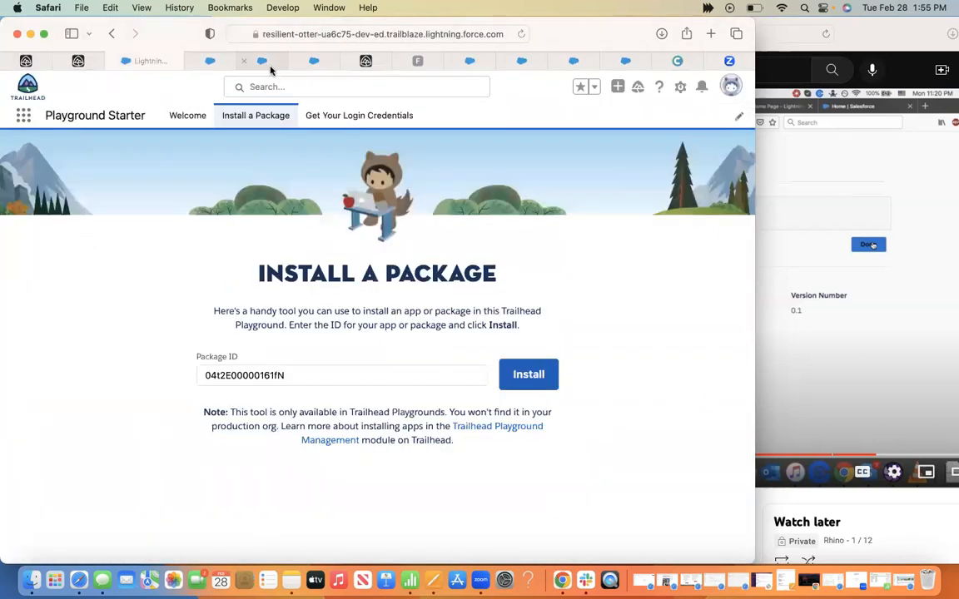
Step: Finish the Contacts Today installation and look over the Installed Packages list
left_click(271, 67)
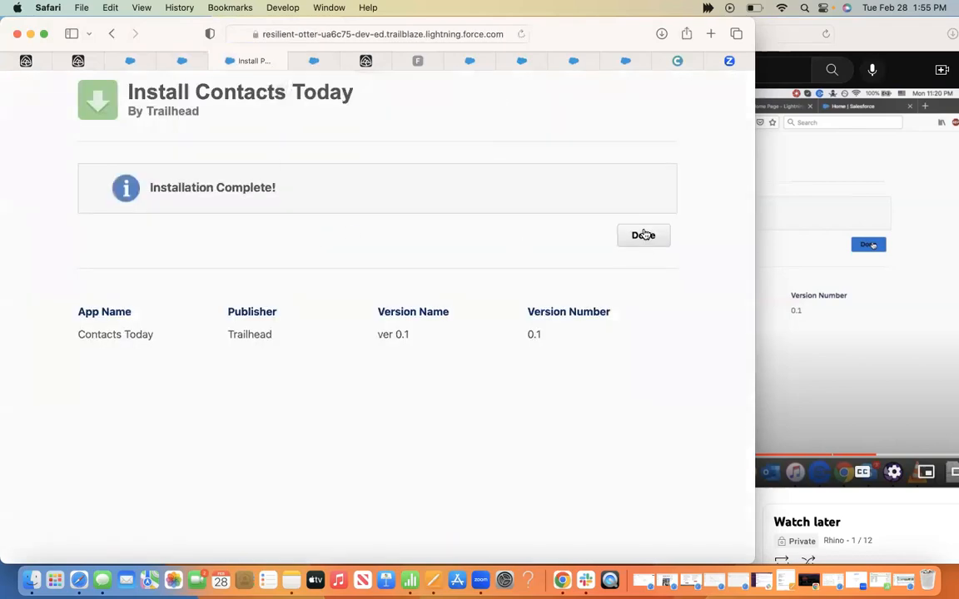
left_click(645, 235)
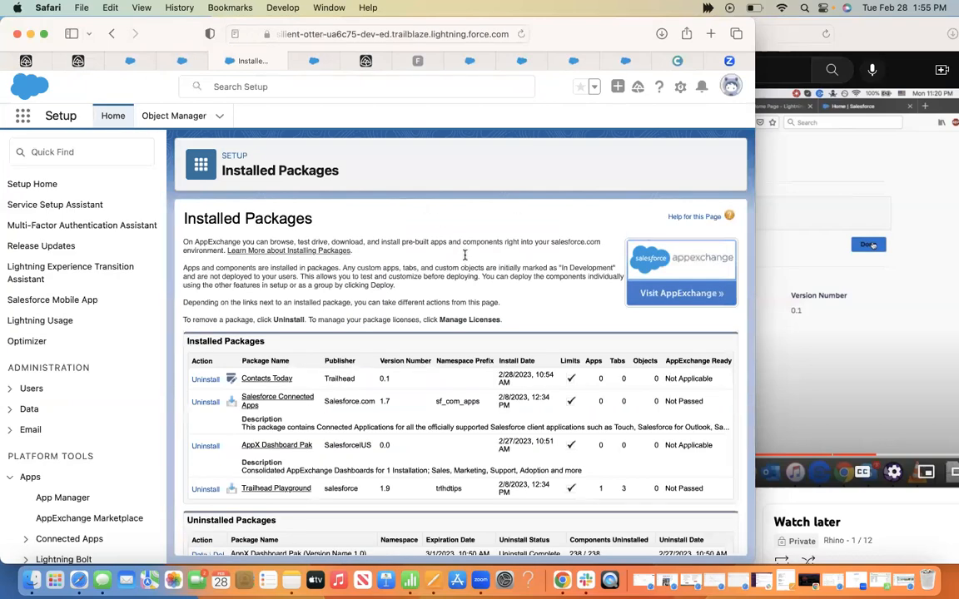
scroll(464, 255, "down", 2)
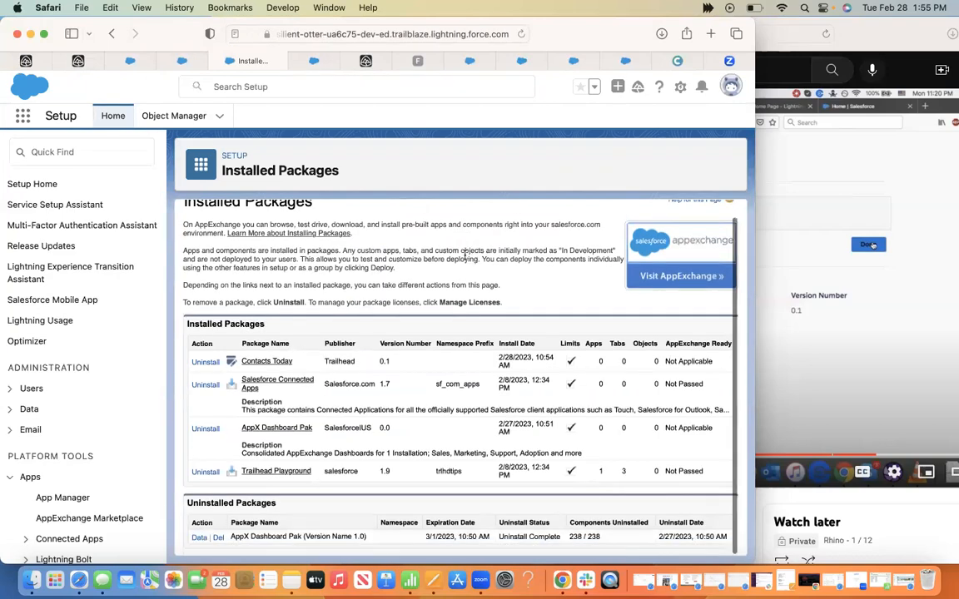
Step: Recheck the challenge's remaining requirement, then open the MyData Lightning page from Setup's recently used items
left_click(137, 63)
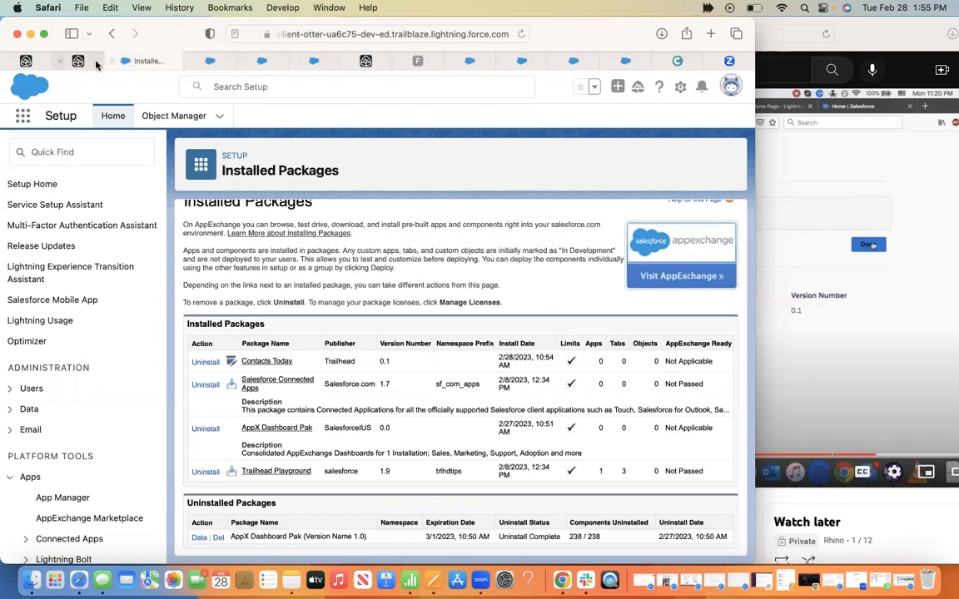
left_click(80, 62)
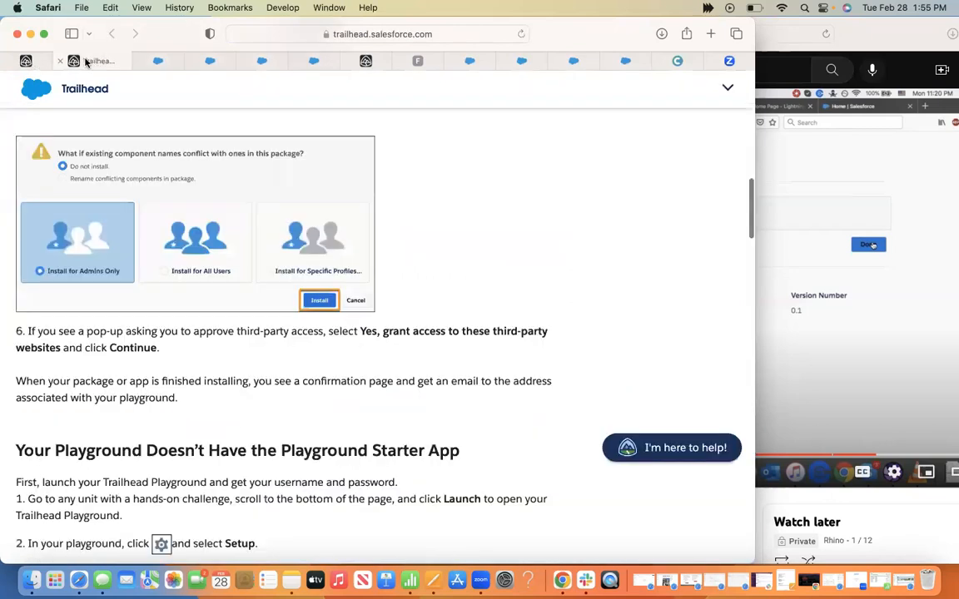
left_click(108, 63)
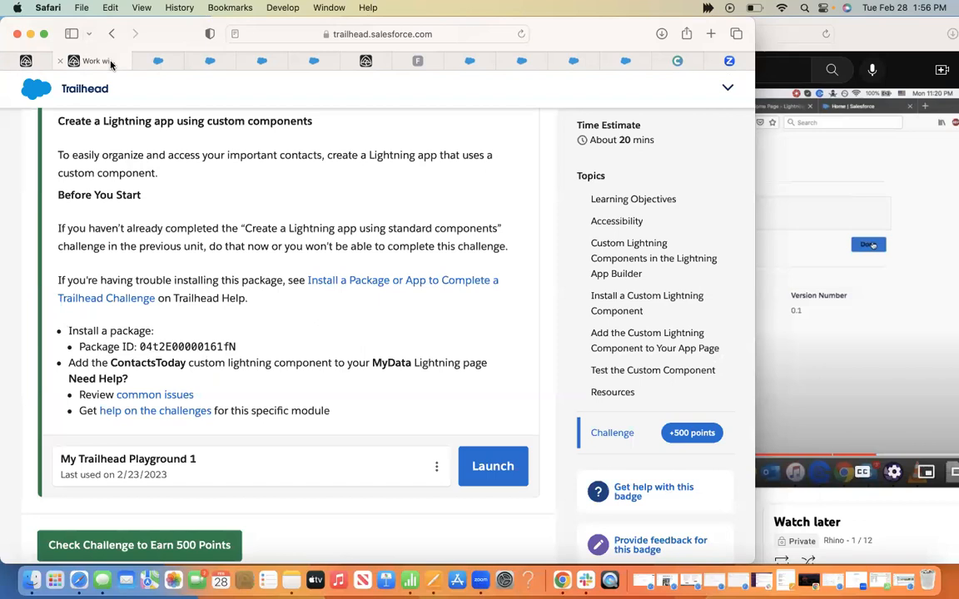
left_click(155, 61)
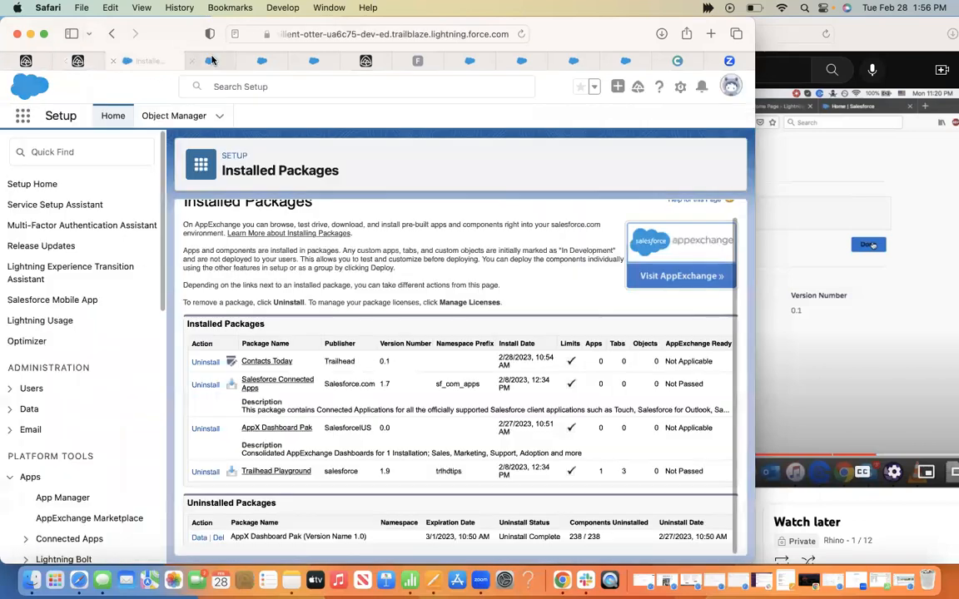
left_click(212, 60)
left_click(321, 62)
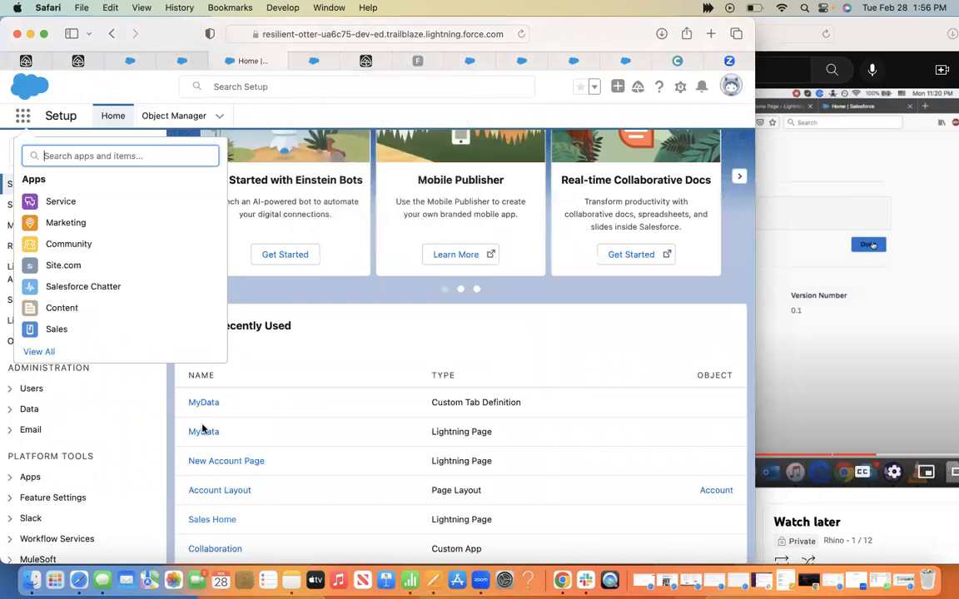
left_click(204, 432)
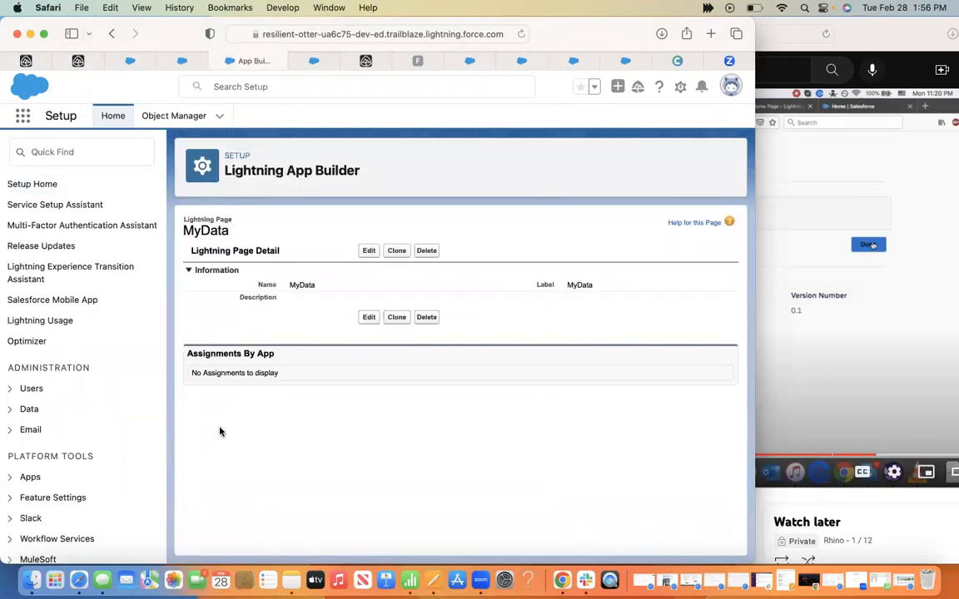
Step: Place the MyData page beside the challenge instructions, reread the component requirement, and open MyData for editing in Lightning App Builder
left_click_drag(268, 61, 92, 71)
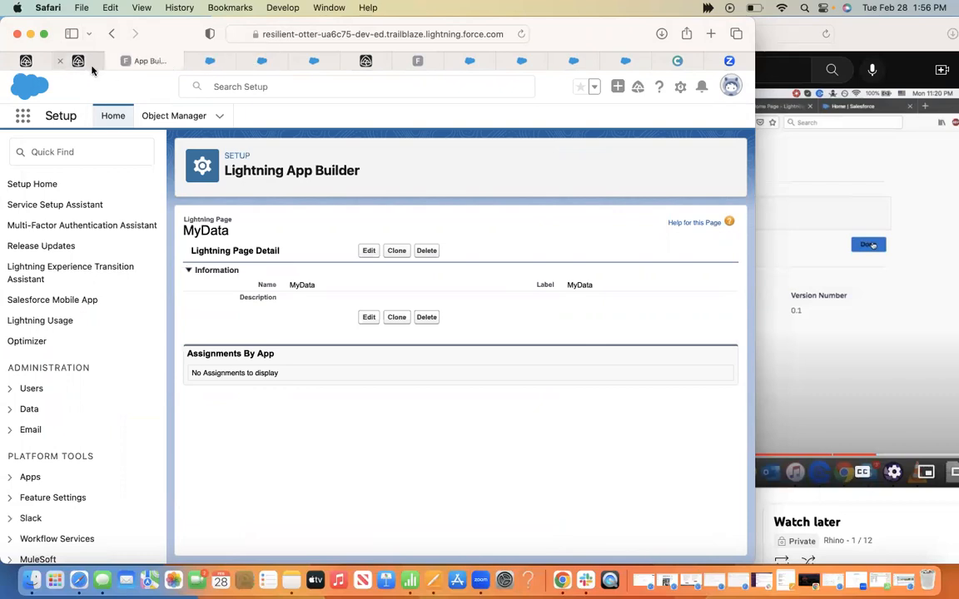
left_click(91, 67)
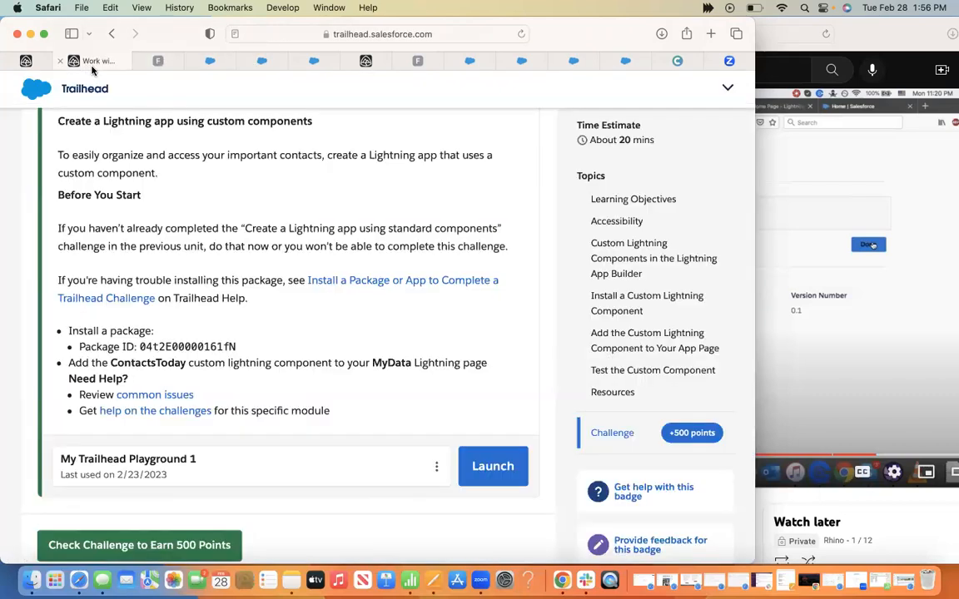
left_click(159, 67)
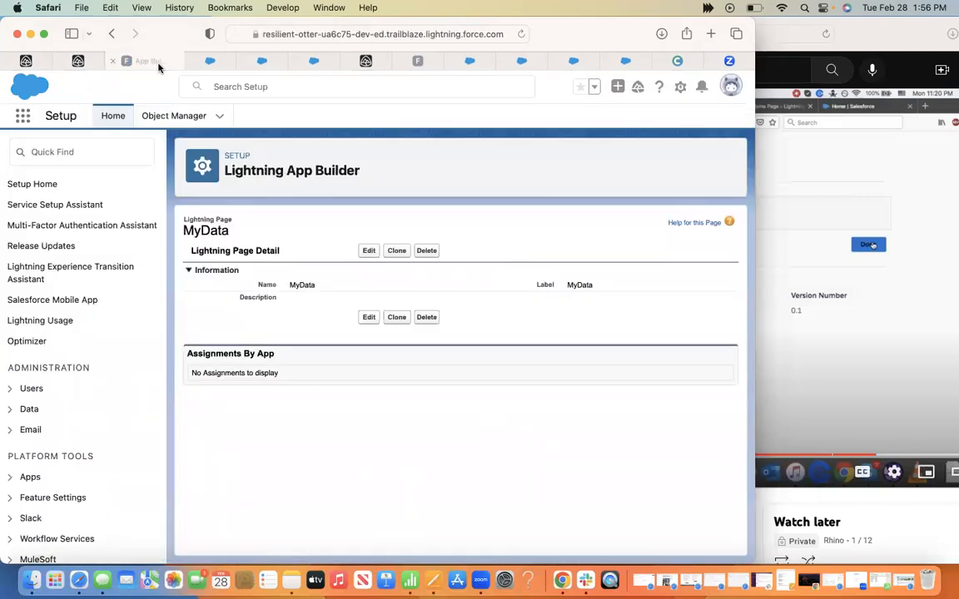
left_click(369, 251)
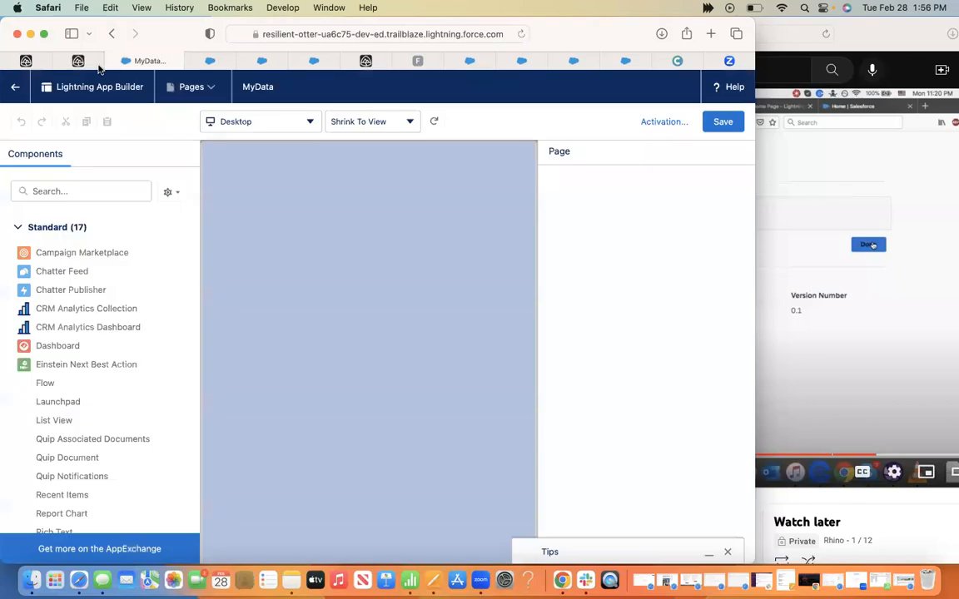
Step: Search the components for "contacts" and place the ContactsToday custom component above the existing list on the MyData page
left_click(96, 67)
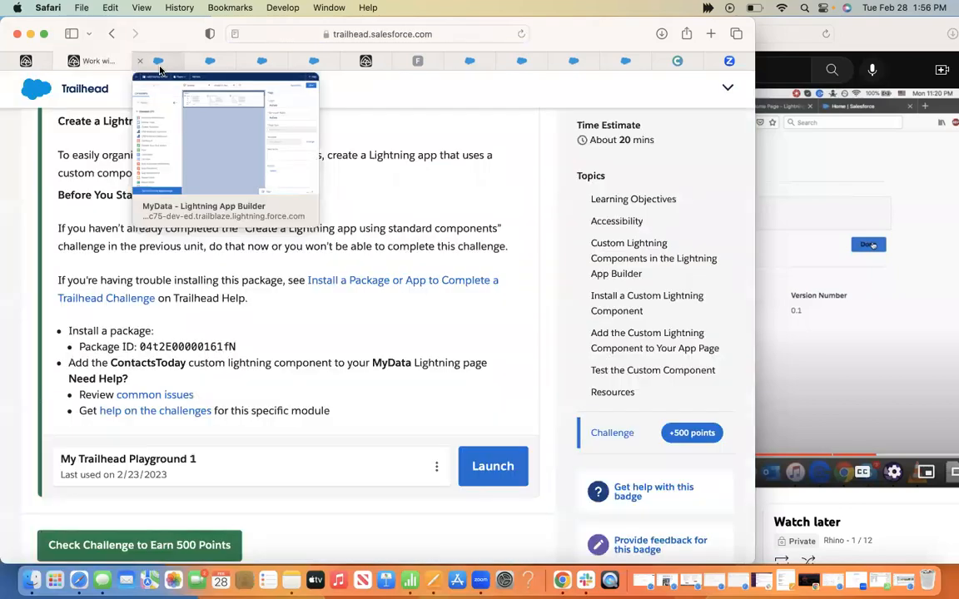
left_click(143, 64)
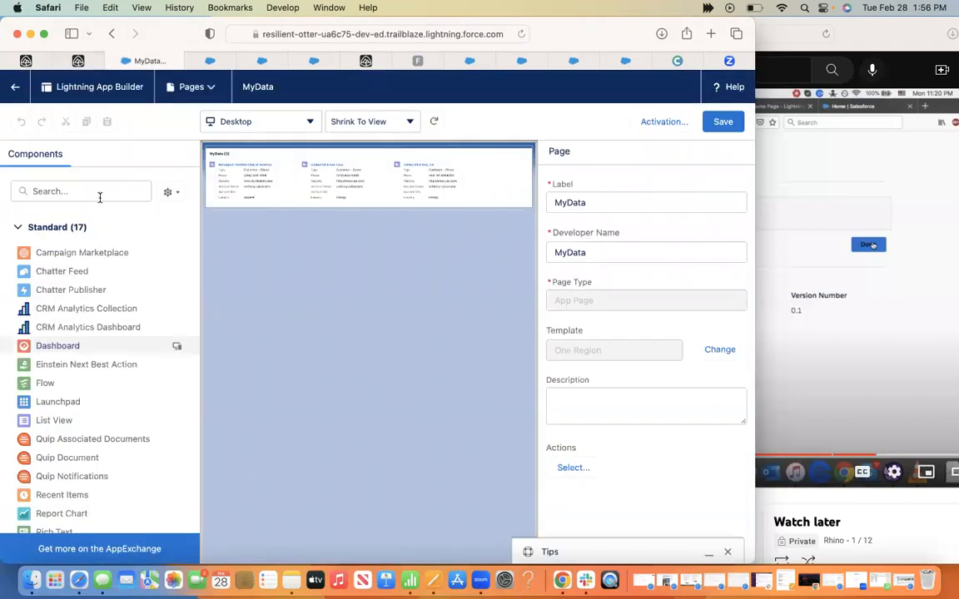
left_click(100, 193)
type("co")
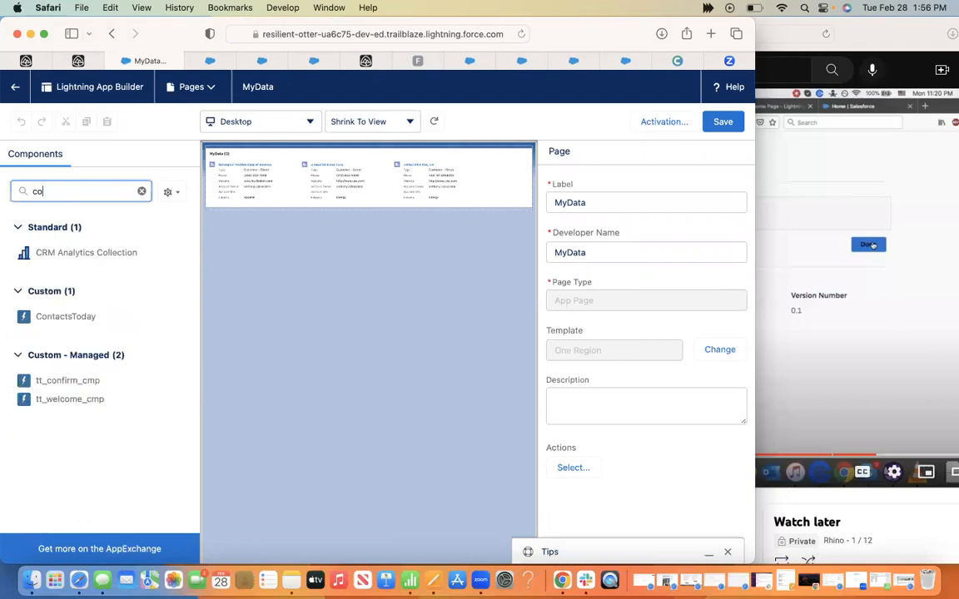
type("ntacts")
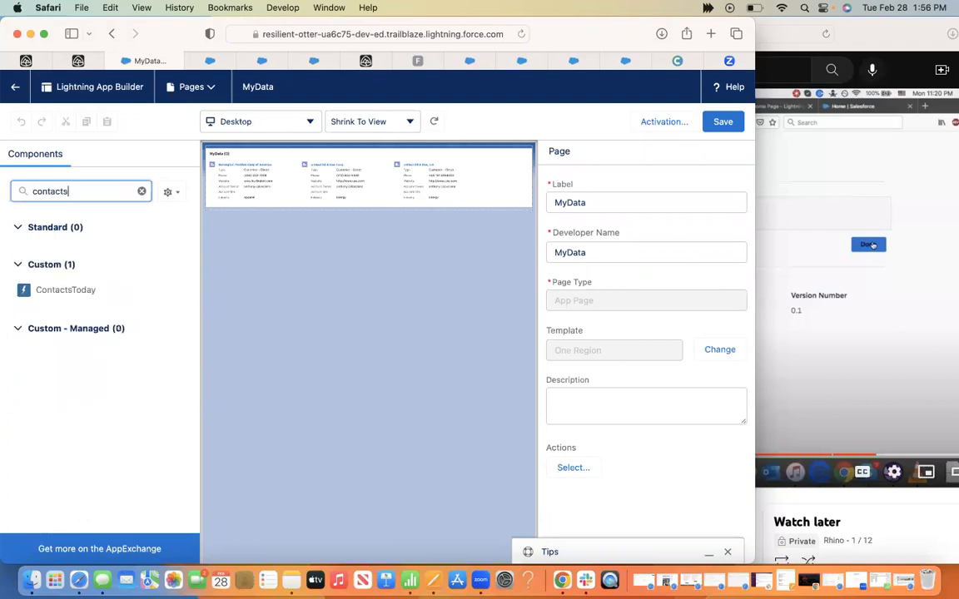
left_click(72, 293)
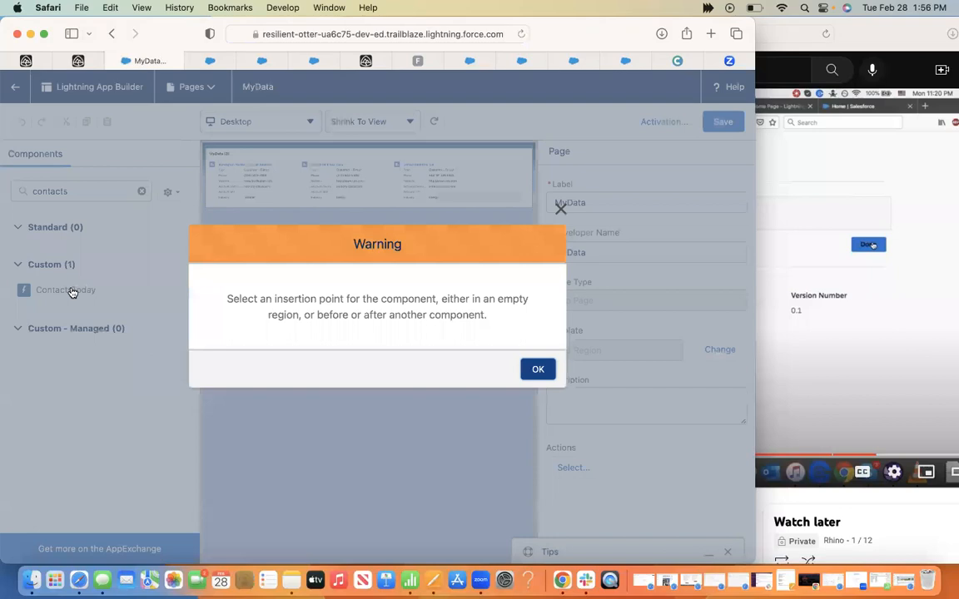
left_click(531, 372)
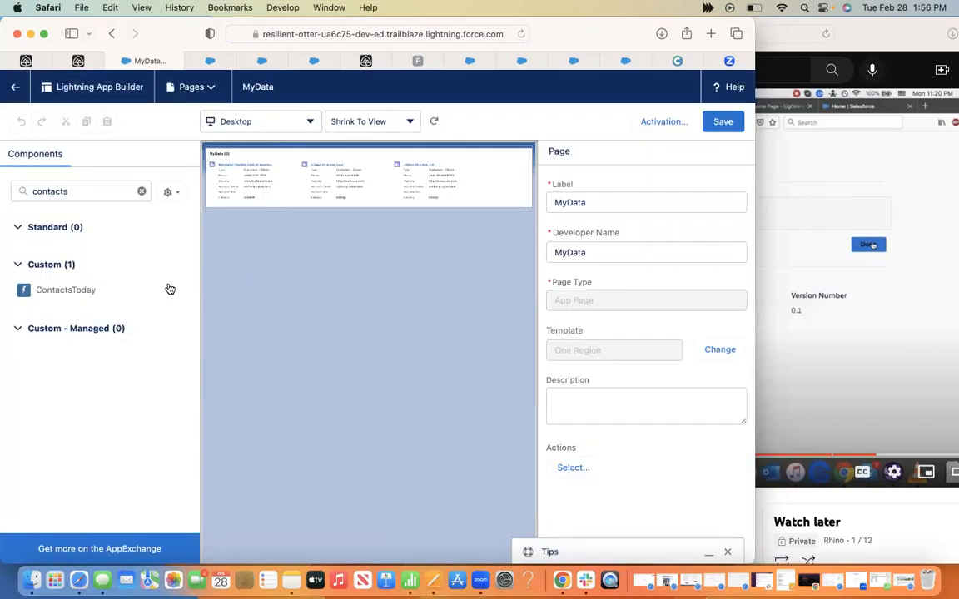
left_click_drag(85, 293, 359, 175)
Step: Submit the Trailhead challenge for checking, save the MyData page while the check runs, and read the check's result
left_click(86, 60)
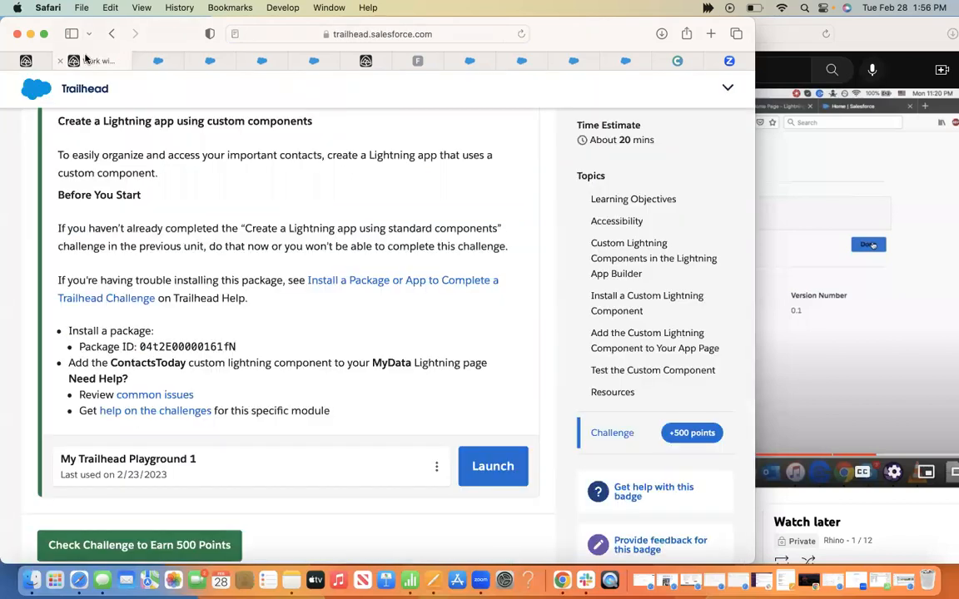
left_click(207, 545)
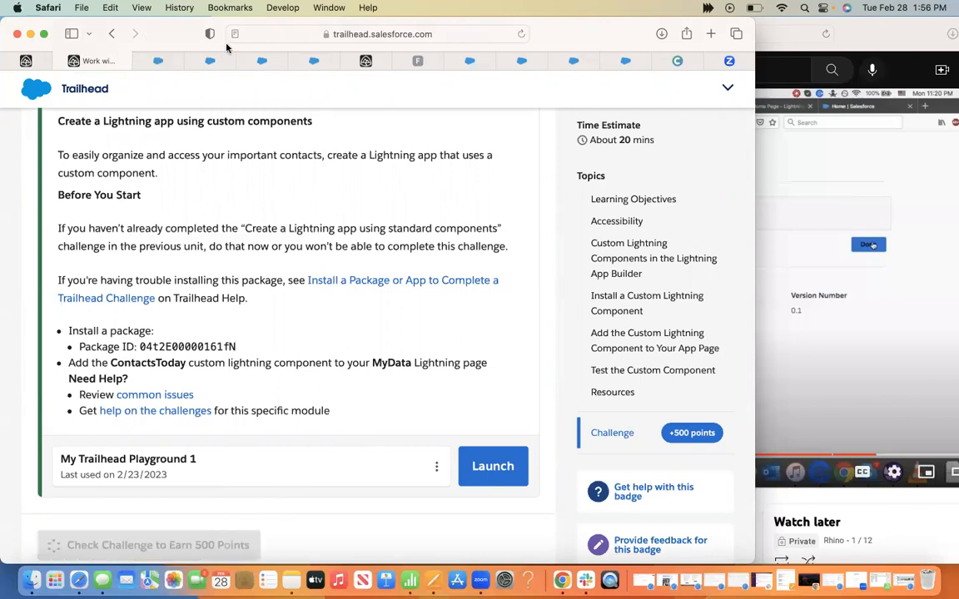
left_click(158, 61)
left_click(730, 120)
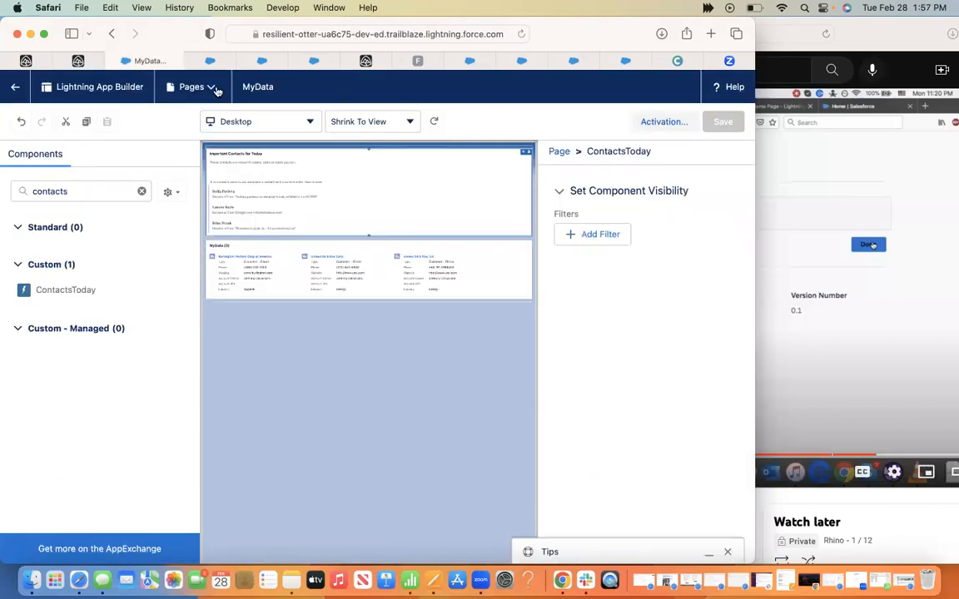
left_click(85, 60)
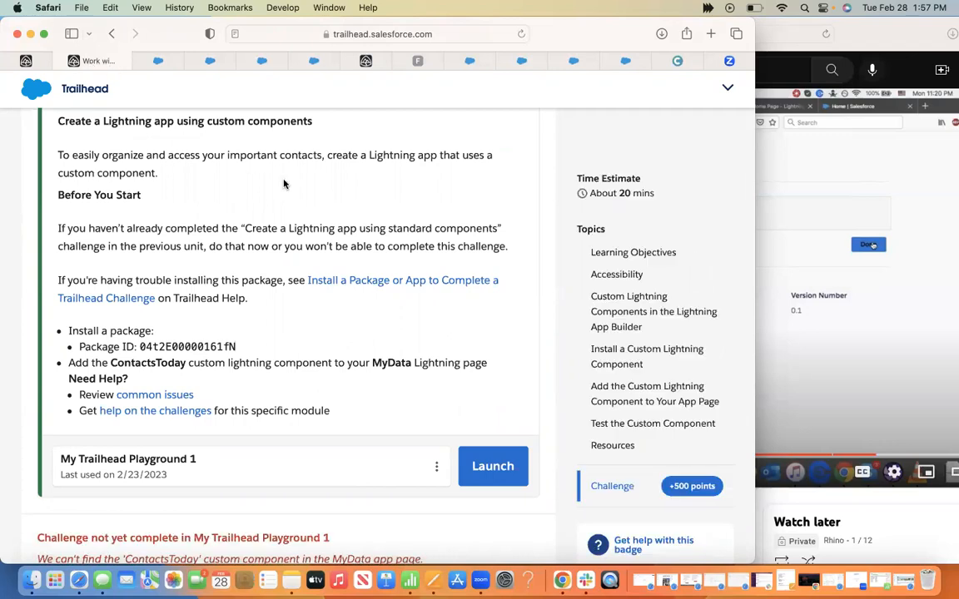
scroll(208, 520, "down", 2)
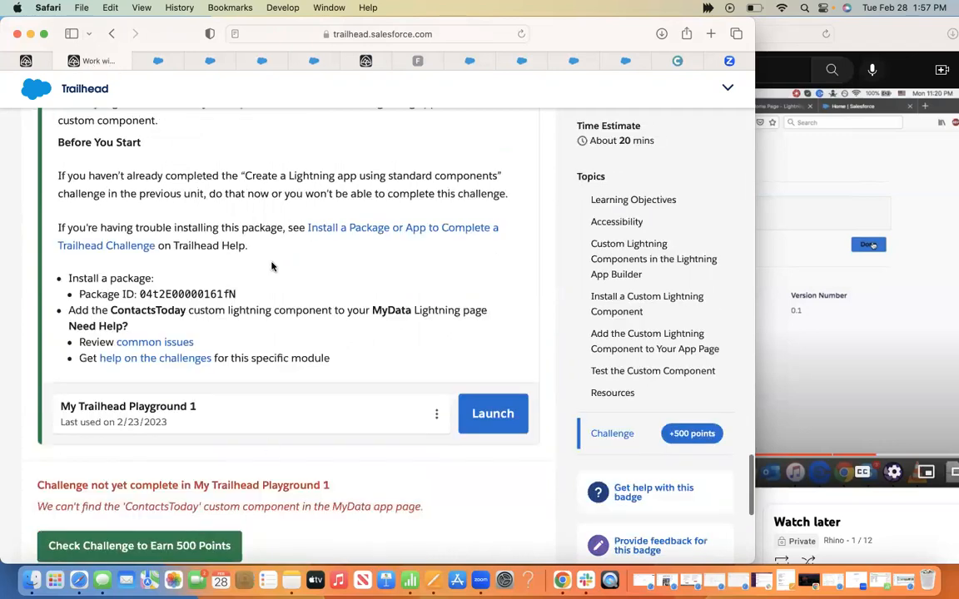
Step: Save the MyData page, review its Lightning Experience and Mobile Navigation activation options, and save the activation
left_click(154, 59)
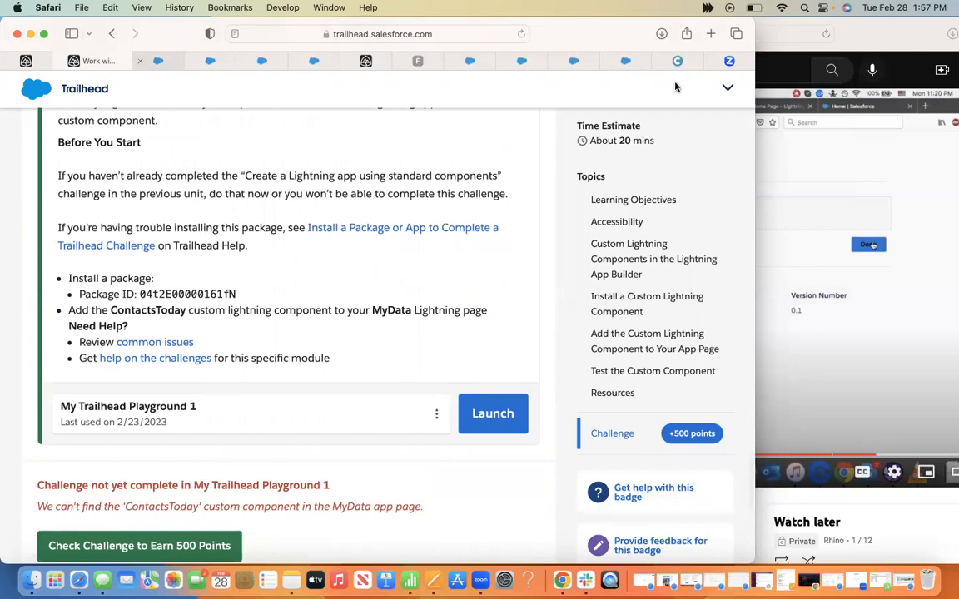
left_click(716, 123)
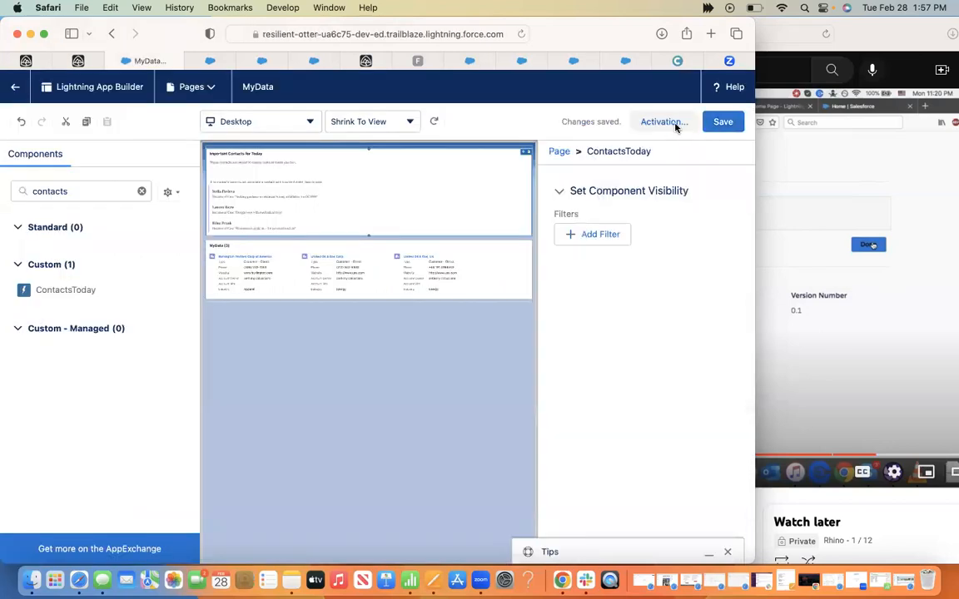
left_click(676, 126)
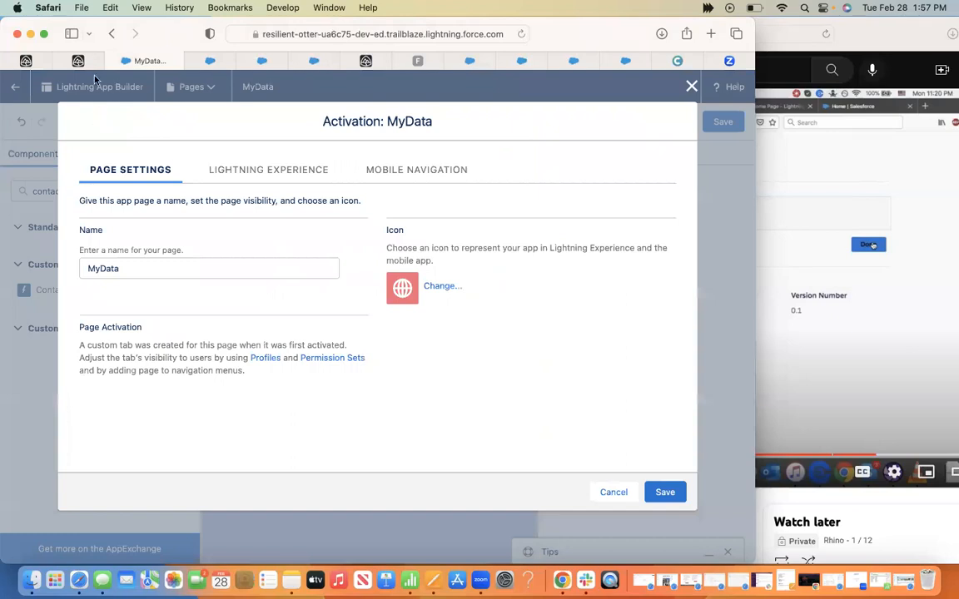
left_click(83, 61)
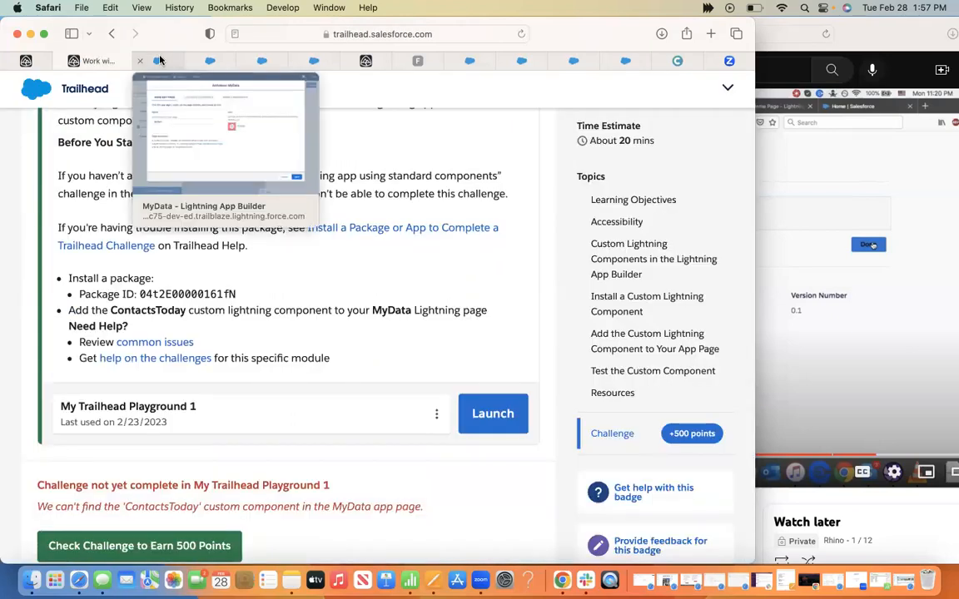
left_click(159, 60)
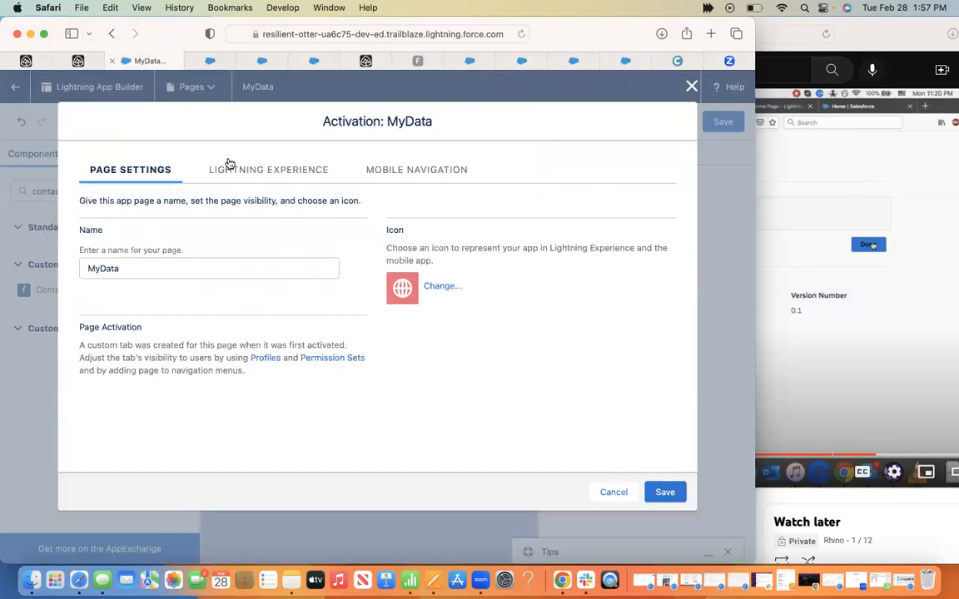
left_click(244, 170)
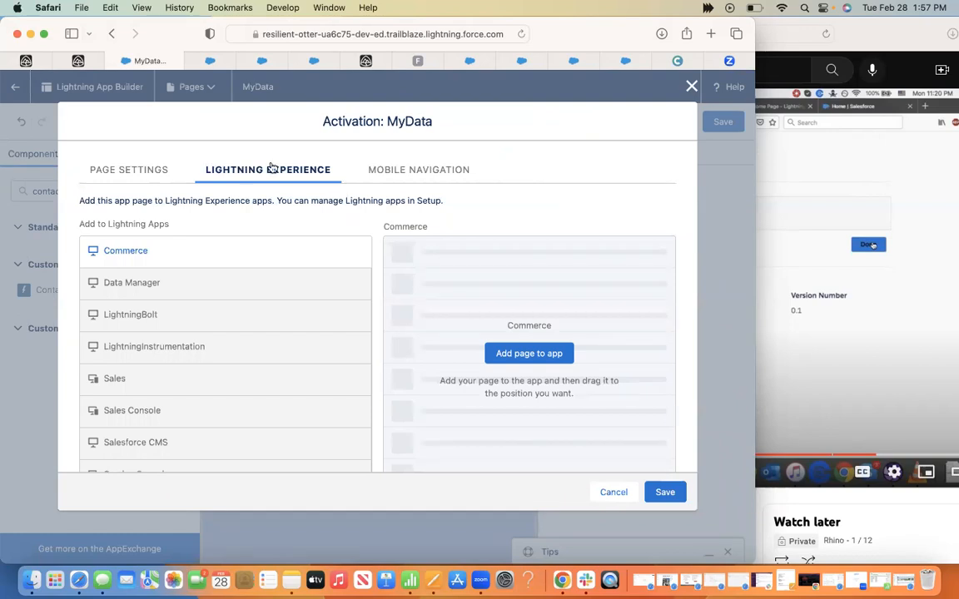
left_click(386, 172)
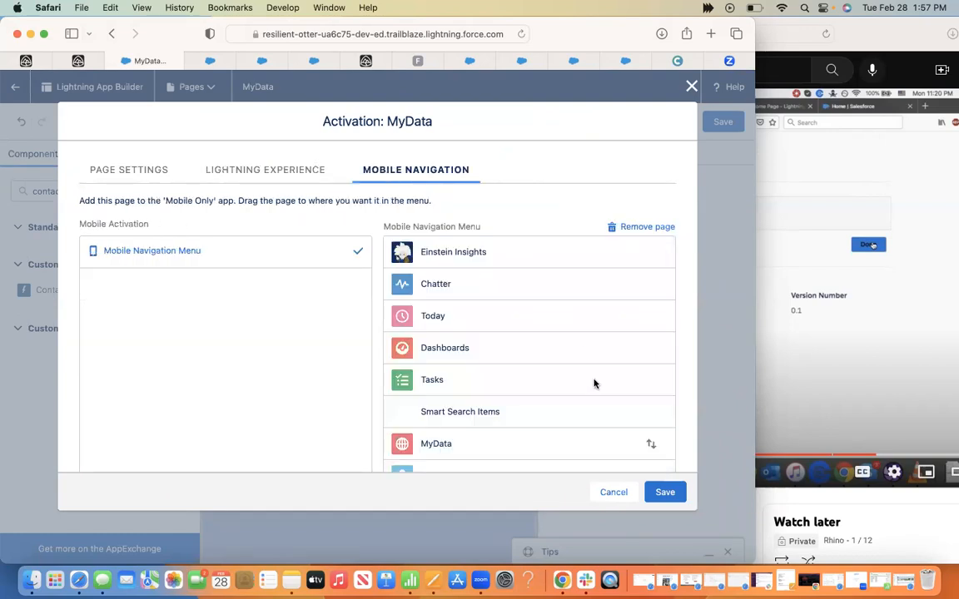
left_click(668, 494)
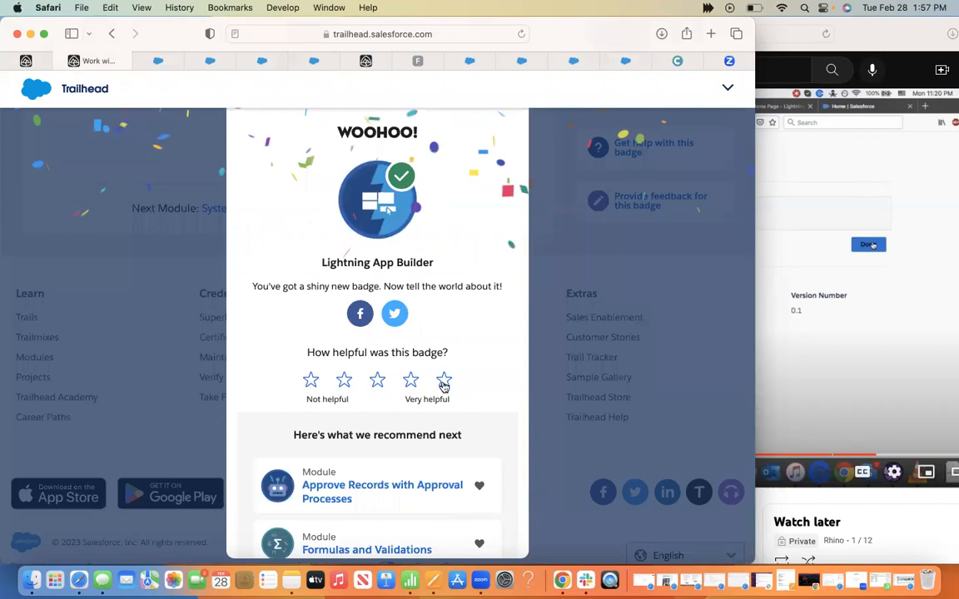
Step: Rate the Lightning App Builder badge five stars and post it publicly to the Facebook feed
left_click(445, 384)
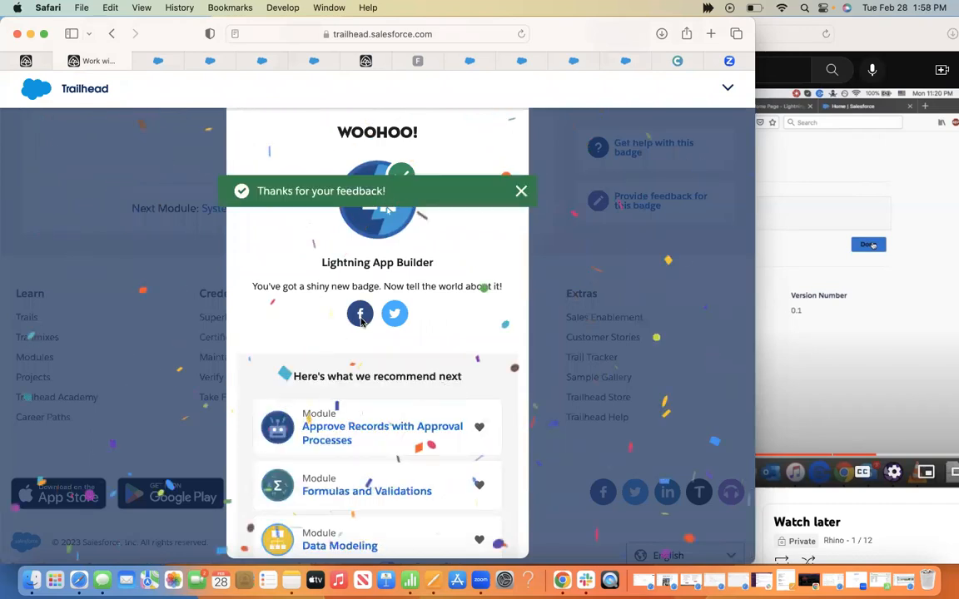
left_click(362, 321)
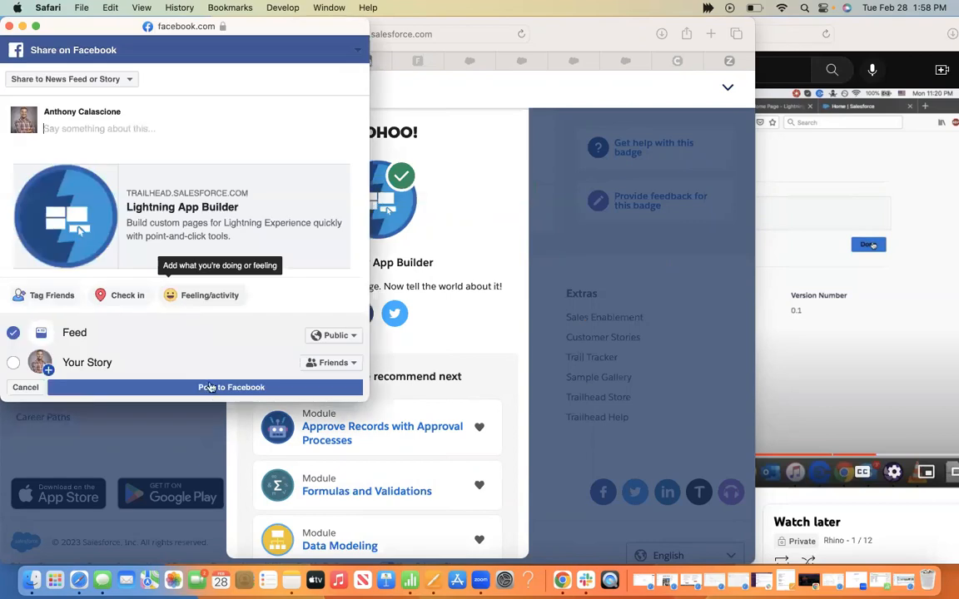
left_click(214, 390)
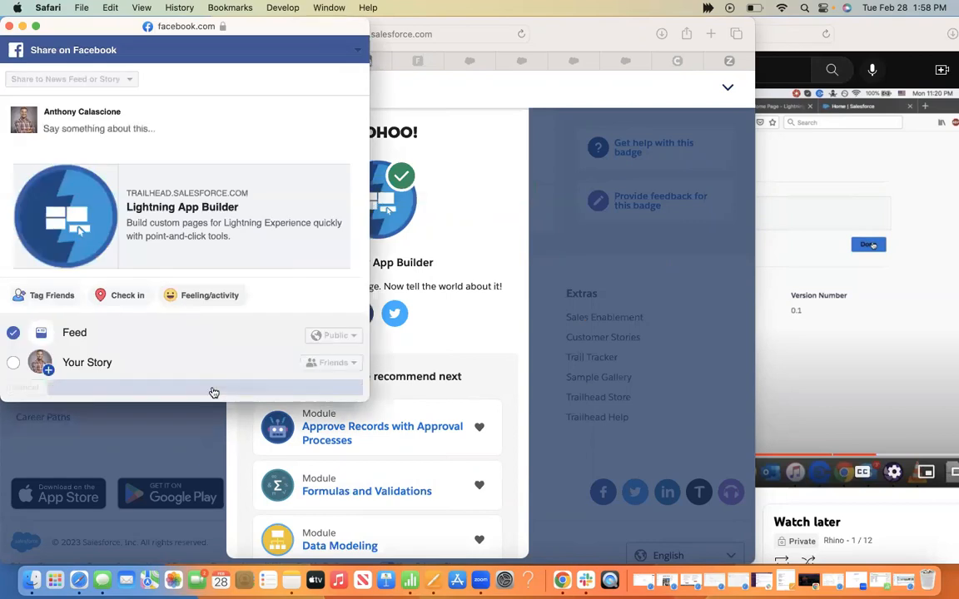
Step: Tweet the prepared Lightning App Builder badge message and close the Twitter window to return to the badge page
left_click(395, 321)
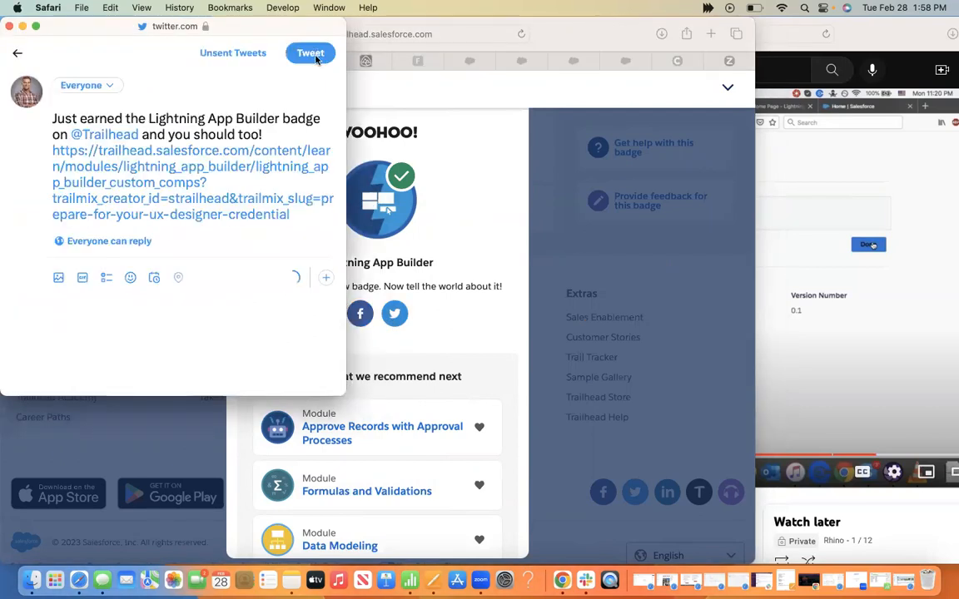
left_click(312, 54)
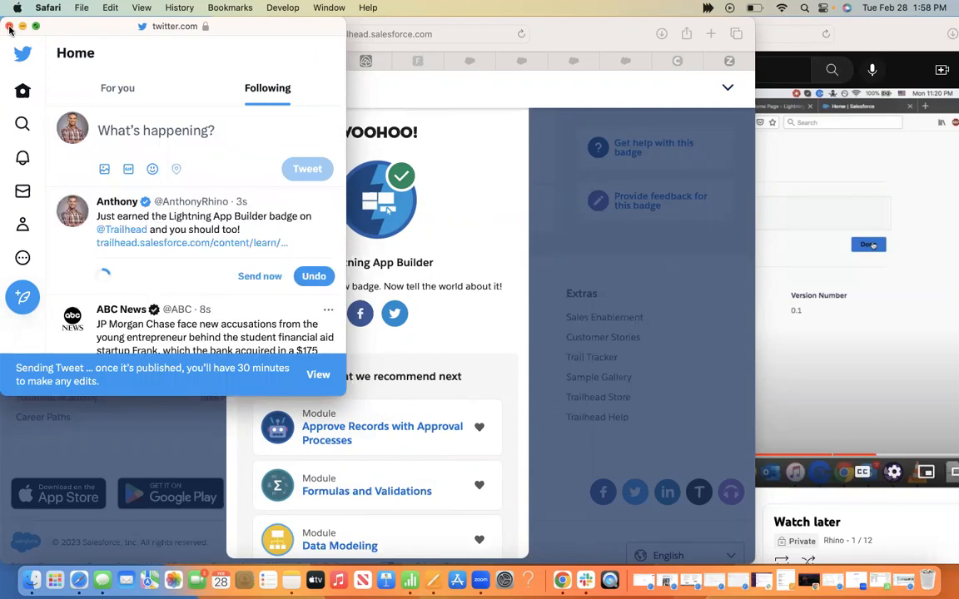
left_click(9, 27)
scroll(649, 167, "up", 5)
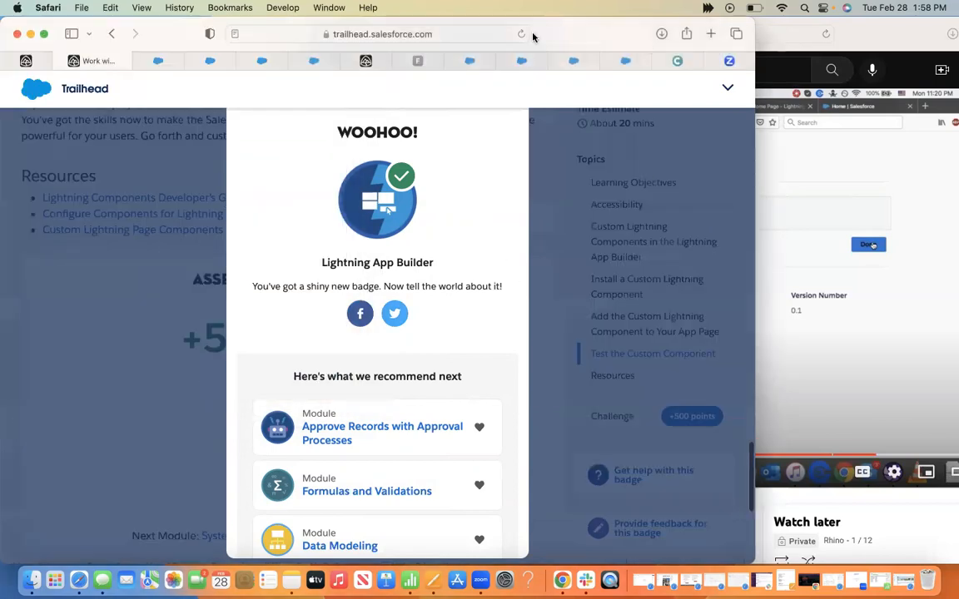